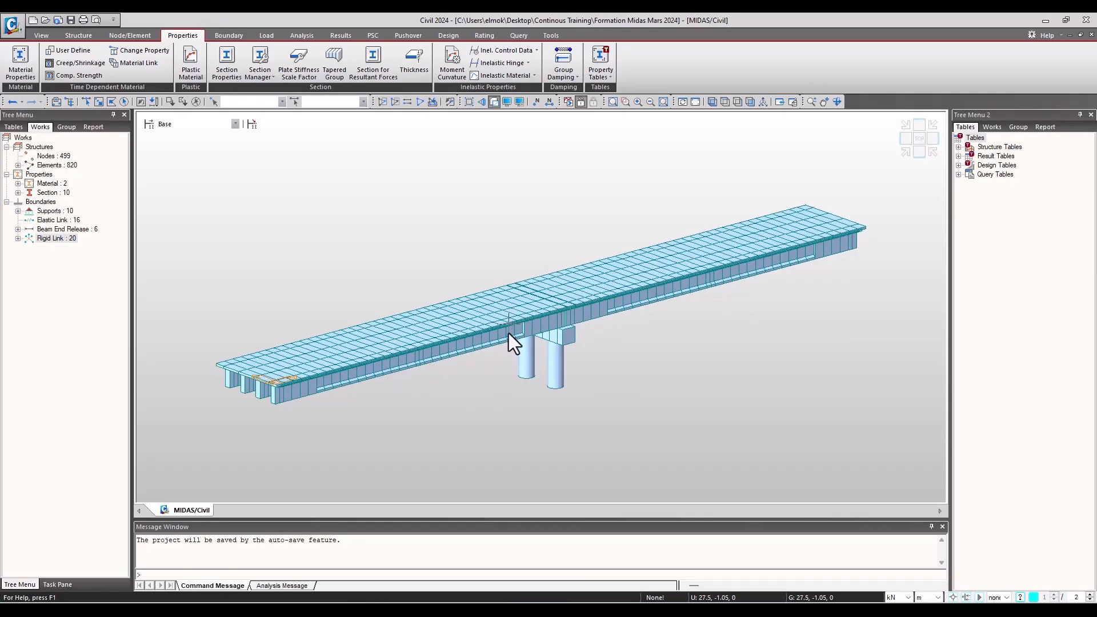
middle_drag(510, 357, 509, 342)
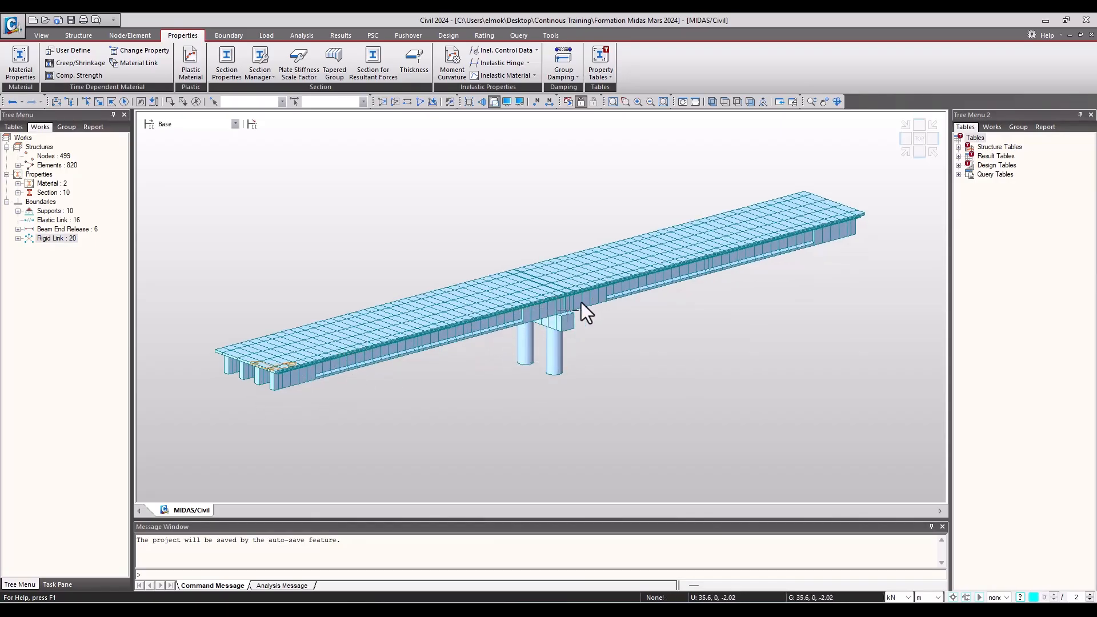
ctrl+middle_drag(645, 313, 662, 308)
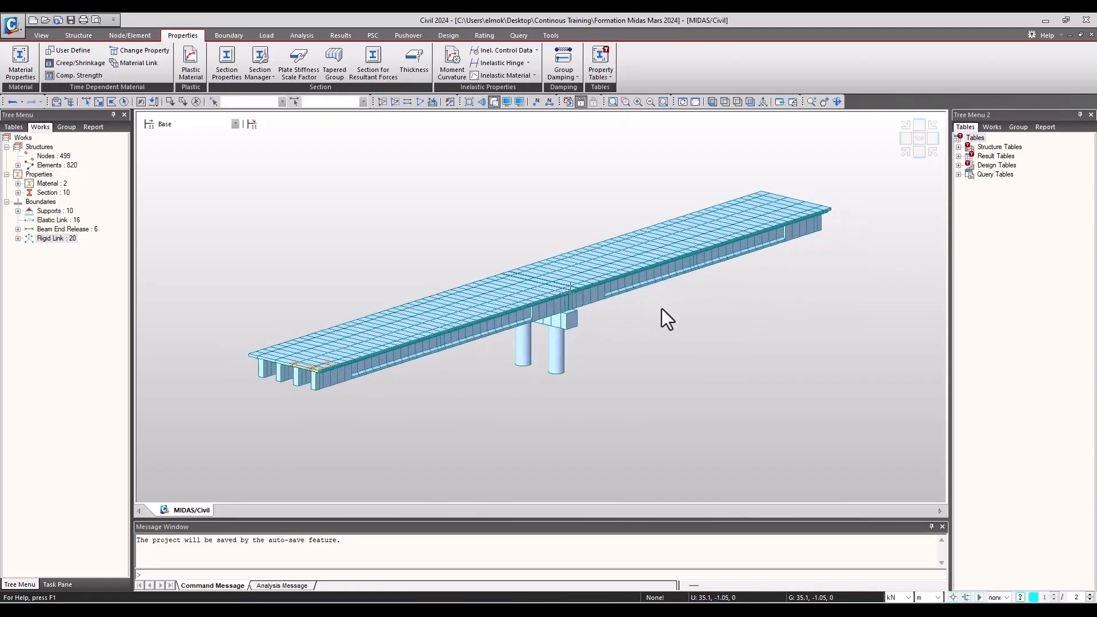
middle_drag(492, 315, 498, 323)
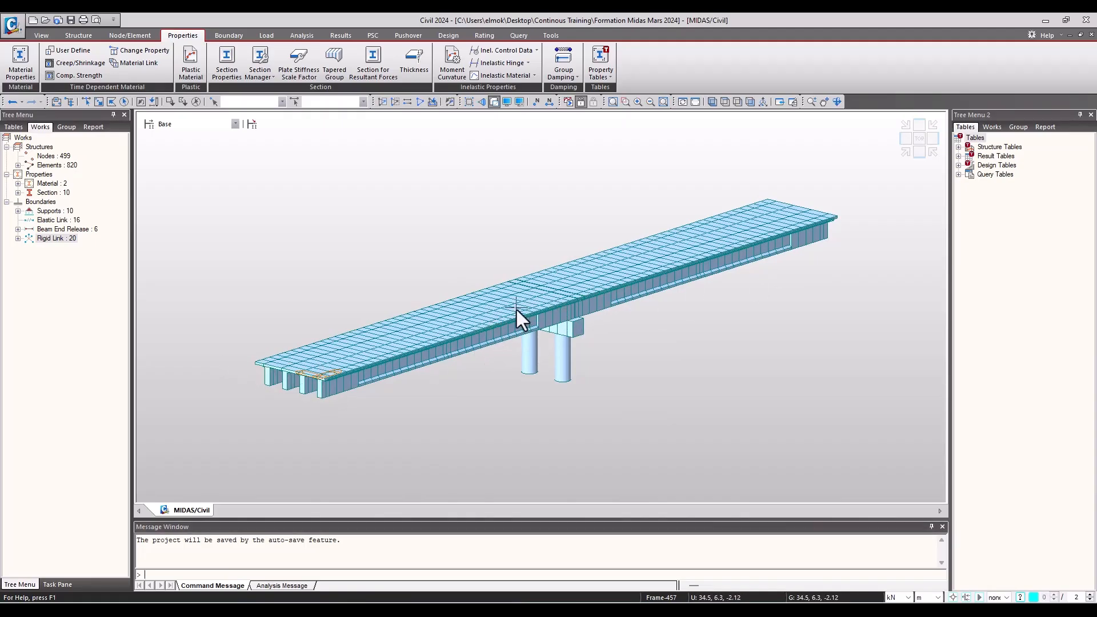
ctrl+middle_drag(559, 289, 549, 295)
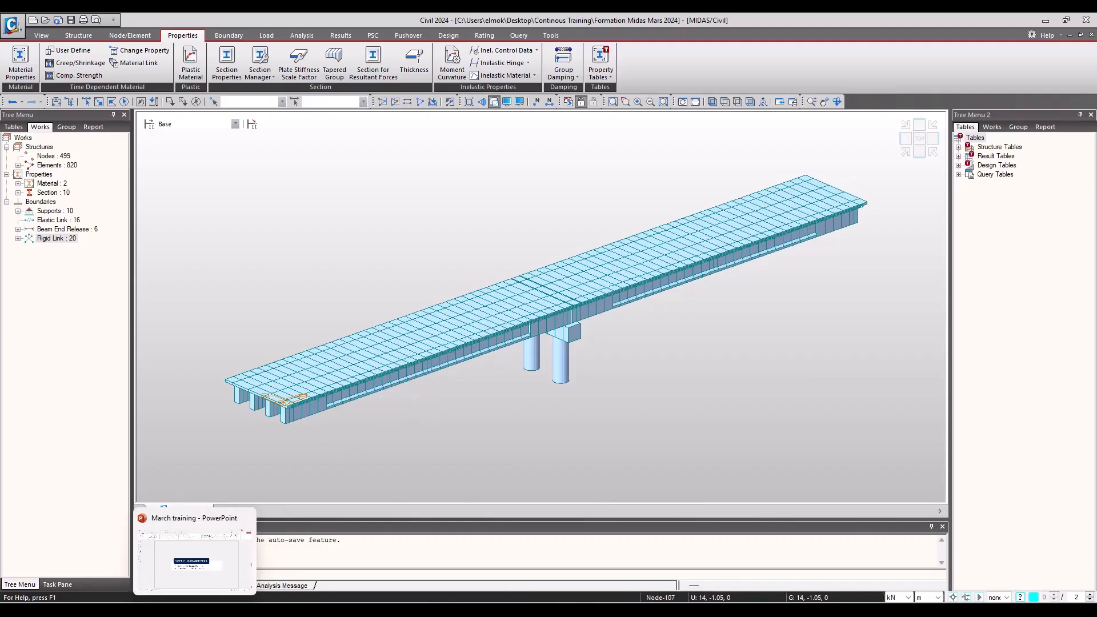
- Switch to PowerPoint to read the Week 2 load application slide, and return to the bridge model in Midas Civil
click(199, 569)
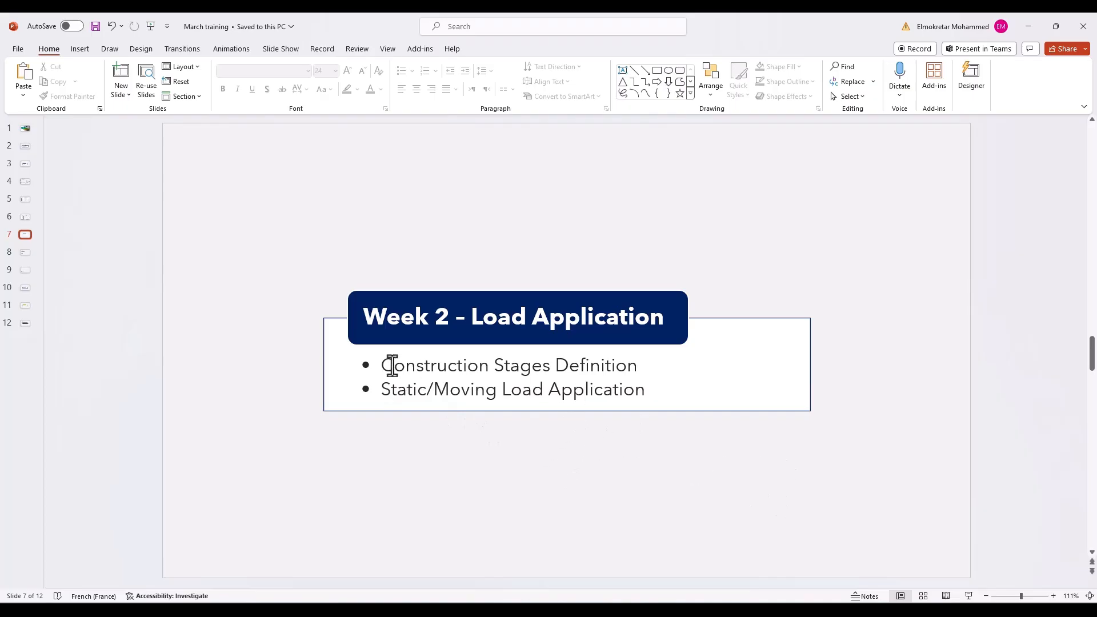
mouse_move(170, 609)
click(221, 556)
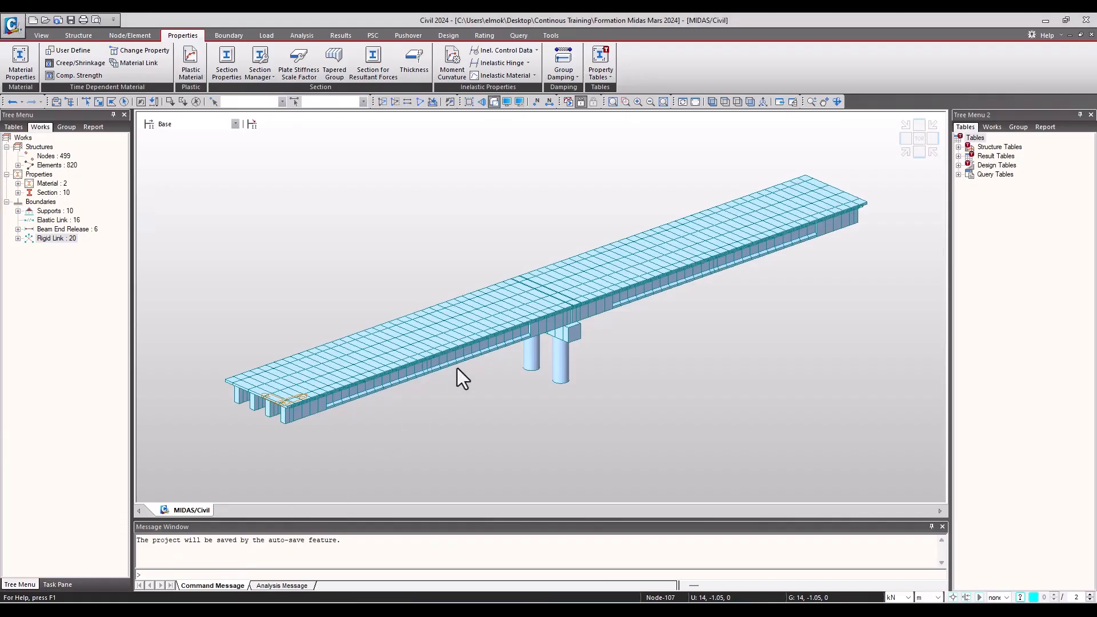
ctrl+middle_drag(497, 352, 508, 348)
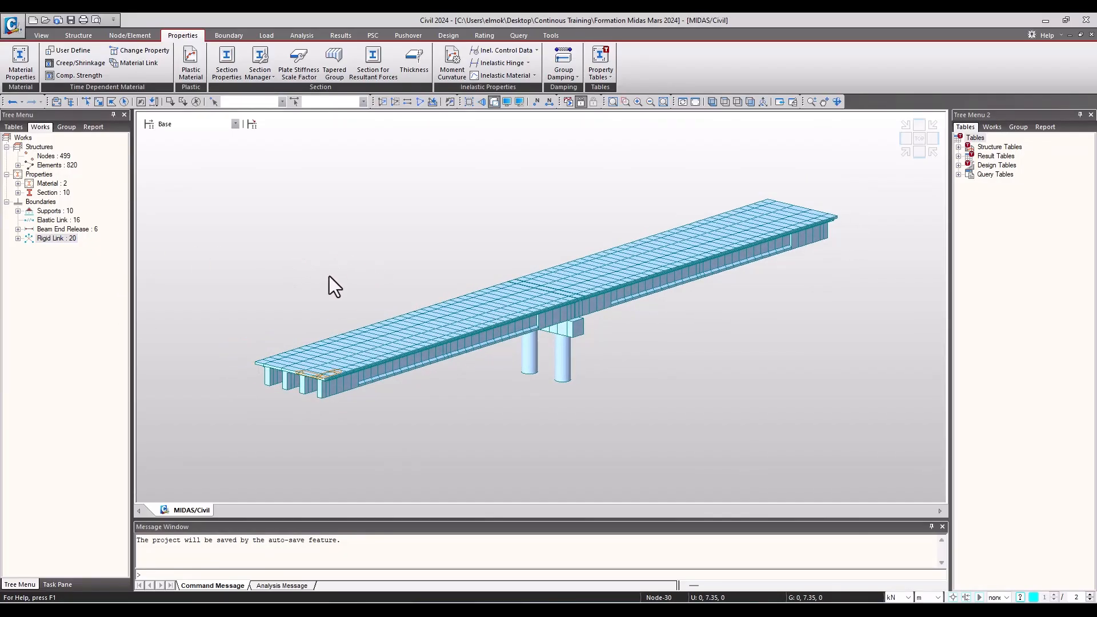
- Add a new user-defined Solid Rectangle section named Entretoise to the section properties
click(222, 67)
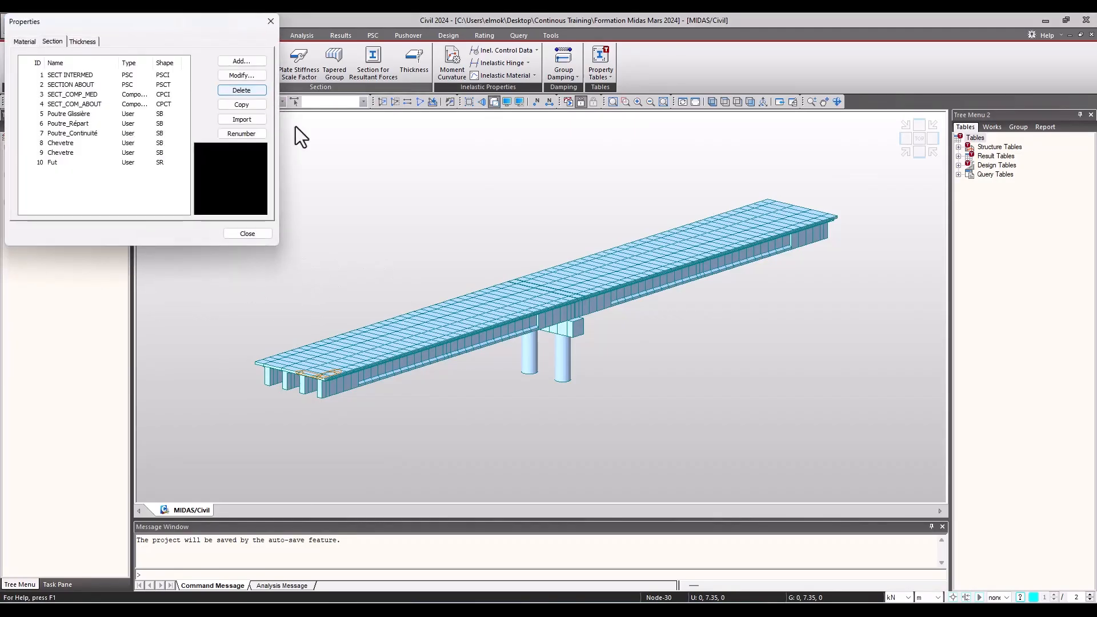
drag(176, 35, 517, 192)
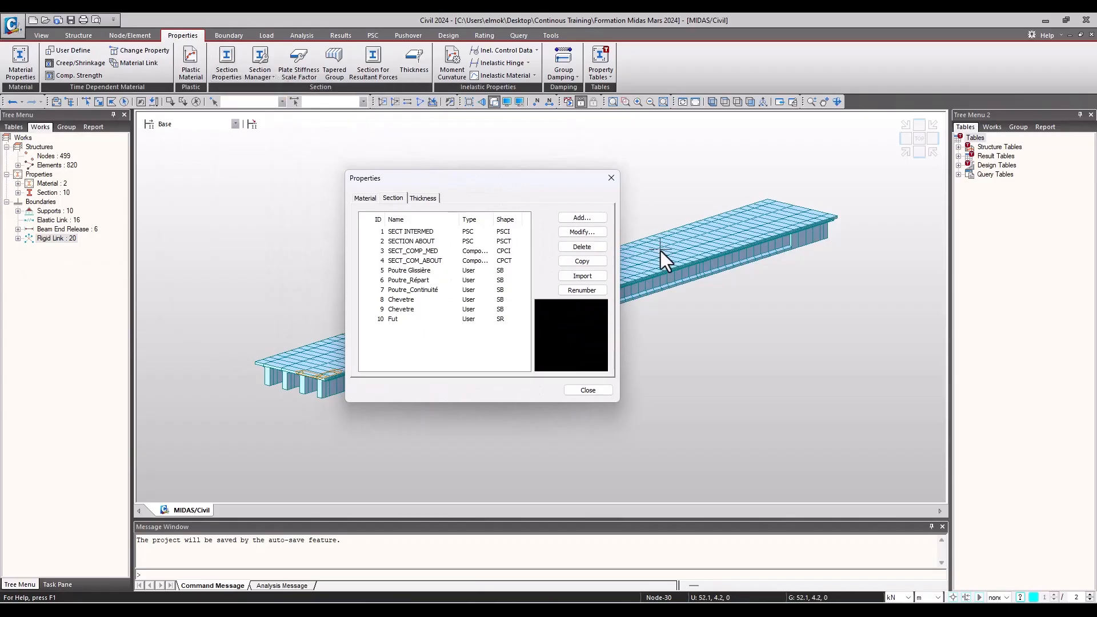
click(582, 217)
drag(489, 189, 510, 137)
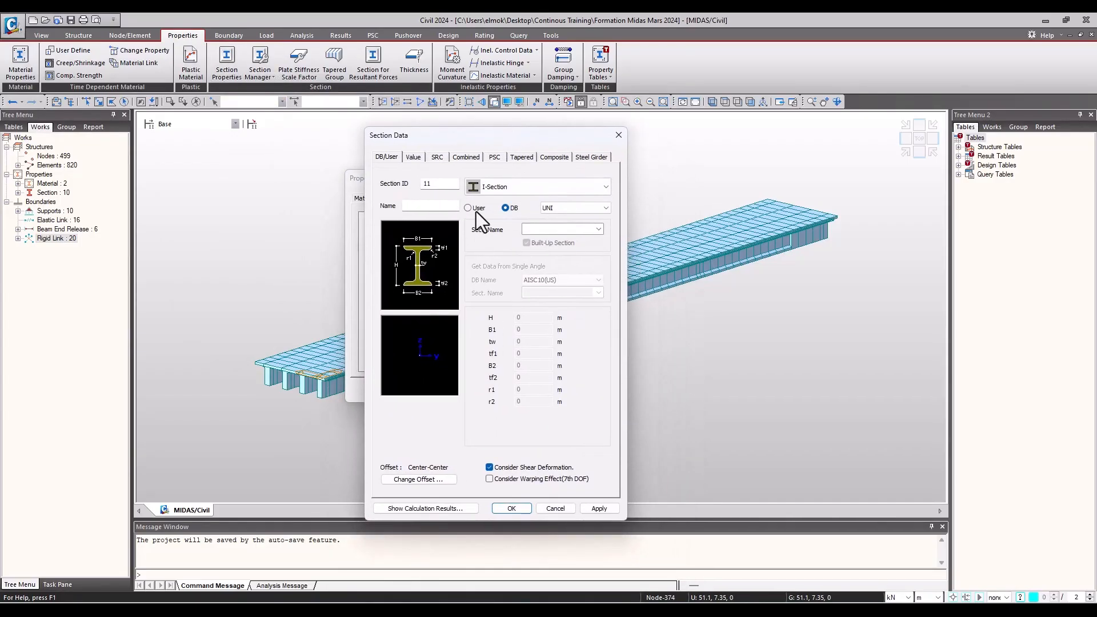
click(538, 188)
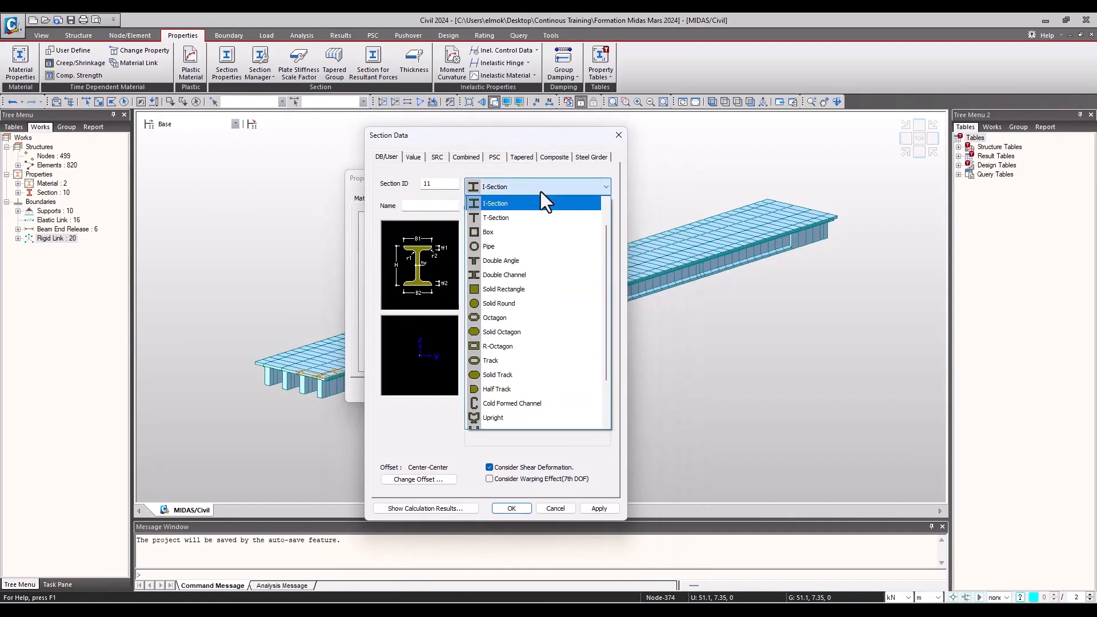
click(561, 290)
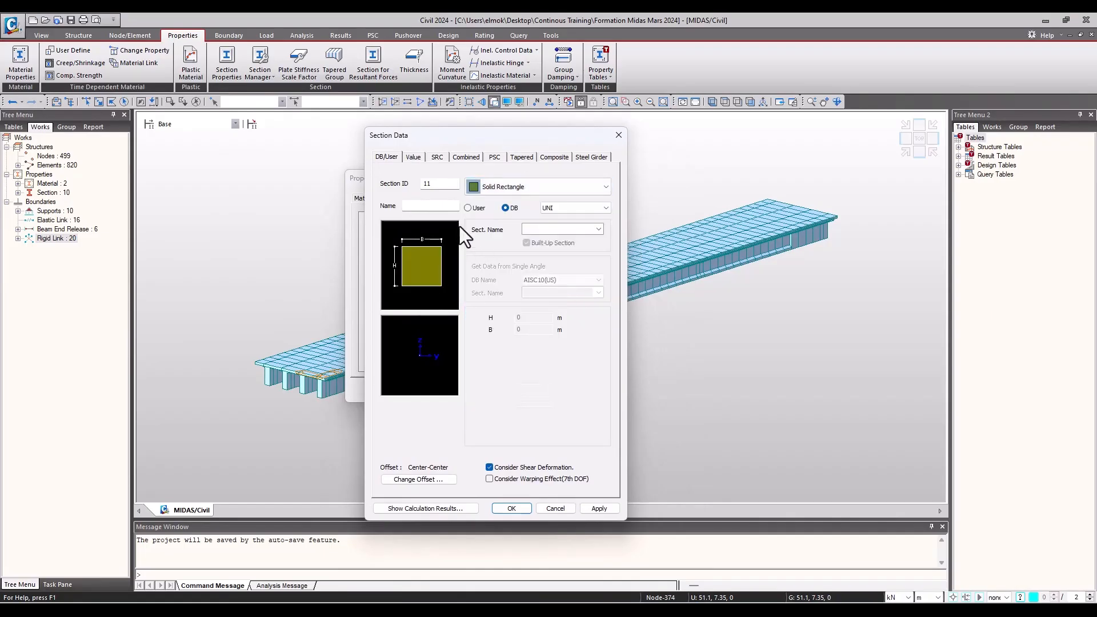
click(433, 207)
text(Entretoie)
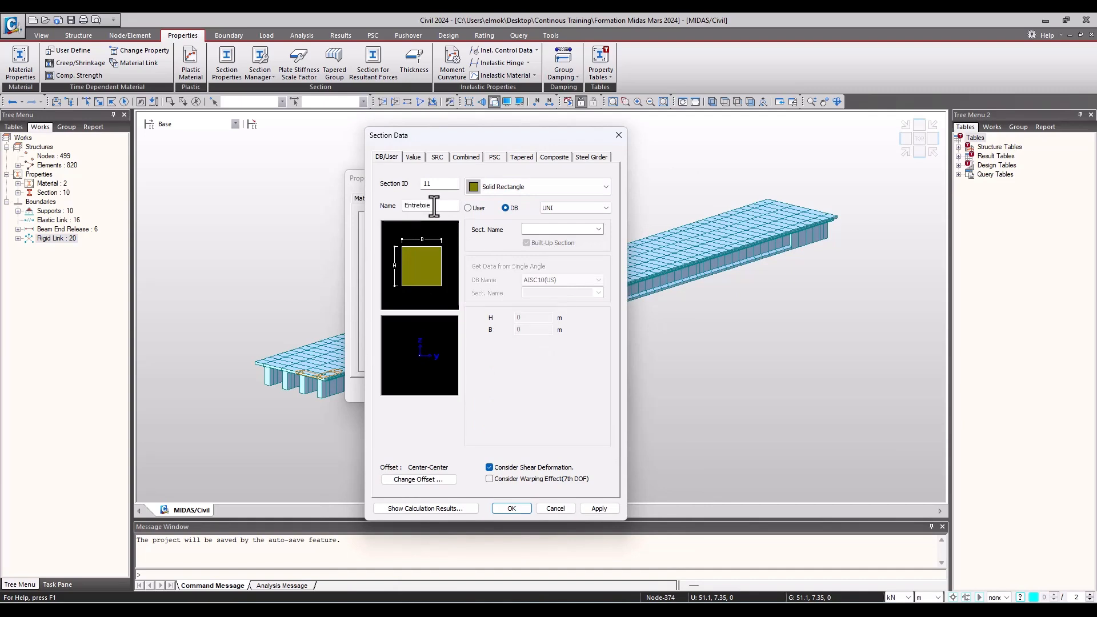
click(474, 208)
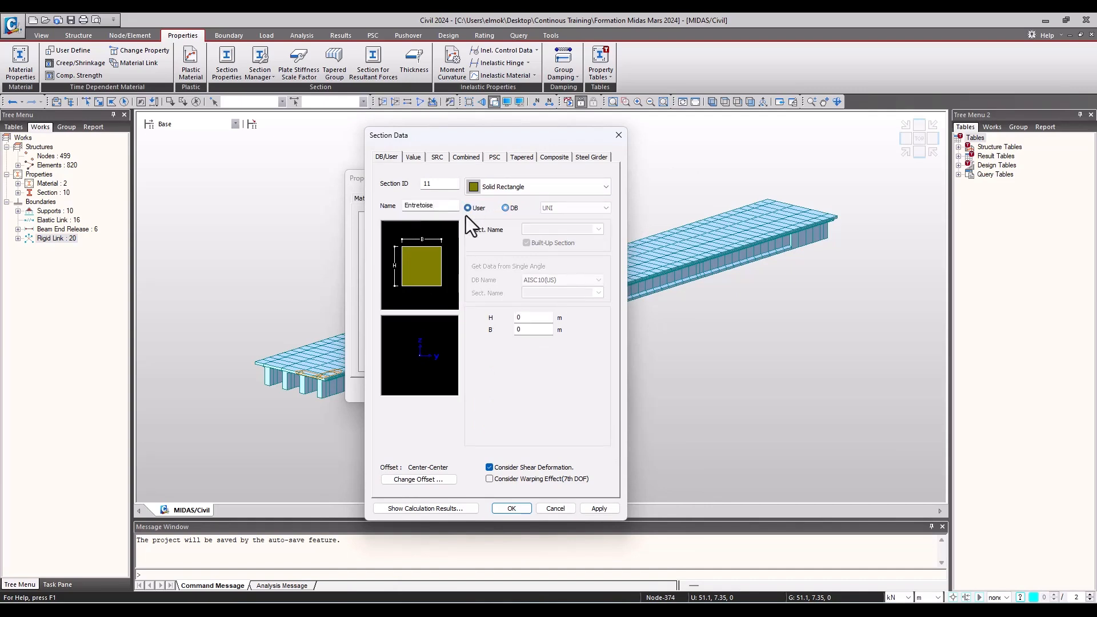
- Set the Entretoise section's height H to 1.3 m and its width B to 0.3 m
double_click(524, 317)
text(1.3)
key(Tab)
text(0.3)
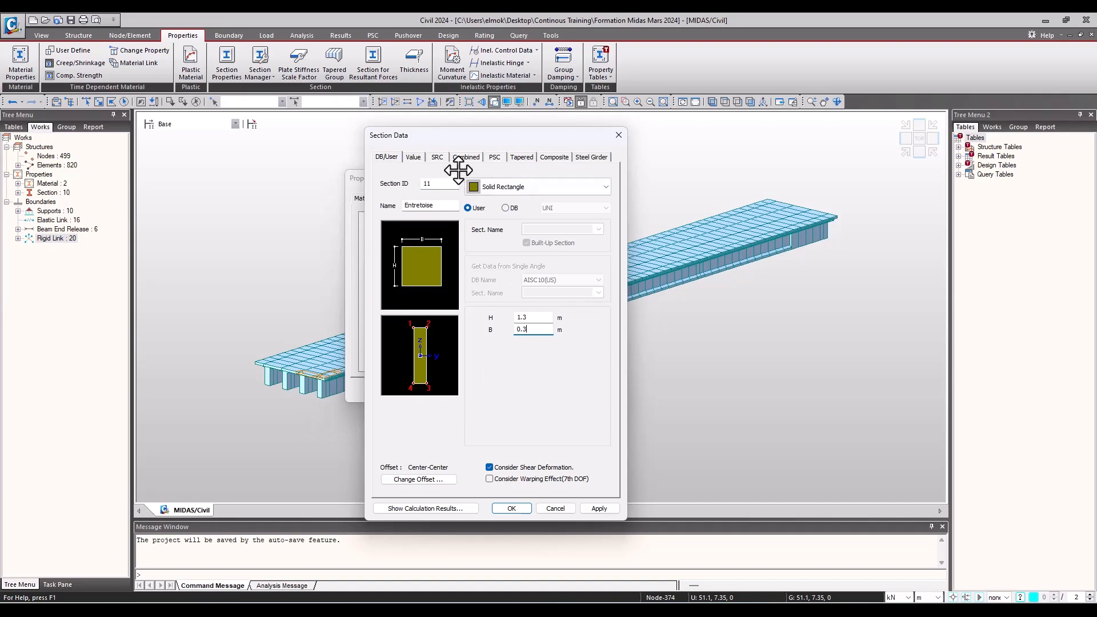
drag(445, 142, 443, 137)
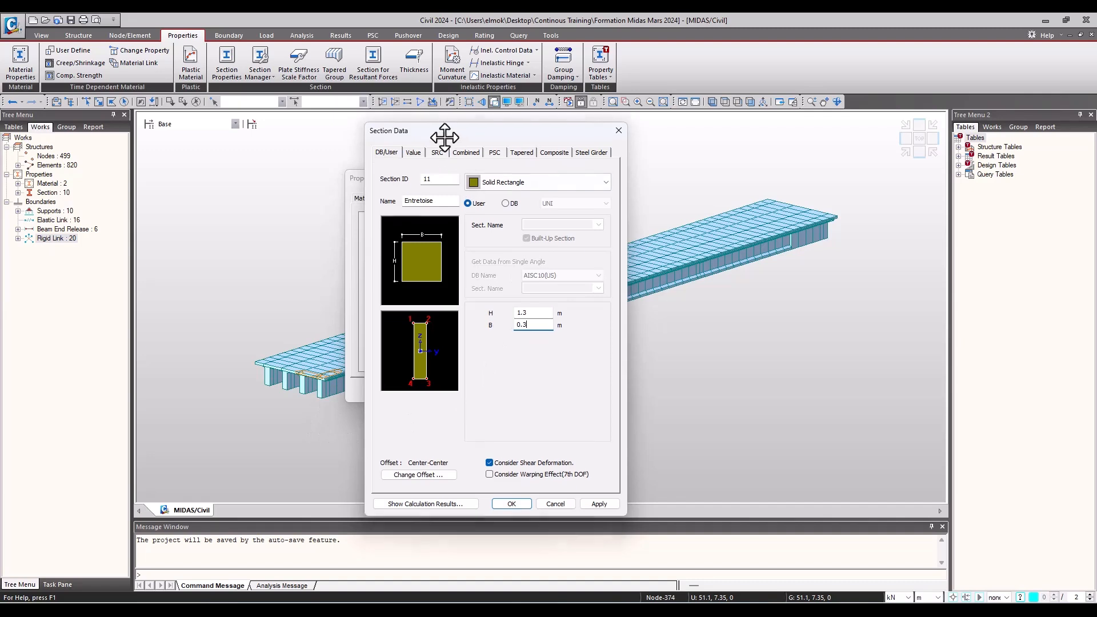
- Set the section offset to Center-Top with a user vertical offset of -0.3 m, and save the new section
click(415, 474)
click(417, 297)
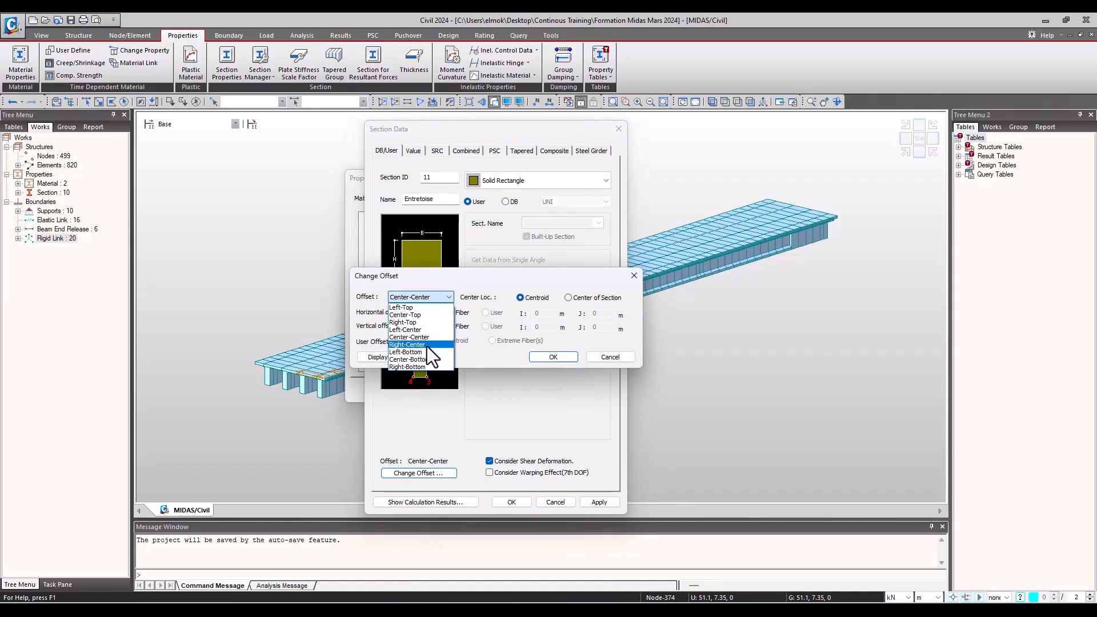
click(411, 315)
click(496, 327)
drag(492, 280, 462, 272)
double_click(505, 319)
text(-0.3)
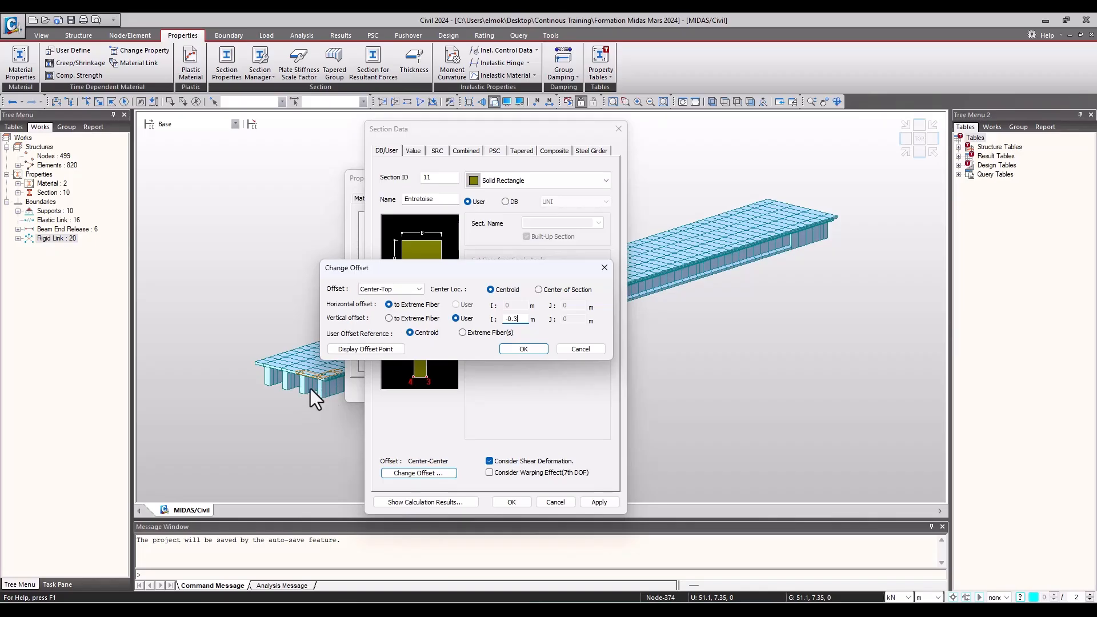
click(510, 349)
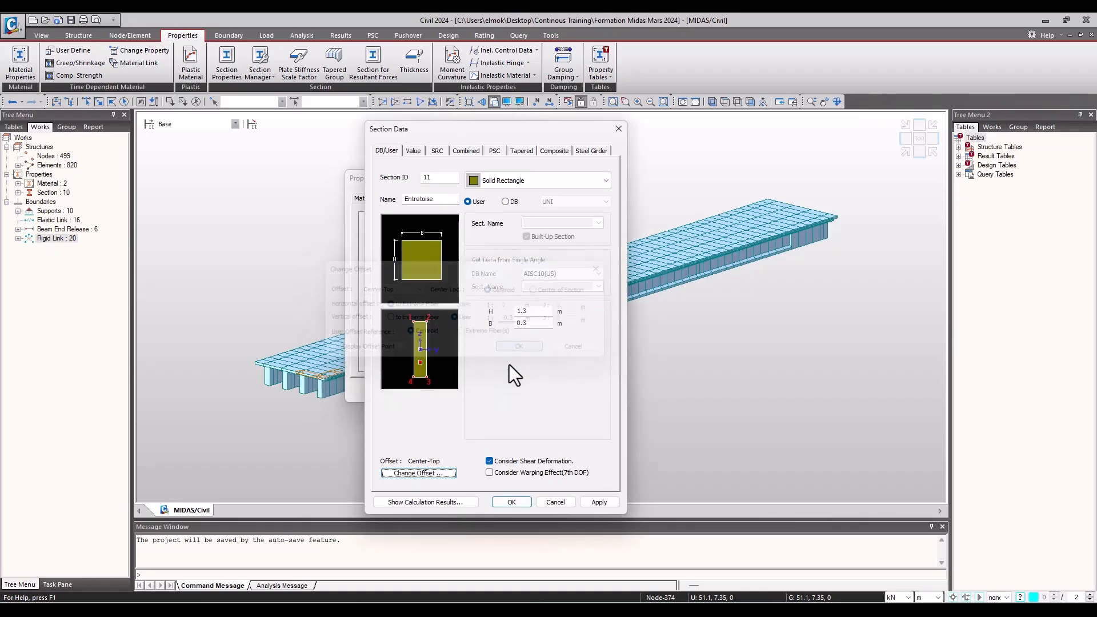
click(512, 501)
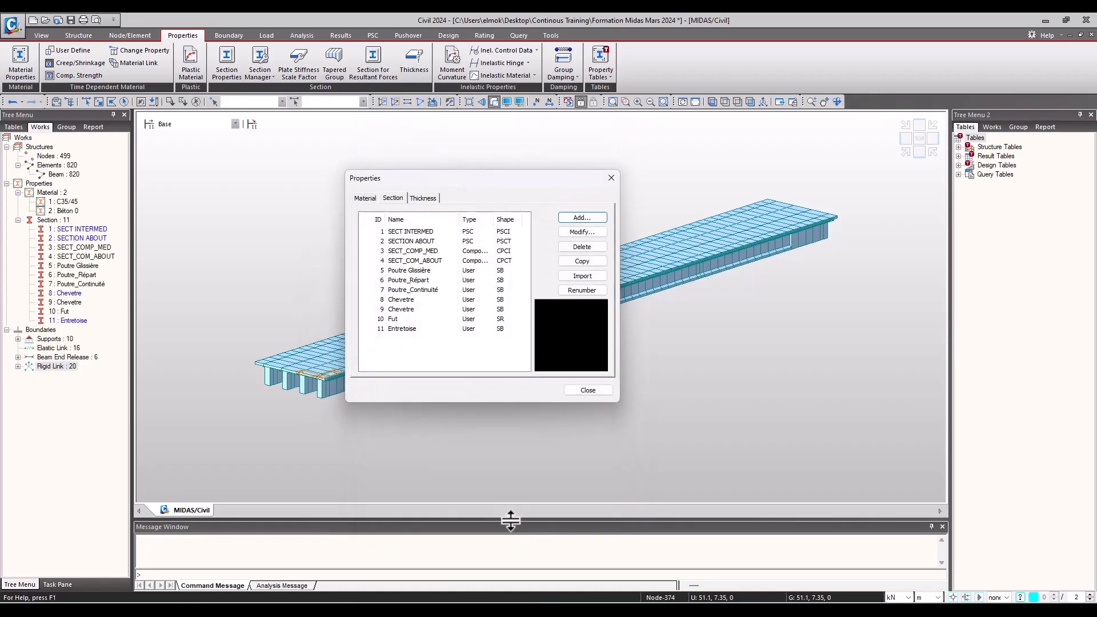
- Modify the Entretoise section so its user vertical offset is referenced to the Extreme Fiber(s), and close the section properties
click(416, 330)
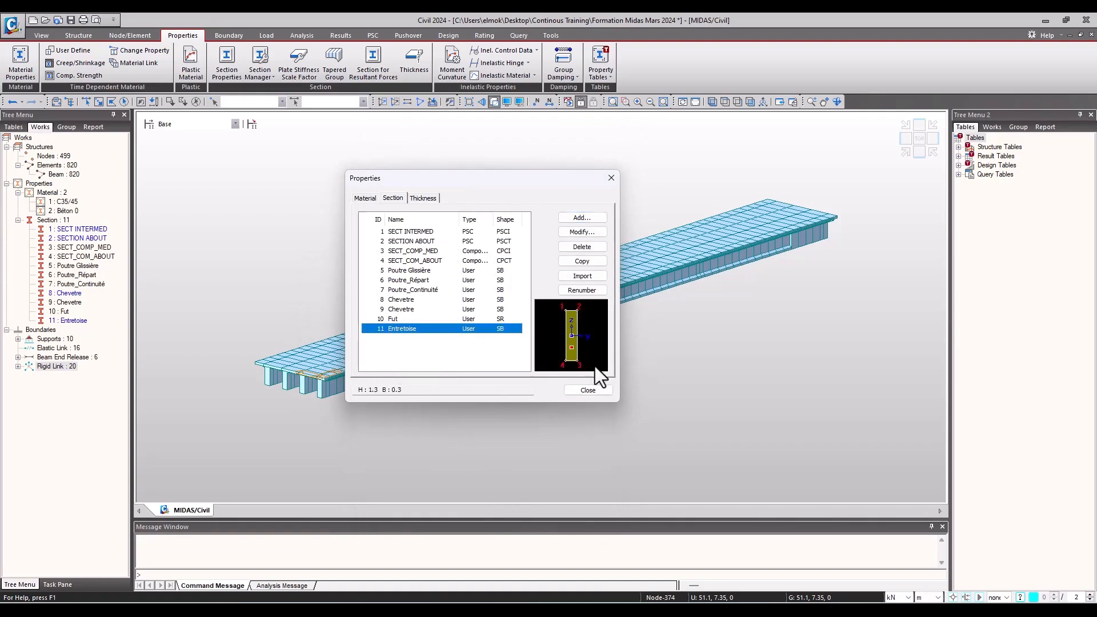
click(666, 329)
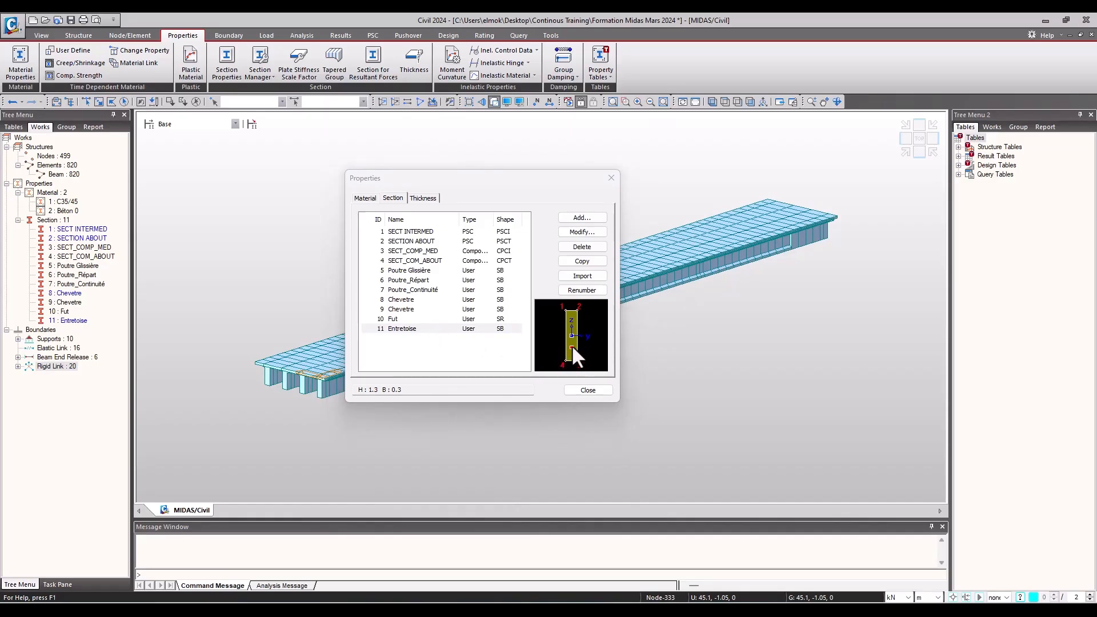
click(441, 321)
click(441, 328)
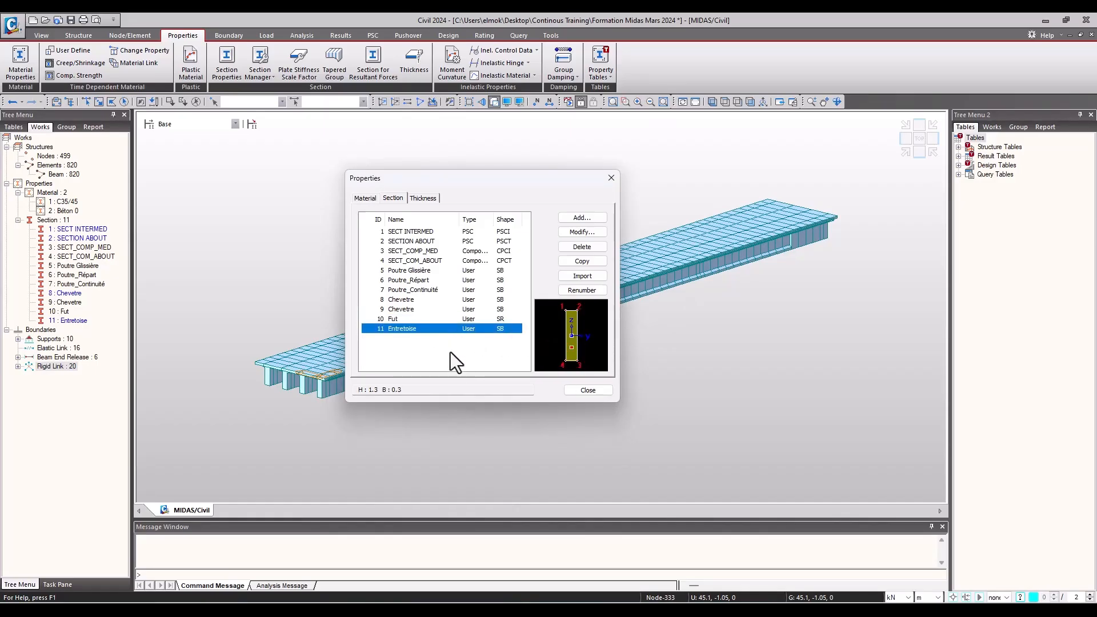
click(583, 232)
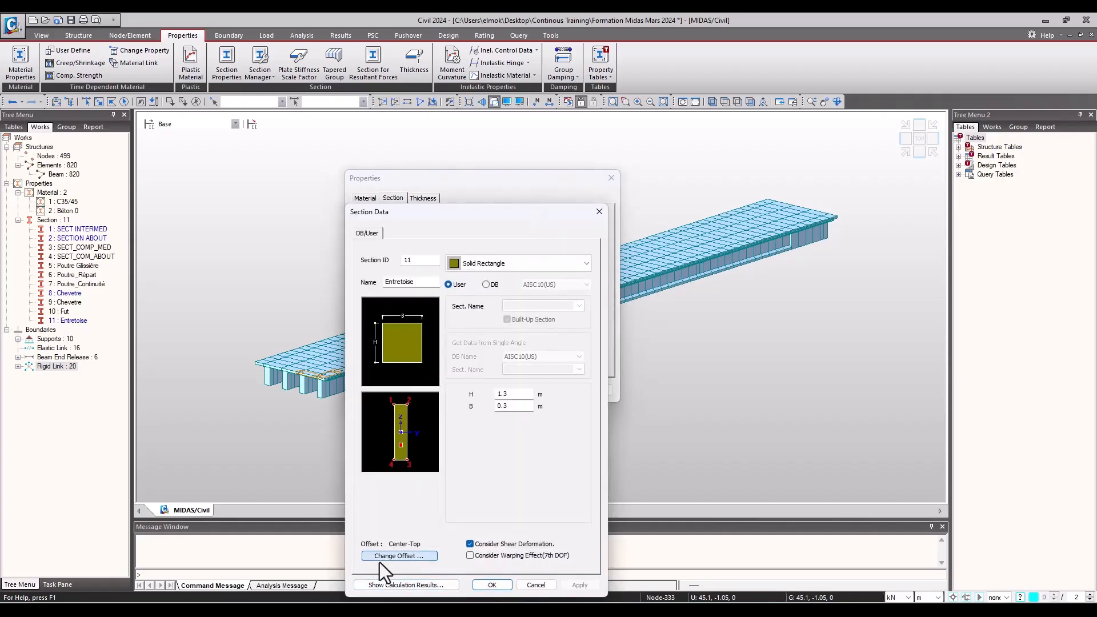
click(382, 556)
click(400, 408)
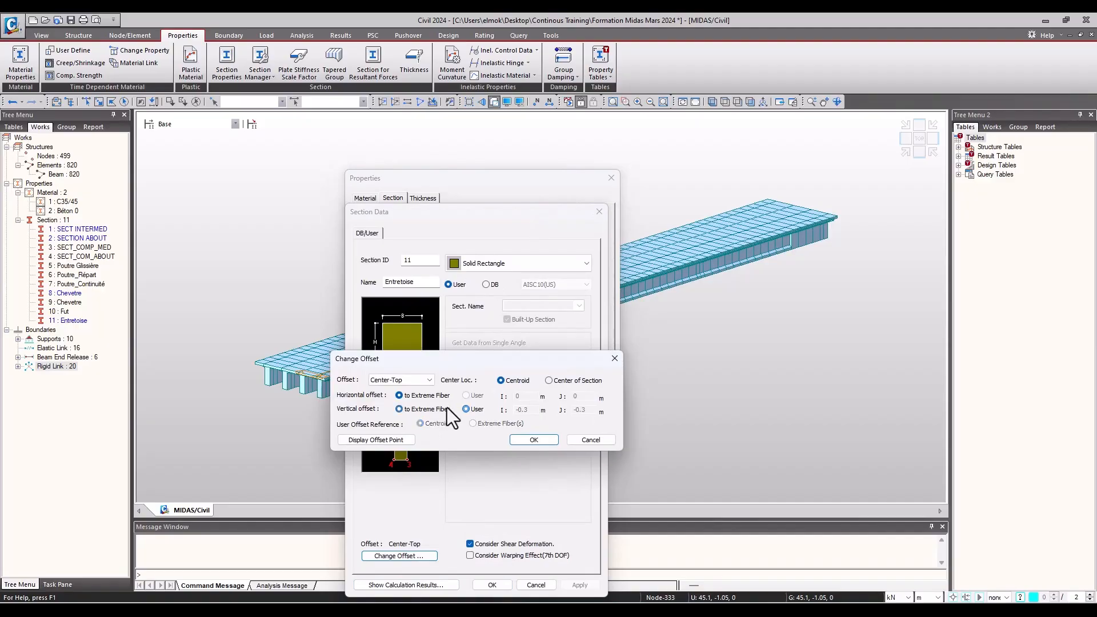
click(478, 411)
drag(521, 409, 516, 410)
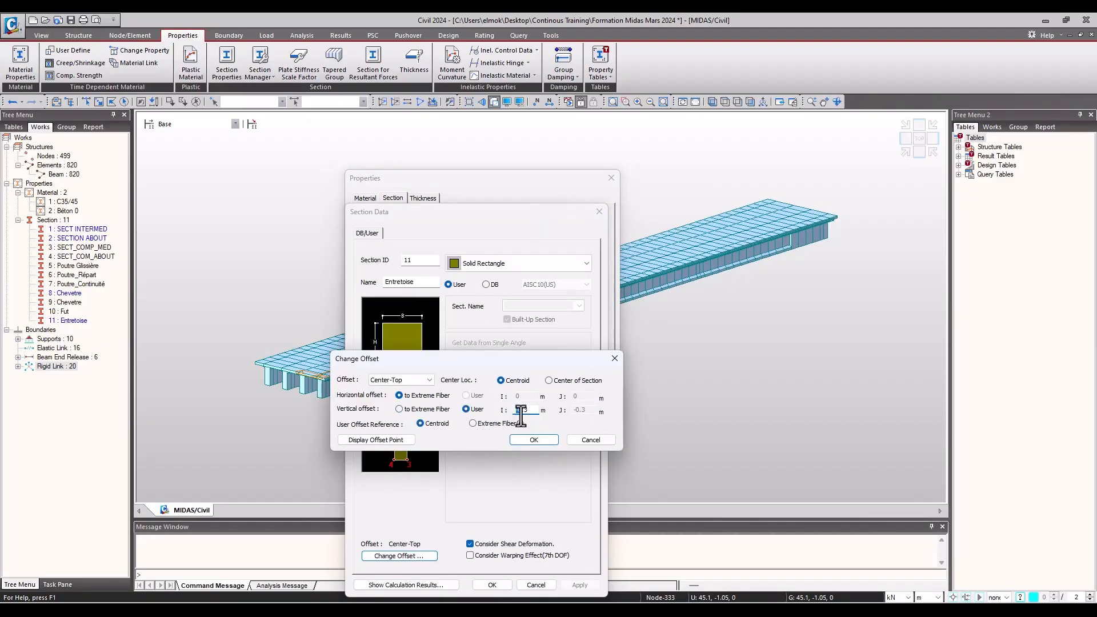
key(BackSpace)
click(490, 422)
text(-)
click(542, 442)
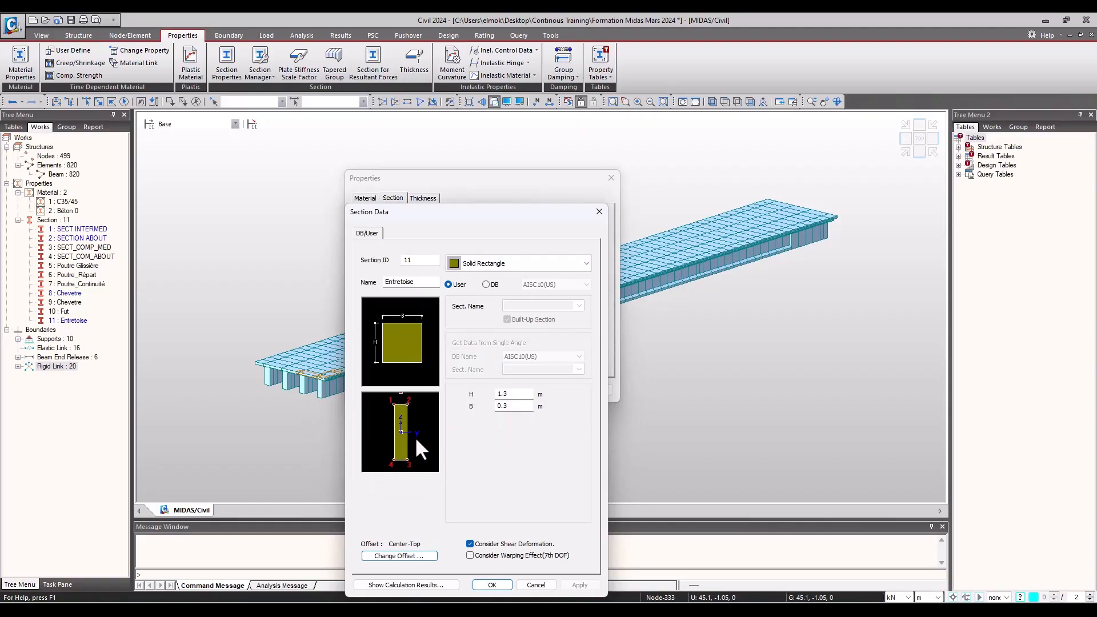
click(491, 585)
click(581, 392)
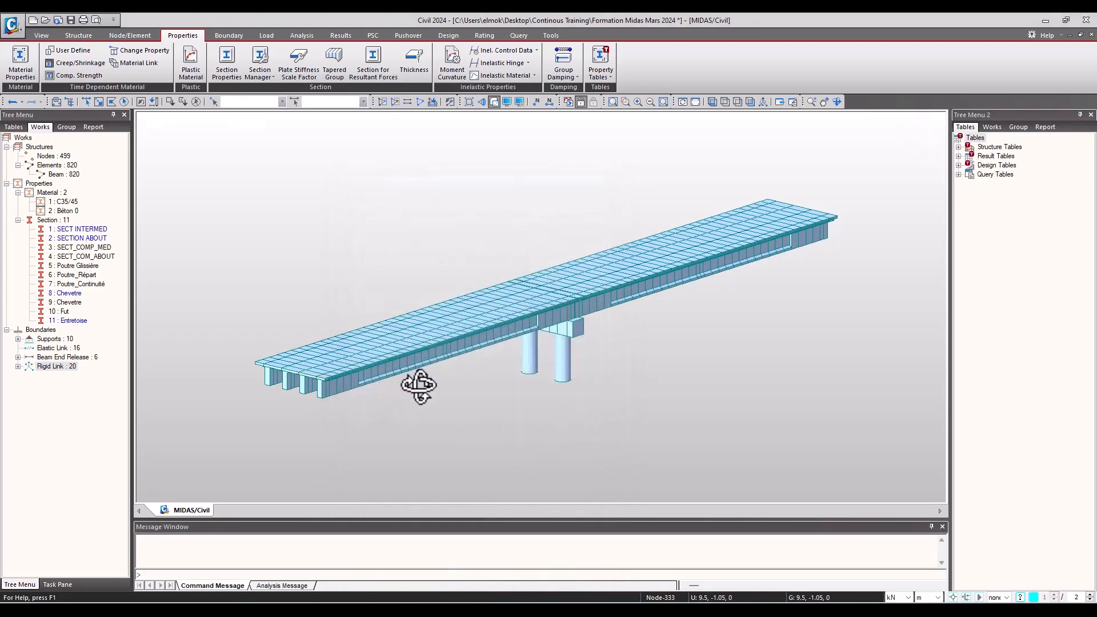
- Turn off the Hidden Surface display to show the whole bridge model as a wireframe
drag(440, 387, 392, 372)
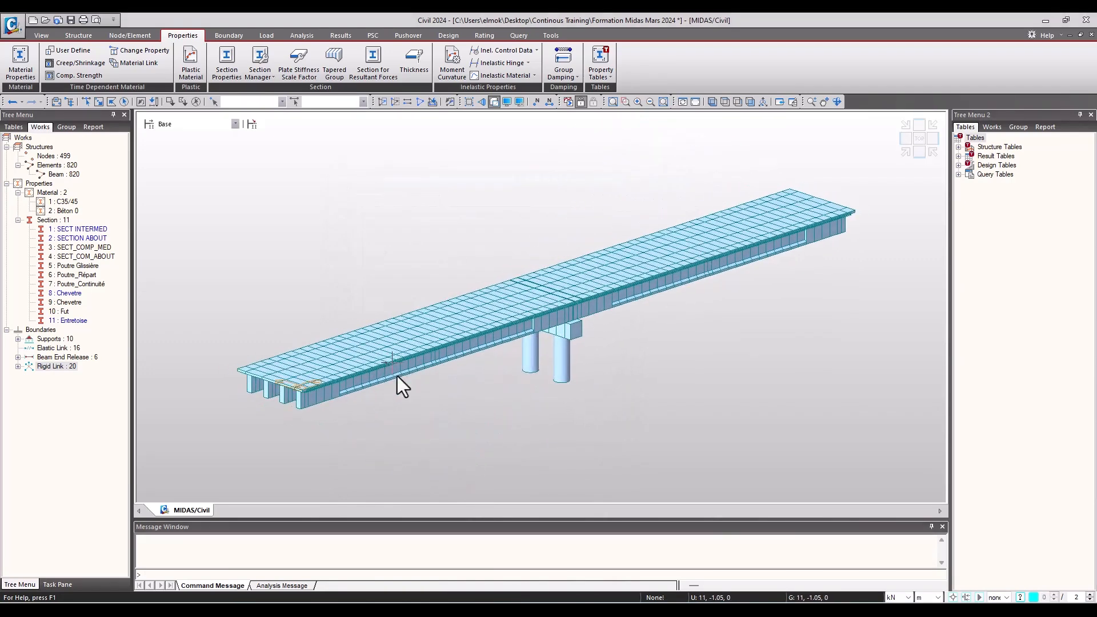
scroll(192, 371, up, 1)
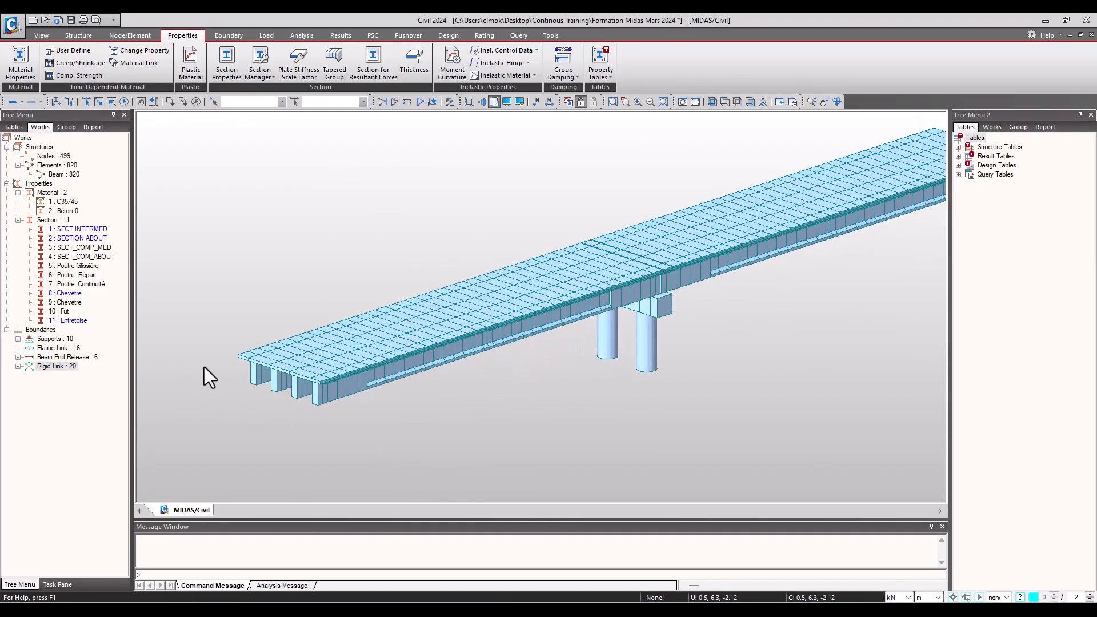
scroll(204, 365, down, 3)
click(493, 103)
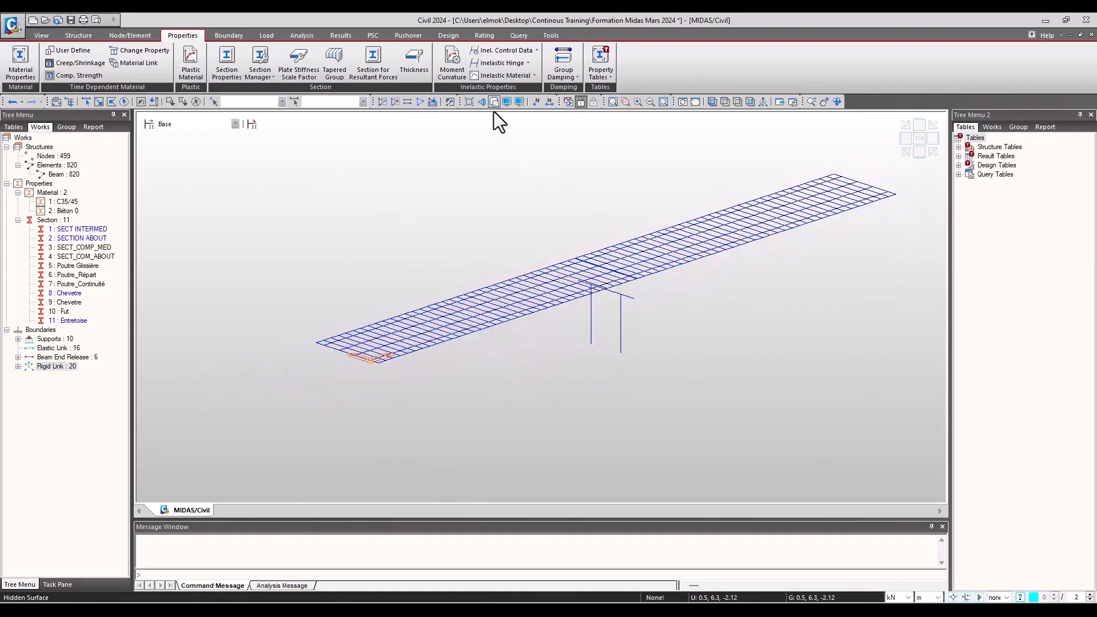
middle_drag(660, 334, 627, 370)
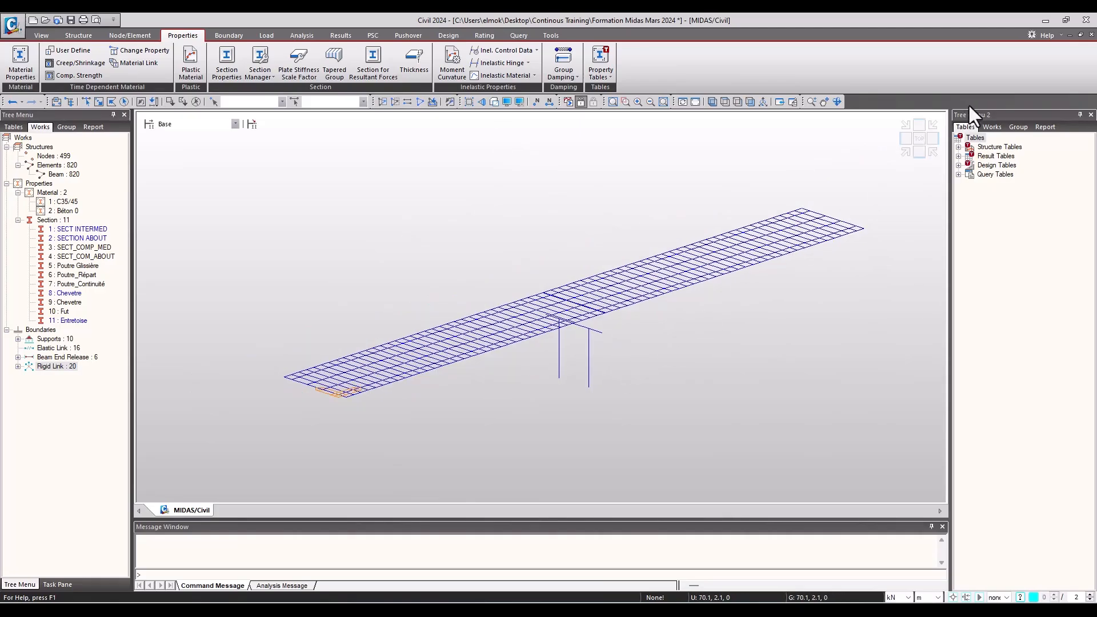
- Select all elements assigned to section 4, SECT_COM_ABOUT, from the second works tree
click(1000, 129)
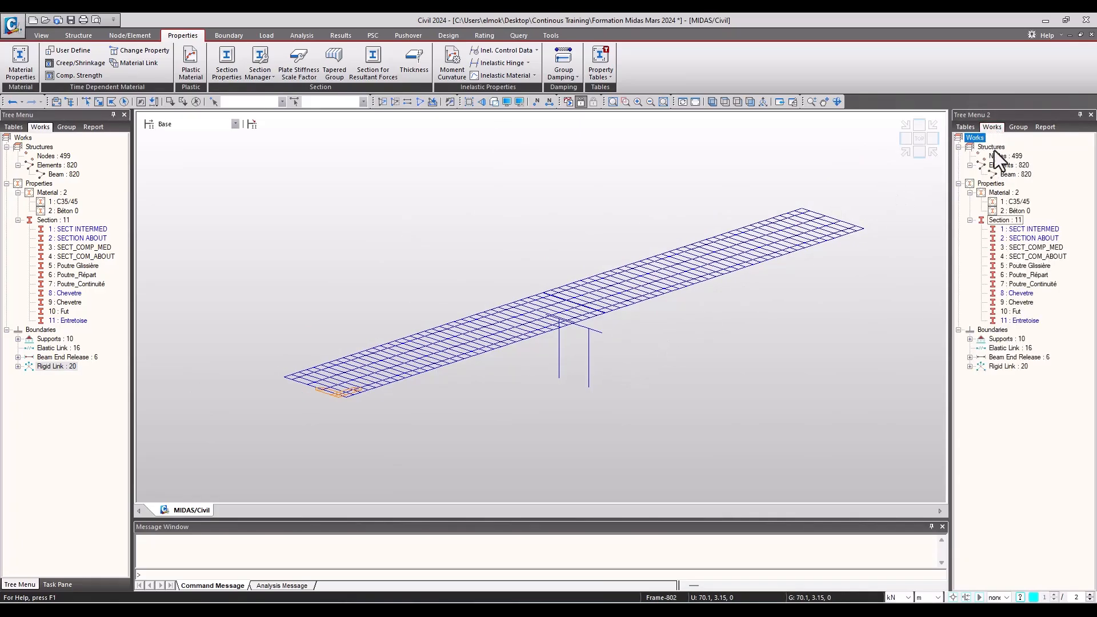
click(1037, 247)
right_click(1036, 258)
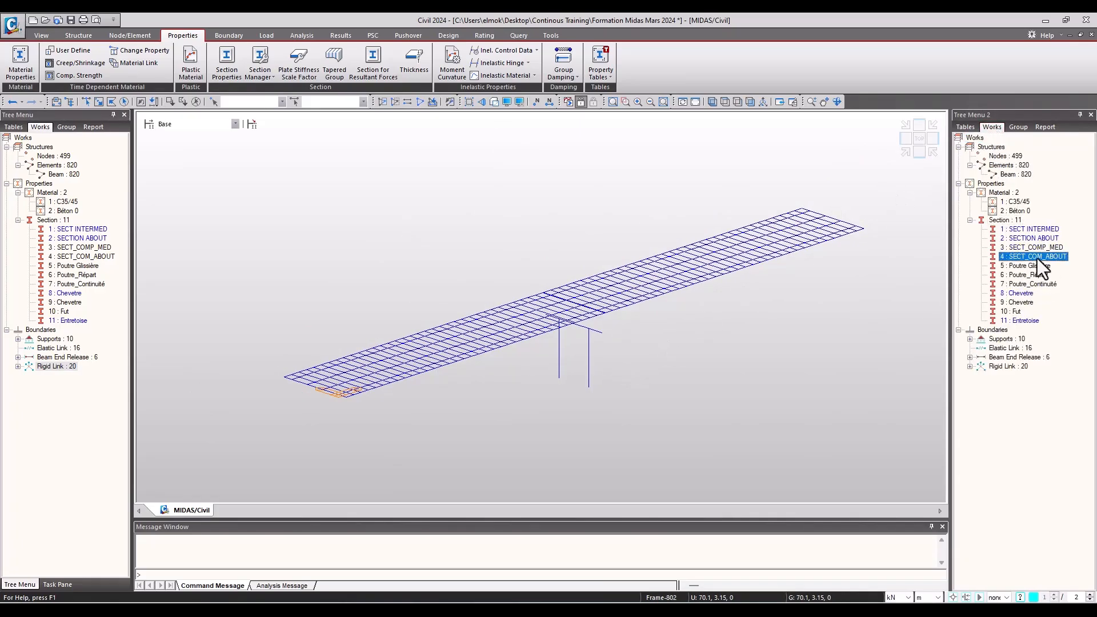
click(1053, 280)
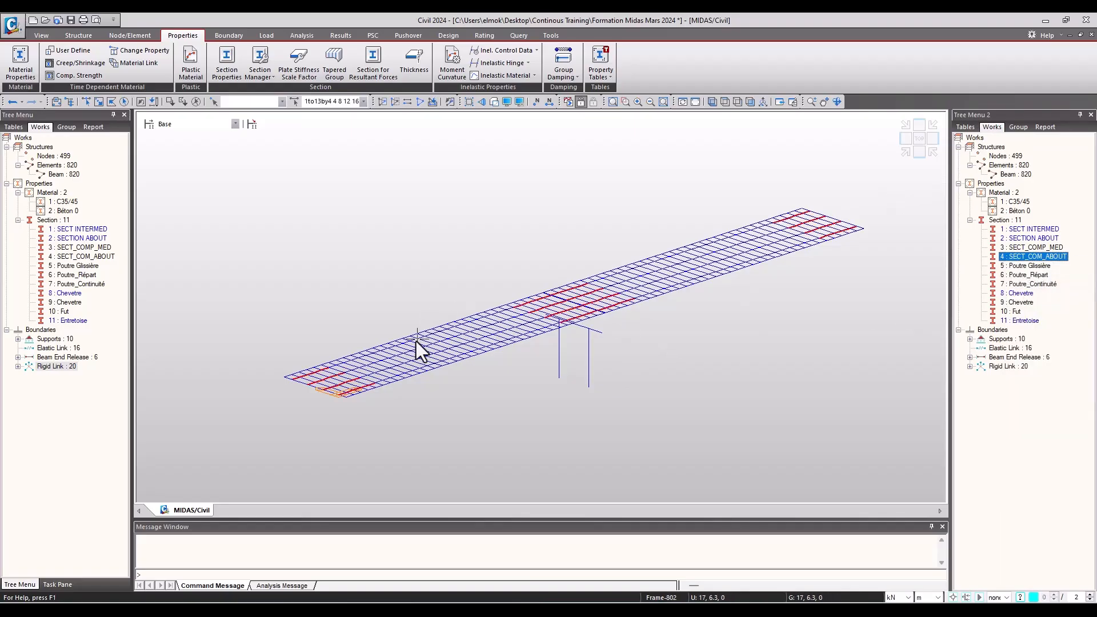
- Isolate the selected SECT_COM_ABOUT elements in Hidden Surface rendering and turn on the display of their nodes
click(381, 102)
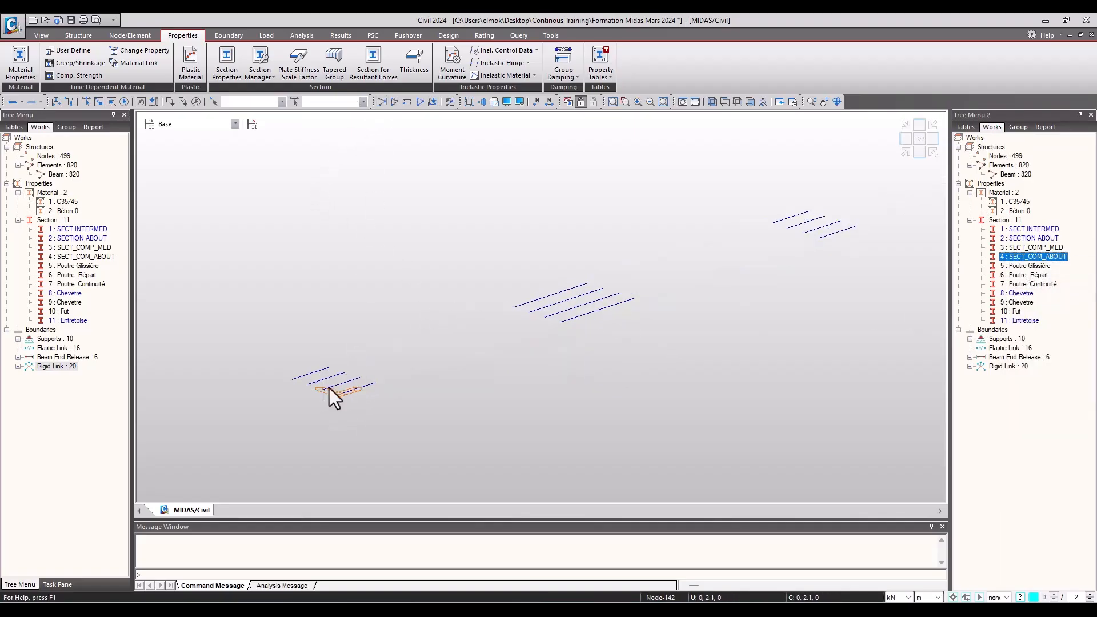
click(494, 101)
scroll(290, 382, up, 8)
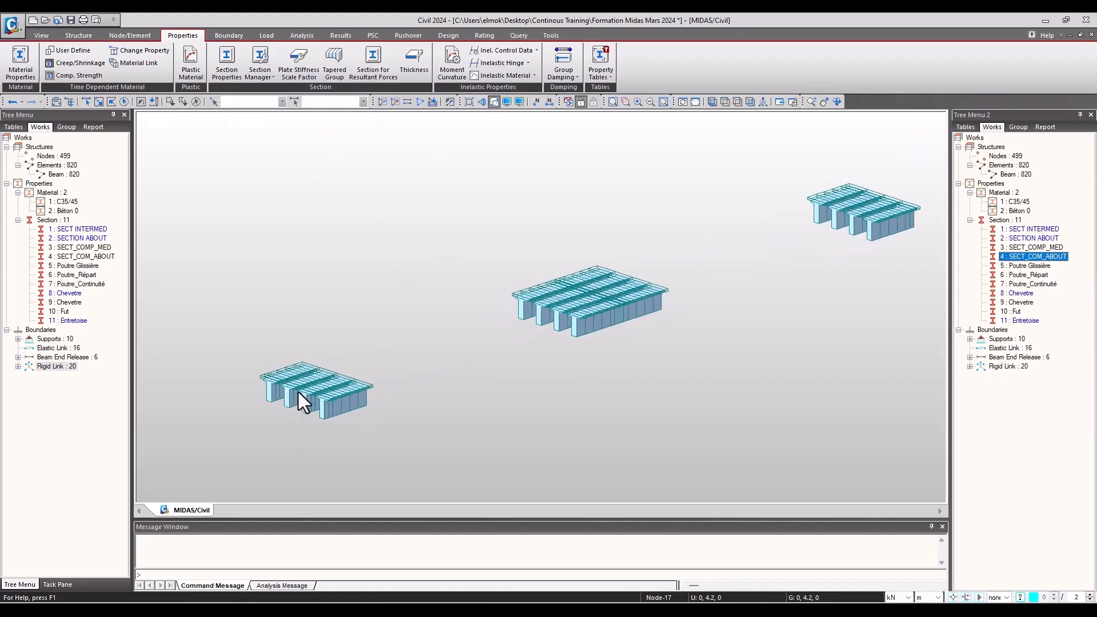
middle_drag(454, 324, 416, 369)
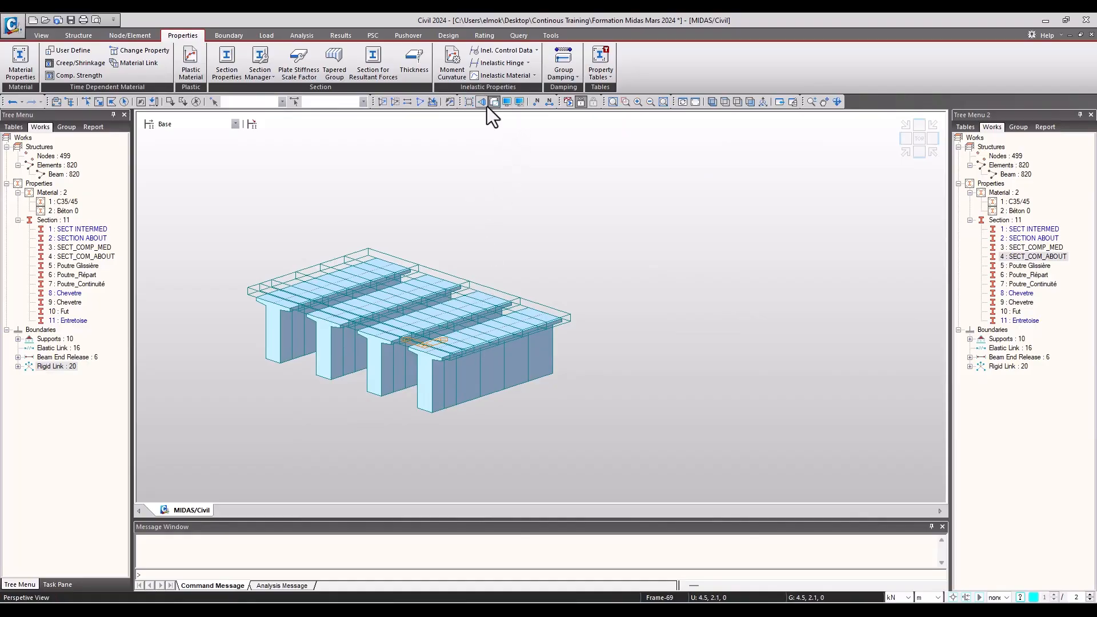
click(512, 108)
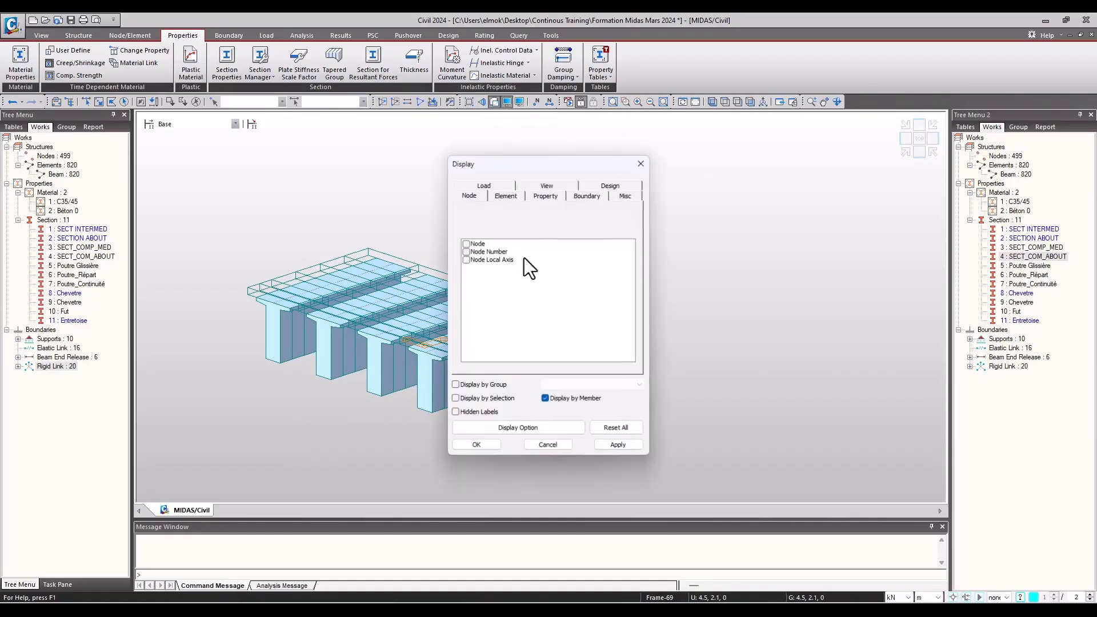
click(476, 445)
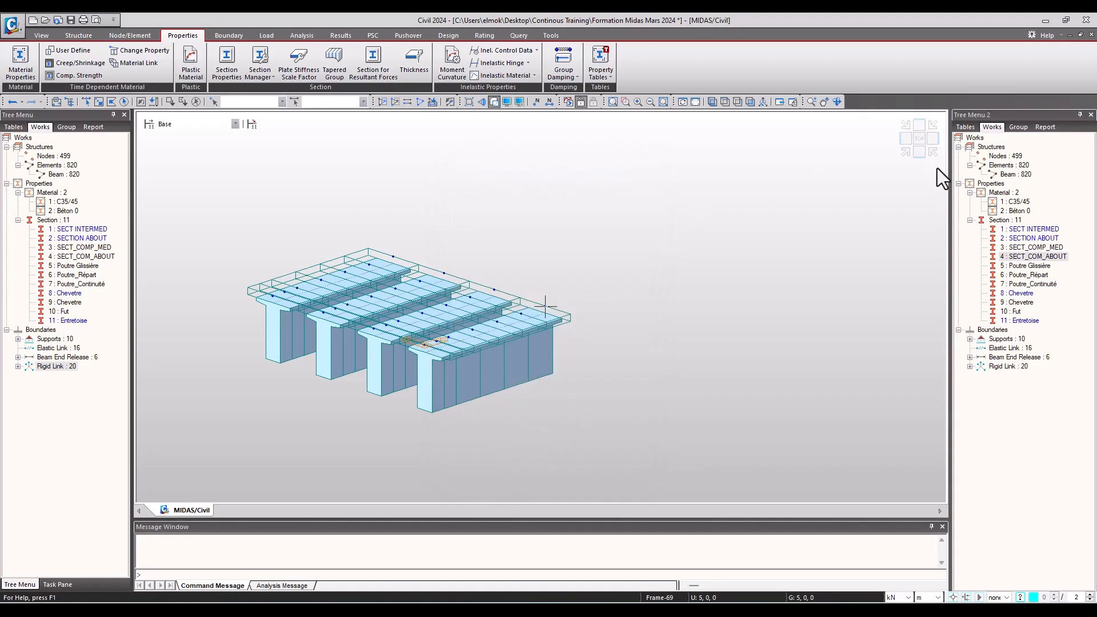
- Query the first two nodes at the starting end of the girders in the front view to check their spacing
click(919, 155)
scroll(166, 302, up, 5)
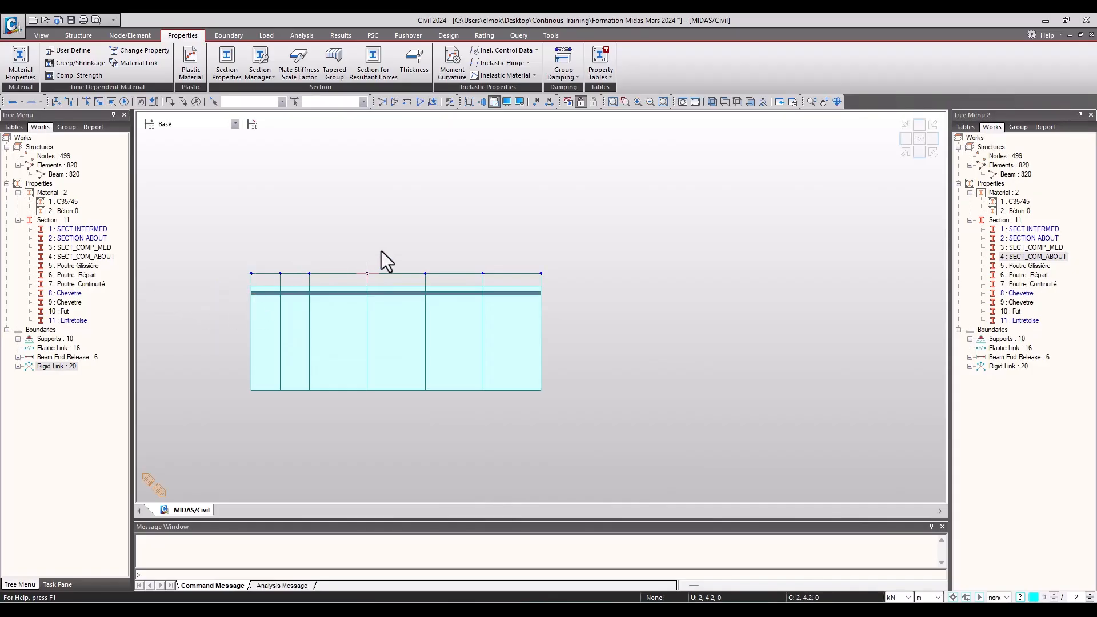
click(519, 36)
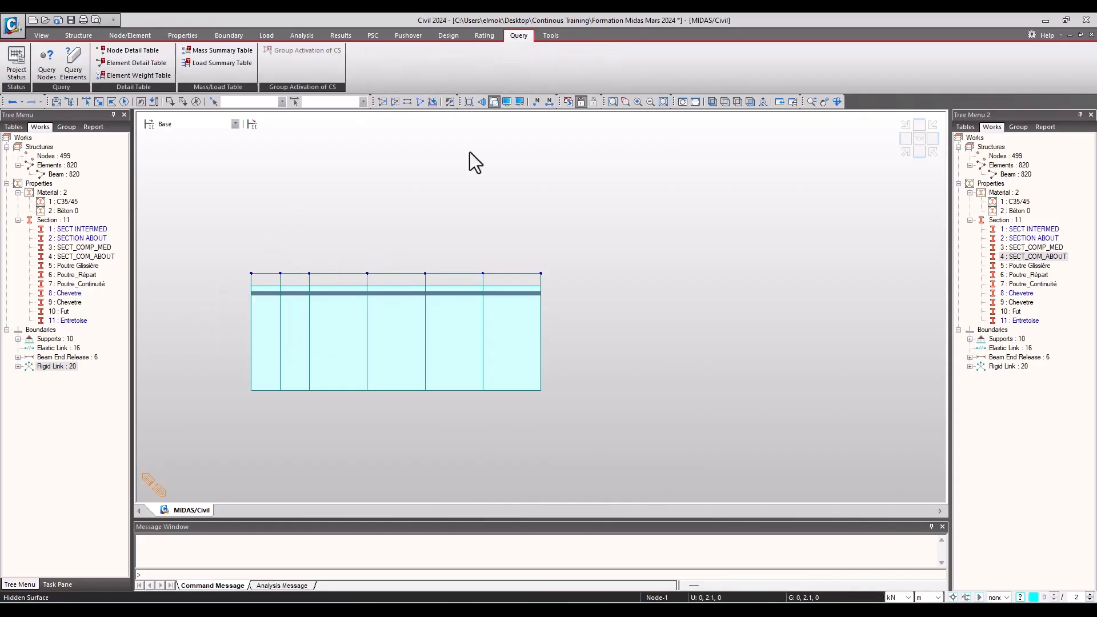
click(47, 62)
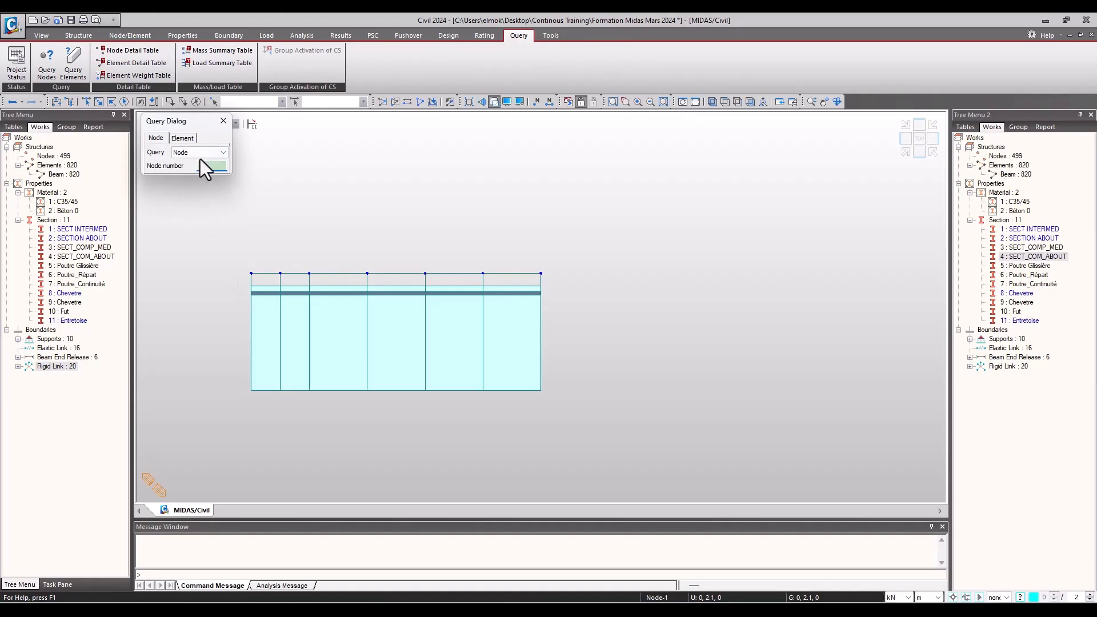
click(244, 279)
click(279, 275)
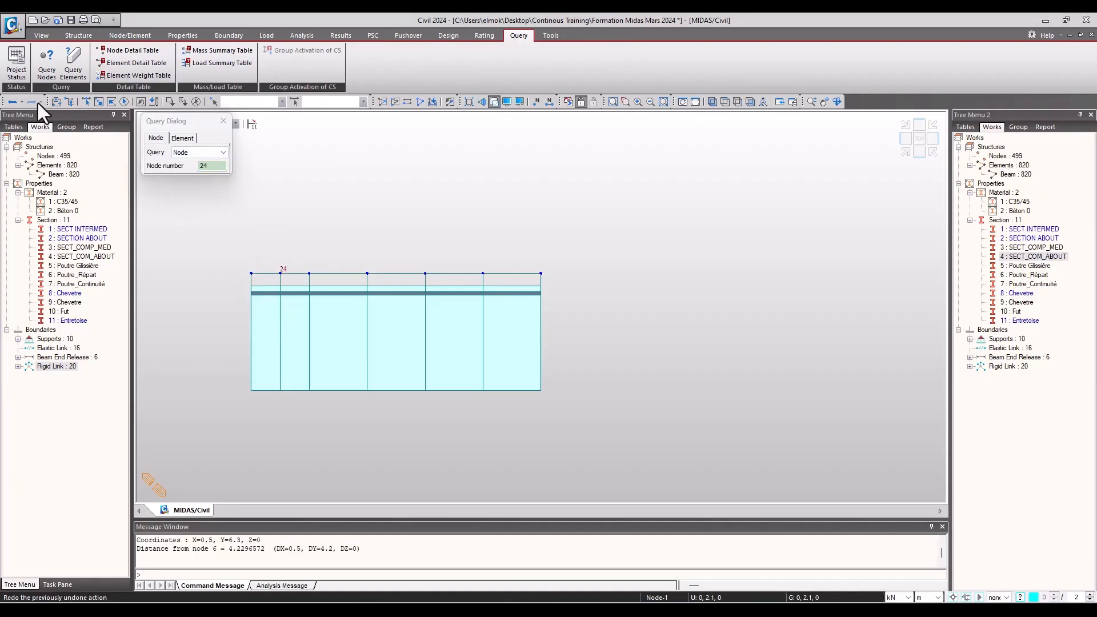
- Select nodes 21 to 24 on the second transverse node line at the starting end, and return to the isometric view
click(89, 101)
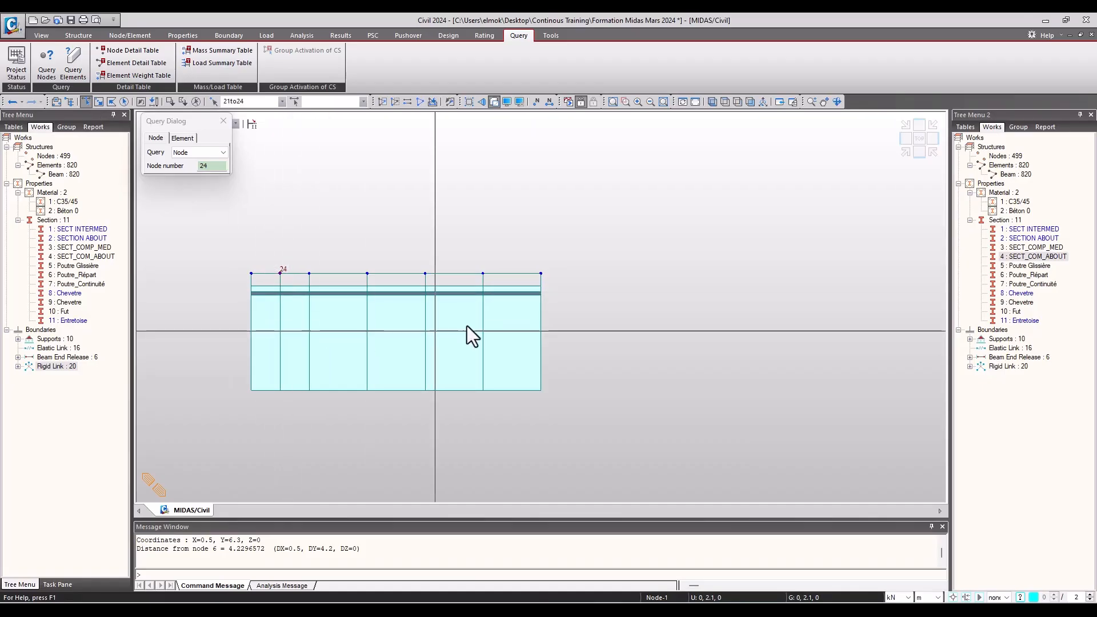
click(904, 152)
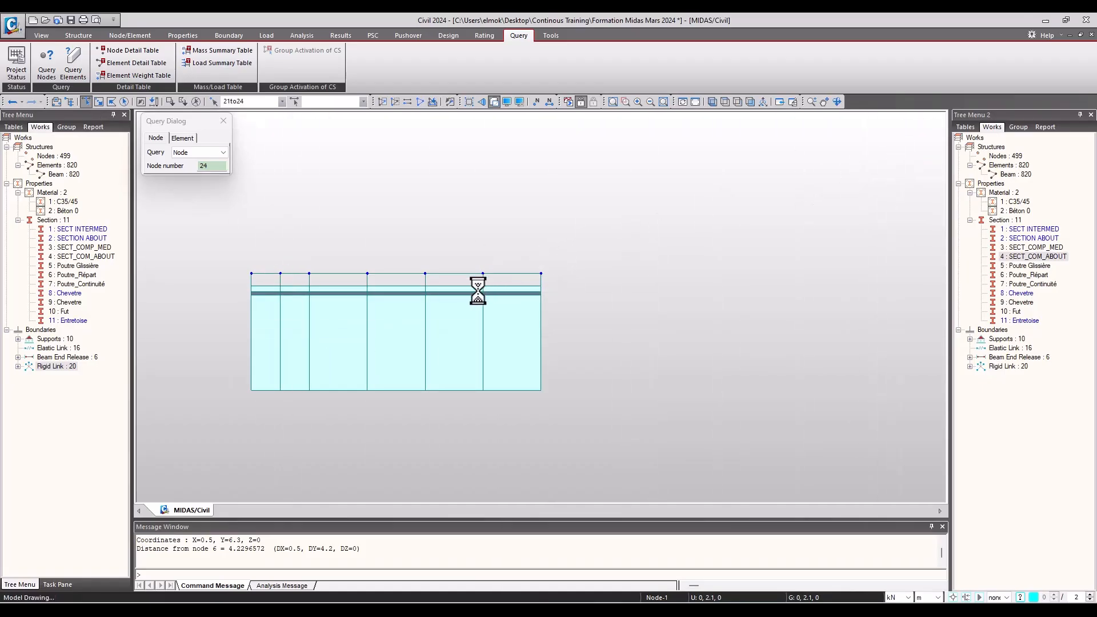
scroll(220, 450, up, 1)
scroll(220, 450, up, 5)
middle_drag(323, 373, 416, 423)
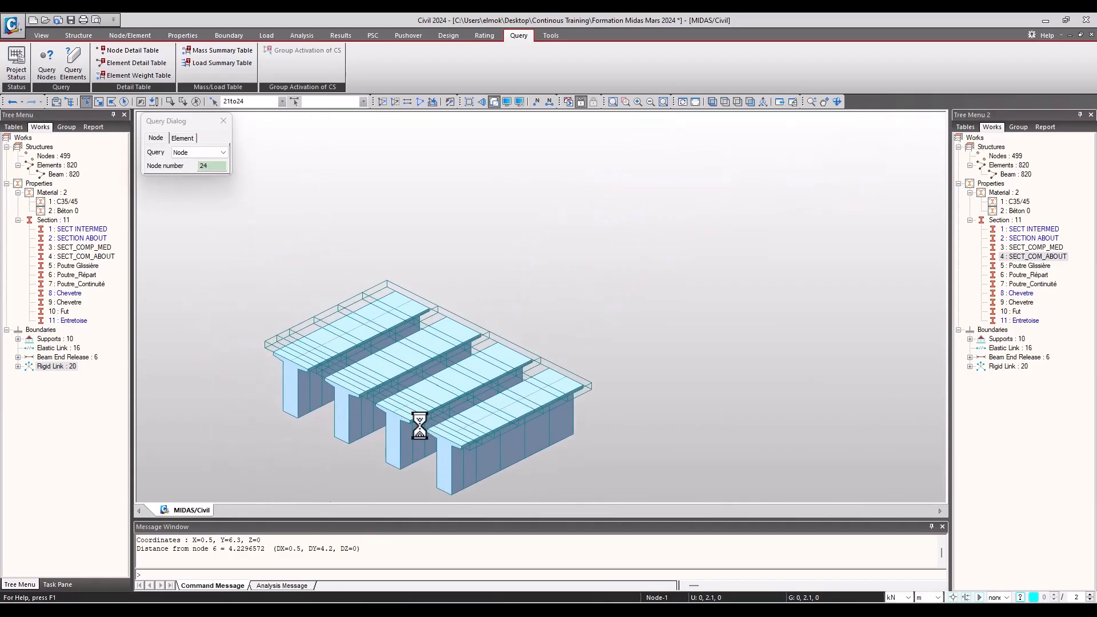
- Examine the isolated girder end zones at both abutments and the pier to locate the cross-beam positions
scroll(279, 413, down, 1)
scroll(279, 415, down, 2)
middle_drag(469, 431, 301, 437)
scroll(273, 441, down, 3)
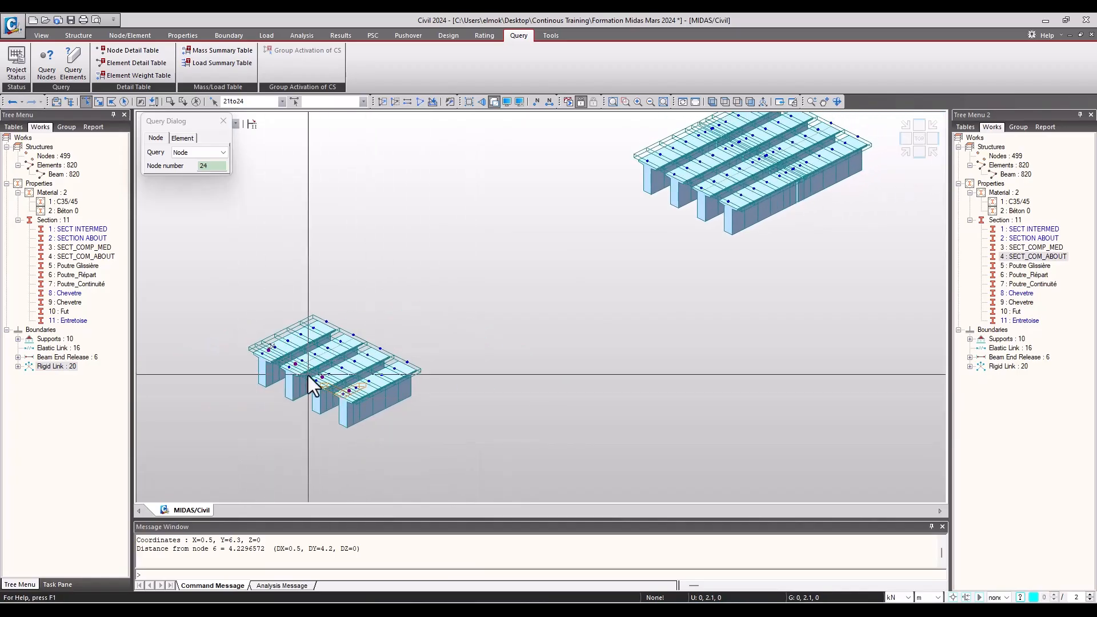
middle_drag(886, 196, 803, 264)
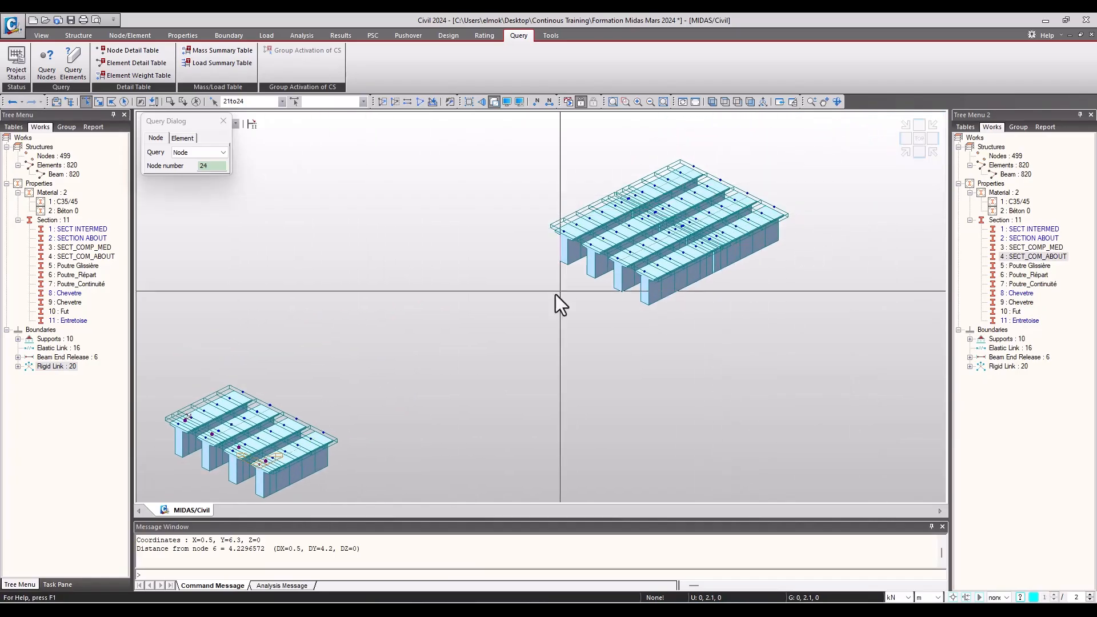
scroll(396, 372, down, 3)
middle_drag(702, 221, 621, 261)
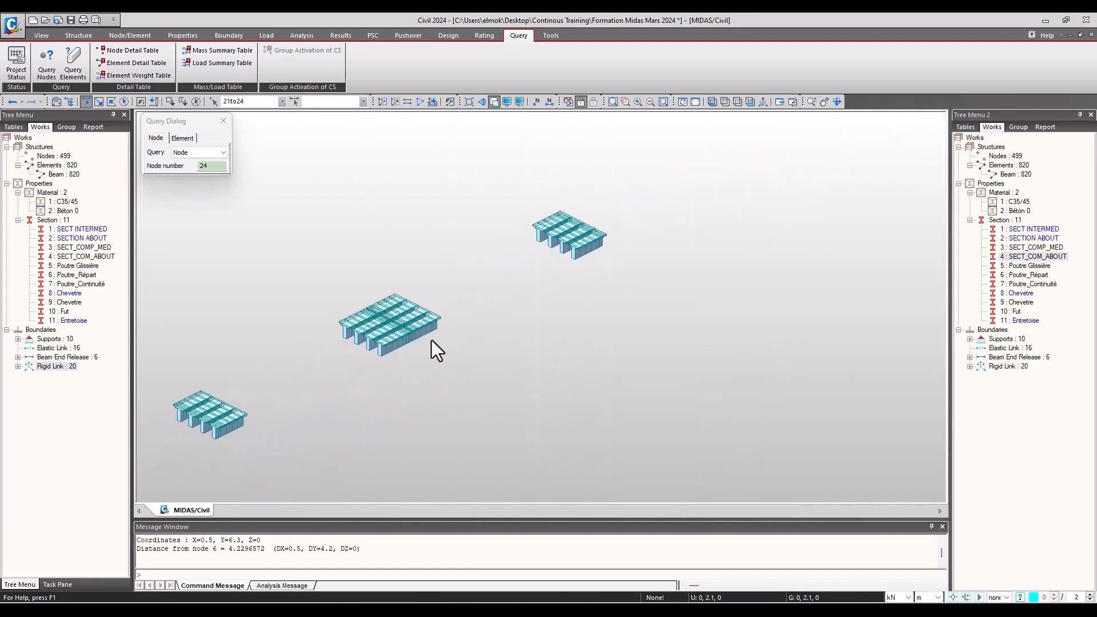
scroll(440, 329, up, 2)
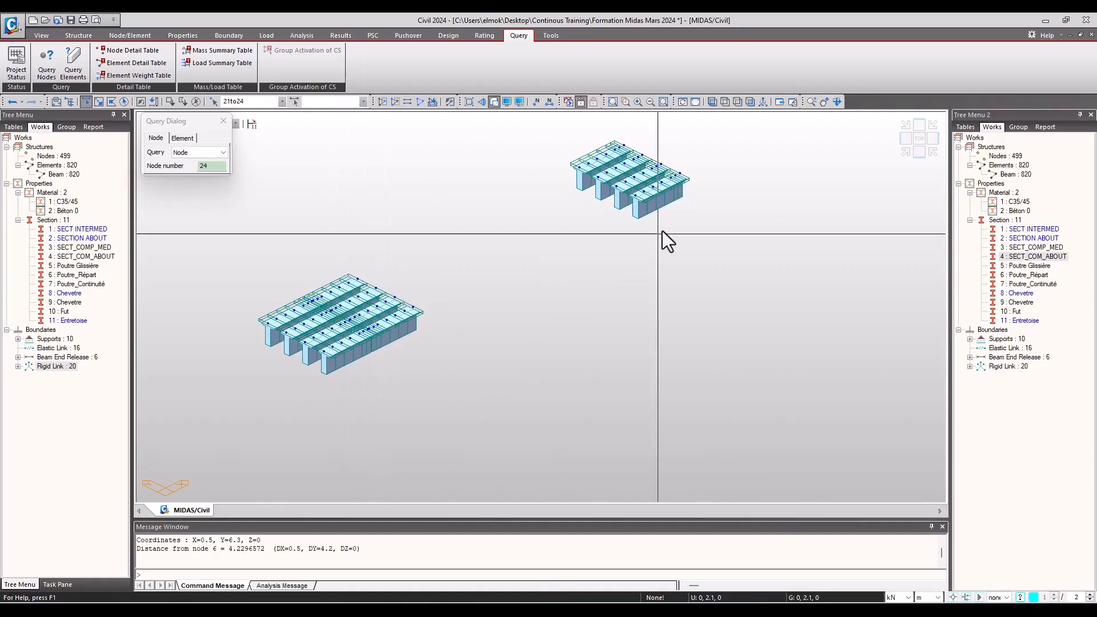
middle_drag(384, 394, 671, 245)
scroll(286, 262, up, 4)
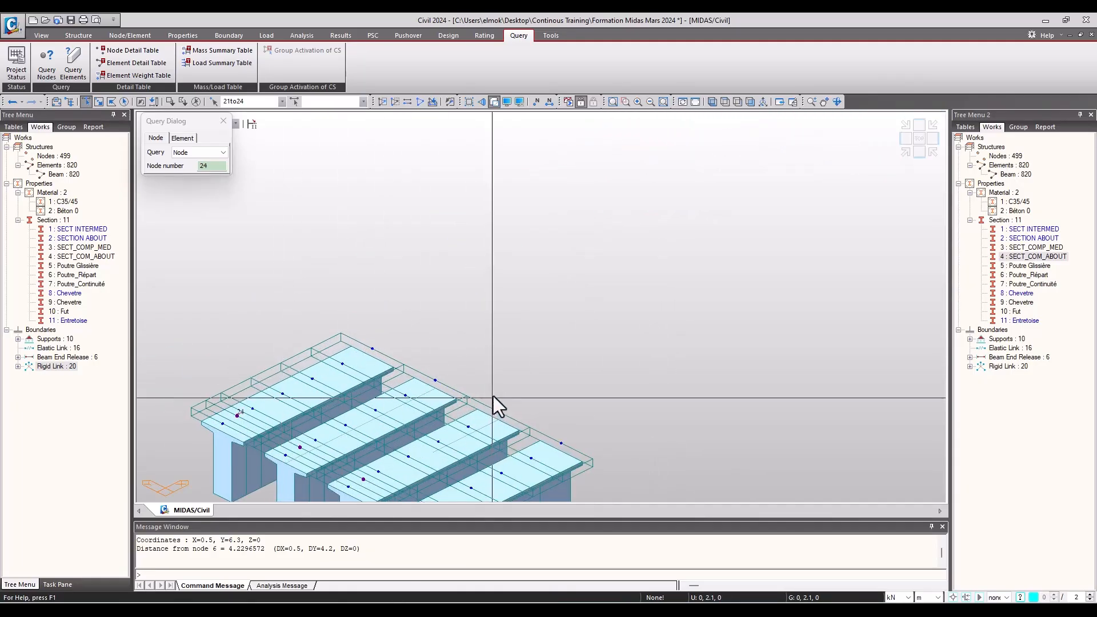
scroll(497, 408, down, 2)
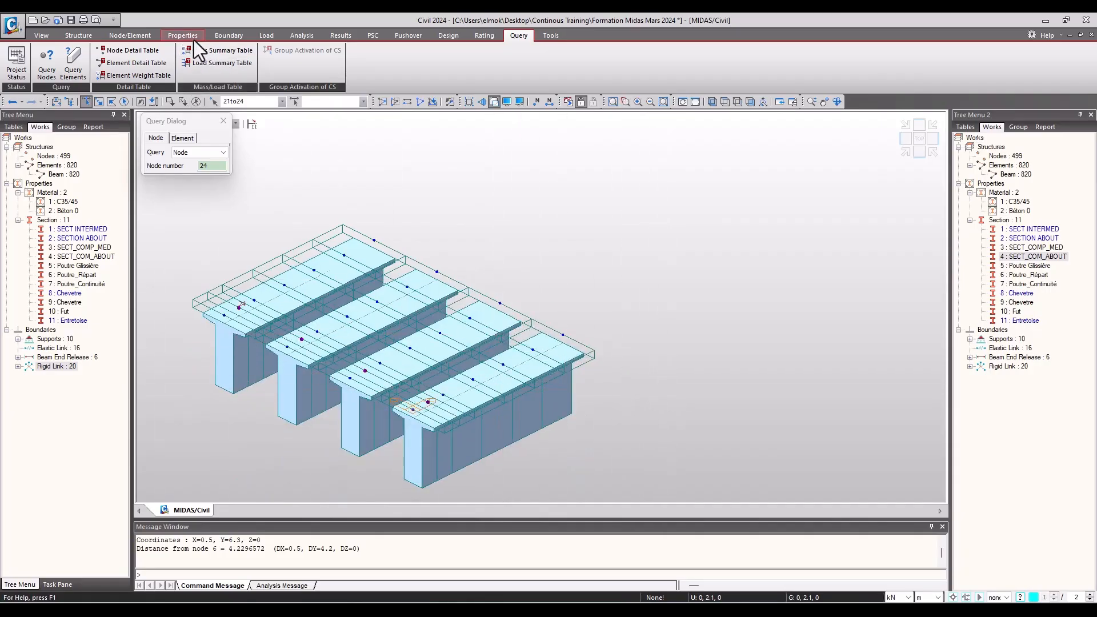
- Create cross-beam elements with section 11: Entretoise and material C35/45 from node 21 to node 24 across the four girders
click(138, 39)
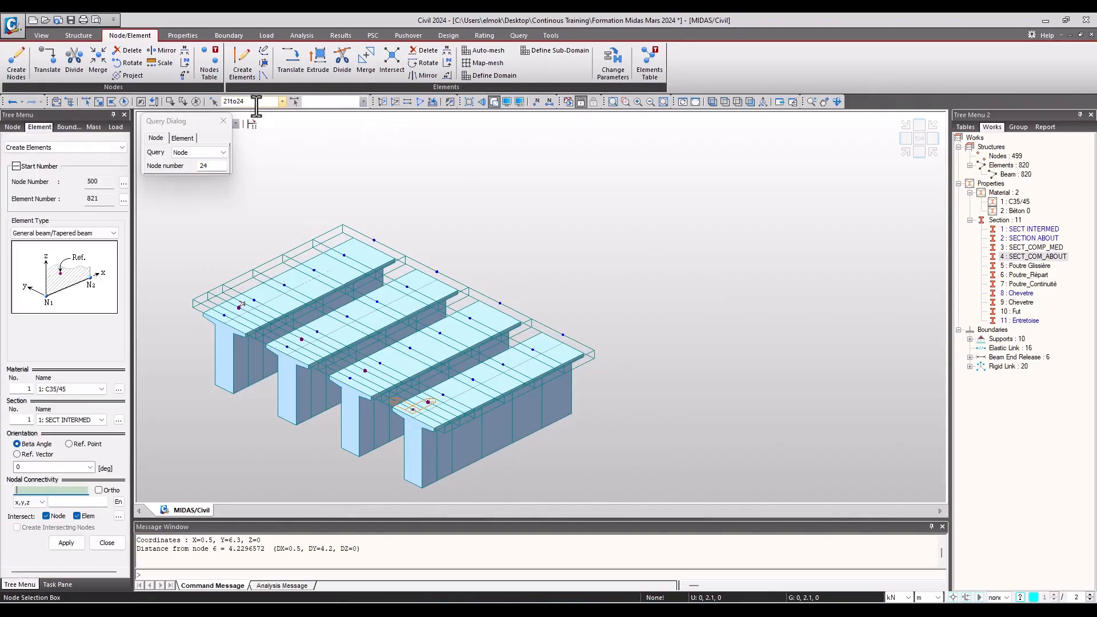
click(84, 421)
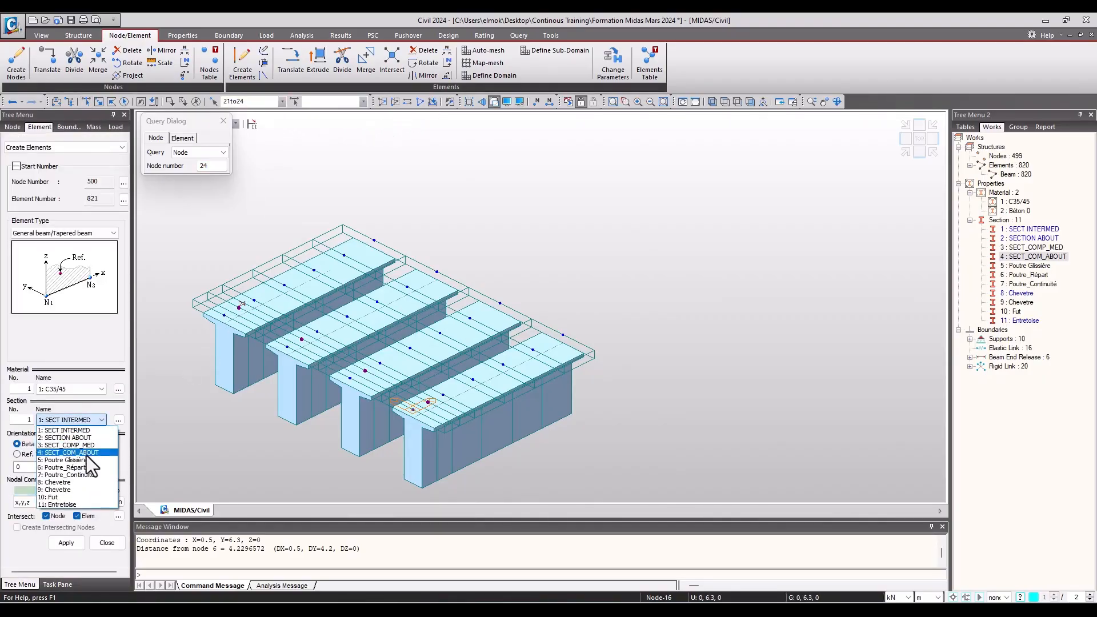
click(91, 503)
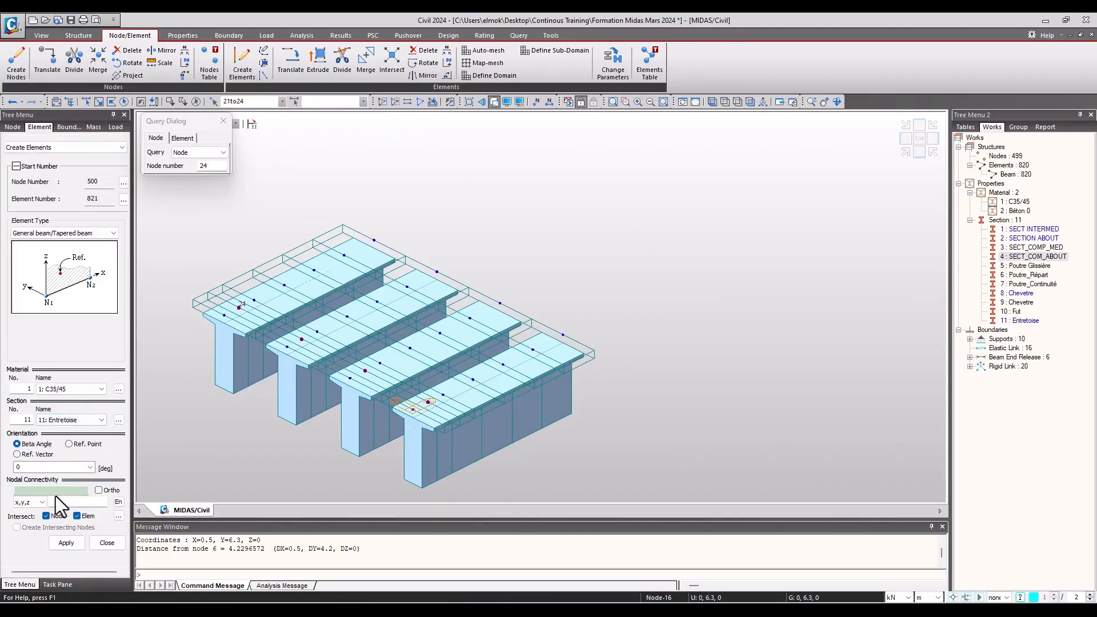
click(428, 402)
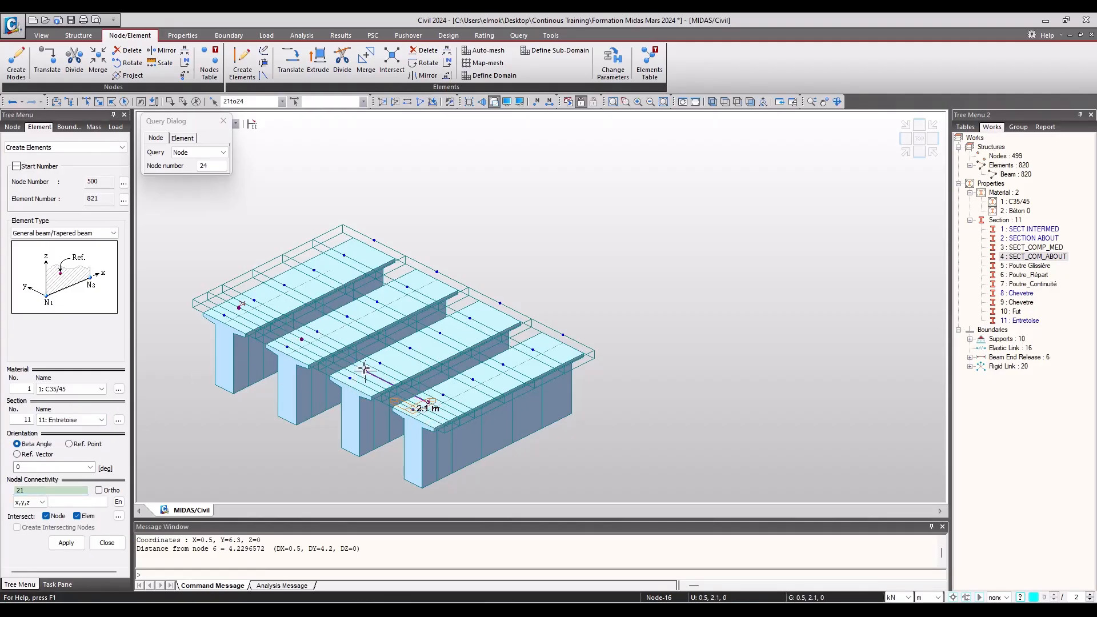
click(241, 309)
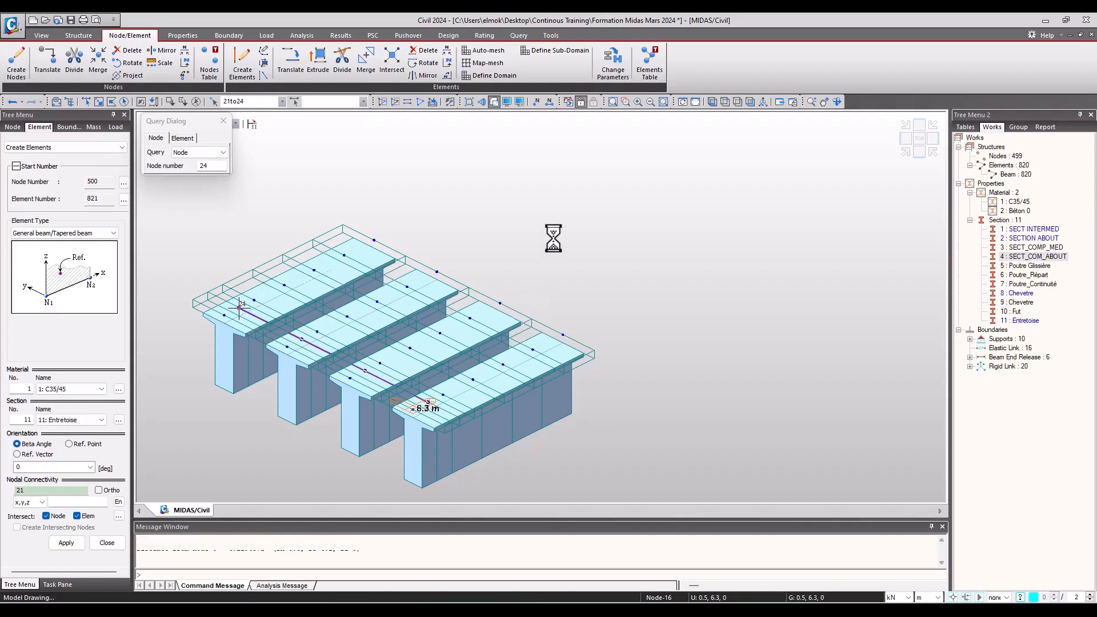
- Inspect the new cross-beam between the girders by rotating the model and viewing it in cross-section
click(836, 101)
drag(567, 280, 583, 268)
click(837, 102)
mouse_move(762, 185)
middle_down()
mouse_move(519, 284)
mouse_move(526, 318)
mouse_move(337, 316)
mouse_move(406, 261)
mouse_move(464, 282)
mouse_move(322, 297)
mouse_move(362, 289)
mouse_move(353, 298)
middle_up()
click(906, 143)
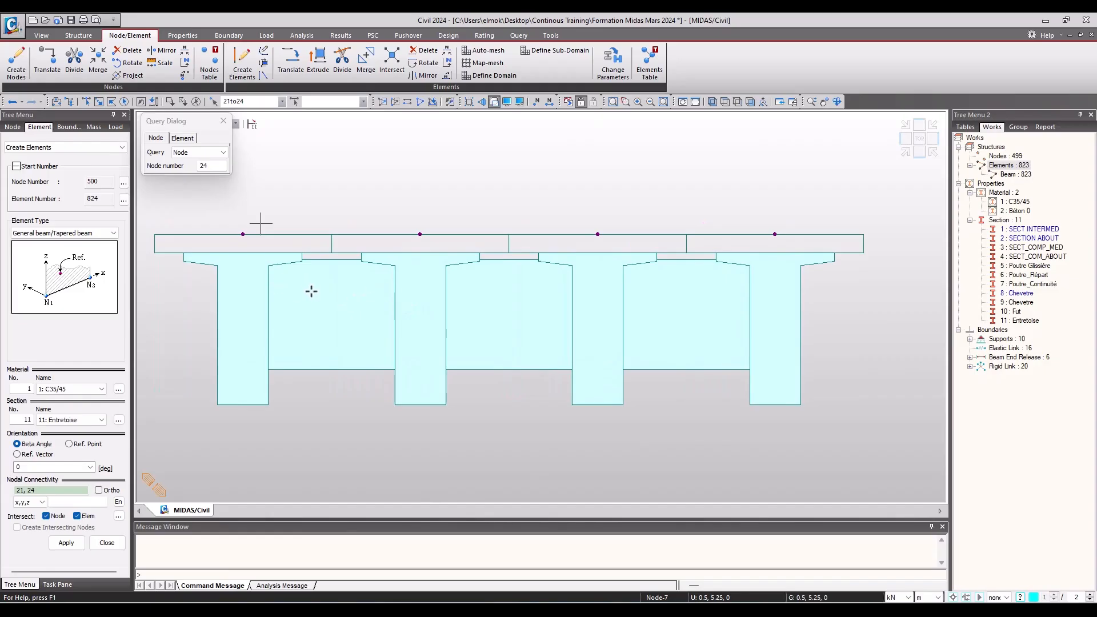
middle_drag(532, 296, 442, 303)
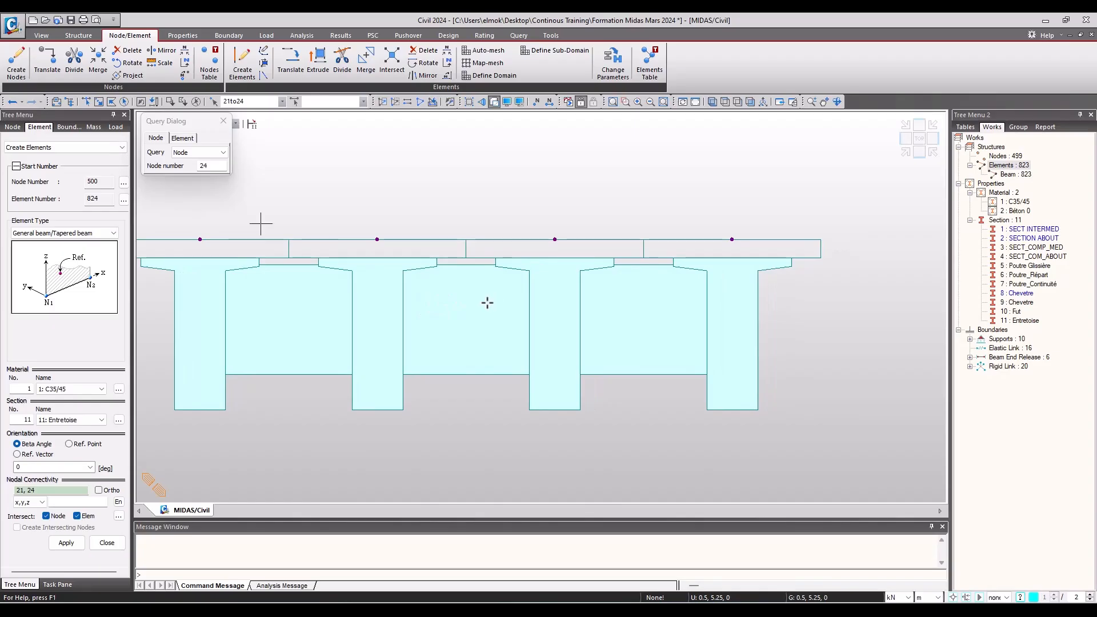
middle_drag(310, 284, 344, 305)
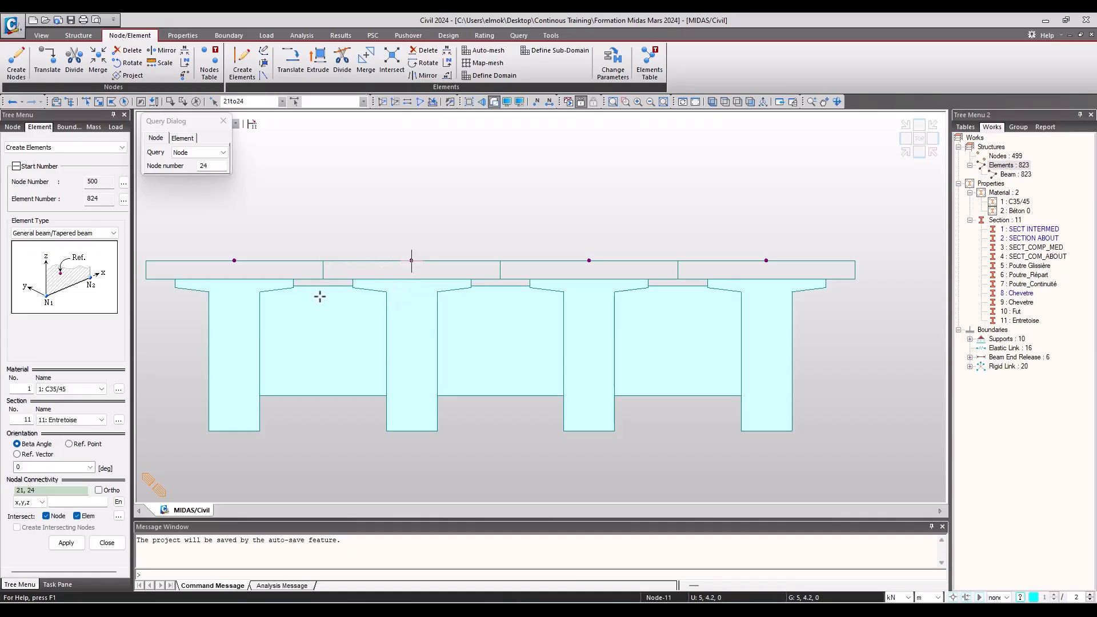
- Create an Entretoise cross-beam across the four girders at the second node line from the first span's end at the pier
click(906, 154)
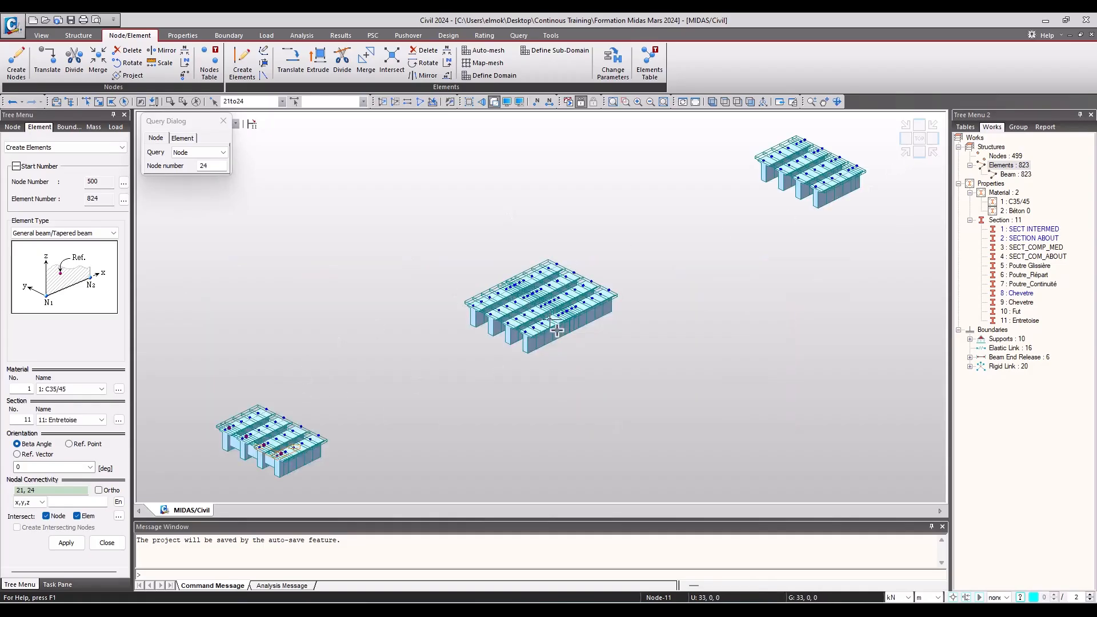
scroll(636, 316, up, 5)
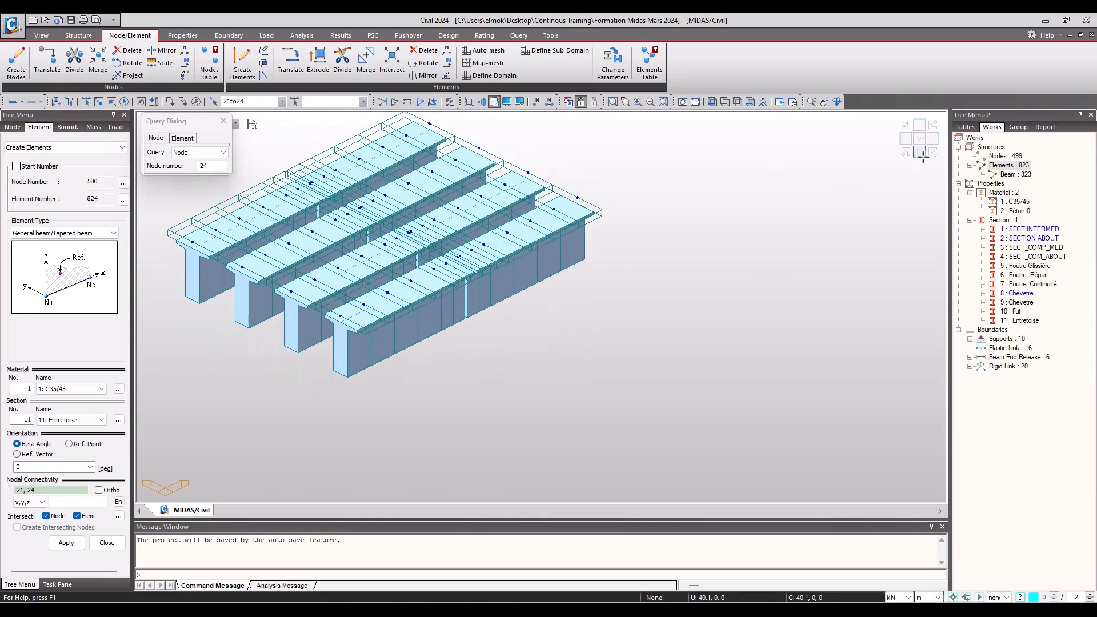
click(920, 153)
scroll(594, 303, up, 8)
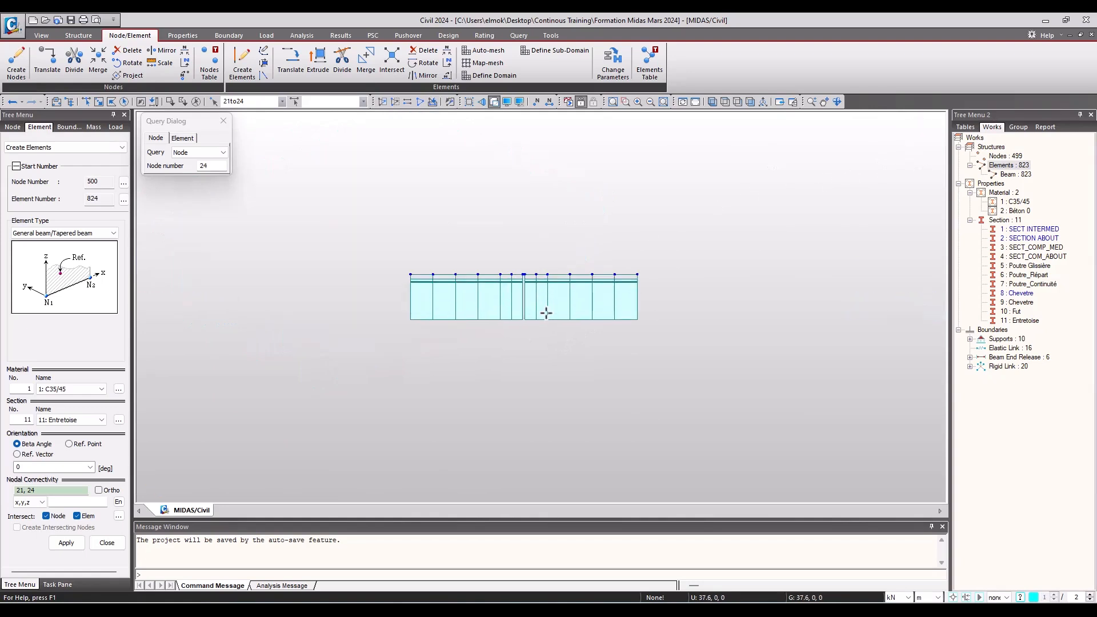
scroll(510, 283, up, 3)
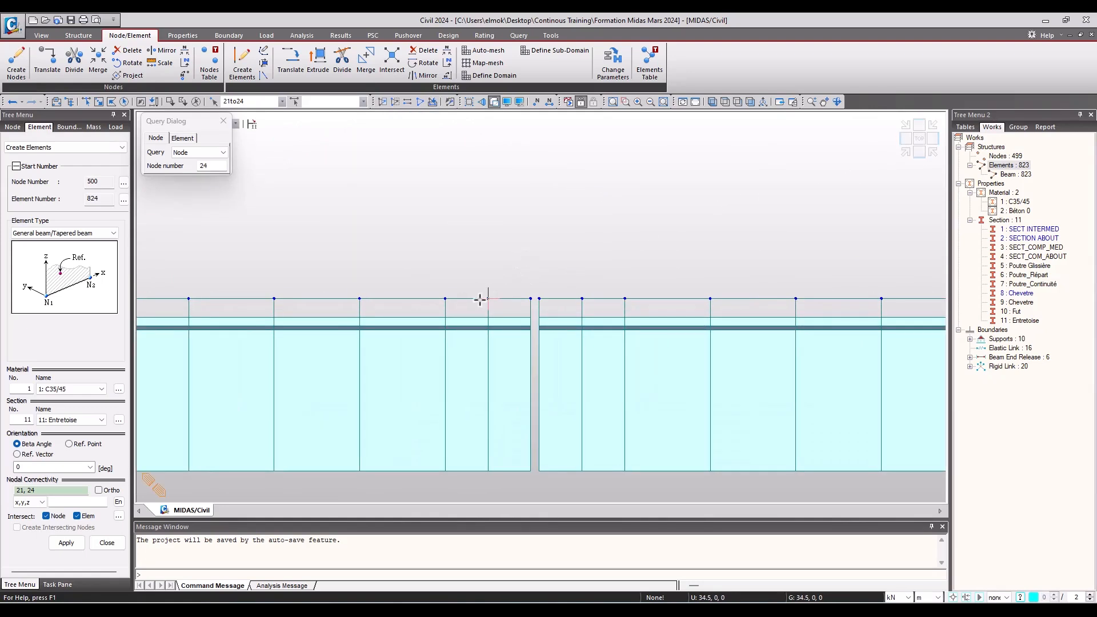
click(918, 139)
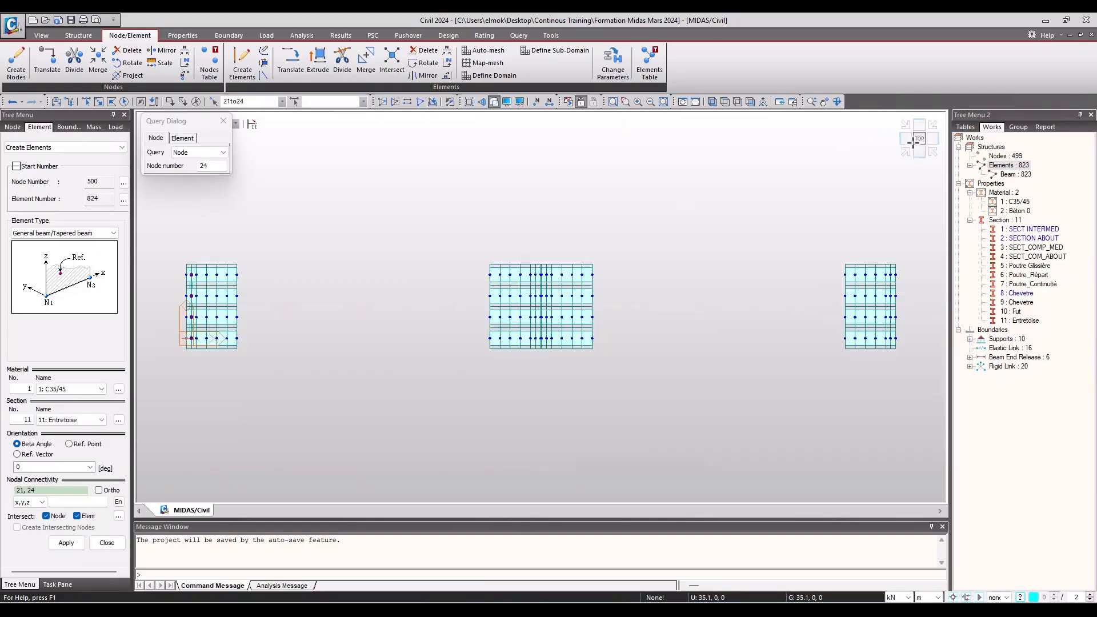
scroll(584, 319, up, 8)
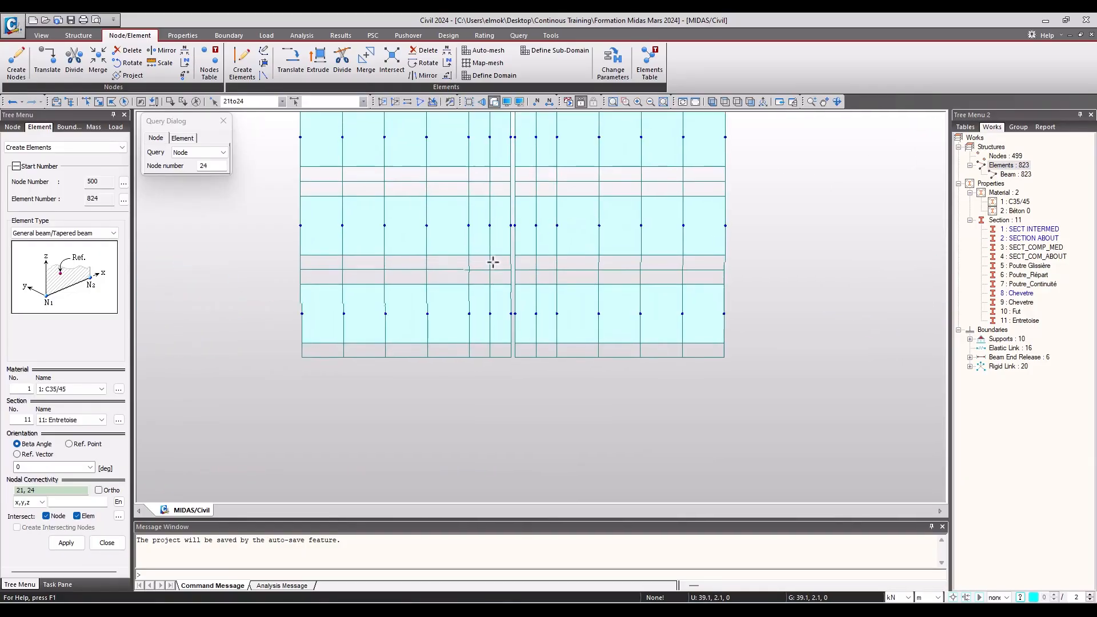
middle_drag(507, 247, 519, 341)
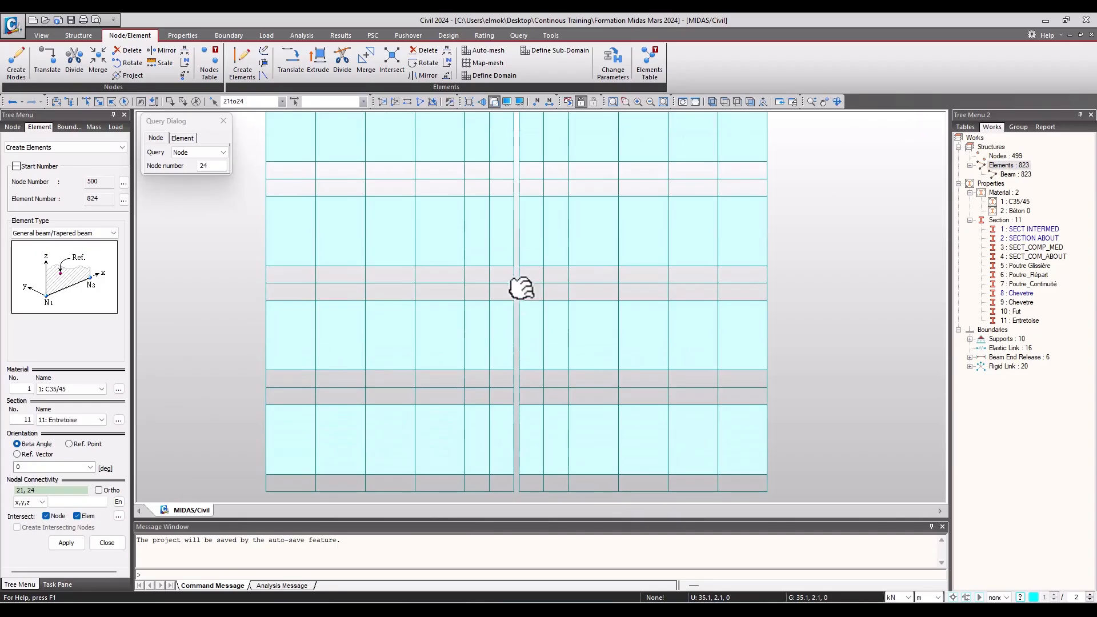
middle_drag(520, 287, 520, 315)
scroll(521, 315, down, 2)
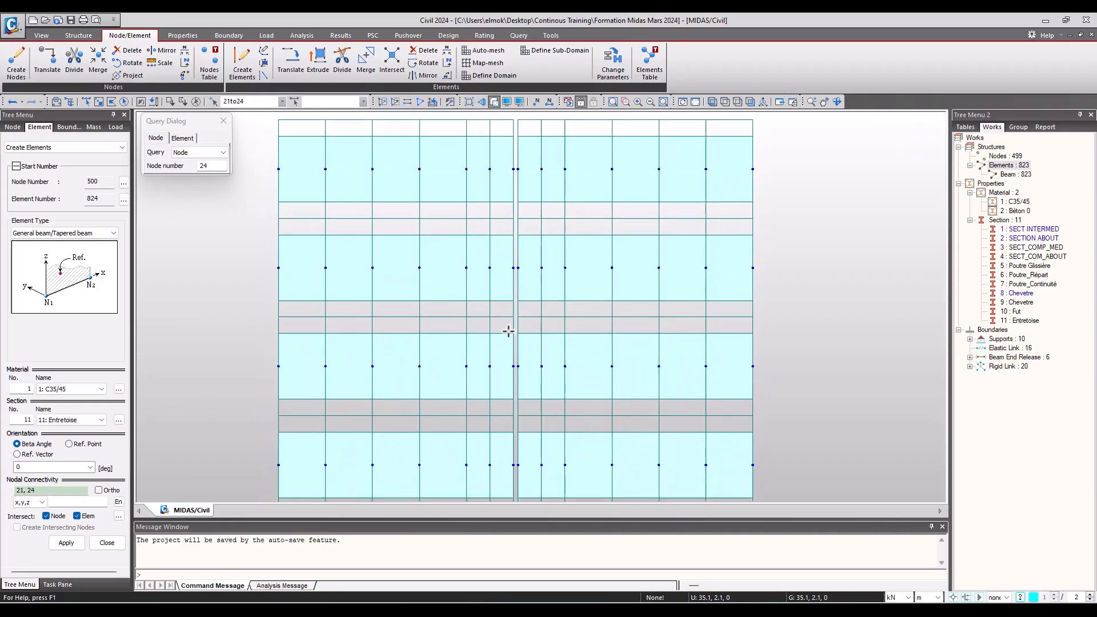
click(492, 458)
click(492, 174)
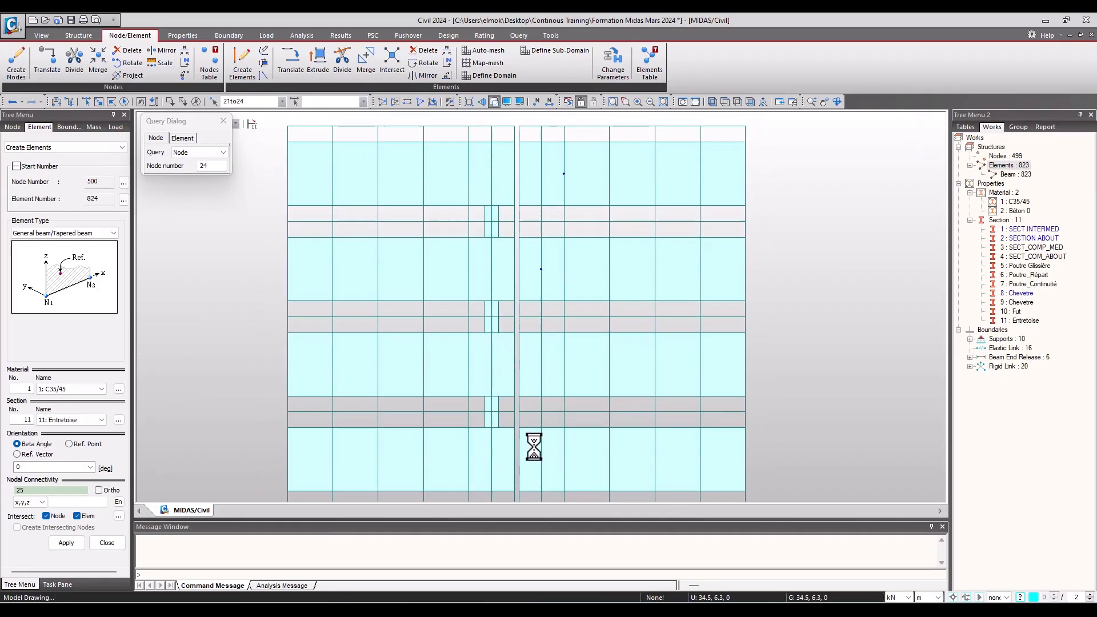
- Create an Entretoise cross-beam across the four girders at the second node line from the second span's start at the pier
click(542, 459)
click(541, 459)
click(541, 174)
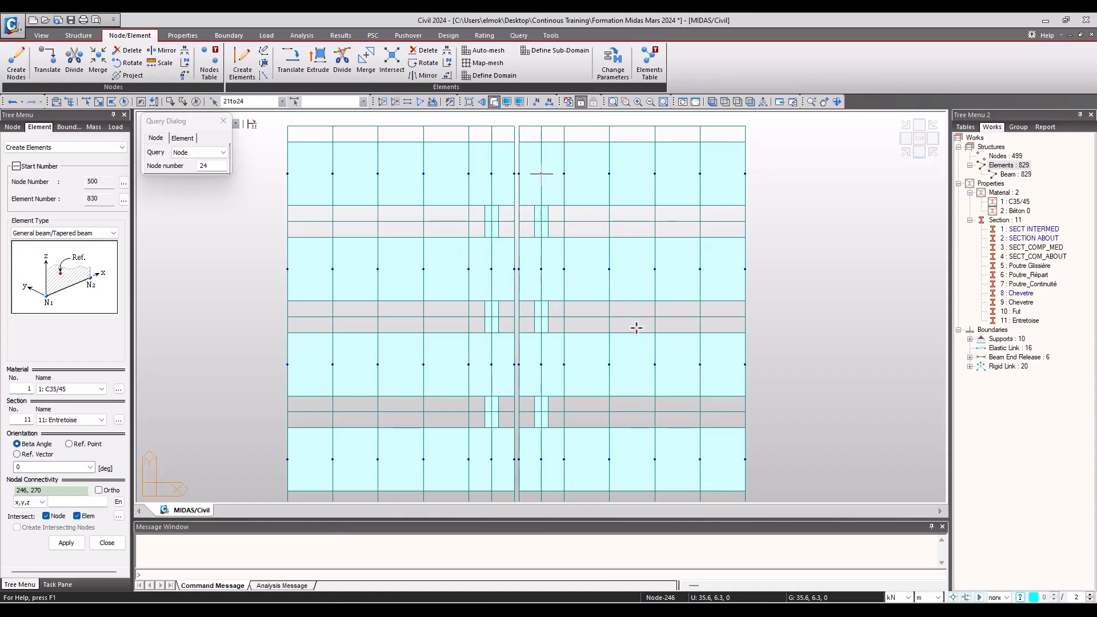
- Create an Entretoise cross-beam across the four girders at the second node line from the second span's far abutment end
middle_drag(636, 326, 507, 303)
scroll(482, 331, down, 2)
scroll(482, 332, down, 7)
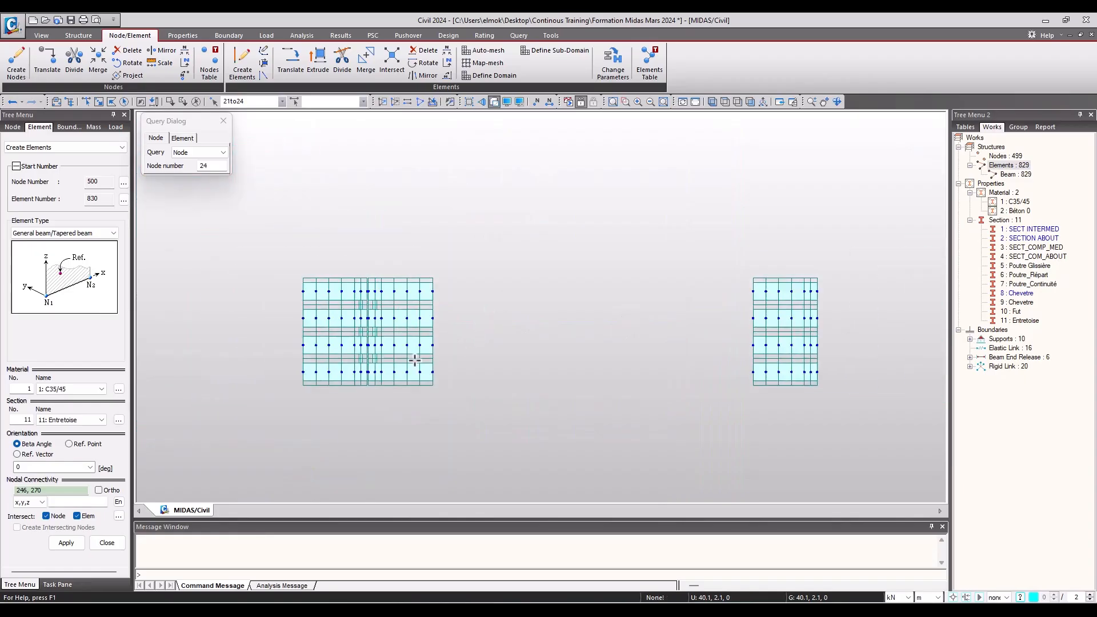
scroll(820, 371, up, 4)
scroll(937, 327, up, 1)
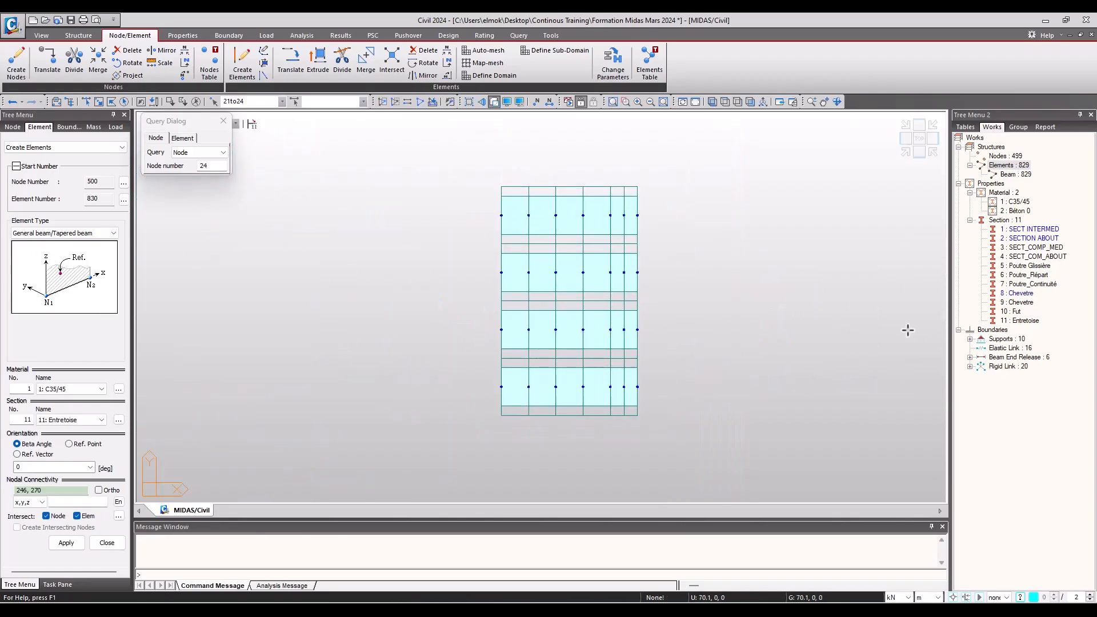
click(623, 387)
click(624, 215)
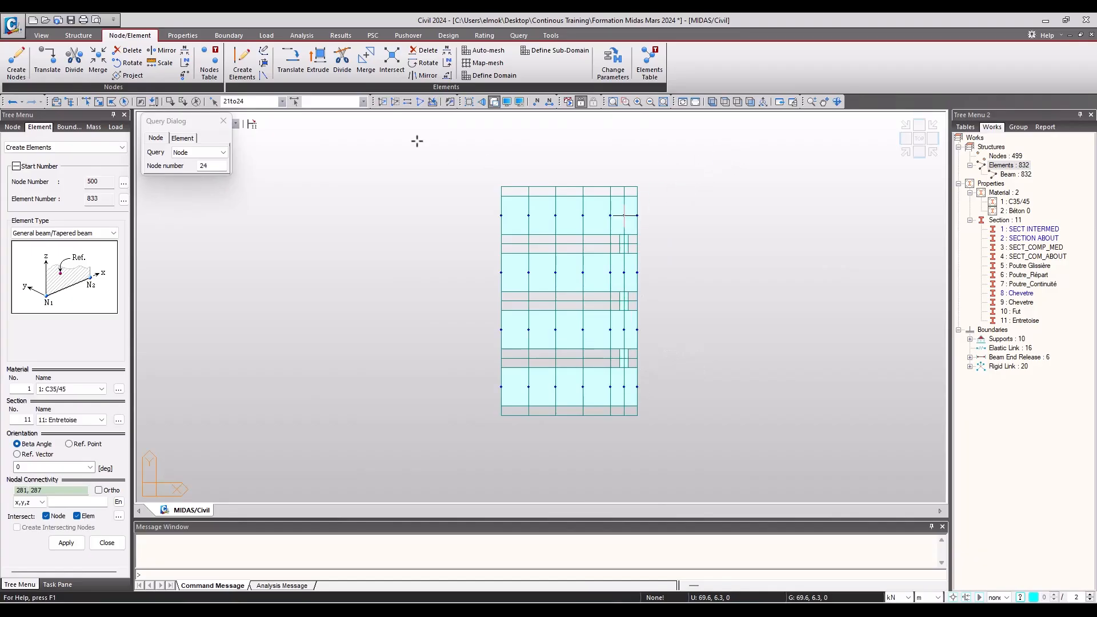
- Reactivate the entire bridge model, show it in isometric view and clear the node selection
click(419, 105)
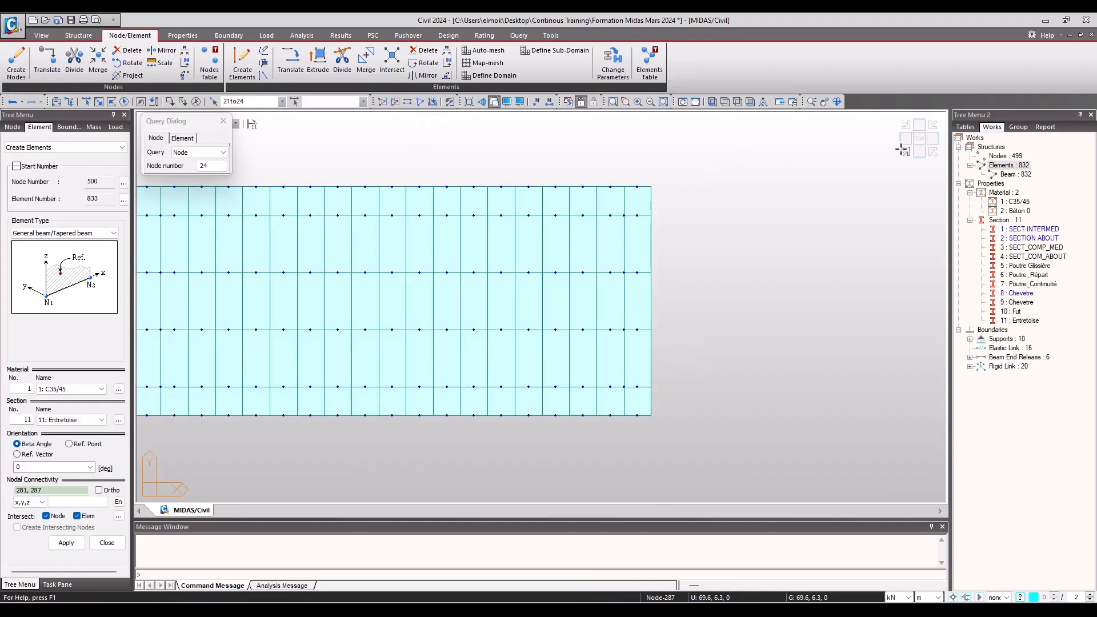
click(901, 150)
scroll(384, 468, down, 2)
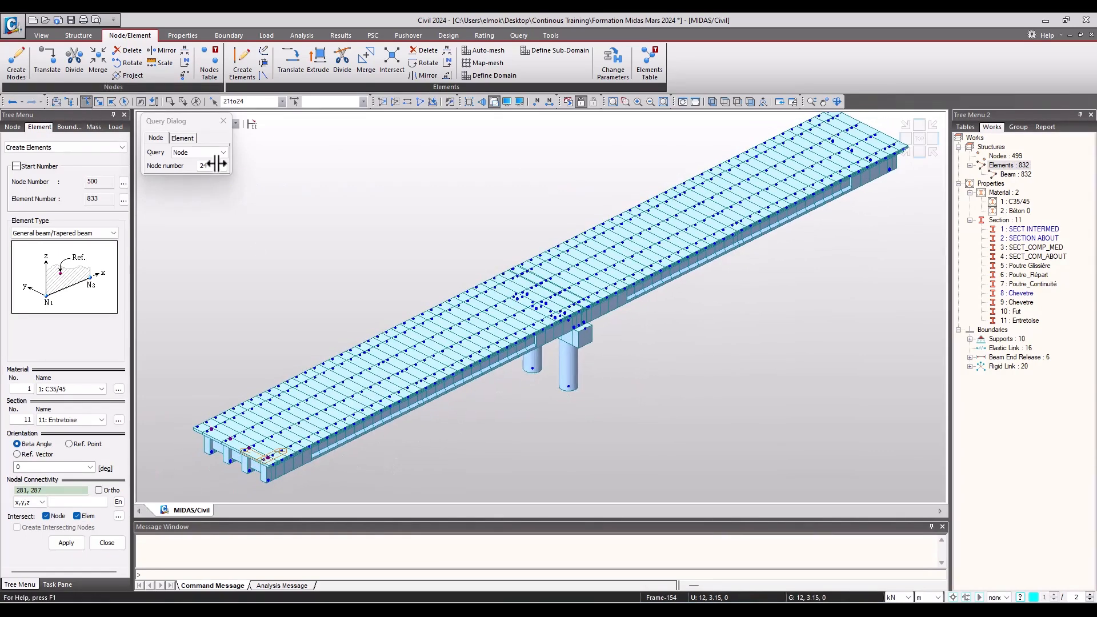
middle_drag(533, 388, 546, 345)
middle_drag(702, 374, 657, 373)
key(Escape)
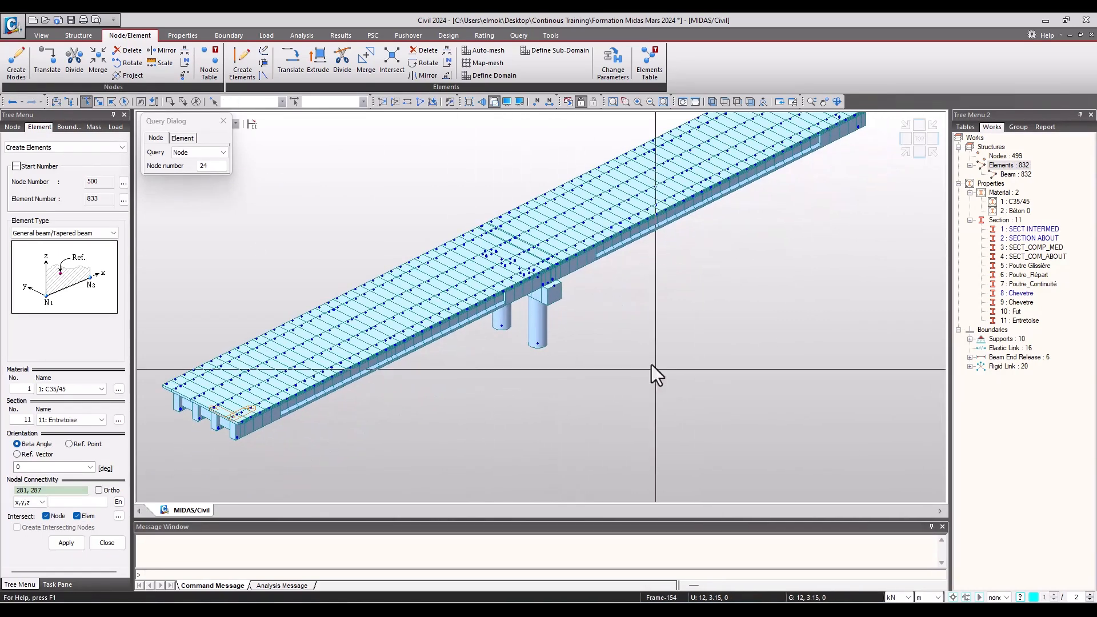
- Select all elements with section 11: Entretoise and examine their positions along the bridge in wireframe and solid display
click(494, 103)
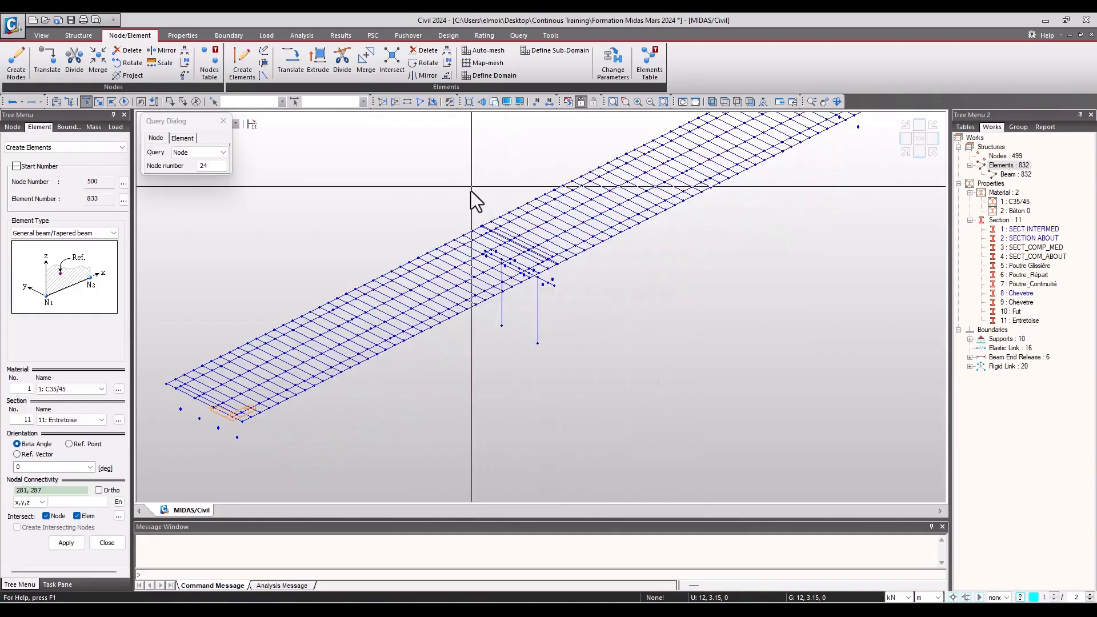
double_click(1028, 320)
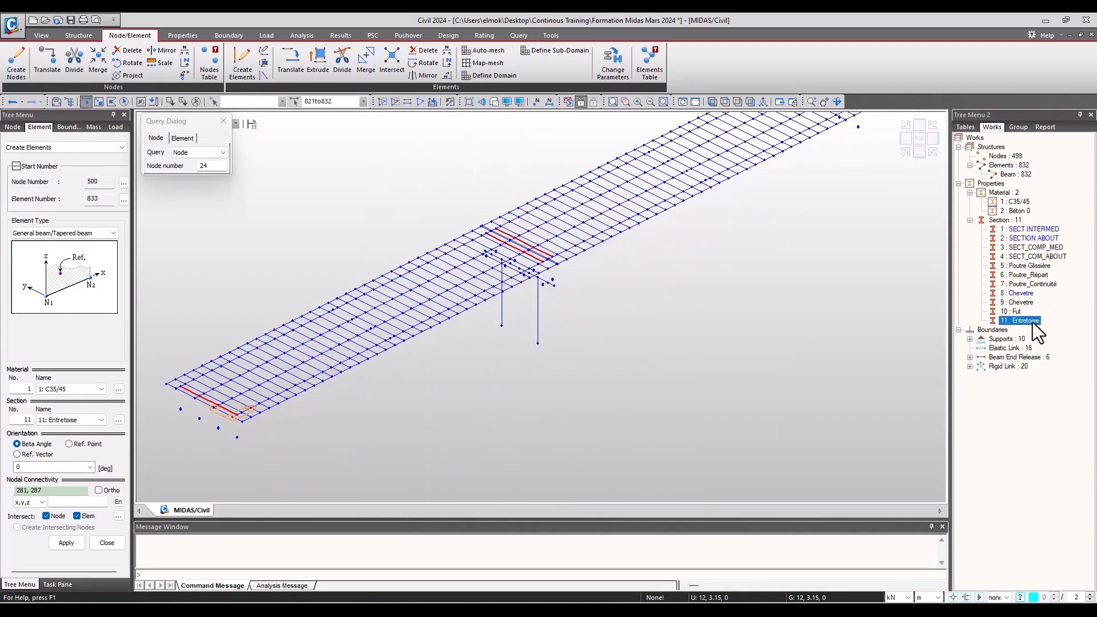
middle_drag(380, 416, 557, 341)
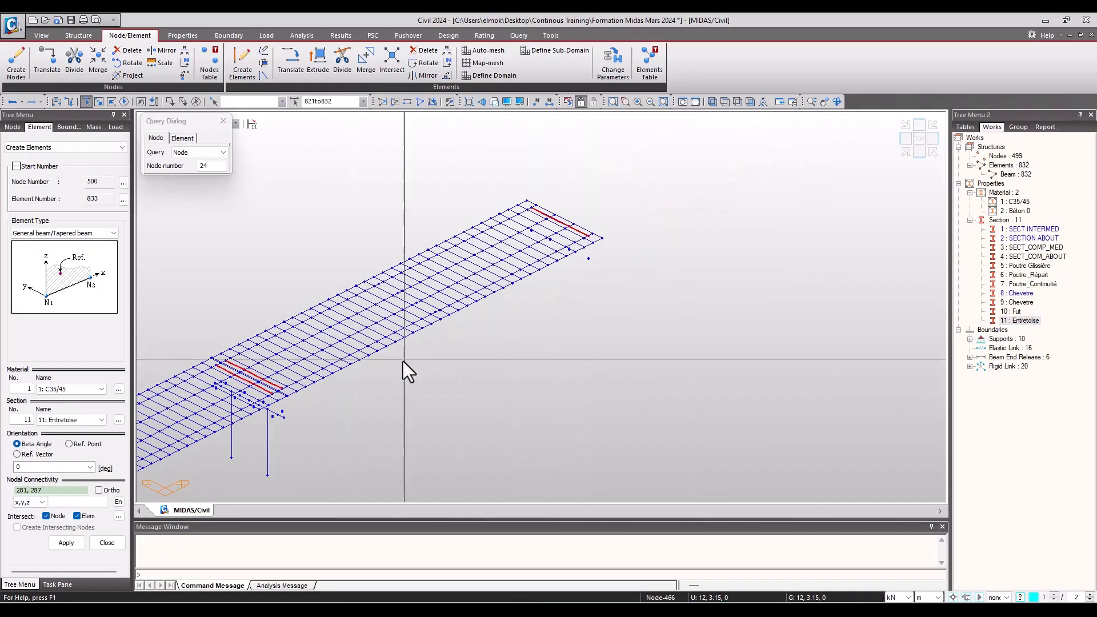
middle_drag(416, 358, 477, 318)
middle_drag(404, 399, 527, 337)
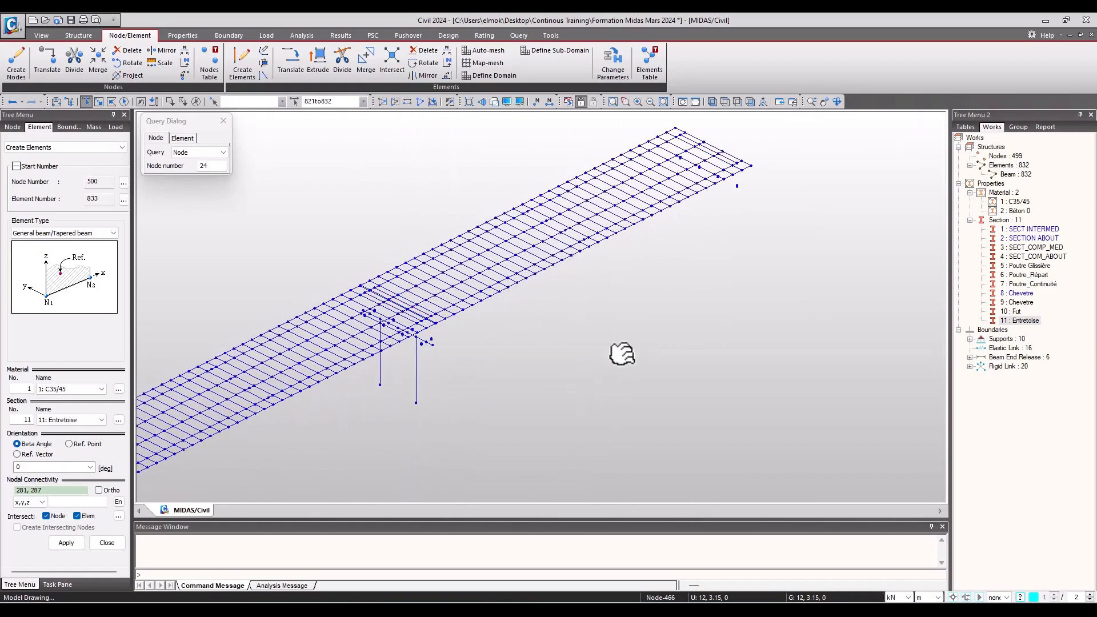
middle_drag(447, 407, 540, 353)
scroll(426, 422, down, 1)
scroll(426, 423, down, 1)
click(493, 102)
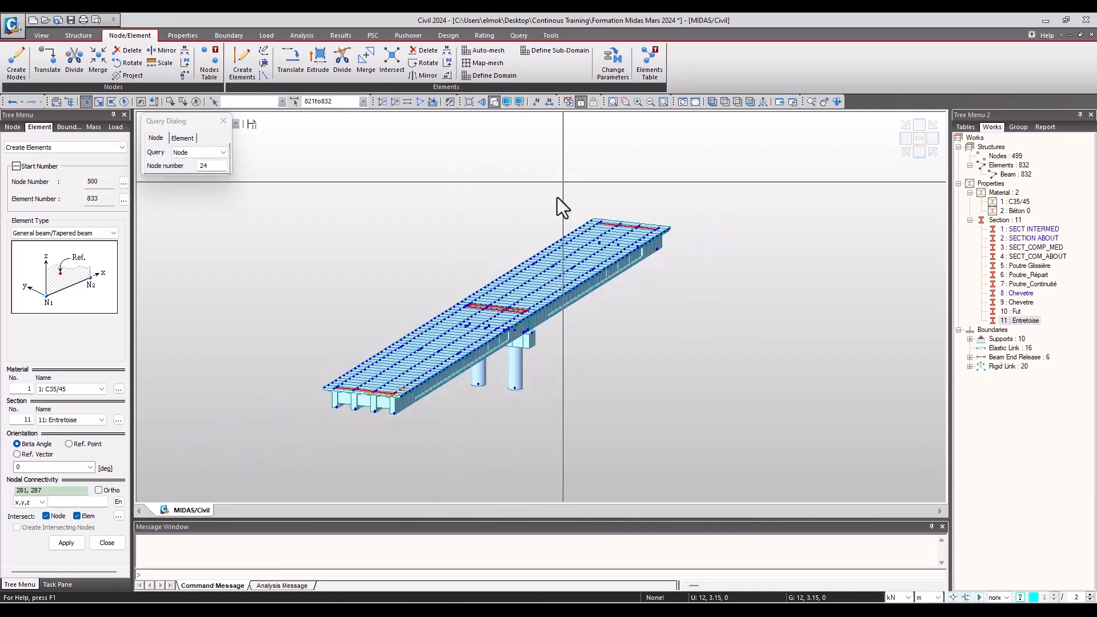
ctrl+middle_drag(654, 362, 619, 358)
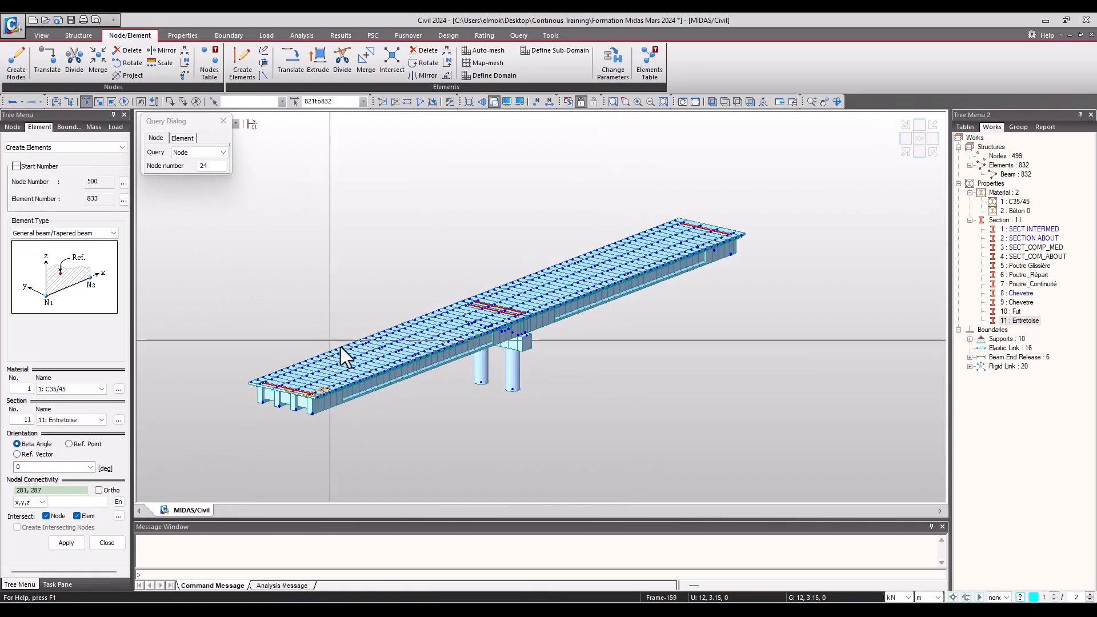
middle_drag(537, 349, 553, 339)
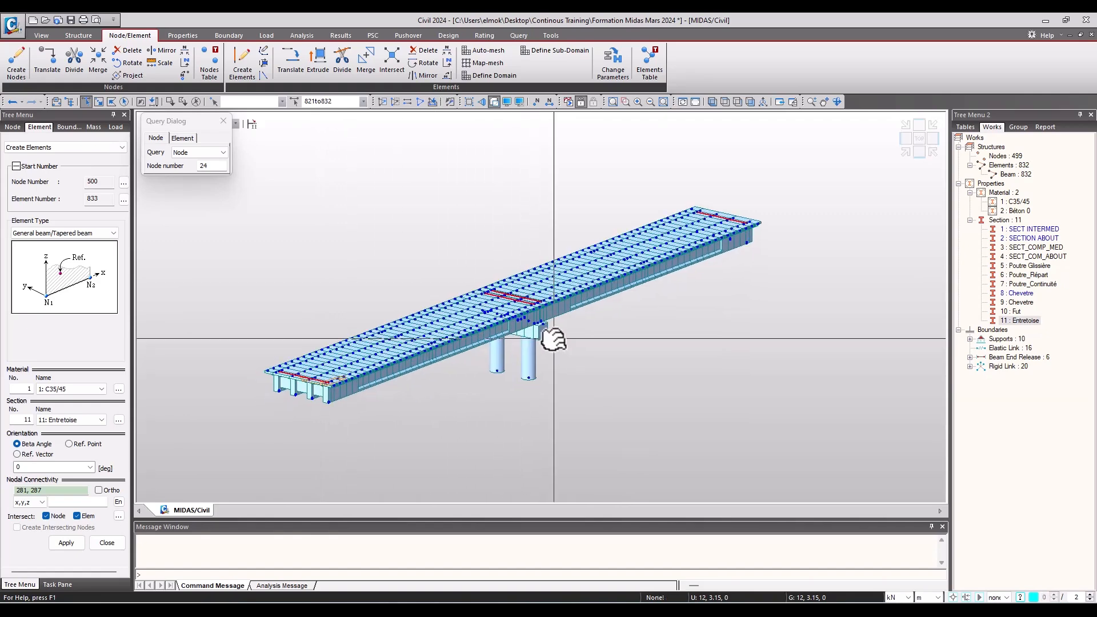
ctrl+middle_drag(535, 430, 529, 434)
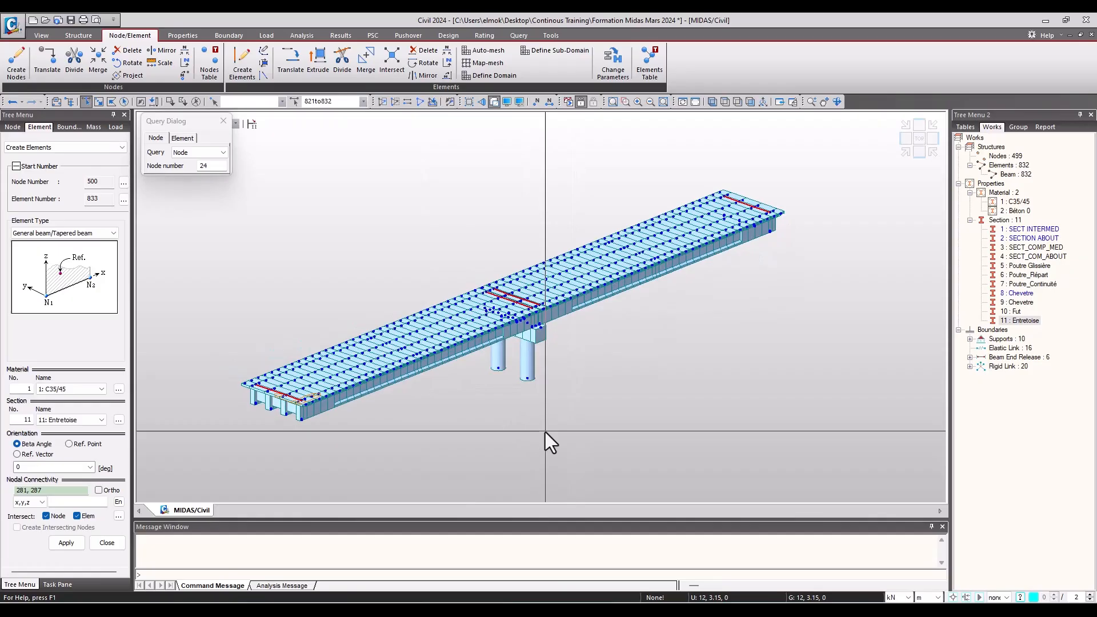
- Finish creating elements and deselect the Entretoise cross-beams
click(106, 542)
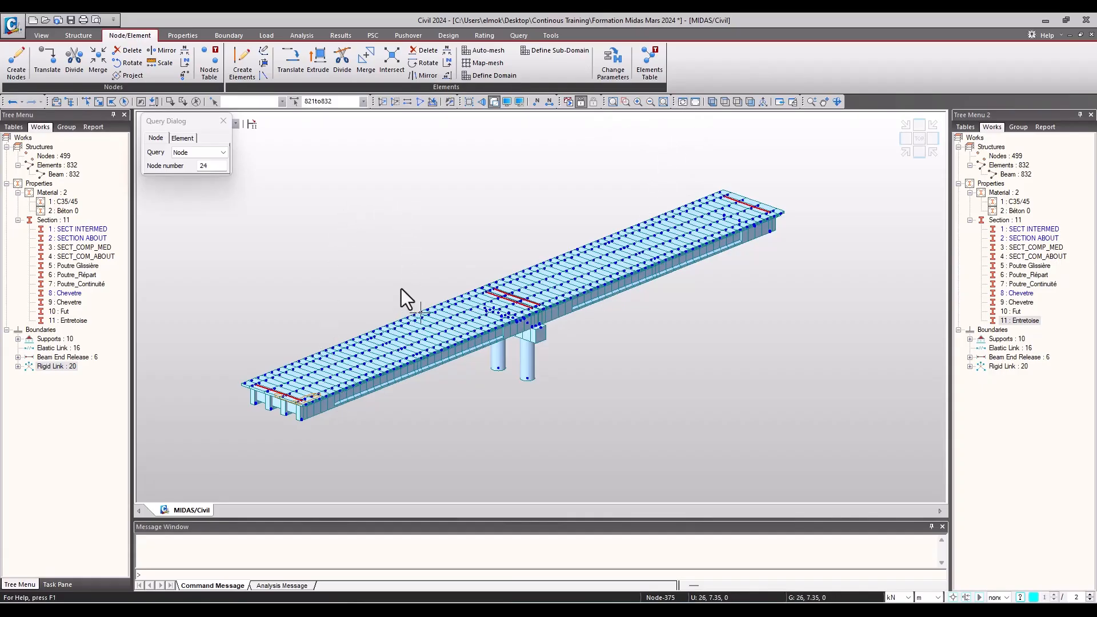
mouse_move(401, 289)
click(86, 103)
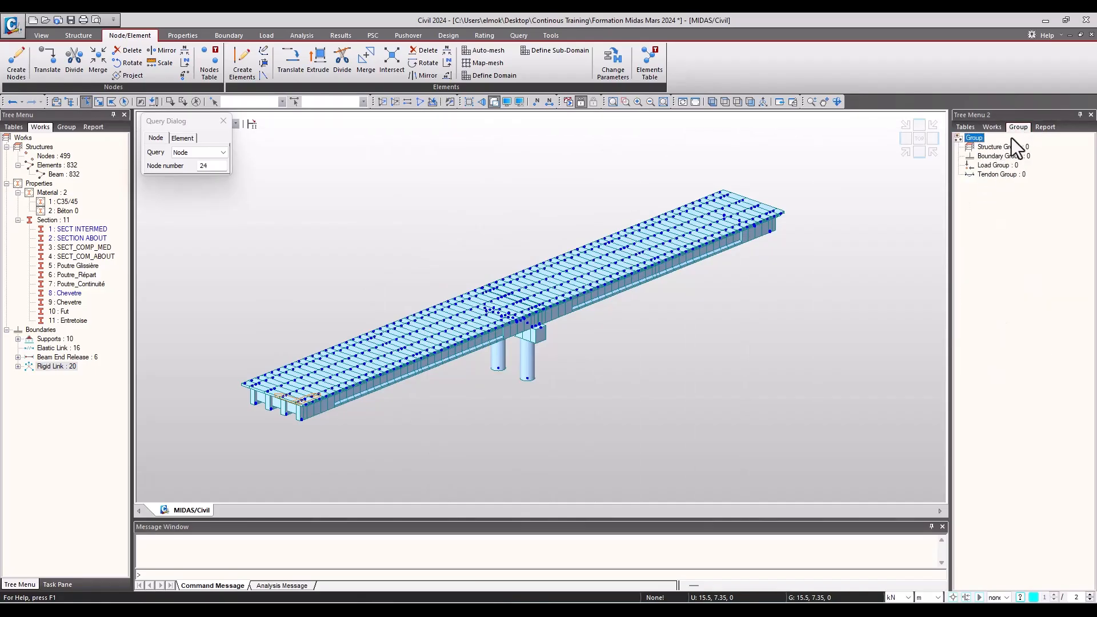
click(993, 165)
click(999, 148)
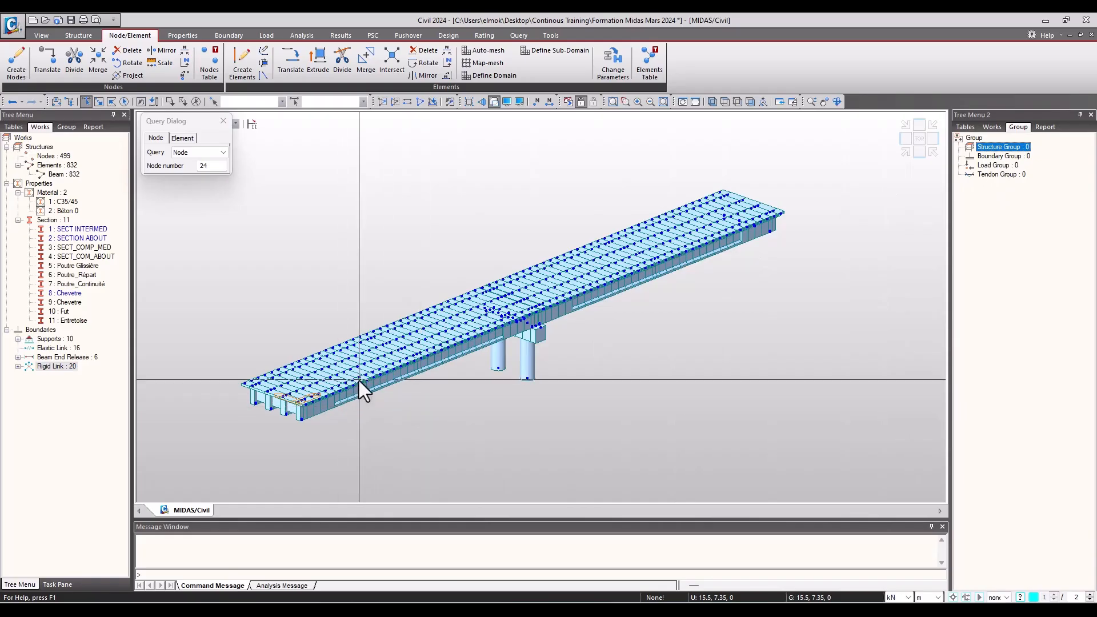
mouse_move(615, 350)
middle_down()
mouse_move(675, 328)
mouse_move(656, 330)
middle_up()
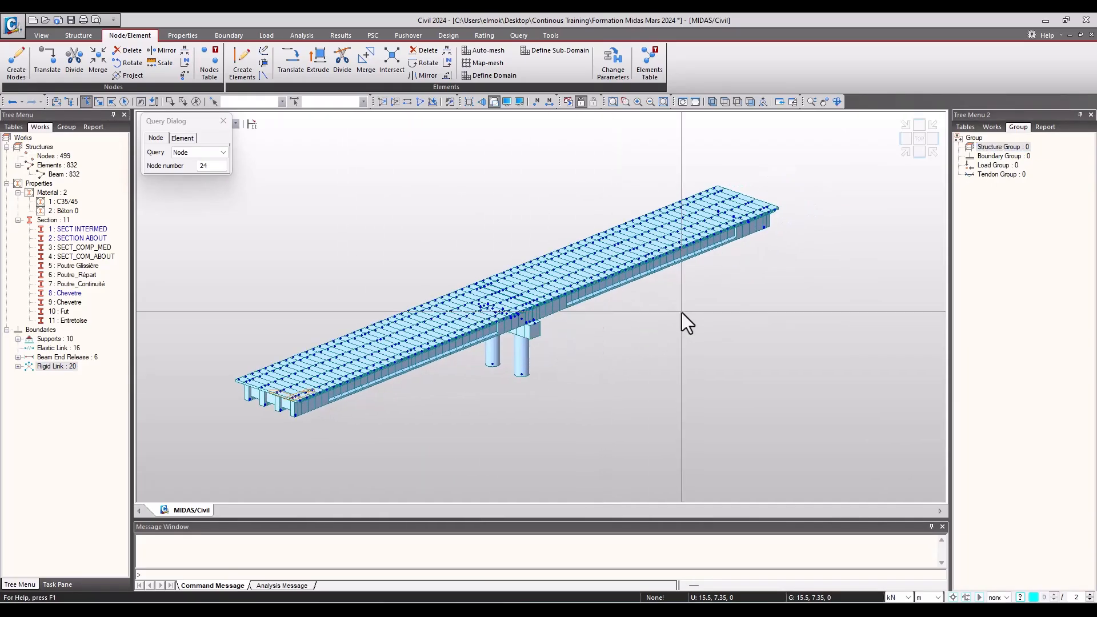
click(992, 148)
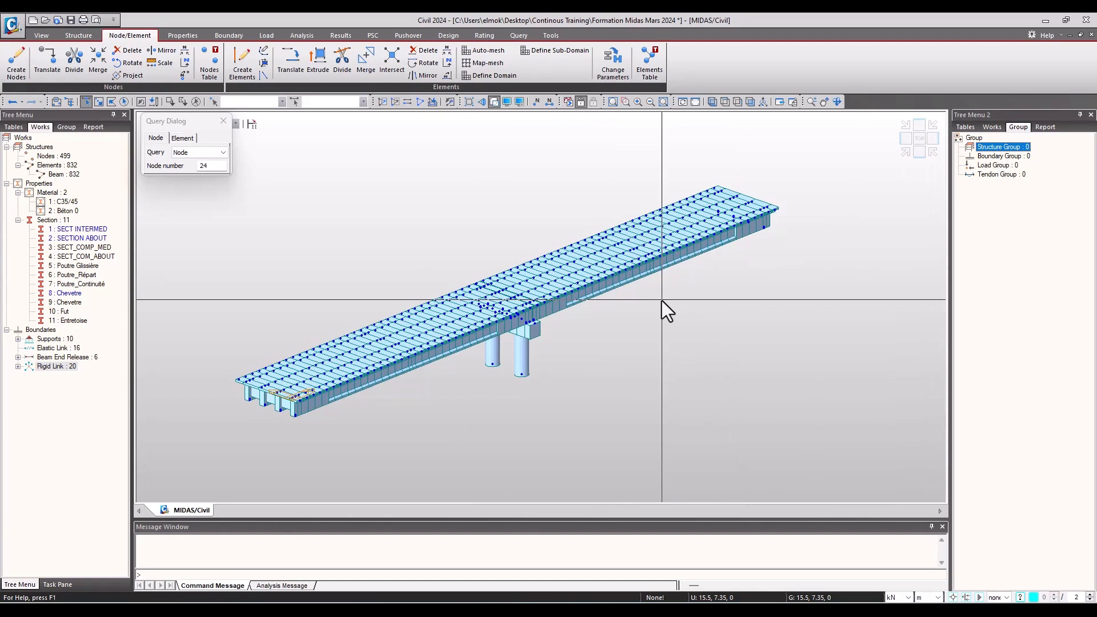
mouse_move(170, 611)
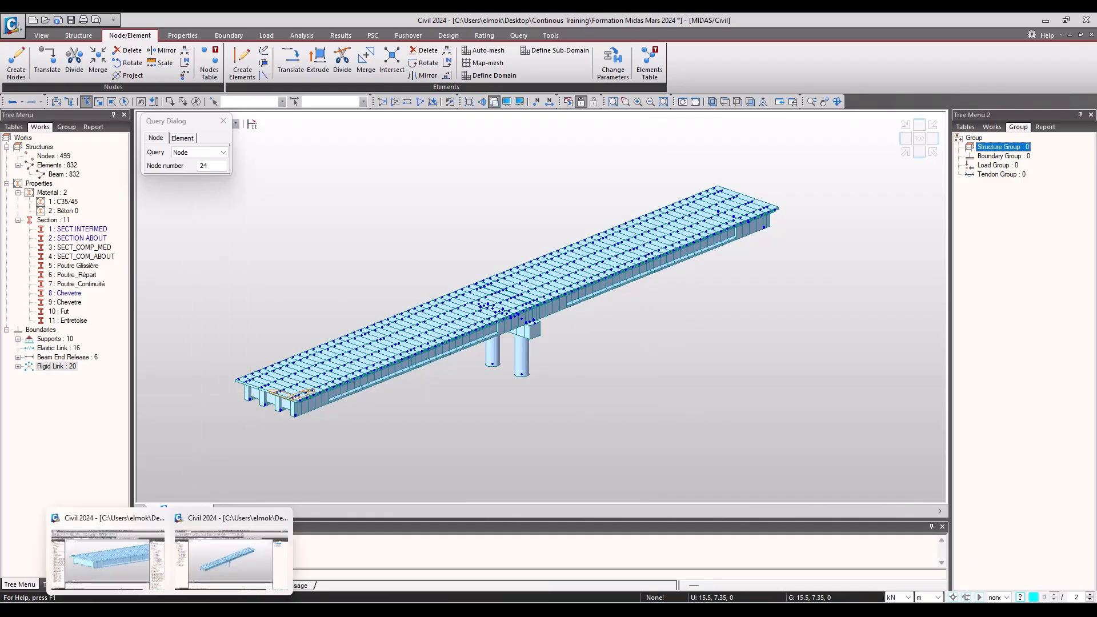
click(210, 553)
scroll(571, 297, down, 1)
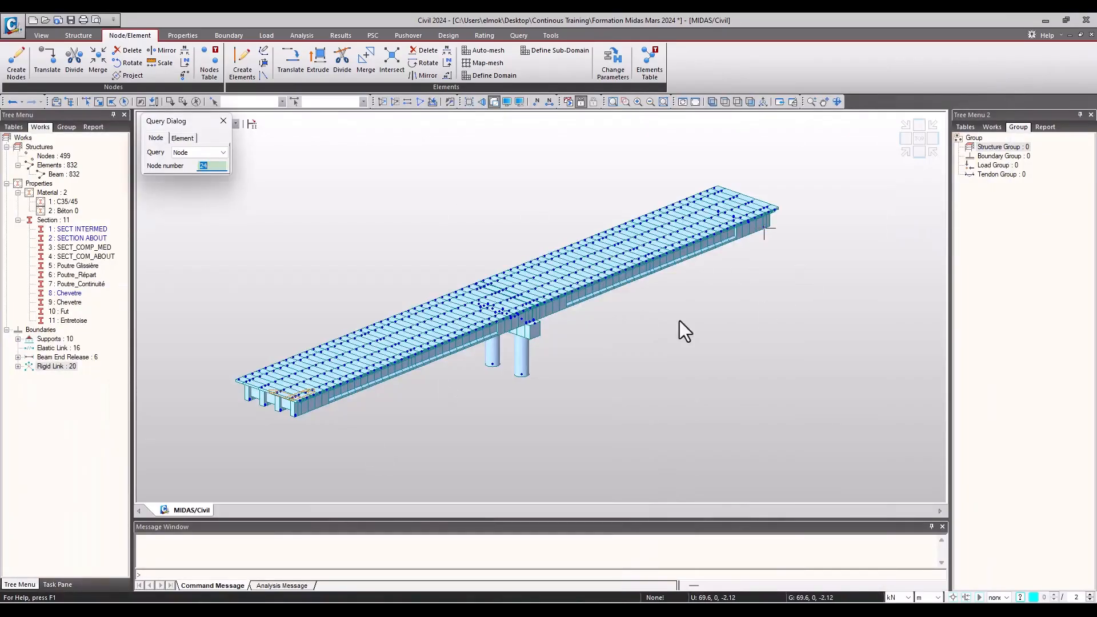
middle_drag(550, 338, 555, 338)
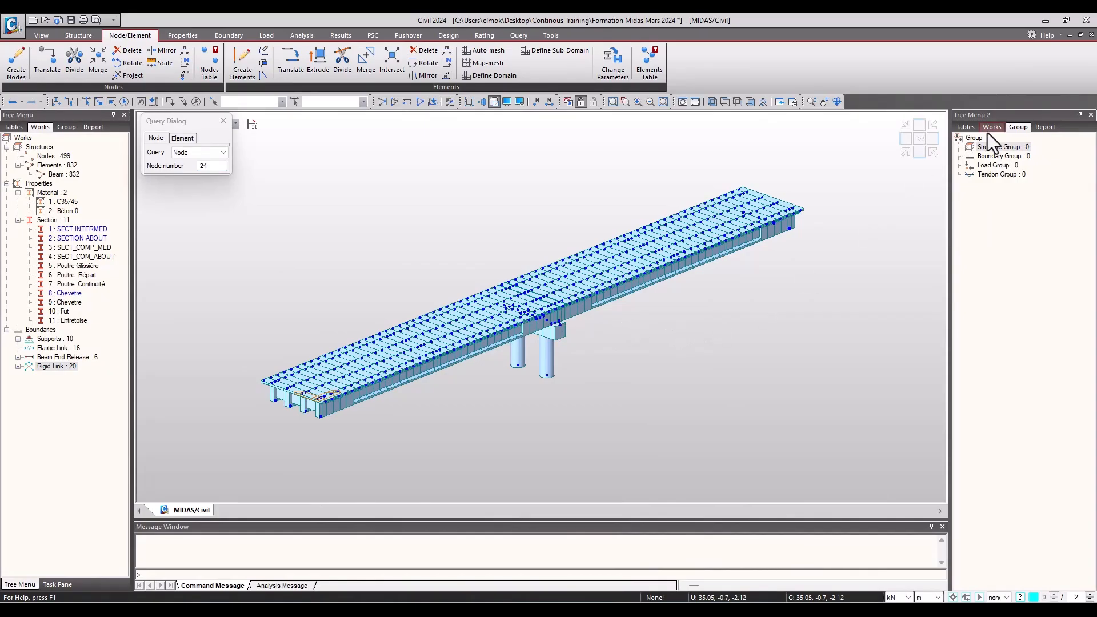
middle_drag(481, 250, 481, 267)
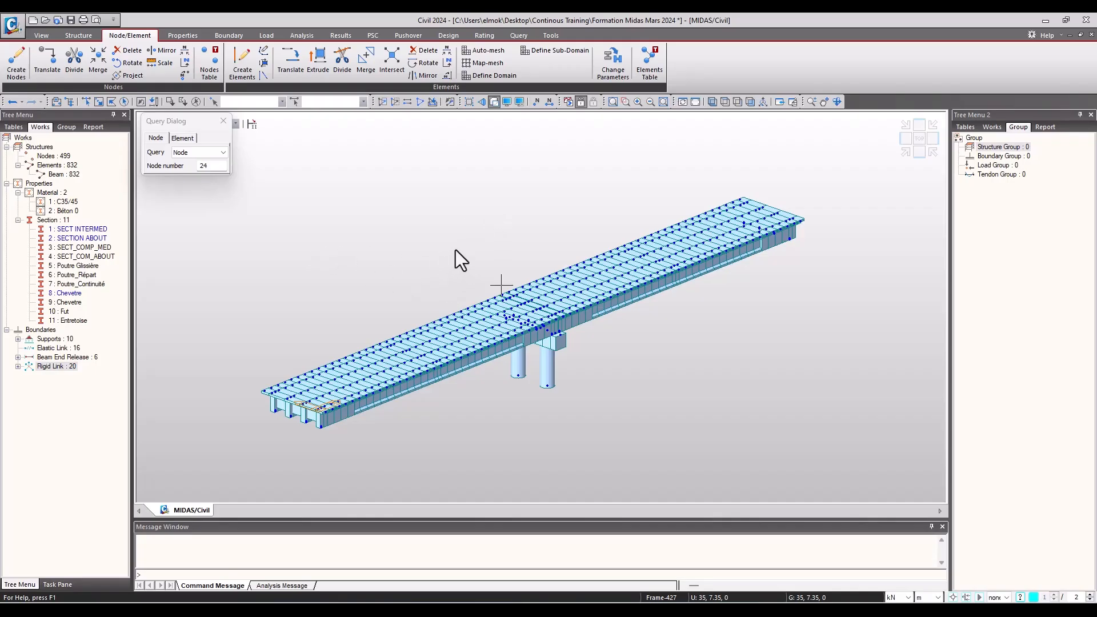
drag(174, 123, 172, 143)
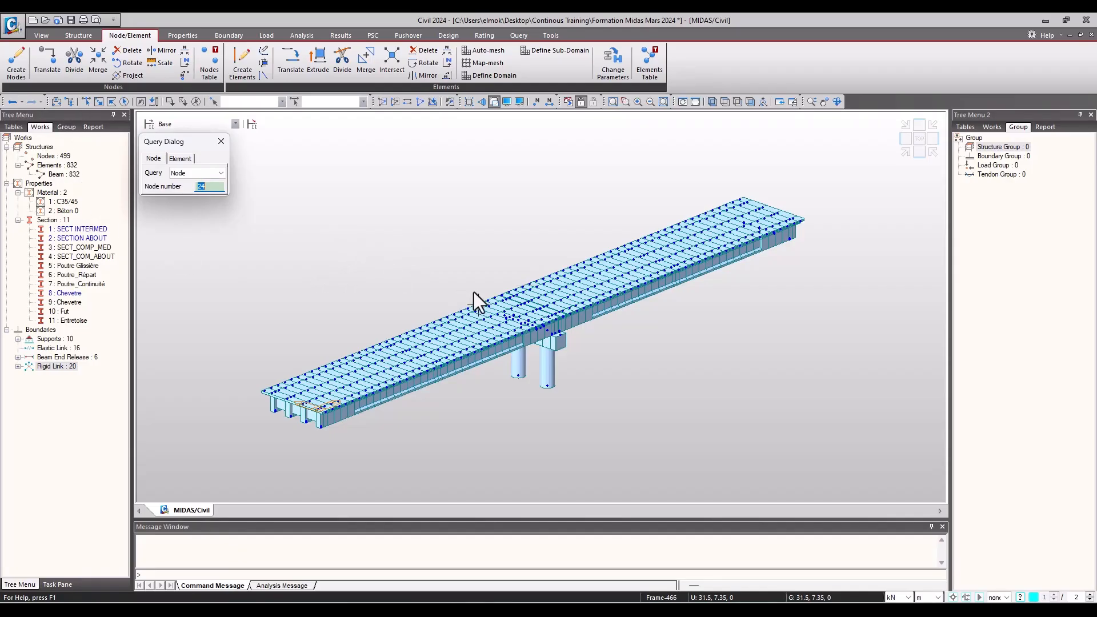
- Add a time-dependent creep and shrinkage material named Retrait/Fluage using the European code
click(182, 36)
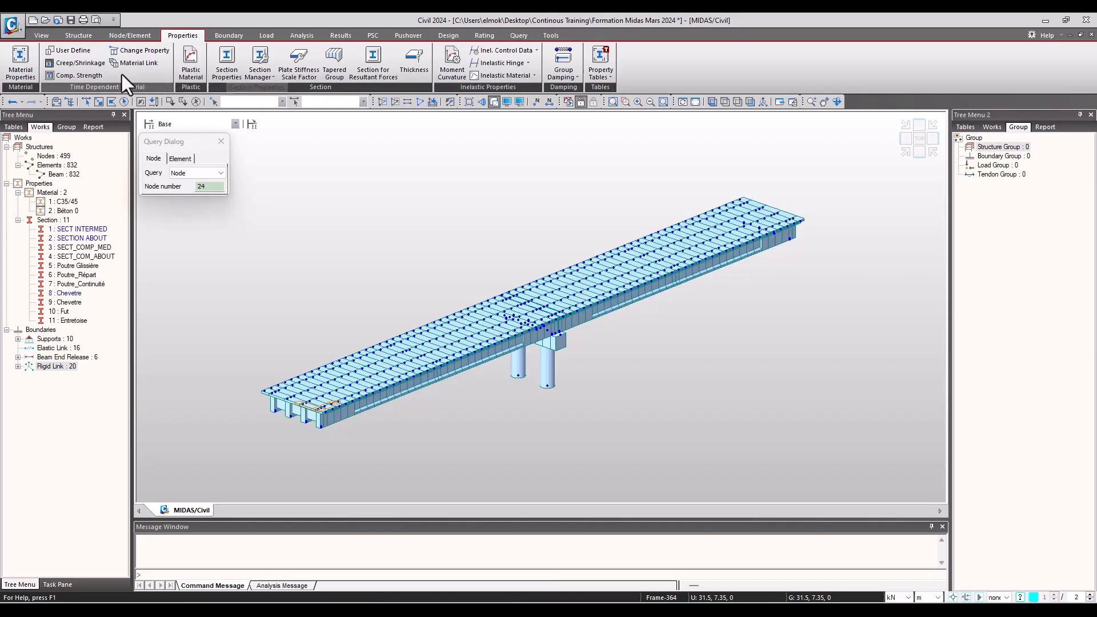
click(73, 64)
click(647, 273)
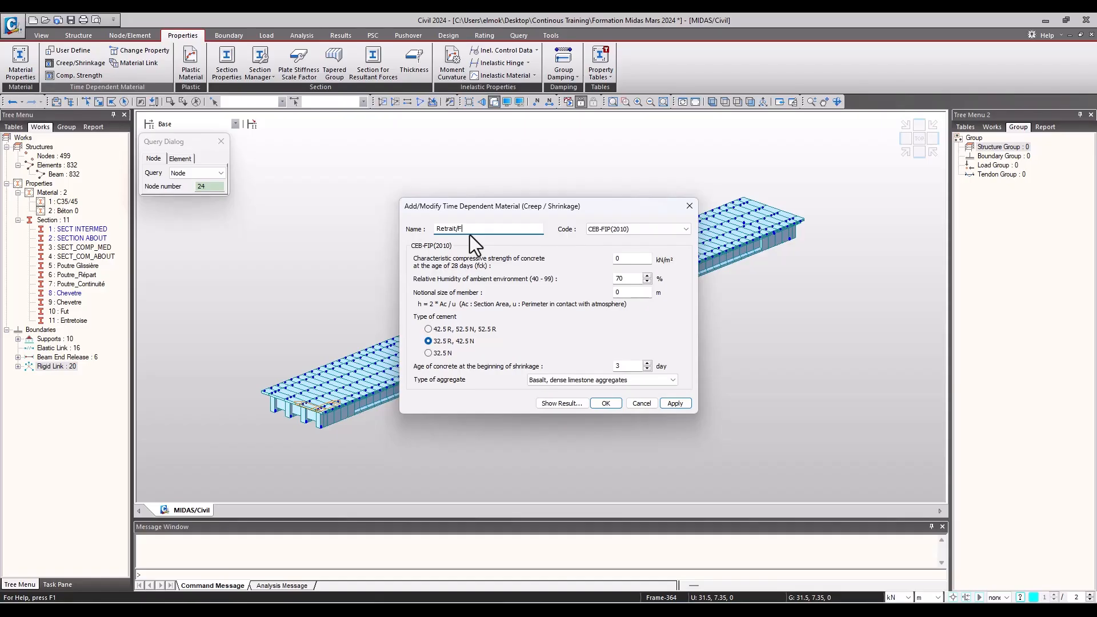
text(Retrait/Fluage)
click(641, 229)
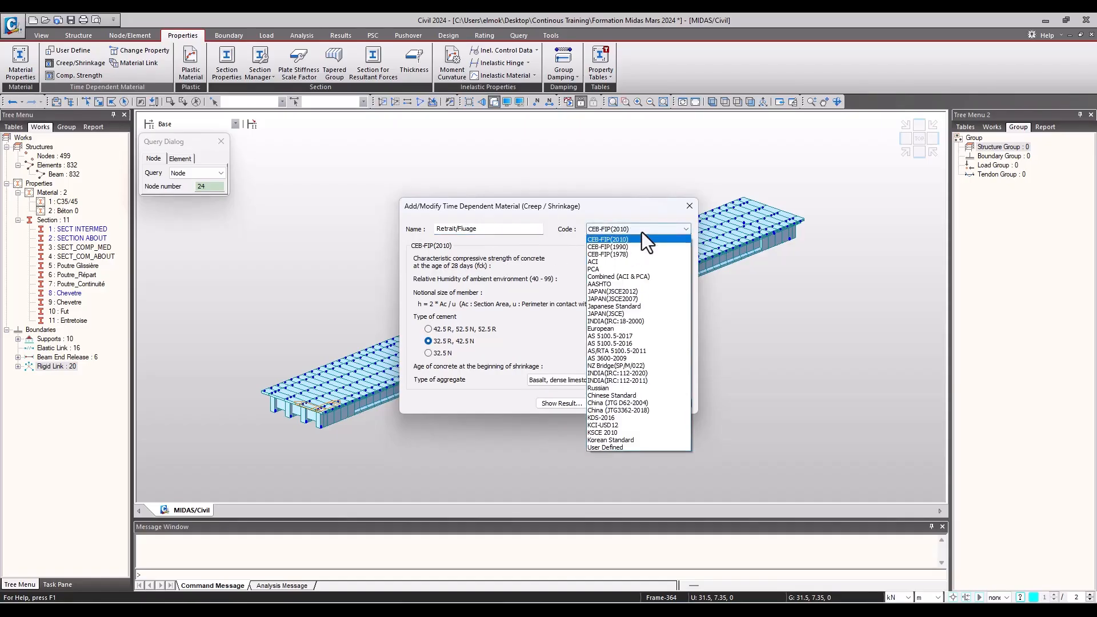
click(653, 328)
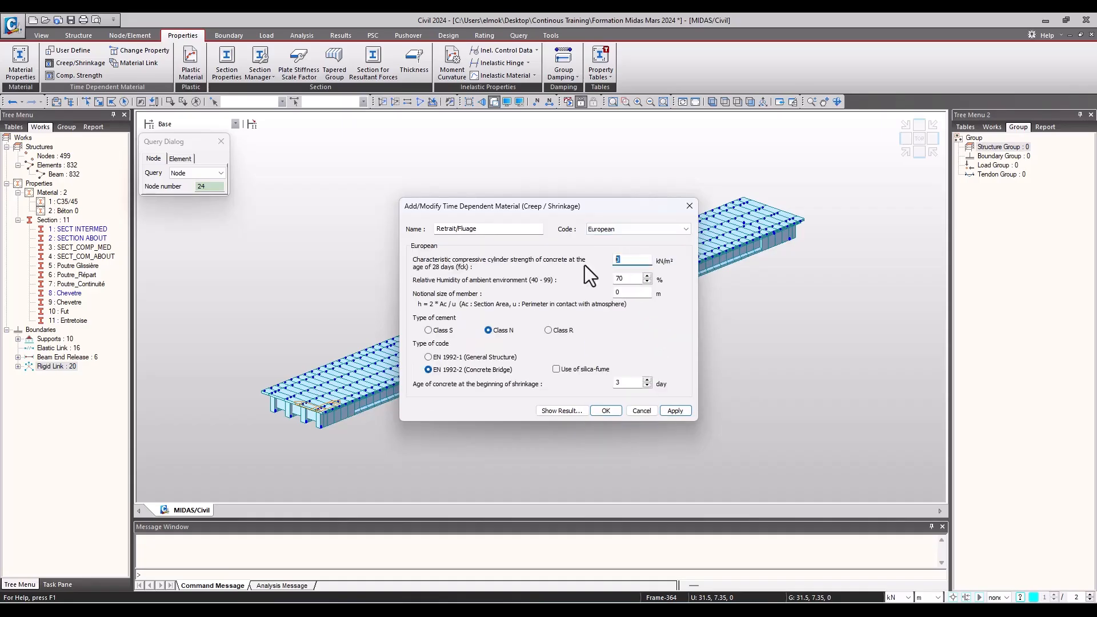
- Set Retrait/Fluage's characteristic compressive strength to 35000 kN/m², relative humidity to 50 % and notional member size to 1 m
text(34)
text(000)
key(Tab)
text(50)
key(Tab)
double_click(623, 383)
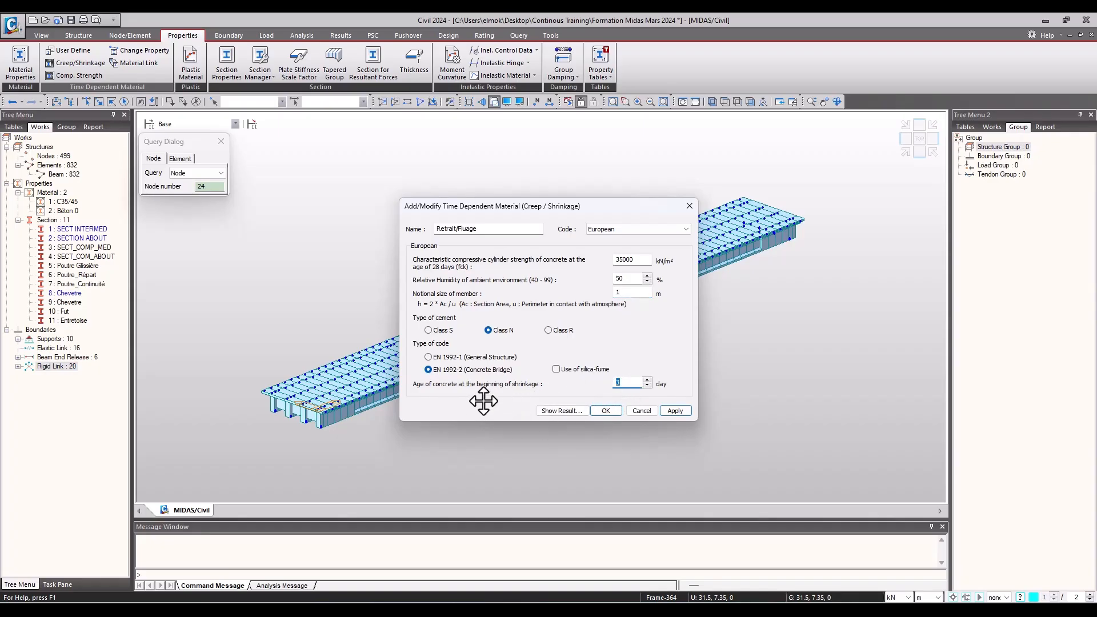
click(629, 384)
double_click(630, 383)
- Review the creep coefficient and shrinkage strain curves of Retrait/Fluage, and save the material definition
click(551, 413)
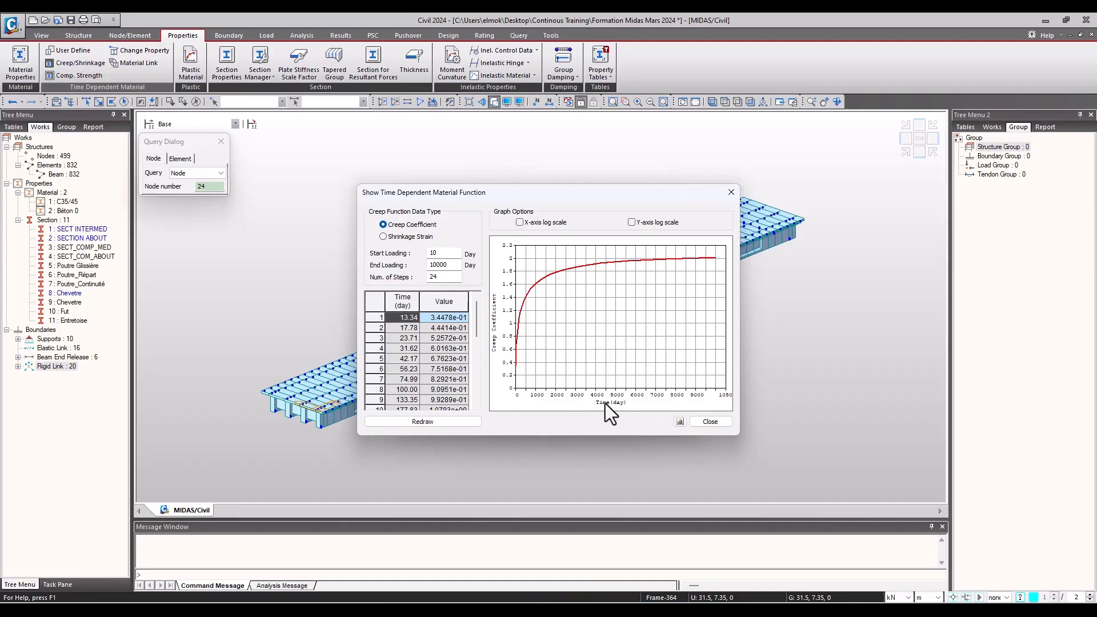
double_click(434, 252)
double_click(448, 264)
click(395, 236)
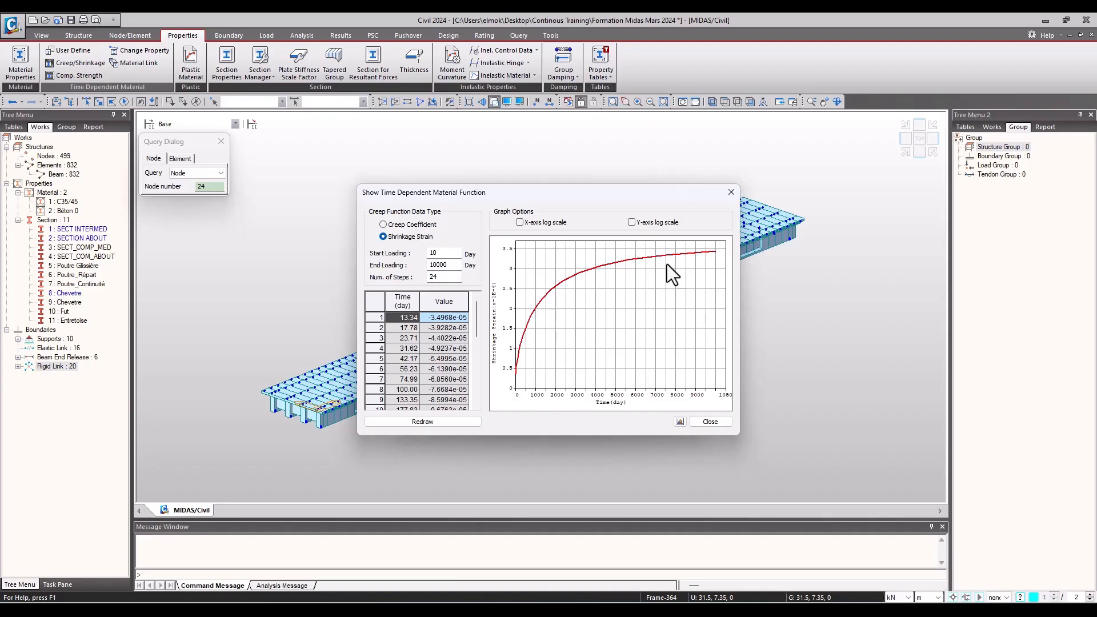
click(710, 422)
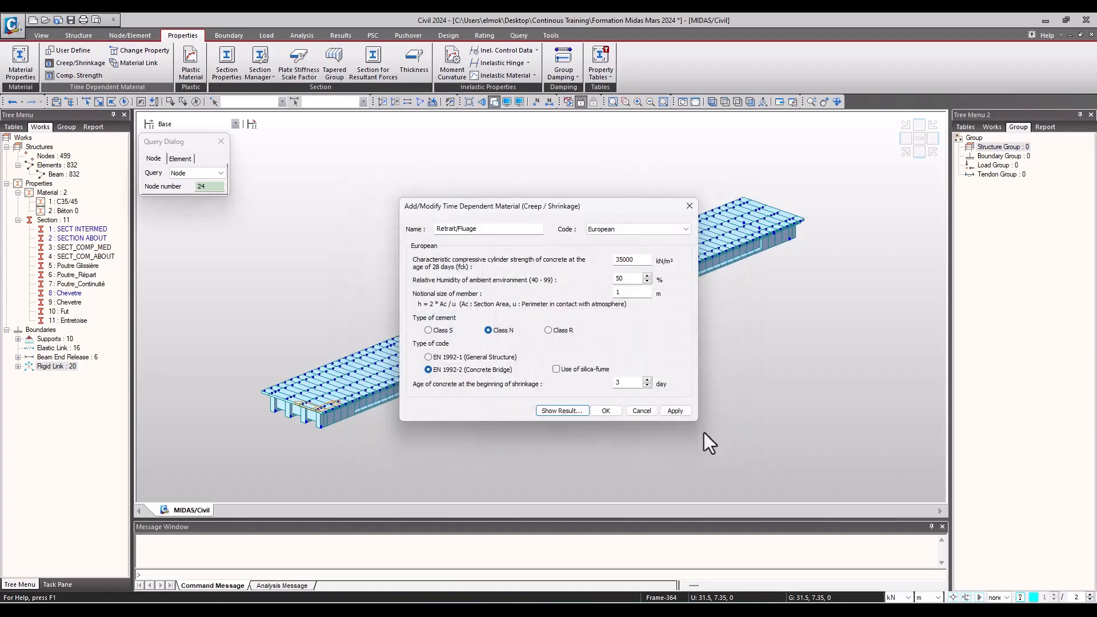
click(675, 411)
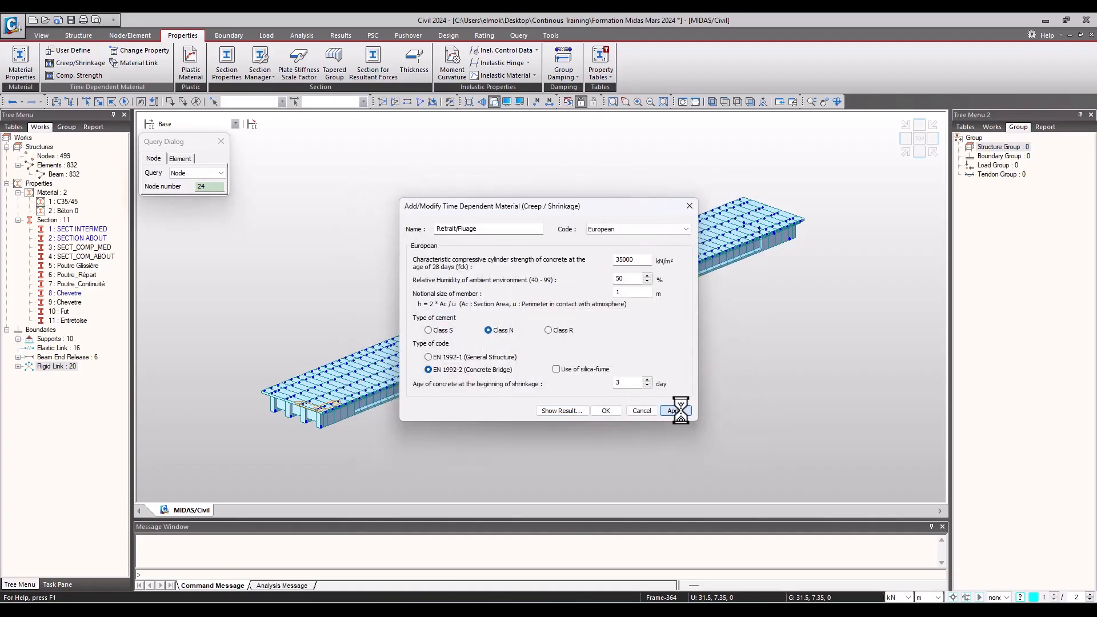
click(642, 411)
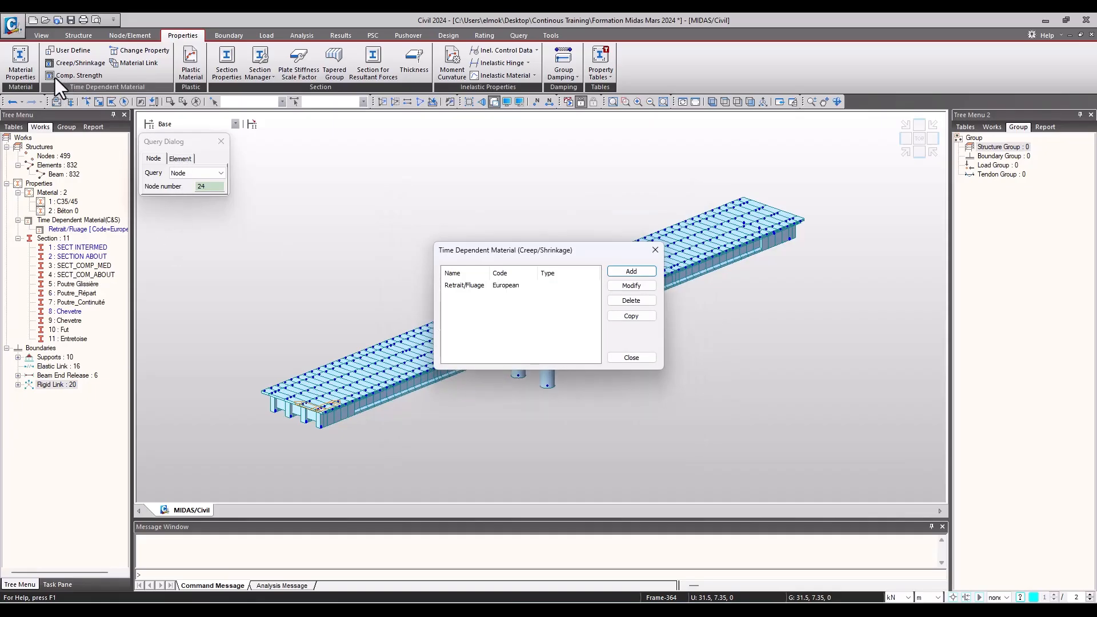
- Add a time-dependent compressive strength material named C35 using the European code
click(631, 358)
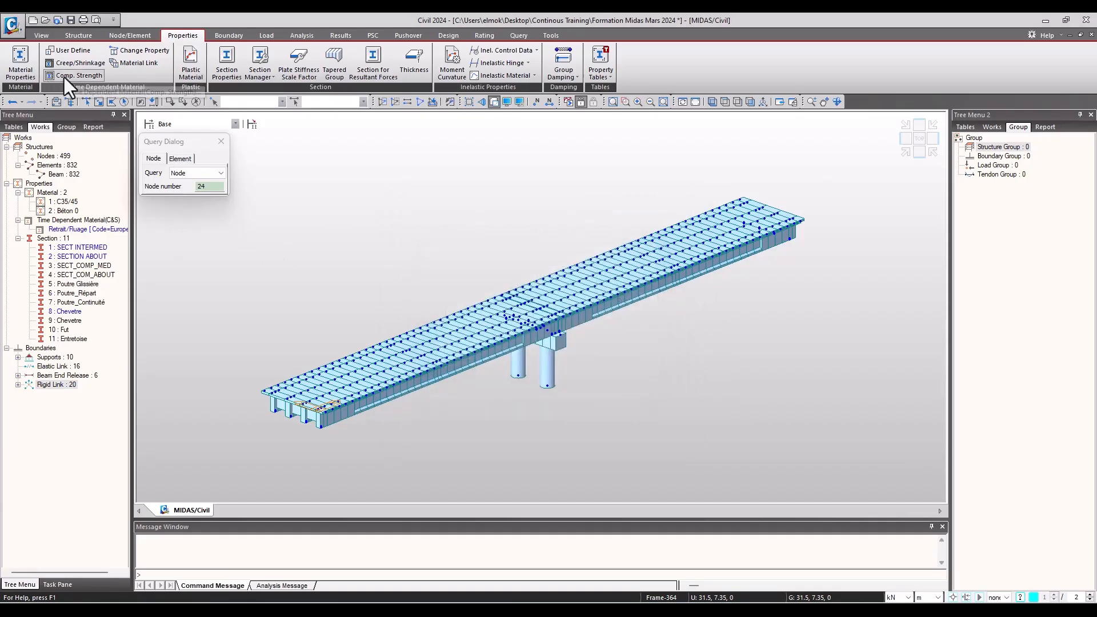
click(70, 77)
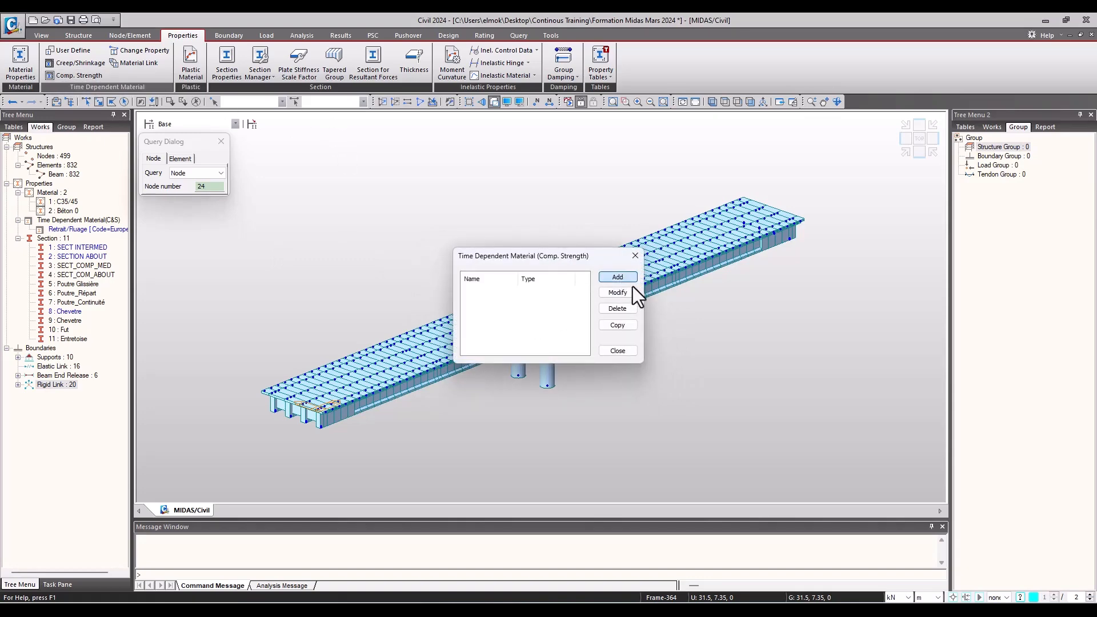
click(617, 278)
drag(440, 189, 439, 204)
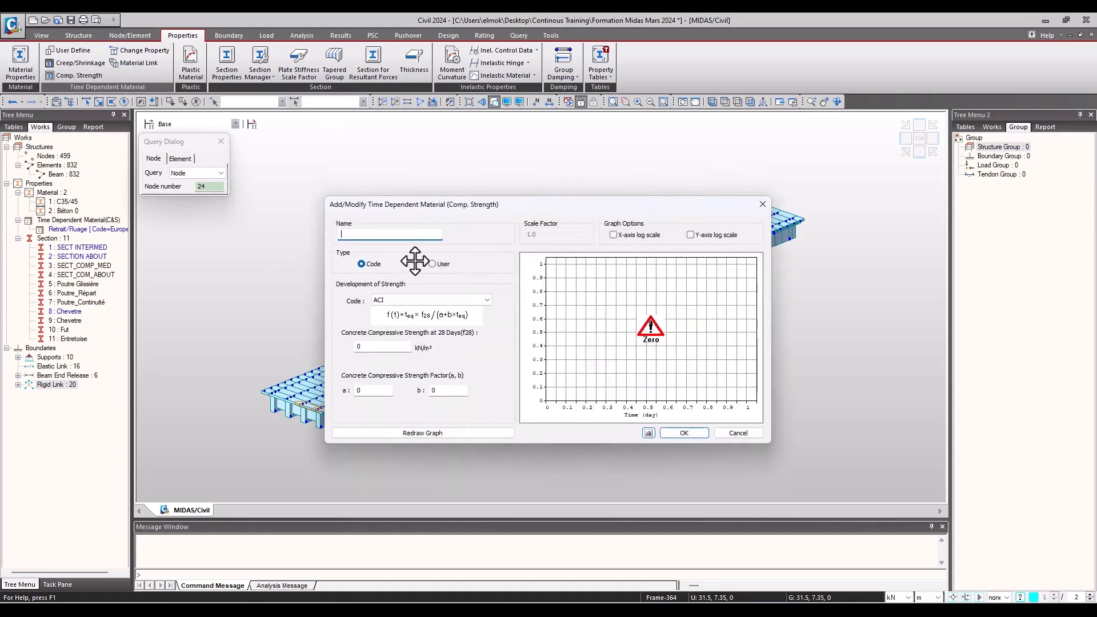
click(431, 301)
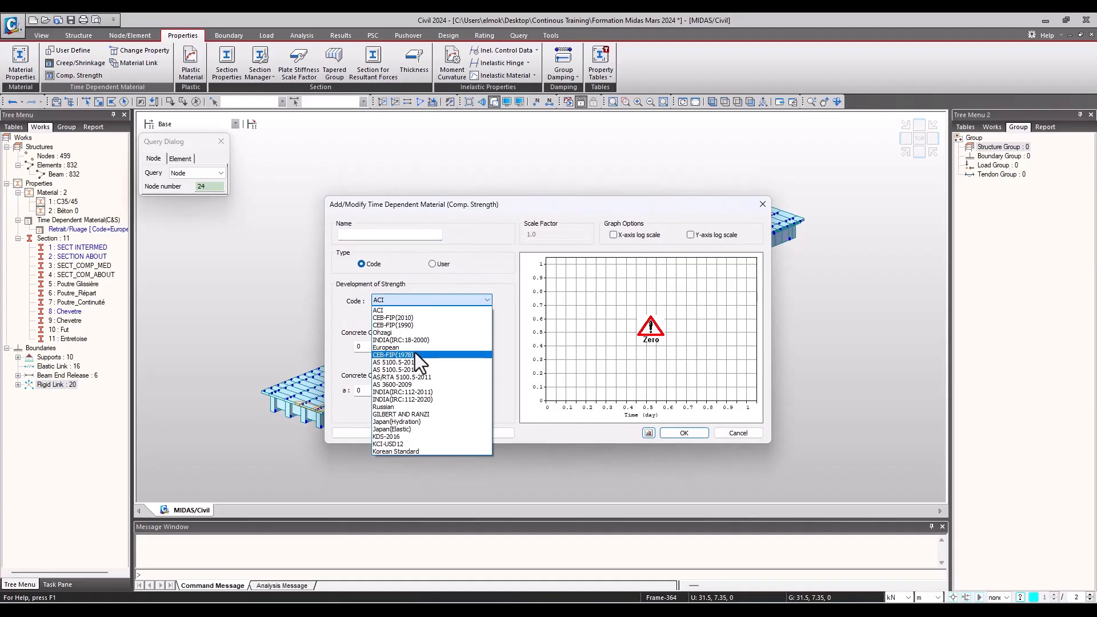
click(416, 347)
click(382, 235)
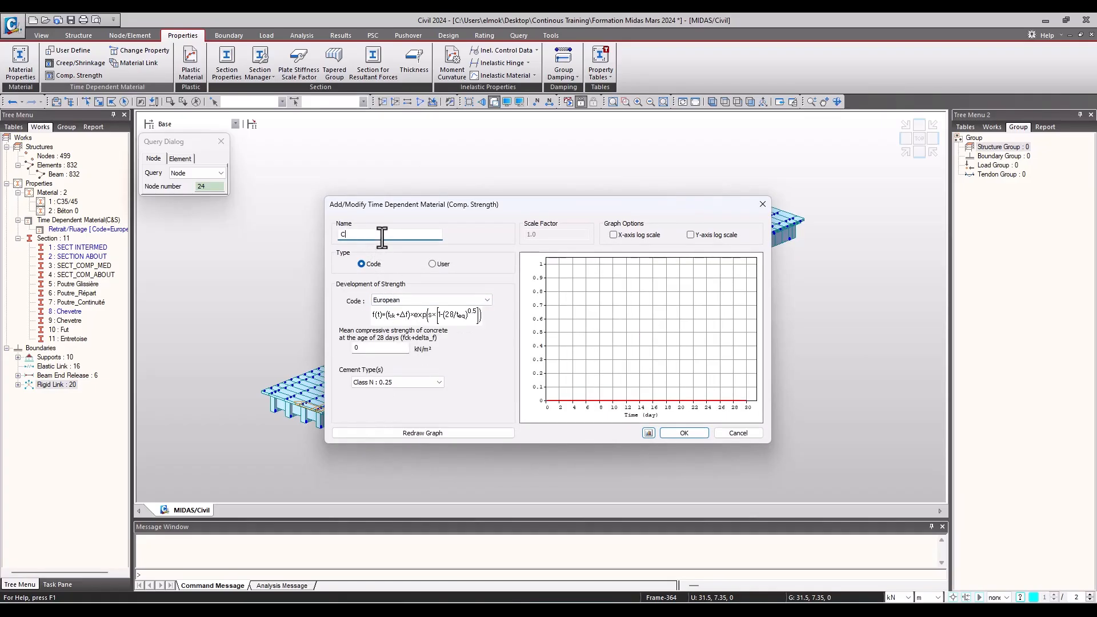
text(C35)
- Set C35's mean compressive strength at 28 days to 35000 kN/m², plot its strength curve and save the material definition
double_click(357, 347)
text(35000)
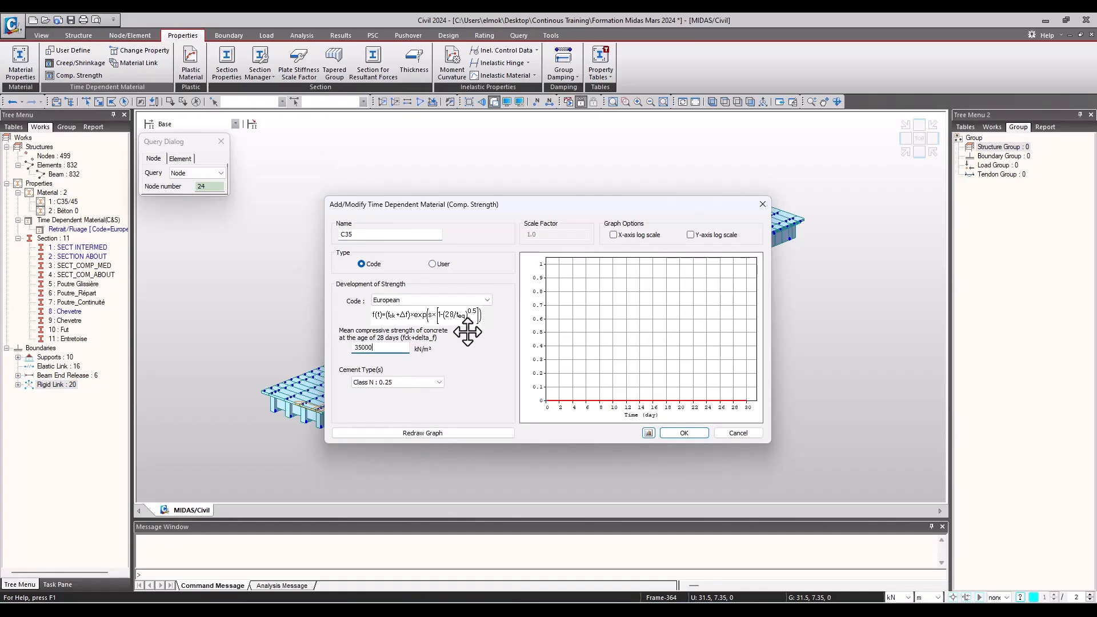
click(424, 435)
click(431, 432)
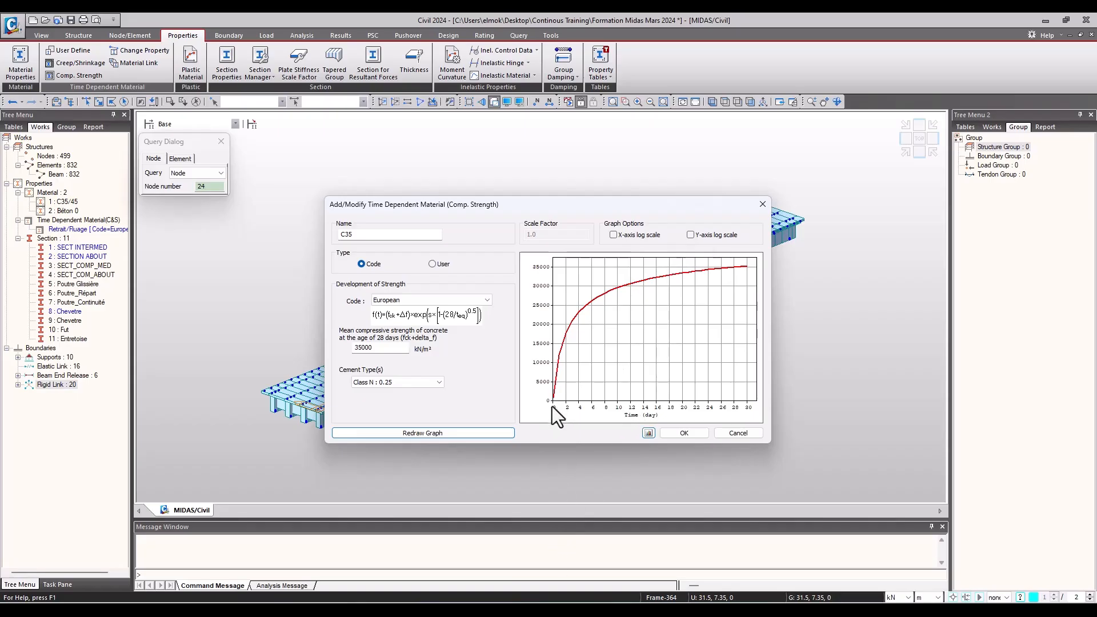
click(684, 433)
click(618, 350)
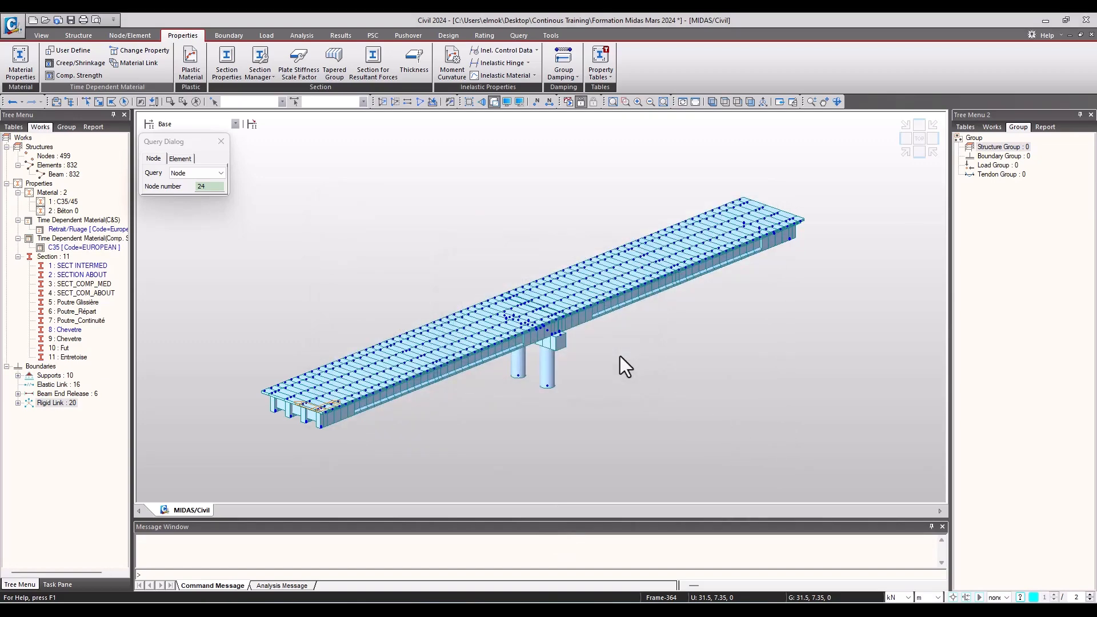
- Link the Retrait/Fluage creep and shrinkage and the C35 compressive strength properties to material C35/45
click(126, 67)
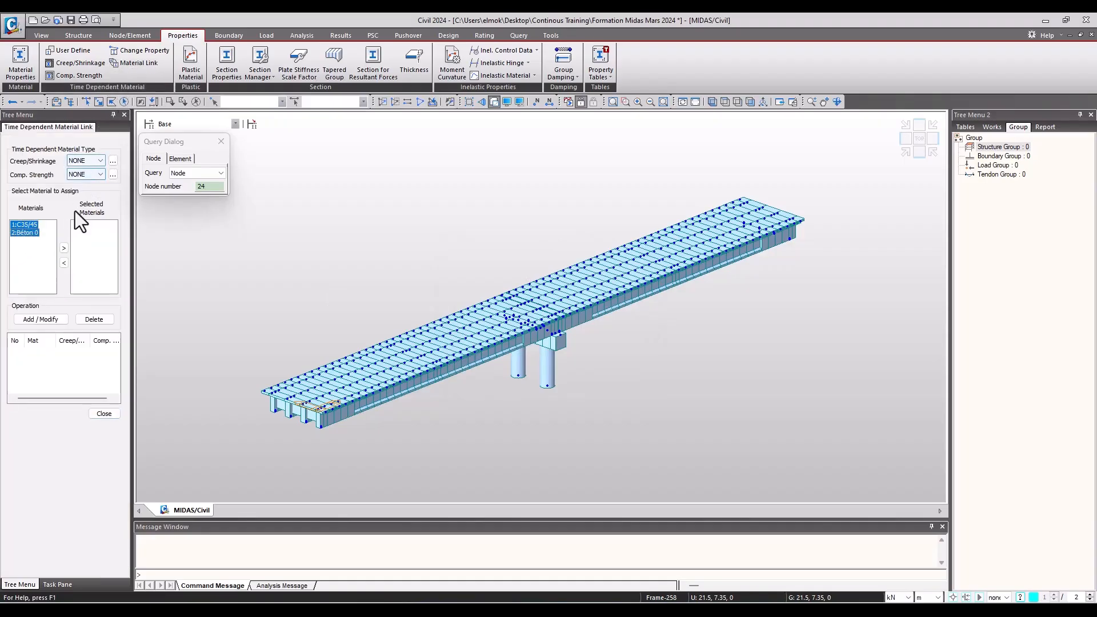
click(34, 226)
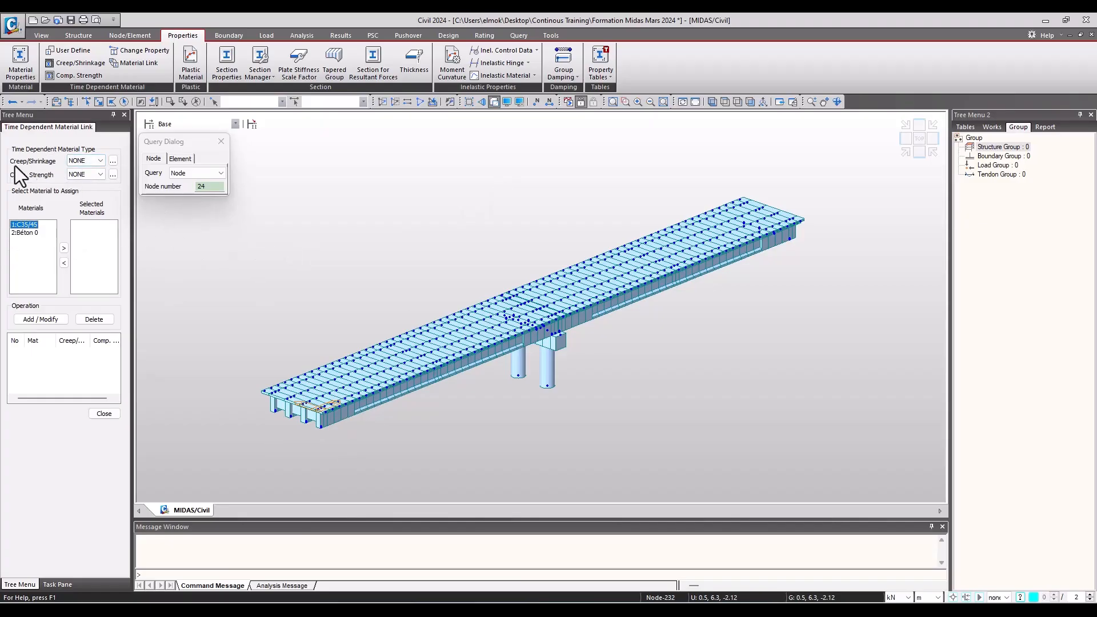
click(98, 161)
click(86, 192)
click(39, 225)
click(29, 225)
click(64, 247)
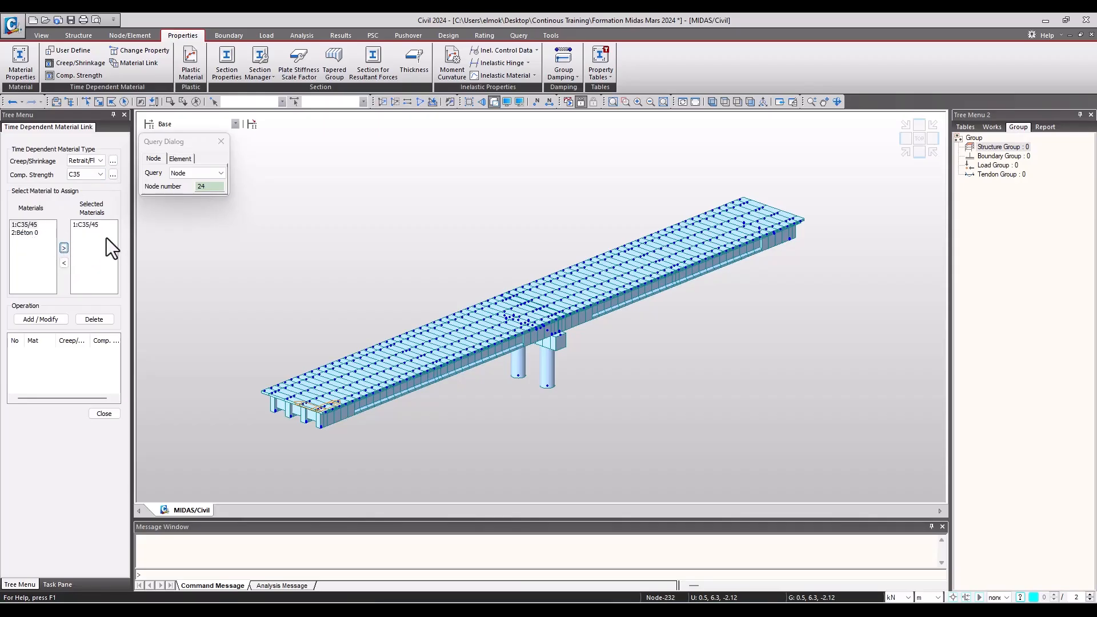
click(42, 320)
click(36, 355)
click(35, 387)
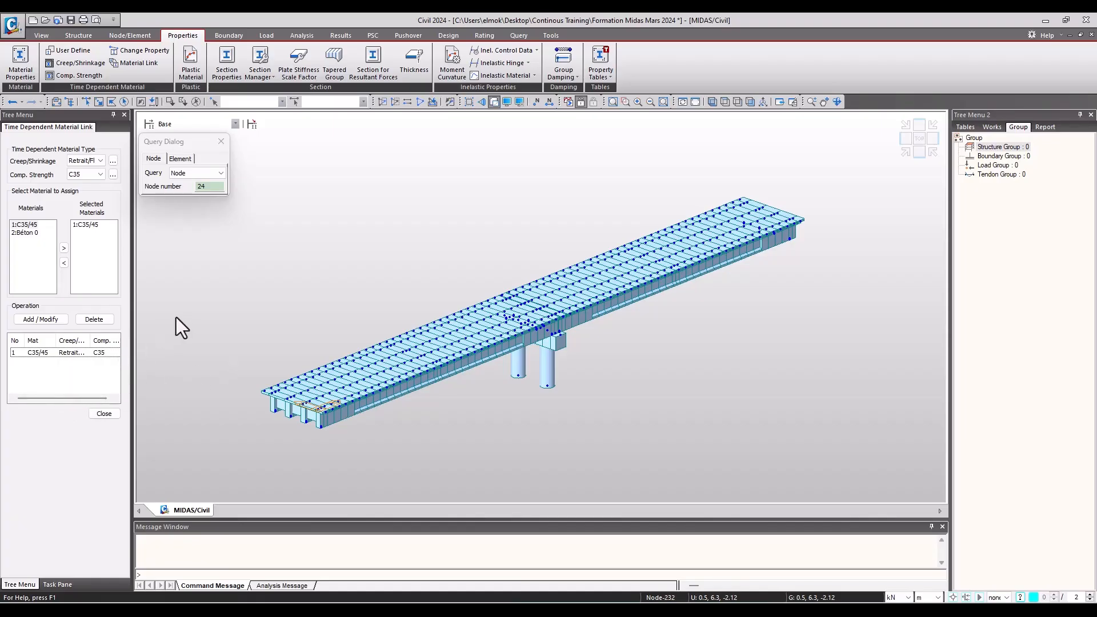
- Create a new structure group named Infrastructure
ctrl+middle_drag(615, 286, 632, 289)
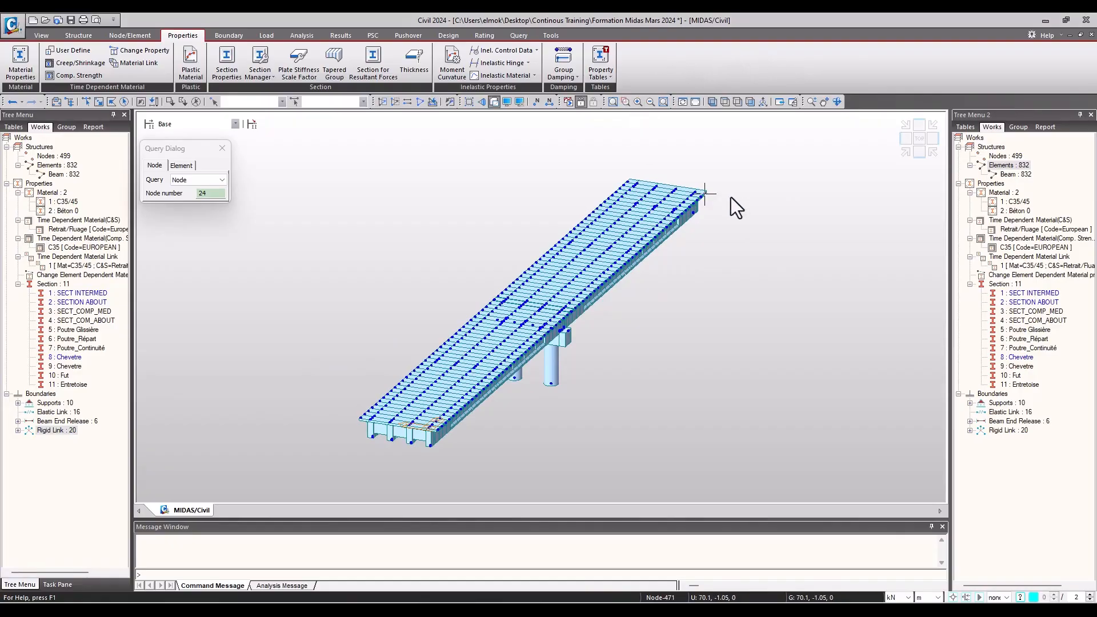
click(1019, 127)
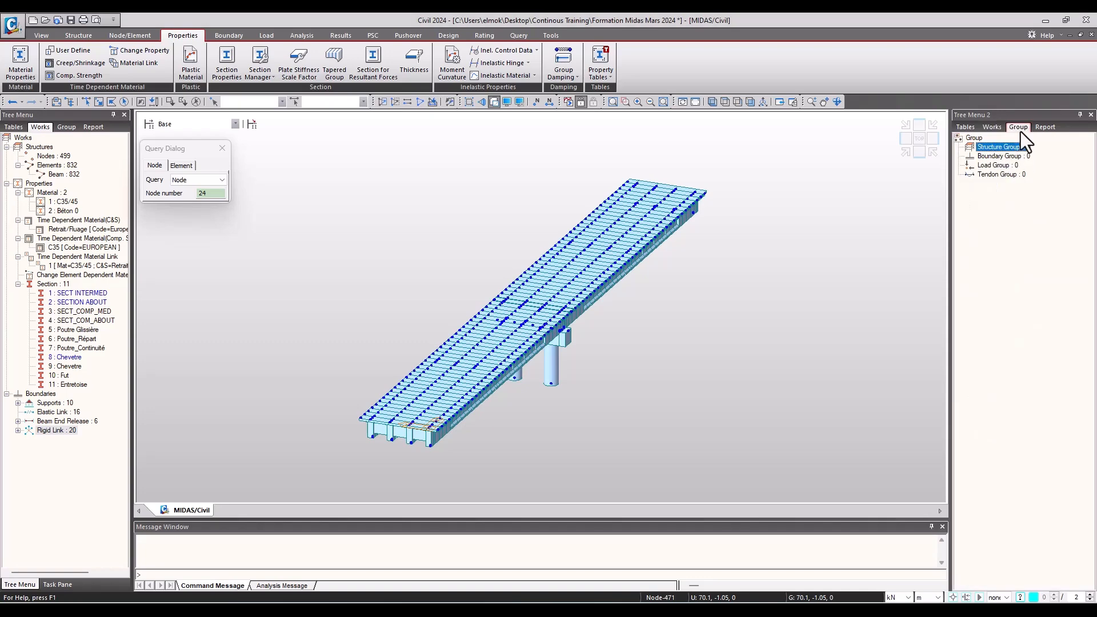
click(837, 101)
drag(812, 247, 779, 245)
click(837, 102)
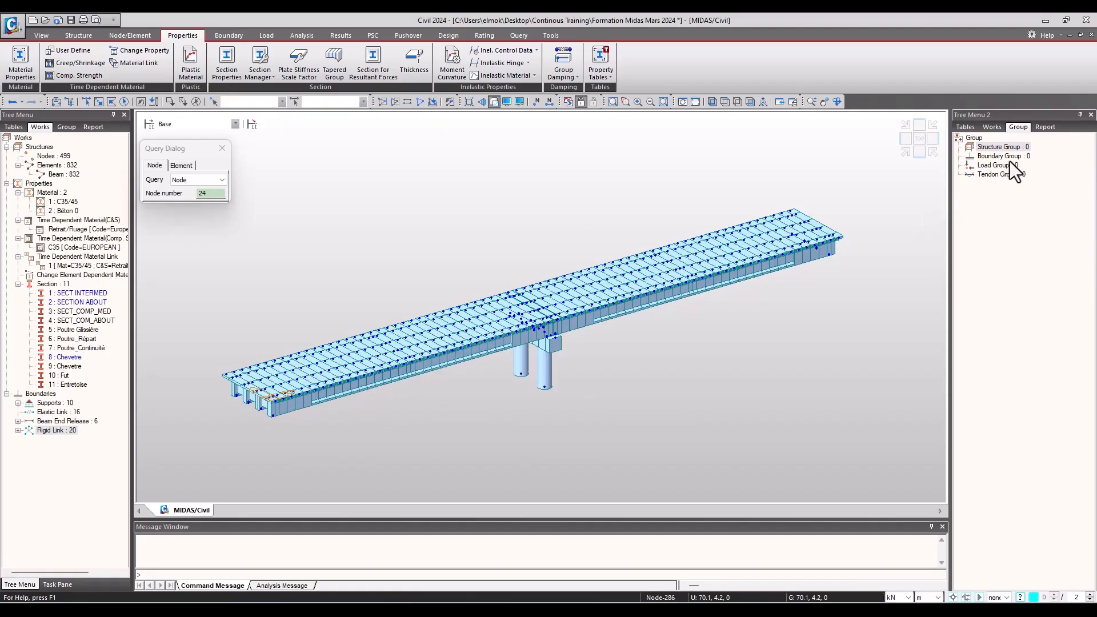
click(1001, 147)
double_click(997, 149)
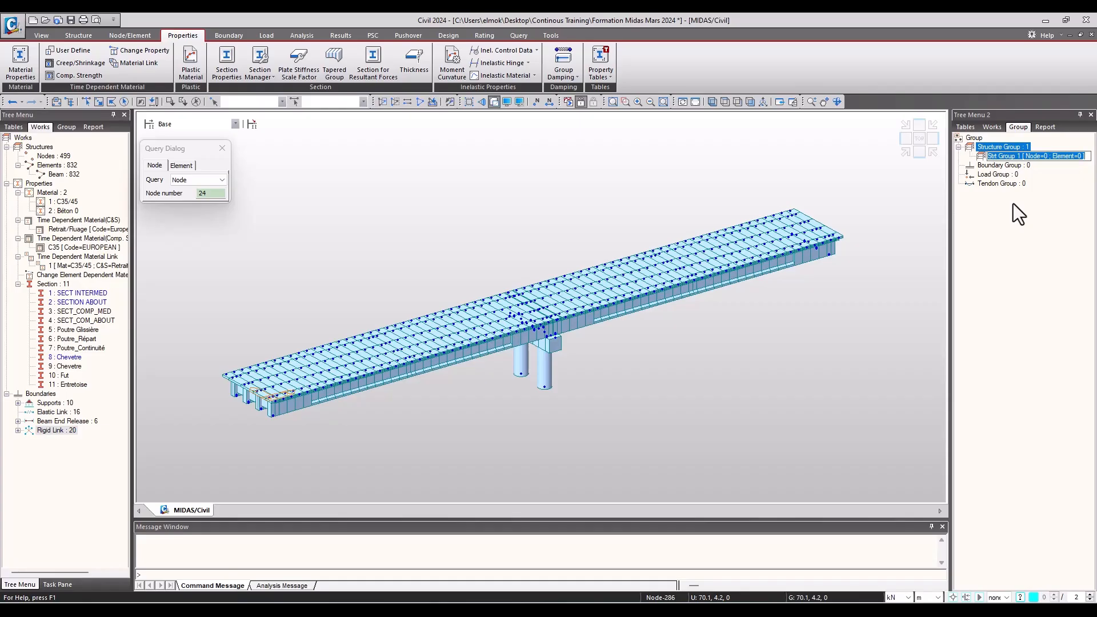
text(Infrastructure)
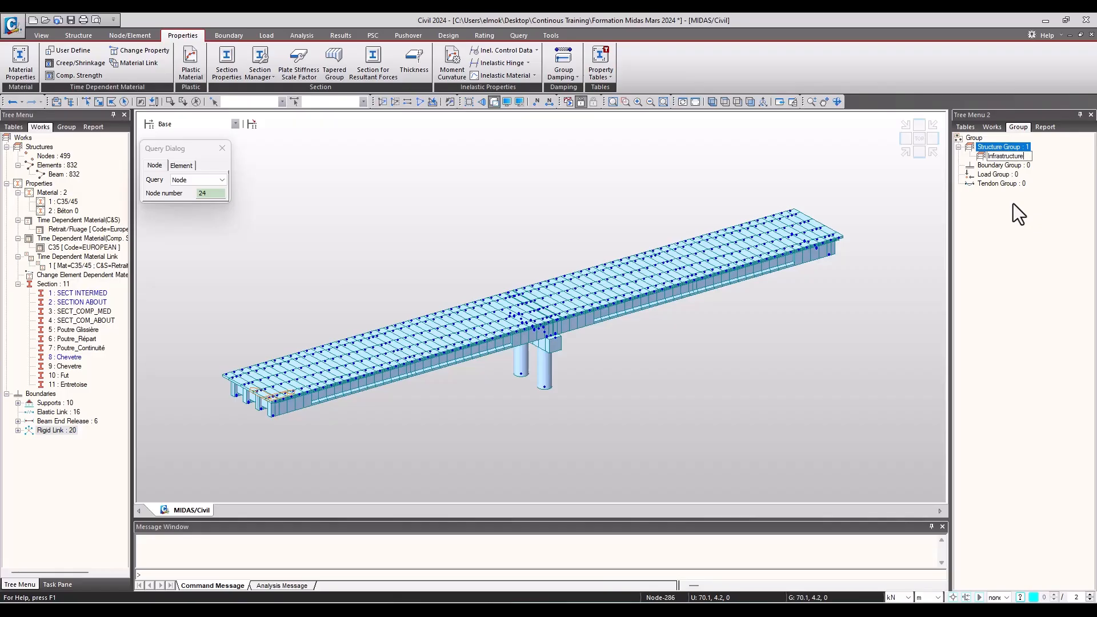
click(1009, 283)
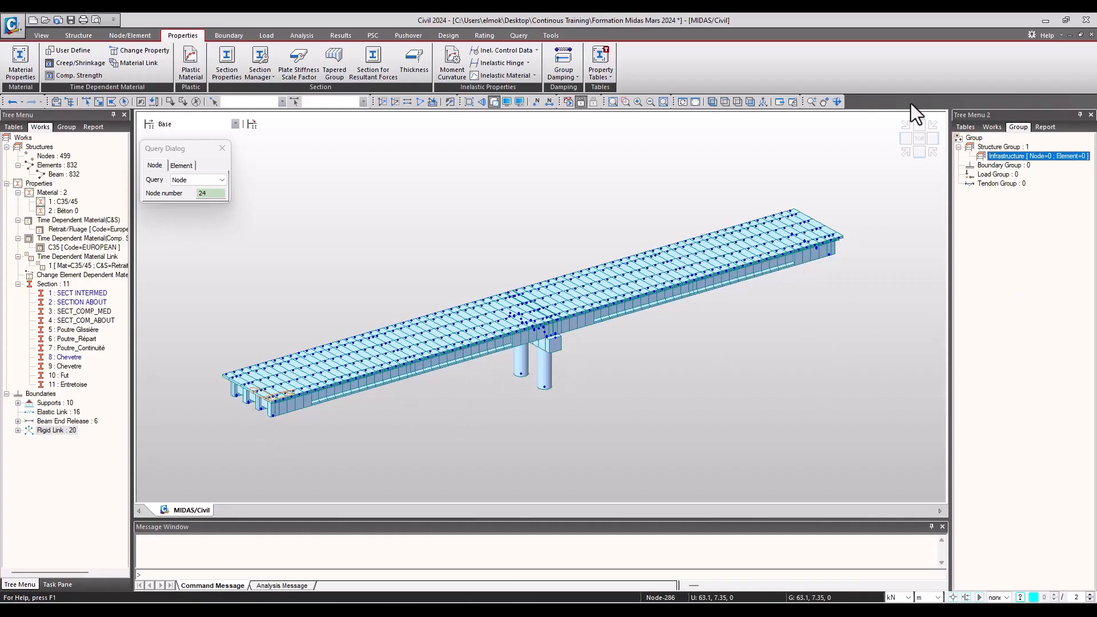
- Select the central pier's elements and nodes together with the bearing nodes on both sides of the pier head
click(918, 153)
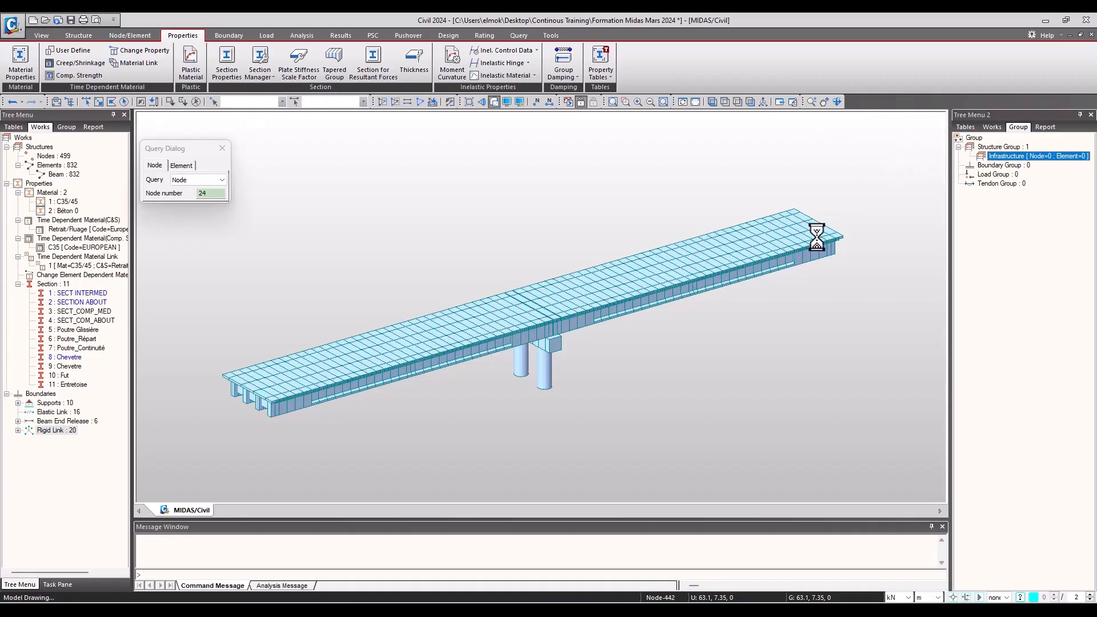
click(497, 103)
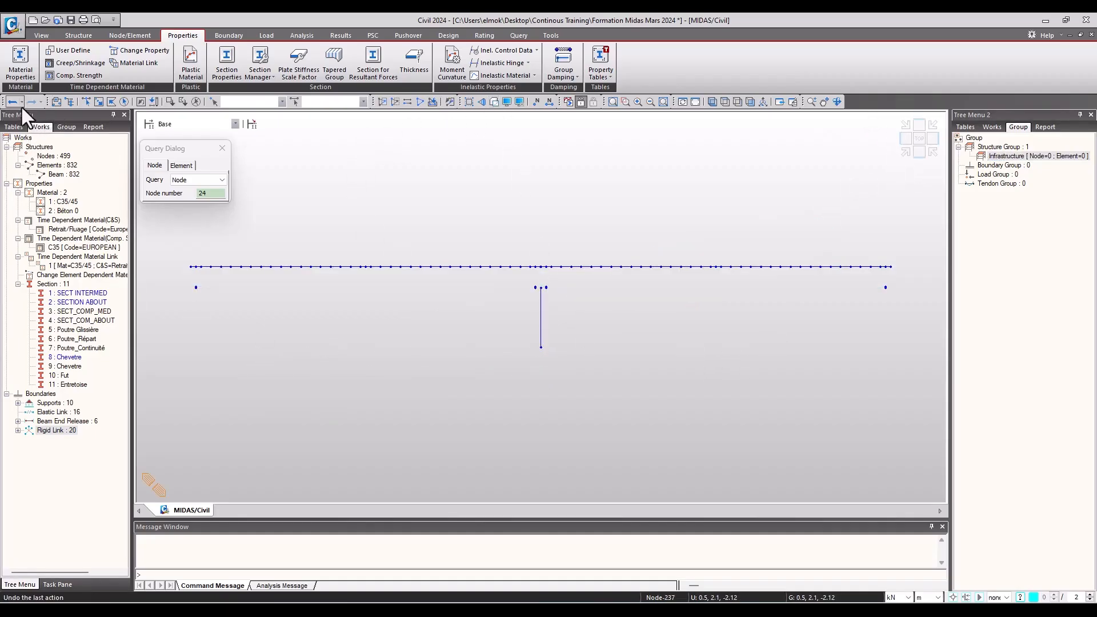
click(86, 101)
scroll(572, 332, up, 5)
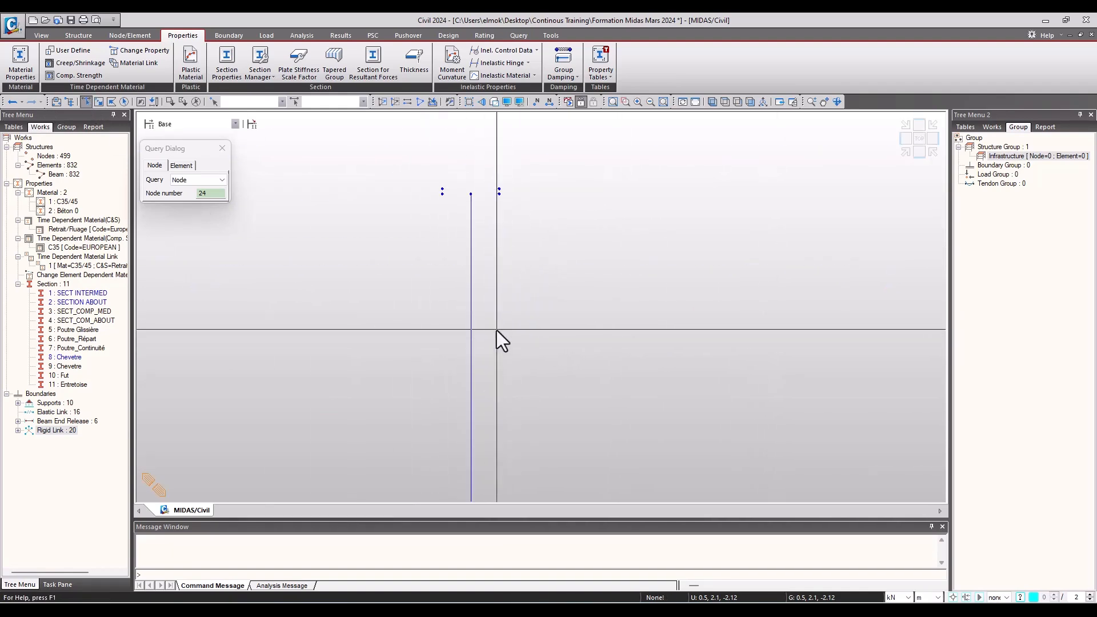
drag(487, 187, 460, 413)
scroll(496, 394, down, 2)
scroll(505, 240, up, 2)
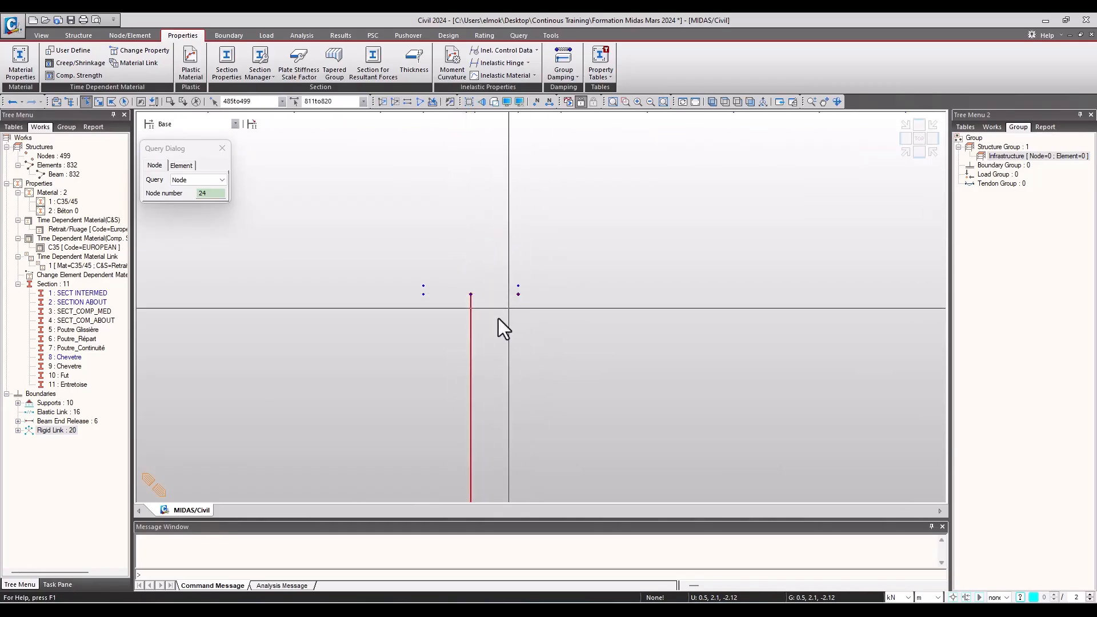
drag(406, 309, 773, 252)
- Add the bearing nodes below the deck at both end supports to the selection
scroll(402, 338, down, 2)
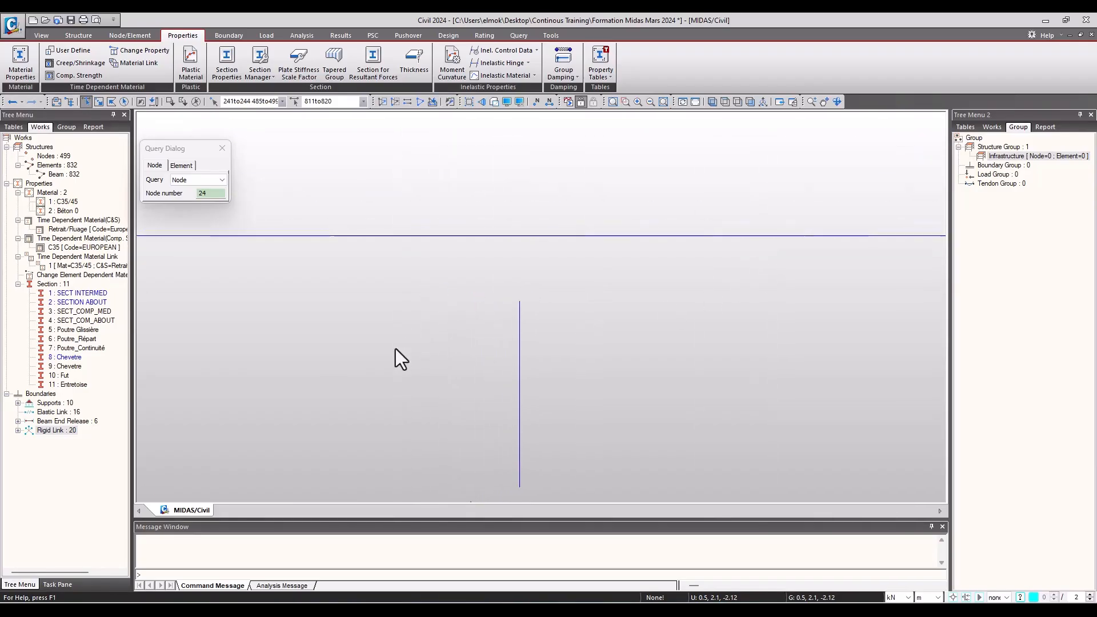
middle_drag(321, 357, 660, 315)
middle_drag(288, 345, 766, 328)
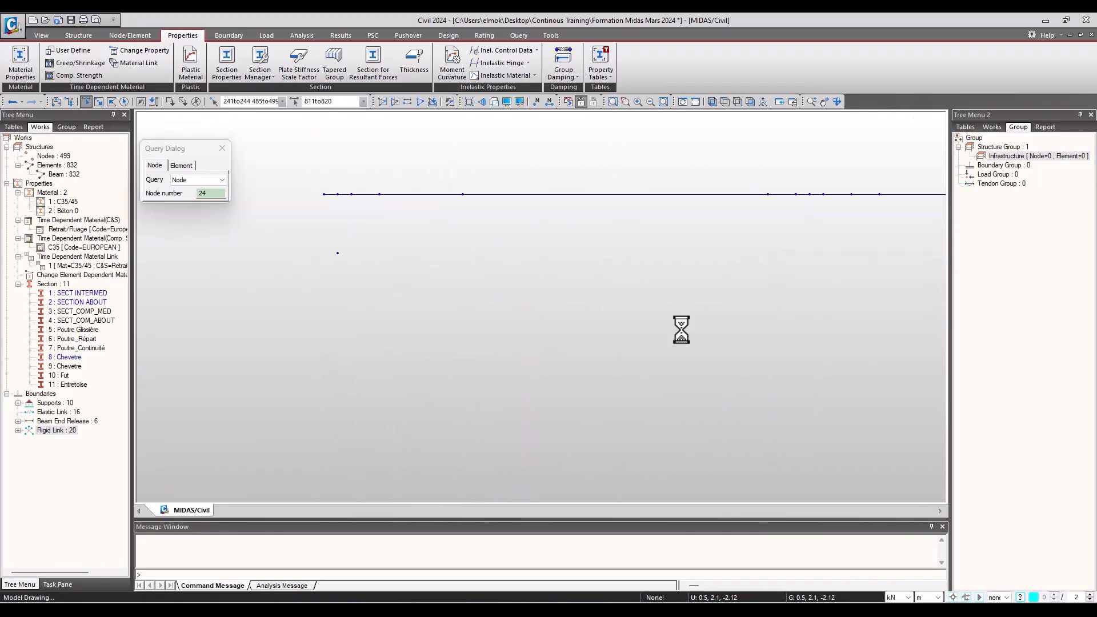
scroll(346, 277, up, 4)
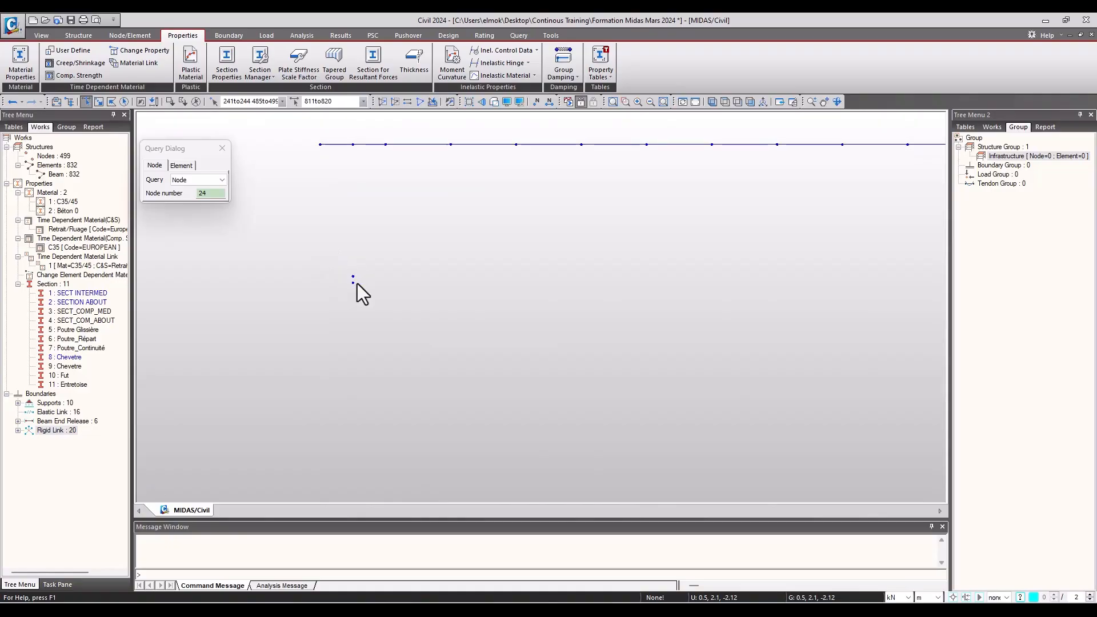
drag(367, 279, 341, 305)
scroll(327, 335, down, 6)
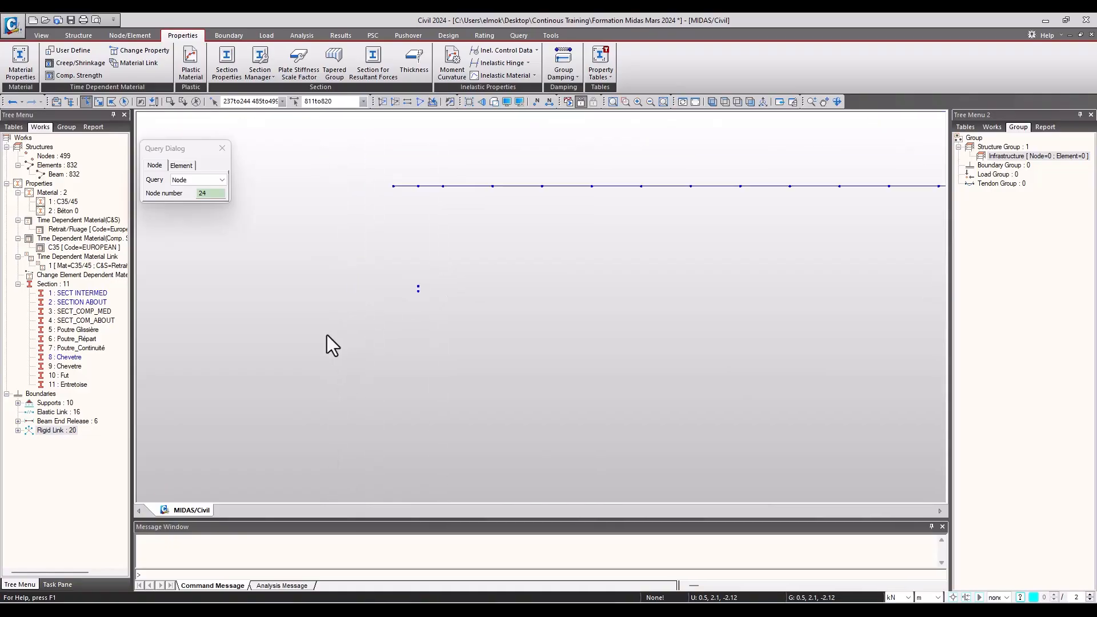
middle_drag(291, 302, 210, 306)
middle_drag(891, 299, 63, 300)
scroll(584, 352, up, 4)
scroll(615, 274, up, 3)
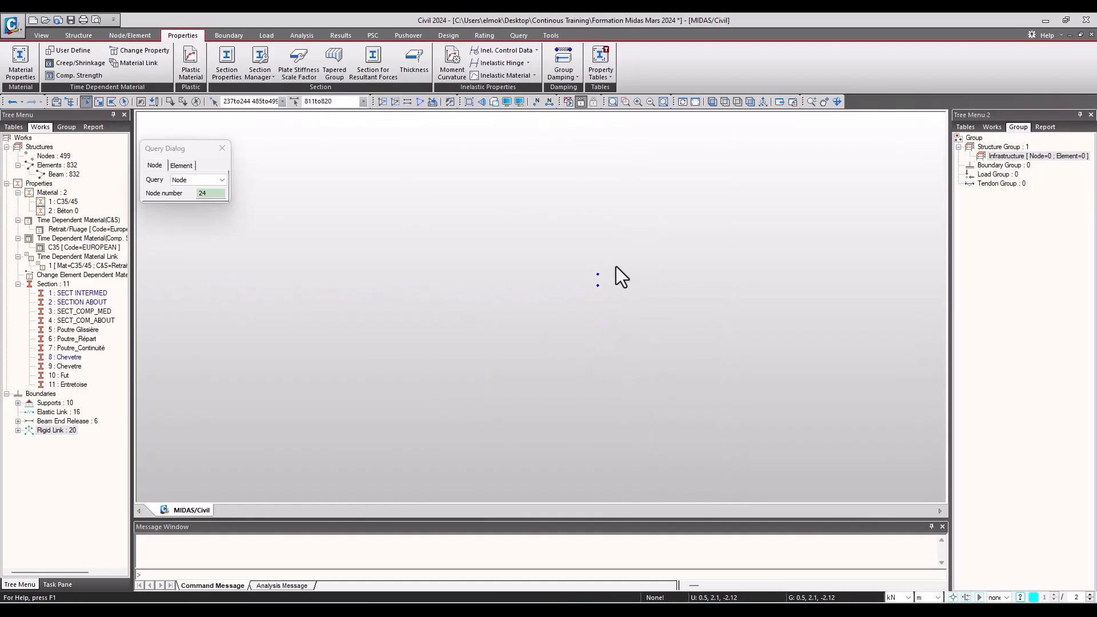
- Assign the selected pier elements and bearing nodes to the Infrastructure group, and check the group's members in the model
right_click(1013, 159)
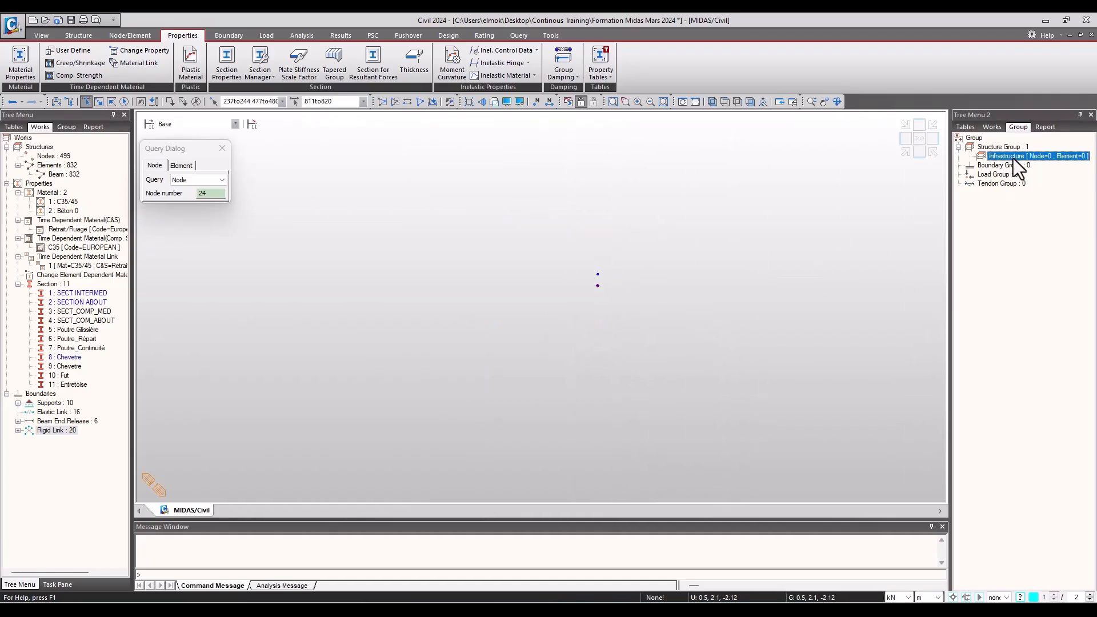
click(1053, 166)
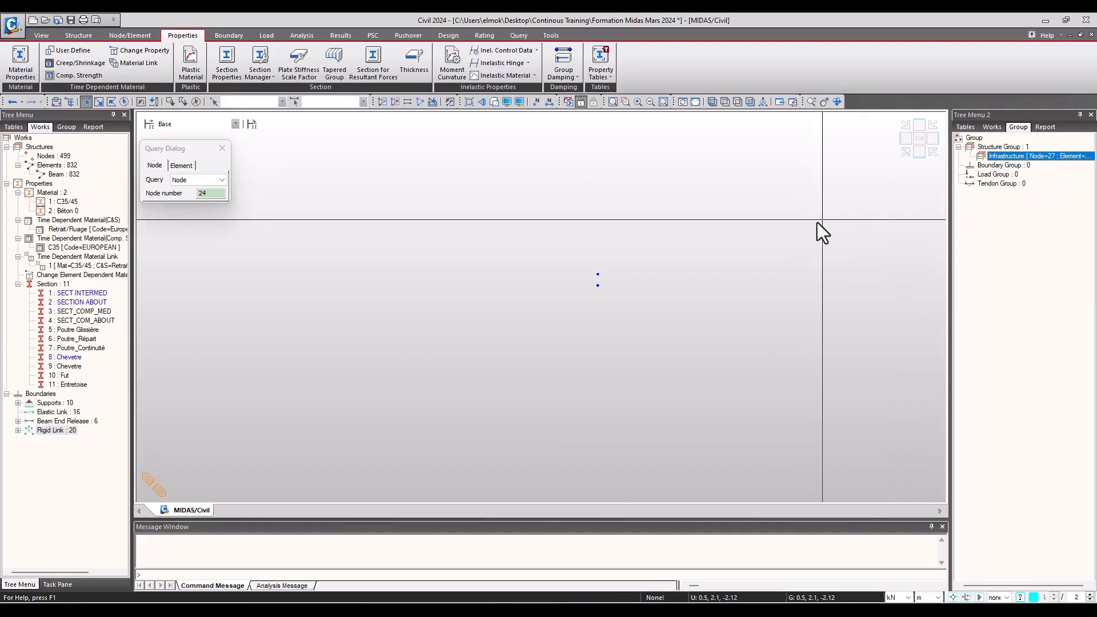
double_click(1013, 155)
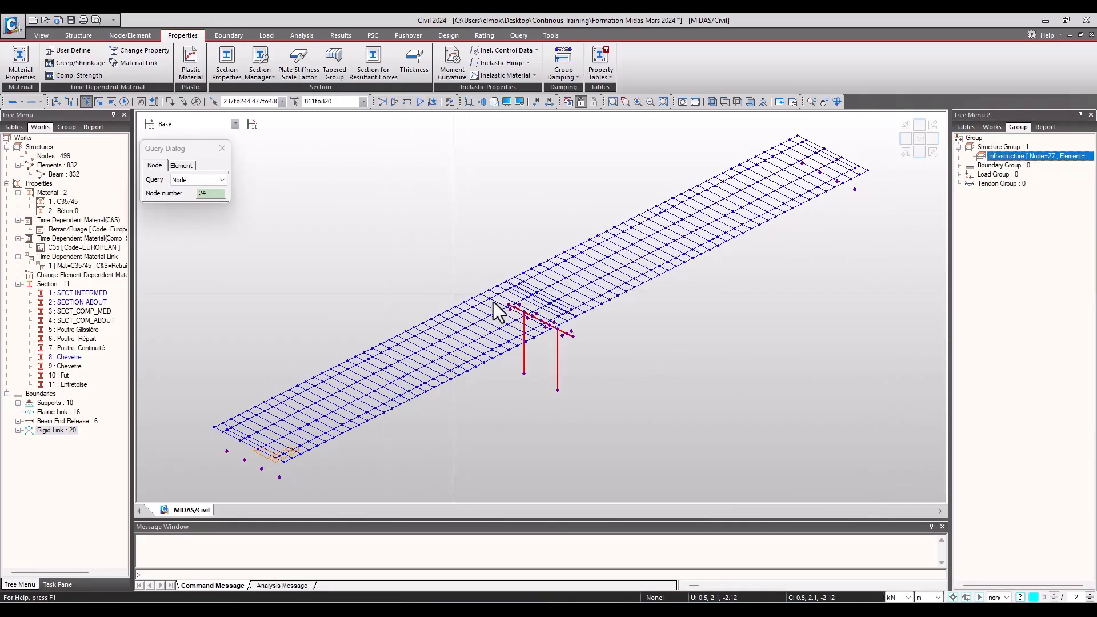
middle_drag(728, 338, 751, 351)
middle_drag(678, 367, 696, 347)
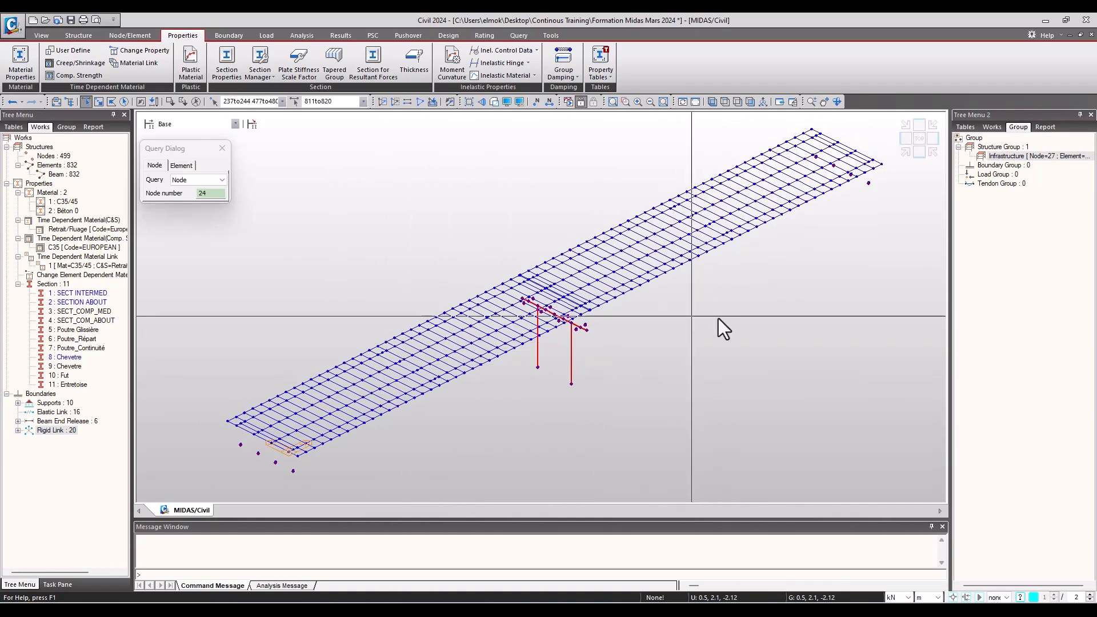
- Create a structure group named Poutres Porteuse T1 and display the list of model sections
right_click(1002, 147)
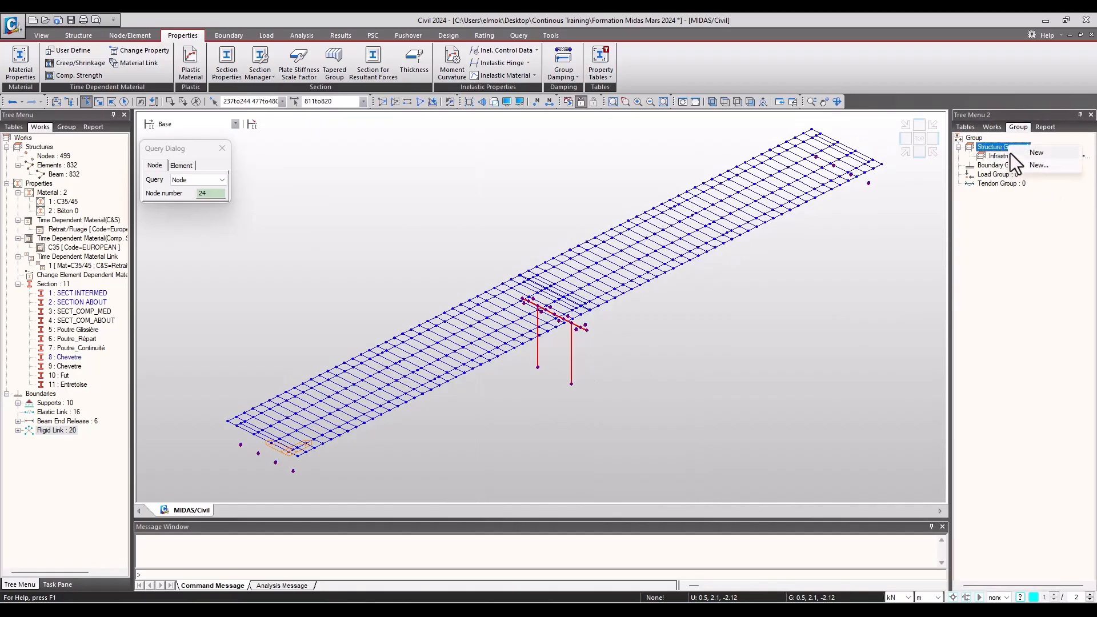
click(1030, 152)
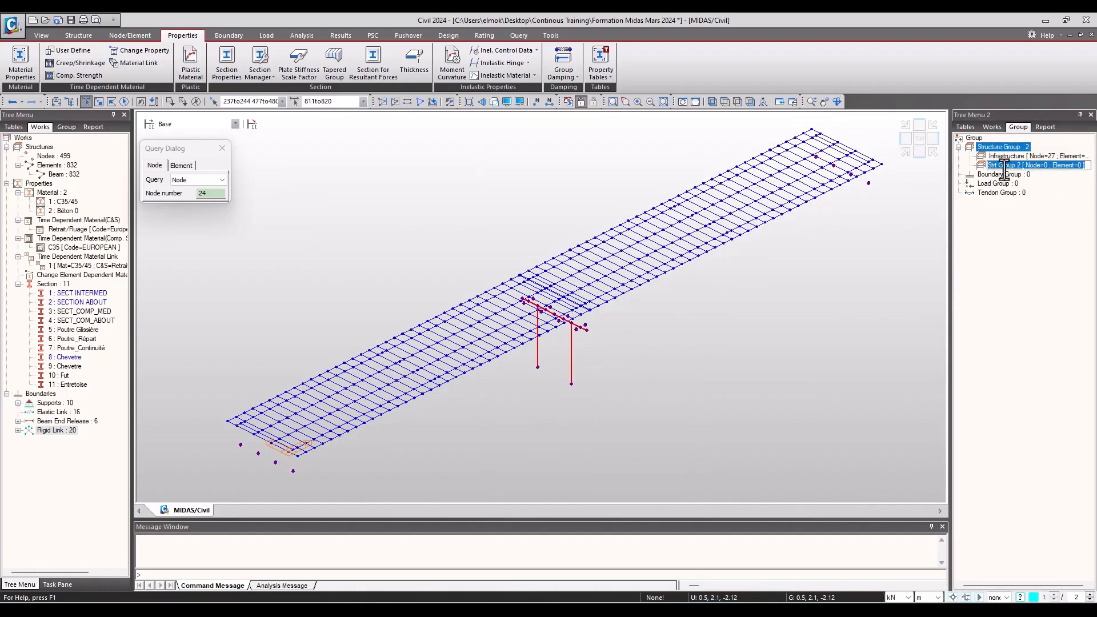
text(Poutres Porteuse)
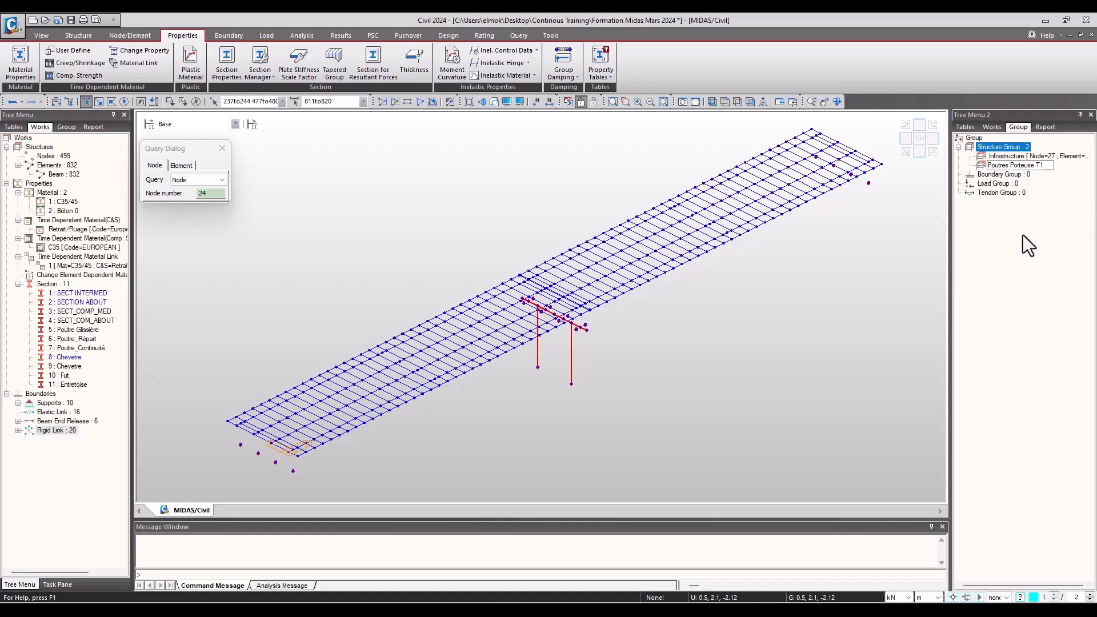
click(992, 128)
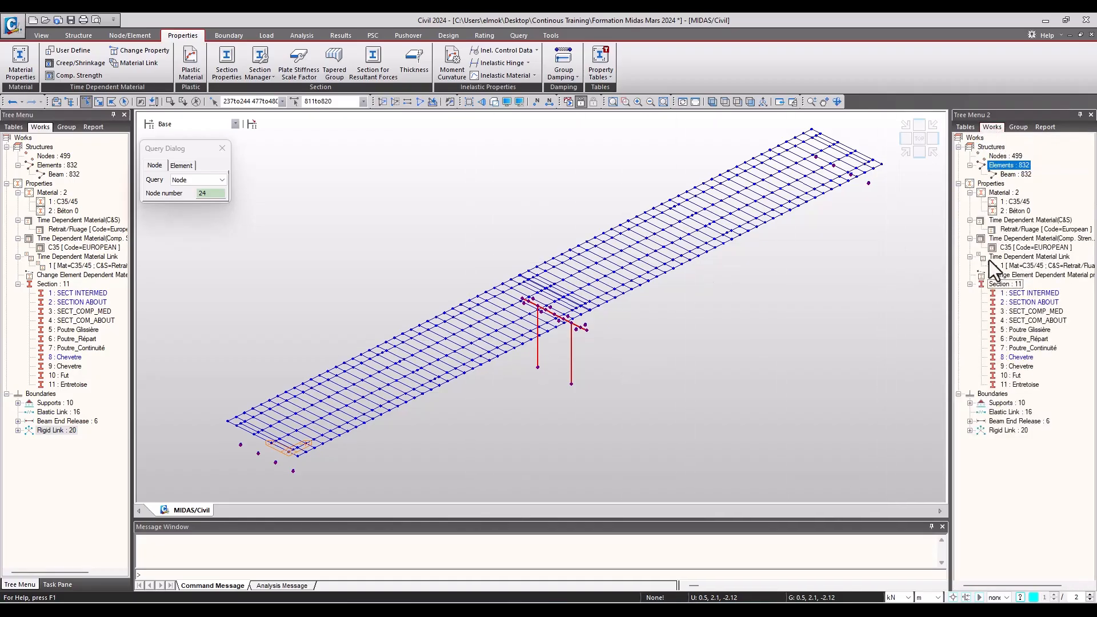
- Select the elements with sections SECT_COMP_MED and SECT_COM_ABOUT and display only those elements
ctrl+click(1027, 320)
right_click(1028, 321)
click(1040, 344)
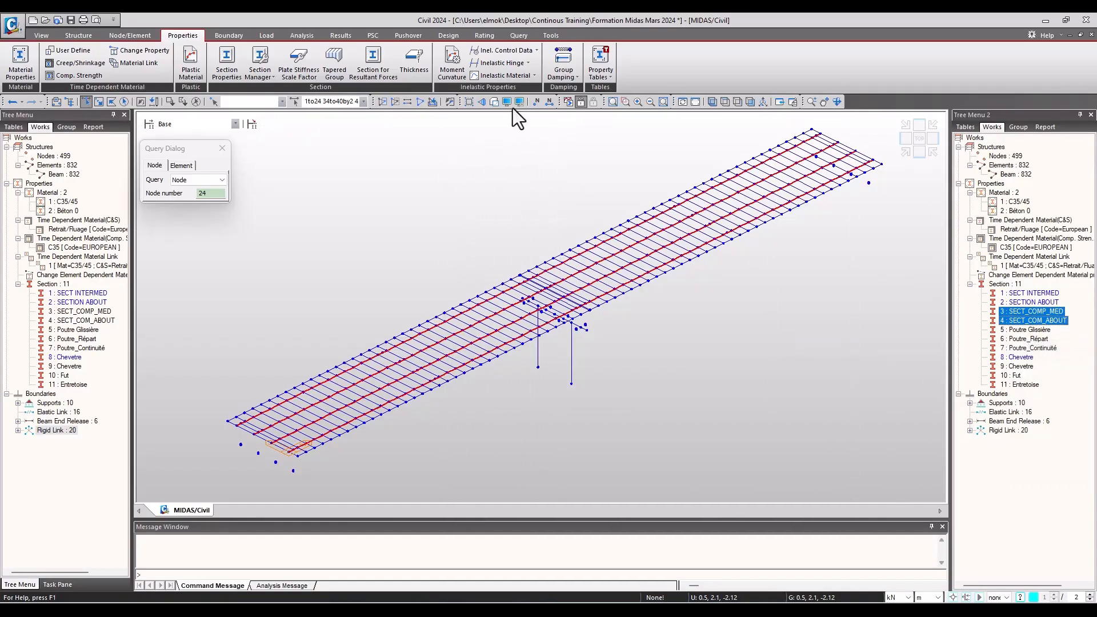
click(381, 102)
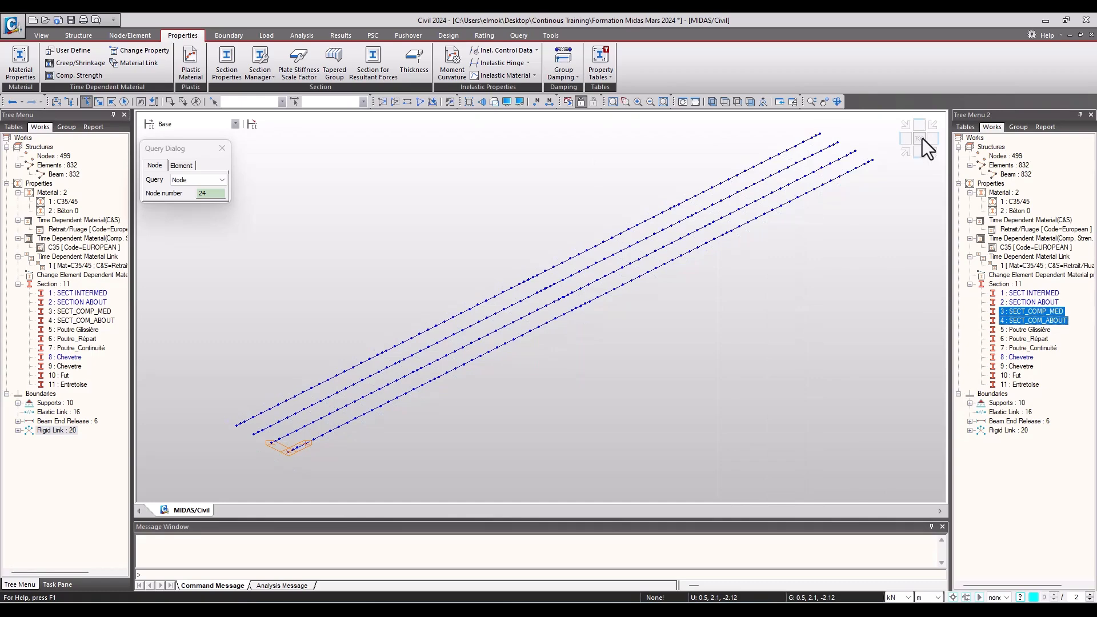
- In plan view, select the elements and nodes of all four girders in the first span, from the origin end to the pier
click(921, 140)
middle_drag(406, 354, 523, 340)
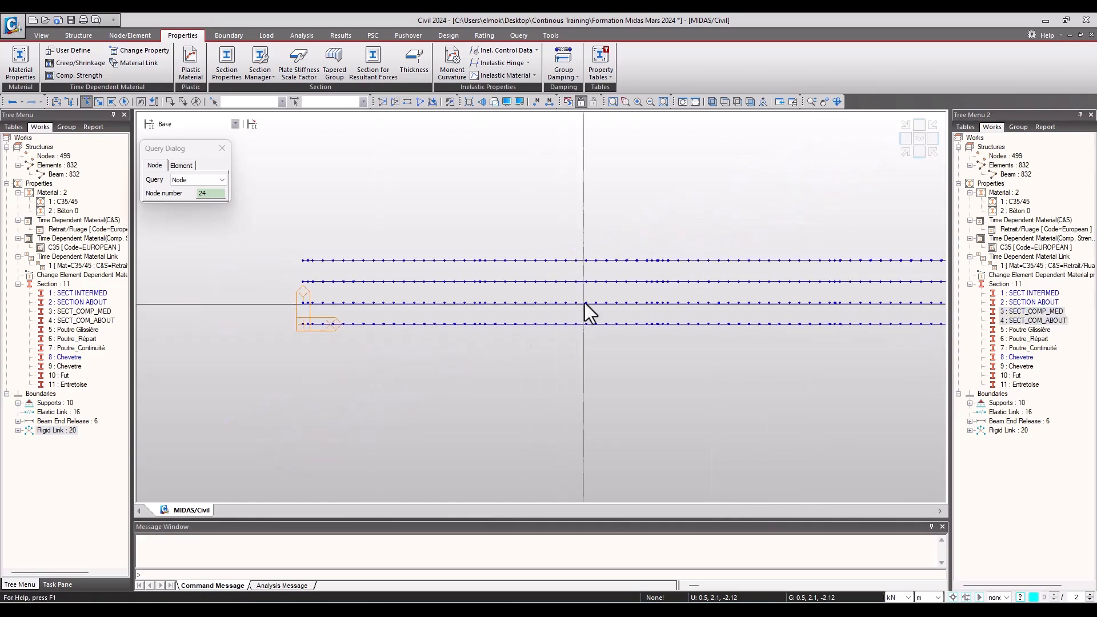
scroll(619, 309, up, 1)
scroll(648, 289, up, 2)
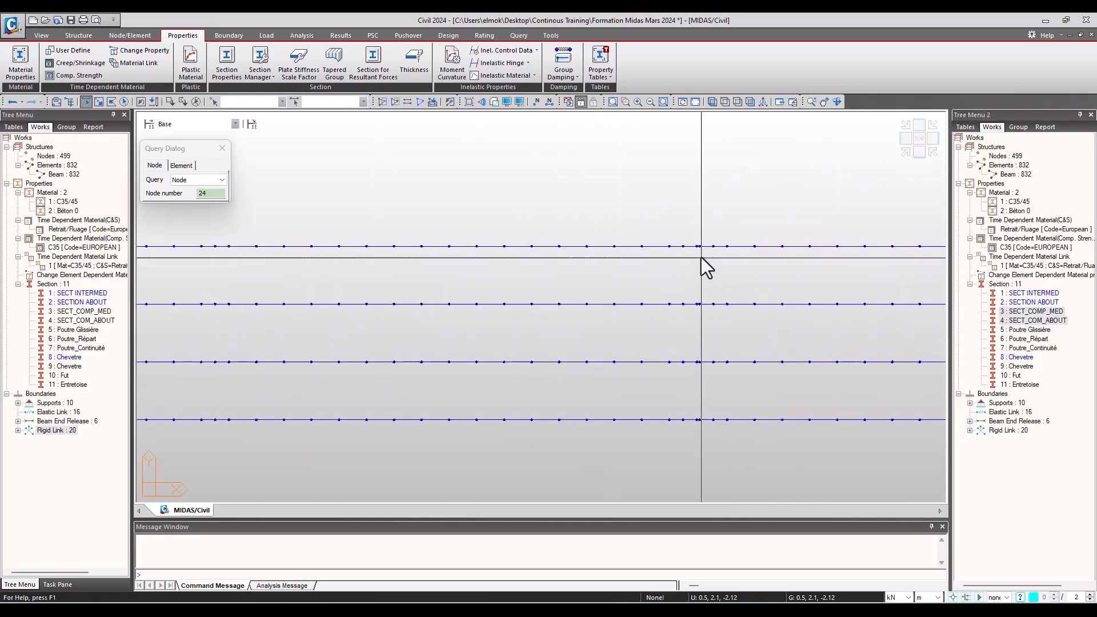
scroll(695, 287, up, 1)
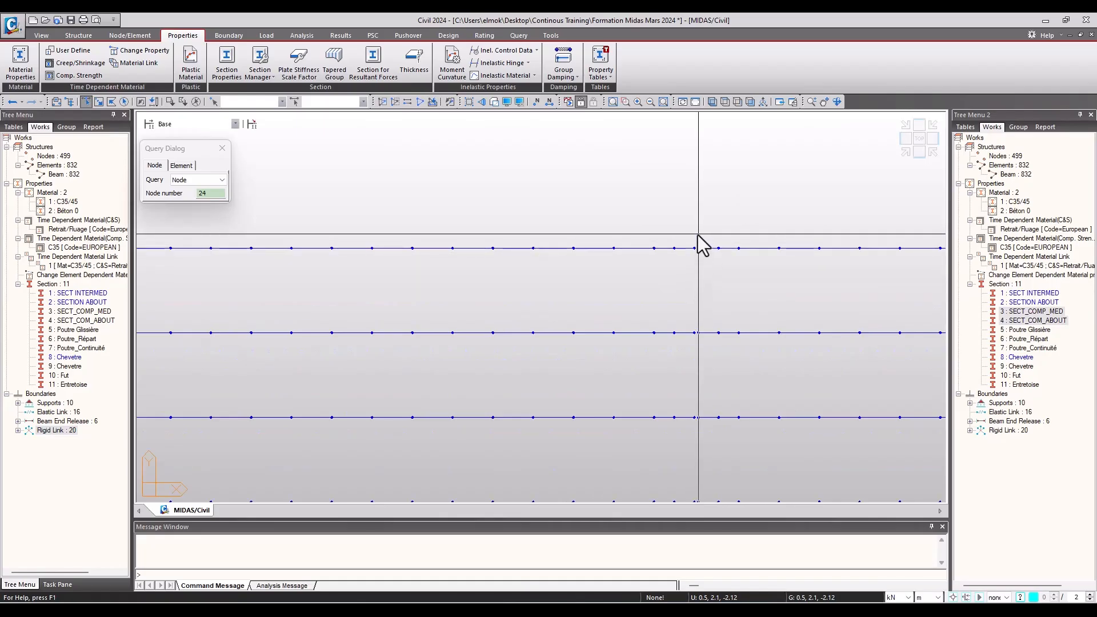
drag(496, 464, 497, 464)
scroll(559, 484, down, 1)
scroll(656, 394, up, 1)
scroll(671, 287, up, 1)
drag(667, 285, 258, 361)
scroll(384, 474, down, 3)
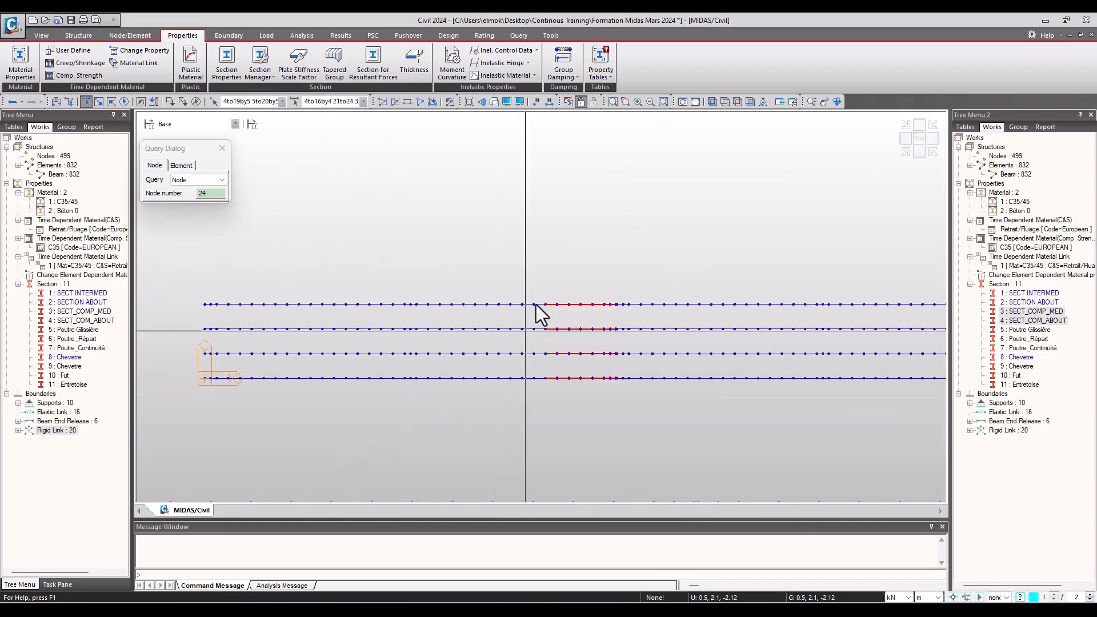
drag(559, 269, 201, 415)
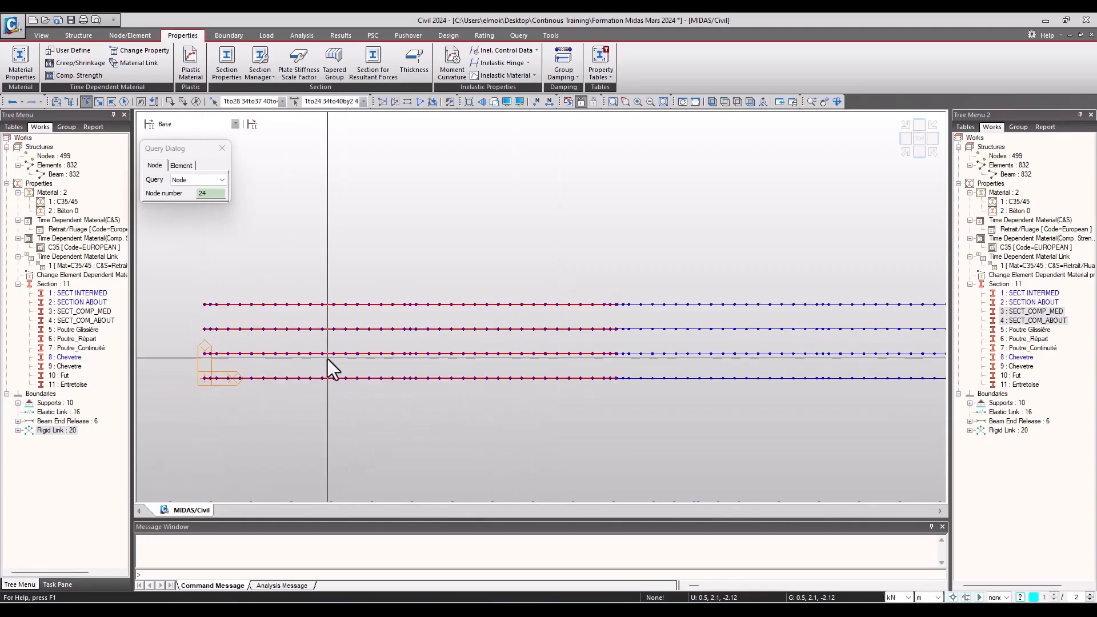
middle_drag(644, 380, 624, 362)
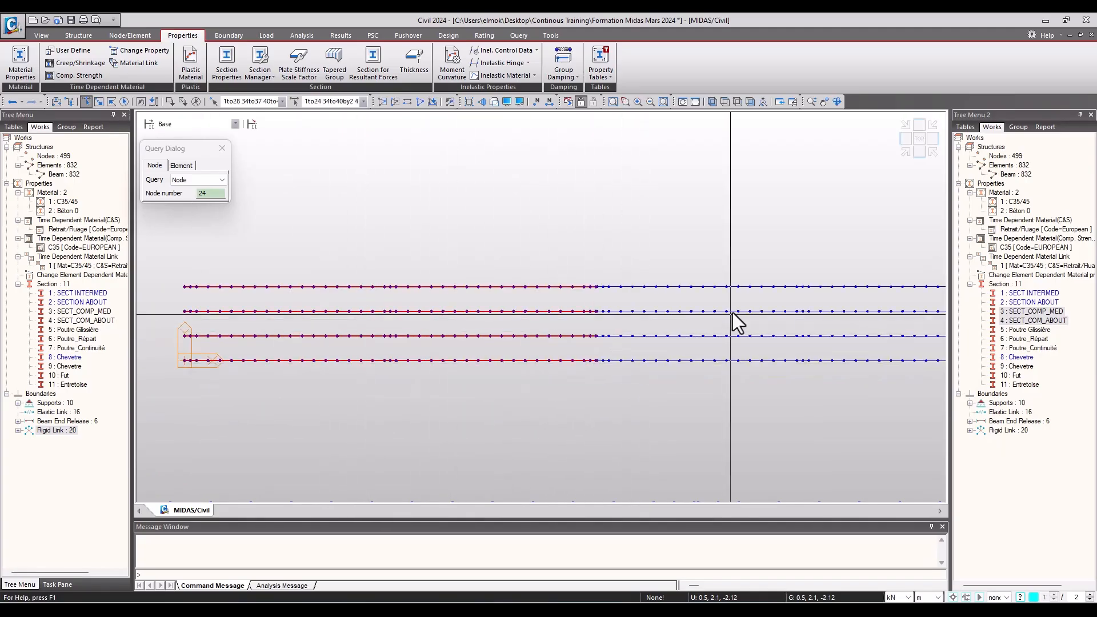
- Assign the selected first-span girders to the Poutres Porteuse T1 group and check its members in the isometric view
click(1018, 127)
click(1004, 165)
right_click(1002, 166)
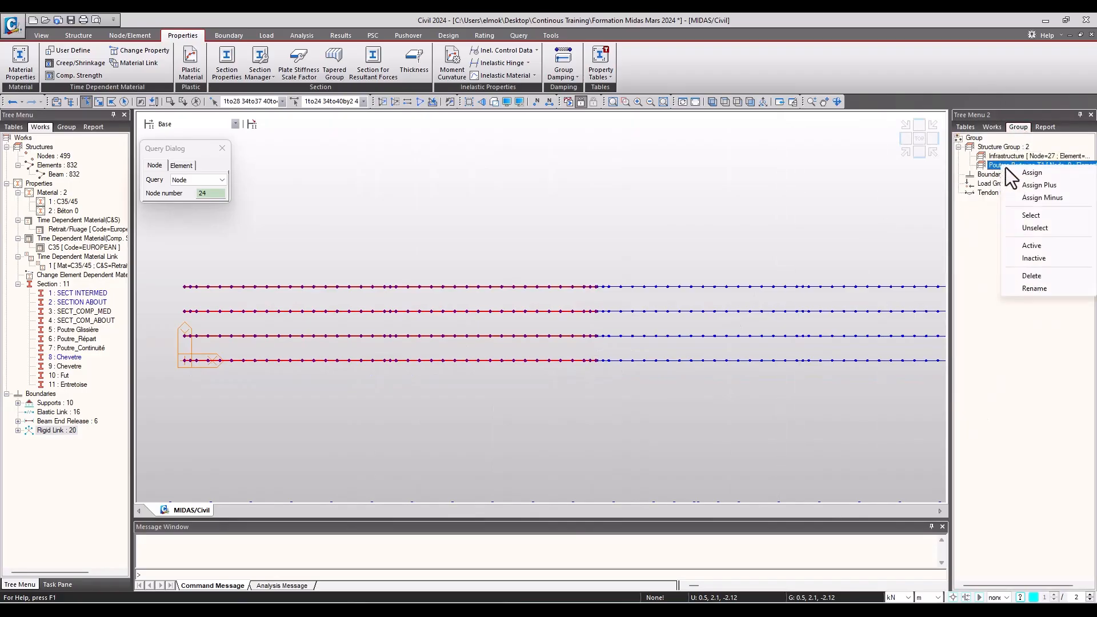
click(1043, 174)
middle_drag(723, 217, 668, 218)
double_click(1066, 163)
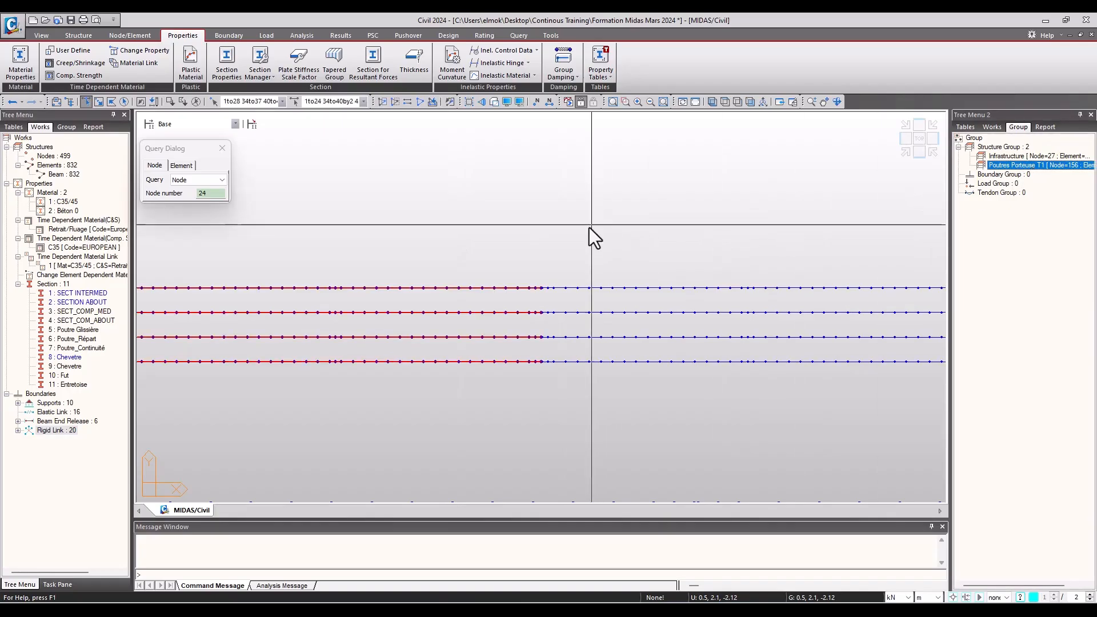
scroll(510, 238, down, 2)
click(933, 149)
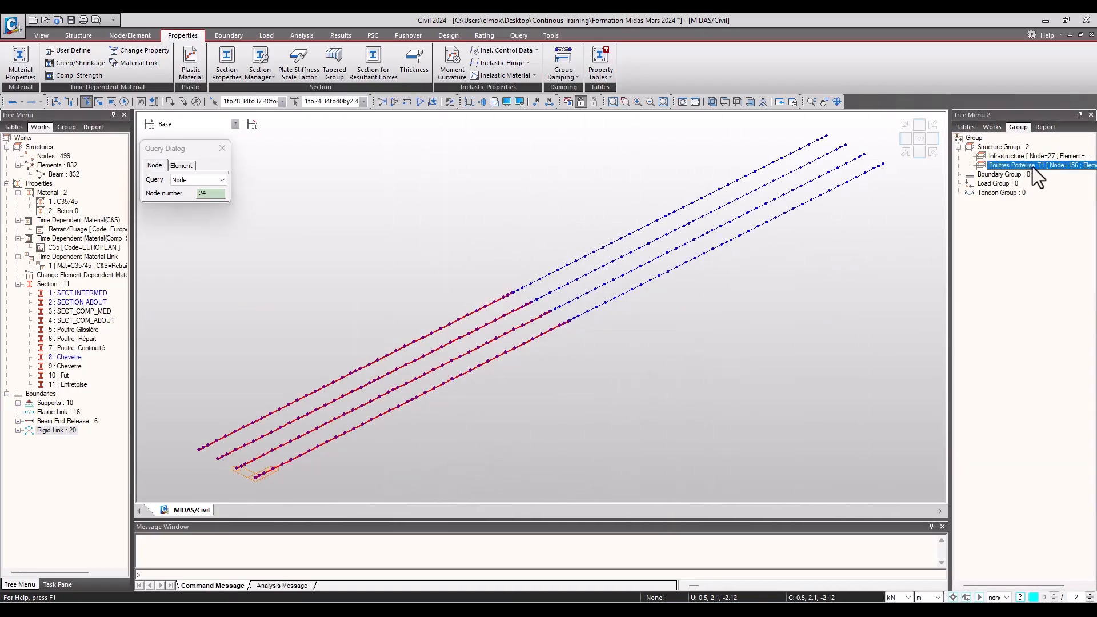
middle_drag(458, 404, 477, 385)
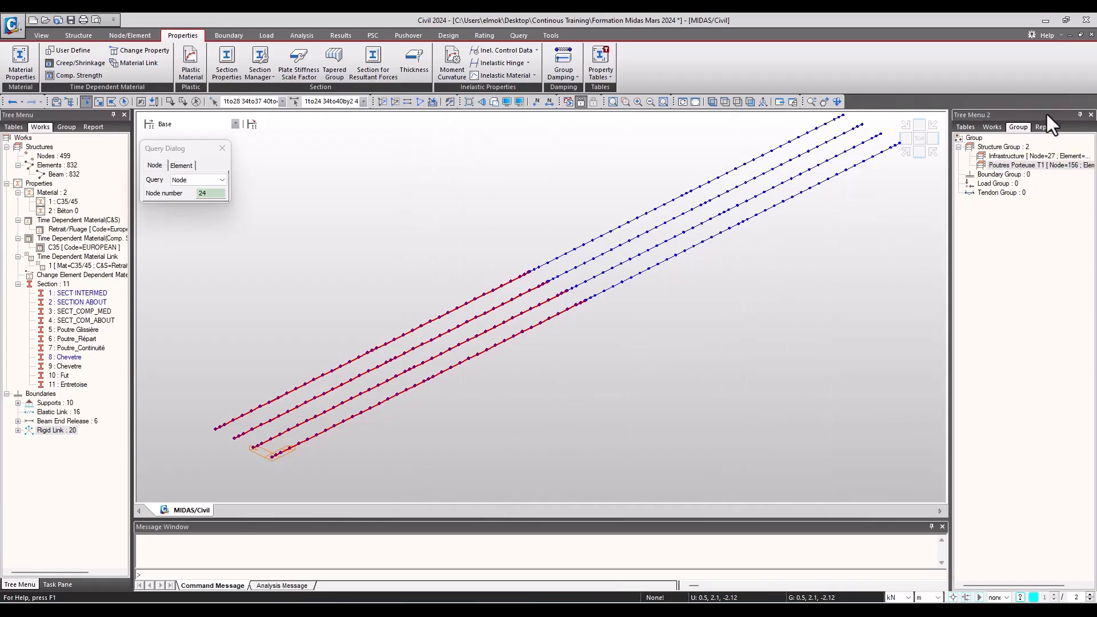
- Create a structure group named Poutres Porteuse T2 and clear the current selection
right_click(1009, 150)
click(1036, 160)
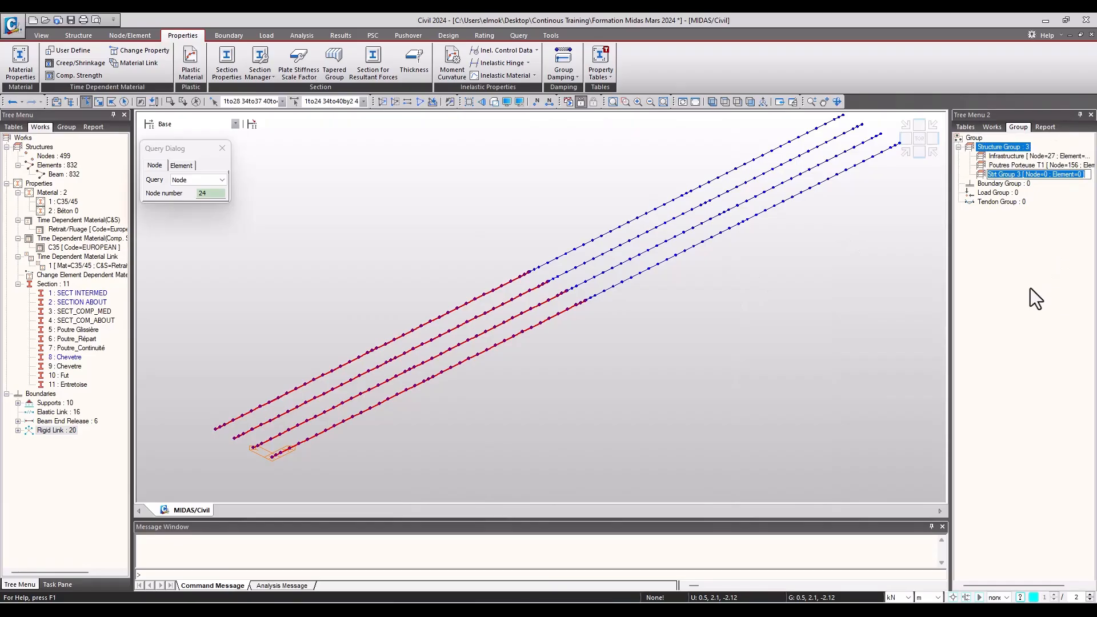
text(Poutres Porteuse T2)
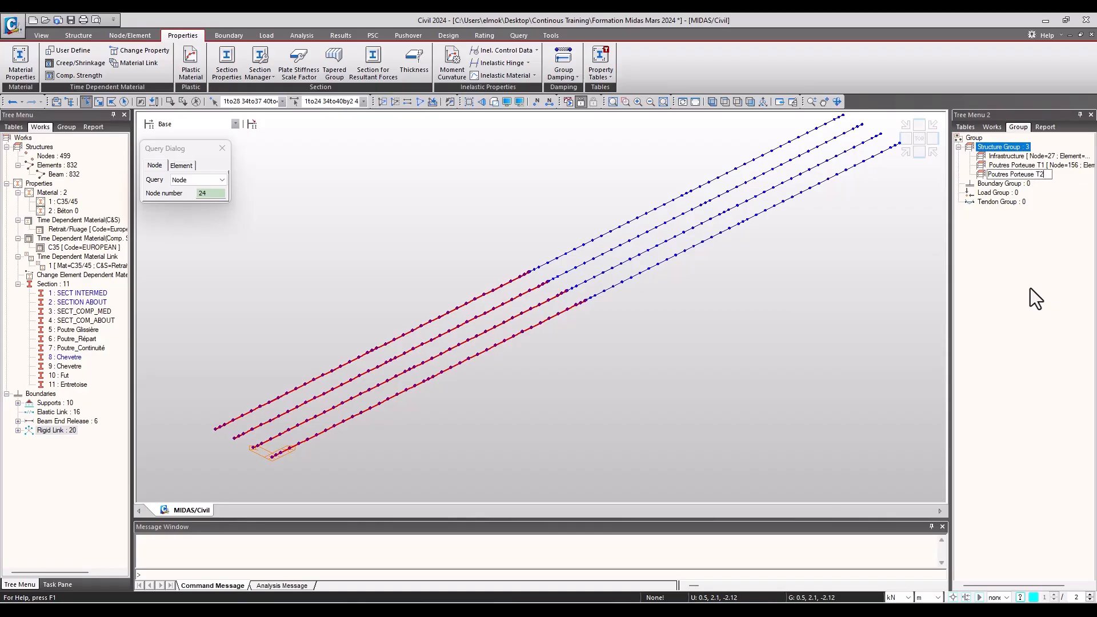
key(Return)
key(Escape)
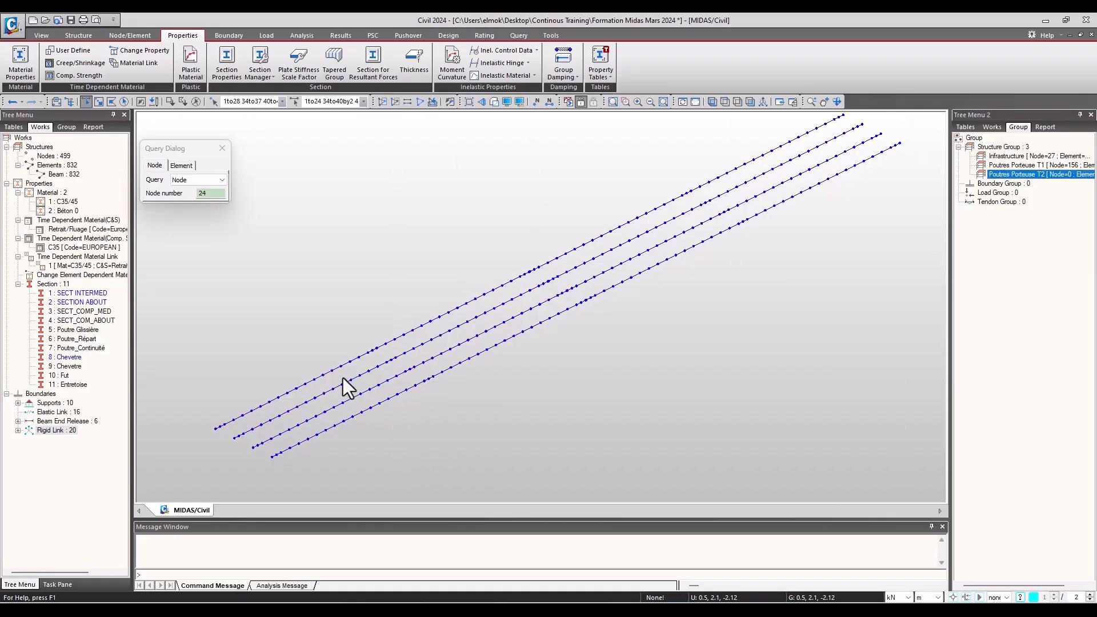
- Hide the Poutres Porteuse T1 group and select the four girders of the second span
ctrl+middle_drag(276, 370, 782, 251)
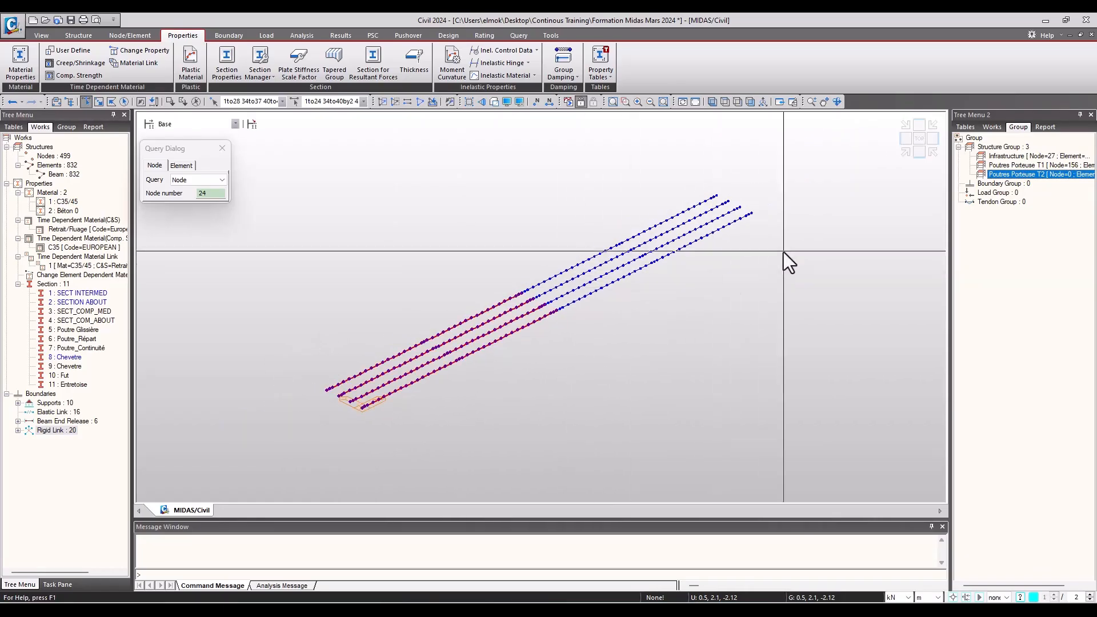
click(1004, 166)
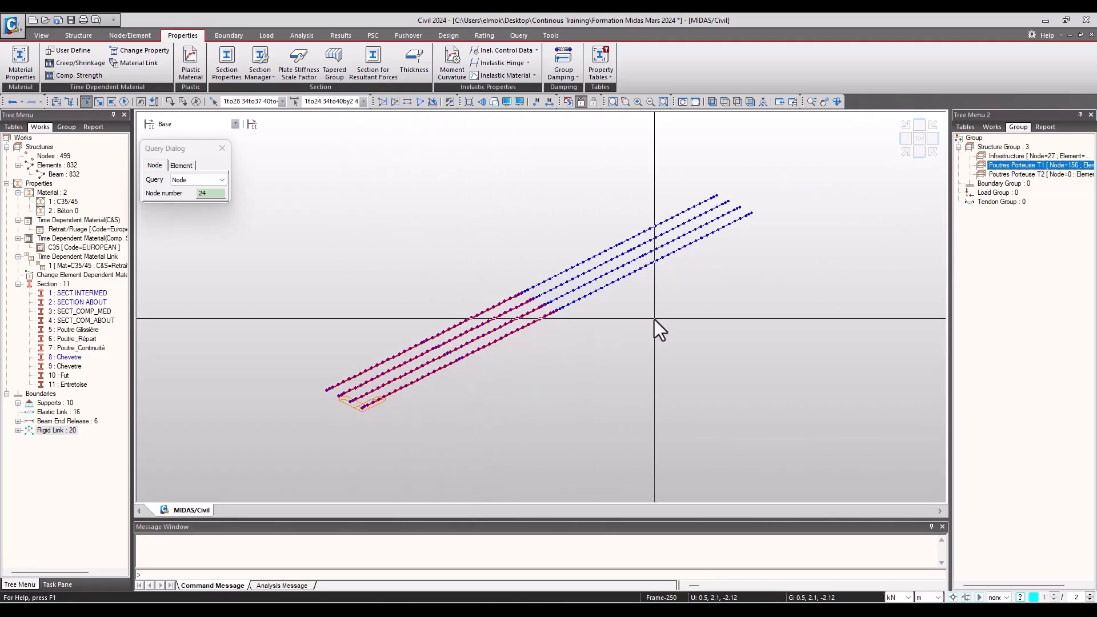
right_click(1016, 166)
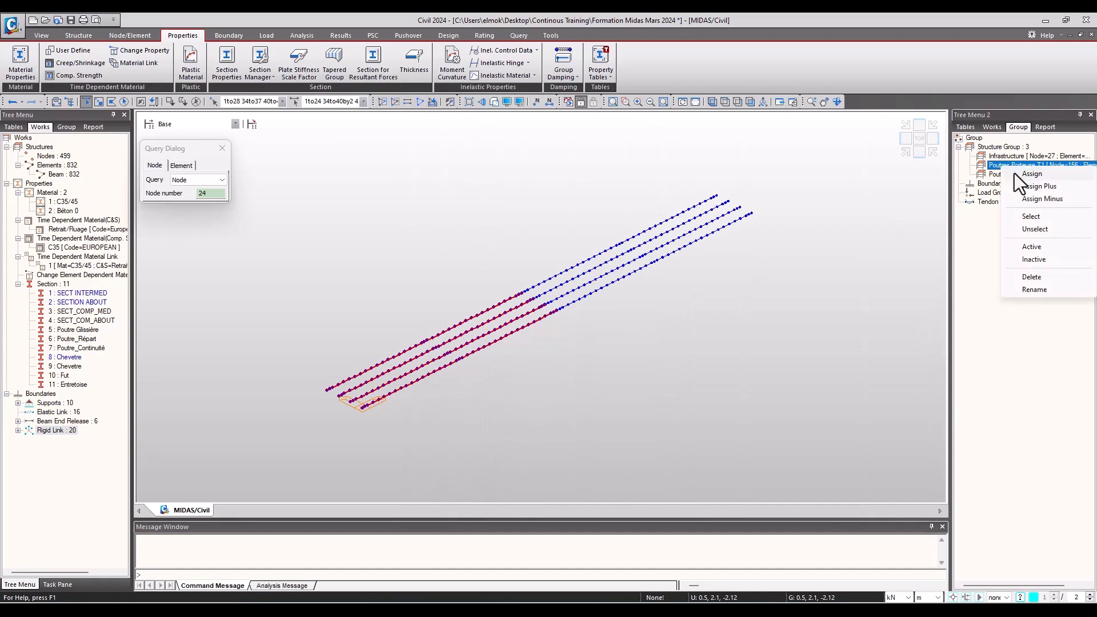
click(1048, 259)
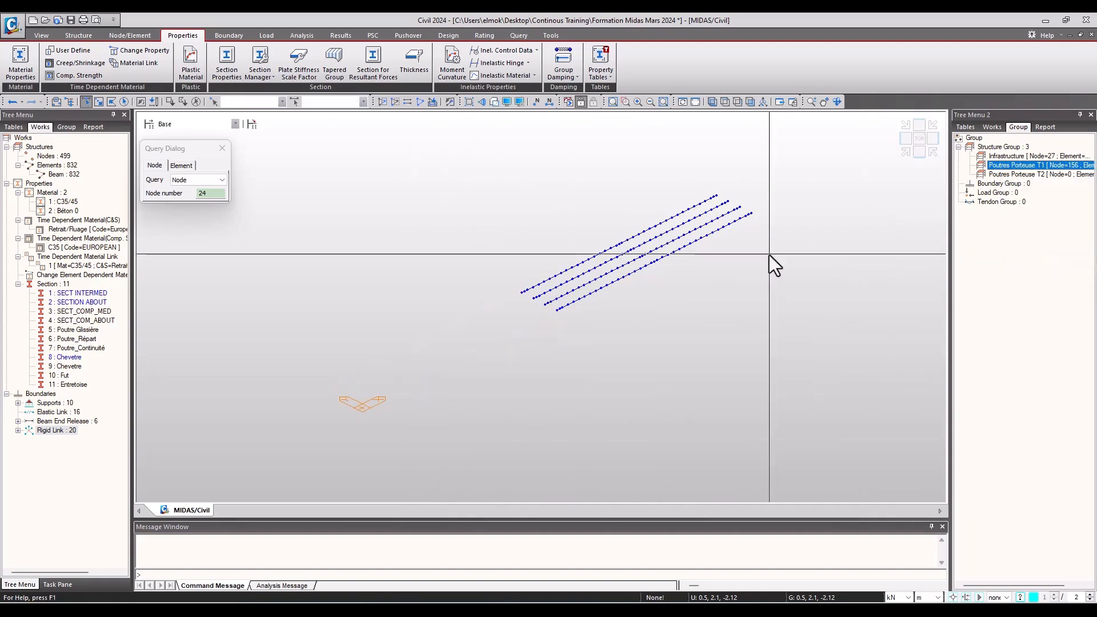
drag(744, 190, 423, 395)
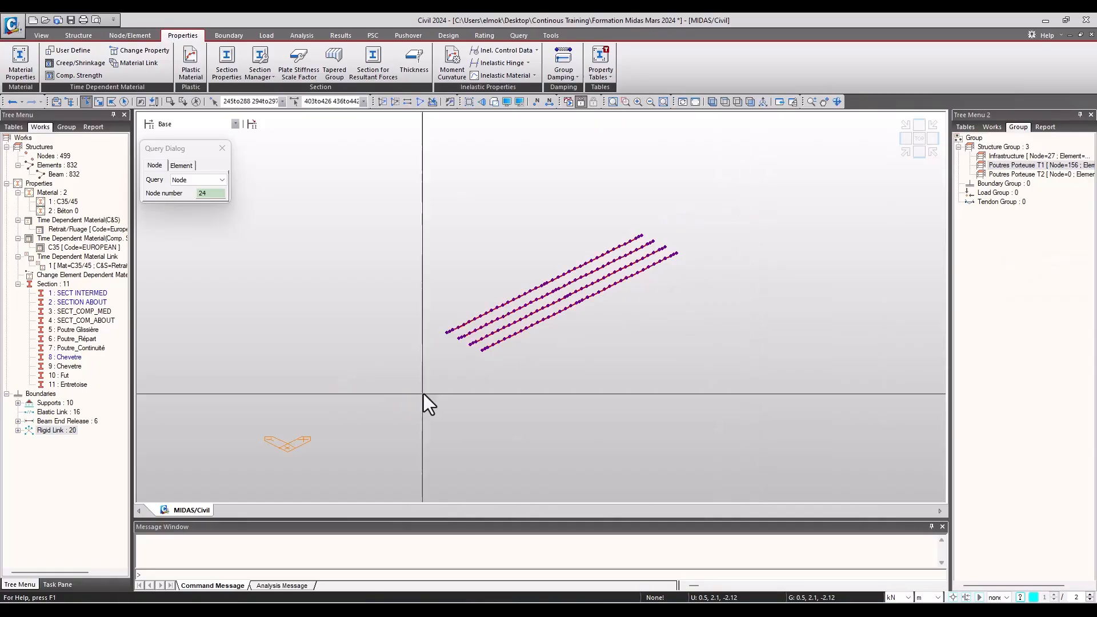
- Assign the selected second-span girders to the Poutres Porteuse T2 group and display the whole model again
right_click(1003, 175)
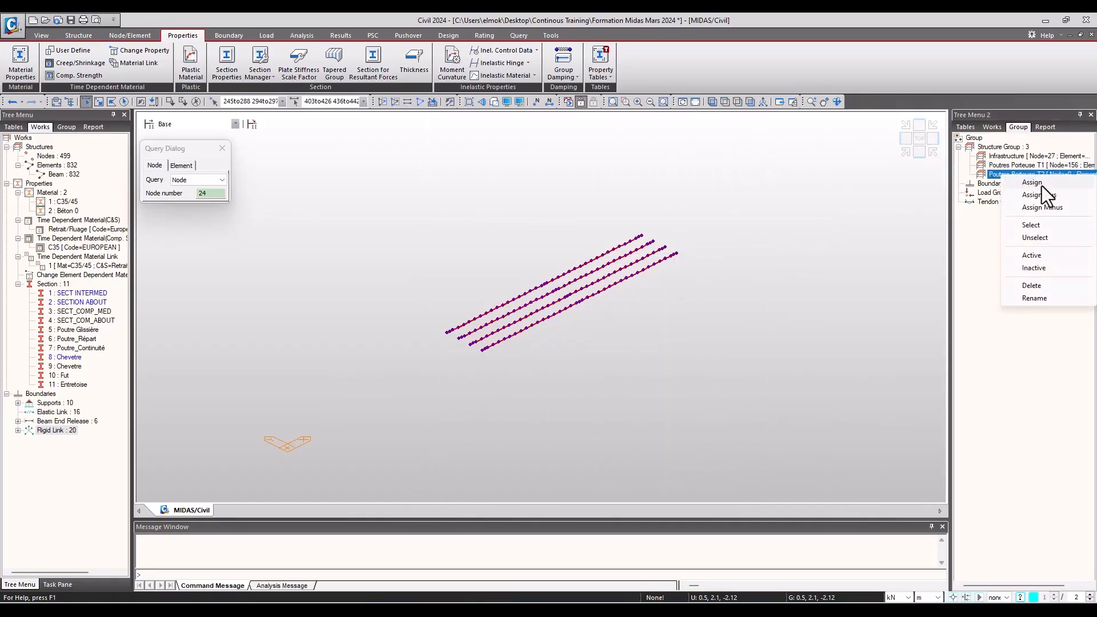
click(1041, 183)
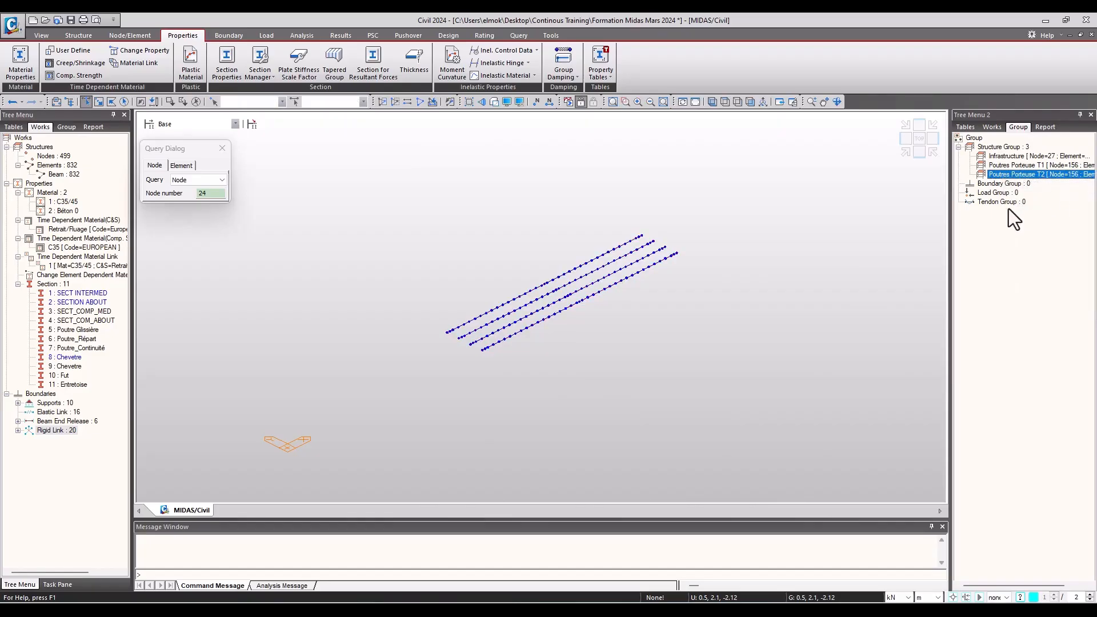
click(420, 102)
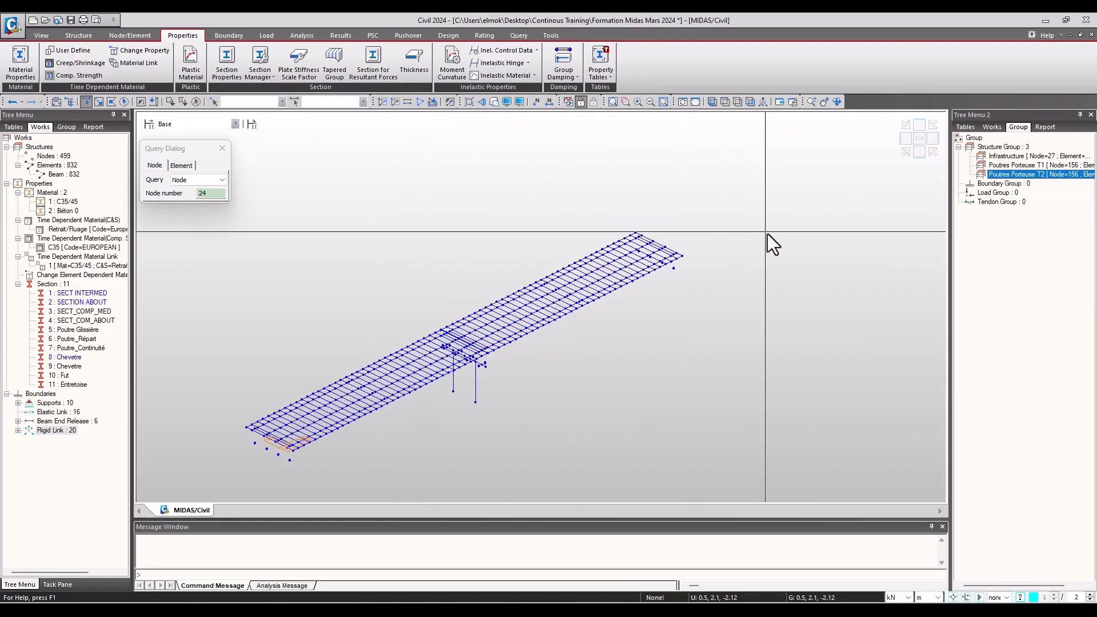
- Check the members of the Infrastructure, Poutres Porteuse T1 and Poutres Porteuse T2 groups one after another on the full model
middle_drag(447, 355, 592, 291)
scroll(581, 362, up, 7)
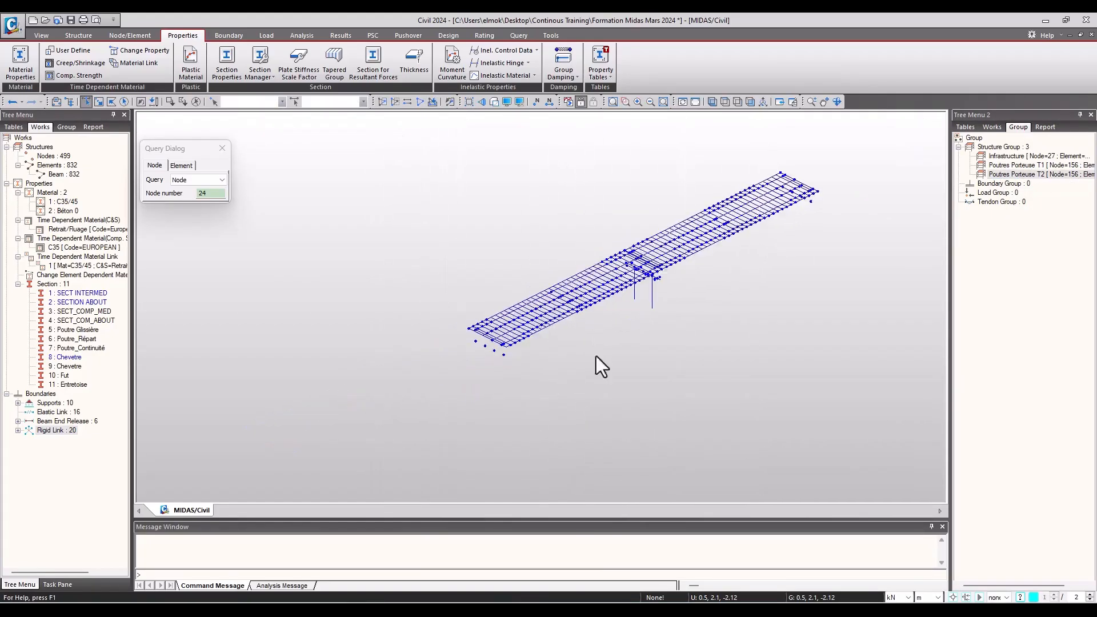
scroll(787, 285, down, 5)
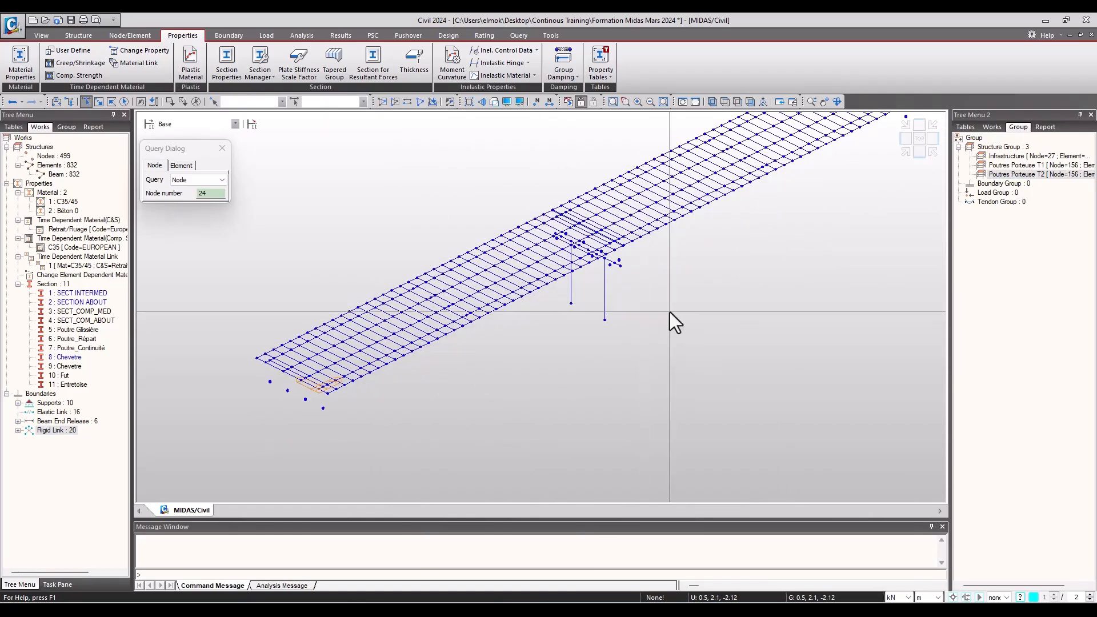
scroll(541, 377, down, 1)
middle_drag(489, 363, 530, 348)
double_click(1002, 158)
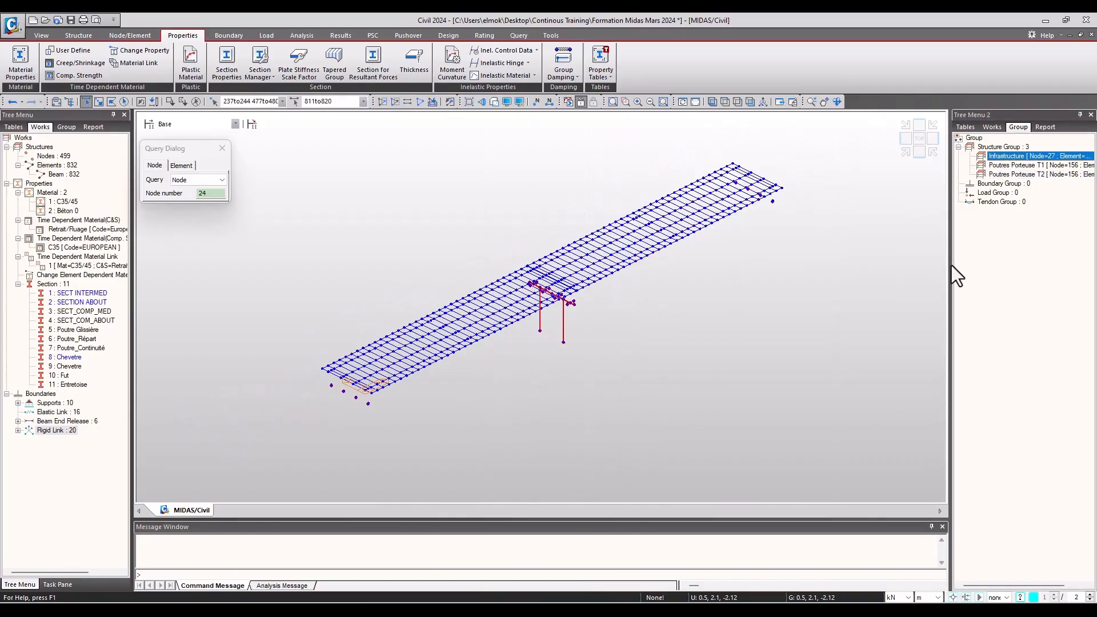
double_click(1006, 166)
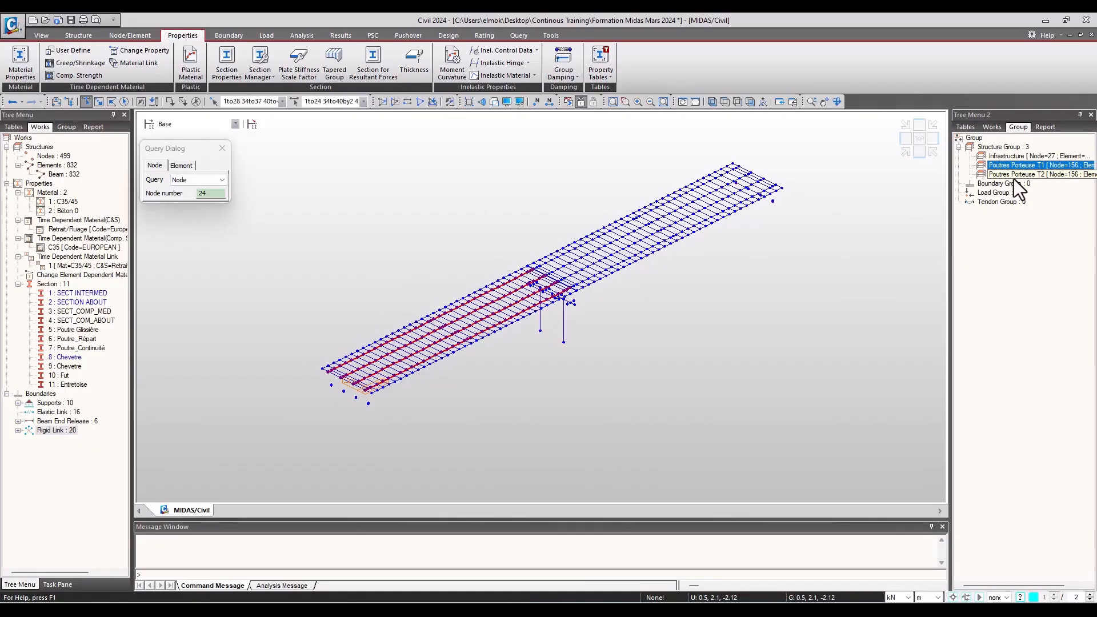
double_click(1035, 176)
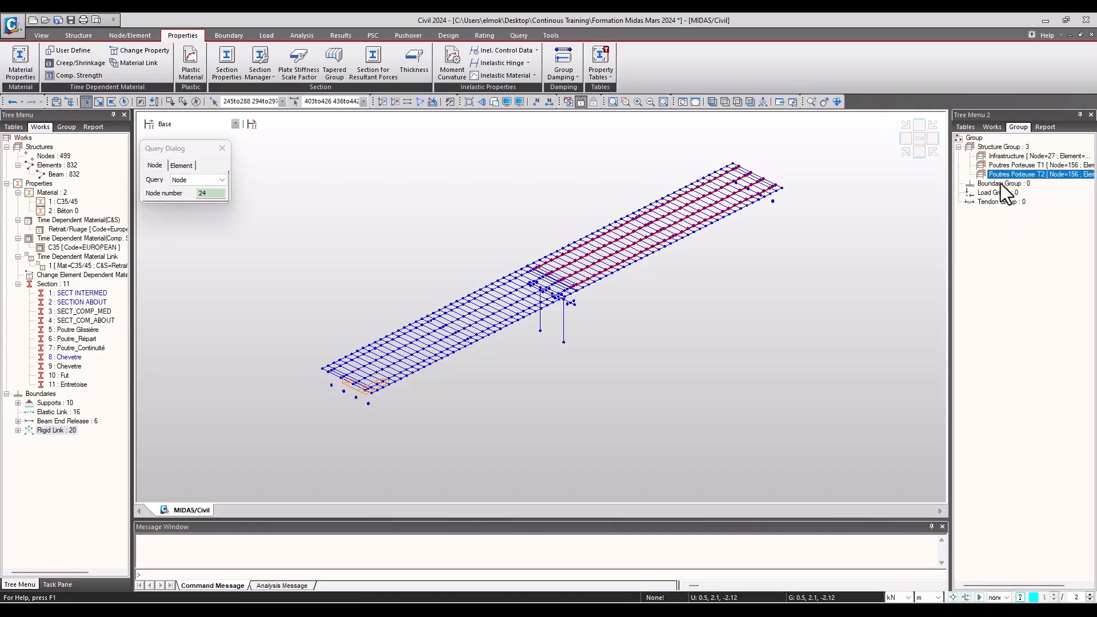
- In front view, select the Poutres Porteuse T1 members and add the upper bearing nodes at the first span's end support
click(918, 153)
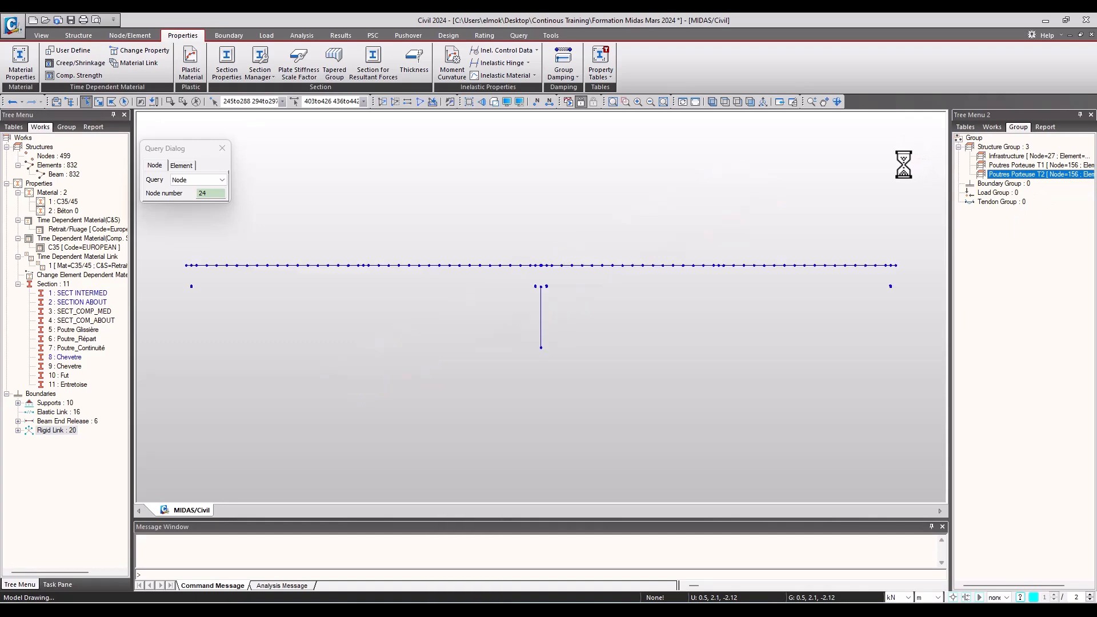
click(1022, 166)
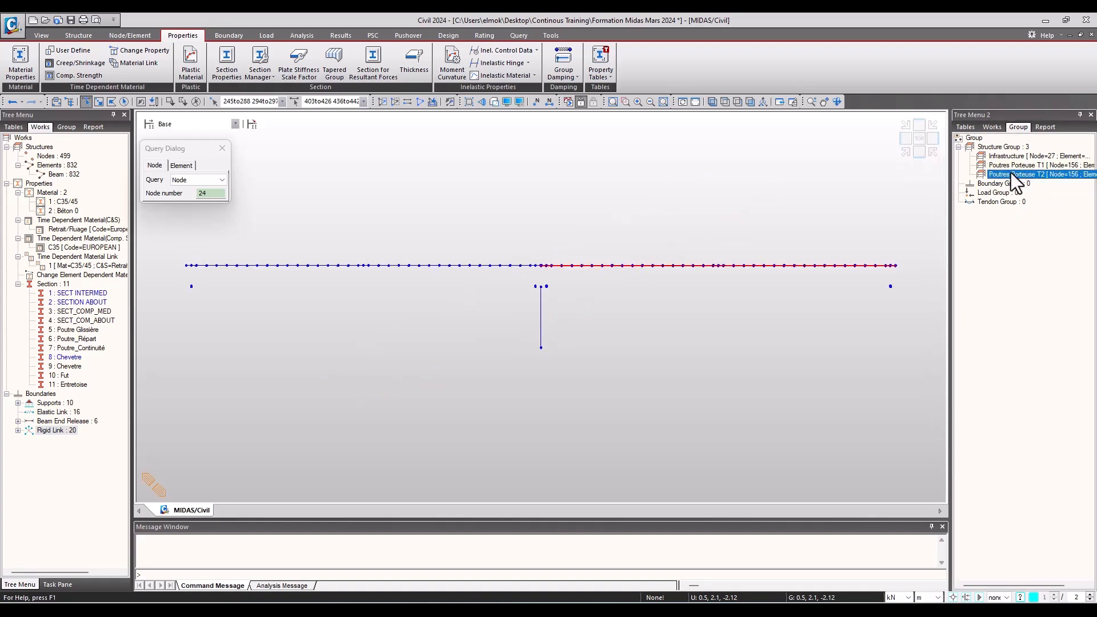
double_click(1005, 167)
scroll(162, 302, up, 4)
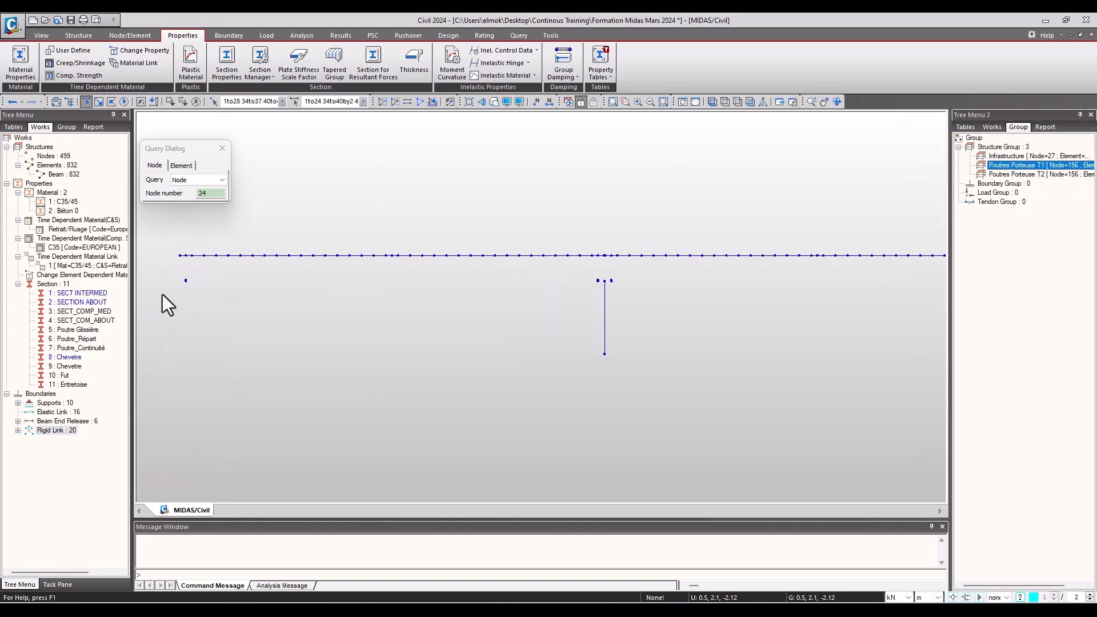
drag(301, 343, 262, 359)
scroll(235, 372, down, 2)
scroll(235, 373, down, 1)
- Add the upper bearing nodes on the first-span side of the pier head to the selection
middle_drag(737, 332, 220, 327)
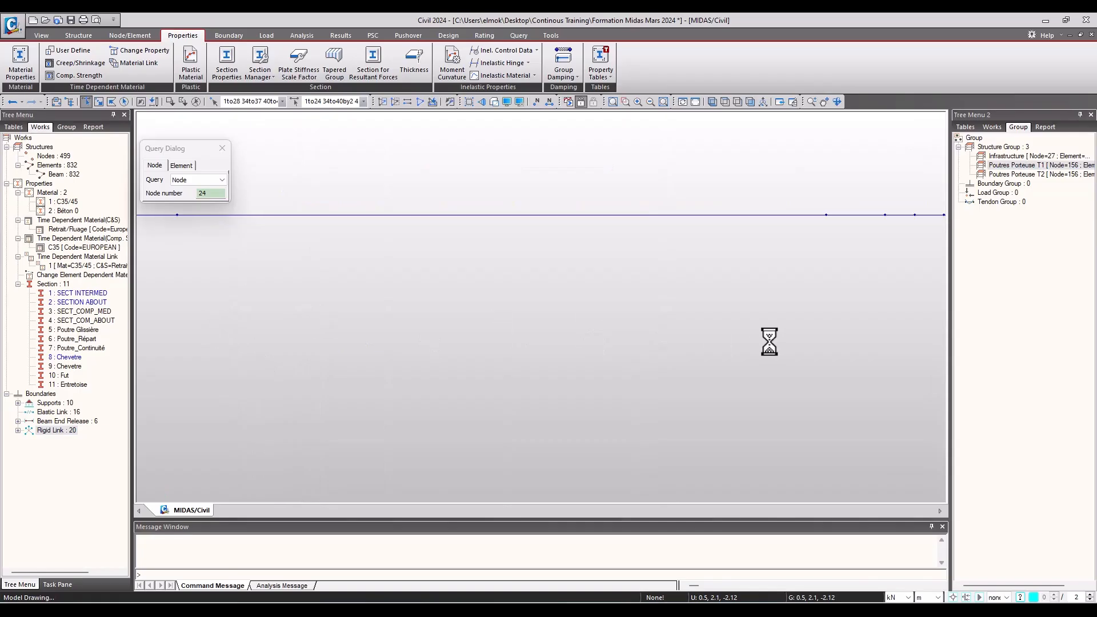
middle_drag(662, 341, 211, 341)
middle_drag(760, 345, 285, 347)
scroll(522, 345, down, 2)
scroll(752, 341, up, 3)
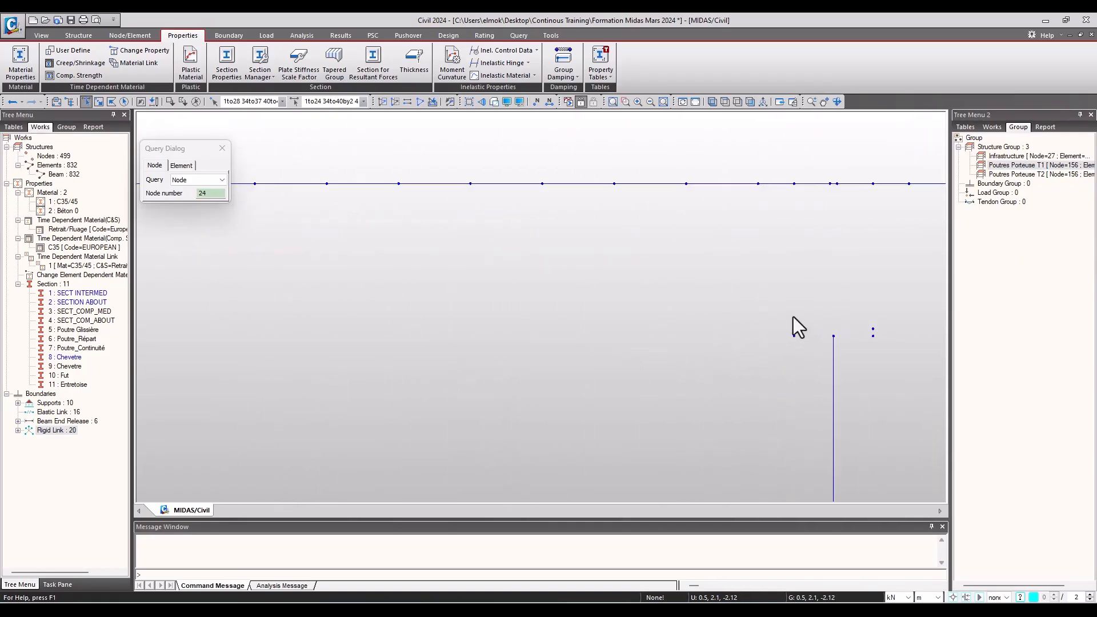
middle_drag(822, 300, 581, 350)
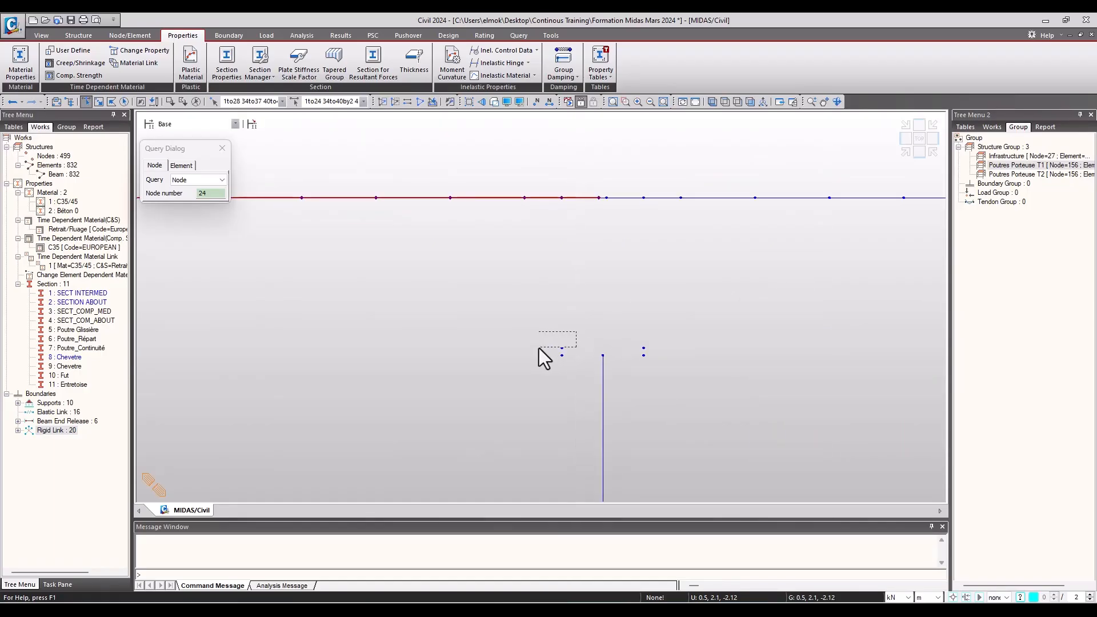
drag(534, 352, 535, 351)
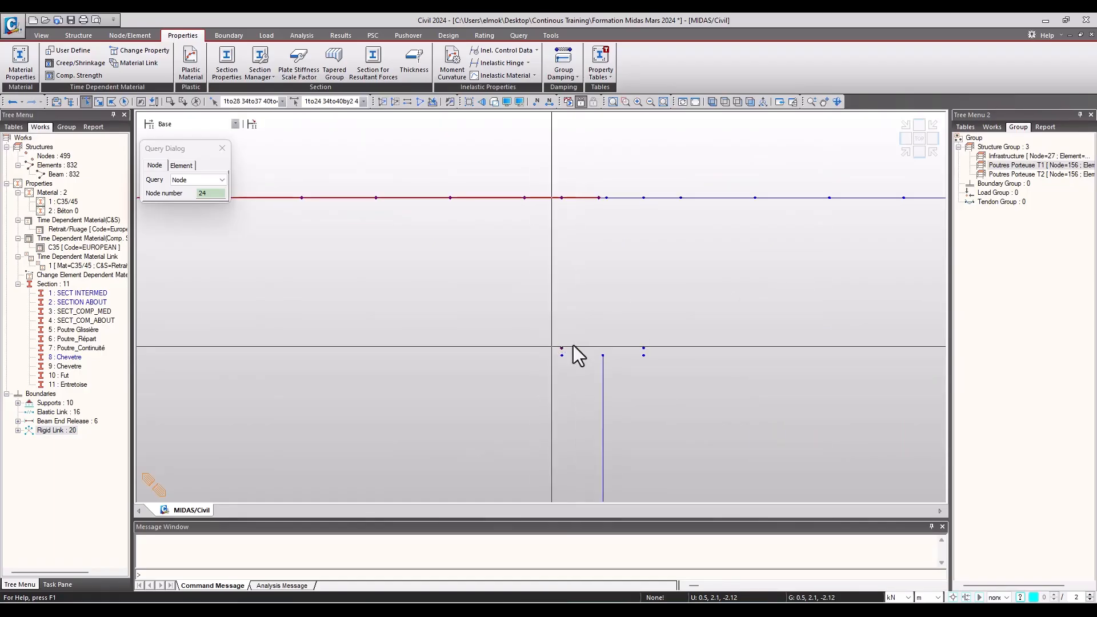
- Add the selected upper bearing nodes to the Poutres Porteuse T1 group and select the group's members to check them
right_click(1001, 166)
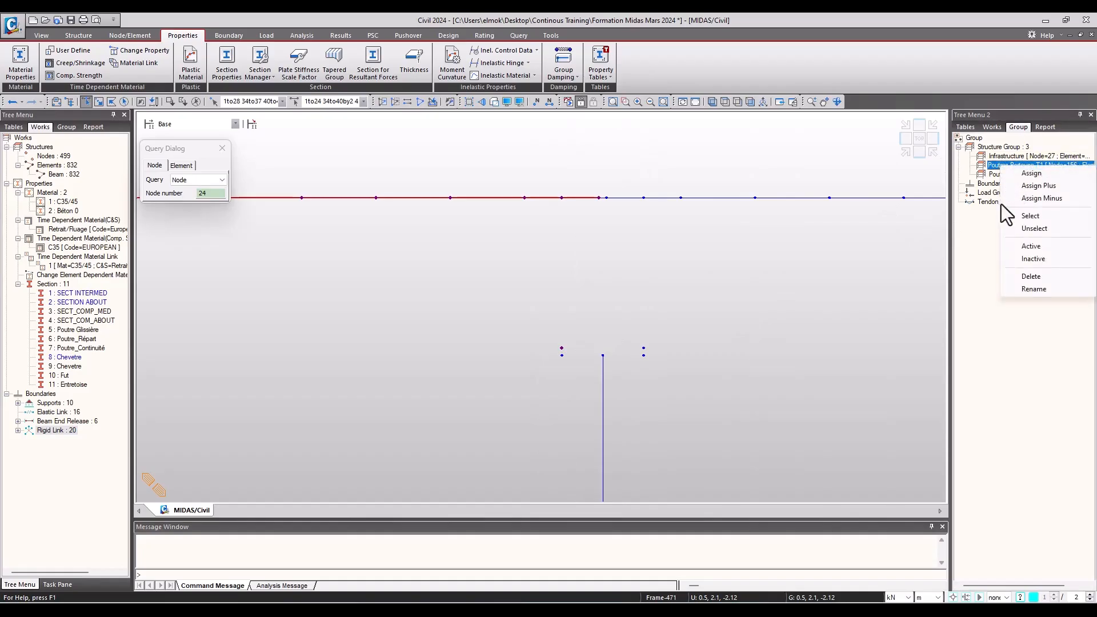
click(1043, 187)
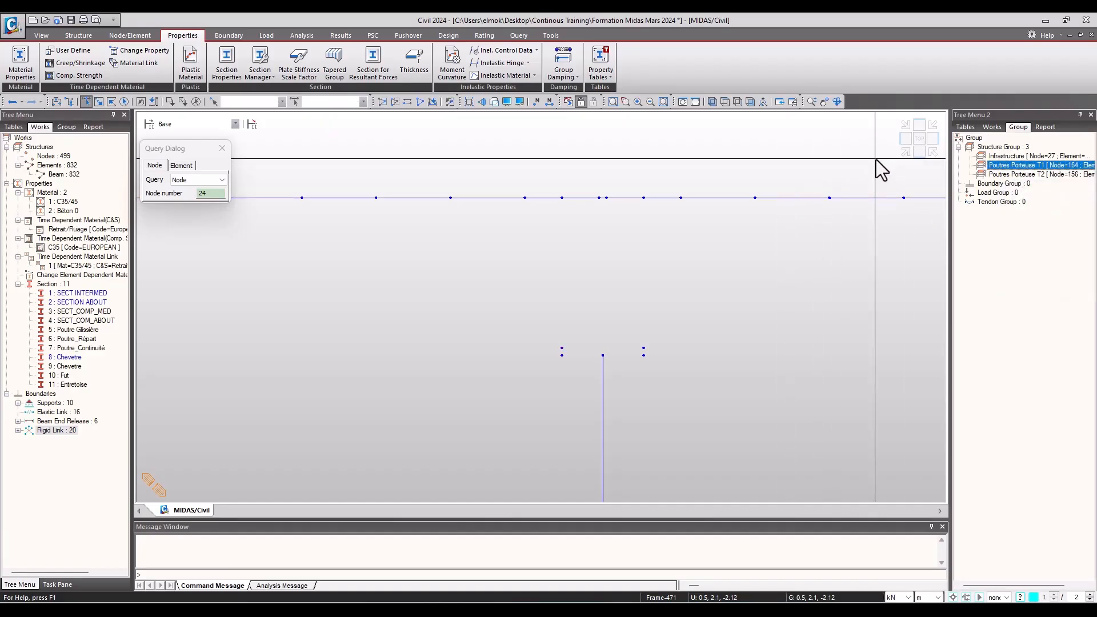
double_click(1011, 165)
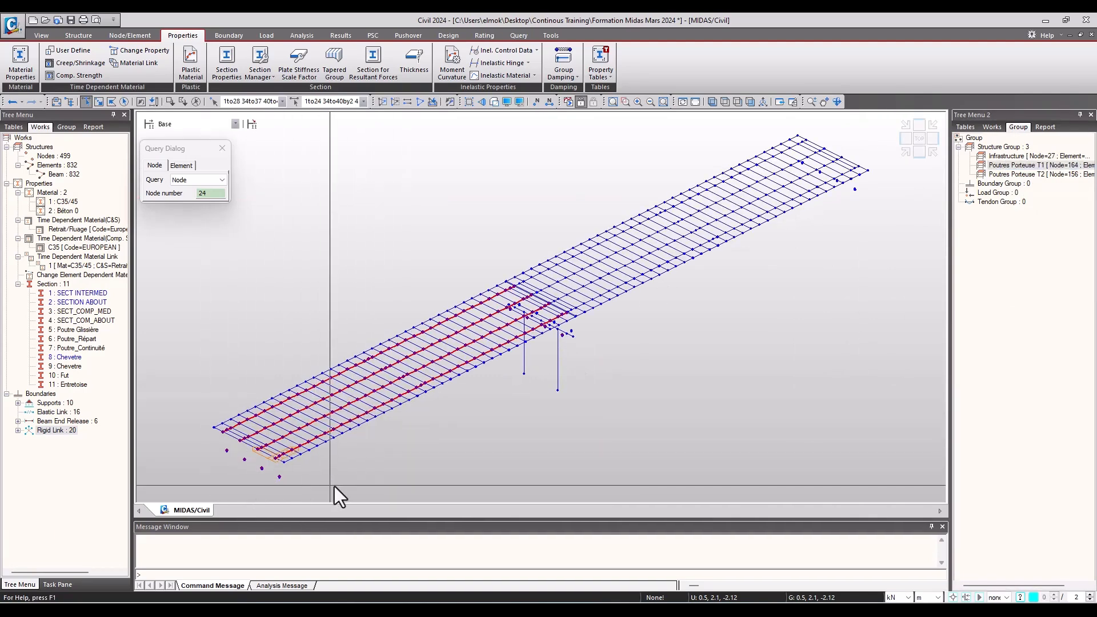
- In front view, add the second span's upper bearing nodes at the end support and pier head to the current selection
click(921, 154)
middle_drag(875, 248, 769, 350)
scroll(879, 300, up, 8)
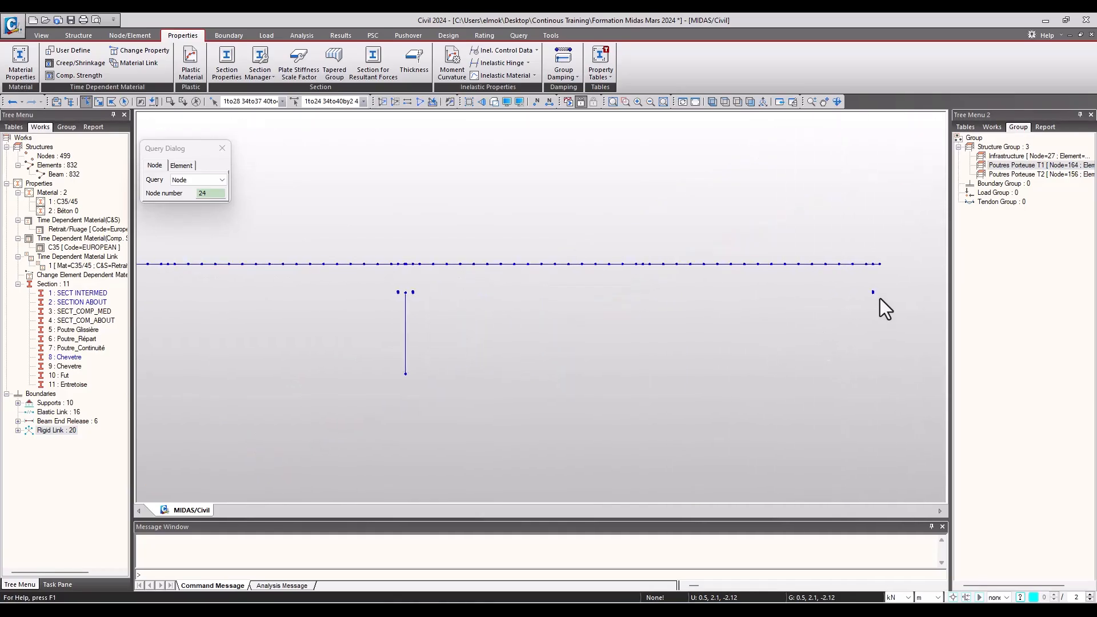
scroll(885, 299, up, 2)
drag(854, 301, 796, 326)
scroll(709, 309, down, 2)
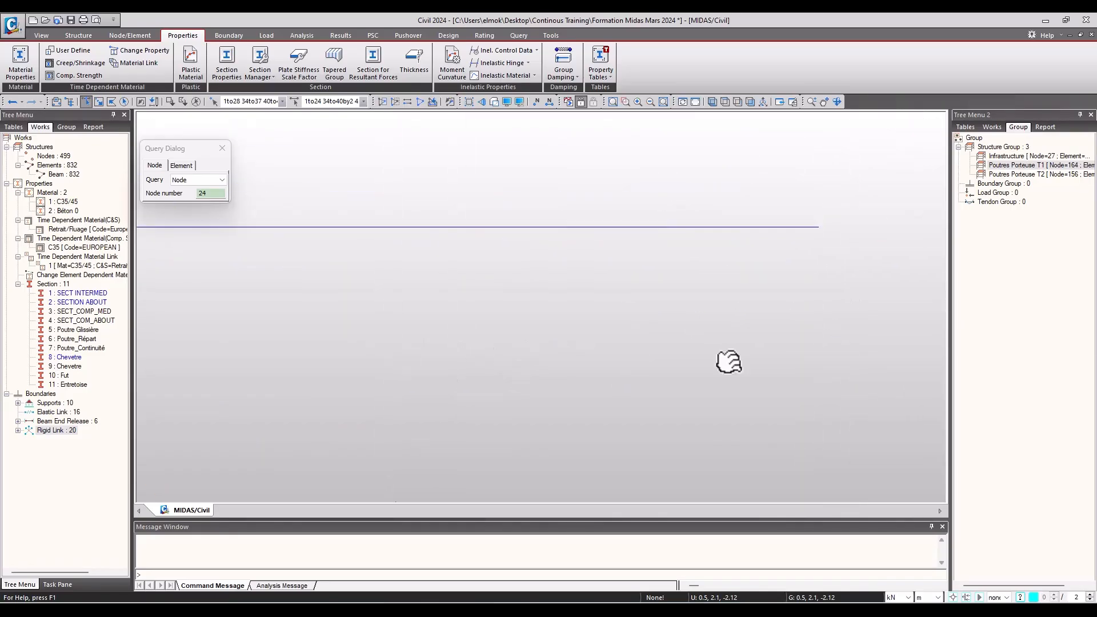
scroll(336, 307, up, 4)
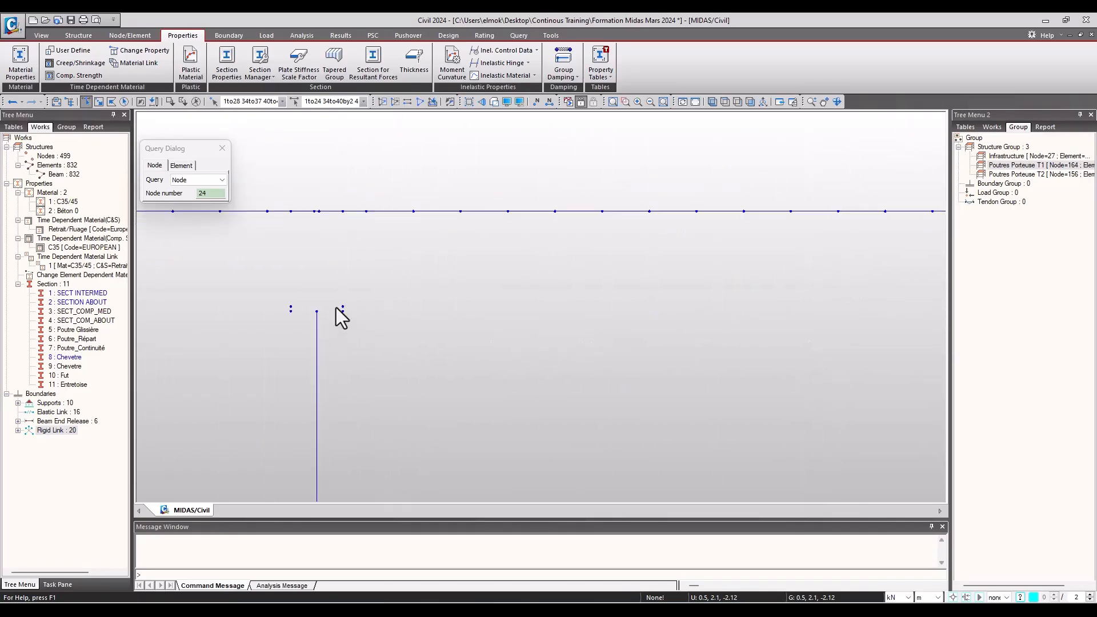
scroll(453, 400, down, 4)
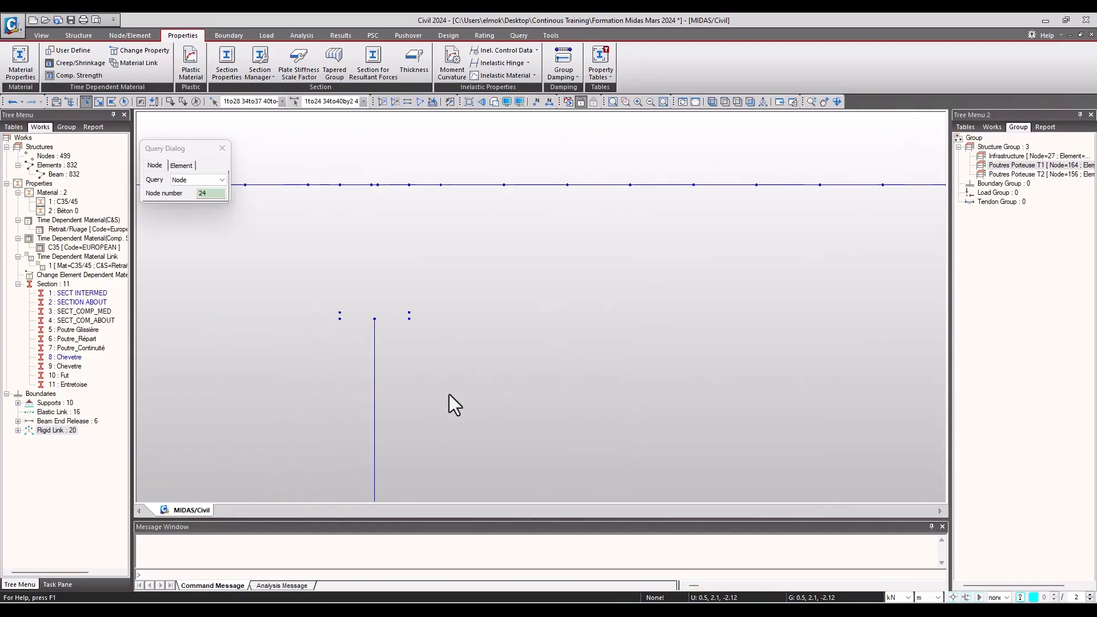
- Try to add the current selection to the Poutres Porteuse T2 group, check its members and undo the assignment
right_click(1031, 175)
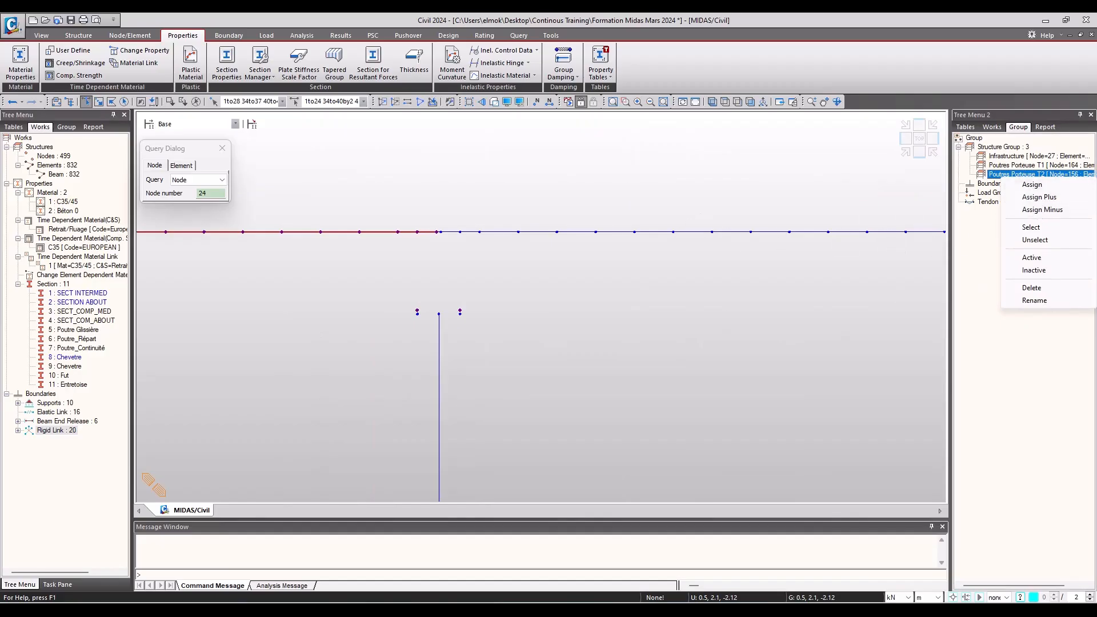
click(1036, 197)
double_click(1043, 177)
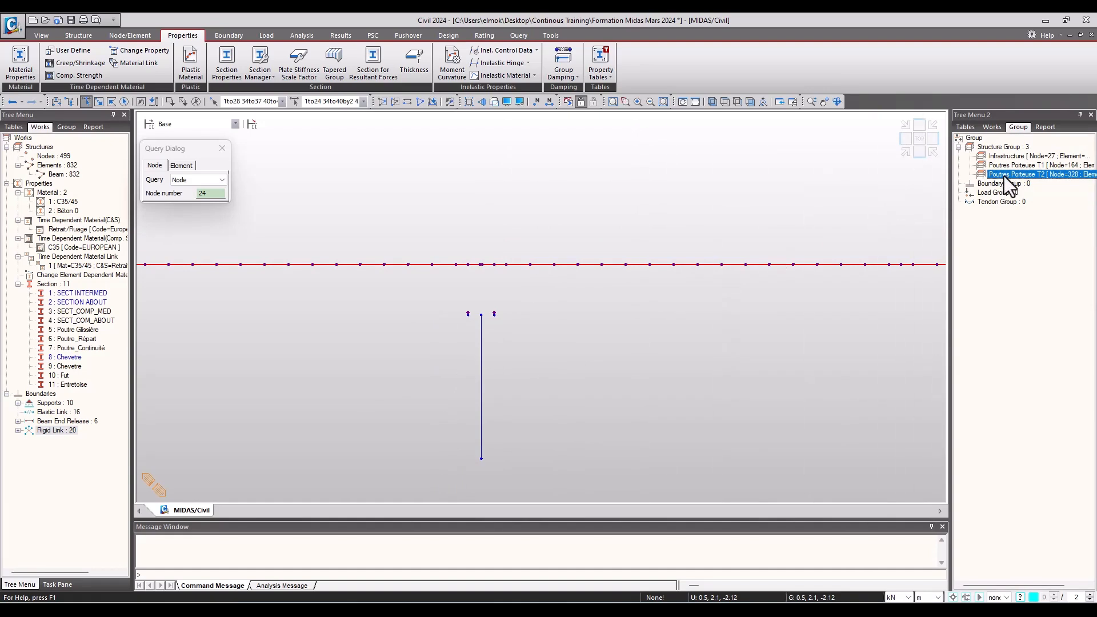
click(12, 100)
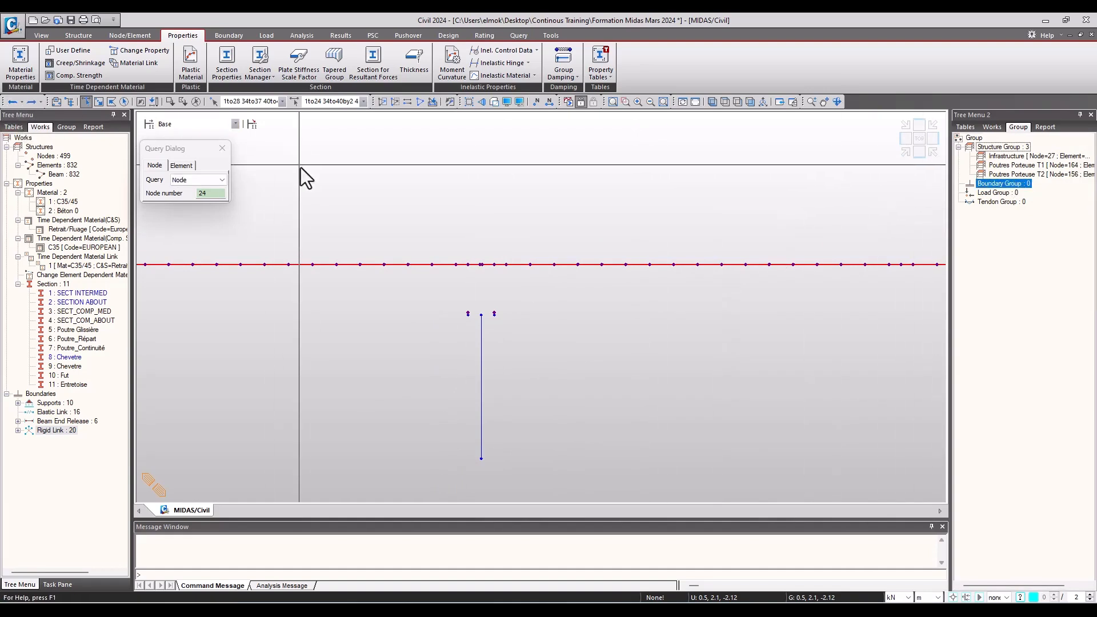
- Select the Poutres Porteuse T2 members and add the second span's upper bearing nodes at the pier head and end support
click(1008, 173)
click(1008, 167)
click(1008, 175)
middle_drag(532, 342, 400, 365)
scroll(376, 358, up, 6)
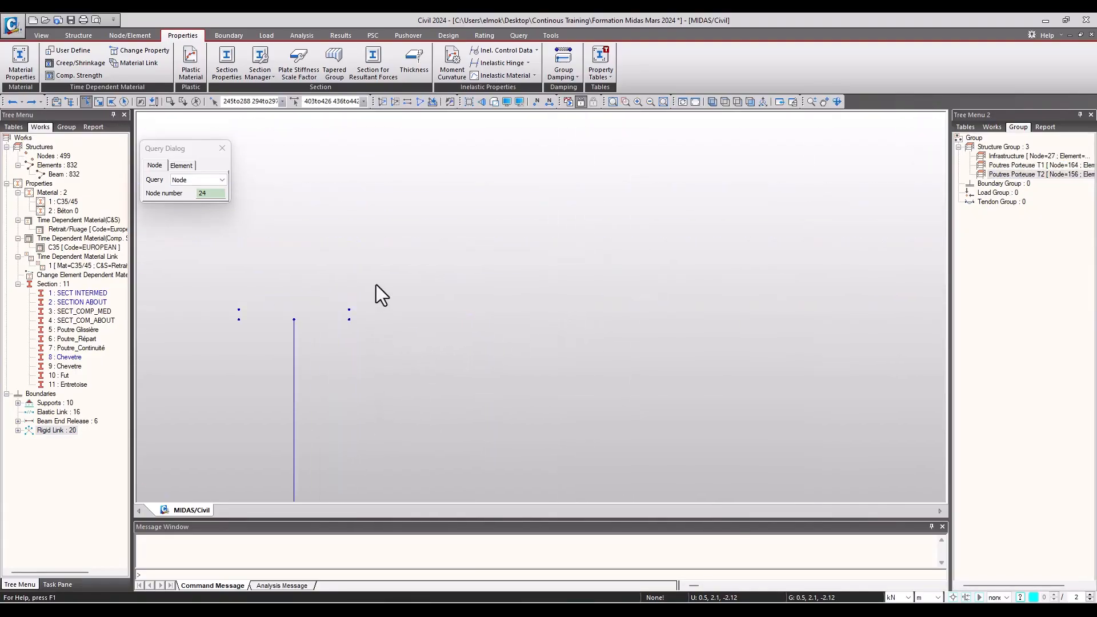
scroll(554, 310, down, 5)
middle_drag(448, 337, 345, 350)
mouse_move(657, 348)
middle_down()
mouse_move(438, 360)
mouse_move(315, 344)
middle_up()
scroll(575, 348, up, 1)
scroll(574, 349, up, 8)
- Add the selected second-span bearing nodes to the Poutres Porteuse T2 group and return to the isometric view
click(1032, 174)
right_click(1032, 175)
click(1047, 197)
click(906, 152)
scroll(778, 306, down, 4)
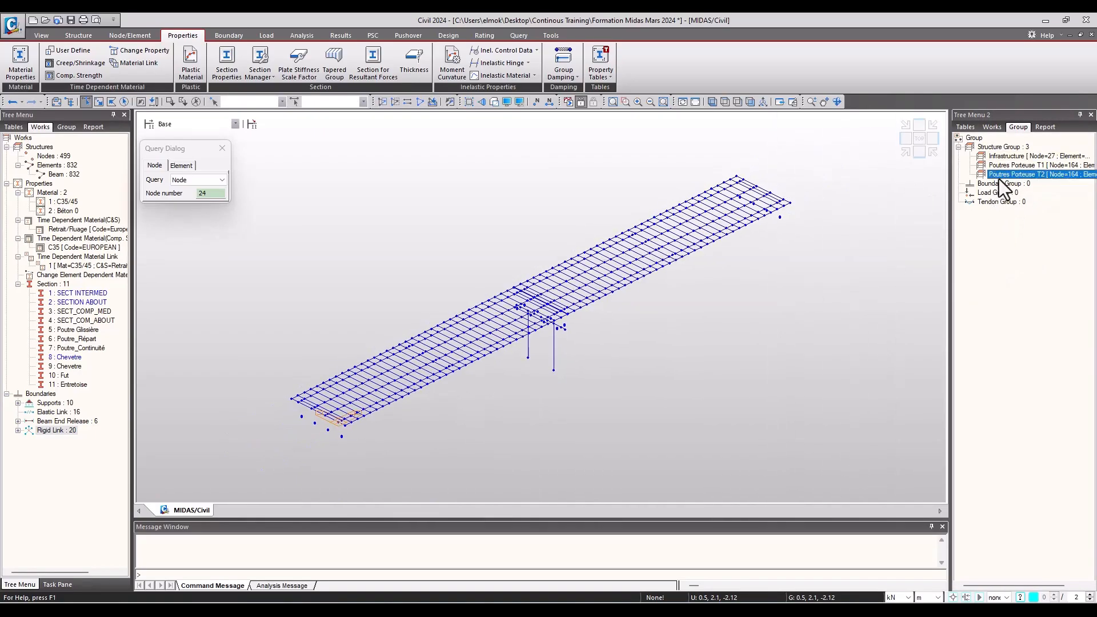
- Check the members of the Poutres Porteuse T1 and Poutres Porteuse T2 groups one after another on the full model
double_click(1009, 166)
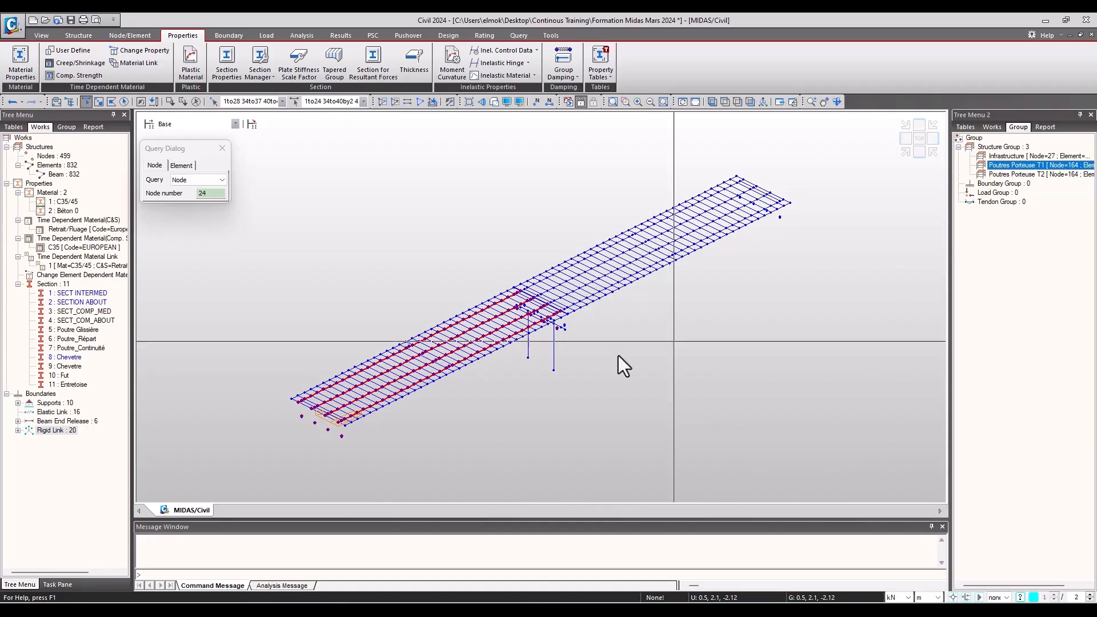
double_click(1016, 174)
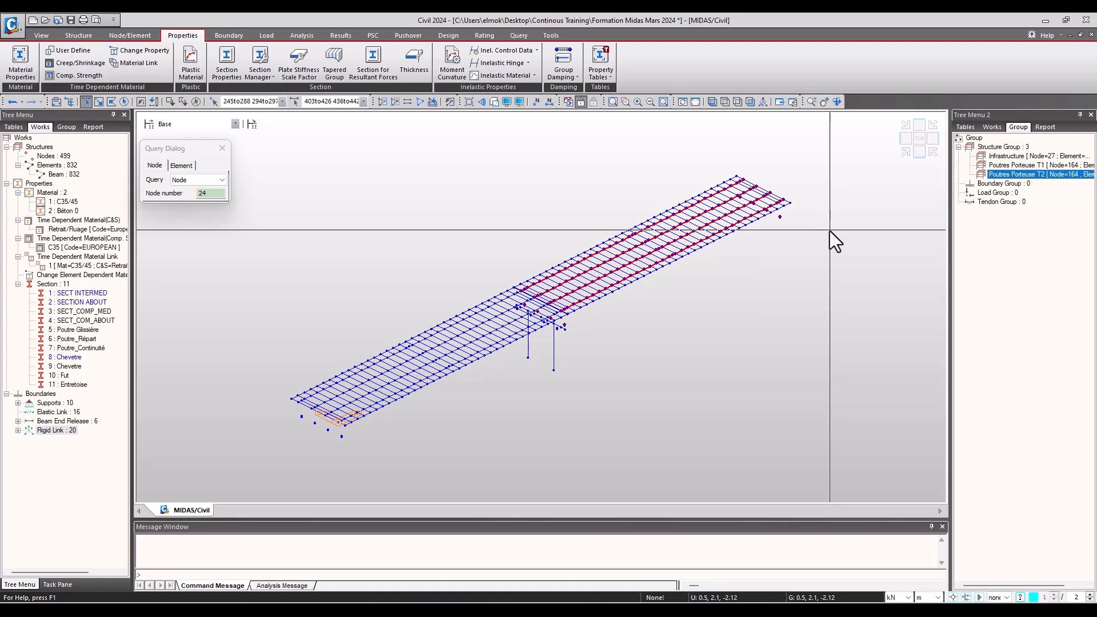
click(919, 149)
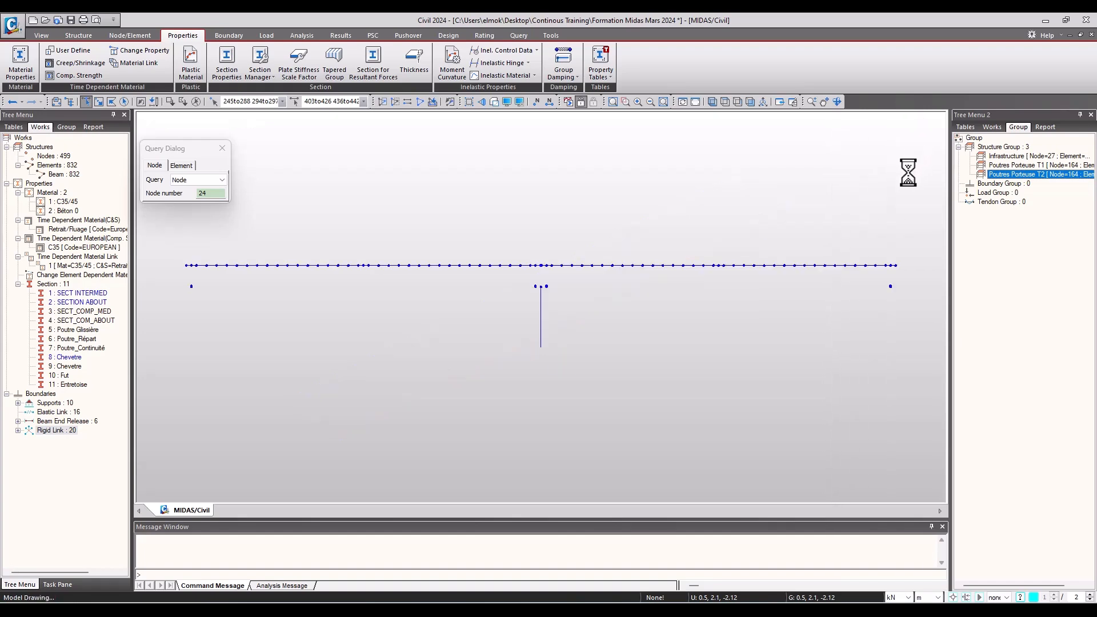
click(906, 153)
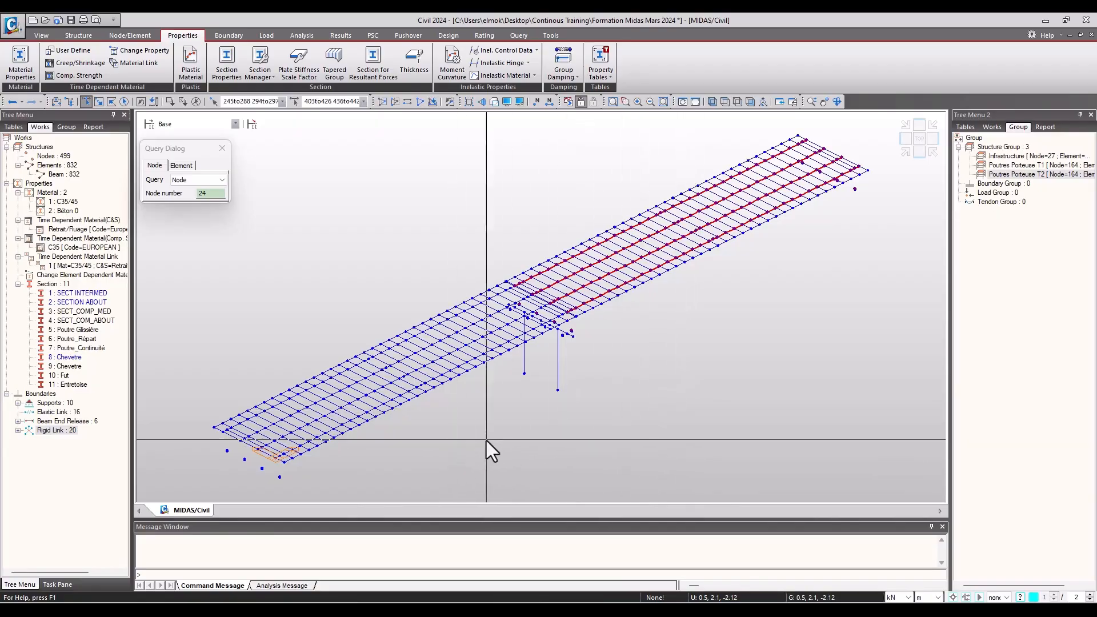
middle_drag(742, 349, 763, 326)
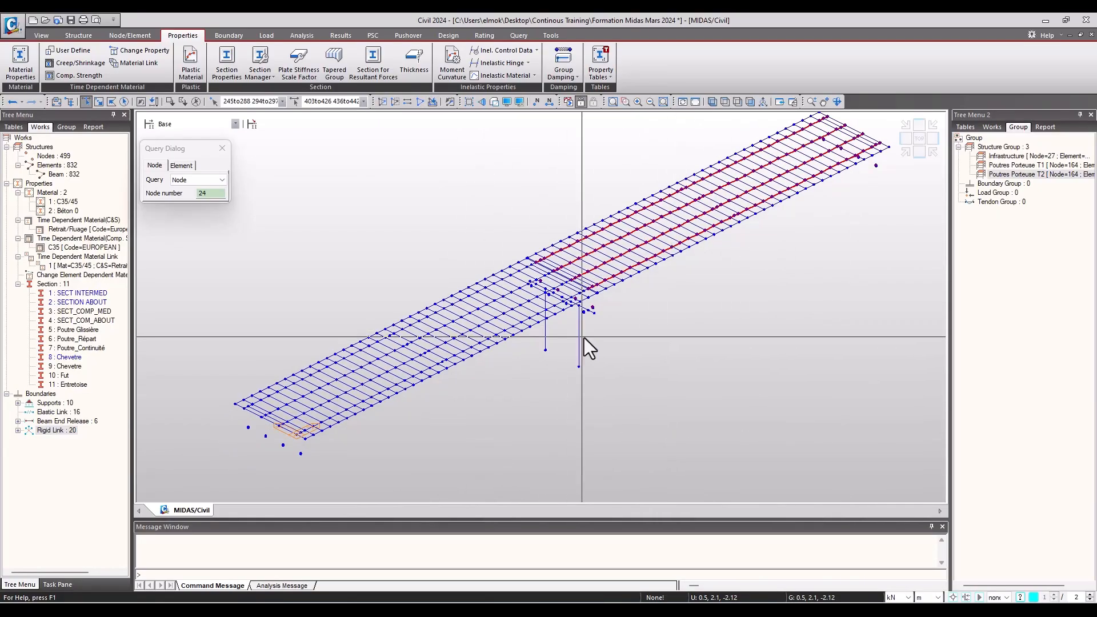
- Isolate the elements with section 5 Poutre Glissière and select both edge beams together with their nodes
click(992, 127)
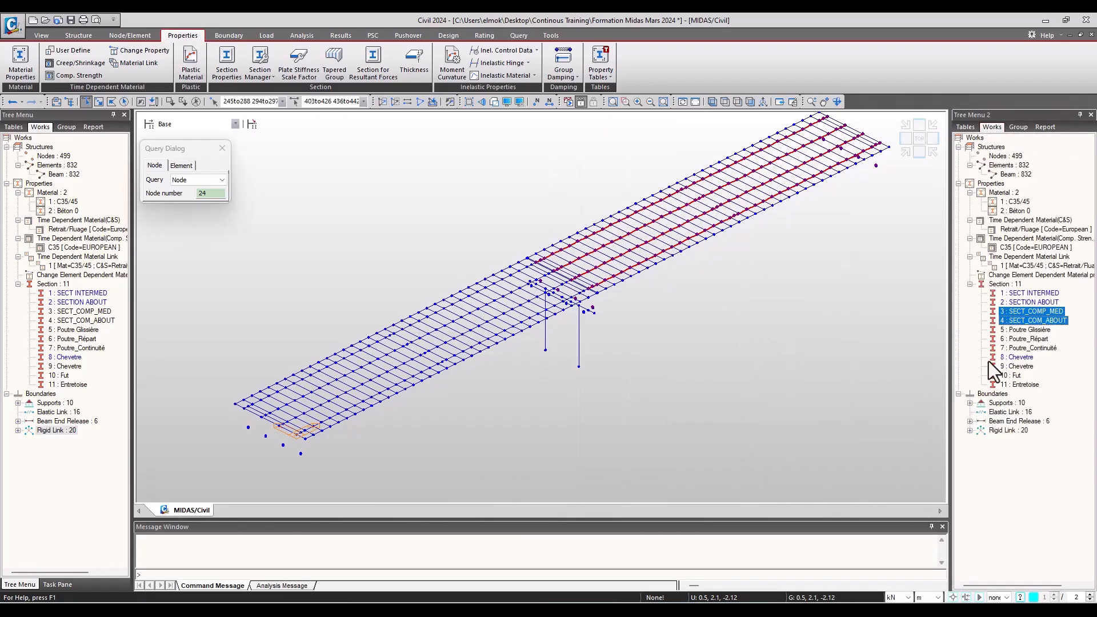
click(1034, 330)
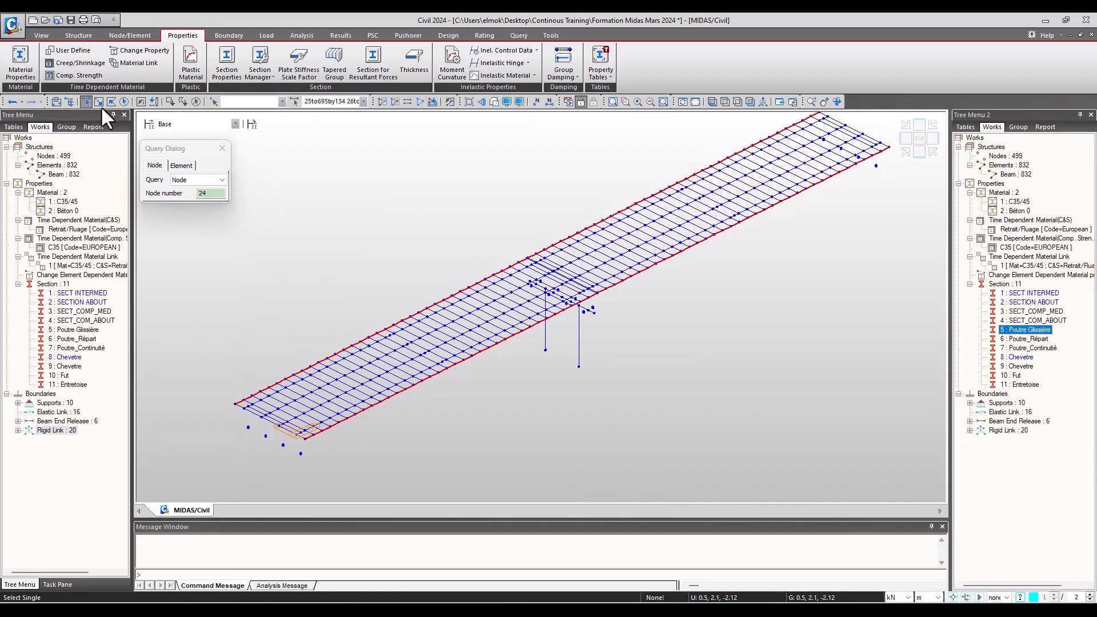
click(381, 104)
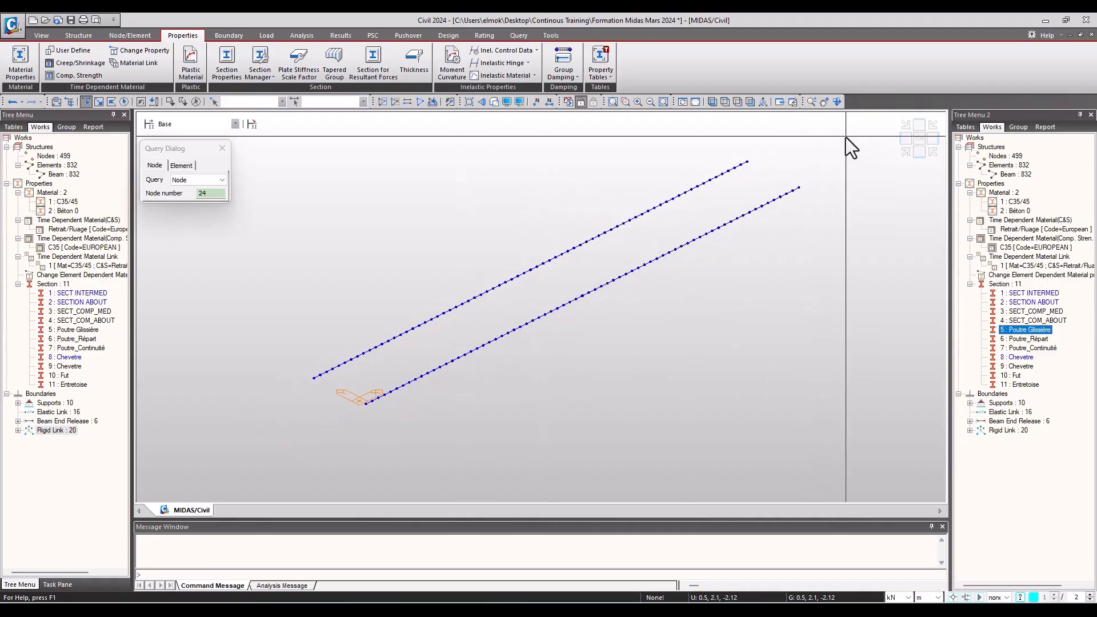
drag(846, 137, 257, 454)
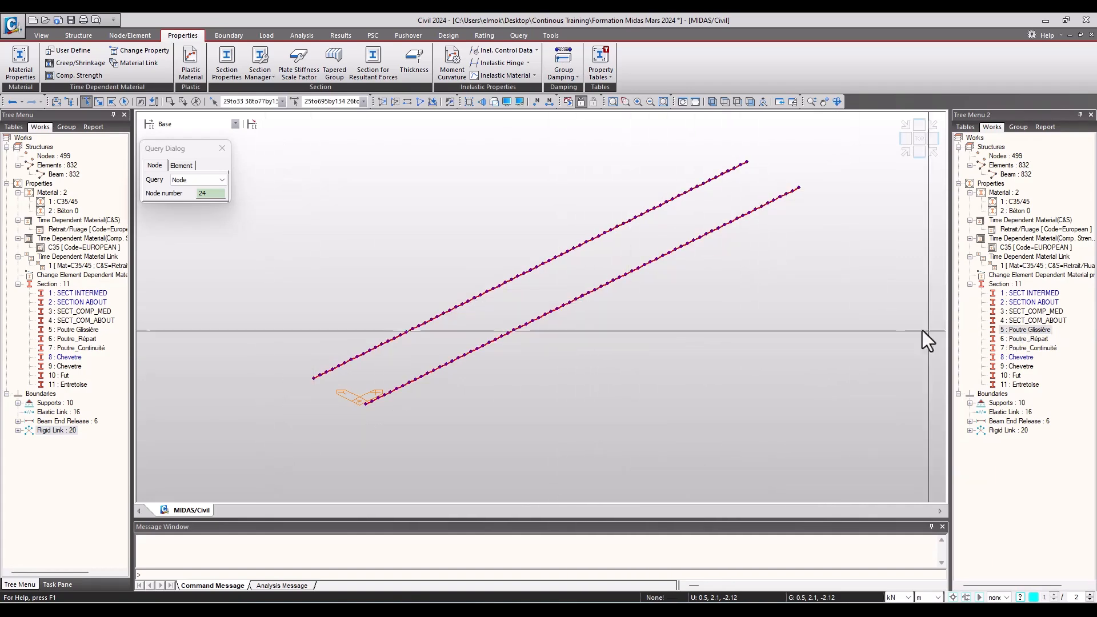
- Create a new structure group named Poutre glissière
click(1018, 127)
right_click(1012, 146)
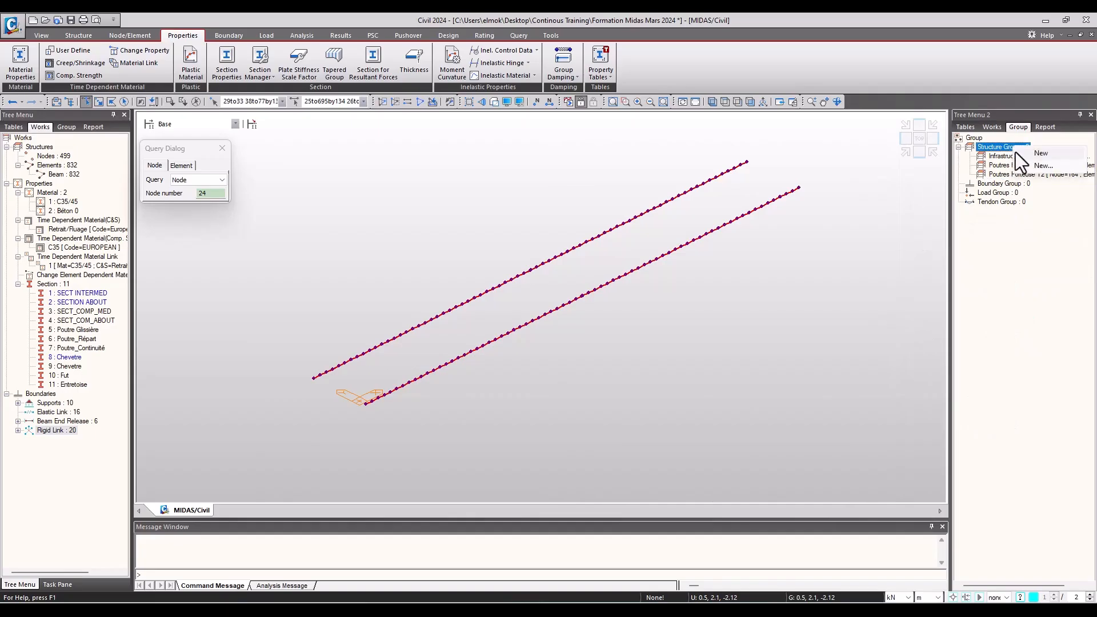
click(1023, 153)
text(P)
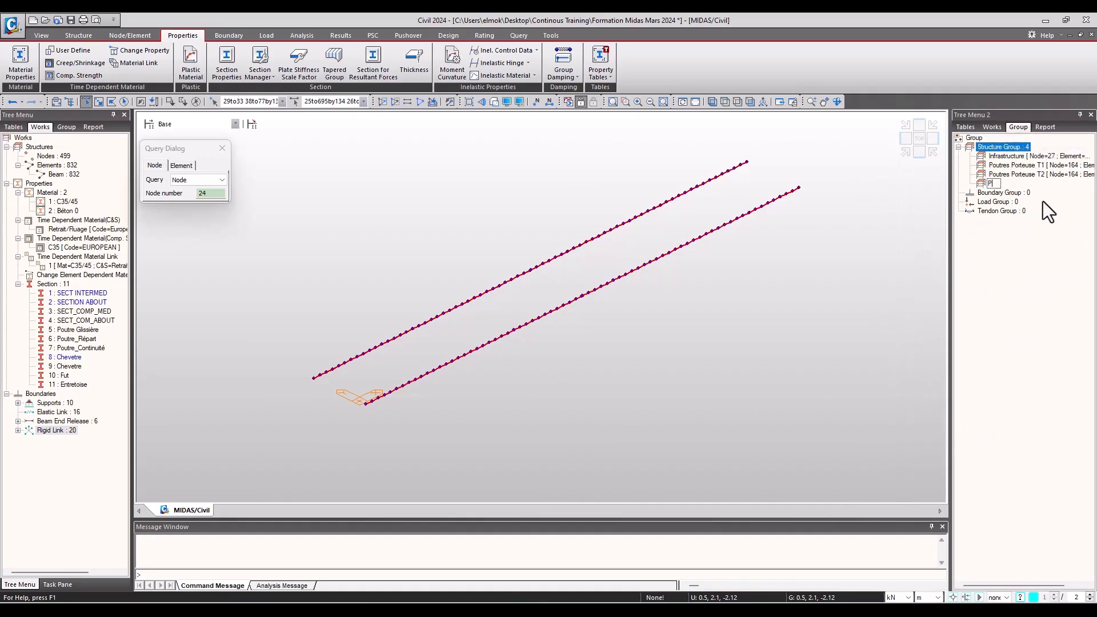
text(outre glissière)
key(Return)
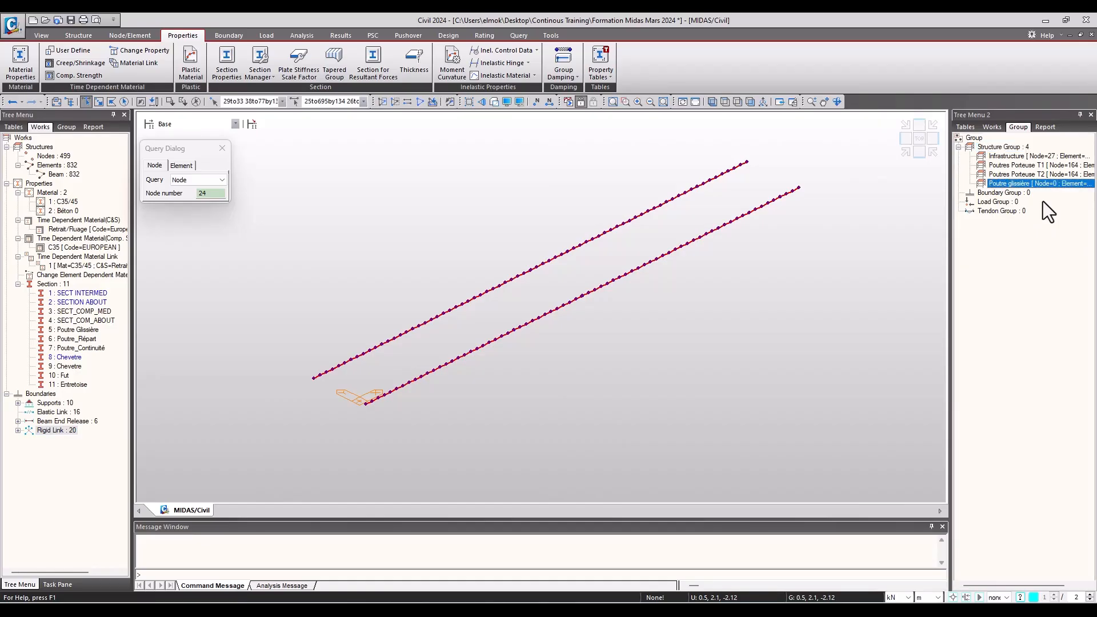
- Assign the selected edge beams to the Poutre glissière group and display the whole model with solid sections
right_click(1030, 185)
click(1044, 197)
scroll(529, 315, down, 2)
scroll(526, 302, up, 3)
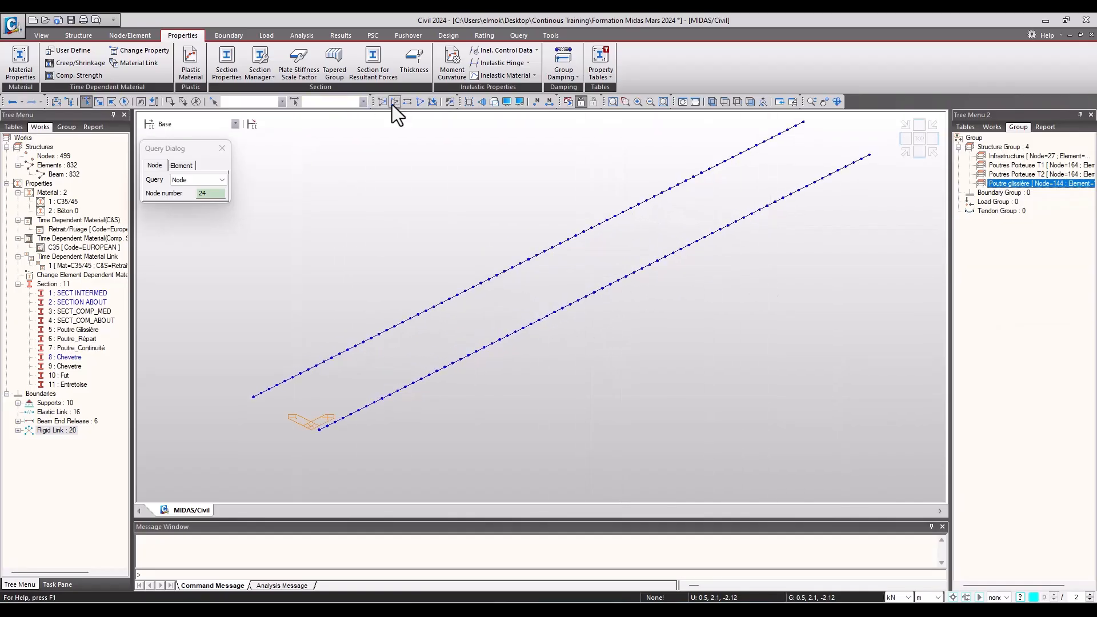
click(417, 103)
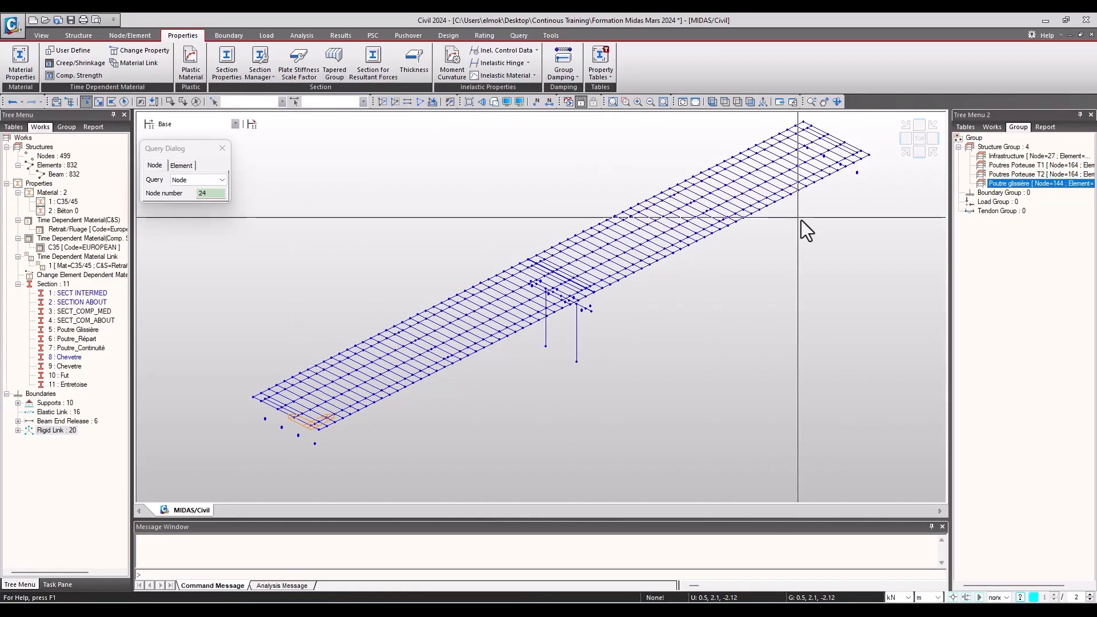
click(494, 102)
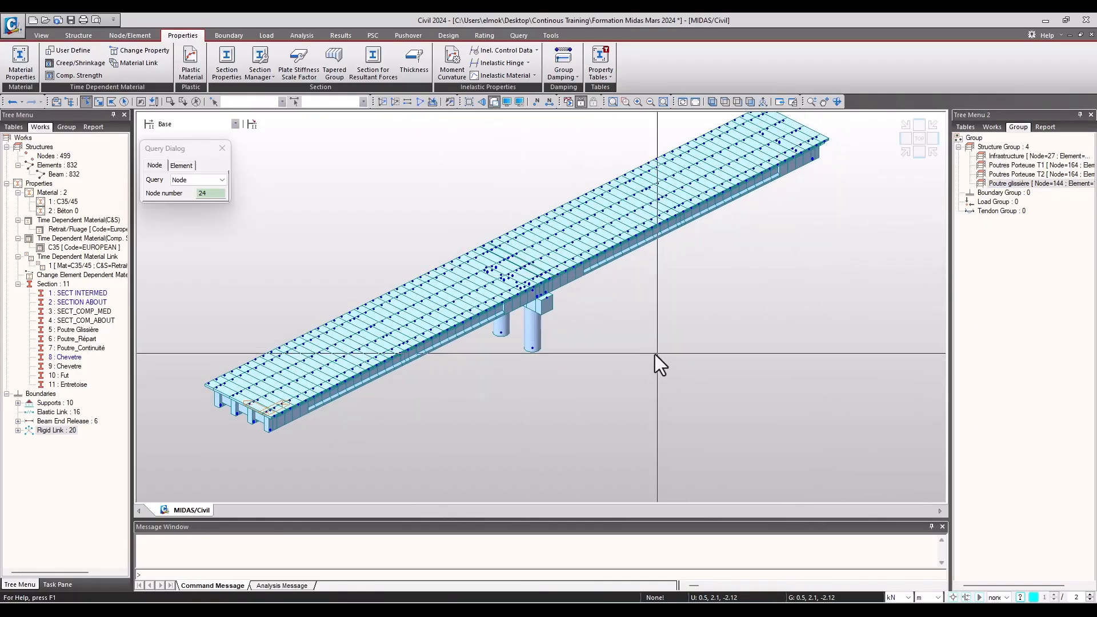
- Isolate the elements with section 6 Poutre_Répart and select all of them together with their nodes
click(992, 127)
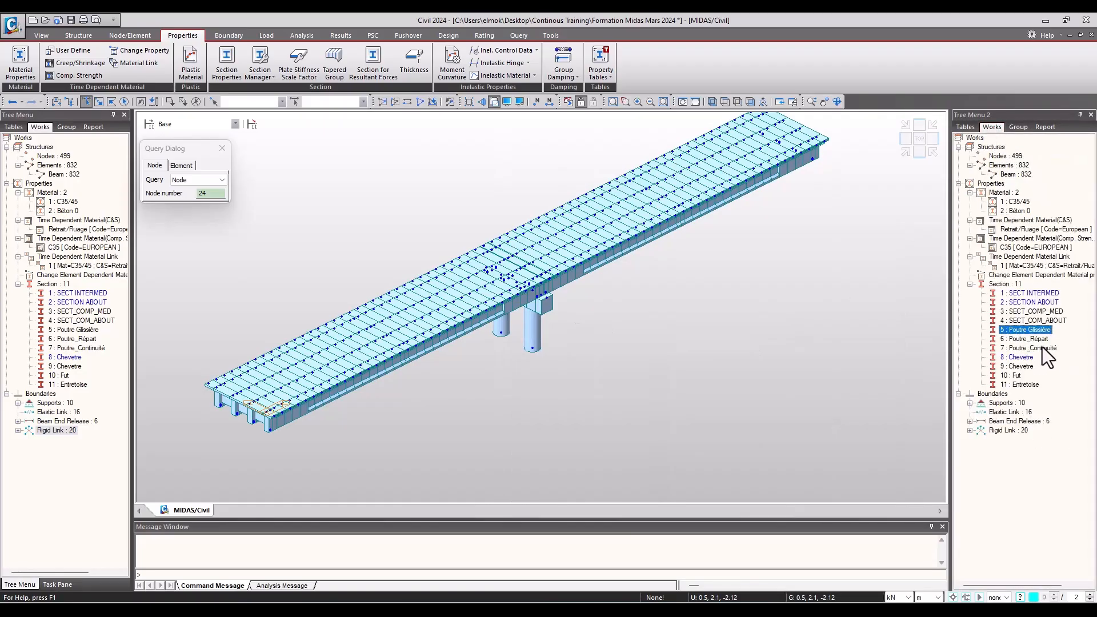
click(1025, 338)
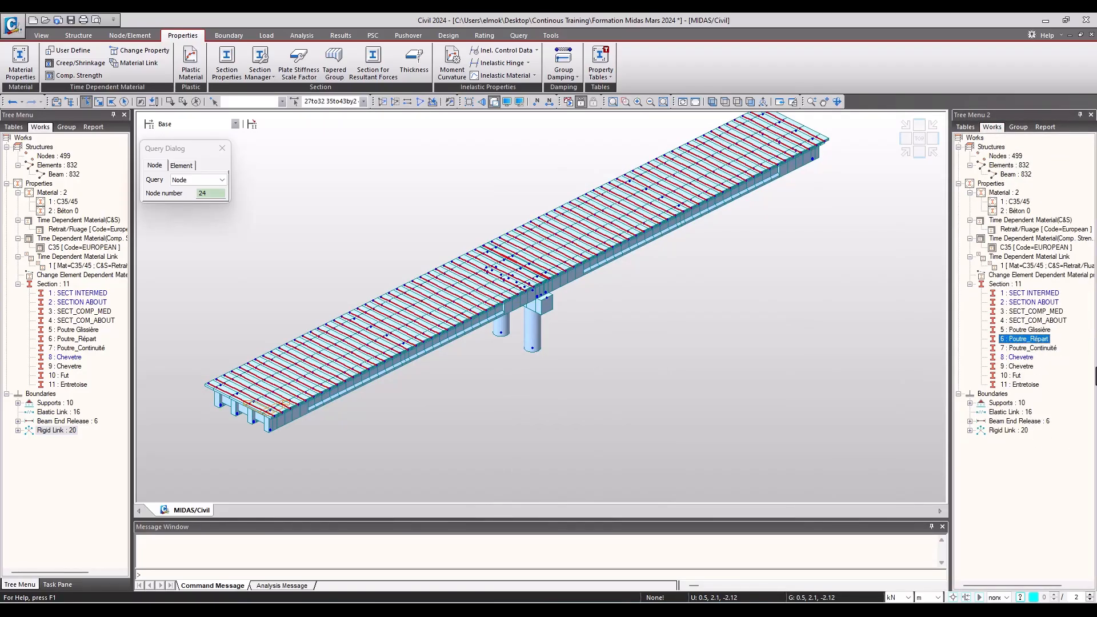
middle_drag(666, 352, 678, 358)
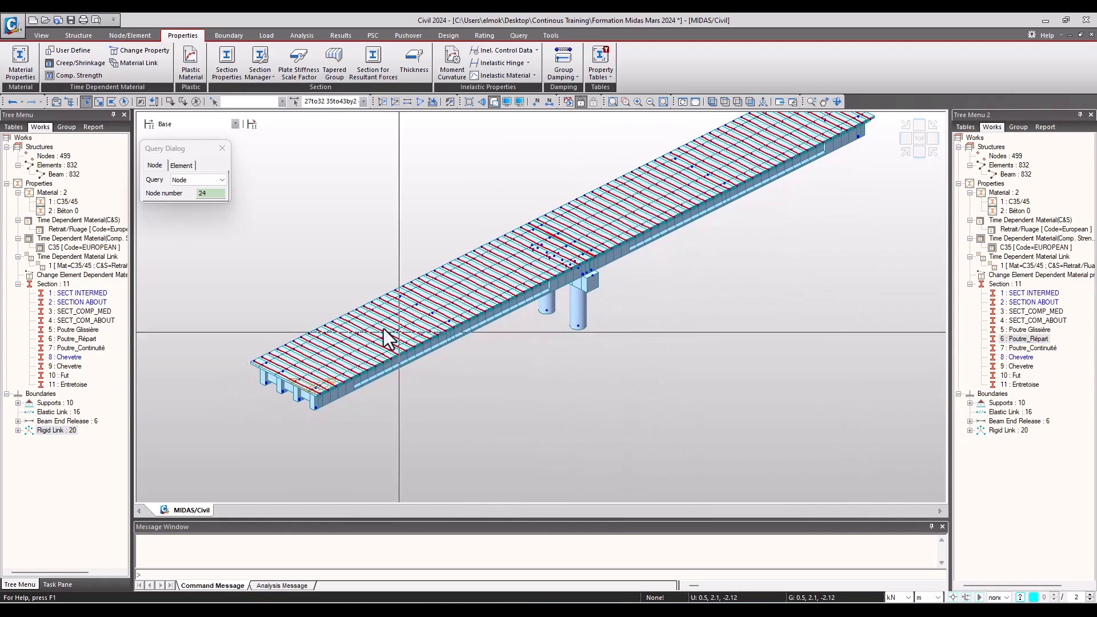
click(382, 101)
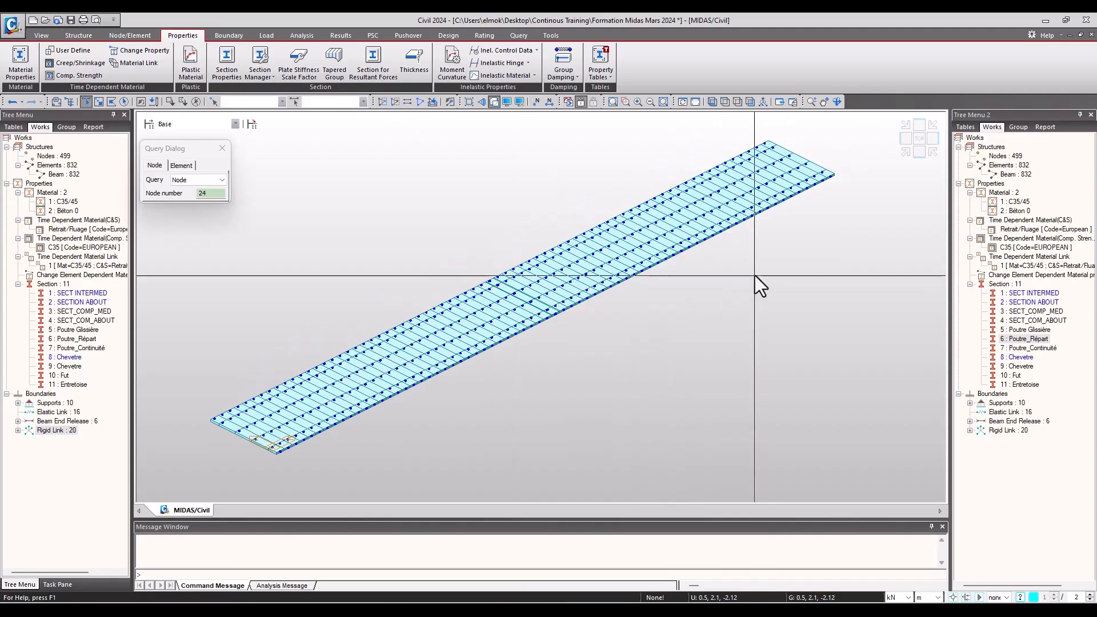
middle_drag(652, 356, 700, 340)
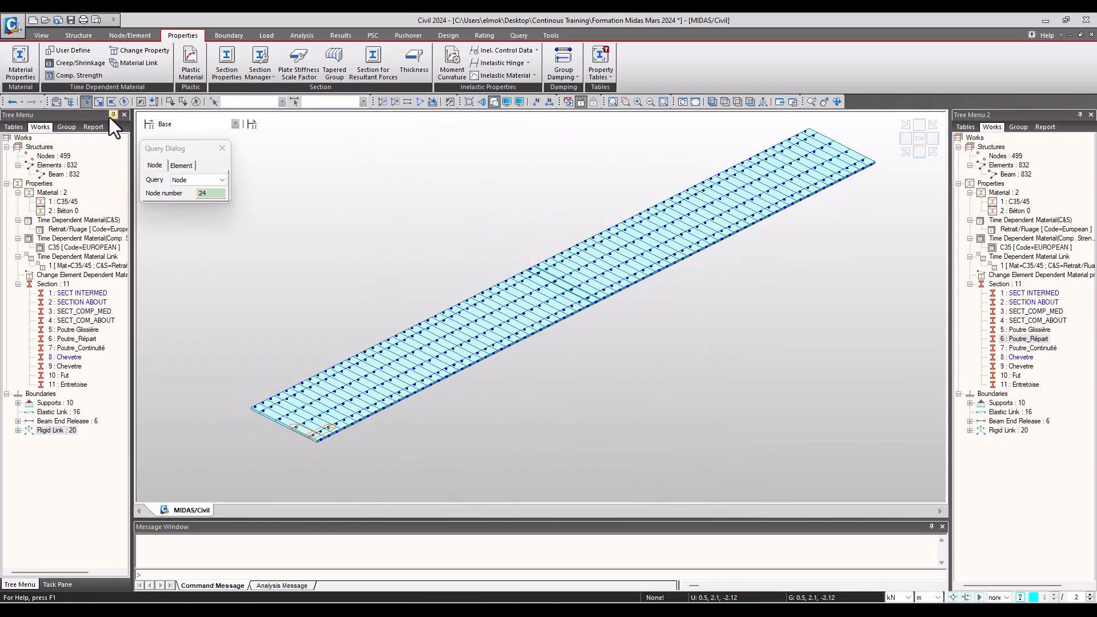
click(124, 104)
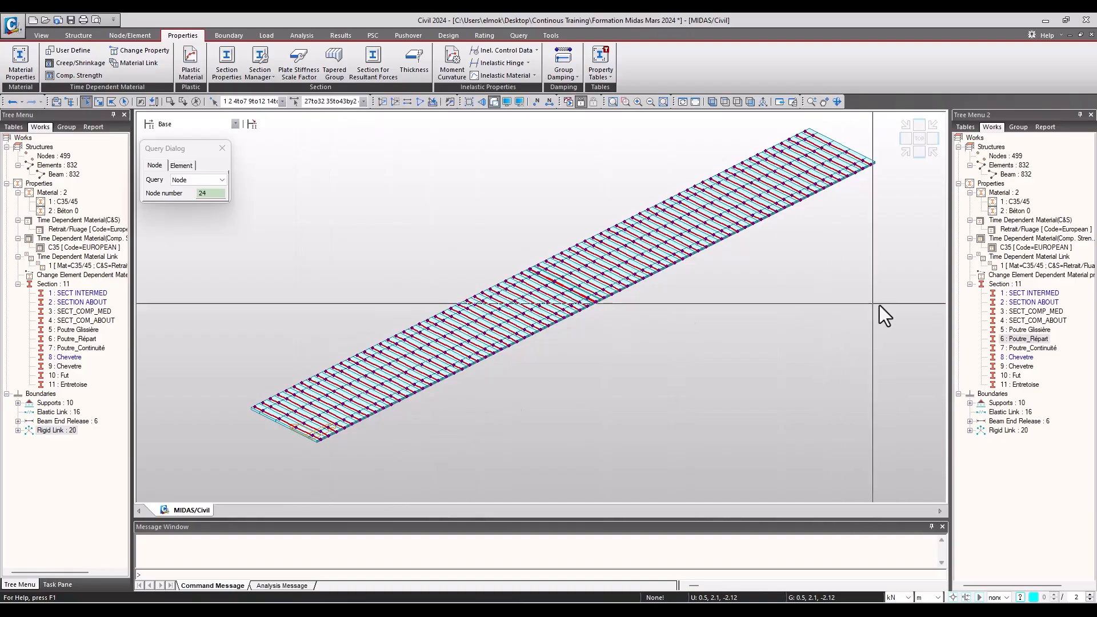
- Create a structure group named Poutres de répartition and assign the selected distribution beams and nodes to it
click(1017, 128)
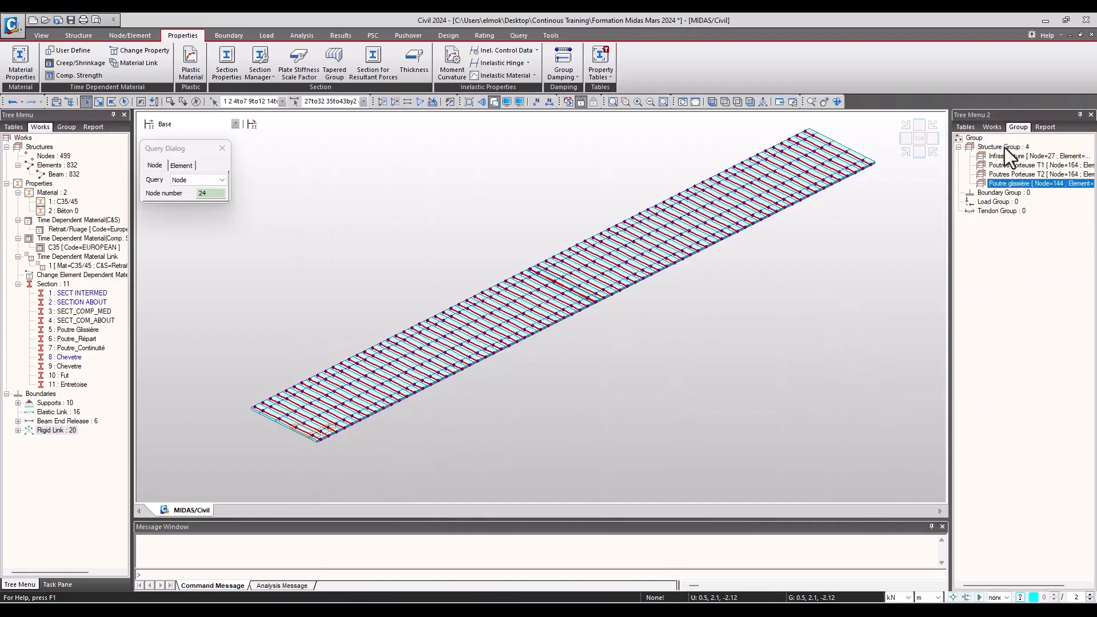
right_click(1004, 148)
click(1018, 153)
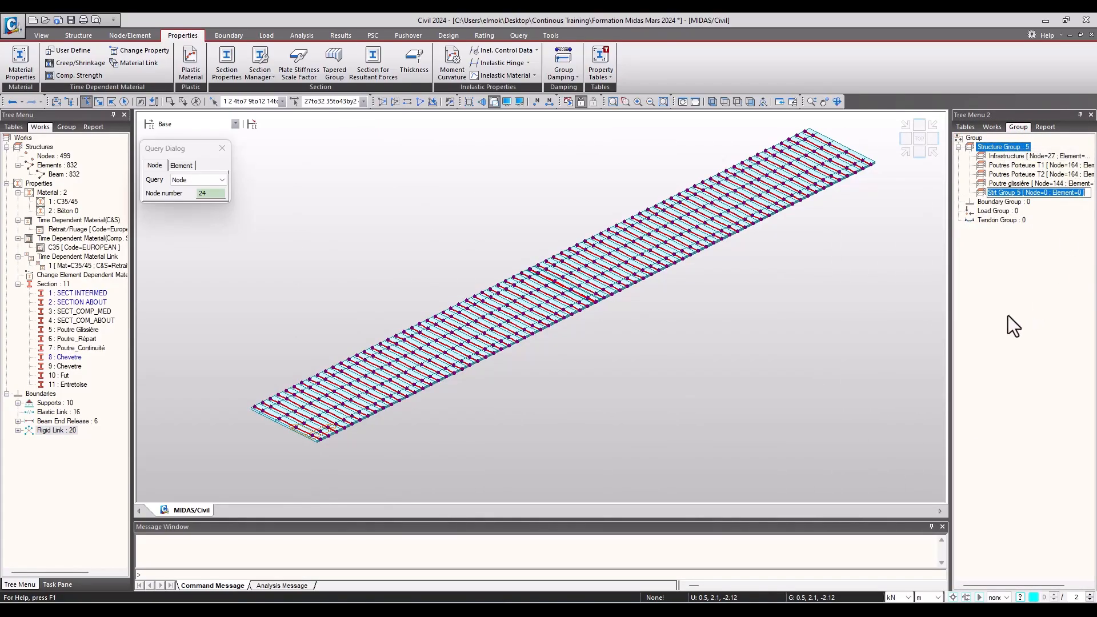
text(Poutres de répartition)
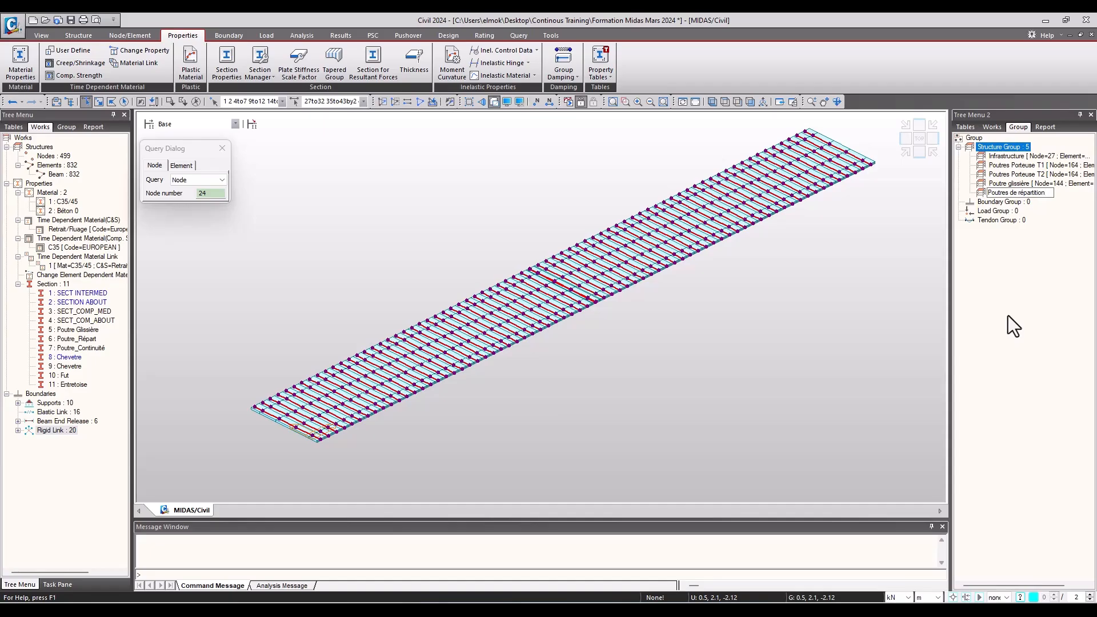
key(Return)
right_click(1020, 191)
click(1031, 211)
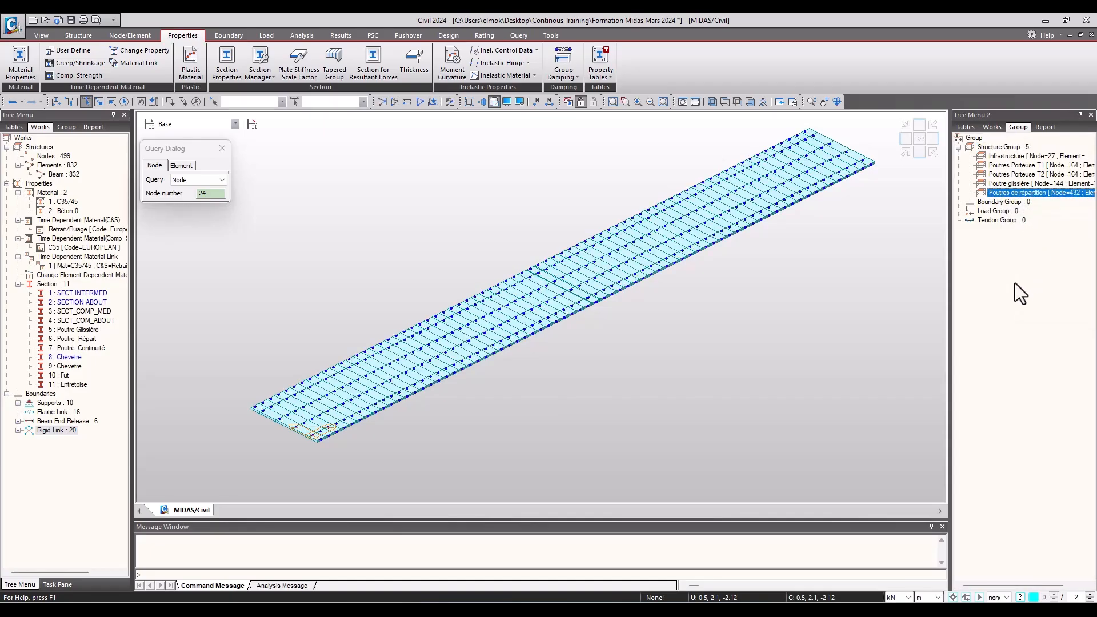
- Select the members of the Poutres de répartition group and display the whole model again
double_click(1060, 197)
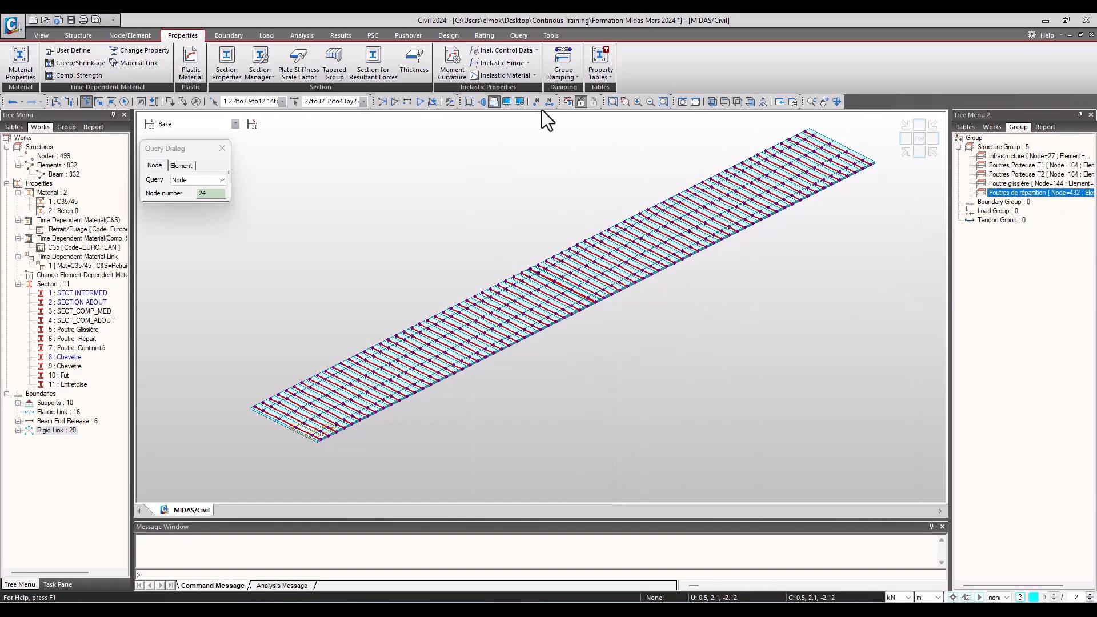
click(837, 102)
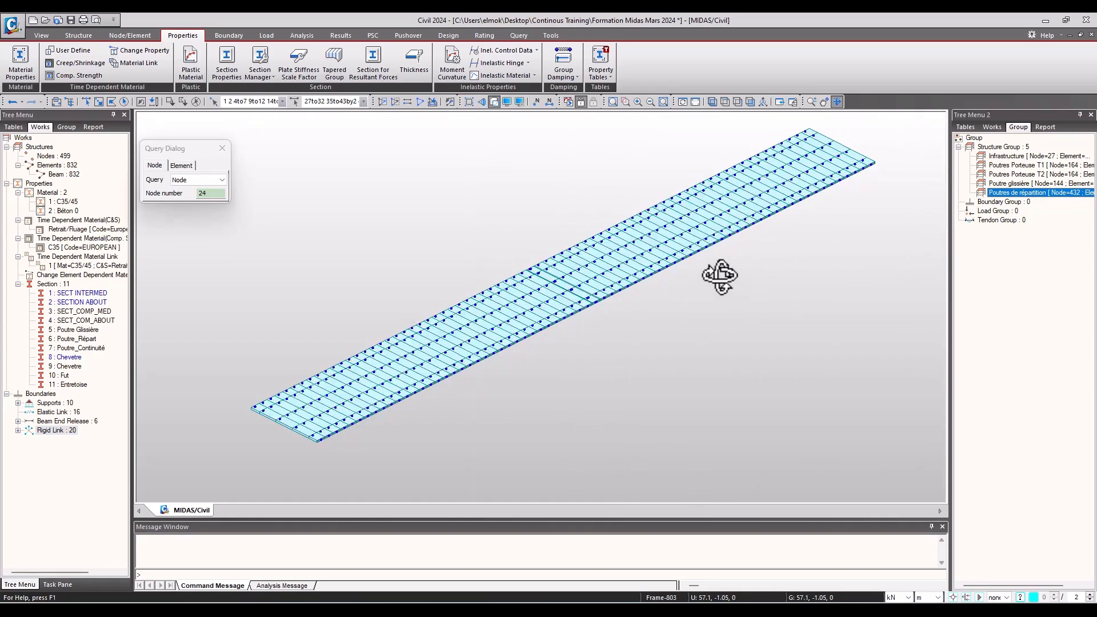
drag(733, 243, 752, 213)
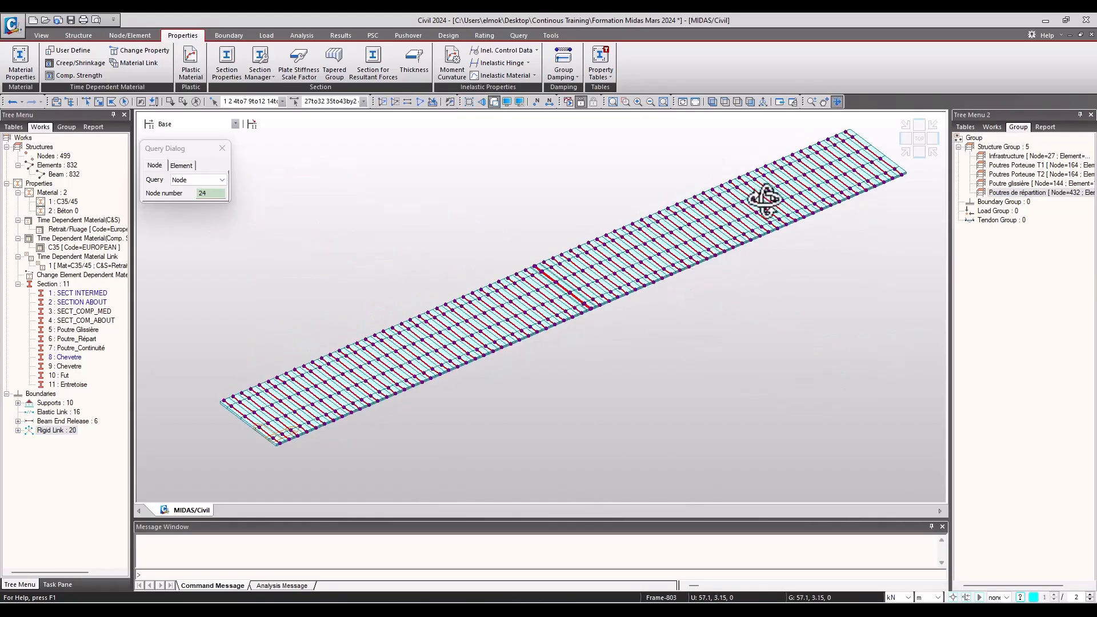
click(837, 103)
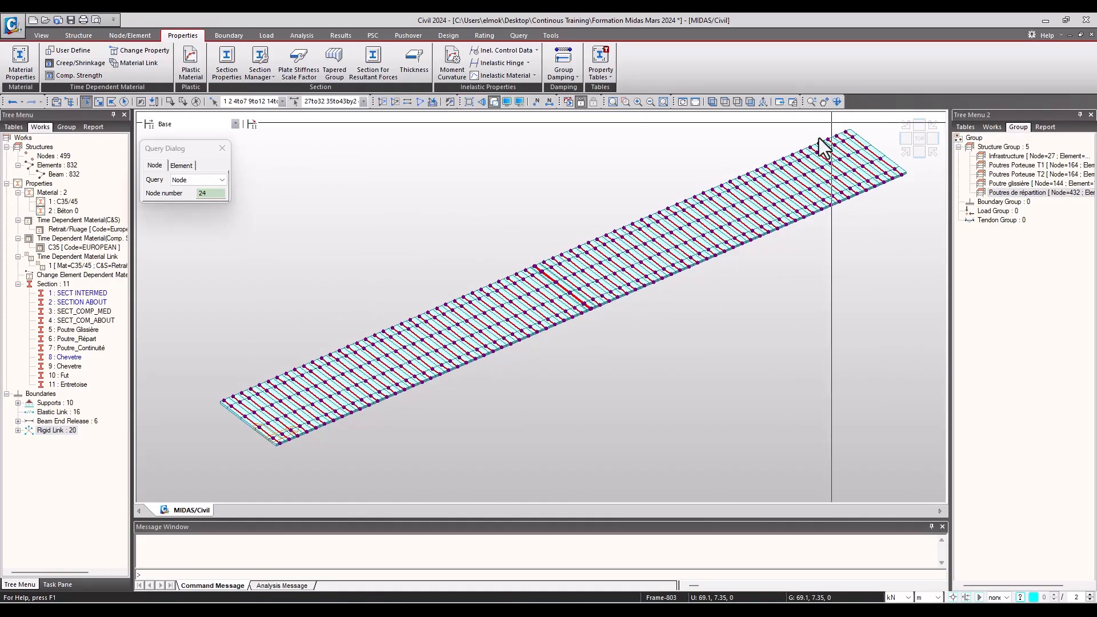
click(419, 103)
- Create a new structure group named Entretoise
click(992, 126)
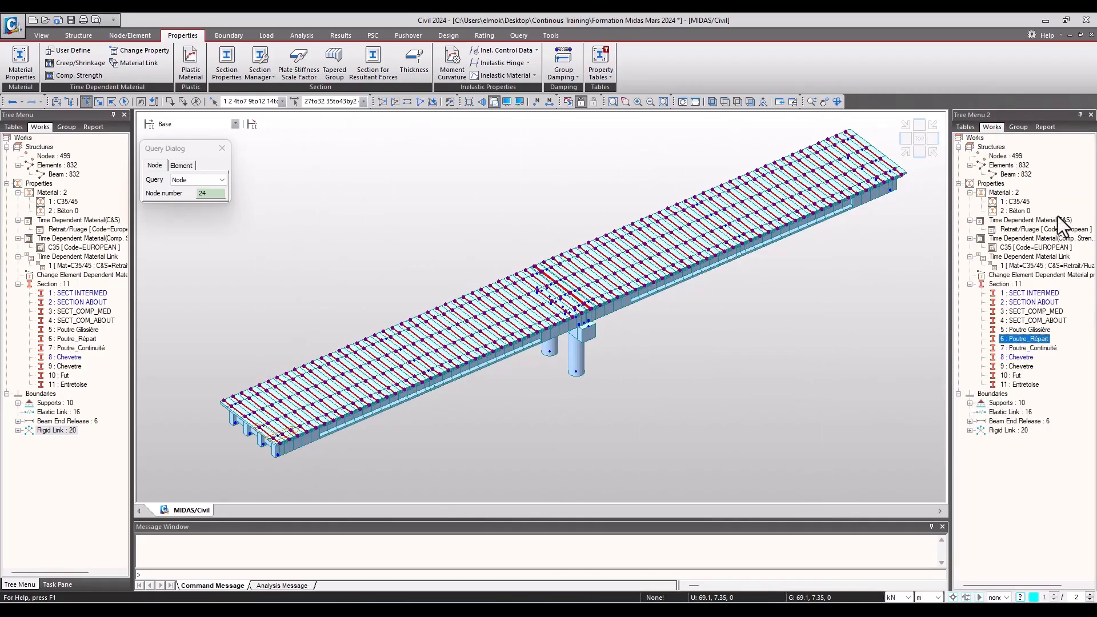
click(1018, 127)
right_click(1020, 147)
click(1028, 153)
text(Entr)
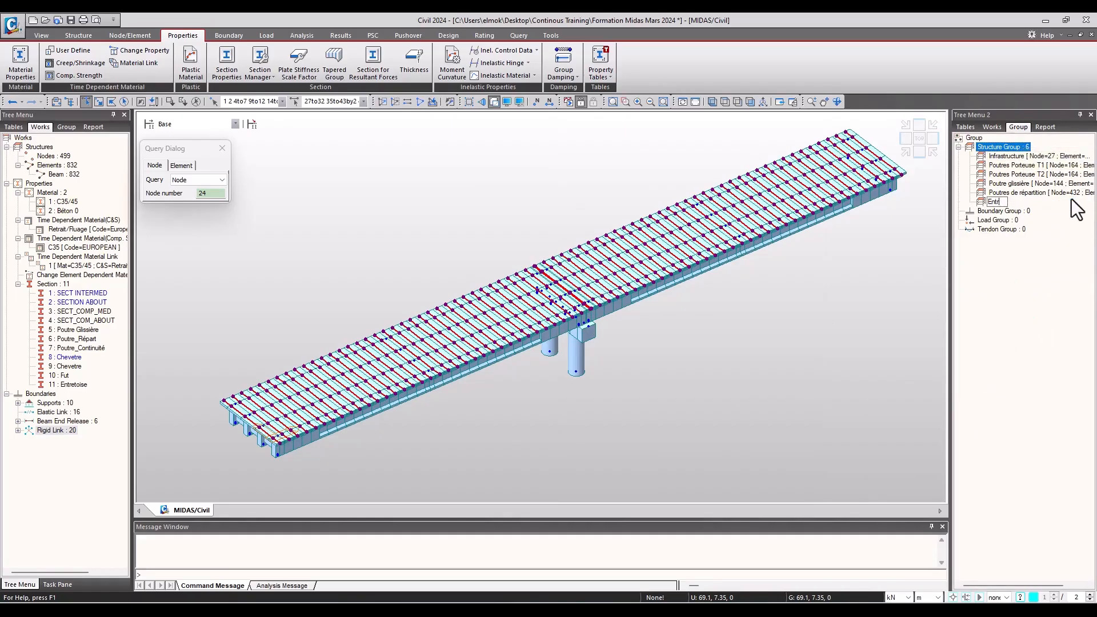
text(eetoise)
key(Return)
- Isolate the elements with section 11 Entretoise and select all of them together with their nodes
click(992, 127)
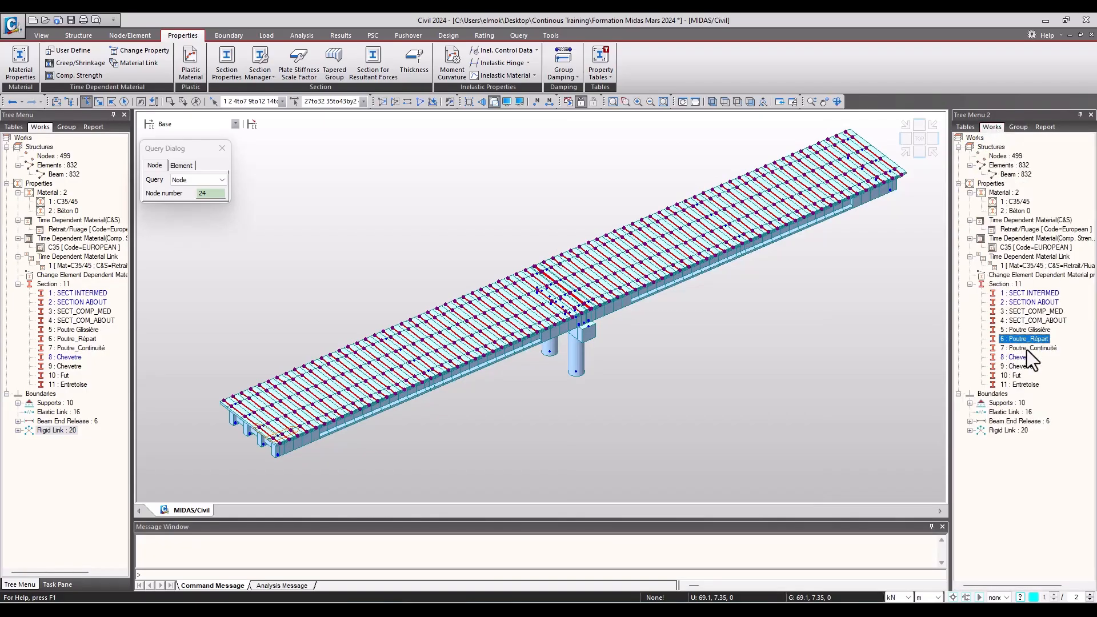
click(1025, 385)
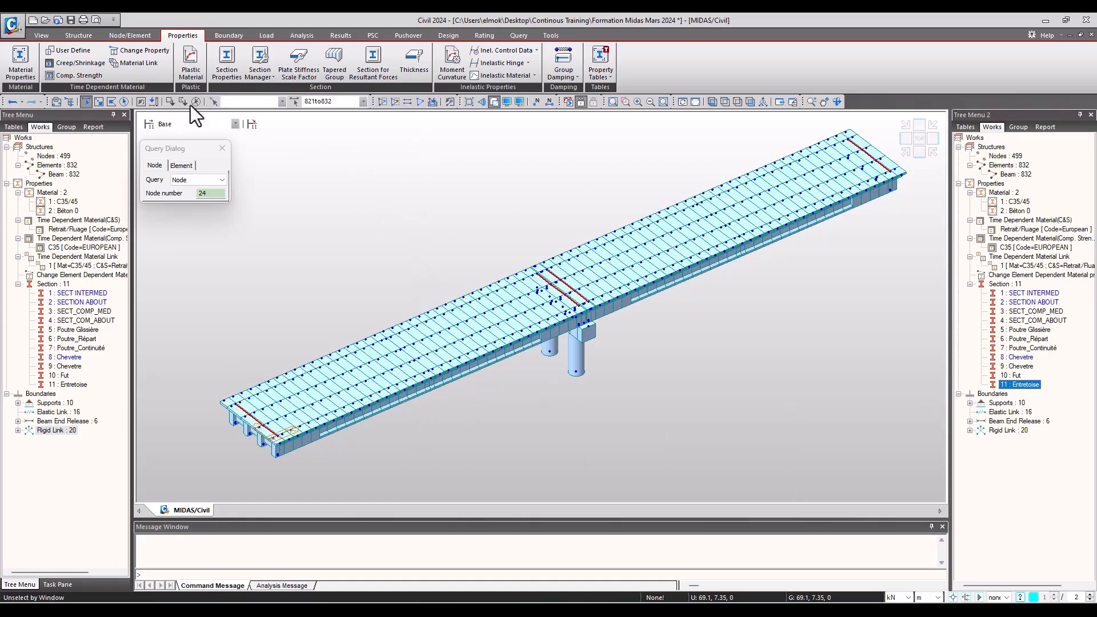
click(382, 101)
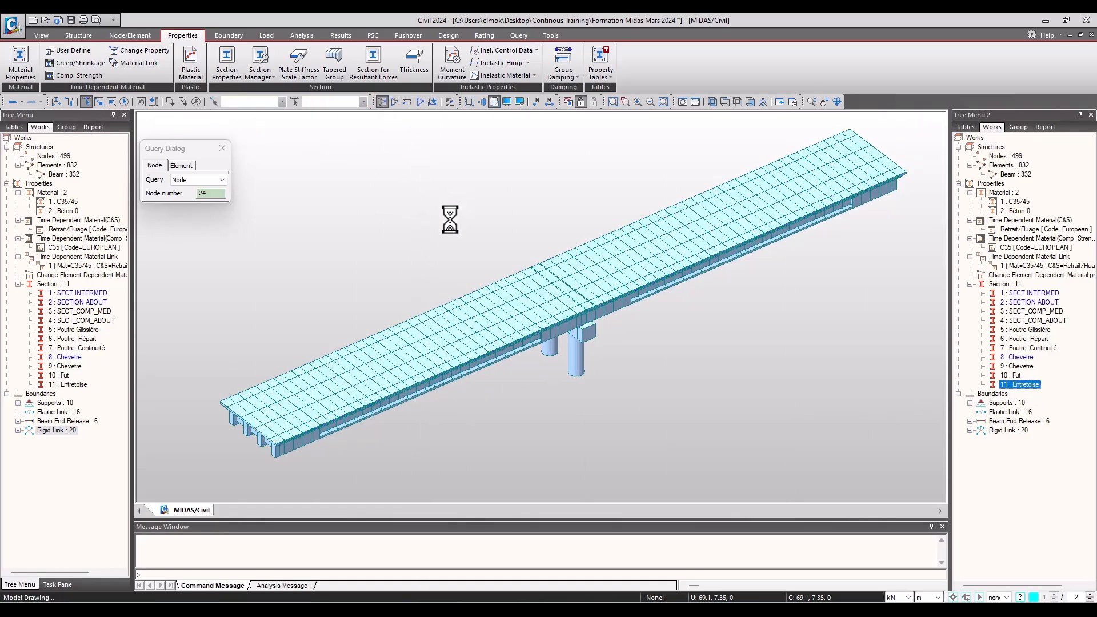
scroll(297, 296, down, 2)
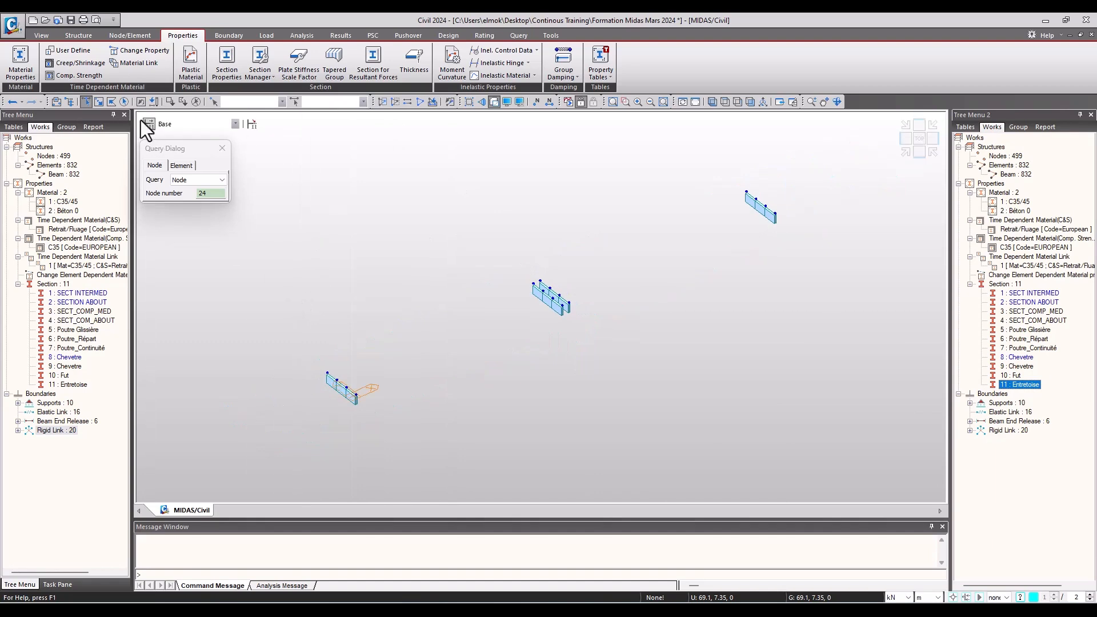
click(124, 102)
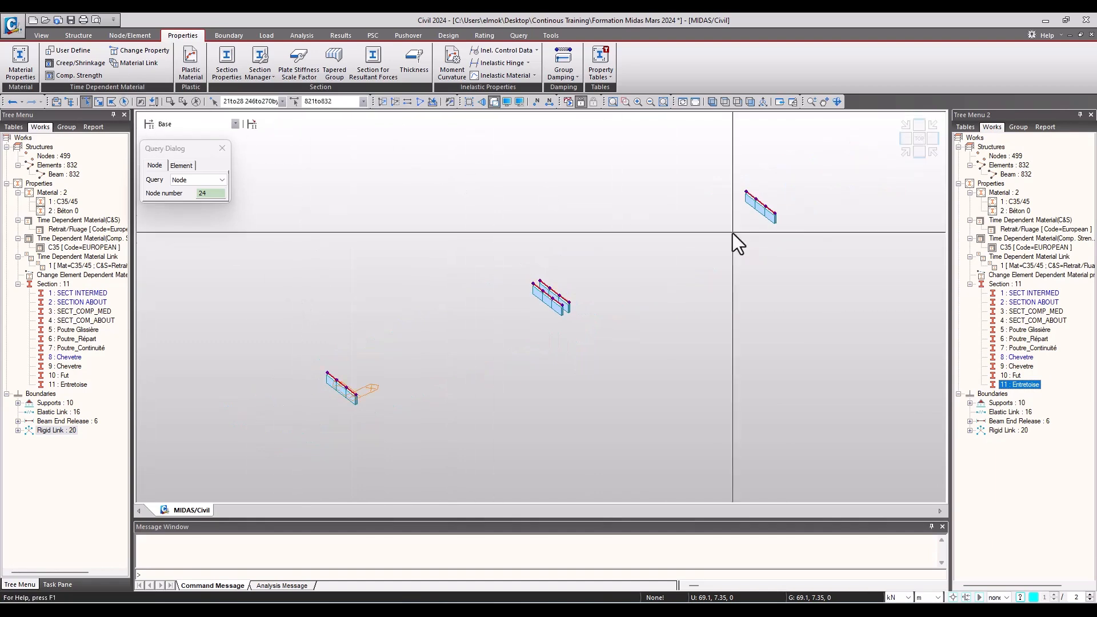
- Assign the selected cross beams and nodes to the Entretoise group and display the whole model
click(1018, 126)
right_click(1019, 204)
click(1044, 215)
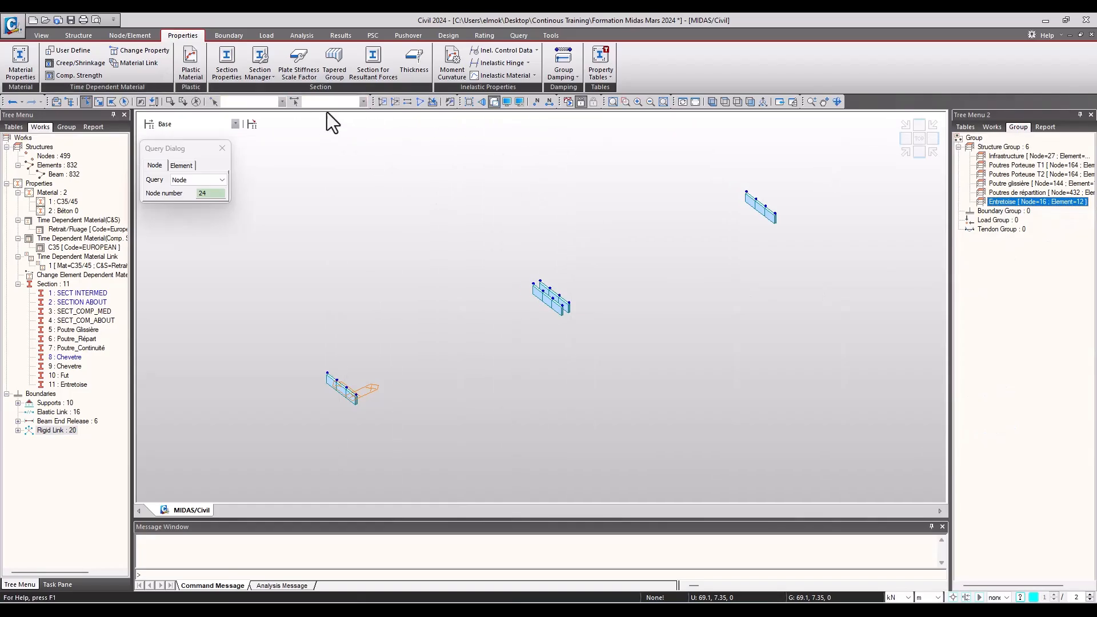
click(419, 103)
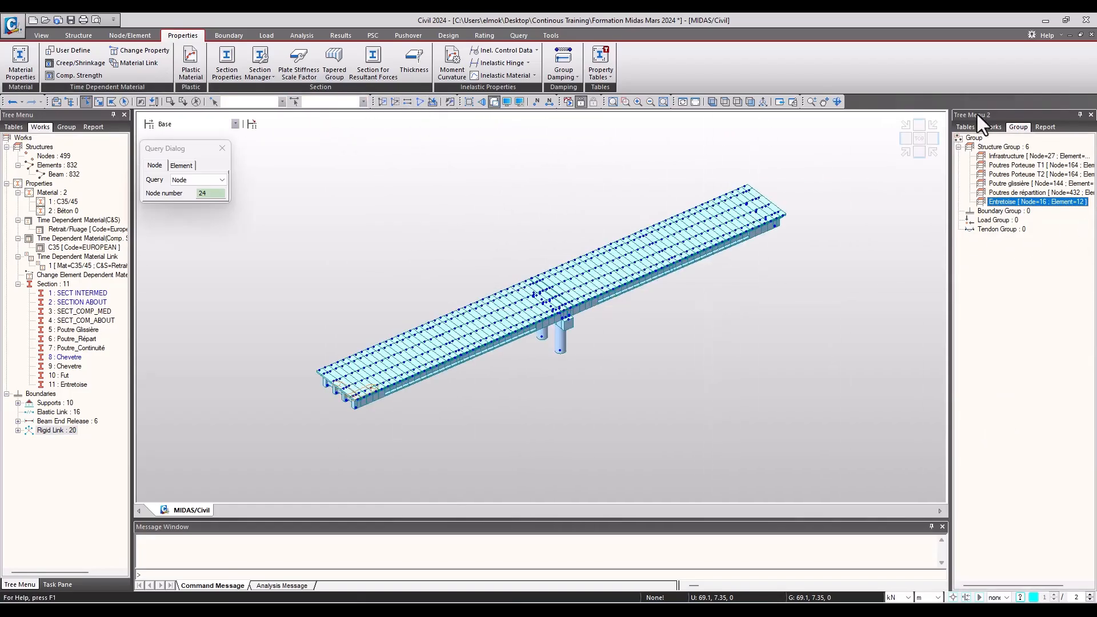
- Isolate the elements with section 7 Poutre_Continuité above the pier and select them together with their nodes
click(999, 126)
scroll(574, 316, up, 6)
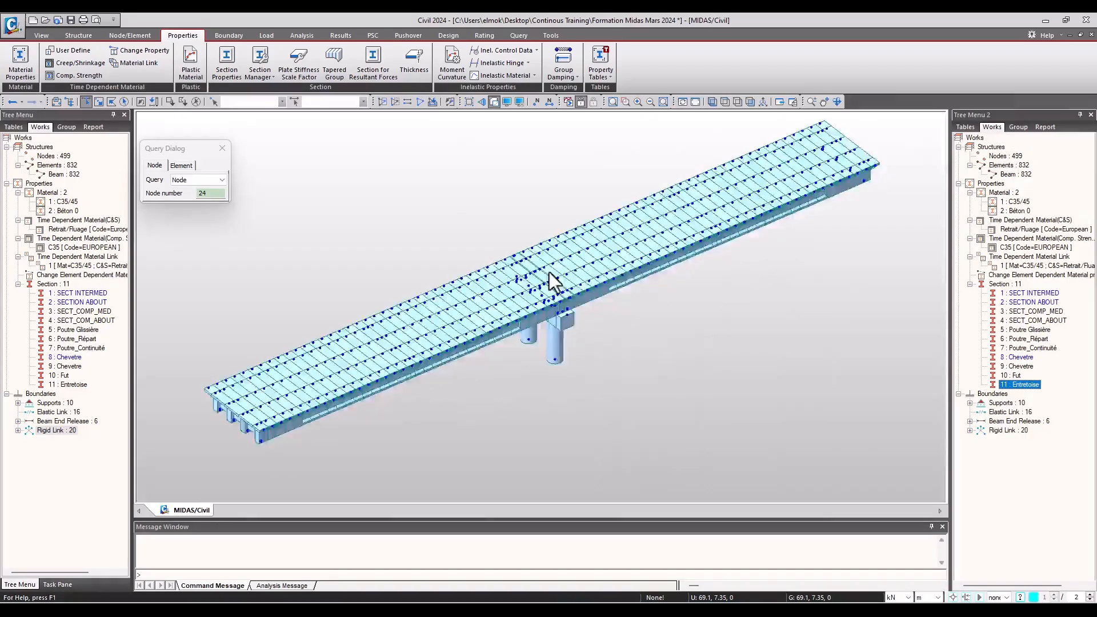
scroll(563, 331, up, 2)
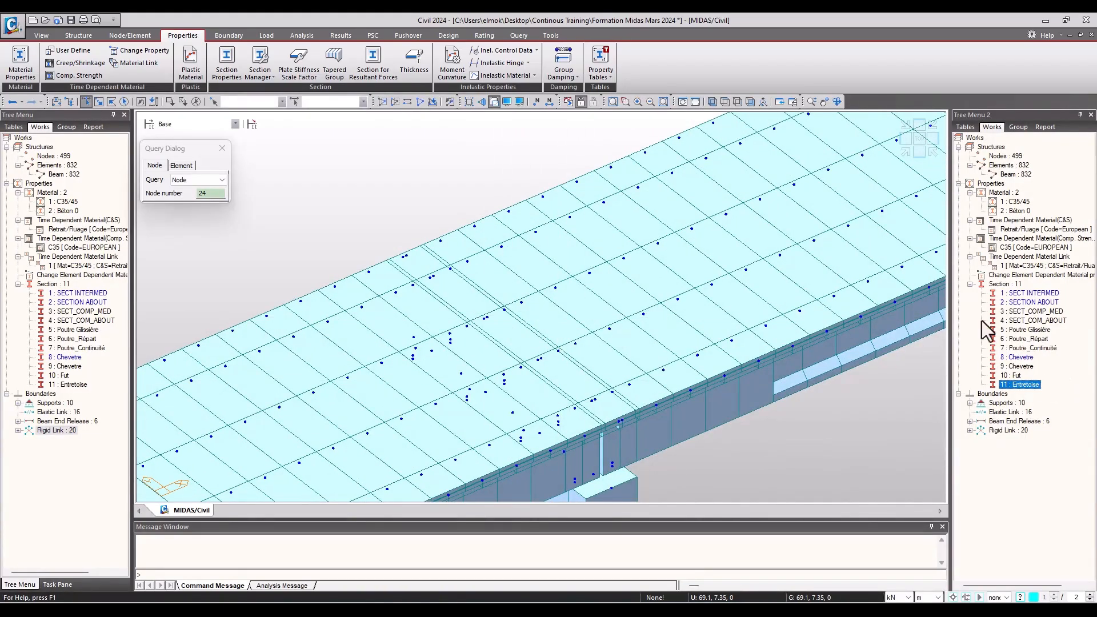
click(1038, 347)
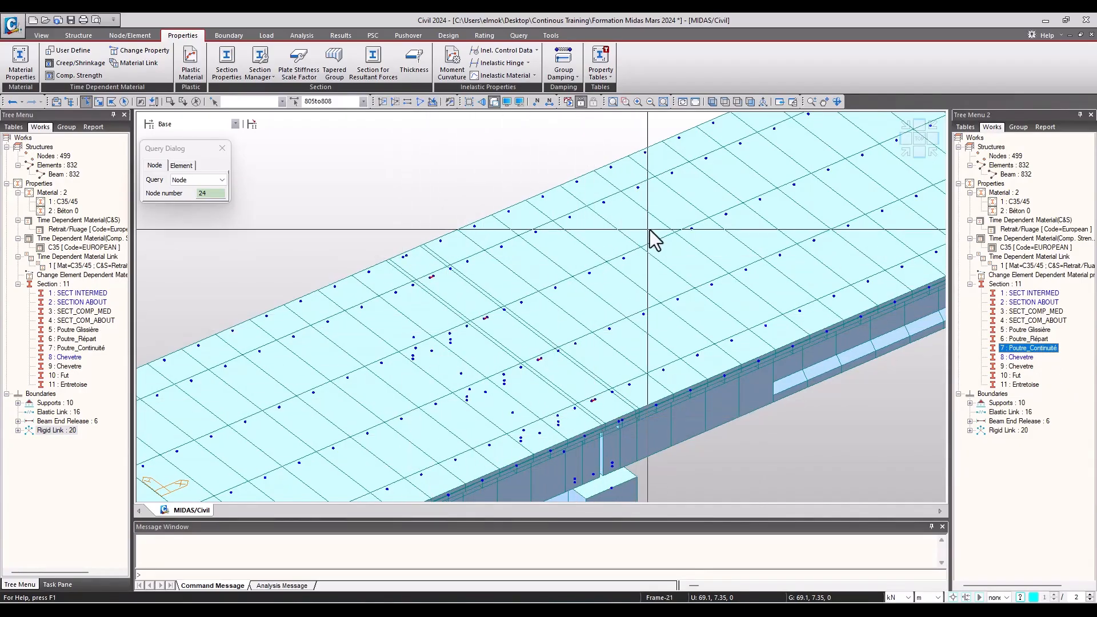
click(381, 101)
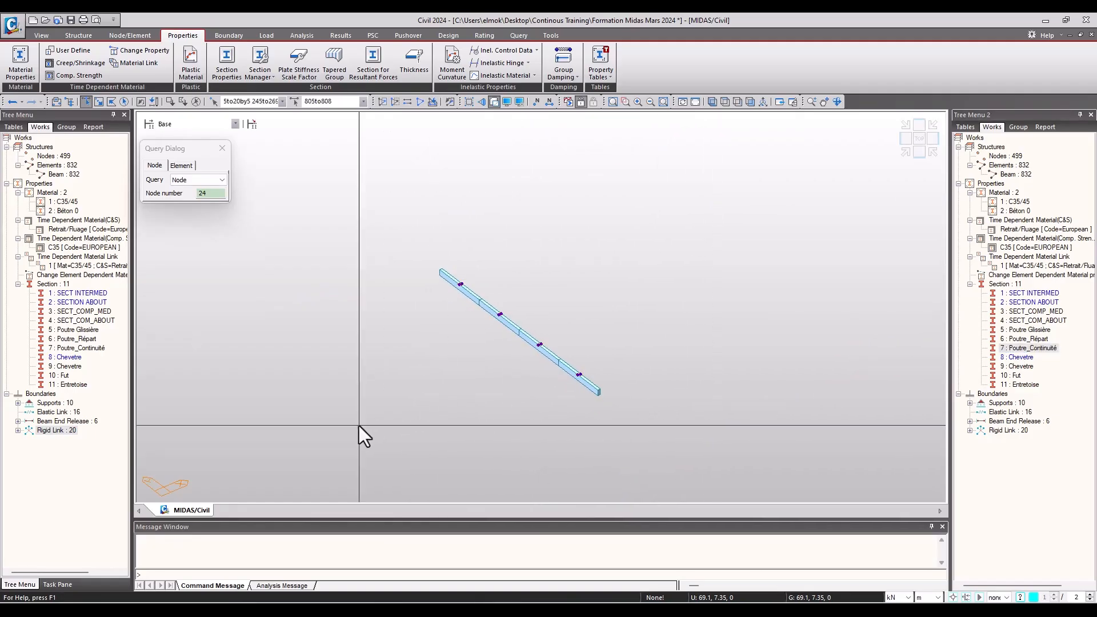
- Create a new structure group named Poutre de continuité
click(1017, 126)
click(1005, 147)
click(1025, 156)
text(P)
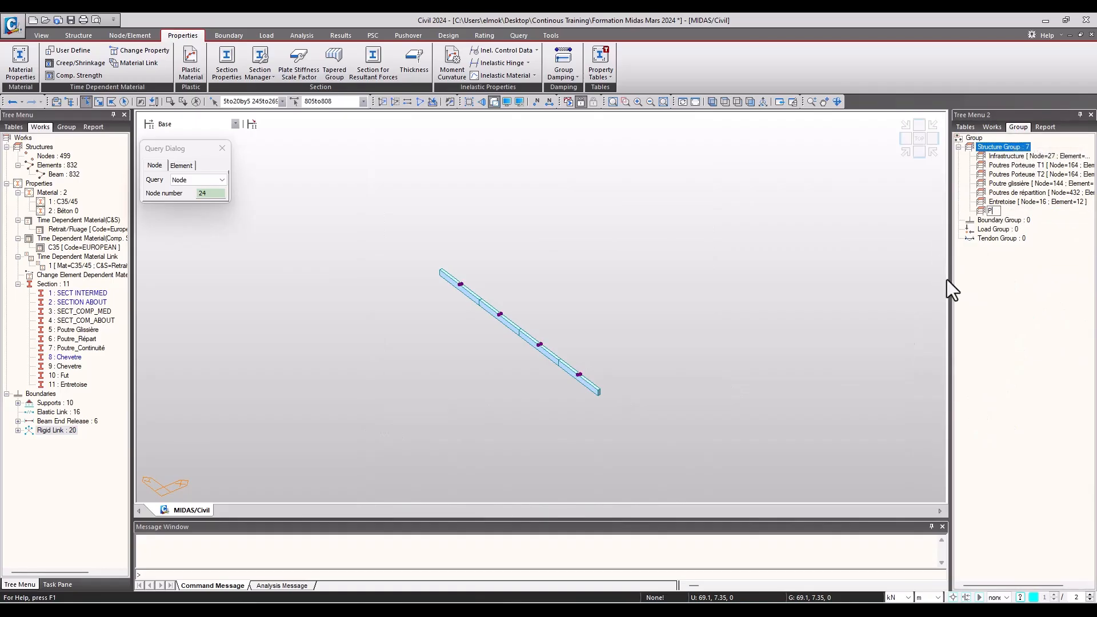
text(outre de continuité)
key(Return)
- Assign the selected continuity beams and nodes to the Poutre de continuité group and display the whole model
right_click(1018, 210)
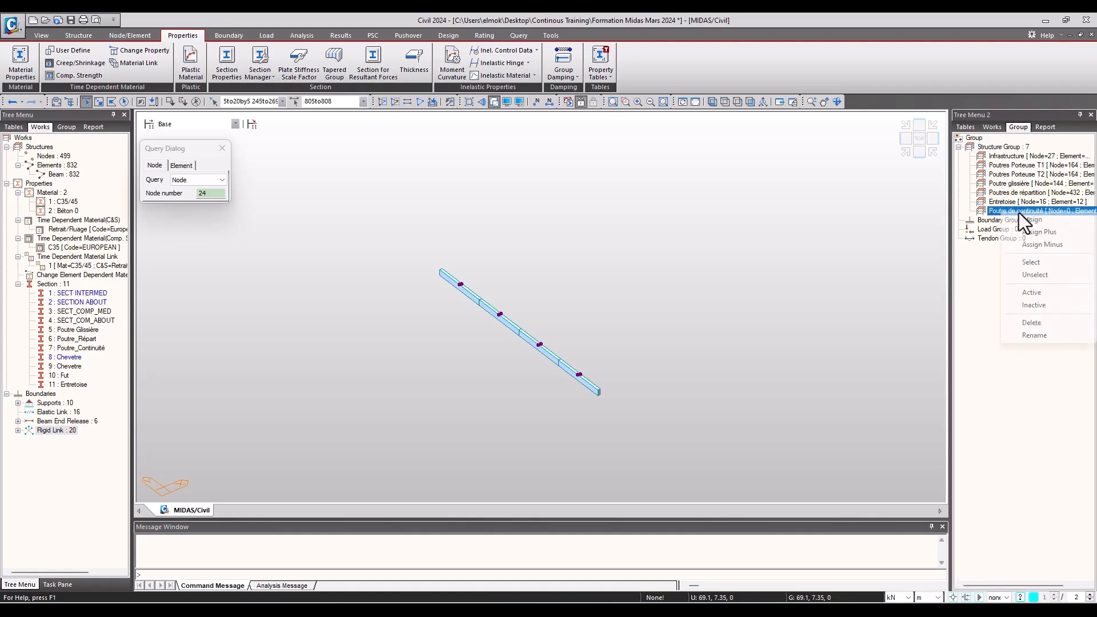
click(1030, 234)
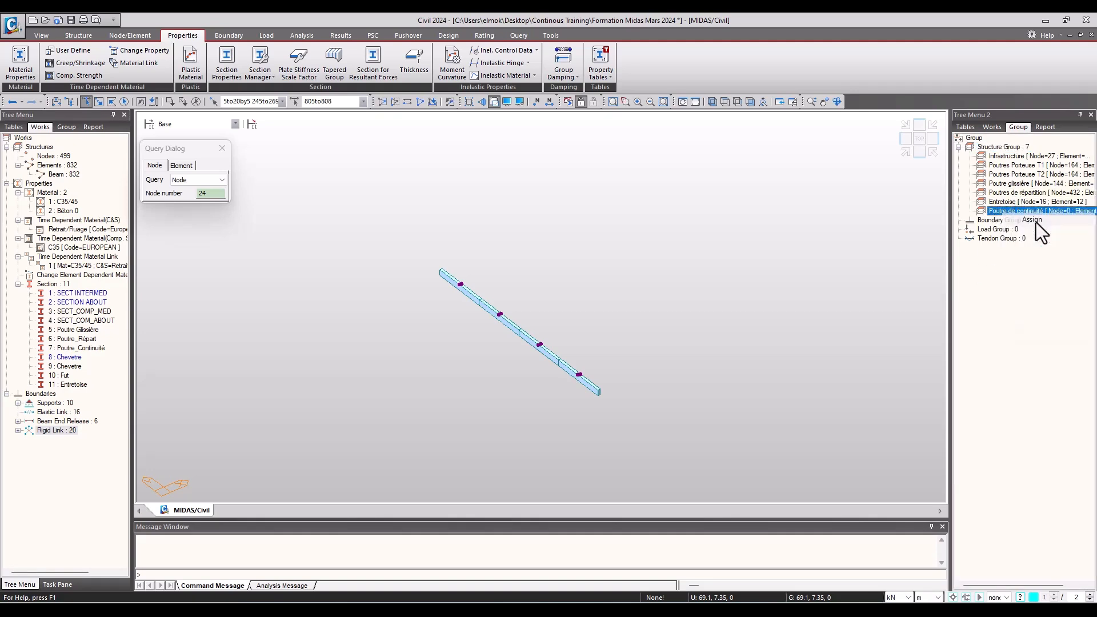
click(420, 102)
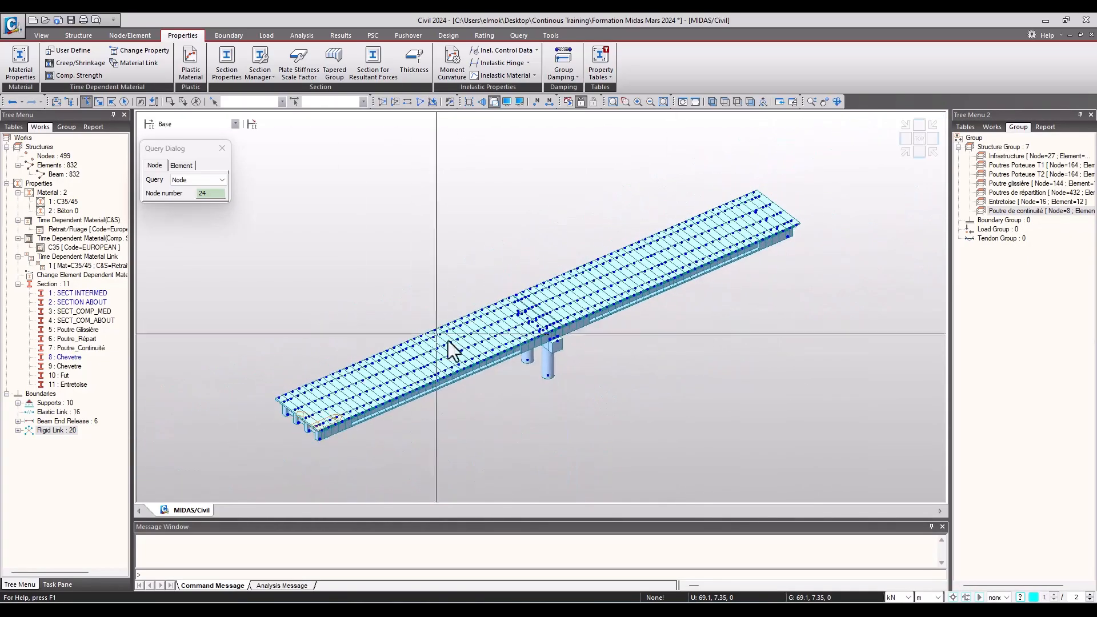
mouse_move(684, 394)
ctrl+middle_down()
mouse_move(661, 323)
mouse_move(676, 345)
mouse_move(687, 321)
mouse_move(703, 367)
mouse_move(693, 374)
ctrl+middle_up()
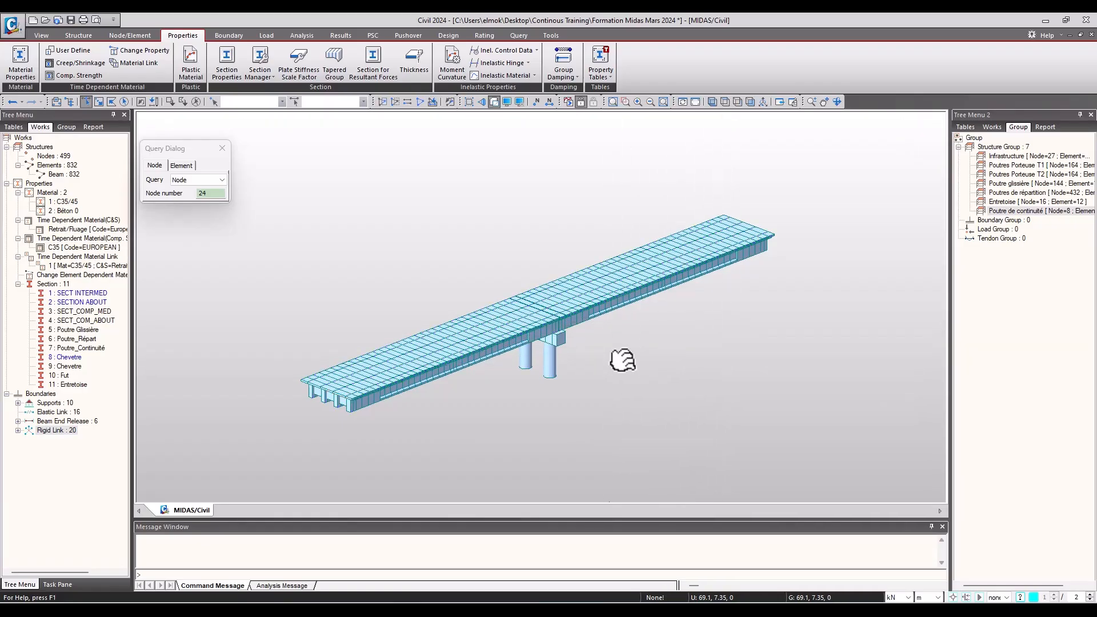
middle_drag(629, 355, 650, 344)
middle_drag(727, 313, 705, 308)
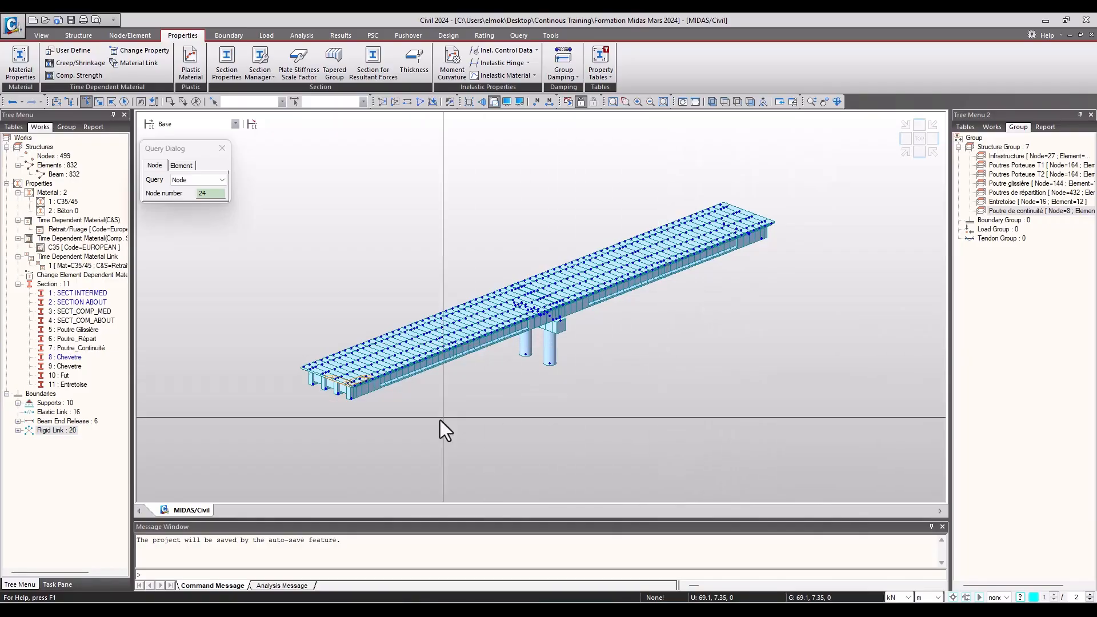
click(1013, 194)
click(1026, 210)
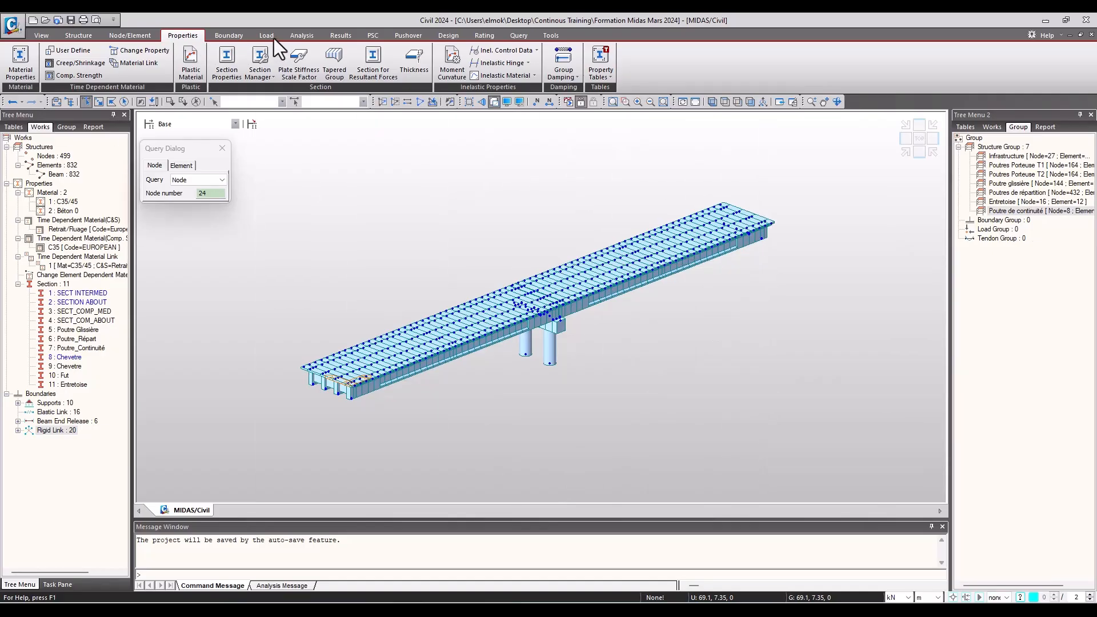
click(129, 35)
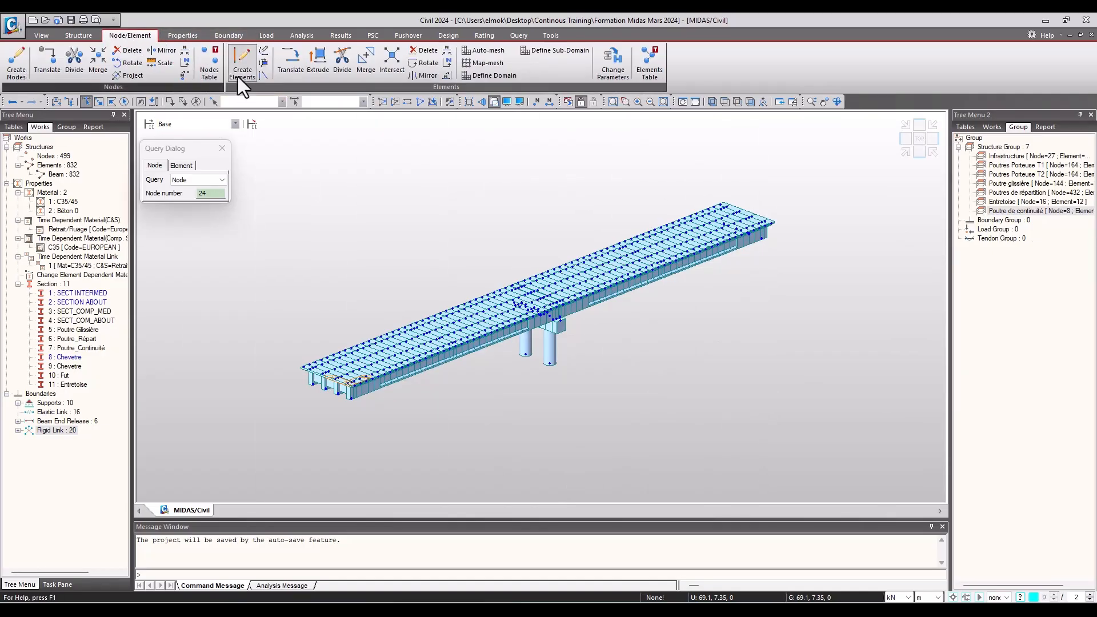
click(242, 63)
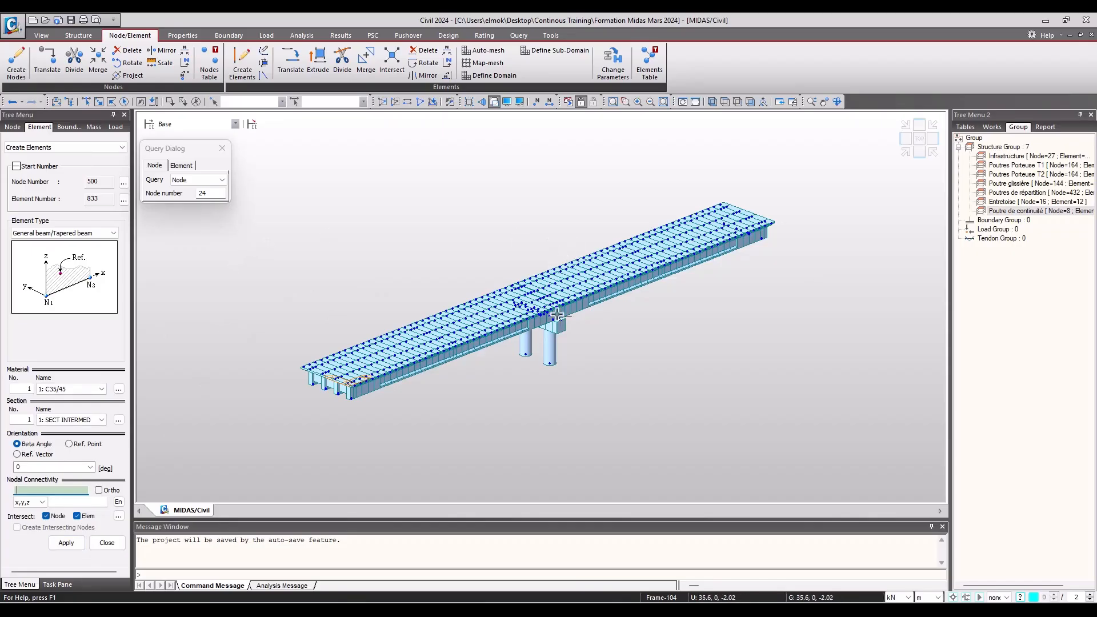
click(109, 542)
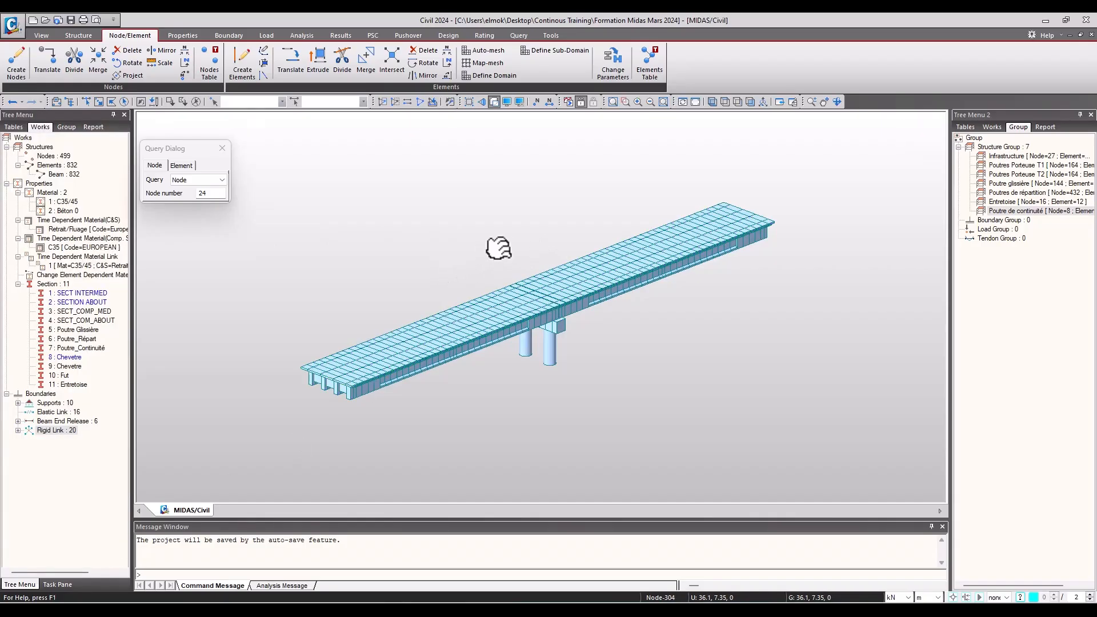
middle_drag(504, 246, 460, 261)
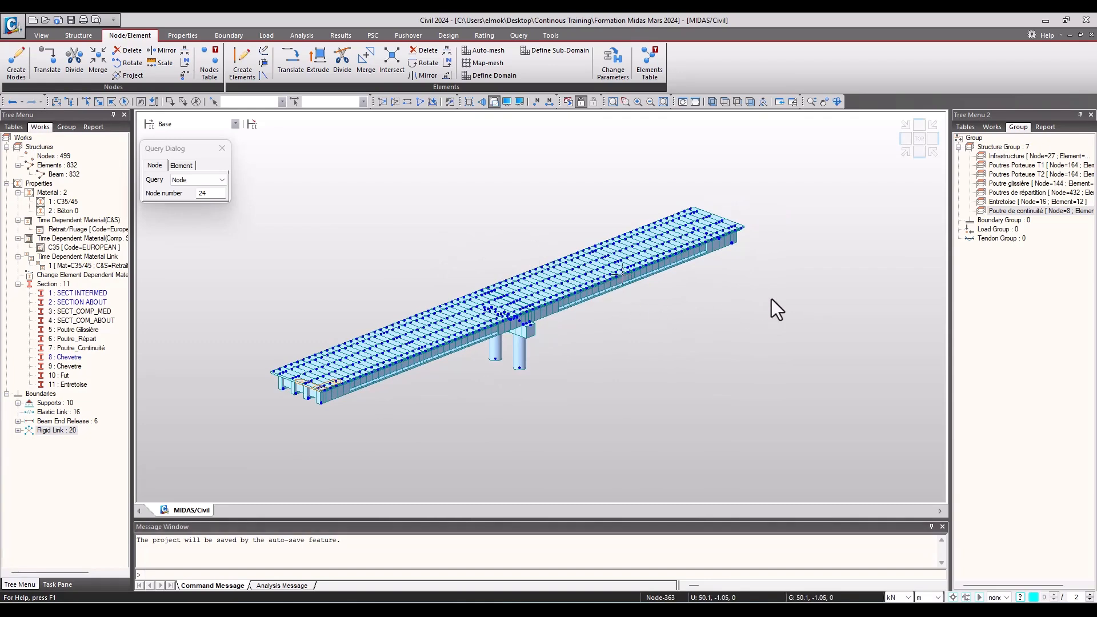
- Open the boundary group definition from the Supports settings, leaving Default as the current boundary group
click(998, 220)
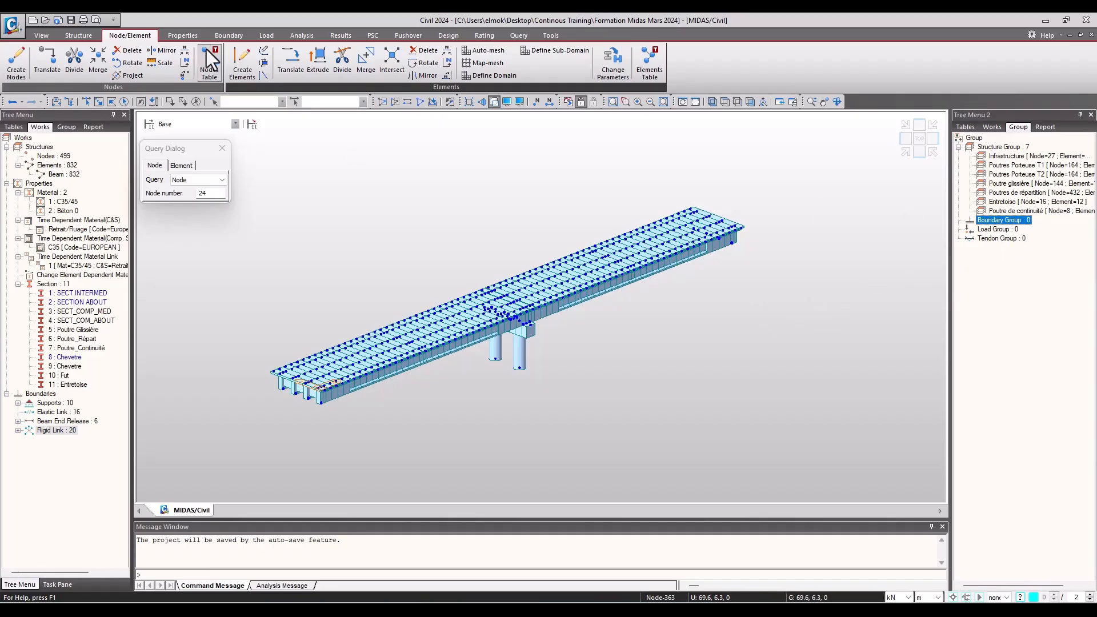
click(227, 36)
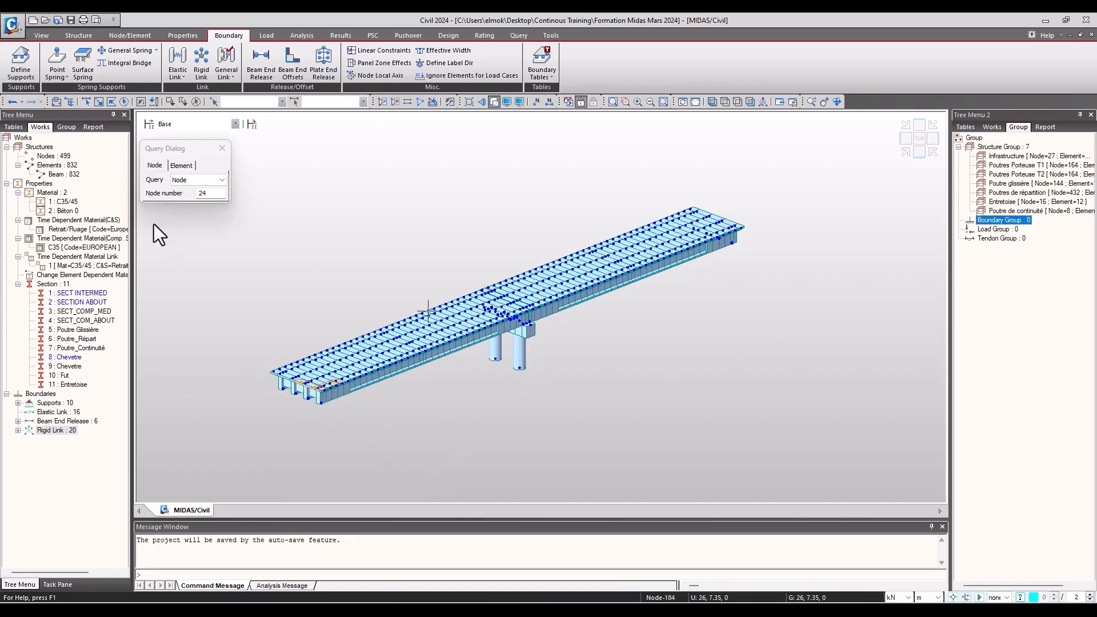
click(22, 74)
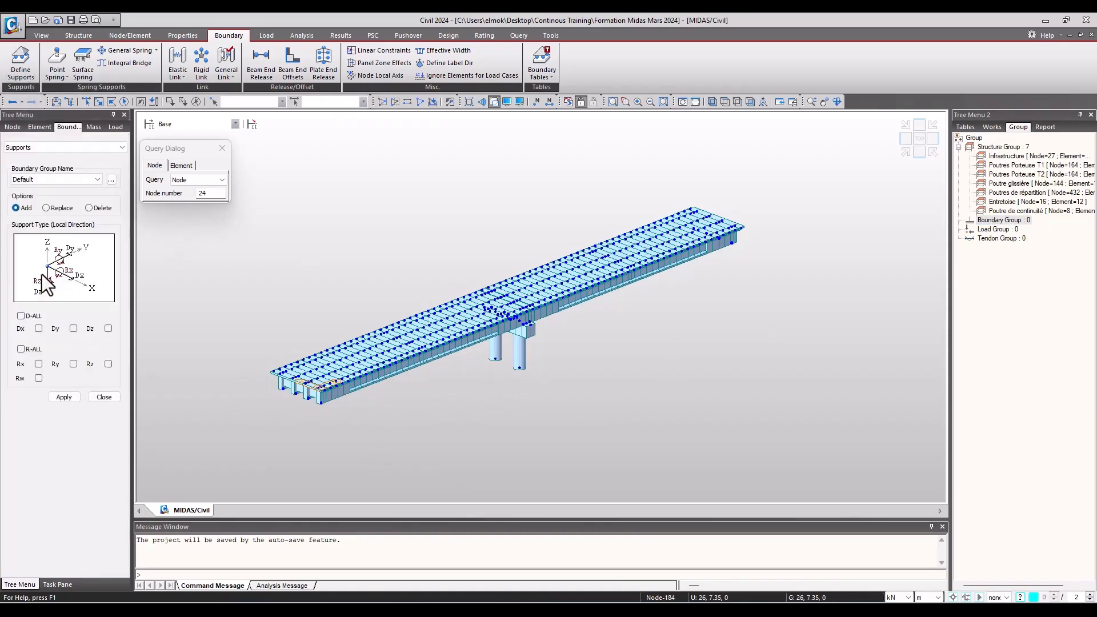
click(37, 180)
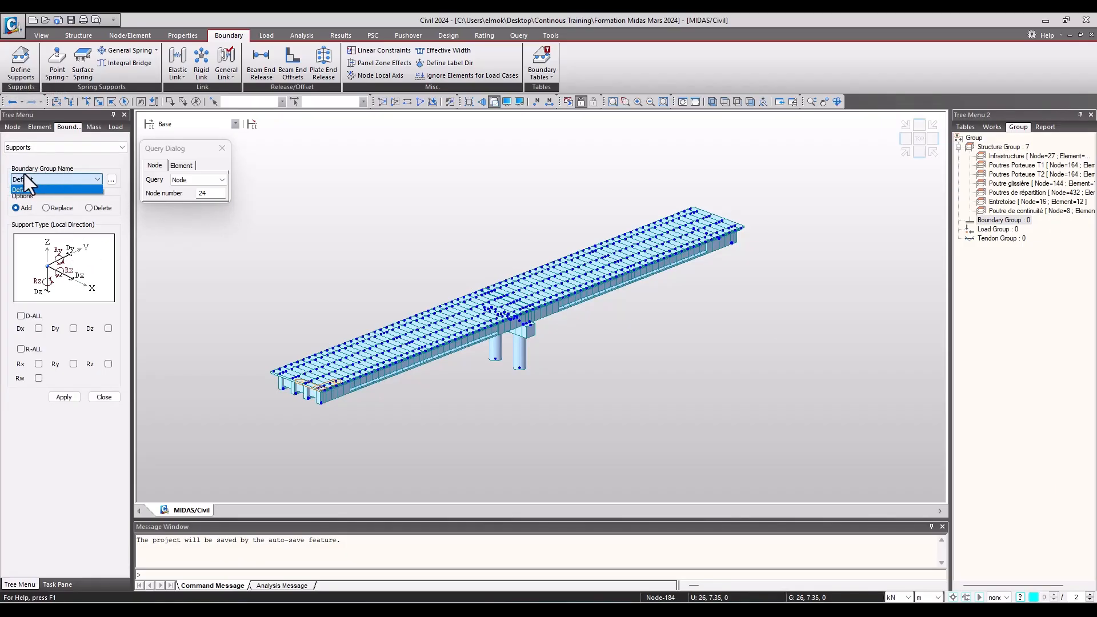
click(30, 175)
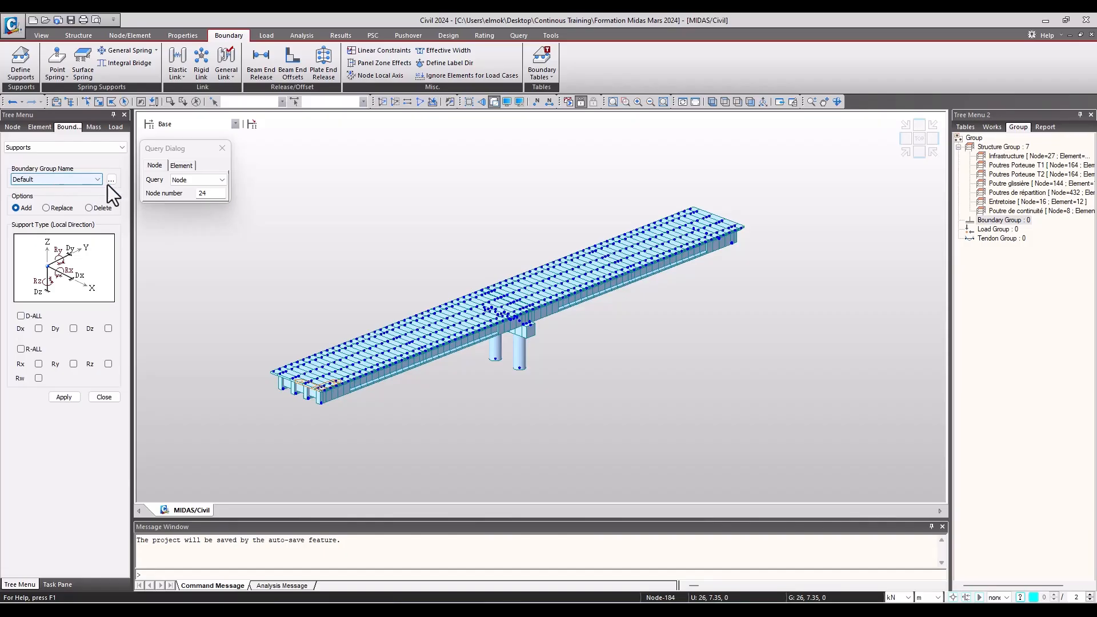
click(75, 179)
click(83, 190)
click(112, 179)
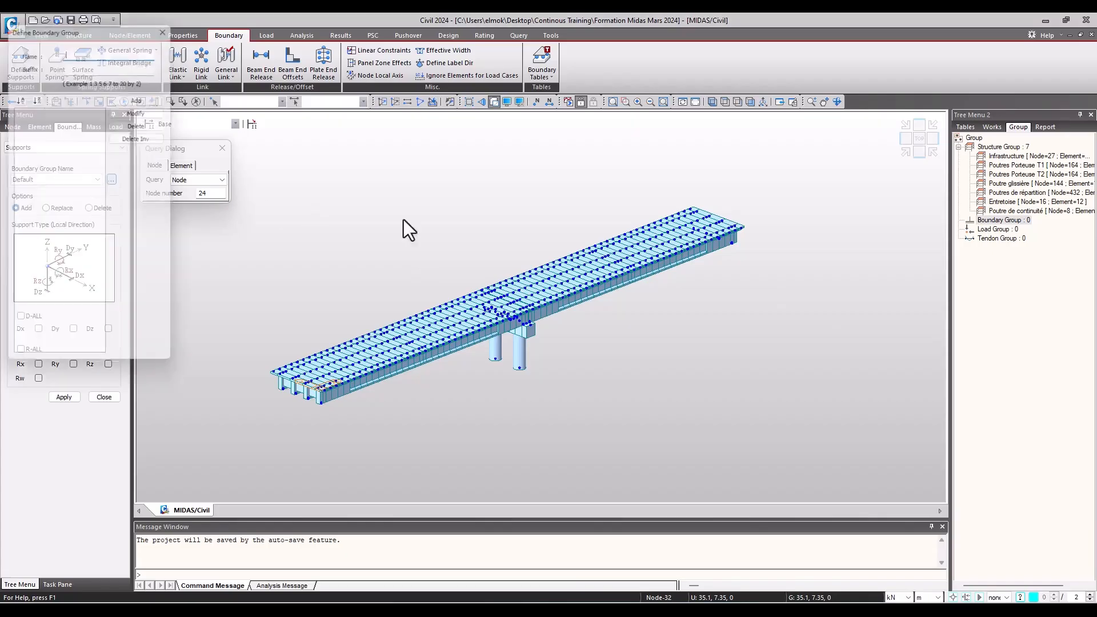
- Add a boundary group named Appuis définitifs
drag(81, 29, 553, 132)
text(APPUI D)
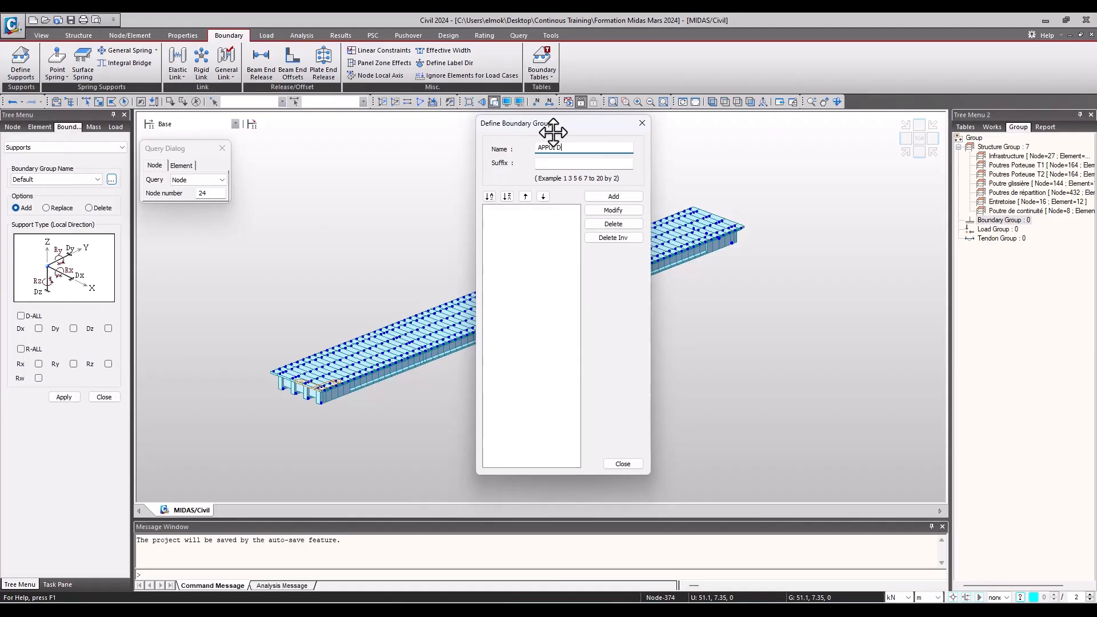
key(BackSpace)
key(BackSpace)
key(BackSpace)
text(ppuis définitifs)
click(612, 196)
- Add two more boundary groups named Appareils d'appui and Liaisons rigides, and close the group definition
drag(594, 147, 501, 151)
text(Appareils d'appui)
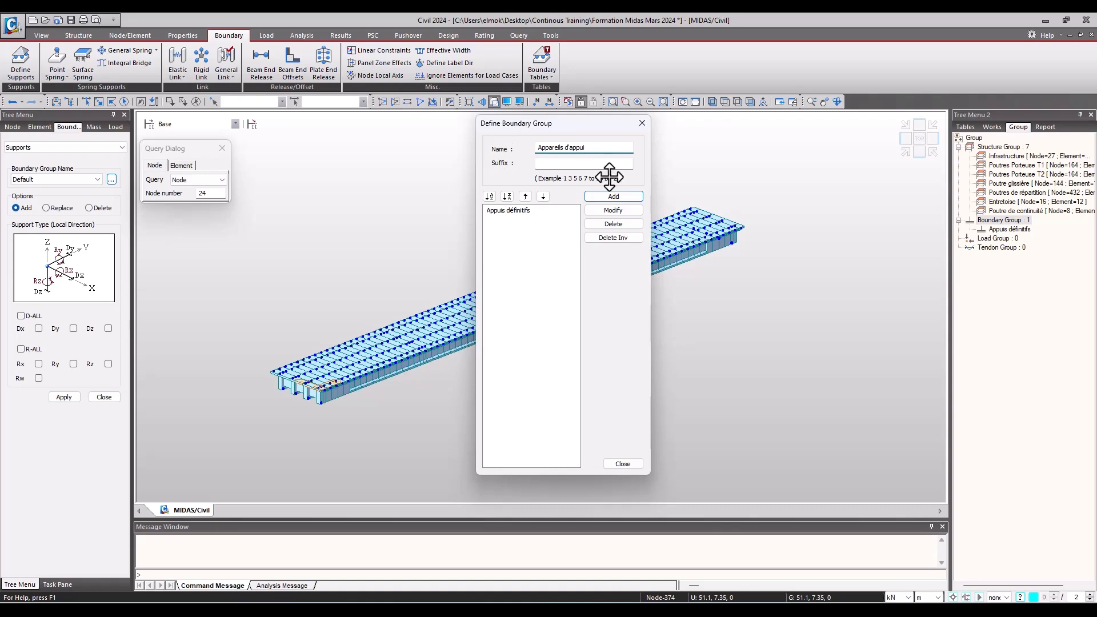
click(612, 196)
drag(587, 147, 481, 158)
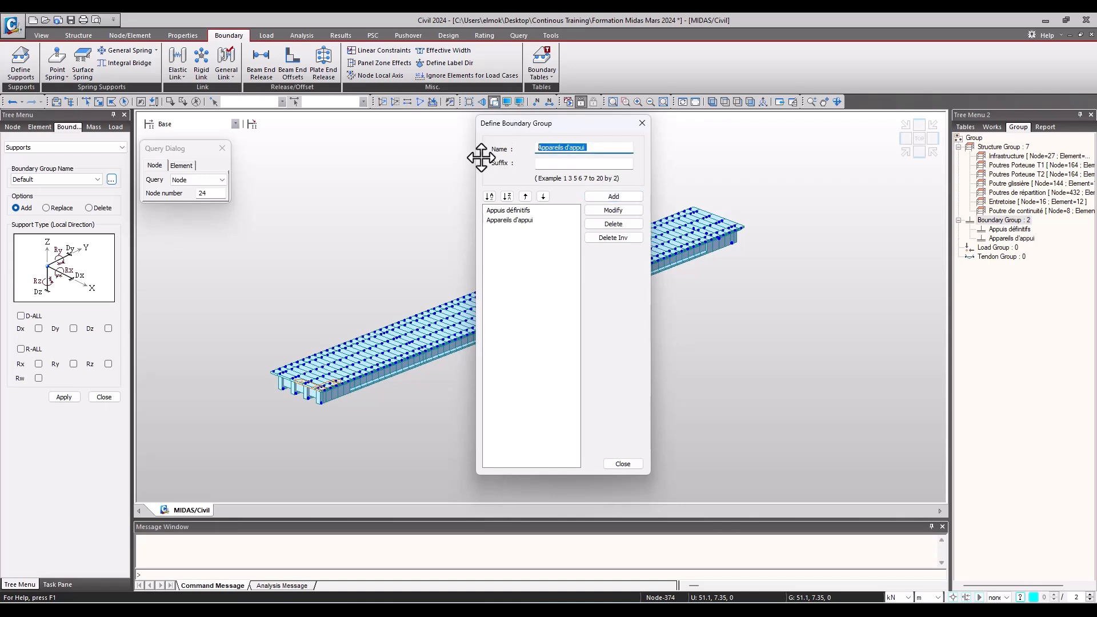
text(Liaisons rigides)
click(598, 197)
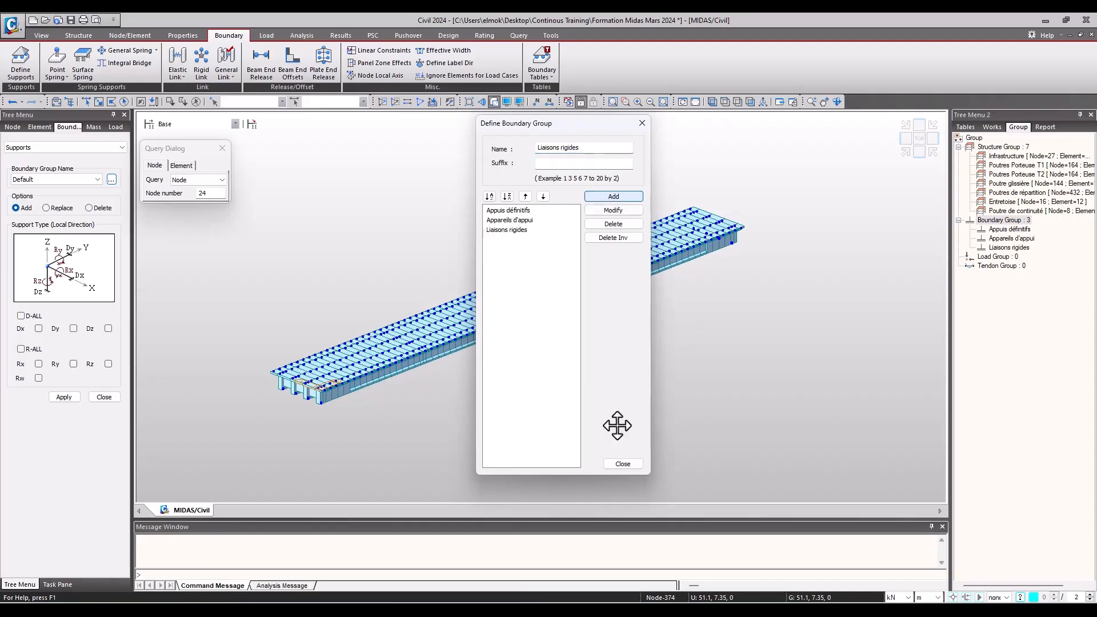
click(619, 462)
- Open the boundary table of supports and move the Query Dialog clear of its rows
click(1002, 238)
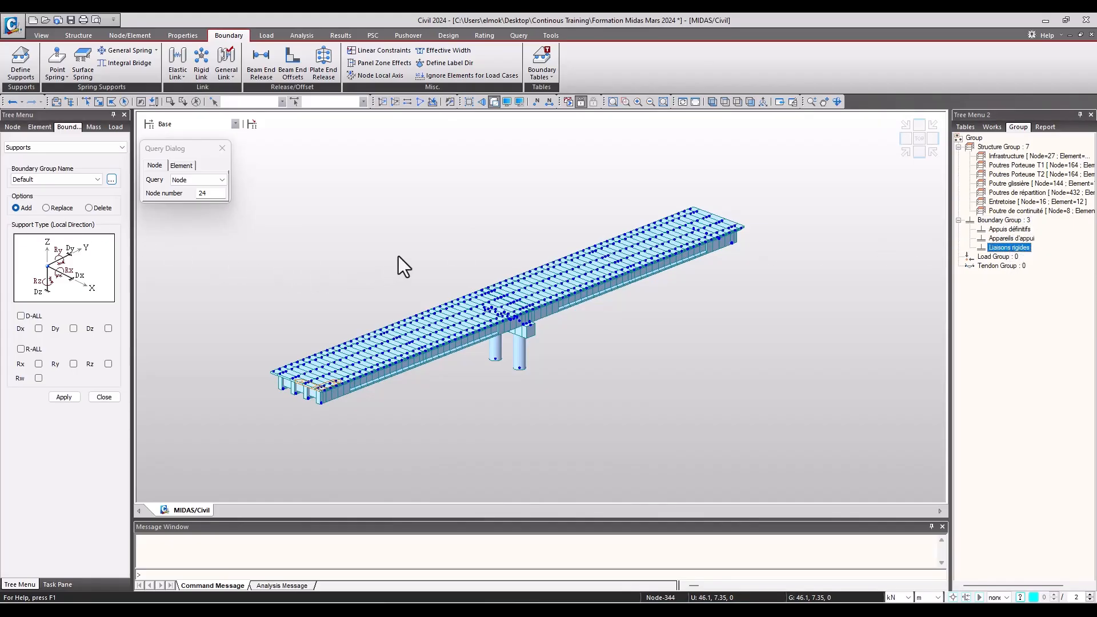
middle_drag(425, 264, 454, 268)
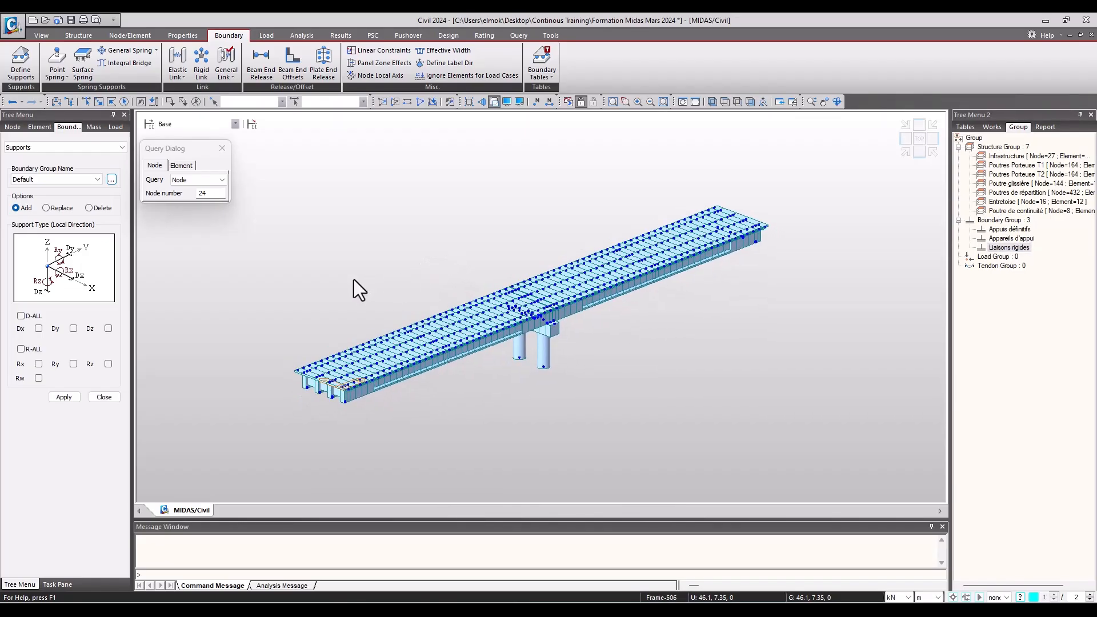
click(542, 69)
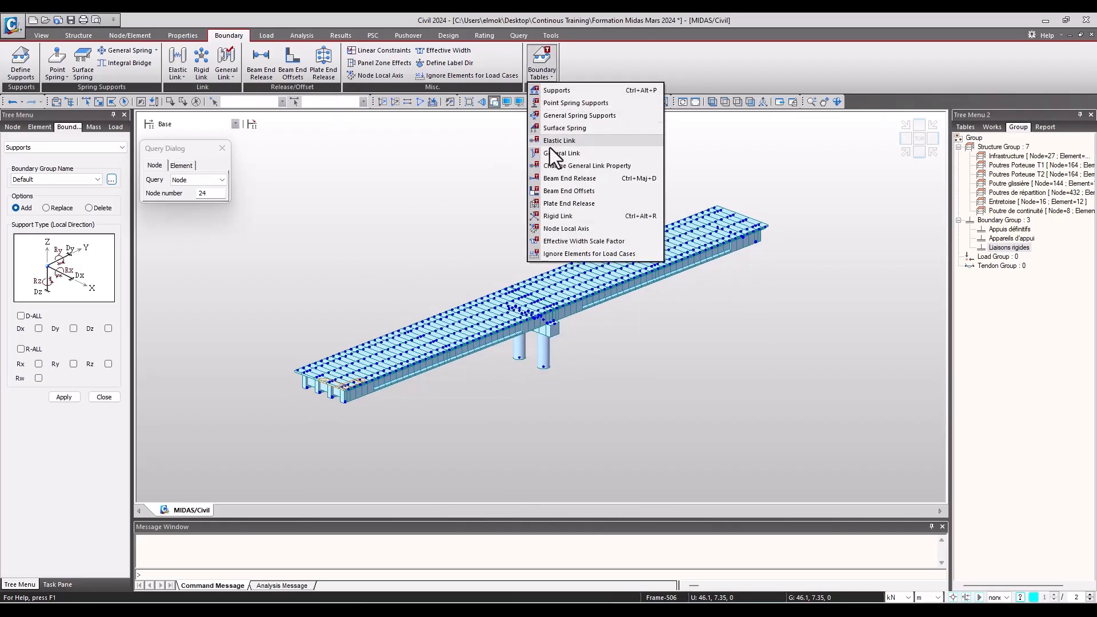
click(541, 68)
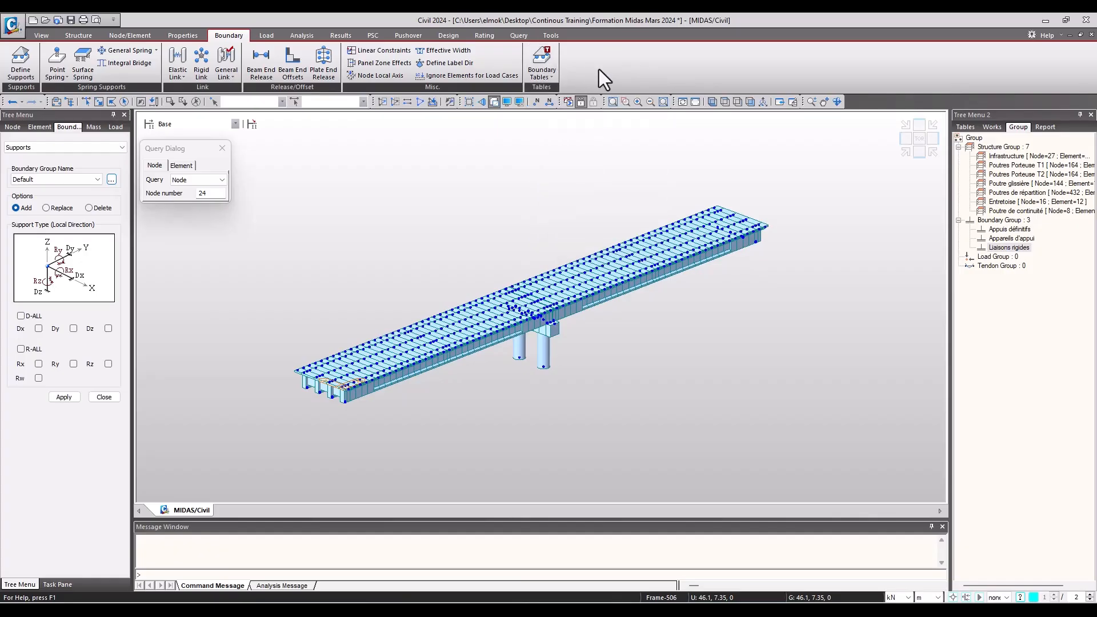
click(547, 75)
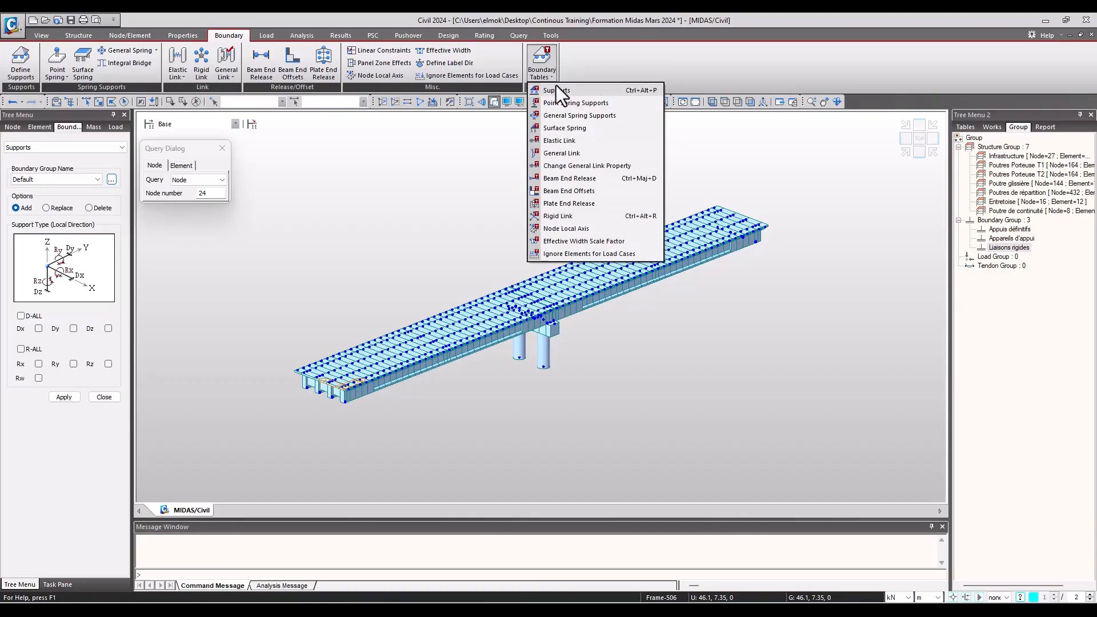
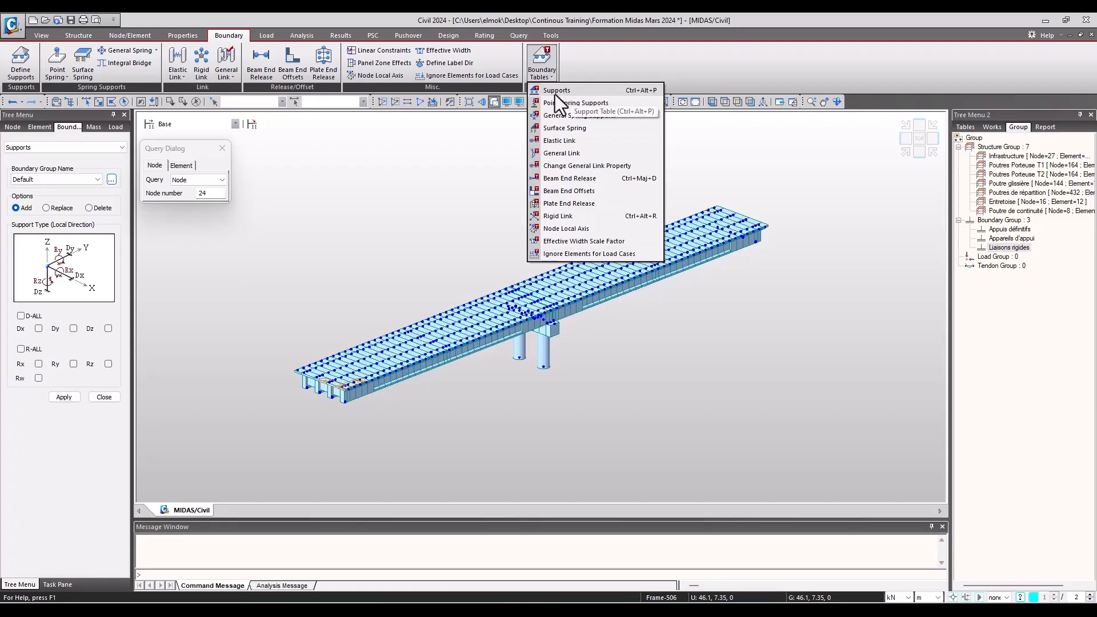
click(585, 93)
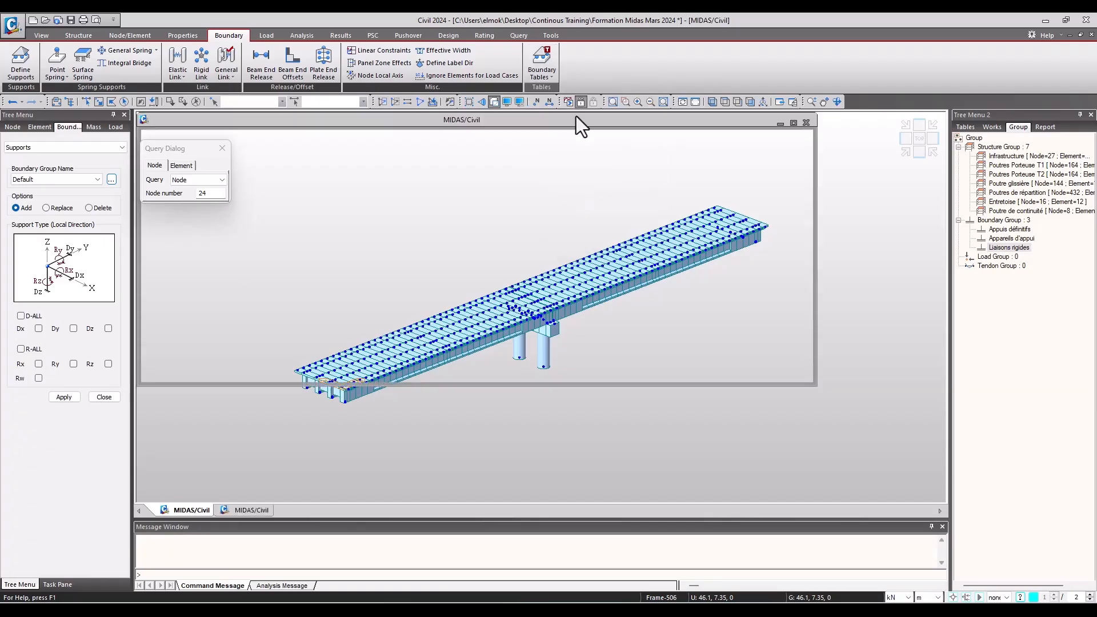
drag(158, 145, 664, 139)
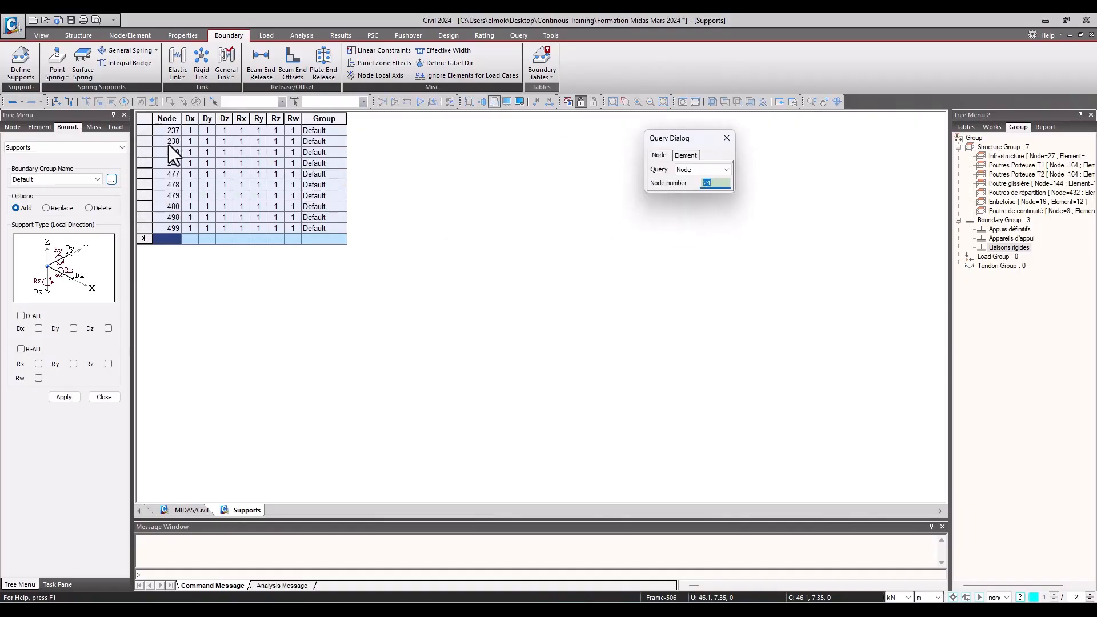
- Set the boundary group of the support at node 237 to Appuis définitifs in the supports table
drag(153, 130, 176, 235)
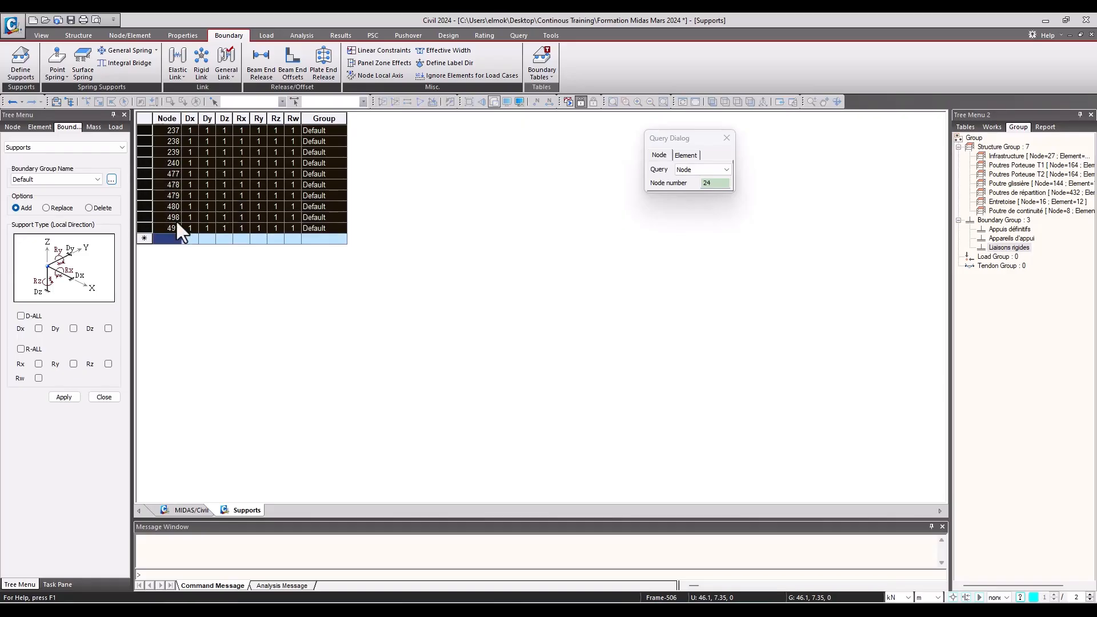
click(338, 118)
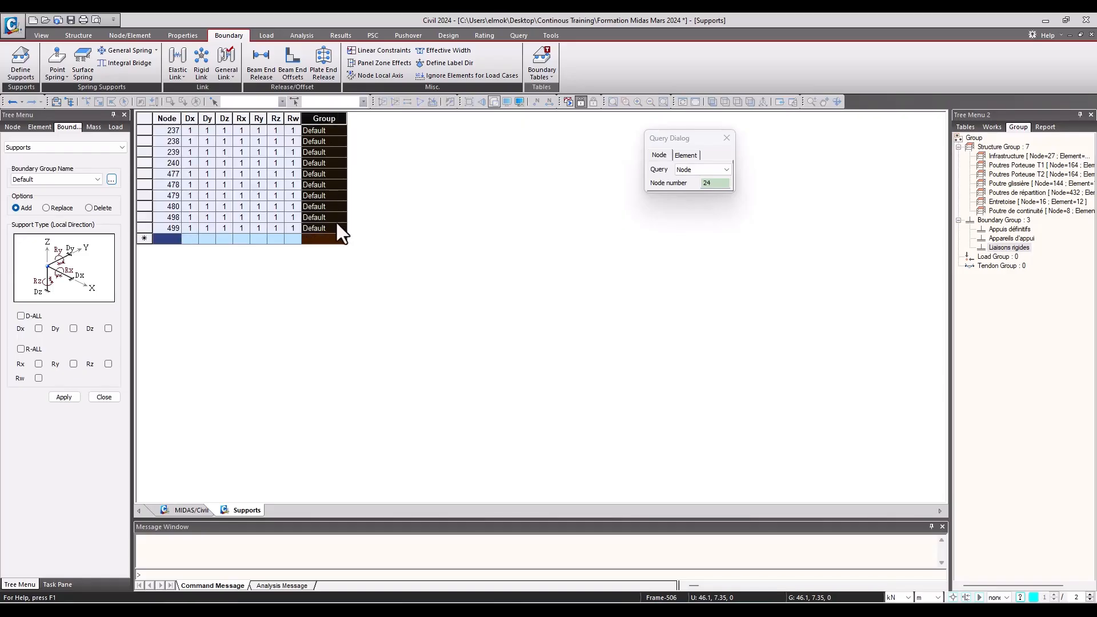
click(337, 130)
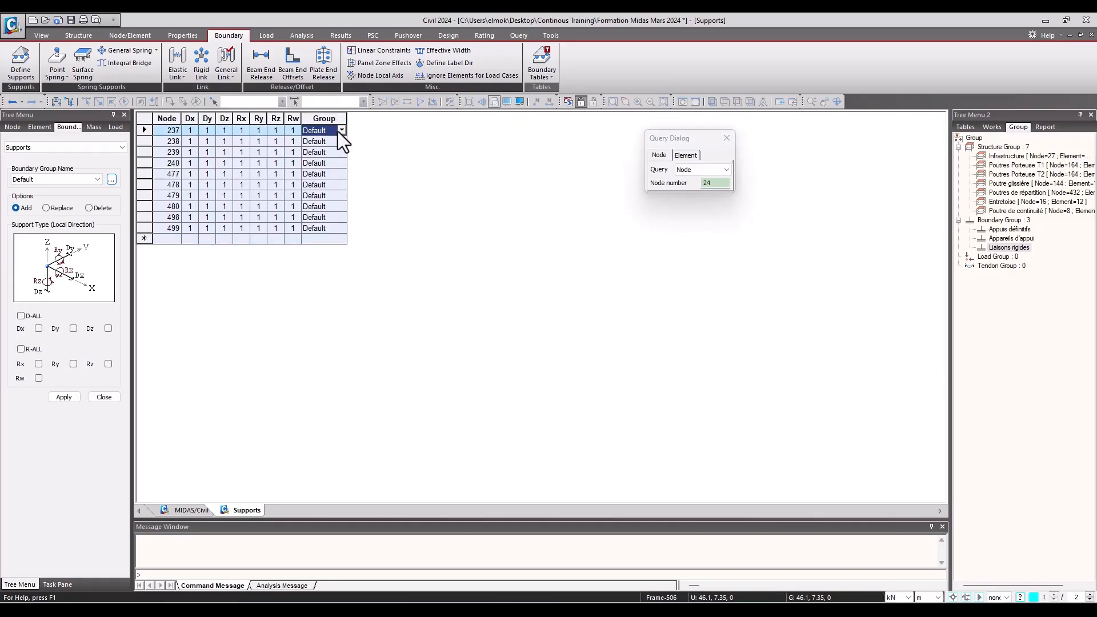
click(340, 130)
click(341, 131)
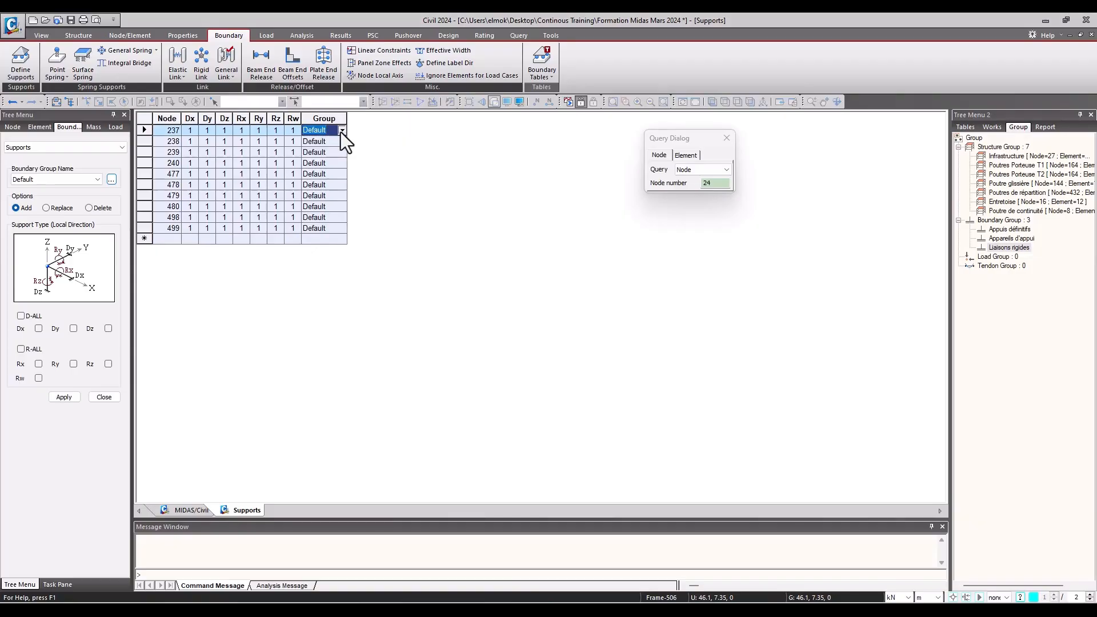
click(341, 131)
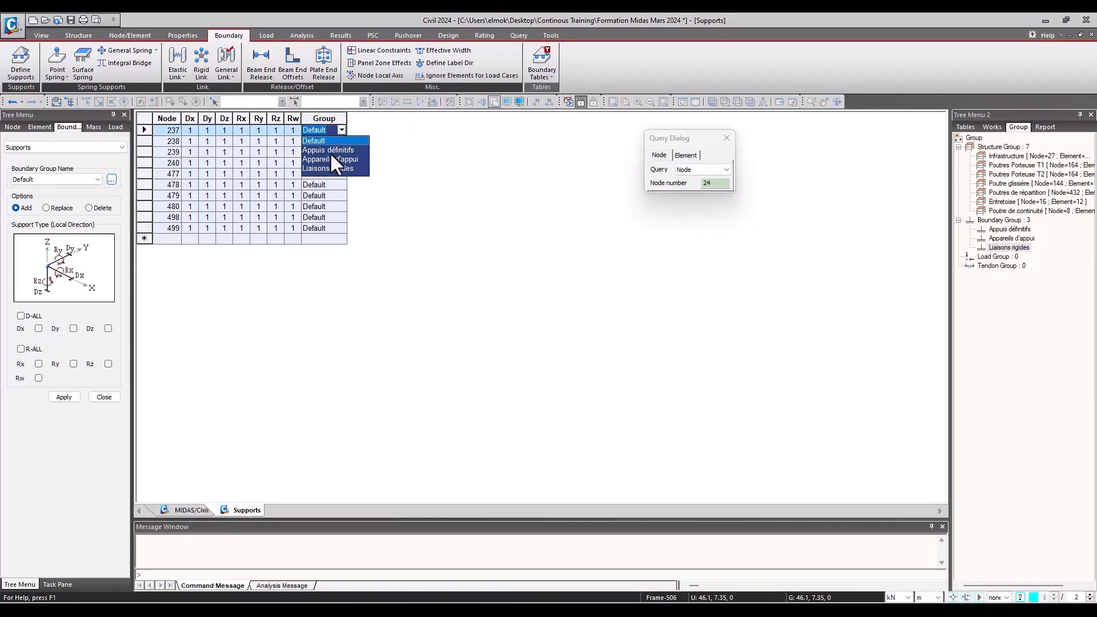
click(317, 150)
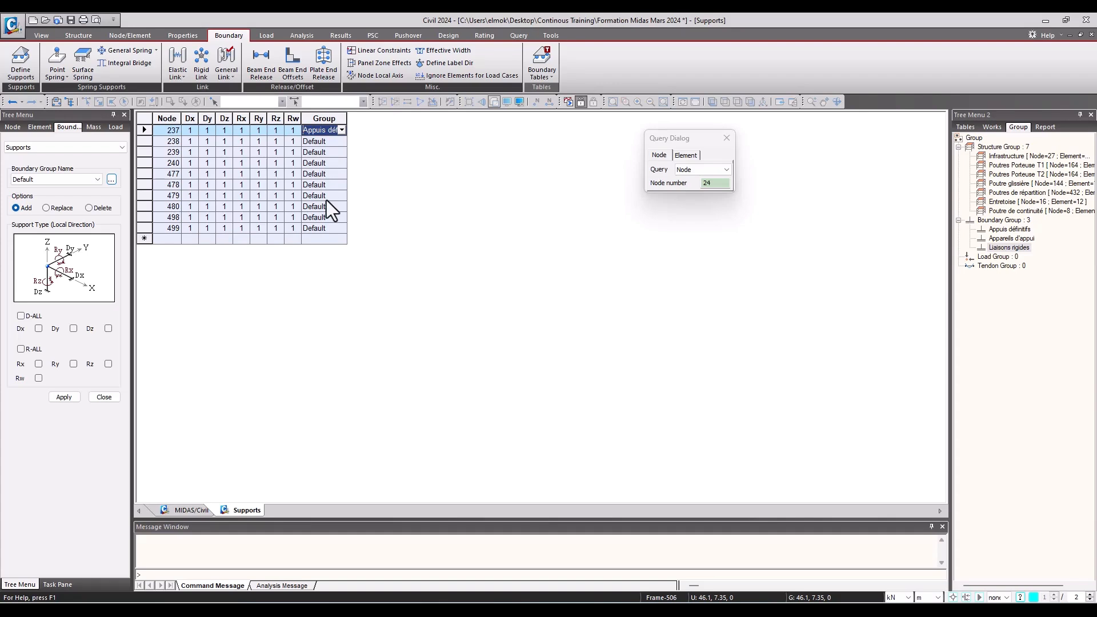
- Widen the Group column and copy Appuis définitifs to all remaining supports, from node 238 to node 499
click(319, 140)
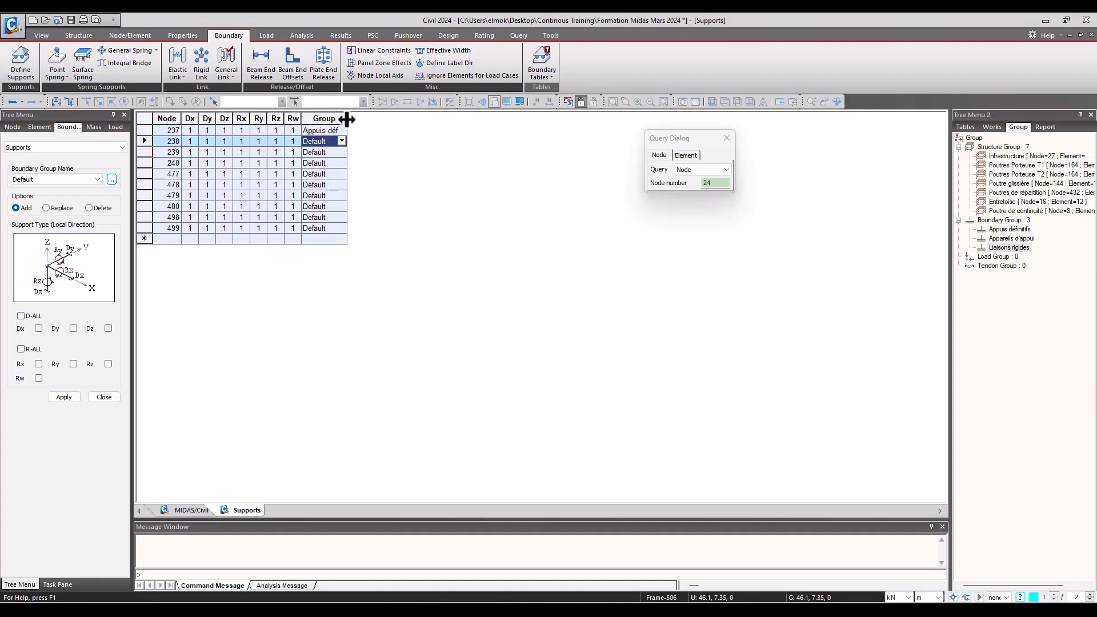
drag(346, 119, 363, 118)
drag(148, 130, 170, 223)
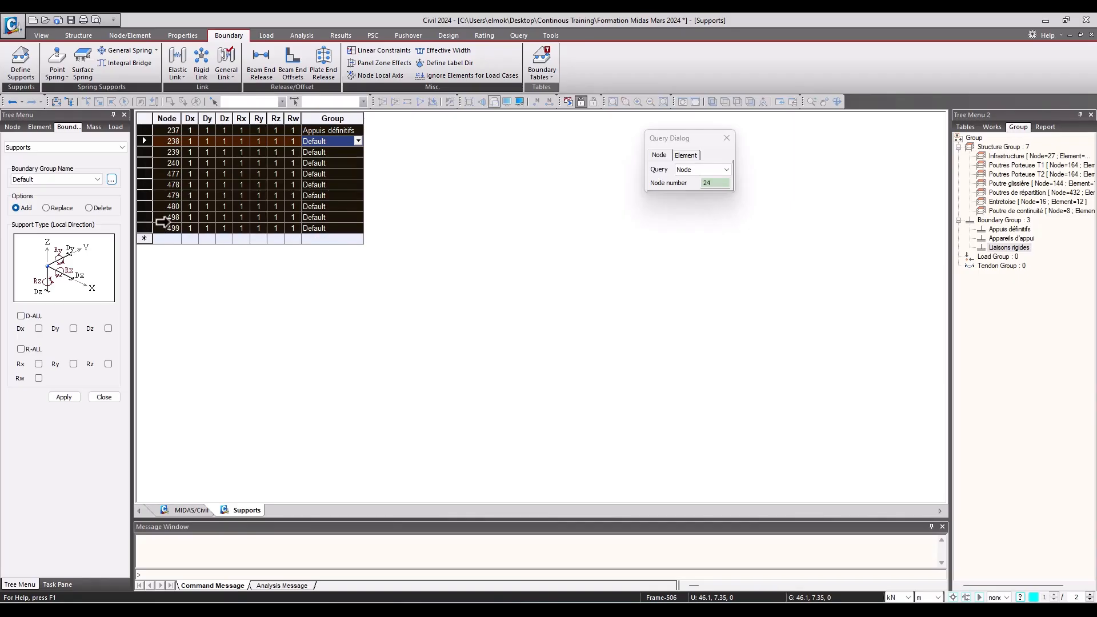
click(336, 132)
drag(334, 141, 347, 232)
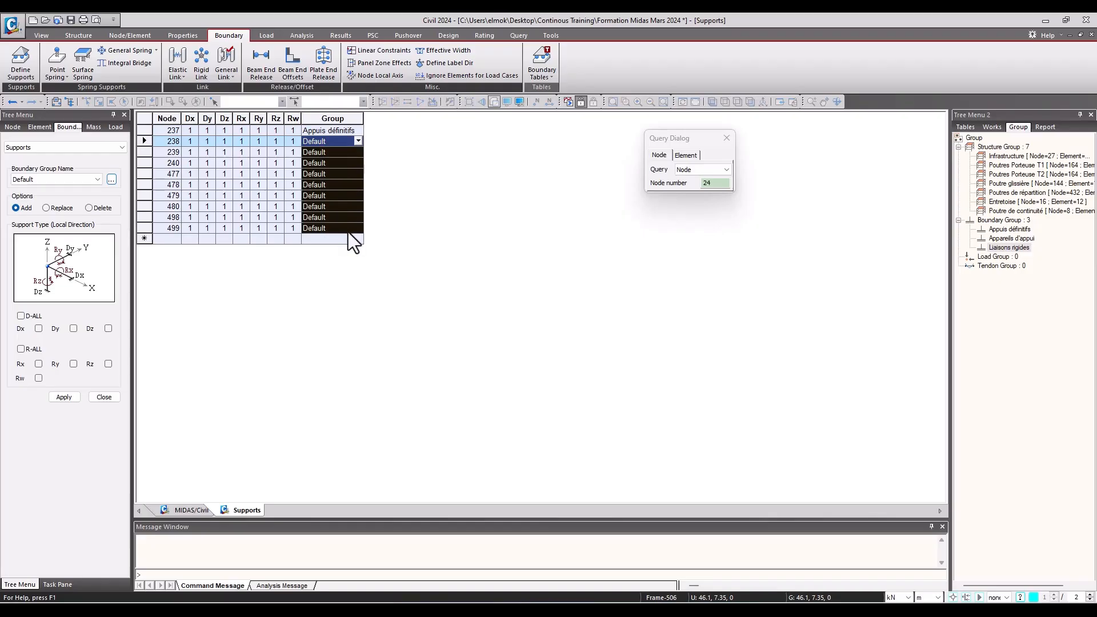
text(Appuis définitifs)
click(334, 149)
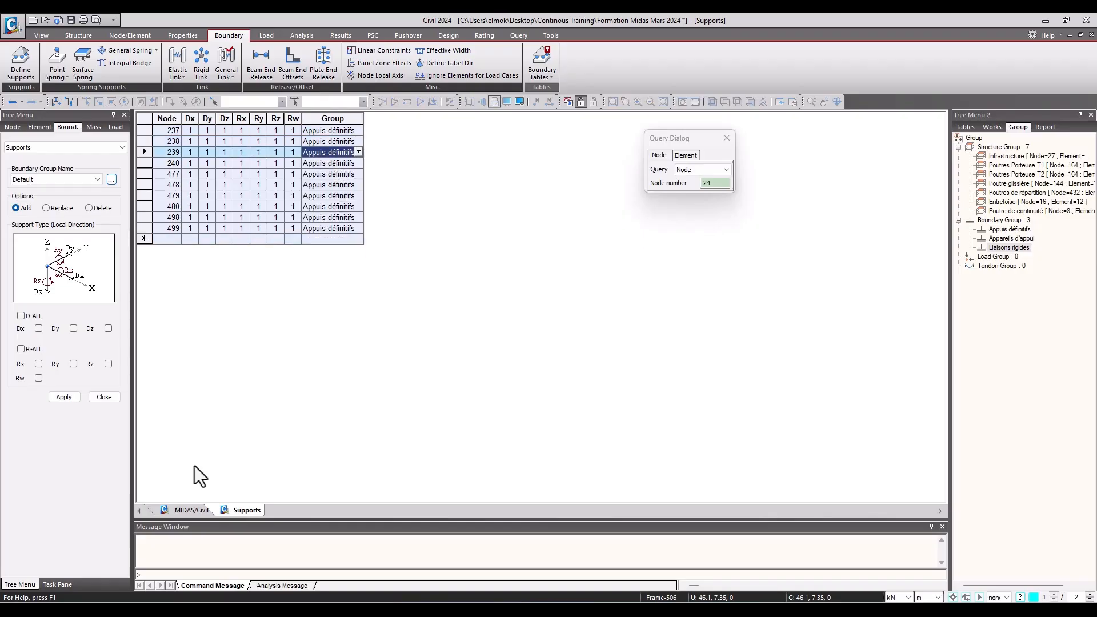
- Return to the model view and check the supports and nodes belonging to the Appuis définitifs group at the abutments and pier
click(188, 510)
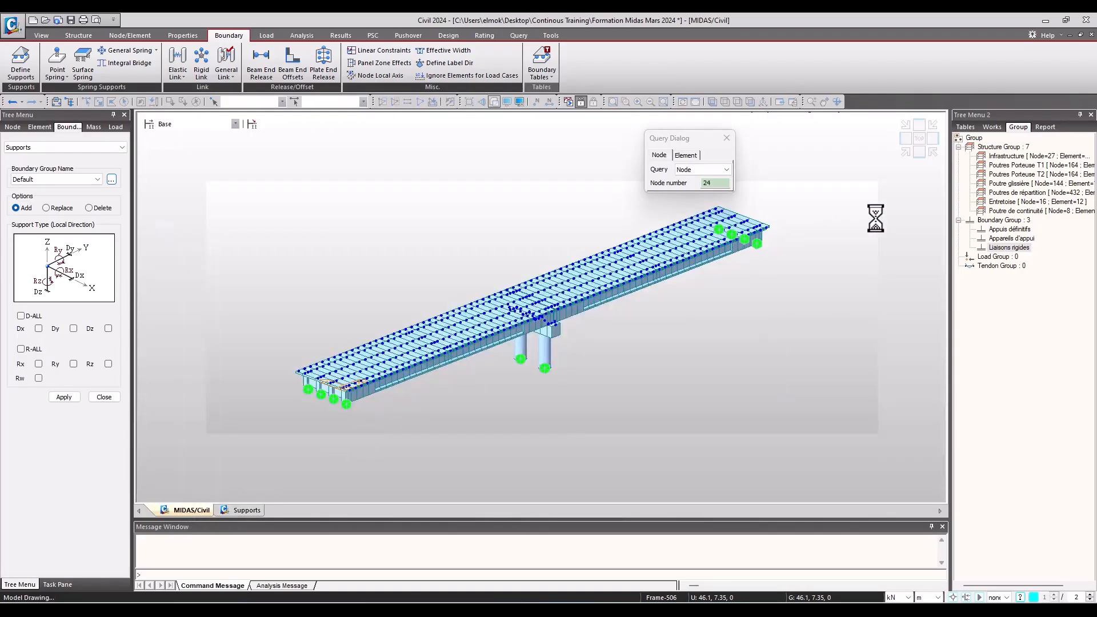
double_click(1020, 229)
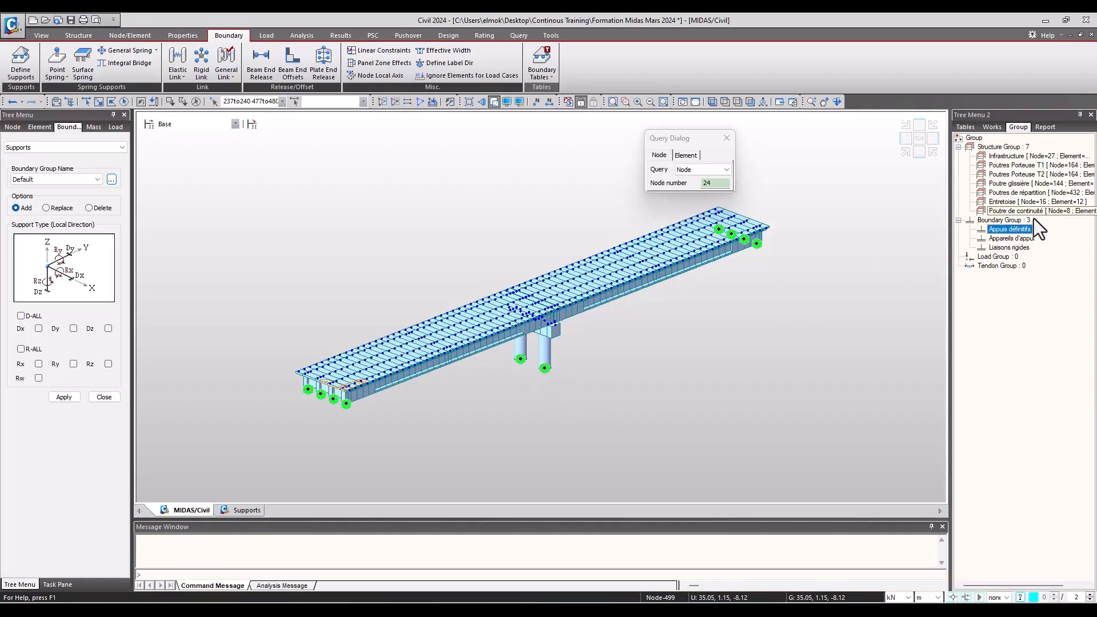
click(665, 397)
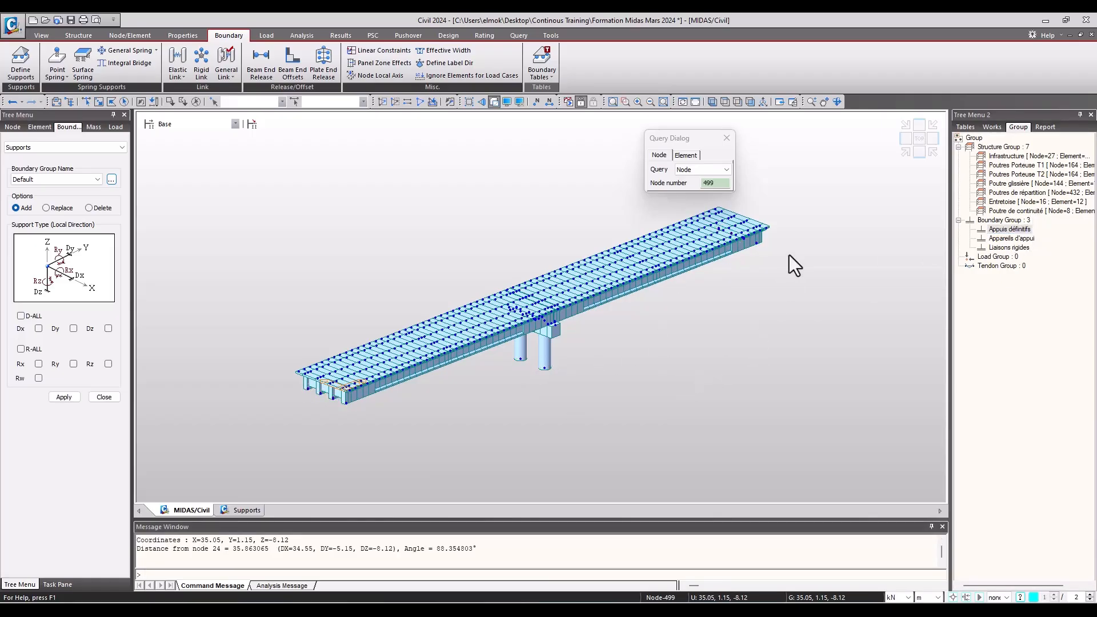
click(1009, 230)
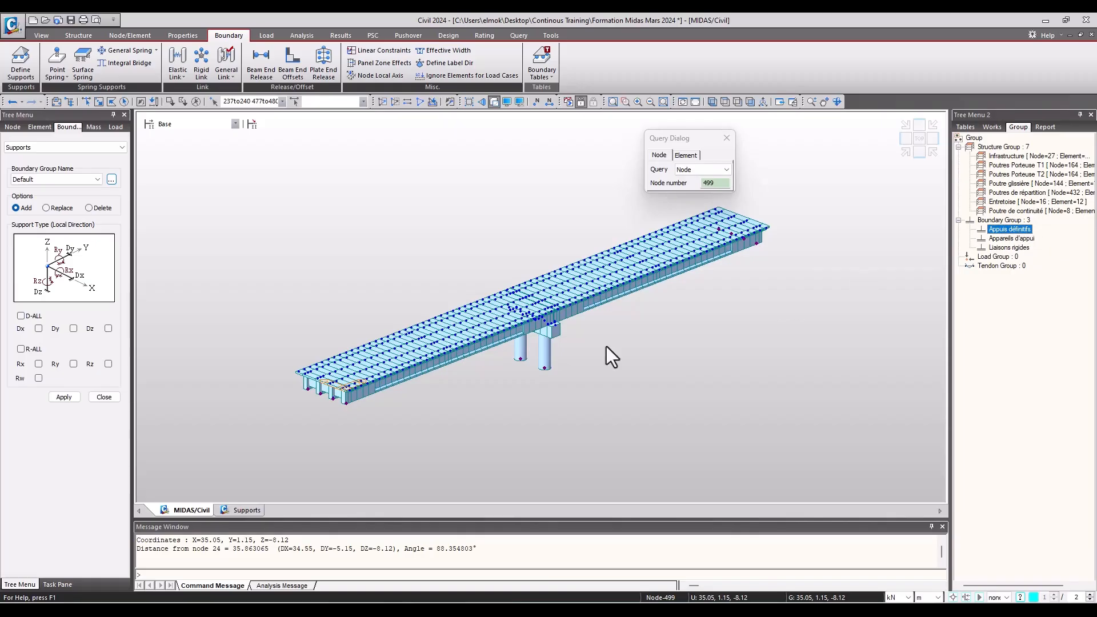
middle_drag(537, 403, 537, 403)
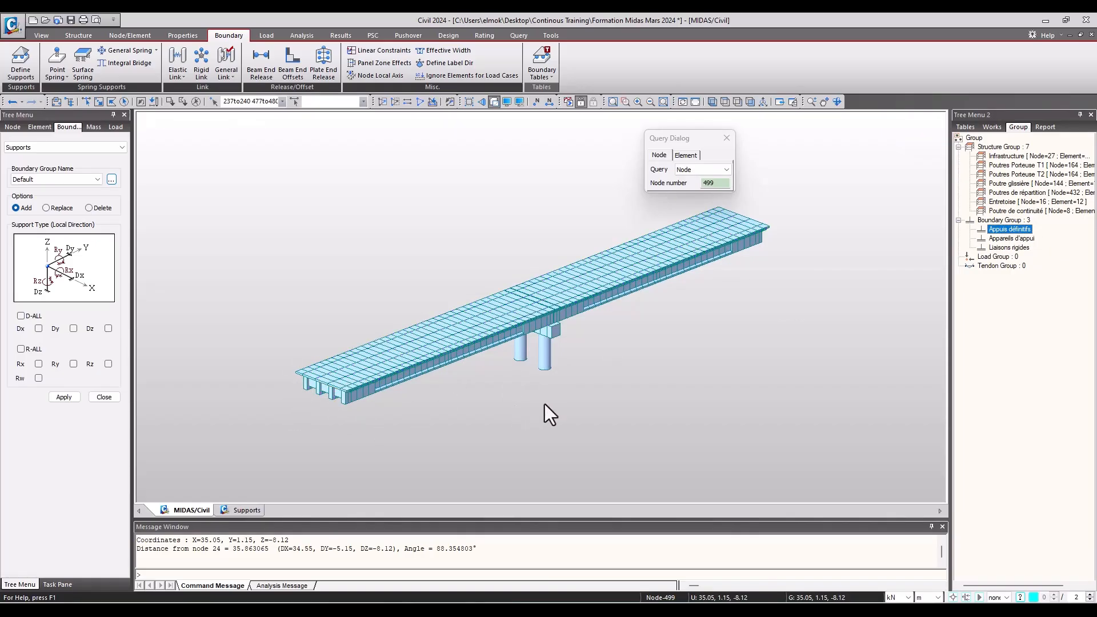
mouse_move(672, 406)
shift+middle_down()
mouse_move(713, 386)
mouse_move(690, 398)
shift+middle_up()
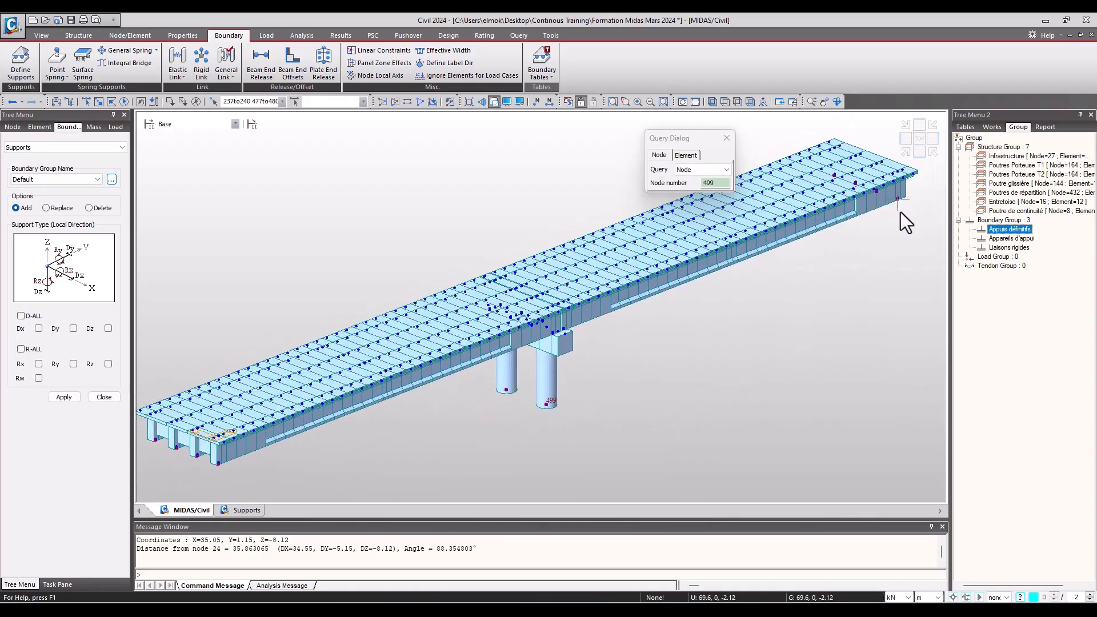
scroll(694, 335, down, 1)
scroll(695, 335, down, 1)
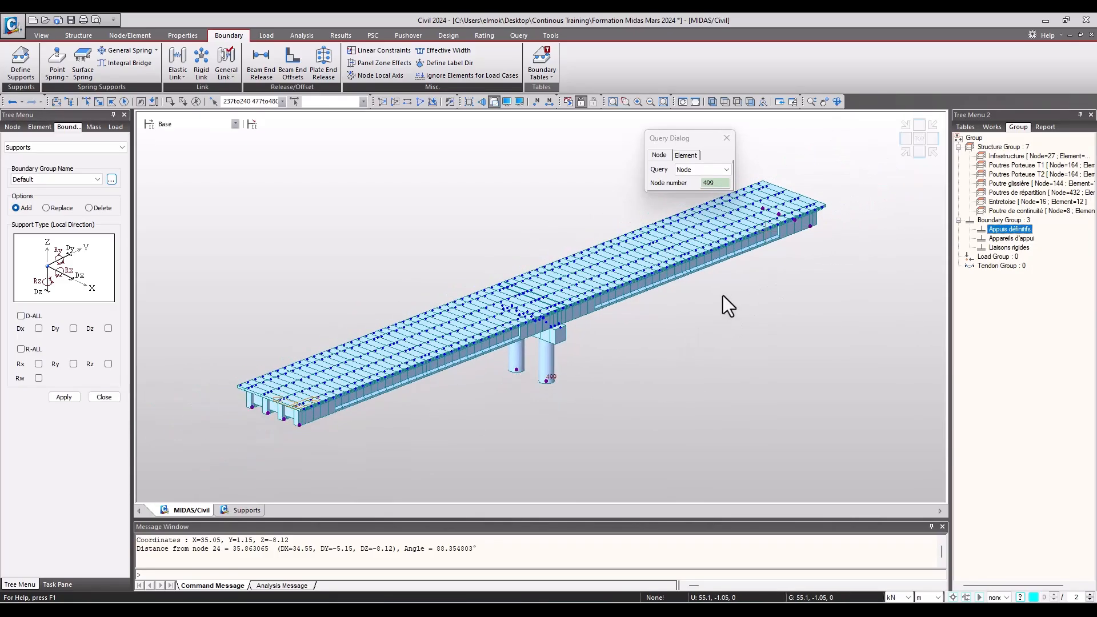
- Open the boundary table of elastic links and set the group of the link between nodes 237 and 229 to Appareils d'appui
click(542, 72)
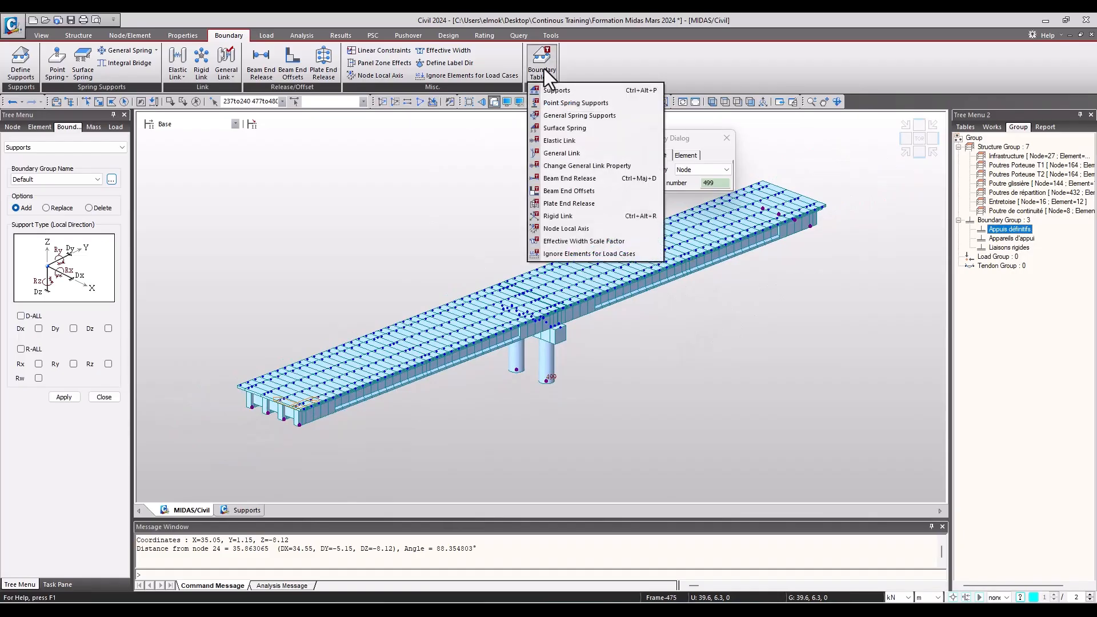
click(561, 142)
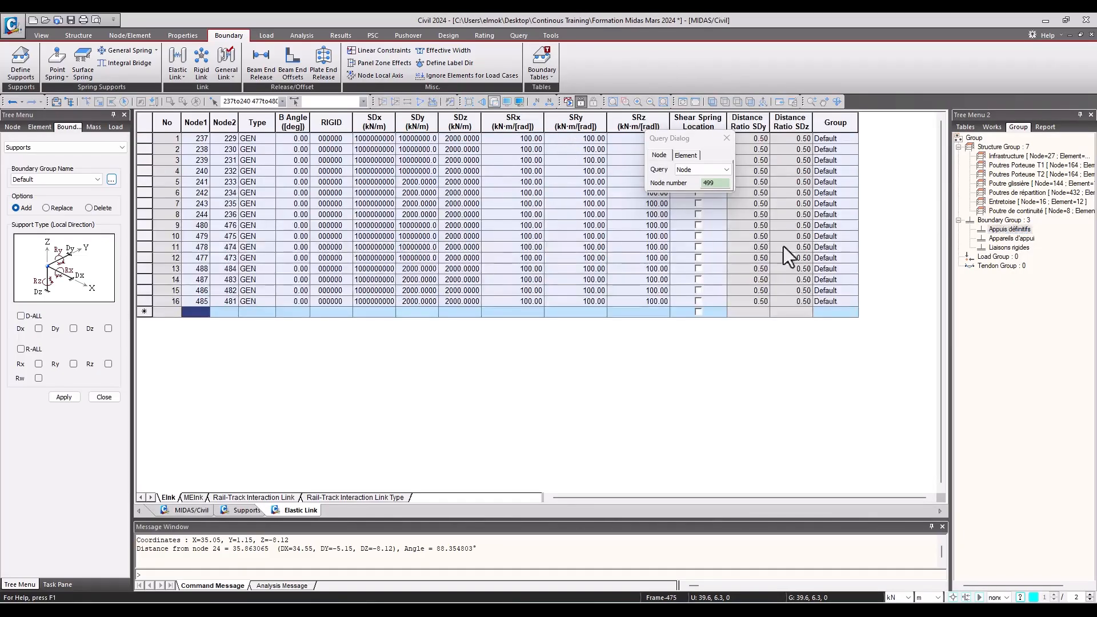
click(851, 138)
click(852, 138)
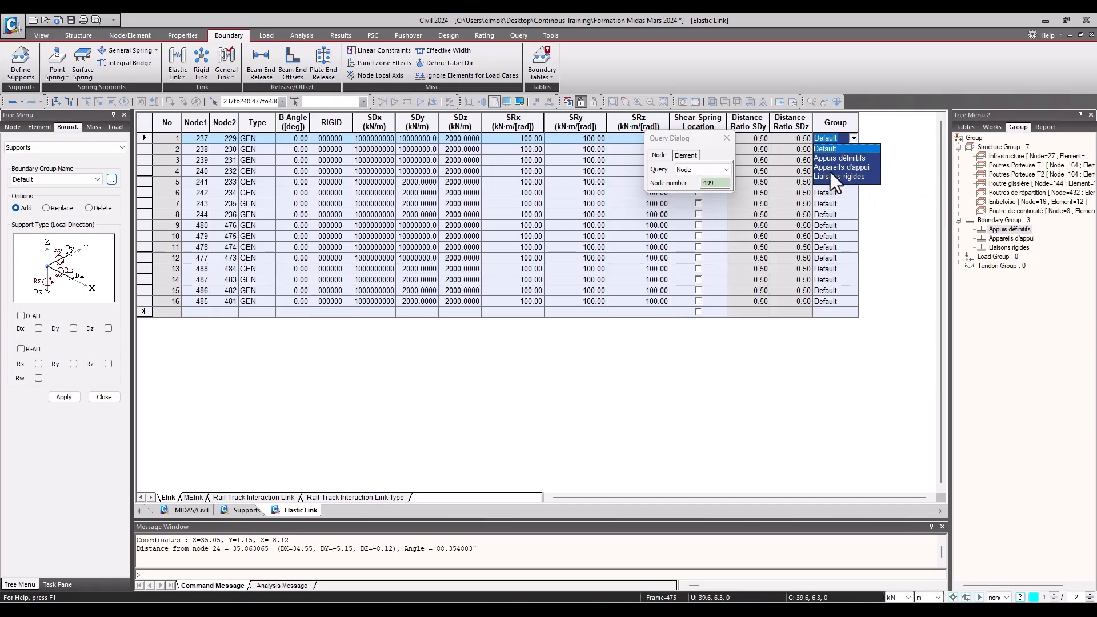
click(848, 169)
- Widen the Group column, copy Appareils d'appui to elastic links 2 to 16, and return to the model view
click(848, 149)
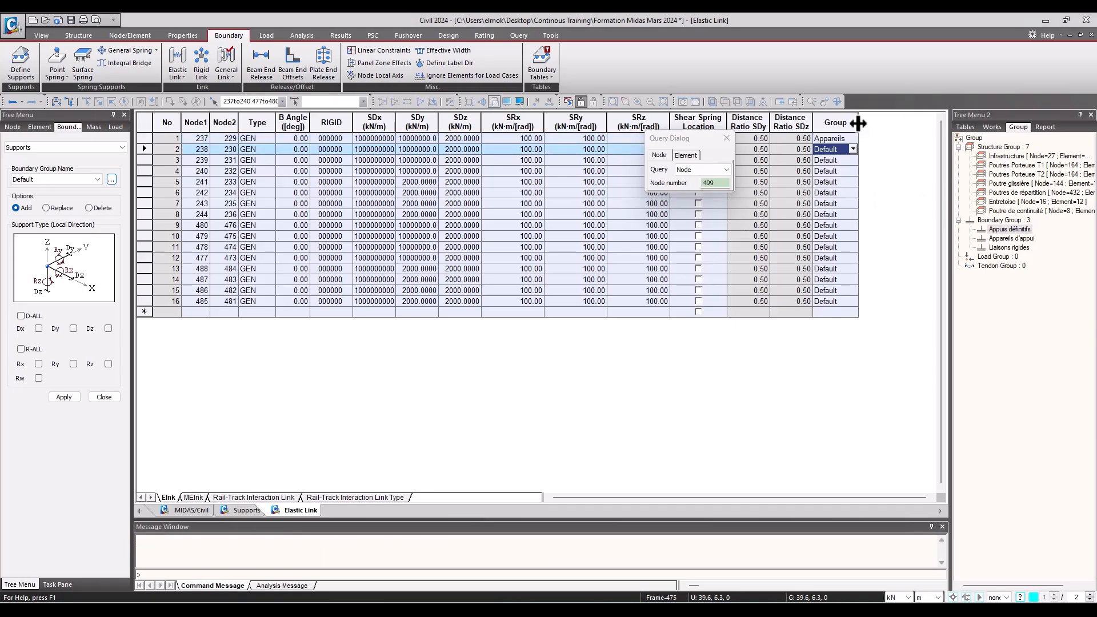
drag(872, 124, 858, 297)
click(844, 138)
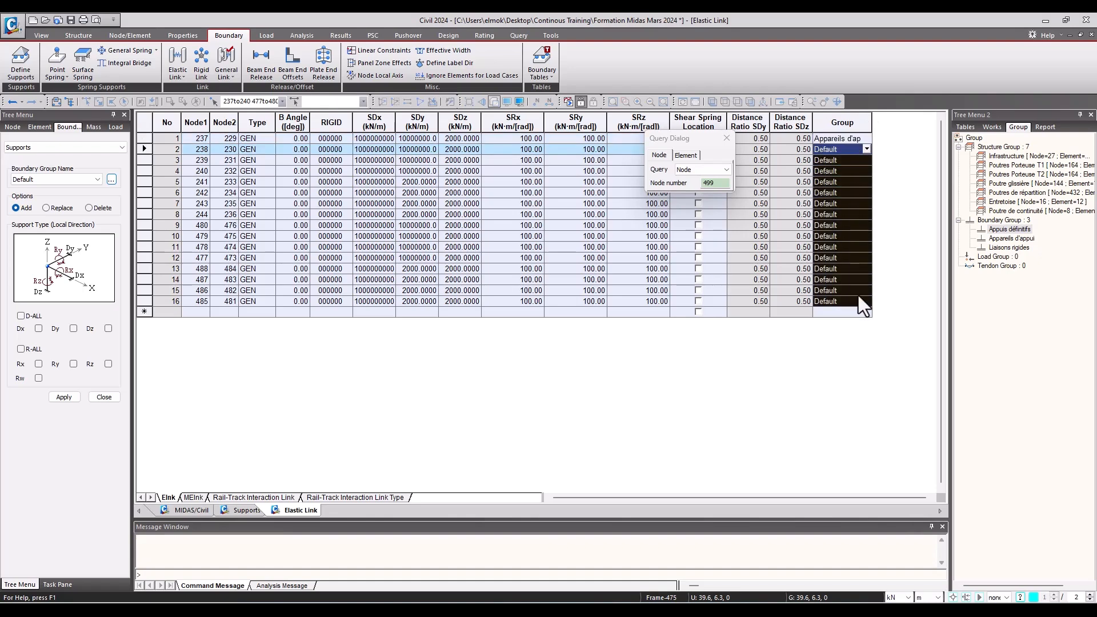
text(Appareils d'appui)
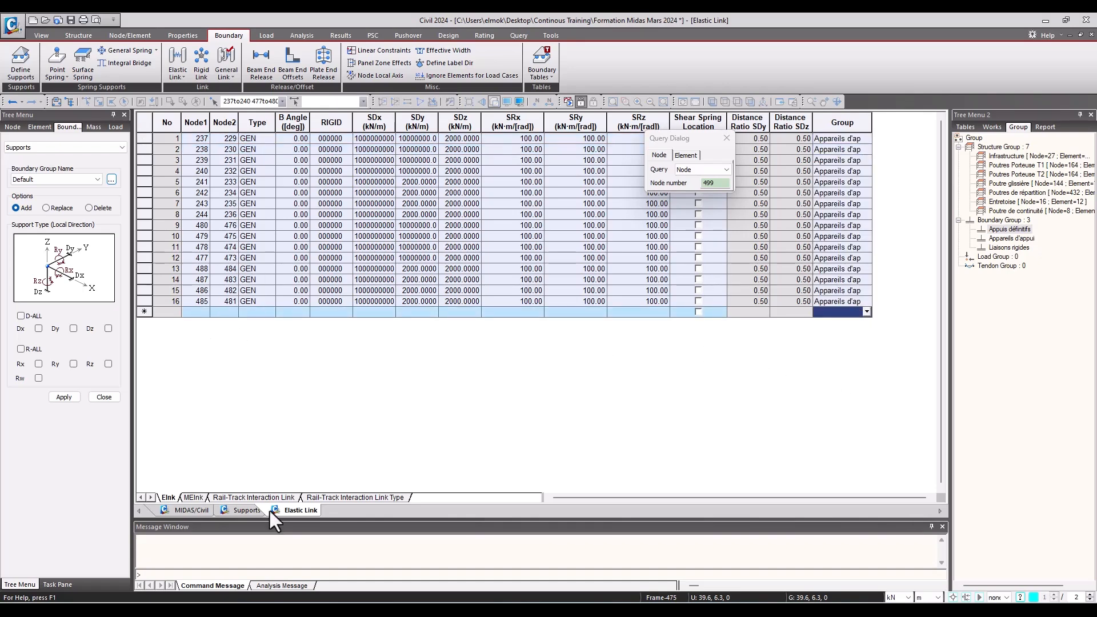
click(182, 512)
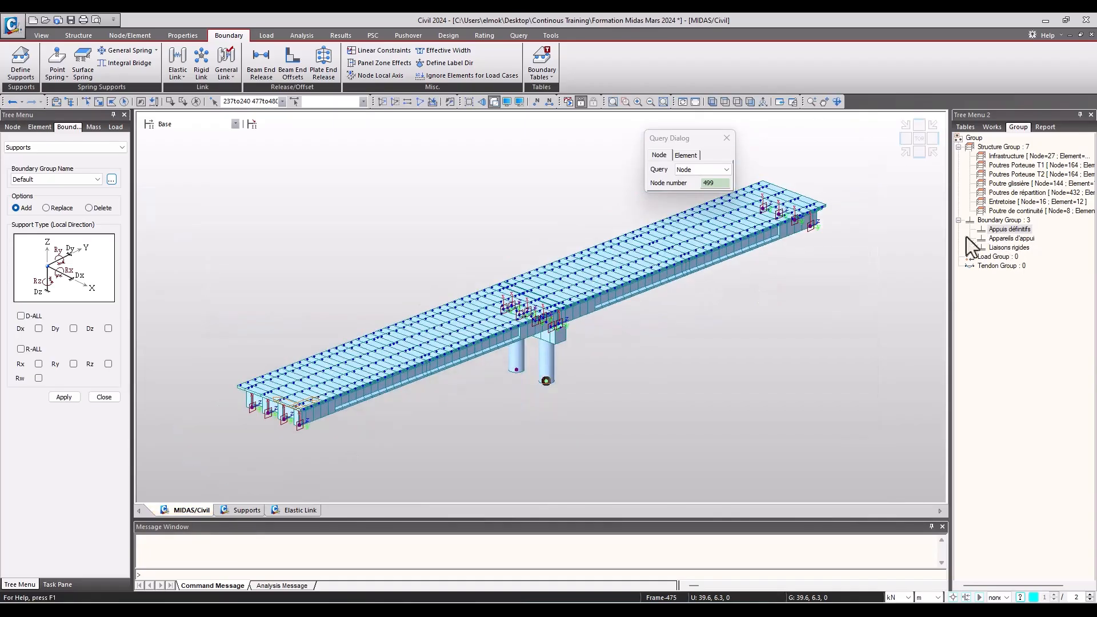
- Open the boundary table of rigid links and set the group of the link with master node 21 to Liaisons rigides
click(541, 74)
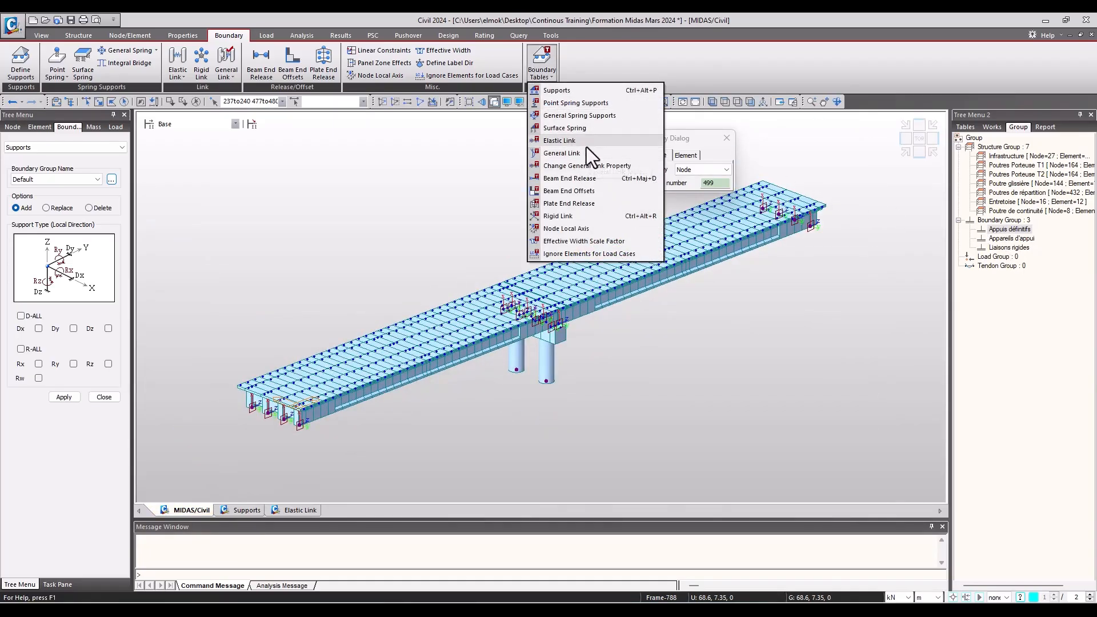
click(602, 217)
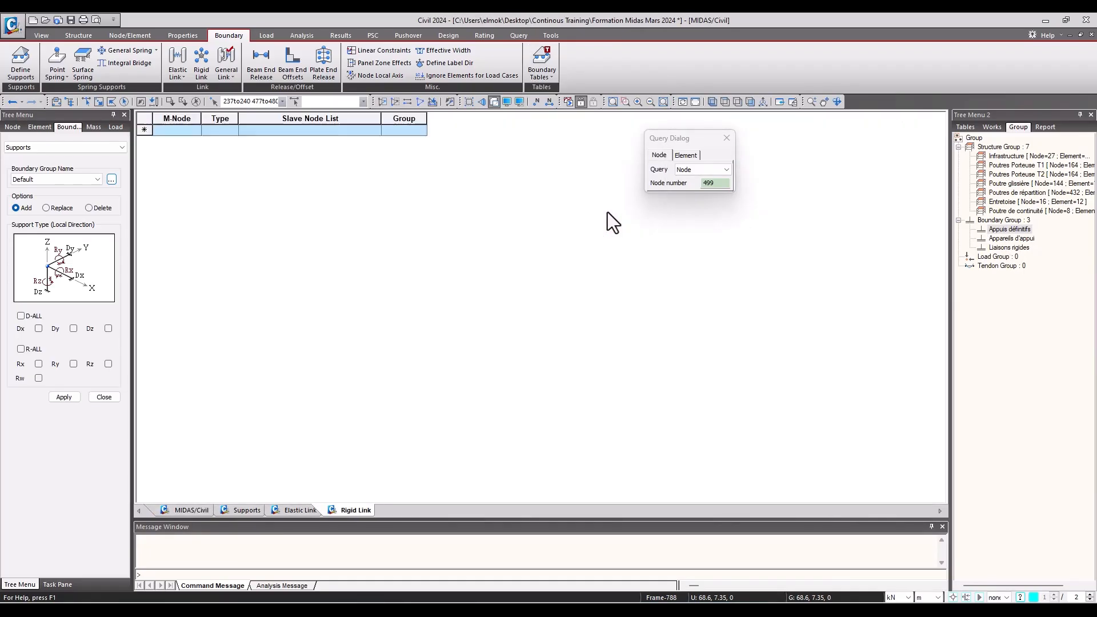
click(410, 133)
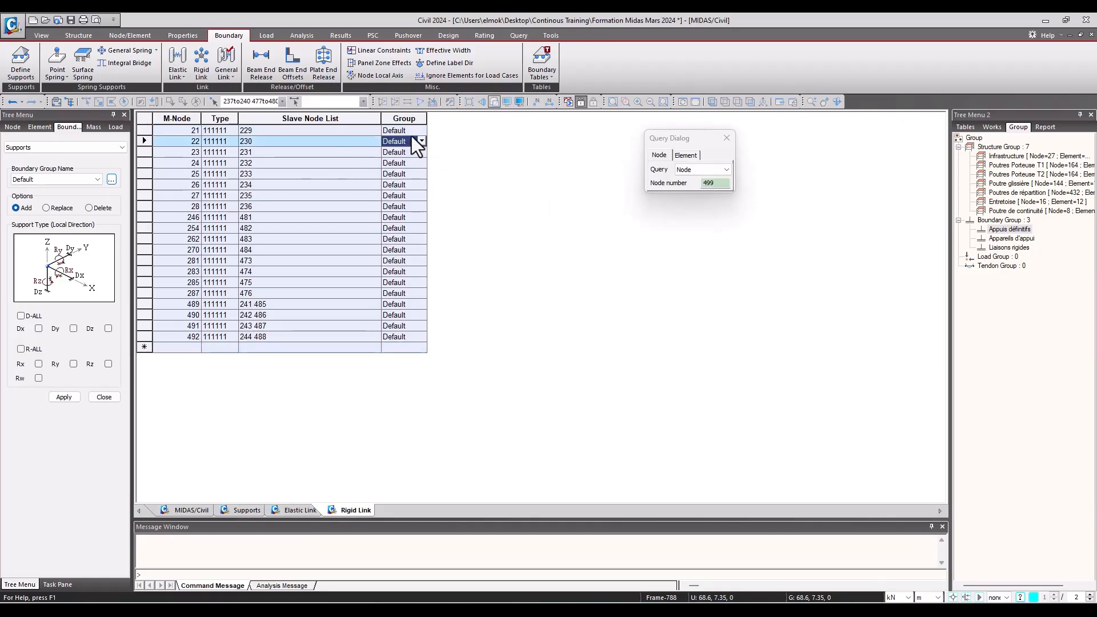
click(422, 130)
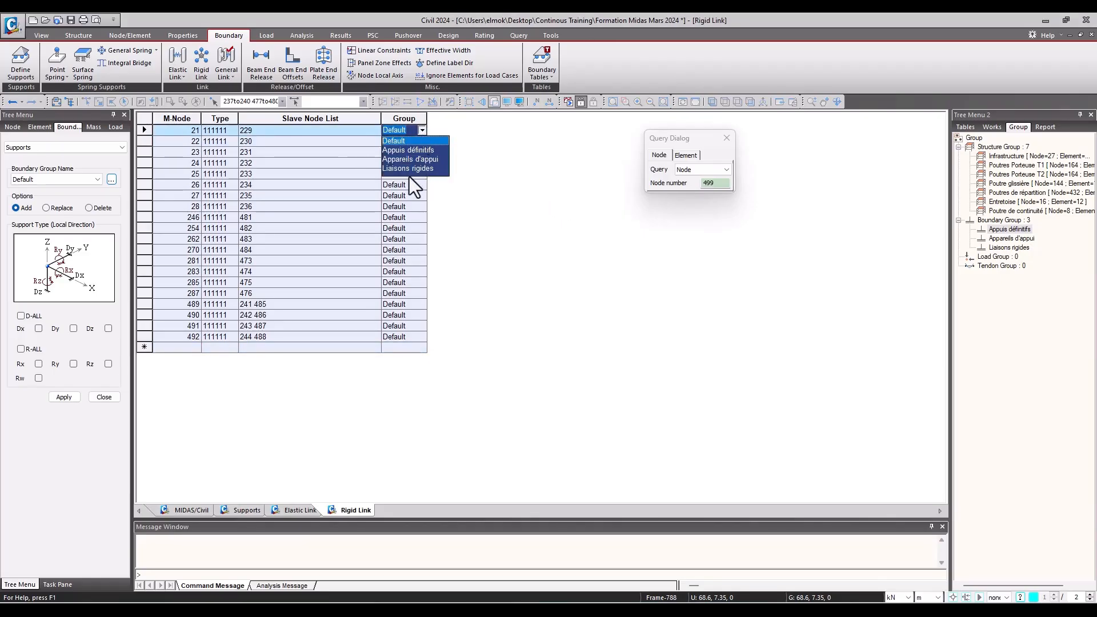
click(409, 169)
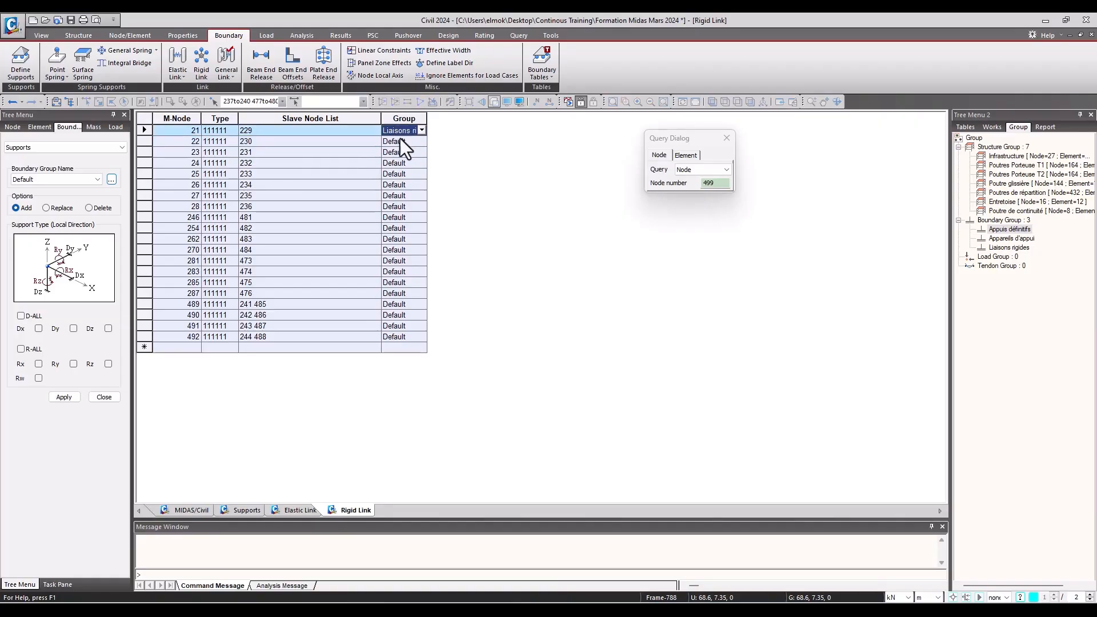
- Copy Liaisons rigides to all remaining rigid links, from master node 22 to 492, and widen the Group column
drag(402, 141, 414, 334)
text(Liaisons ri Liaisons ri Liaisons ri Liaisons ri Liaisons ri Liaisons ri Liaisons ri Liaisons ri Liaisons ri Liaisons ri Liaisons ri Liaisons ri Liaisons ri Liaisons ri Liaisons ri Liaisons ri Liaisons ri Liaisons ri Liaisons ri)
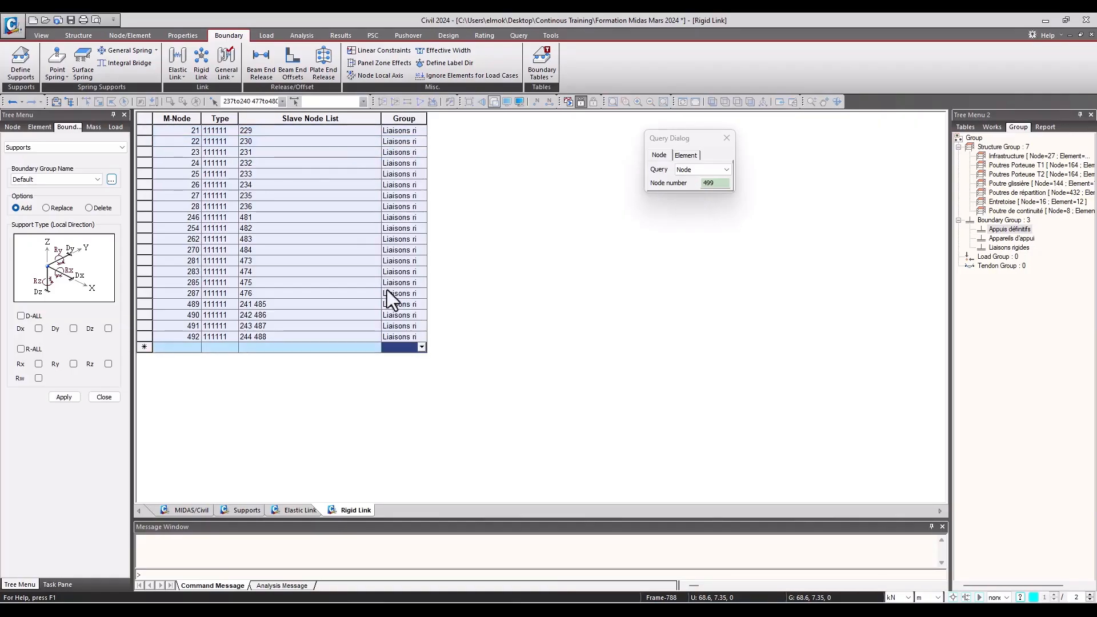
click(400, 260)
drag(428, 122, 442, 122)
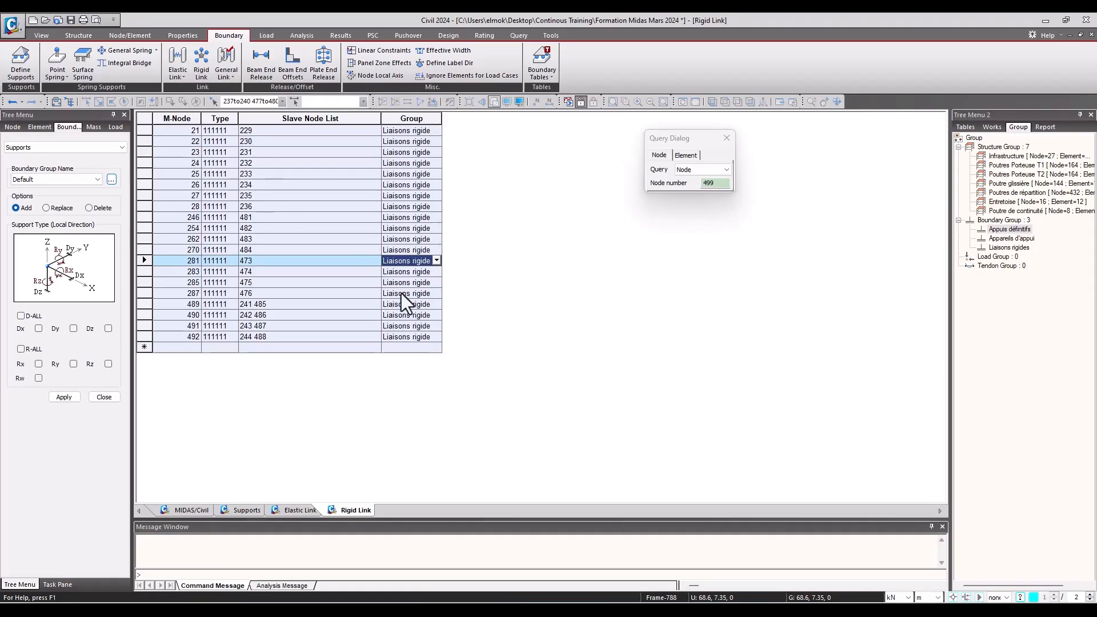
- Check the rigid links in the model view and go back to the Rigid Link table
mouse_move(94, 610)
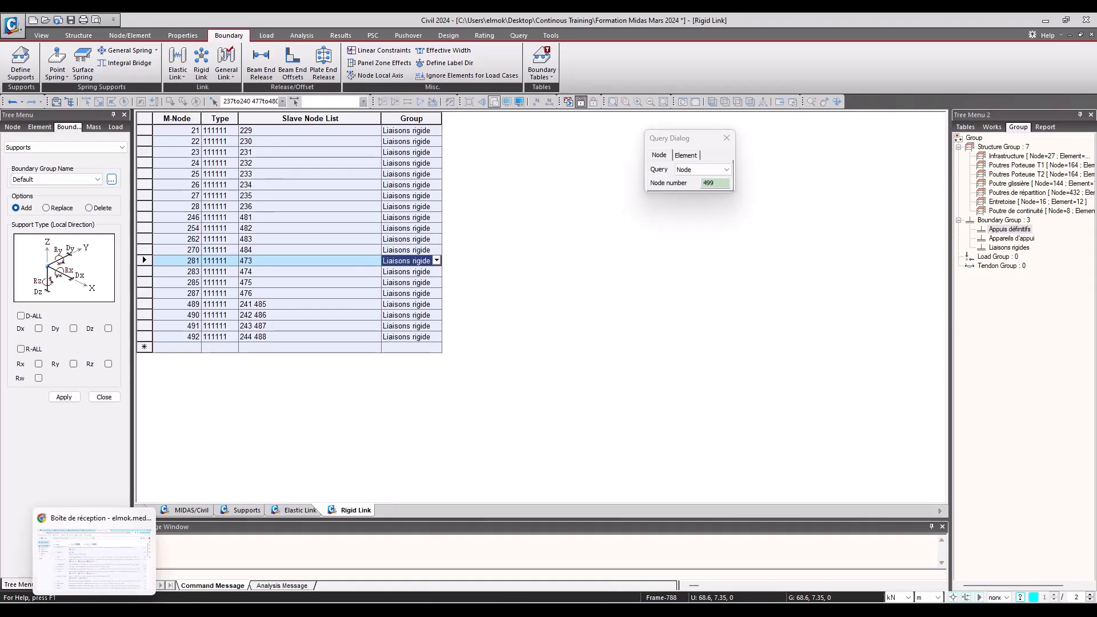
click(191, 510)
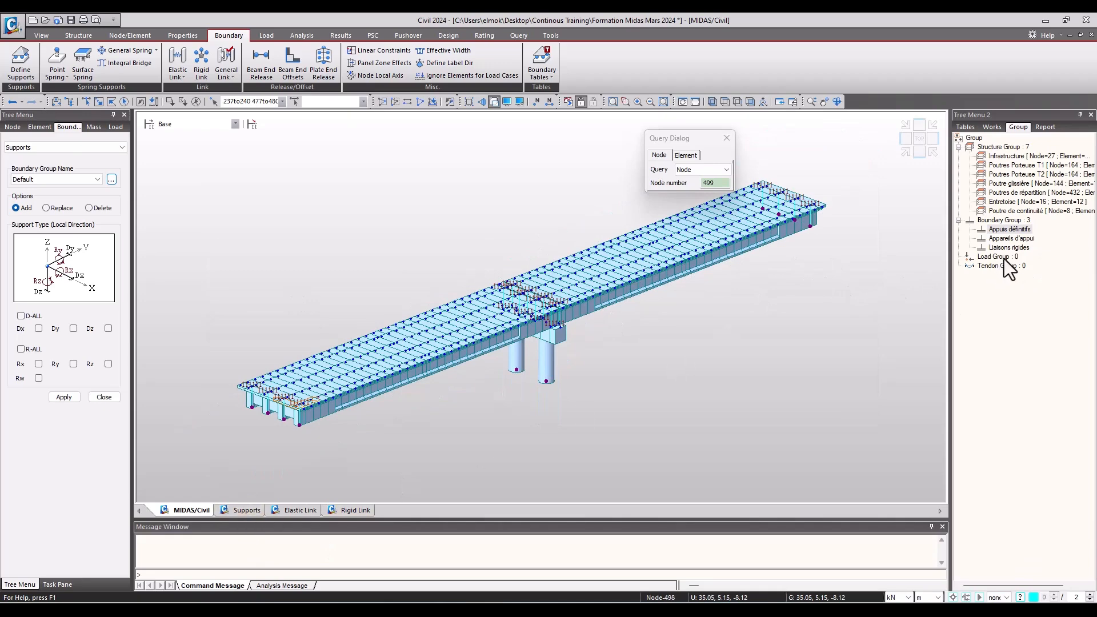
click(349, 511)
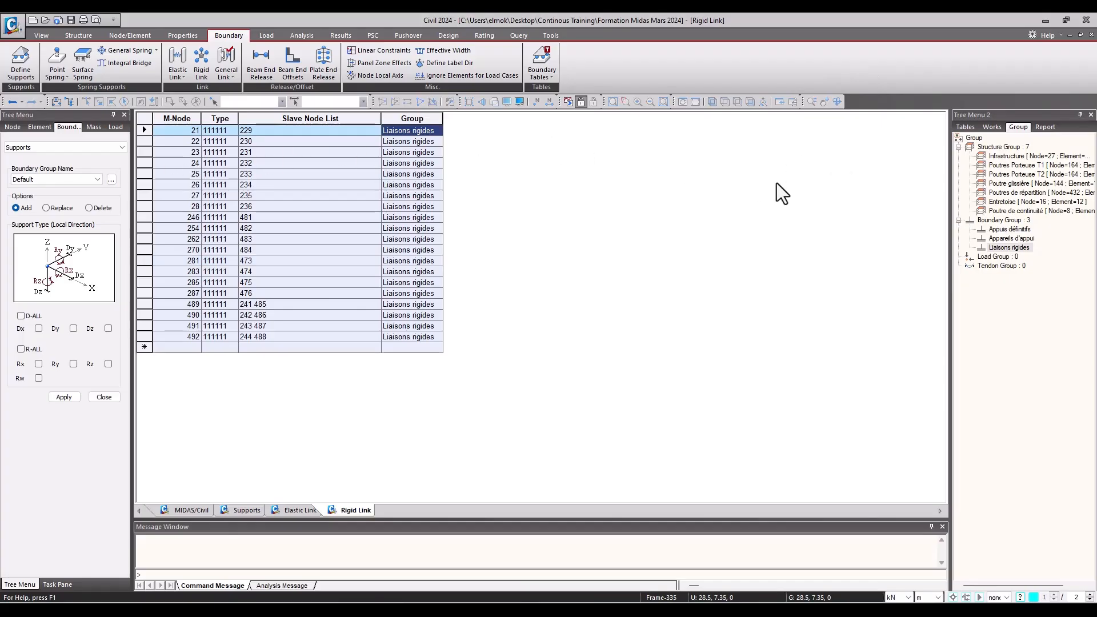
- Bring up the static load tools and close the Rigid Link, Elastic Link and Supports tables, leaving only the model view
click(266, 35)
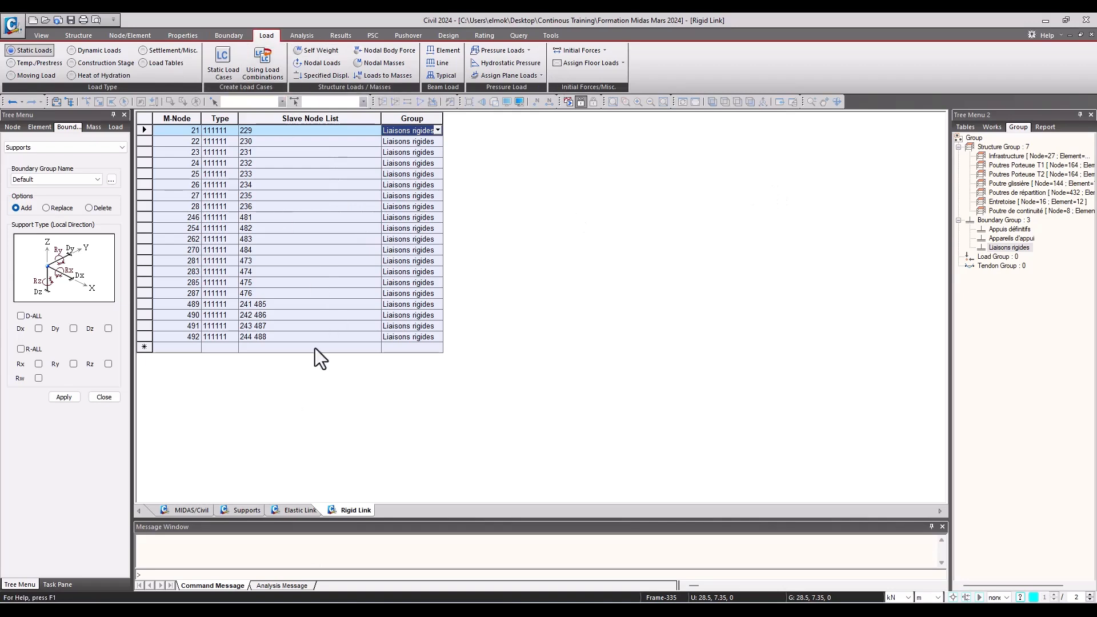
right_click(340, 509)
click(374, 530)
right_click(292, 510)
click(311, 531)
right_click(228, 512)
click(252, 532)
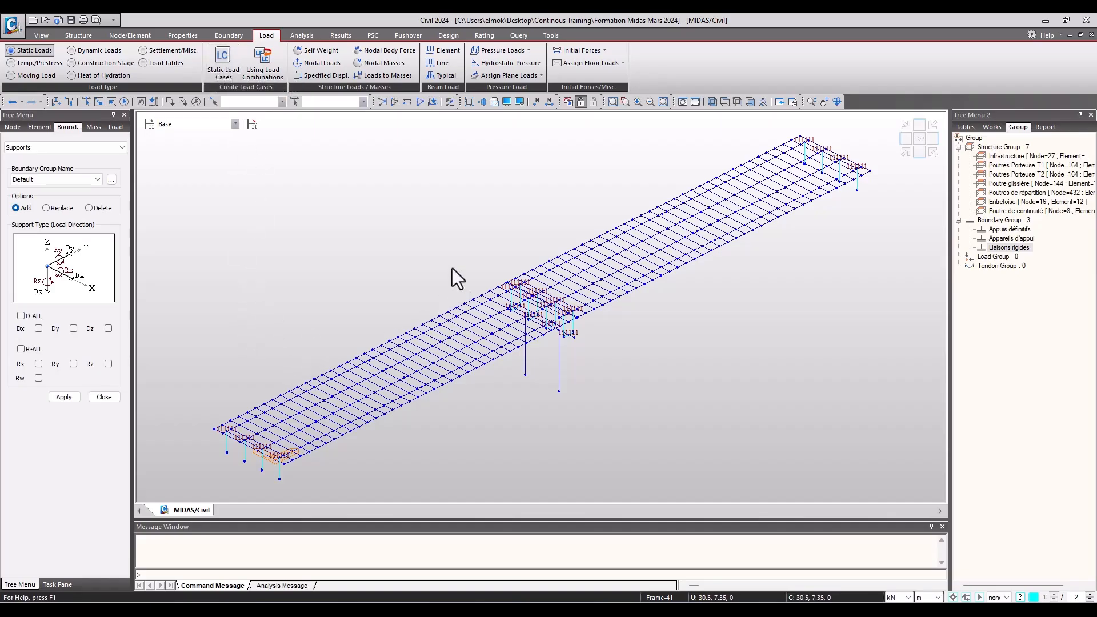
scroll(440, 280, down, 2)
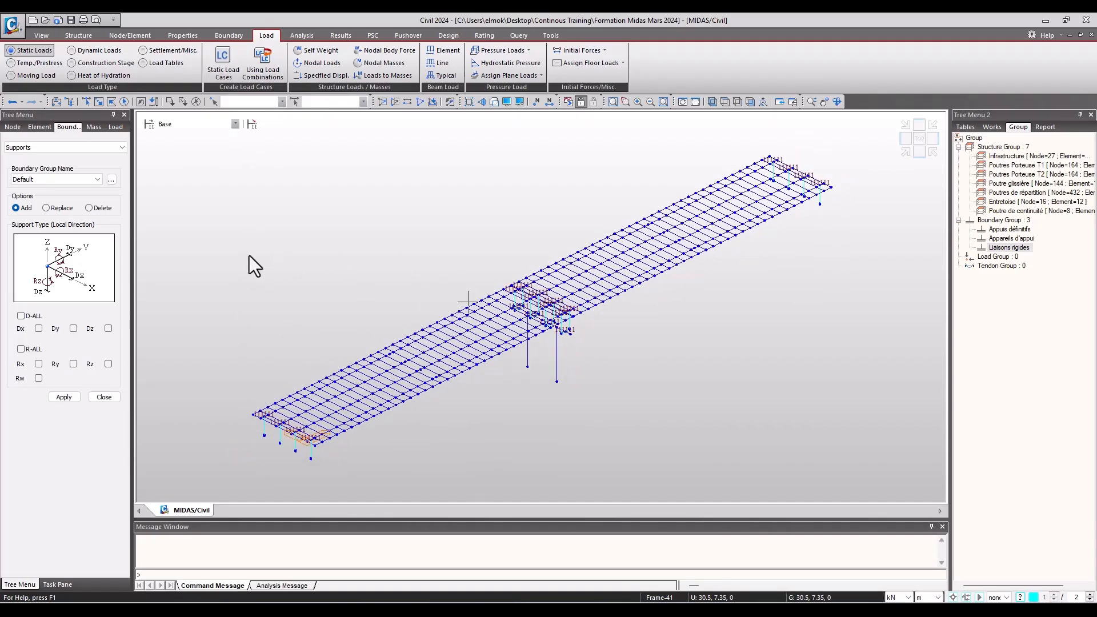
- Switch to the PowerPoint presentation and review the construction and service loads on the Détails du chargement slide
click(183, 610)
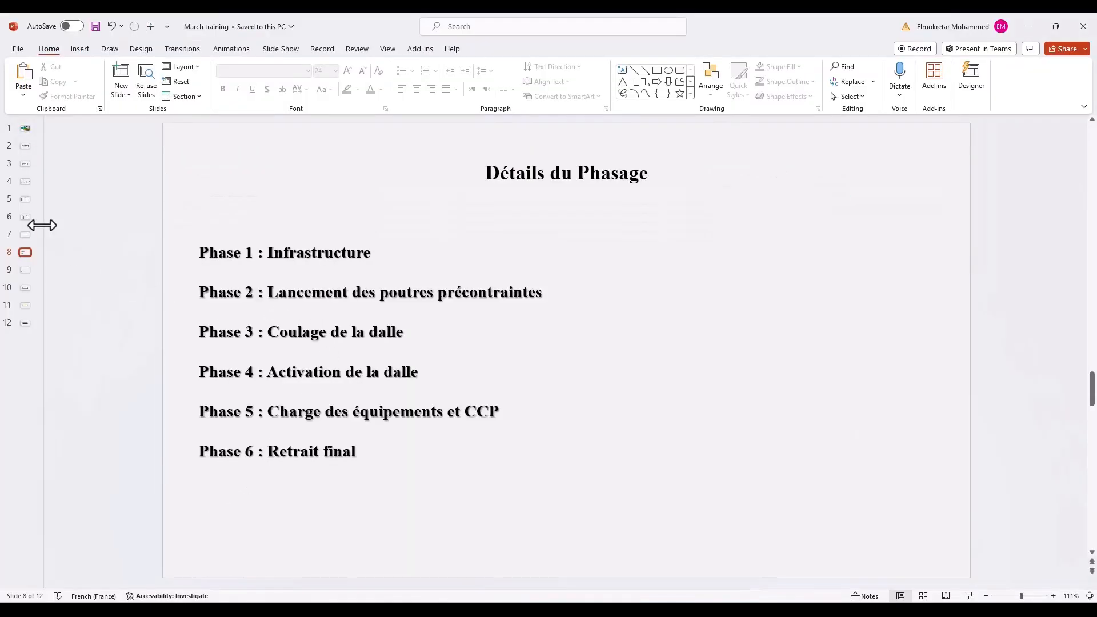
scroll(286, 293, down, 1)
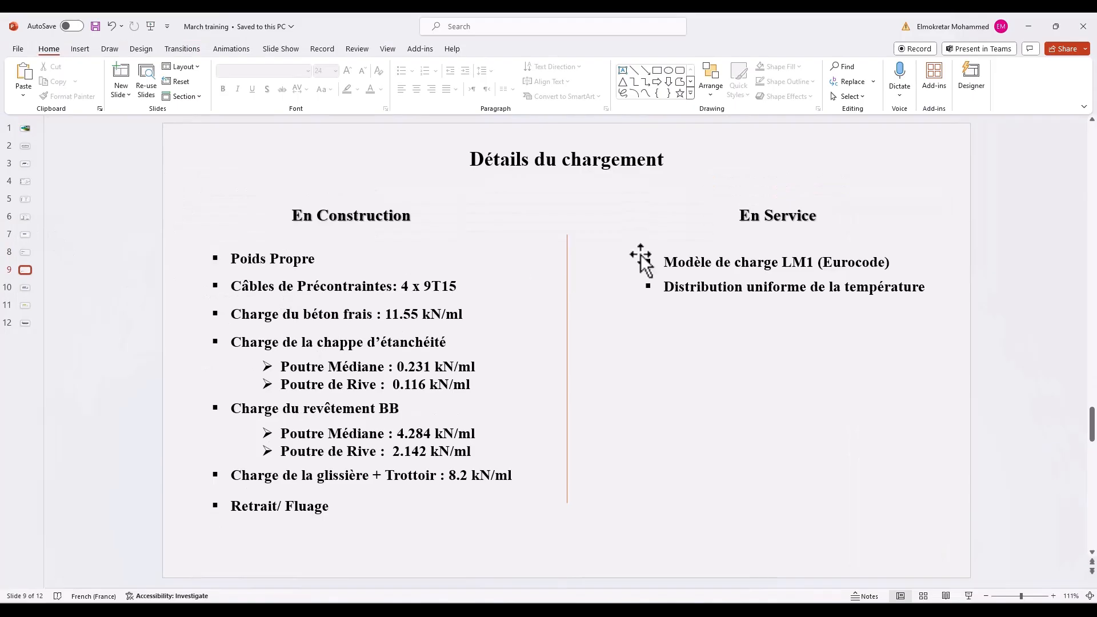
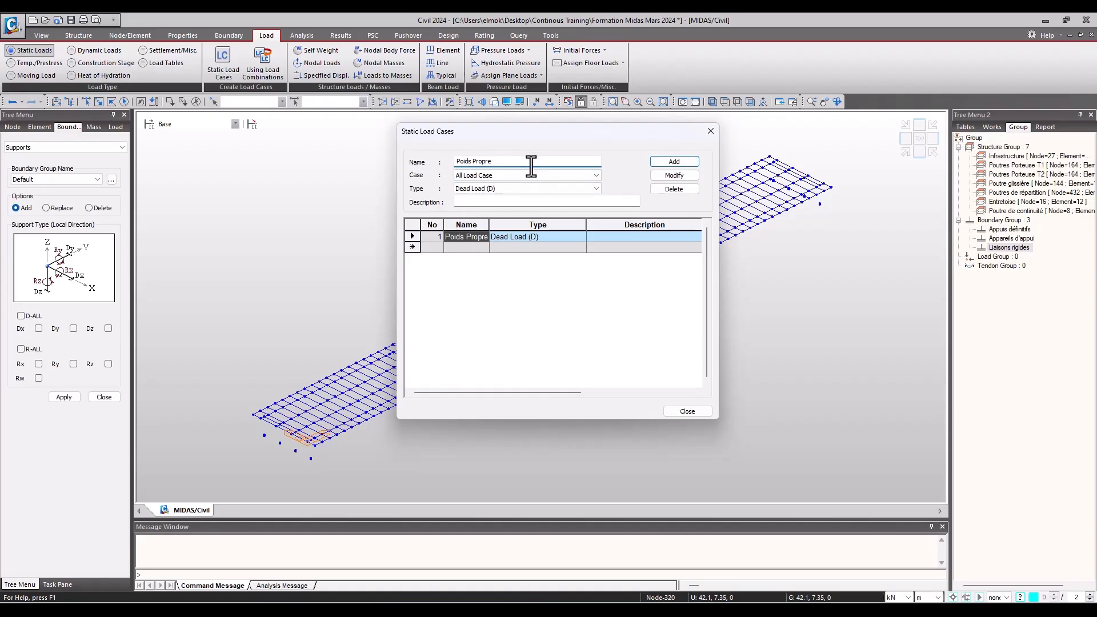
- Add a static load case named Précontrainte of type Prestress (PS)
text(Précontrainte)
click(540, 189)
scroll(575, 314, down, 7)
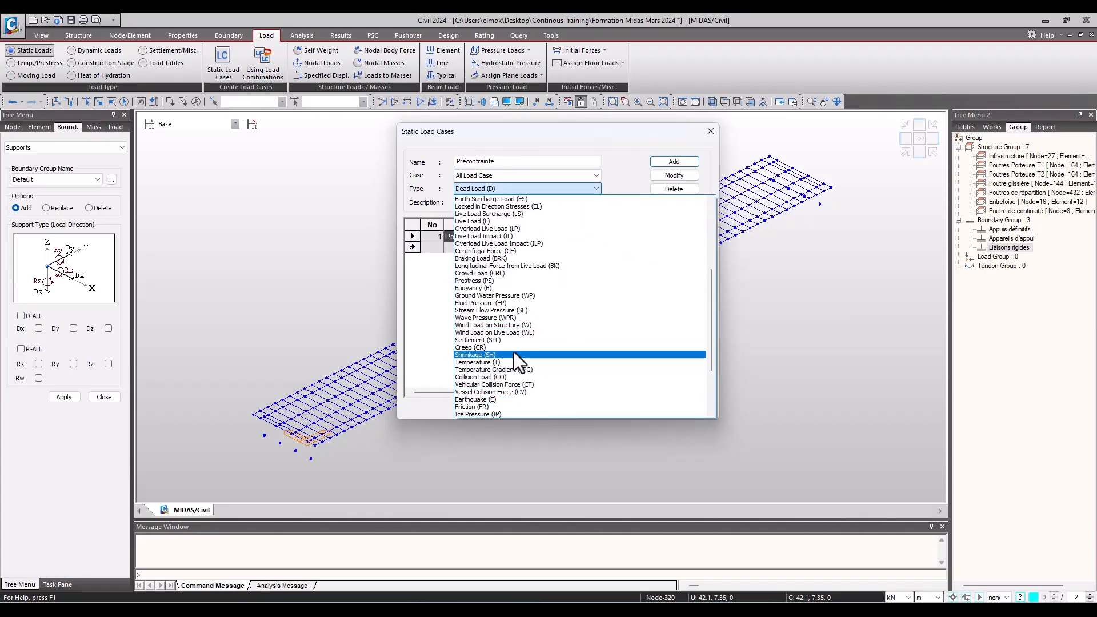
scroll(516, 362, down, 4)
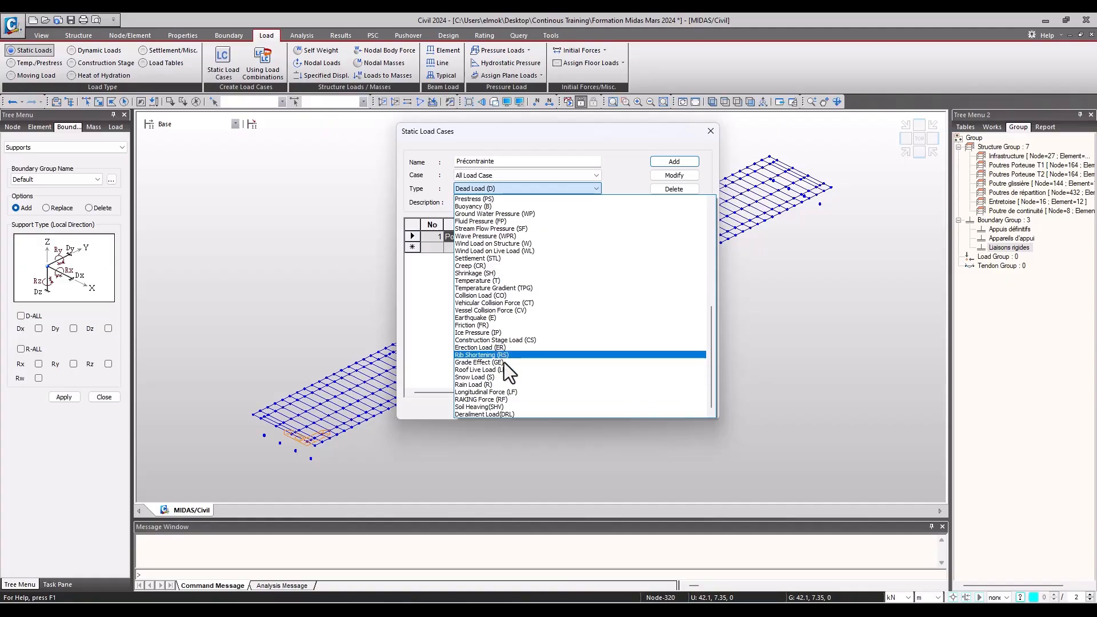
scroll(500, 360, up, 2)
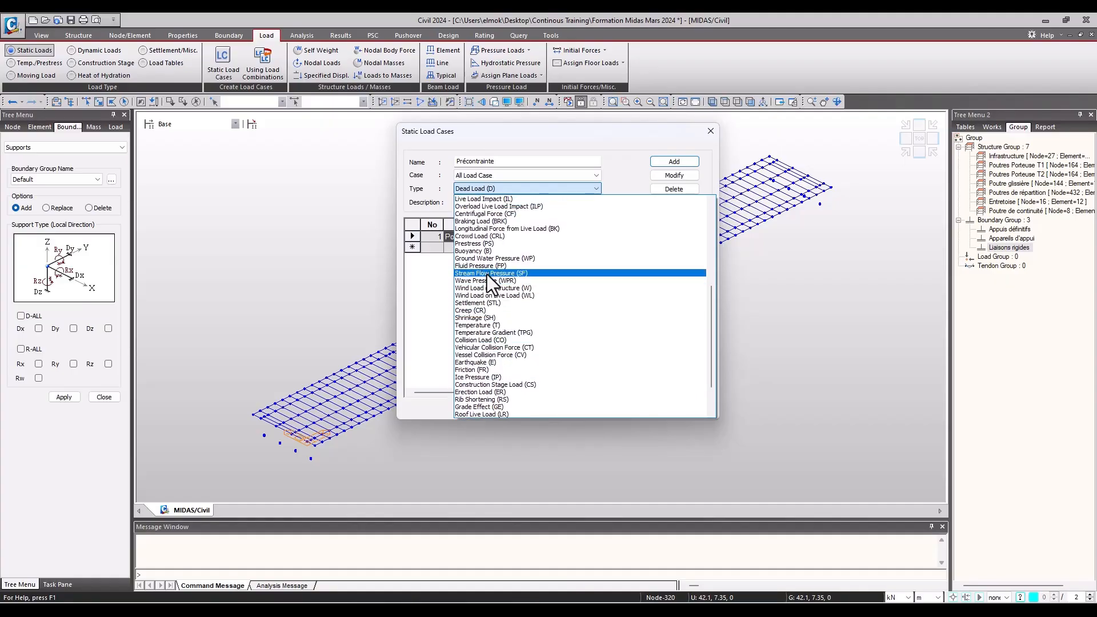
click(495, 244)
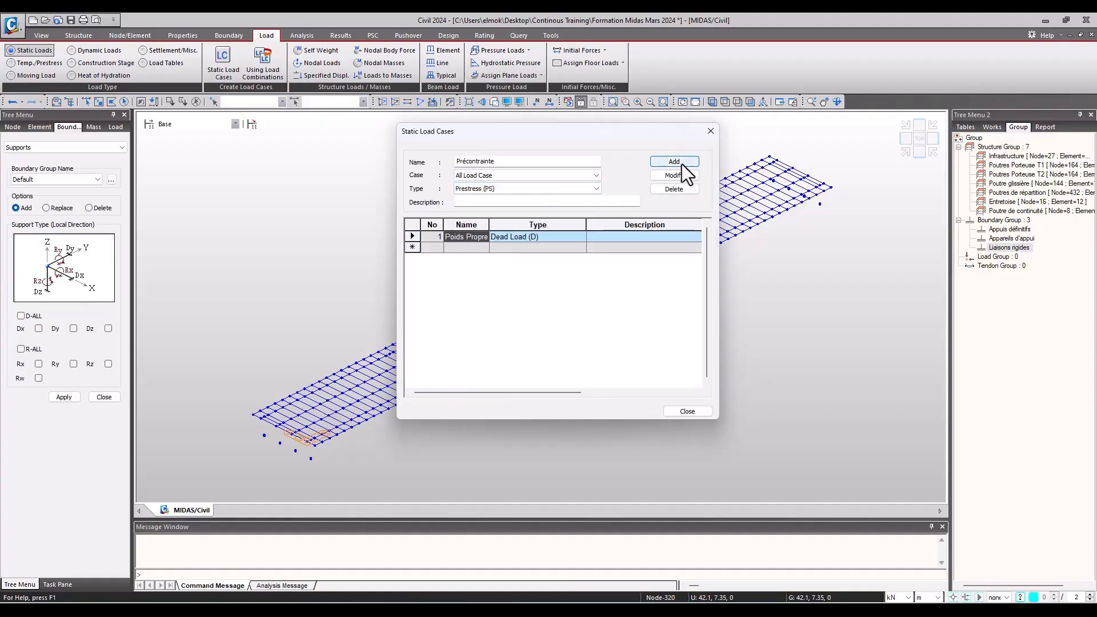
click(680, 163)
- Add a static load case named Etanchiéité of type Dead Load (D)
click(557, 162)
double_click(476, 166)
text(Etanchiéité)
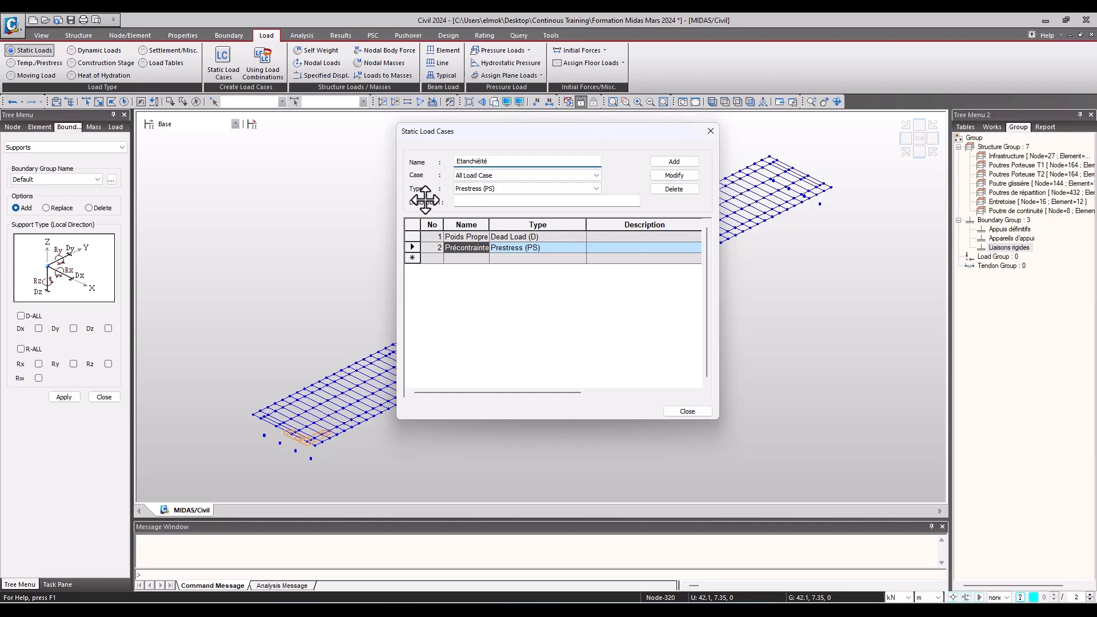
click(505, 190)
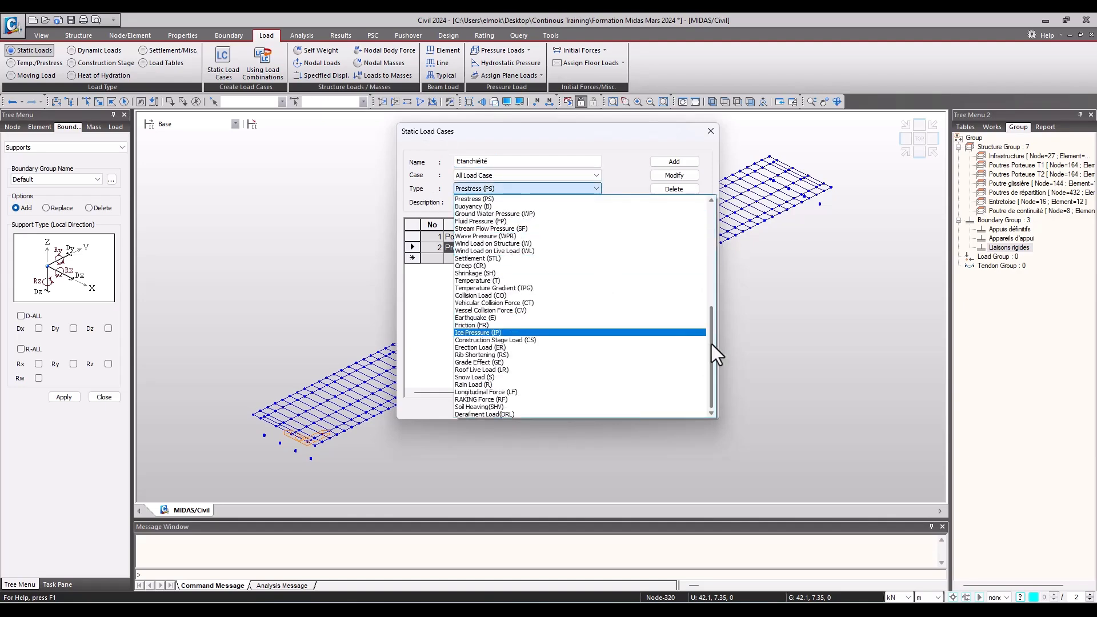
drag(711, 344, 713, 200)
click(496, 200)
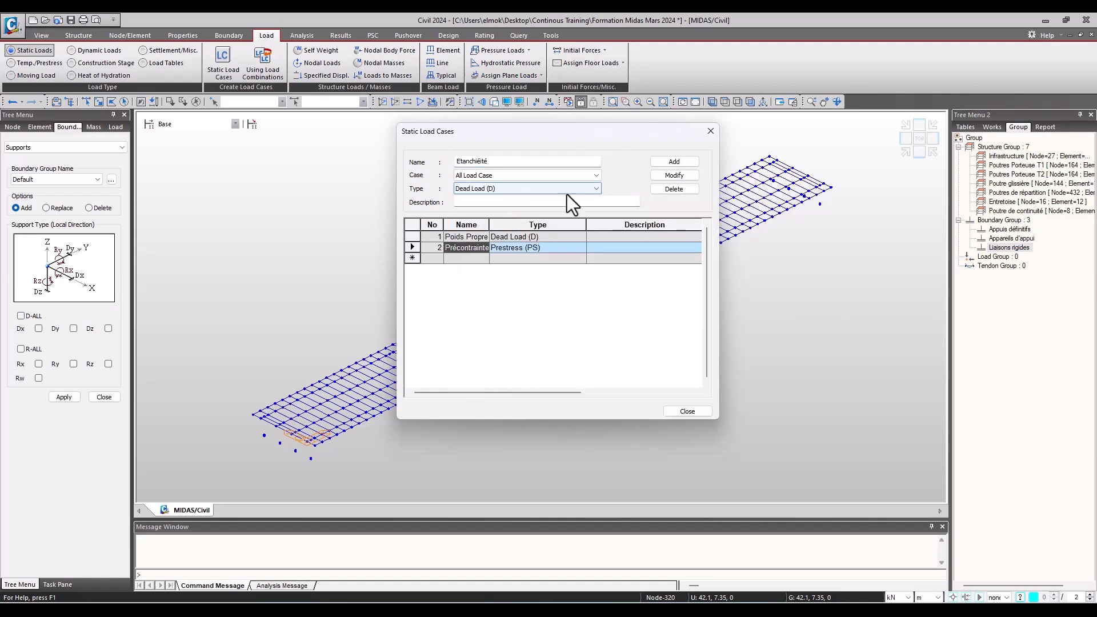
click(674, 161)
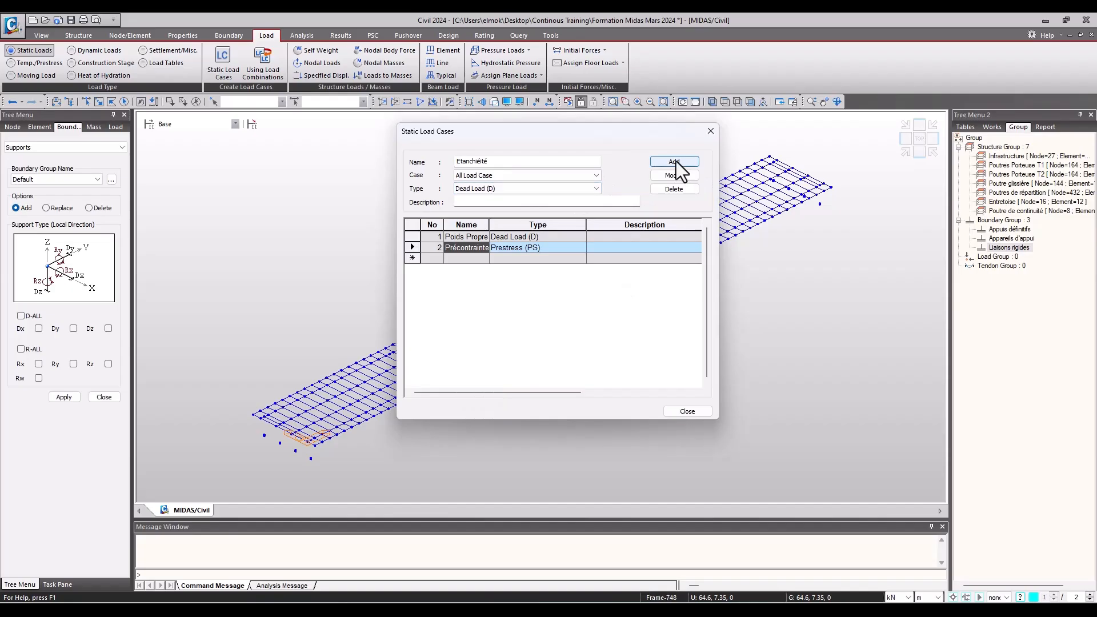
click(676, 161)
- Add a static load case named Revetement, keeping the type Dead Load (D)
double_click(500, 162)
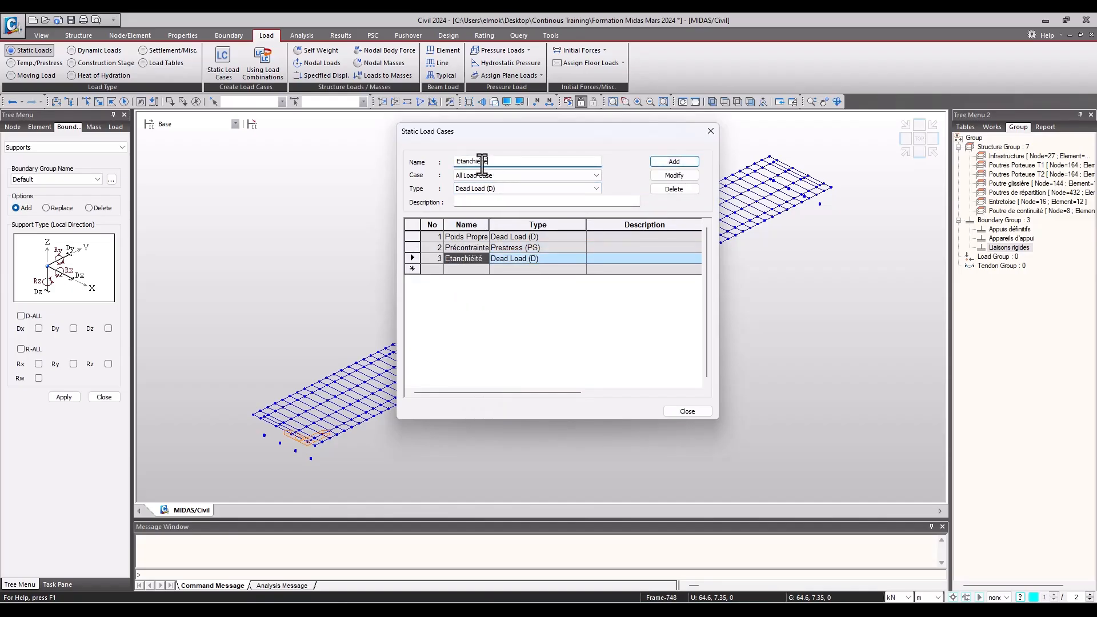
text(Revetement)
click(674, 161)
- Check the construction loads on the PowerPoint slide and, back in midas Civil, add a static load case named Béton frais of type Dead Load (D)
key(alt+Tab)
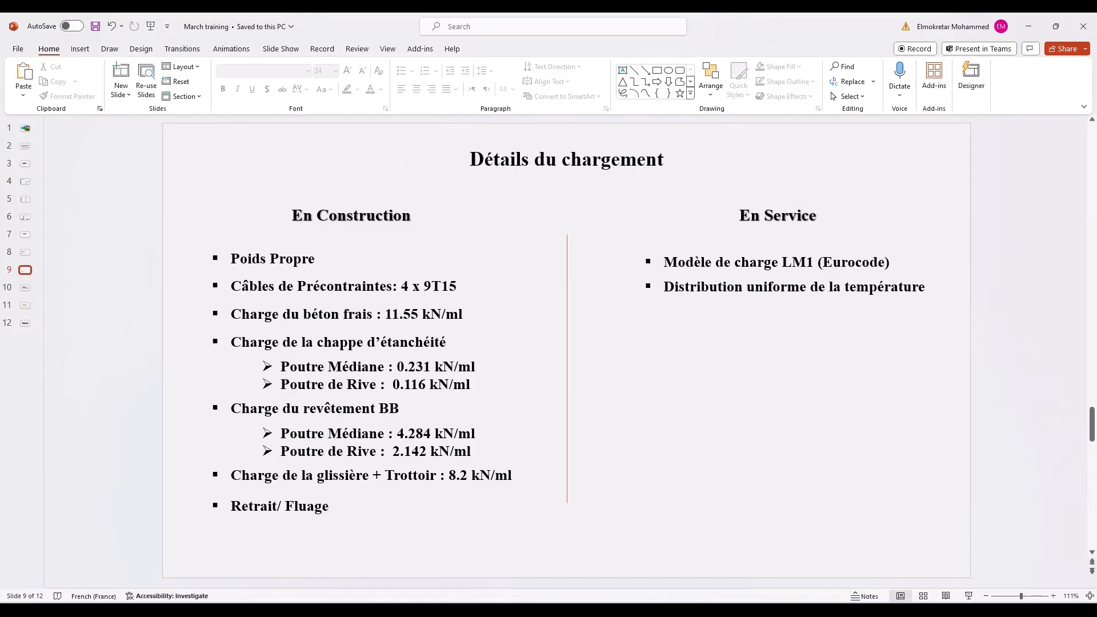
mouse_move(169, 610)
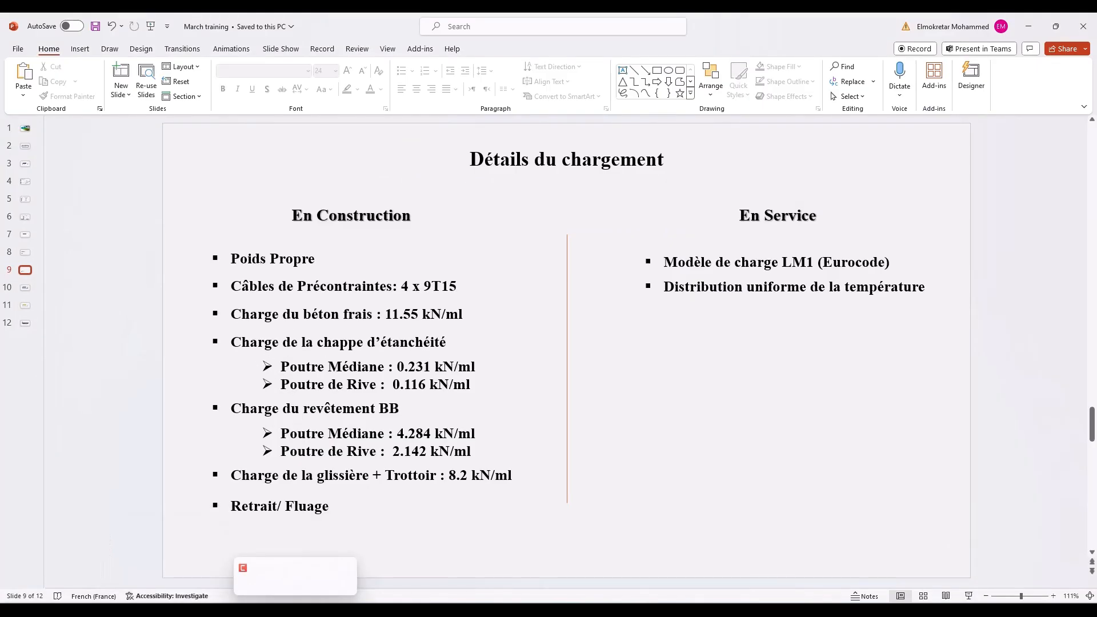
click(295, 610)
text(Béton fra)
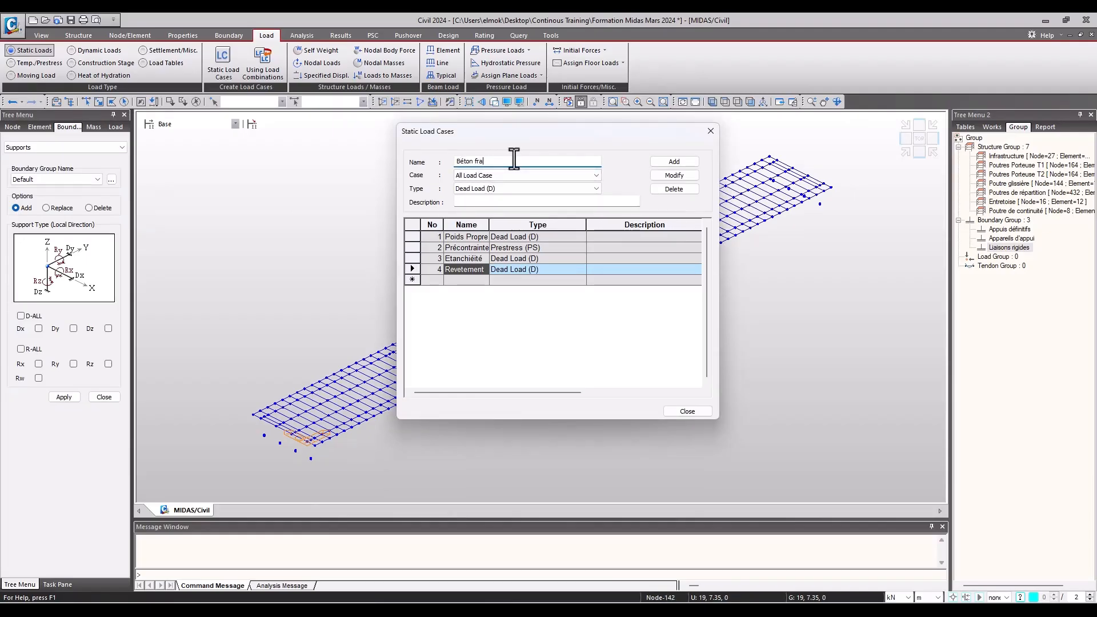
text(is)
click(688, 162)
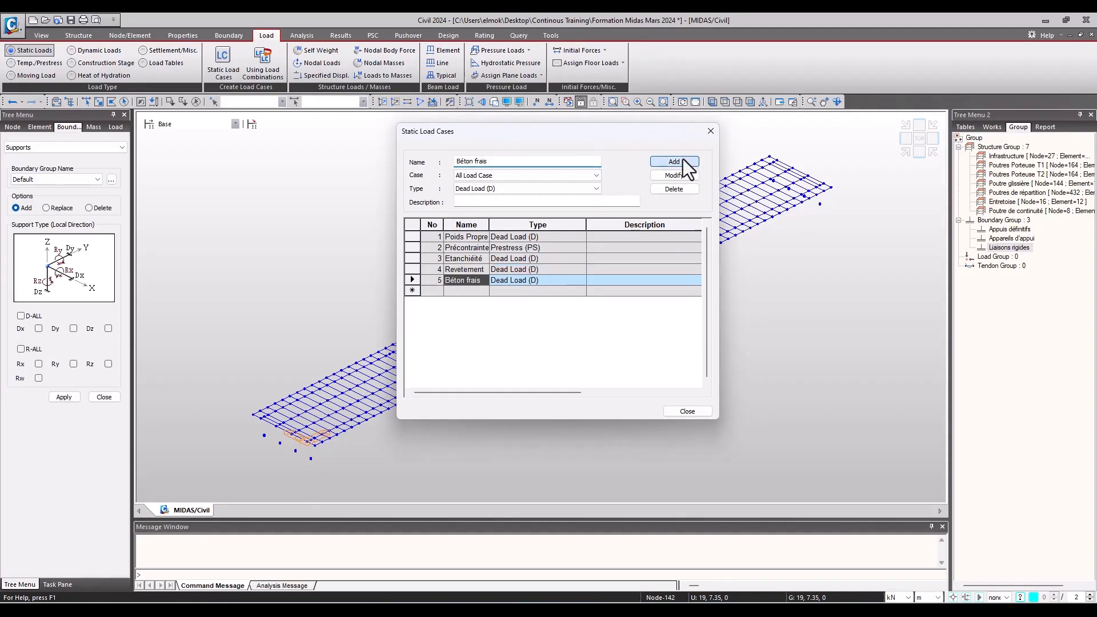
- Add a static load case named Température (+), keeping the type Dead Load (D)
drag(522, 132, 515, 92)
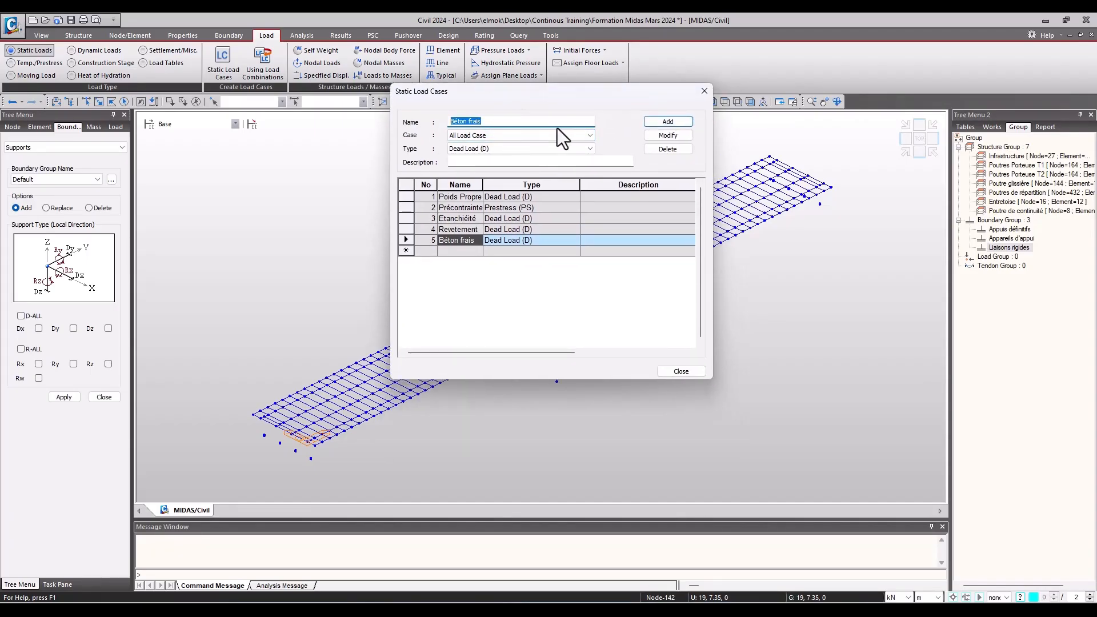
text(Température (+))
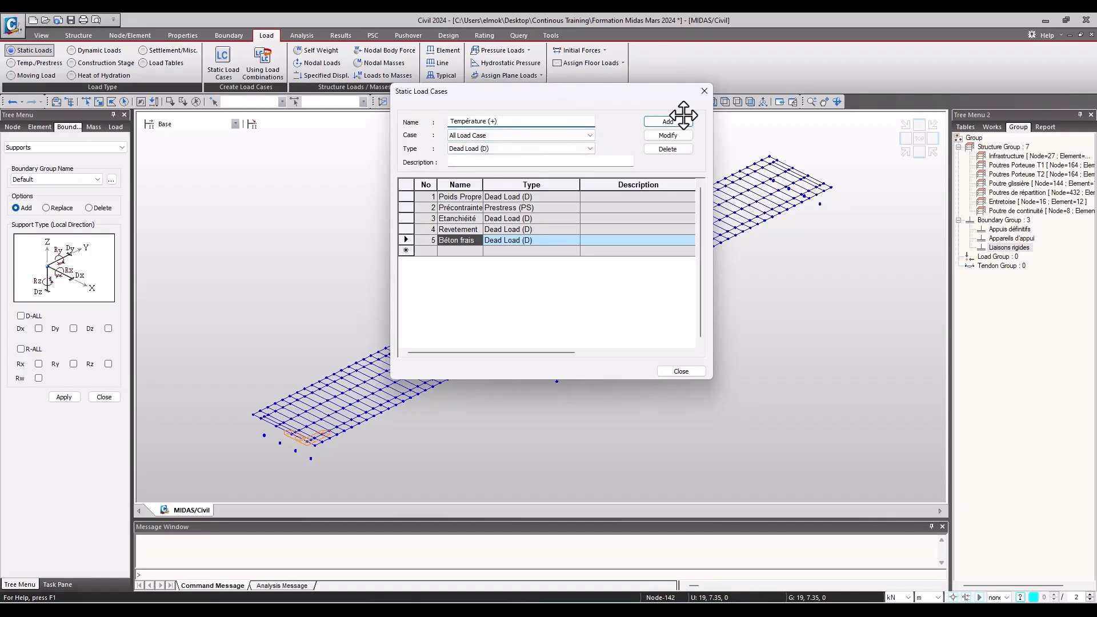
click(666, 122)
- Change the type of the Température (+) load case to Temperature (T)
click(474, 251)
click(496, 150)
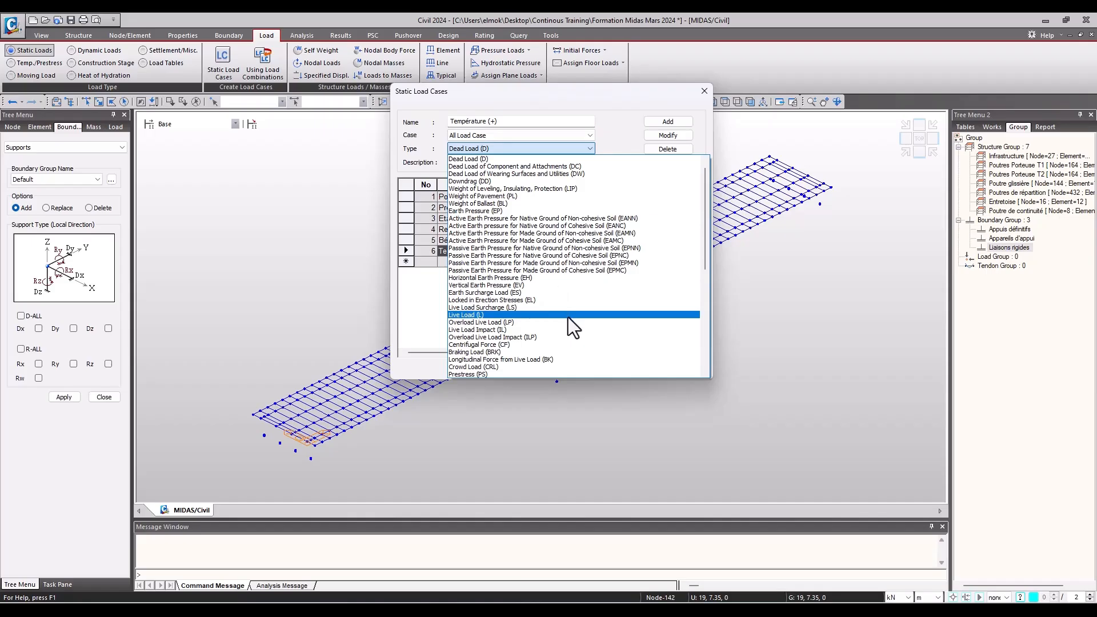
scroll(568, 320, down, 3)
scroll(567, 321, down, 5)
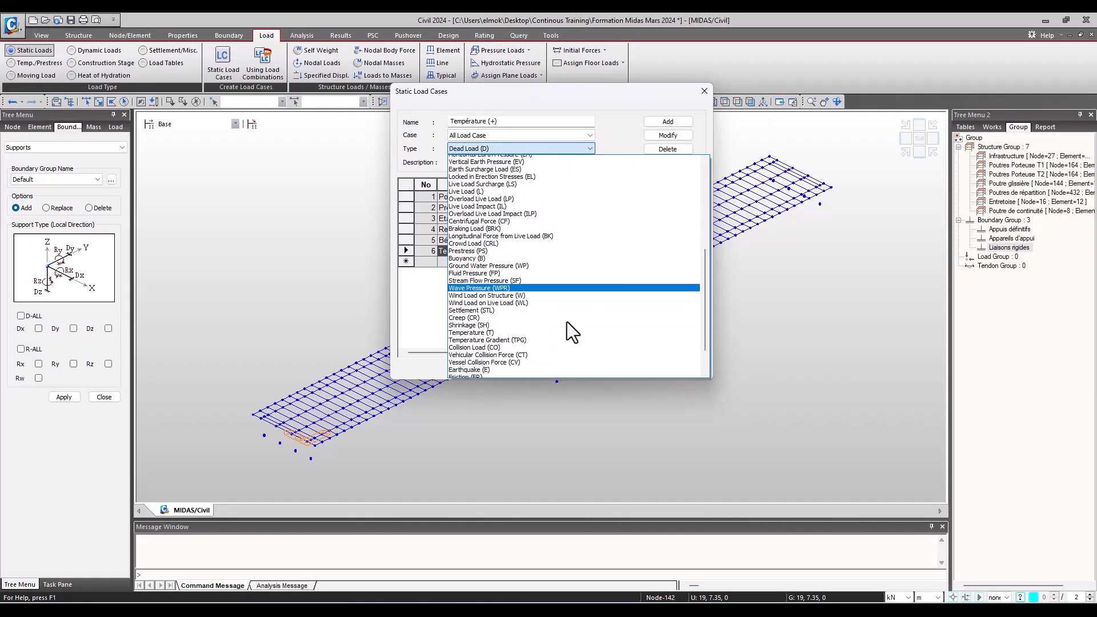
scroll(566, 321, up, 8)
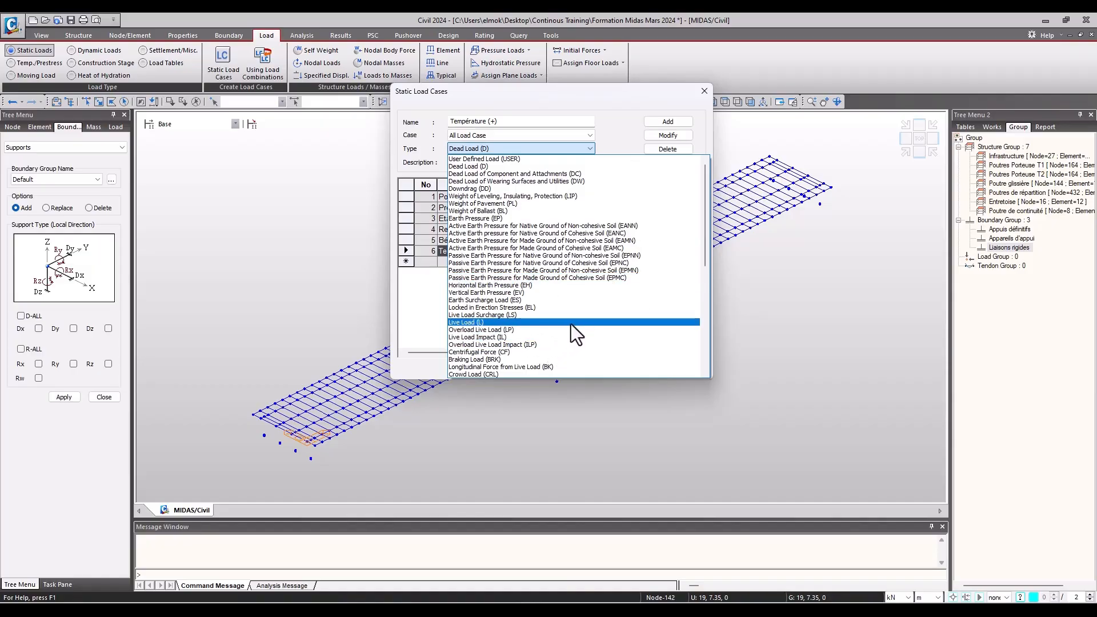
scroll(542, 240, down, 2)
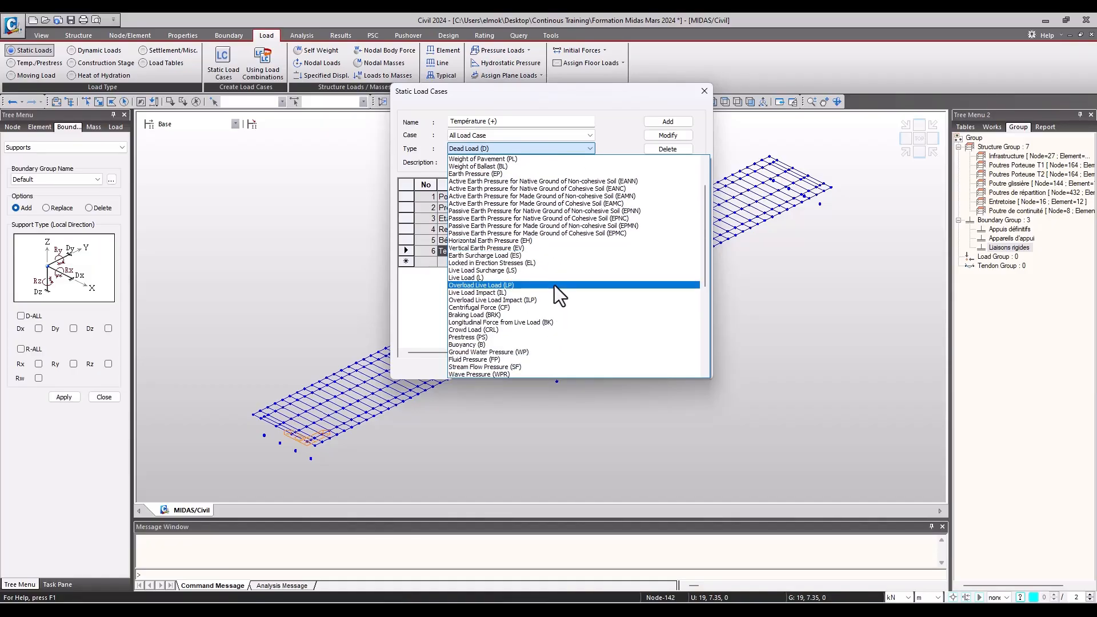
scroll(519, 344, down, 3)
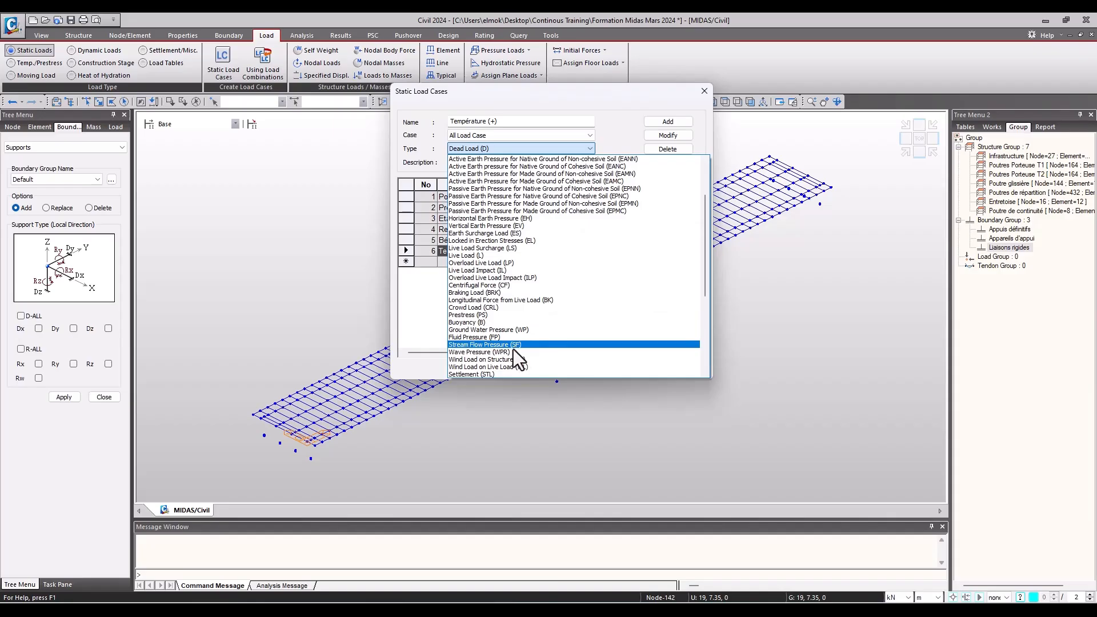
scroll(510, 358, down, 1)
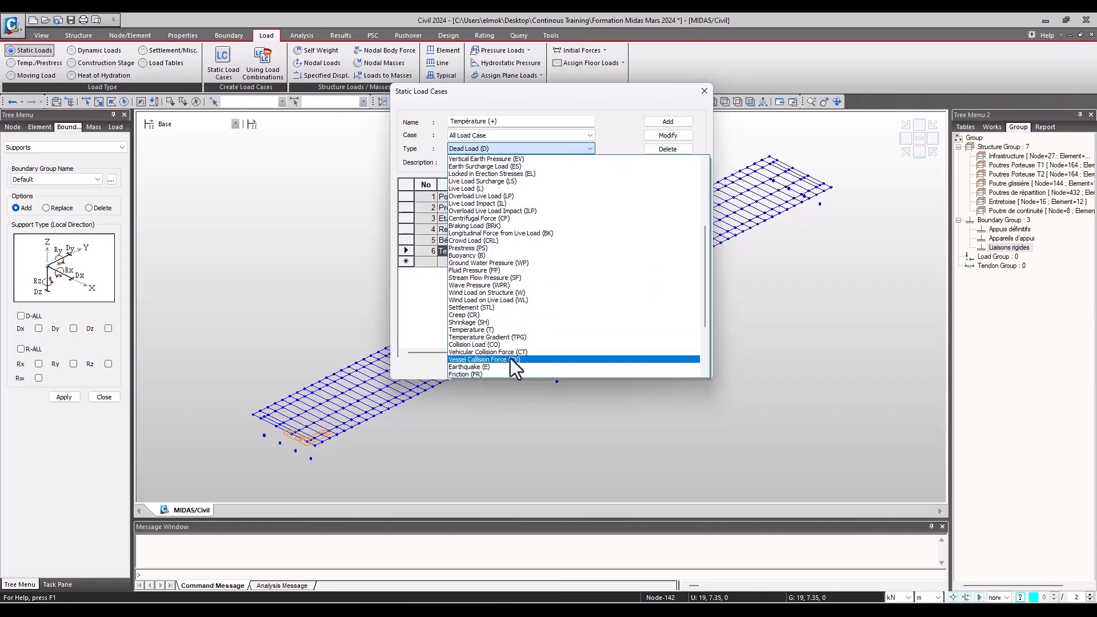
click(486, 329)
click(667, 135)
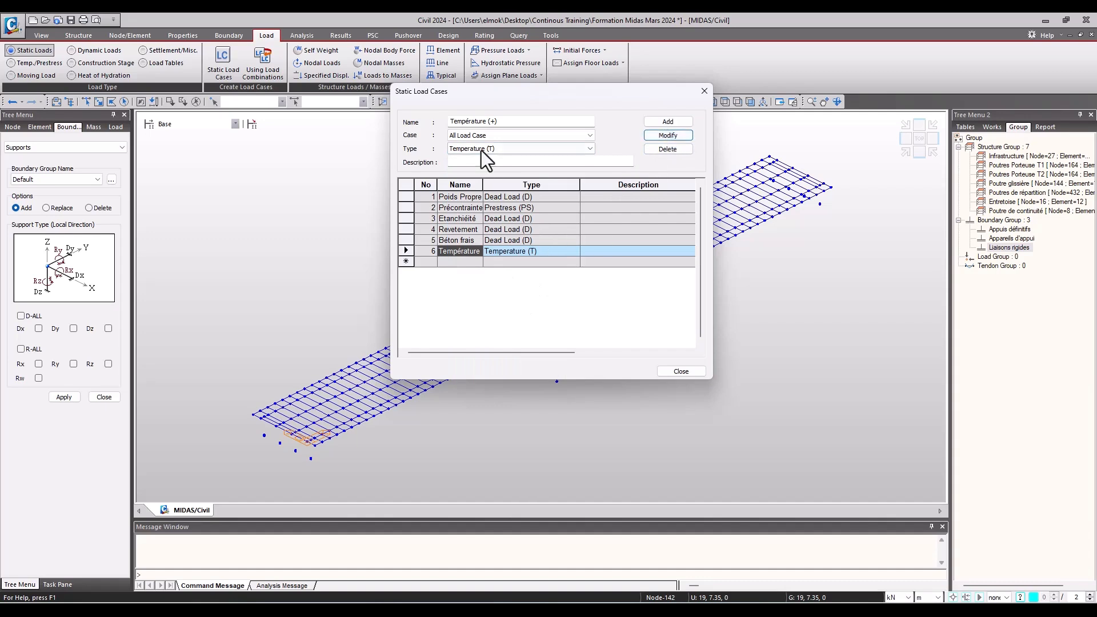
- Add a static load case named Température (-) of type Temperature (T)
double_click(493, 121)
text(-)
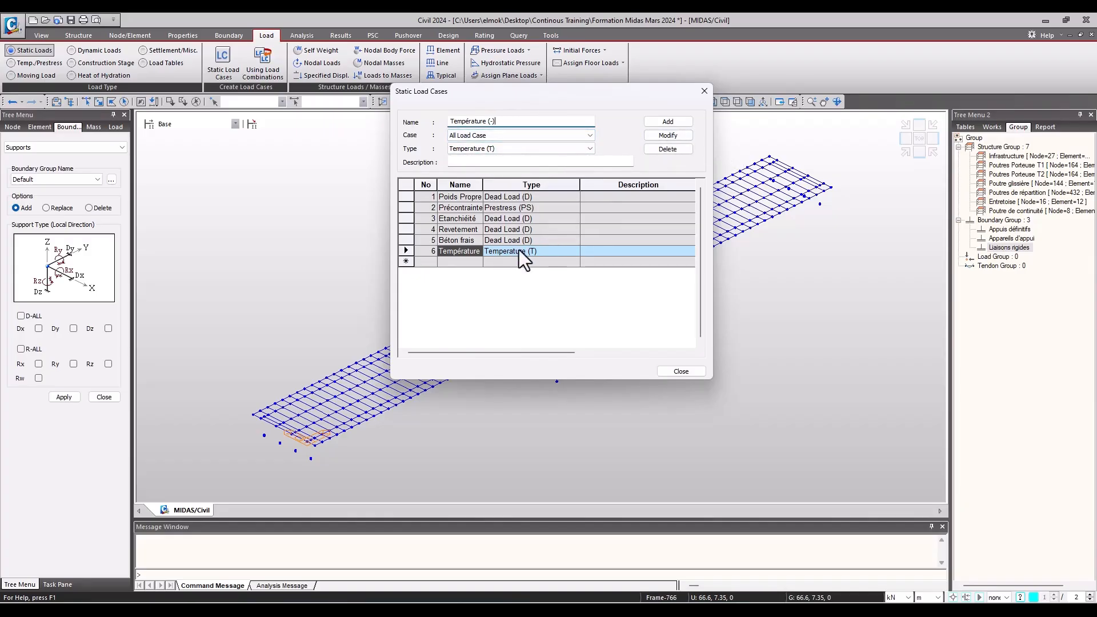
click(492, 150)
click(492, 150)
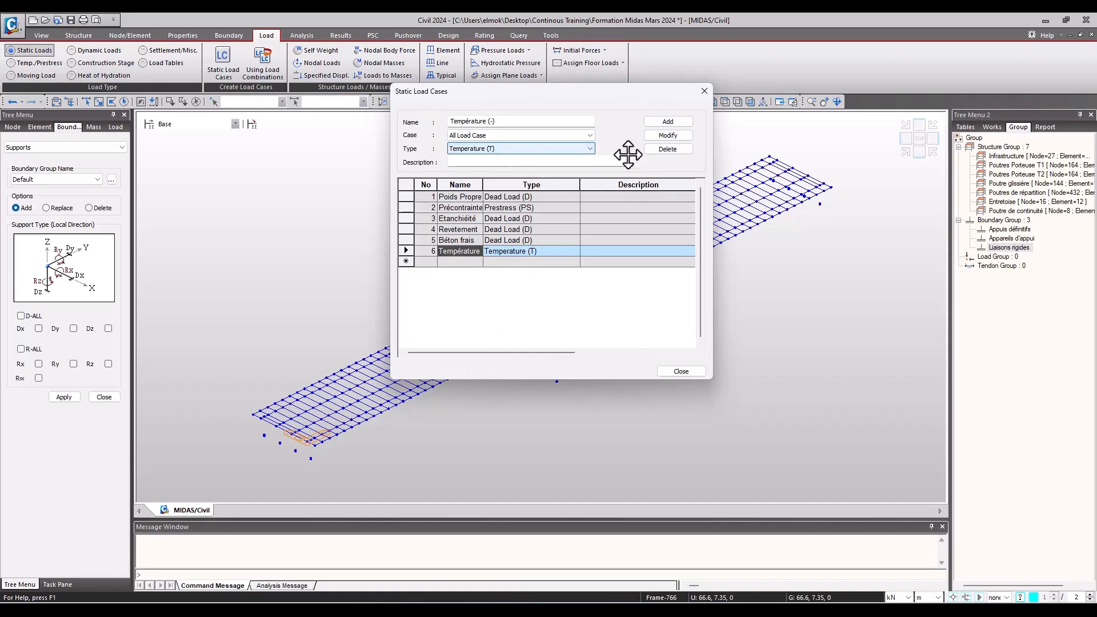
click(668, 122)
- Widen the Name column to review the full list of static load cases and close the dialog
drag(483, 185, 501, 184)
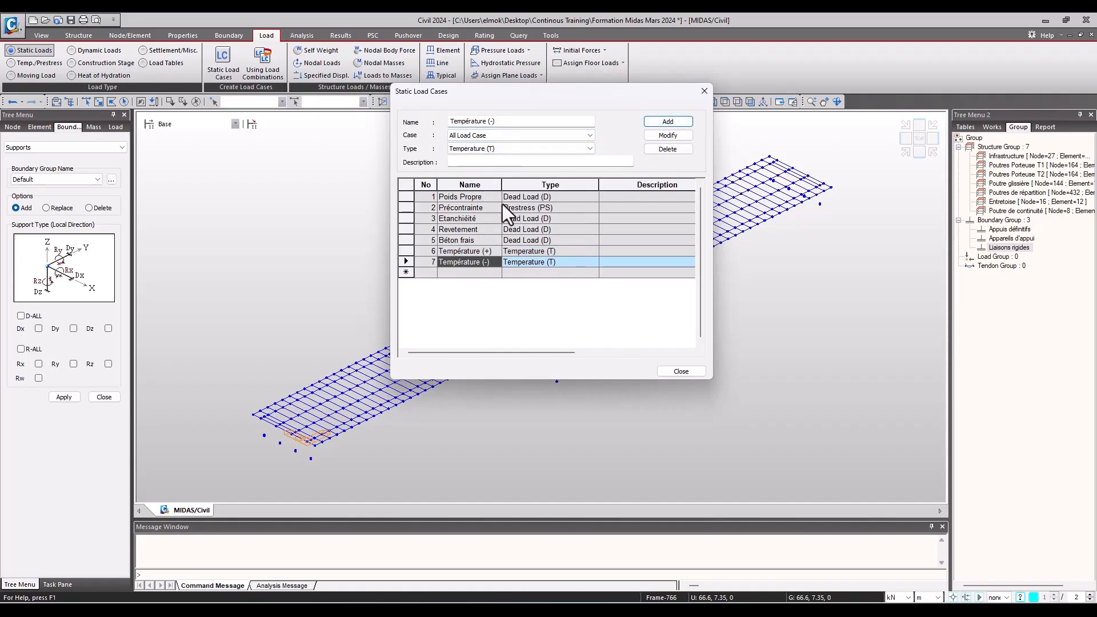
drag(406, 195, 407, 262)
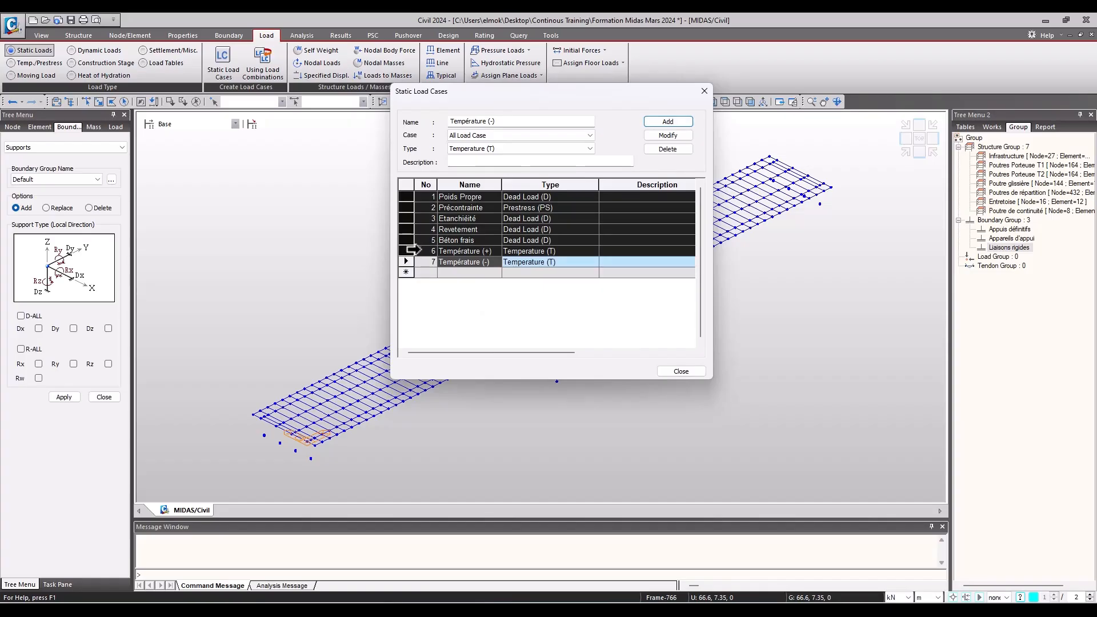
drag(406, 207, 409, 196)
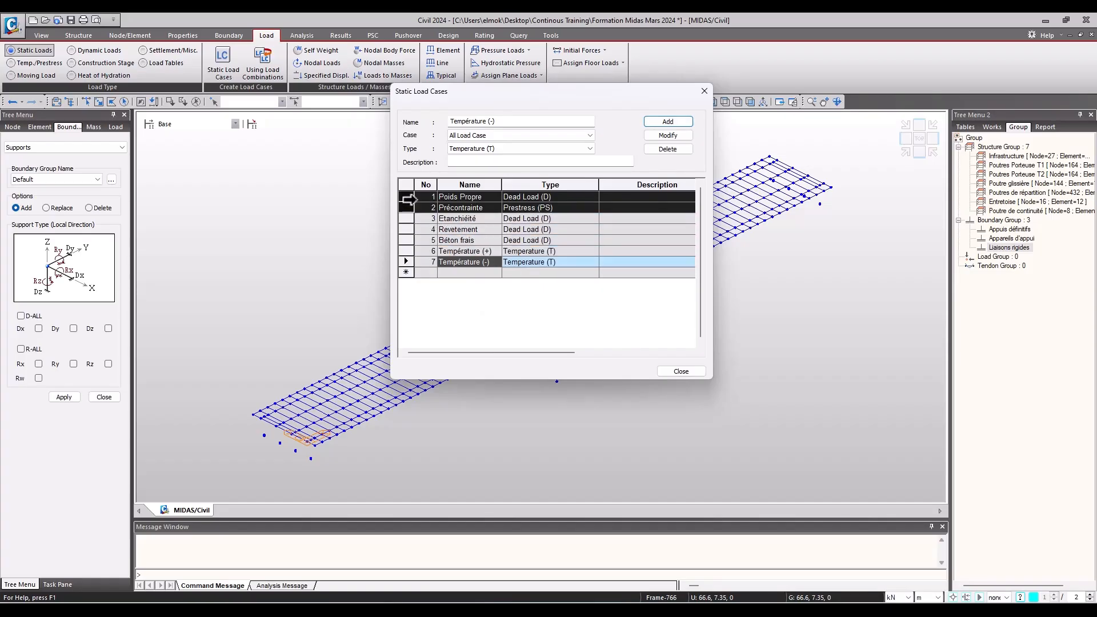
click(445, 197)
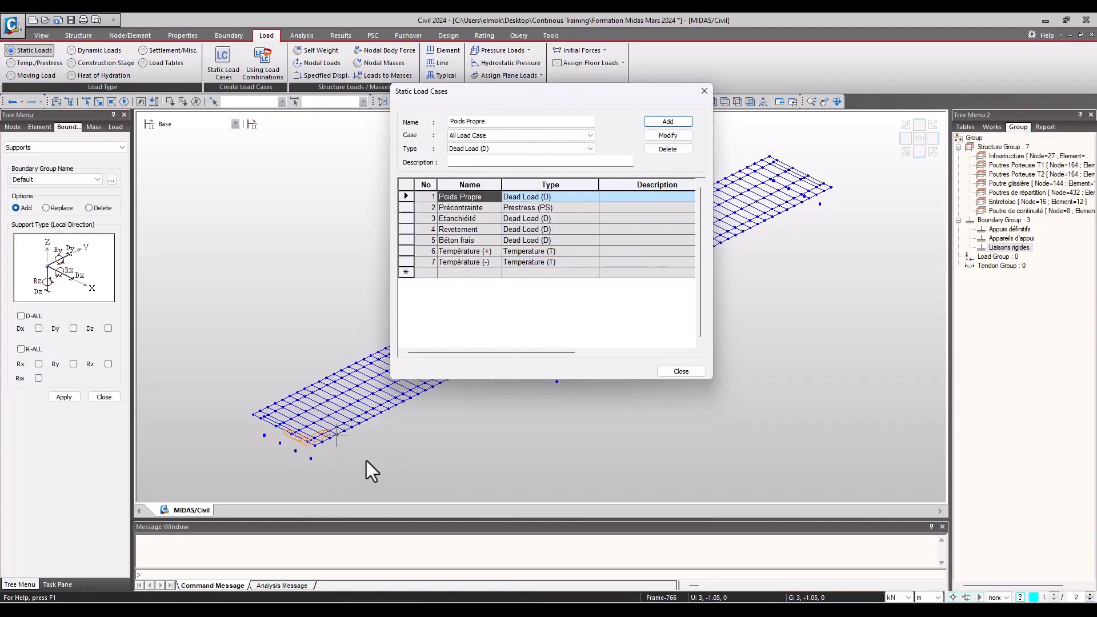
click(693, 371)
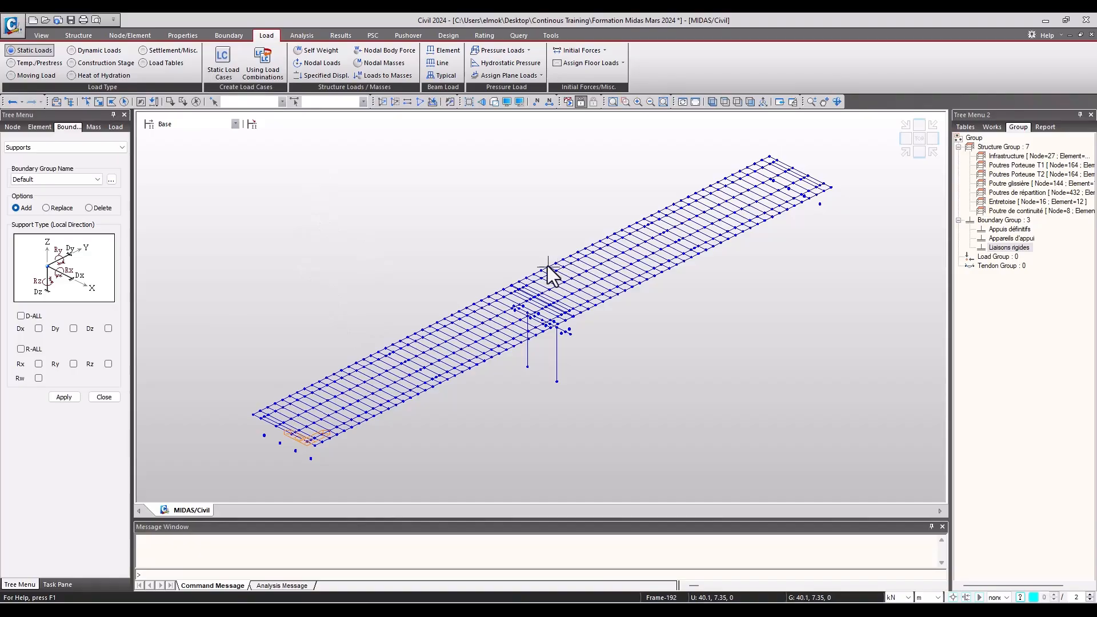
- Open the Self Weight load definition and keep Poids Propre as its load case
click(837, 101)
drag(829, 175, 820, 122)
click(837, 102)
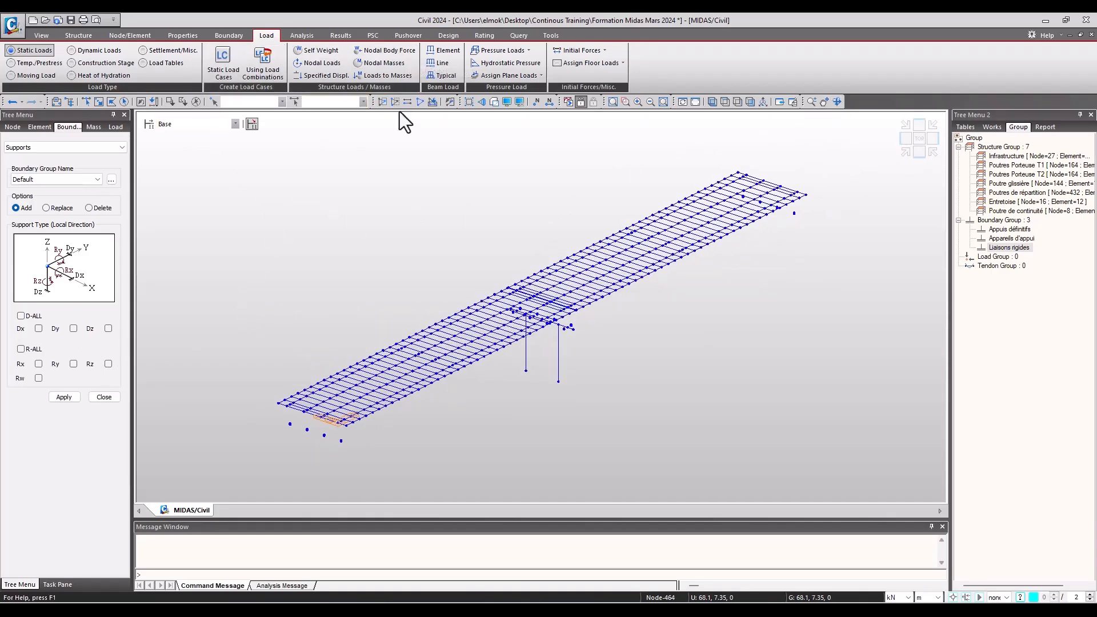
click(313, 50)
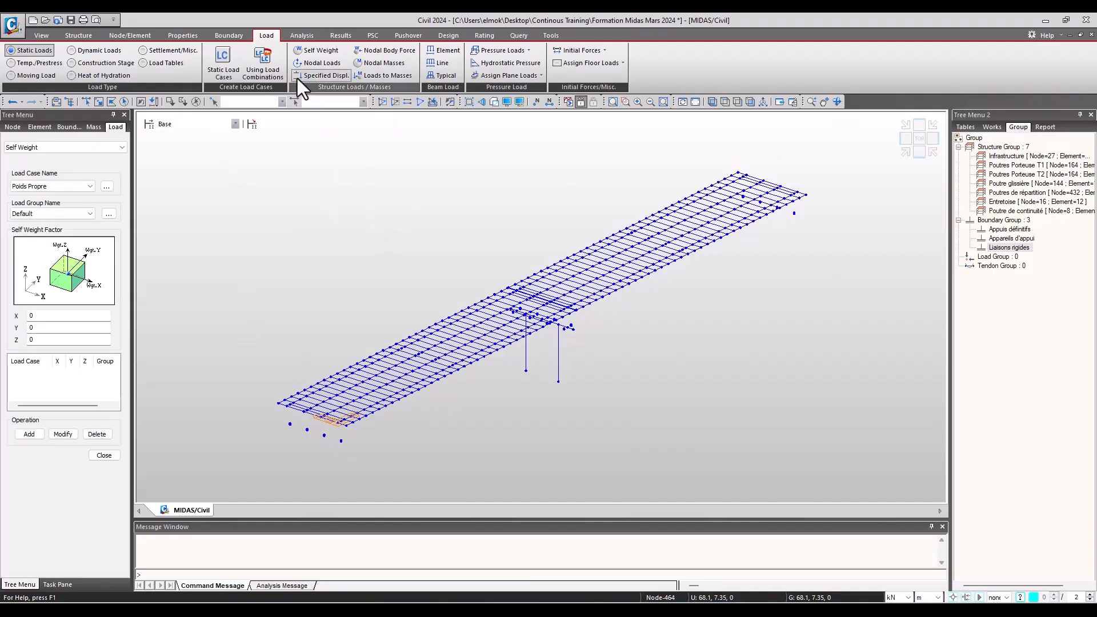
click(63, 188)
click(66, 191)
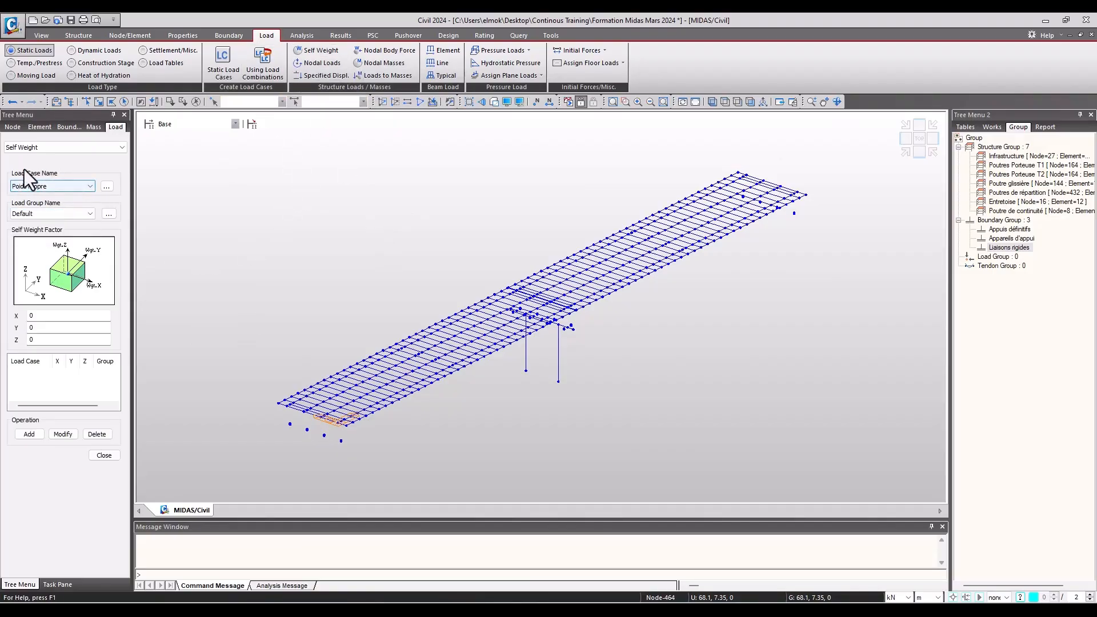
click(58, 186)
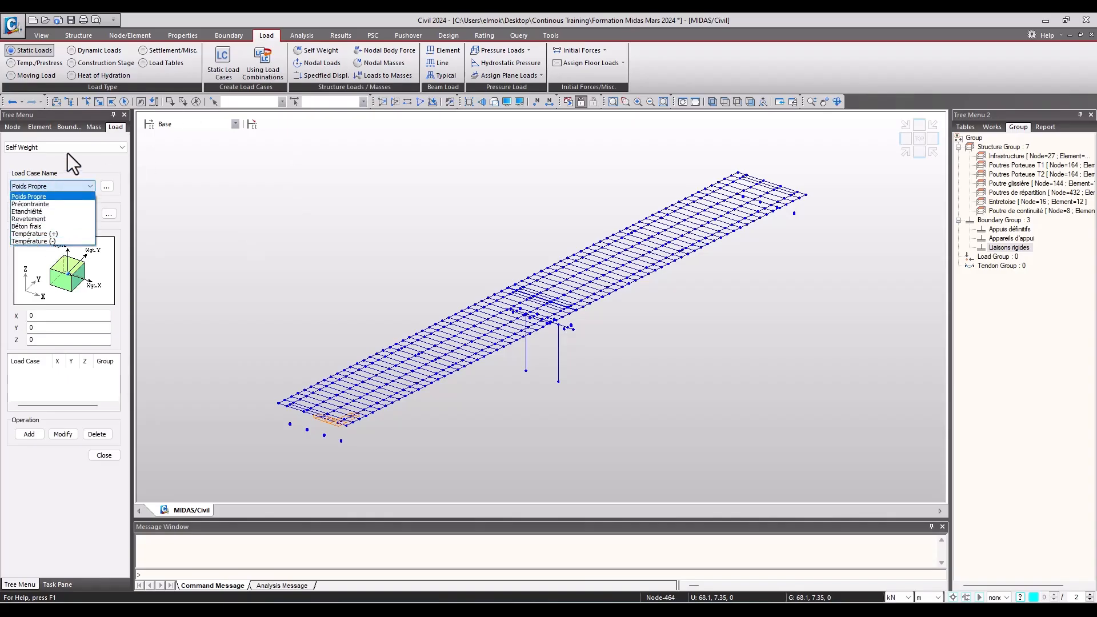
click(67, 156)
- Check which load groups are available for the self-weight load, keeping Default
click(40, 215)
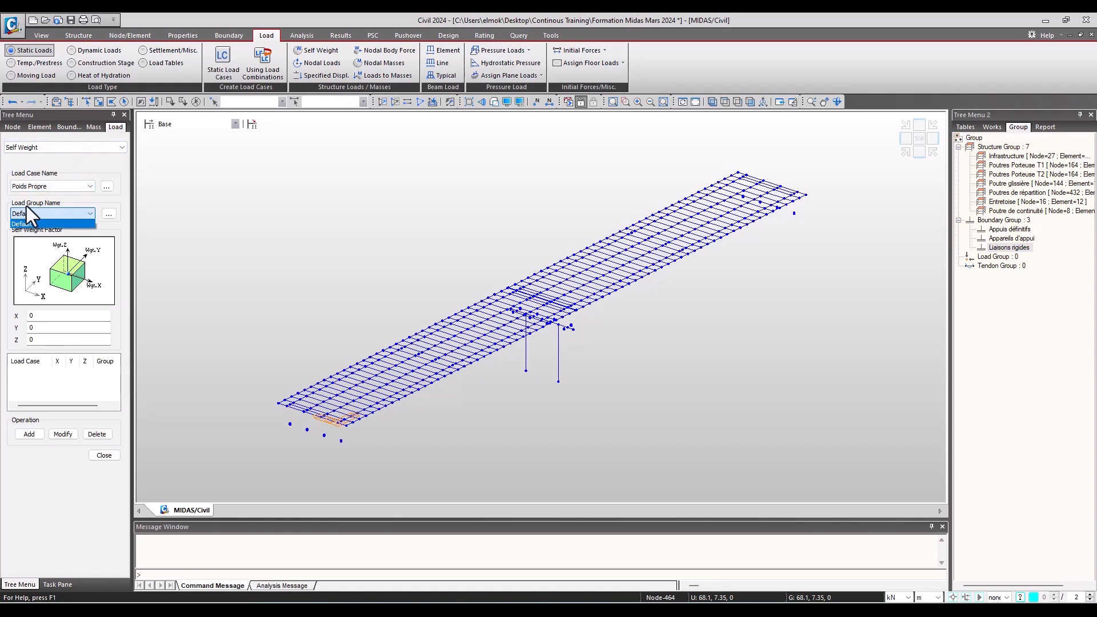
click(32, 213)
click(68, 217)
click(67, 220)
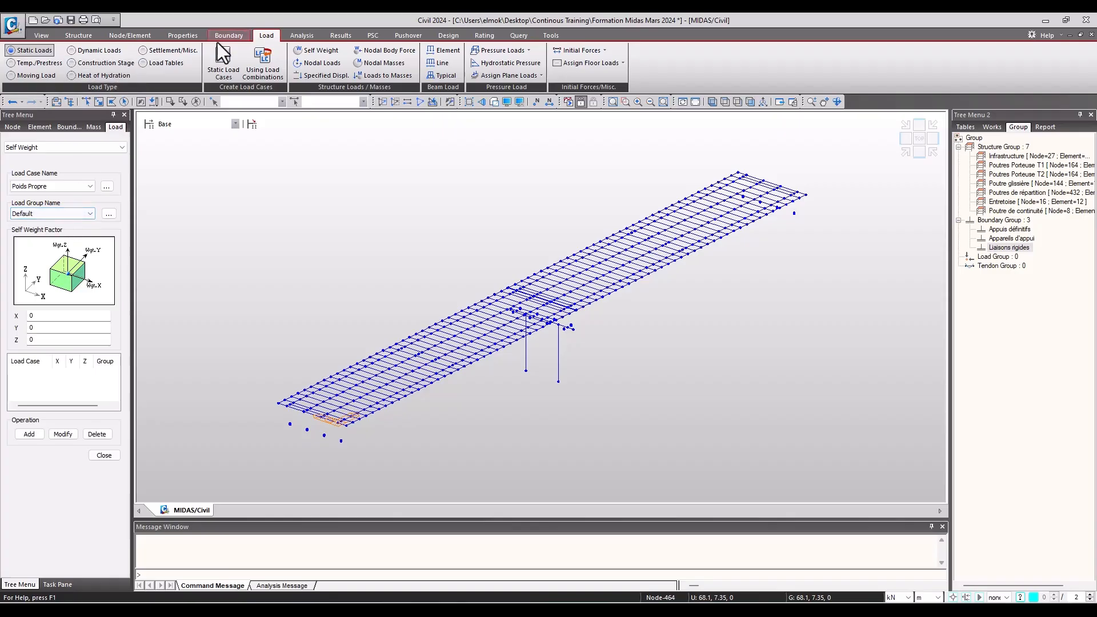
- Open a new construction stage definition and review the element groups that can be activated
click(101, 63)
click(215, 79)
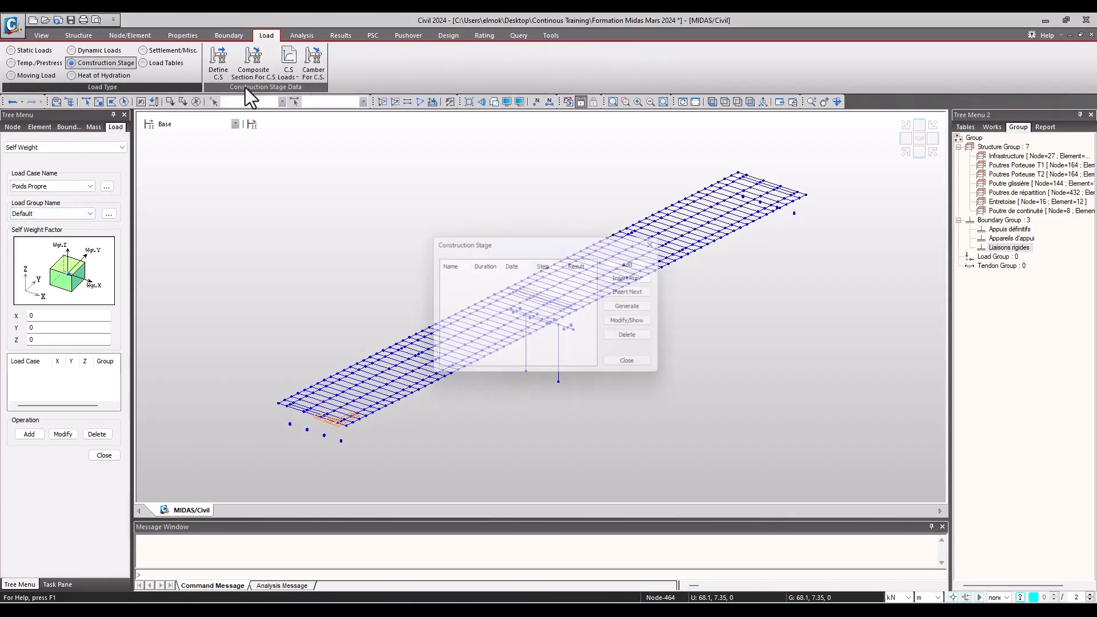
click(636, 263)
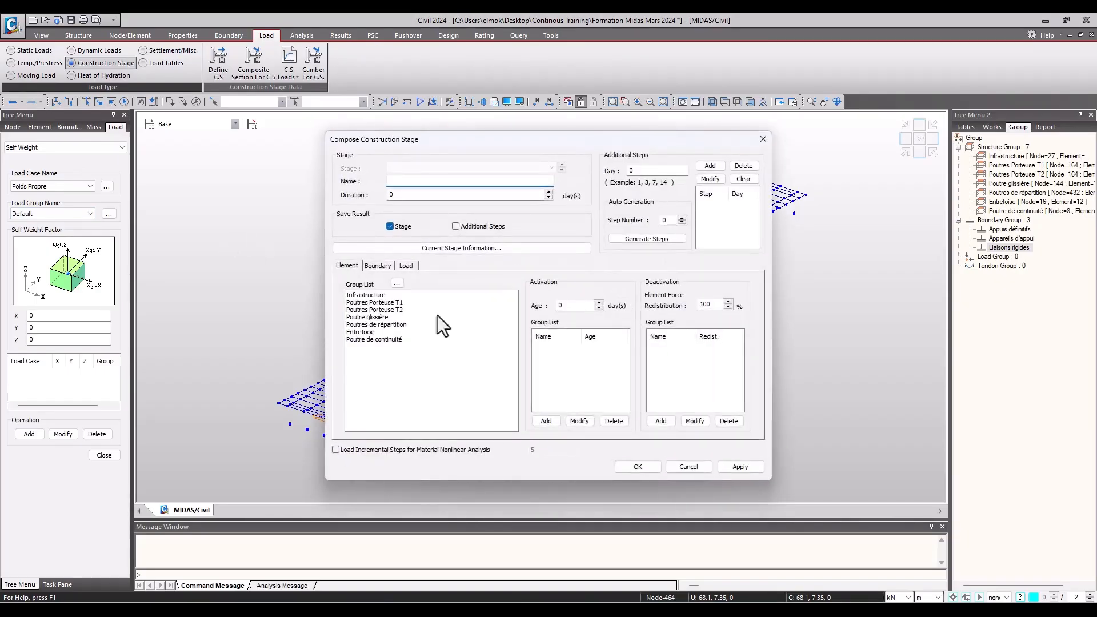
click(405, 267)
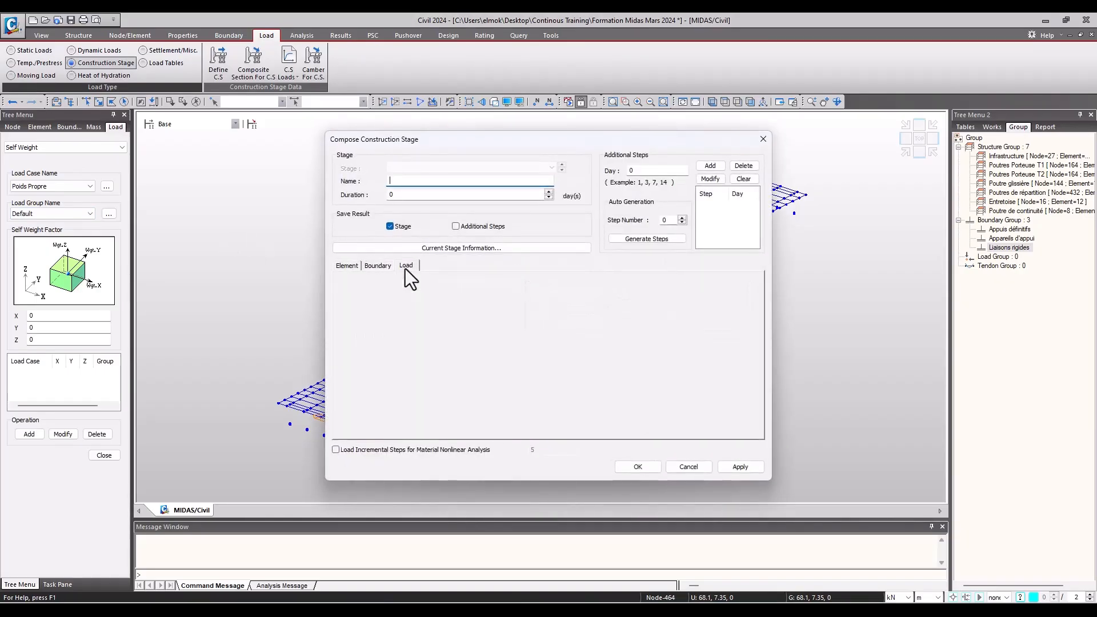
click(352, 266)
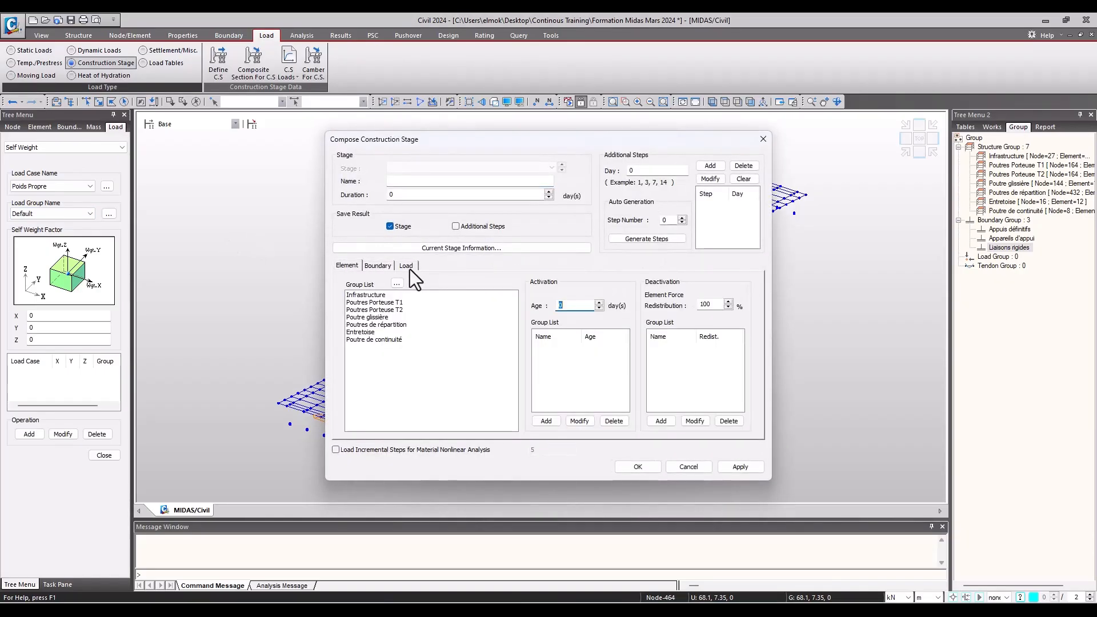
click(385, 295)
- Review the stage's boundary and load group lists and close the construction stage definition without saving
click(378, 265)
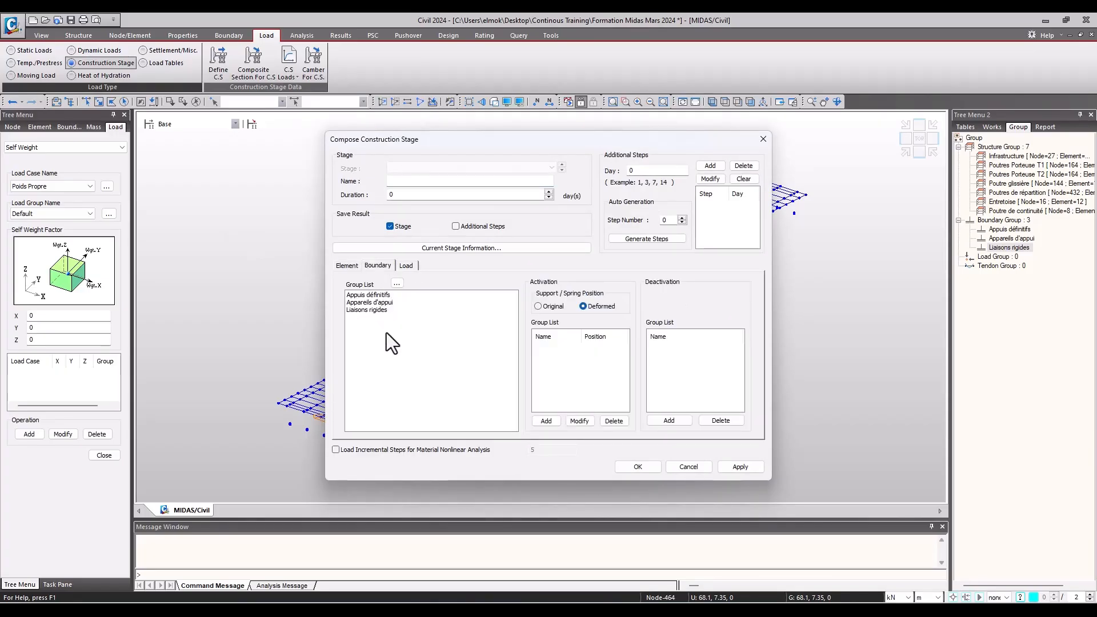
click(388, 295)
click(385, 302)
click(381, 309)
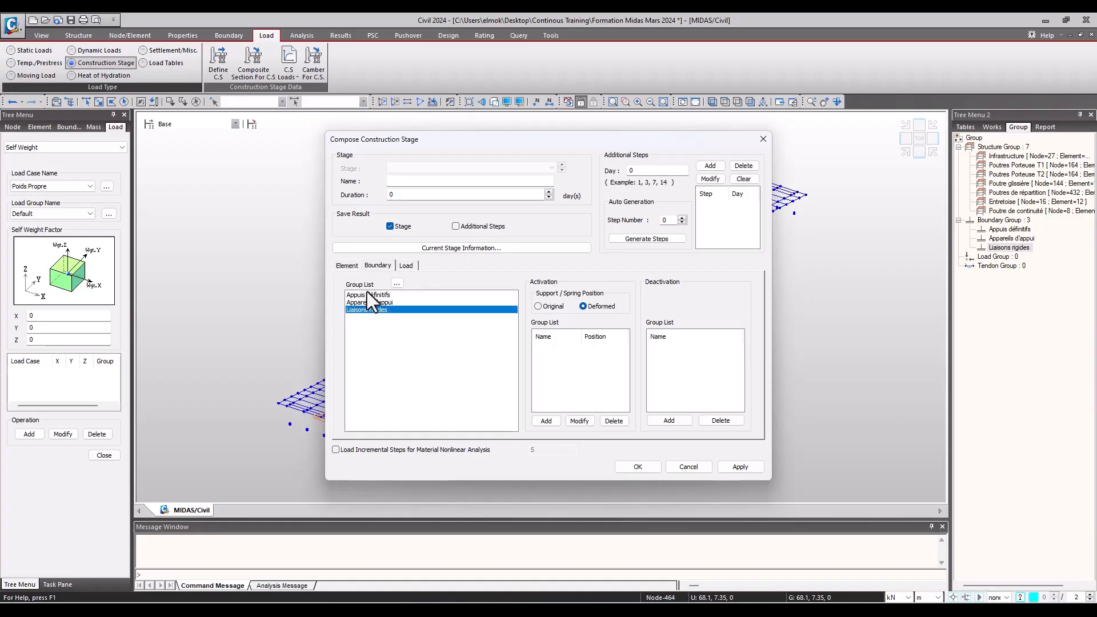
click(406, 265)
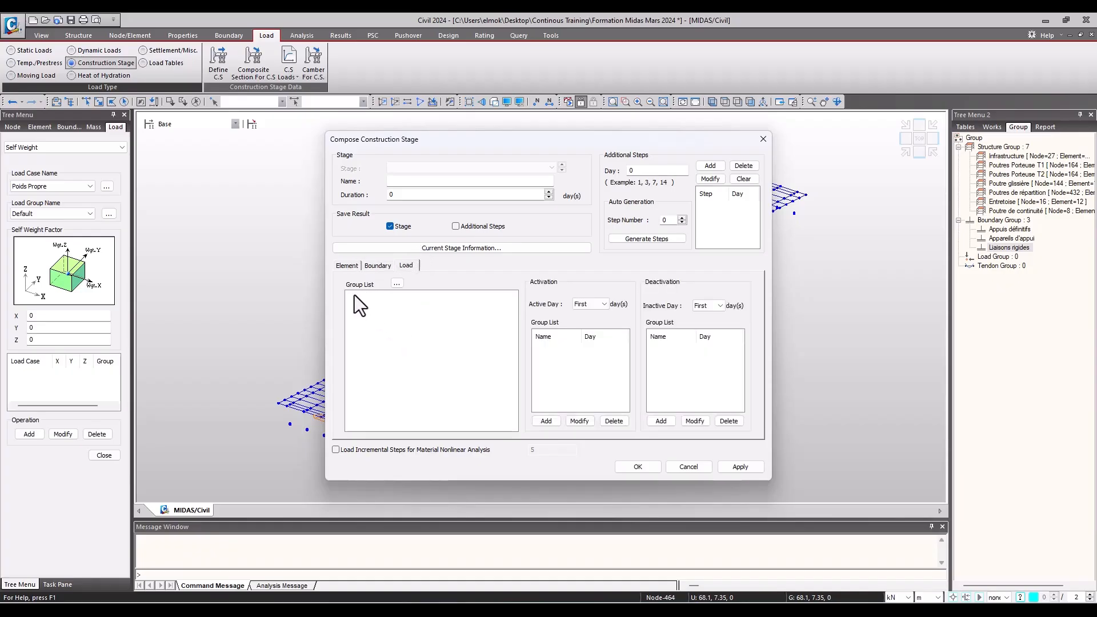
click(688, 467)
click(613, 362)
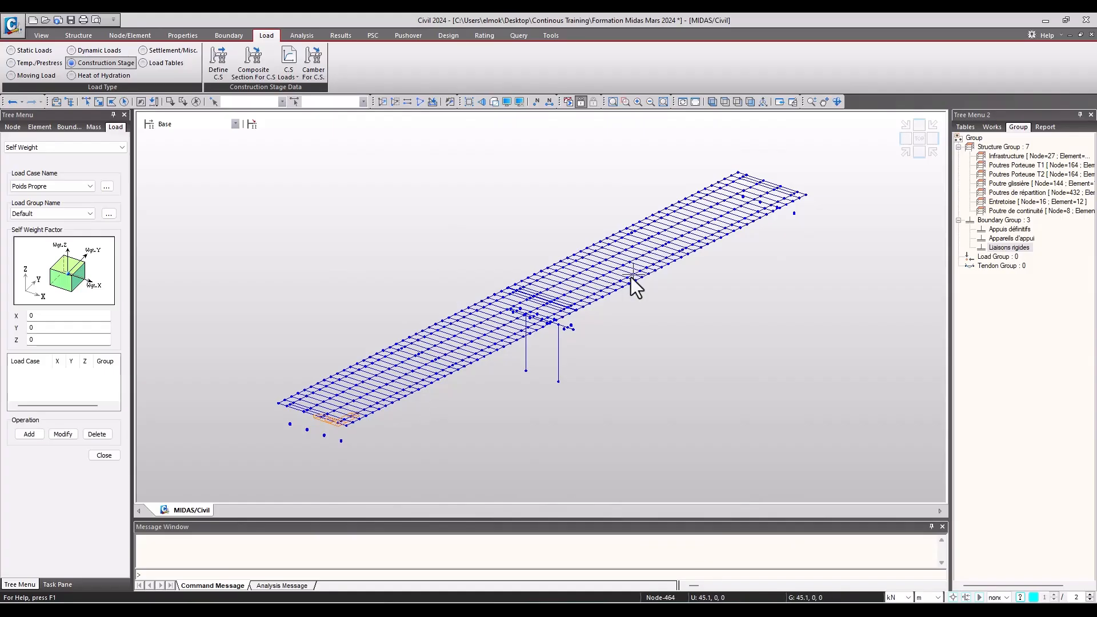
- Return to the Self Weight settings and look at the load group choices for Poids Propre
middle_drag(447, 321, 469, 323)
click(64, 215)
click(70, 220)
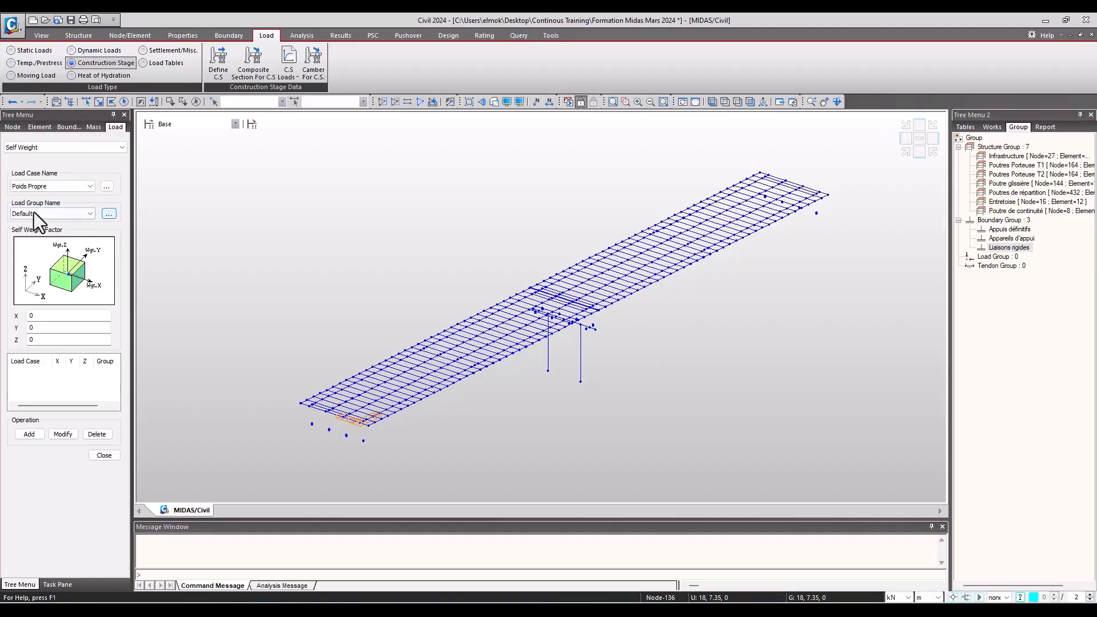
- Create a load group named Poids propre
click(108, 213)
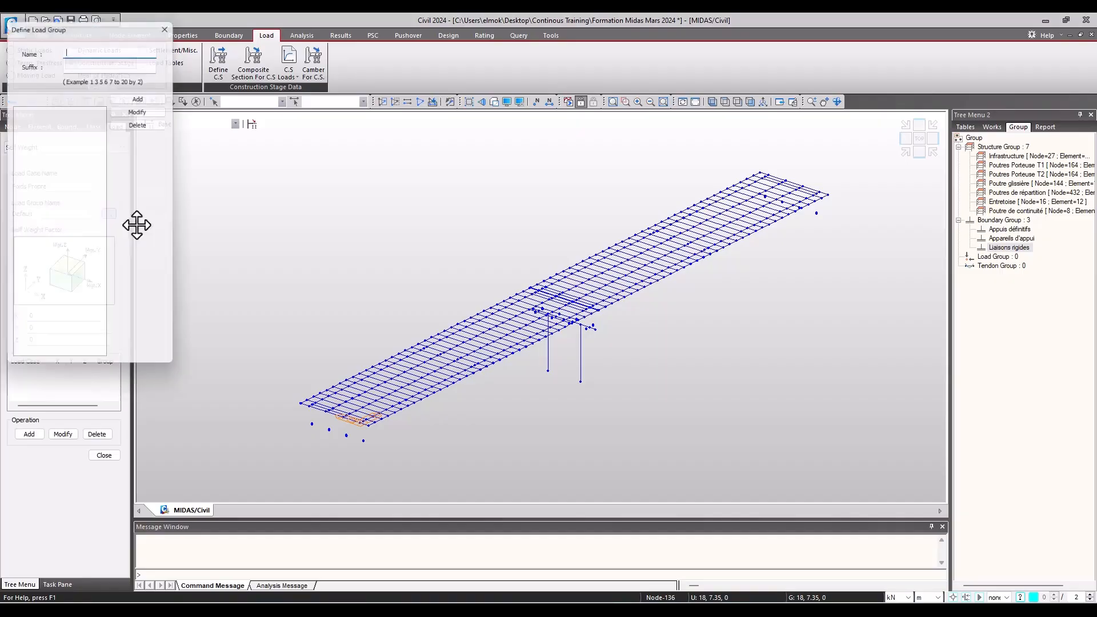
drag(69, 68, 505, 154)
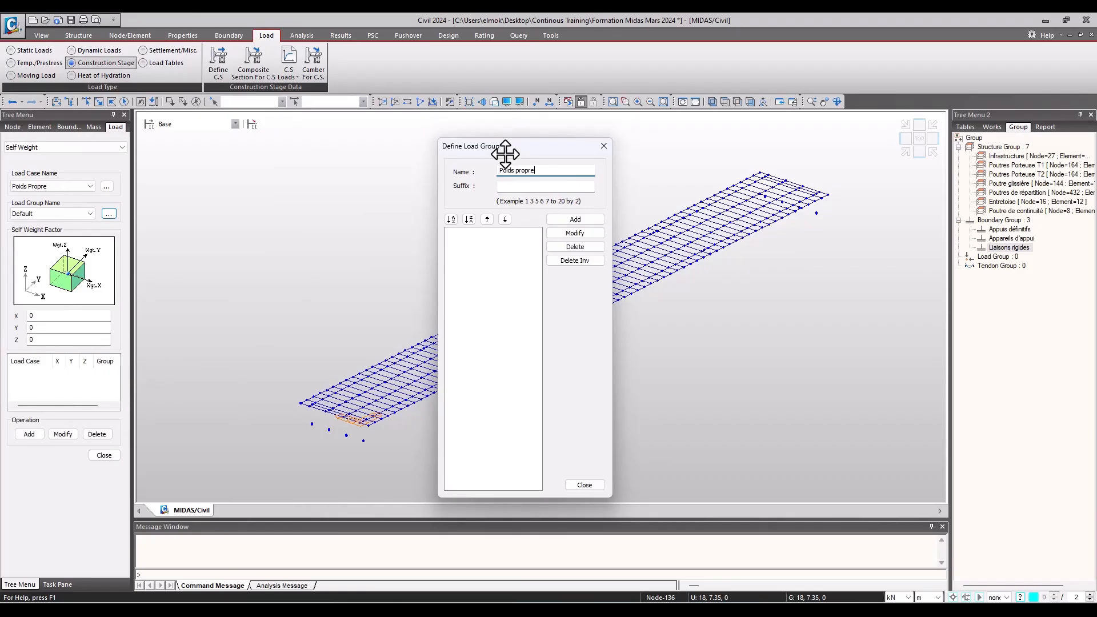
click(575, 219)
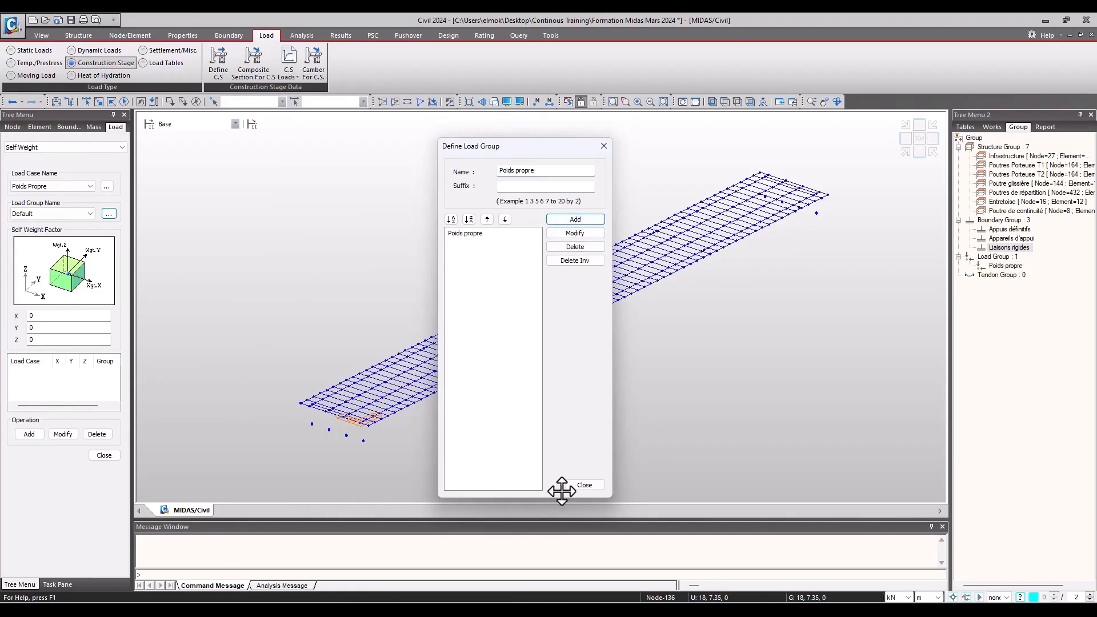
click(584, 486)
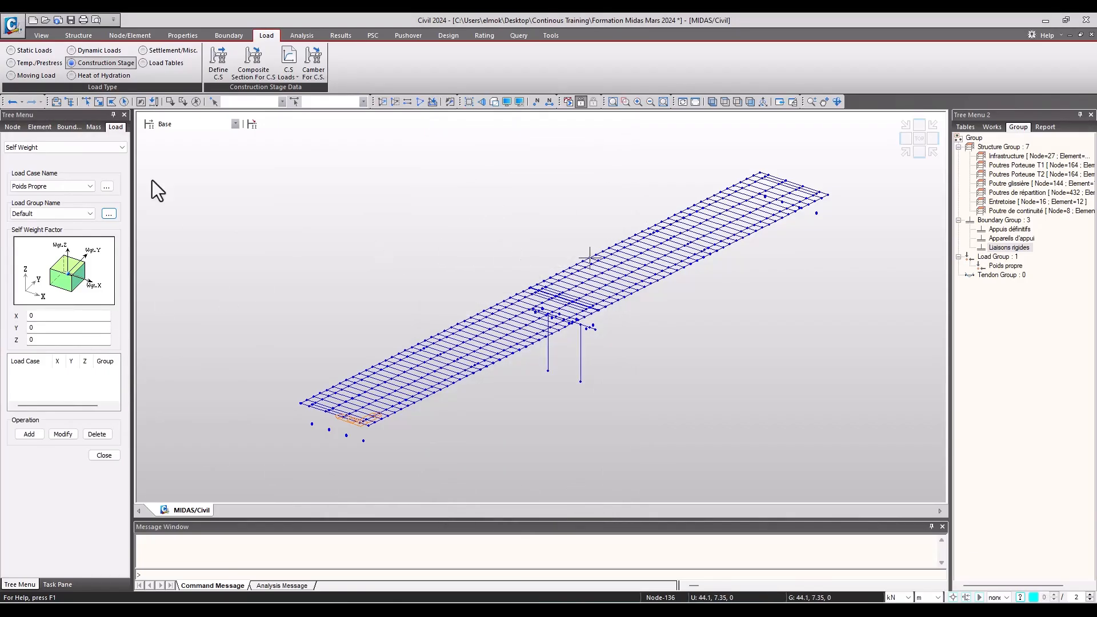
- Select the whole model and add the Poids Propre self weight with a Z factor of -1
key(ctrl+a)
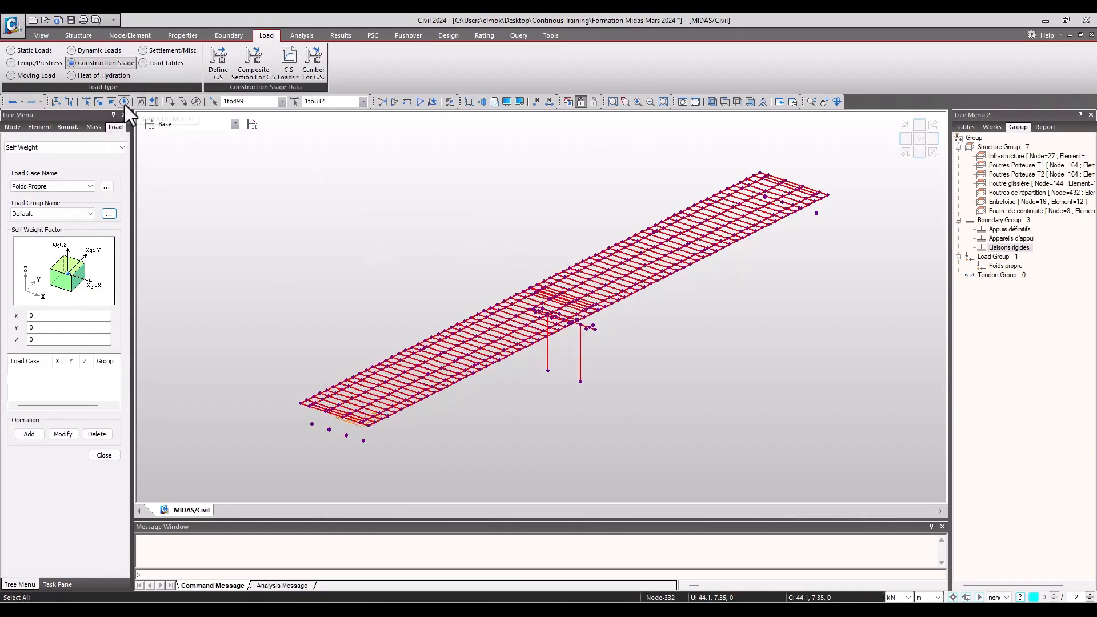
double_click(62, 339)
double_click(42, 341)
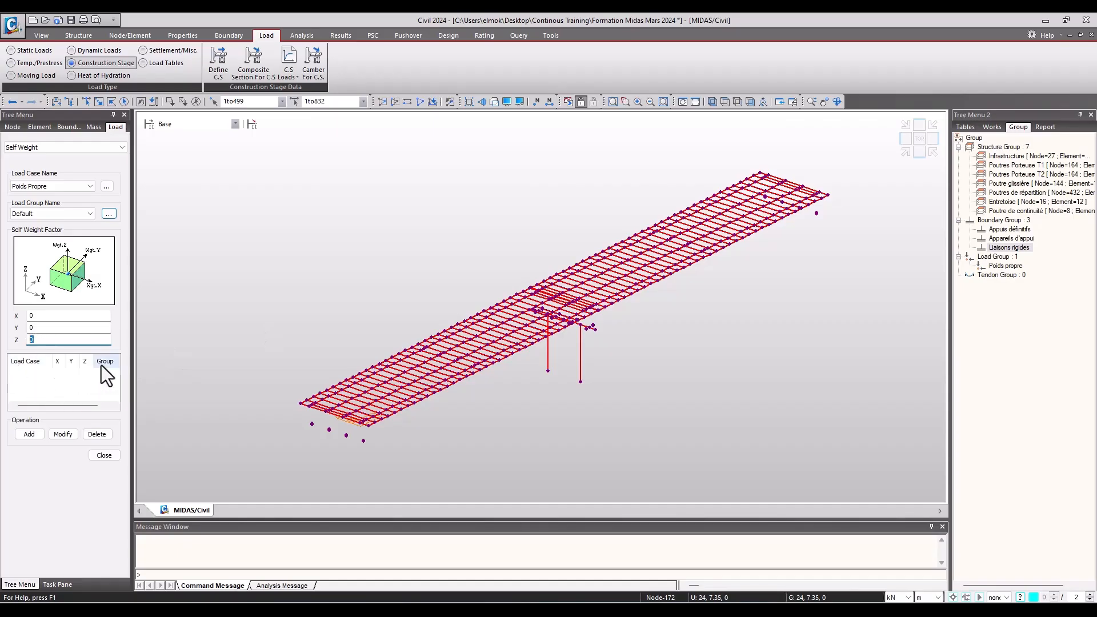
text(-1)
click(33, 438)
- Reassign the Poids Propre self-weight entry to the Poids propre load group
click(95, 375)
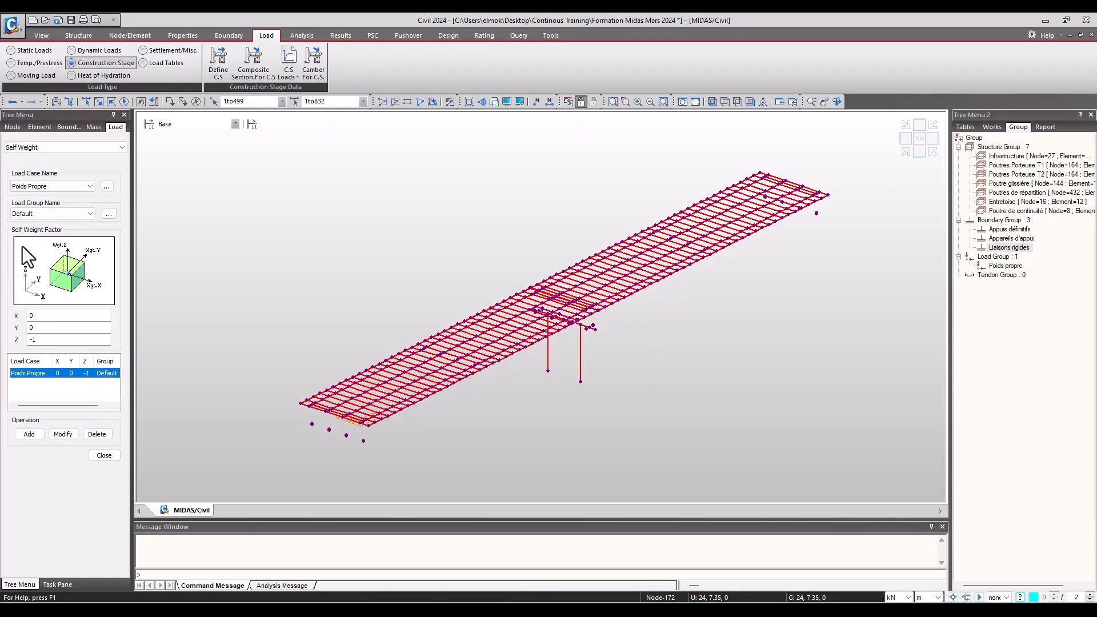
click(59, 212)
click(35, 232)
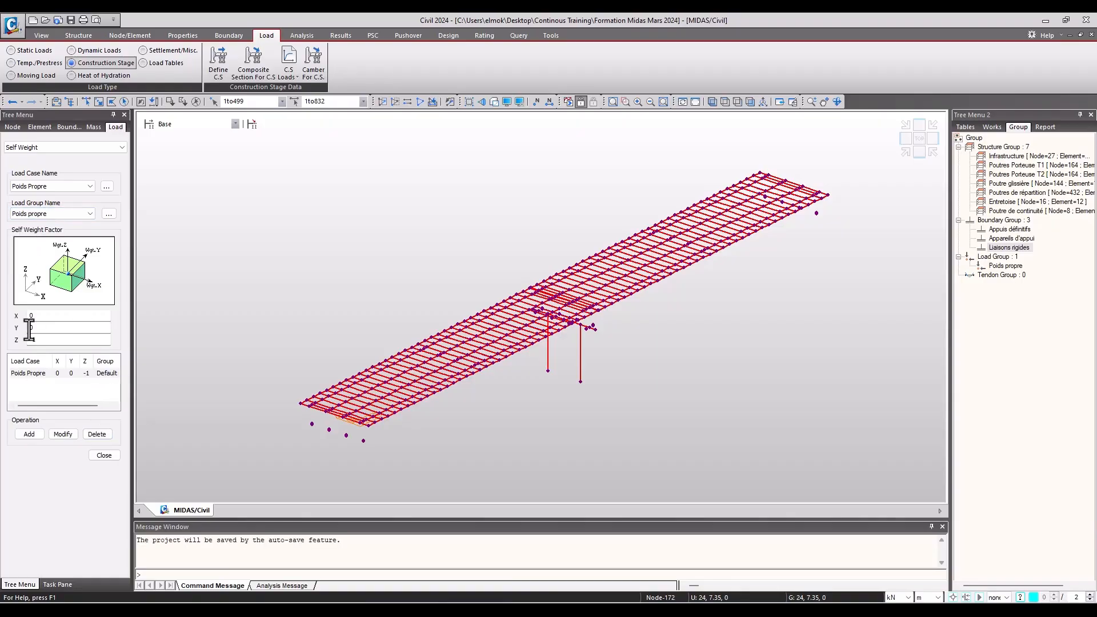
click(96, 375)
click(65, 436)
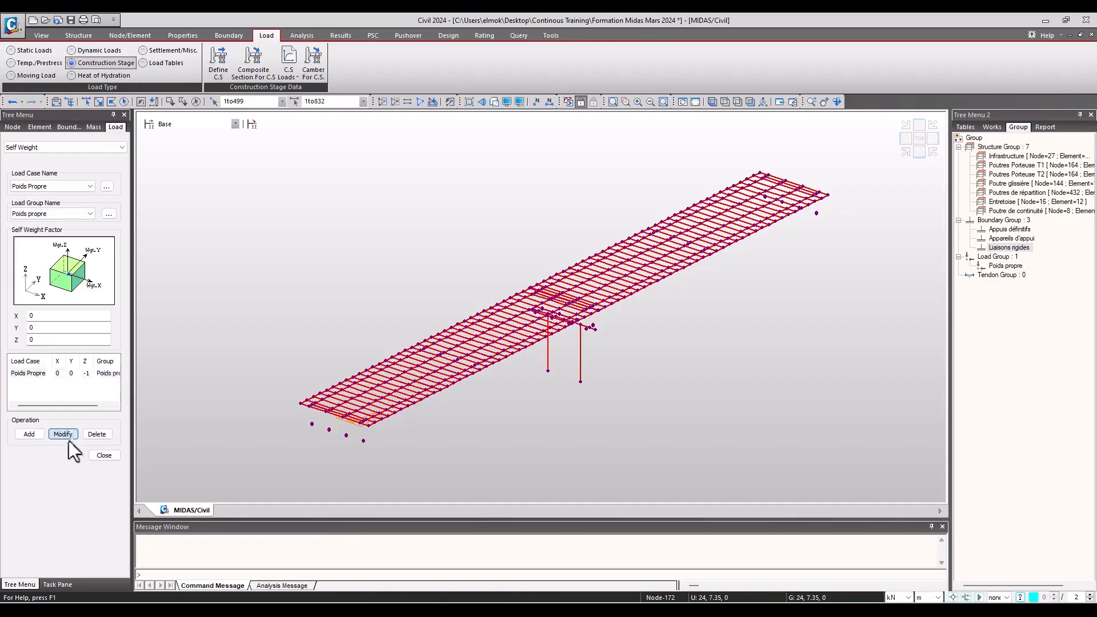
click(86, 372)
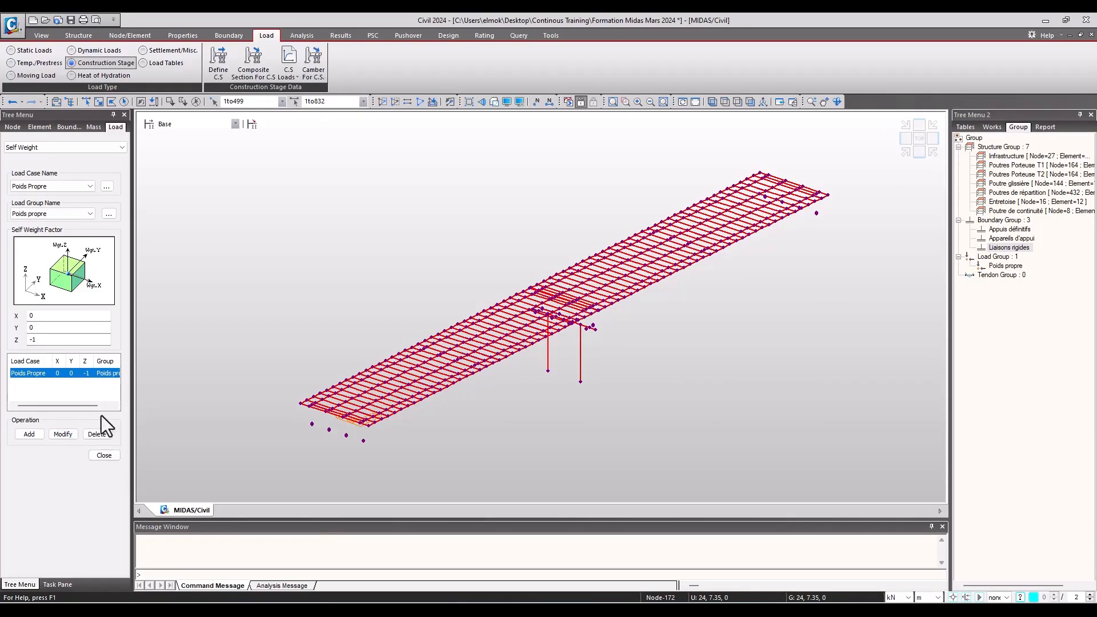
key(Escape)
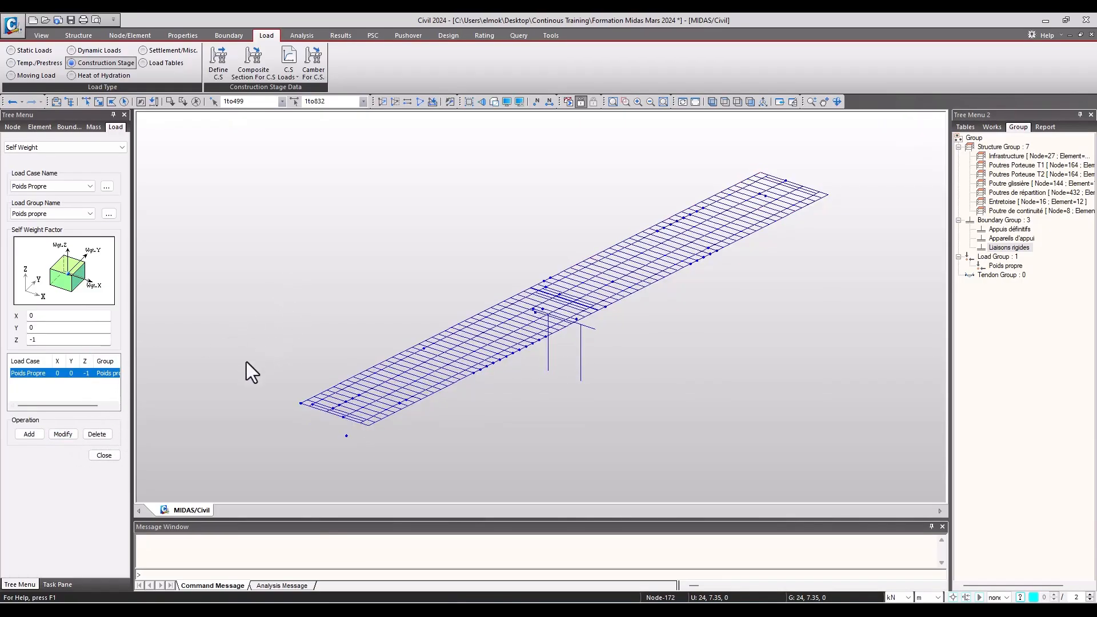
- Switch to the static load commands and consult the construction loads on PowerPoint's "Détails du chargement" slide before returning to the bridge model
scroll(240, 372, down, 2)
middle_drag(449, 304, 417, 319)
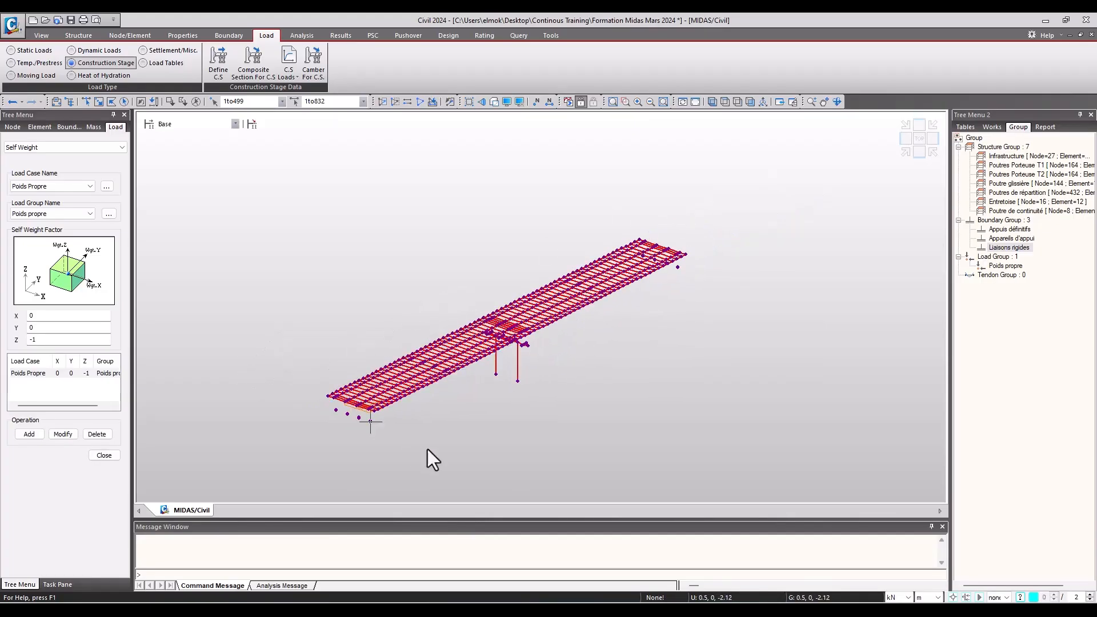
middle_drag(378, 369, 386, 363)
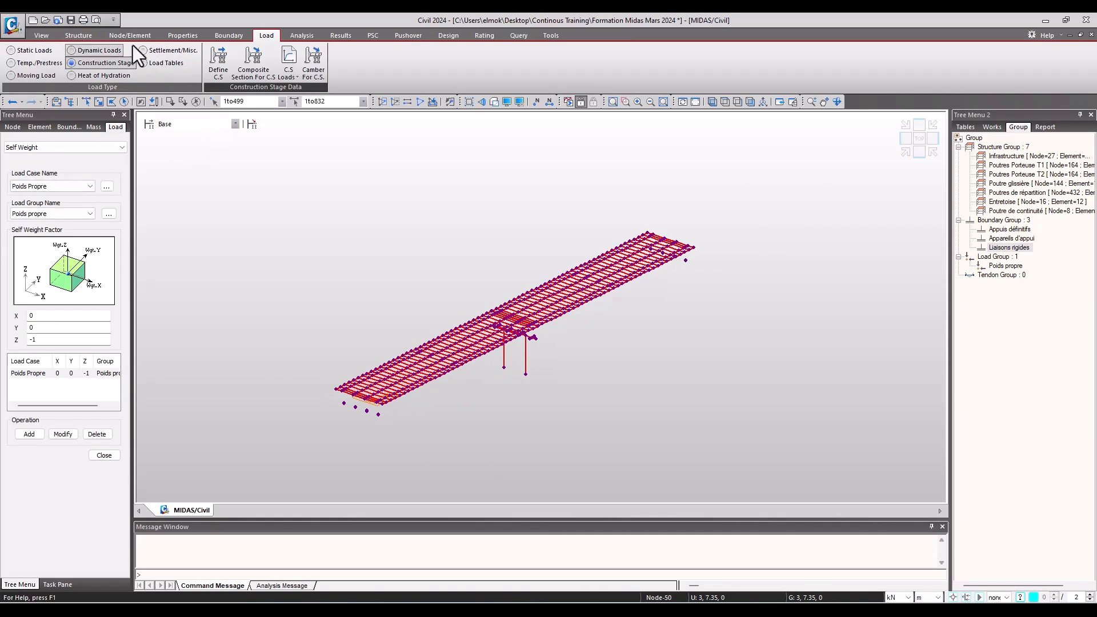
click(33, 51)
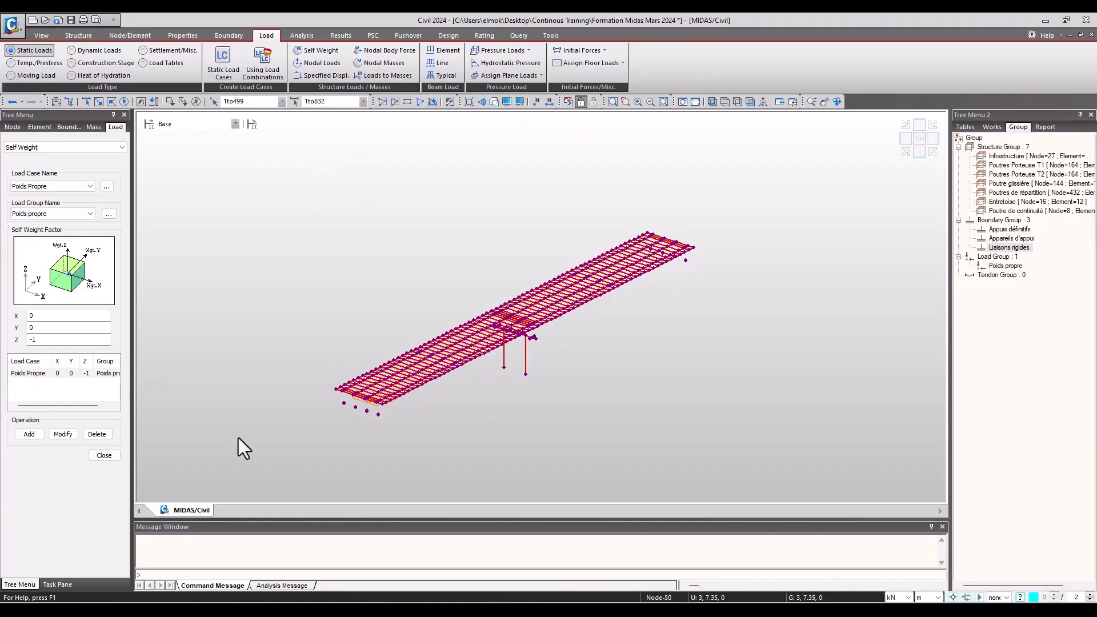
key(alt+Tab)
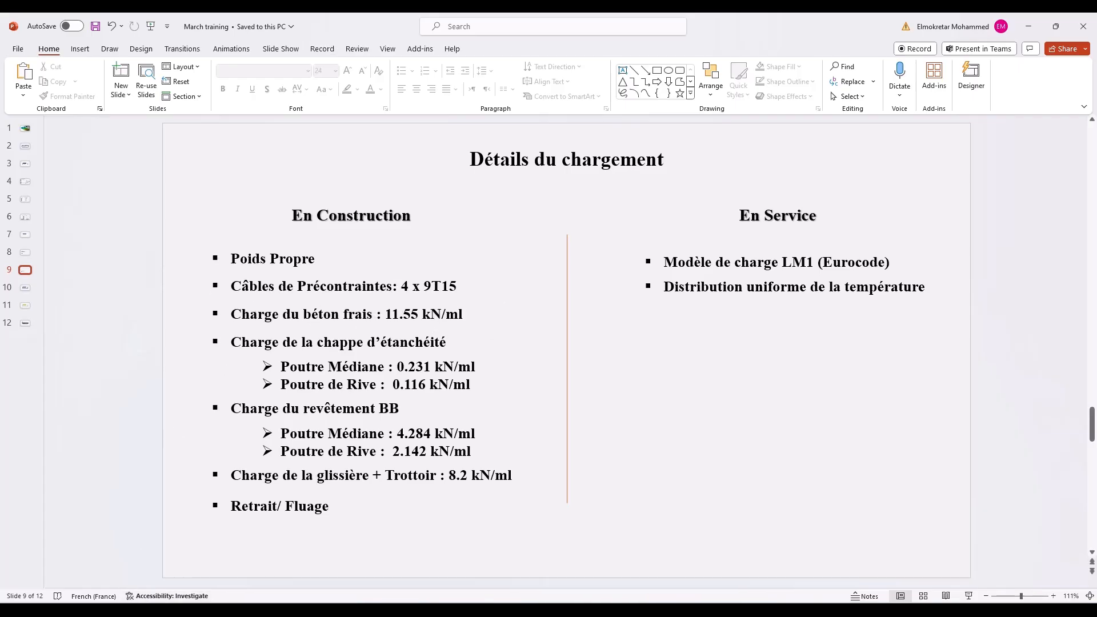
key(alt+Tab)
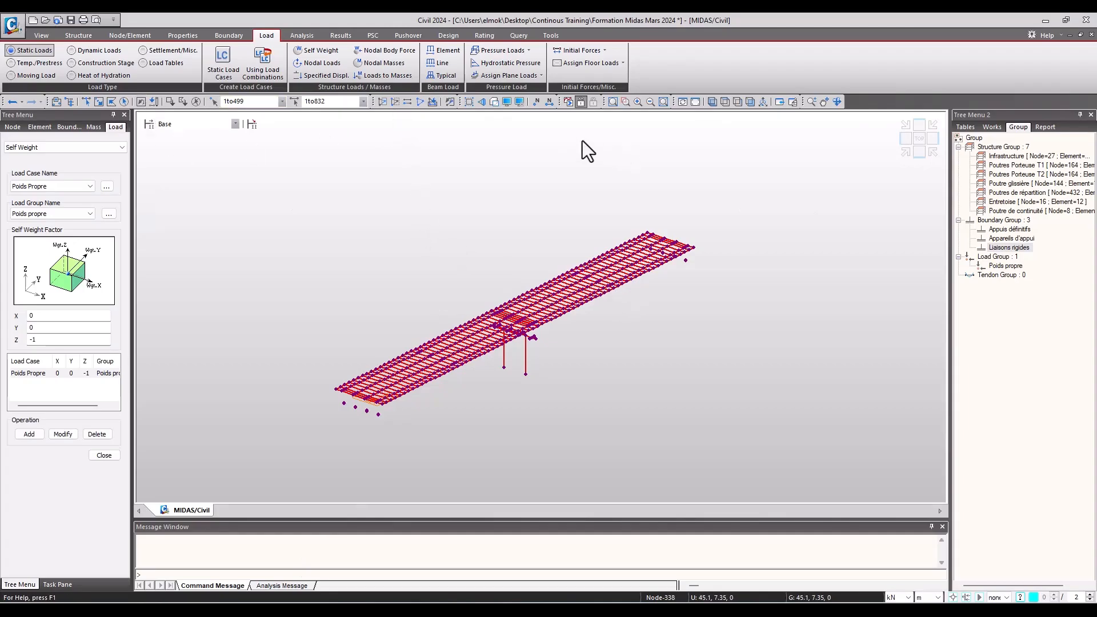
- Select the structure groups Poutres Porteuse T1 and T2 and isolate them in the model view
double_click(1012, 166)
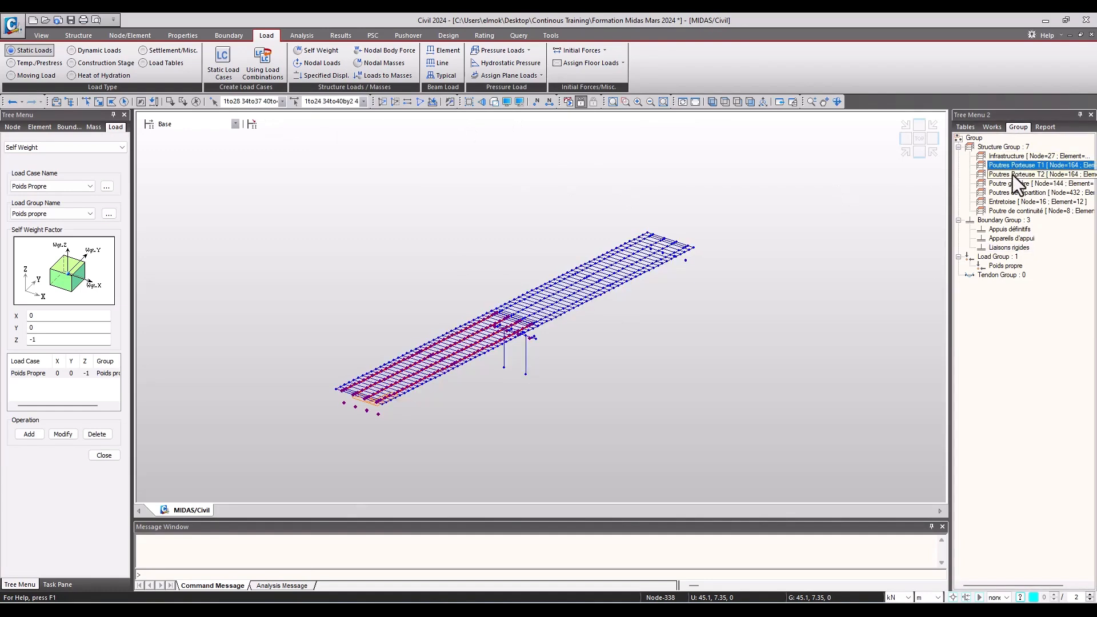
ctrl+click(1012, 174)
right_click(1011, 175)
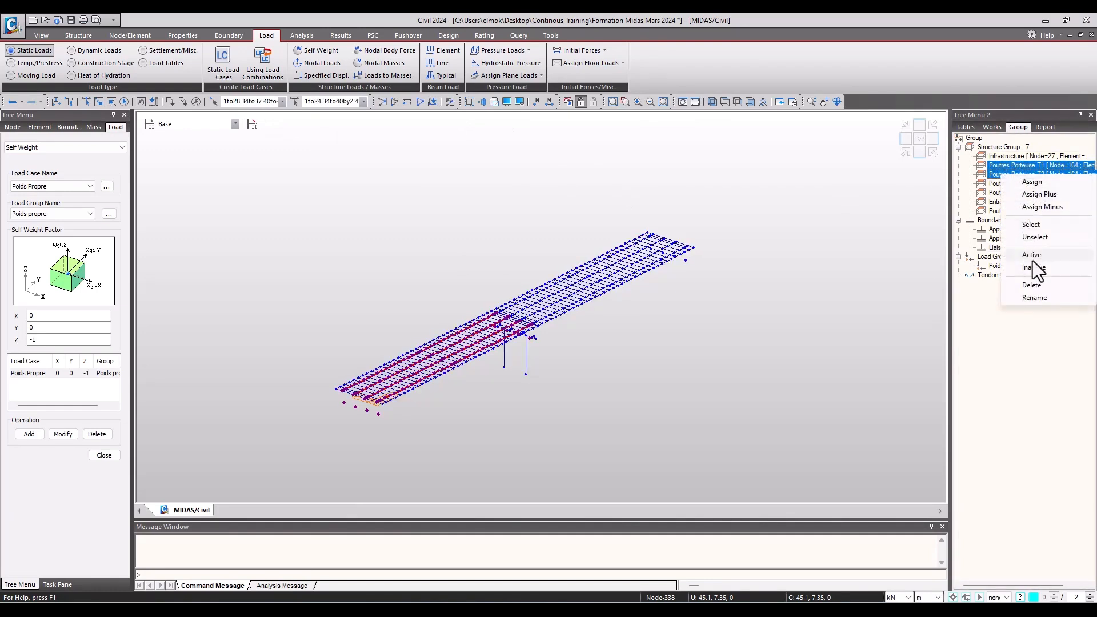
click(1039, 226)
click(382, 102)
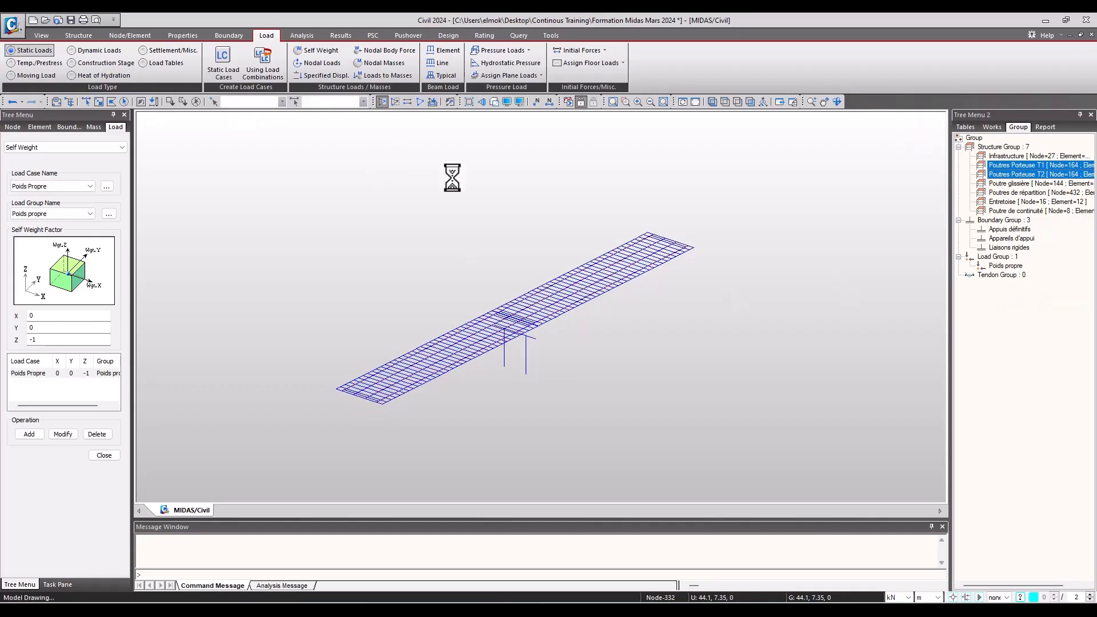
scroll(499, 334, up, 3)
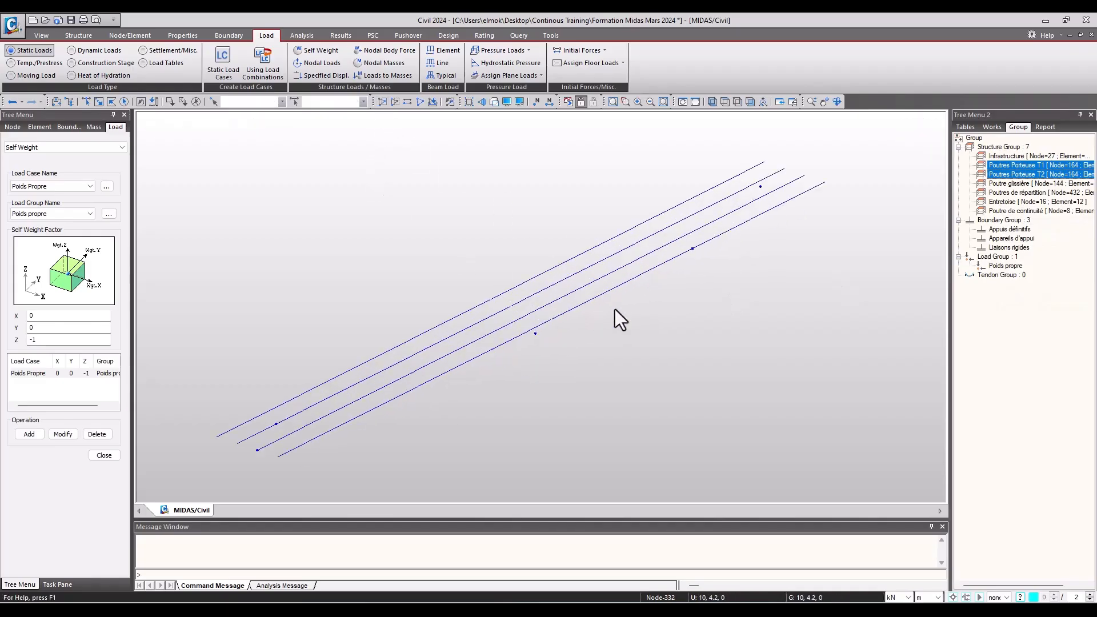
scroll(537, 320, down, 2)
- Window-select all main girder elements in front view, without the bearing nodes, and set up Element Beam Loads for load case Béton frais
click(921, 156)
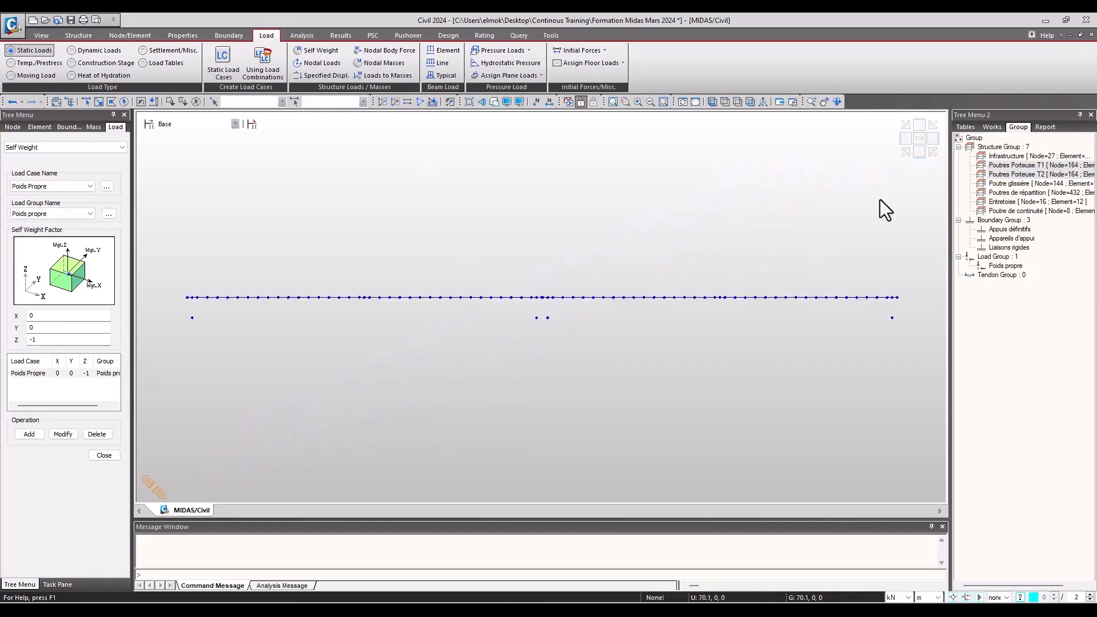
click(86, 102)
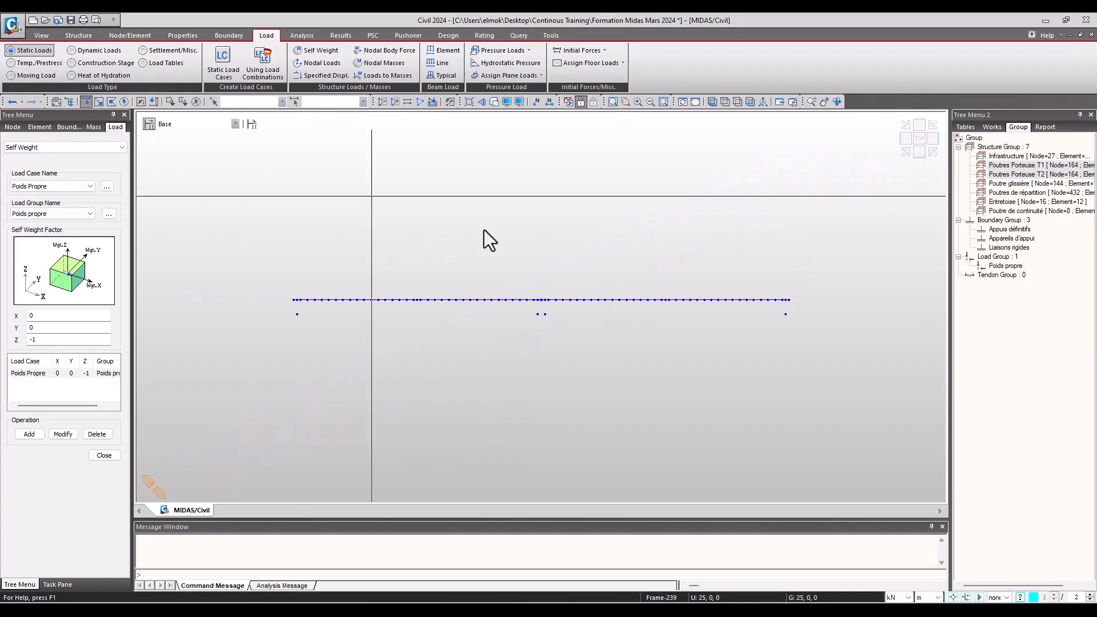
drag(862, 268, 275, 305)
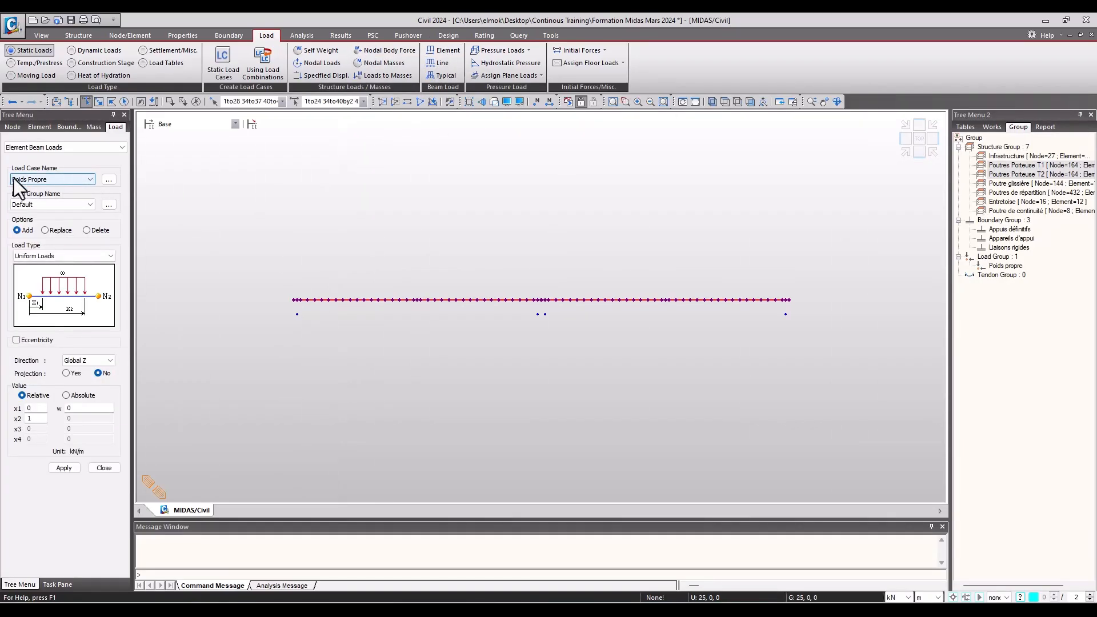
click(904, 154)
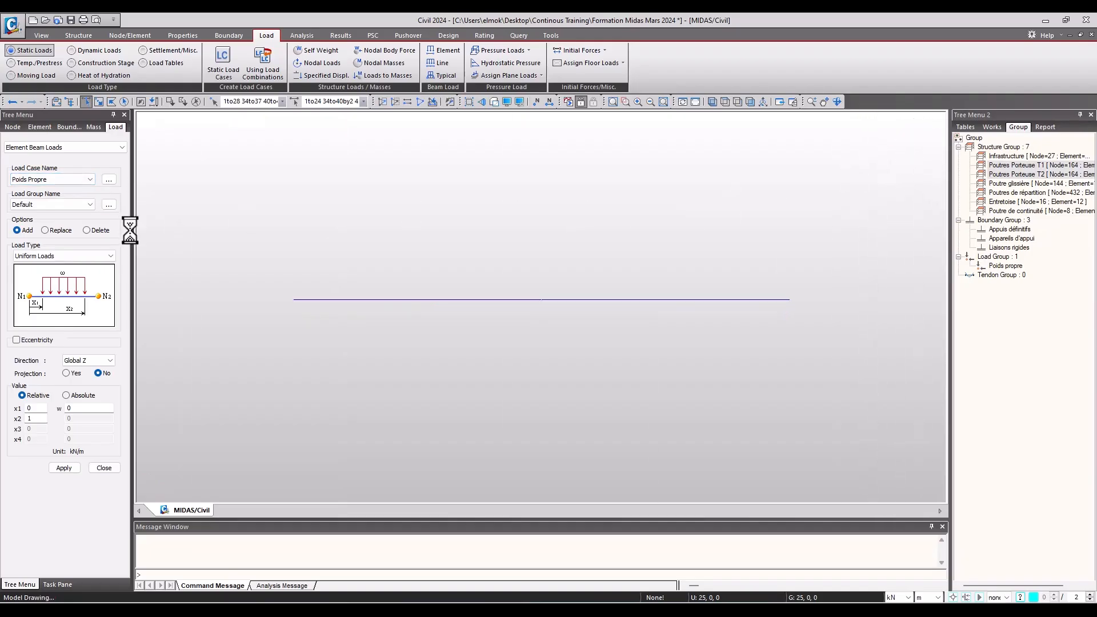
click(75, 180)
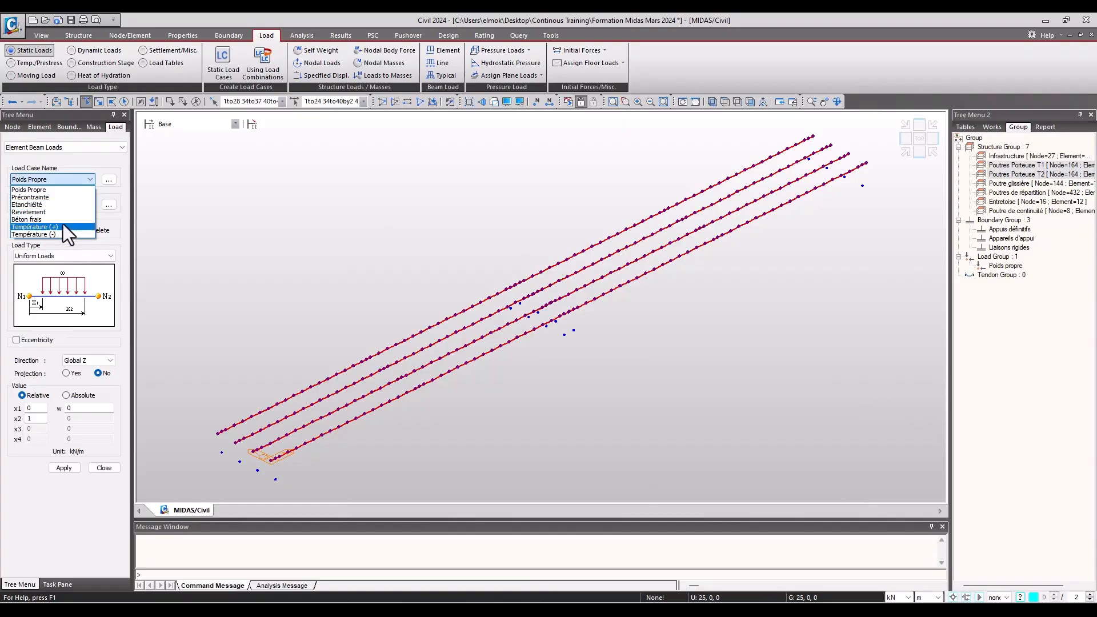
click(63, 219)
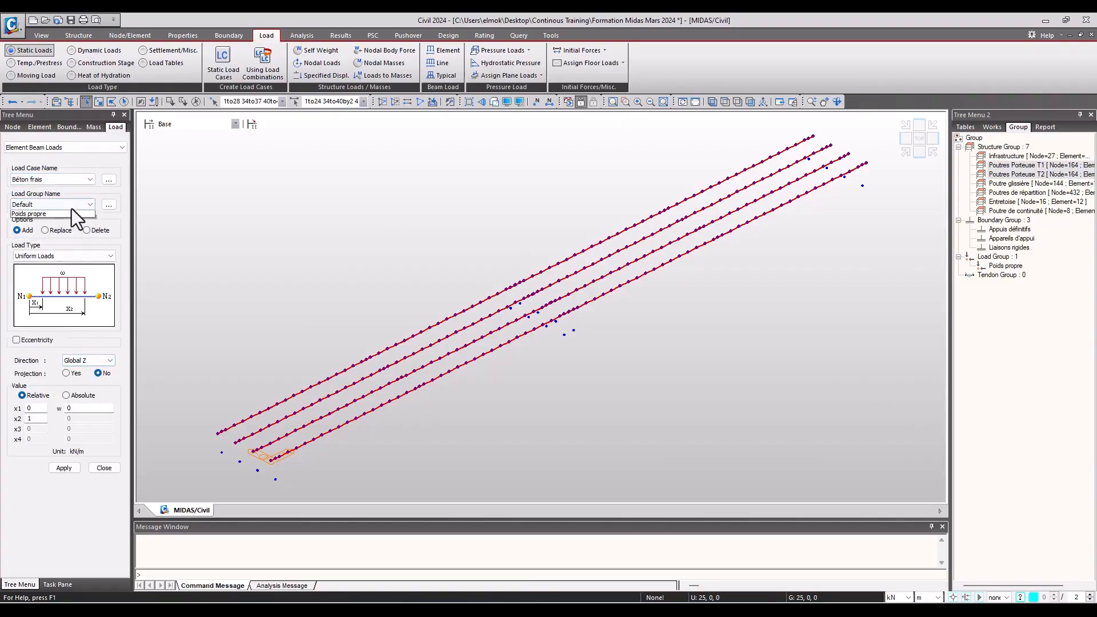
- Create a load group named Béton frais
click(110, 206)
drag(62, 21, 475, 108)
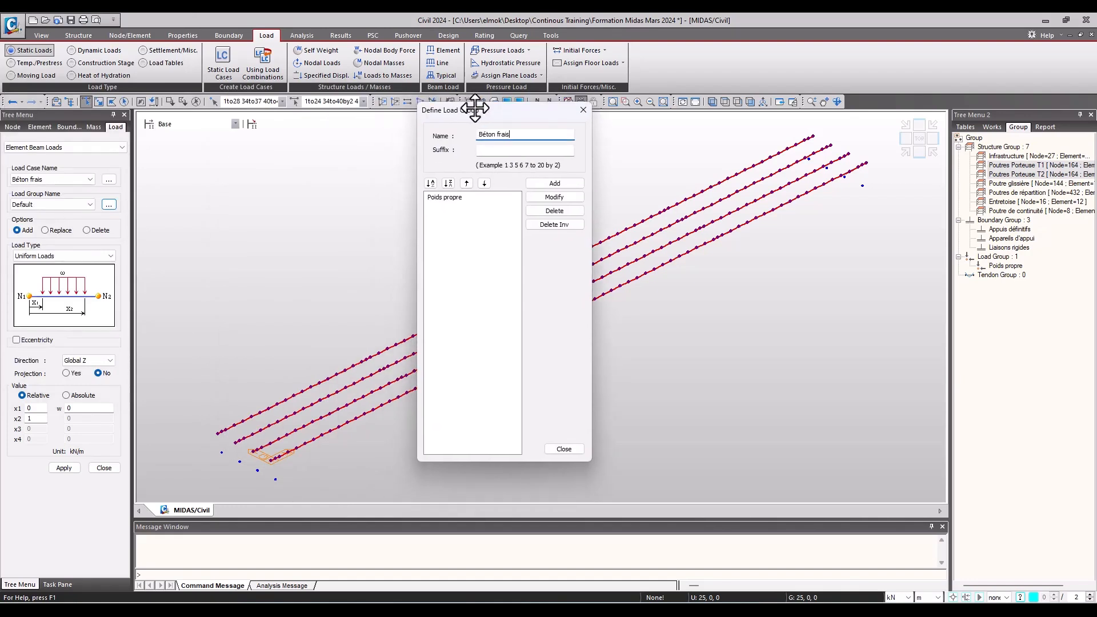
click(551, 183)
click(557, 449)
- Apply a uniform Béton frais load of -11.55 kN/m in the Global Z direction to the selected girders, using the value from the loading slide
click(80, 409)
key(alt+Tab)
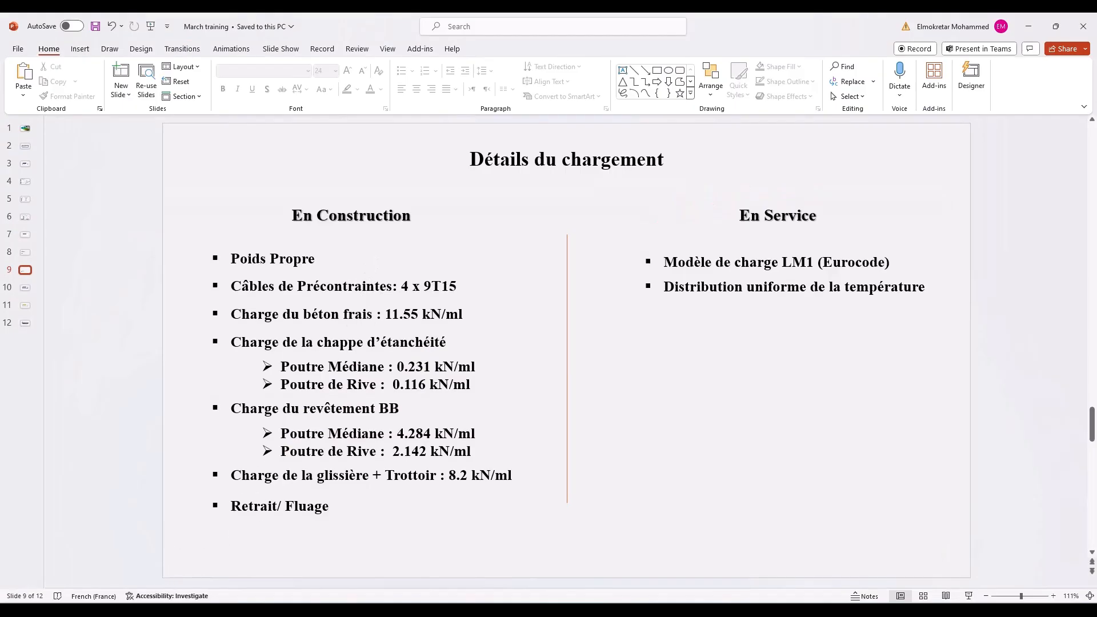
key(alt+Tab)
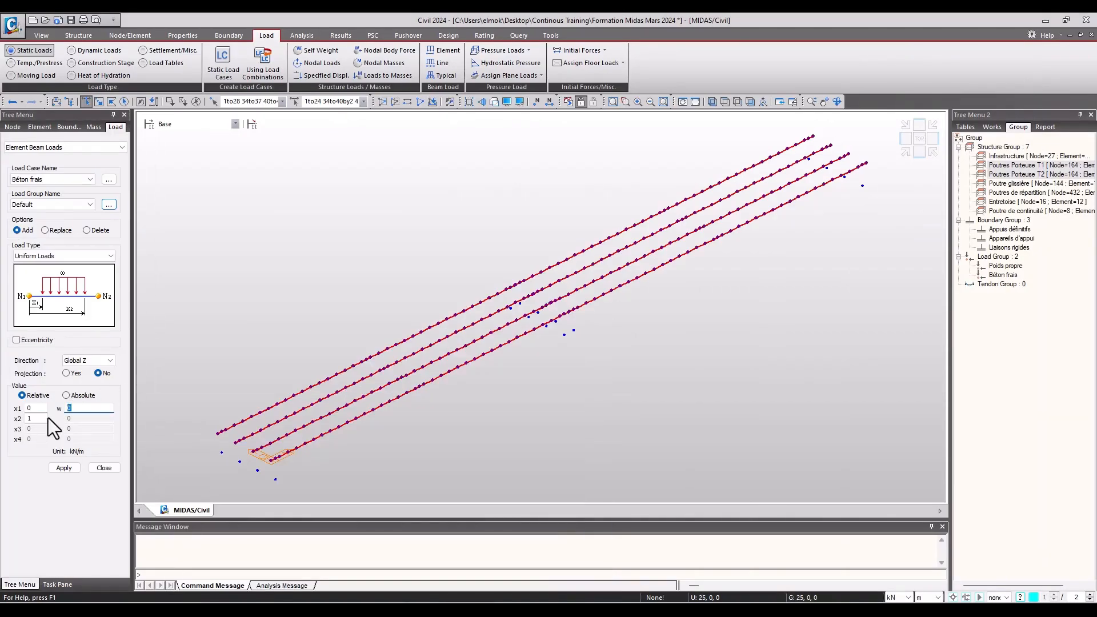
text(-11.55)
click(77, 363)
click(84, 361)
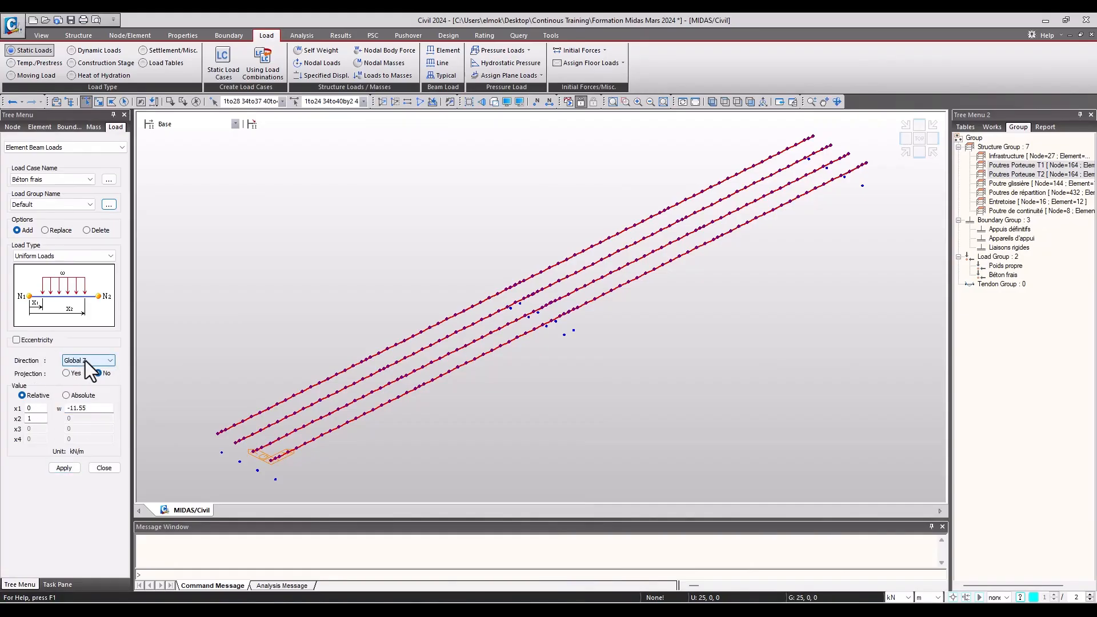
click(64, 468)
- Undo the uniform beam load that was applied to the girders under the Default load group
mouse_move(488, 286)
ctrl+middle_down()
mouse_move(501, 285)
mouse_move(521, 237)
mouse_move(526, 248)
mouse_move(487, 276)
mouse_move(496, 295)
ctrl+middle_up()
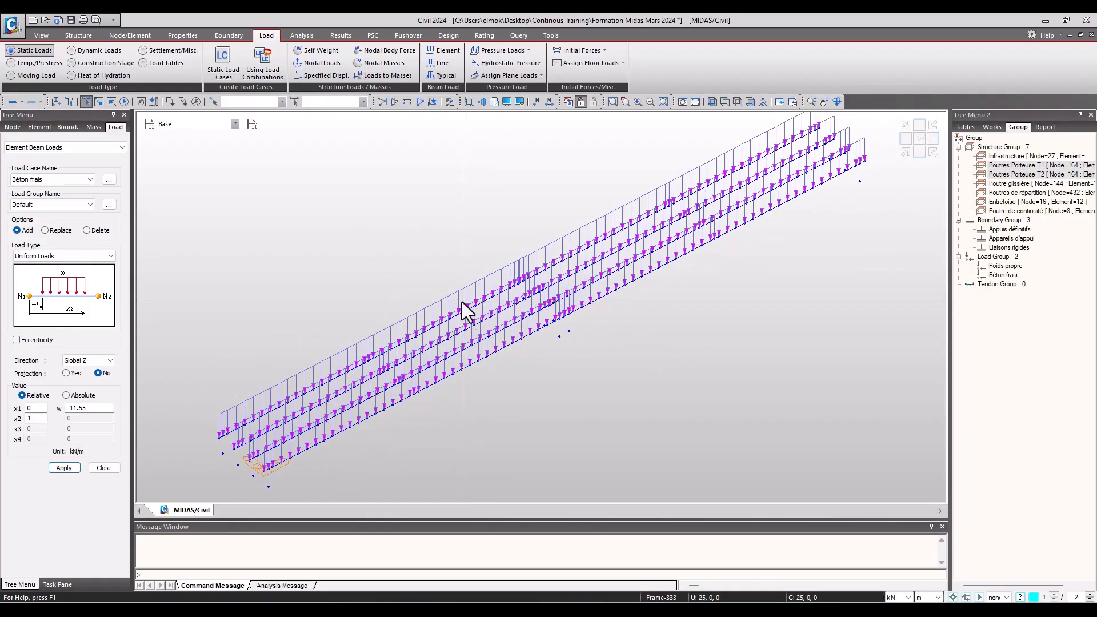
mouse_move(507, 310)
middle_down()
mouse_move(496, 293)
mouse_move(518, 317)
middle_up()
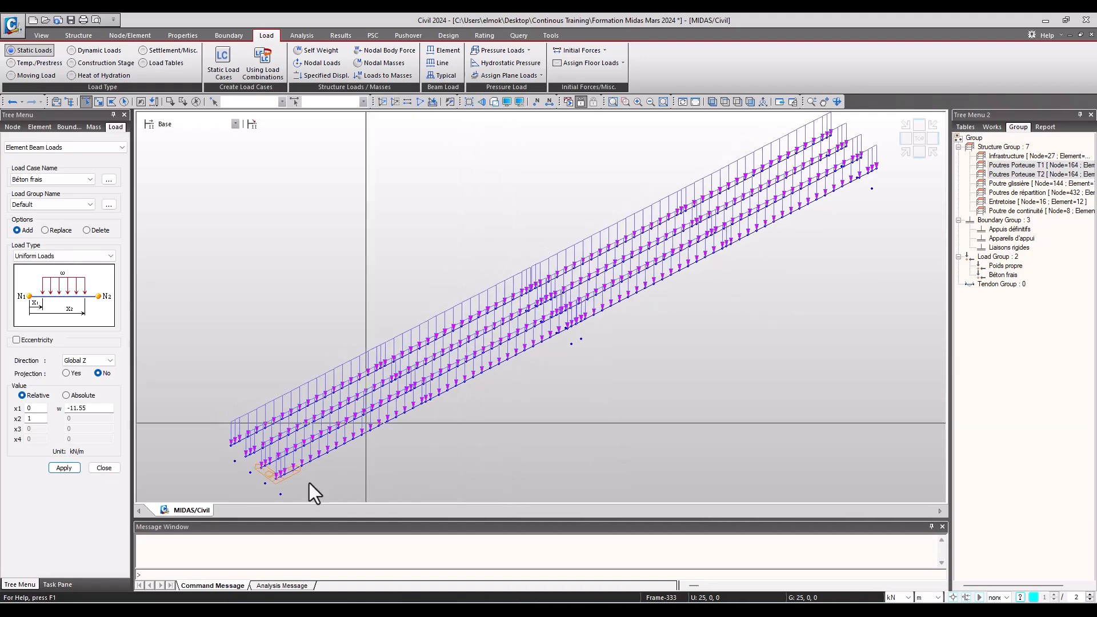
middle_drag(421, 355, 447, 365)
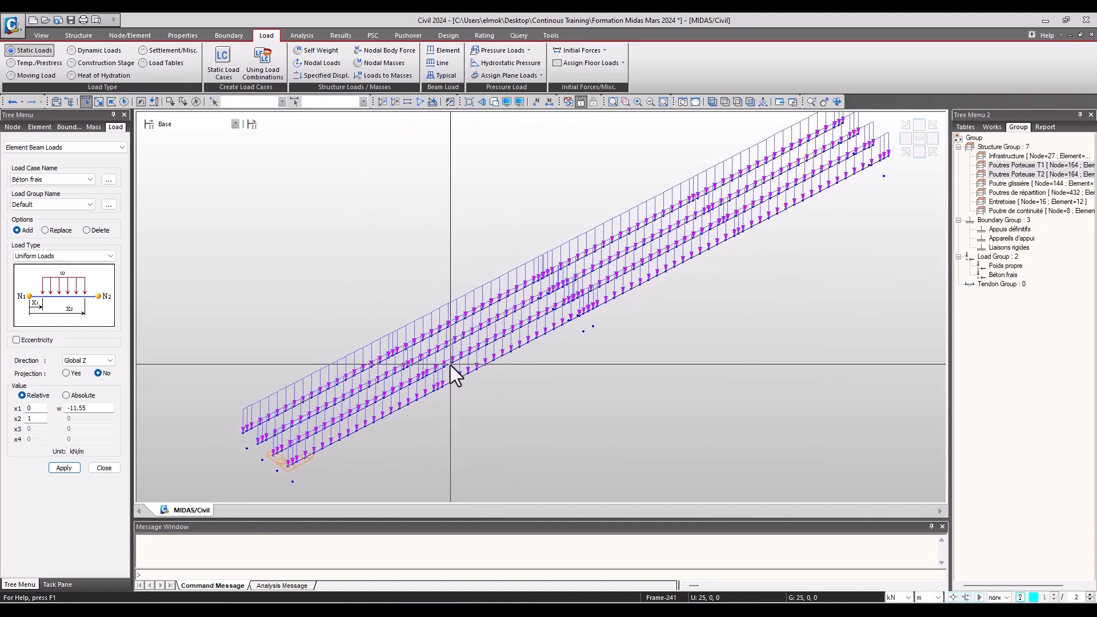
mouse_move(450, 365)
scroll(448, 377, down, 3)
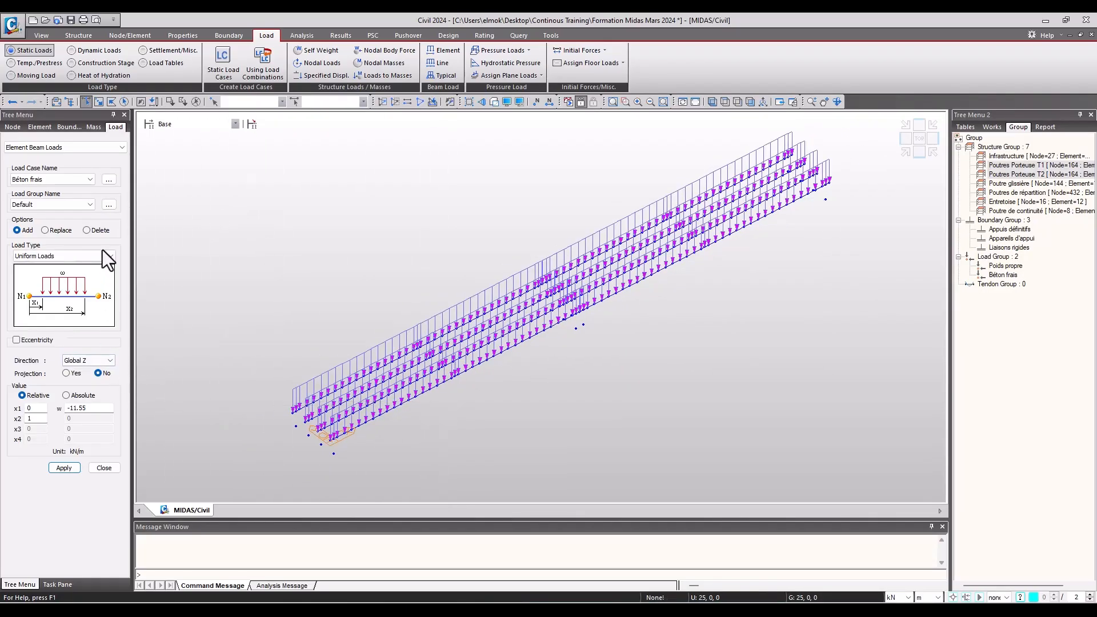
click(79, 205)
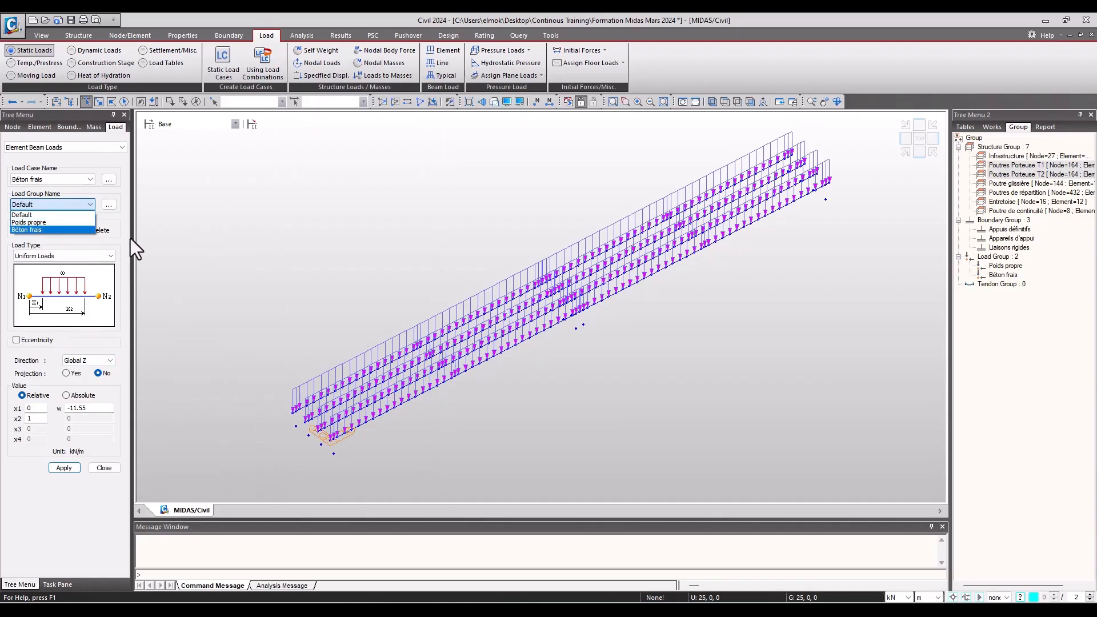
click(111, 227)
click(52, 204)
click(121, 231)
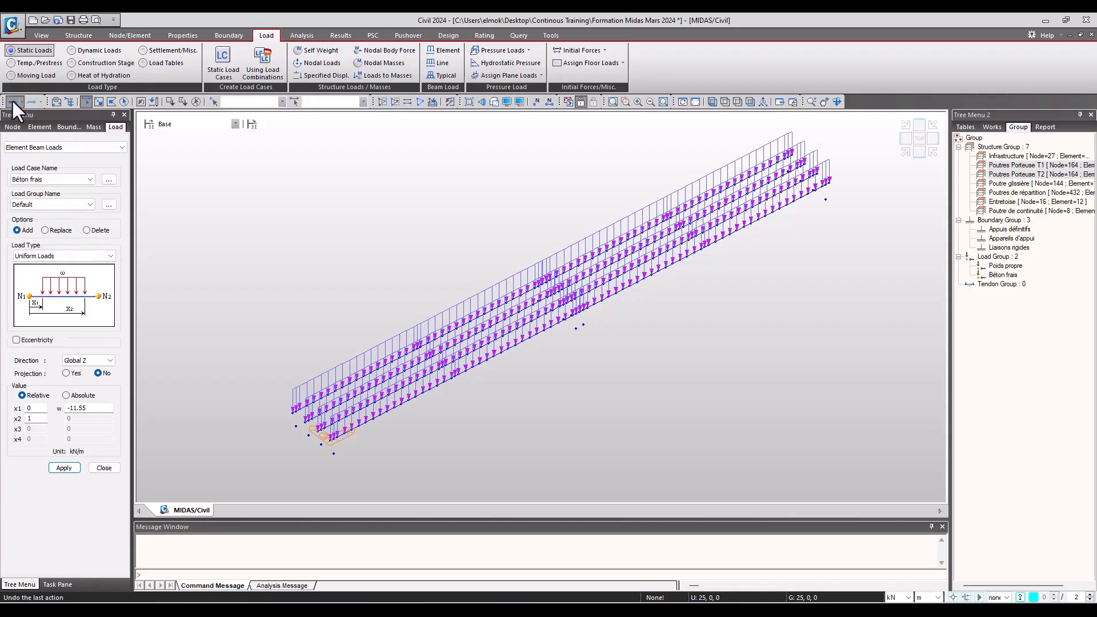
click(13, 102)
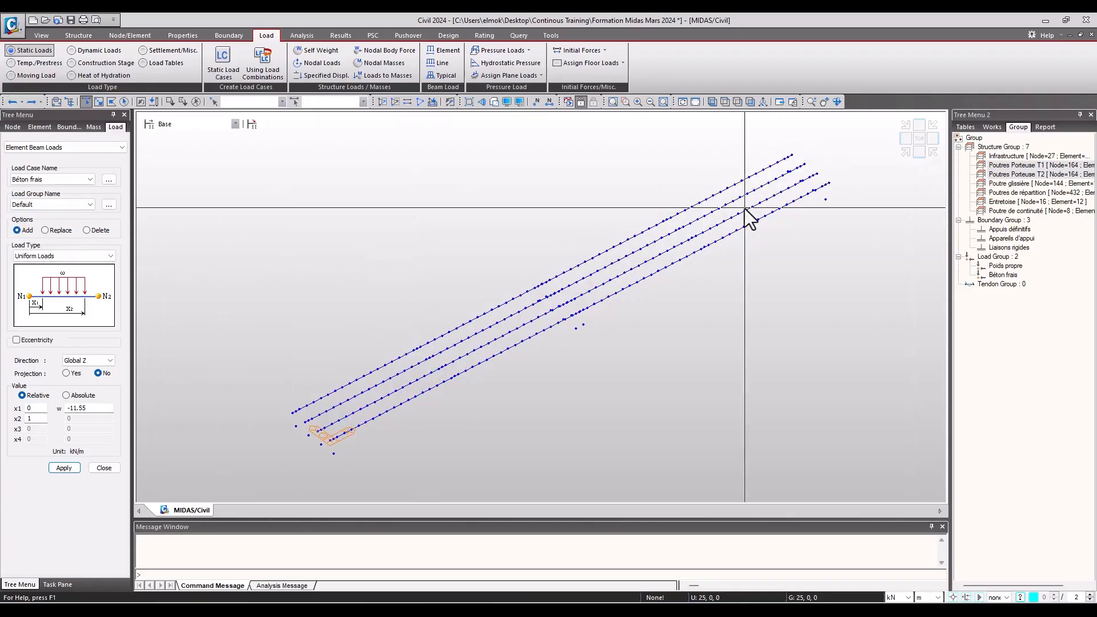
- Reapply the -11.55 kN/m uniform load to all main girder elements, excluding the bearing nodes, with the load group set to Béton frais
click(58, 206)
click(38, 230)
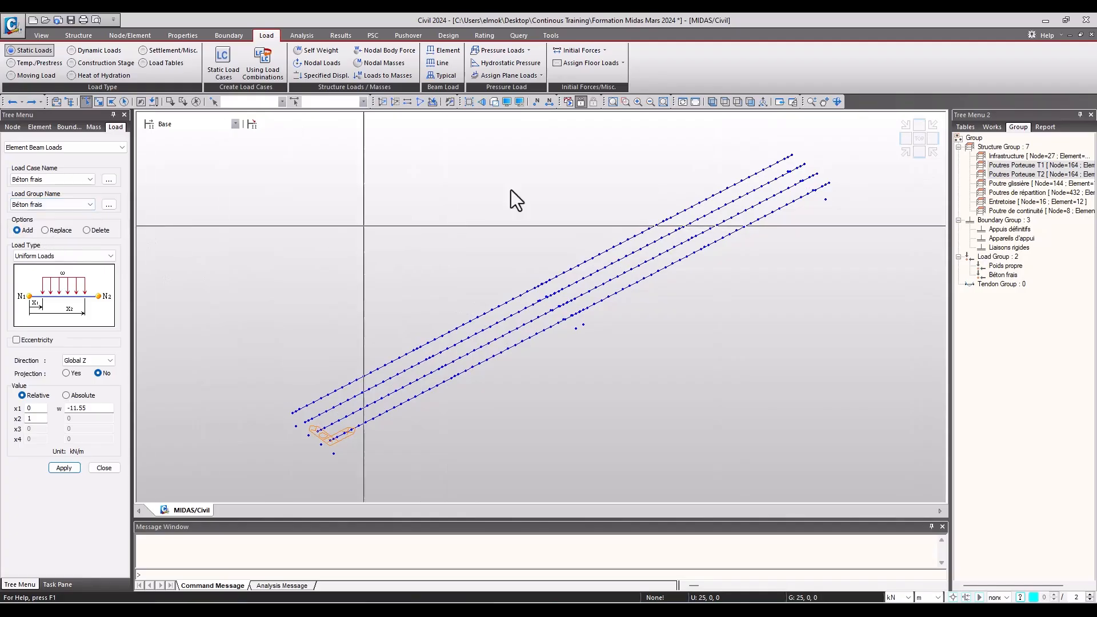
click(923, 155)
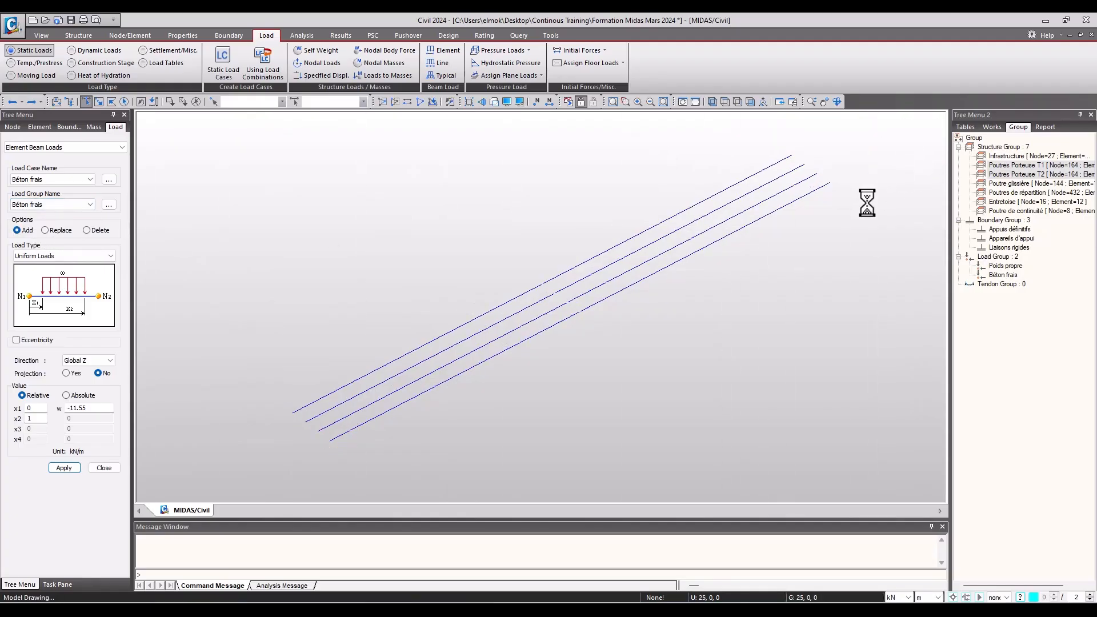
drag(922, 273, 176, 303)
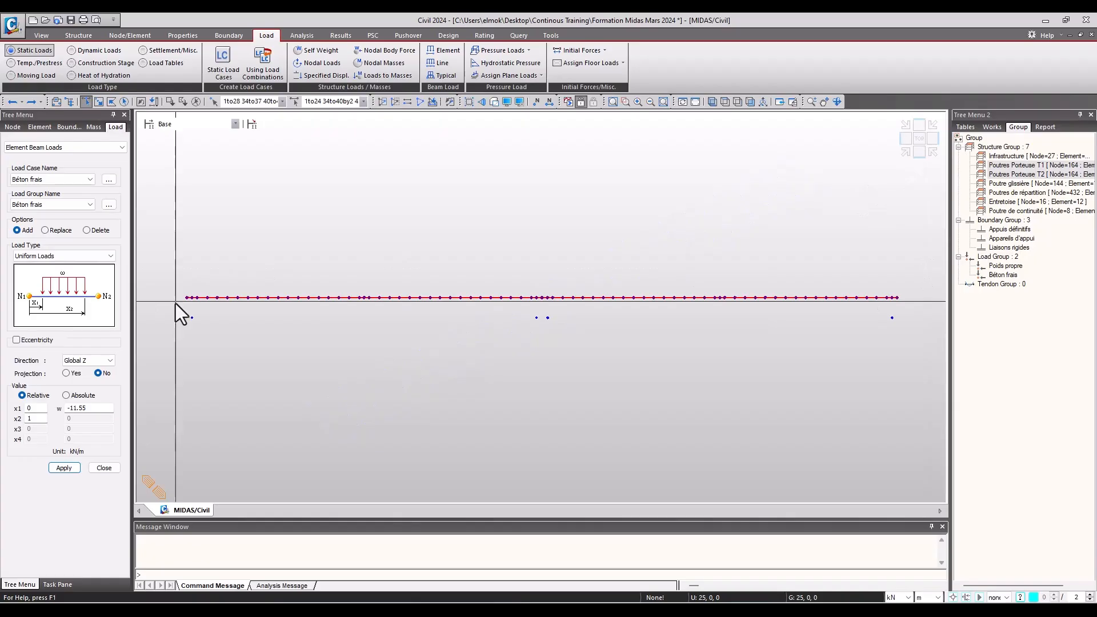
click(64, 468)
click(906, 152)
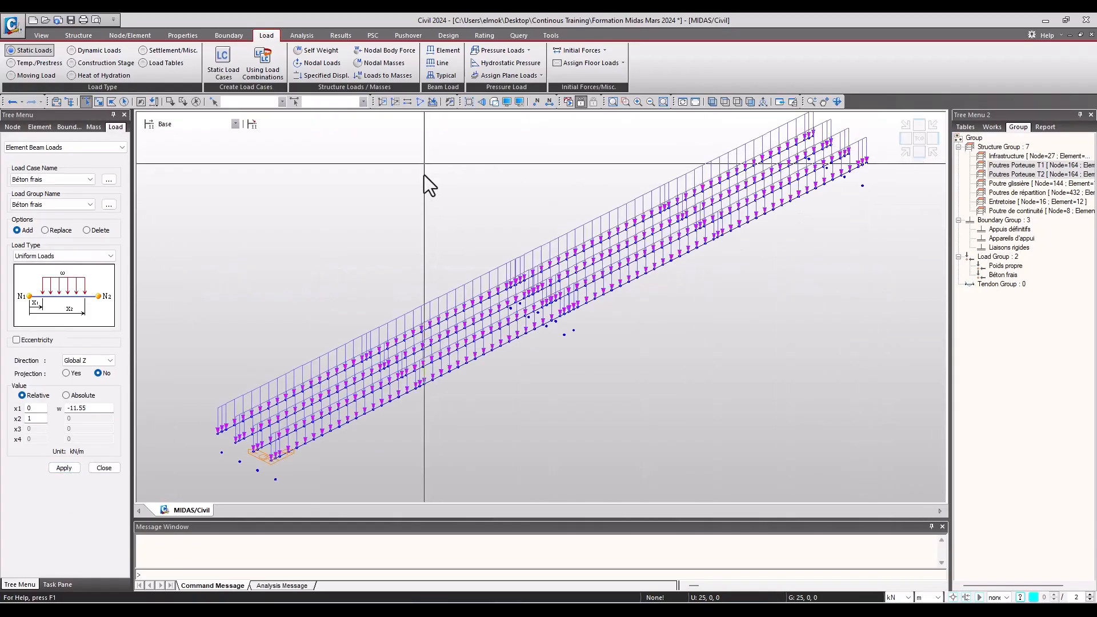
- Show the beam load values on the girders to check them, and hide the values again
click(506, 102)
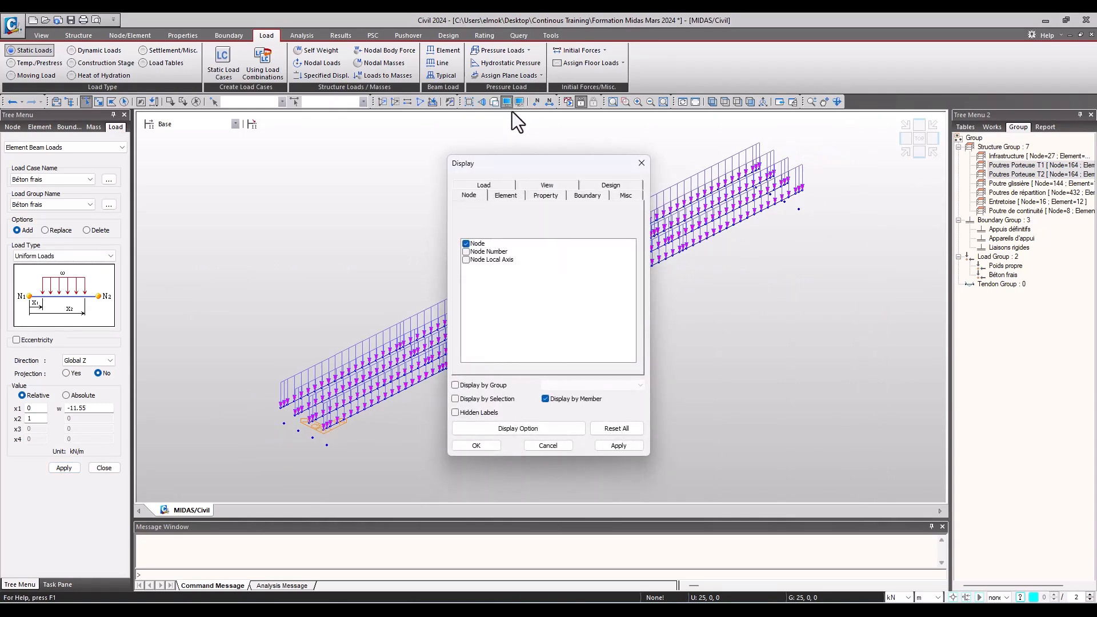
click(492, 186)
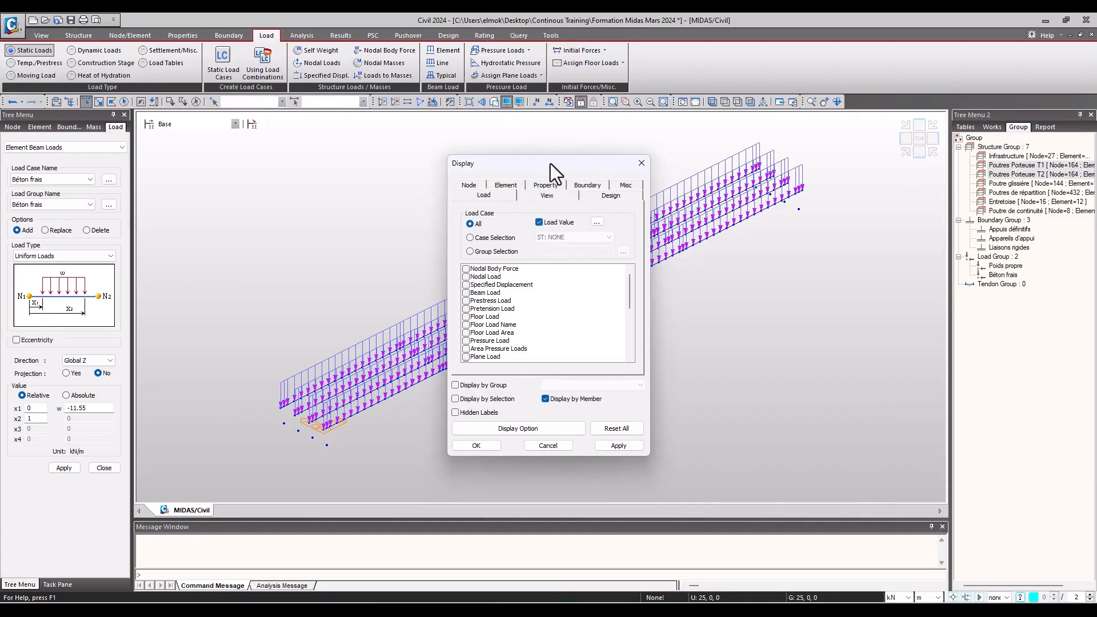
drag(551, 164, 547, 120)
click(474, 394)
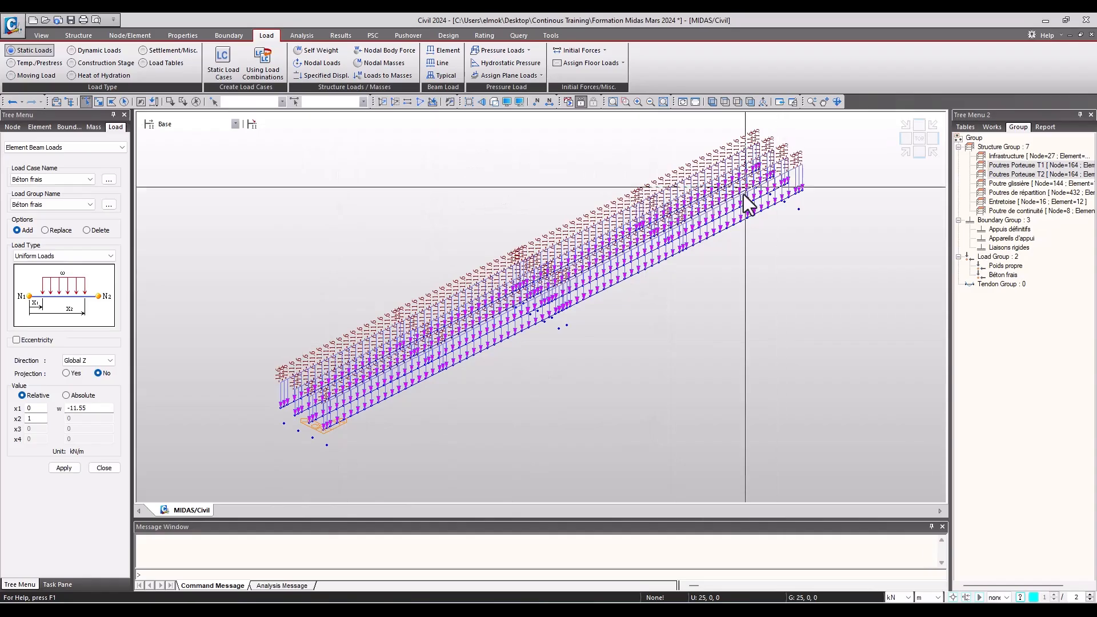
middle_drag(619, 262, 631, 276)
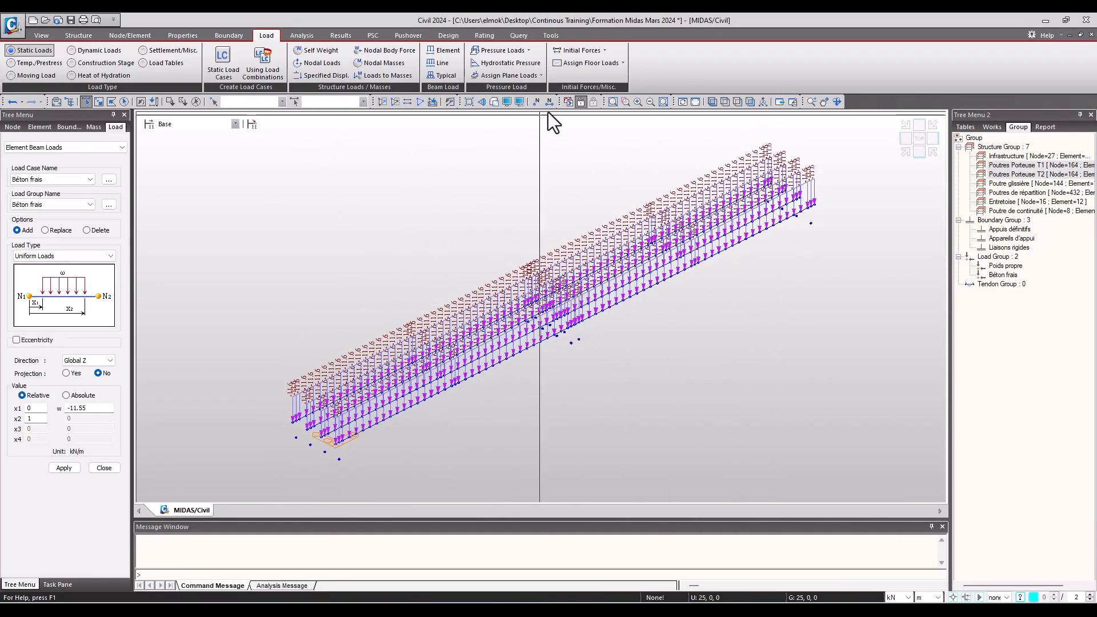
click(506, 102)
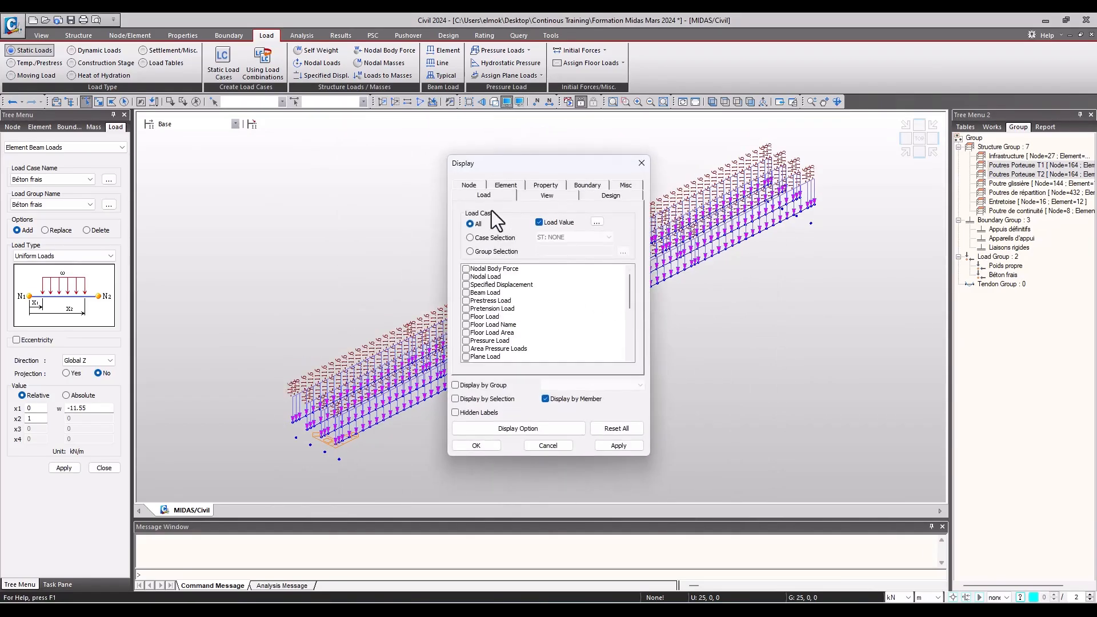
click(483, 447)
middle_drag(707, 268, 673, 286)
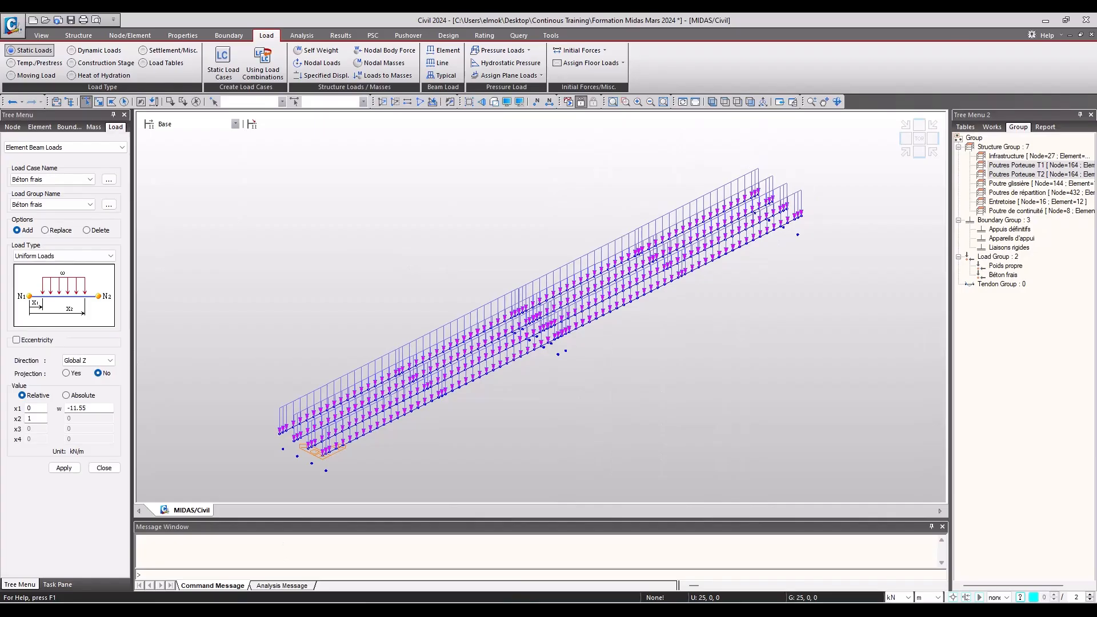
- Switch to PowerPoint to read the construction loads on the loading slide, and return to the Civil model
key(alt+Tab)
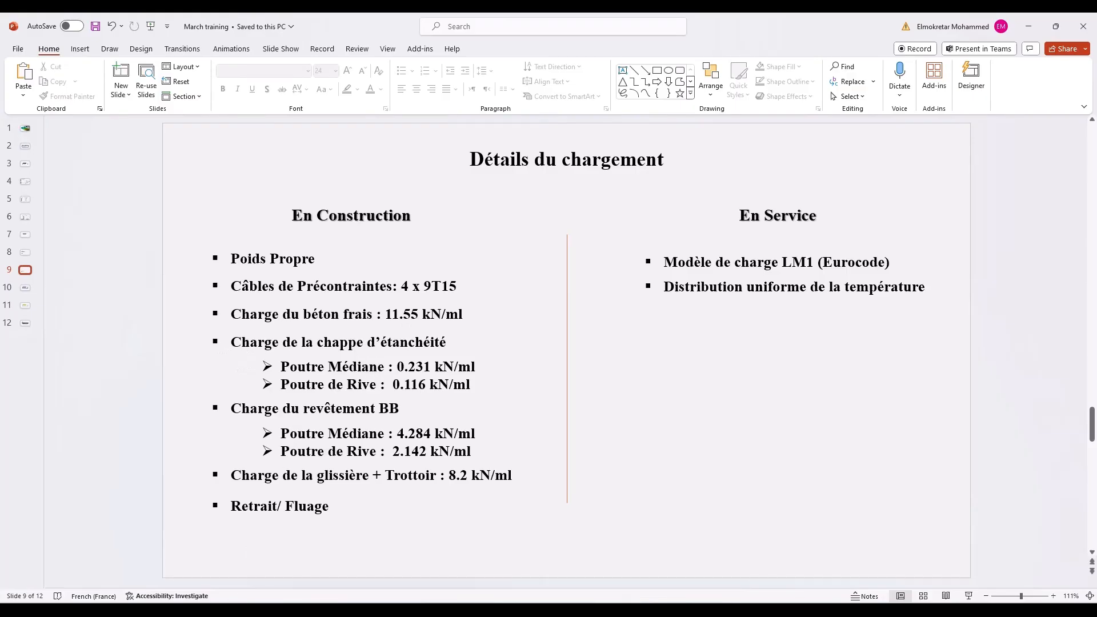
key(alt+Tab)
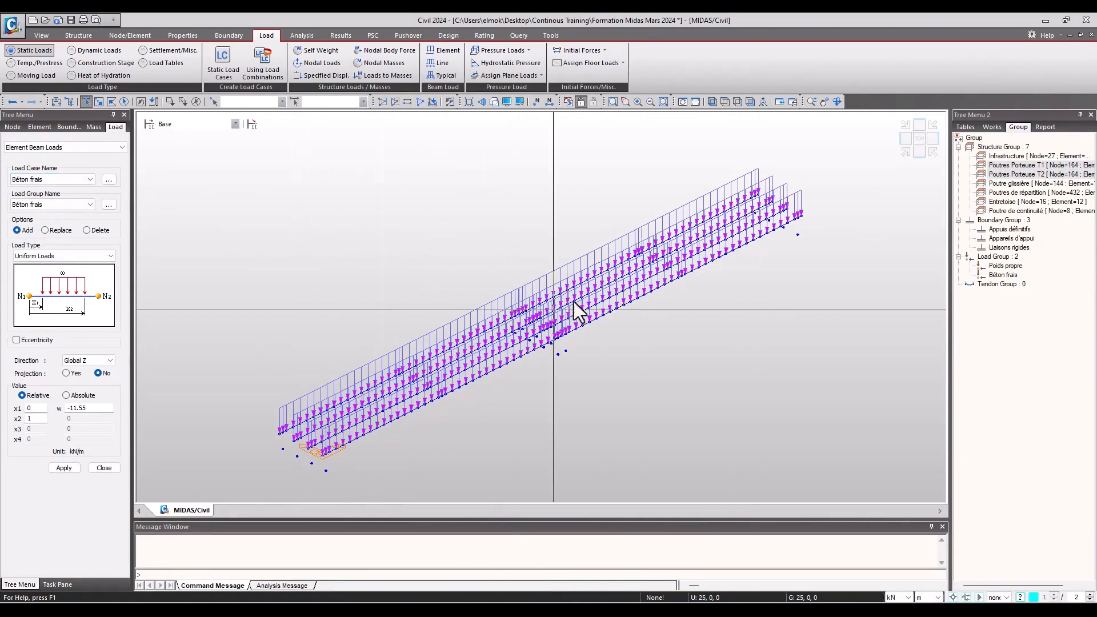
- Select the four longitudinal girder lines in an end view and activate only them, restoring the isometric view
click(899, 143)
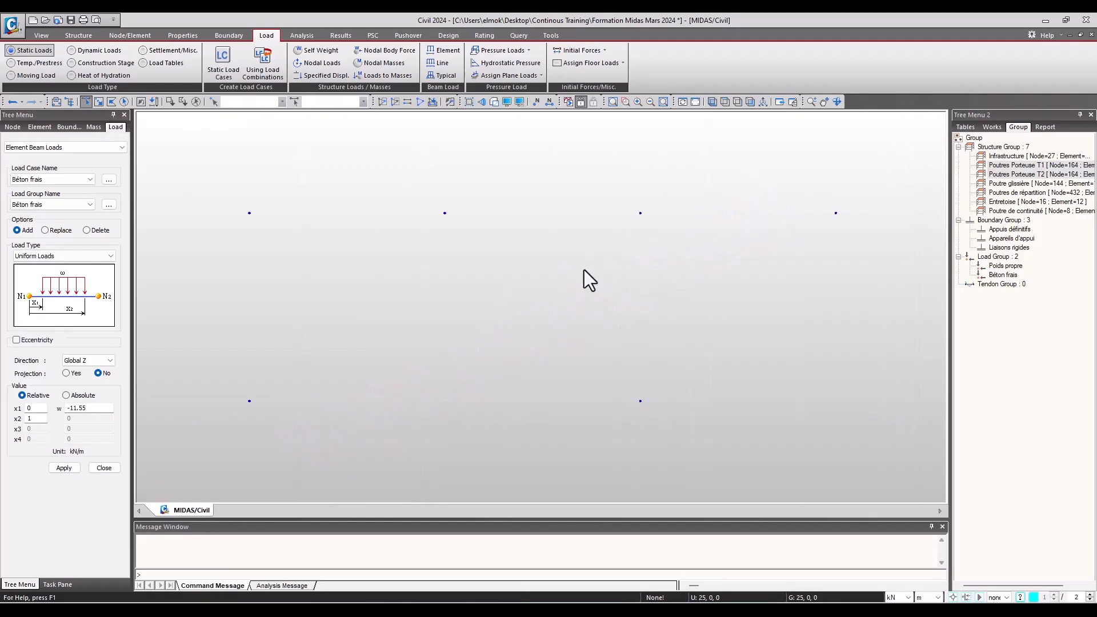
drag(733, 218, 306, 299)
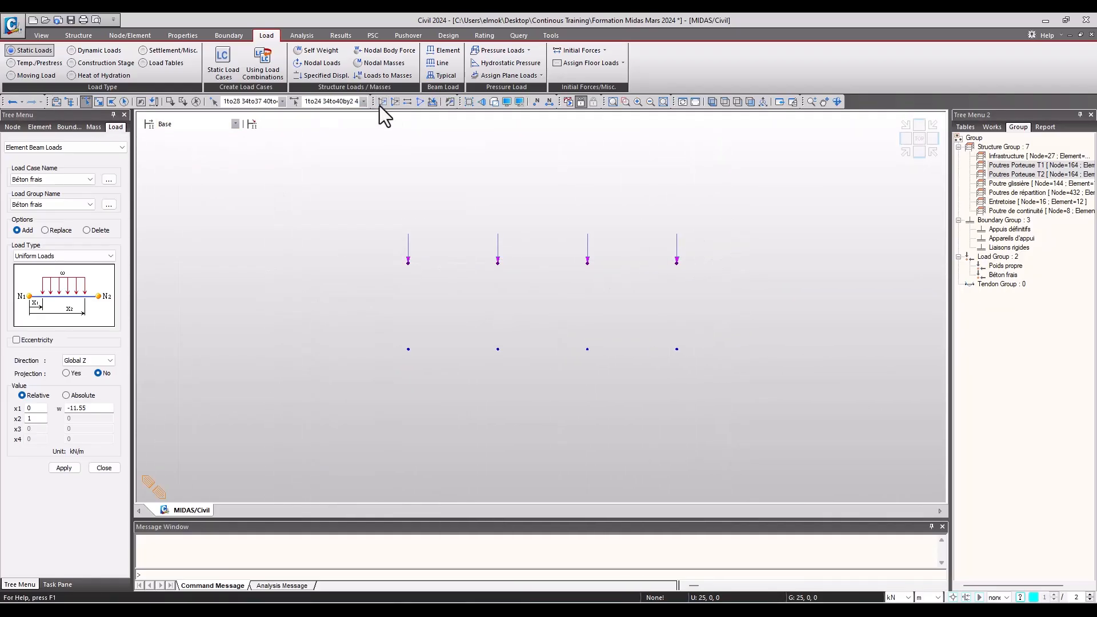
click(905, 152)
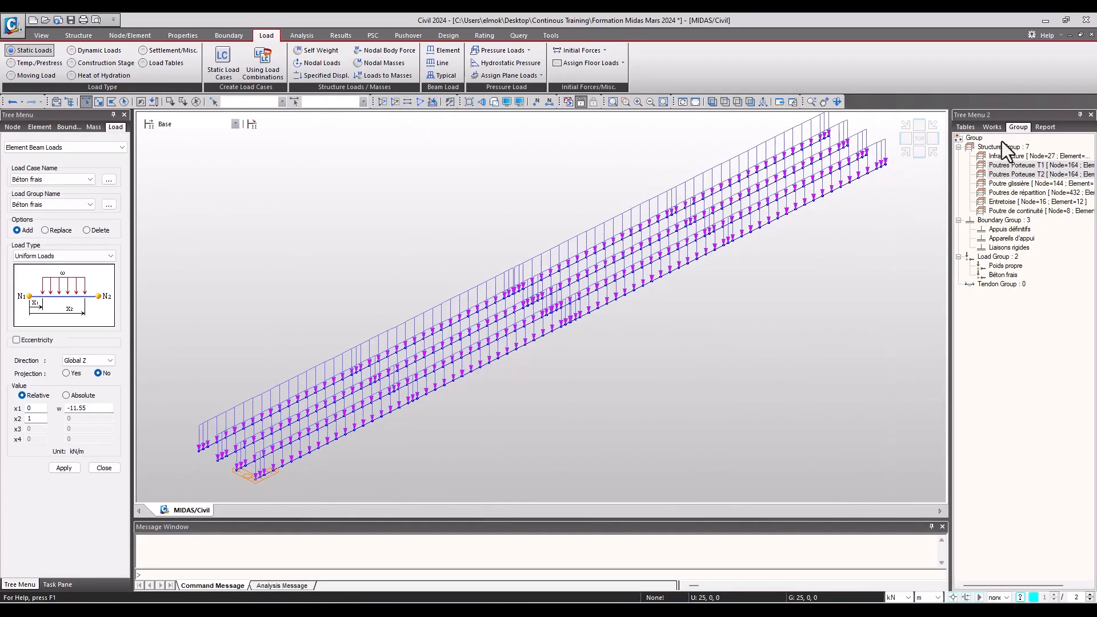
- Display the values of the Béton frais element beam loads, and turn off the display of these loads
click(992, 127)
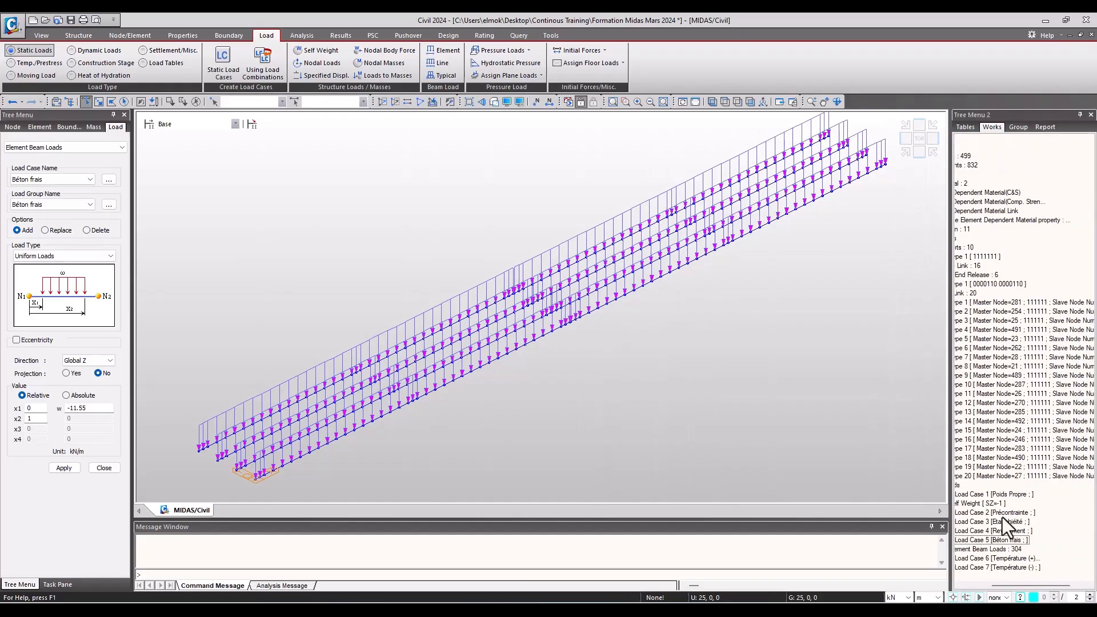
right_click(1022, 549)
click(1035, 473)
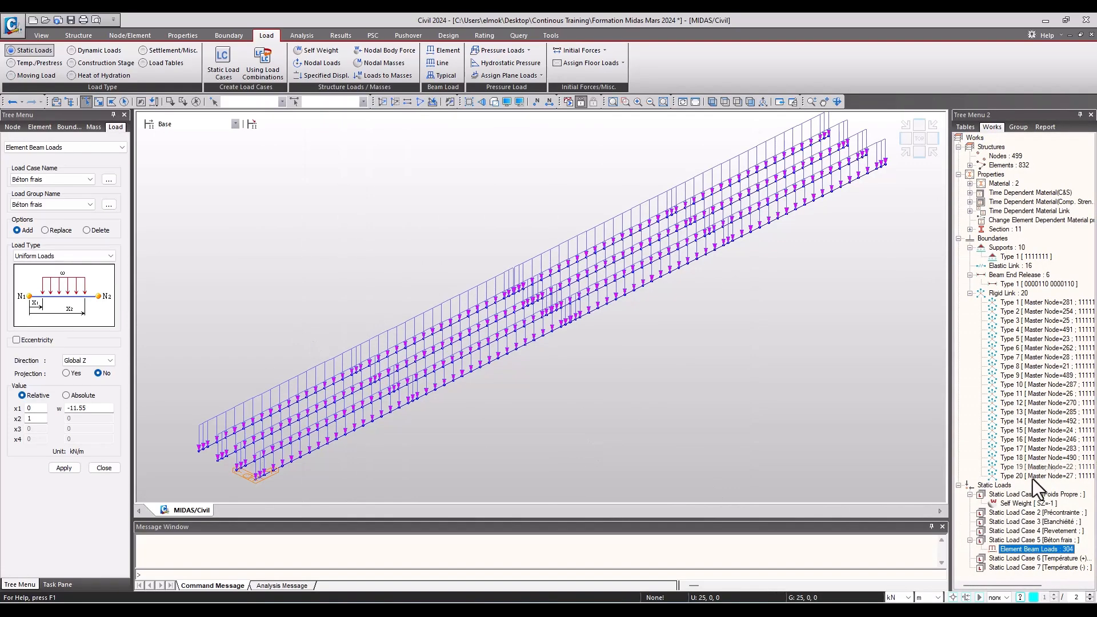
right_click(1045, 550)
click(1038, 456)
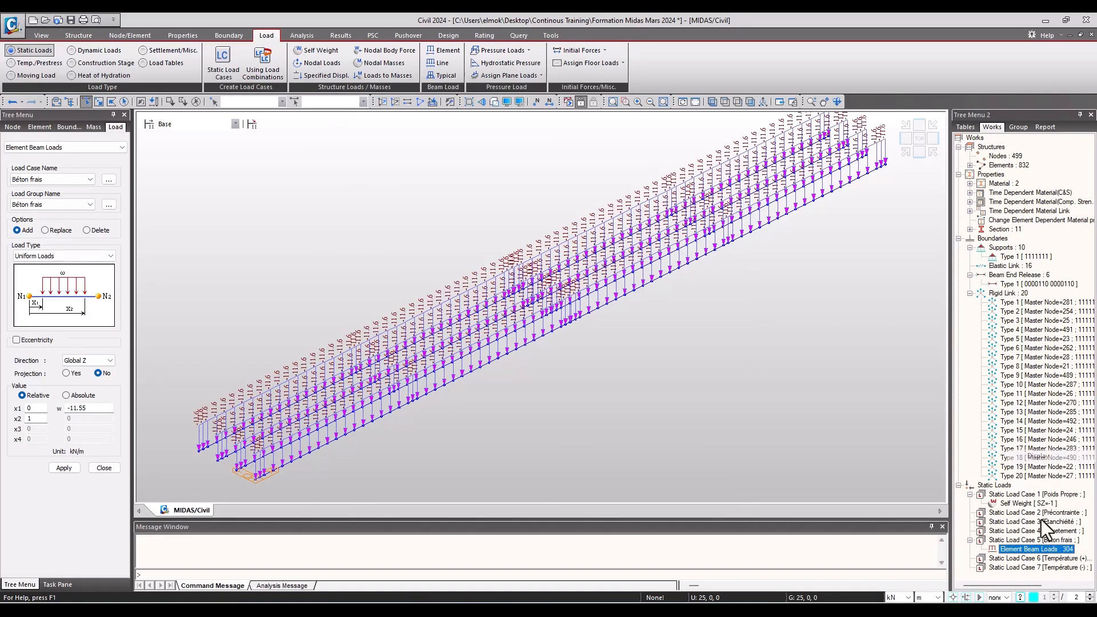
right_click(1040, 550)
click(1050, 472)
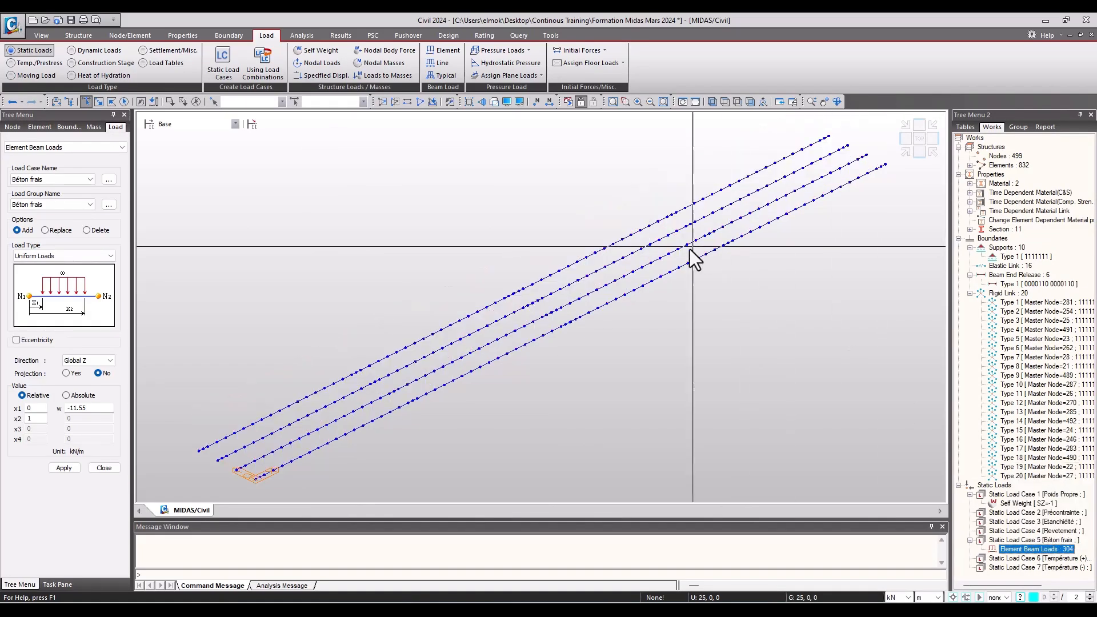
- Switch to the PowerPoint load details slide and highlight the waterproofing load value of the median beam
scroll(586, 296, up, 3)
scroll(481, 372, down, 4)
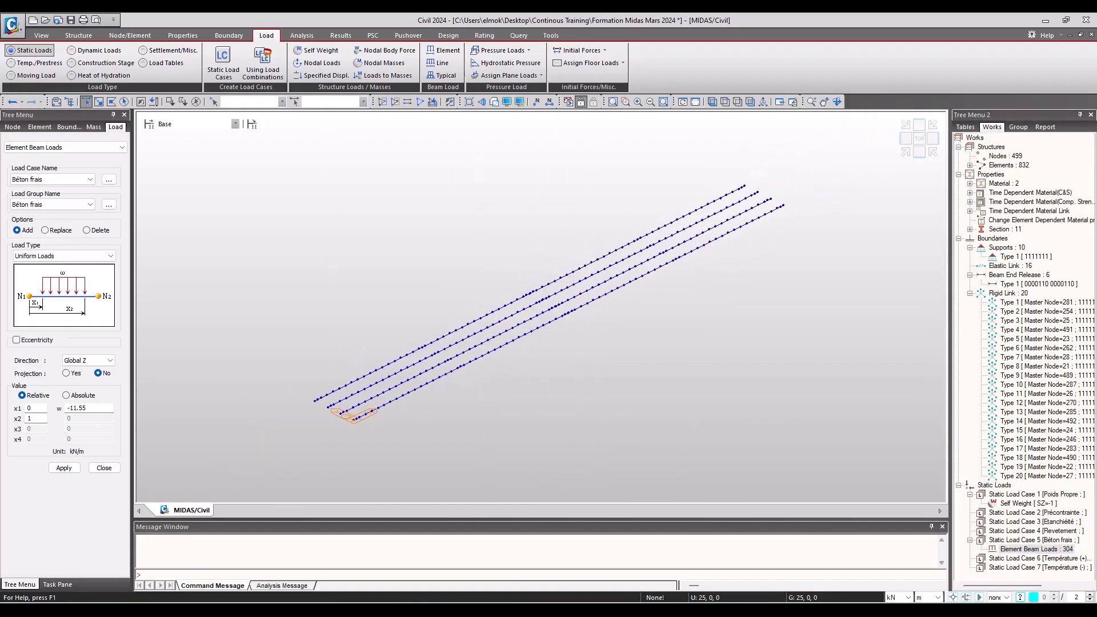
key(alt+Tab)
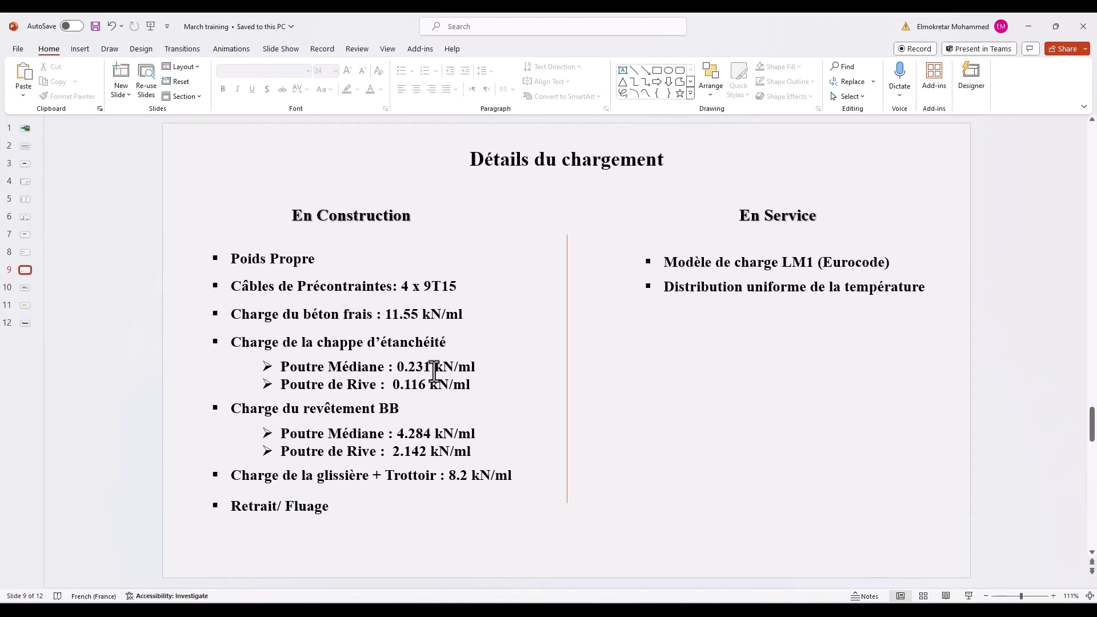
drag(396, 368, 476, 367)
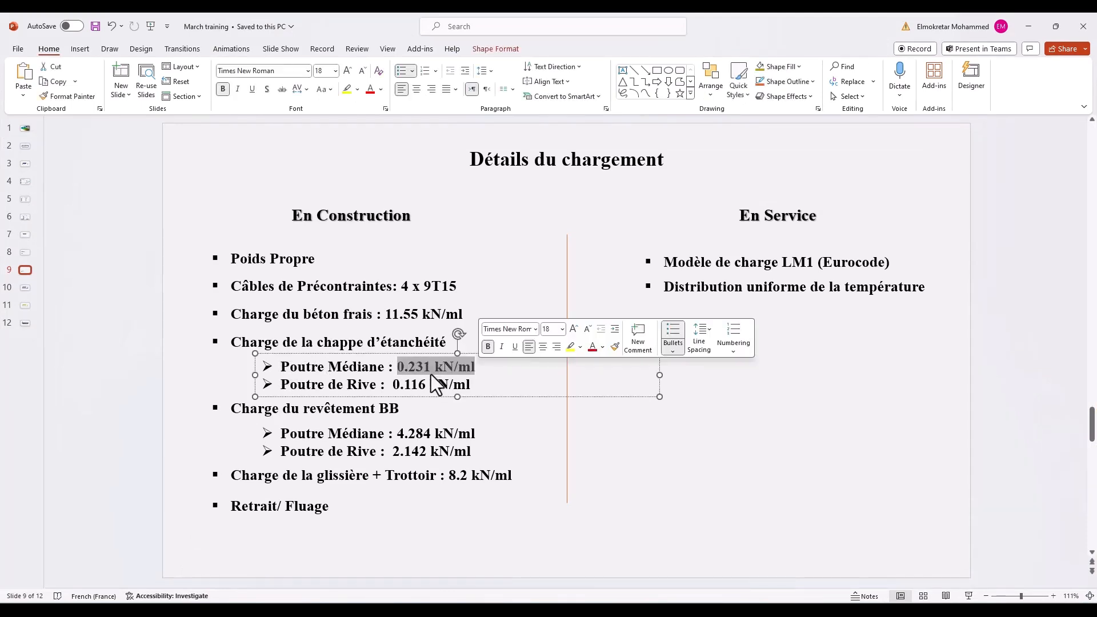
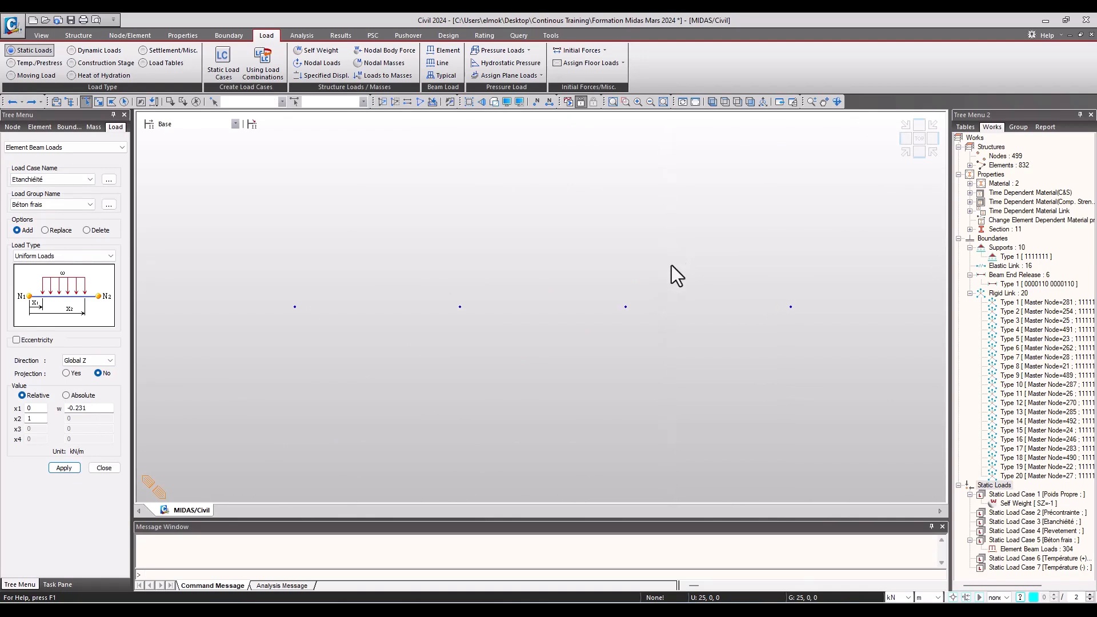
- Assign the Etanchéité load group and apply the -0.231 kN/m uniform load to the two selected median girder lines
click(906, 152)
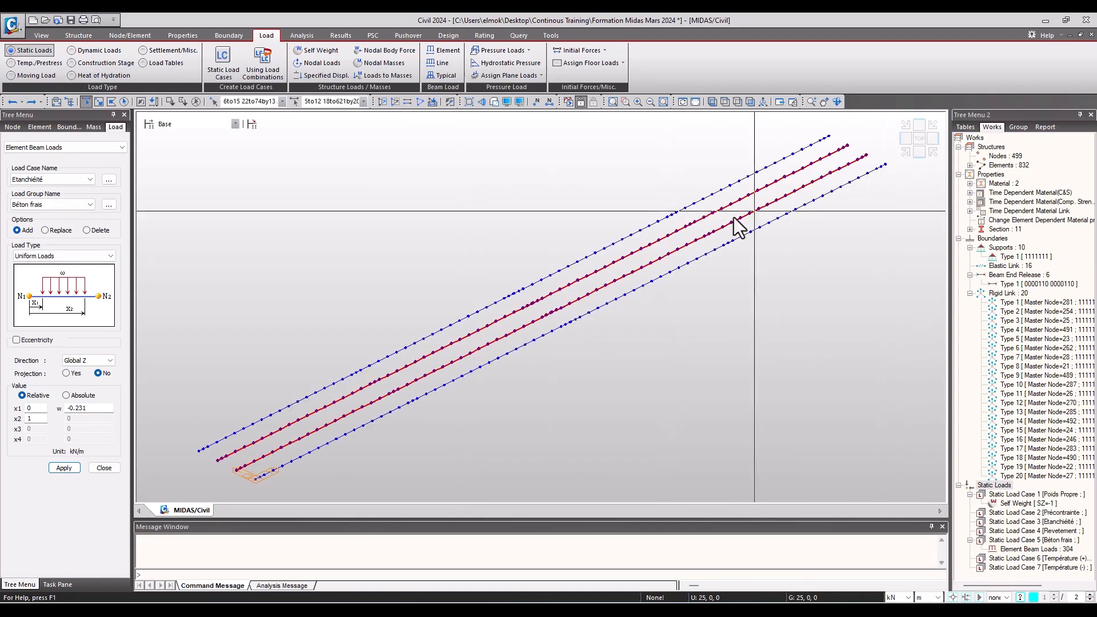
click(67, 204)
click(40, 235)
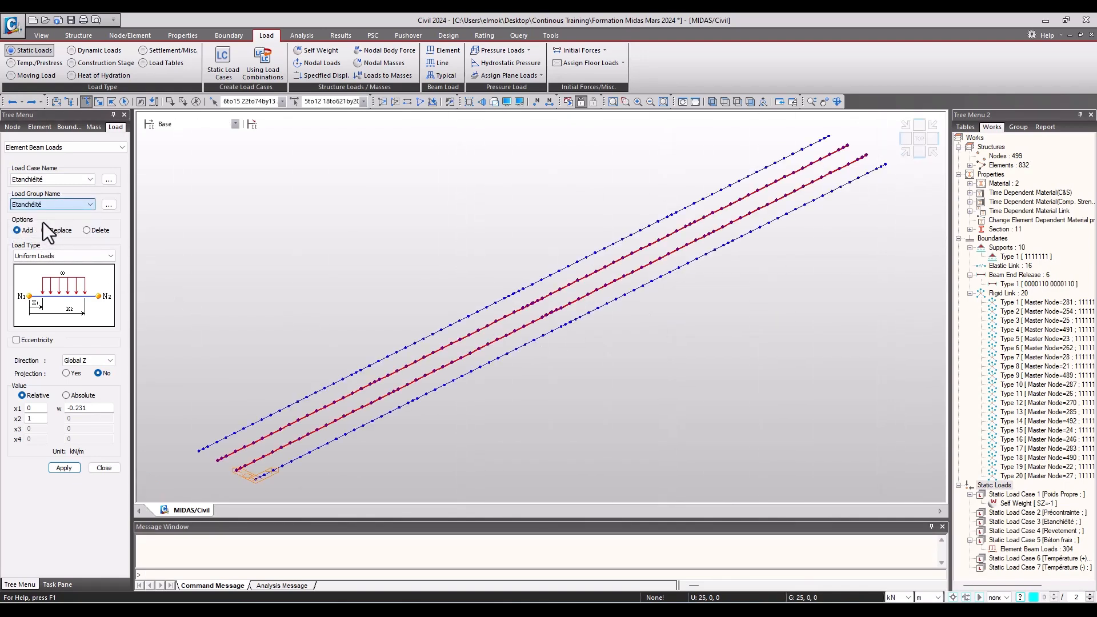
click(65, 466)
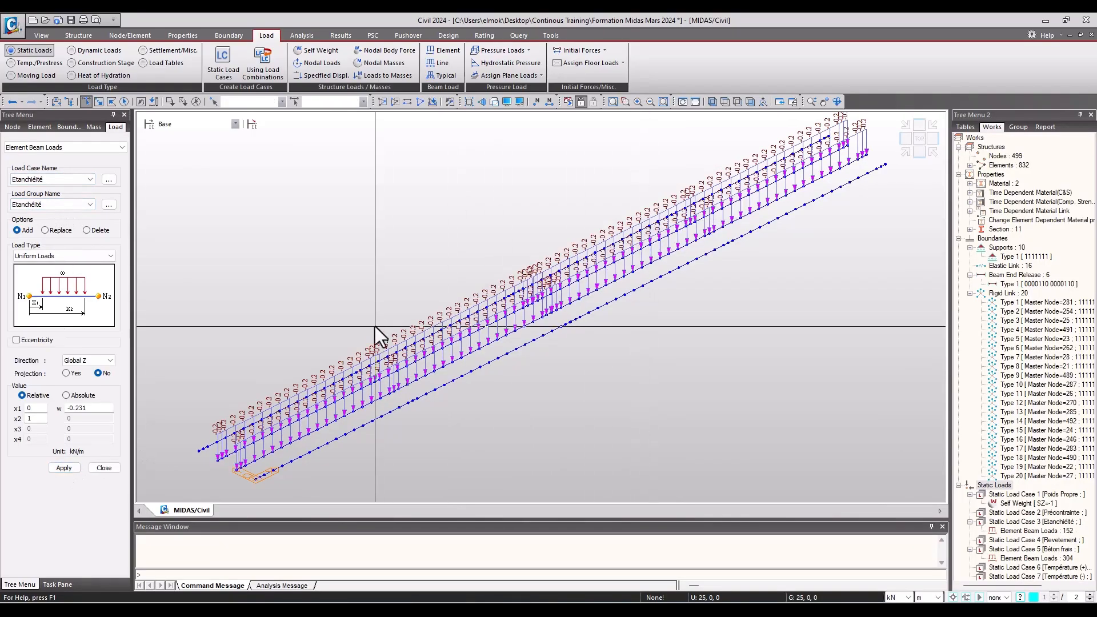
- Apply a uniform load of -0.116 kN/m to the two outer girder lines under the Etanchéité load case and group
click(907, 142)
scroll(717, 304, down, 3)
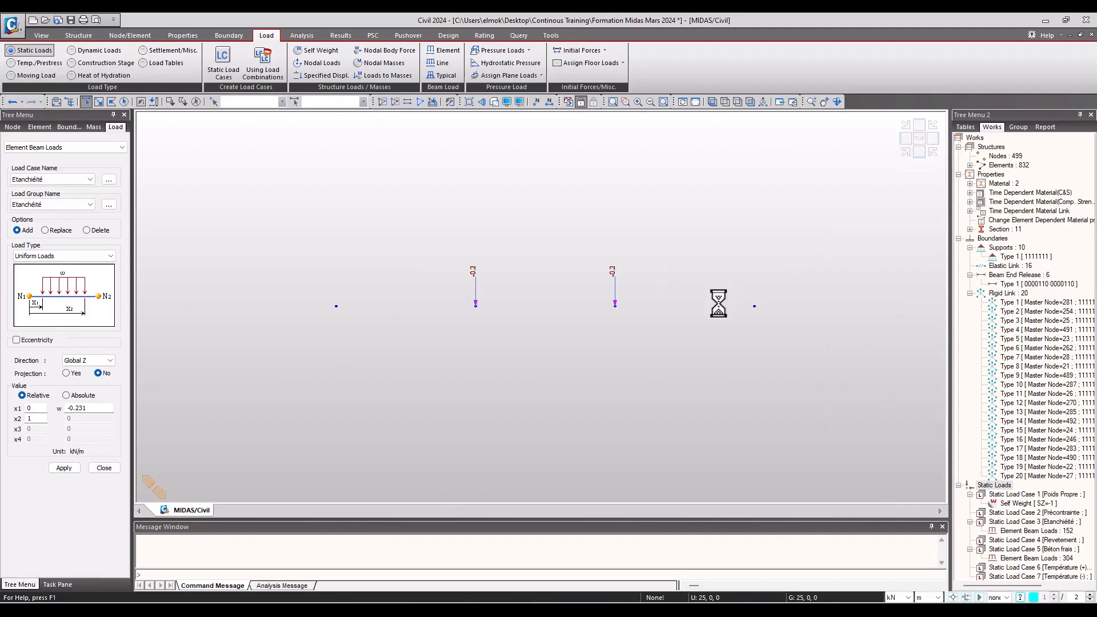
drag(814, 252, 701, 351)
drag(352, 284, 321, 345)
click(905, 152)
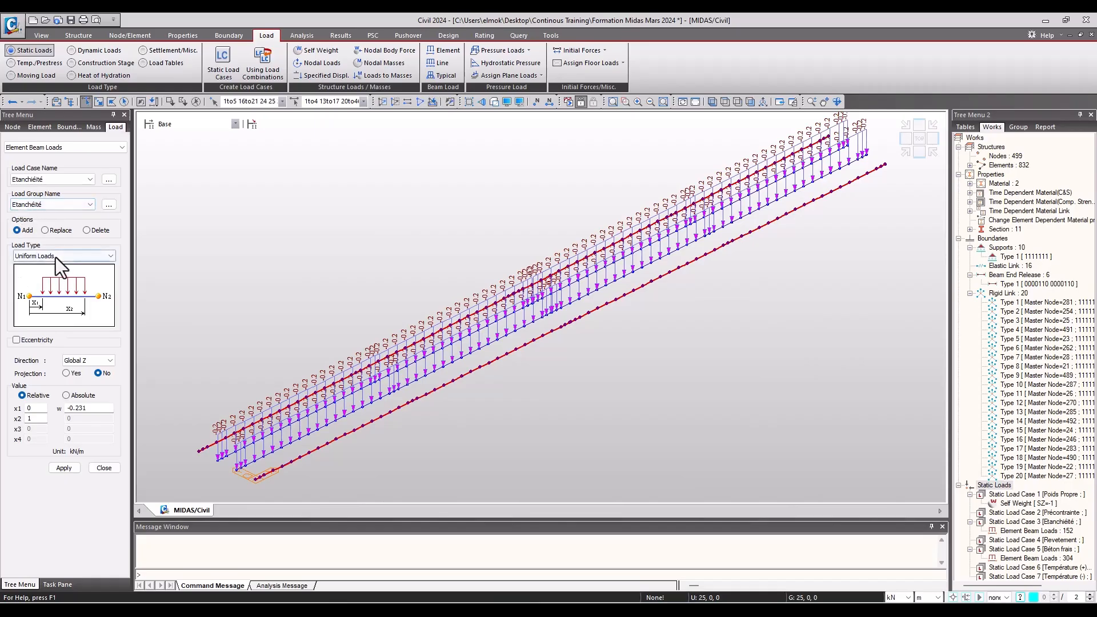
drag(85, 409, 61, 418)
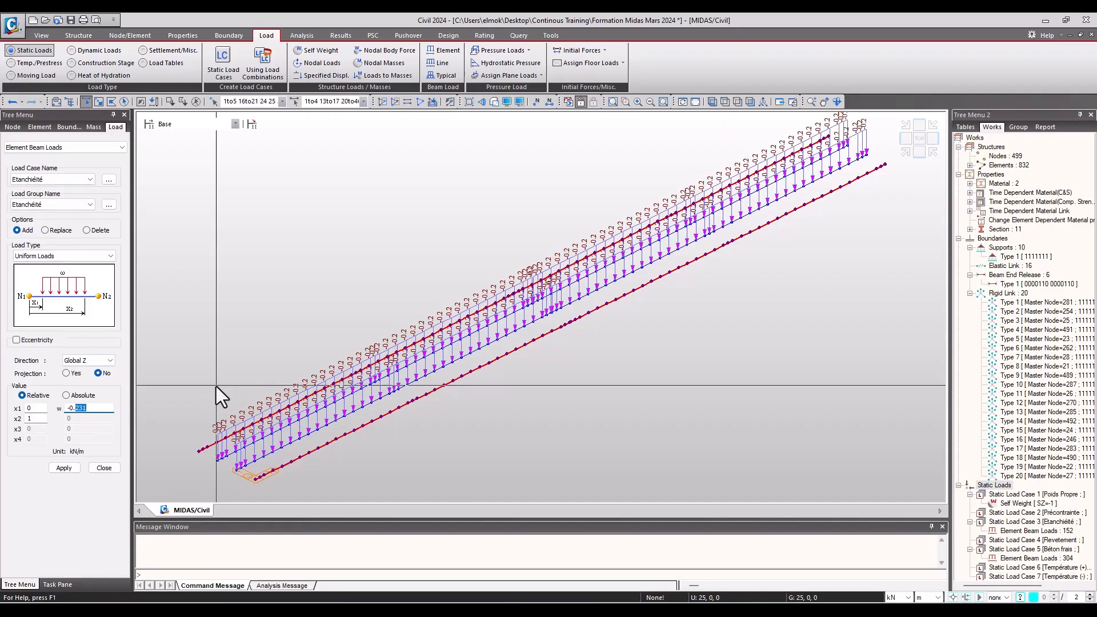
text(116)
key(alt+Tab)
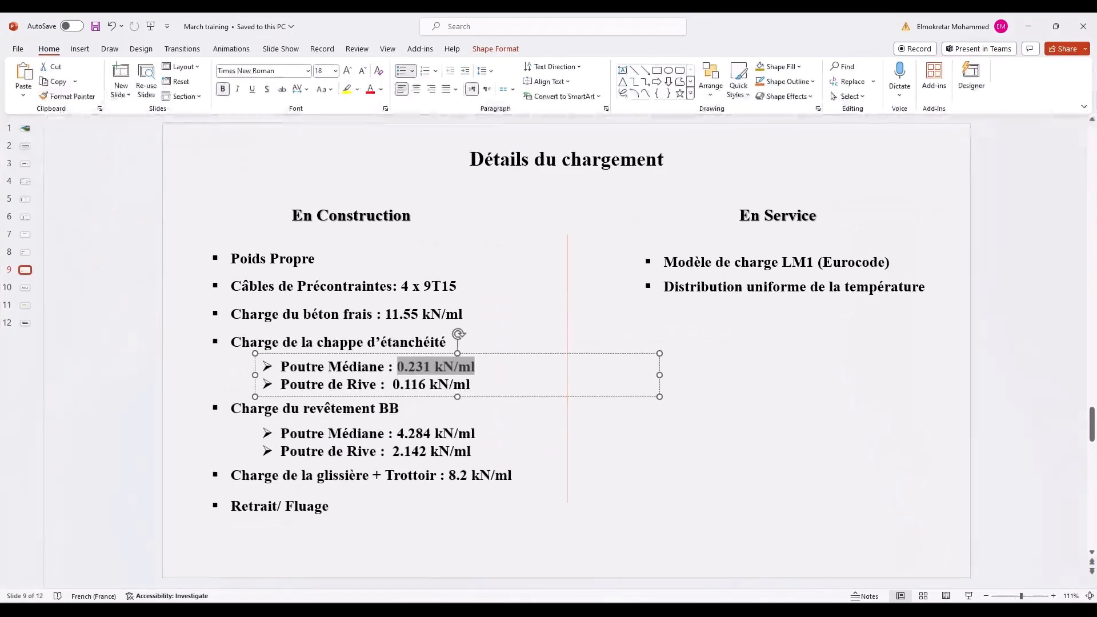
key(alt+Tab)
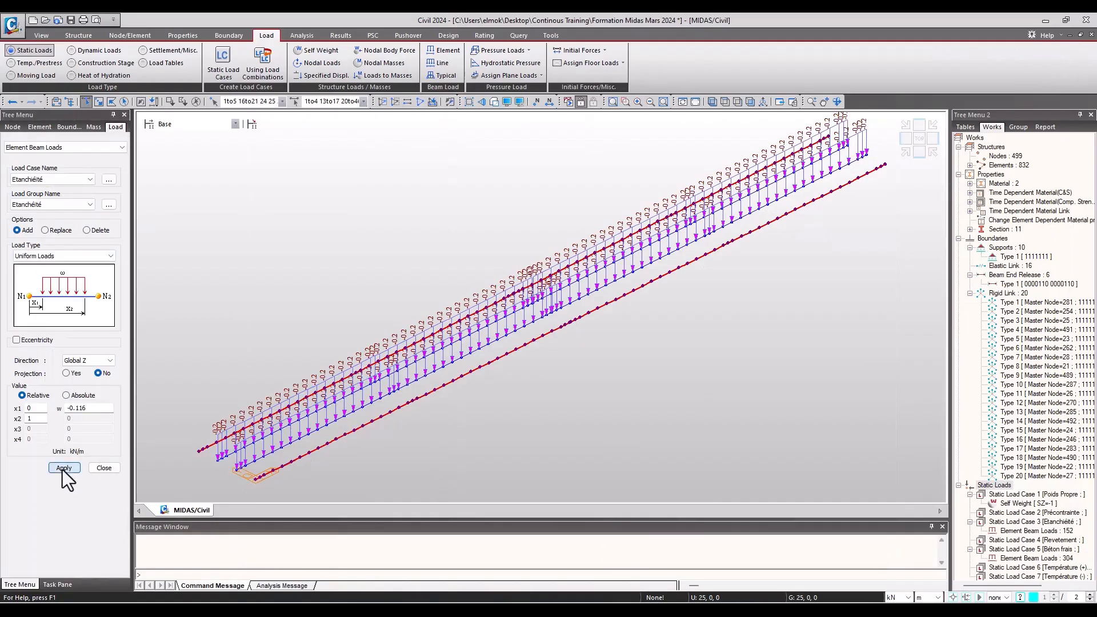
click(64, 468)
click(907, 141)
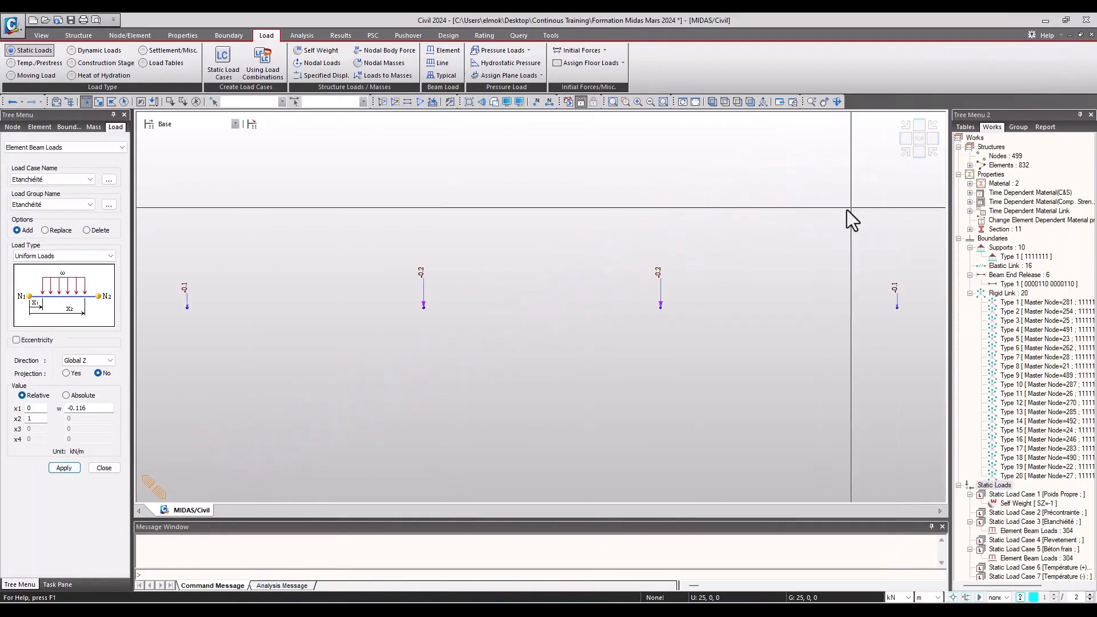
click(902, 154)
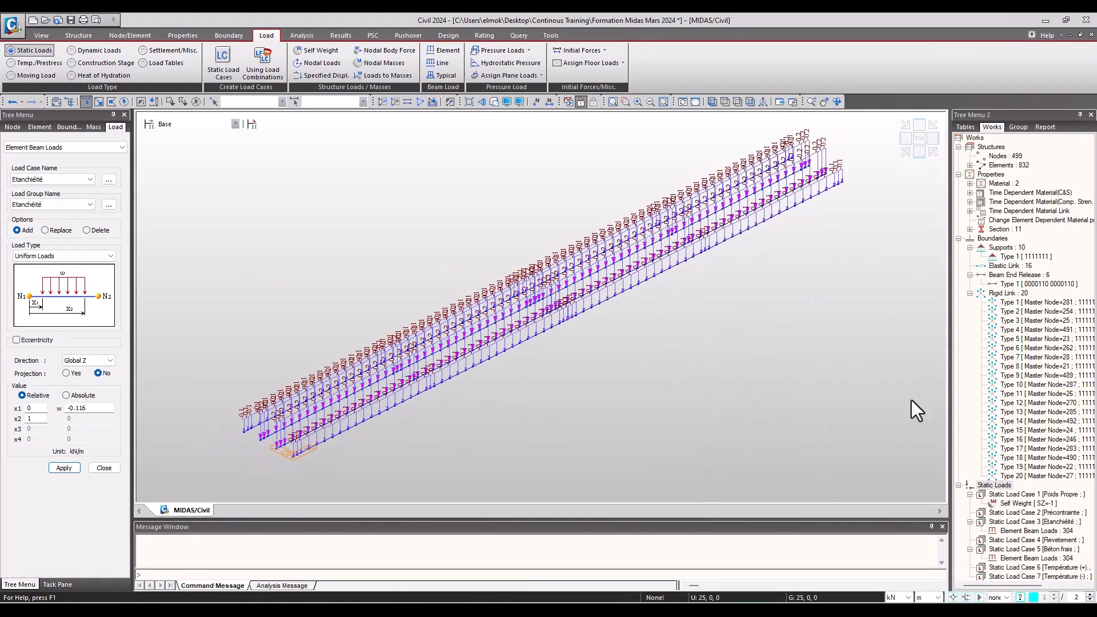
- Turn off the display of the Etanchéité element beam loads
scroll(998, 540, down, 3)
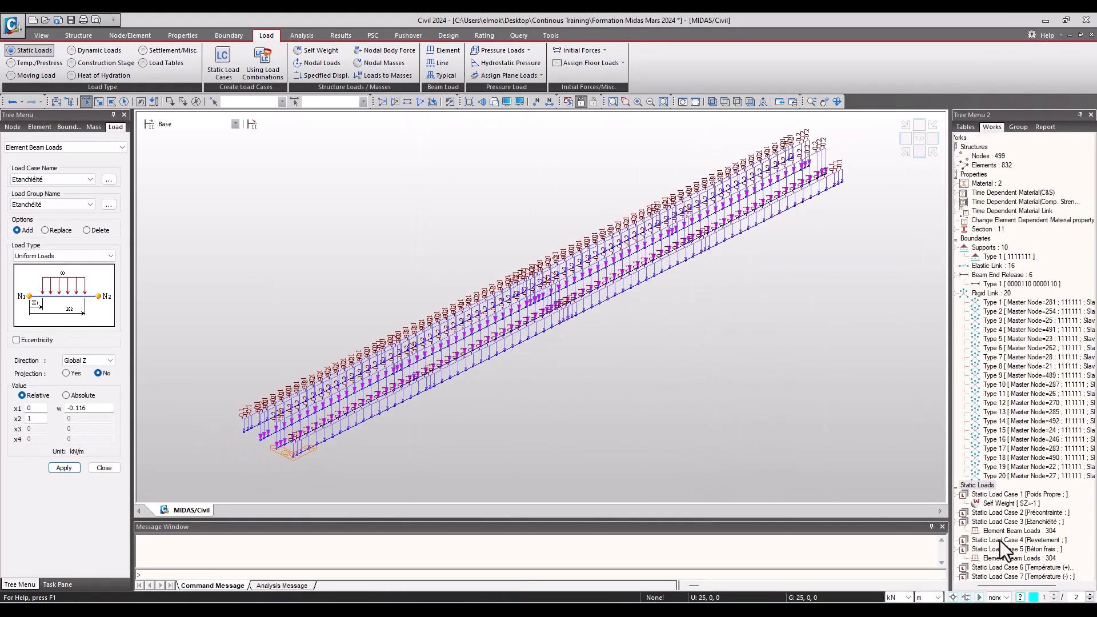
scroll(1003, 543, up, 3)
click(1006, 531)
right_click(1010, 532)
click(1030, 439)
right_click(1026, 528)
click(1032, 446)
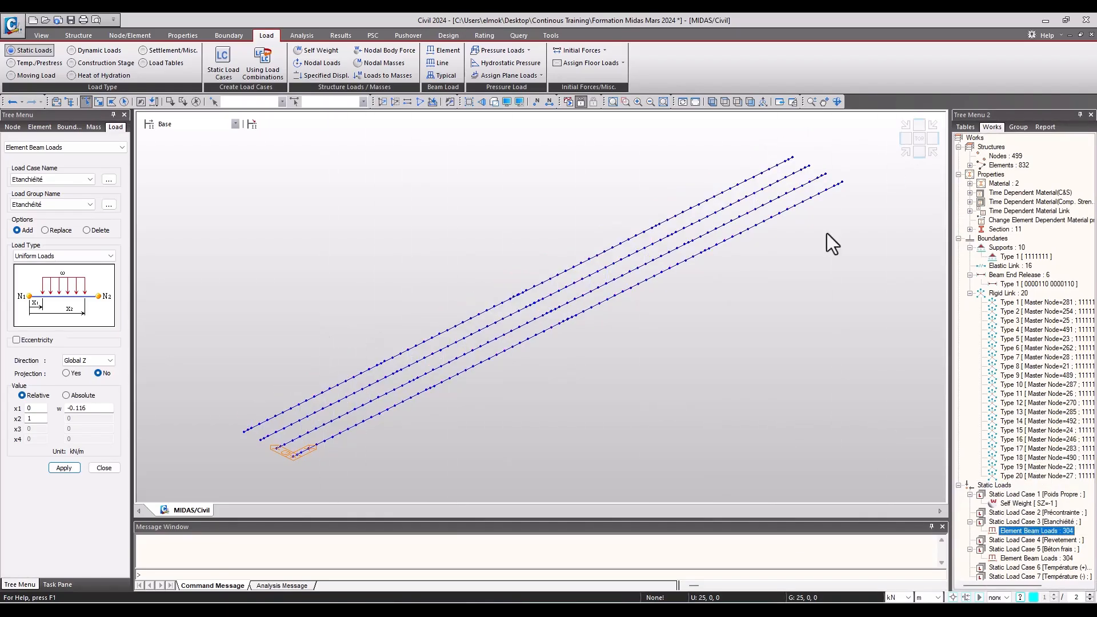
- Select the two median girder lines in an end view and set the load case to Revetement
key(alt+Tab)
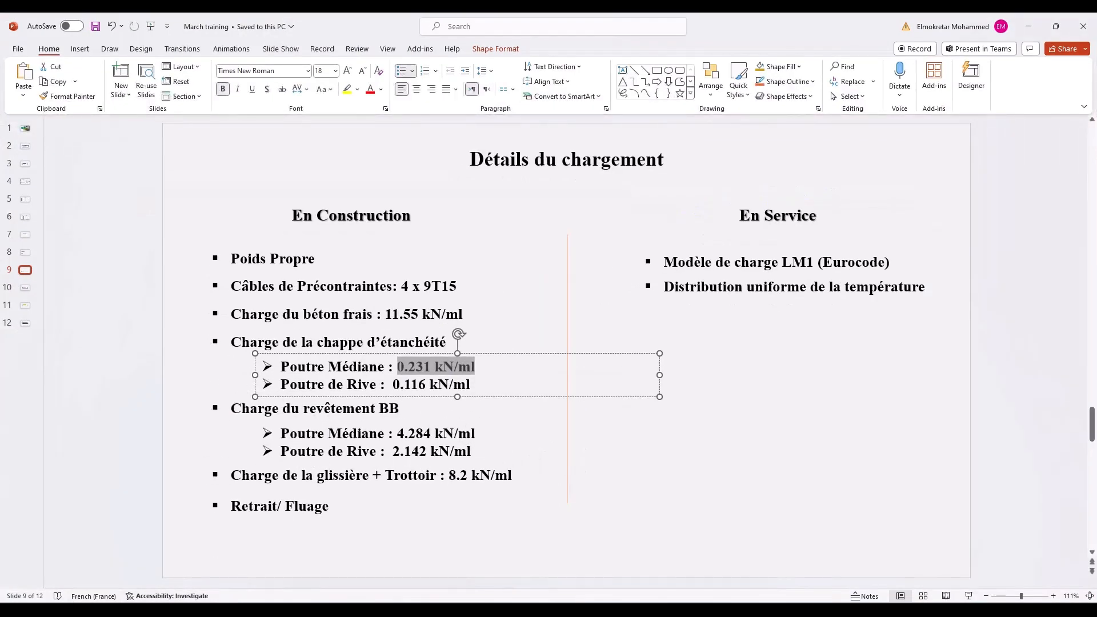
key(alt+Tab)
click(905, 138)
scroll(702, 232, down, 3)
drag(665, 264, 435, 351)
click(904, 150)
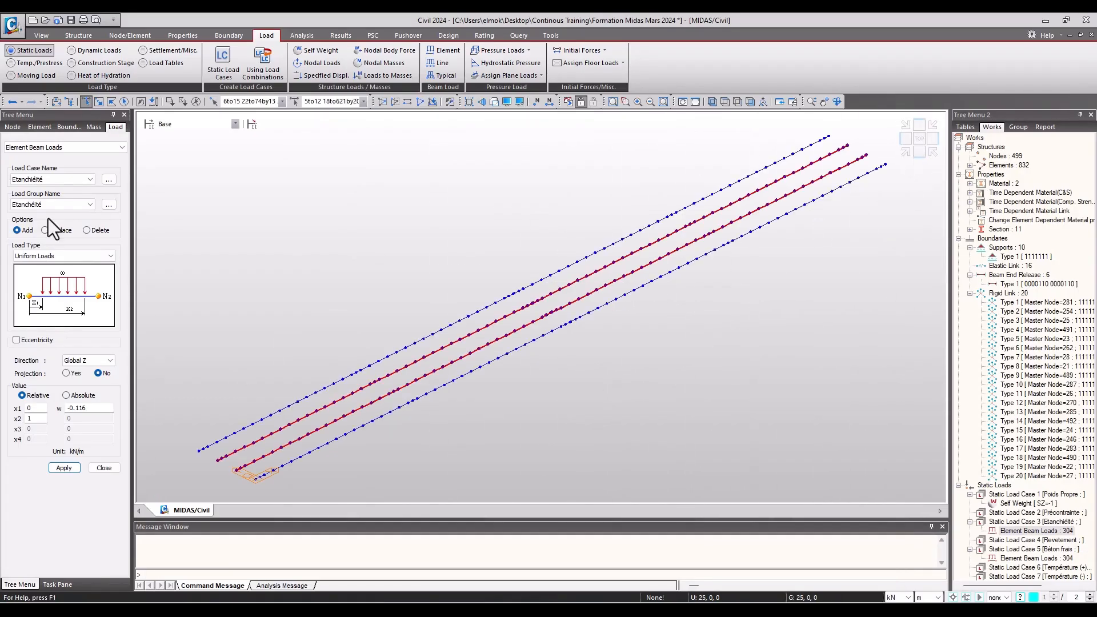
click(53, 180)
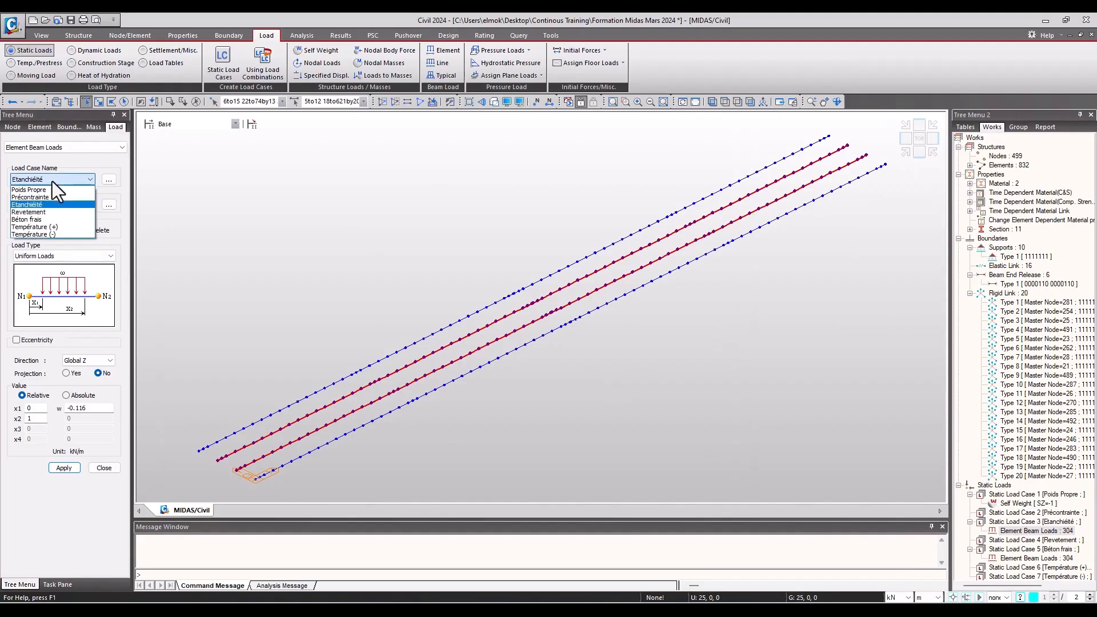
click(35, 213)
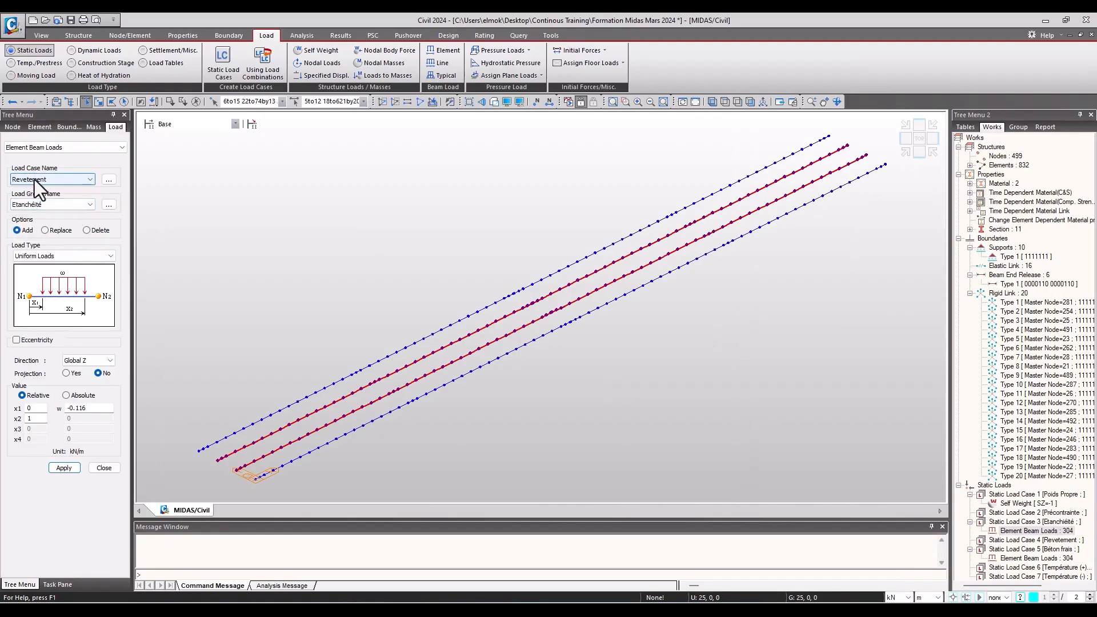
- Define a new load group named Revetement
click(80, 204)
click(81, 204)
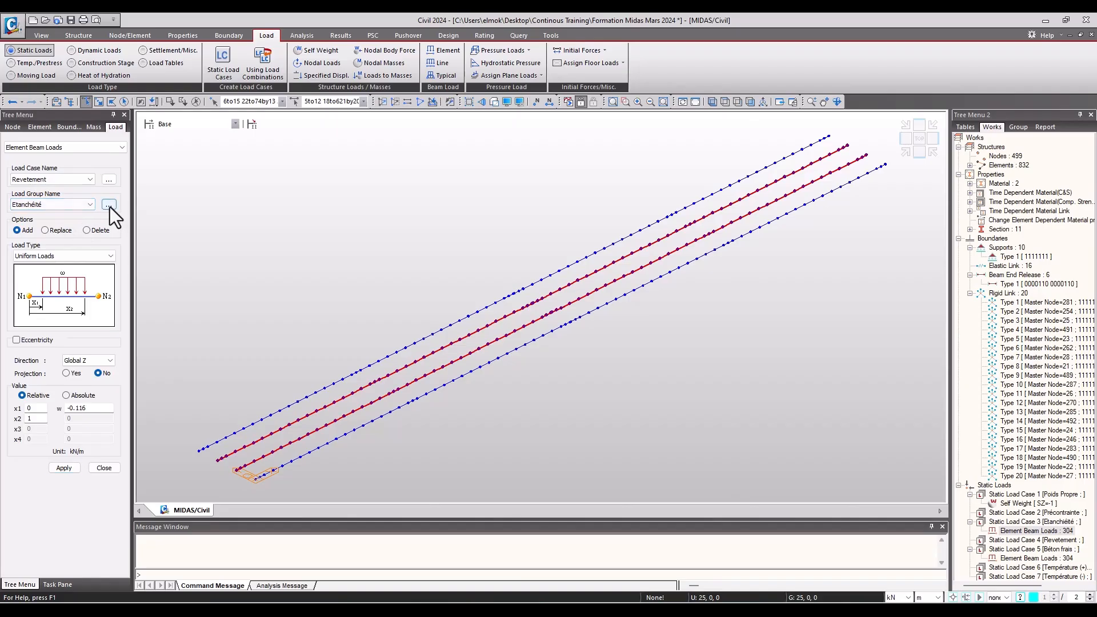
click(109, 205)
drag(53, 22, 488, 157)
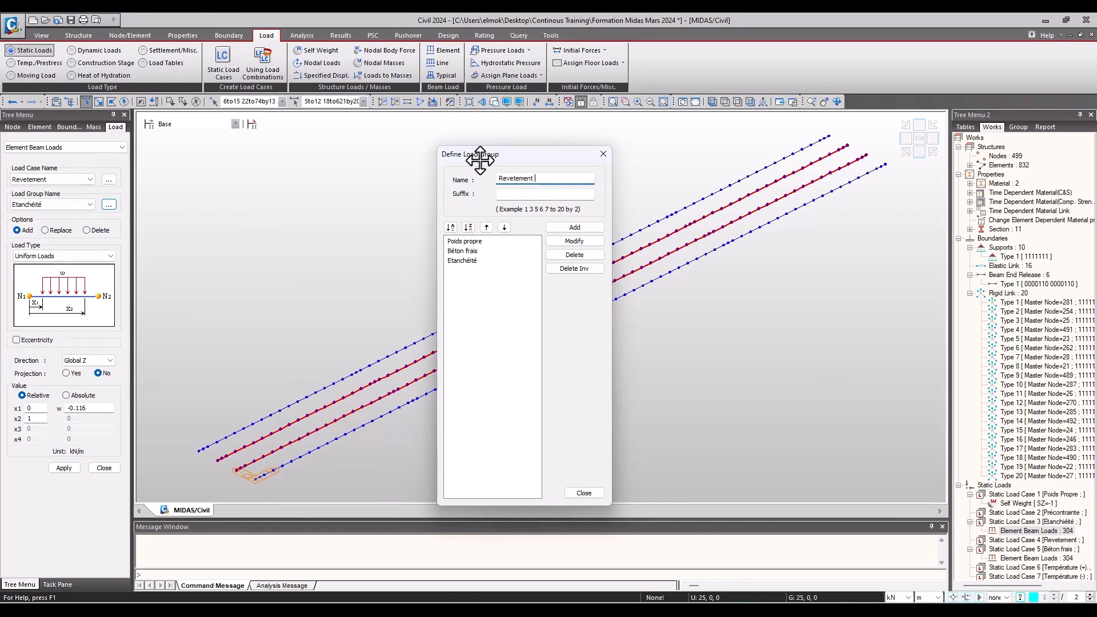
click(587, 231)
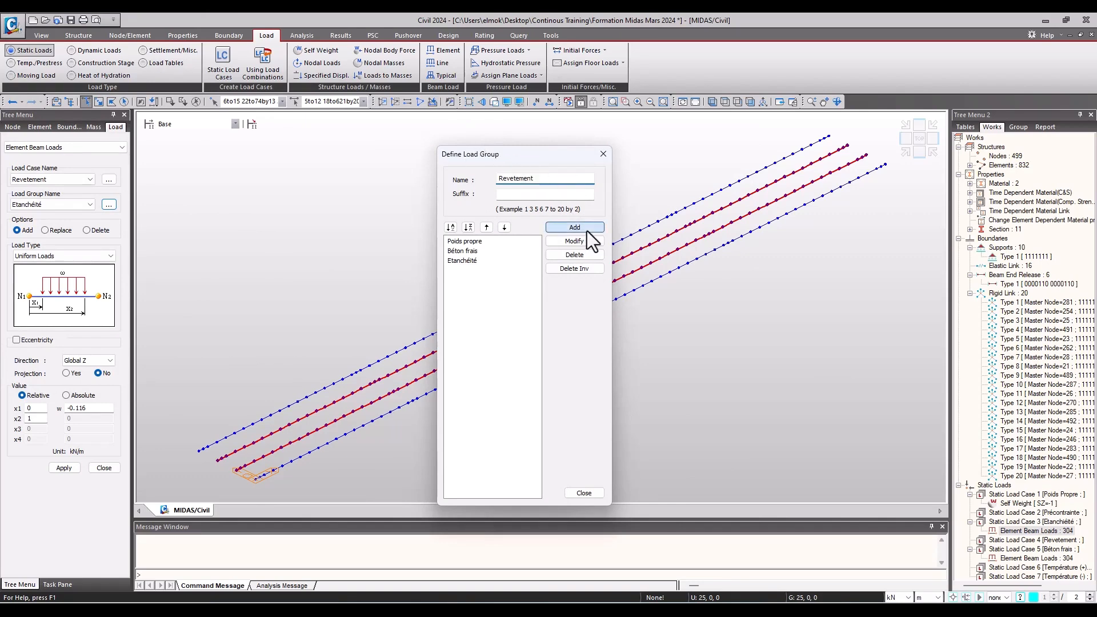
click(582, 494)
- Check the surfacing load on the PowerPoint slide and apply -4.284 kN/m to the two median girder lines in the Revetement load case
key(alt+Tab)
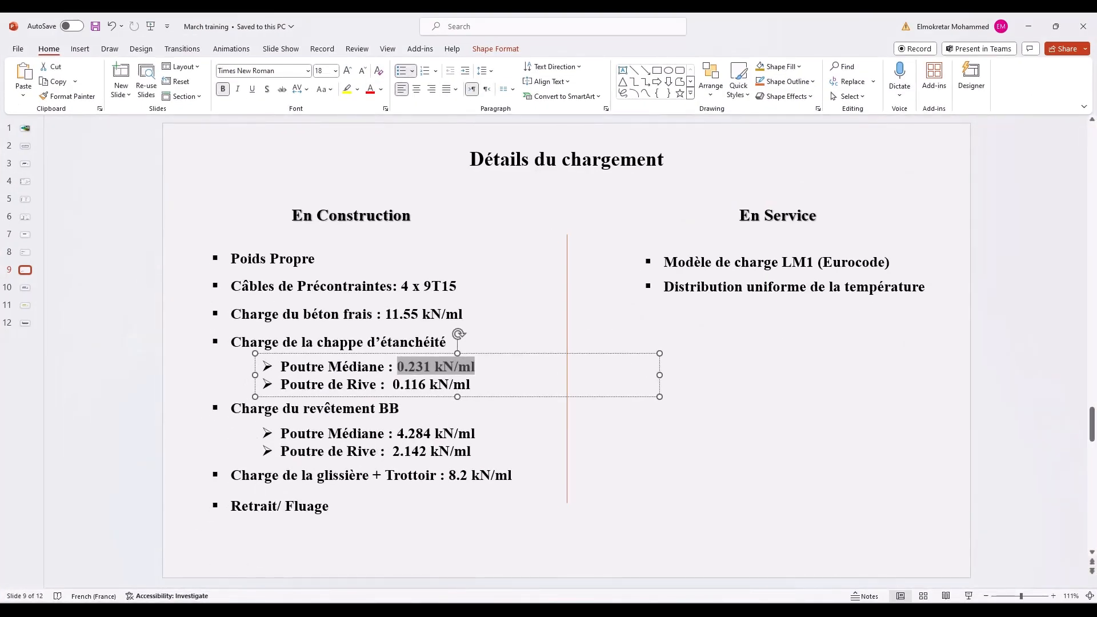
click(277, 563)
double_click(85, 408)
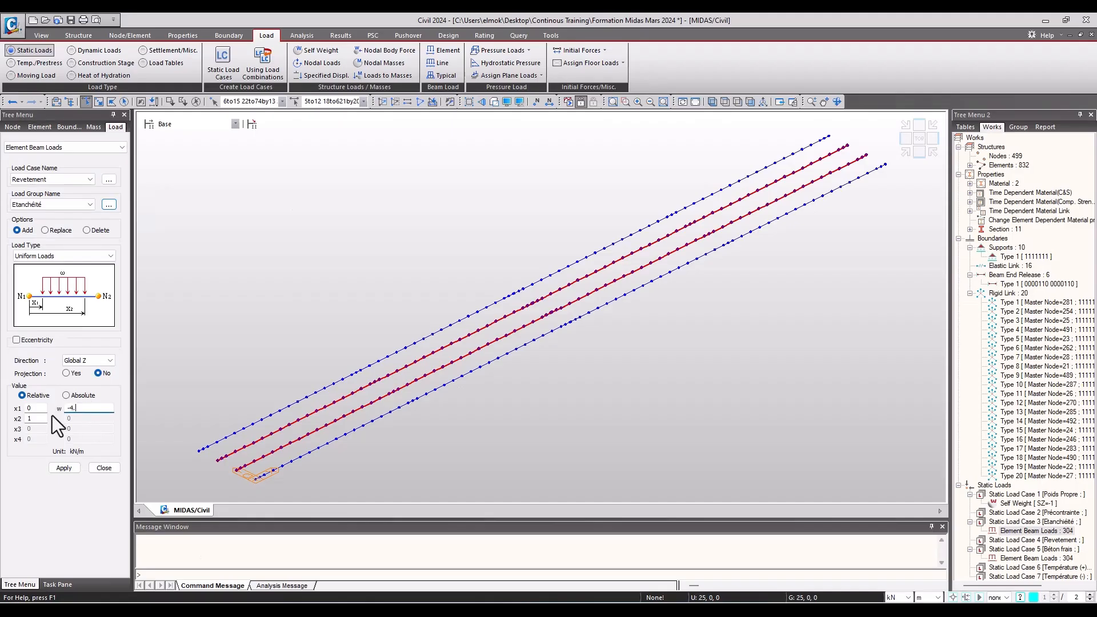
click(60, 468)
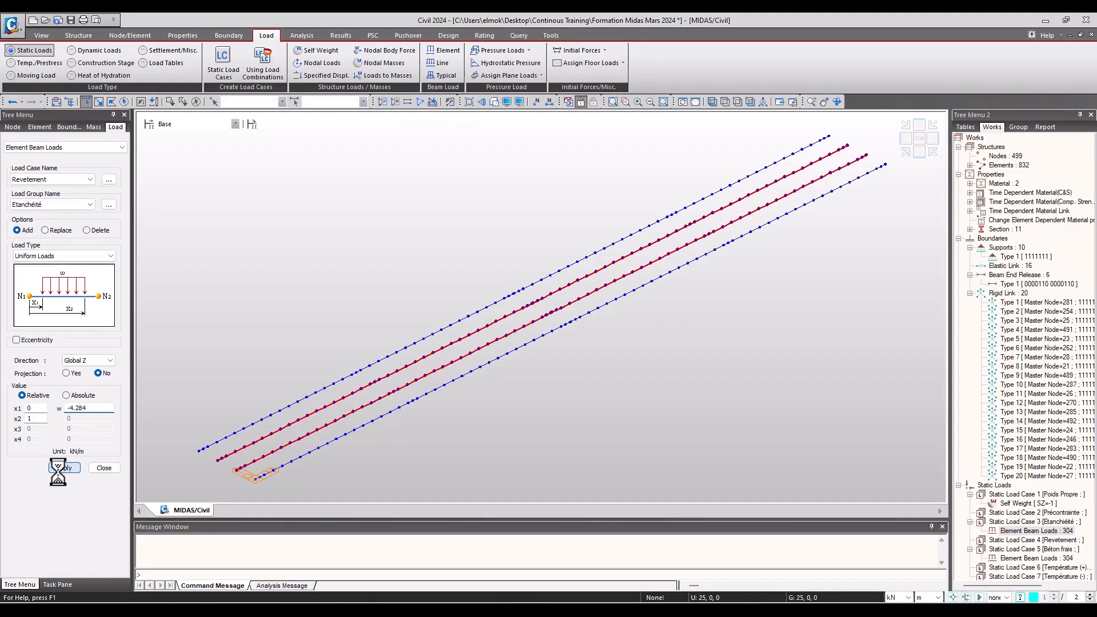
- Undo the surfacing load just applied to the median girders under the Etanchéité load group and switch the load group to Revetement
click(903, 139)
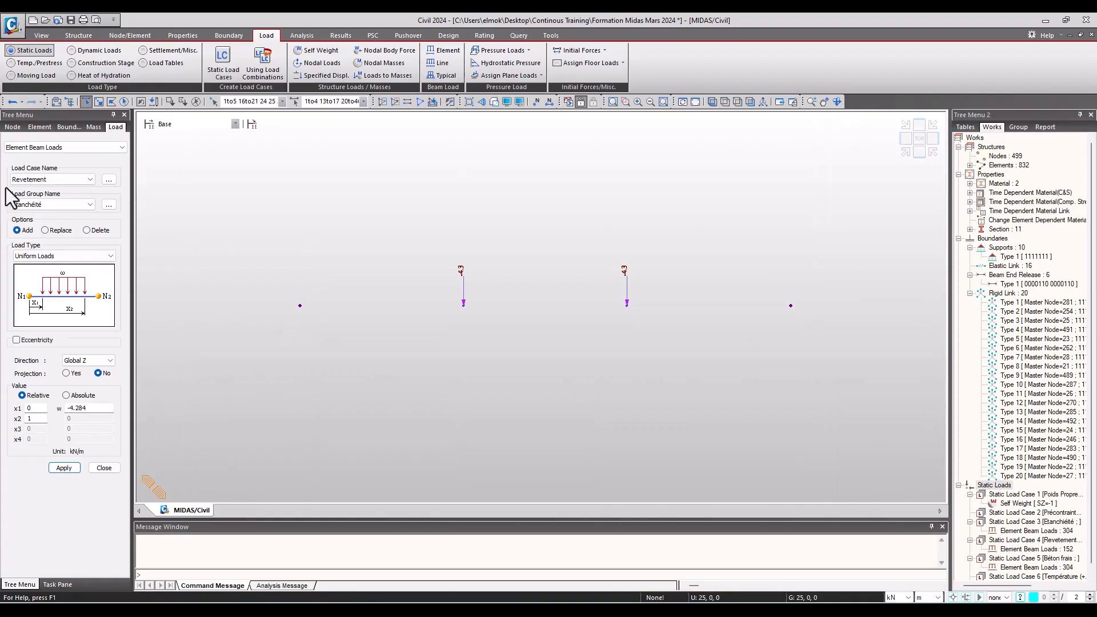
click(34, 206)
click(56, 235)
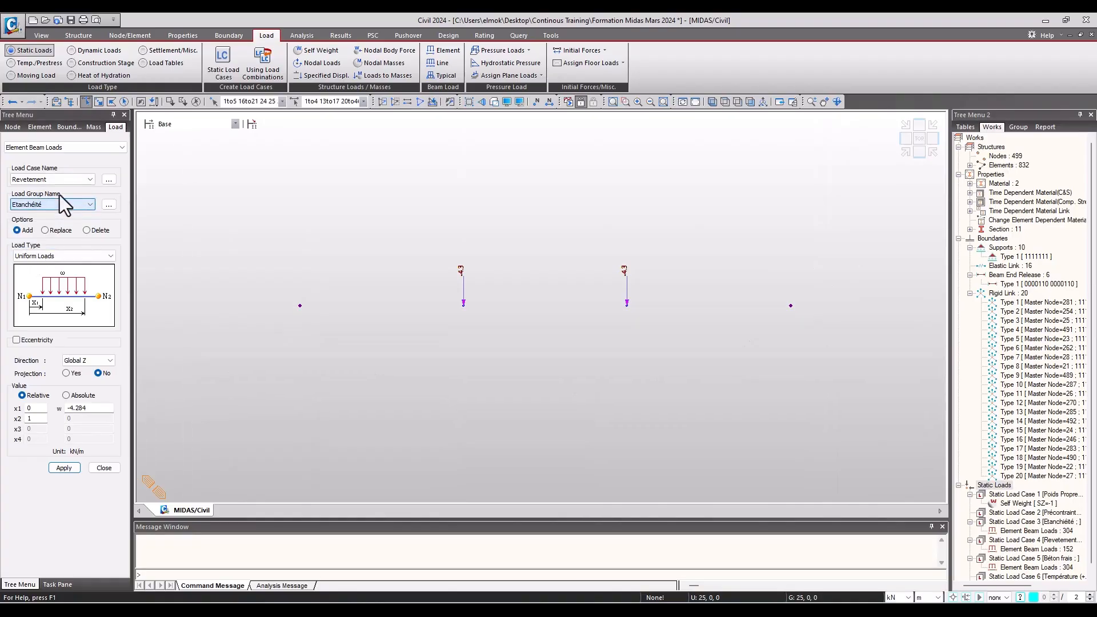
click(13, 101)
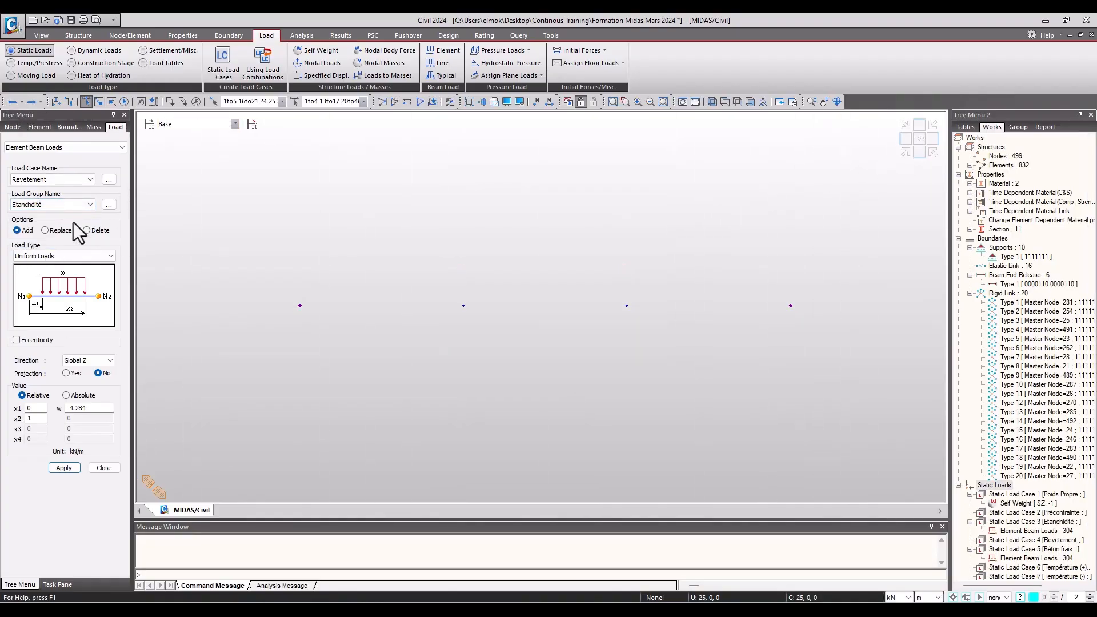
click(75, 204)
click(61, 237)
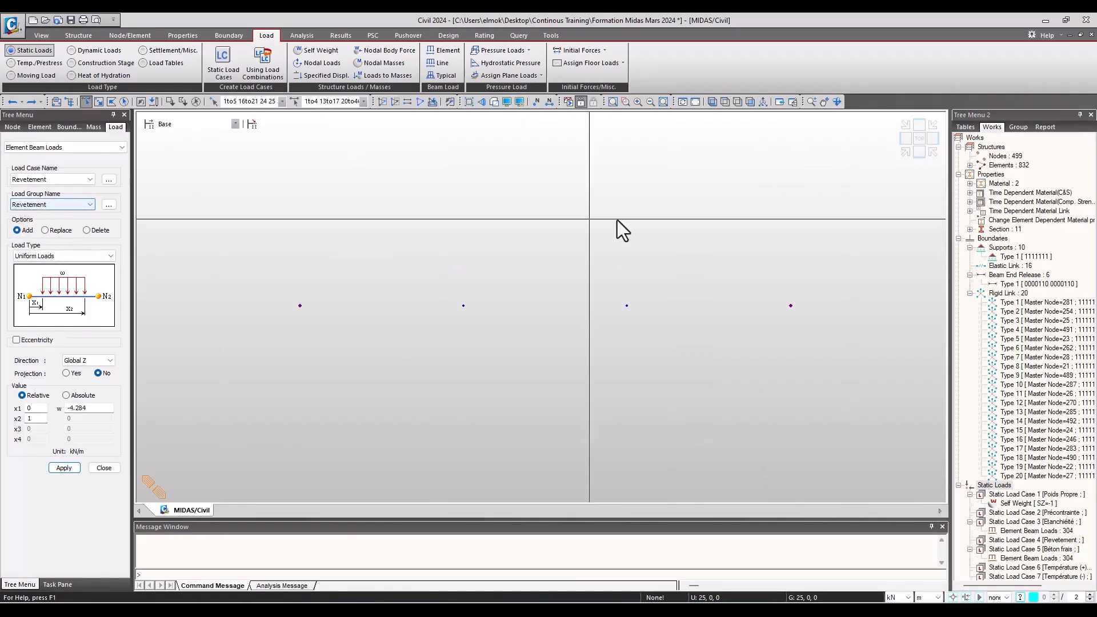
drag(482, 353, 457, 355)
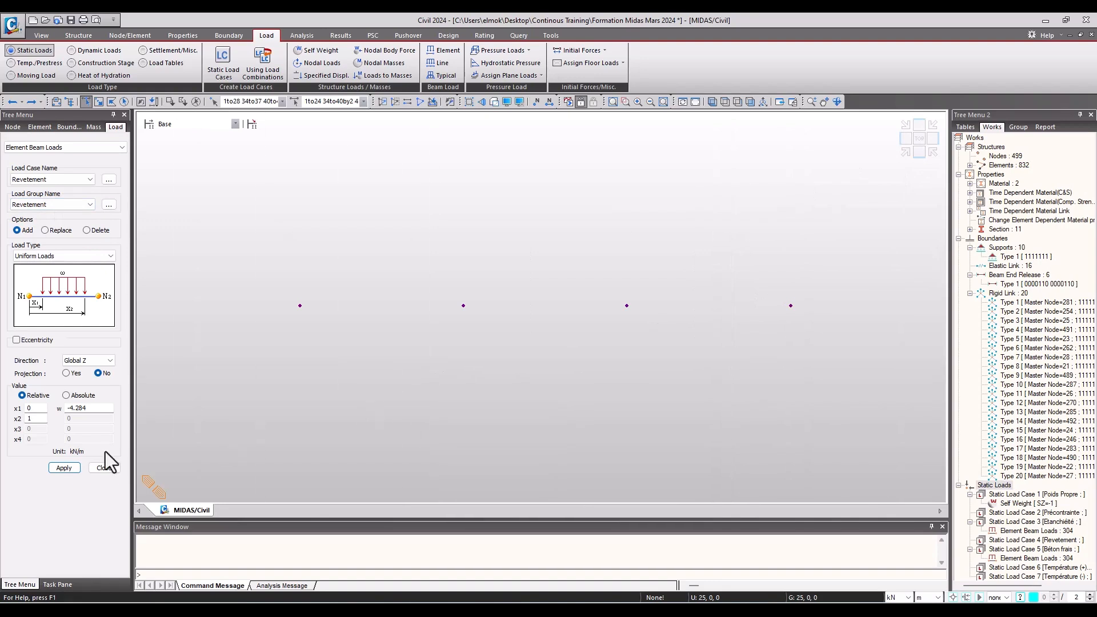
click(65, 471)
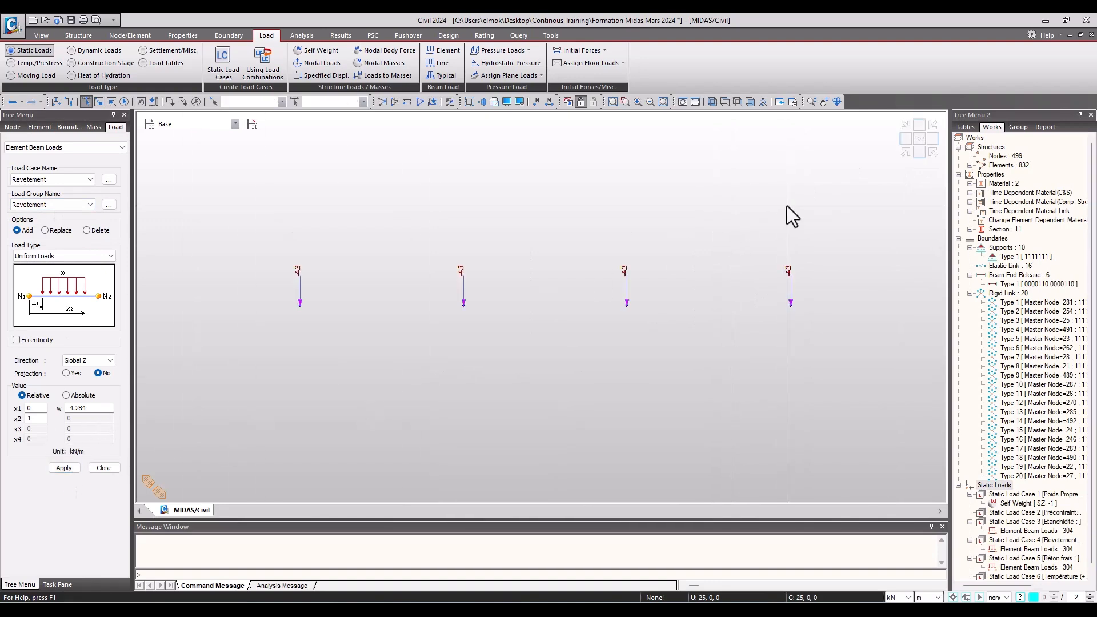
click(11, 102)
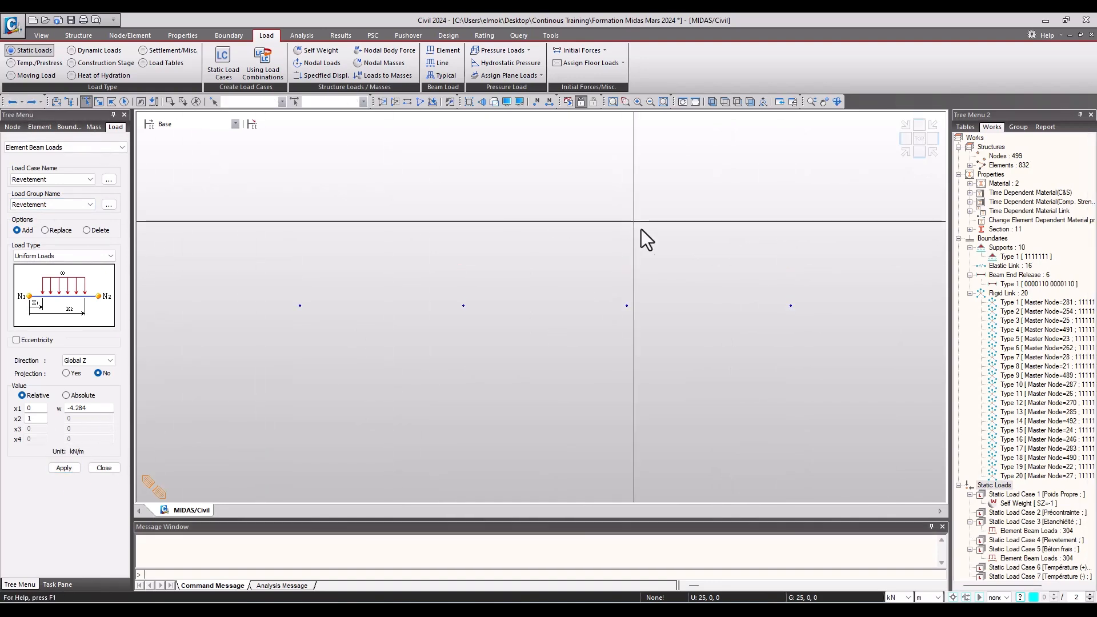
- Apply -4.284 kN/m to the two median girder lines in the Revetement load case and group, and select the two edge girder lines
click(62, 471)
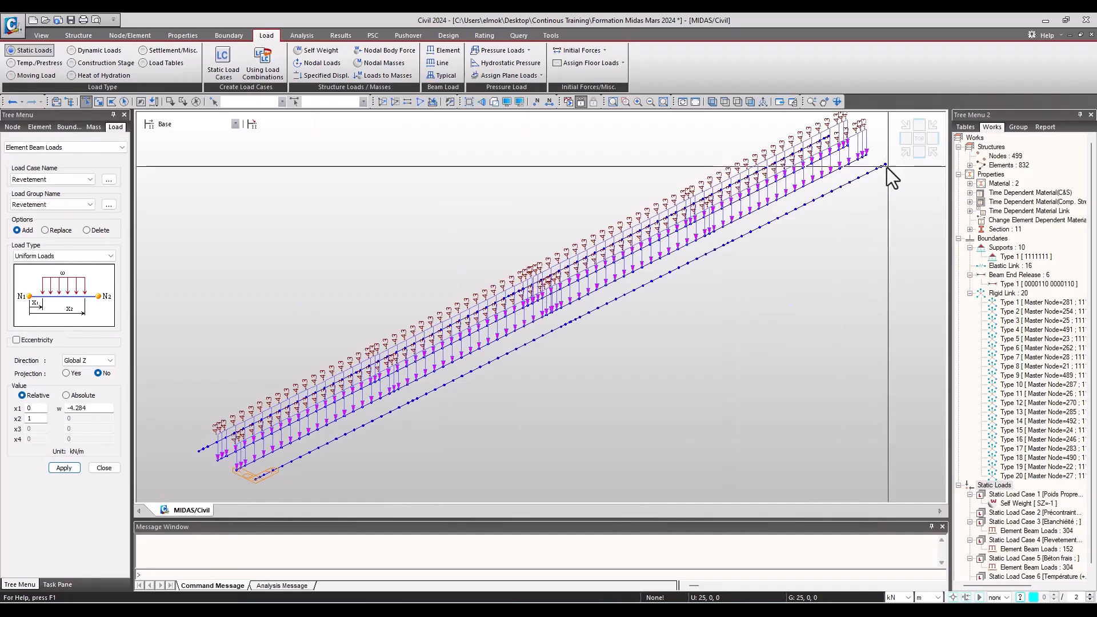
click(906, 143)
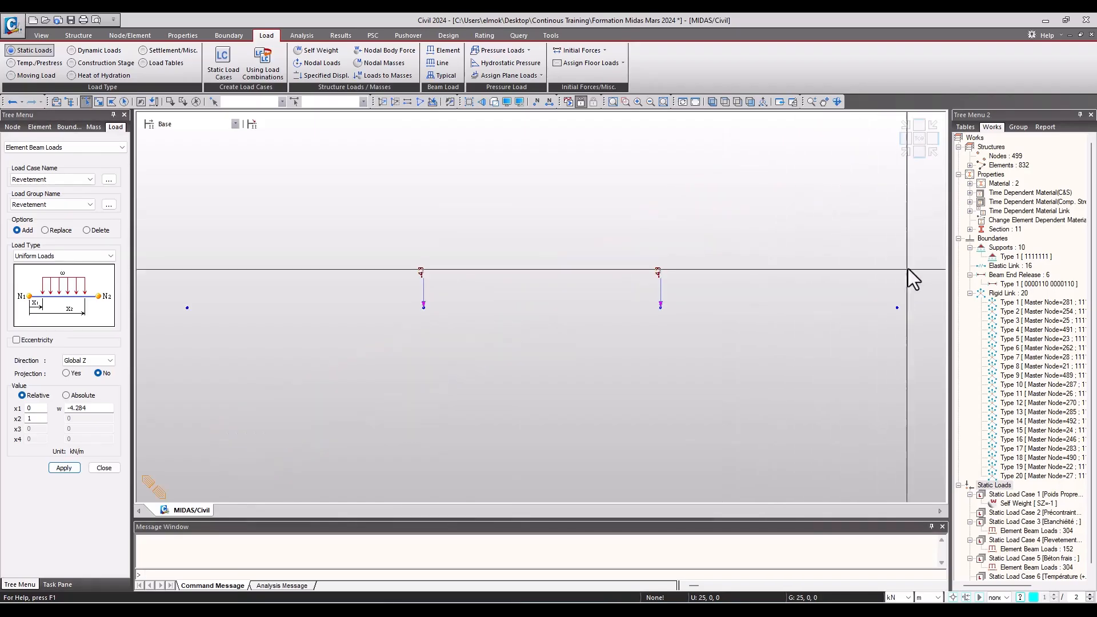
drag(905, 272, 827, 344)
drag(261, 261, 180, 357)
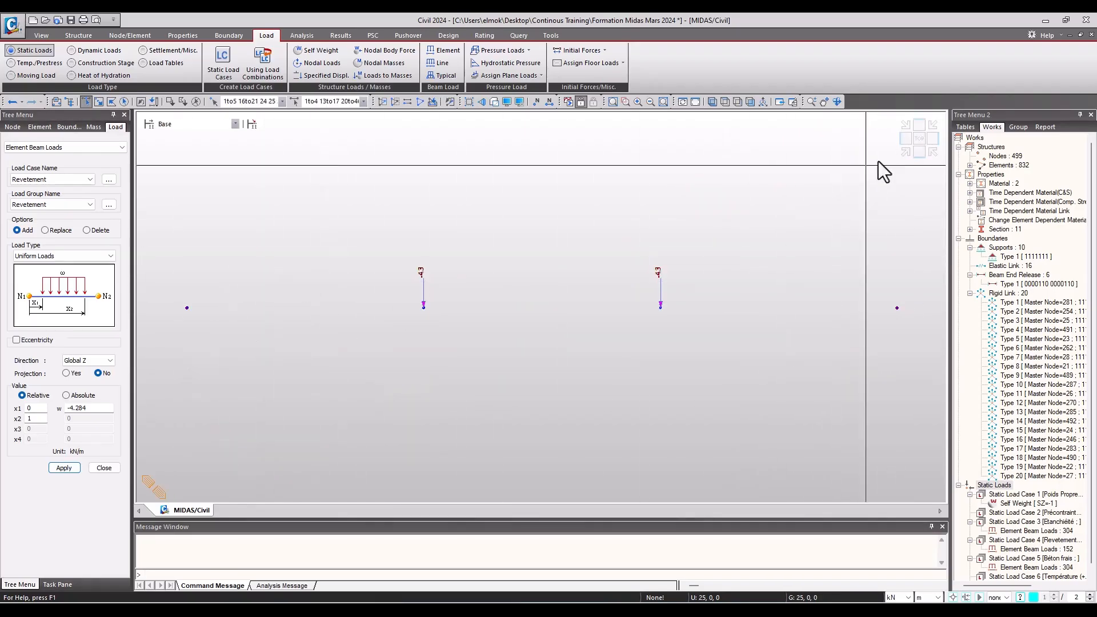
click(905, 153)
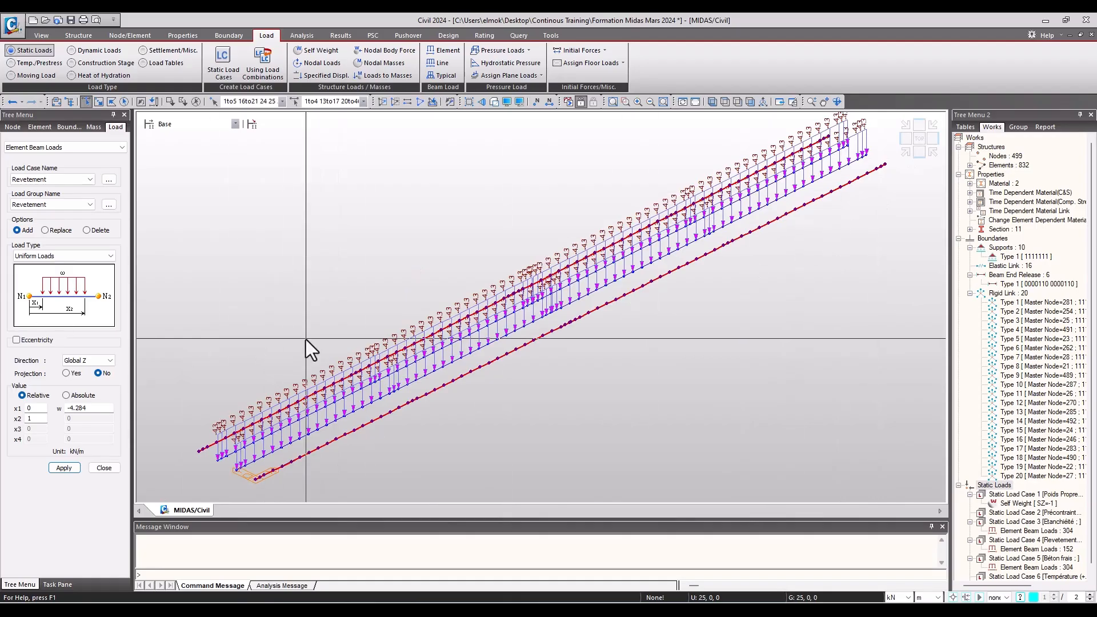
- Check the edge girder surfacing load on the PowerPoint slide and apply -2.142 kN/m to the two edge girder lines
click(83, 409)
key(alt+Tab)
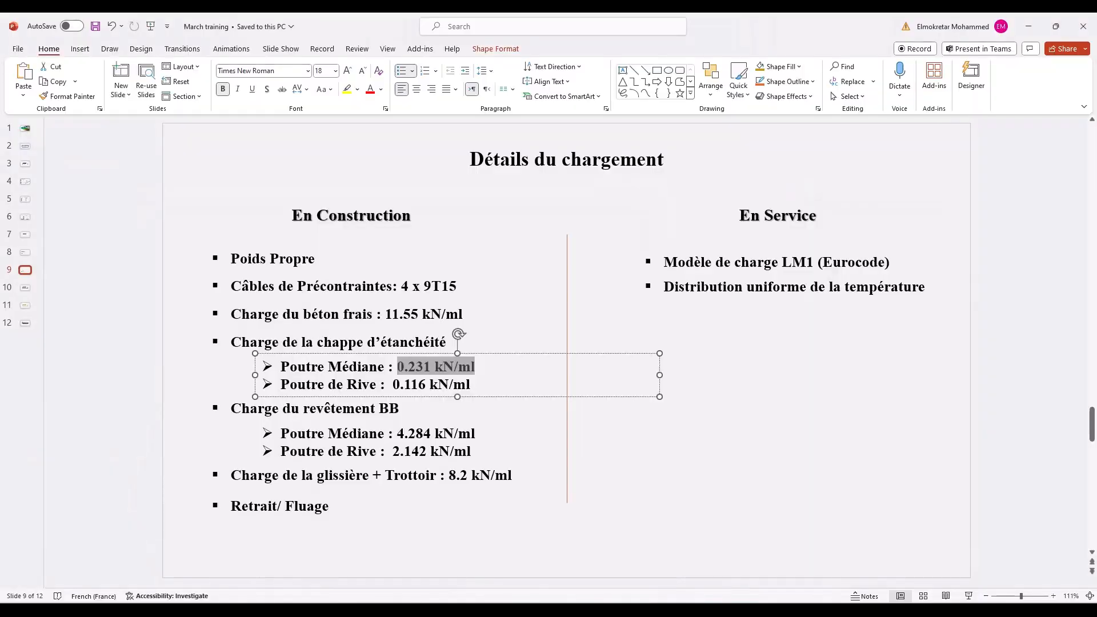
key(alt+Tab)
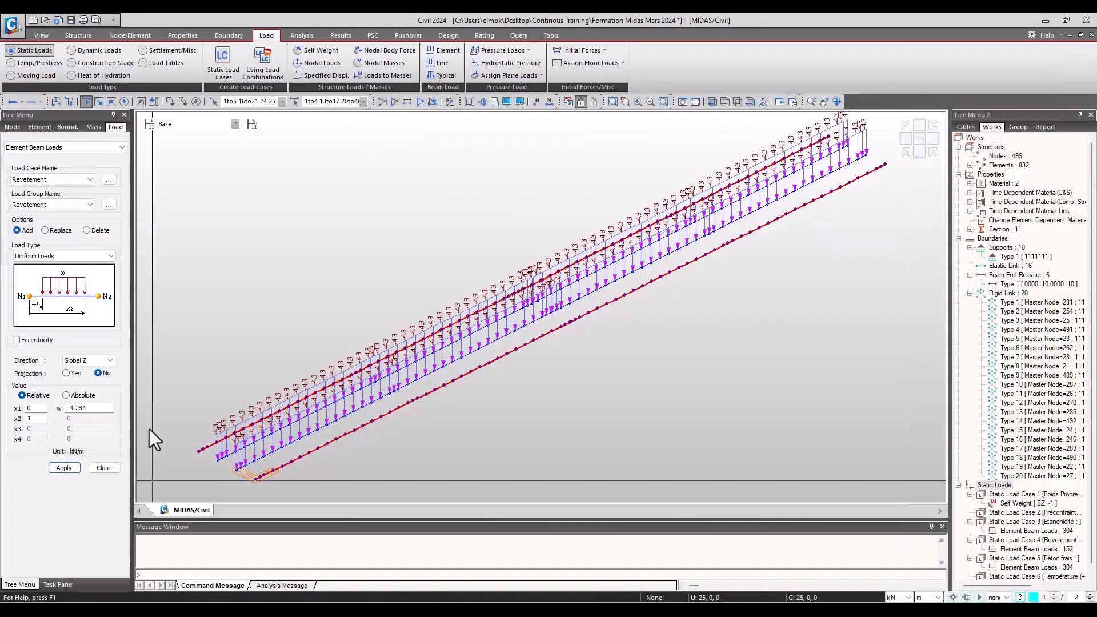
double_click(92, 405)
text(-2.142)
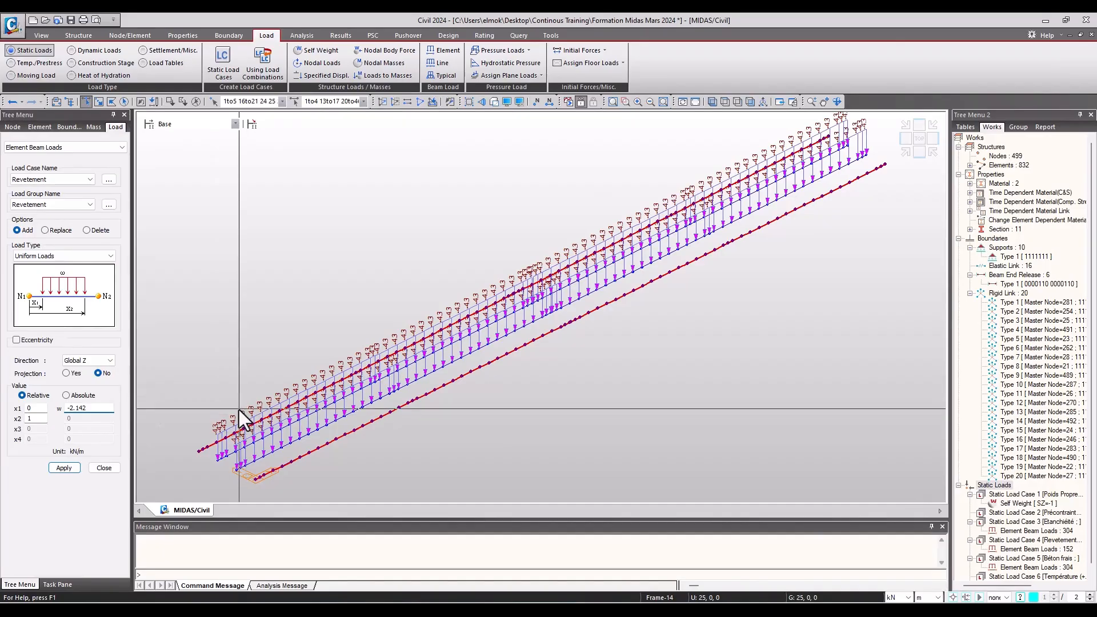
click(72, 468)
click(920, 138)
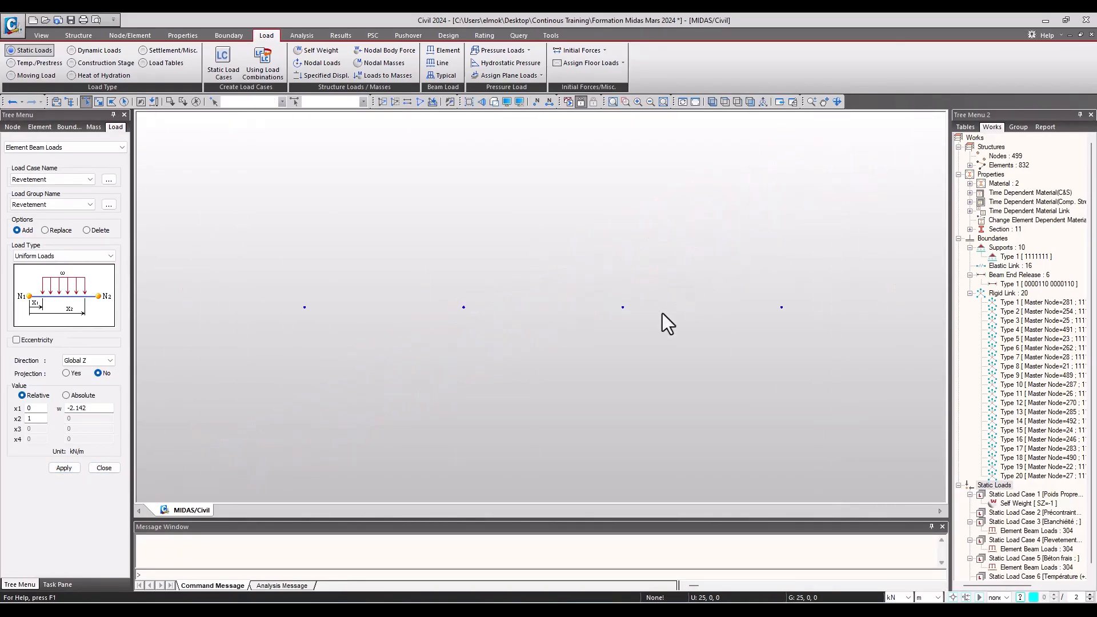
click(907, 153)
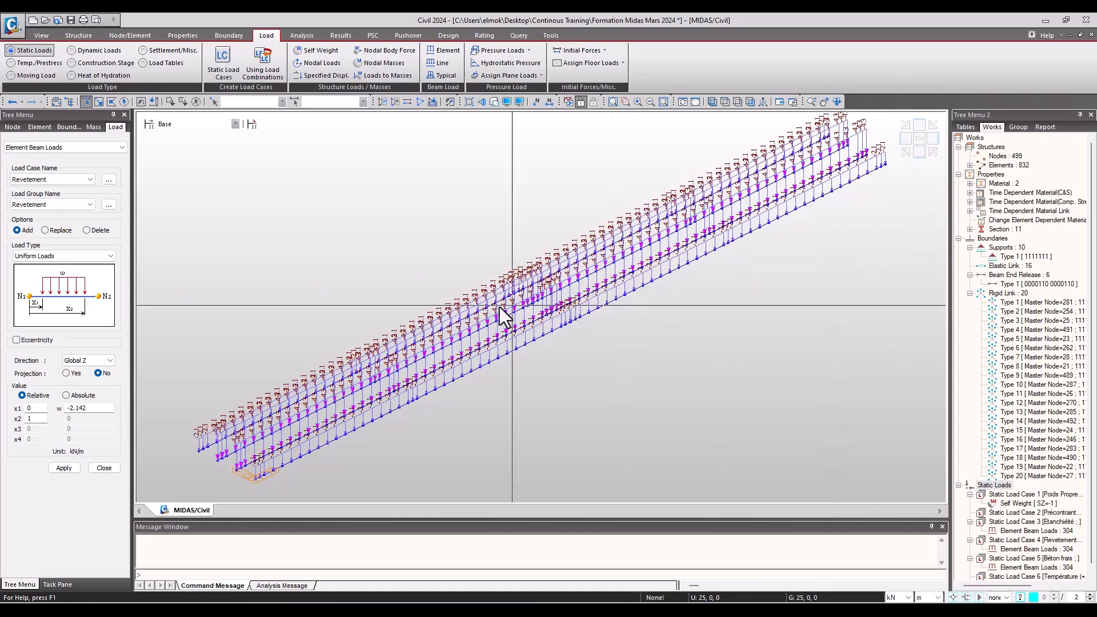
- Check the guardrail and sidewalk load on the PowerPoint slide and display only the Poutre glissière structure group in the model
key(alt+Tab)
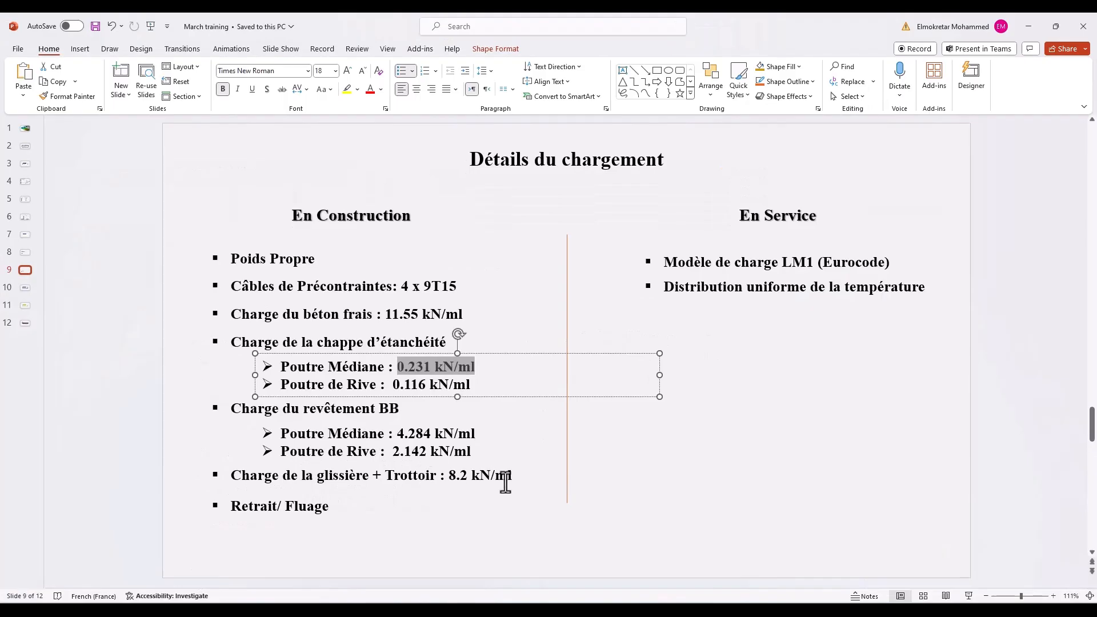
key(alt+Tab)
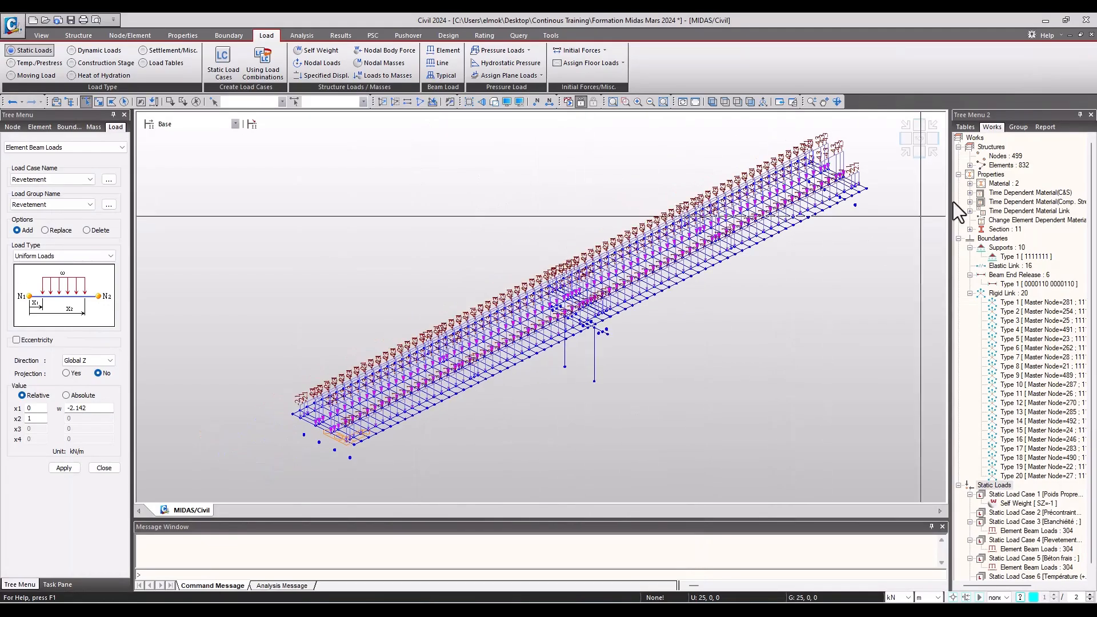
click(1022, 127)
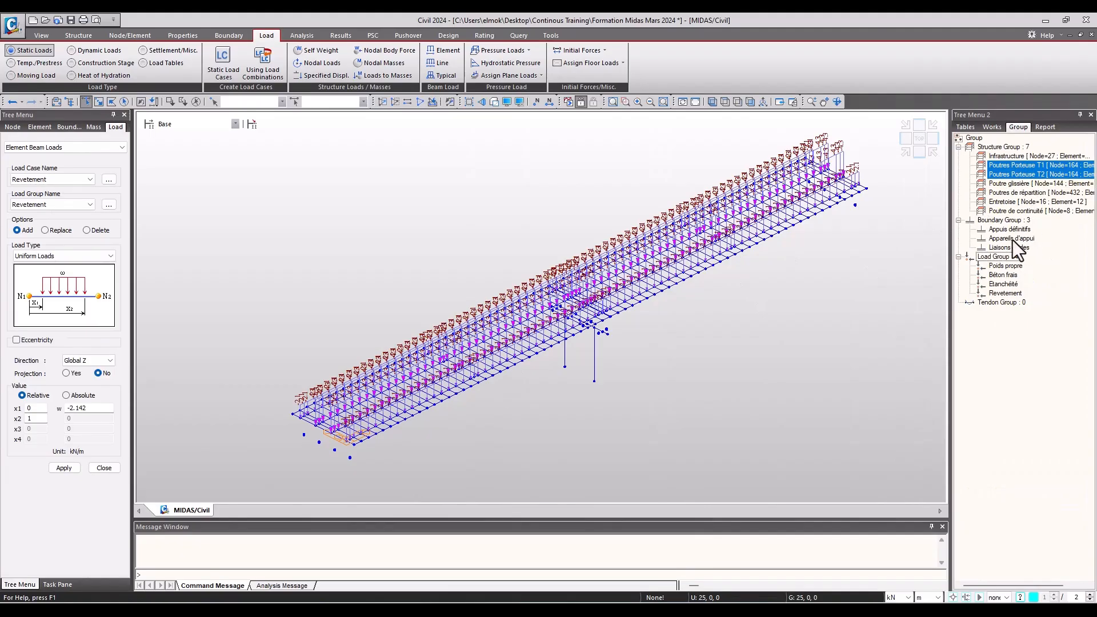
click(1005, 183)
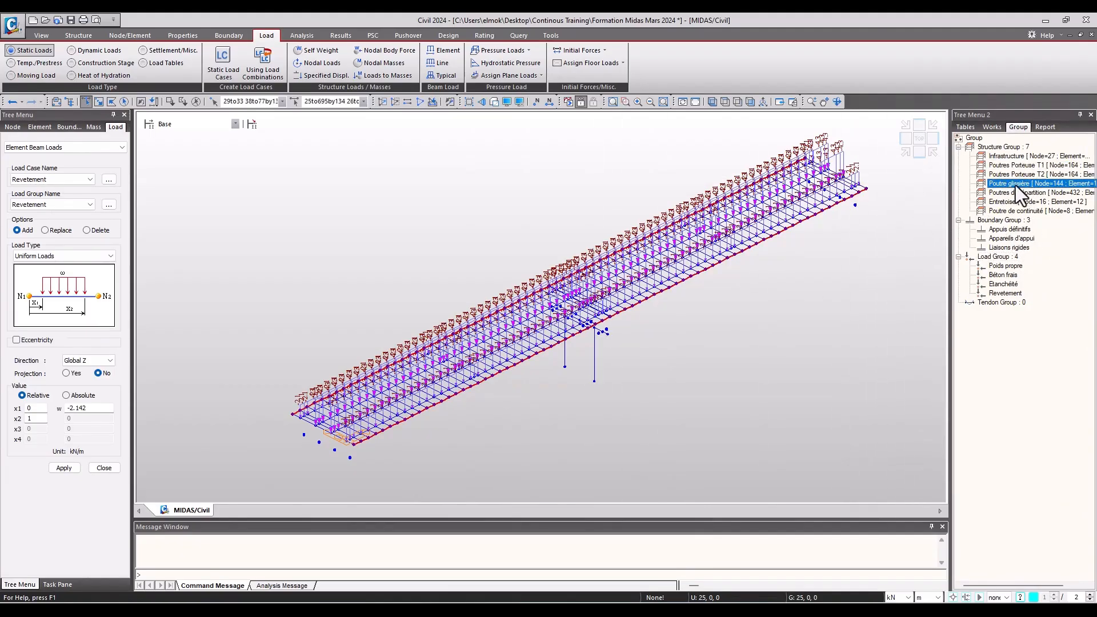
click(377, 102)
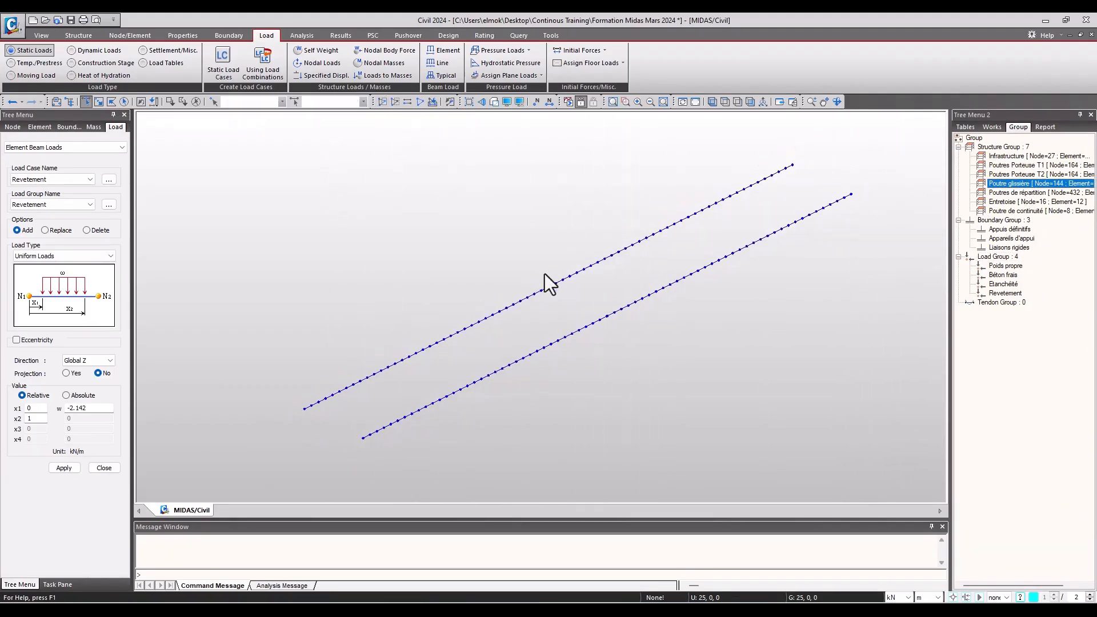
middle_drag(663, 255, 607, 259)
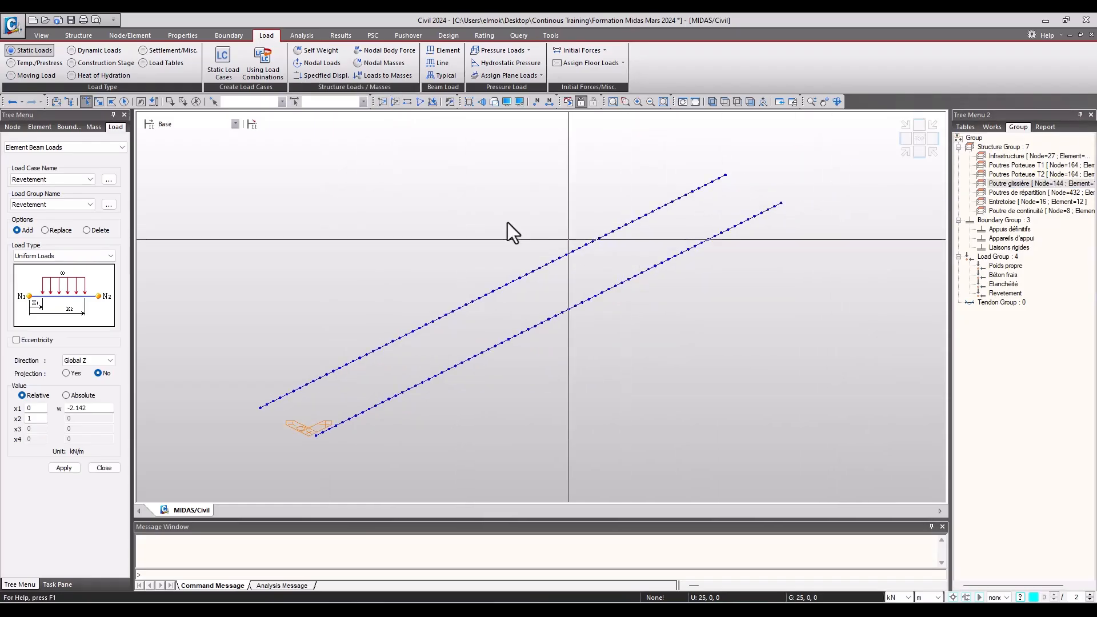
- Add a static load case named Glissière of type Dead Load (D)
click(42, 180)
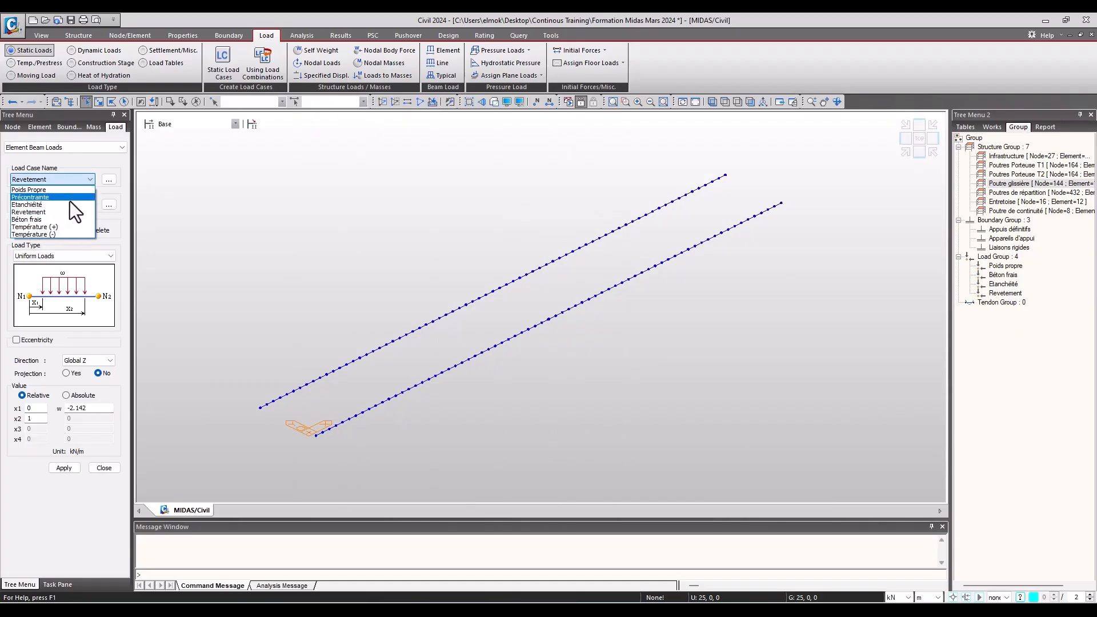
click(59, 174)
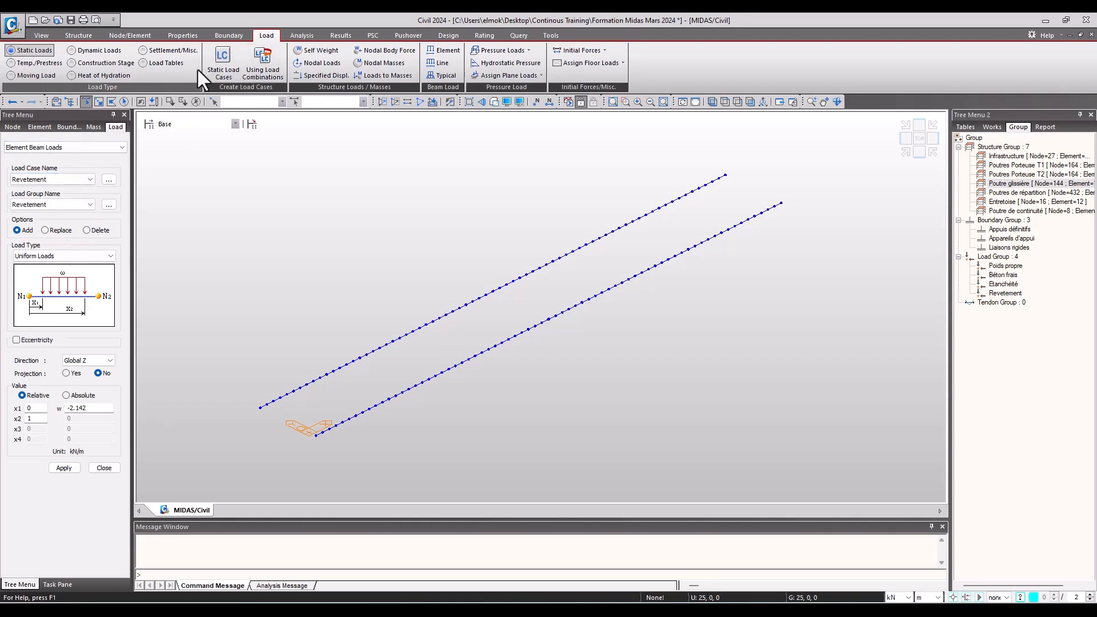
click(213, 70)
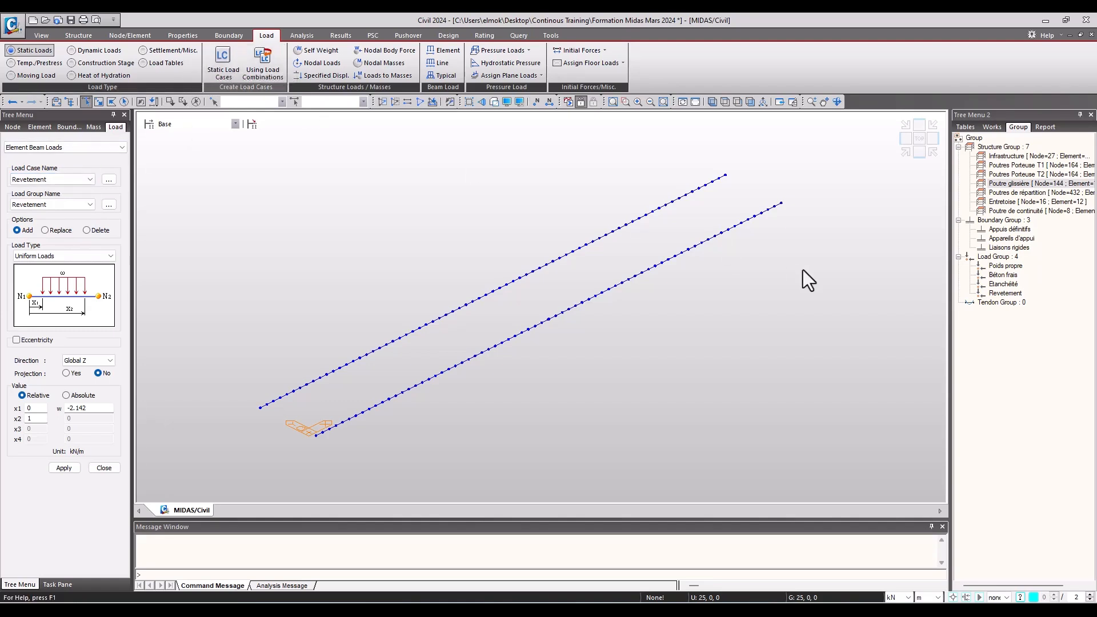
drag(85, 22, 444, 98)
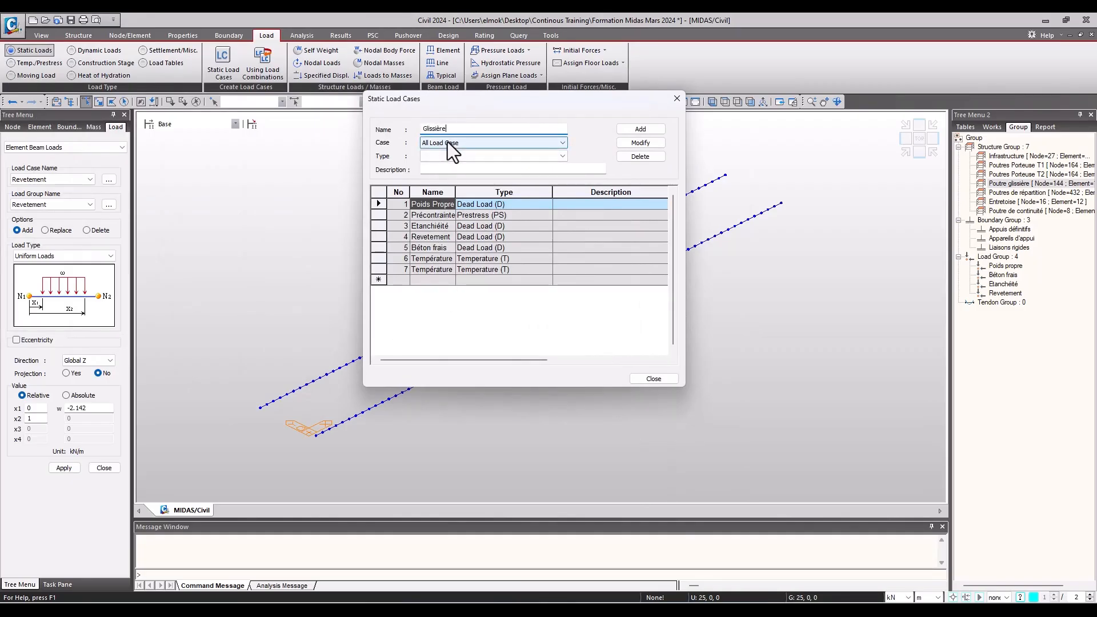
click(454, 150)
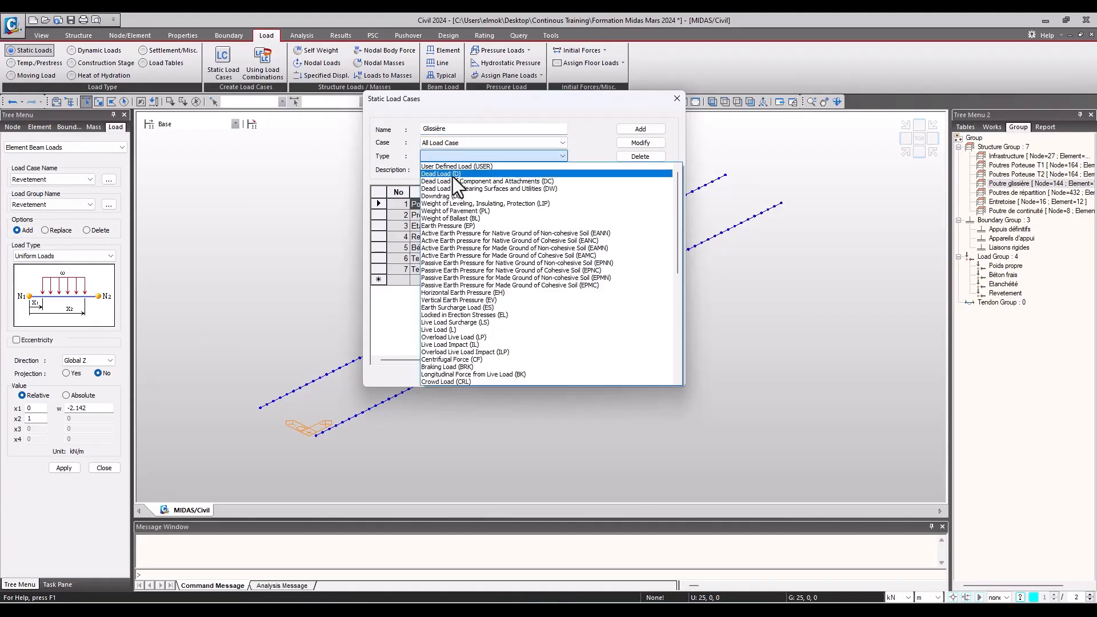
click(454, 173)
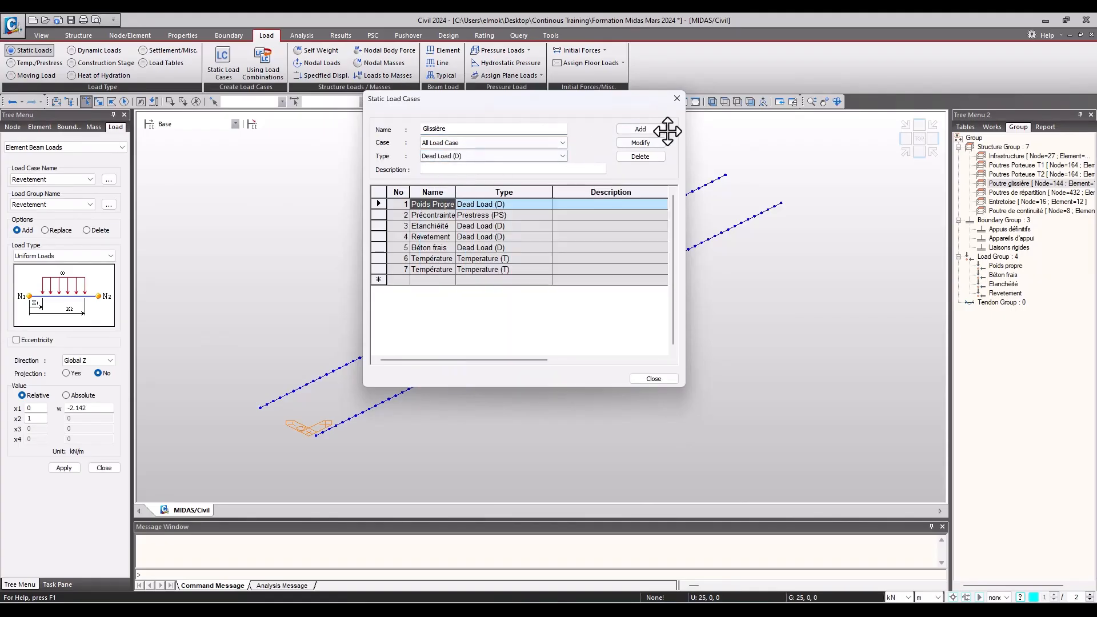
click(640, 128)
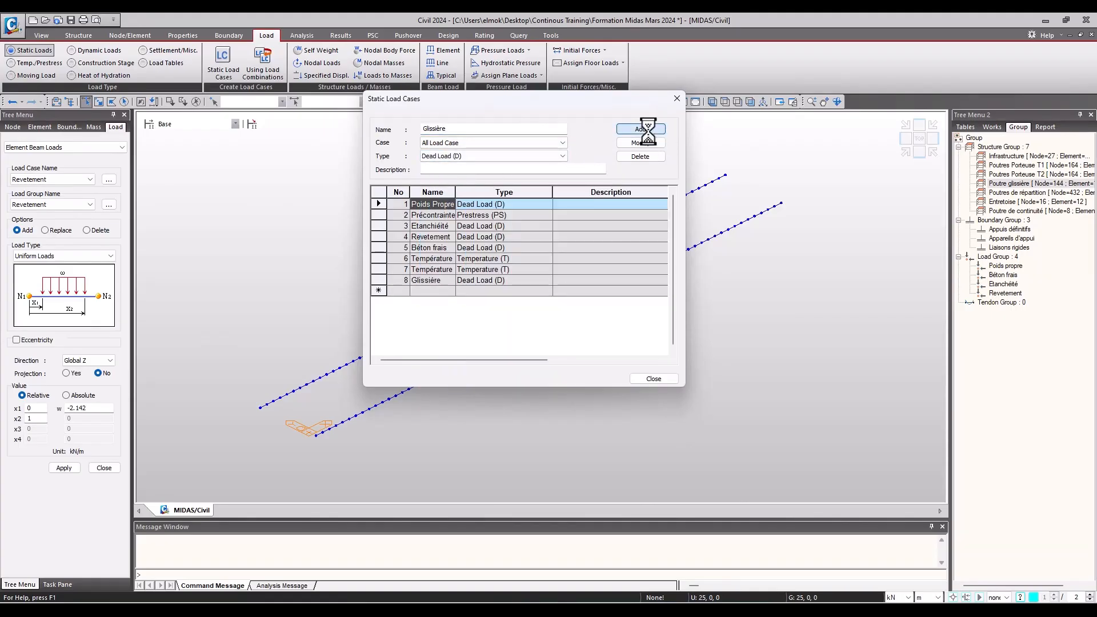
click(647, 379)
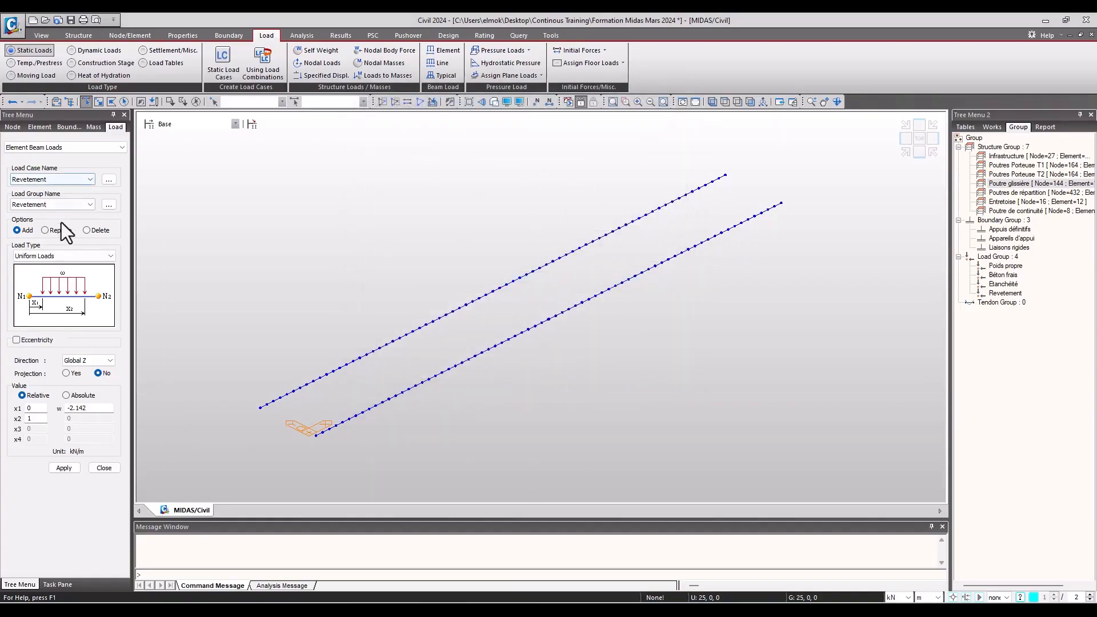
- Set the load case to Glissière, and define and select a load group named Glissière for the beam loads
click(75, 180)
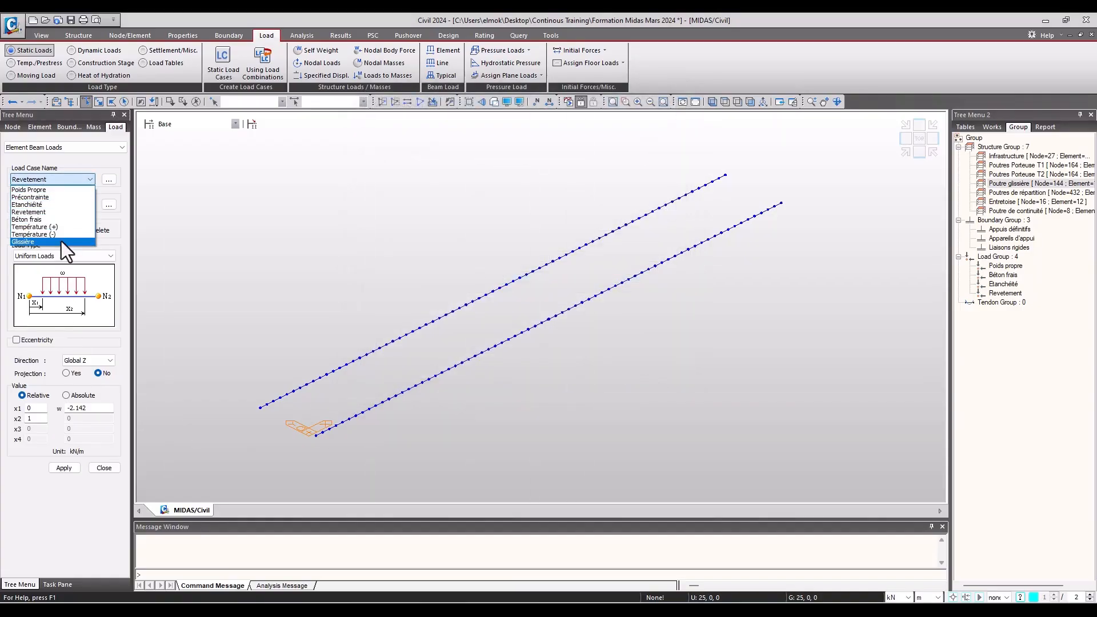
click(61, 239)
click(72, 203)
click(104, 206)
click(108, 204)
drag(53, 29, 490, 130)
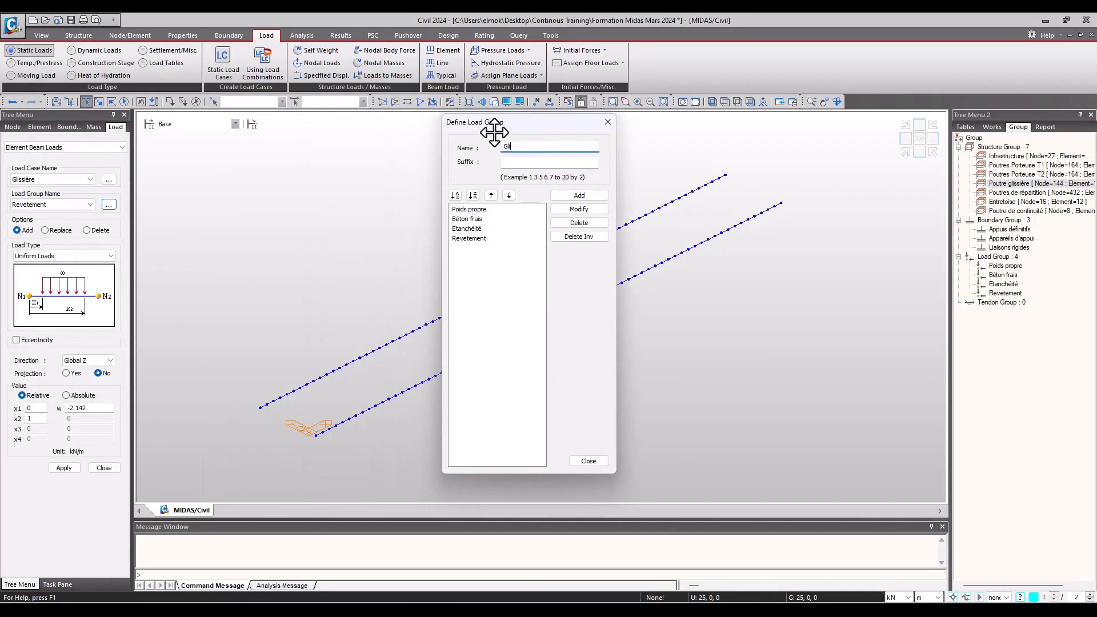
text(Glissière)
click(576, 196)
click(582, 461)
click(69, 203)
click(31, 251)
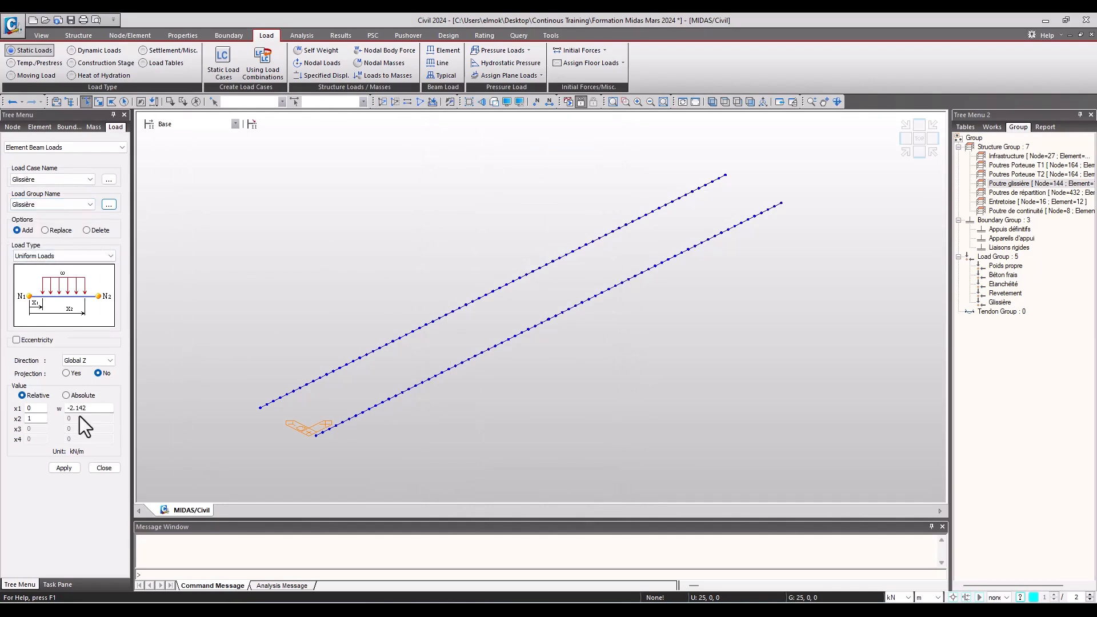
- Apply a uniform guardrail load of -8.2 kN/m in Global Z to both displayed edge beam lines
text(-8.1)
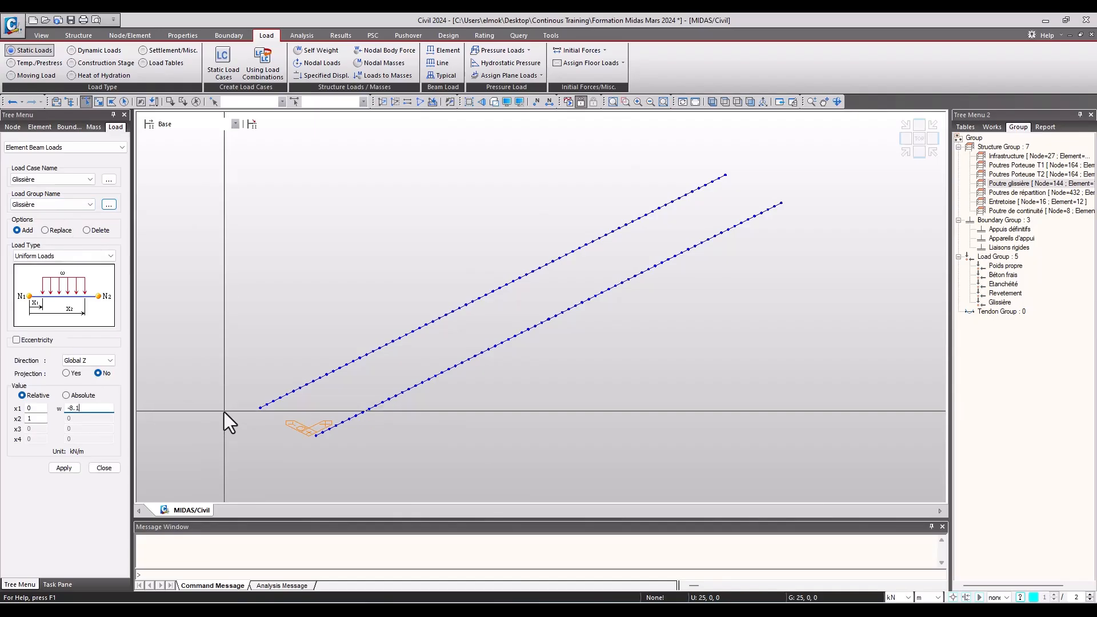
key(BackSpace)
text(2)
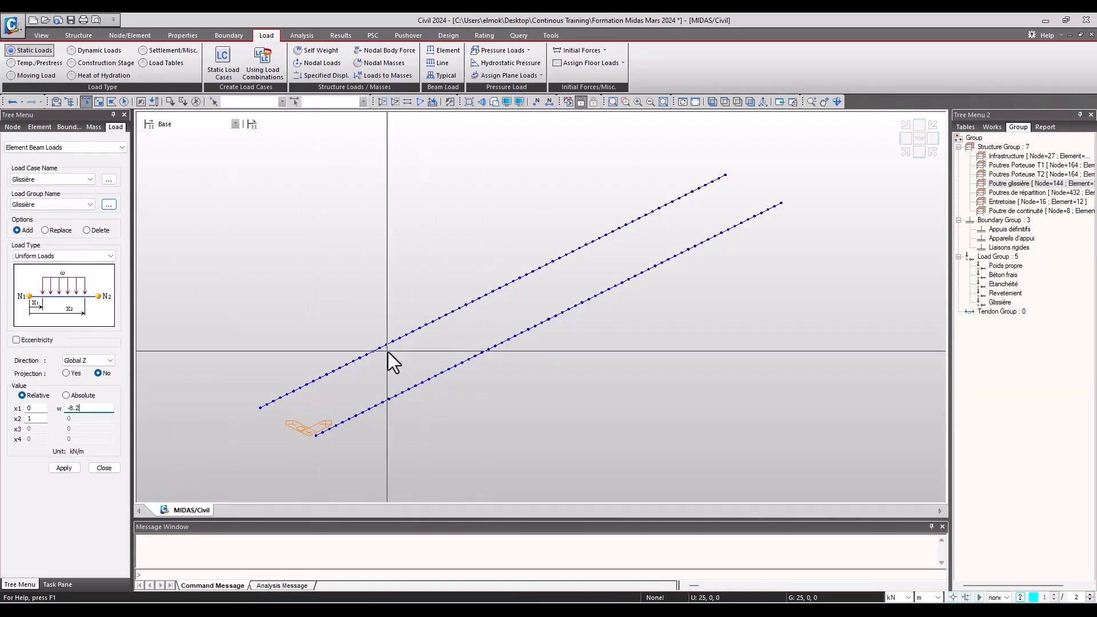
click(66, 469)
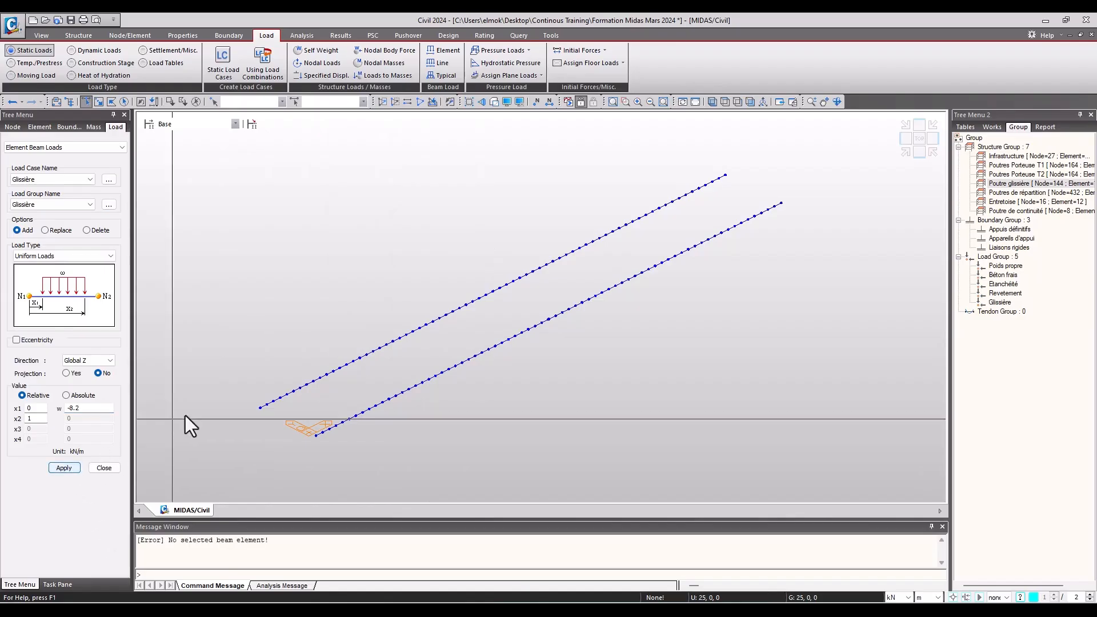
drag(813, 155, 235, 467)
click(64, 468)
mouse_move(705, 286)
ctrl+middle_down()
mouse_move(742, 261)
mouse_move(715, 279)
ctrl+middle_up()
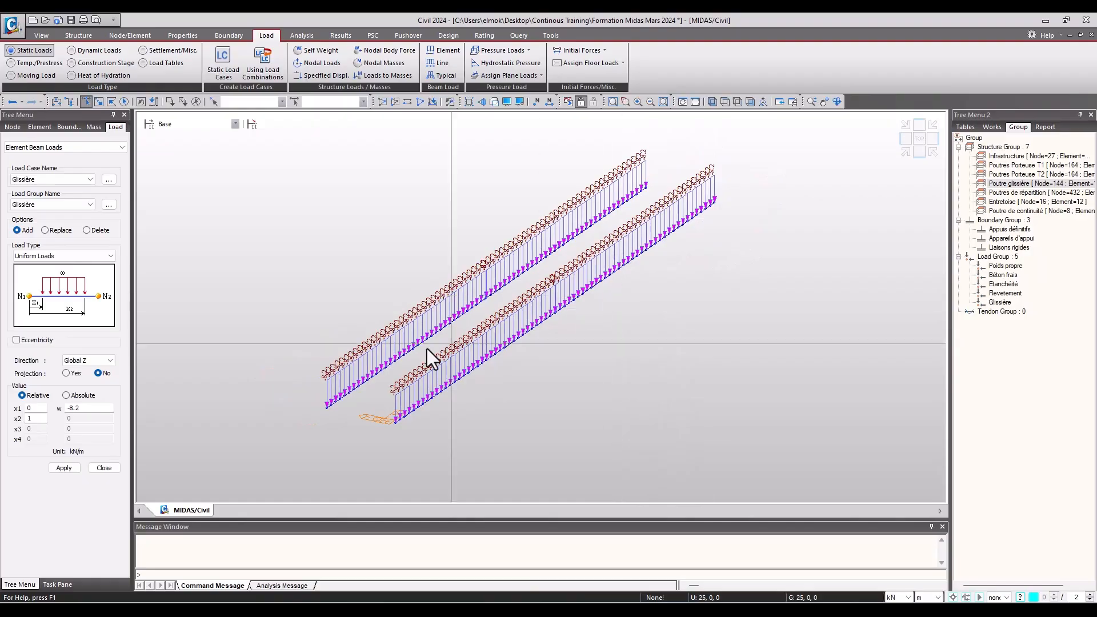
- Switch to PowerPoint to review the construction loads on the Détails du chargement slide, and return to MIDAS Civil
key(alt+Tab)
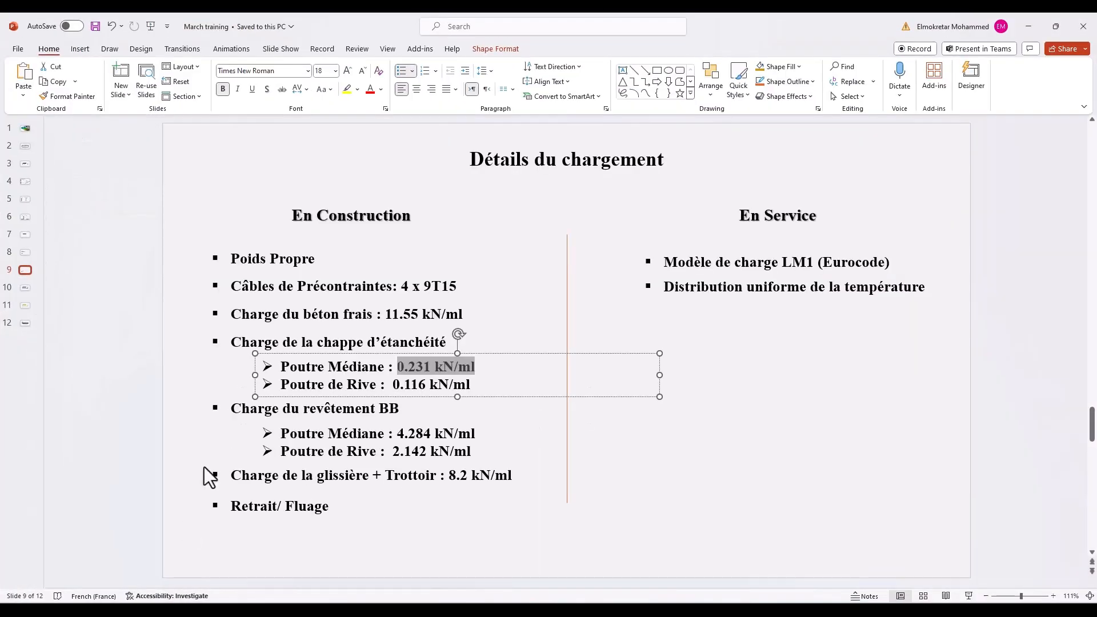
click(508, 289)
click(513, 238)
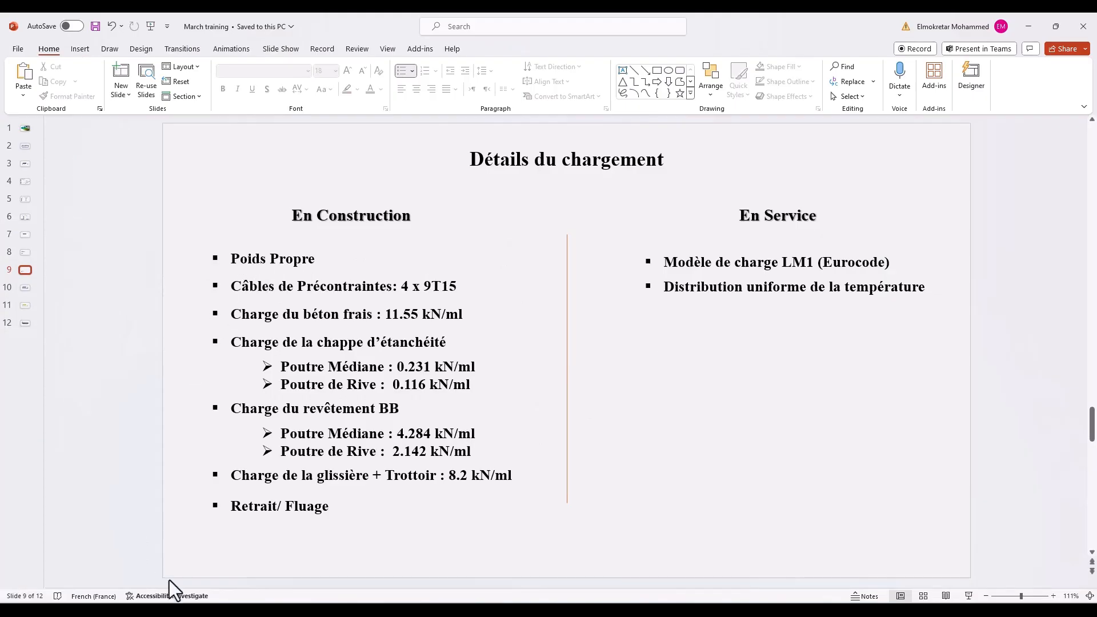
key(alt+Tab)
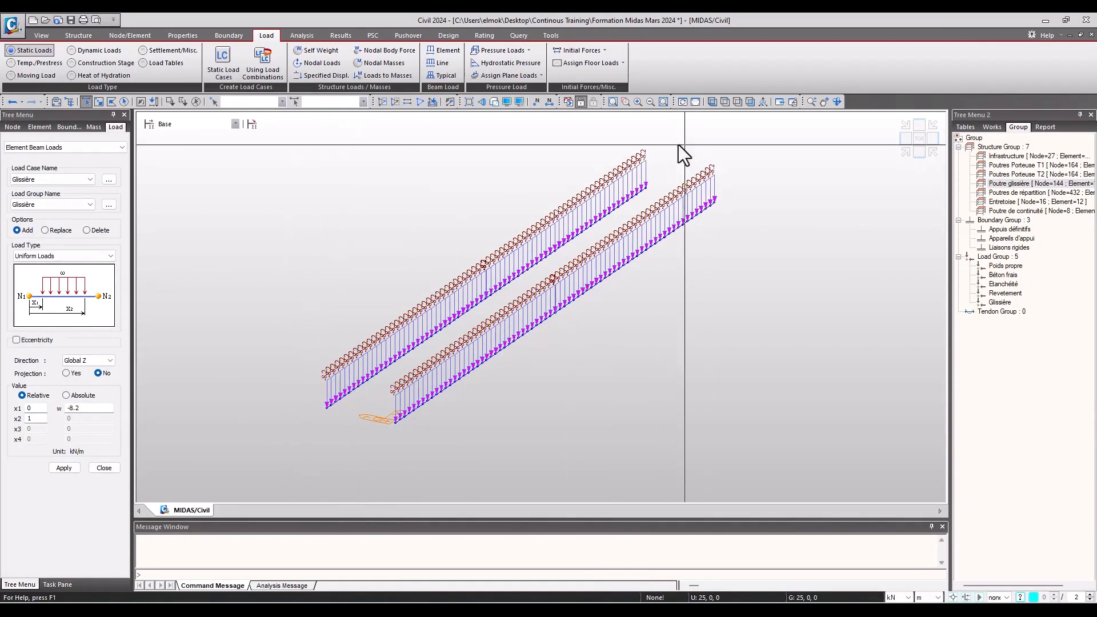
- Redisplay the whole model, and isolate the Poutres Porteuse T1 structure group
click(420, 102)
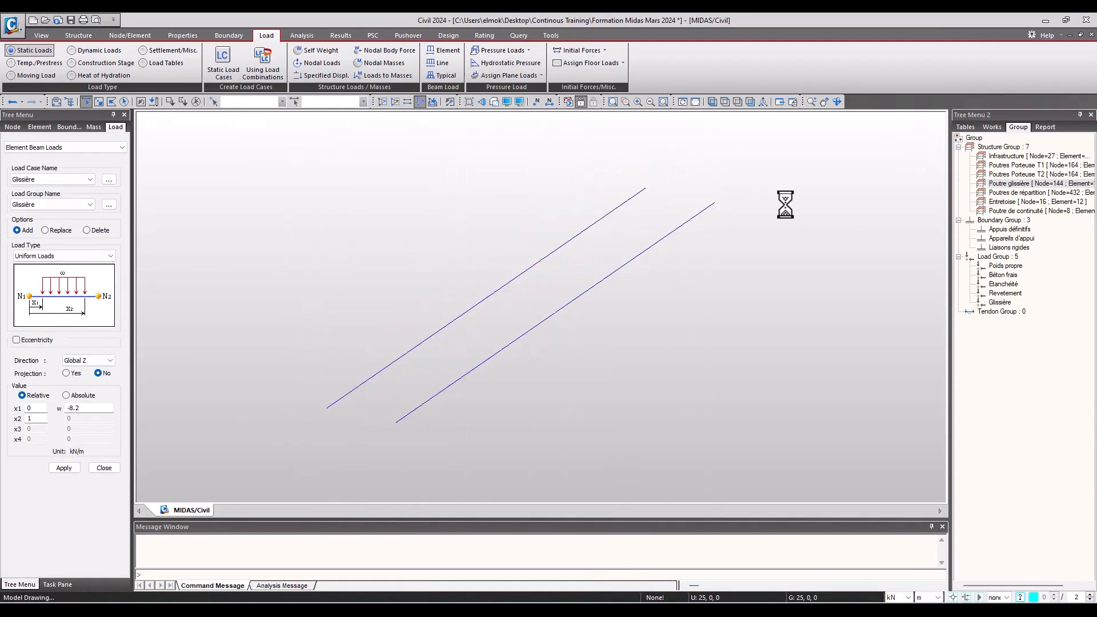
ctrl+middle_drag(707, 281, 749, 328)
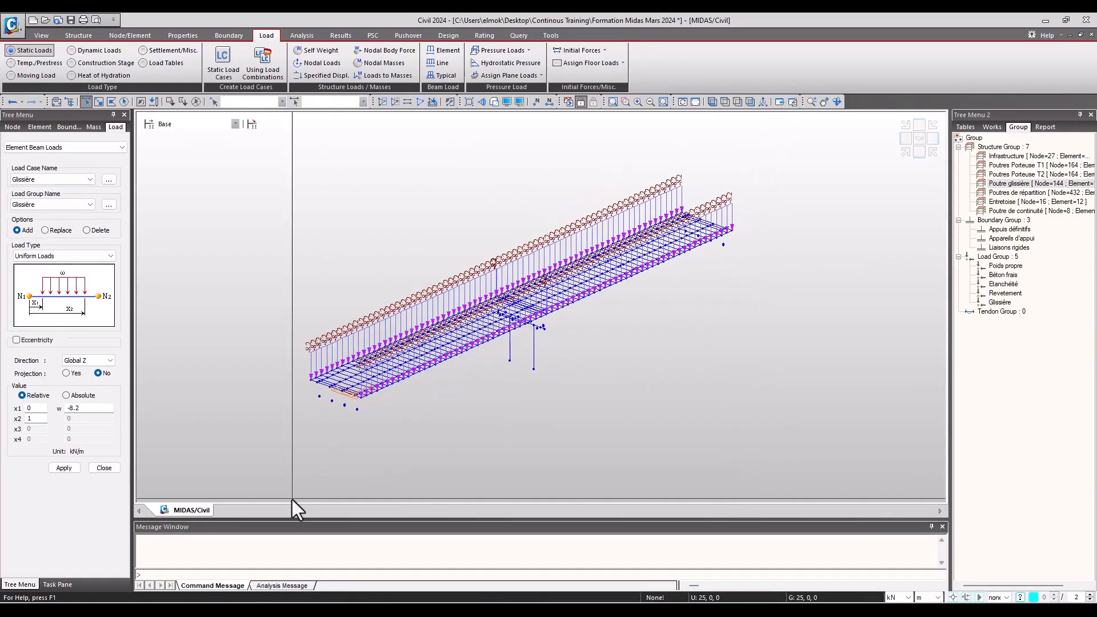
click(992, 126)
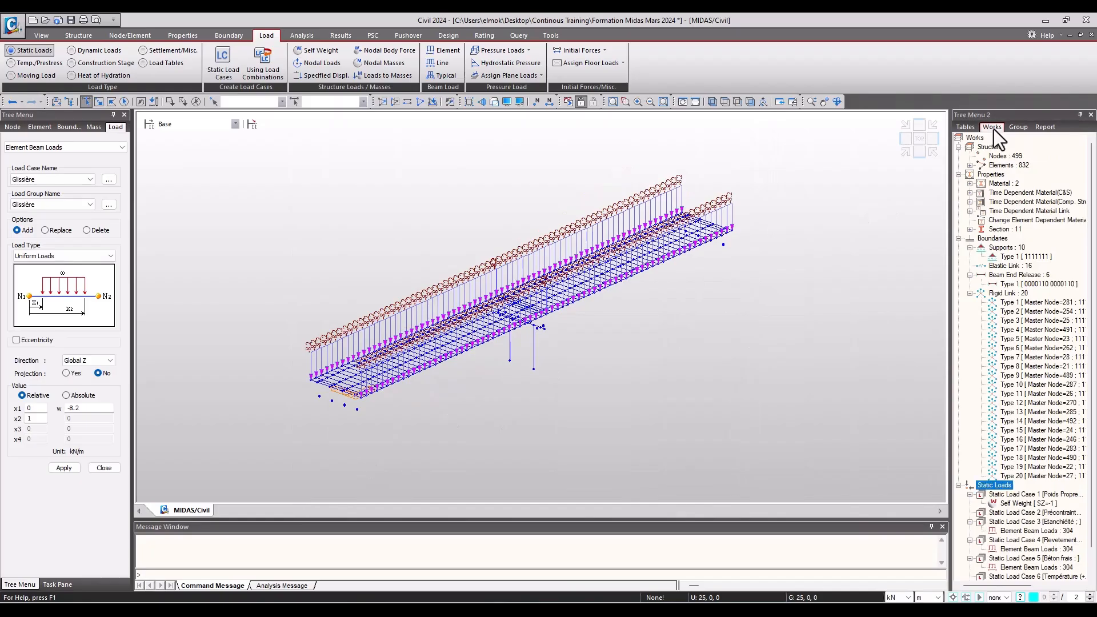
click(1016, 127)
click(1006, 183)
double_click(1007, 167)
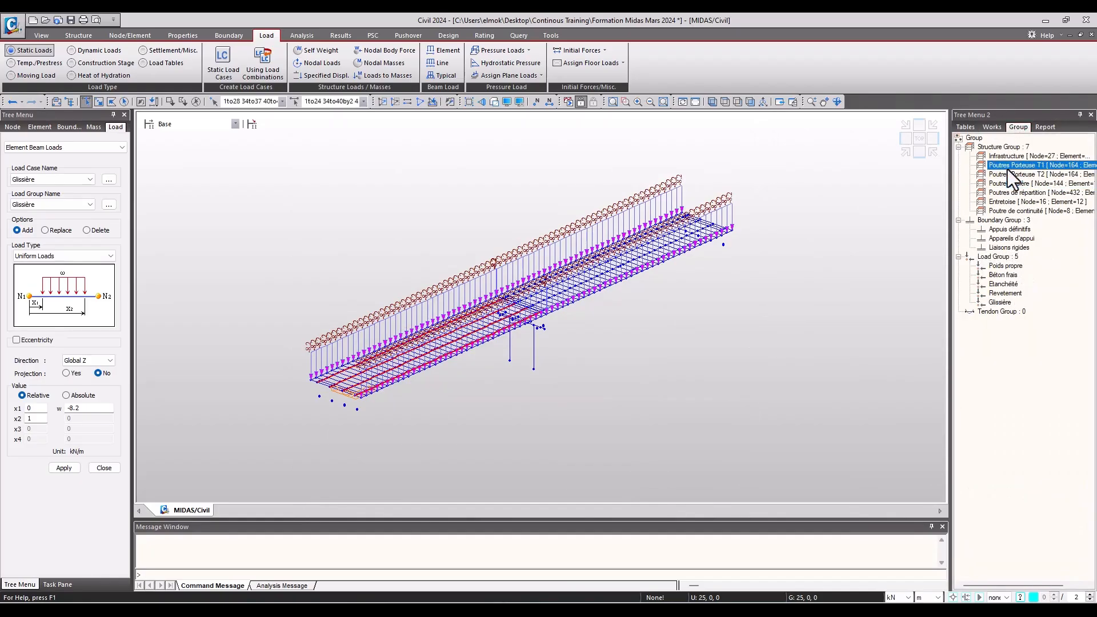
click(382, 101)
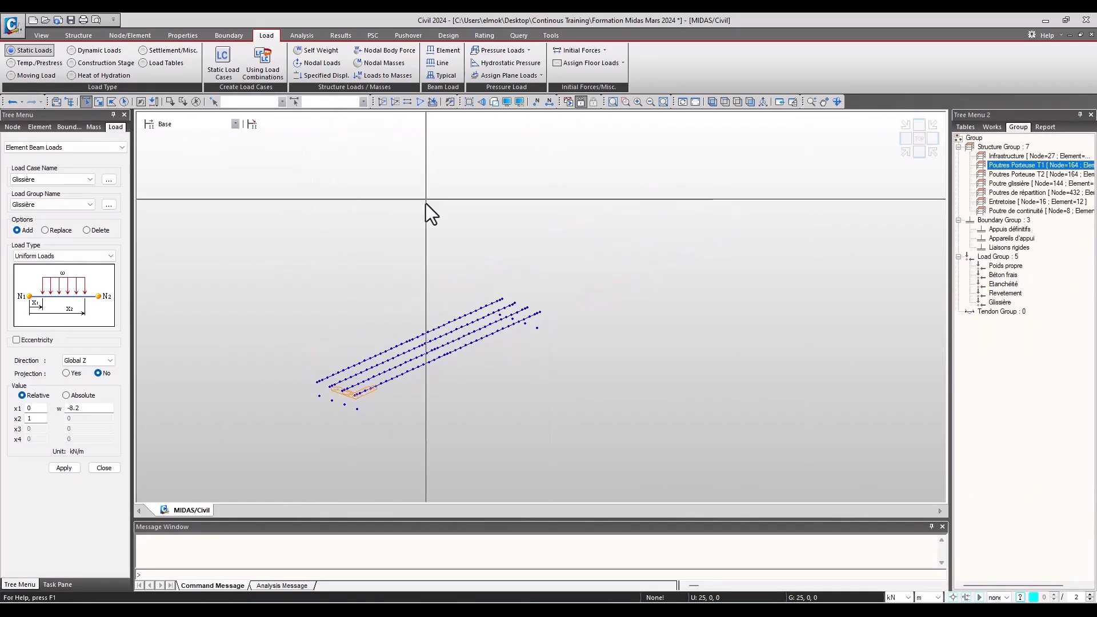
- Show the T1 girders with their solid sections and select one outer girder along its full length
click(904, 139)
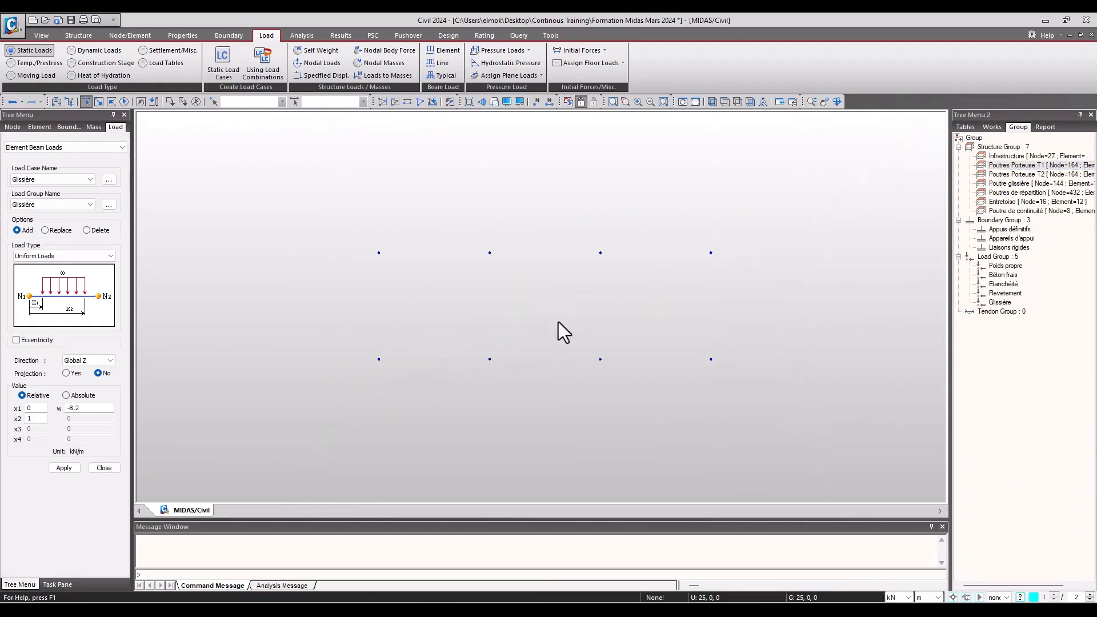
click(494, 102)
scroll(720, 206, down, 1)
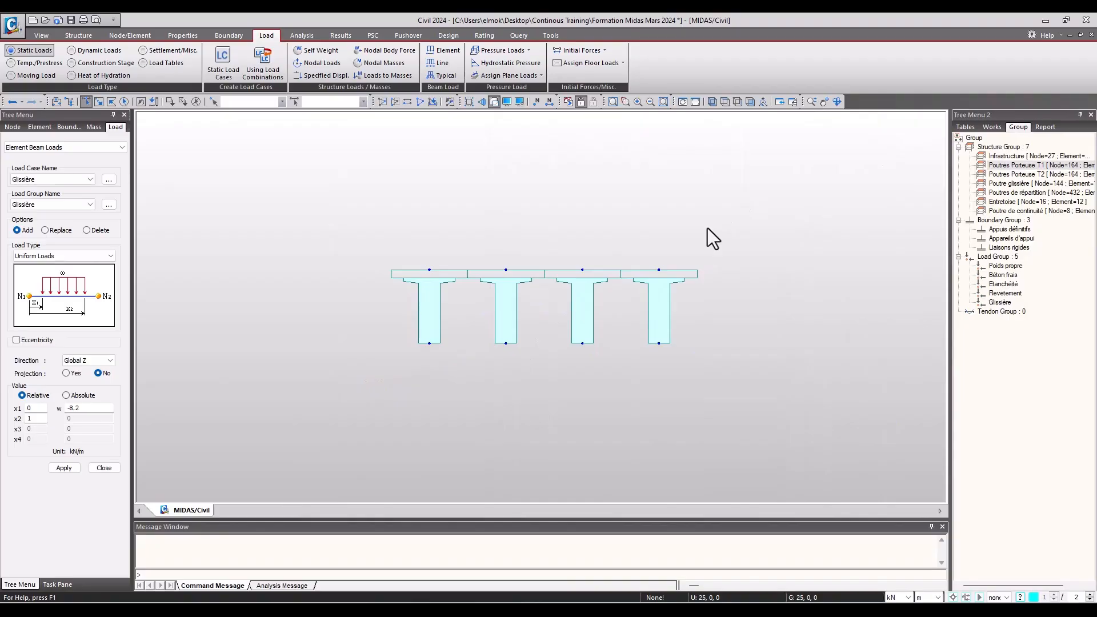
drag(710, 246, 633, 338)
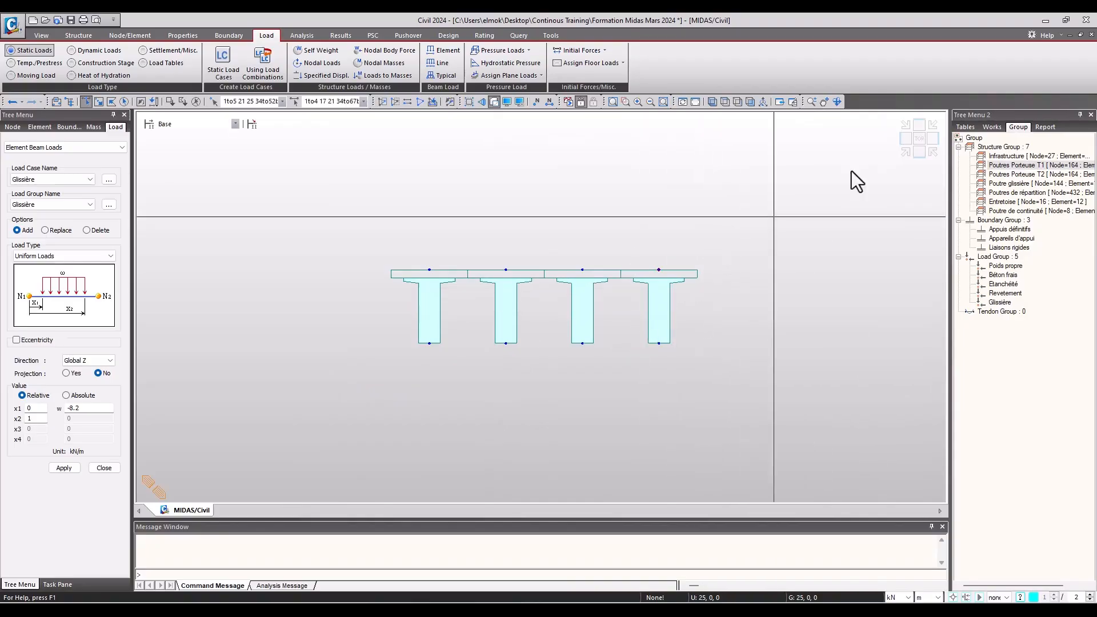
click(905, 152)
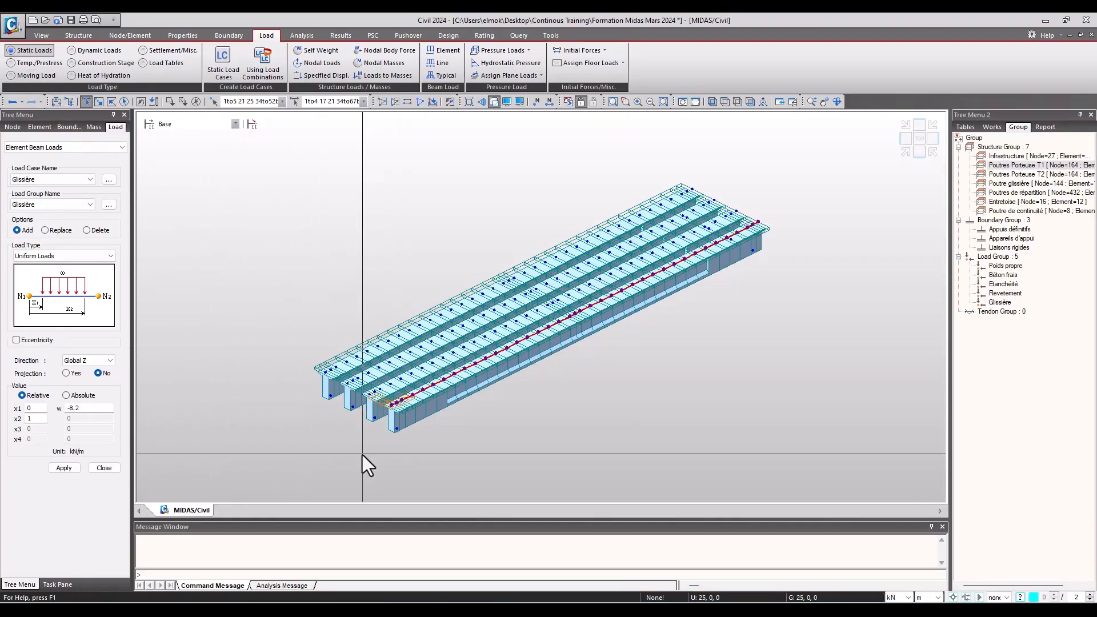
- Start a new tendon property named 9T15 with the tendon type Internal(Post-Tension)
click(36, 63)
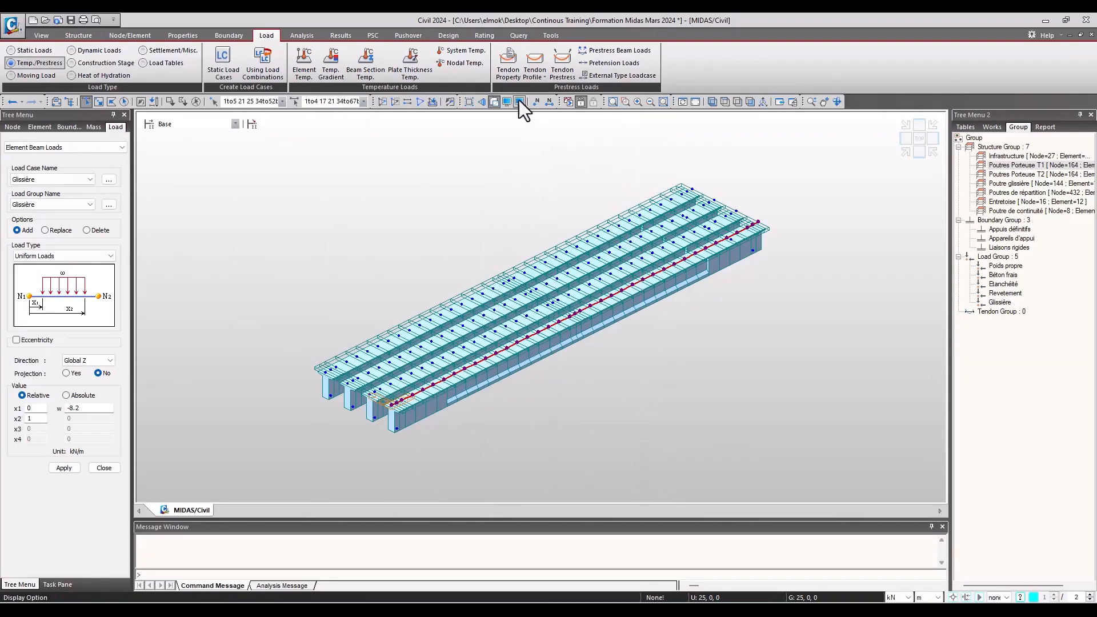
click(509, 73)
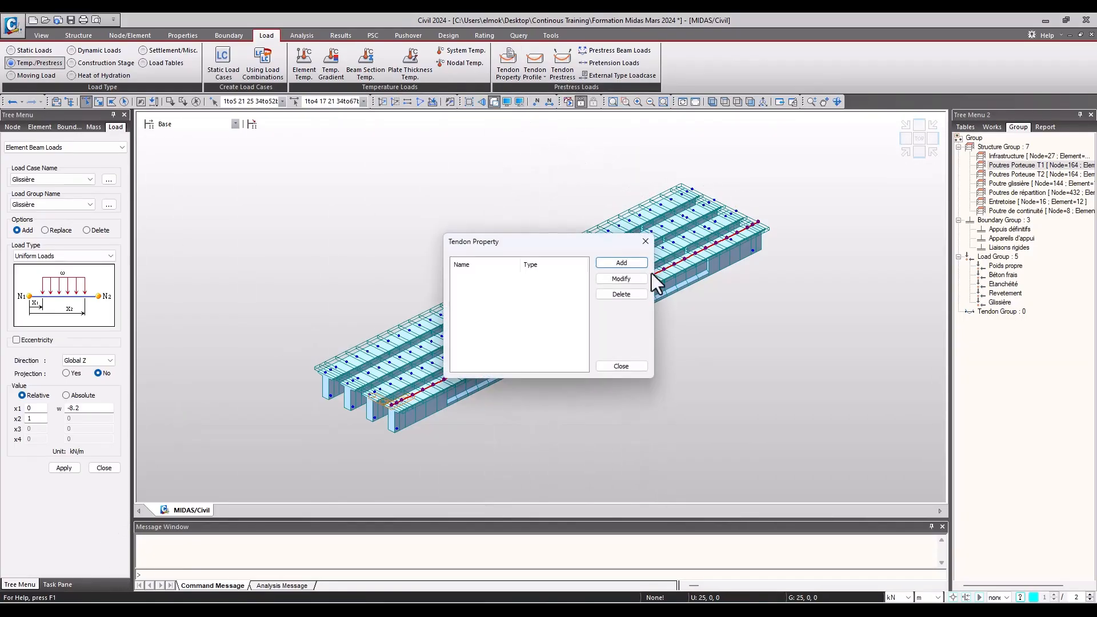
drag(541, 244, 493, 205)
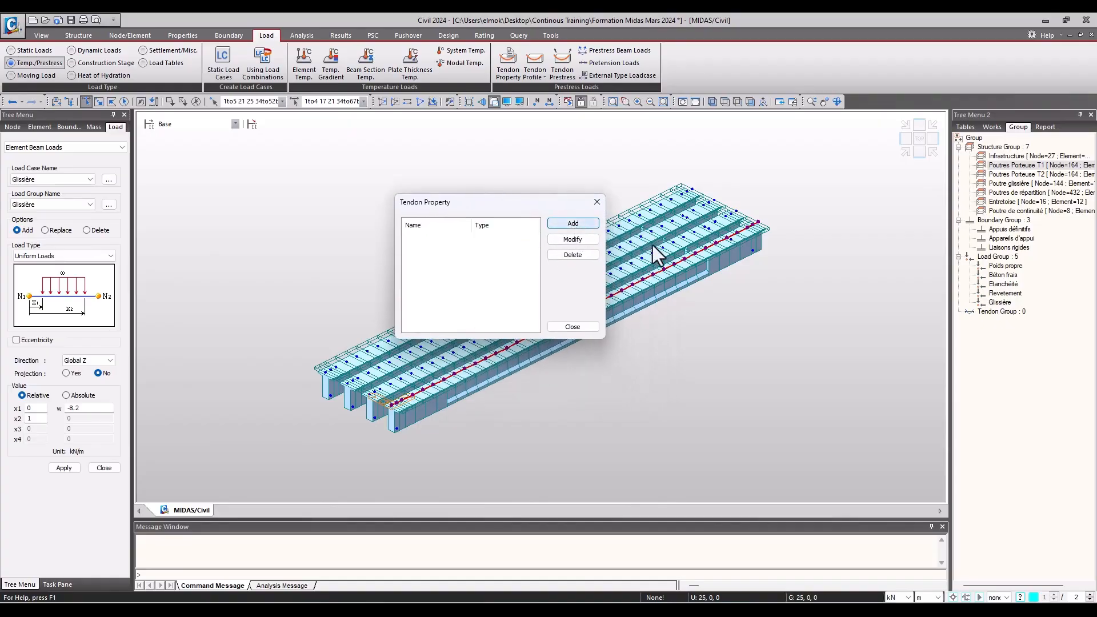
click(573, 223)
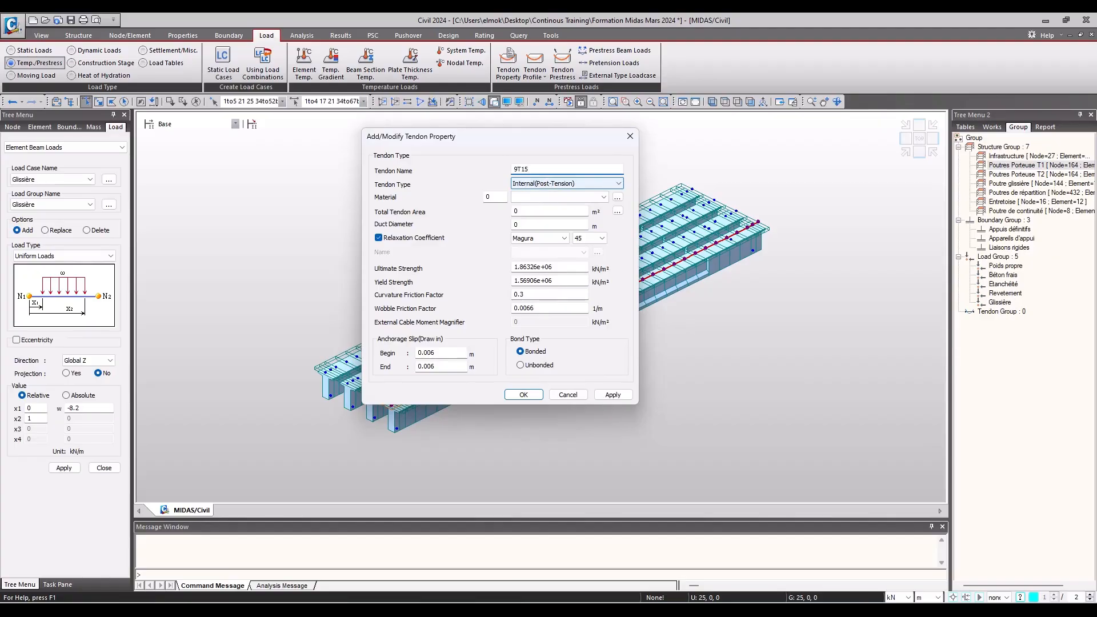
click(533, 182)
click(533, 183)
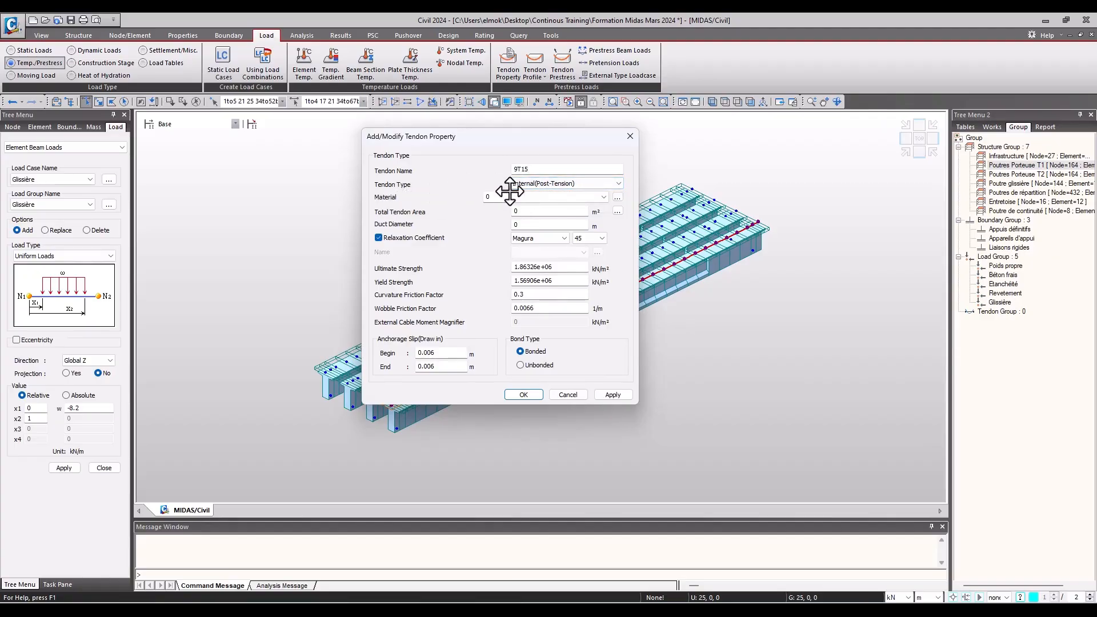
click(566, 184)
click(543, 201)
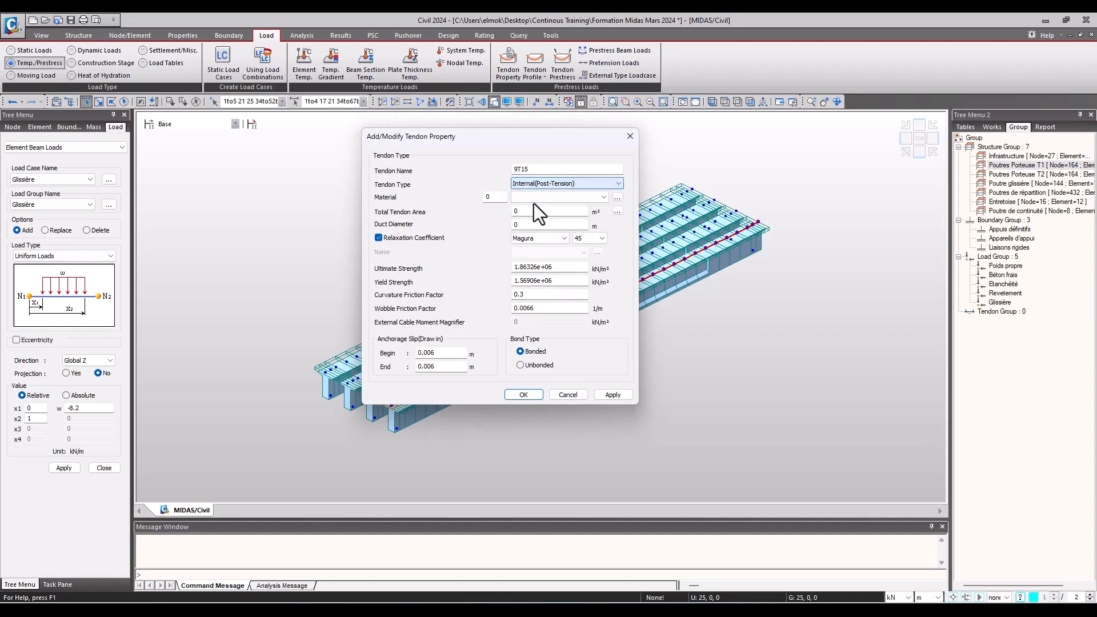
- Start a new steel material for the tendon and set its standard to EN05-PS(S)
click(546, 196)
click(546, 196)
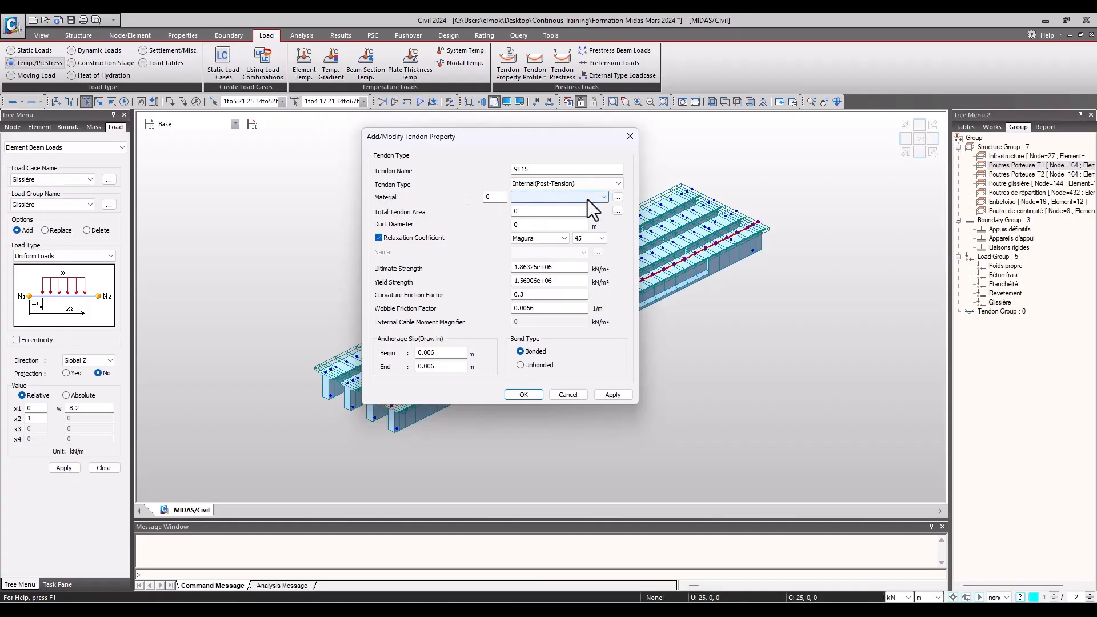
click(617, 198)
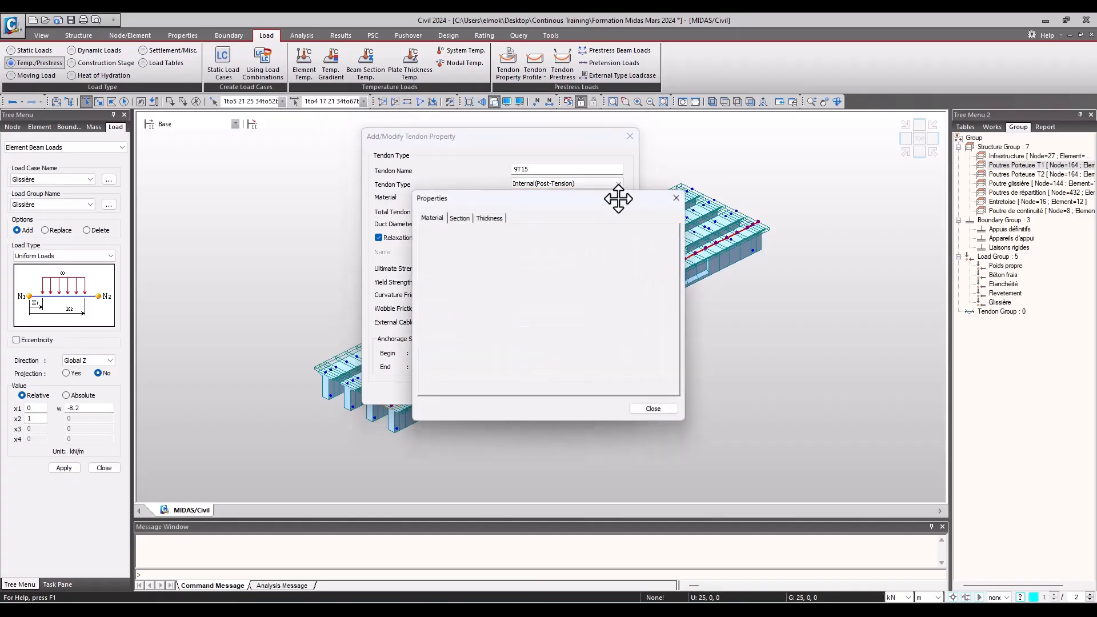
drag(589, 214, 562, 196)
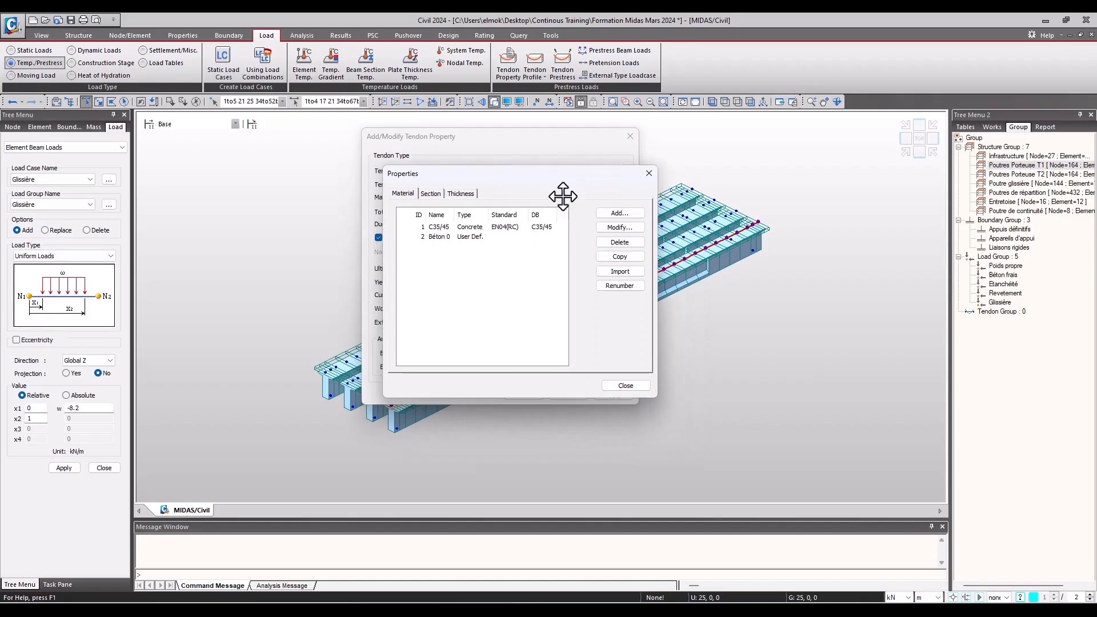
click(620, 212)
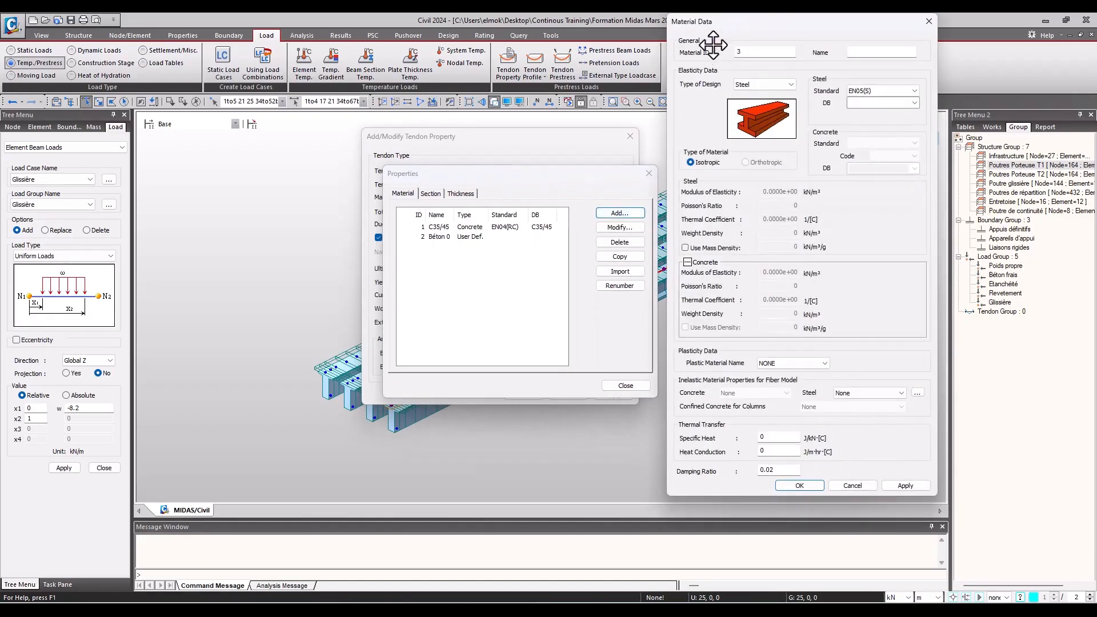
drag(716, 41, 400, 72)
click(592, 122)
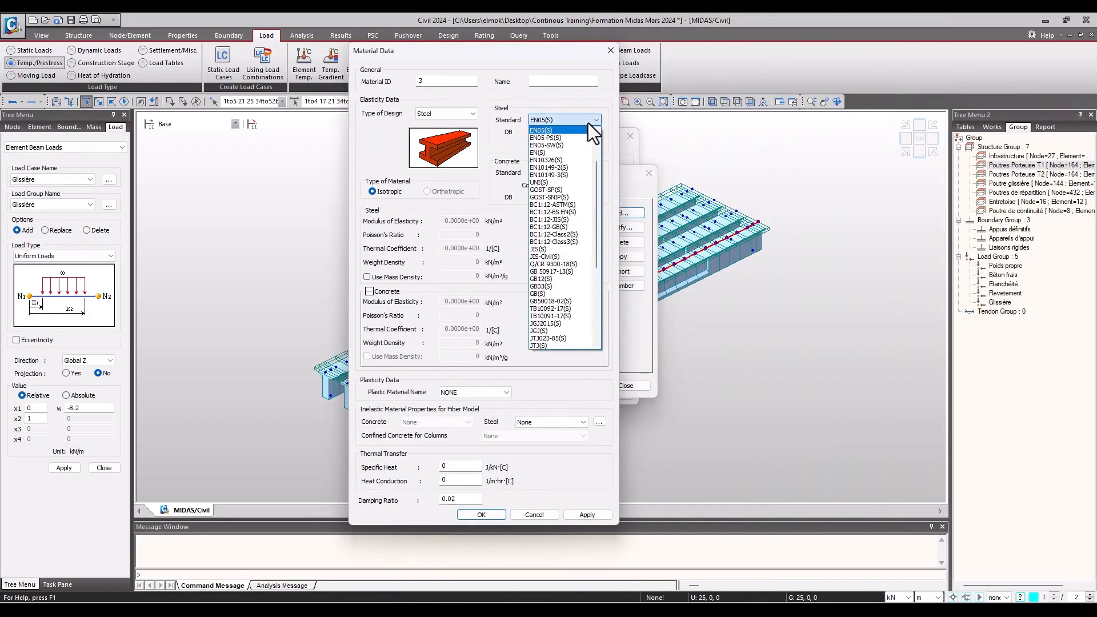
scroll(585, 194, up, 1)
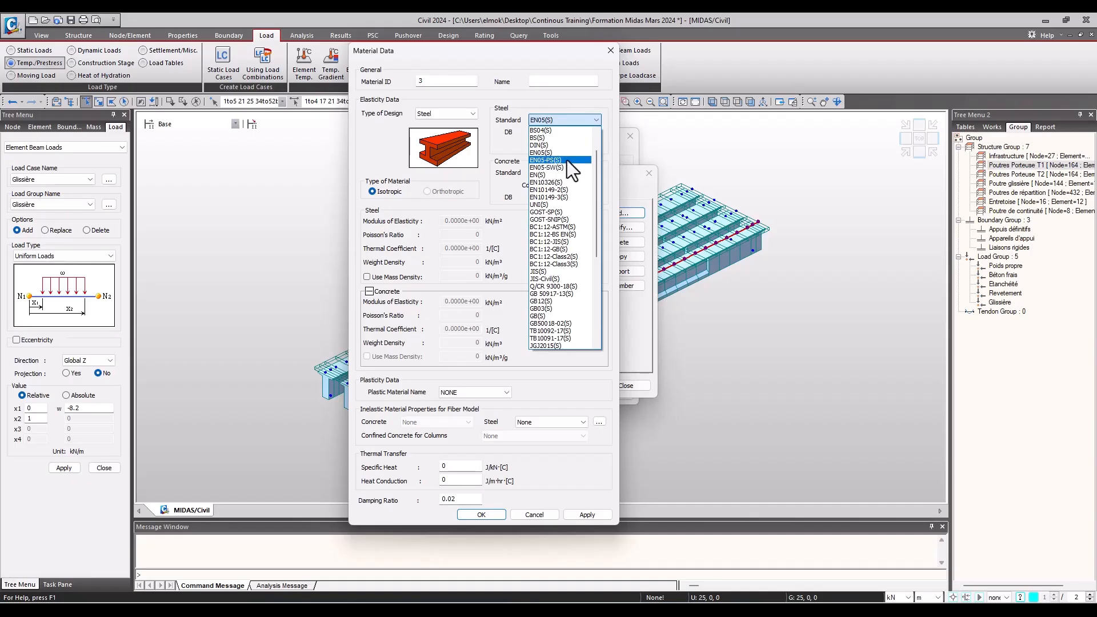
click(570, 161)
- Choose the Y1860S7(15.2mm) strand grade for the new material and add it to the material list
click(595, 132)
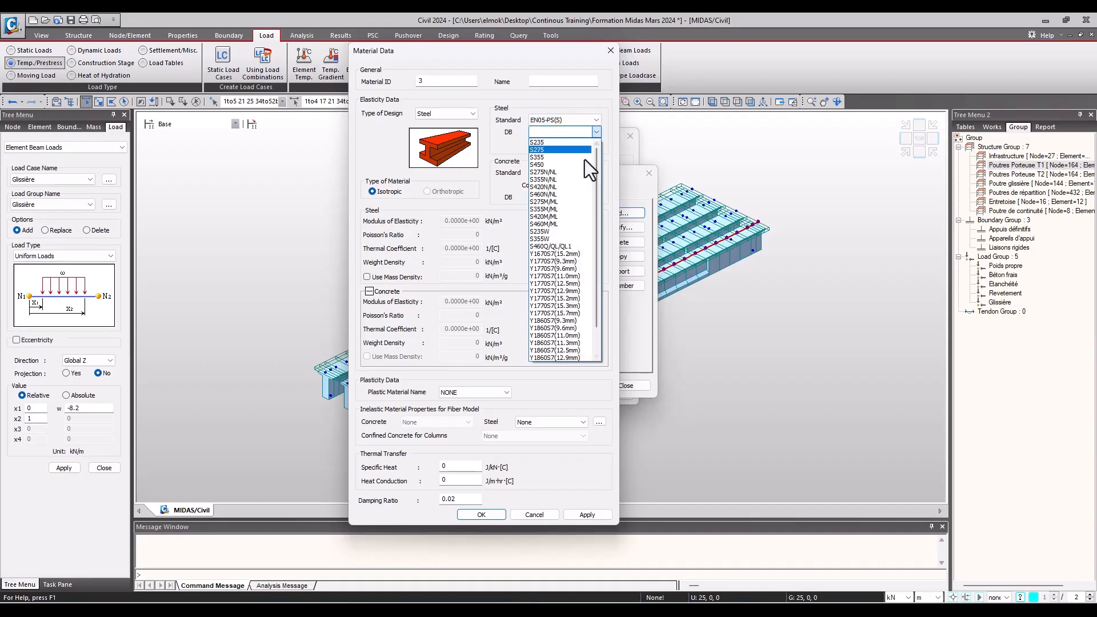
scroll(563, 305, down, 2)
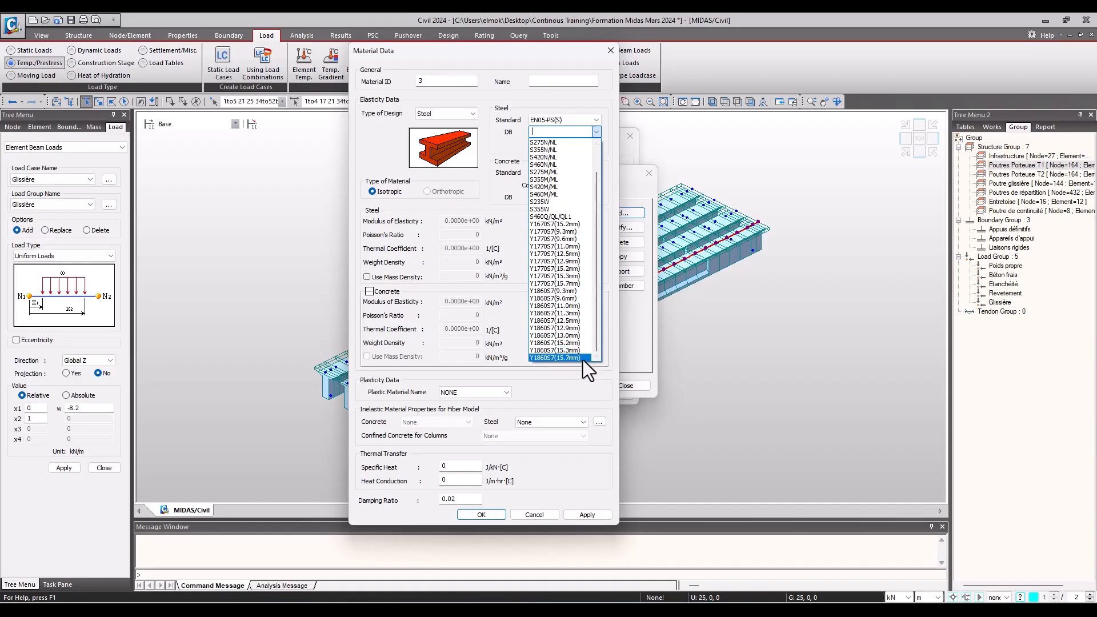
click(560, 343)
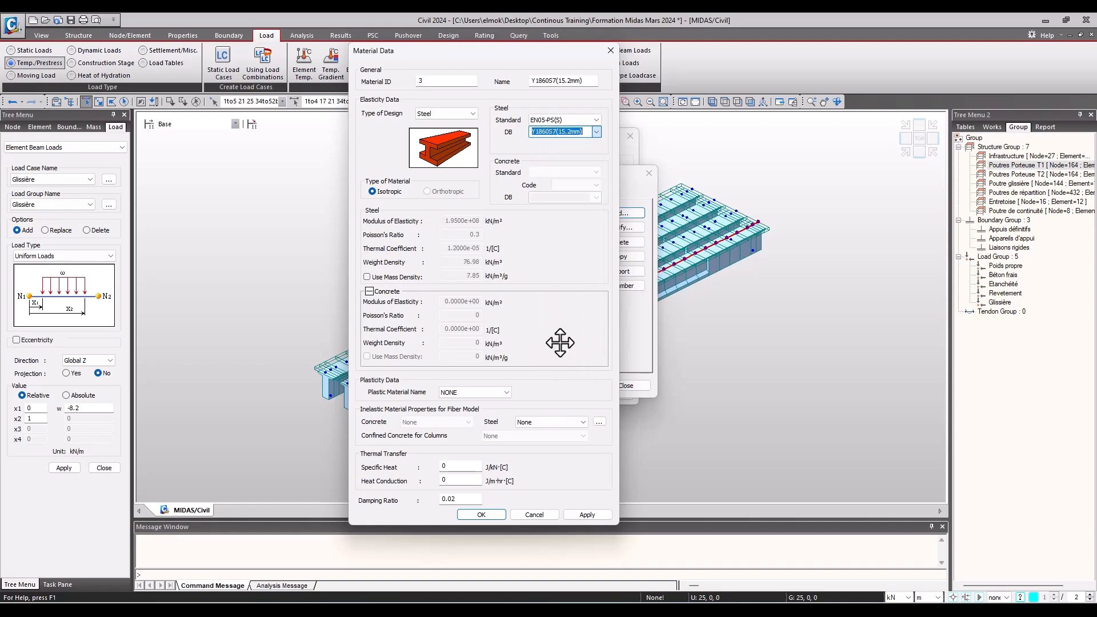
click(568, 514)
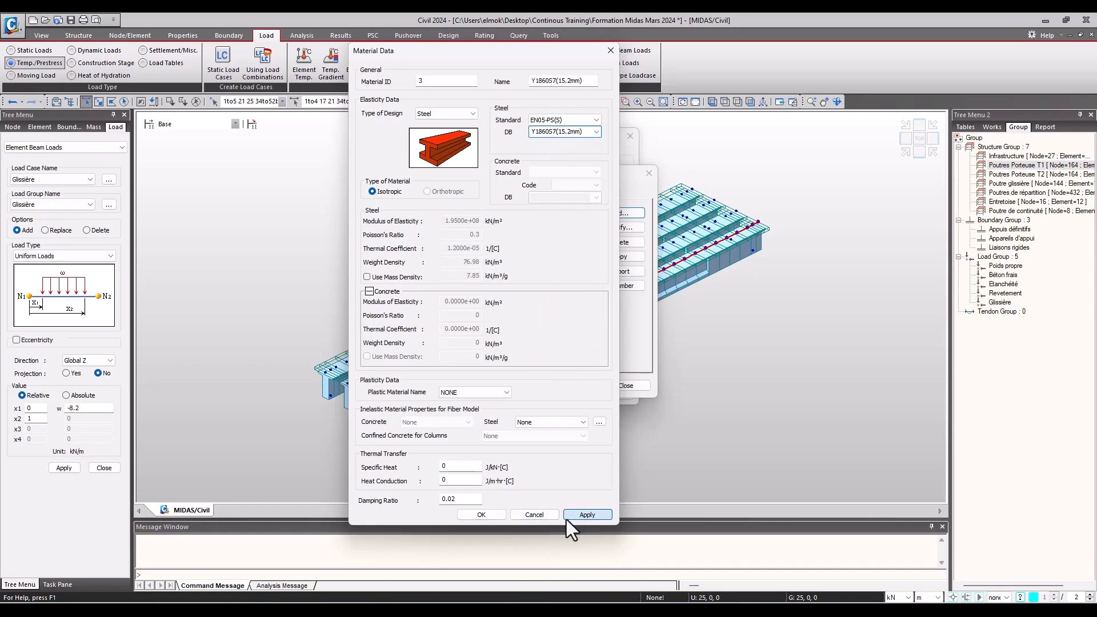
click(544, 517)
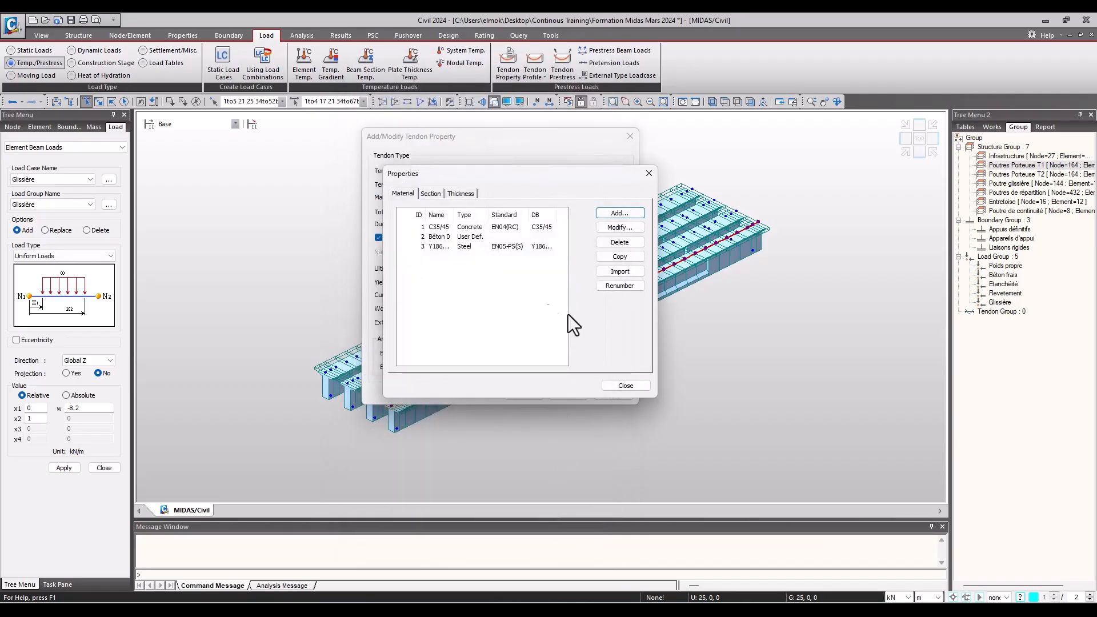
click(622, 379)
- Assign the Y1860S7(15.2mm) material to the 9T15 tendon property
click(562, 184)
click(554, 196)
click(554, 198)
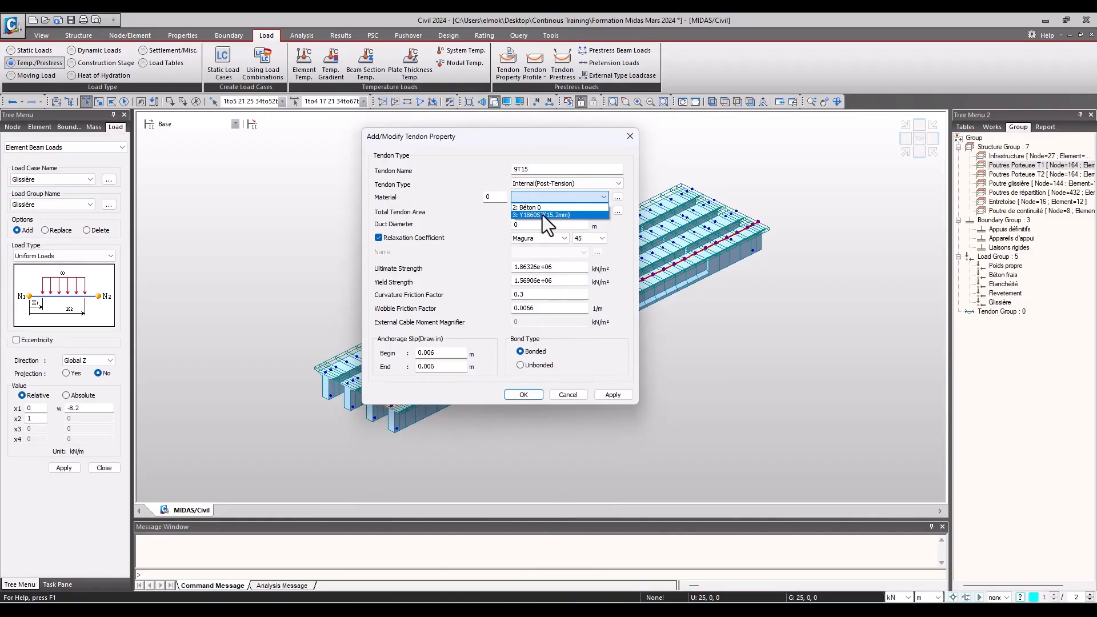
click(543, 215)
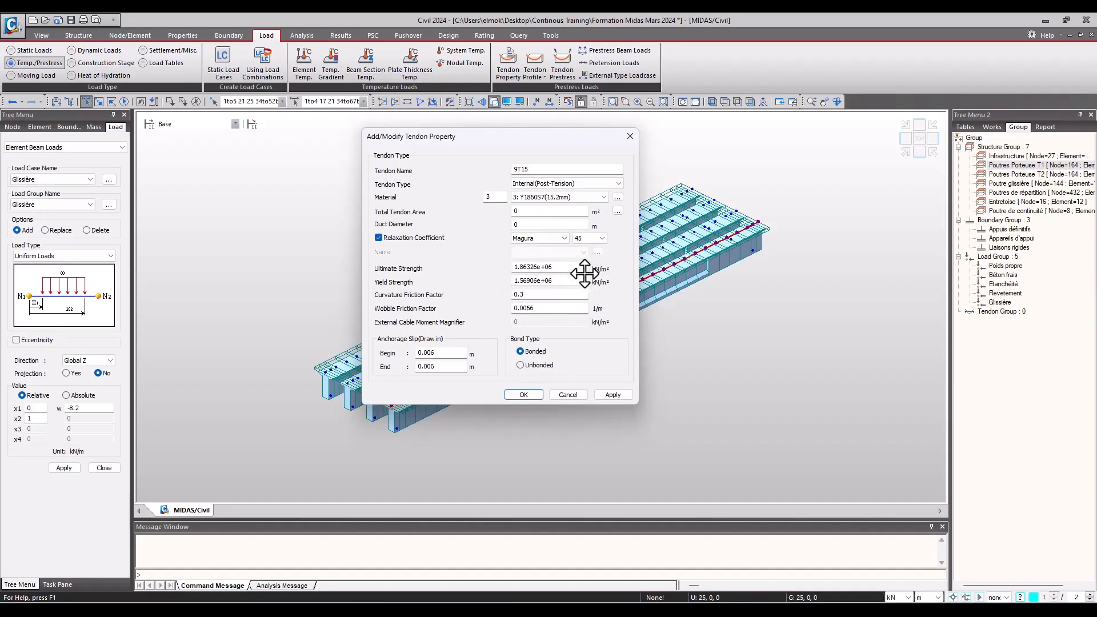
double_click(555, 268)
click(566, 283)
double_click(520, 210)
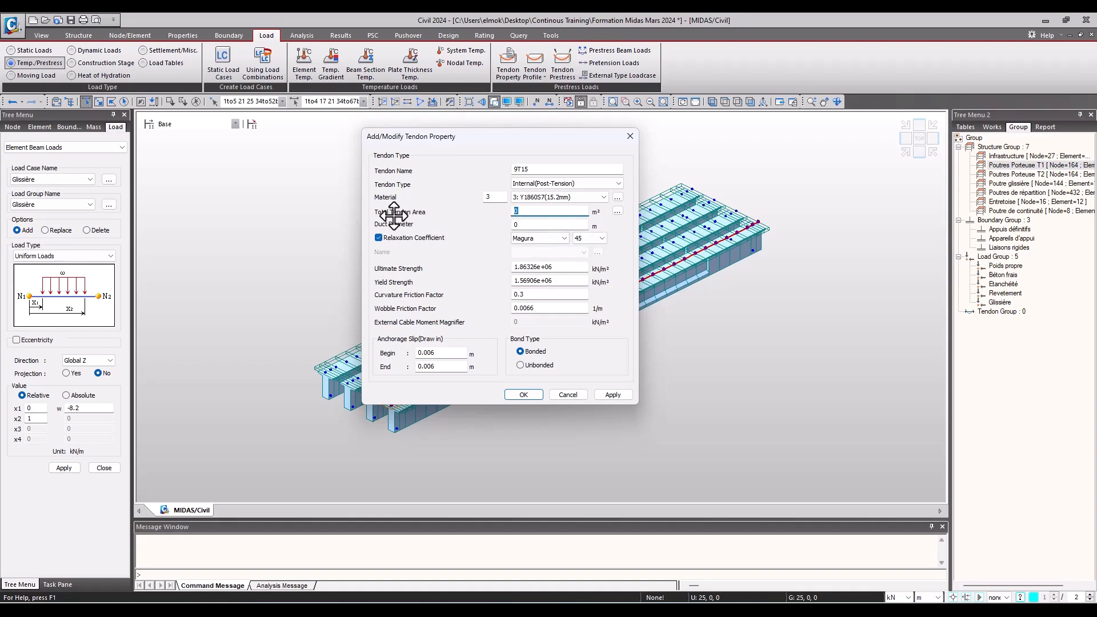
click(618, 212)
click(571, 232)
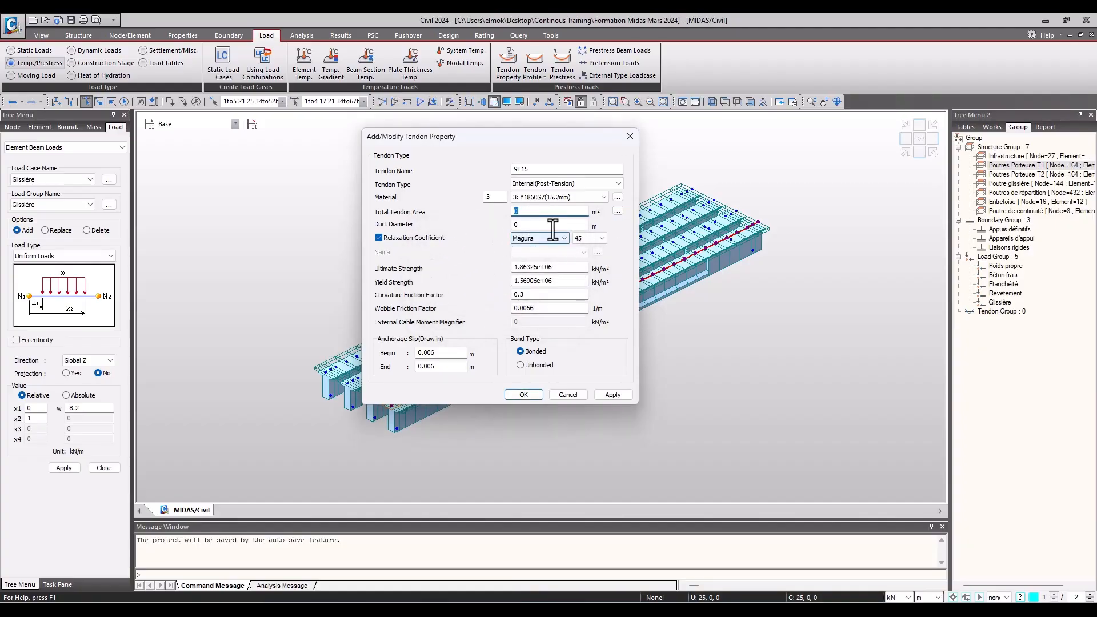
- Define the 9T15 total tendon area from 9 strands of 15.2mm(0.6") diameter
click(617, 211)
drag(486, 239, 488, 219)
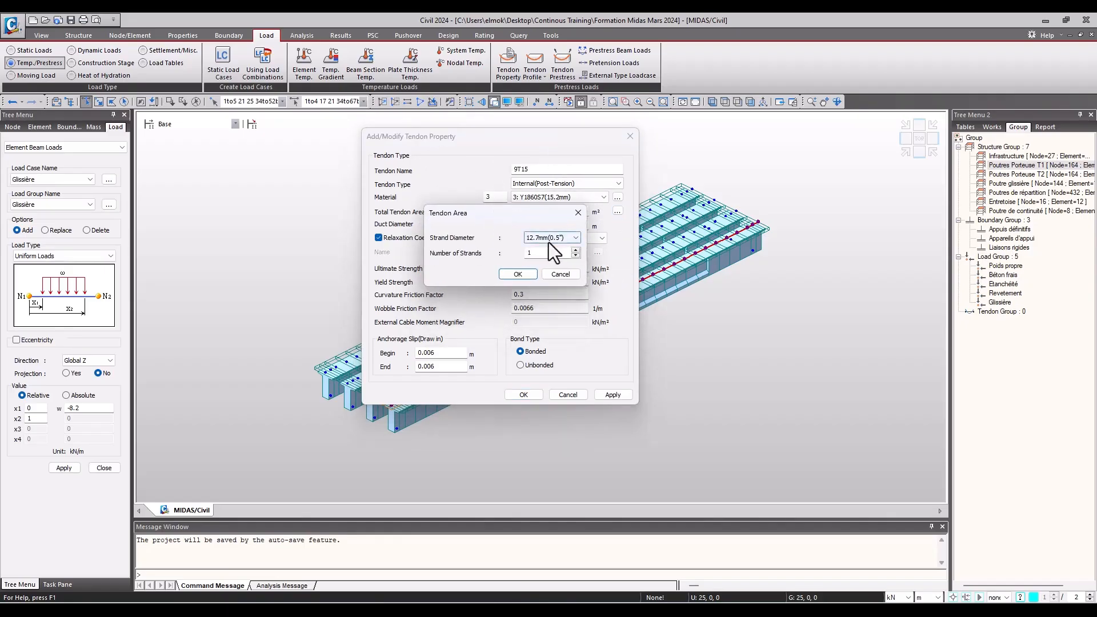
click(550, 238)
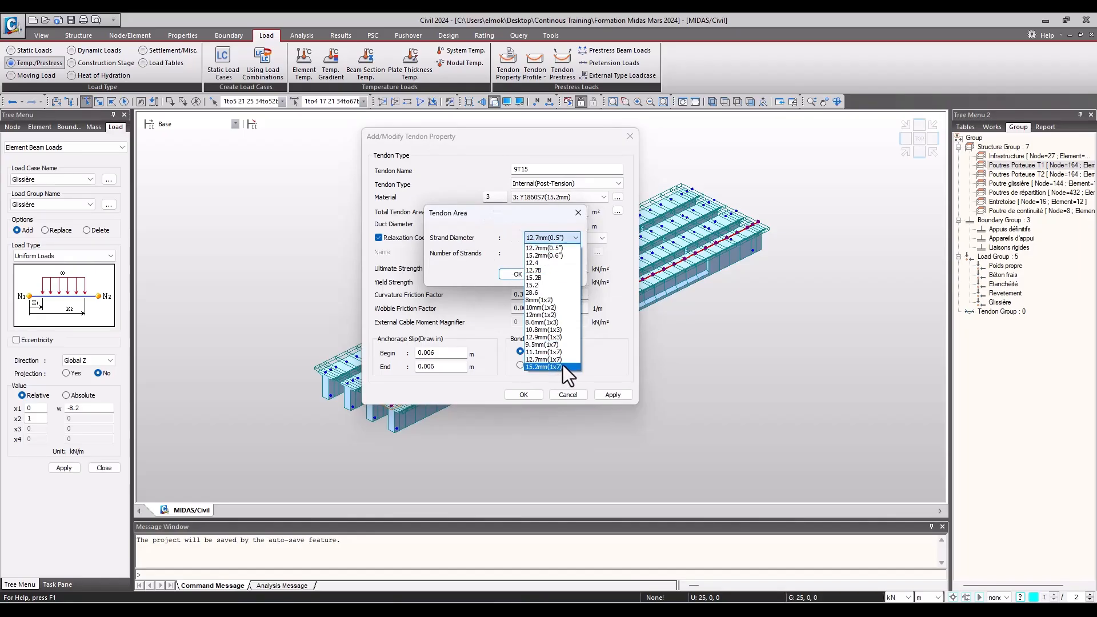
click(563, 255)
double_click(549, 253)
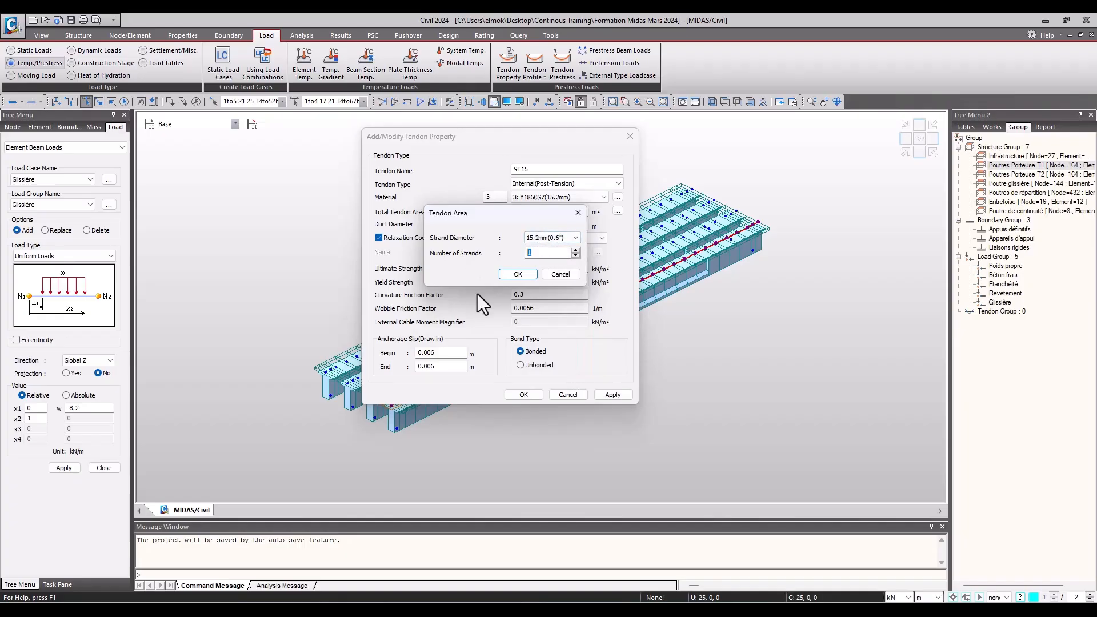
text(9)
click(517, 274)
- Set the duct diameter of the 9T15 tendon property to 0.085 m
drag(562, 215, 505, 218)
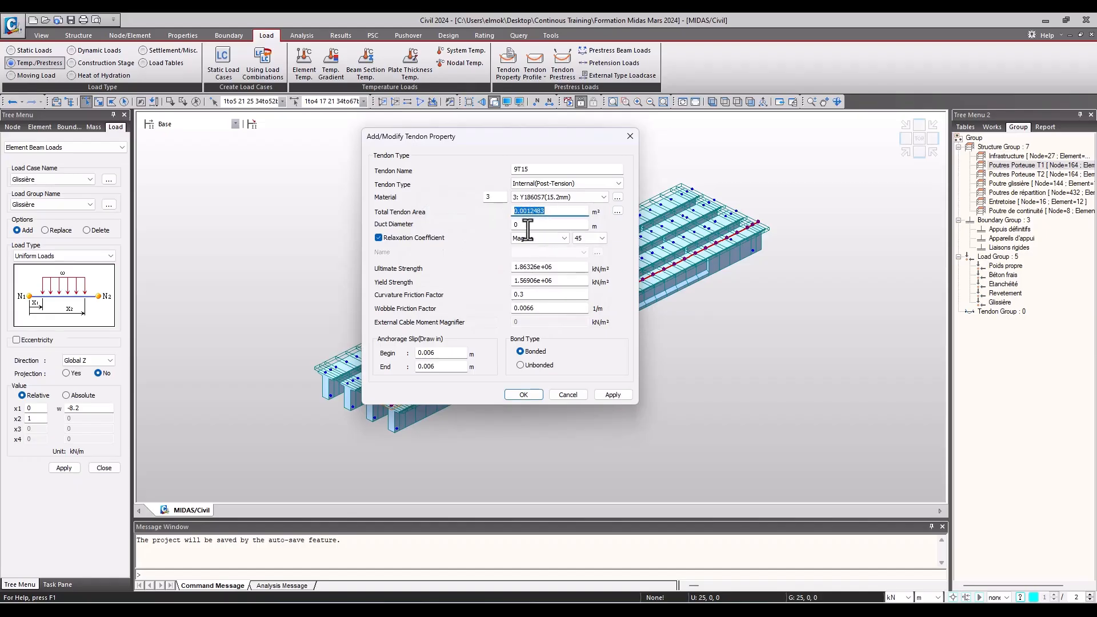
click(564, 212)
key(Tab)
drag(560, 212, 400, 219)
drag(527, 225, 460, 236)
text(0.085)
click(539, 239)
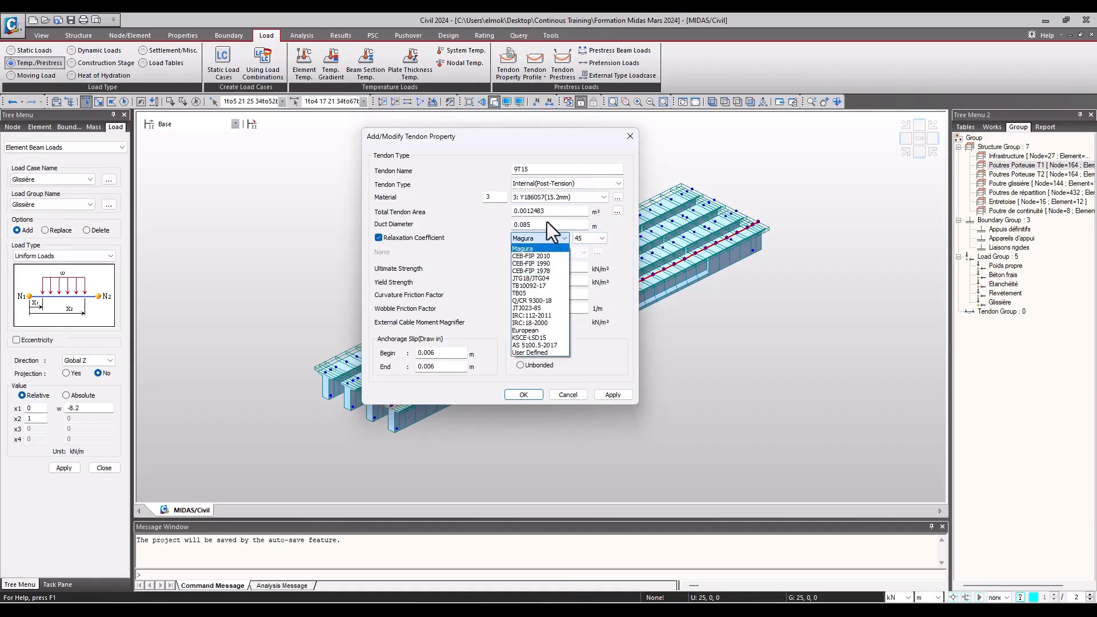
click(546, 226)
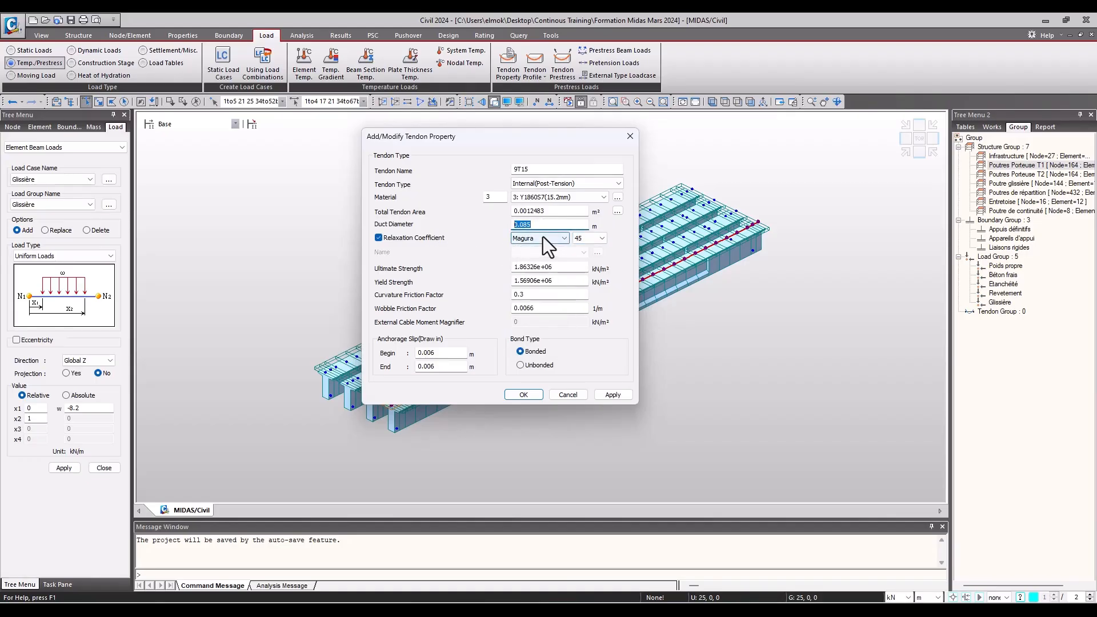
- Set the relaxation coefficient to CEB-FIP 2010 with a rho1000 of 2.5 % and save the 9T15 tendon property
click(542, 236)
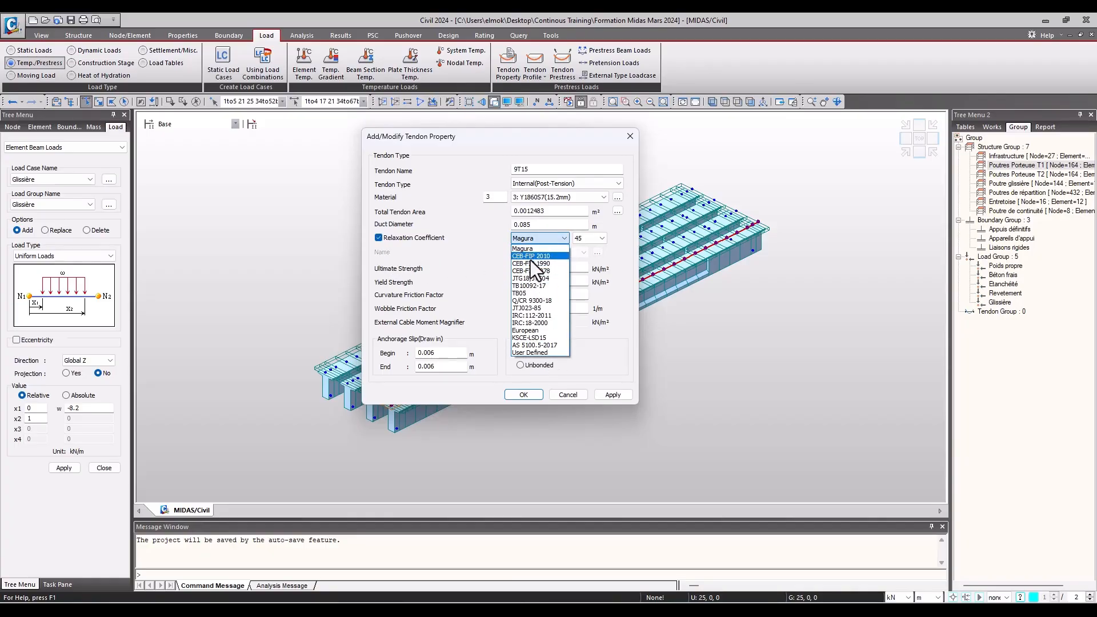
click(537, 256)
double_click(616, 239)
text(2.5)
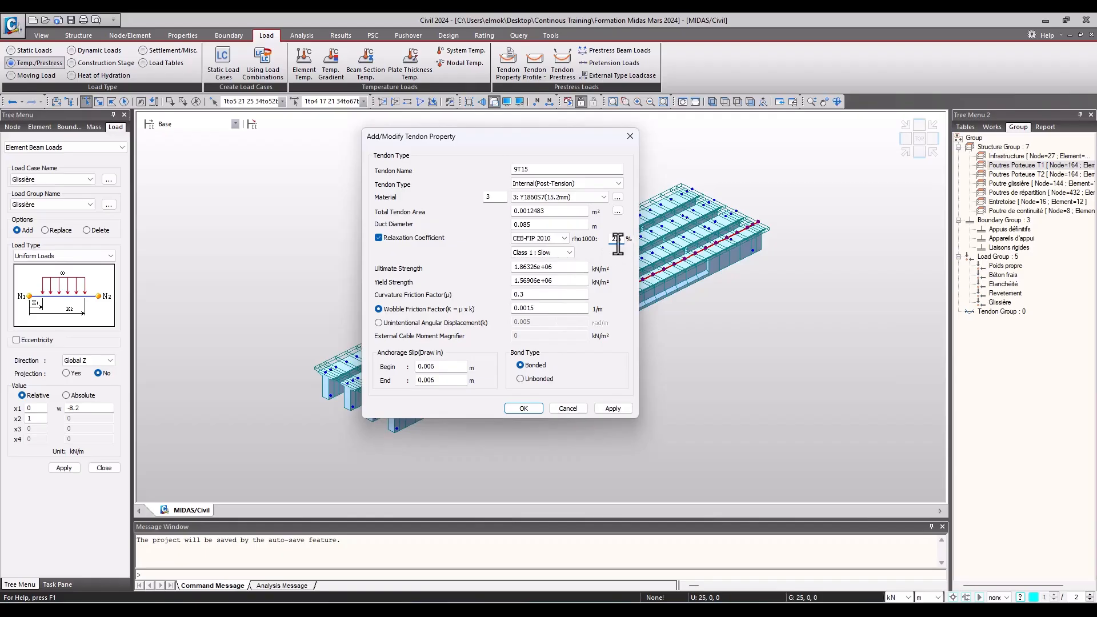
click(607, 411)
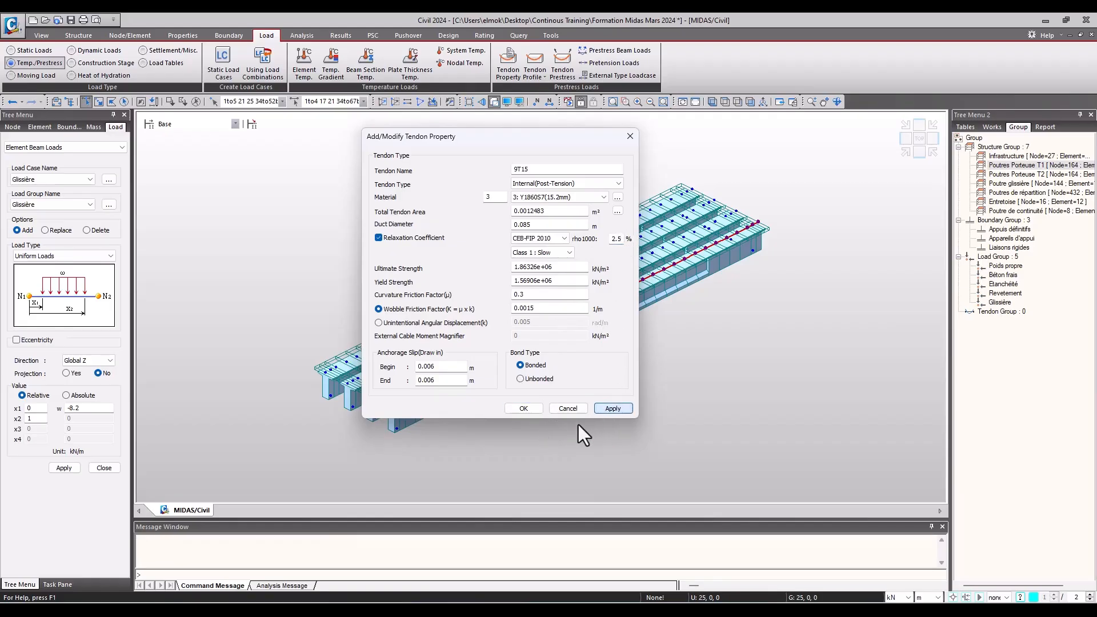
click(566, 409)
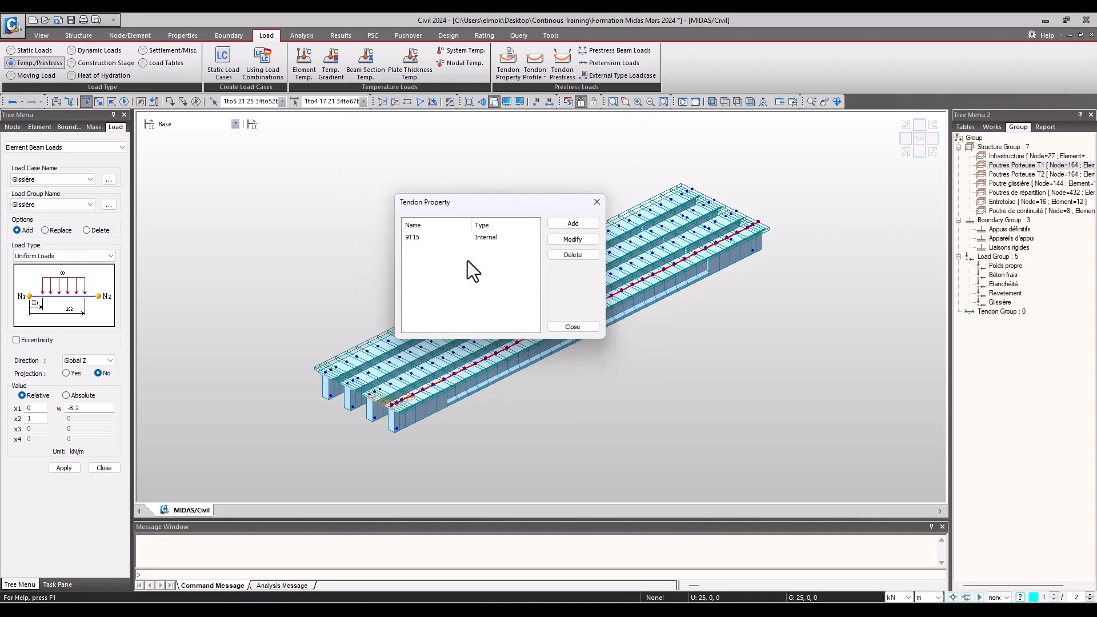
click(573, 327)
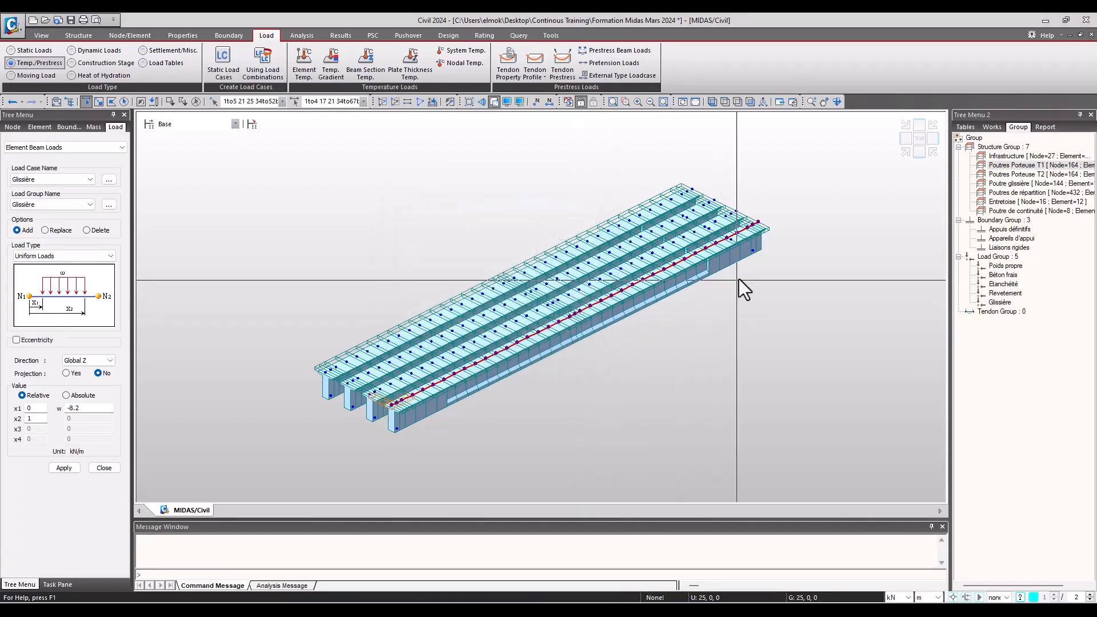
- Start a new tendon profile named T1-P1C1 and assign it the 9T15 tendon property
click(531, 76)
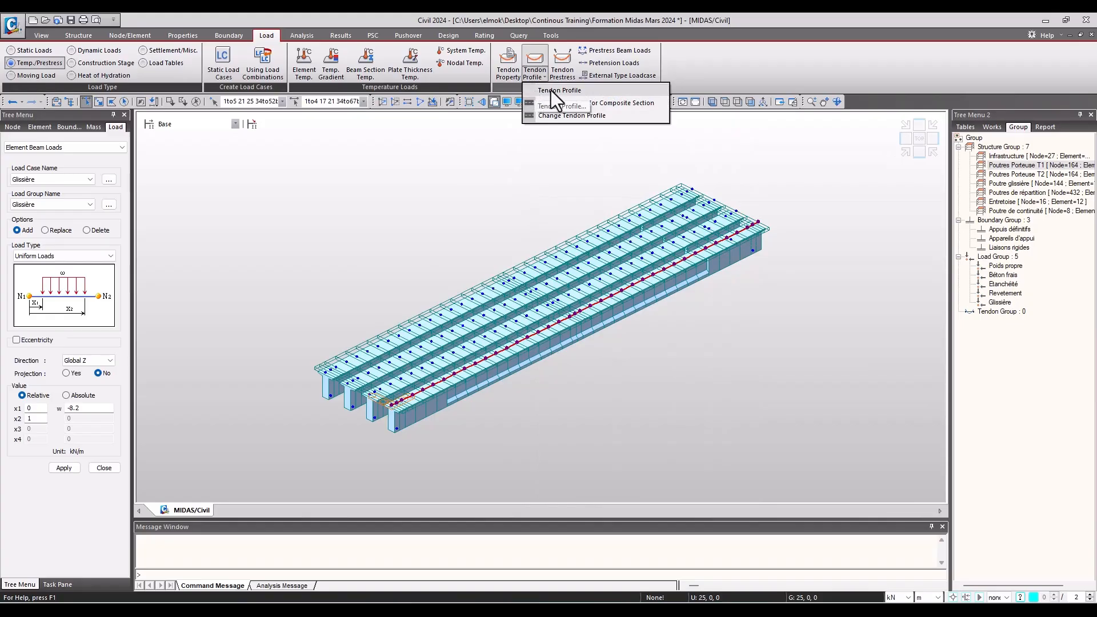
click(550, 91)
drag(248, 25, 590, 188)
click(683, 205)
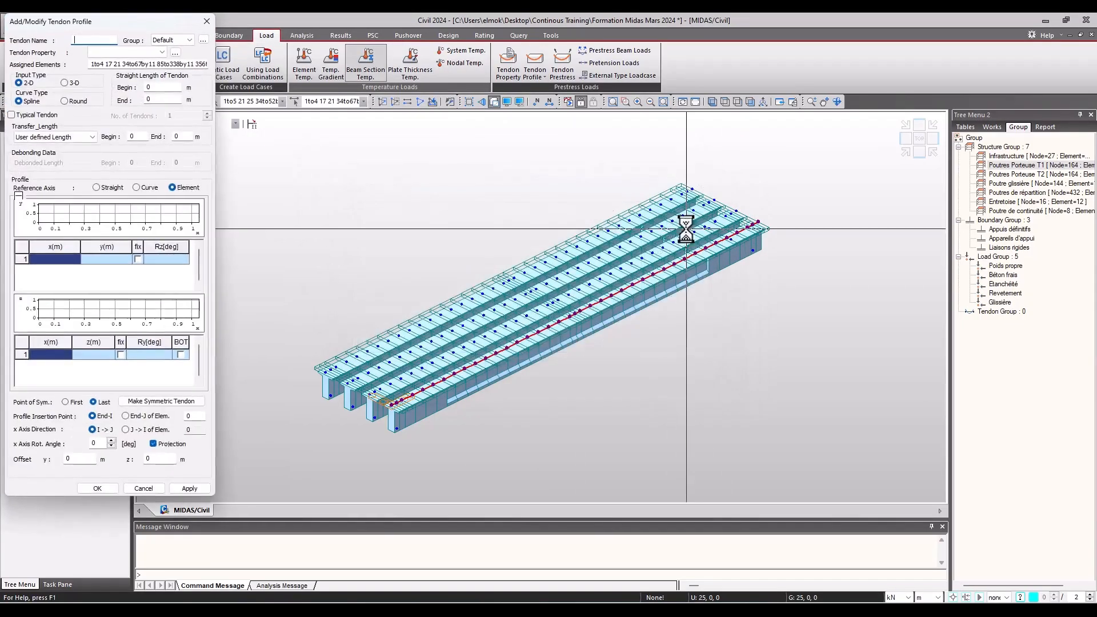
drag(92, 26, 118, 36)
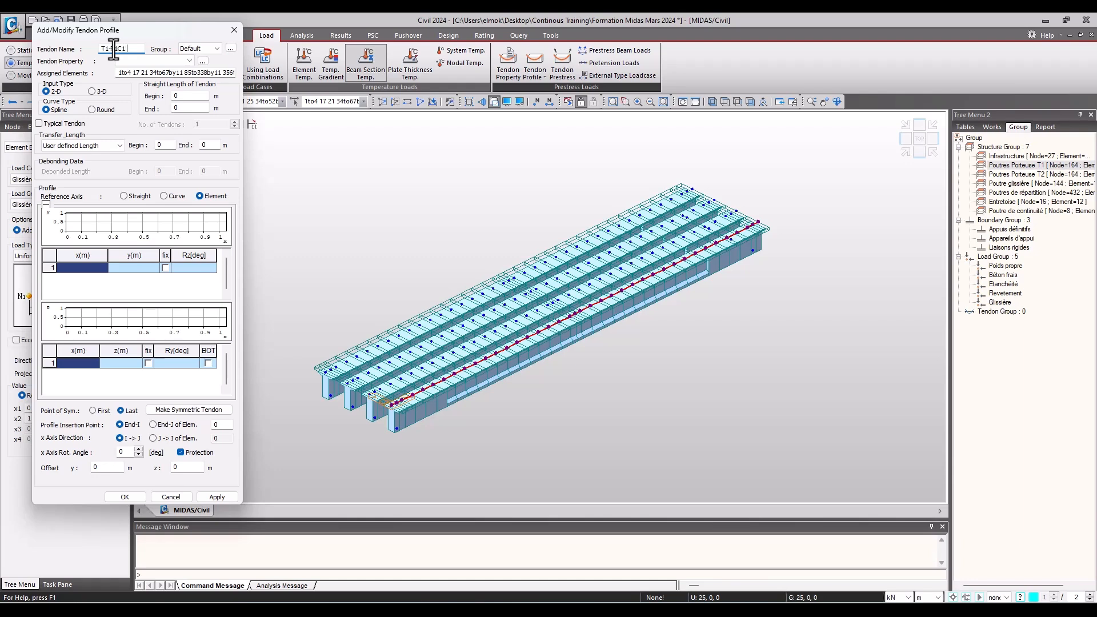
click(140, 61)
click(139, 73)
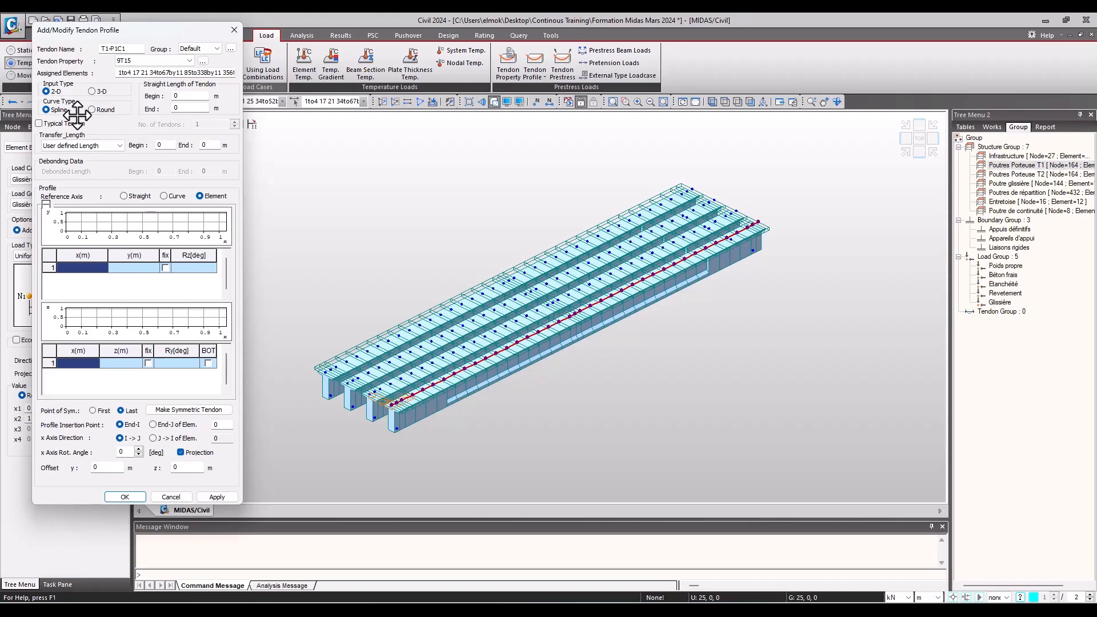
- Set the T1-P1C1 profile to 3-D input with the Round curve type
click(99, 92)
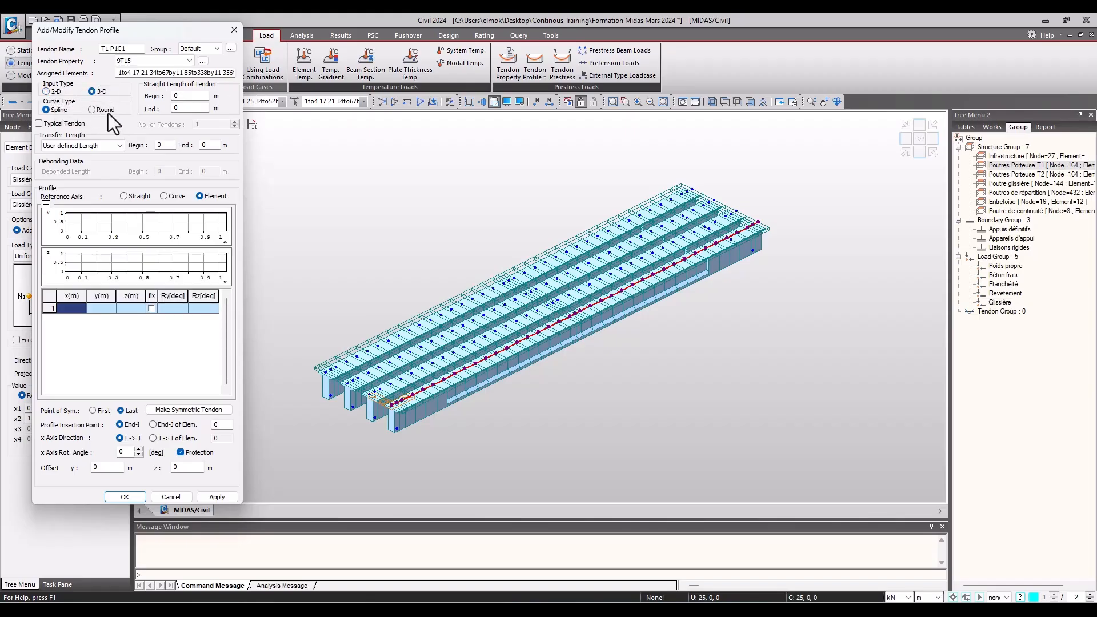
click(104, 296)
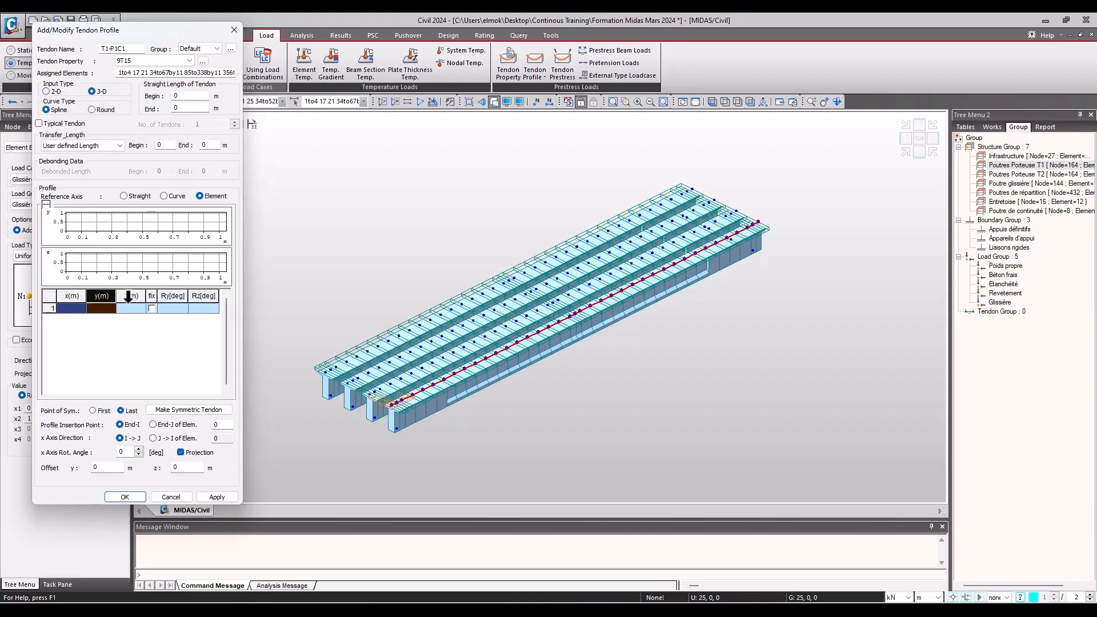
click(127, 295)
click(101, 296)
click(69, 296)
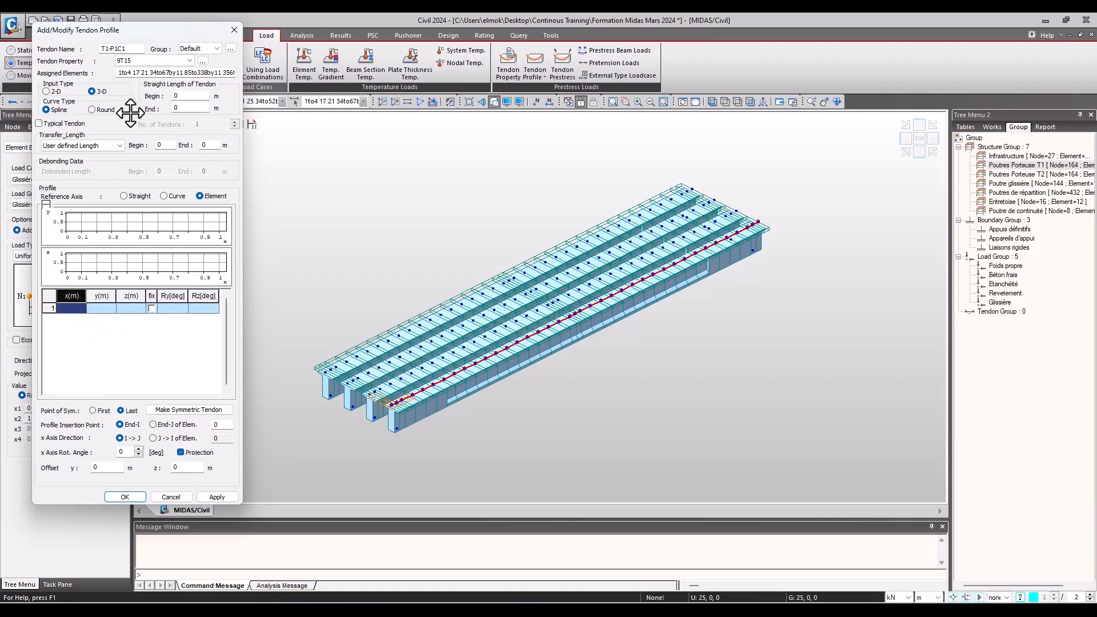
click(109, 113)
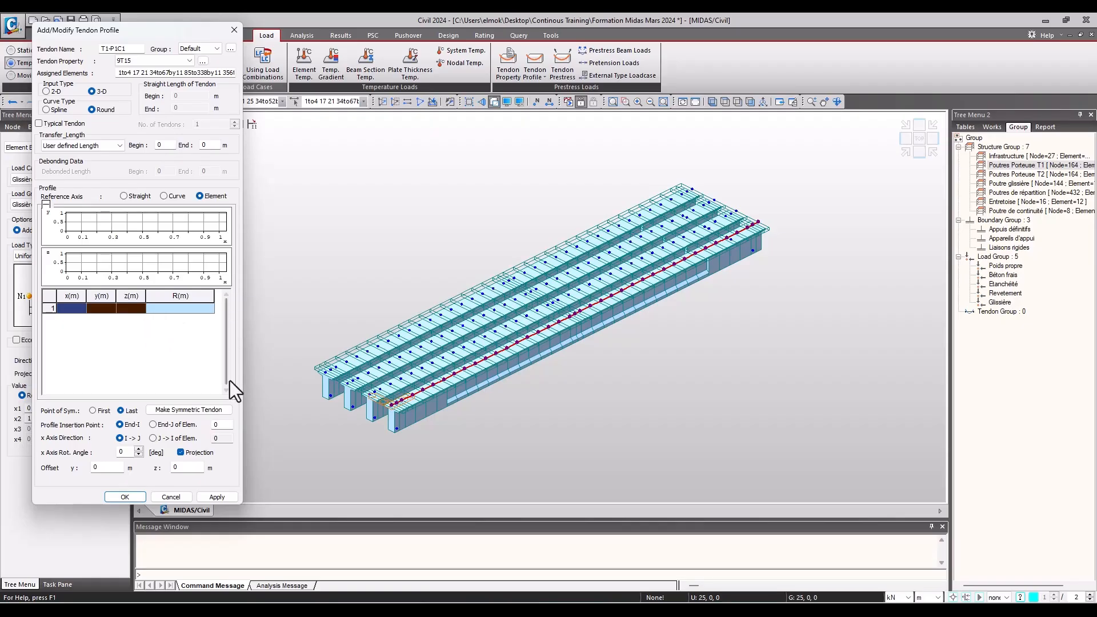
- Switch to the CABLE DE PRECONTRAINTE workbook in Excel and copy the CABLE 1 x, y and z coordinates, A3:C20
key(alt+Tab)
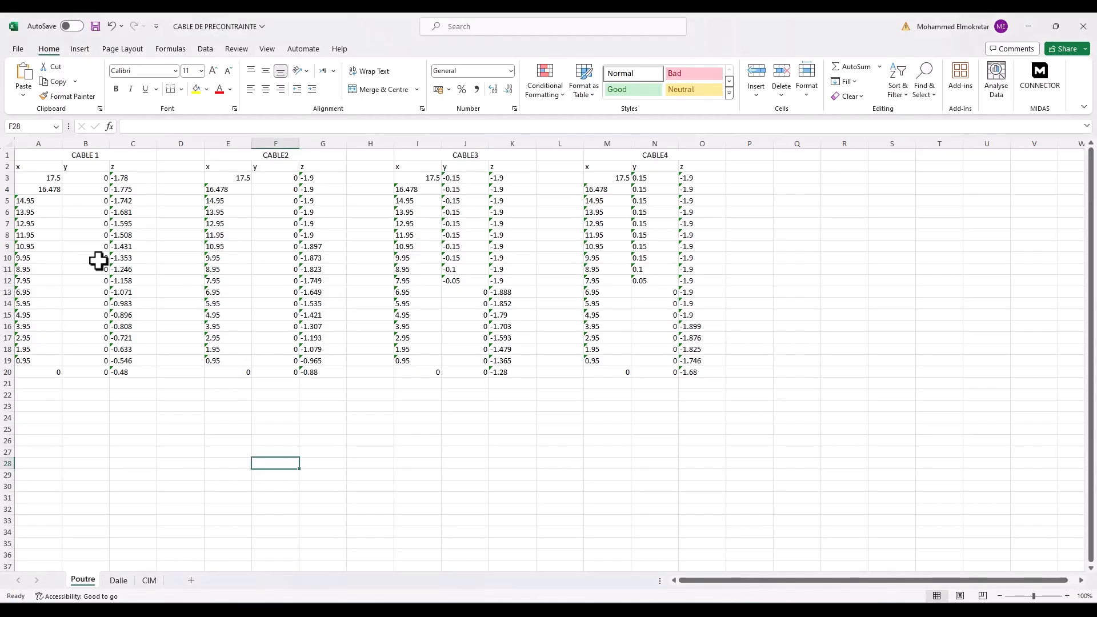
click(97, 155)
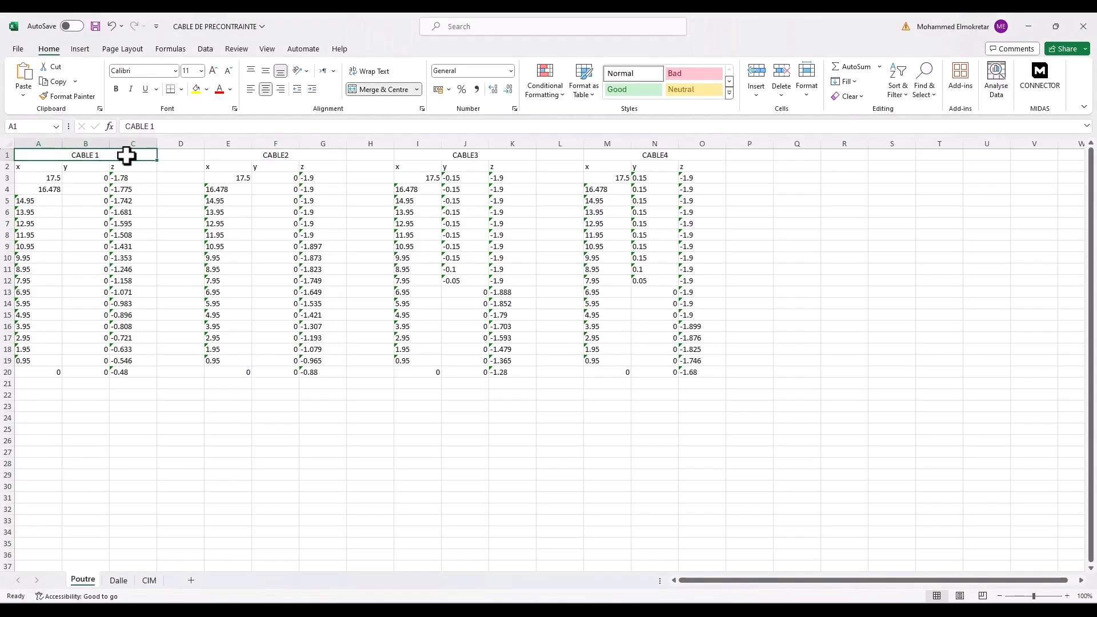
click(274, 155)
click(443, 153)
click(632, 153)
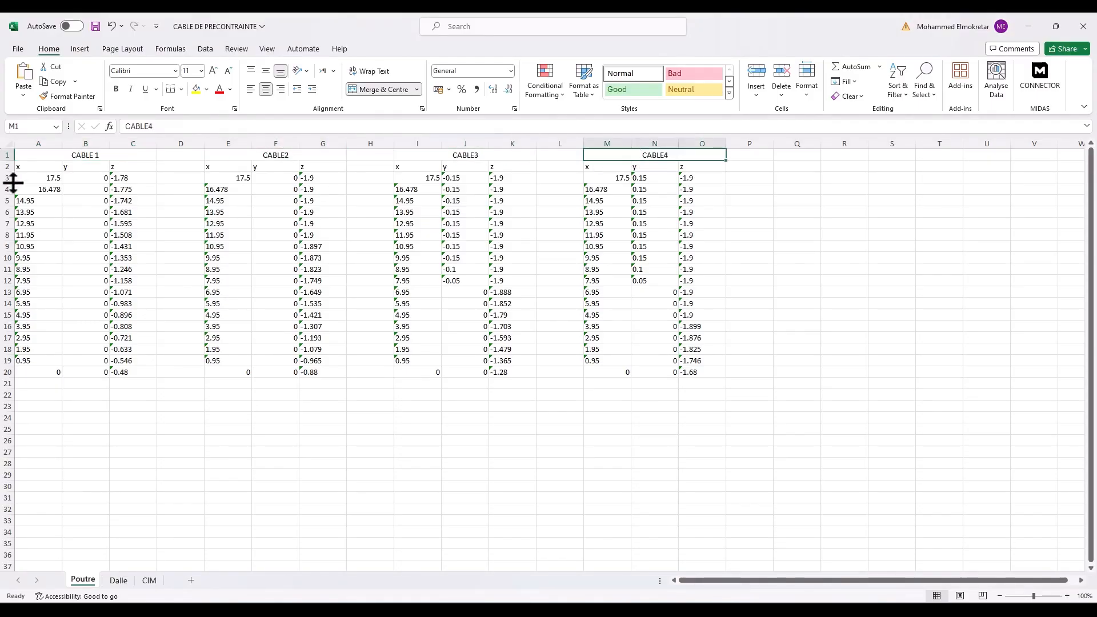
drag(47, 178, 139, 375)
key(ctrl+c)
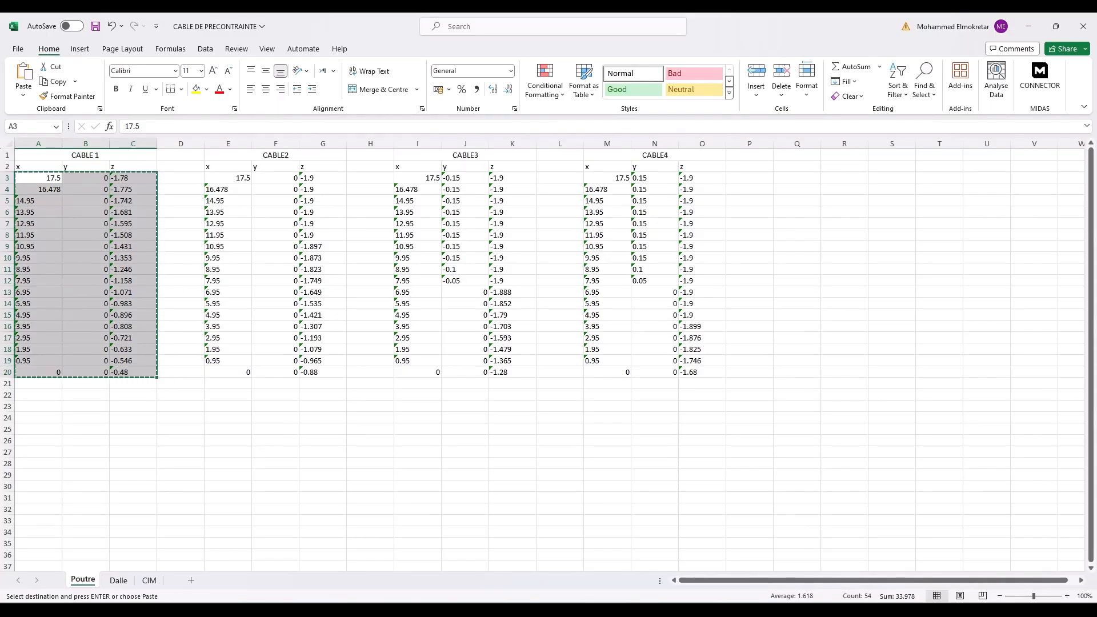
- Back in MIDAS Civil, paste the CABLE 1 coordinates into the T1-P1C1 profile table and make the tendon symmetric about its last point
key(alt+Tab)
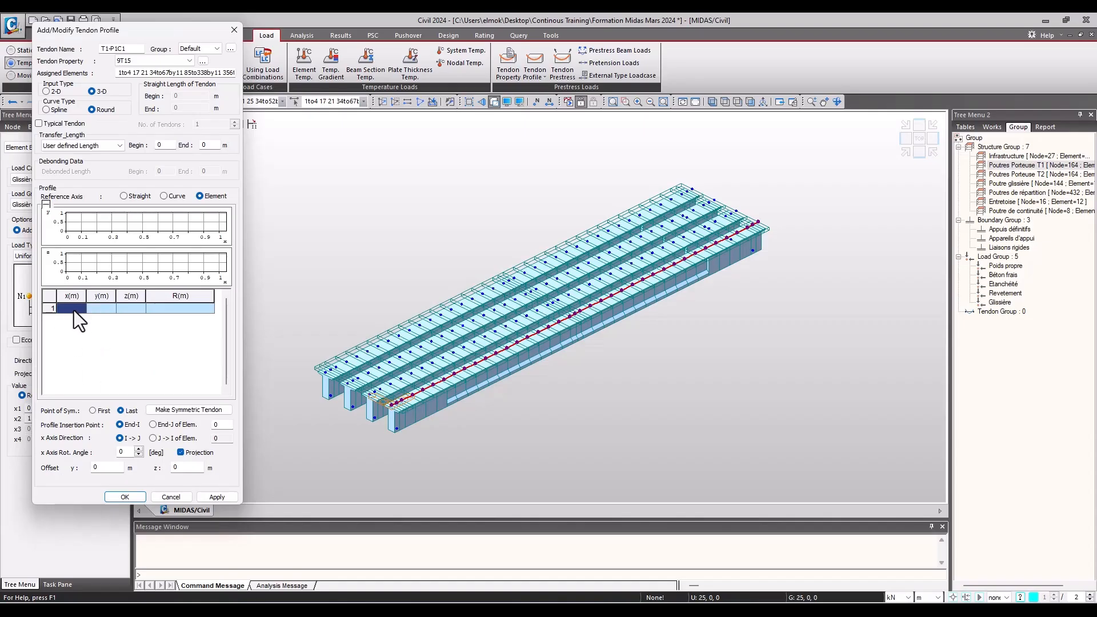
key(ctrl+v)
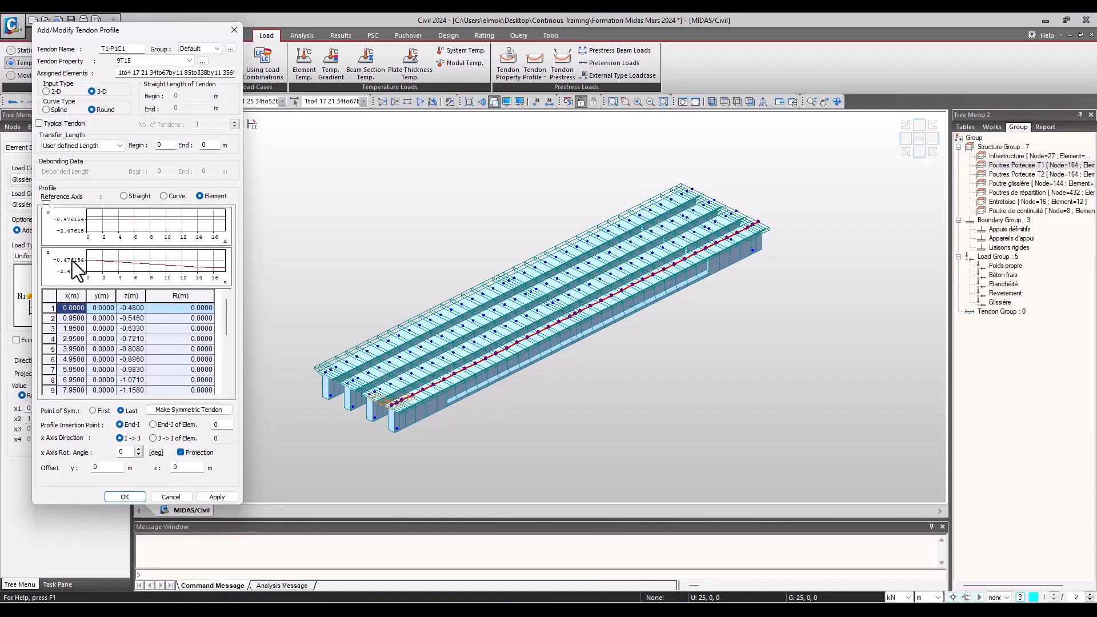
click(183, 410)
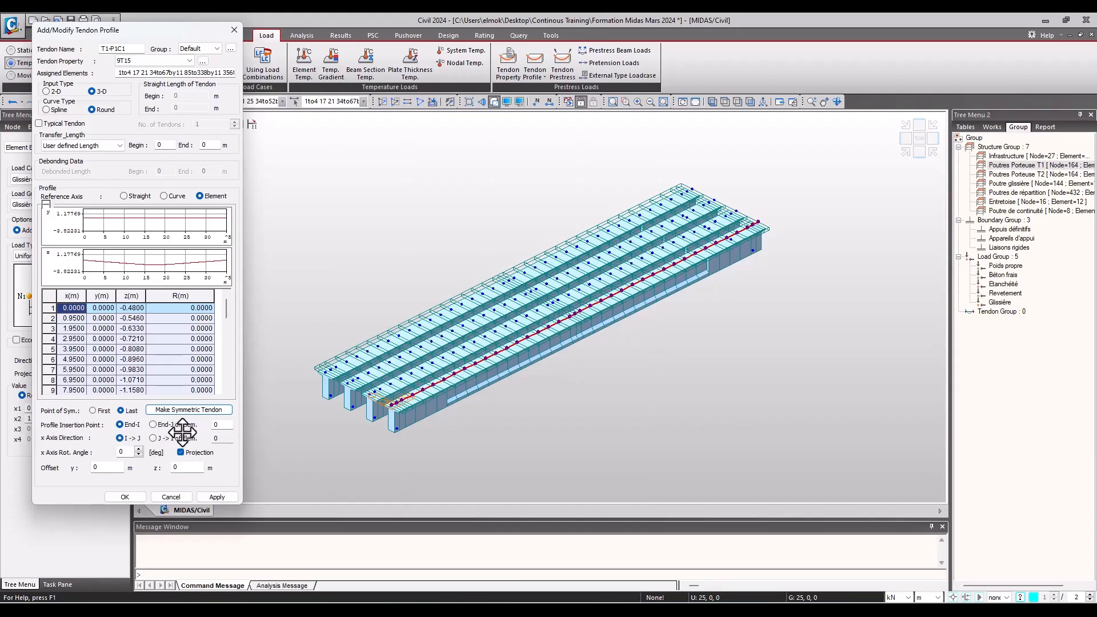
- Set the profile insertion point to End-I of element 1 at the outer girder's start and apply the T1-P1C1 tendon
click(221, 427)
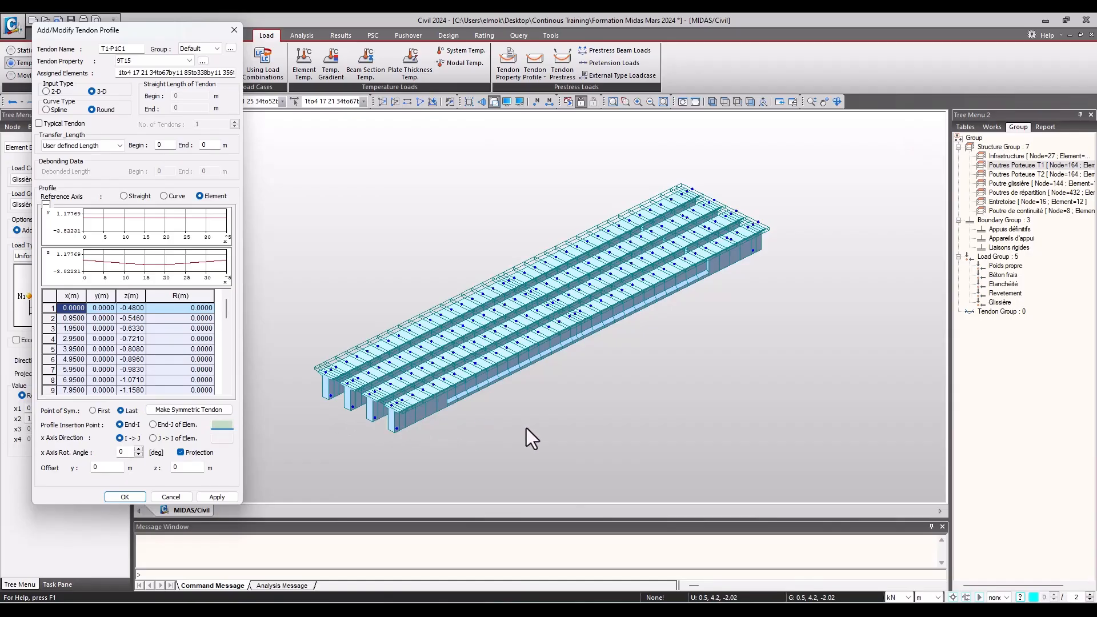
scroll(526, 427, up, 4)
scroll(509, 443, down, 3)
scroll(290, 453, up, 5)
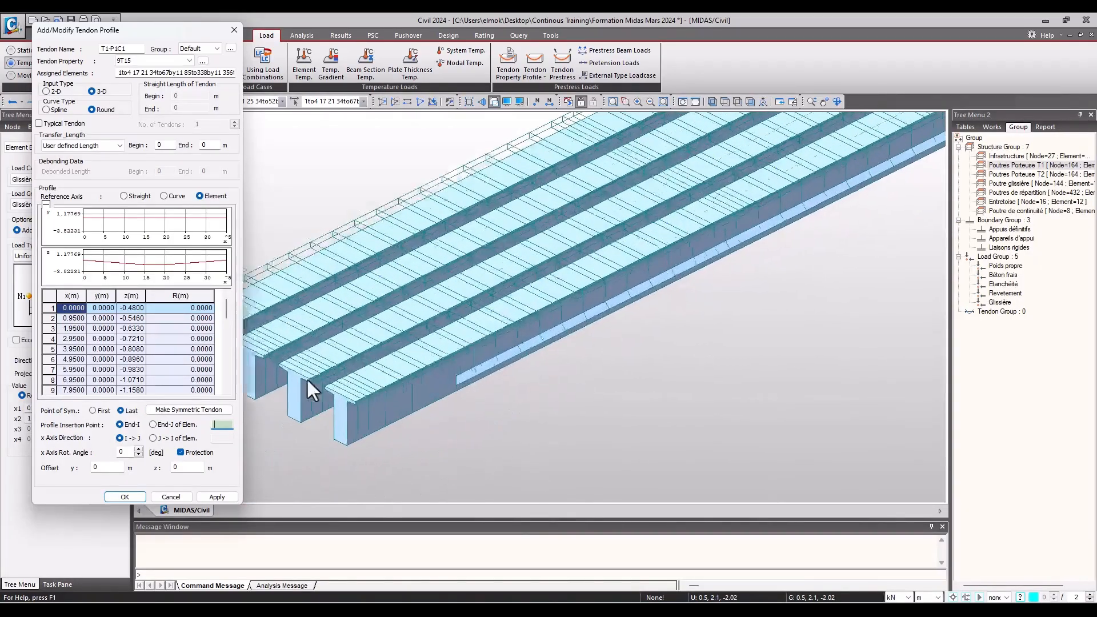
click(359, 345)
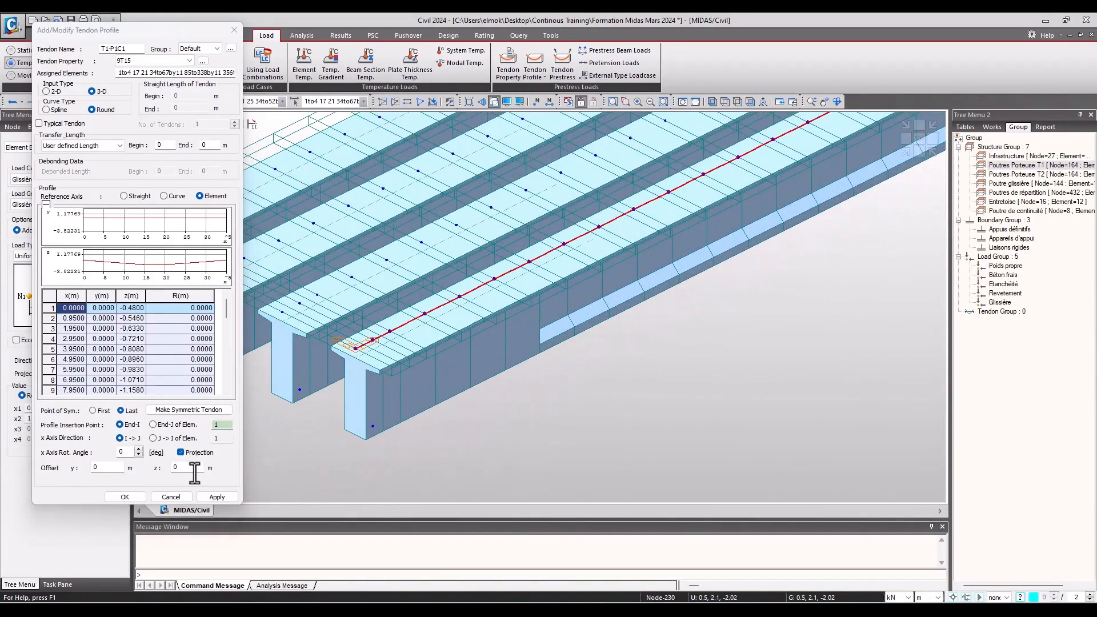
click(215, 497)
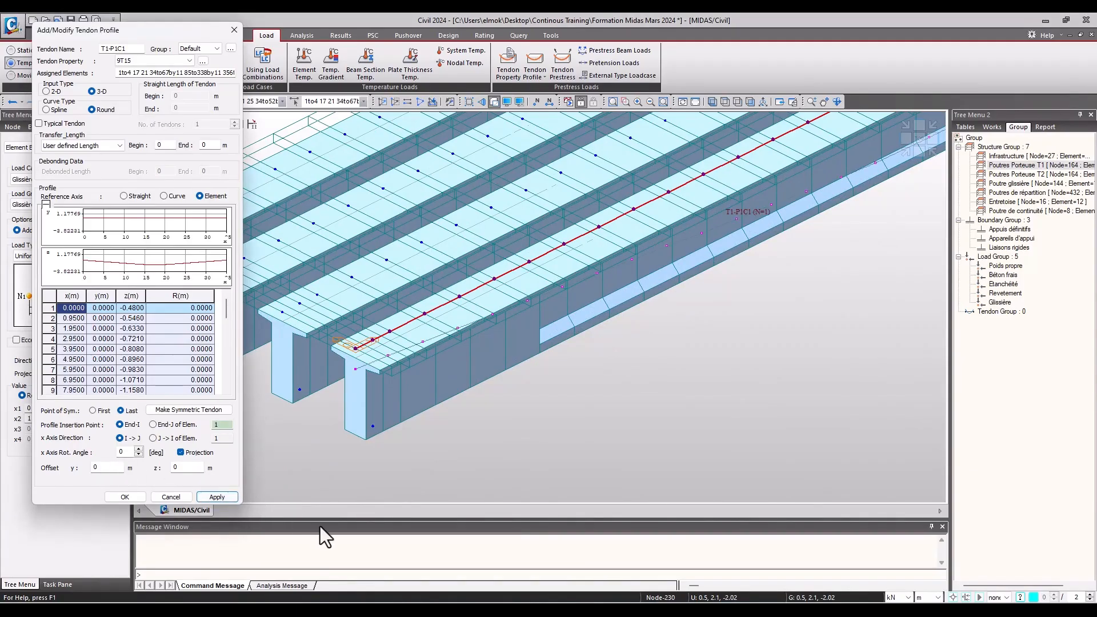
- Switch the model from solid to line display and examine the T1-P1C1 tendon's path along the outer girder
scroll(542, 370, down, 3)
middle_drag(735, 270, 625, 308)
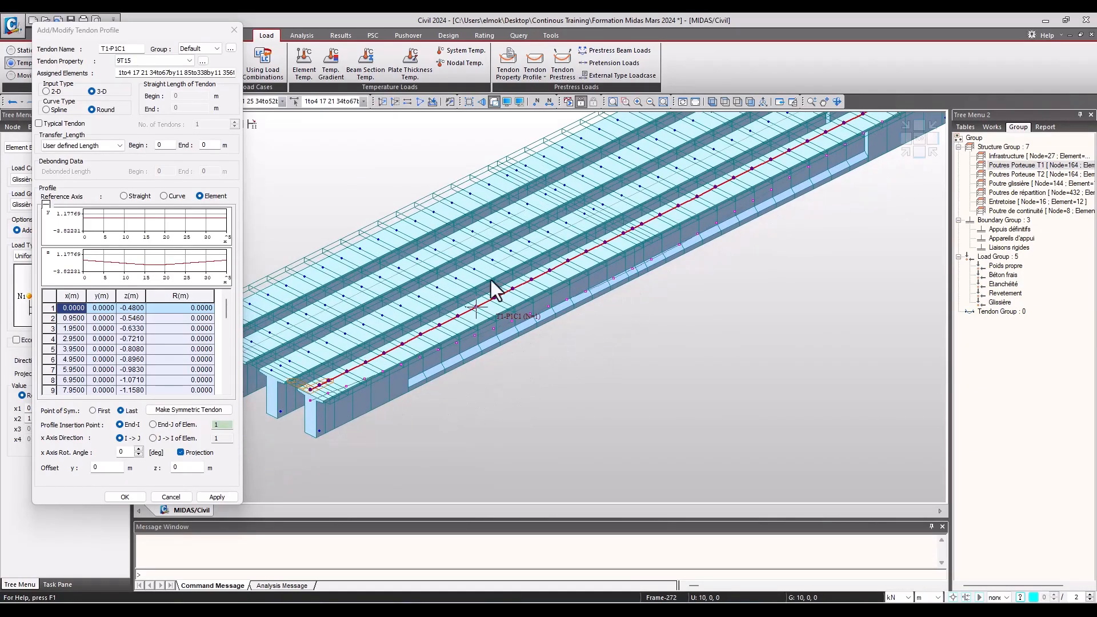
click(494, 102)
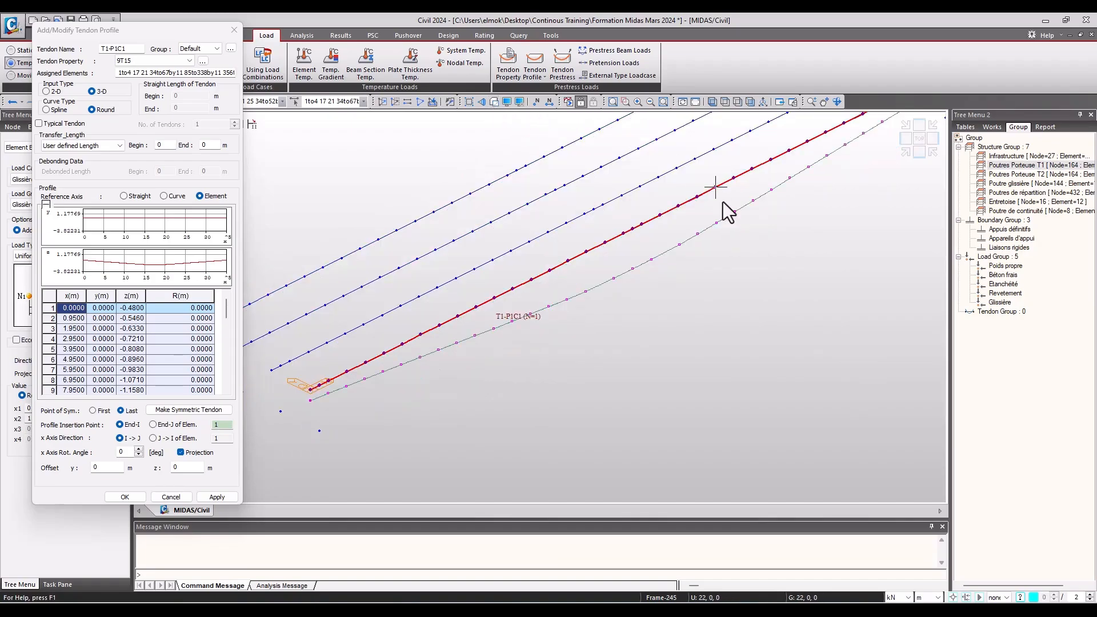
scroll(564, 357, down, 4)
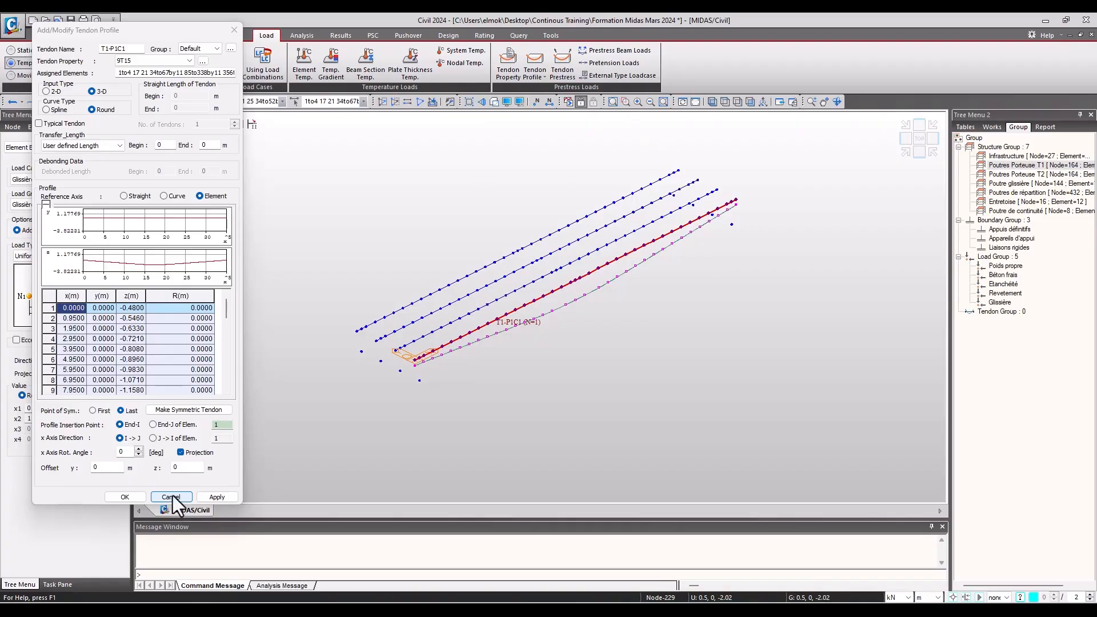
- Rename the tendon profile as T1-P1C2 and clear all existing coordinates from its profile table
drag(128, 36, 295, 41)
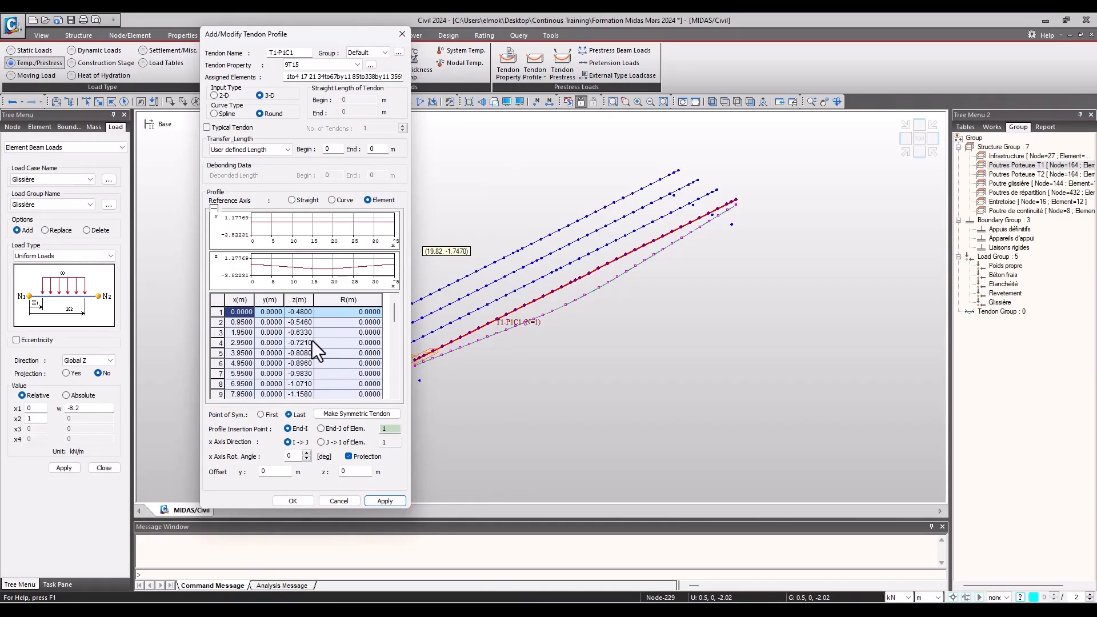
drag(289, 52, 308, 52)
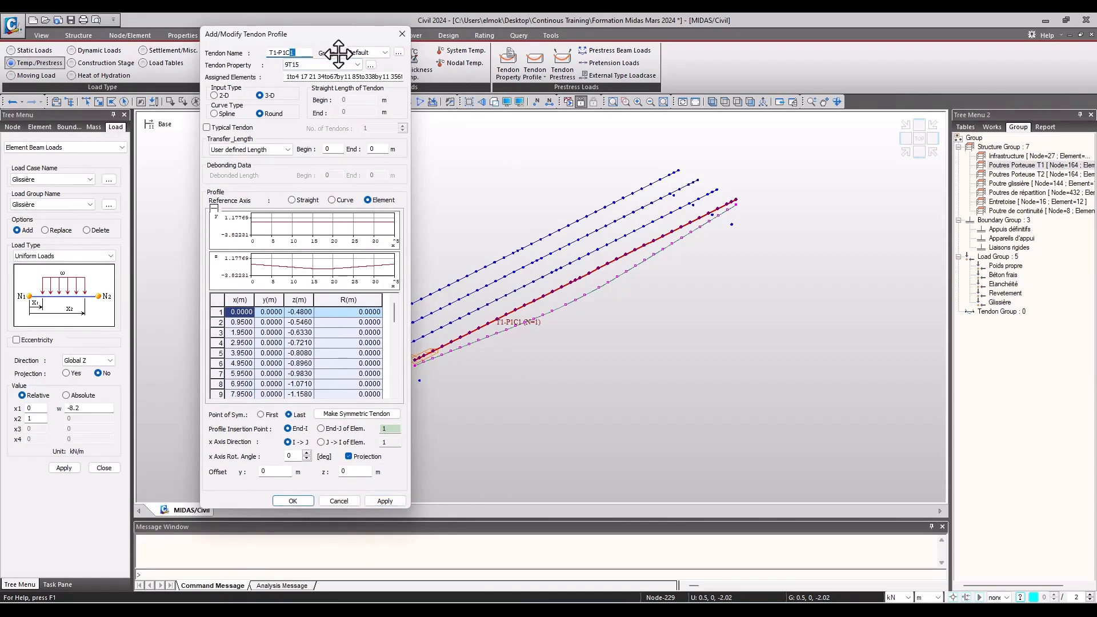
click(214, 303)
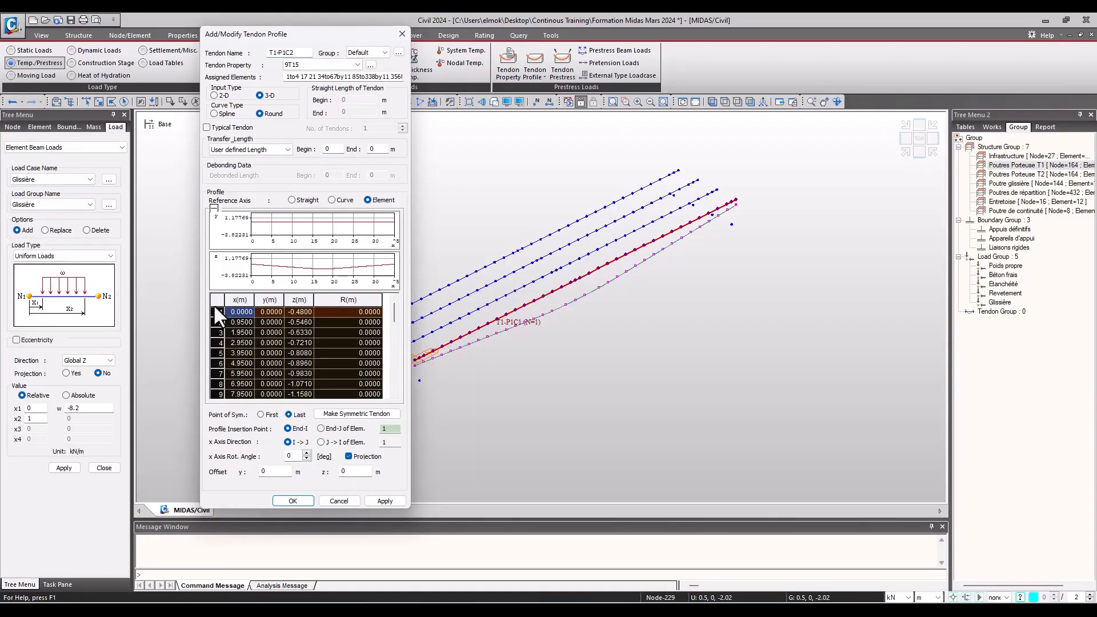
key(Delete)
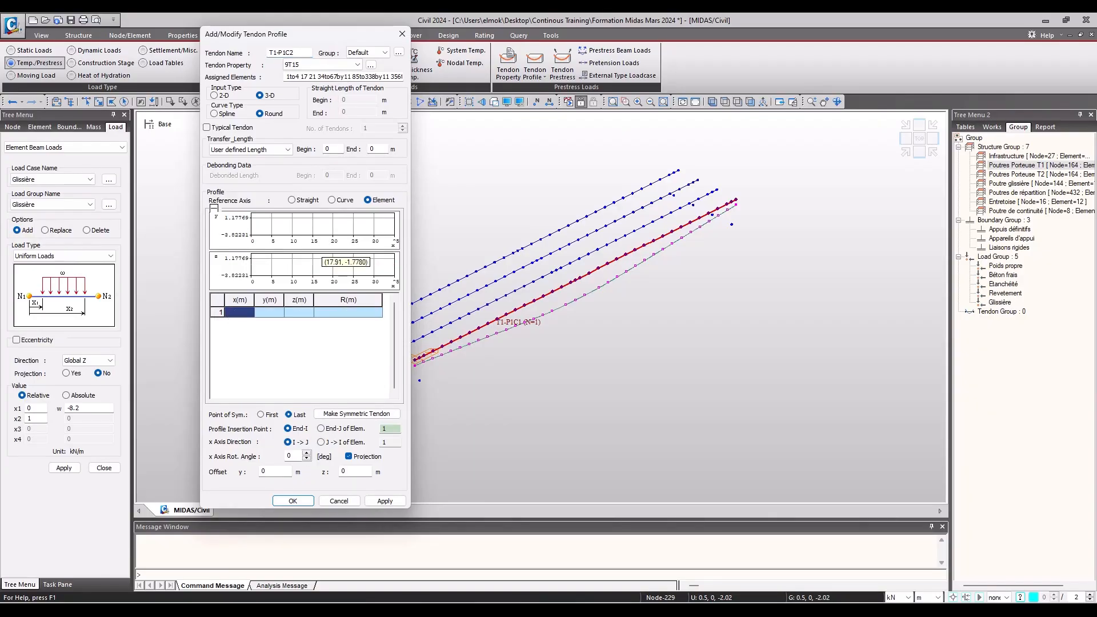
- Switch to Excel, copy the CABLE2 coordinates E3:G20, and paste them into the T1-P1C2 profile table back in MIDAS Civil
key(alt+Tab)
drag(230, 177, 333, 369)
key(ctrl+c)
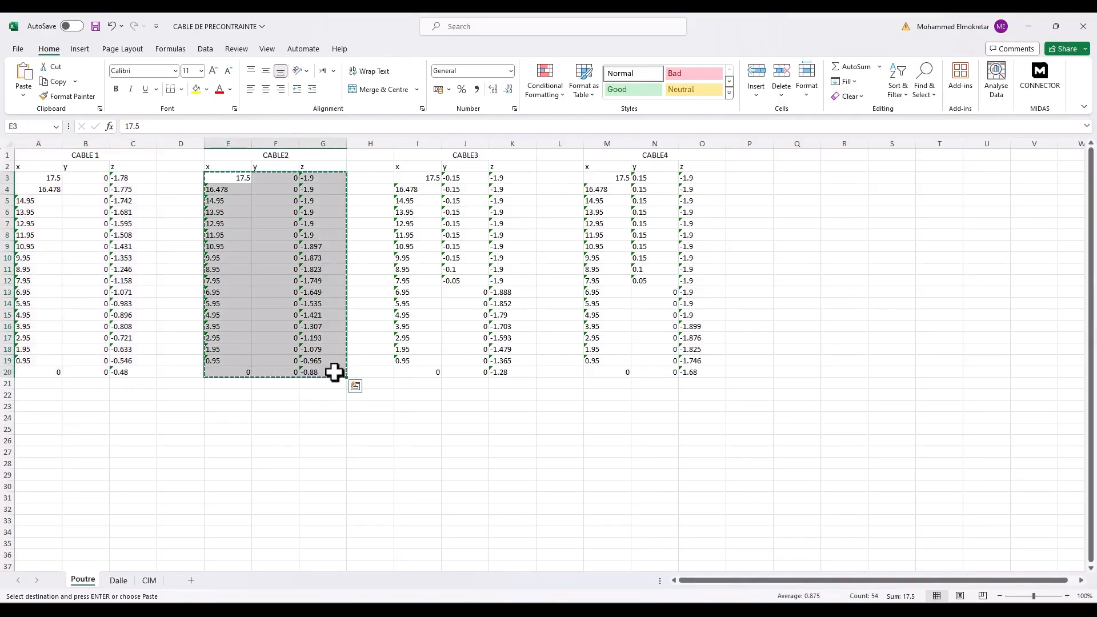
key(alt+Tab)
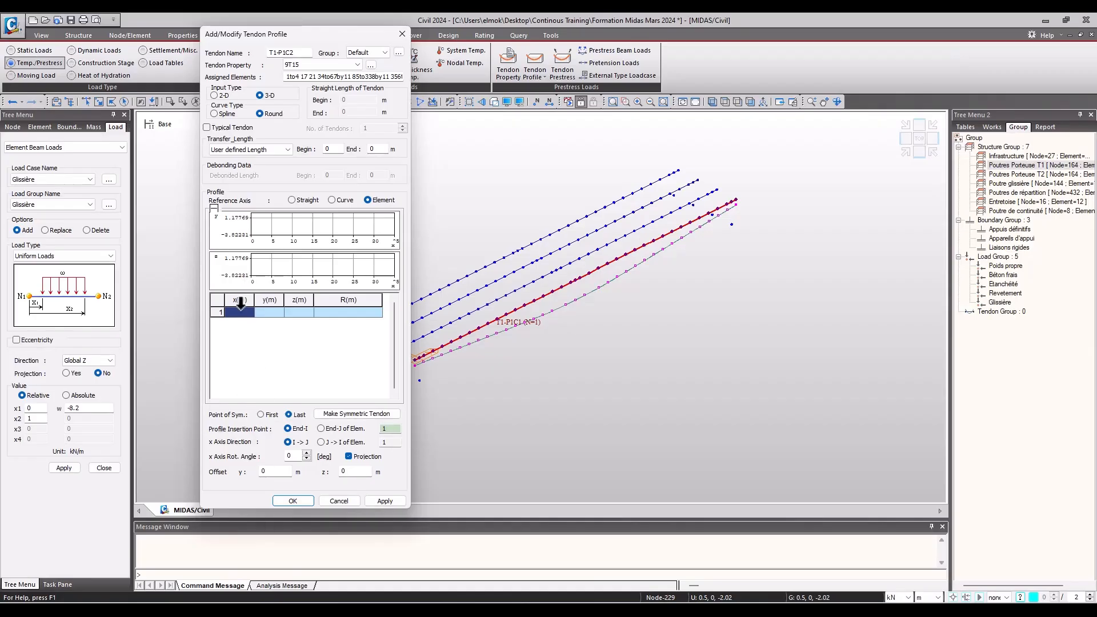
key(ctrl+v)
click(379, 502)
drag(283, 38, 244, 40)
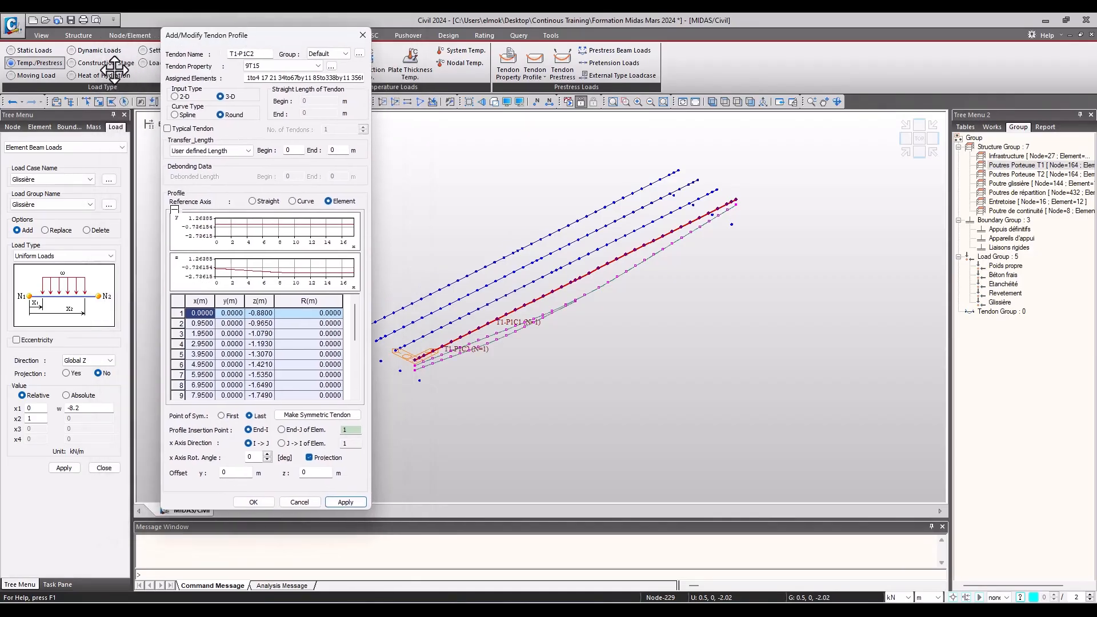
click(14, 102)
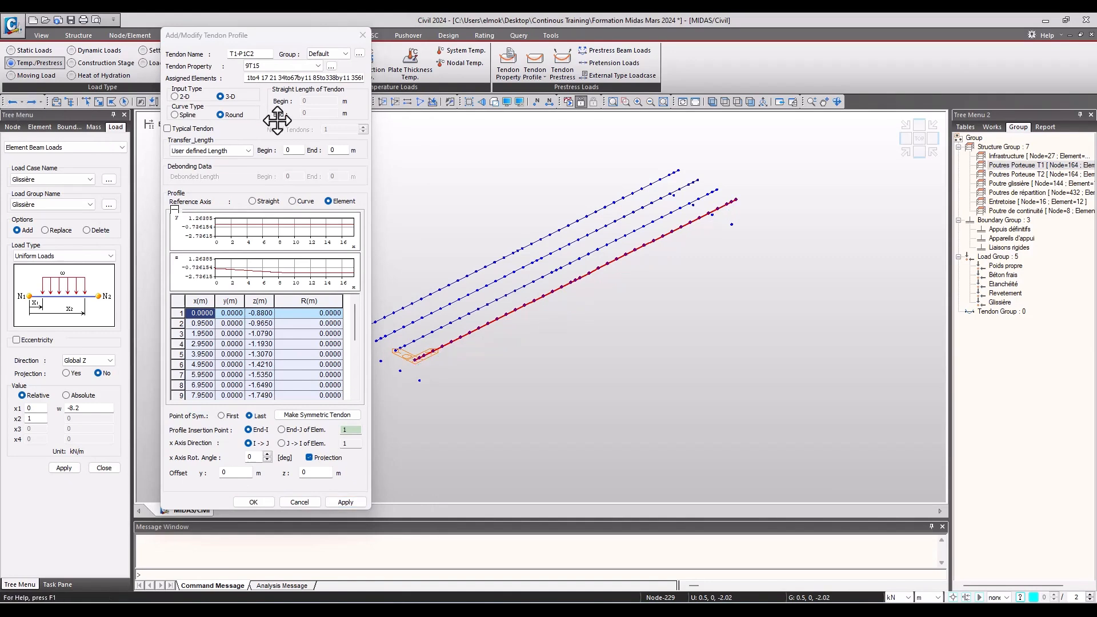
- Make the T1-P1C2 tendon symmetric about its last point, apply it, and check T1-P1C1 and T1-P1C2 among the model's tendon profiles
click(317, 416)
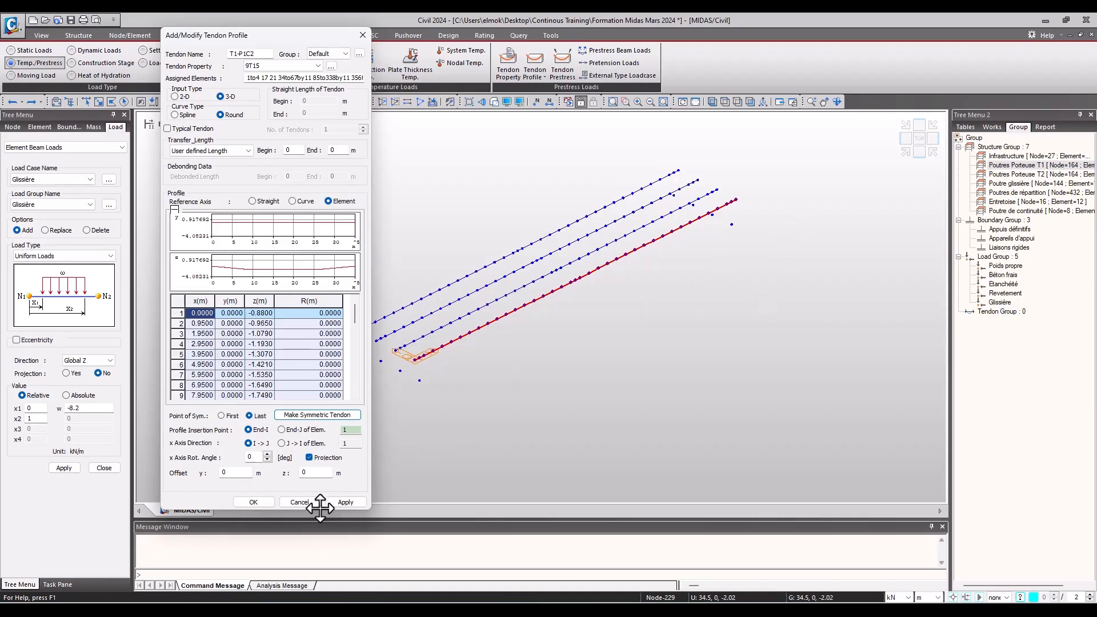
click(345, 502)
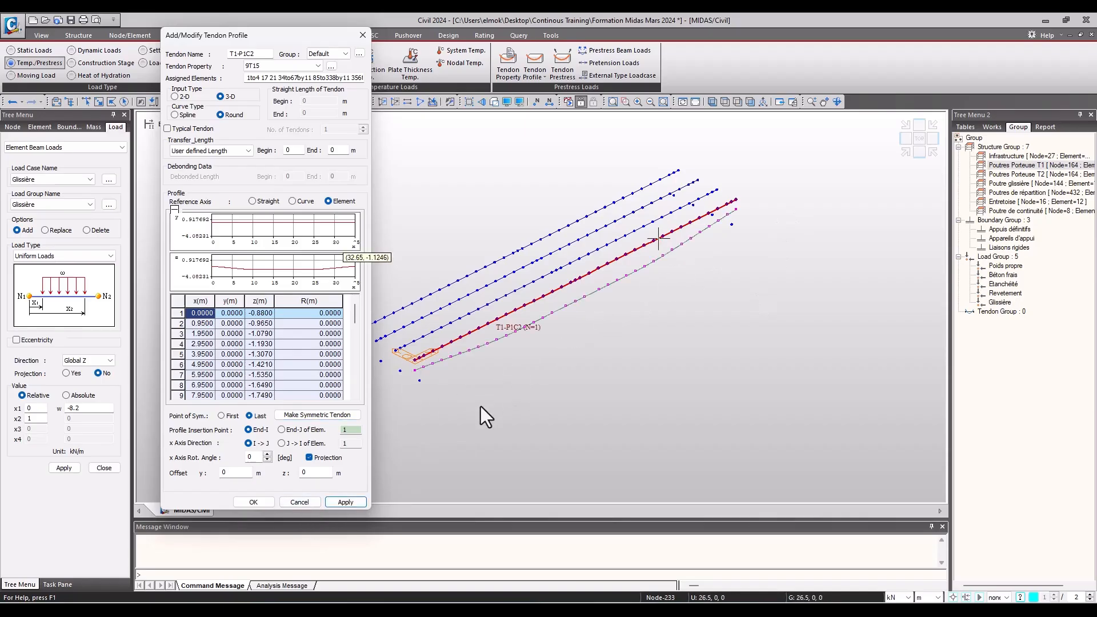
click(992, 127)
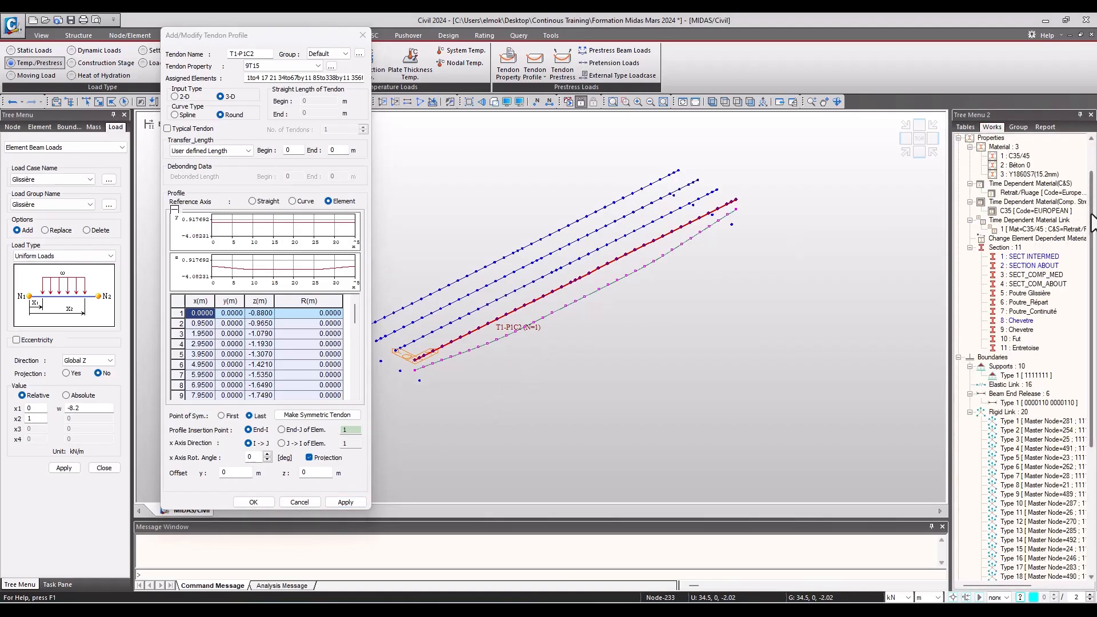
drag(1092, 227, 1094, 353)
click(1028, 570)
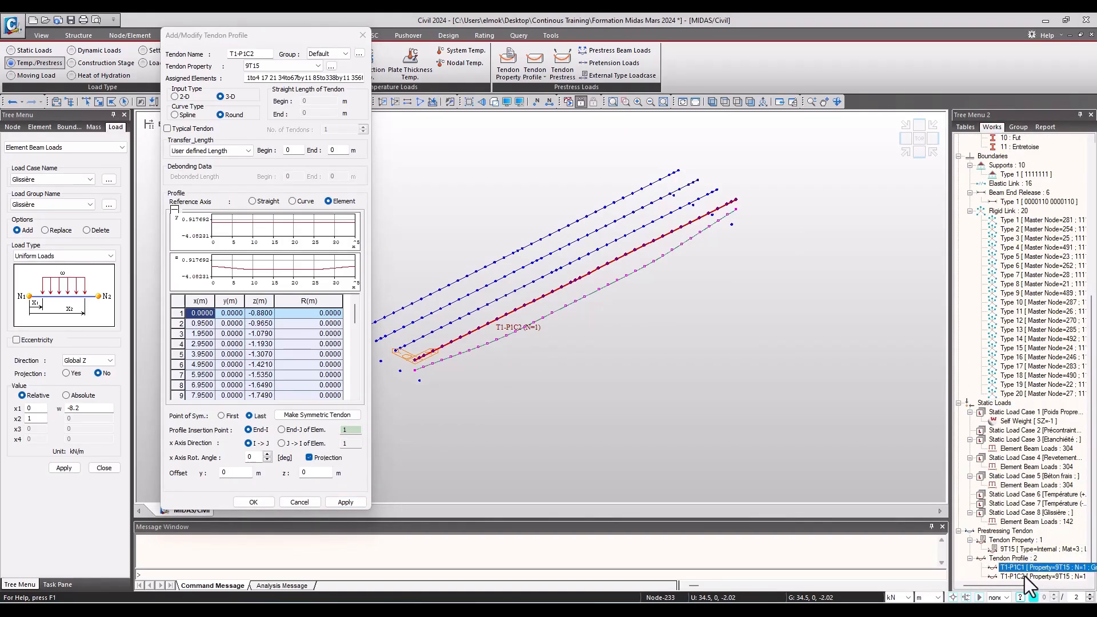
click(1023, 576)
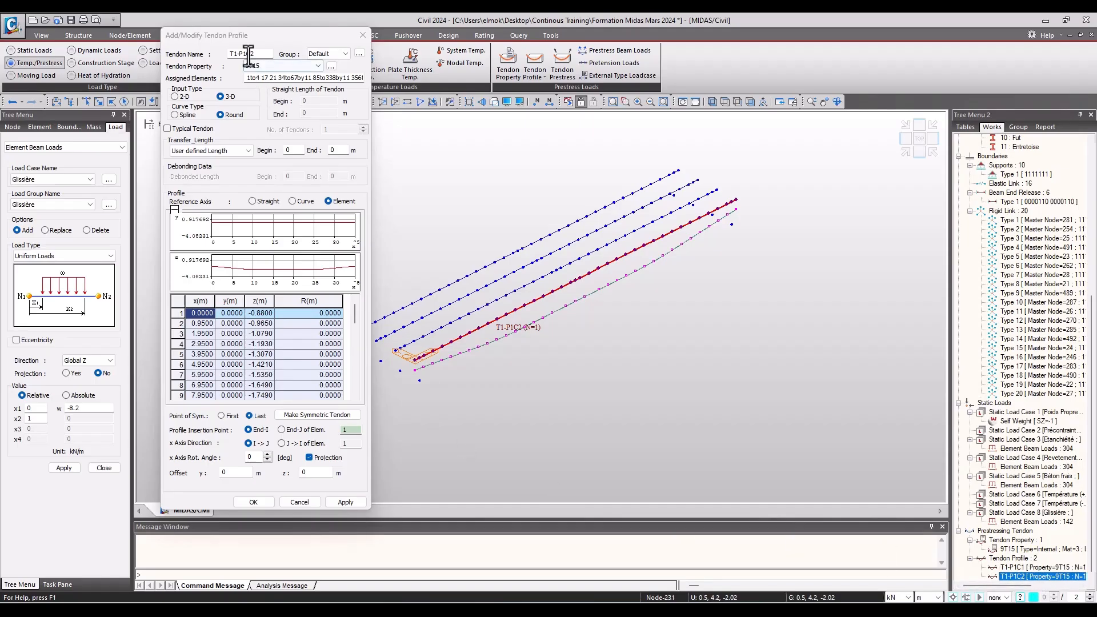
- Rename the profile as T1-P1C3, and switch to Excel to copy the CABLE3 x, y and z coordinates, I3:K20
key(BackSpace)
text(3)
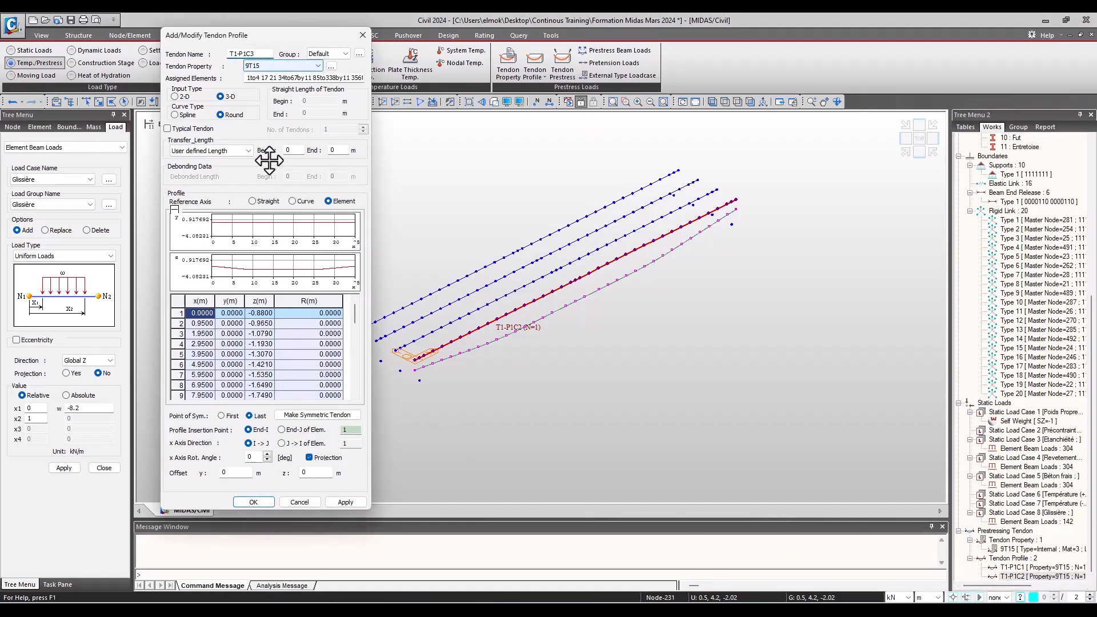
key(alt+Tab)
drag(411, 181, 507, 374)
key(ctrl+c)
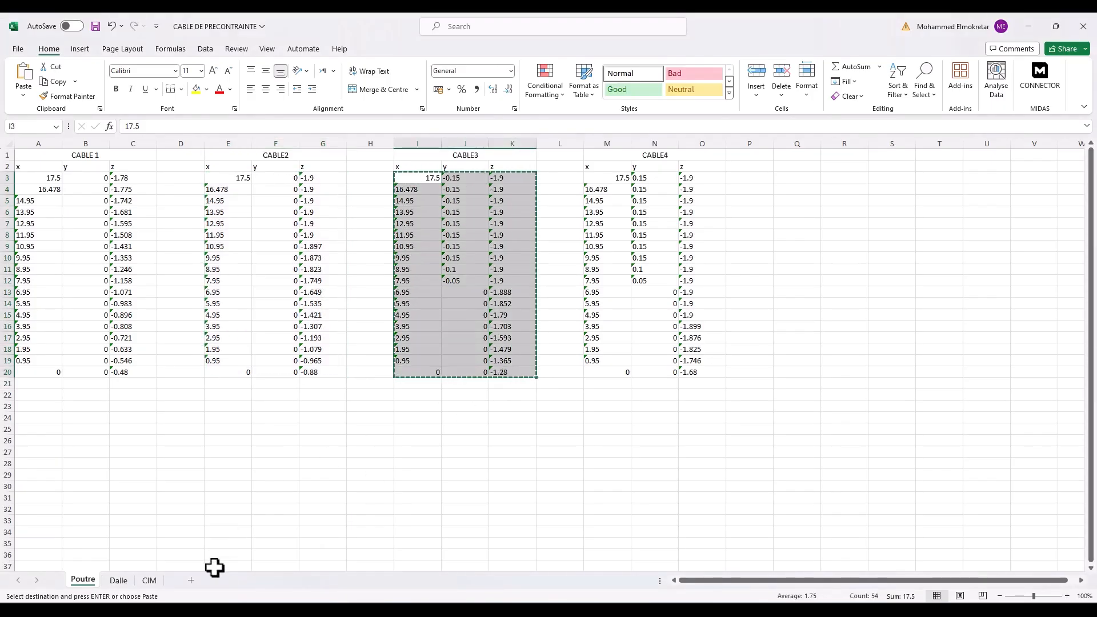
- Back in MIDAS Civil, replace the profile table with the CABLE3 coordinates, make T1-P1C3 symmetric about its last point and apply it
key(alt+Tab)
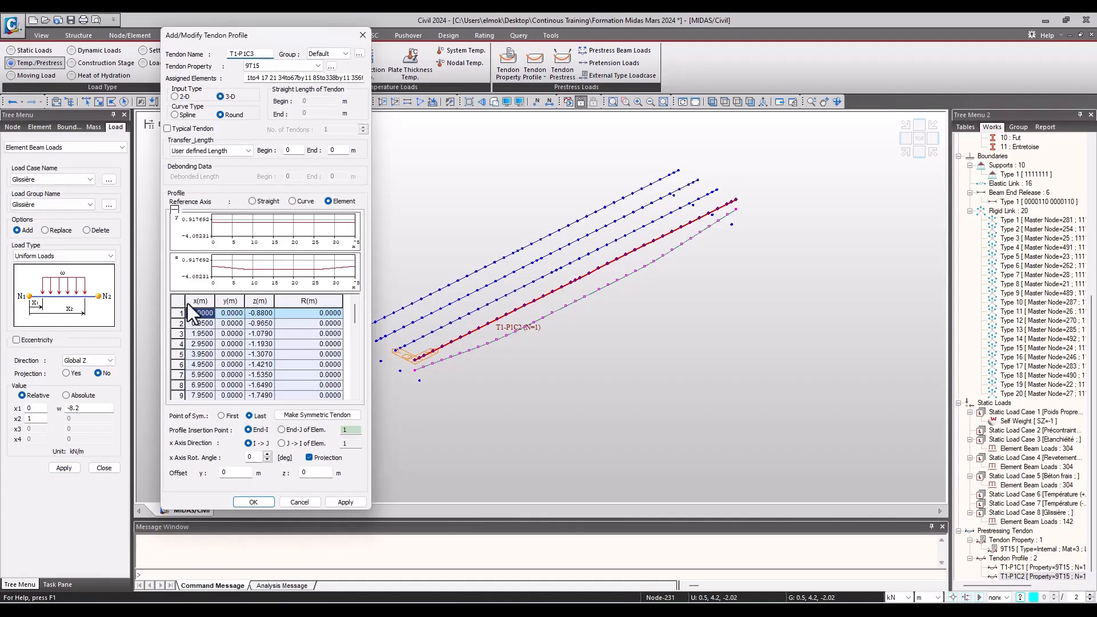
click(182, 301)
key(Delete)
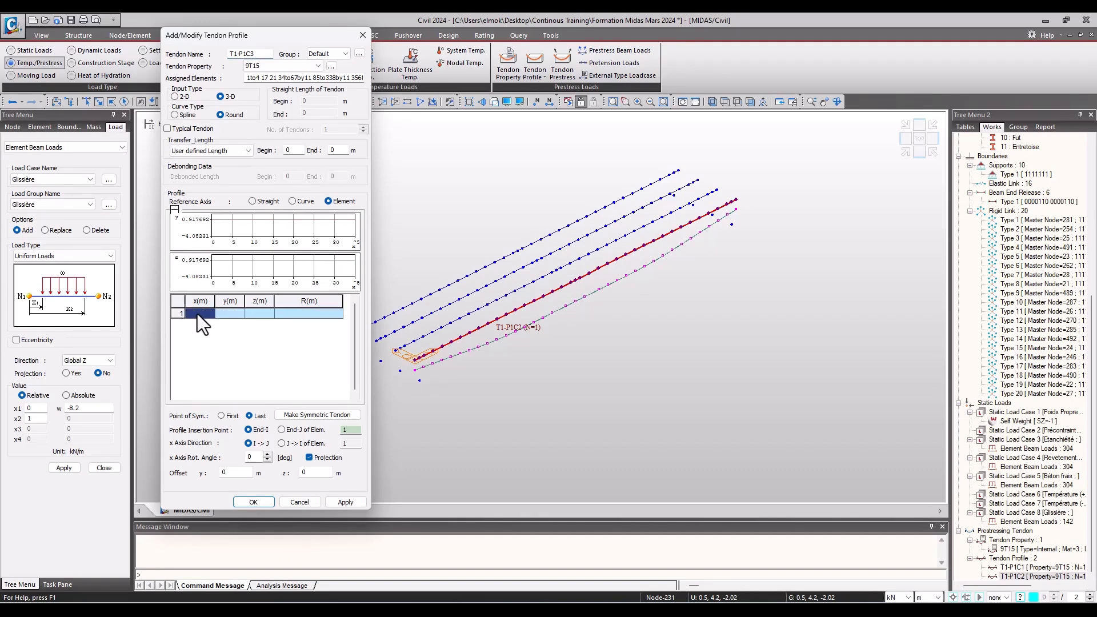
key(ctrl+v)
click(317, 414)
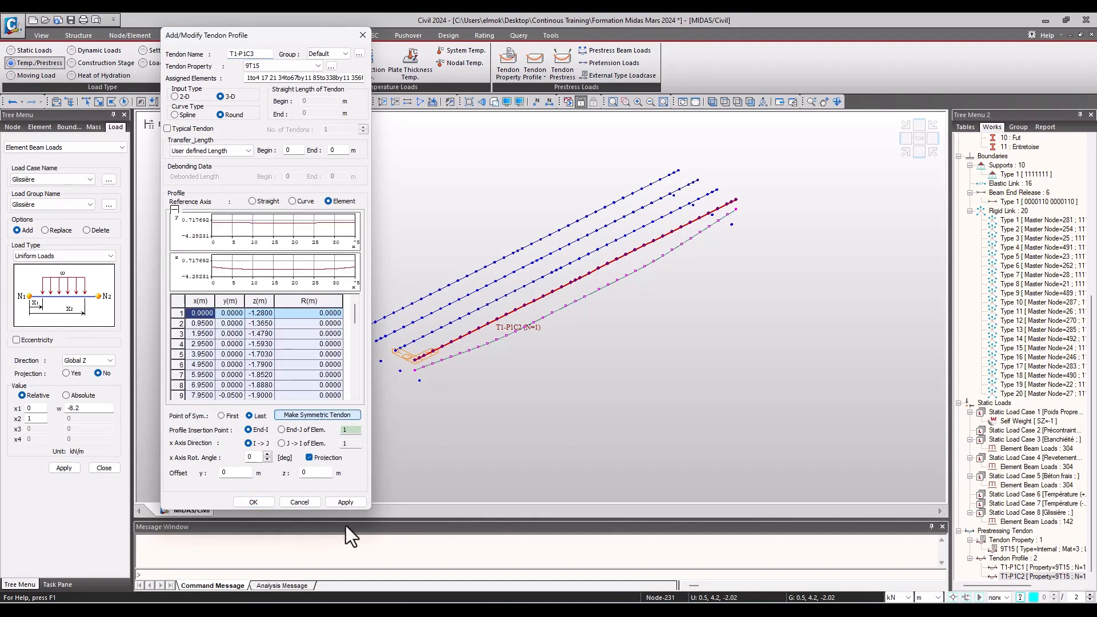
click(346, 502)
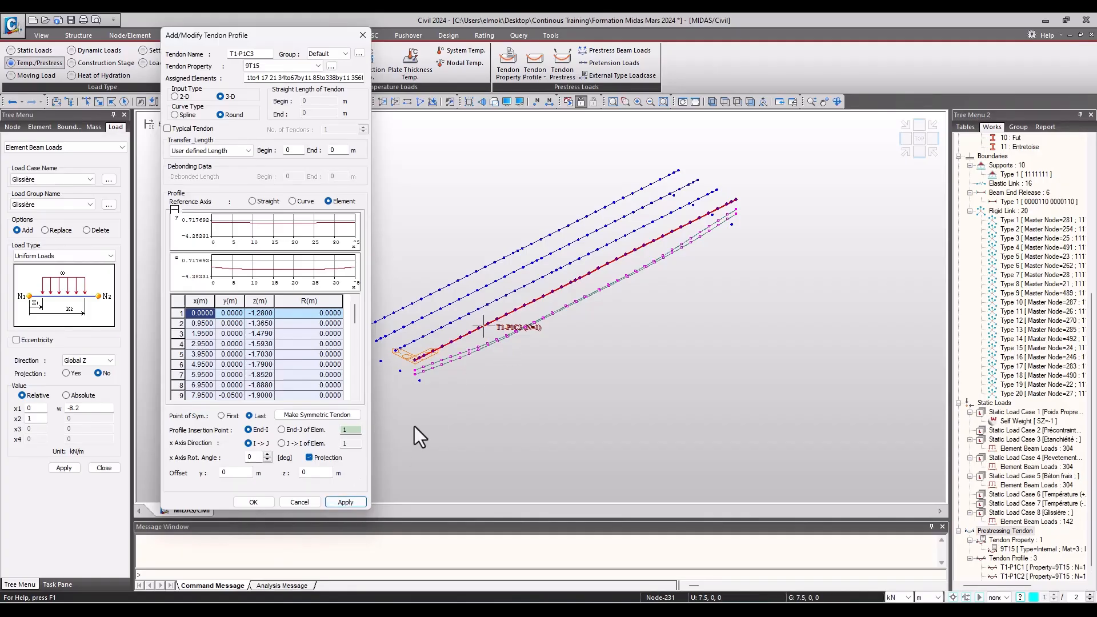
- Switch to Excel and copy the CABLE4 x, y and z coordinates, M3:O20
key(alt+Tab)
drag(594, 179, 693, 368)
key(ctrl+c)
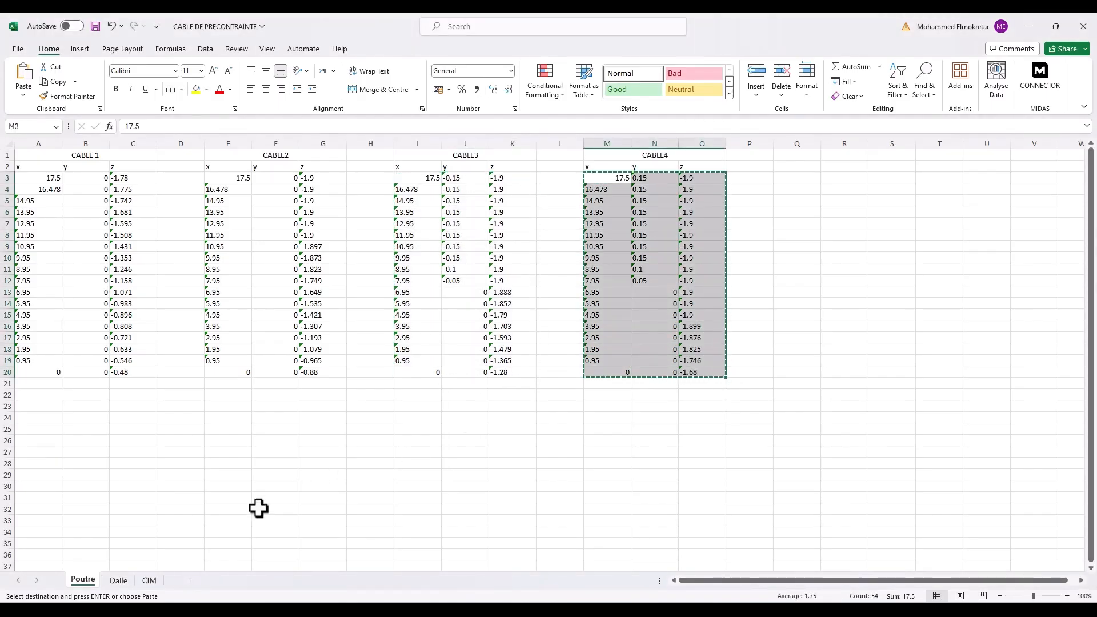
- Back in MIDAS Civil, rename the profile as T1-P1C4 and replace its table contents with the CABLE4 coordinates
key(alt+Tab)
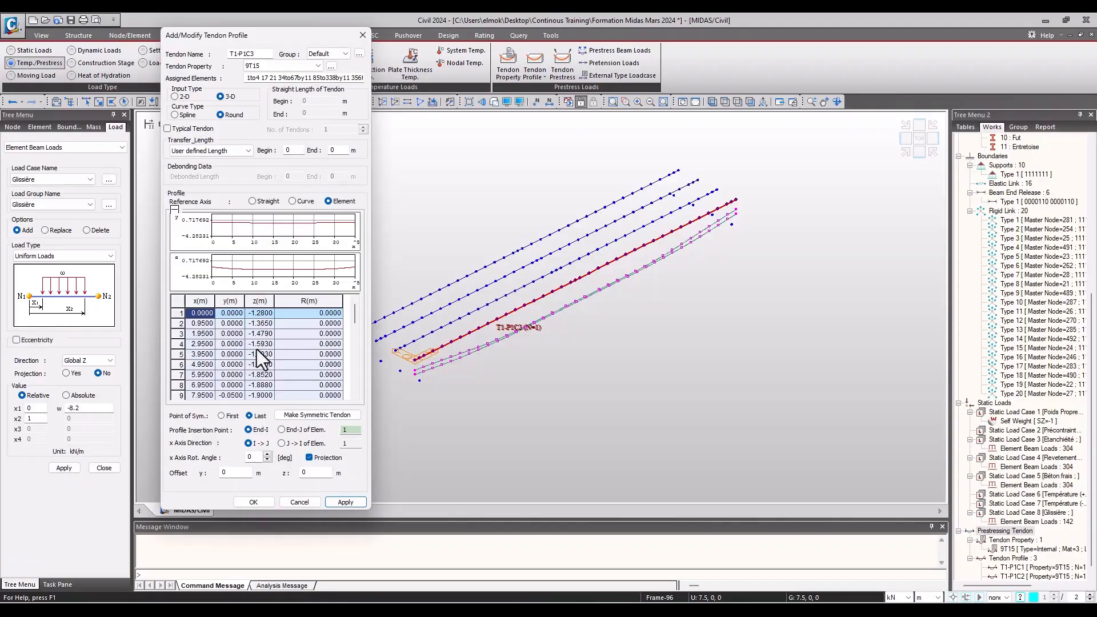
click(179, 302)
key(Delete)
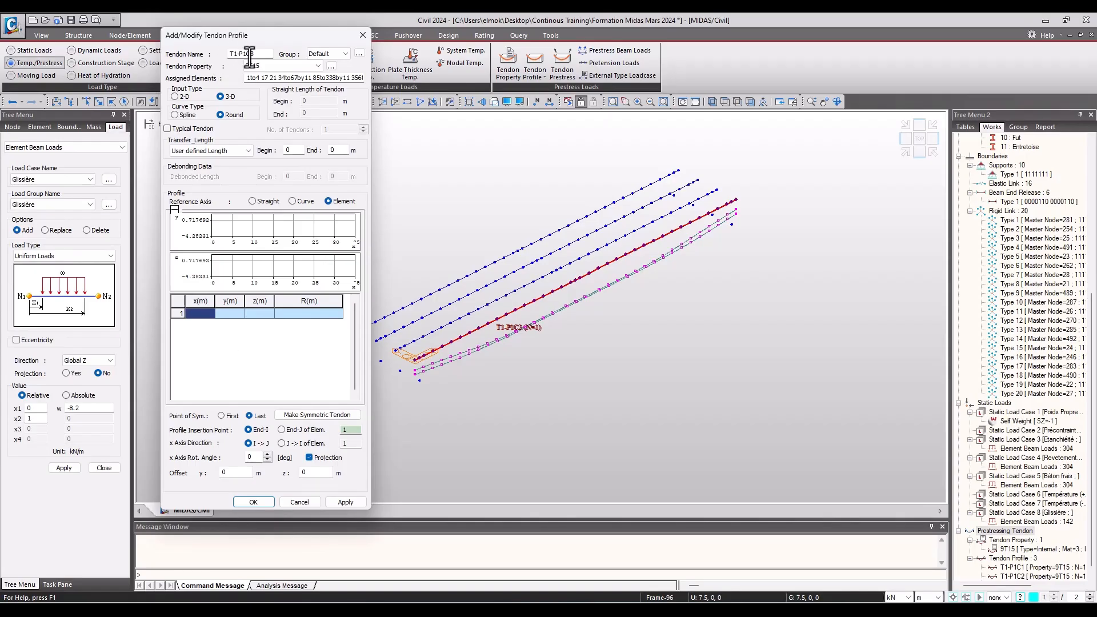
drag(249, 53, 261, 55)
text(4)
click(194, 303)
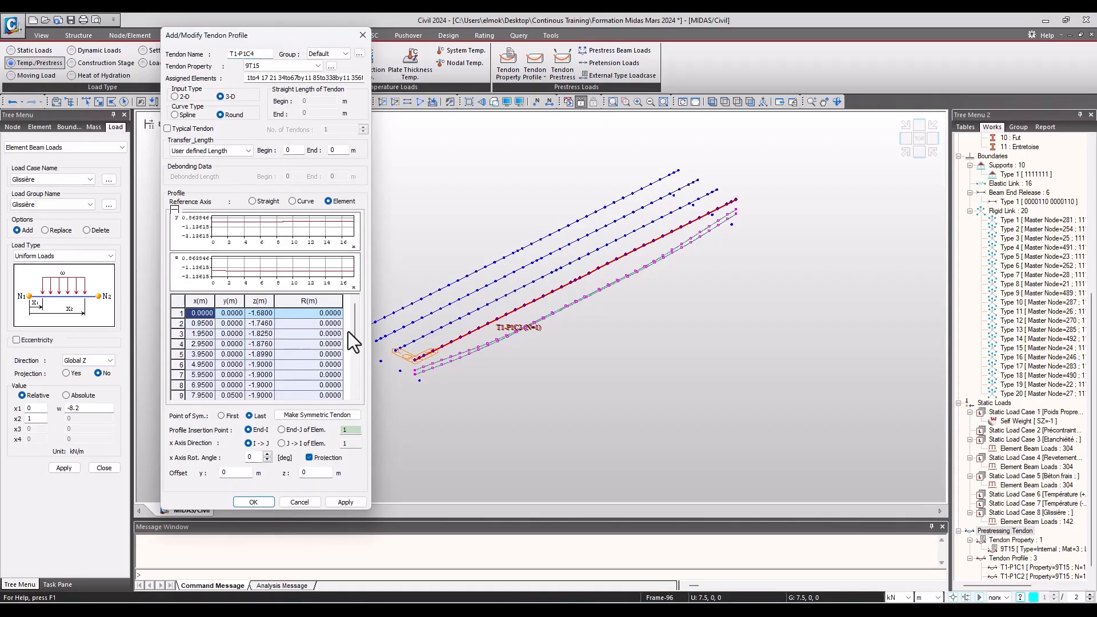
- Make the T1-P1C4 tendon symmetric about its last point, apply it and close the profile definition
scroll(348, 396, down, 3)
click(320, 415)
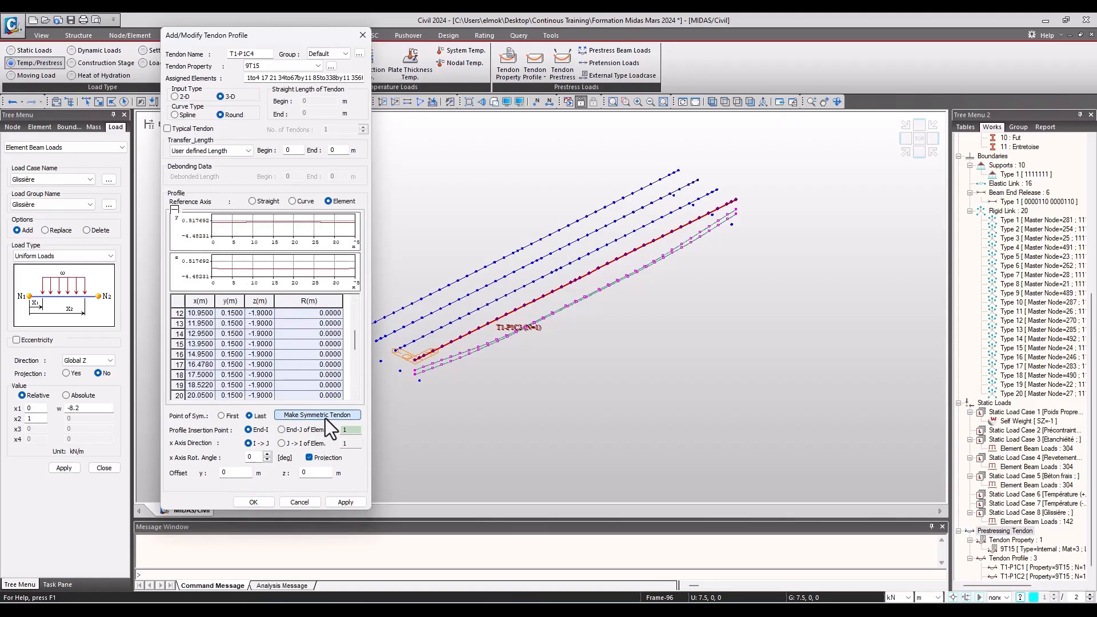
click(347, 502)
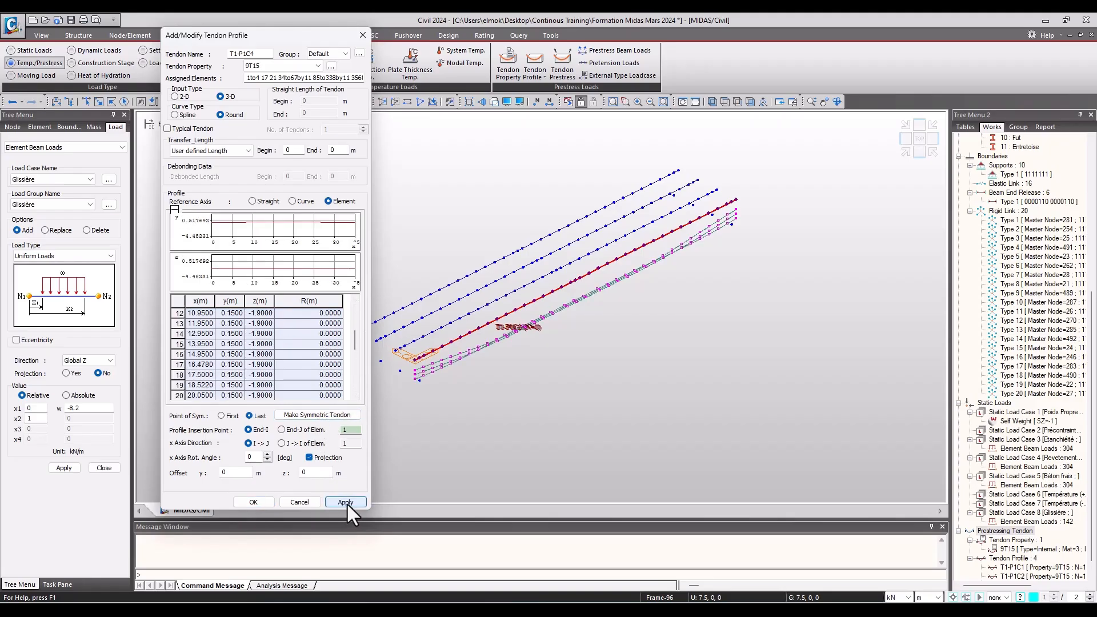
click(301, 502)
click(683, 350)
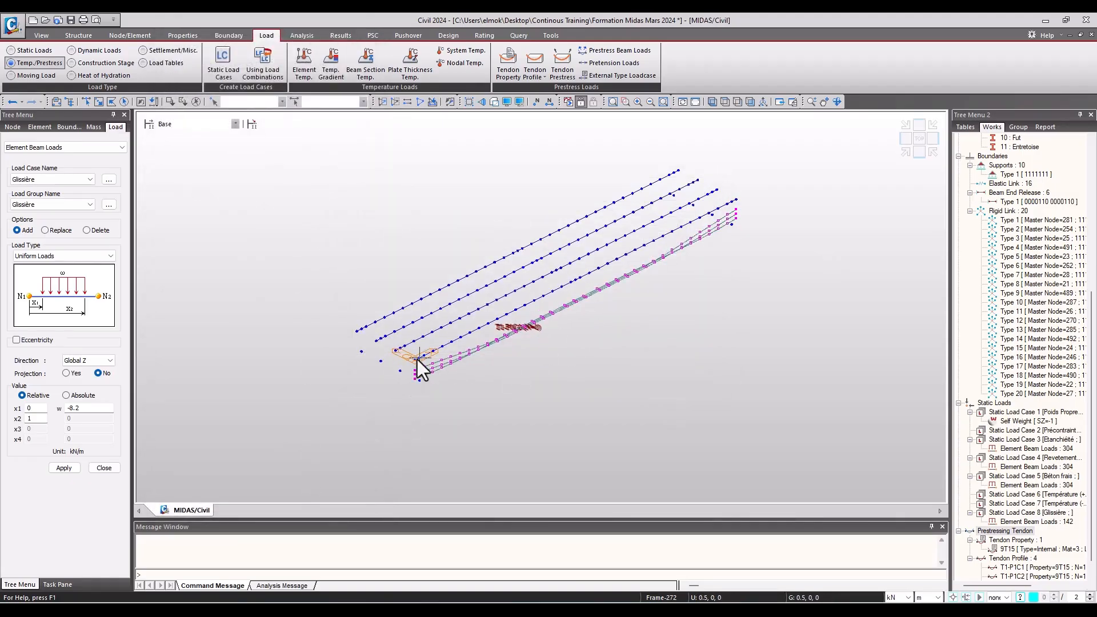
- Select the four tendon profiles T1-P1C1 to T1-P1C4 in the model tree and display them together on the outer girder
scroll(1013, 532, down, 1)
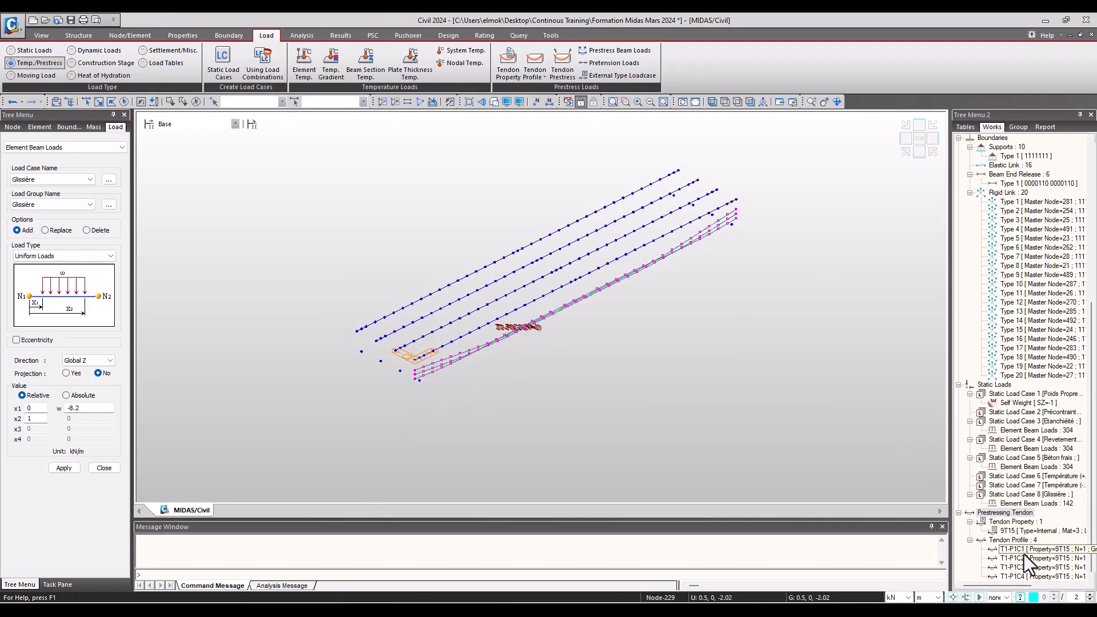
click(1021, 549)
key(shift+Down)
key(shift+Down)
key(shift+Down)
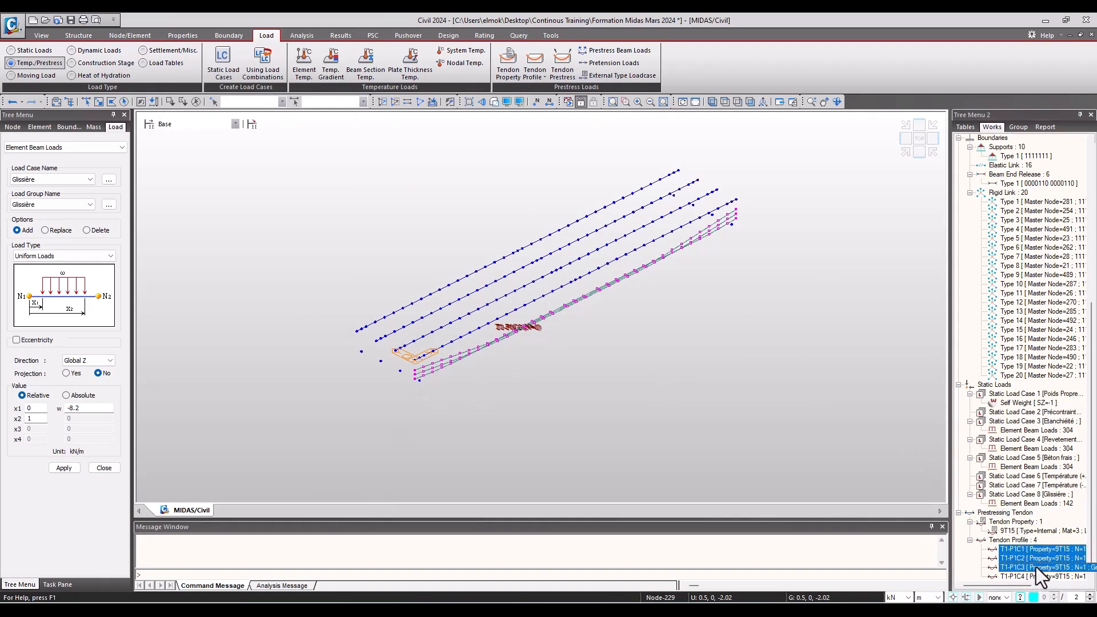
right_click(1031, 548)
click(999, 514)
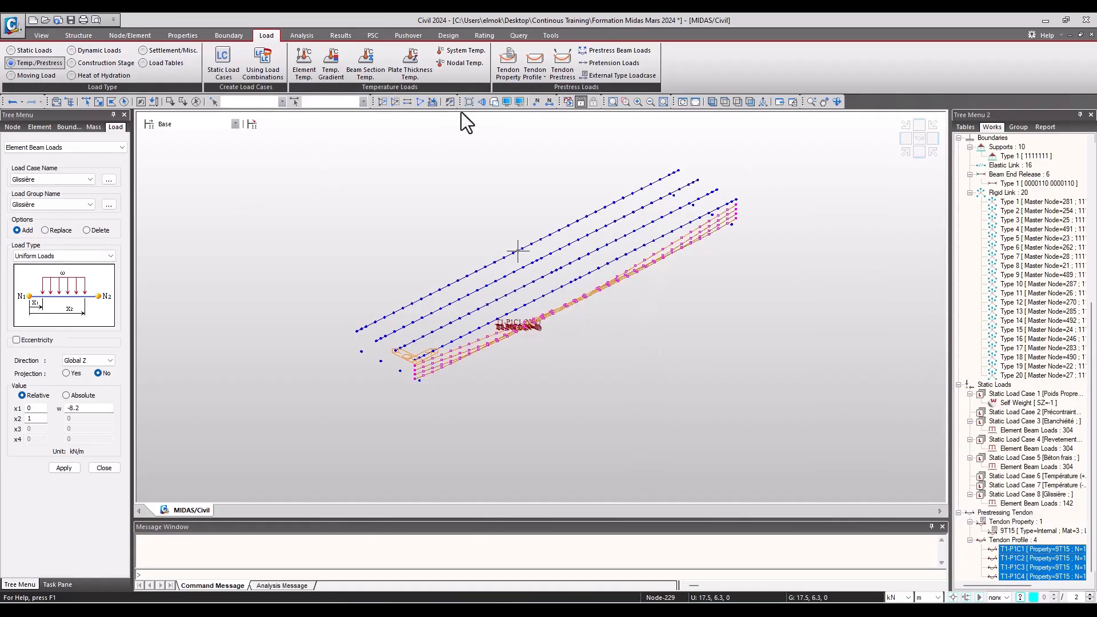
- Show the girders as solid sections, examine the tendons in the end cross-section and return to the isometric view
click(494, 102)
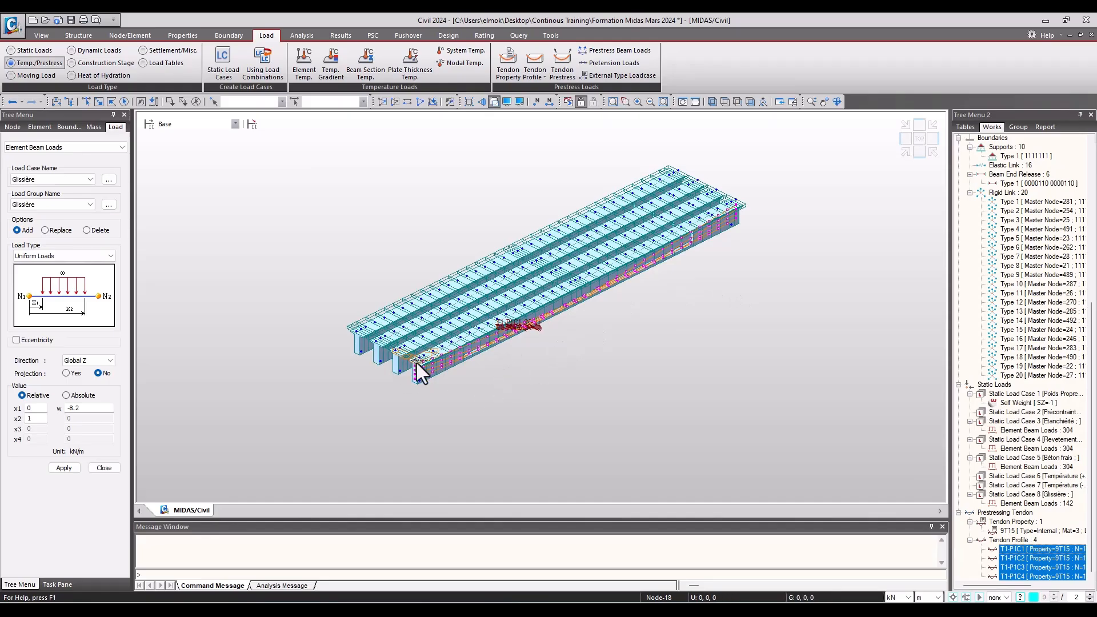
click(905, 142)
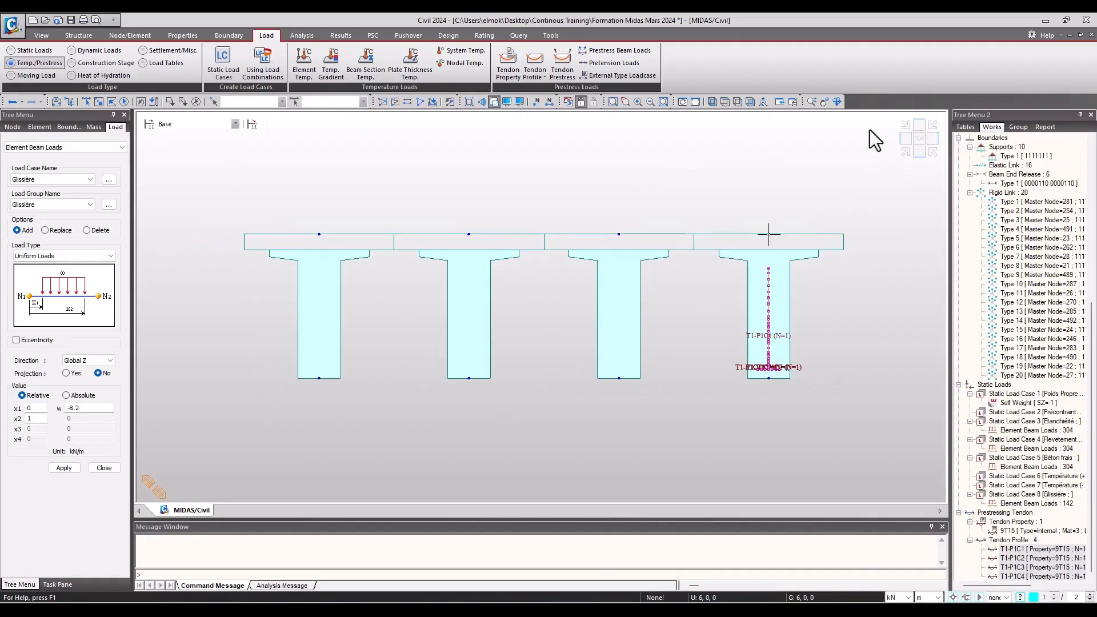
click(905, 151)
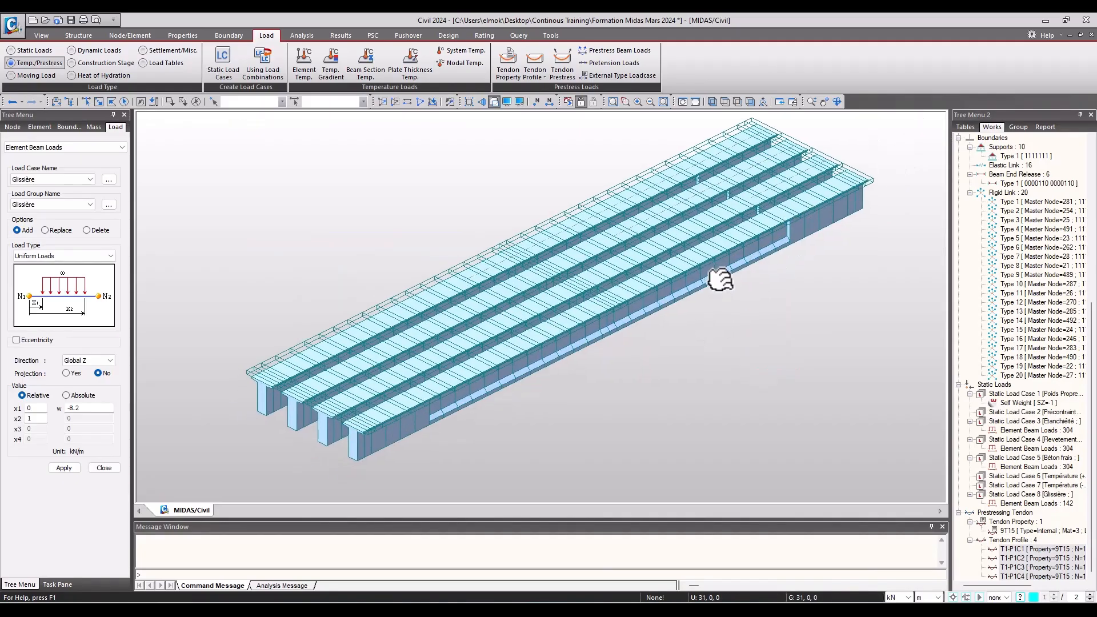
- Copy the four tendon profiles T1-P1C1 to T1-P1C4 by an equal distance of 0, 2.1, 0 m onto the second girder
click(534, 83)
click(548, 94)
drag(52, 58, 53, 86)
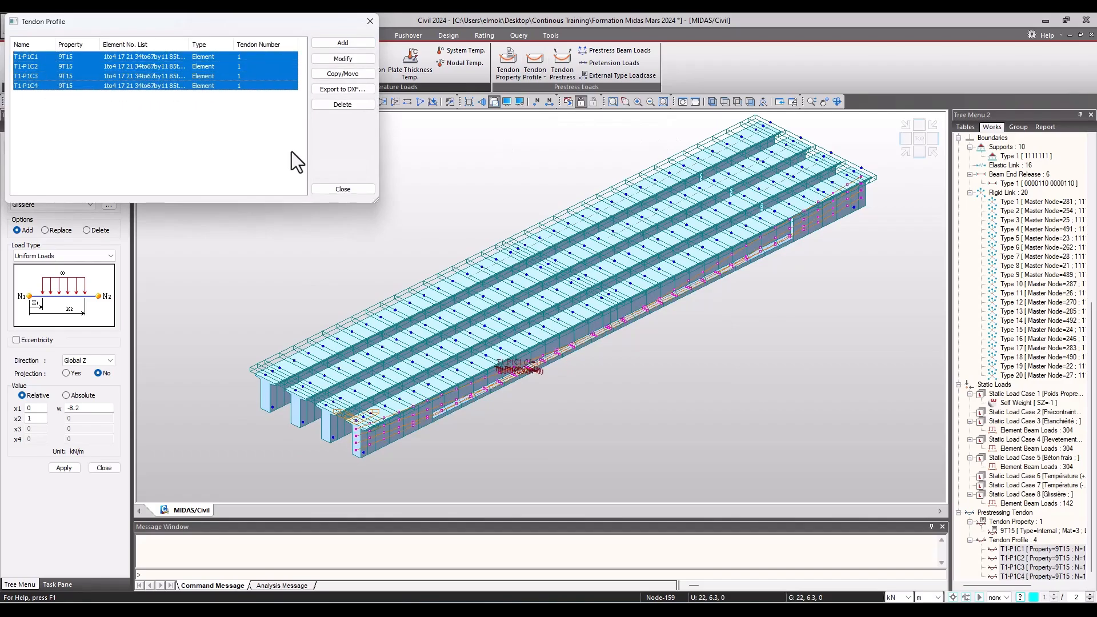
click(341, 75)
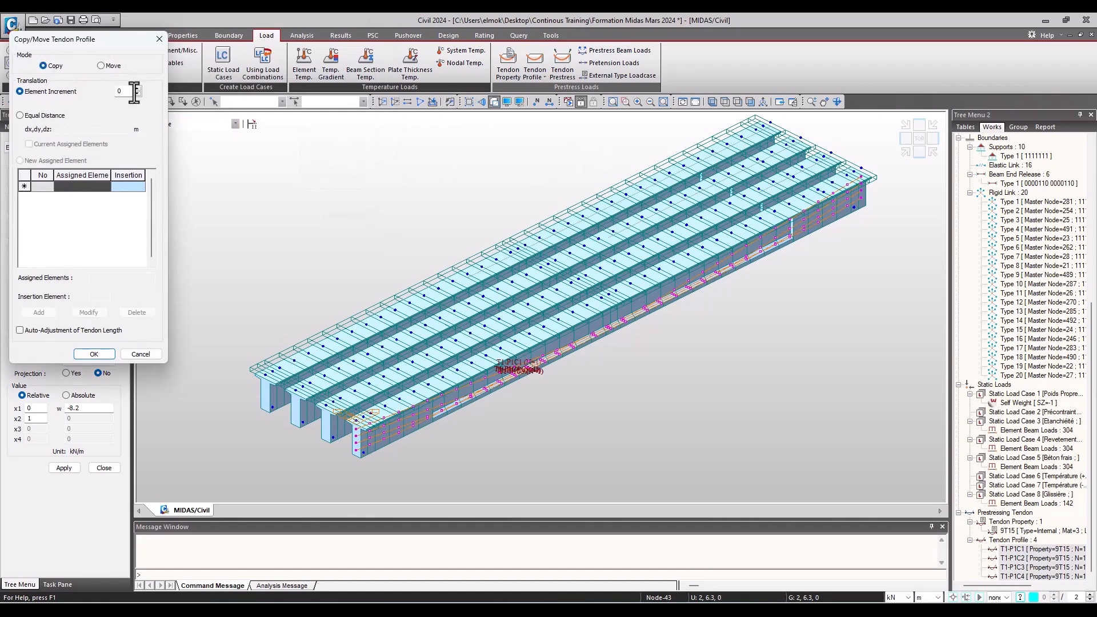
click(46, 116)
click(86, 129)
click(351, 420)
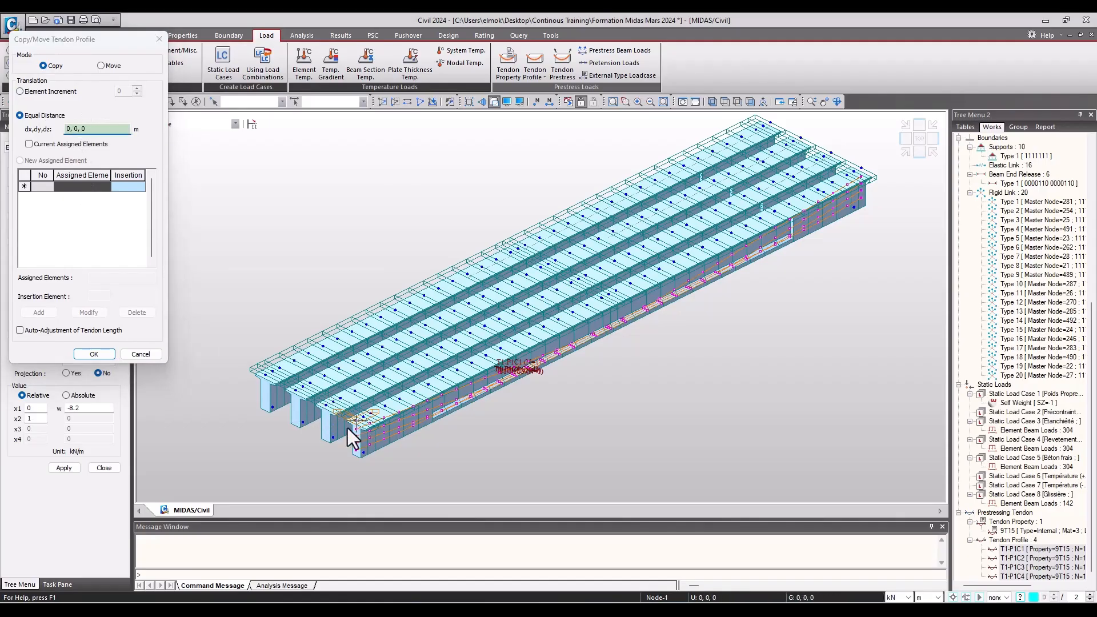
click(322, 417)
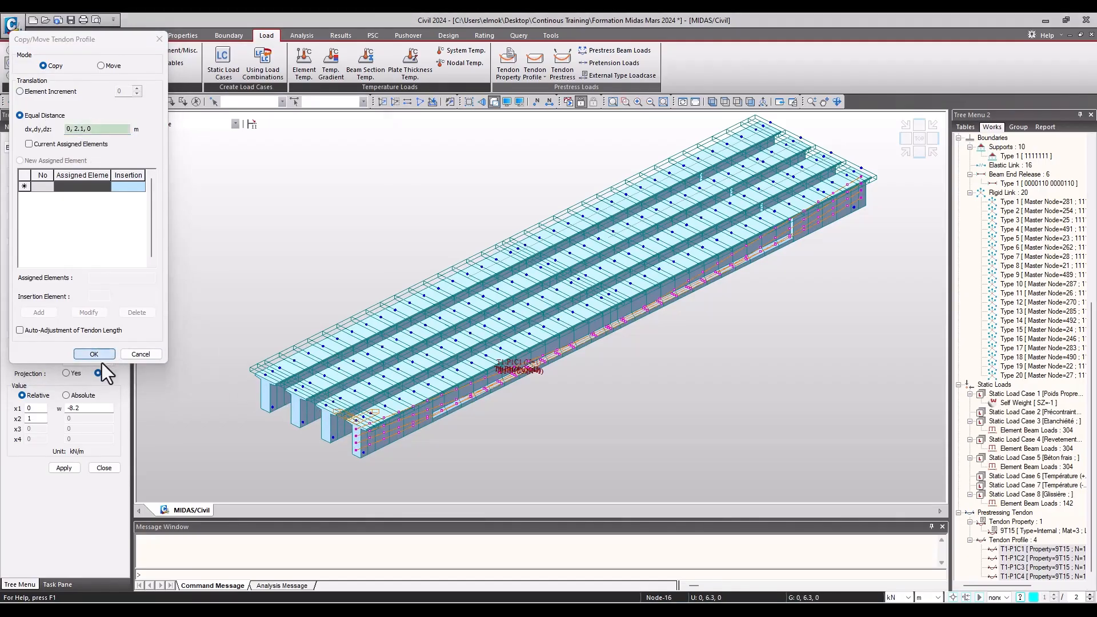
click(94, 354)
middle_drag(329, 447, 414, 440)
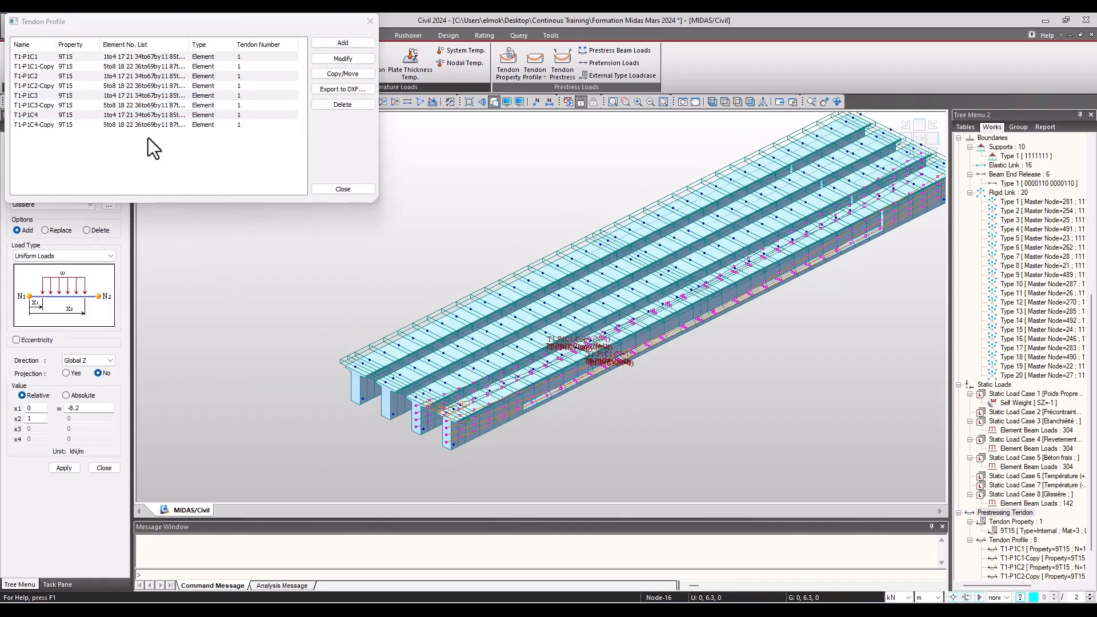
- Highlight the copied tendon profiles one by one in the list to examine their position in the model
click(40, 65)
click(44, 78)
click(47, 84)
click(59, 105)
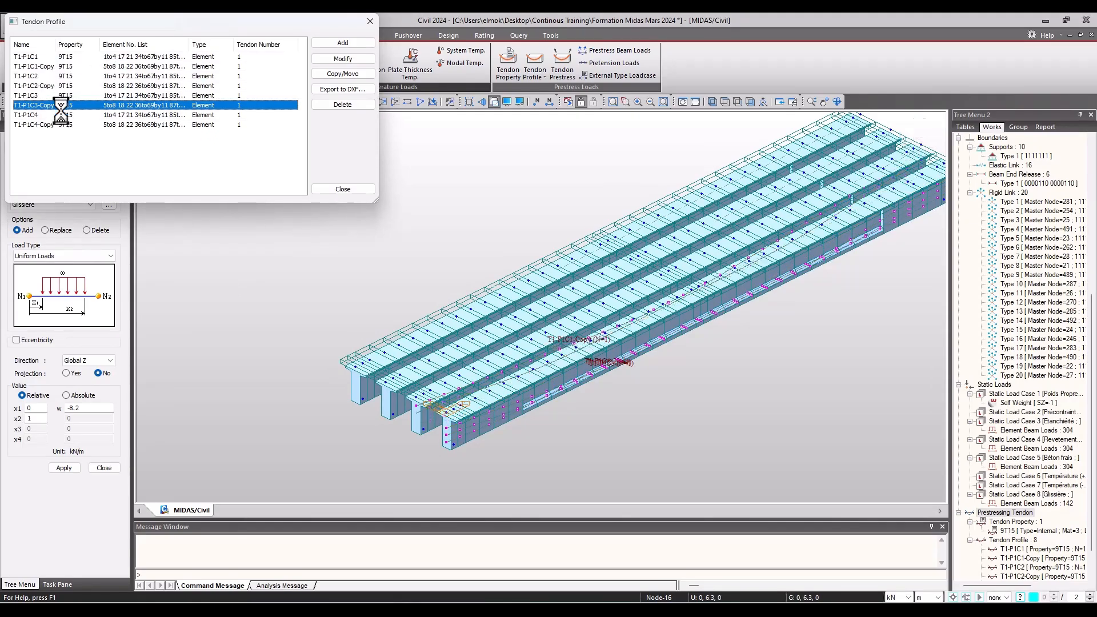
click(61, 123)
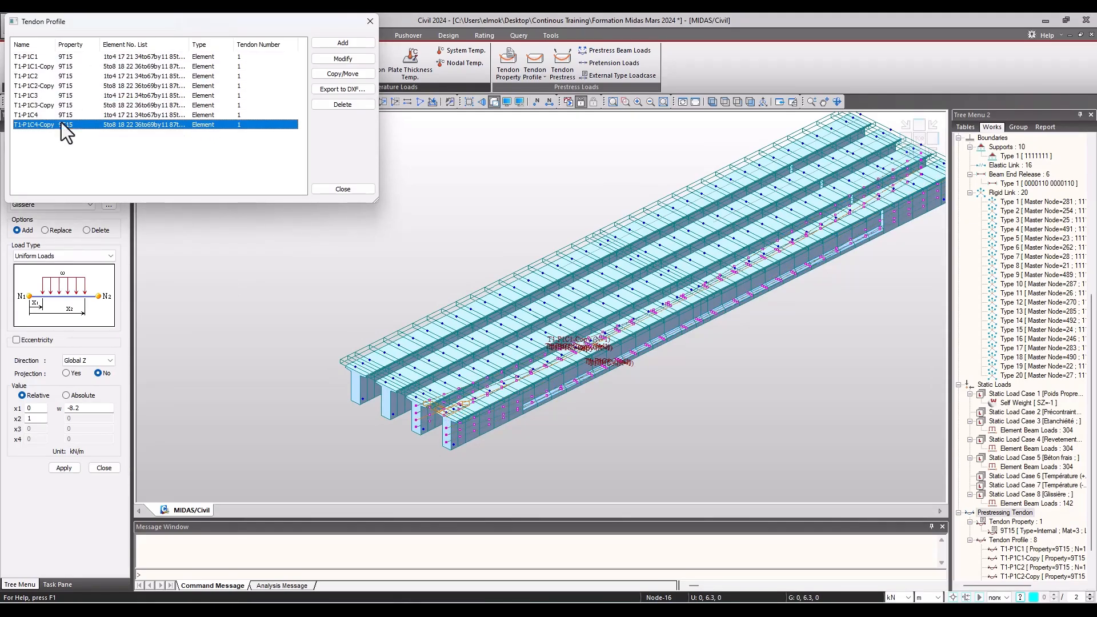
click(31, 86)
click(46, 67)
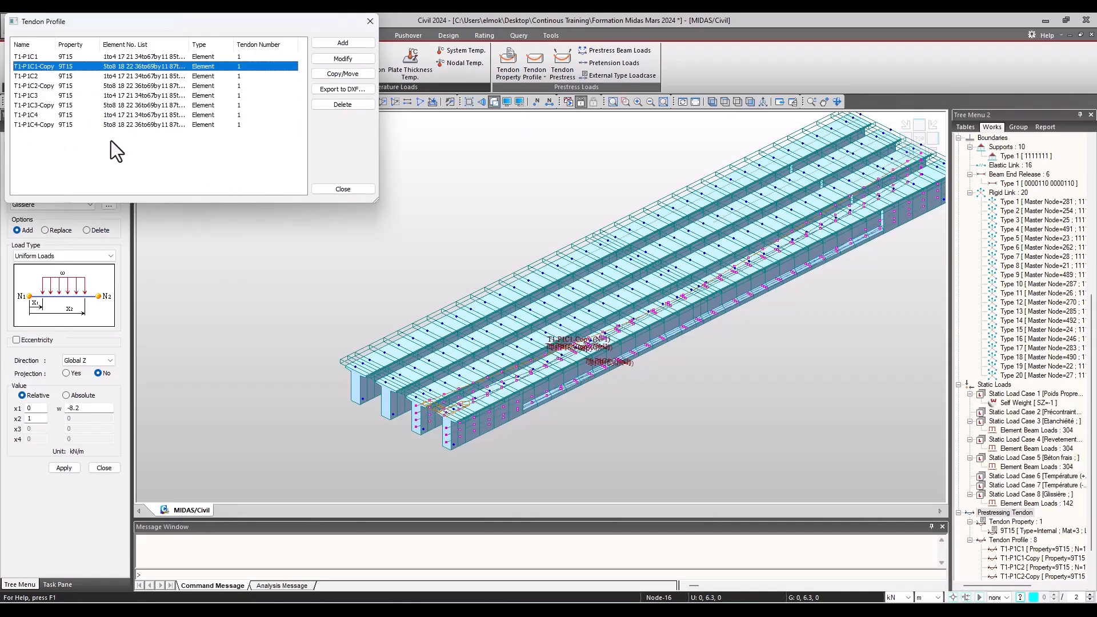
click(67, 138)
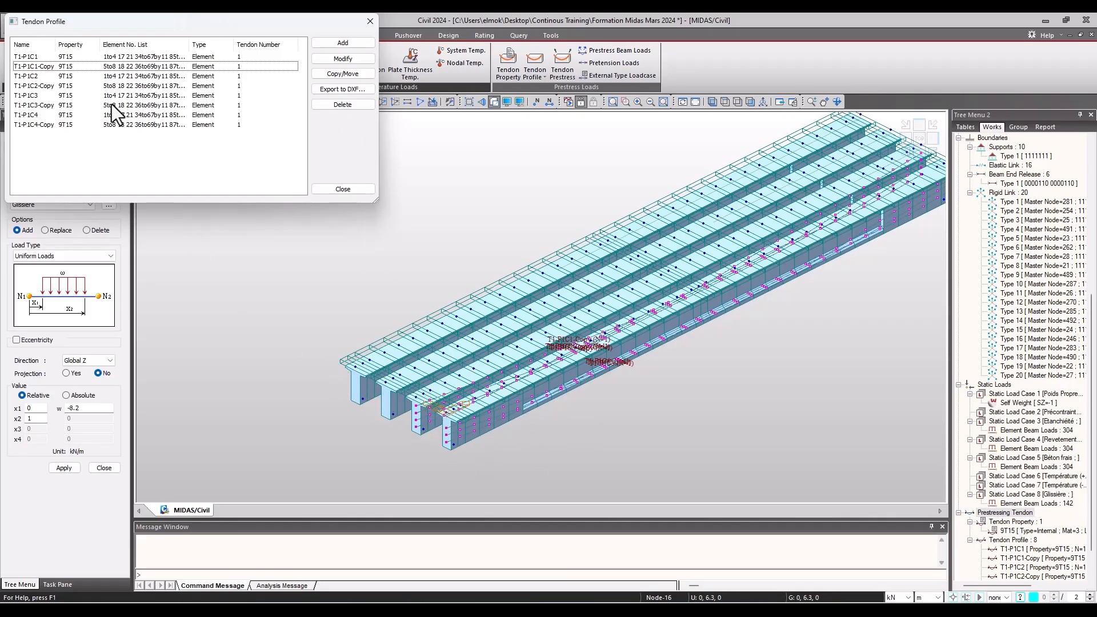
- Copy the profiles T1-P1C1-Copy to T1-P1C4-Copy by an equal distance, one girder spacing picked in the model, onto the third girder
click(39, 70)
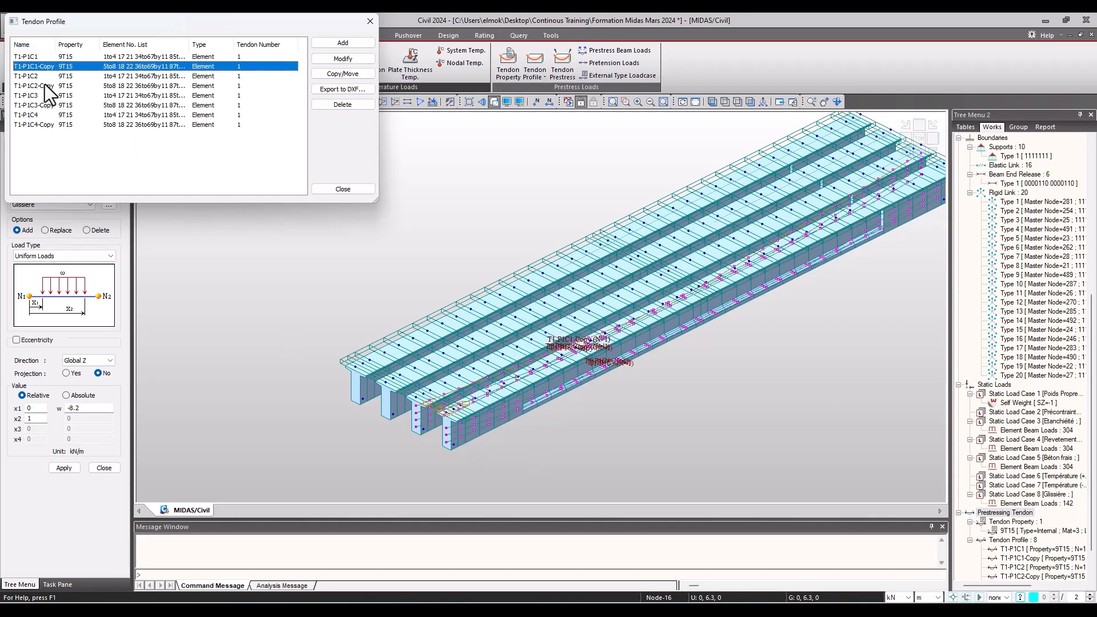
ctrl+click(44, 86)
ctrl+click(54, 105)
ctrl+click(57, 125)
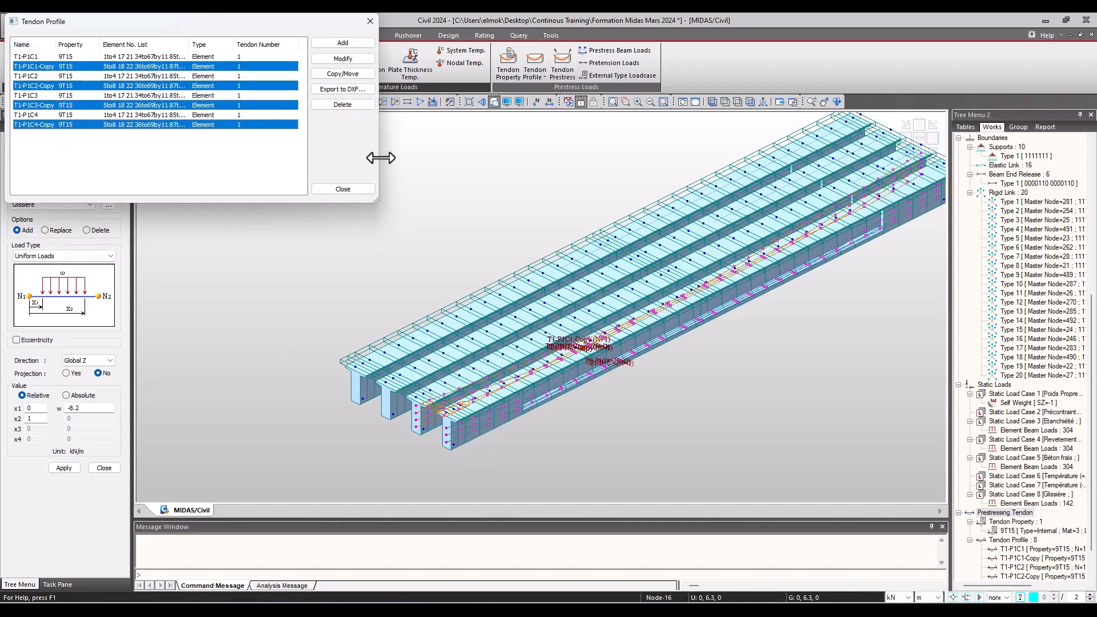
click(338, 74)
click(38, 115)
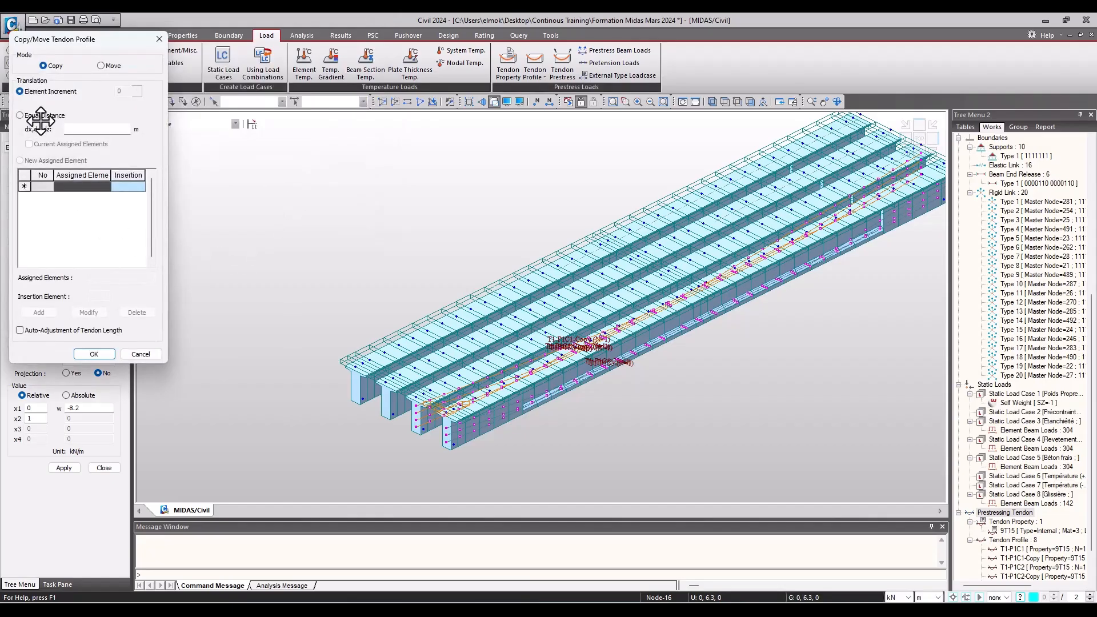
click(413, 398)
click(385, 384)
click(94, 354)
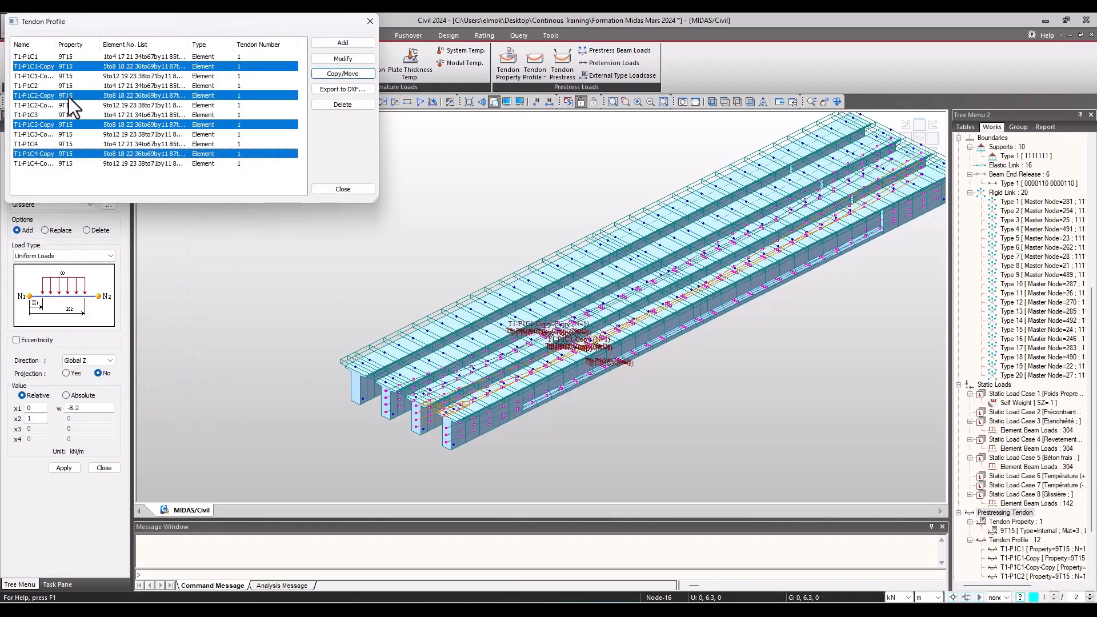
click(346, 76)
click(413, 402)
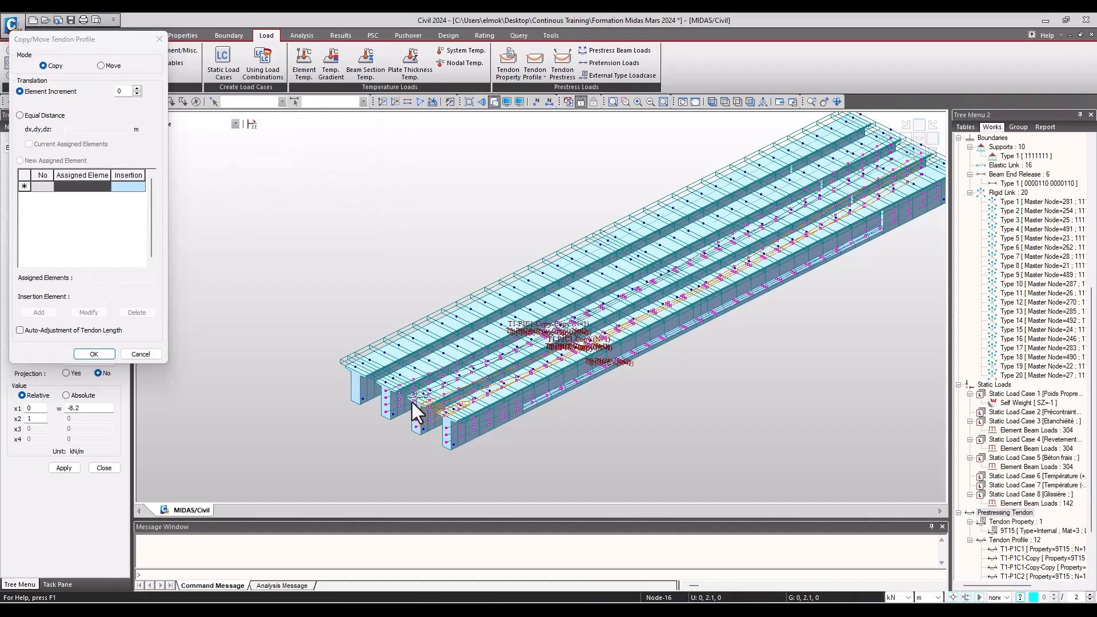
click(94, 355)
- Widen the name column of the tendon profile list to read the full profile names
drag(149, 29, 328, 115)
click(15, 102)
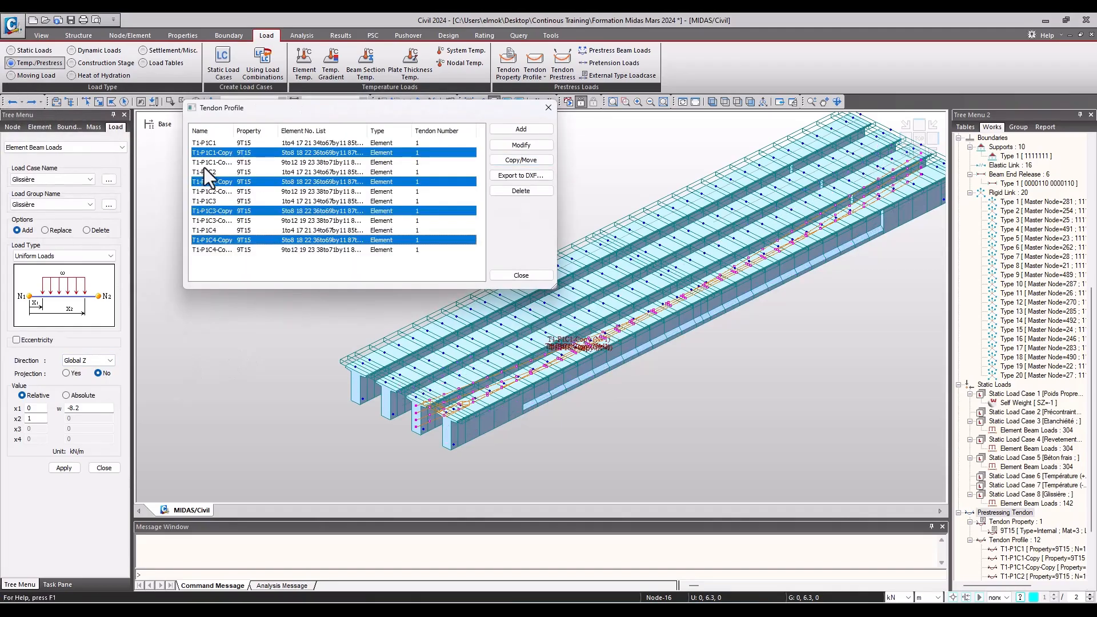
drag(227, 131, 270, 131)
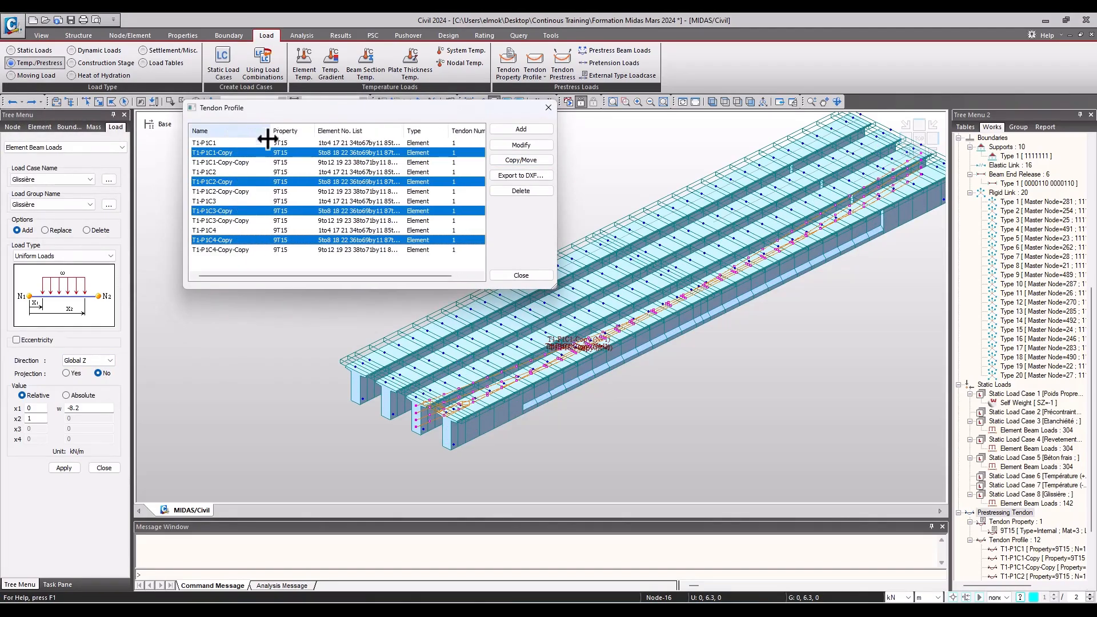
- Try to copy the profiles T1-P1C1-Copy-Copy to T1-P1C4-Copy-Copy by 0, 2.1, 0 m onto the fourth girder
click(233, 163)
ctrl+click(246, 192)
ctrl+click(249, 221)
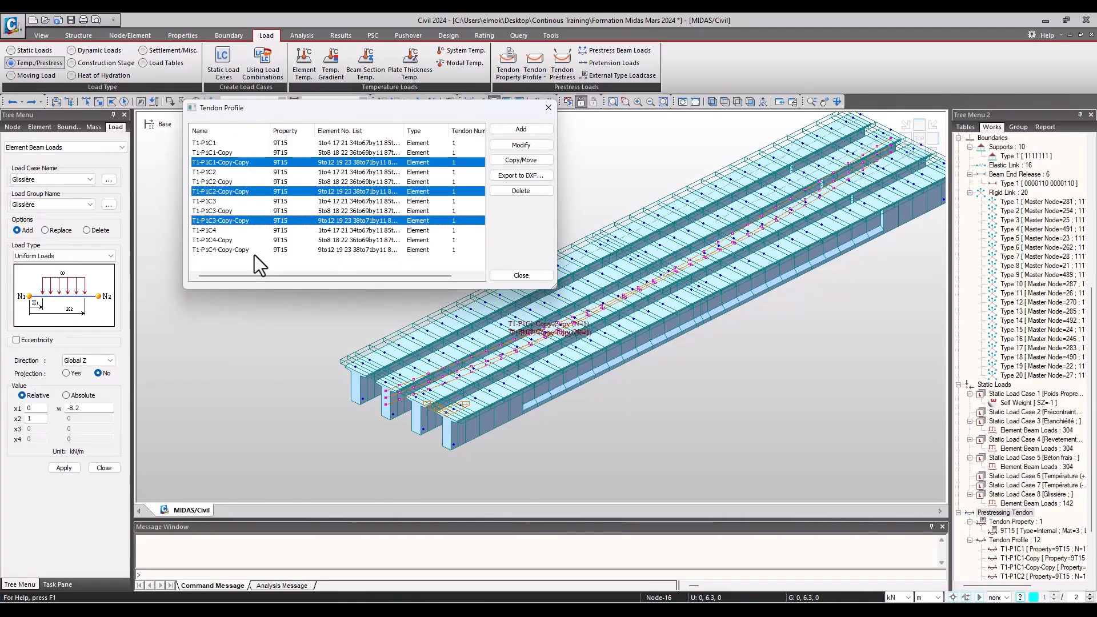
ctrl+click(259, 249)
drag(324, 105, 97, 93)
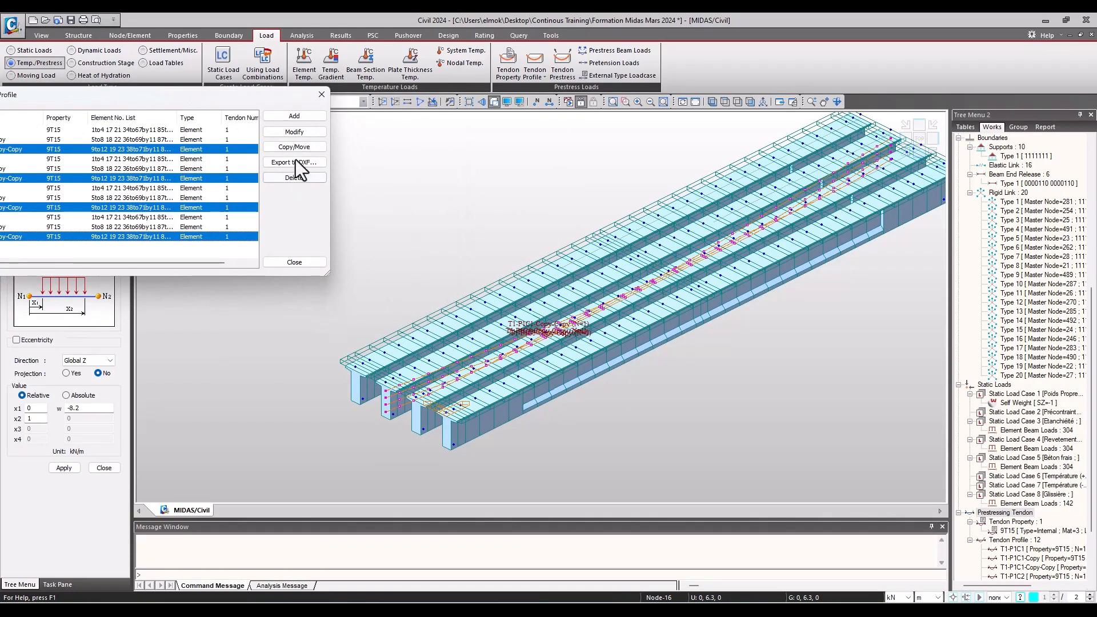
click(294, 147)
click(40, 188)
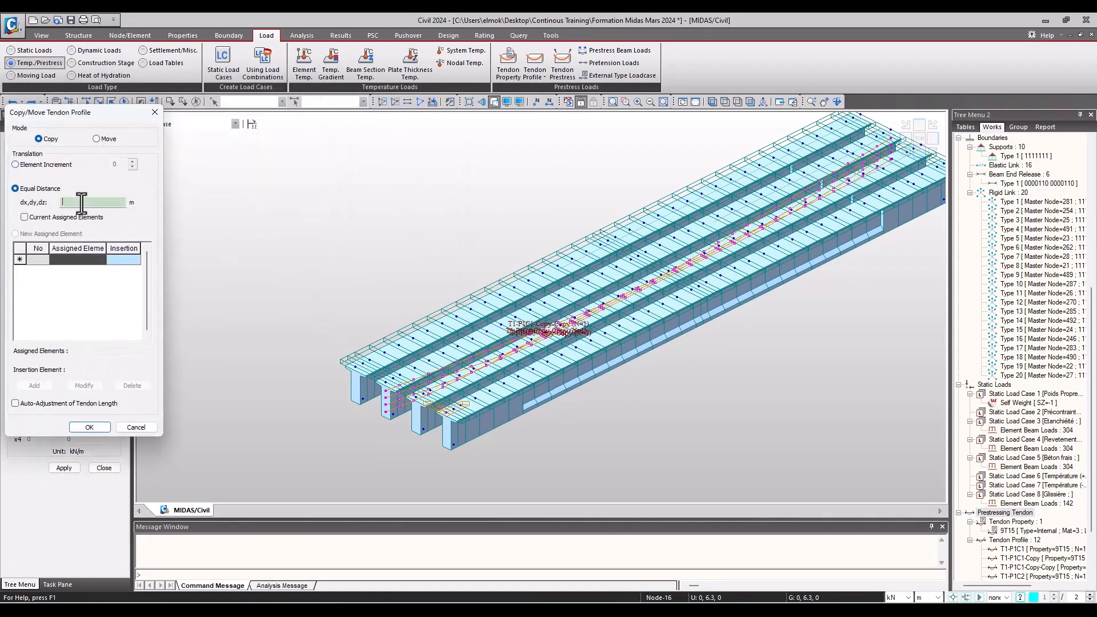
click(354, 371)
click(108, 428)
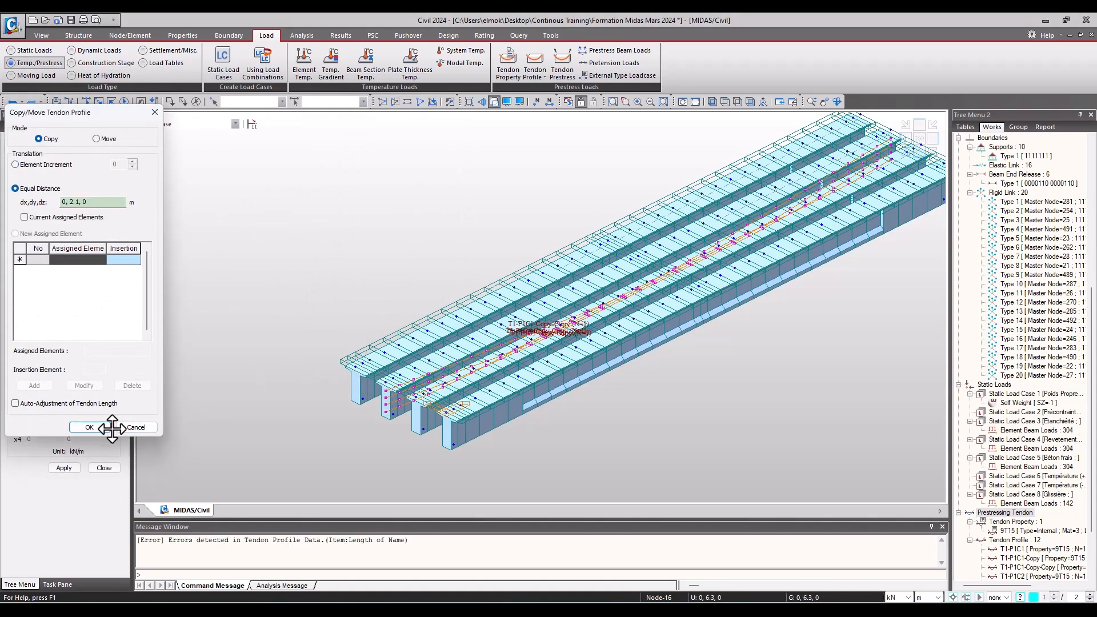
drag(72, 112, 376, 111)
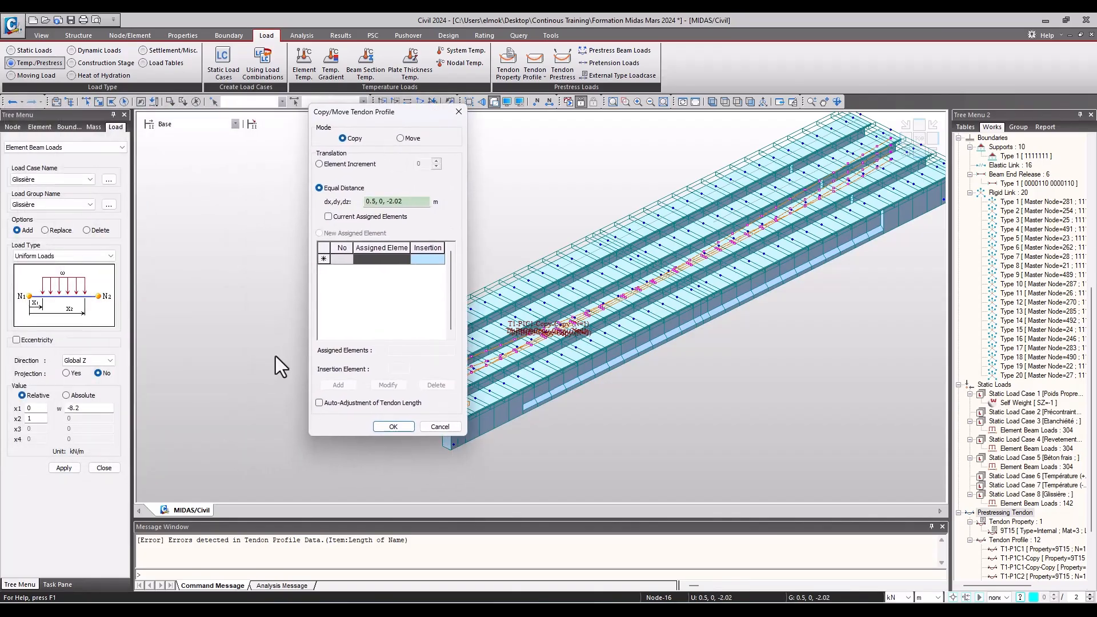
click(440, 426)
- Review the full profile names in the tendon profile list, close it and save the model
drag(140, 92, 363, 143)
mouse_move(266, 167)
mouse_down()
mouse_move(321, 162)
mouse_move(283, 163)
mouse_up()
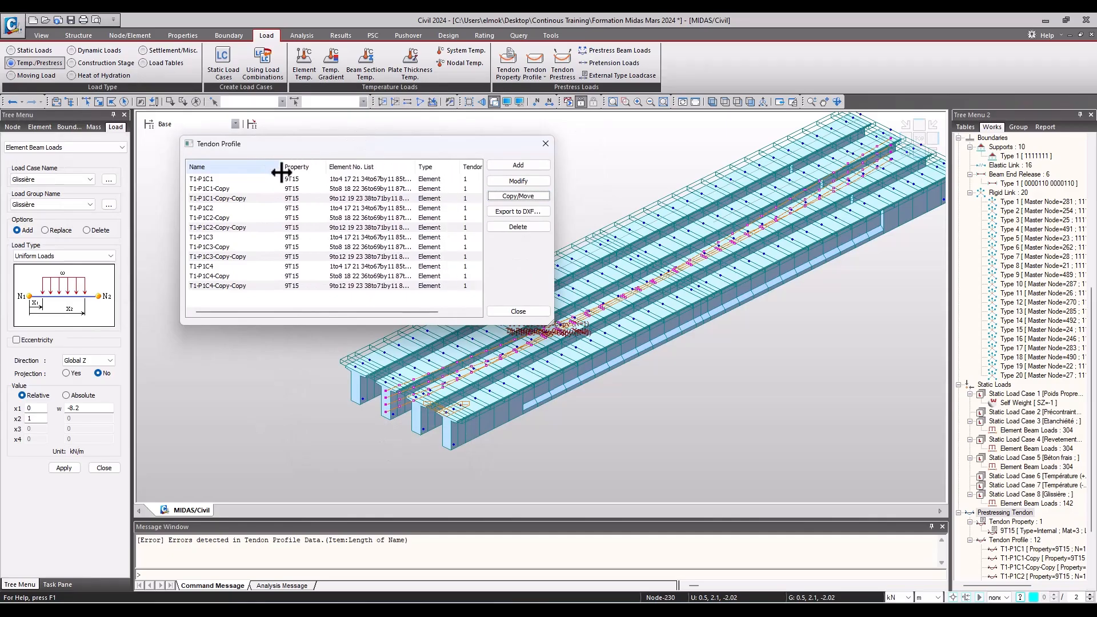
click(527, 313)
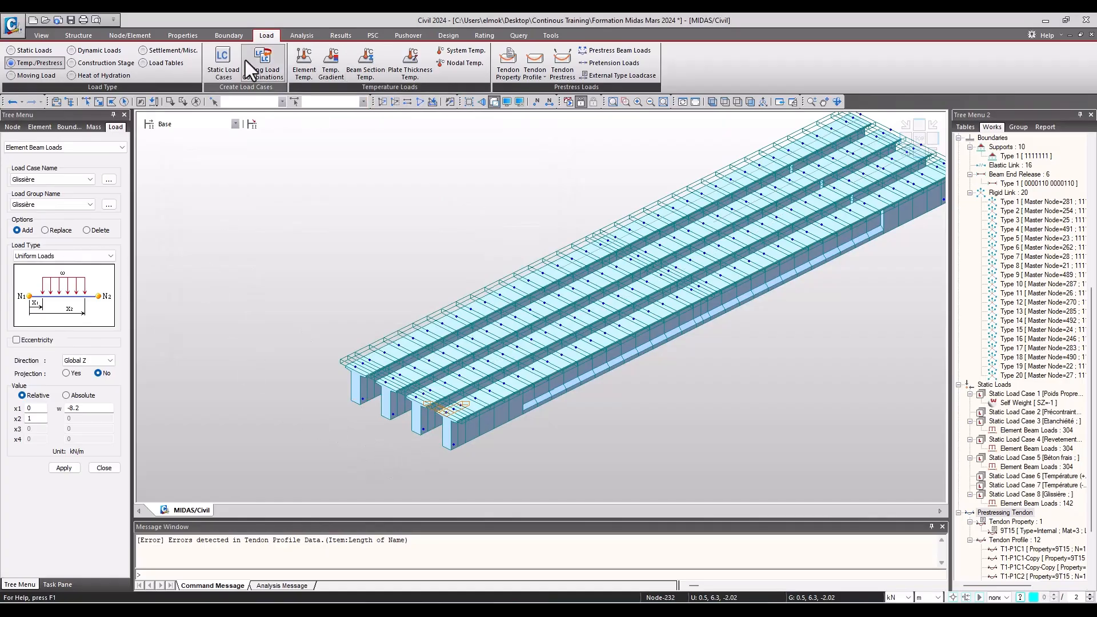
key(ctrl+s)
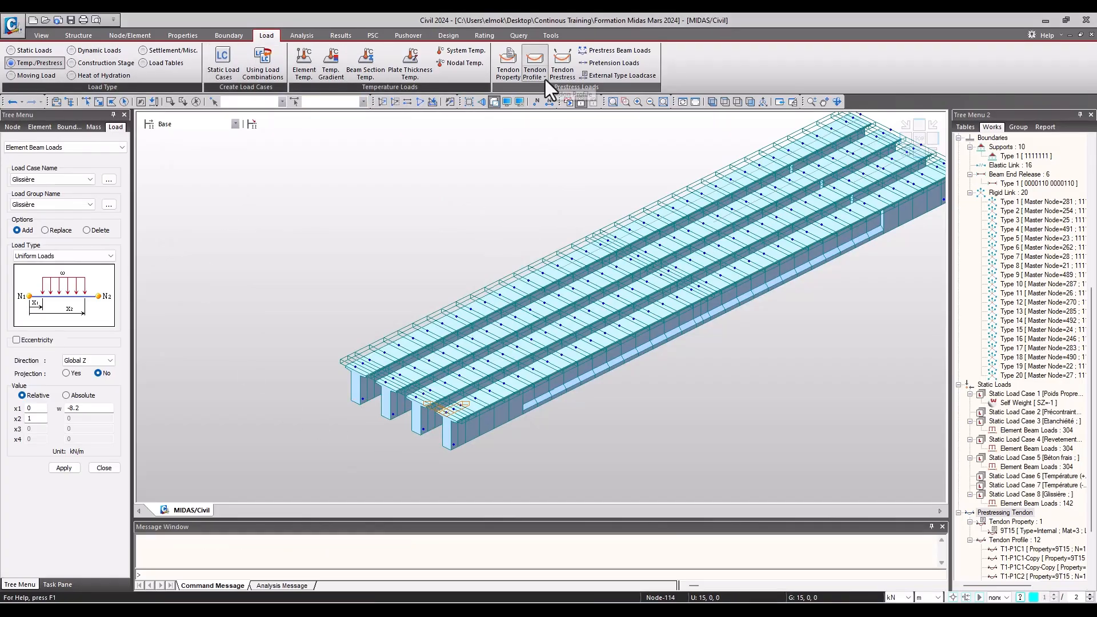
- Start changing the tendon names of the copied profiles, with T1-P2C as the new name and 1 2 3 4 as suffixes
click(541, 79)
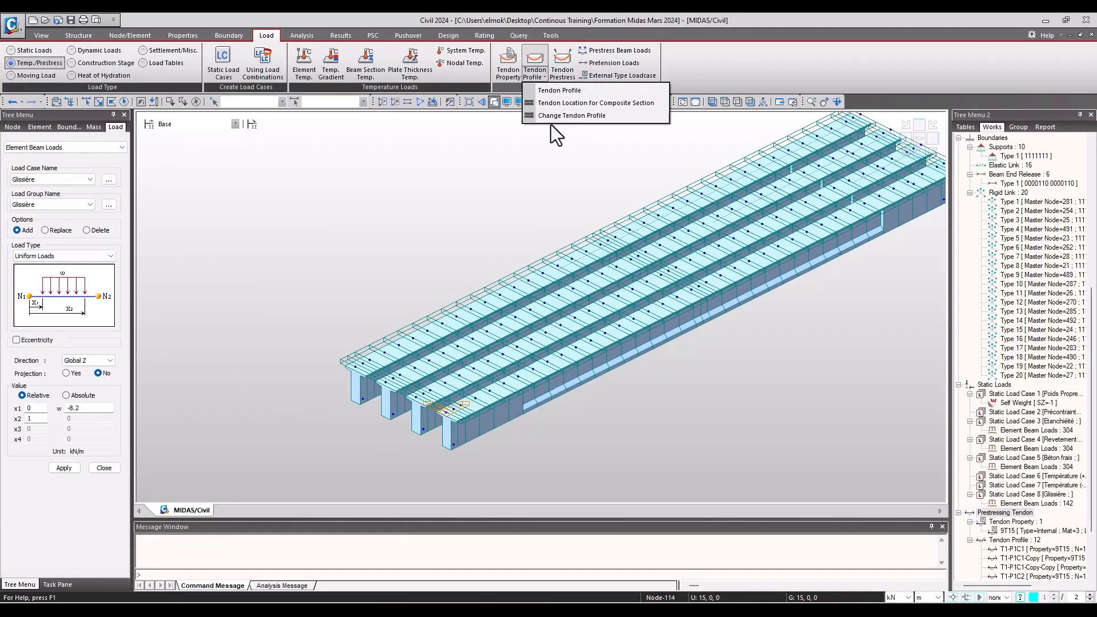
click(565, 115)
drag(543, 137, 560, 133)
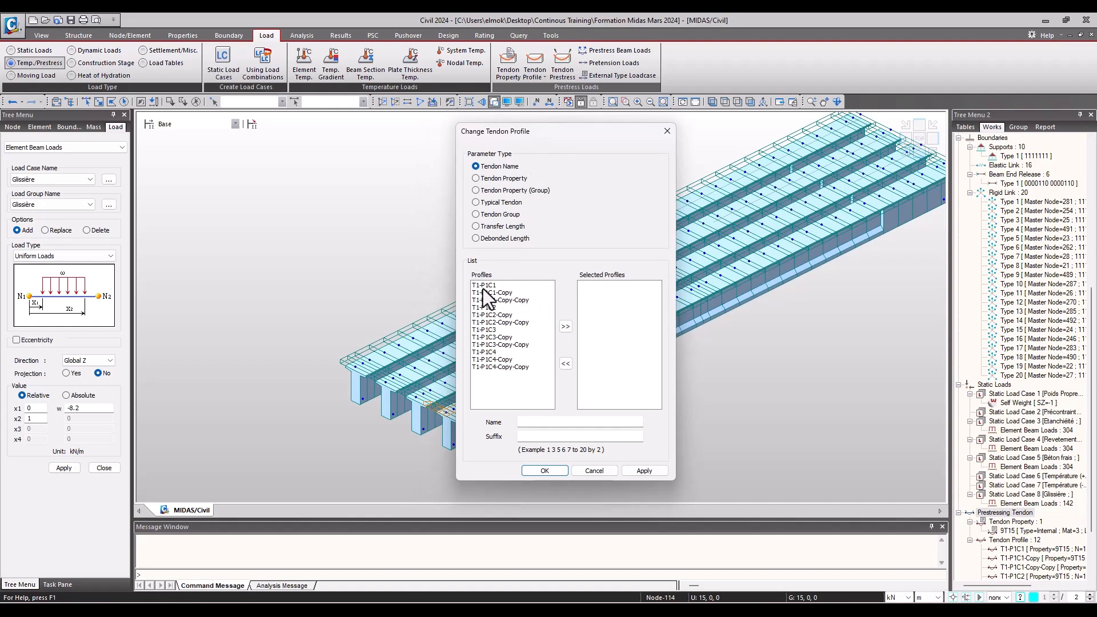
click(538, 423)
click(490, 294)
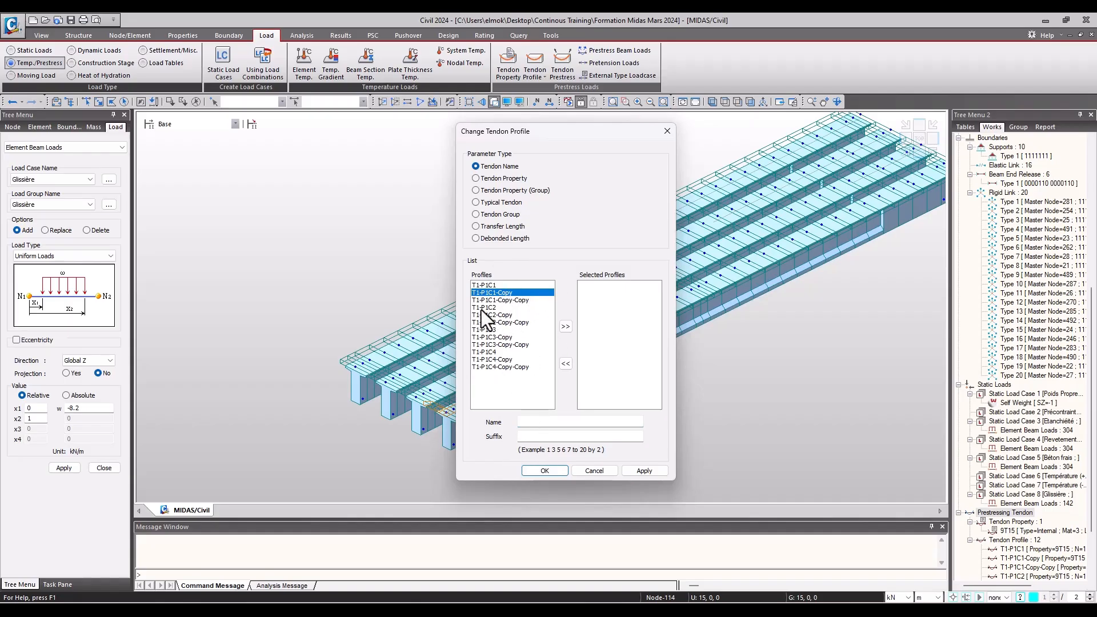
click(538, 425)
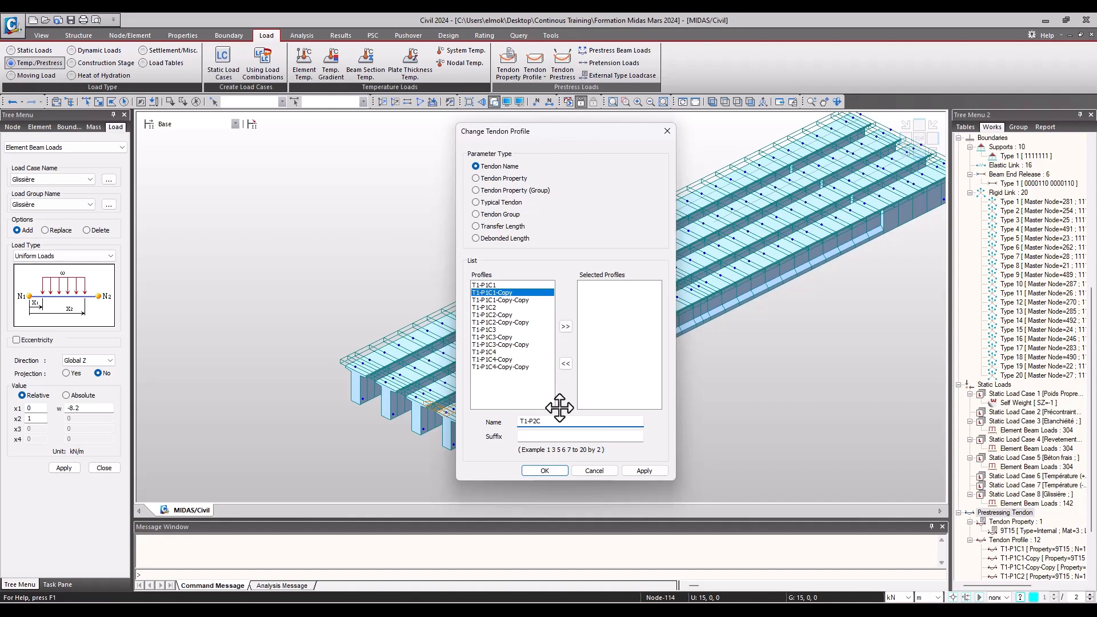
click(571, 436)
text(1 2 3 4)
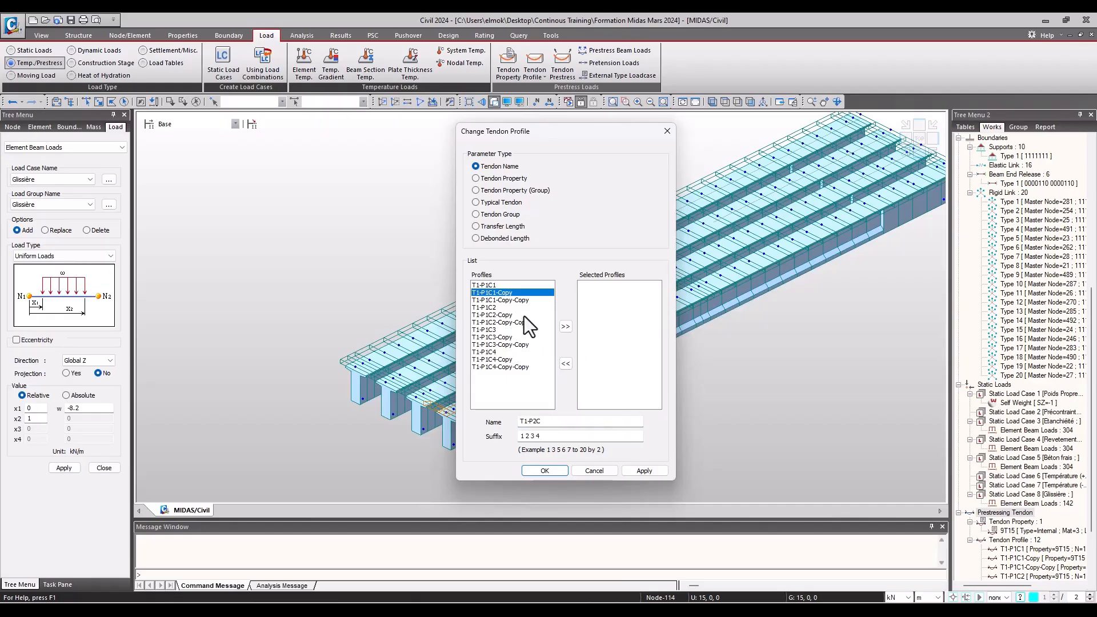
- Assign the profiles T1-P1C1-Copy to T1-P1C4-Copy to the renaming, apply it and close the Change Tendon Profile dialog
ctrl+click(495, 315)
ctrl+click(502, 338)
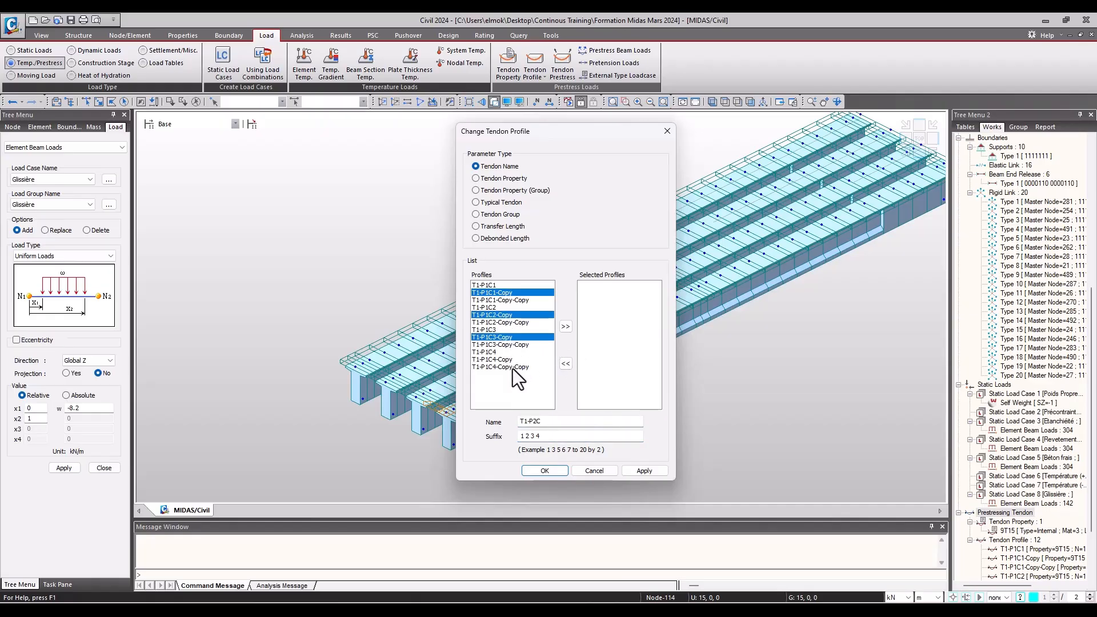
ctrl+click(505, 359)
click(565, 327)
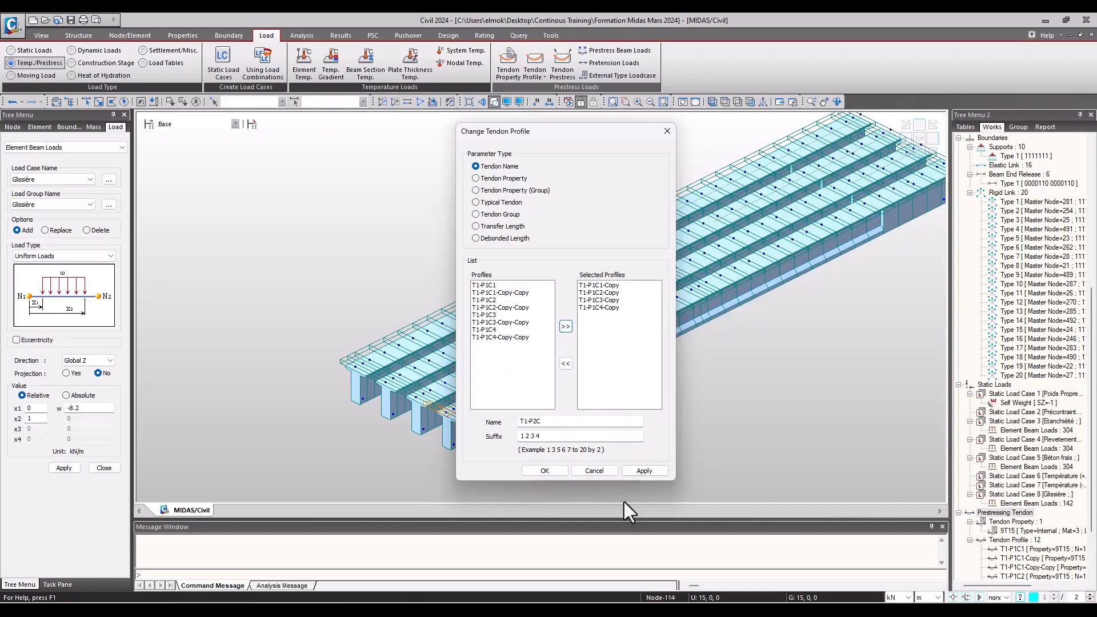
click(640, 472)
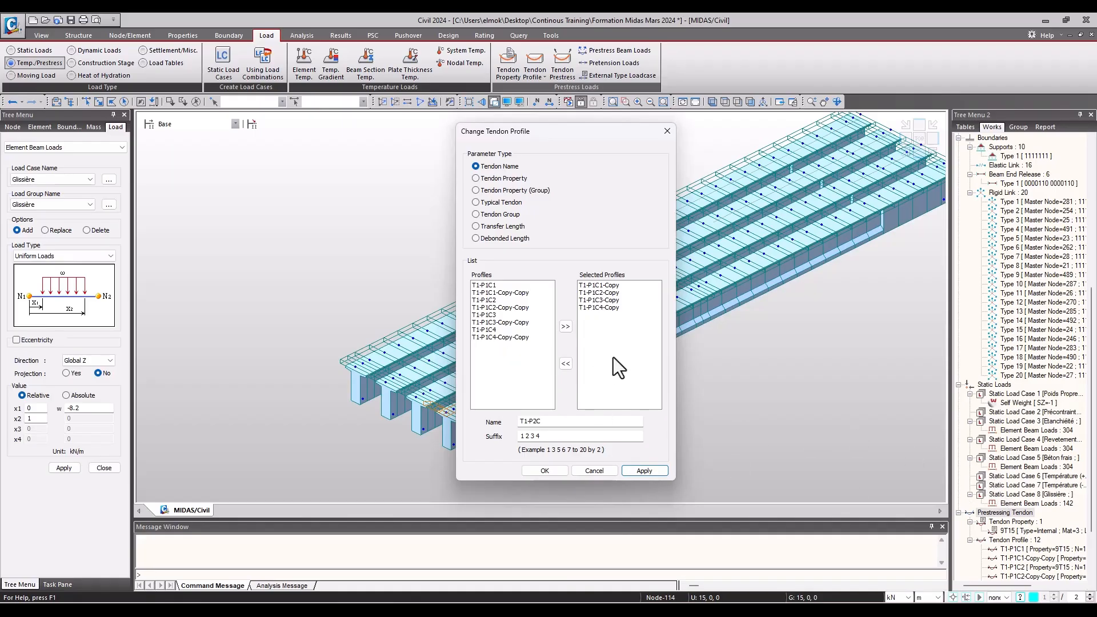
click(567, 423)
click(564, 472)
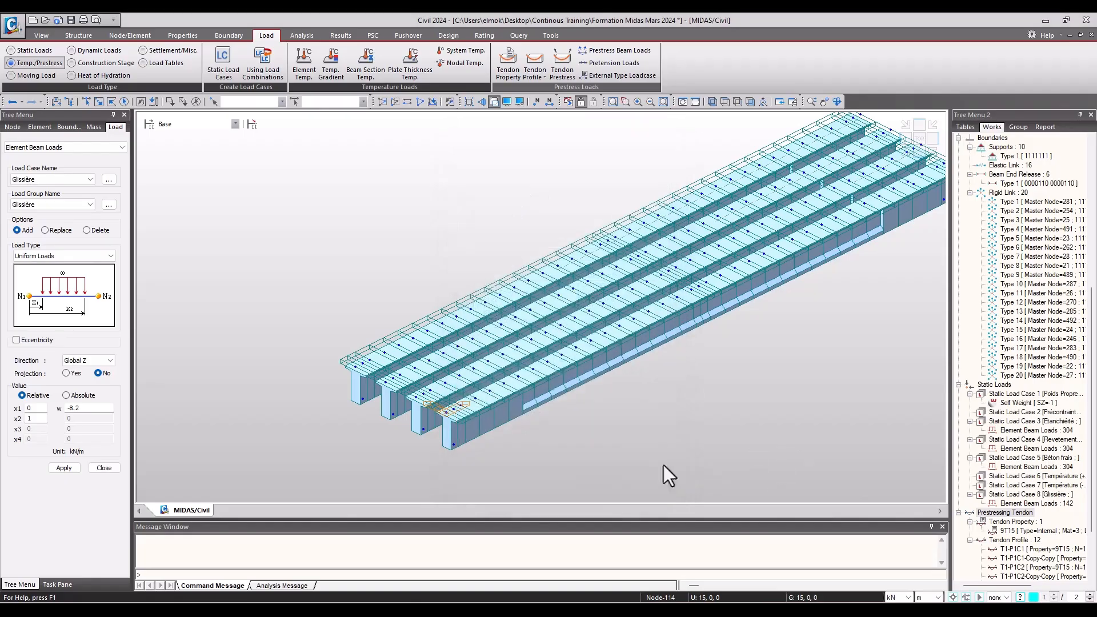
- Check the renamed profiles in the model tree and reopen the tendon profile list
scroll(994, 434, down, 3)
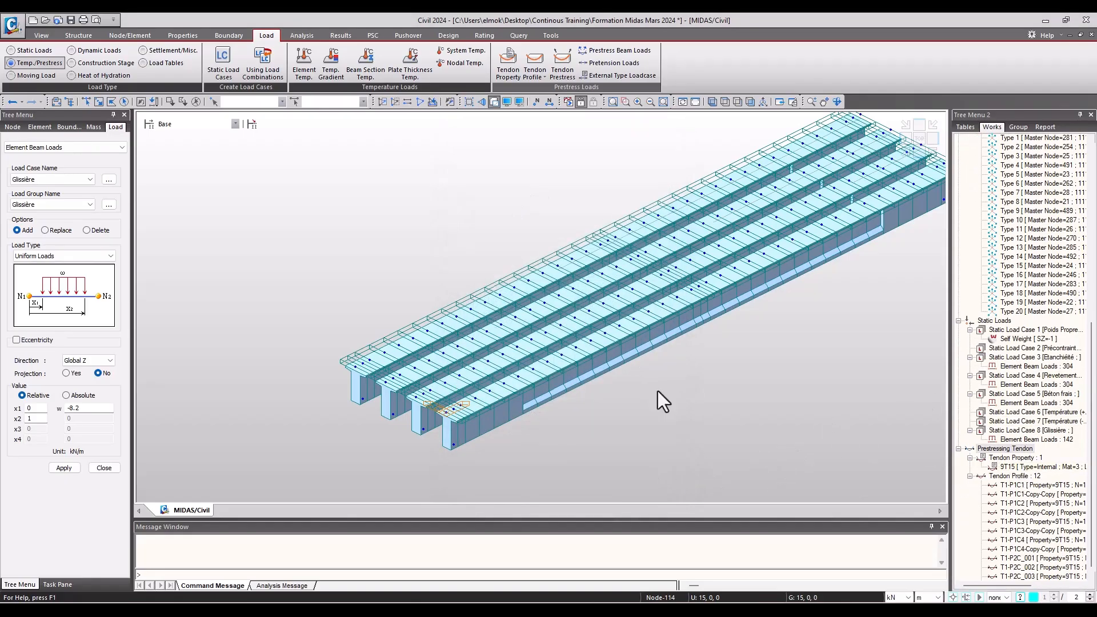
click(535, 64)
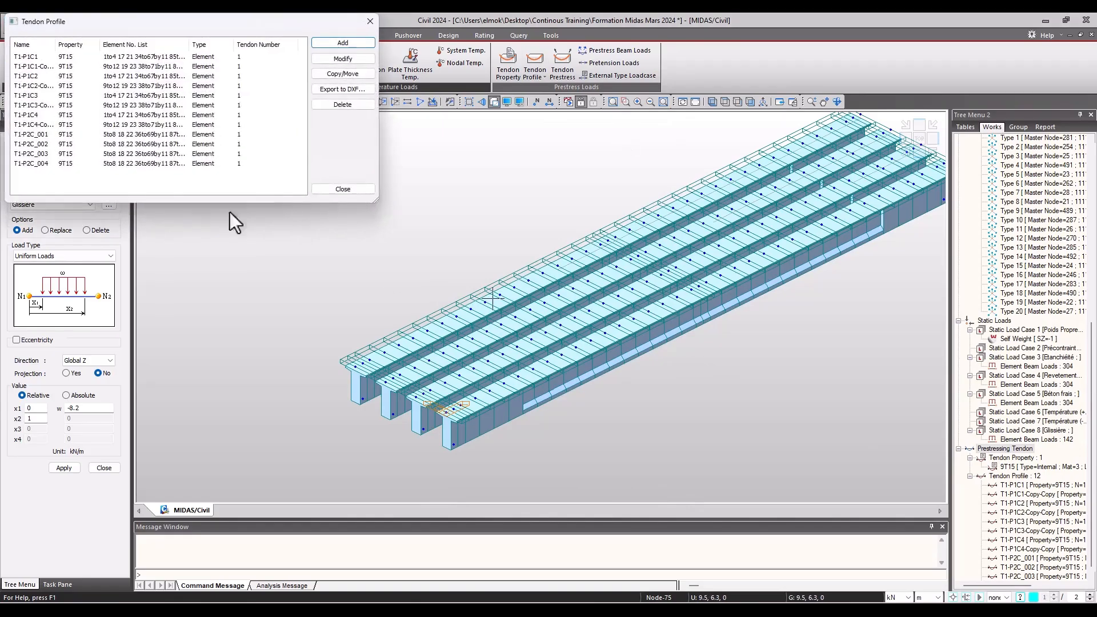
- Widen the name column of the tendon profile list, highlight T1-P2C_001 to T1-P2C_004 one by one in the model, and close the list
drag(133, 33, 521, 221)
drag(442, 233, 514, 236)
click(430, 323)
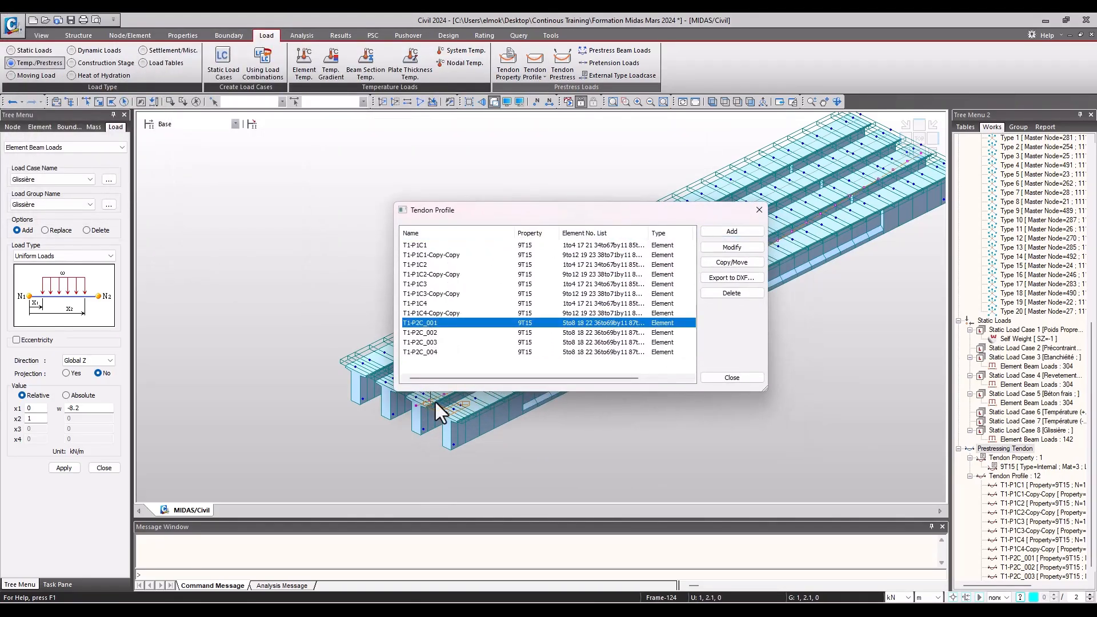
click(431, 333)
click(433, 343)
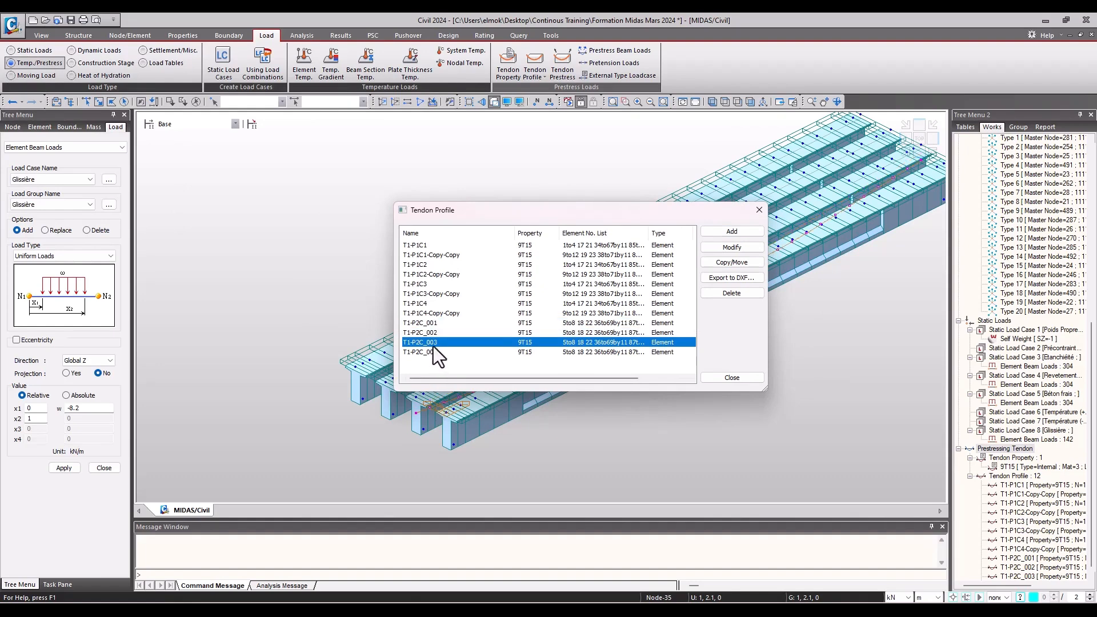
click(434, 352)
click(409, 323)
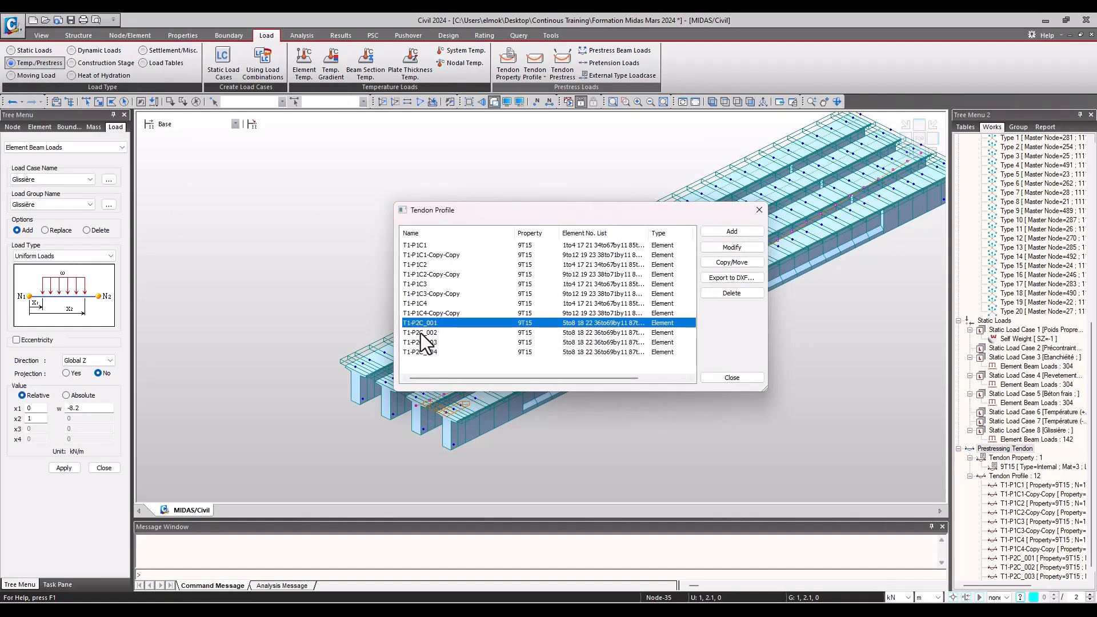
drag(485, 210, 489, 154)
click(448, 287)
click(440, 297)
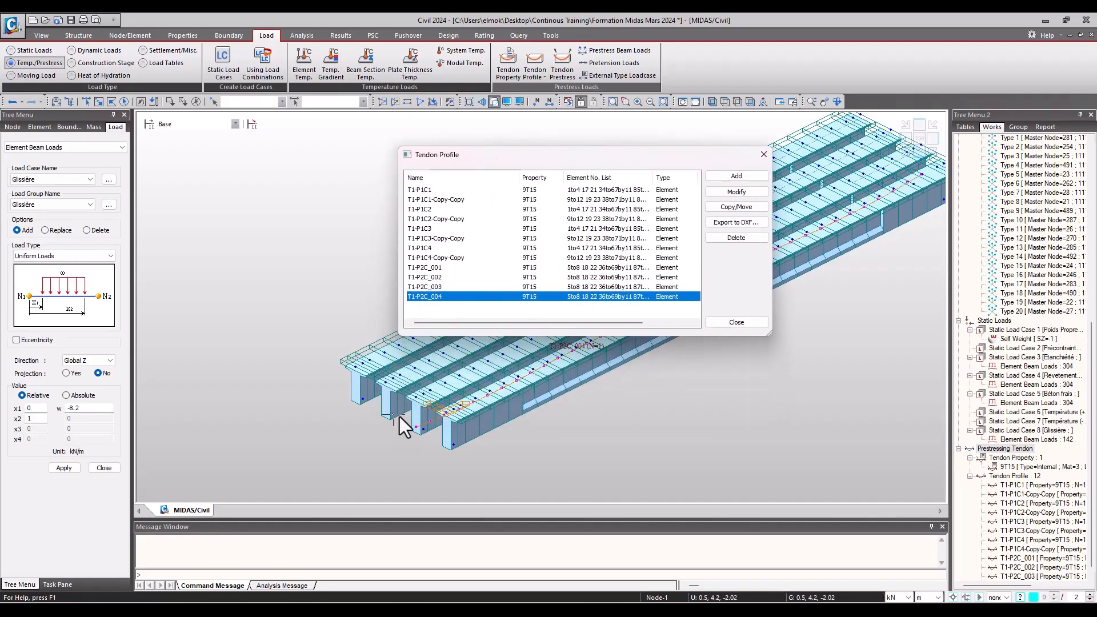
click(737, 322)
- Start a tendon name change and select the profiles T1-P1C1-Copy-Copy to T1-P1C4-Copy-Copy
click(543, 76)
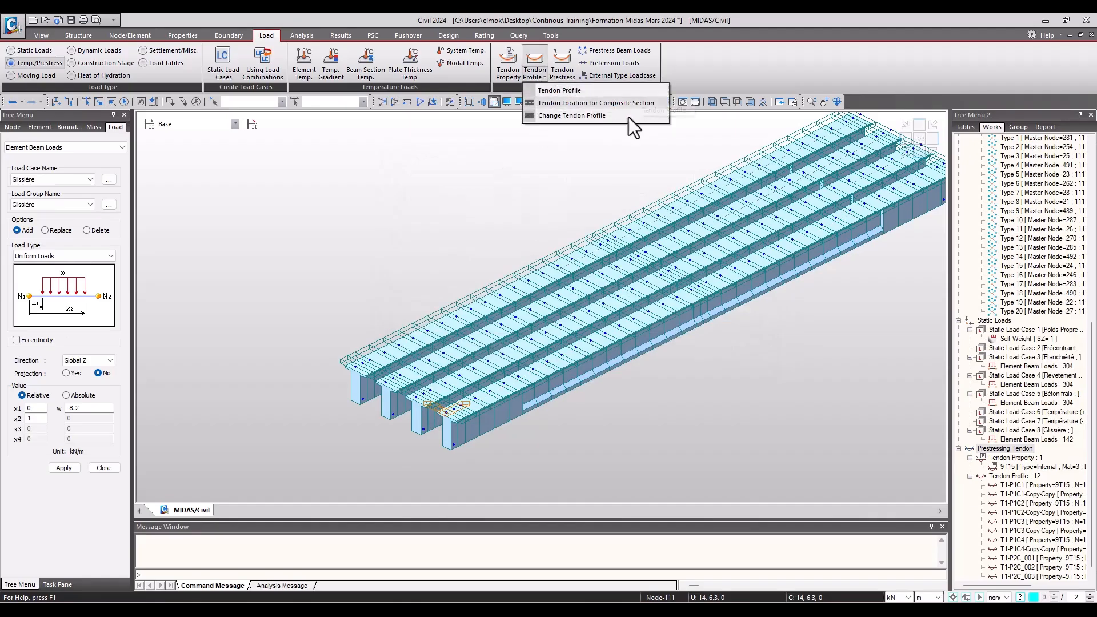
click(570, 117)
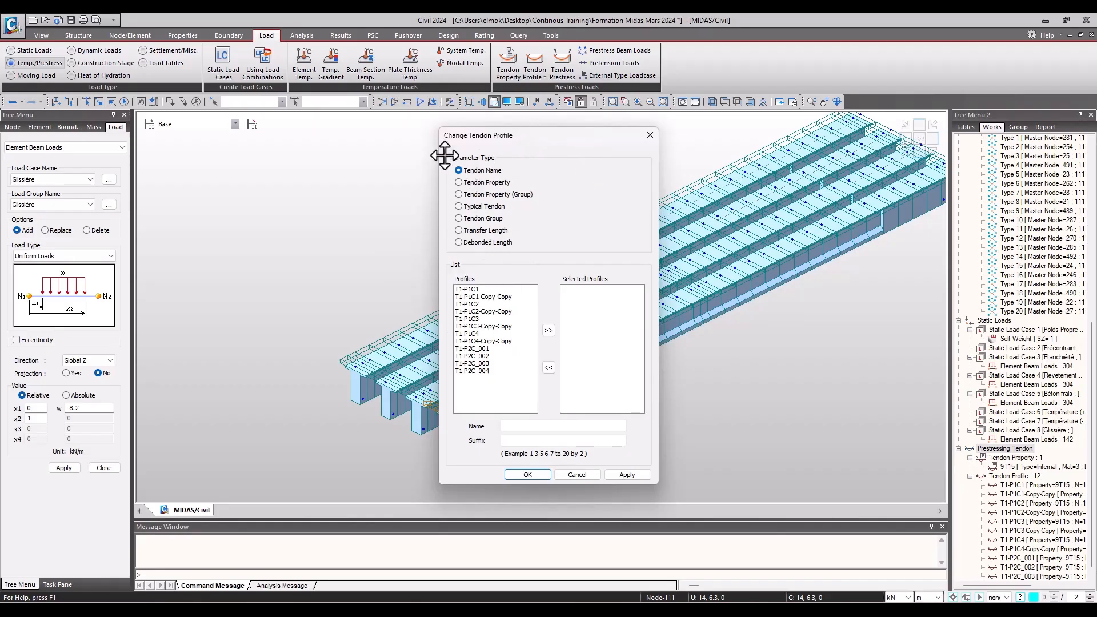
ctrl+click(492, 312)
ctrl+click(492, 318)
ctrl+click(489, 319)
ctrl+click(490, 326)
ctrl+click(490, 320)
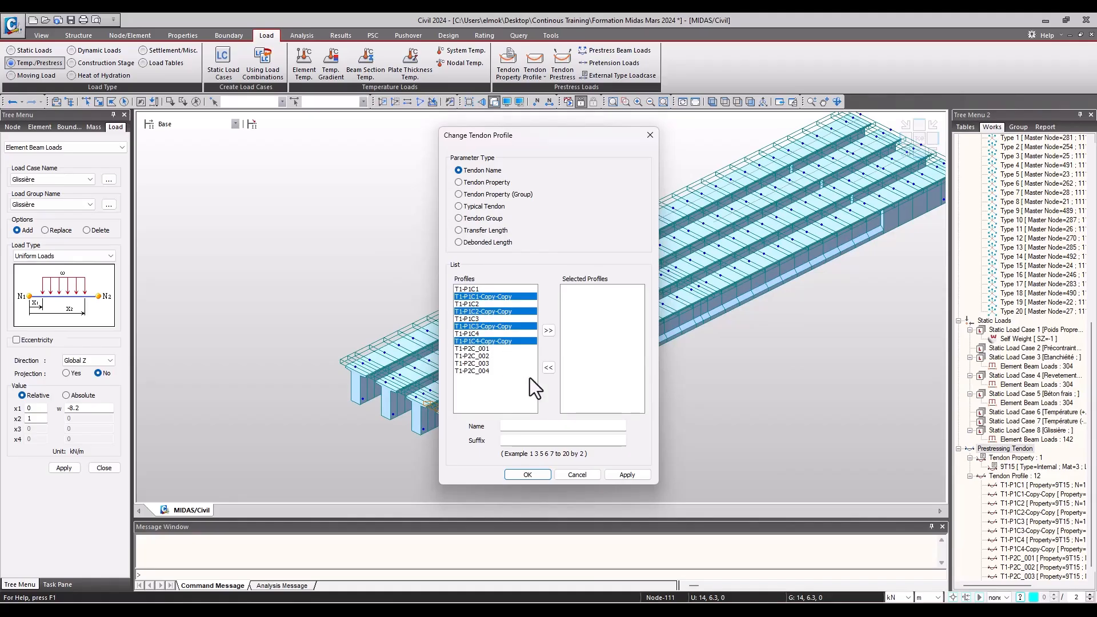
- Rename the selected profiles with the name T1-P3C and suffixes 1 2 3 4, then apply and close the dialog
click(533, 427)
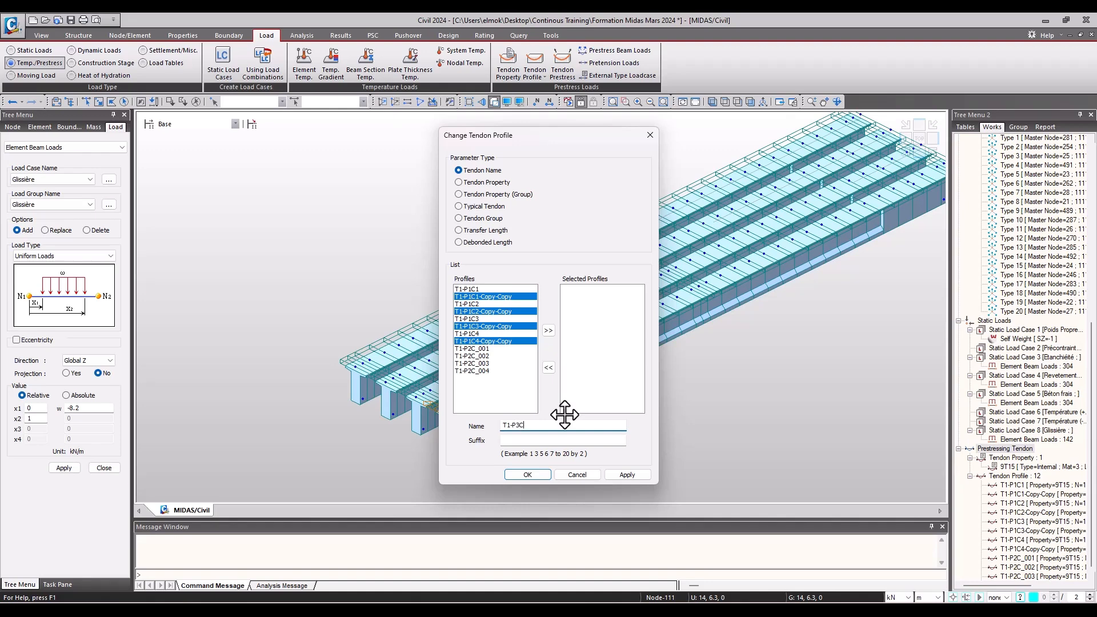
click(506, 439)
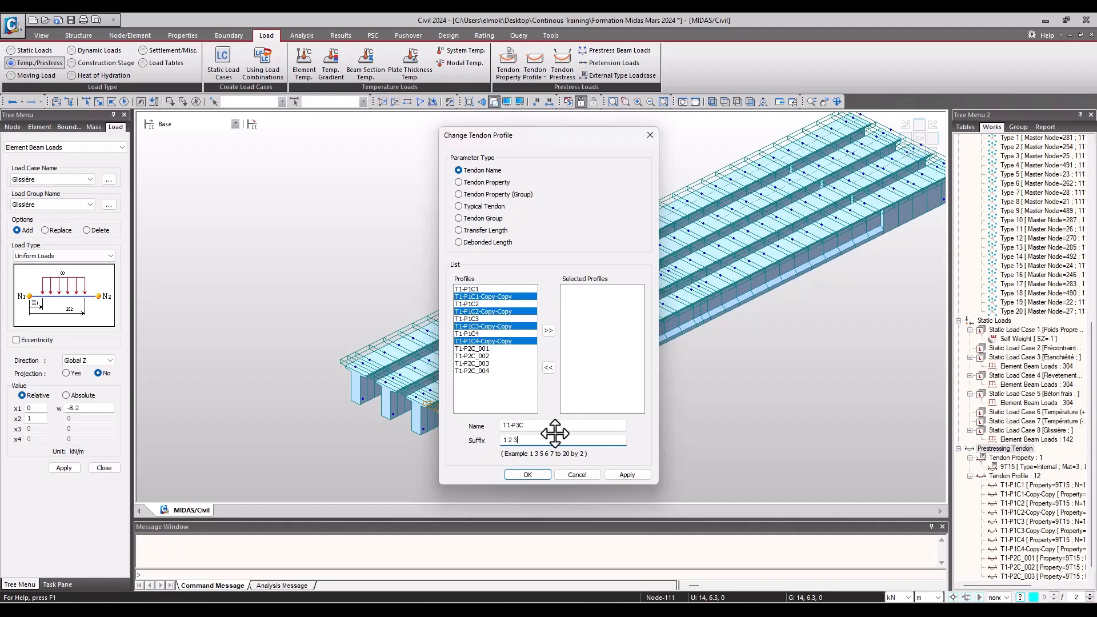
click(548, 330)
click(627, 474)
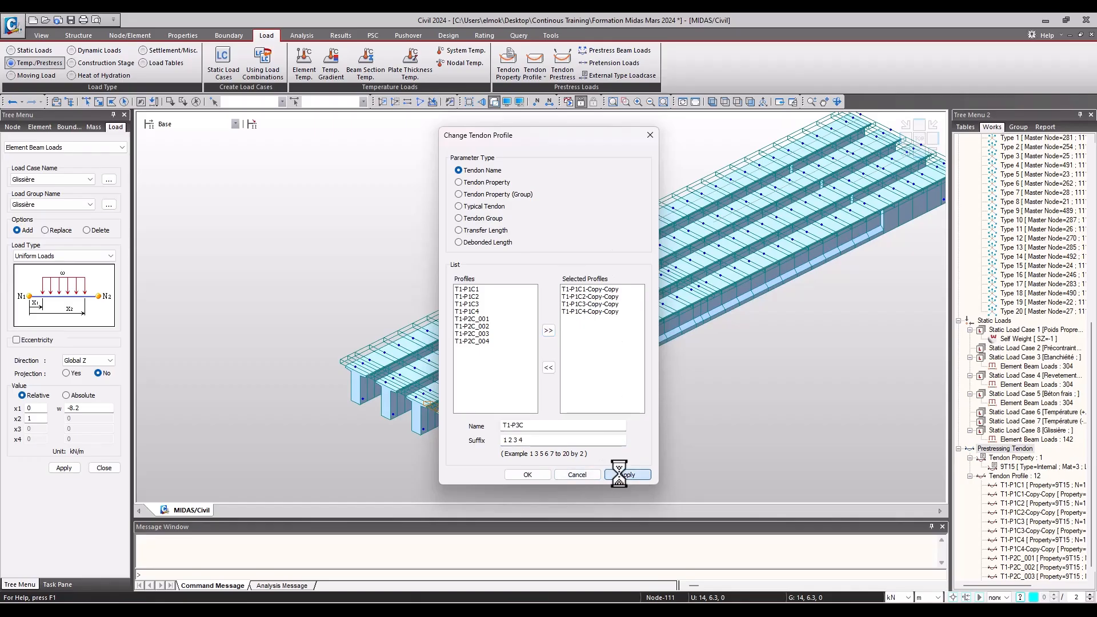
click(526, 475)
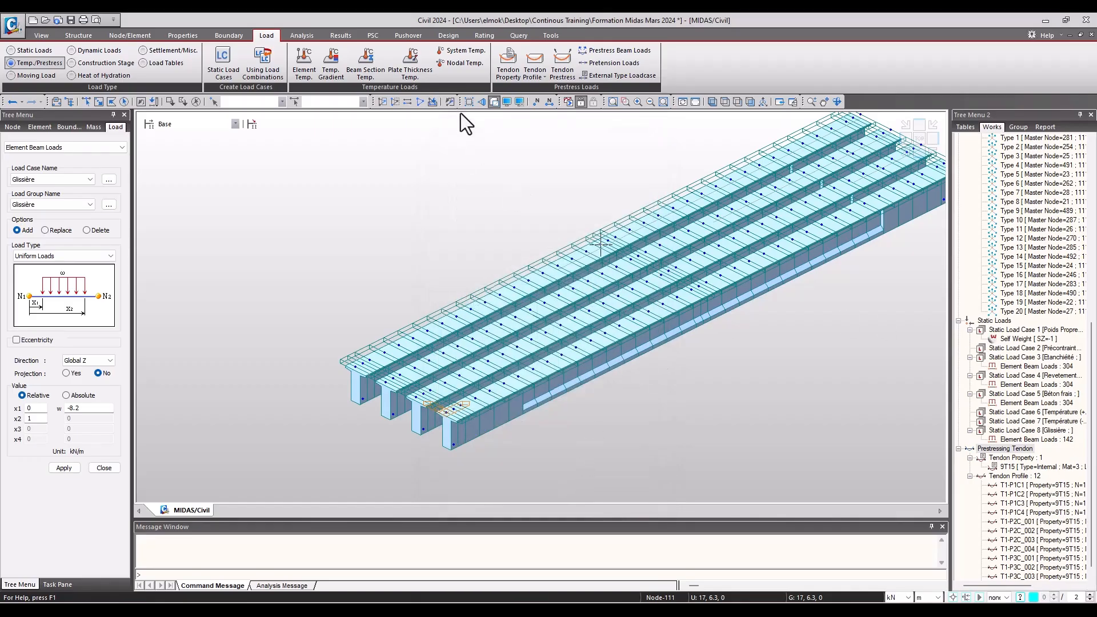
click(532, 80)
click(566, 117)
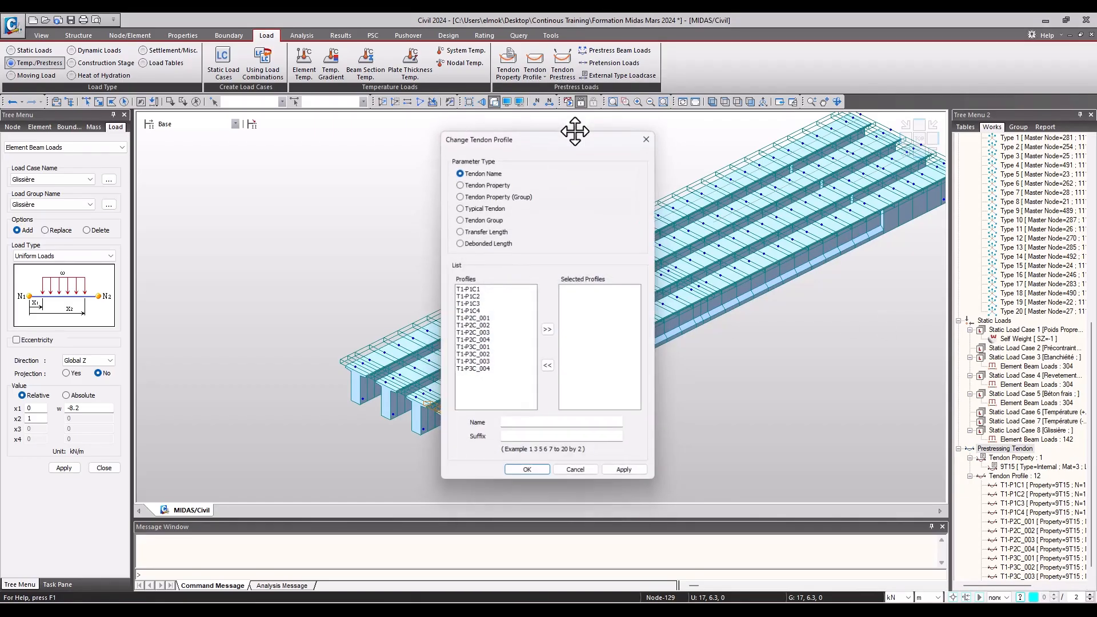
click(643, 143)
click(516, 78)
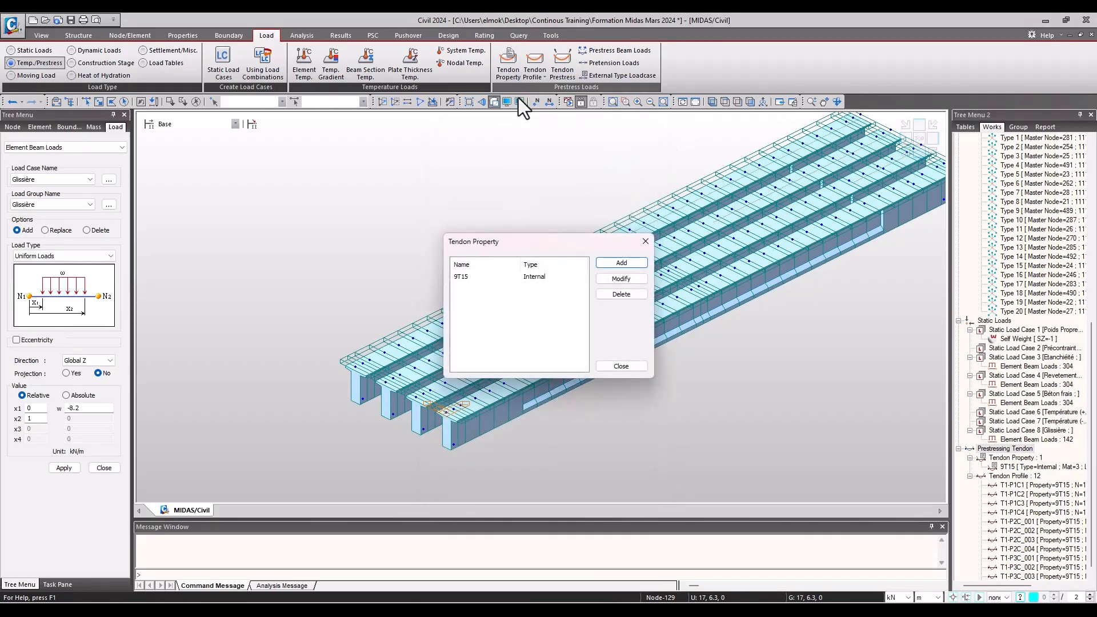
click(645, 240)
- Review the P1, P2 and P3 profiles in the tendon profile list with the name column widened, highlighting them in the model, and close the list
click(535, 80)
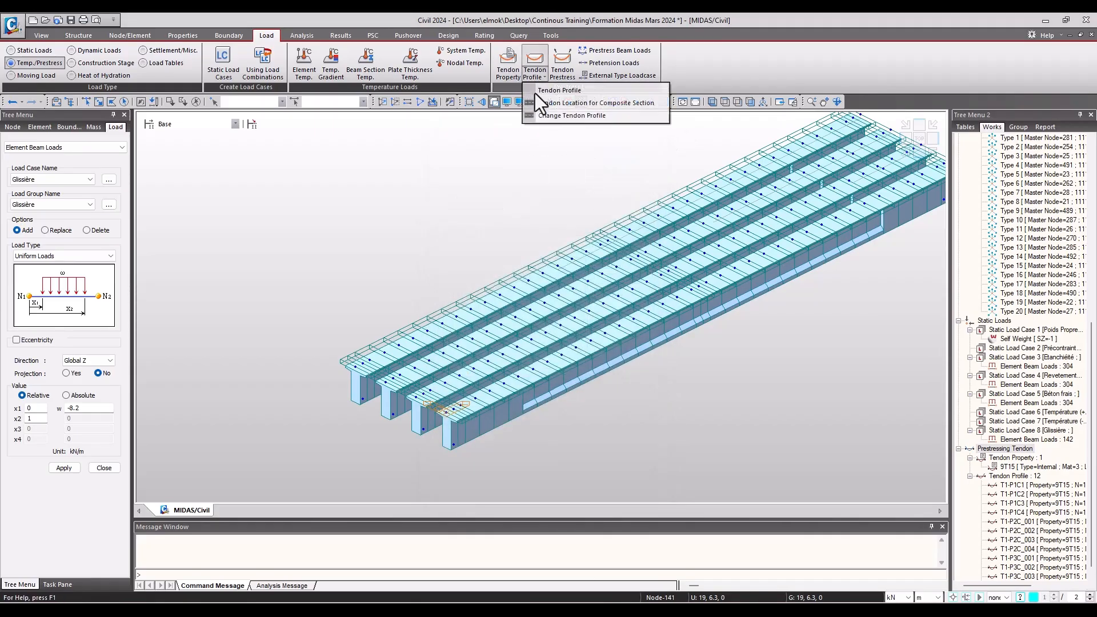
click(559, 90)
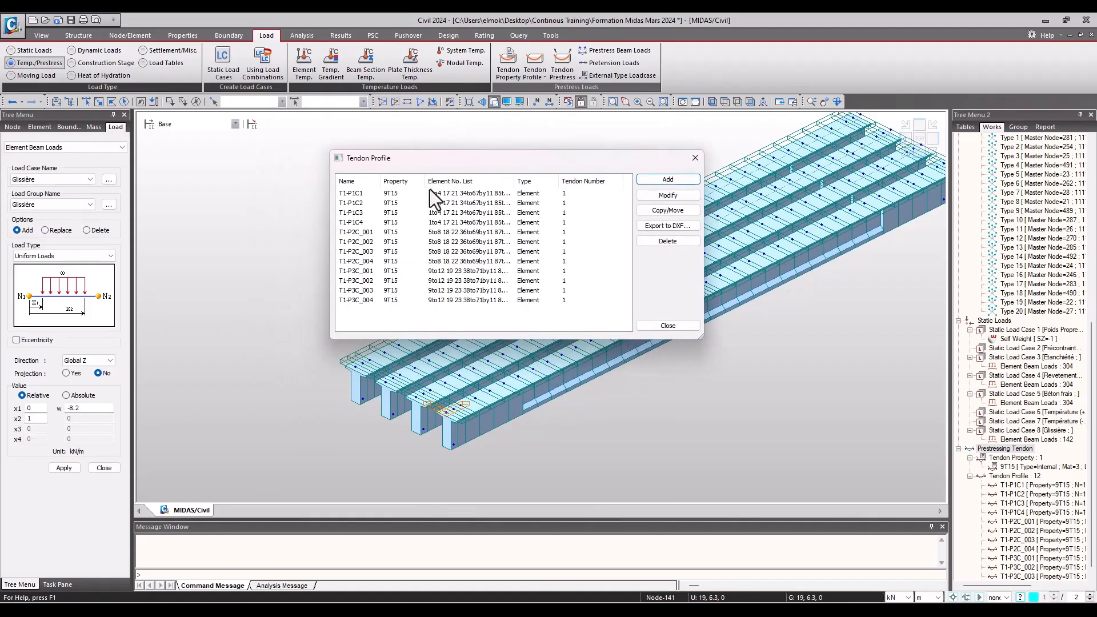
drag(380, 181, 448, 181)
click(374, 232)
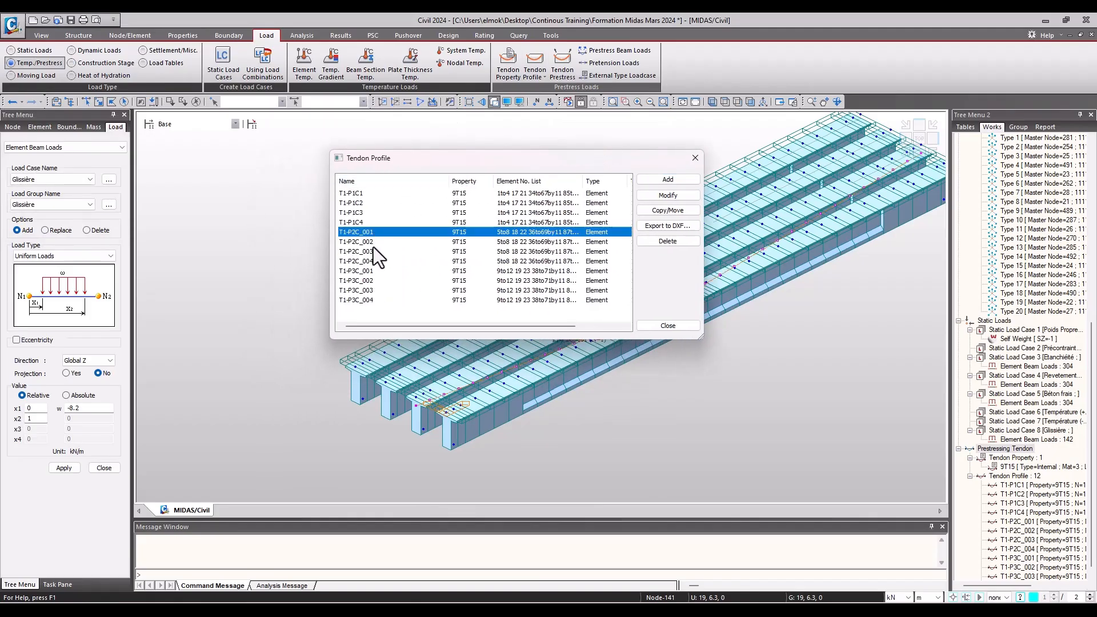
click(373, 251)
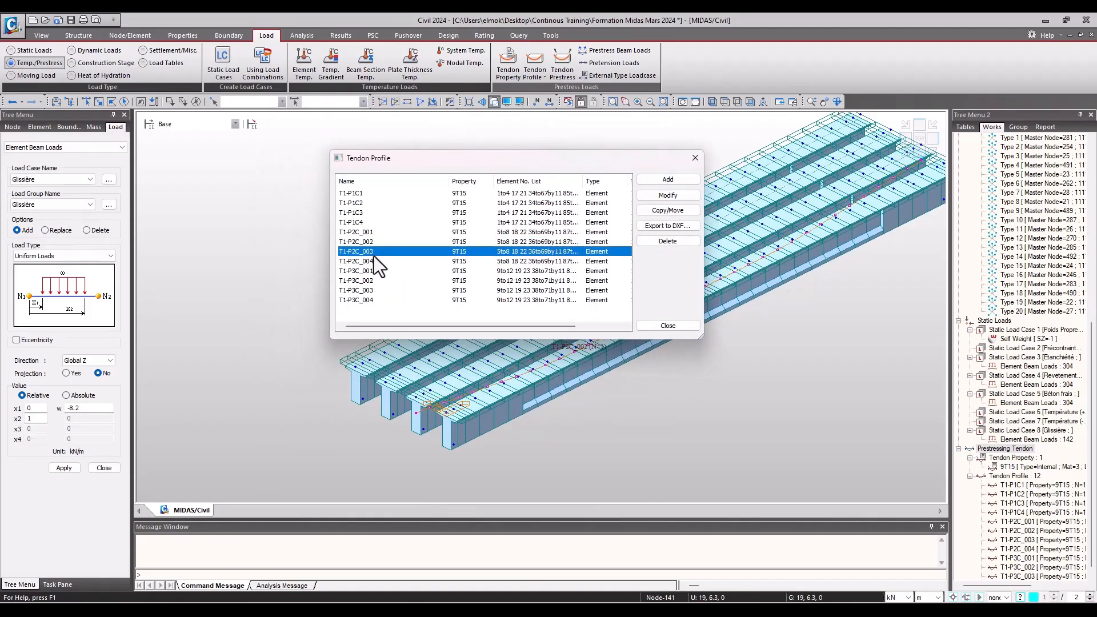
click(356, 232)
key(Down)
key(Down)
key(Down)
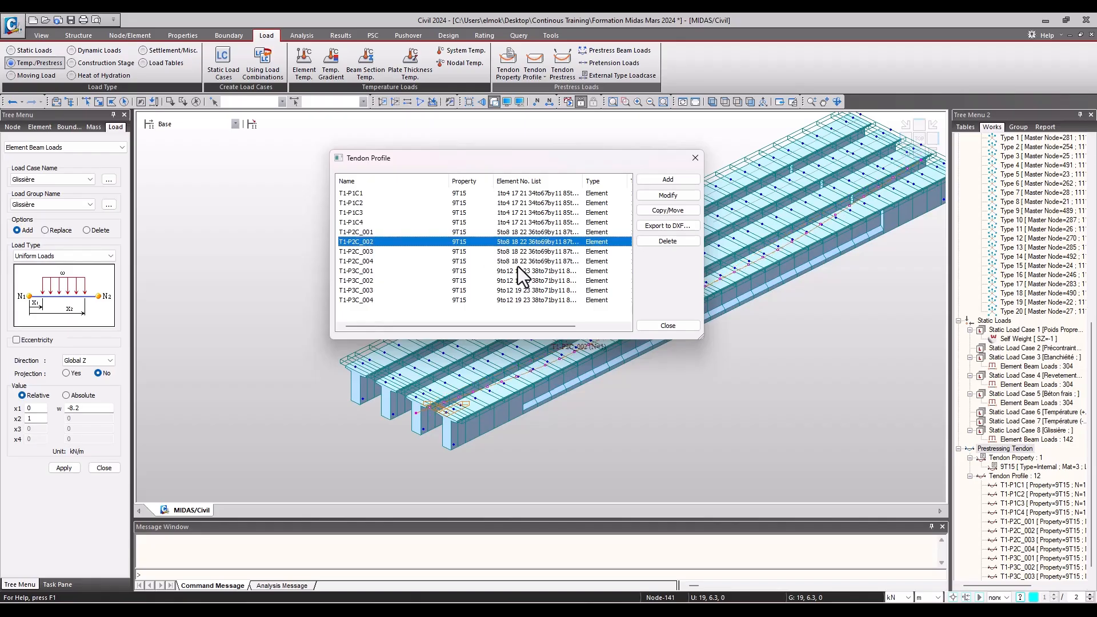
key(Down)
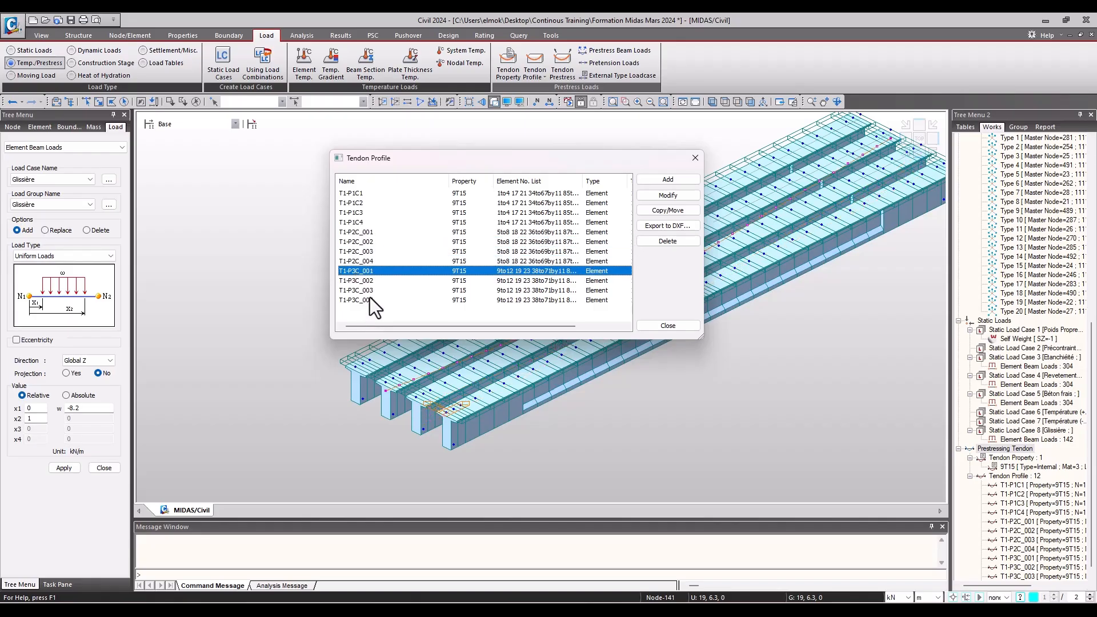
click(369, 233)
click(368, 194)
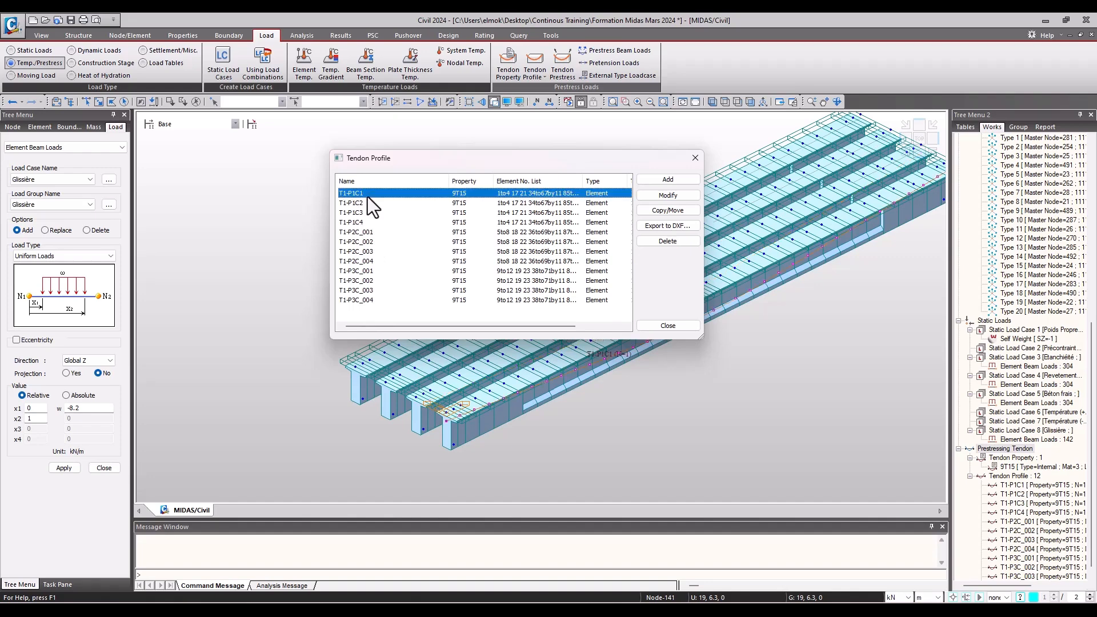
click(379, 221)
click(667, 325)
- Rename the profiles T1-P1C1 to T1-P1C4 with the tendon name T1-P1C and suffixes 1 2 3 4
click(545, 81)
click(562, 129)
drag(480, 291, 480, 310)
click(552, 334)
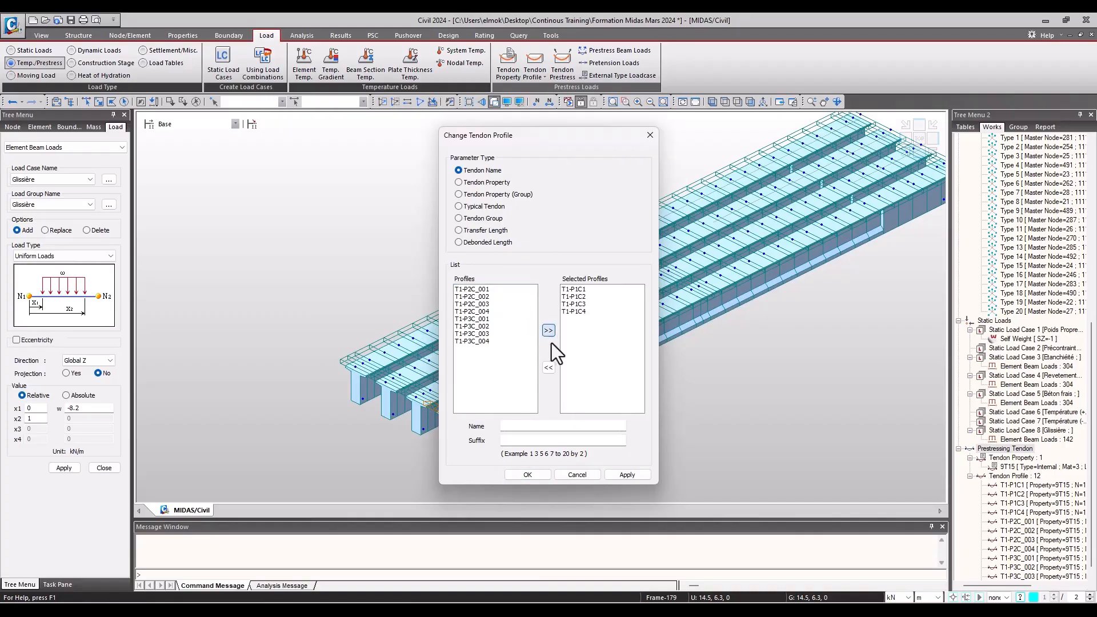
click(538, 425)
click(528, 439)
text(1 2 3 4)
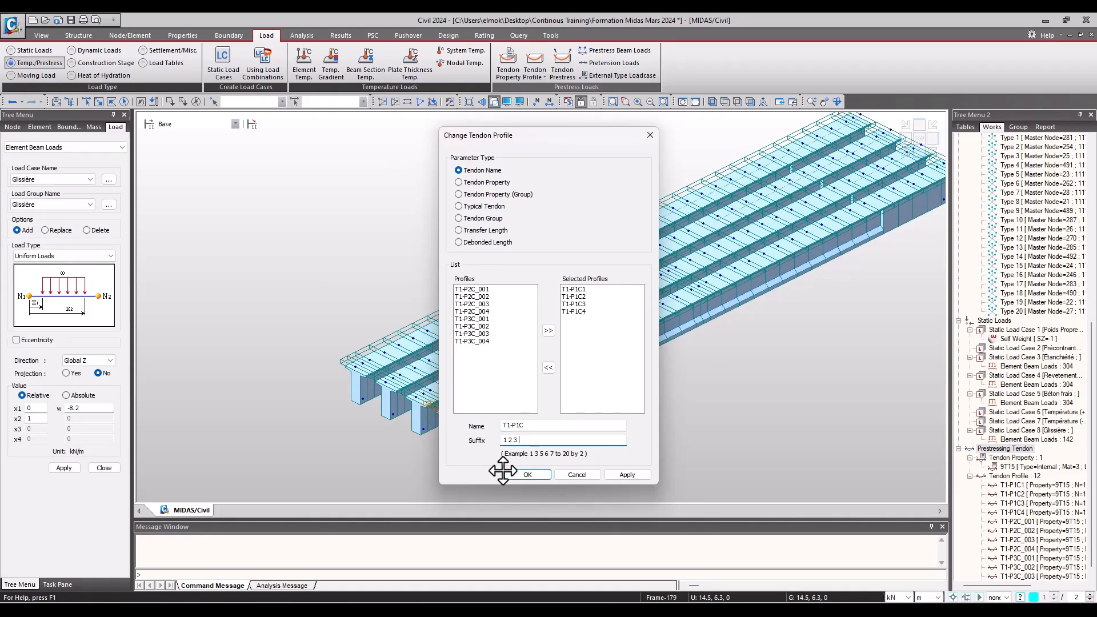
click(539, 475)
click(536, 77)
click(555, 112)
click(500, 291)
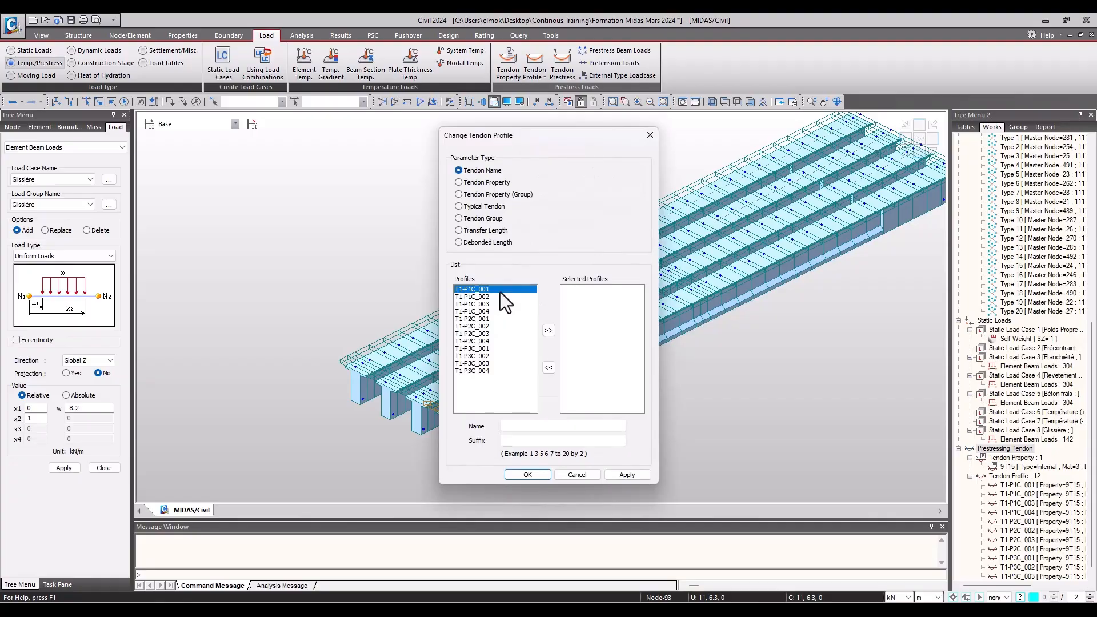
click(575, 475)
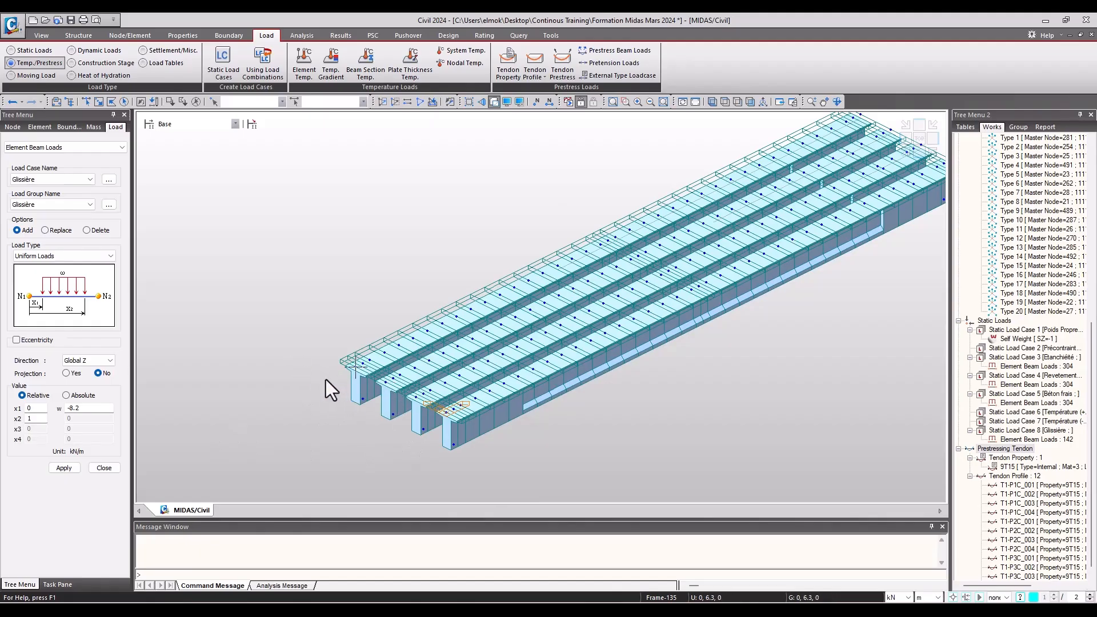
- Copy the profiles T1-P3C_001 to T1-P3C_004 to the fourth girder by an equal distance picked between the two girder ends, and close the list
click(543, 81)
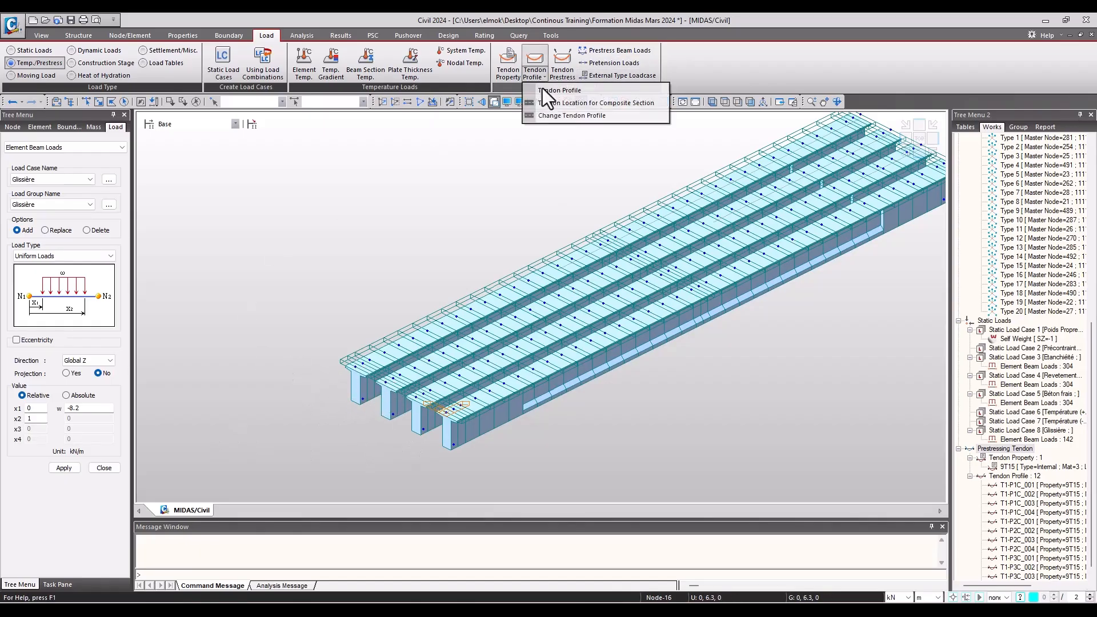
click(550, 91)
drag(157, 24, 600, 86)
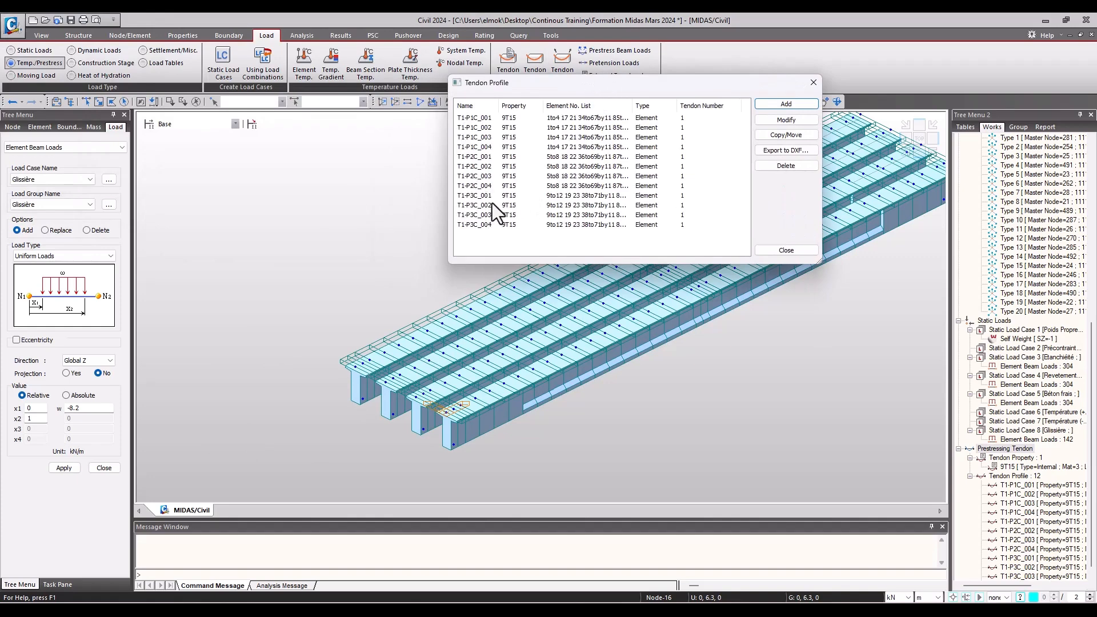
drag(482, 198, 520, 236)
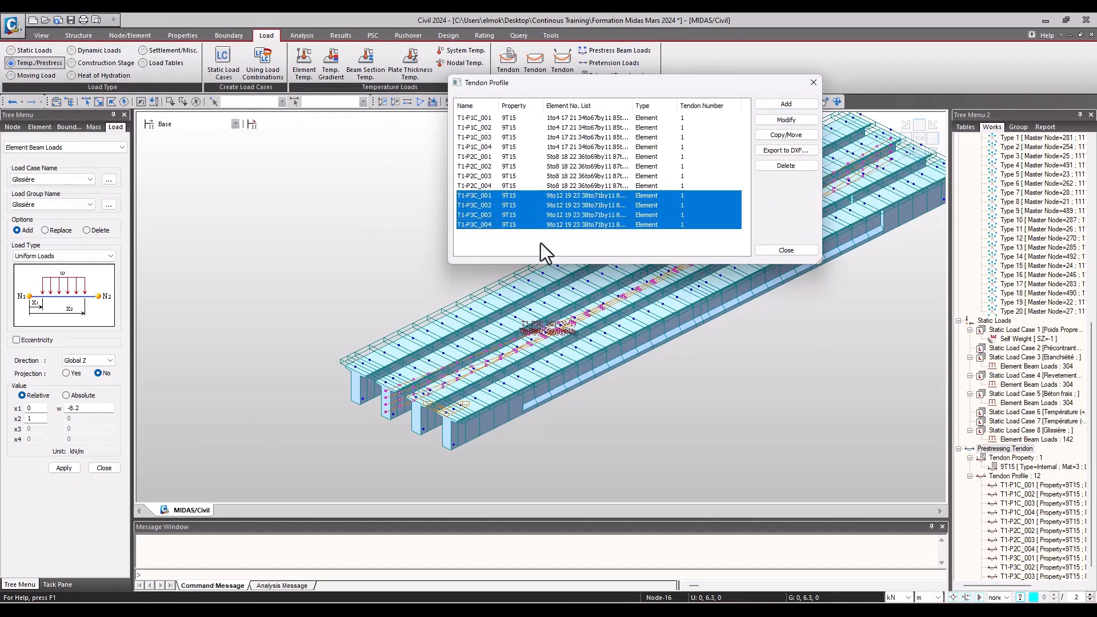
click(777, 138)
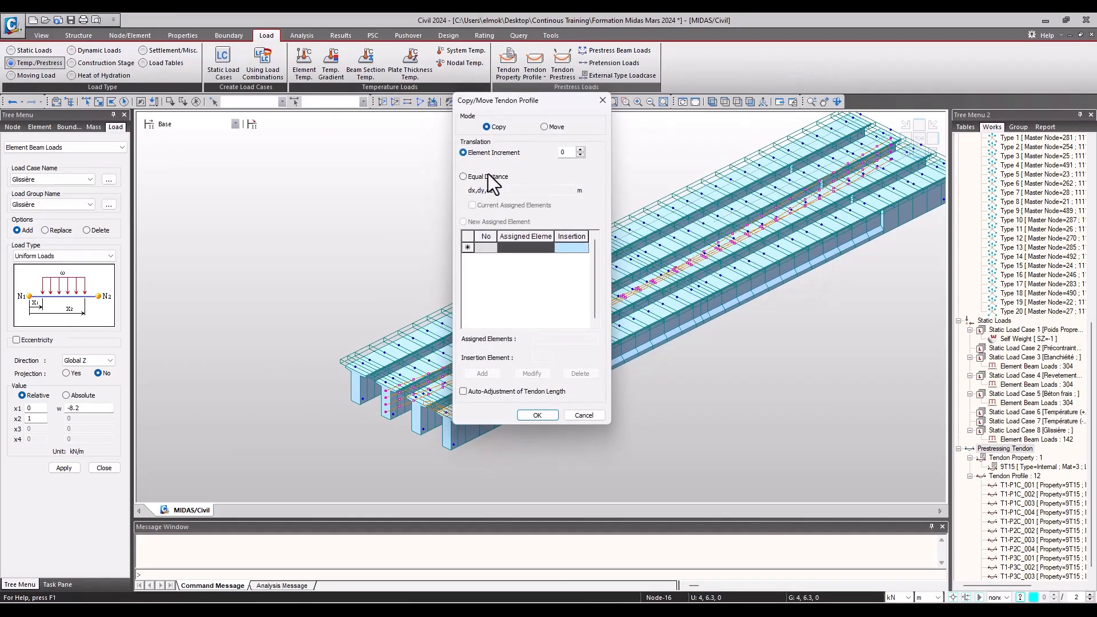
click(523, 190)
click(382, 384)
click(343, 373)
click(535, 414)
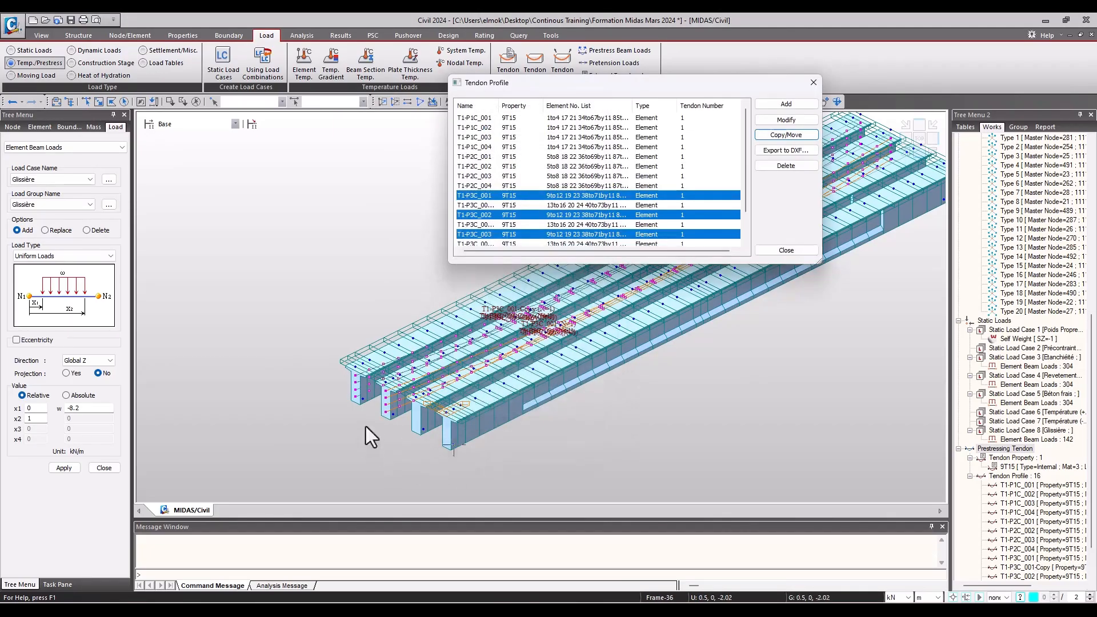
scroll(515, 211, down, 1)
scroll(515, 211, up, 1)
click(803, 251)
- Rename the profiles T1-P3C_001-Copy to T1-P3C_004-Copy with the tendon name T1-P4C and suffixes 1 2 3 4
click(534, 65)
click(601, 117)
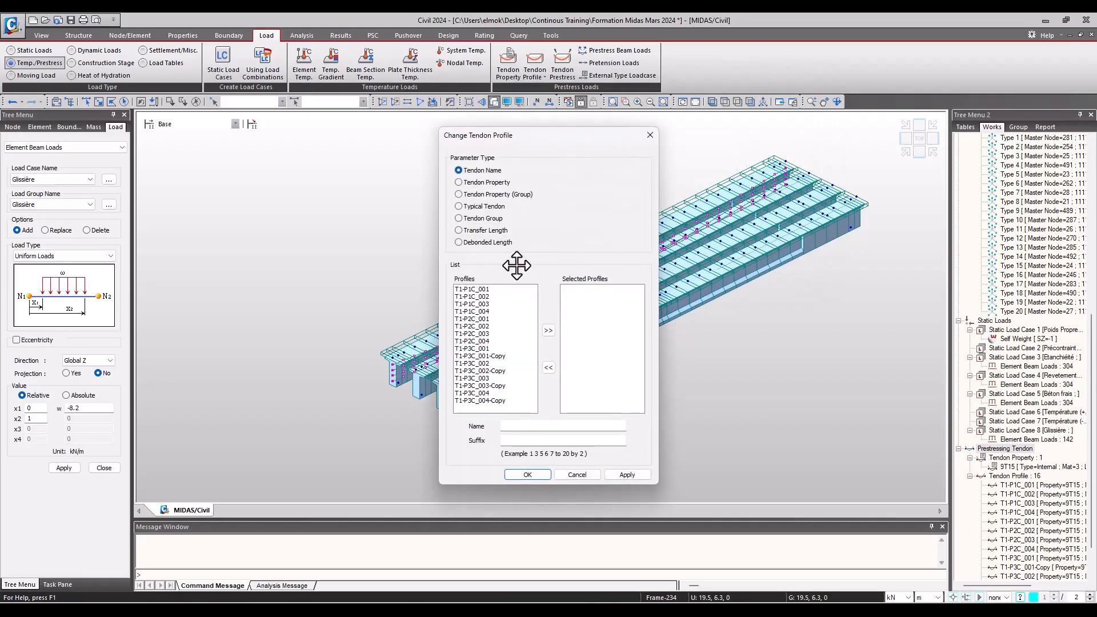
ctrl+click(500, 370)
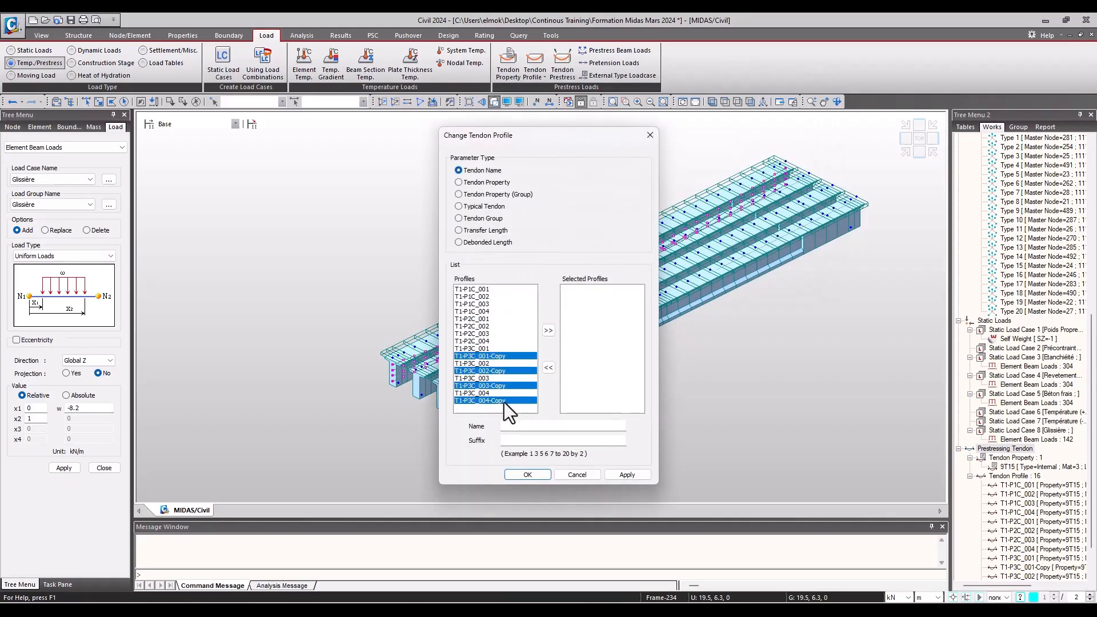
click(548, 330)
click(553, 425)
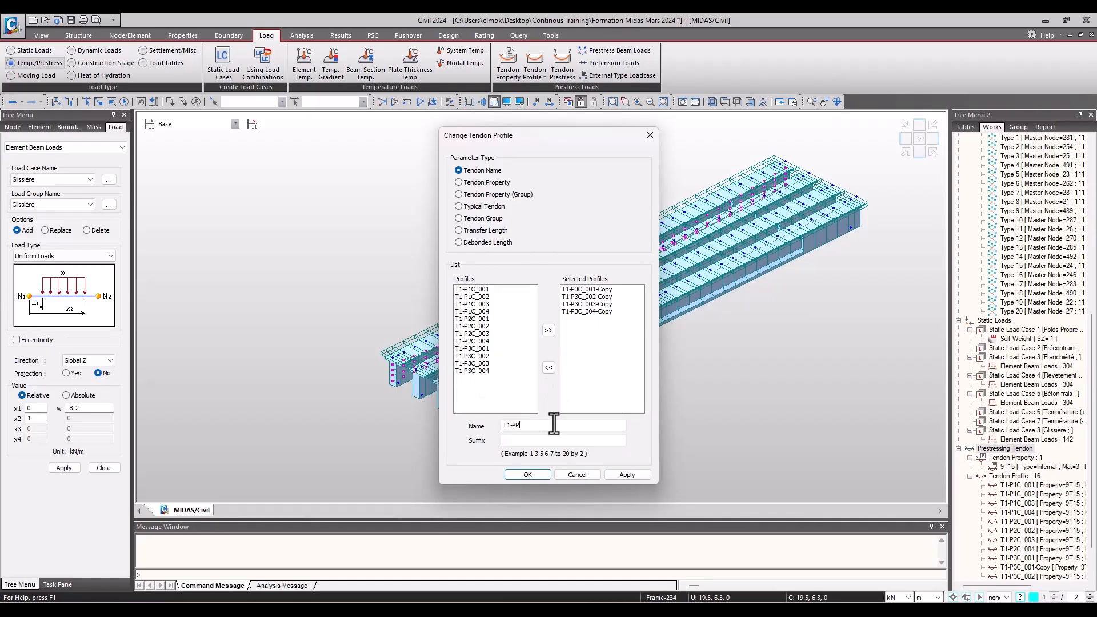
key(Tab)
text(1 2 3 4)
click(535, 471)
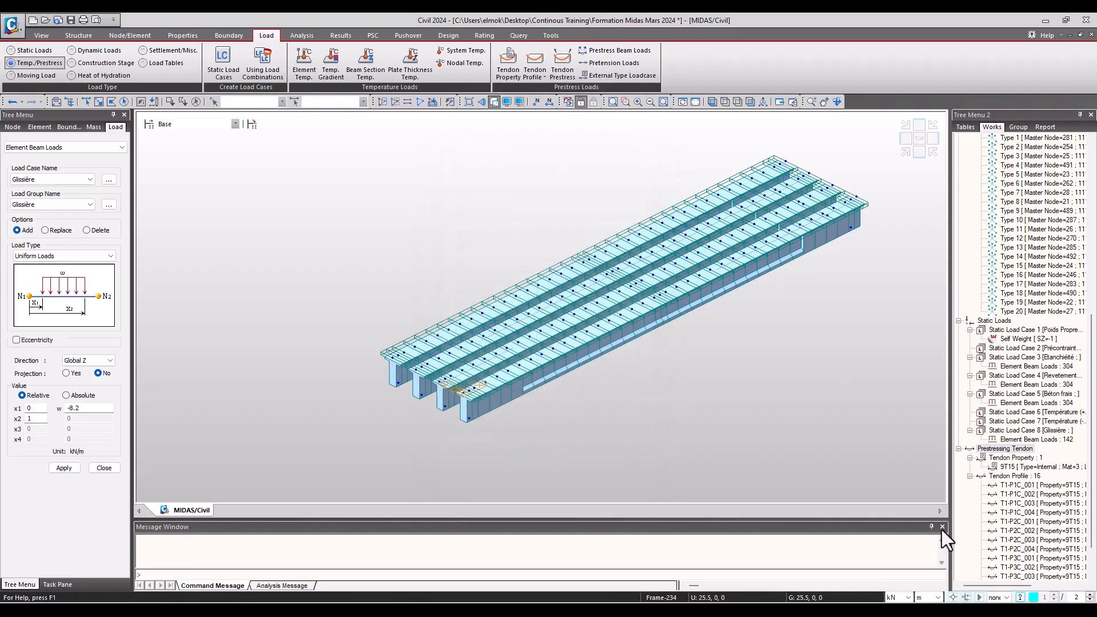
- Review the renamed T1-P1C to T1-P4C profiles in the tendon profile list with the name column widened, highlighting several in the model, and close the list
click(534, 79)
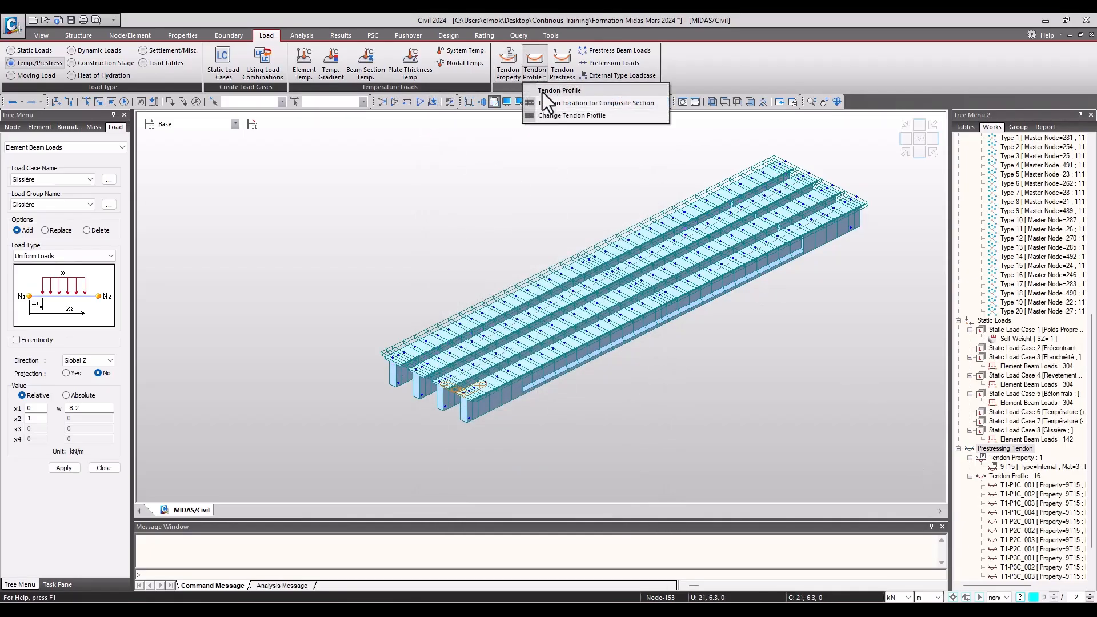
click(595, 90)
drag(170, 28, 593, 168)
drag(479, 184, 528, 184)
click(450, 197)
scroll(451, 217, up, 3)
scroll(469, 251, down, 1)
scroll(475, 255, up, 1)
click(472, 199)
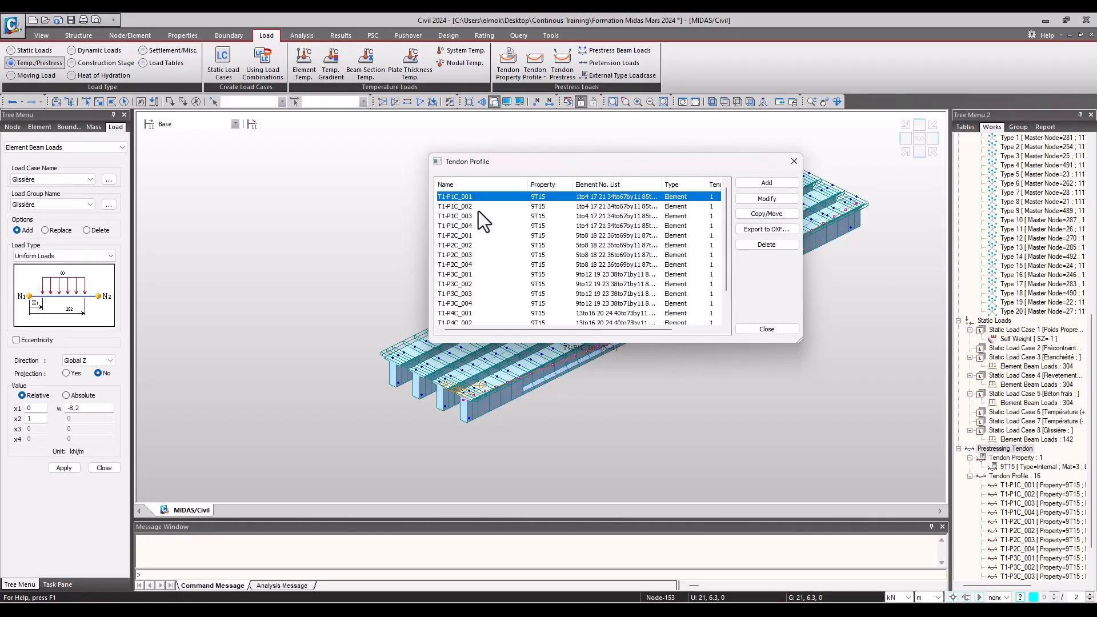
scroll(468, 208, down, 1)
click(455, 225)
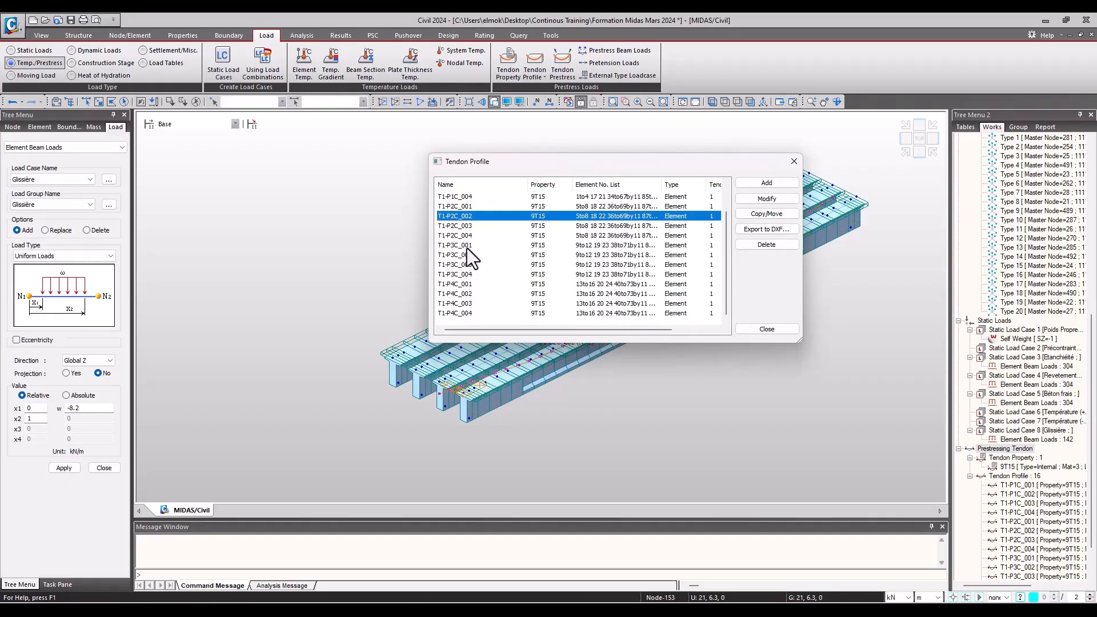
click(467, 256)
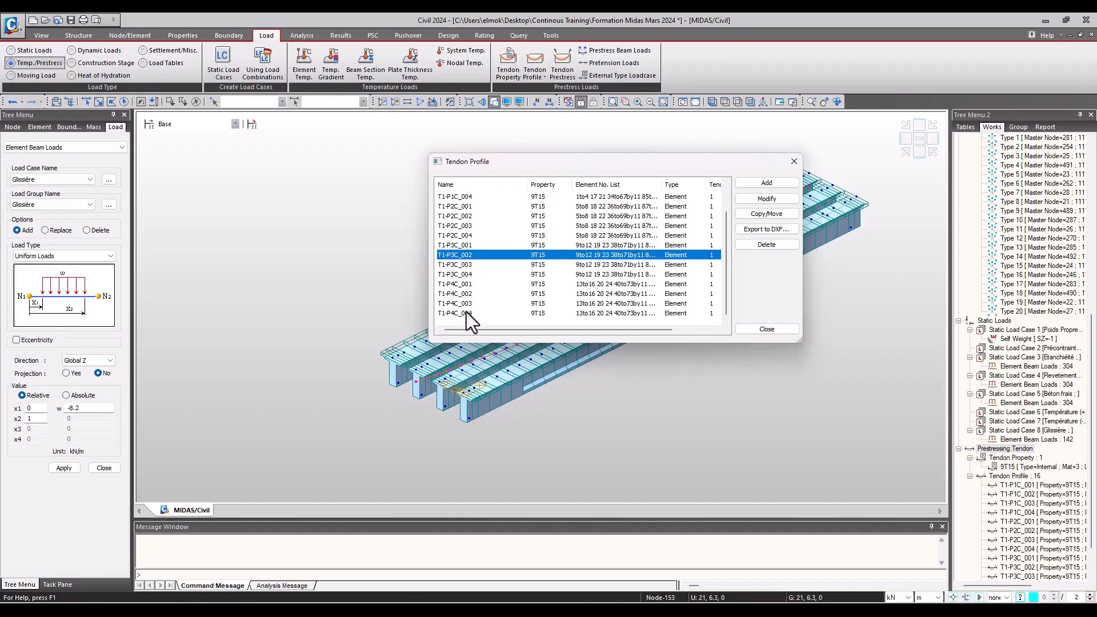
click(764, 331)
- Reactivate the whole model and isolate the structure groups Poutres Porteuse T1 and Poutres Porteuse T2
scroll(509, 341, down, 2)
middle_drag(701, 318, 598, 340)
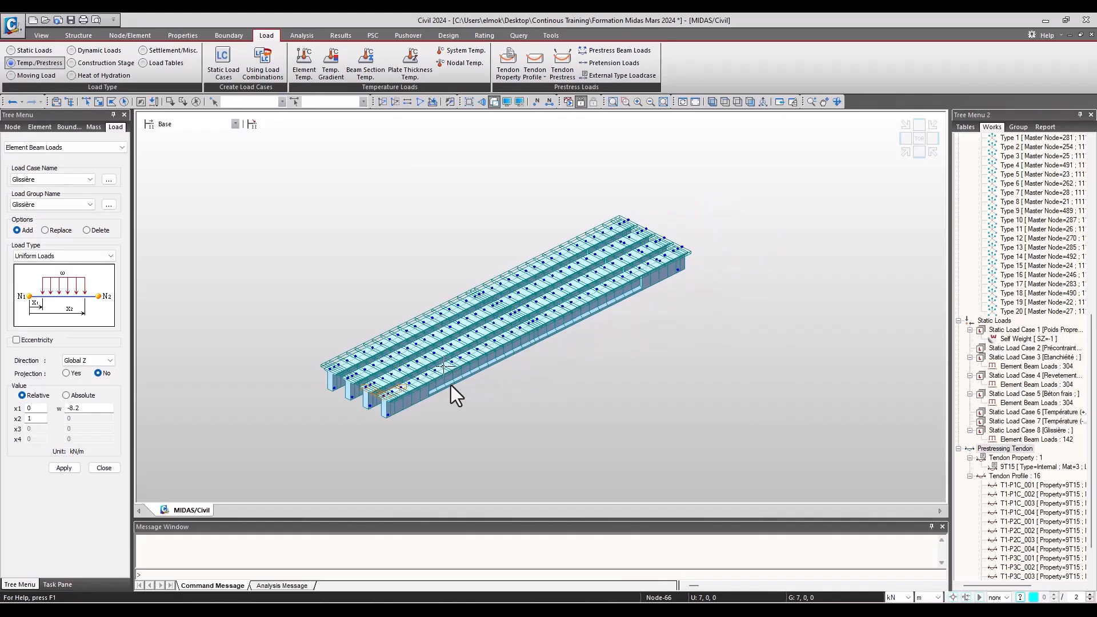
middle_drag(456, 396, 461, 395)
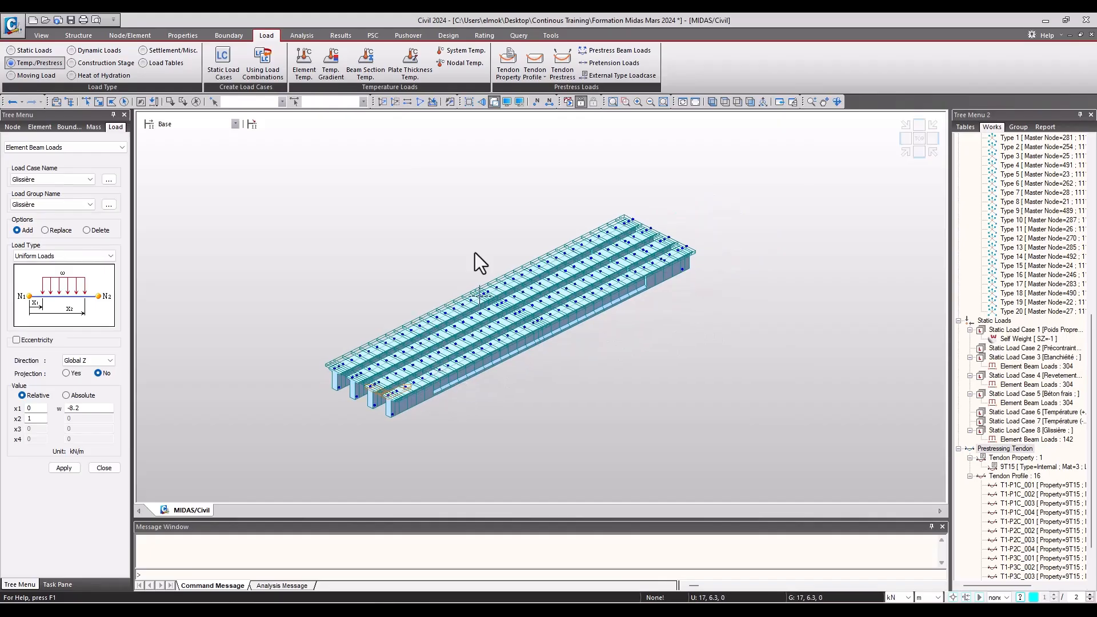
middle_drag(580, 245, 470, 281)
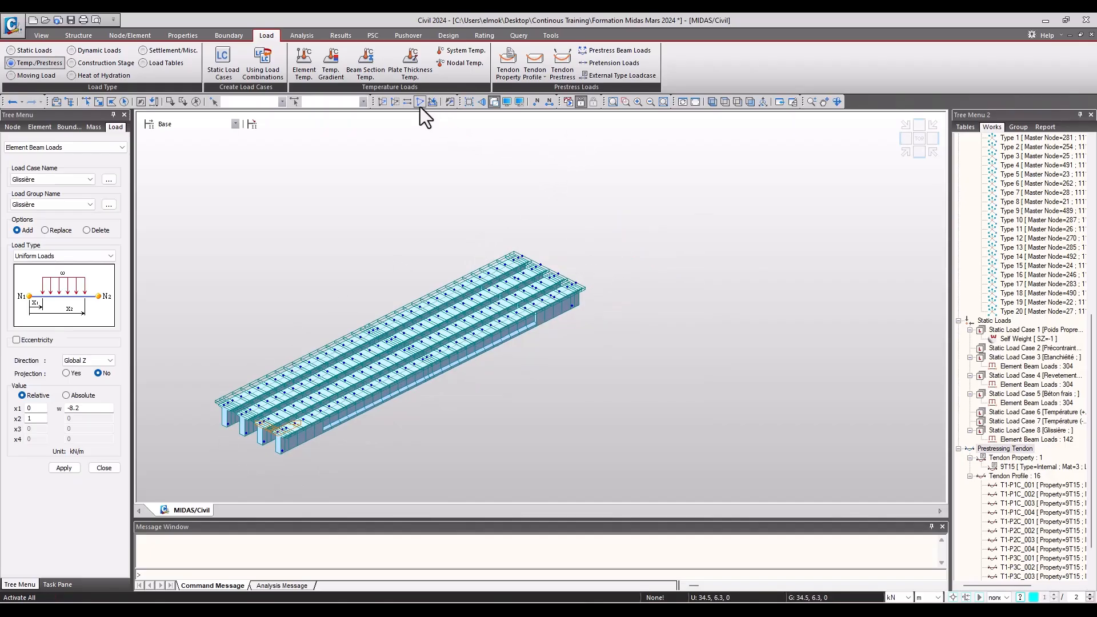
click(1022, 126)
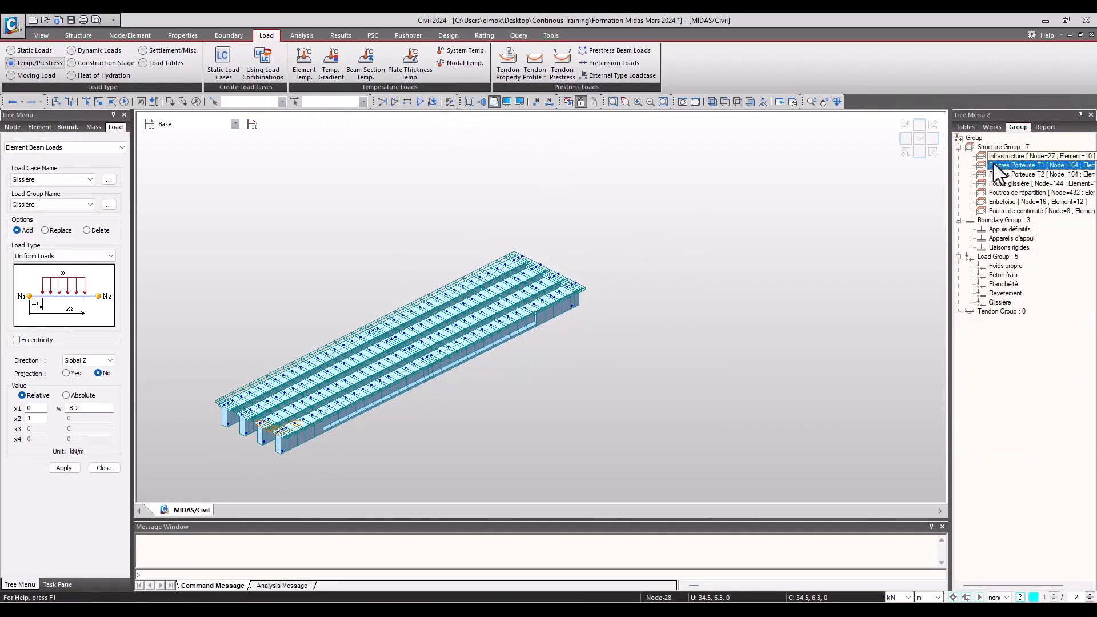
click(417, 104)
ctrl+click(1012, 174)
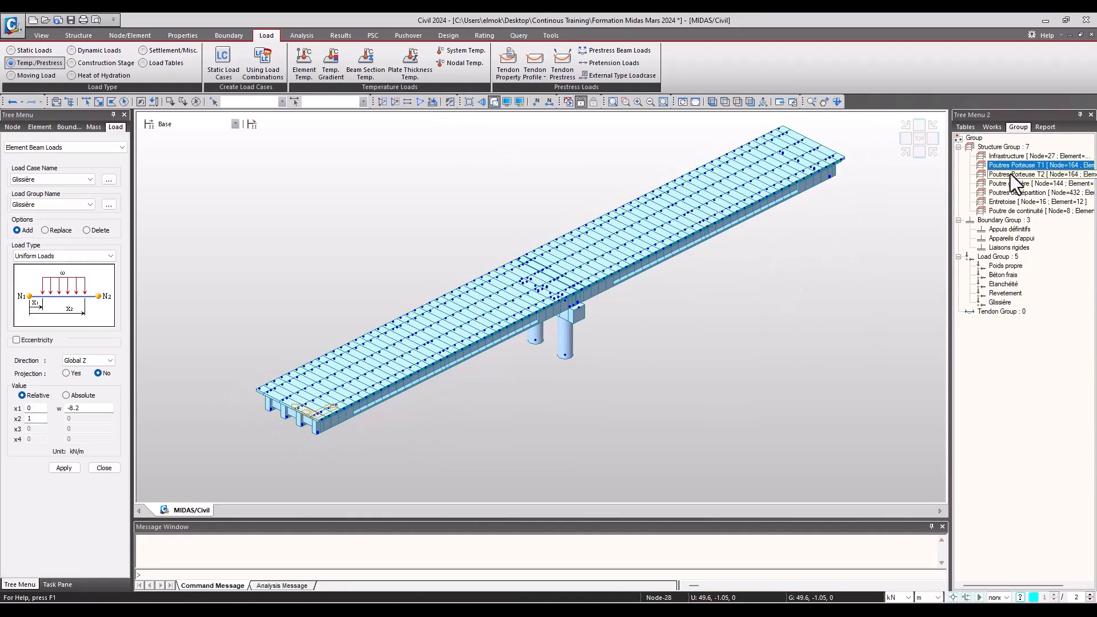
right_click(1025, 176)
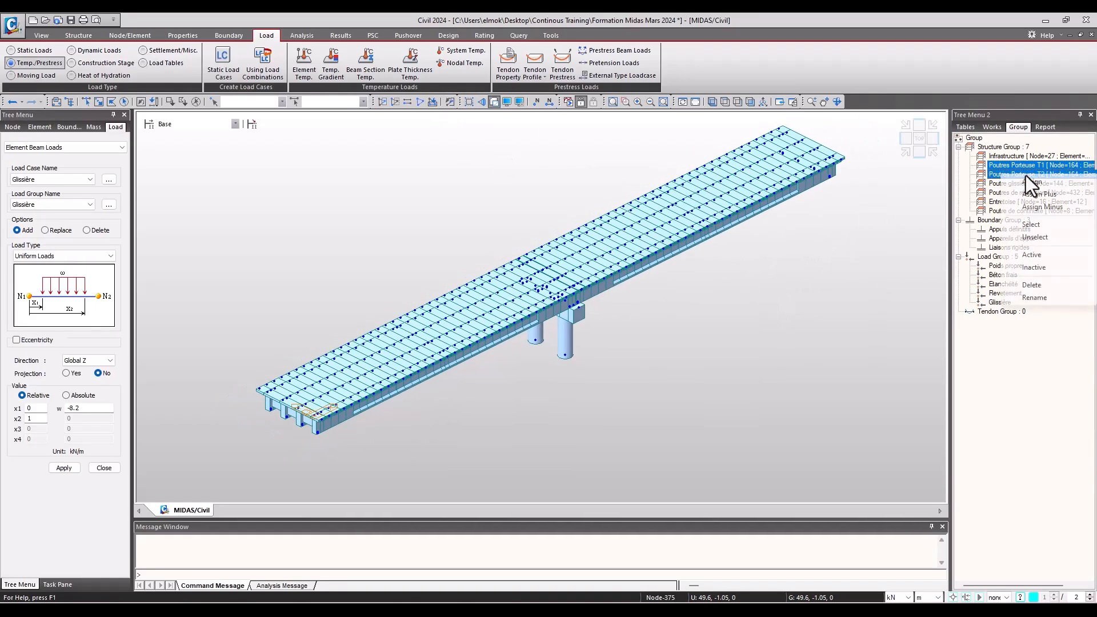
click(1037, 224)
click(383, 102)
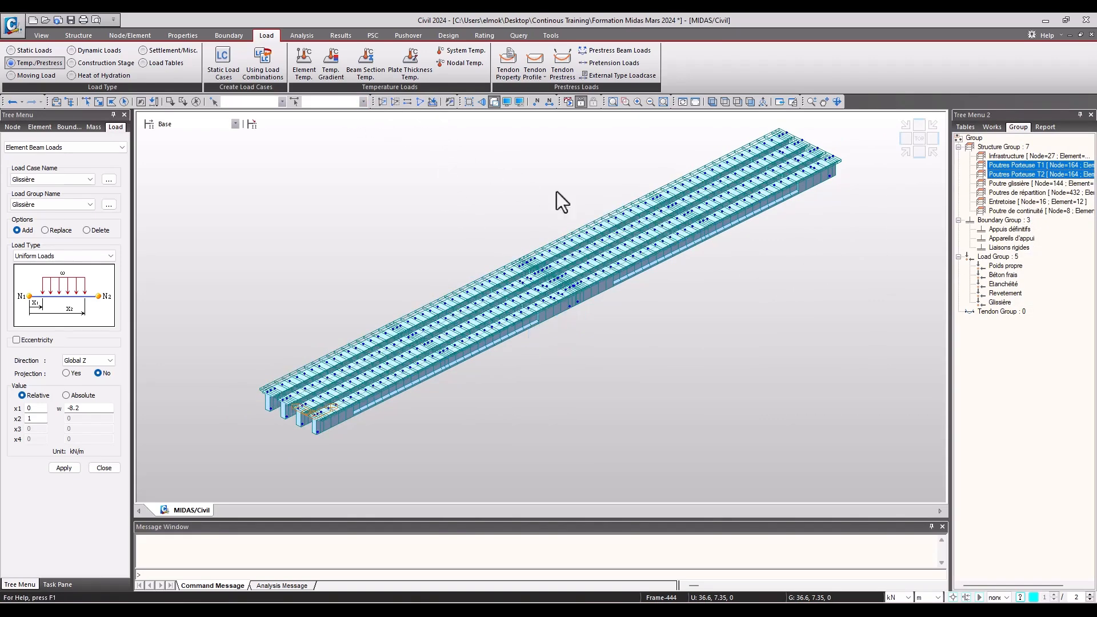
middle_drag(557, 309, 556, 320)
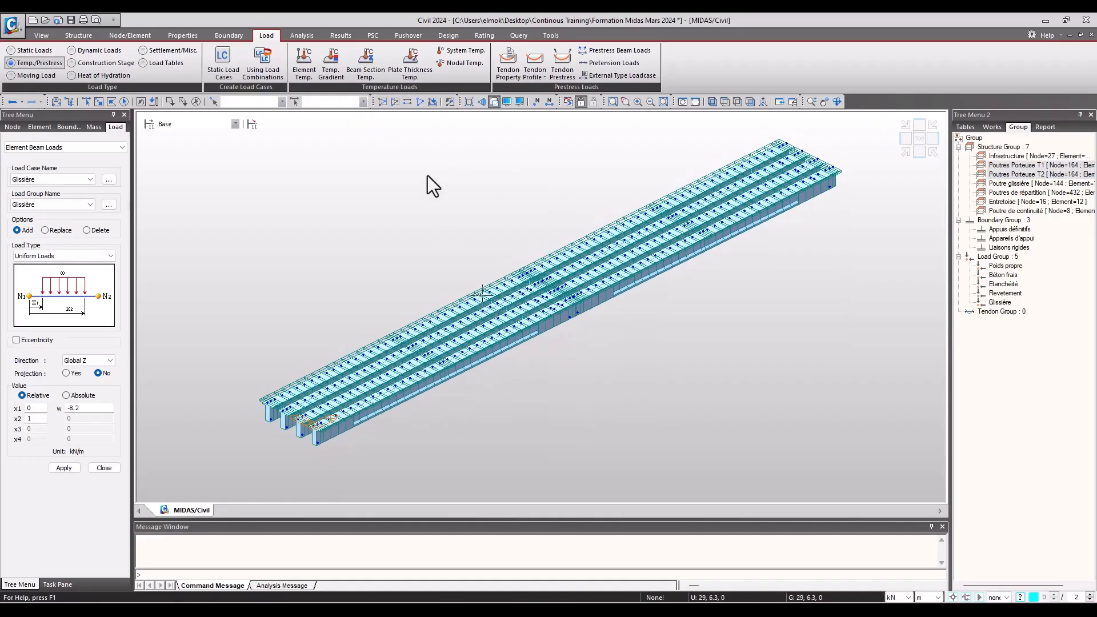
- Try to copy all profiles T1-P1C_001 to T1-P4C_004 to the second span by a picked equal distance of 35, 0, 0 m
click(537, 80)
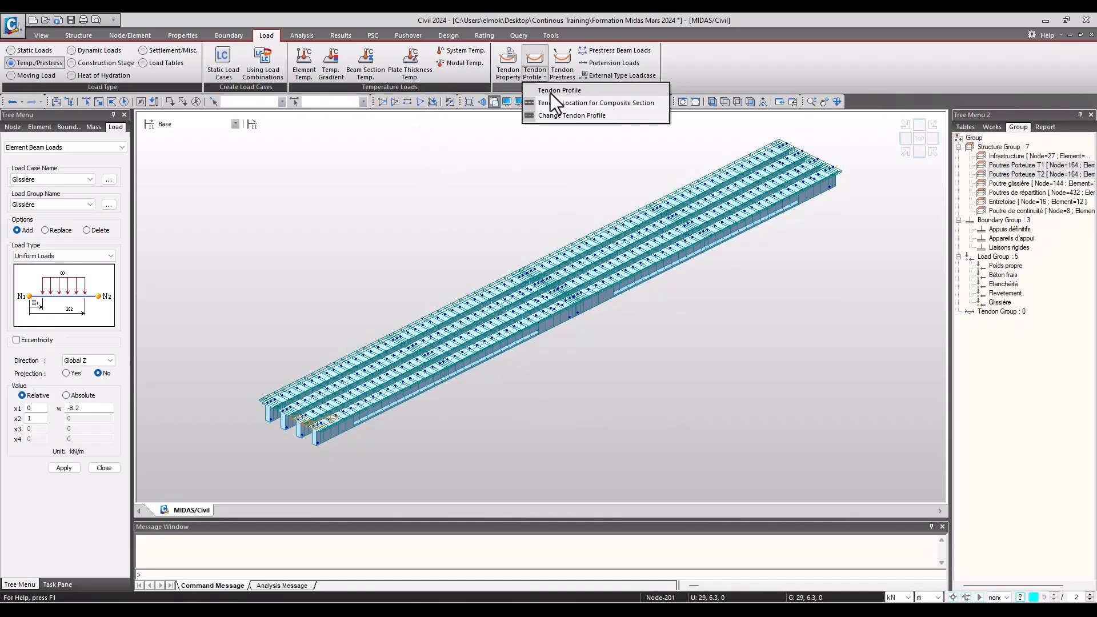
click(547, 95)
scroll(416, 300, down, 1)
scroll(670, 304, up, 4)
scroll(670, 304, down, 3)
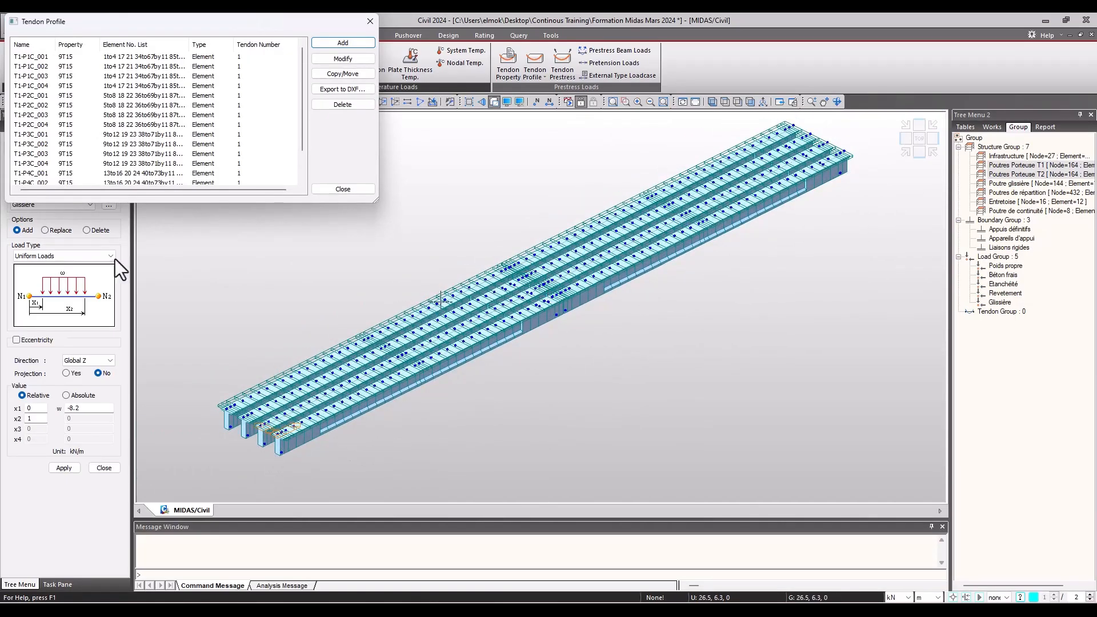
click(31, 55)
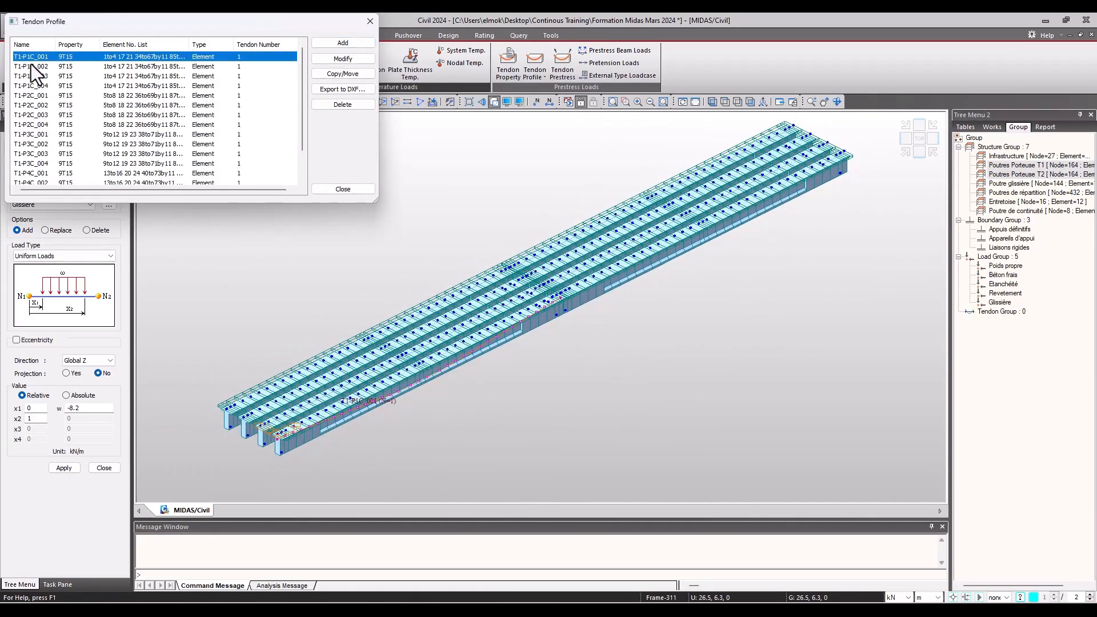
key(shift+Down)
key(shift+Down)
key(shift+Down)
key(shift+Down)
key(shift+Down)
key(shift+Down)
key(shift+Down)
key(shift+Down)
key(shift+Down)
key(shift+Down)
key(shift+Down)
key(shift+Down)
key(shift+Down)
key(shift+Down)
key(shift+Down)
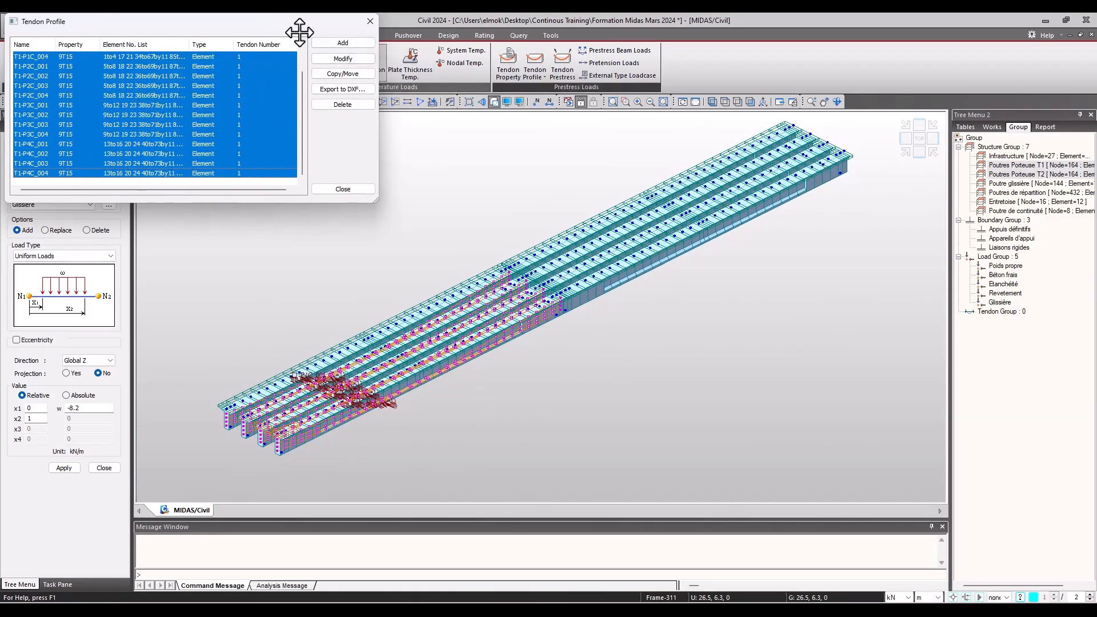
drag(294, 26, 379, 25)
click(420, 74)
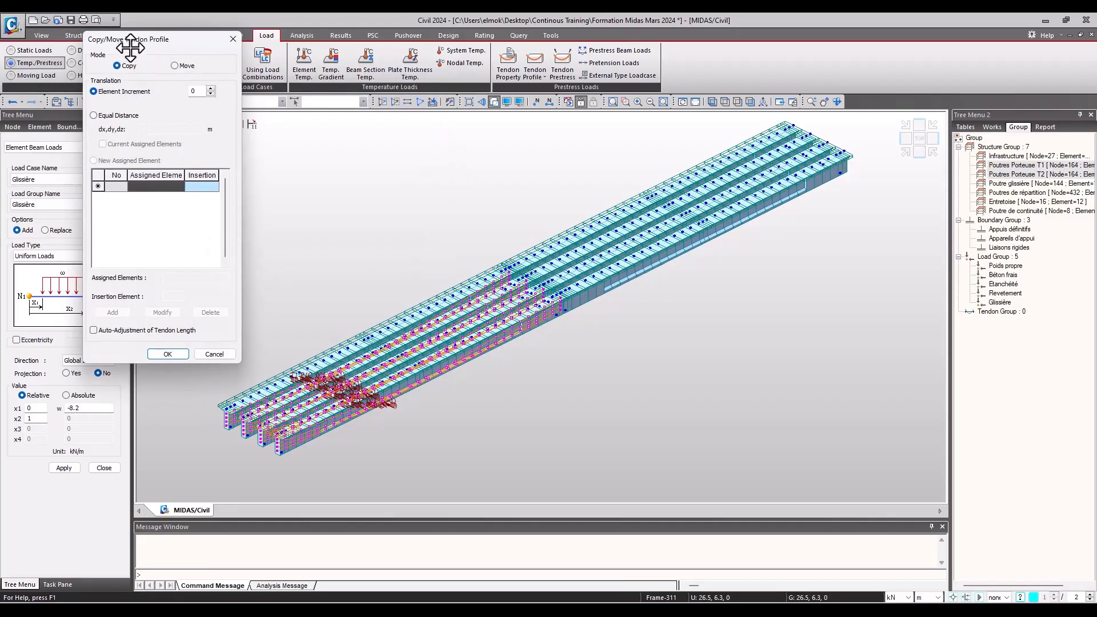
click(112, 117)
click(149, 129)
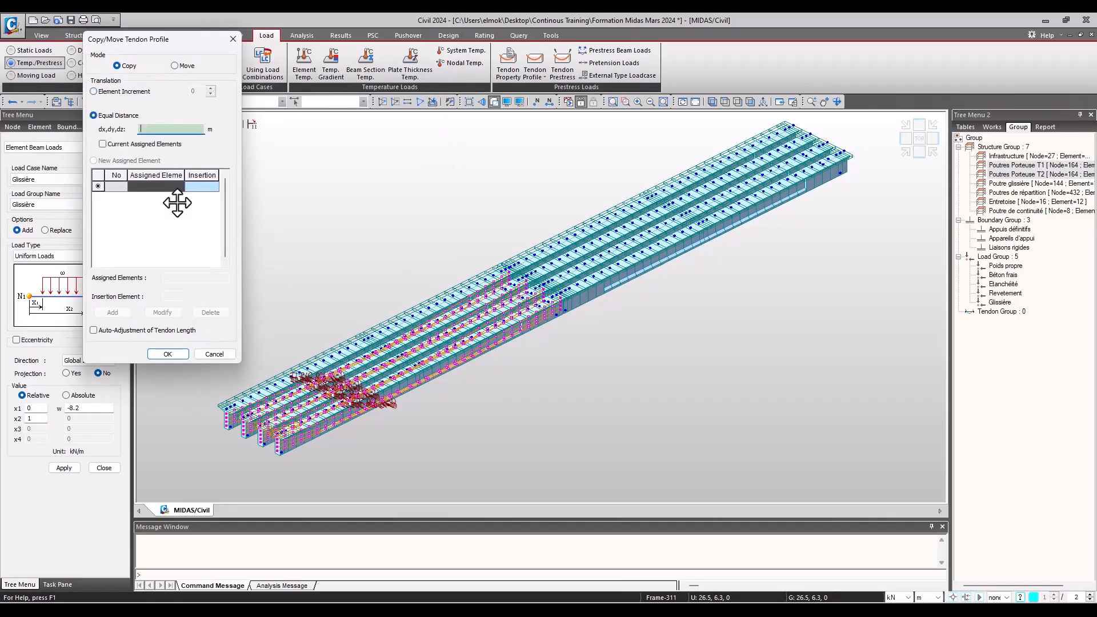
click(275, 441)
click(566, 309)
scroll(551, 307, up, 5)
scroll(780, 285, up, 3)
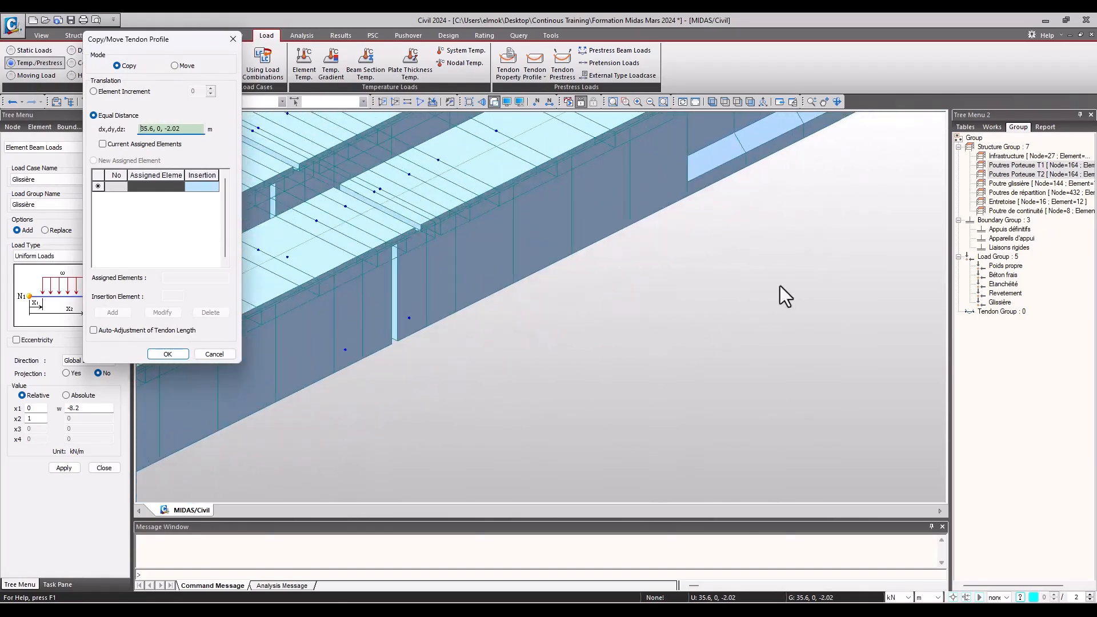
click(371, 197)
click(371, 199)
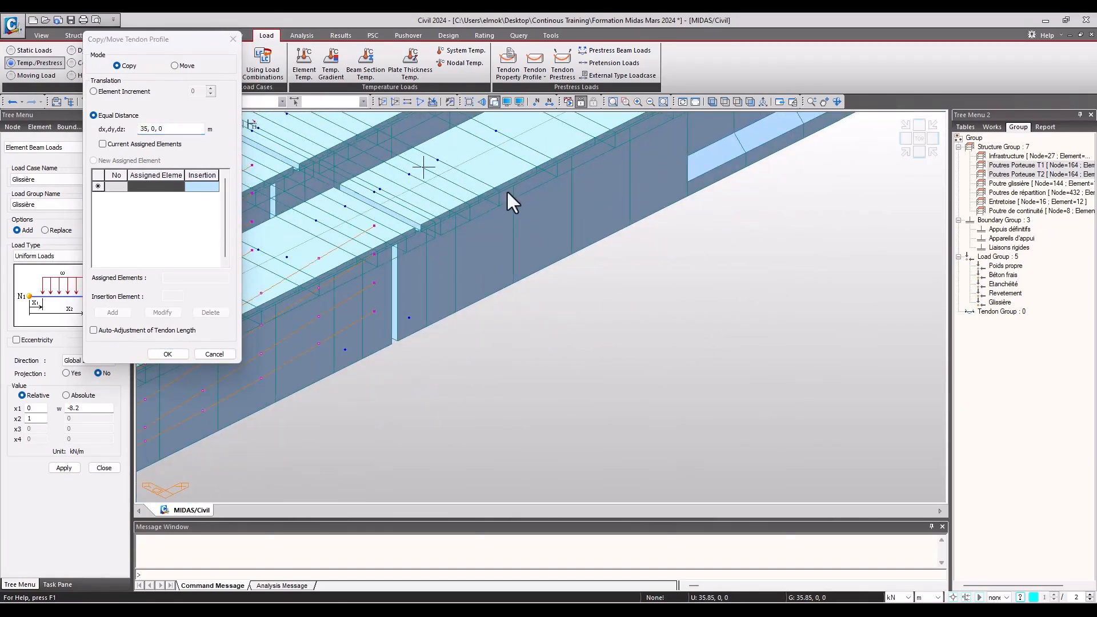
click(181, 355)
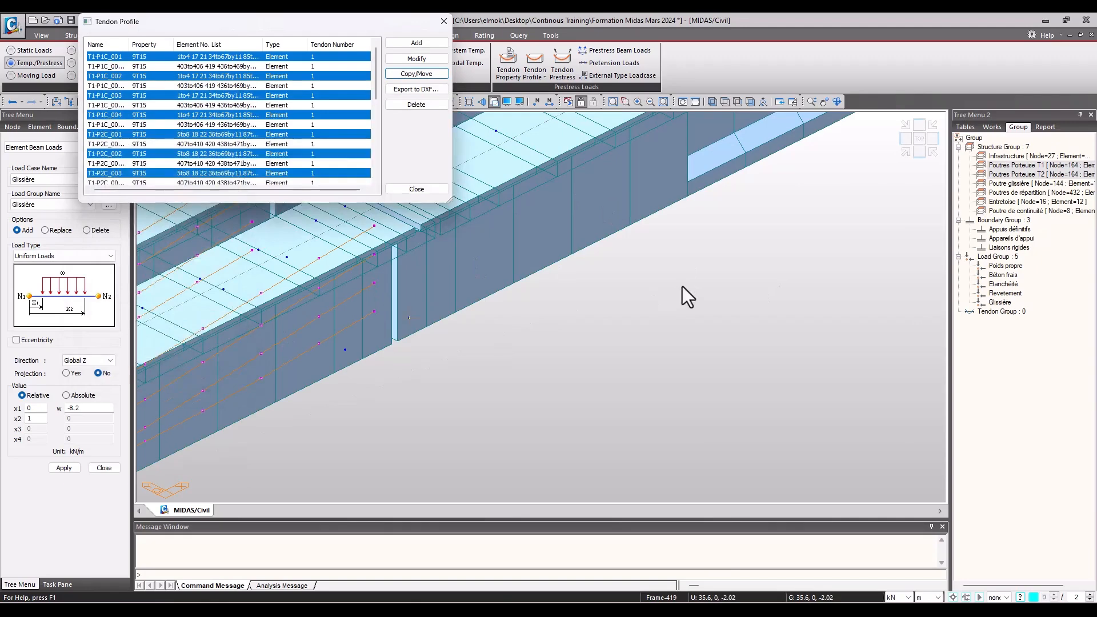
- Check the copied tendon profiles in the model and in the works tree
scroll(602, 358, down, 4)
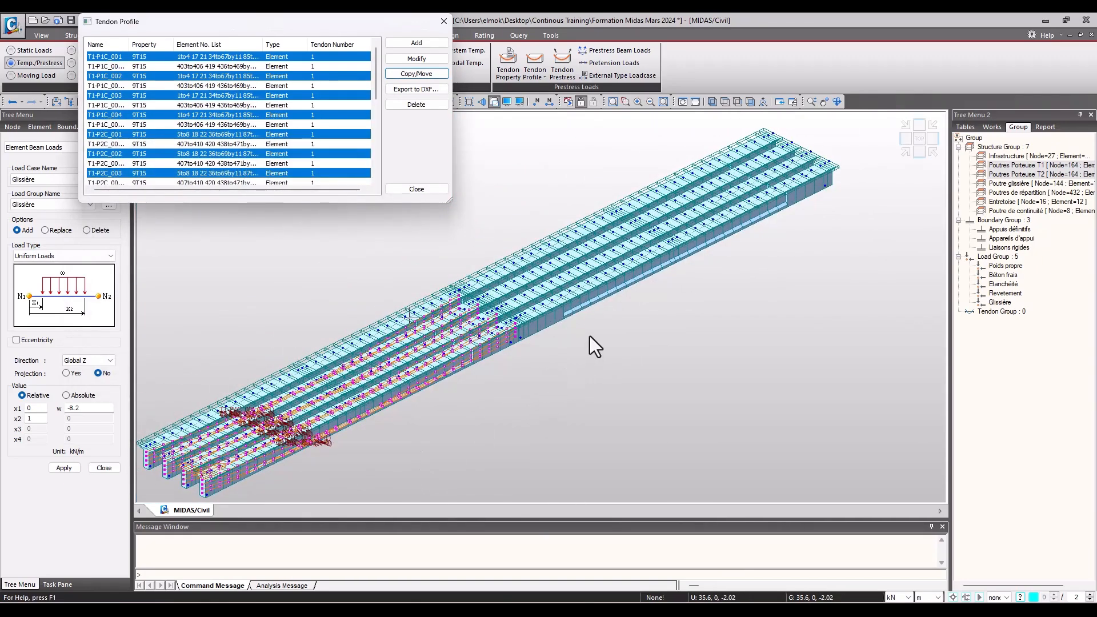
click(991, 127)
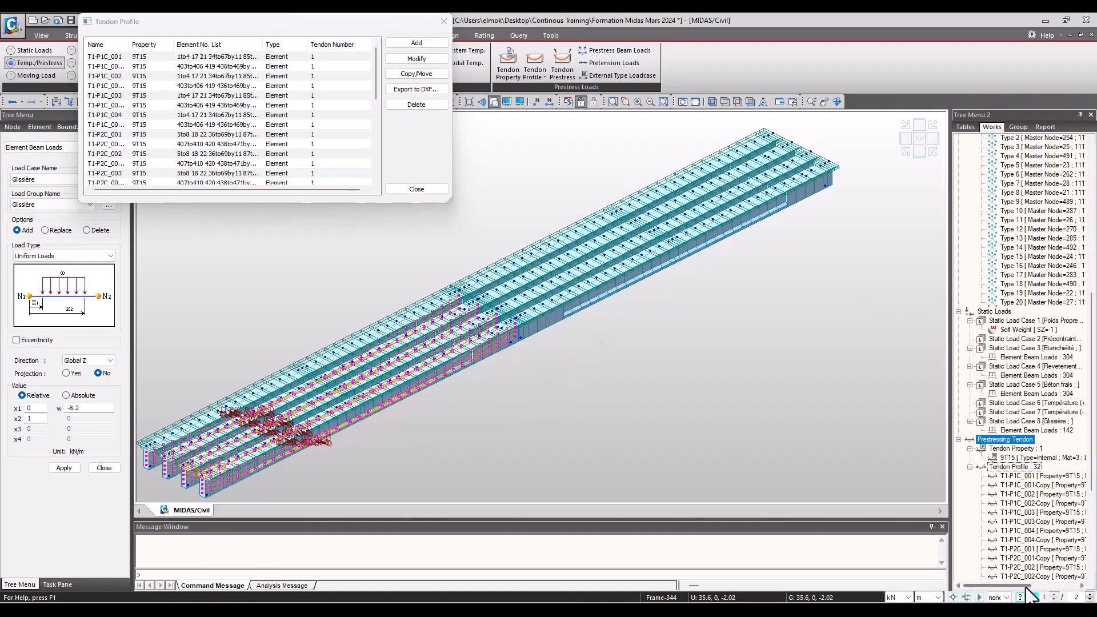
right_click(1033, 578)
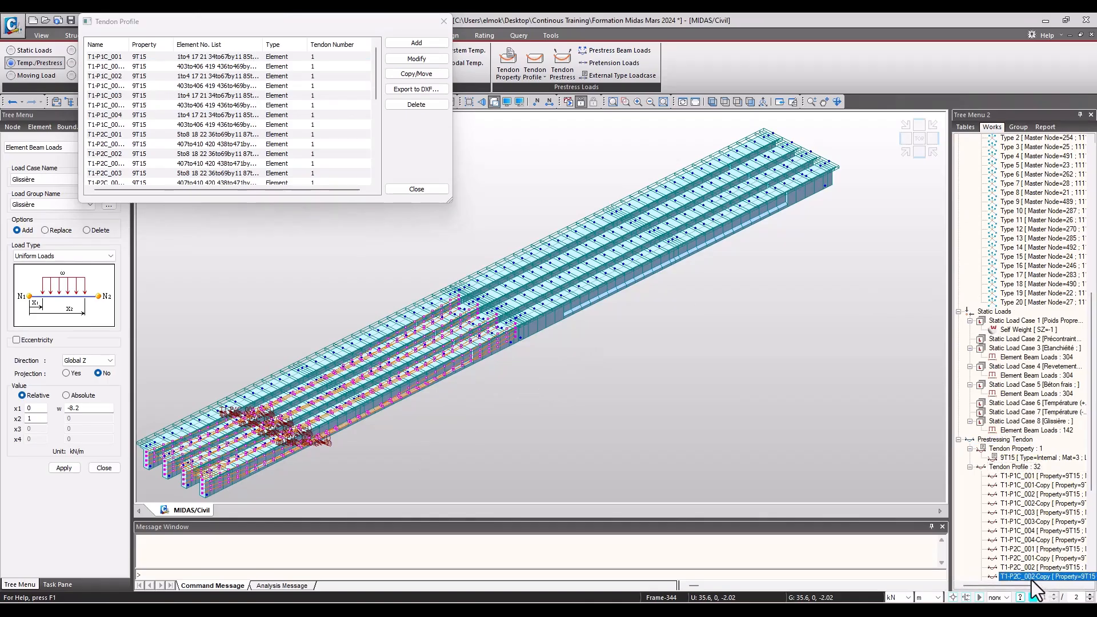
click(1001, 546)
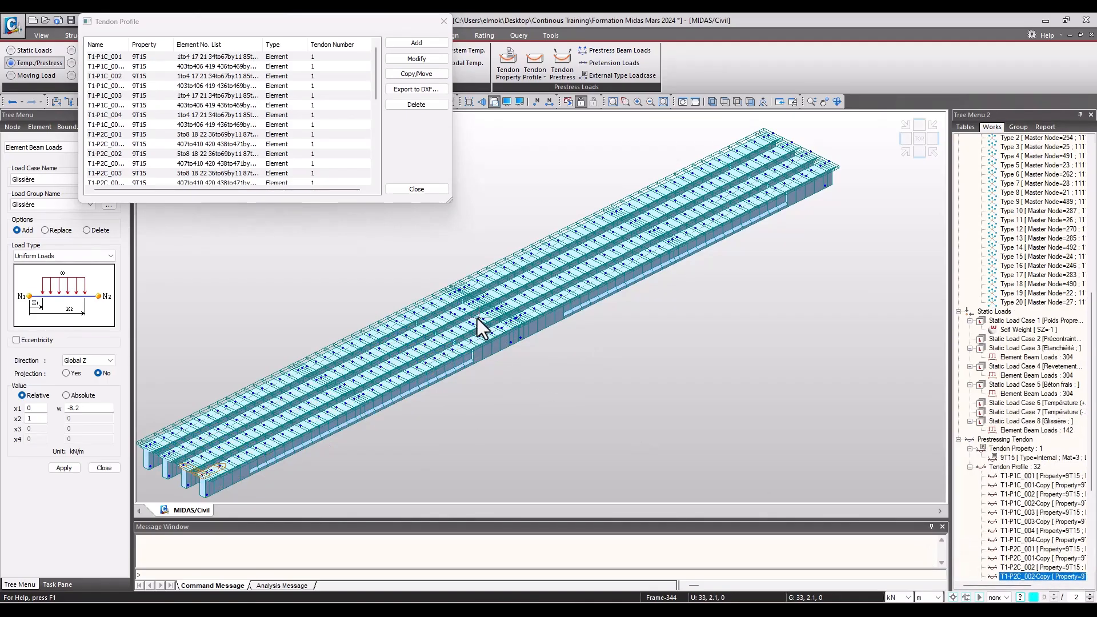
- Copy all profiles T1-P1C_001 to T1-P4C_004 to the second span by an equal distance picked between the spans' girder starts, with Current Assigned Elements enabled
drag(161, 21, 359, 66)
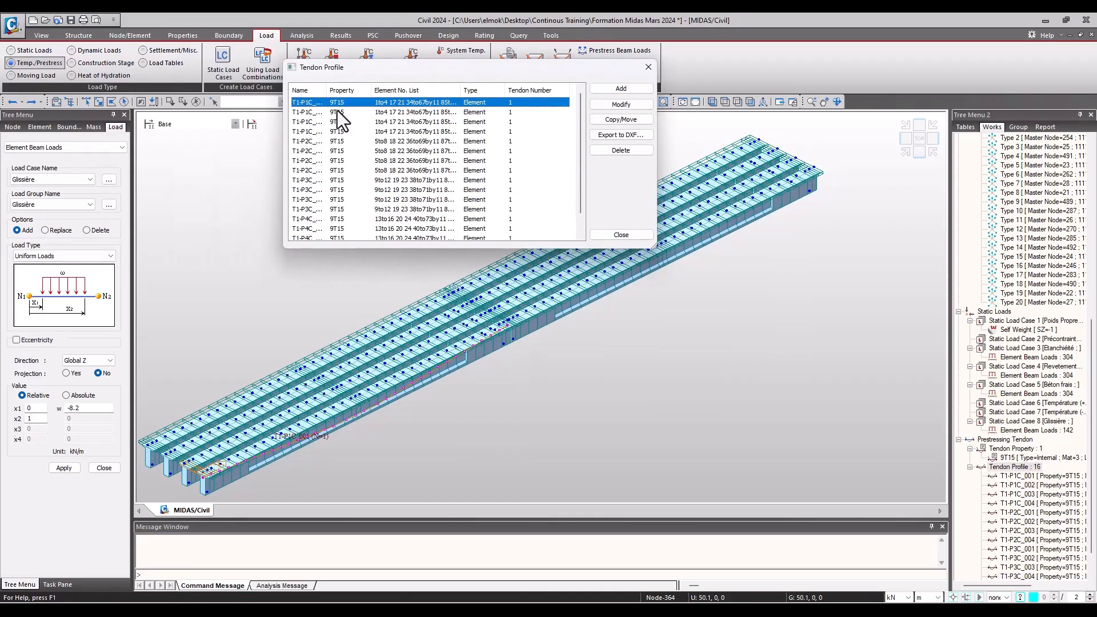
key(shift+Down)
key(shift+Down)
key(shift+Down)
key(shift+Down)
key(shift+Down)
key(shift+Down)
key(shift+Down)
key(shift+Down)
key(shift+Down)
key(shift+Down)
key(shift+Down)
key(shift+Down)
key(shift+Down)
key(shift+Down)
key(shift+Down)
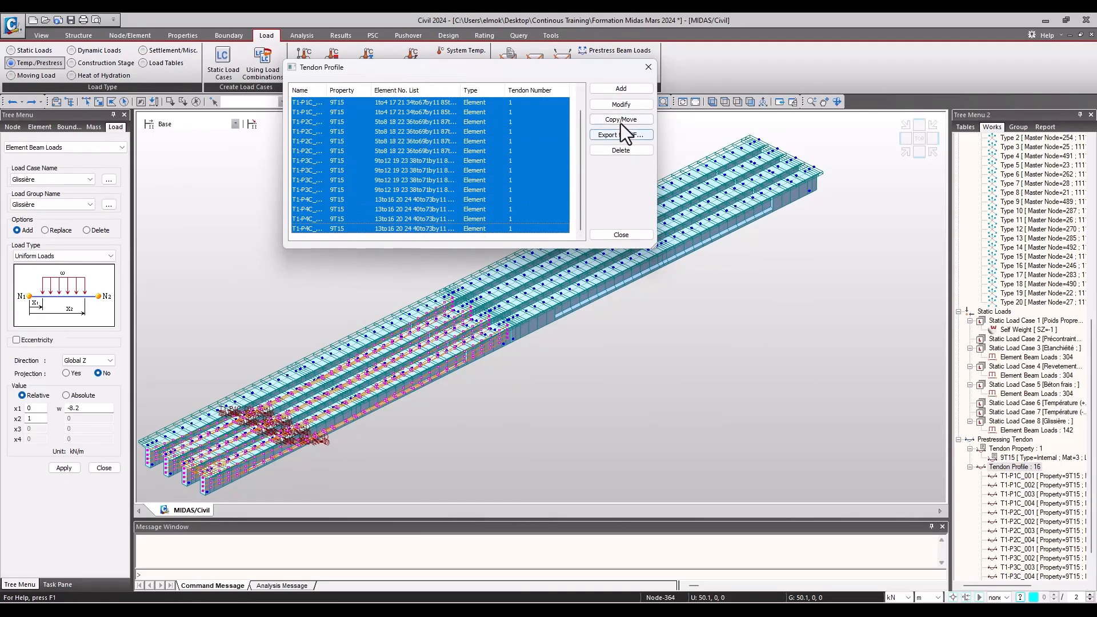
click(620, 121)
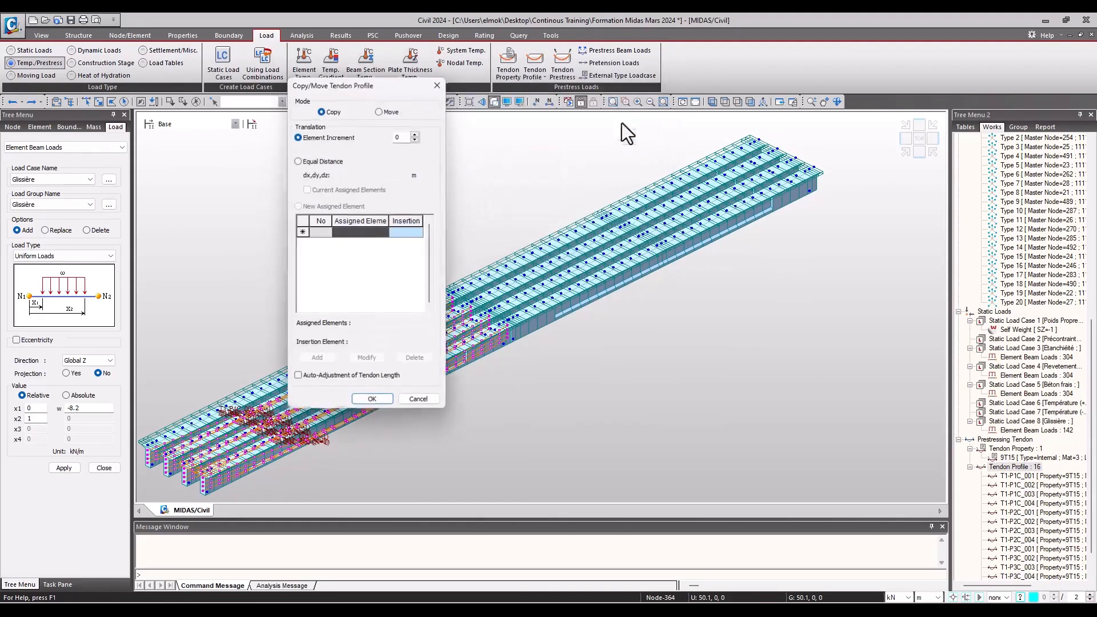
click(202, 481)
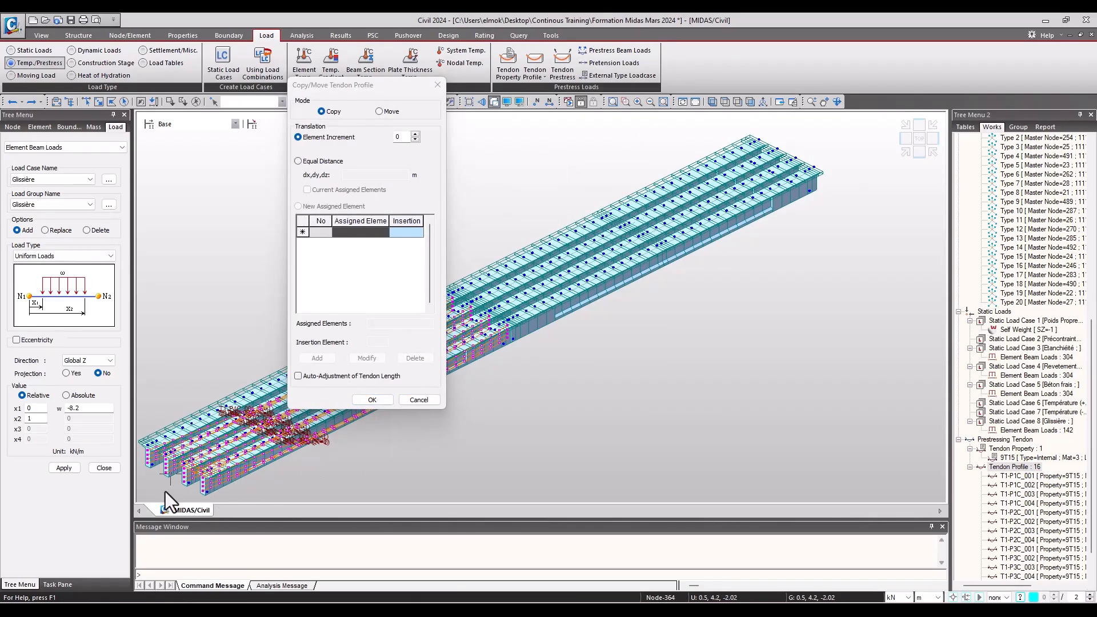
click(298, 161)
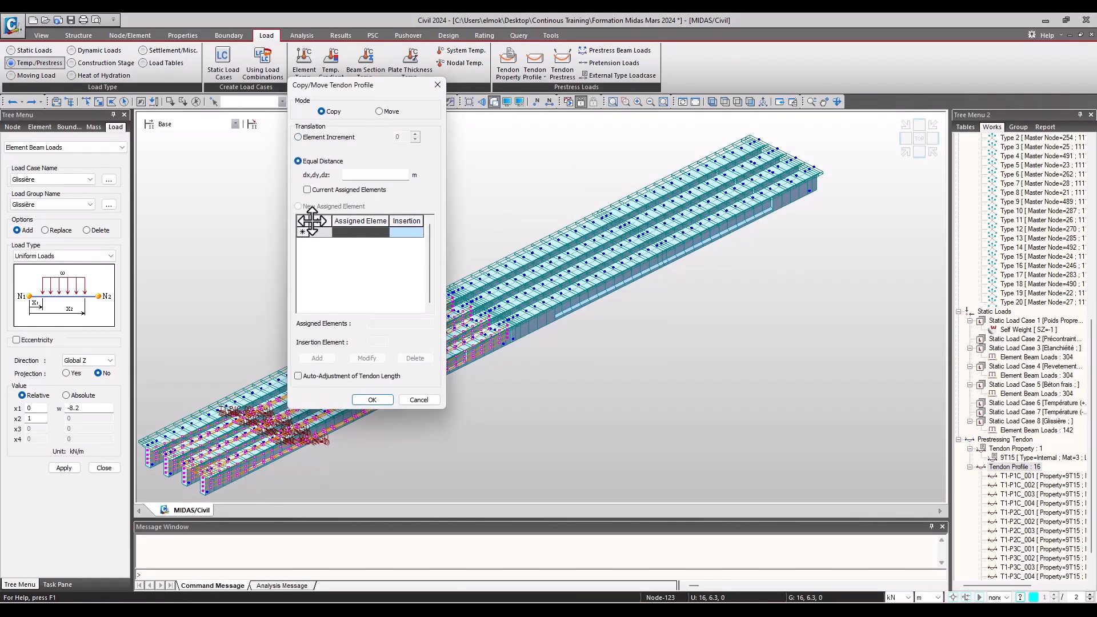
click(306, 189)
click(363, 173)
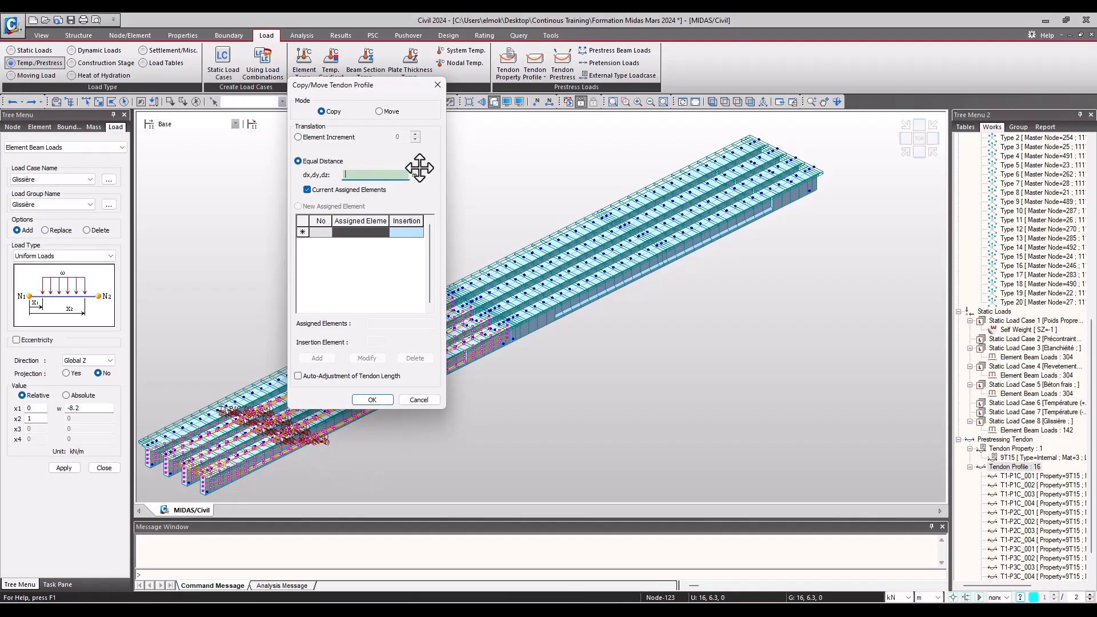
middle_drag(200, 480, 339, 480)
scroll(348, 486, up, 1)
scroll(358, 482, up, 1)
click(313, 473)
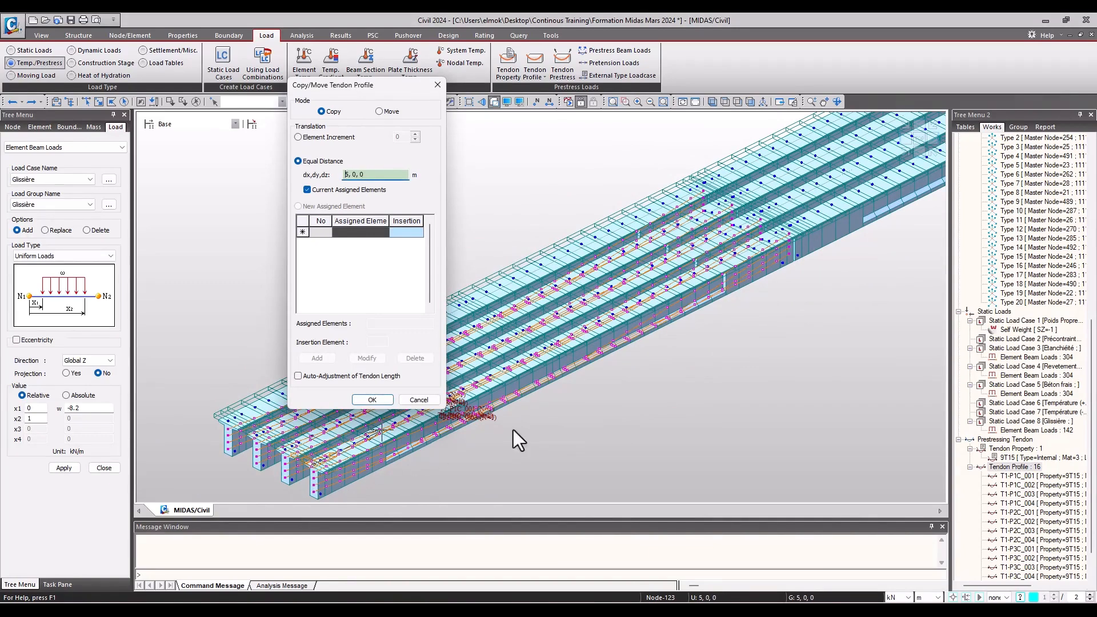
scroll(795, 228, up, 1)
middle_drag(796, 227, 790, 243)
scroll(790, 243, up, 4)
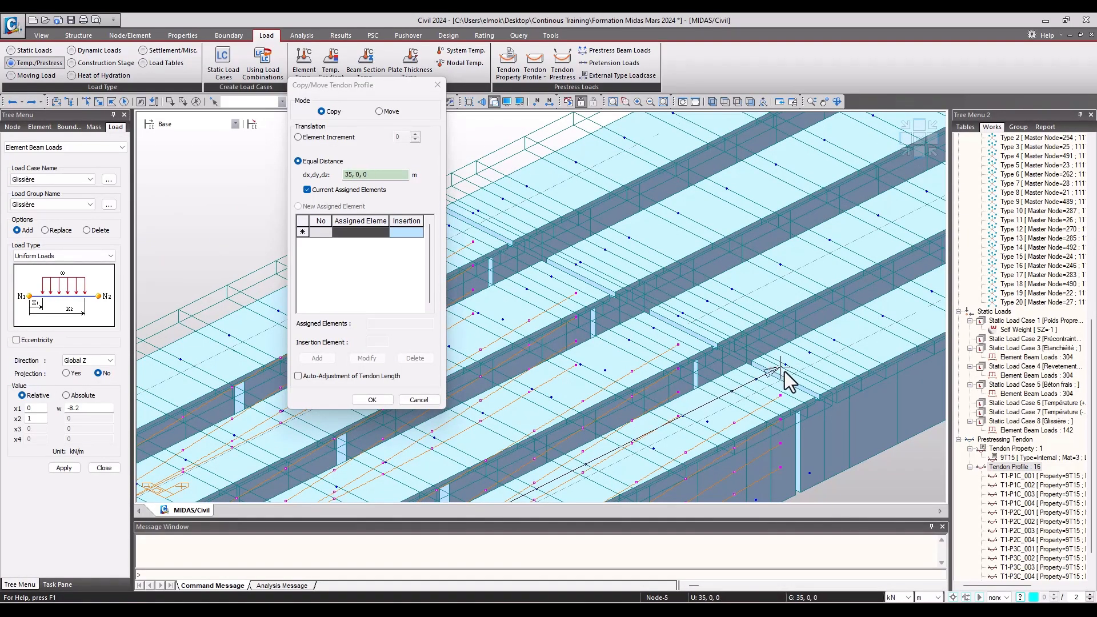
scroll(783, 371, up, 4)
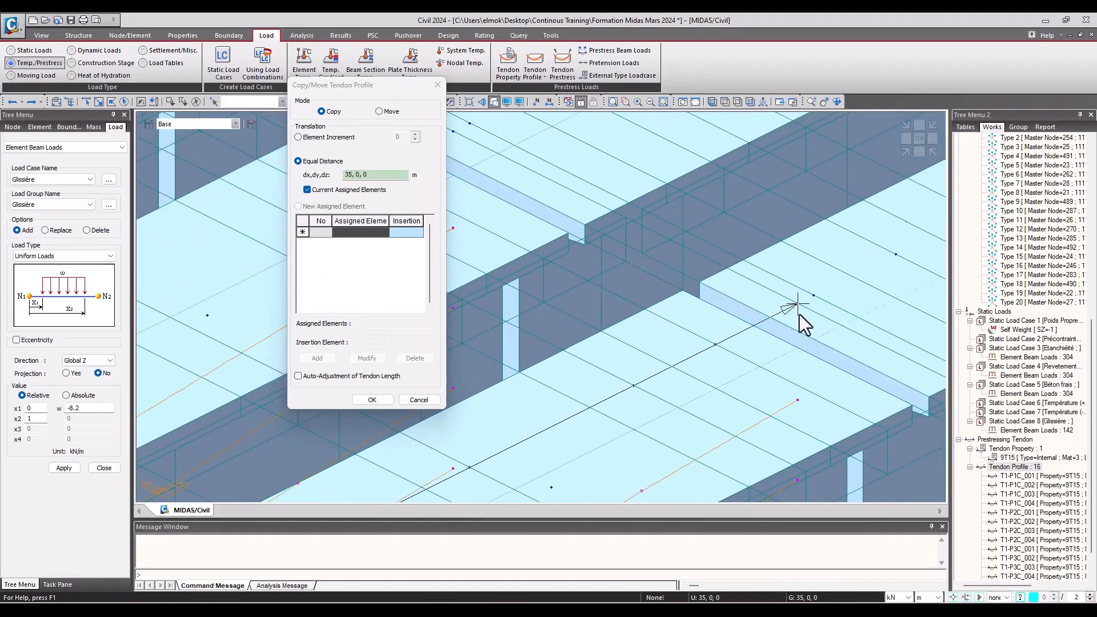
click(811, 299)
click(372, 400)
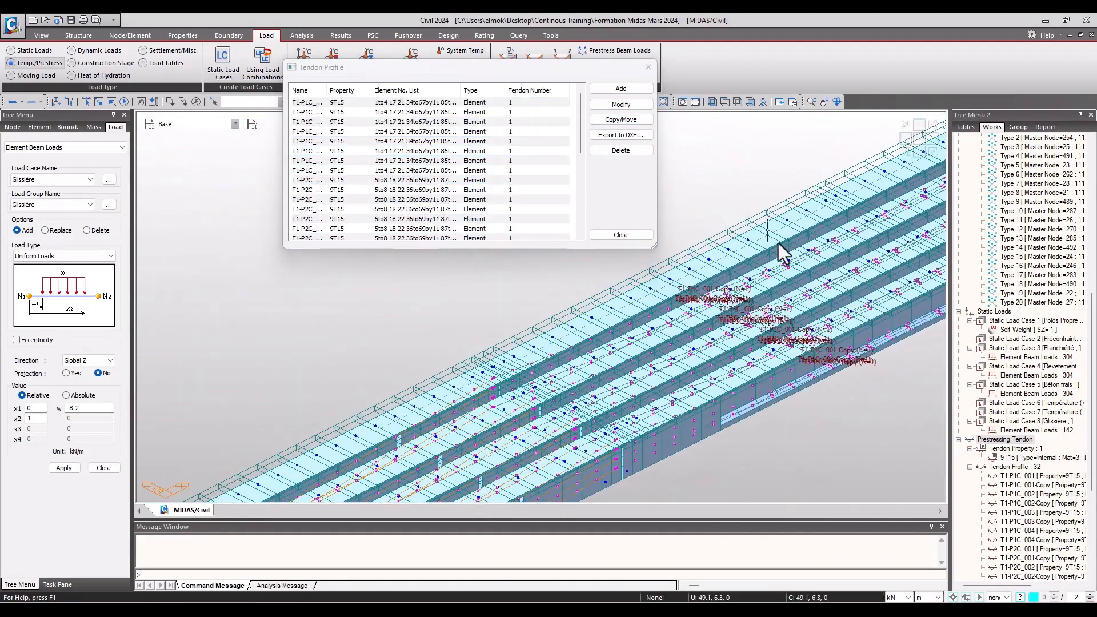
- Examine the copied tendon profiles along the second span's girders in plan and isometric views, and close the tendon profile list
middle_drag(774, 351, 582, 452)
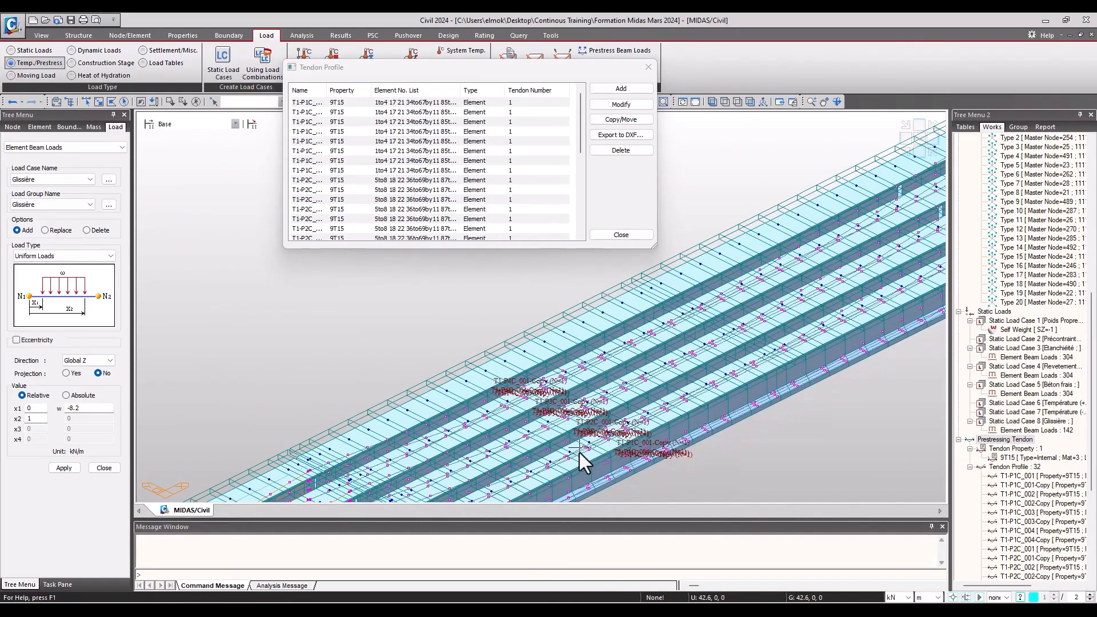
click(920, 142)
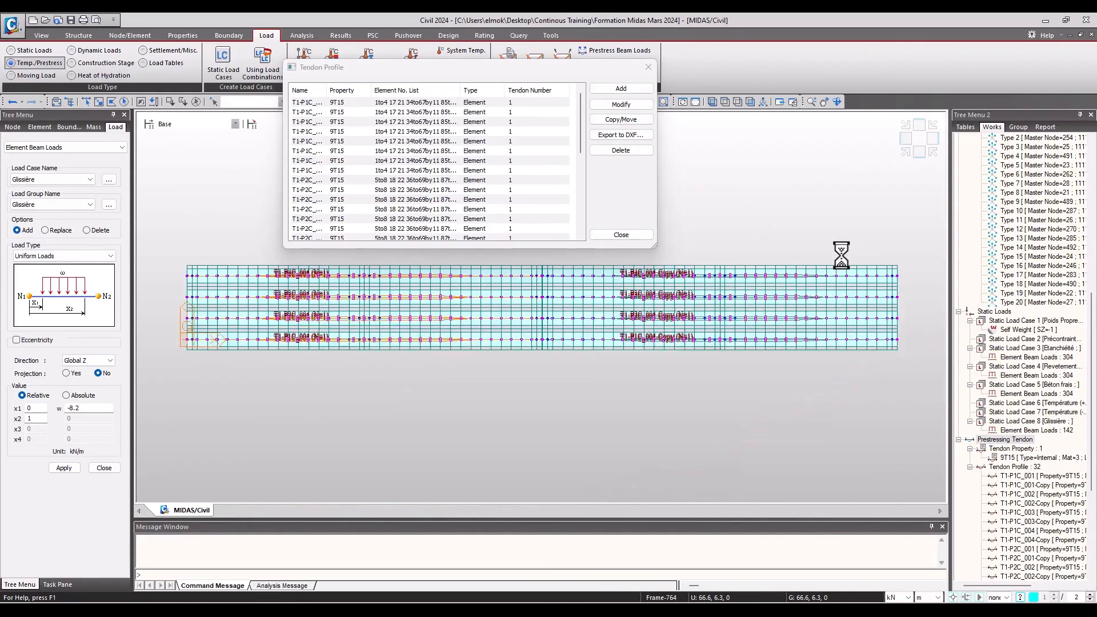
middle_drag(618, 372, 621, 429)
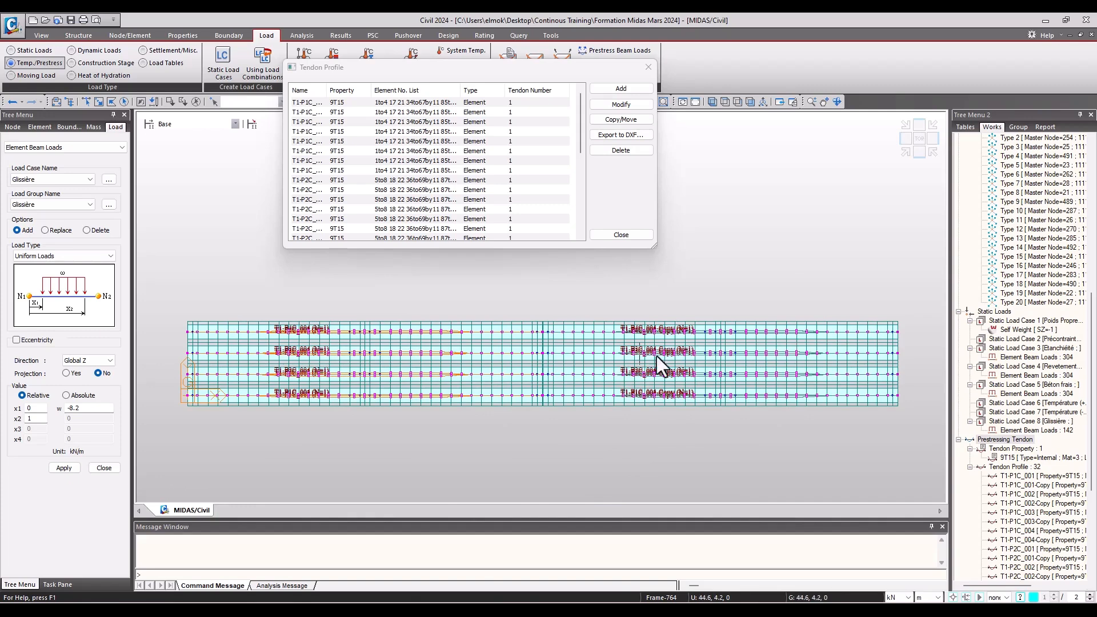
scroll(763, 341, up, 4)
middle_drag(438, 388, 527, 392)
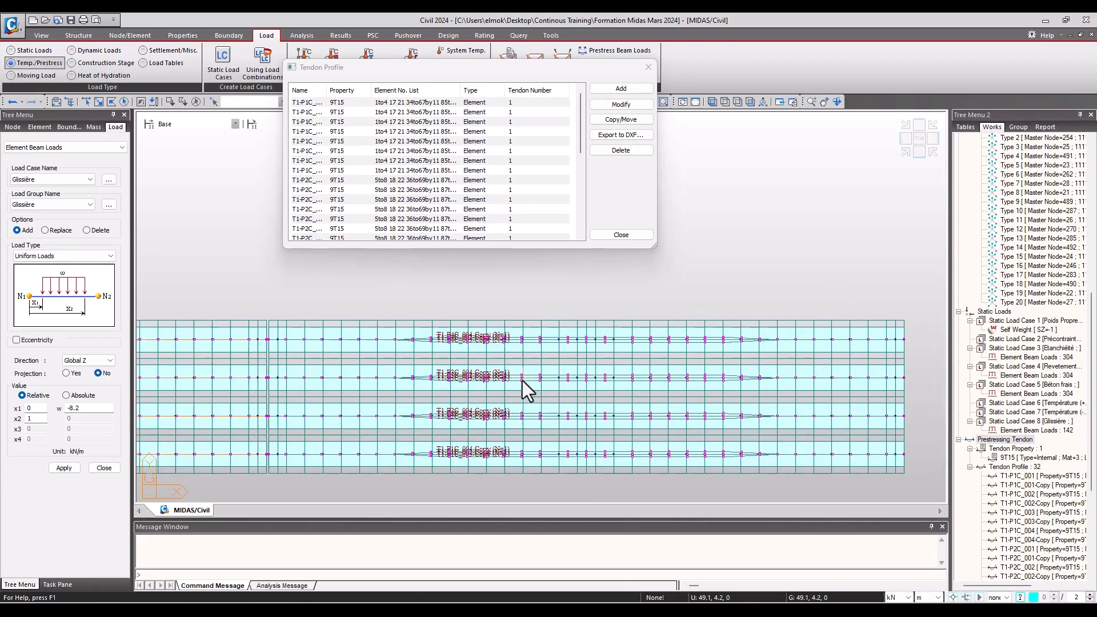
scroll(712, 348, up, 1)
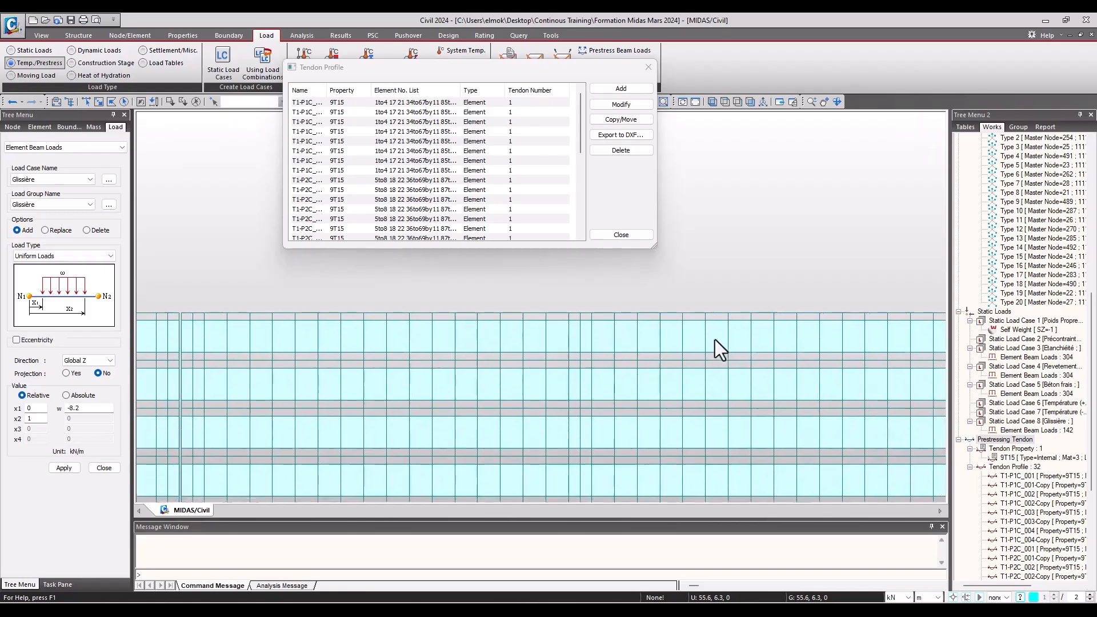
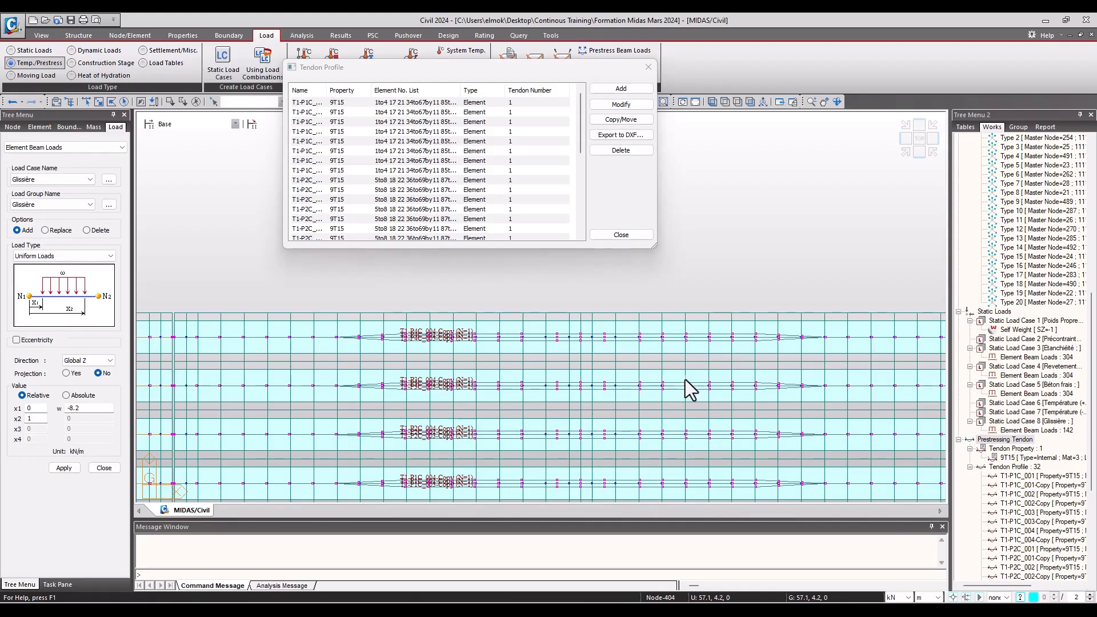
middle_drag(705, 392, 655, 385)
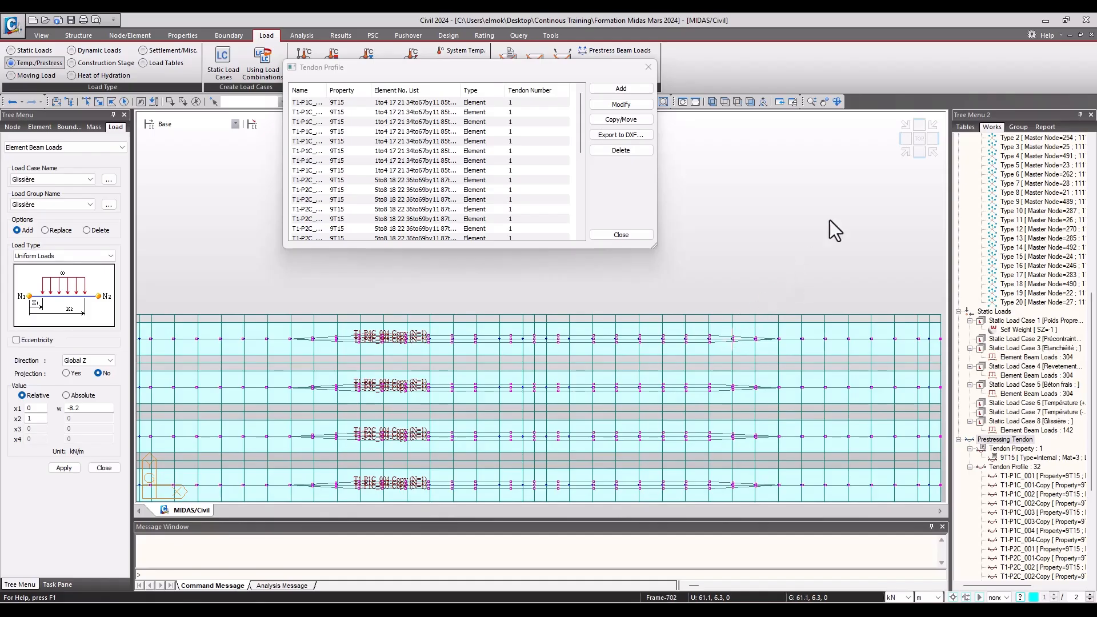
click(904, 154)
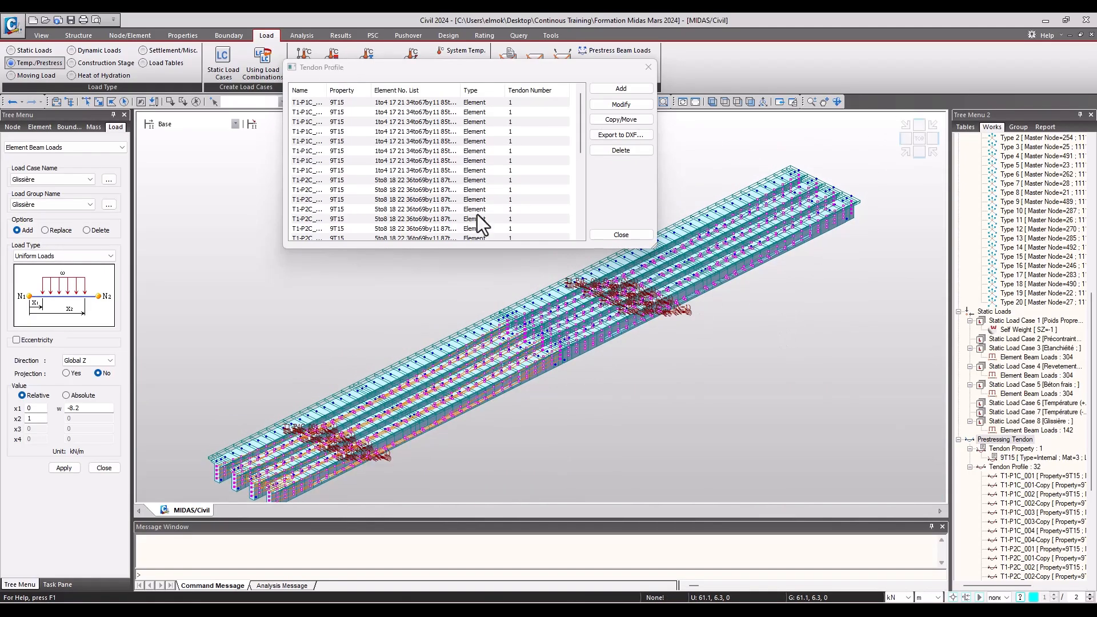
middle_drag(828, 209, 813, 226)
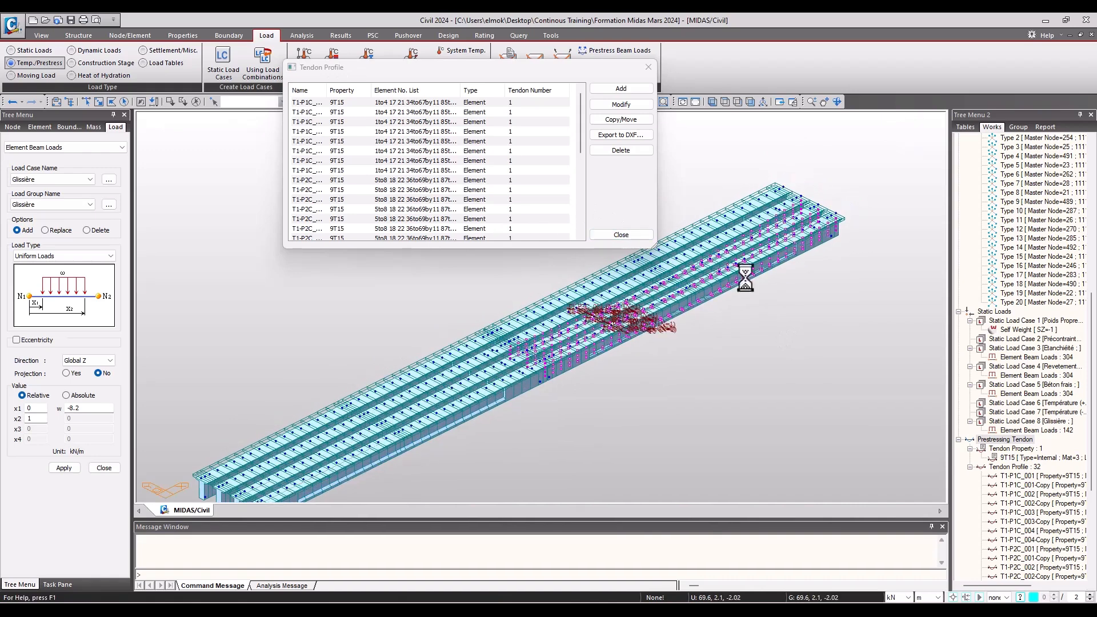
click(623, 235)
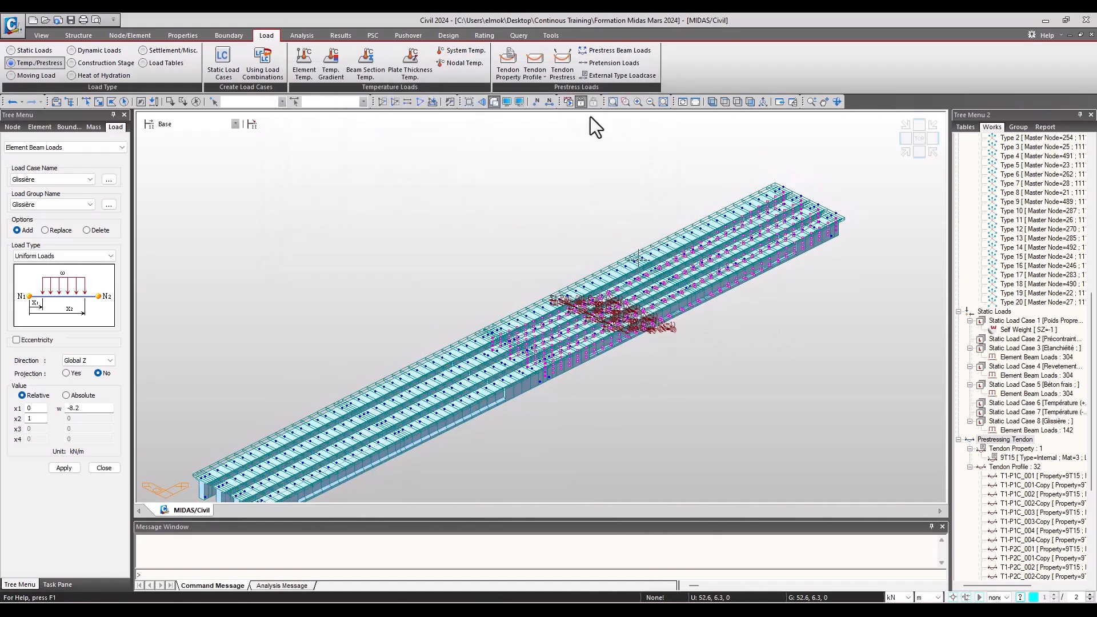
- Rename the profiles T1-P1C_001-Copy to T1-P1C_004-Copy with the name T2-P1C and suffixes 1 2 3 4 using Change Tendon Profile
click(540, 77)
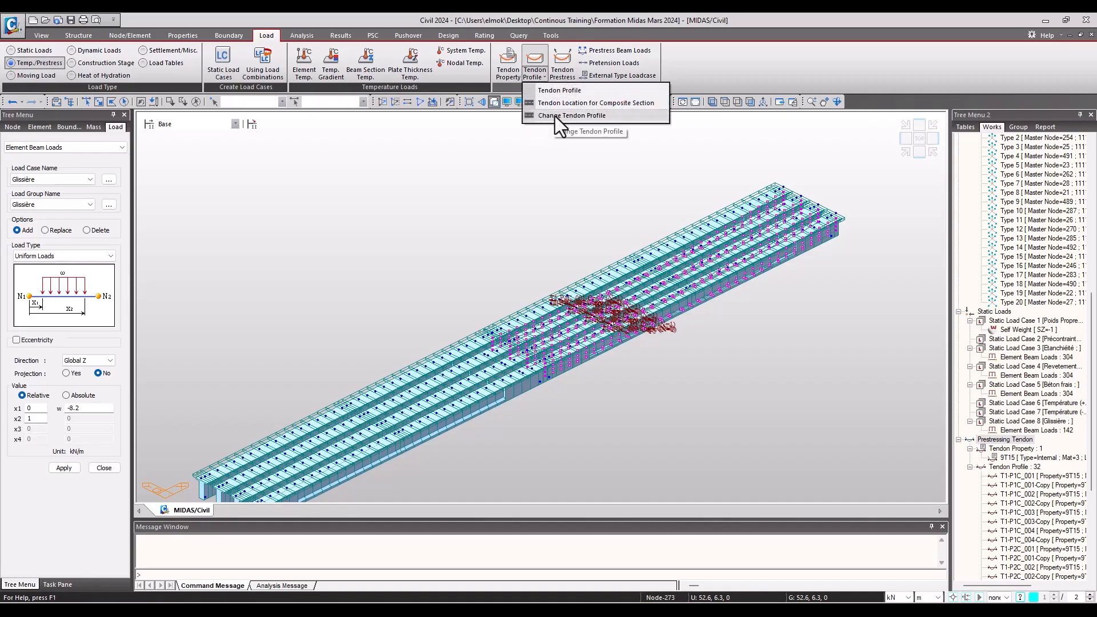
click(554, 115)
drag(570, 141, 566, 103)
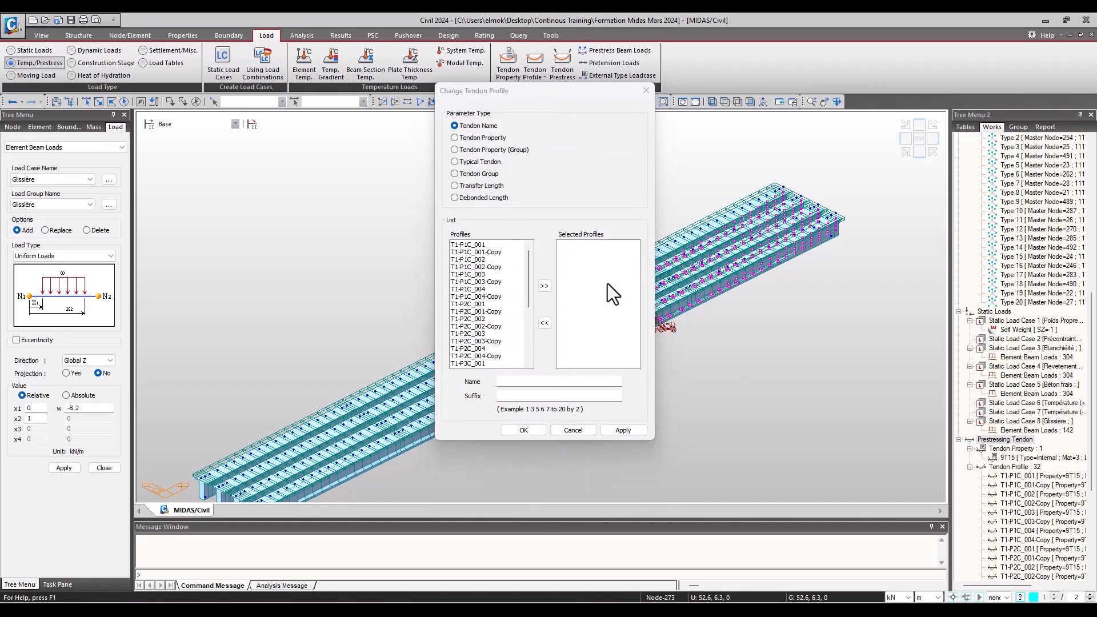
click(475, 252)
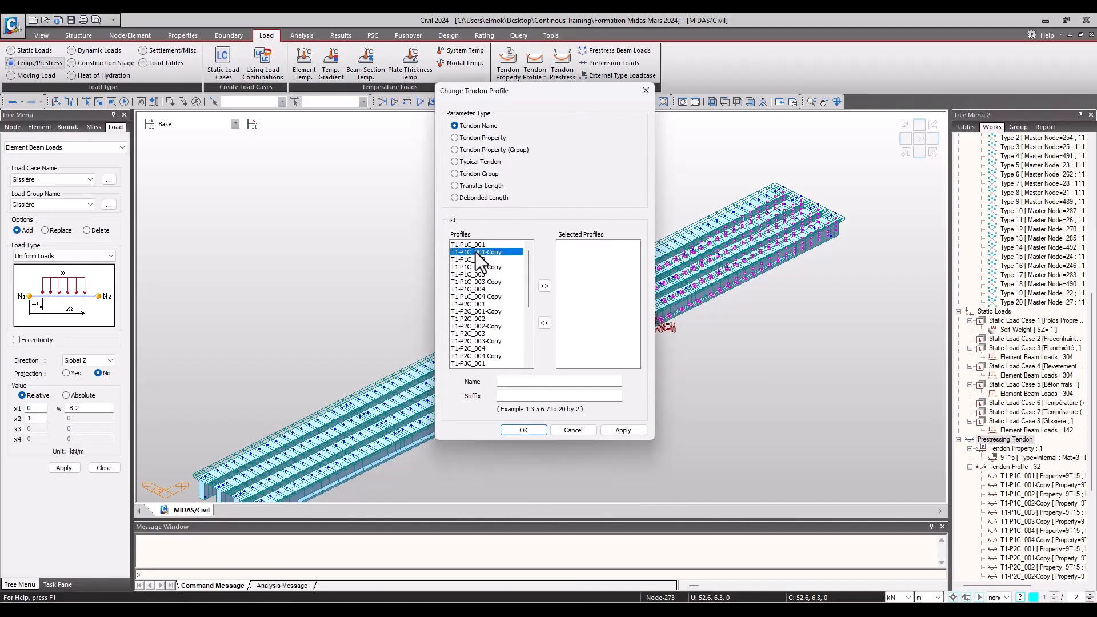
ctrl+click(490, 282)
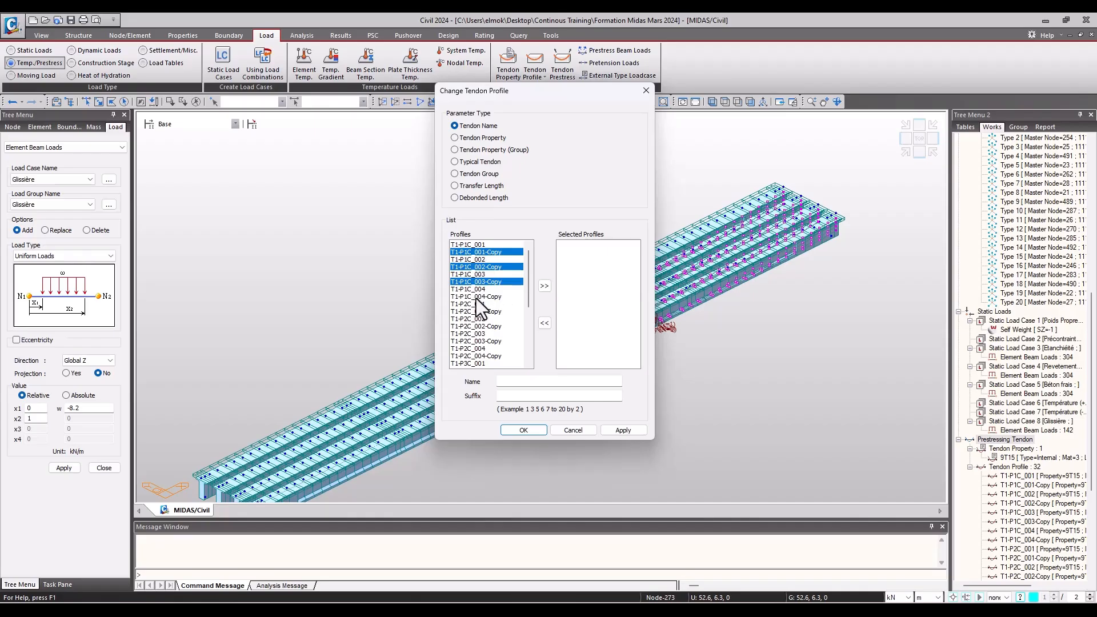
click(543, 286)
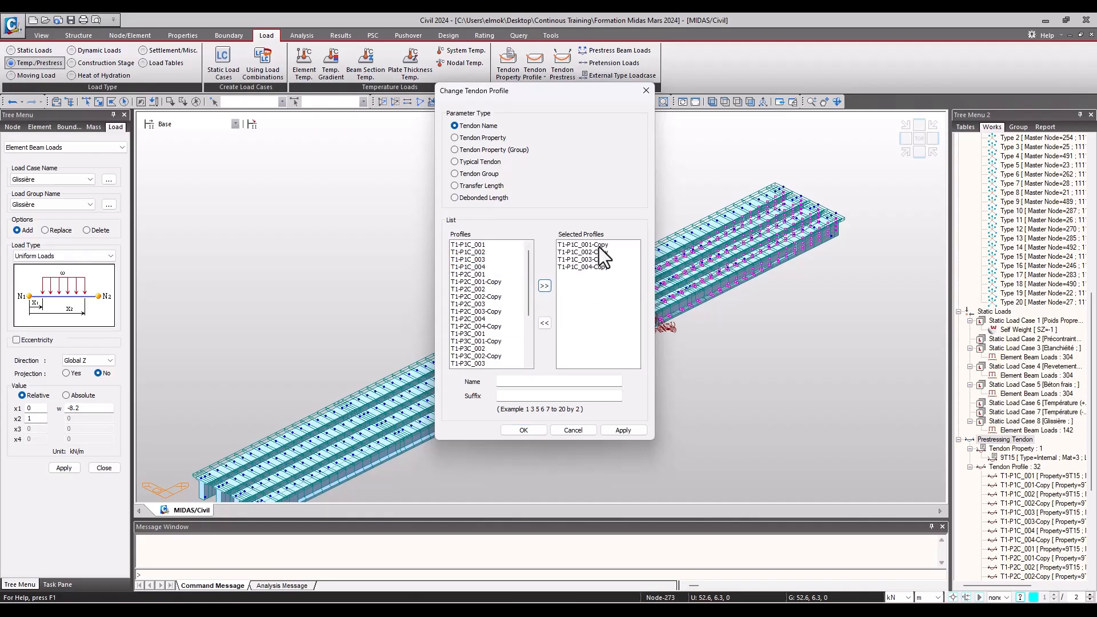
click(514, 380)
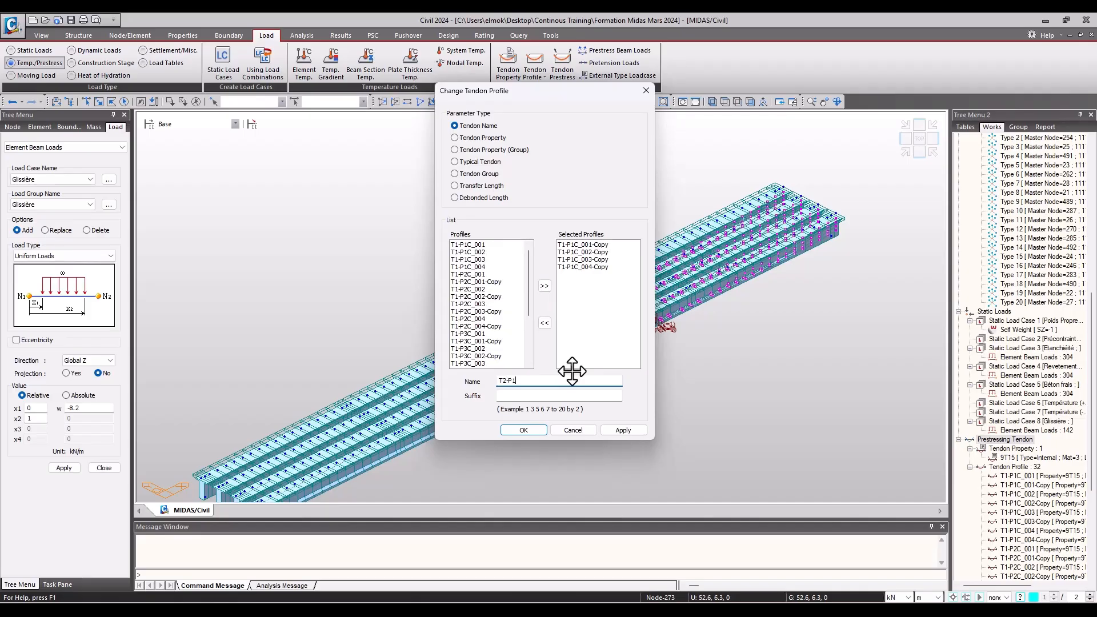
text(T2-P1C)
key(Tab)
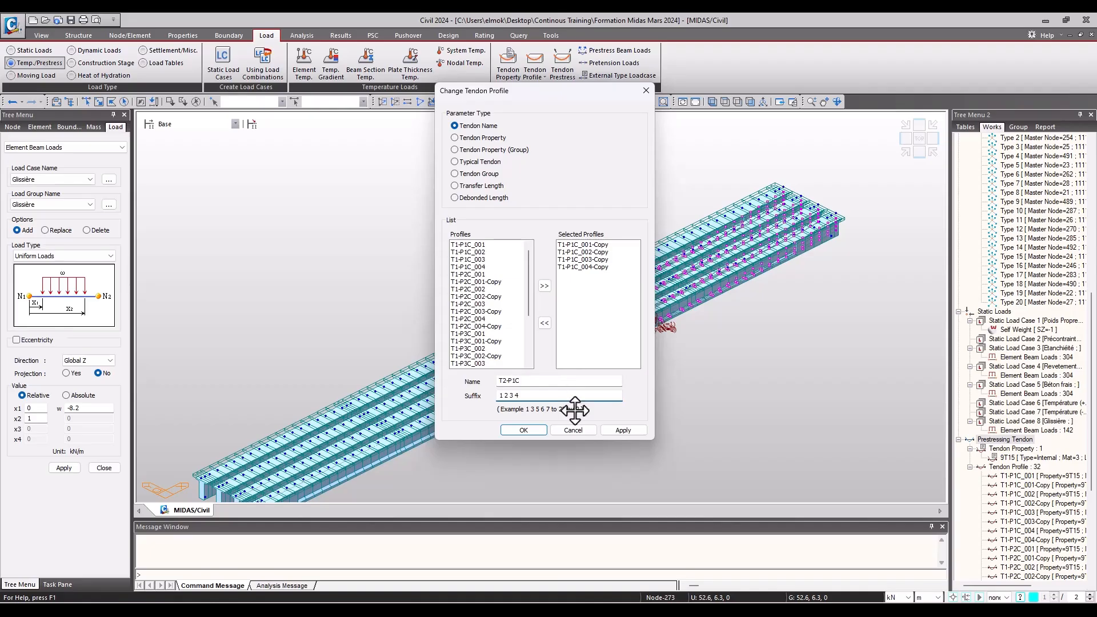
click(531, 431)
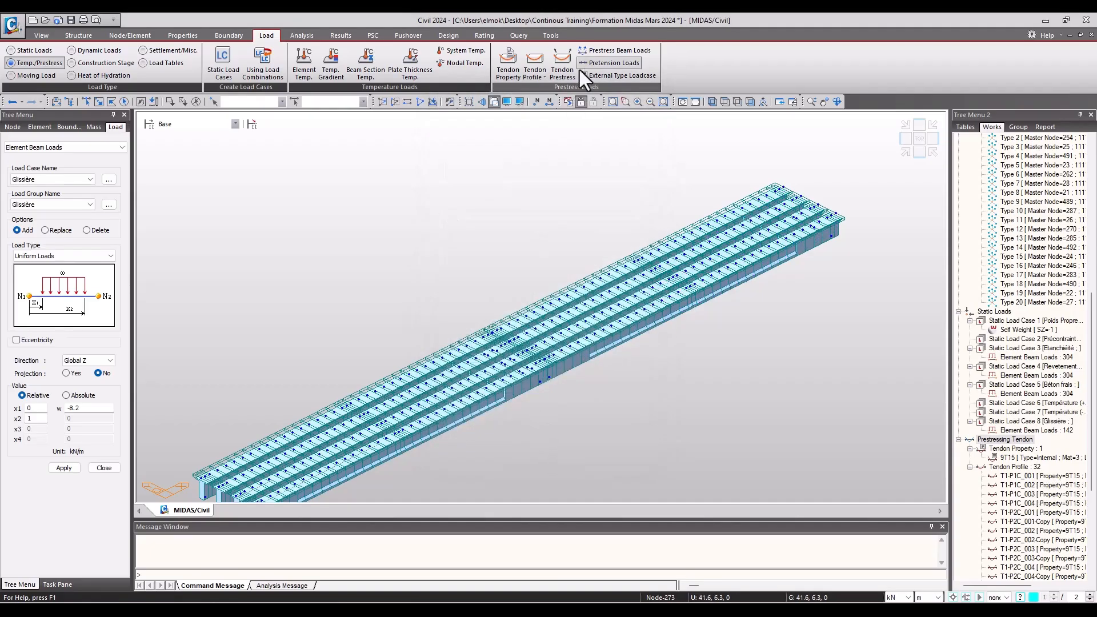
- Rename the profiles T1-P2C_001-Copy to T1-P2C_004-Copy with the name T2-P2C and suffix 1to4
click(538, 79)
click(549, 115)
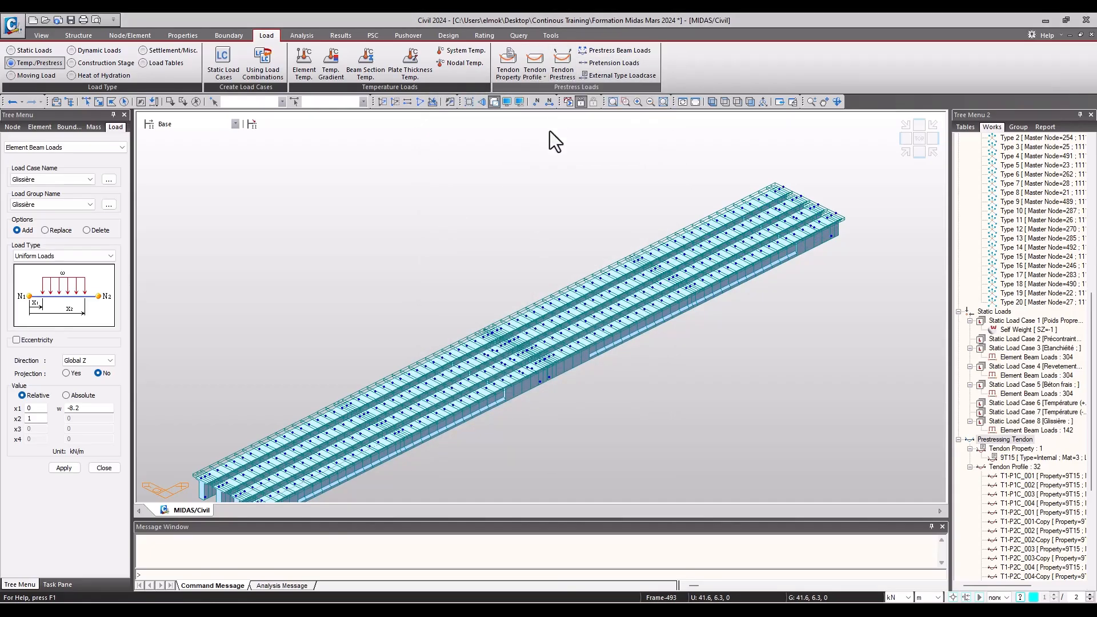
click(491, 326)
ctrl+click(485, 341)
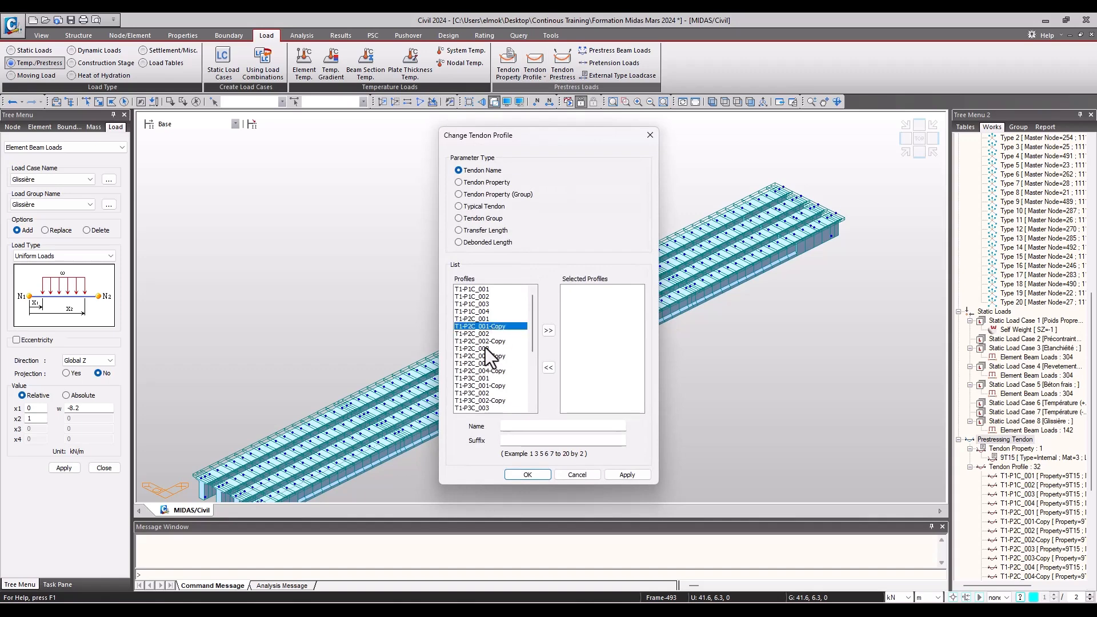
ctrl+click(489, 356)
ctrl+click(492, 370)
click(548, 331)
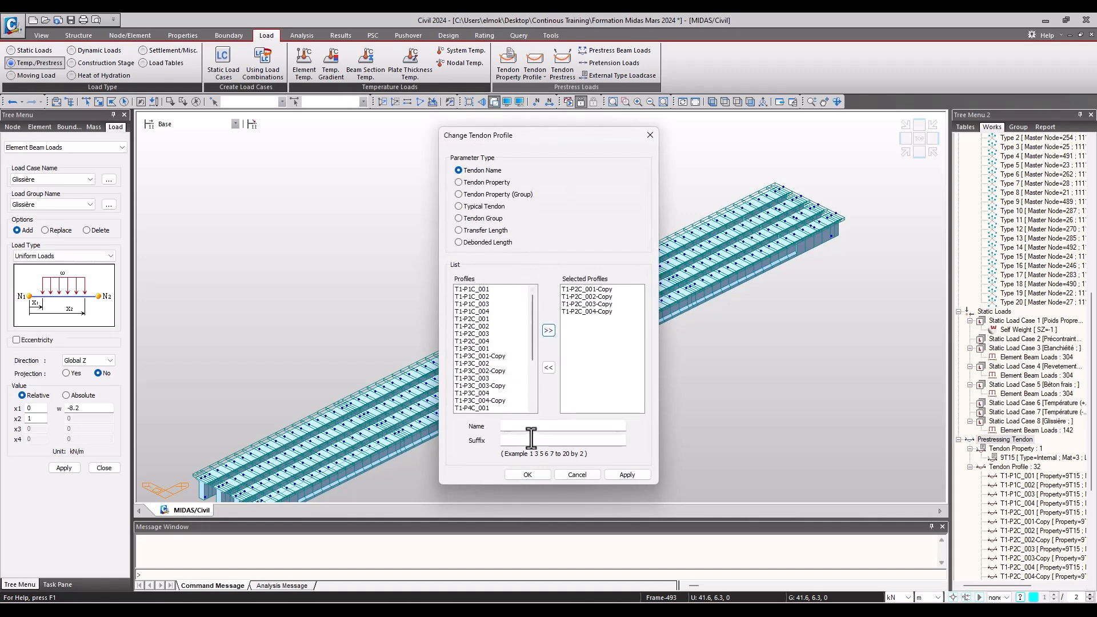
click(530, 426)
key(Tab)
text(1to4)
click(623, 475)
drag(532, 338, 532, 388)
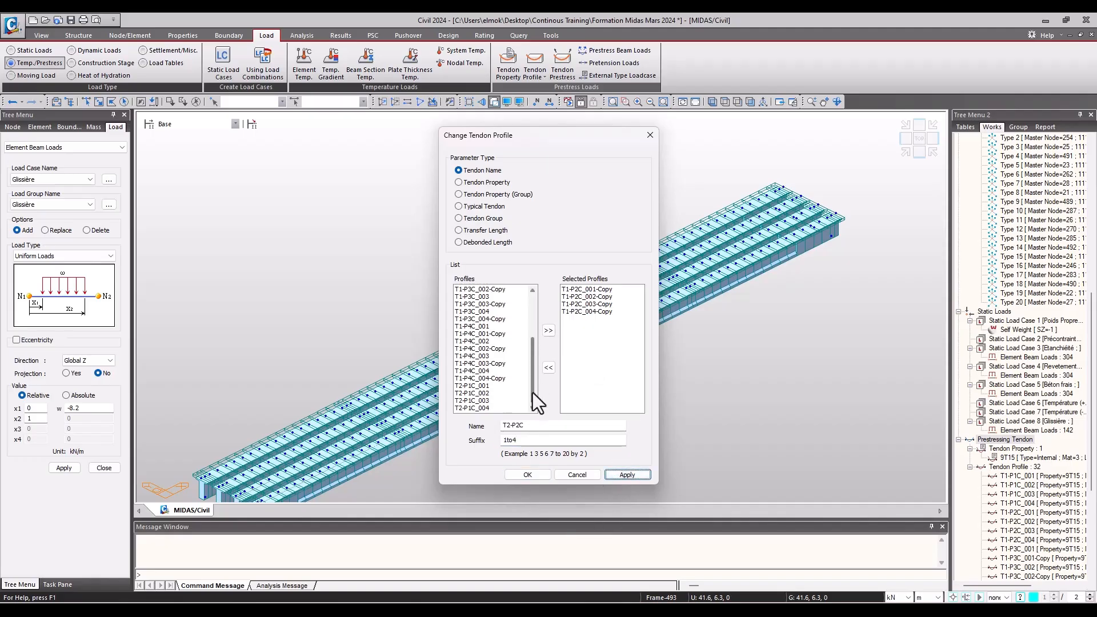
scroll(486, 303, up, 2)
click(499, 319)
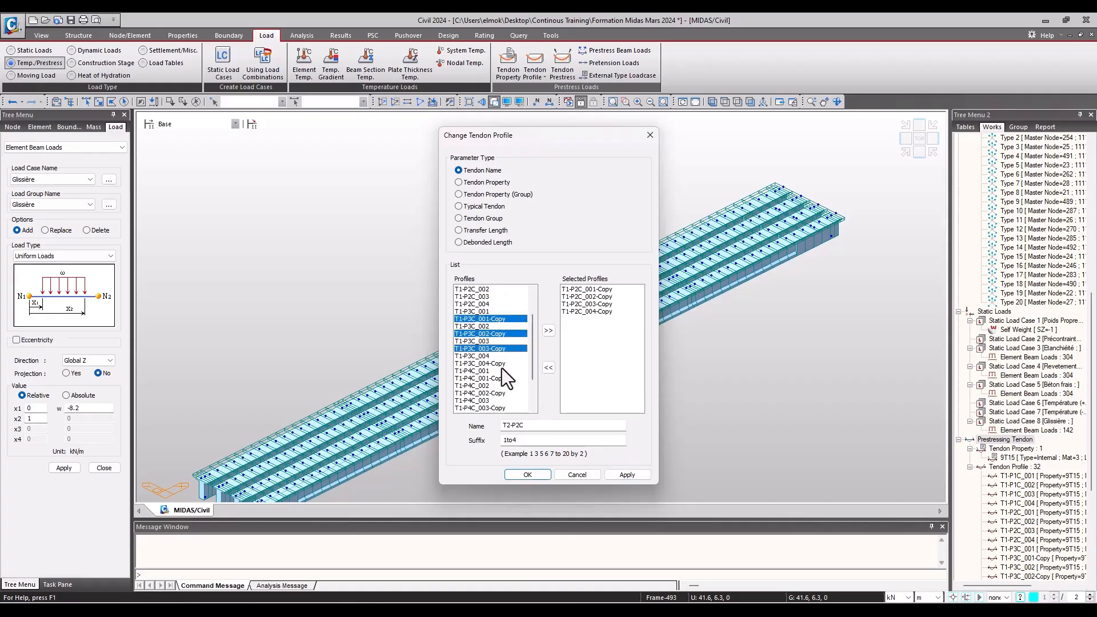
click(578, 476)
- Rename the profiles T1-P3C_001-Copy to T1-P3C_004-Copy with the name T2-P3C and suffix 1to4
click(534, 84)
click(571, 117)
scroll(492, 343, up, 2)
scroll(498, 338, up, 2)
click(492, 334)
ctrl+click(491, 348)
ctrl+click(499, 370)
ctrl+click(497, 363)
ctrl+click(501, 378)
click(547, 330)
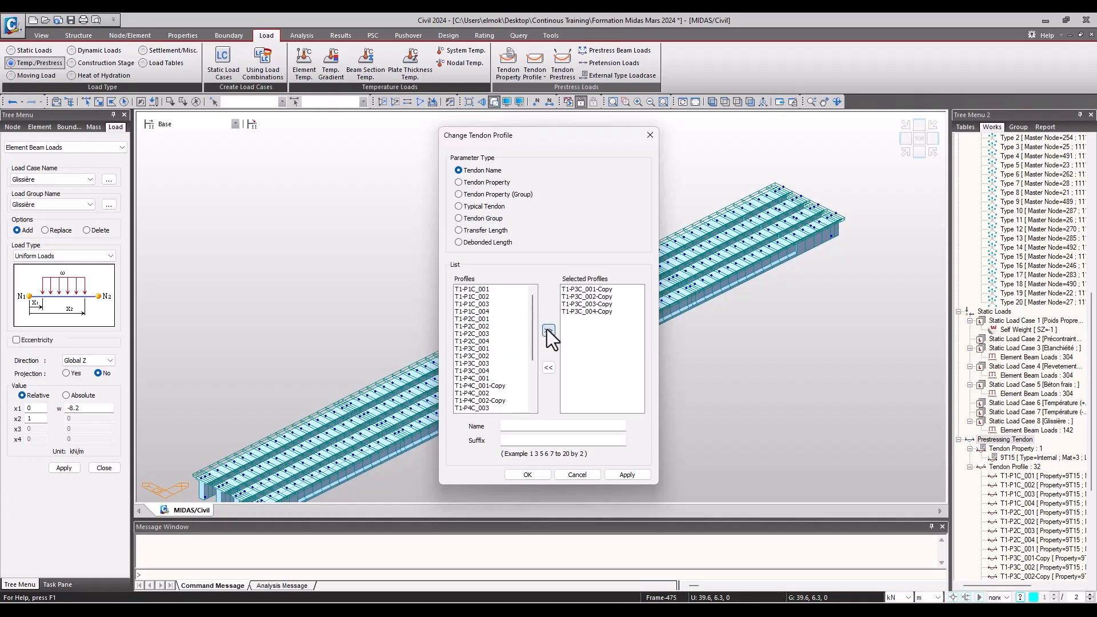
click(539, 432)
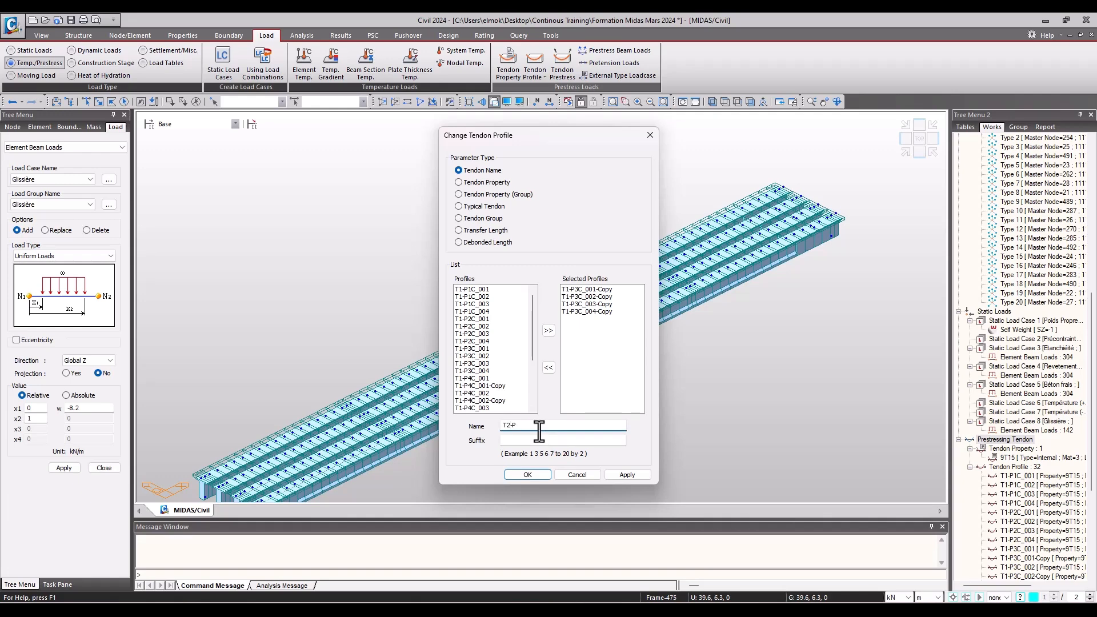
text(T2-P3C)
key(Tab)
click(542, 473)
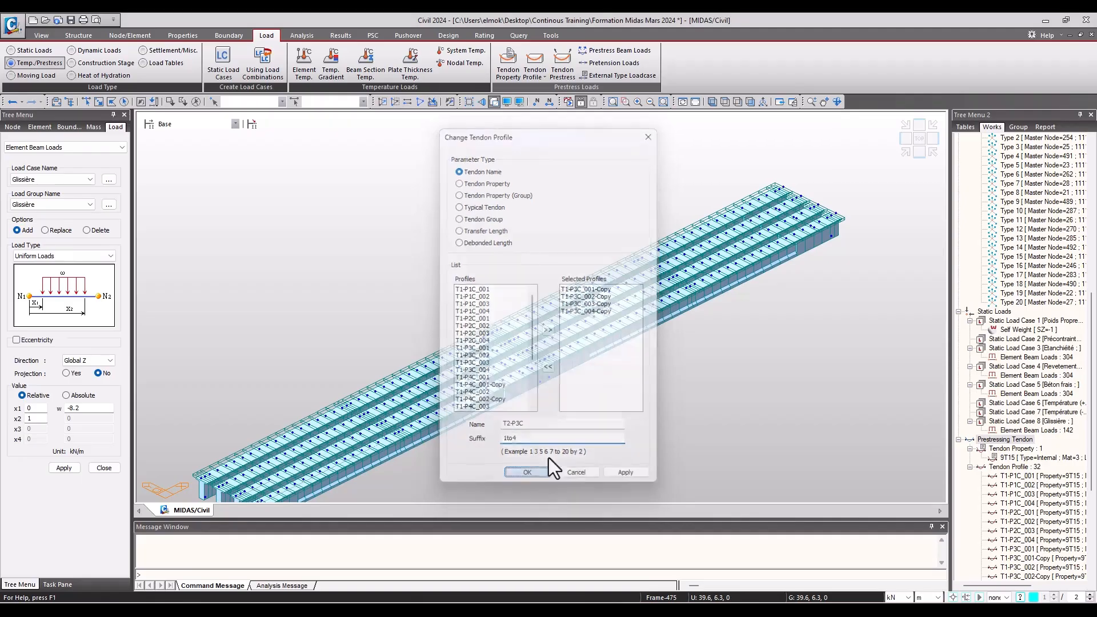
- Rename the profiles T1-P4C_001-Copy to T1-P4C_004-Copy as T2-P4C, numbered 001 to 004
click(536, 77)
click(565, 115)
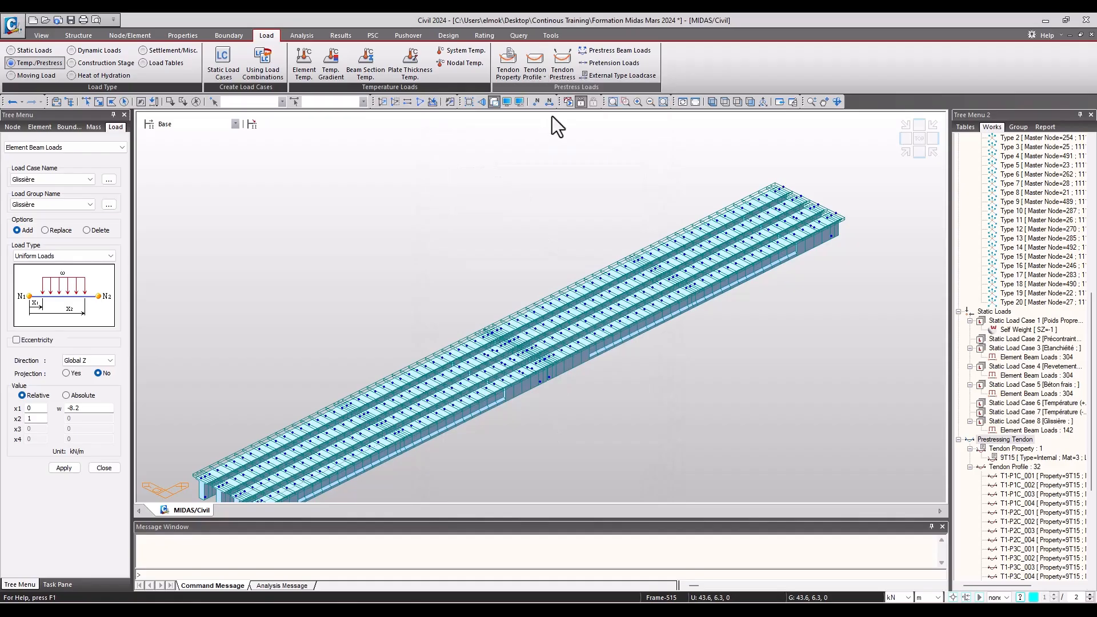
scroll(502, 340, down, 3)
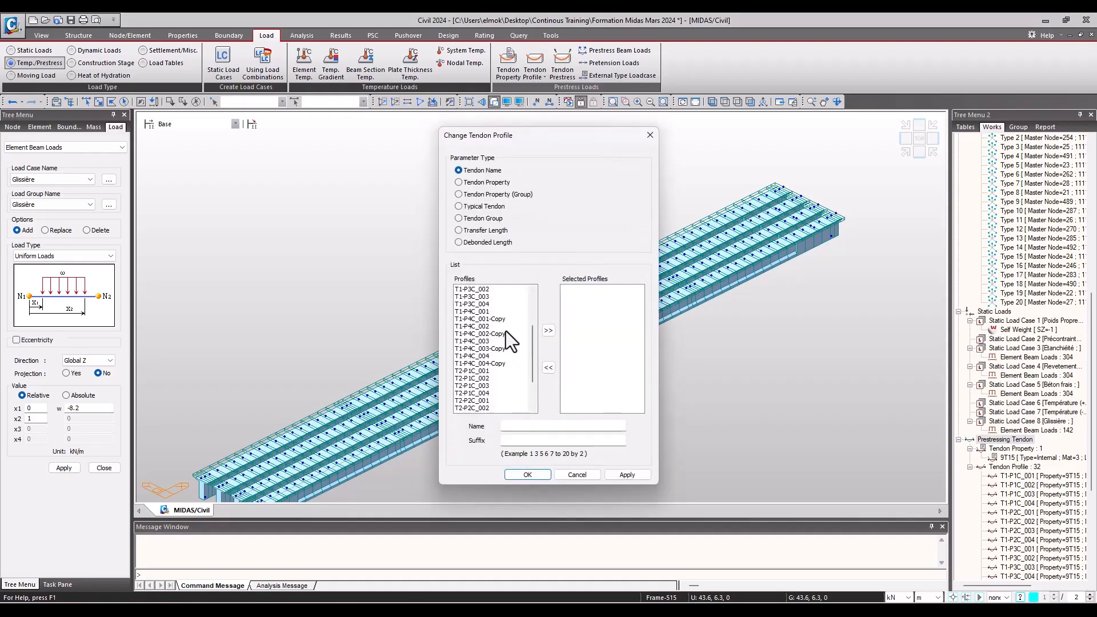
click(503, 318)
ctrl+click(499, 334)
ctrl+click(501, 348)
ctrl+click(501, 363)
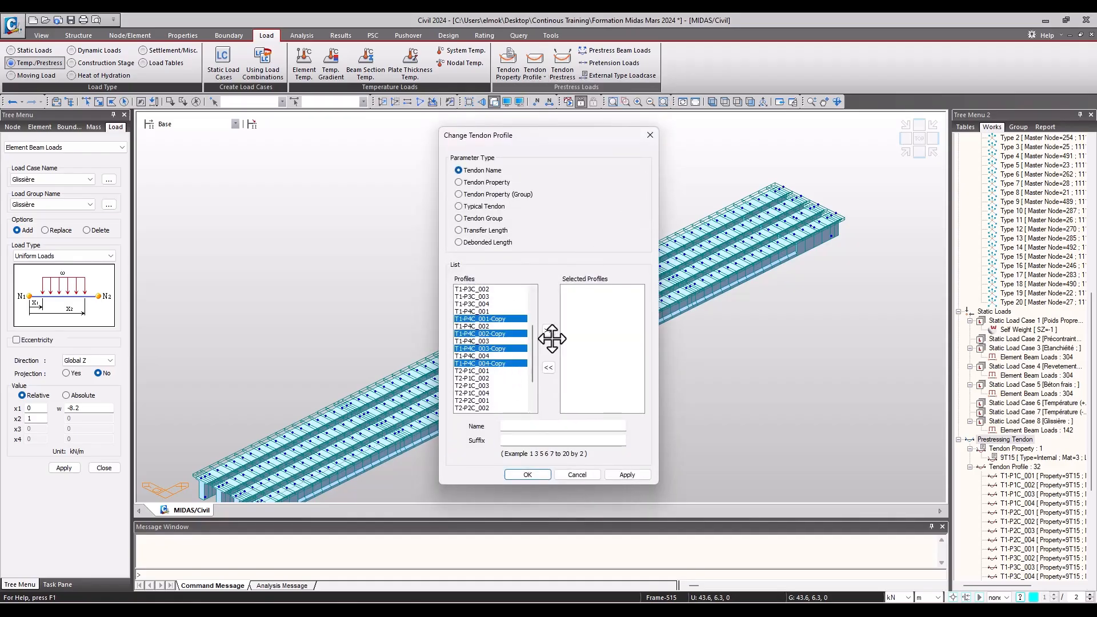
click(548, 330)
click(532, 426)
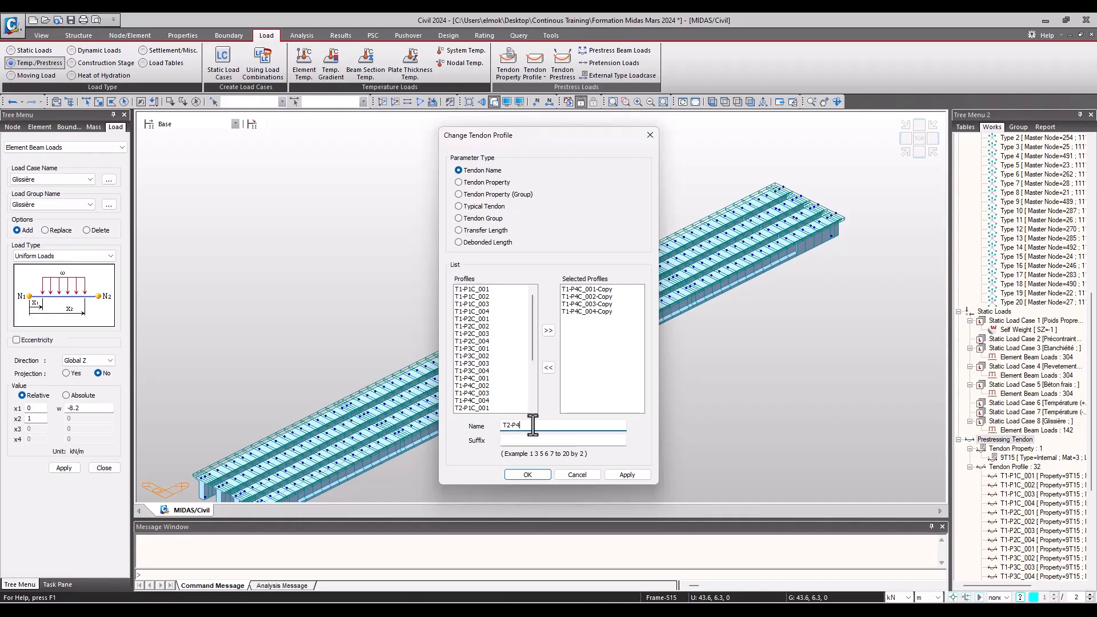
key(Tab)
click(528, 474)
- Review the names of all T1 and T2 profiles in the tendon profile list and close it
click(525, 83)
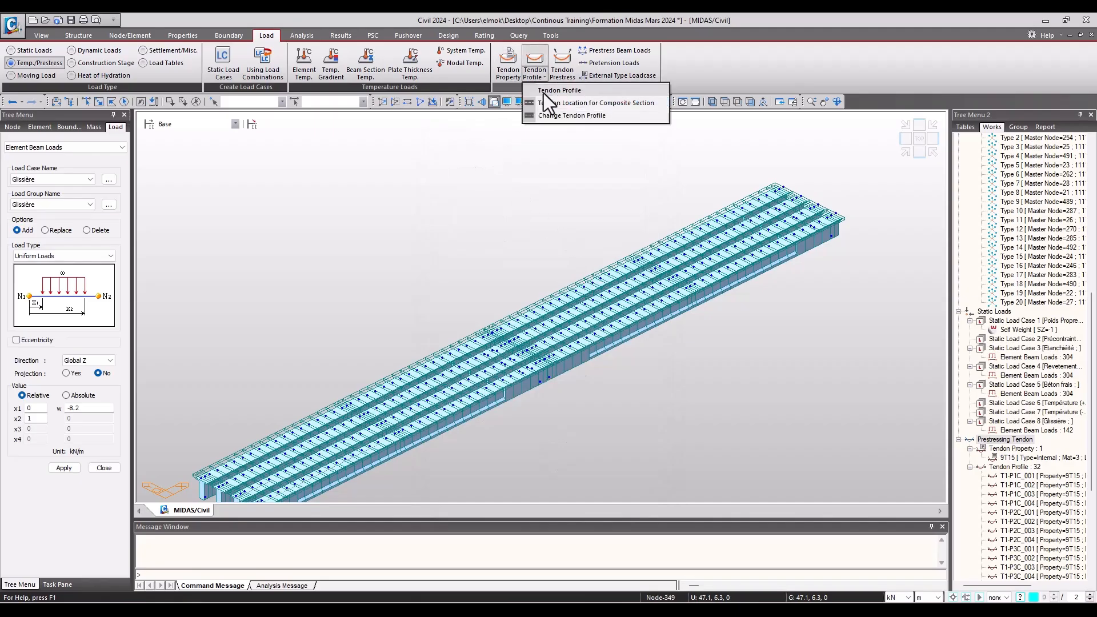
click(567, 108)
drag(52, 45, 353, 145)
scroll(121, 117, down, 6)
scroll(64, 126, up, 6)
scroll(360, 217, down, 6)
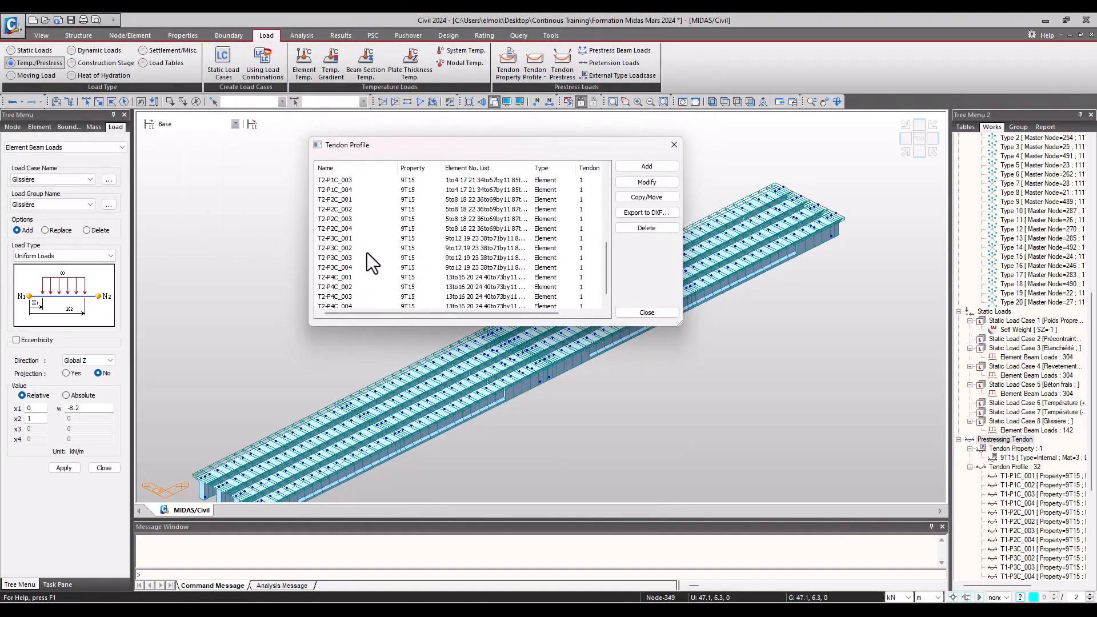
drag(448, 147, 458, 182)
click(663, 349)
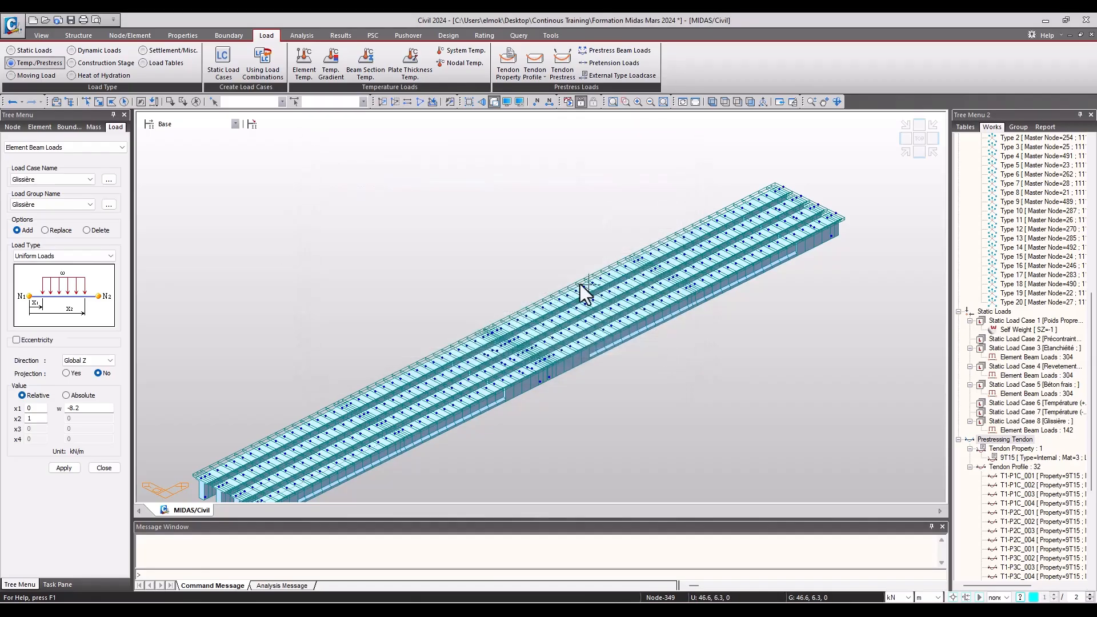
scroll(523, 317, down, 2)
scroll(502, 354, up, 2)
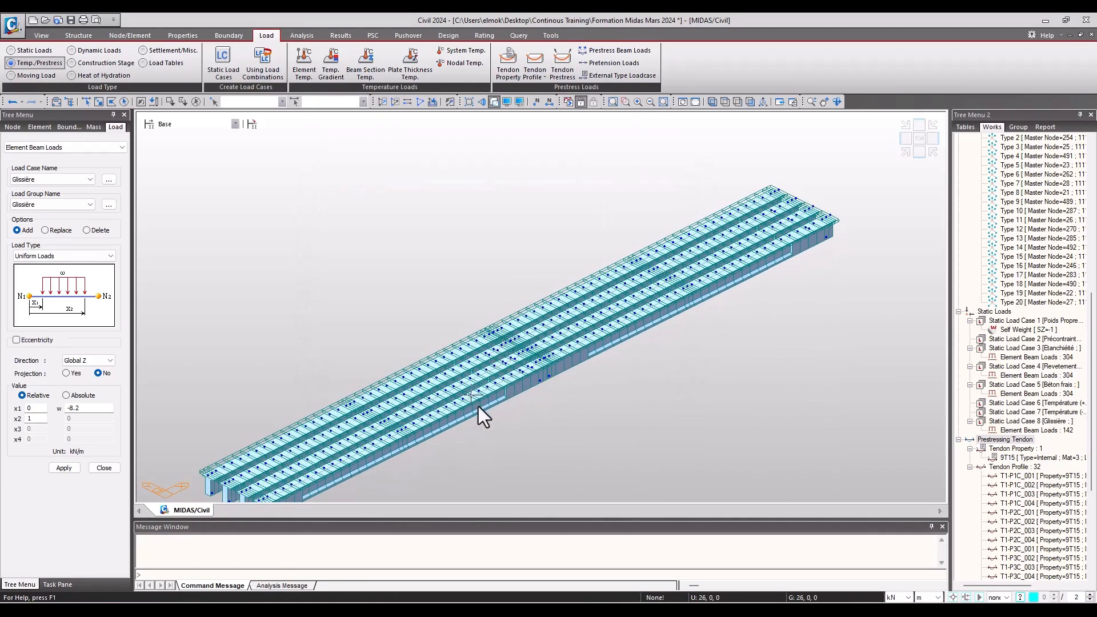
middle_drag(478, 406, 496, 354)
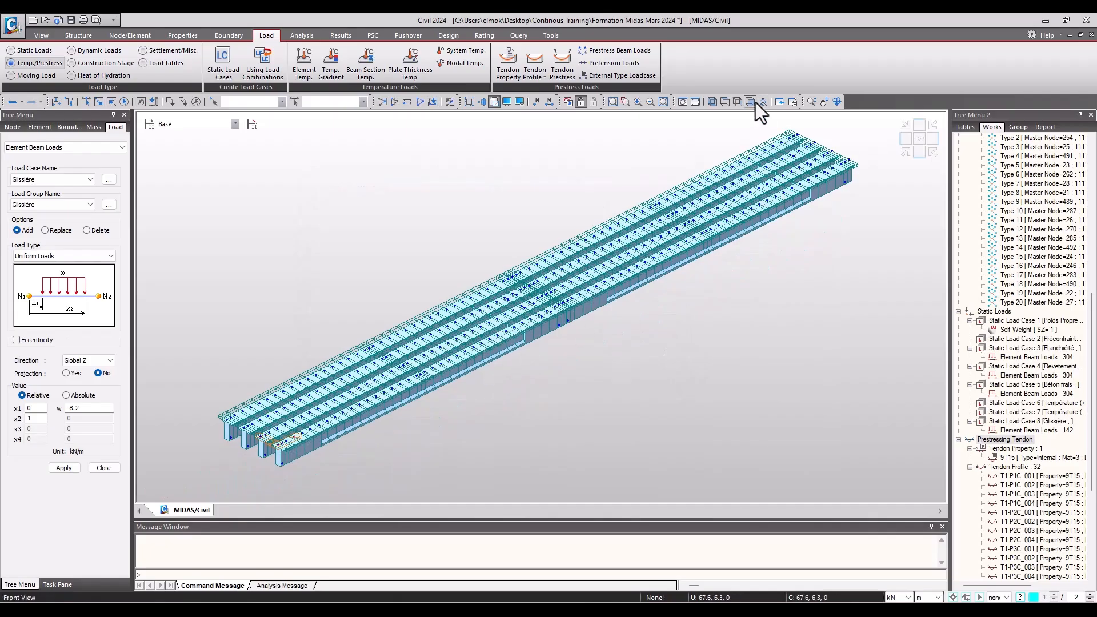
- Start defining tendon prestress loads under the load case Précontrainte
click(837, 102)
mouse_move(701, 224)
mouse_down()
mouse_move(718, 208)
mouse_move(703, 221)
mouse_up()
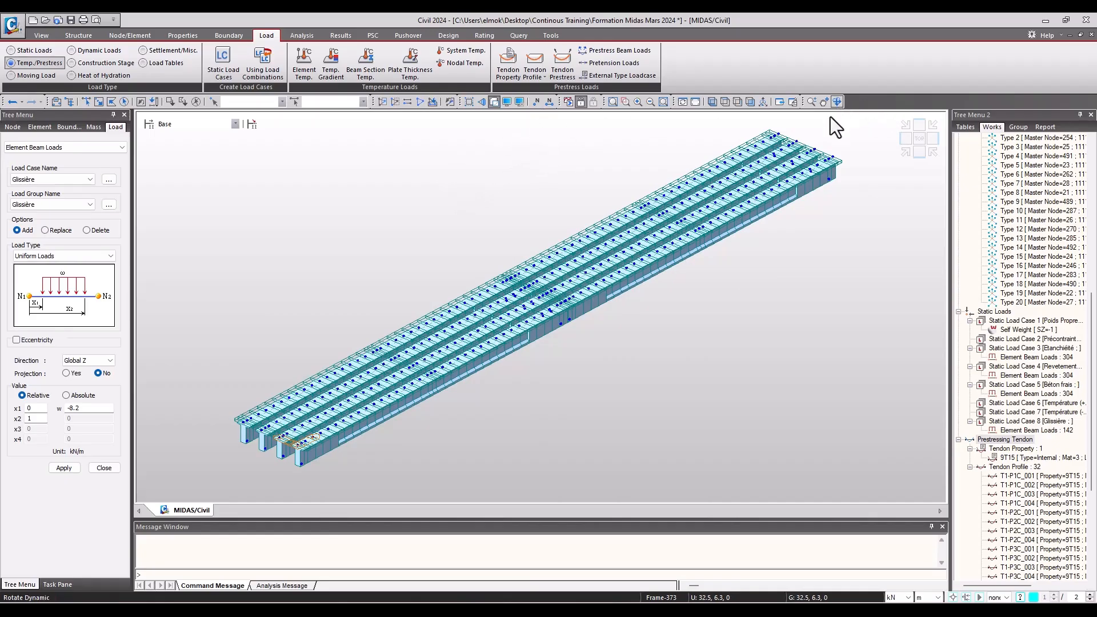
click(562, 74)
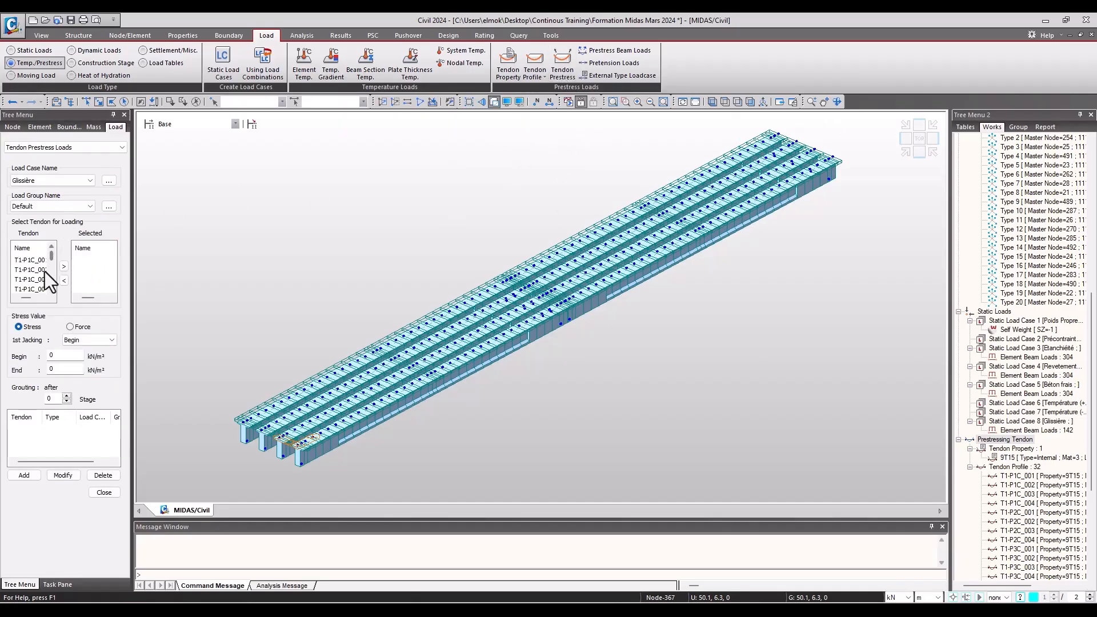
click(67, 180)
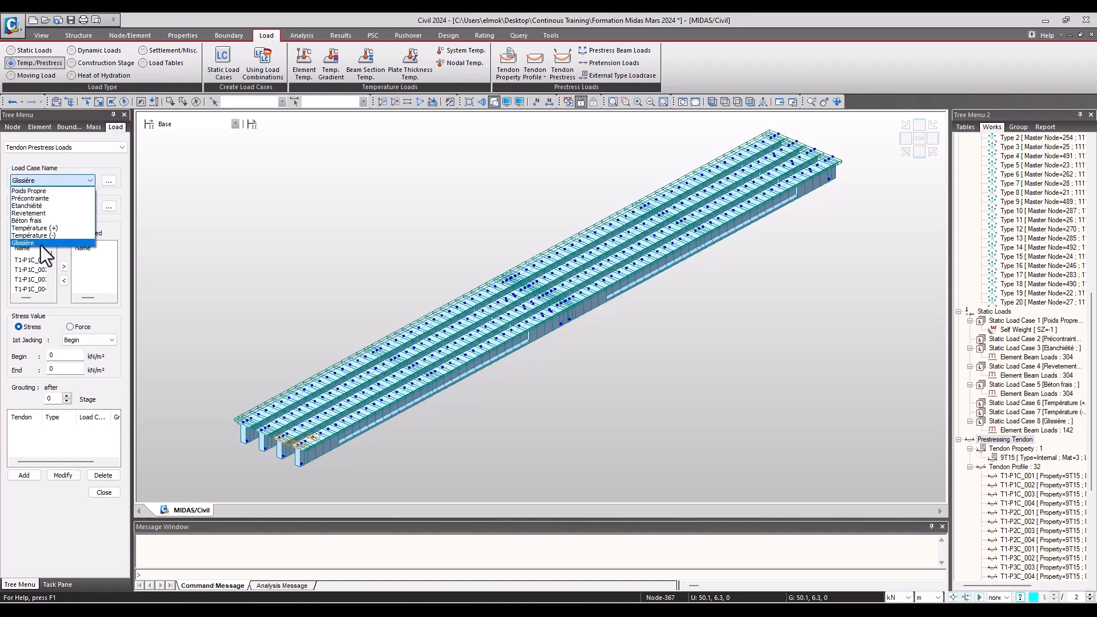
click(57, 199)
- Define two load groups named Précontrainte T1 and Précontrainte T2
click(61, 207)
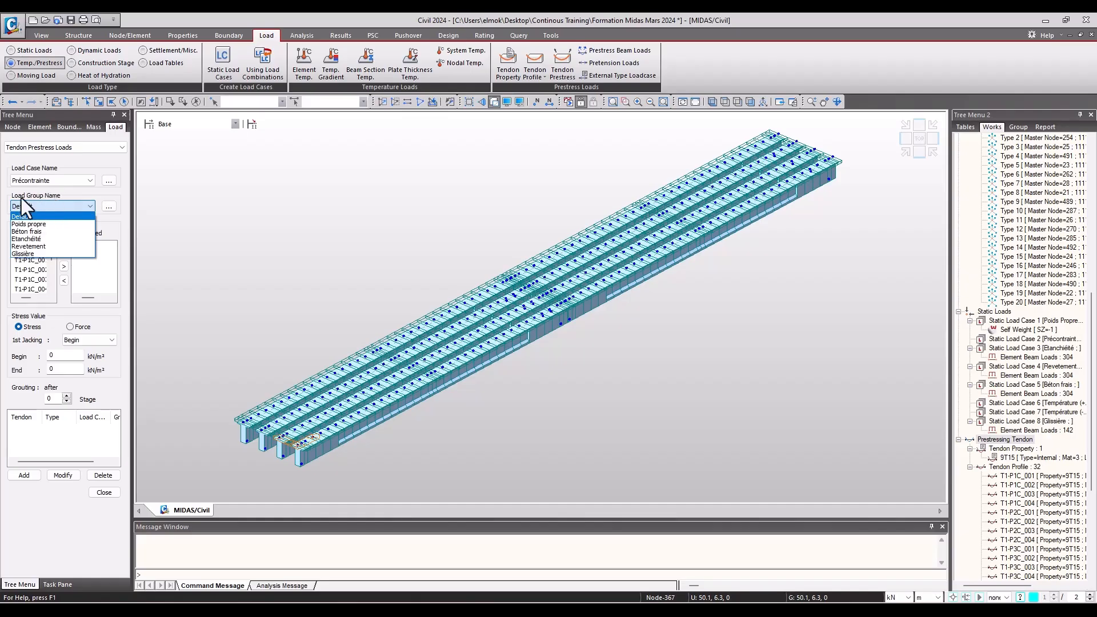
click(109, 207)
click(109, 208)
drag(126, 68, 499, 127)
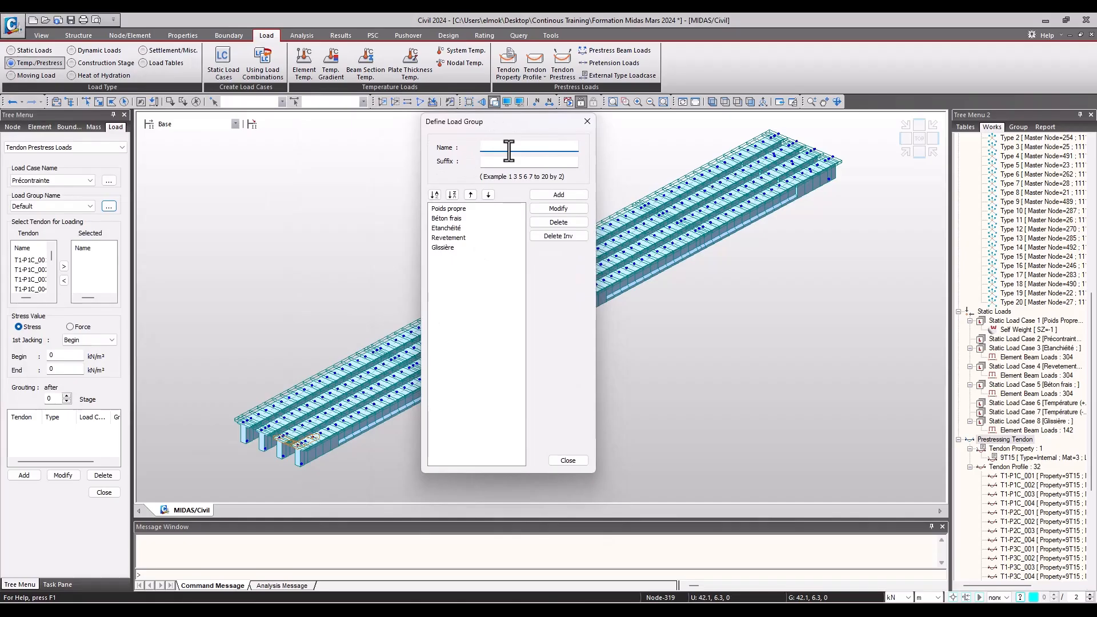
text(Précontrainte T1)
click(570, 197)
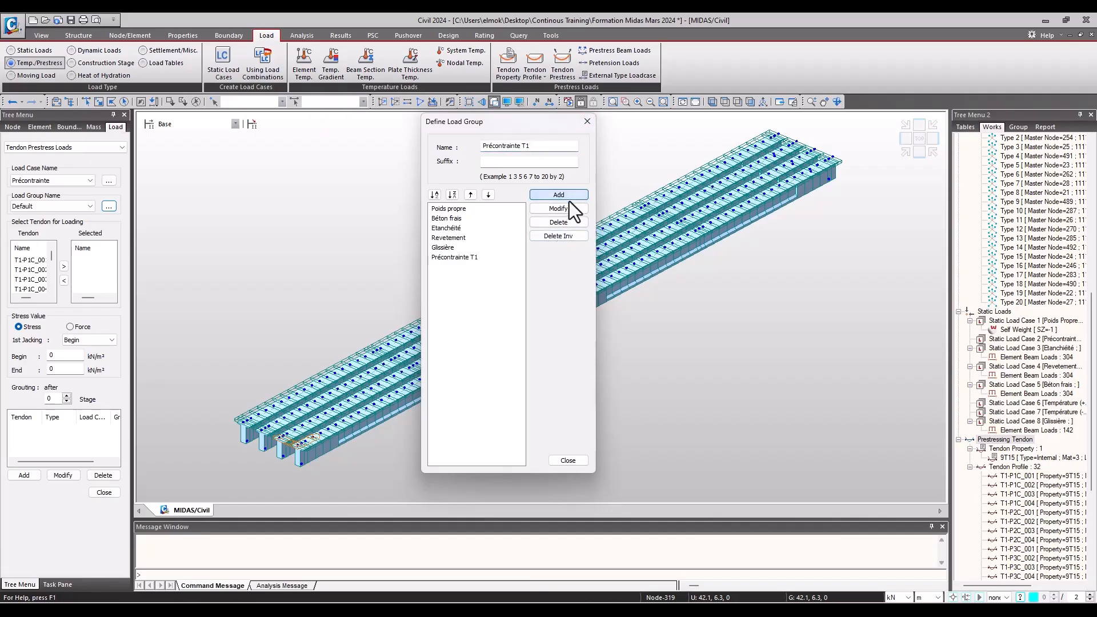
click(531, 147)
key(BackSpace)
text(2)
click(558, 194)
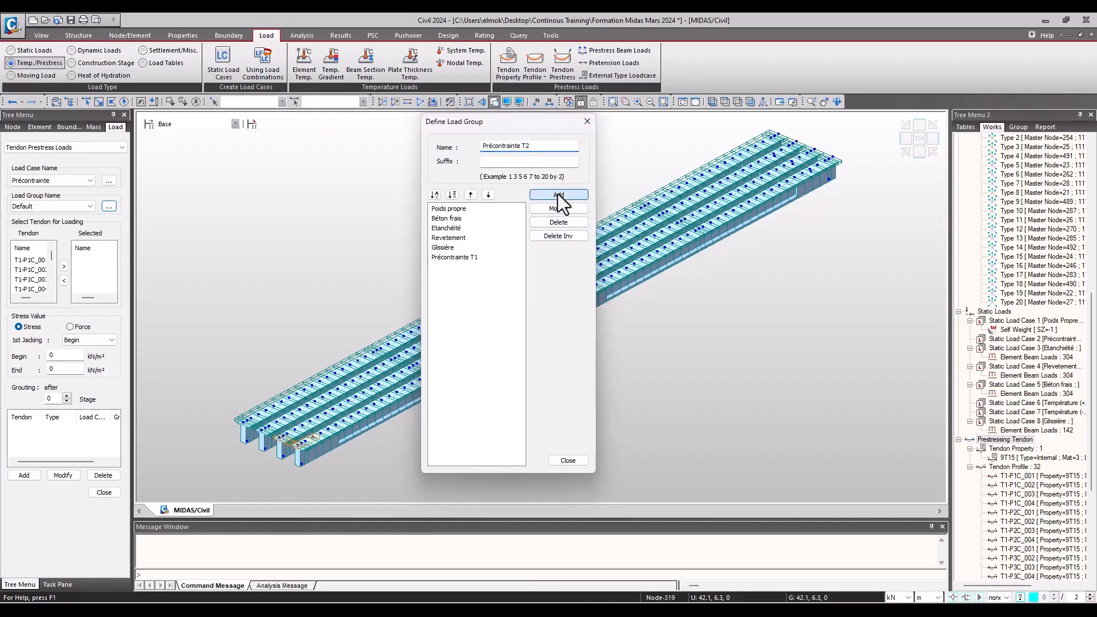
click(574, 462)
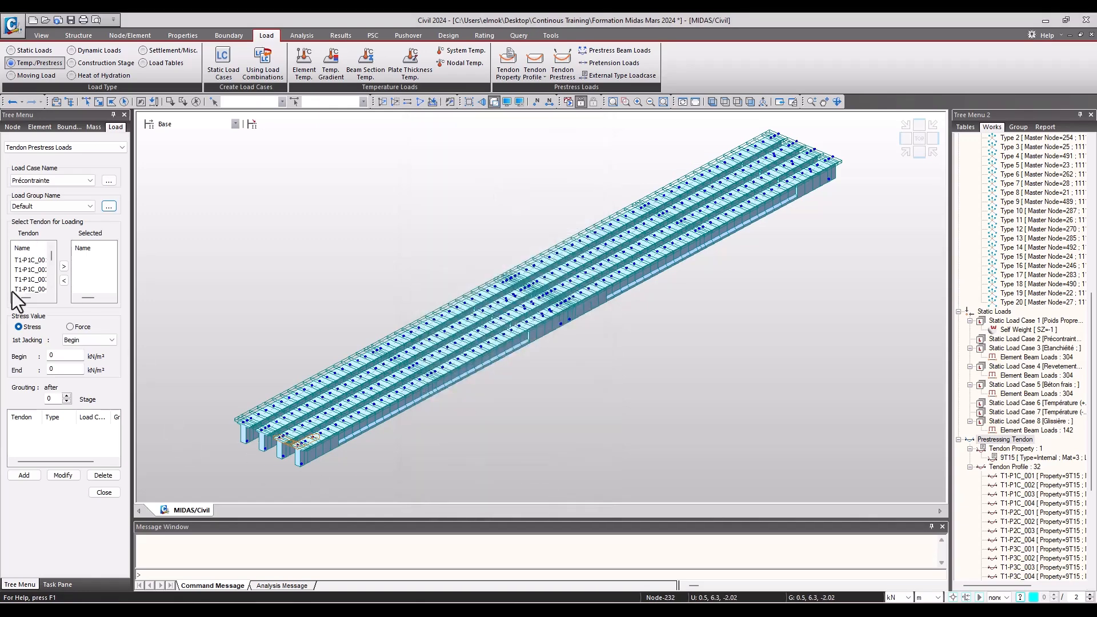
- Choose the load group Précontrainte T1 and select all T1 tendons, T1-P1C to T1-P4C, for loading
click(47, 206)
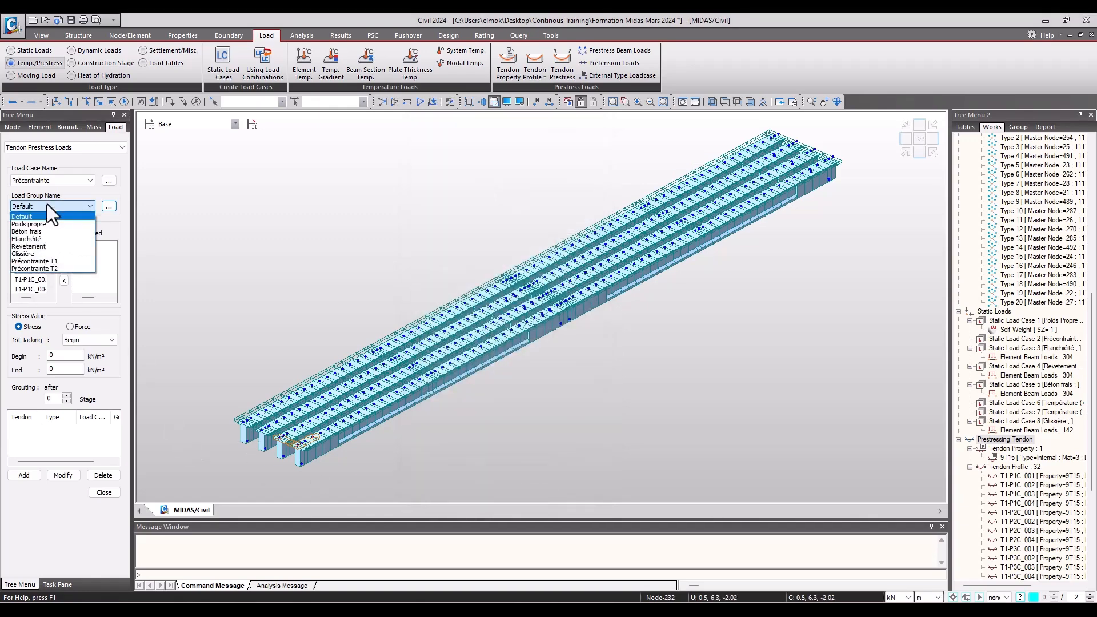
click(57, 261)
click(34, 261)
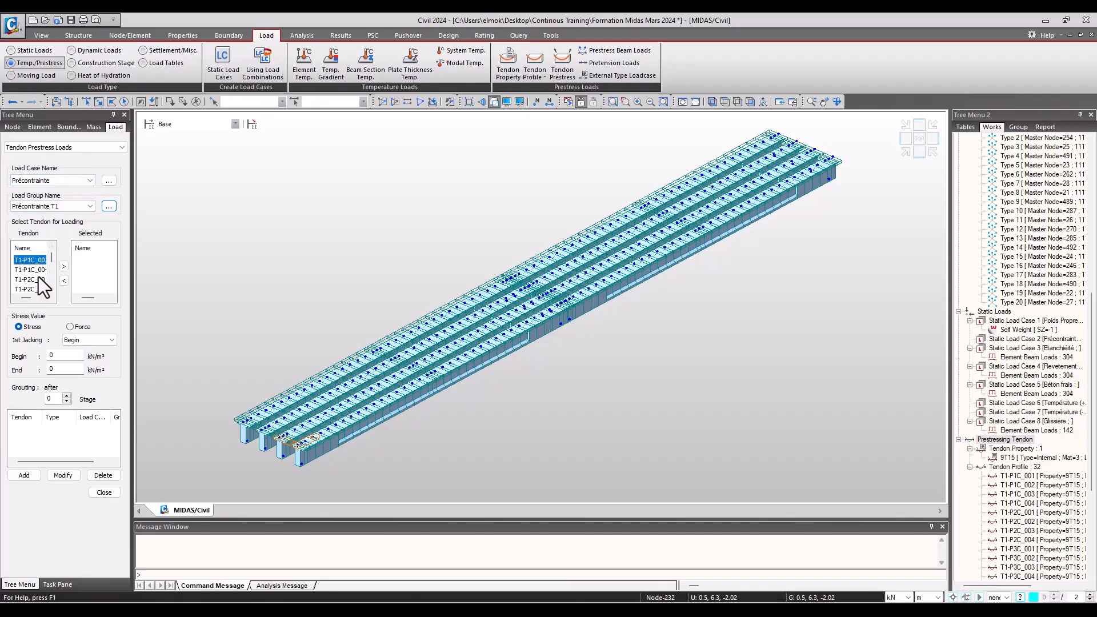
scroll(35, 278, down, 1)
click(64, 266)
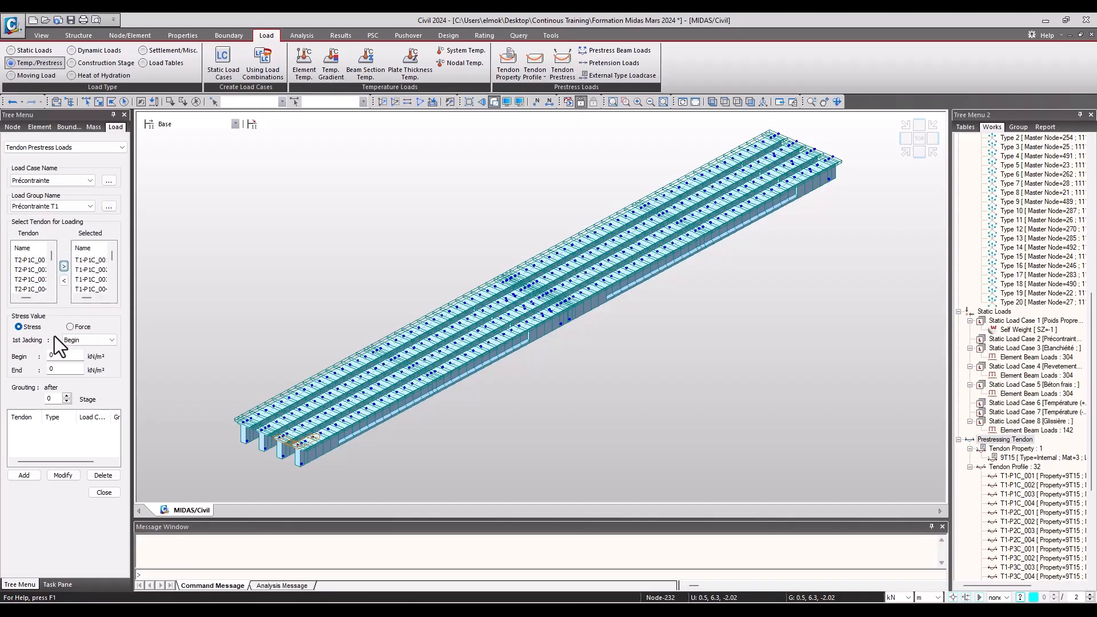
- Change the model units to N for force and mm for length
click(66, 355)
click(894, 597)
click(891, 566)
click(929, 596)
click(928, 563)
- Add the T1 tendon prestress load with first jacking at both ends and a stress of 1488 N/mm² at begin and end
click(71, 354)
drag(73, 353, 7, 367)
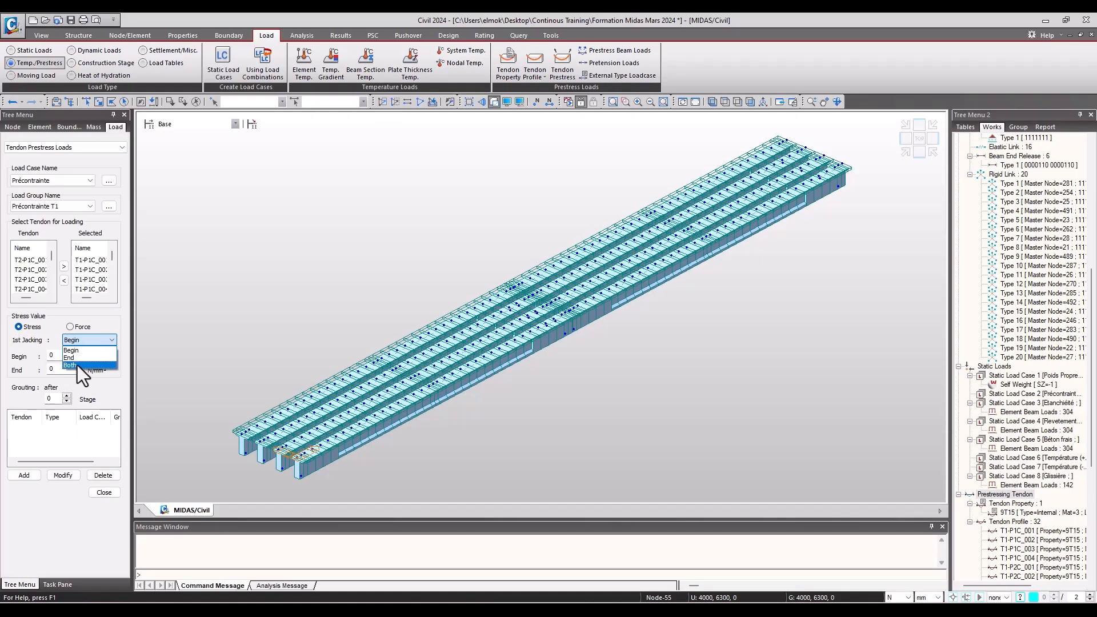
click(77, 365)
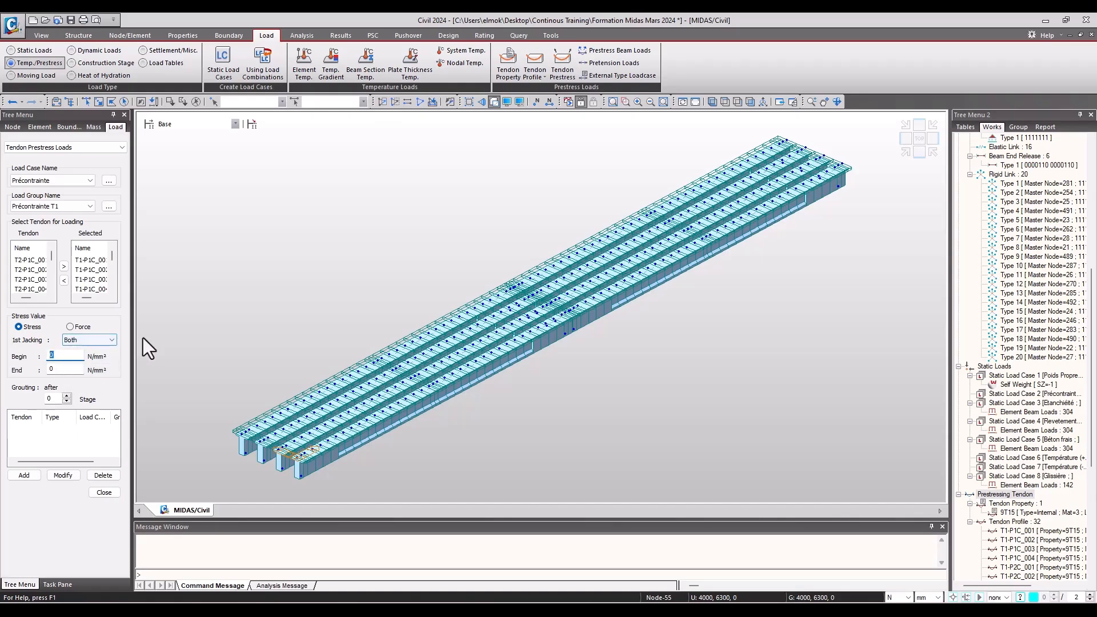
text(1488)
key(Tab)
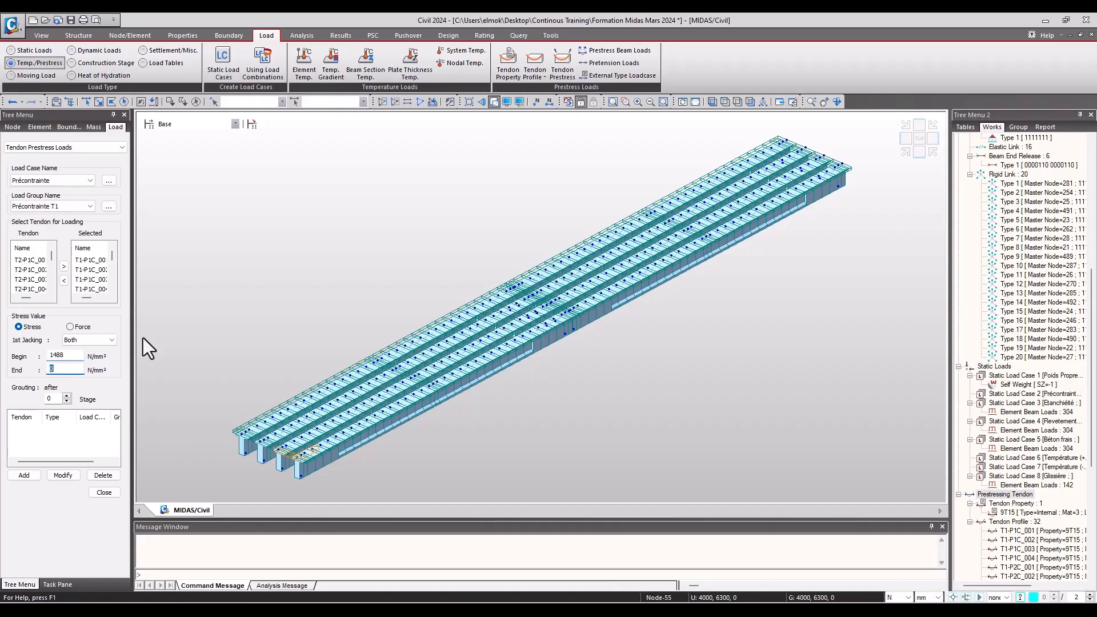
text(14880)
click(22, 475)
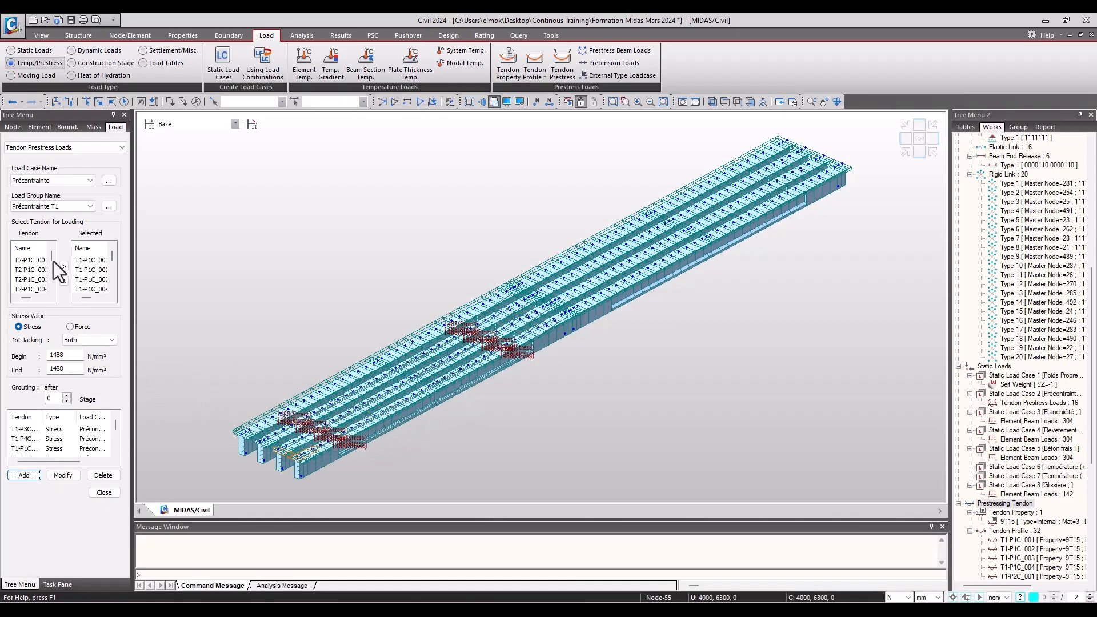
- Remove the T1 tendons from the loading selection and select all T2 tendons, T2-P1C to T2-P4C, instead
click(91, 260)
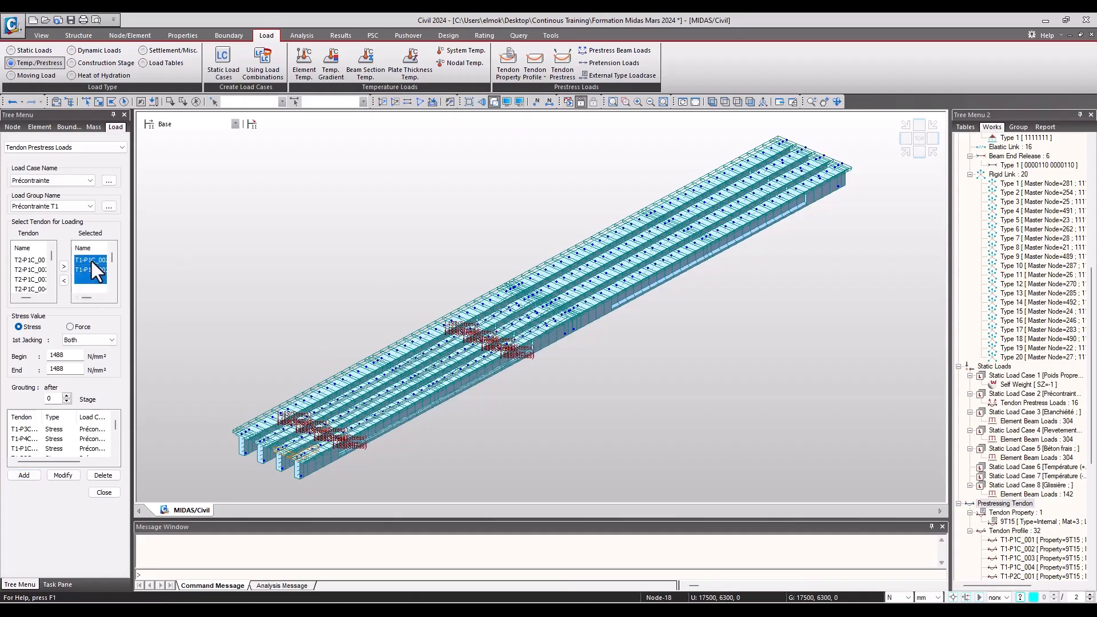
click(64, 280)
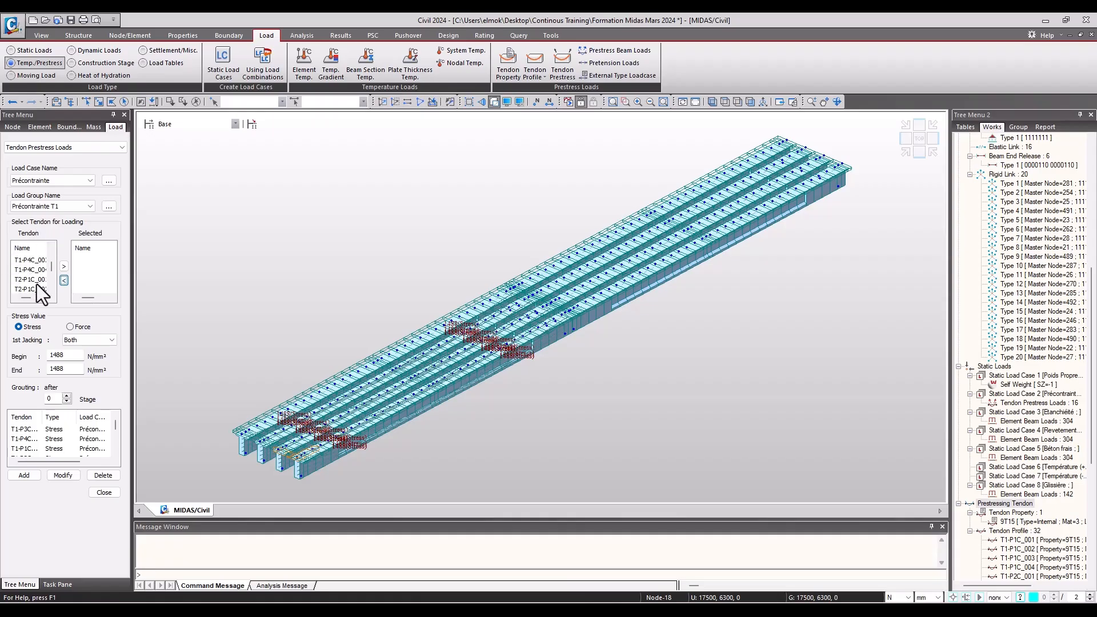
click(46, 279)
click(63, 267)
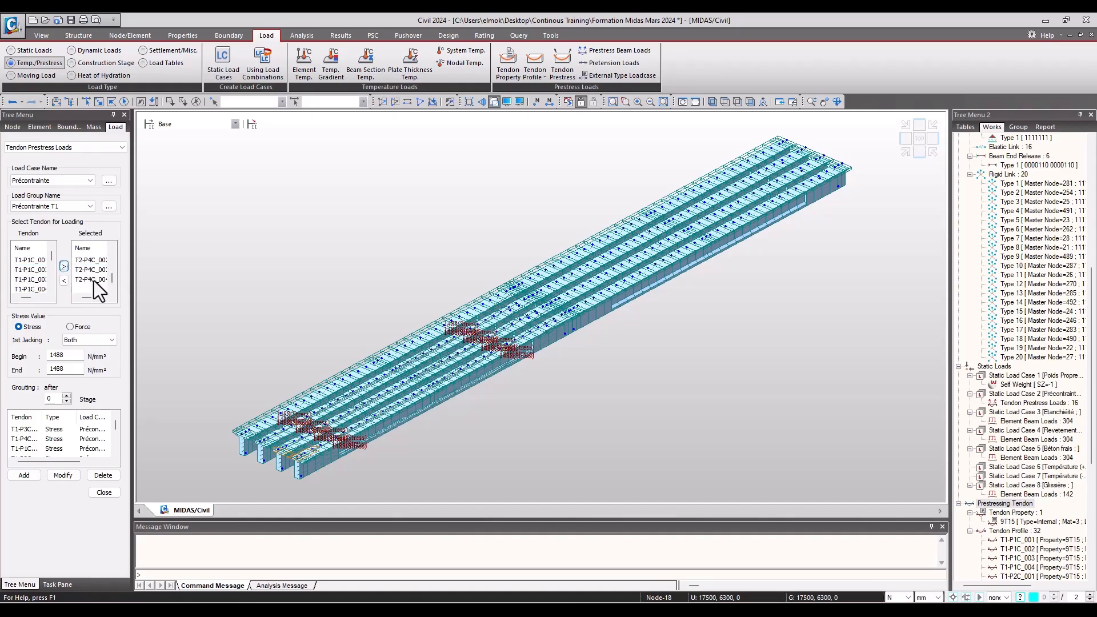
- Add the 1488 N/mm² prestress load to the T2 tendons under the load group Précontrainte T2
click(54, 205)
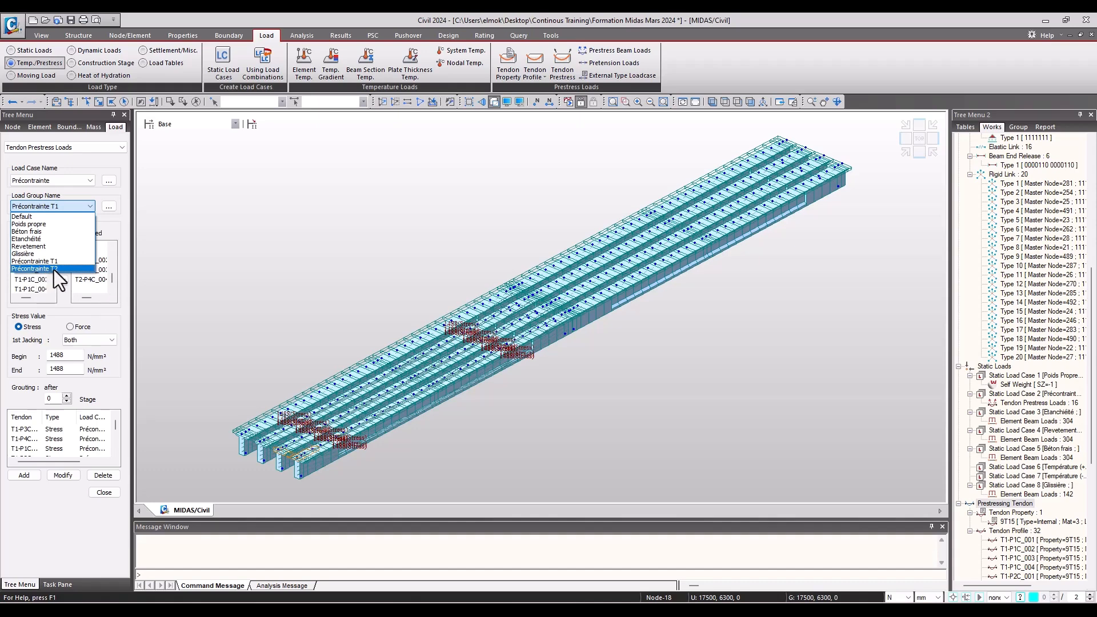
click(56, 268)
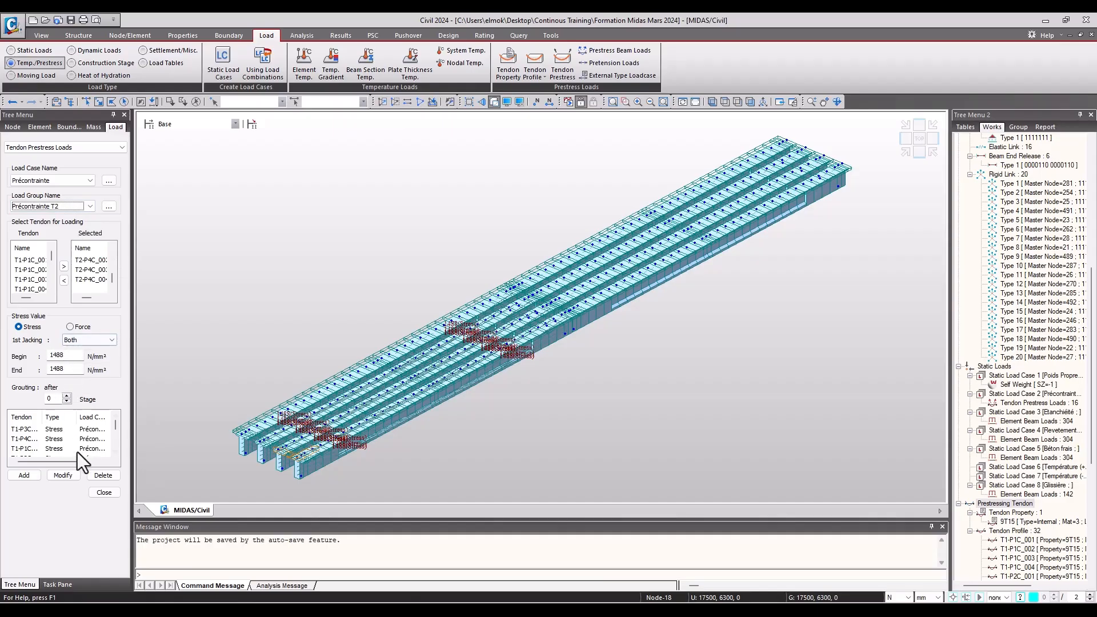
click(25, 475)
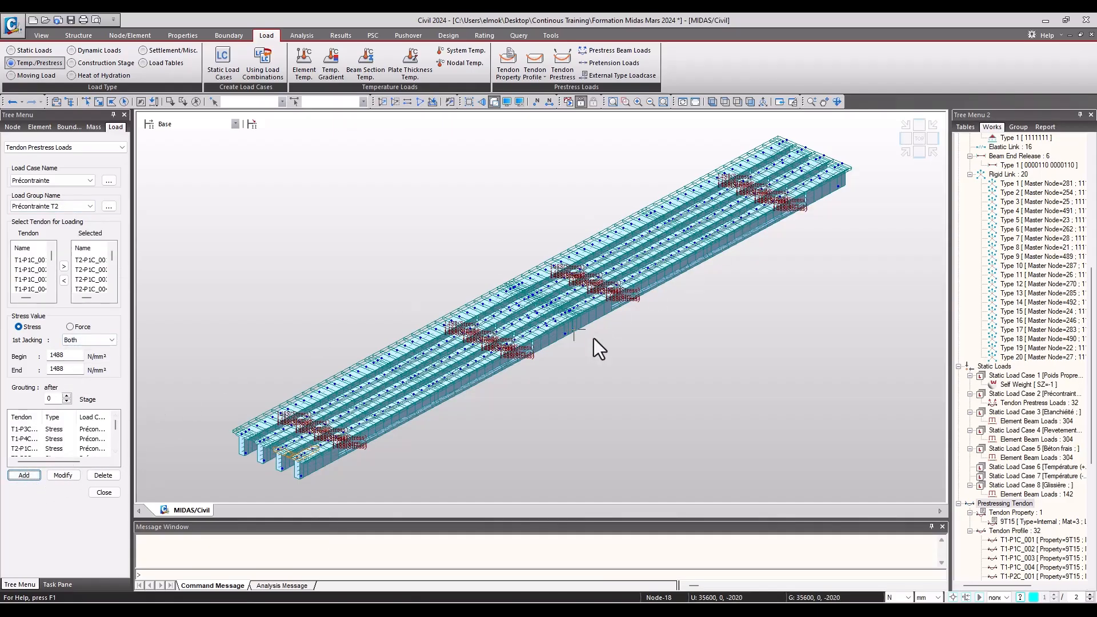
- Activate all elements to display the complete bridge with its deck, cross members and piers
mouse_move(509, 434)
ctrl+middle_down()
mouse_move(455, 416)
mouse_move(443, 451)
mouse_move(514, 420)
ctrl+middle_up()
middle_drag(612, 359, 587, 368)
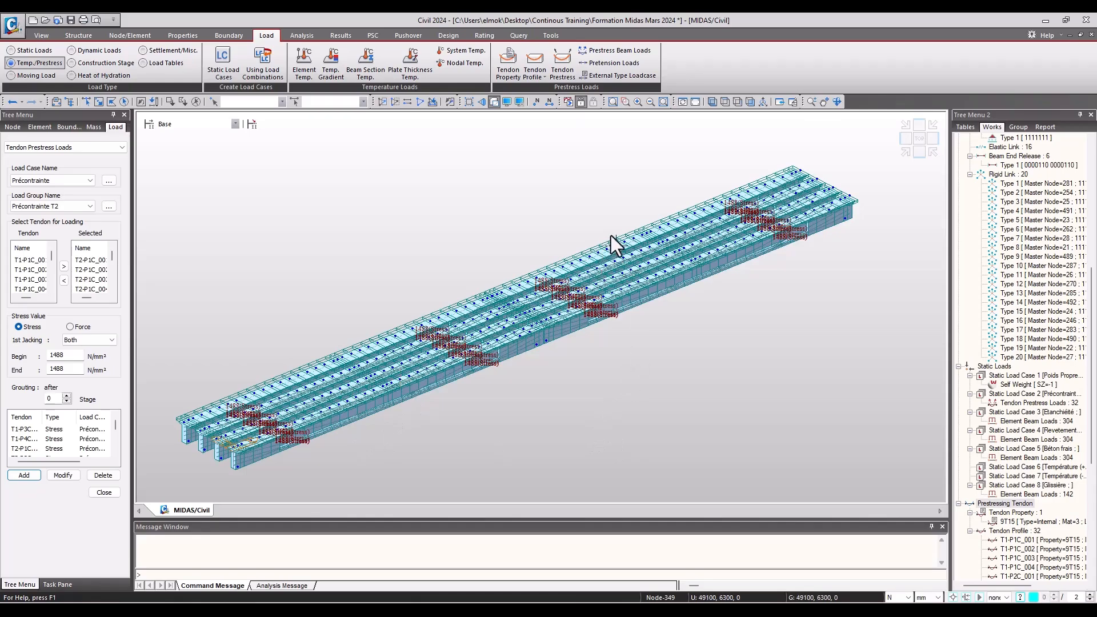
scroll(584, 269, down, 2)
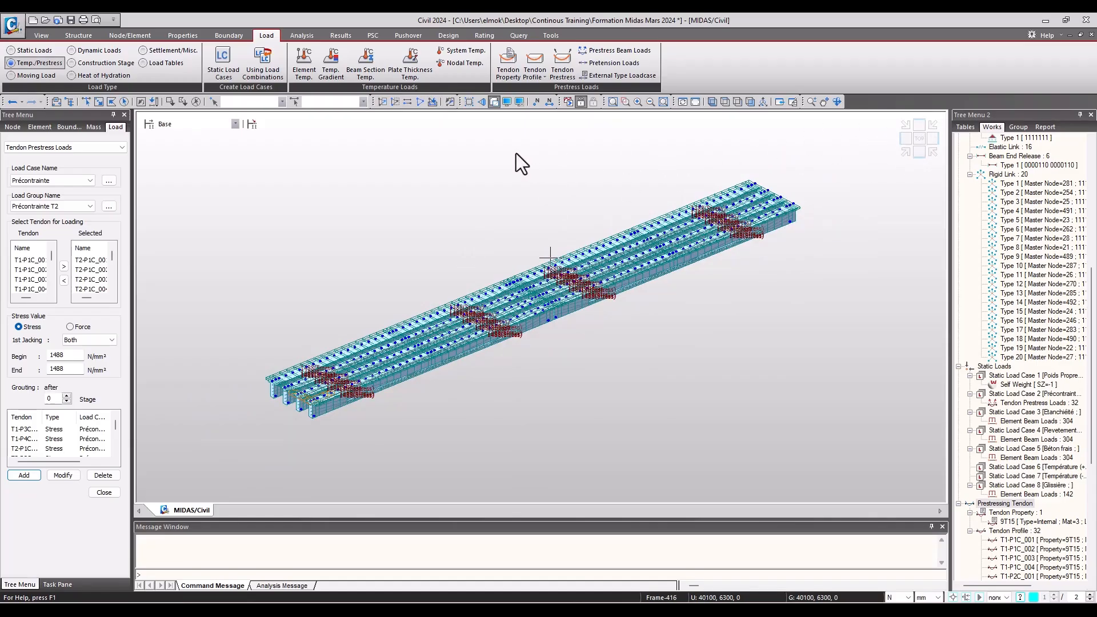
click(421, 103)
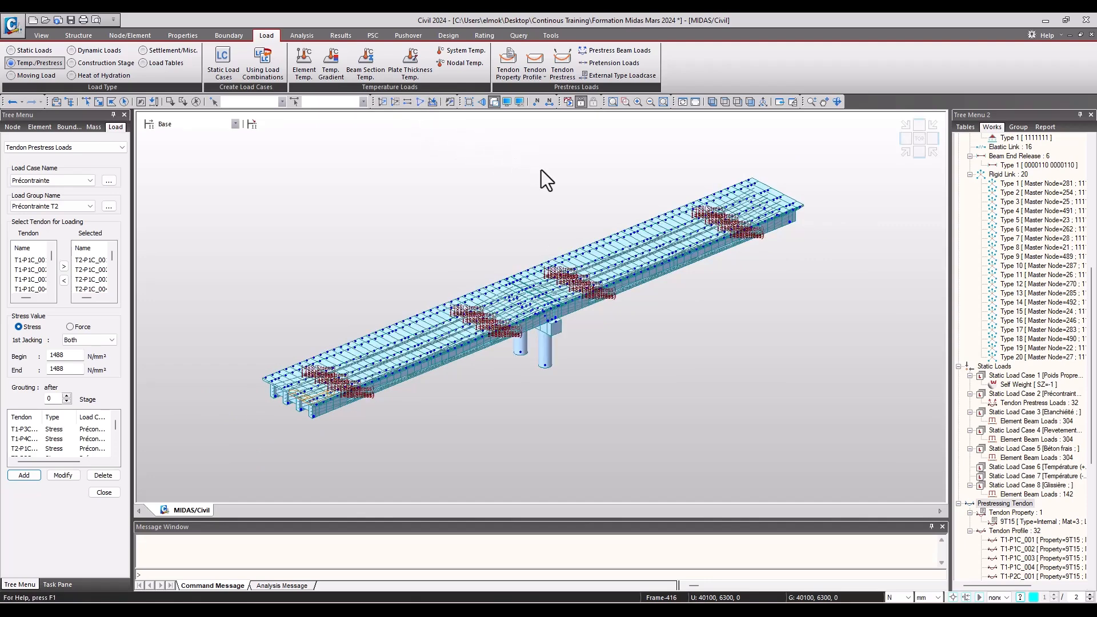
middle_drag(513, 229, 492, 252)
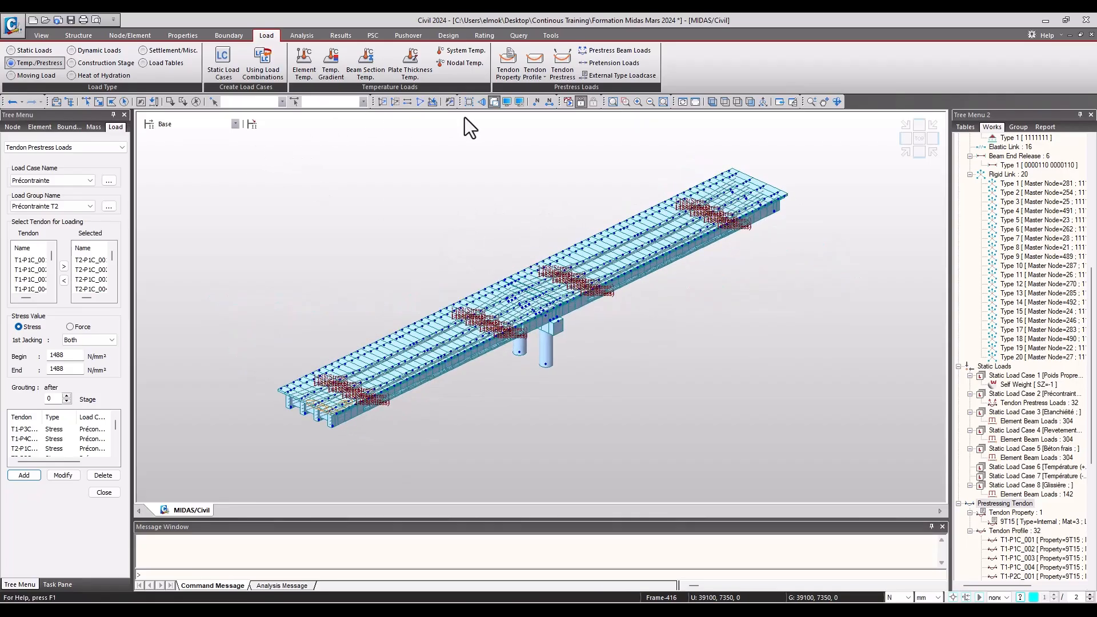
middle_drag(503, 156, 541, 170)
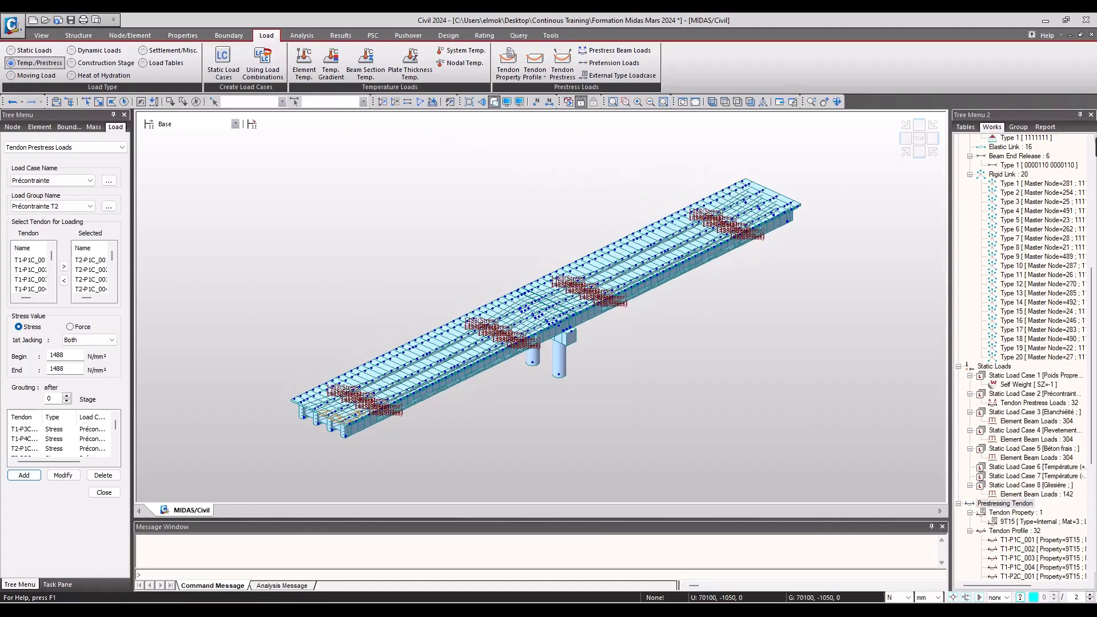
- Review the structure, boundary and load groups in the model tree, and close the tendon prestress load definition
click(1018, 126)
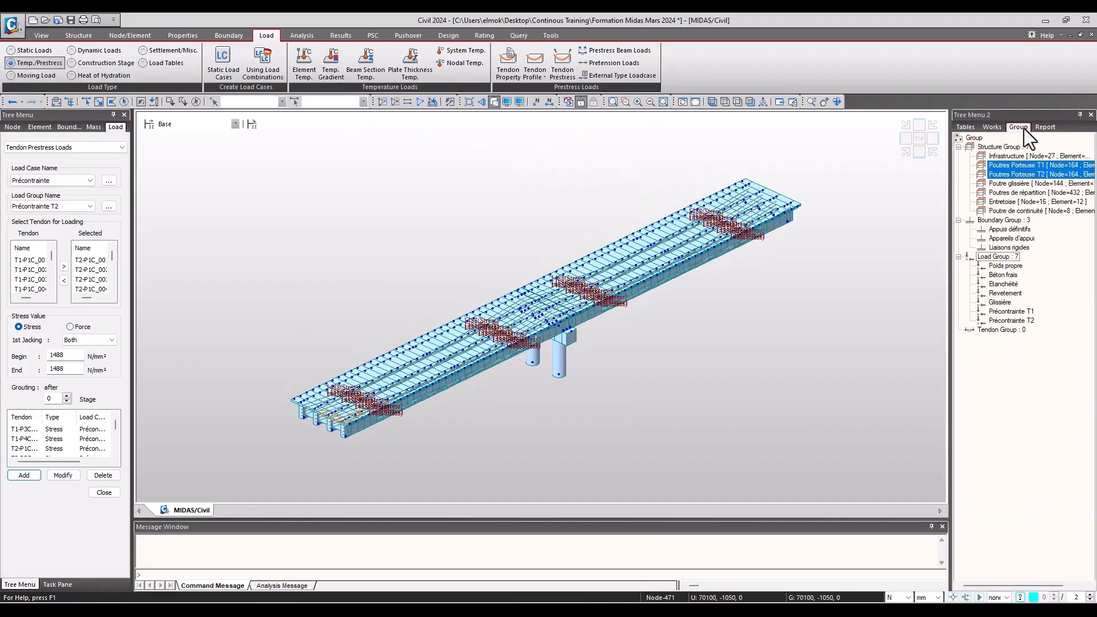
click(999, 158)
click(1002, 167)
click(1004, 175)
click(1003, 183)
click(995, 231)
click(995, 238)
click(996, 247)
click(1004, 265)
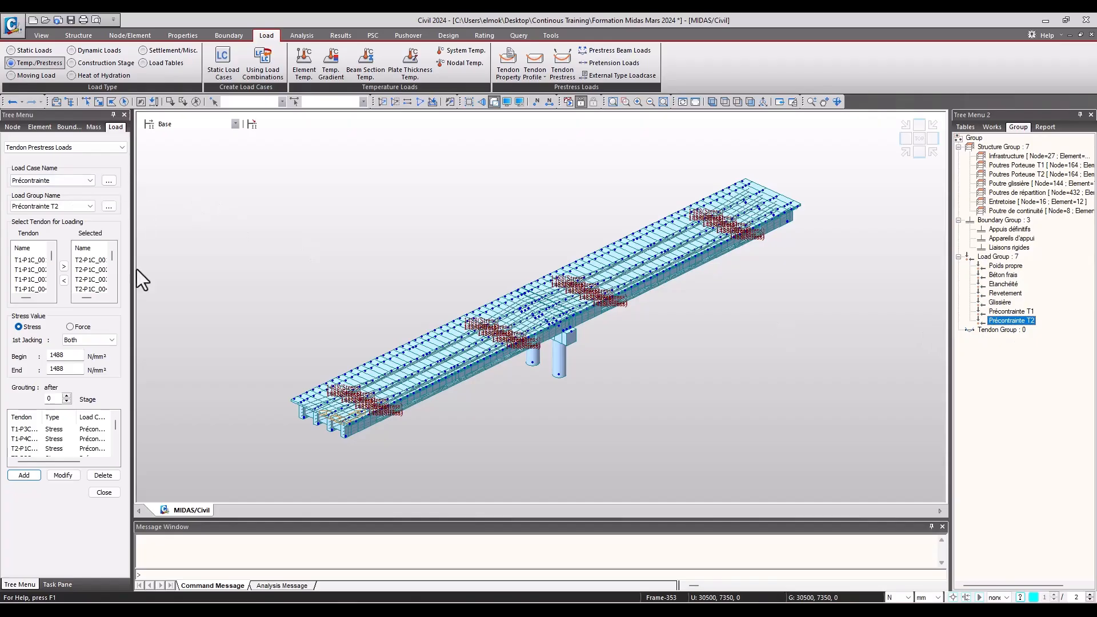
click(113, 495)
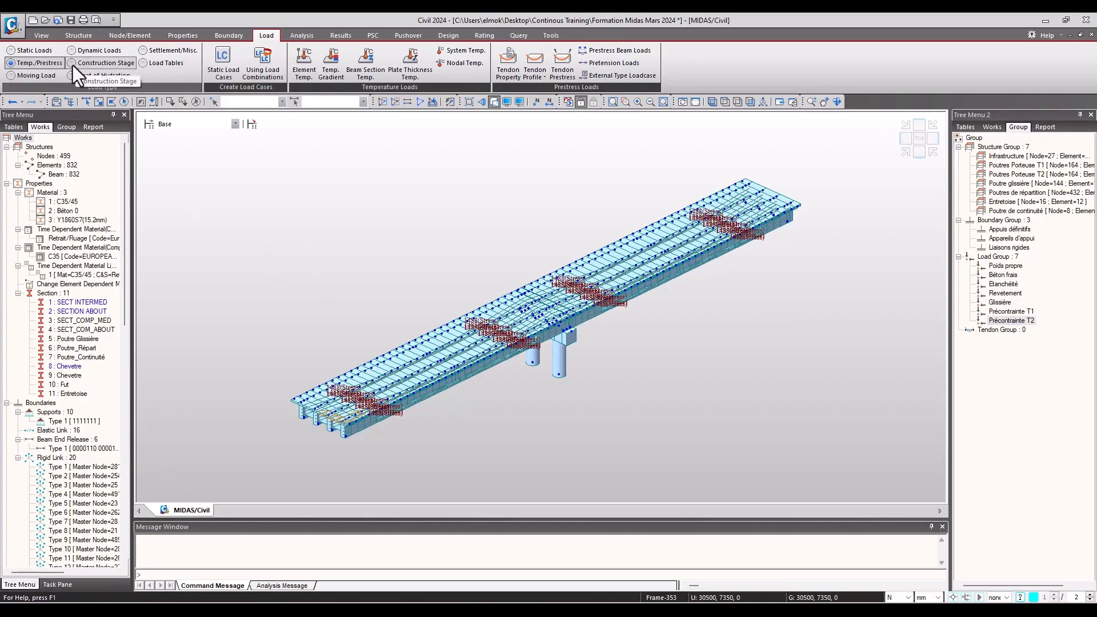
- Add a construction stage named CS1 with a duration of 10 days
click(98, 65)
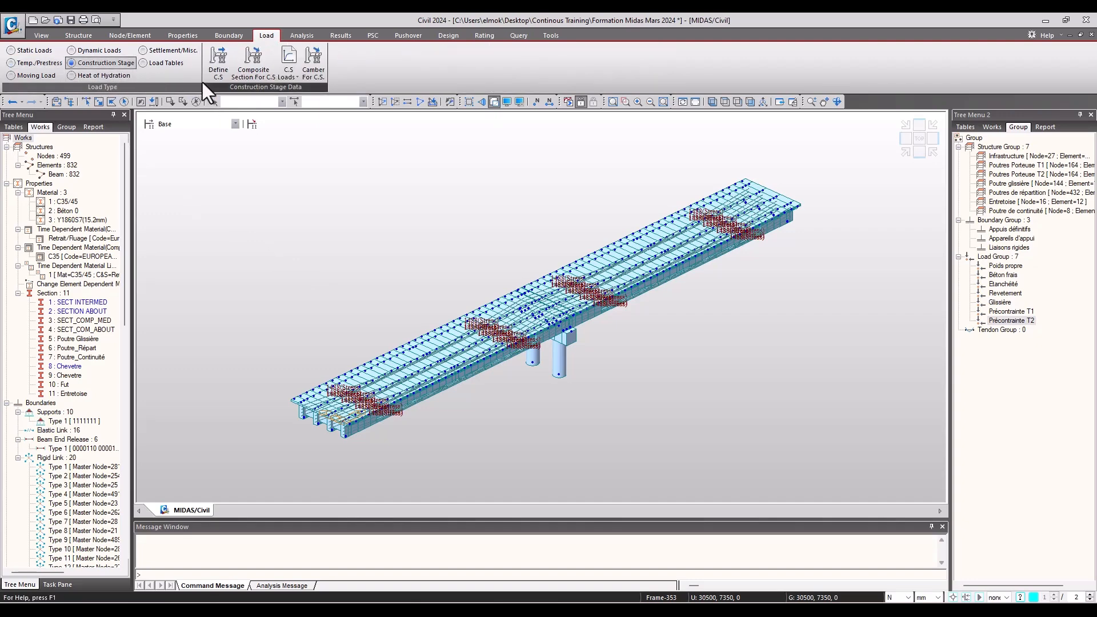
click(219, 78)
drag(505, 237, 492, 178)
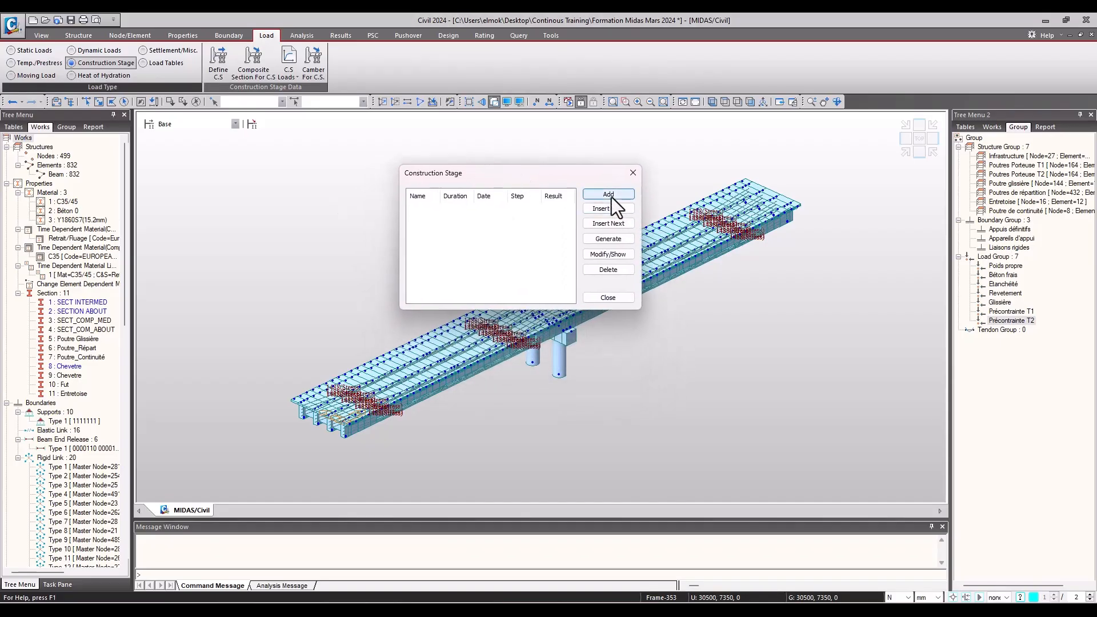
click(609, 196)
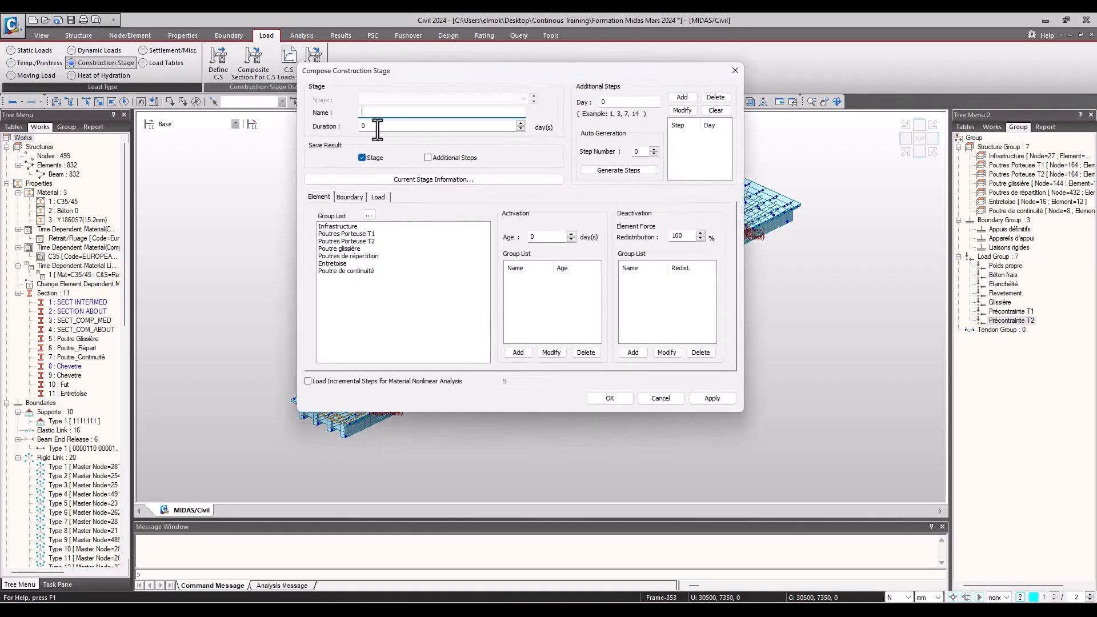
text(CS1)
key(Tab)
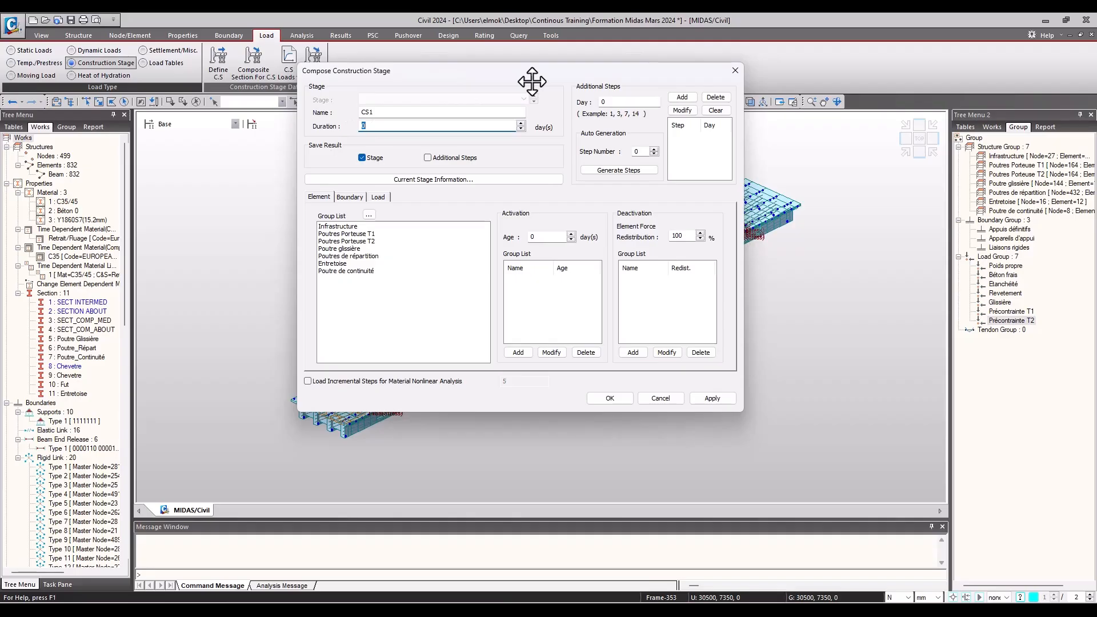
text(10)
drag(396, 130, 334, 132)
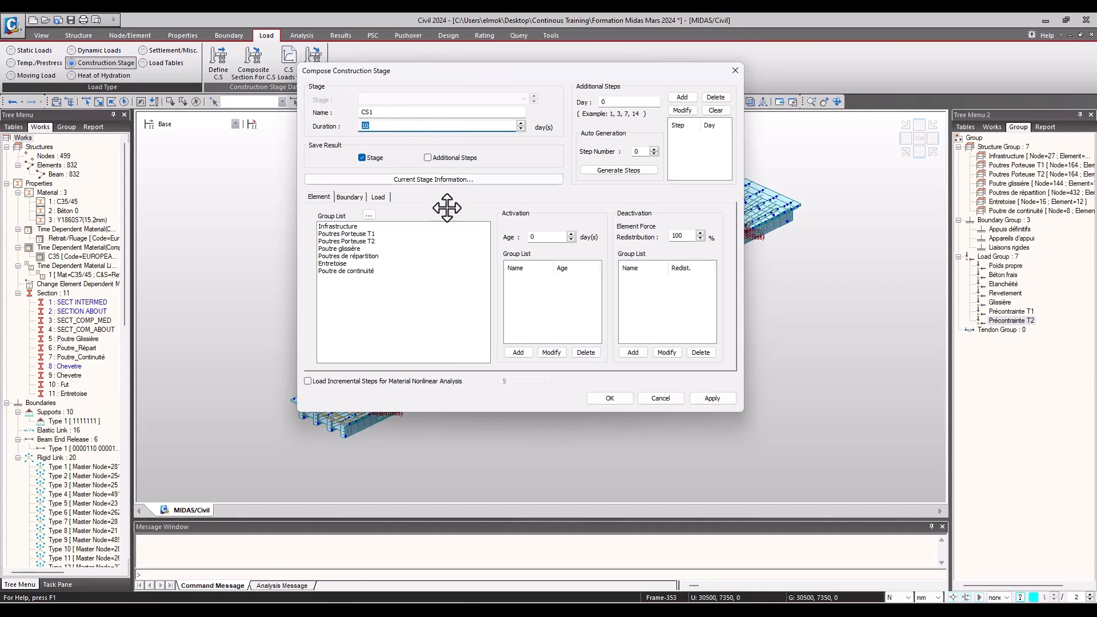
- Activate the Infrastructure element group and the Appuis définitifs boundary group, in deformed position, for stage CS1
click(364, 228)
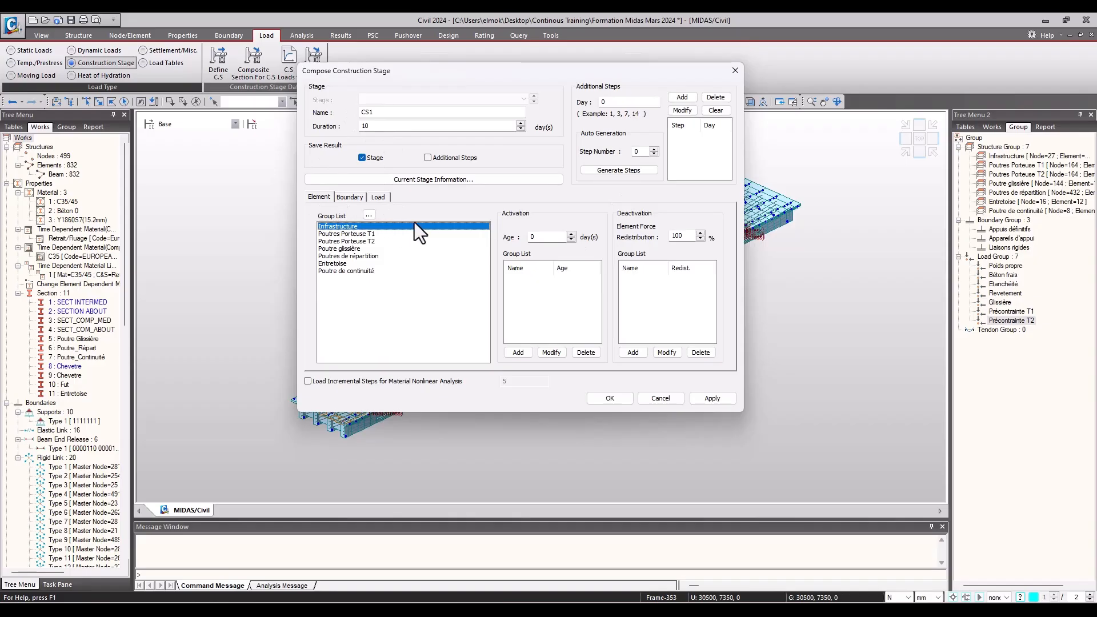
click(521, 353)
click(545, 279)
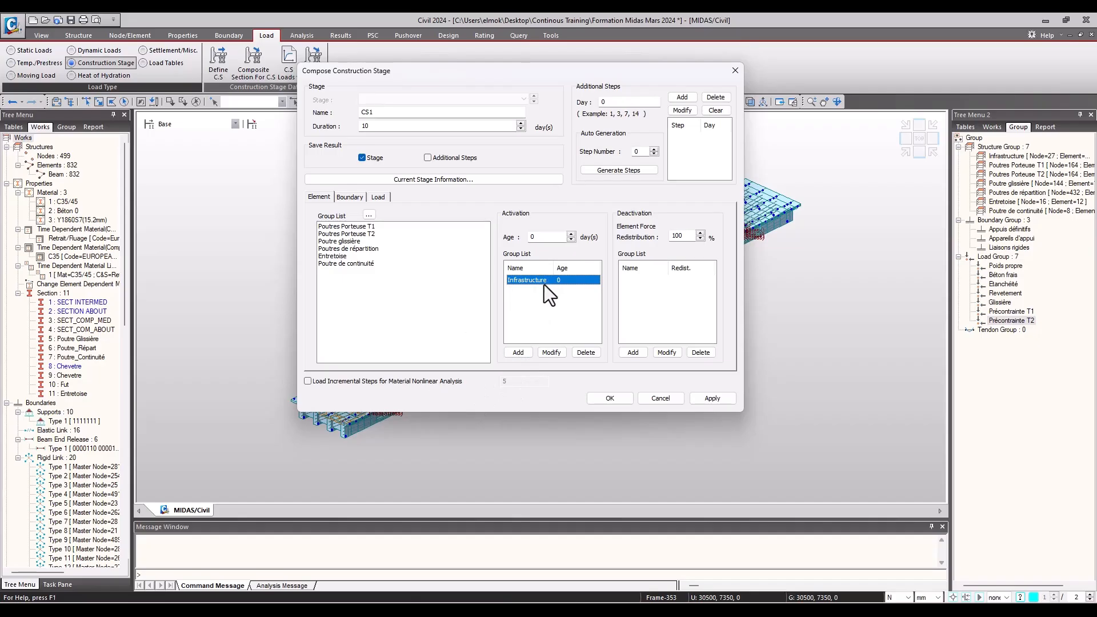
click(540, 314)
click(348, 197)
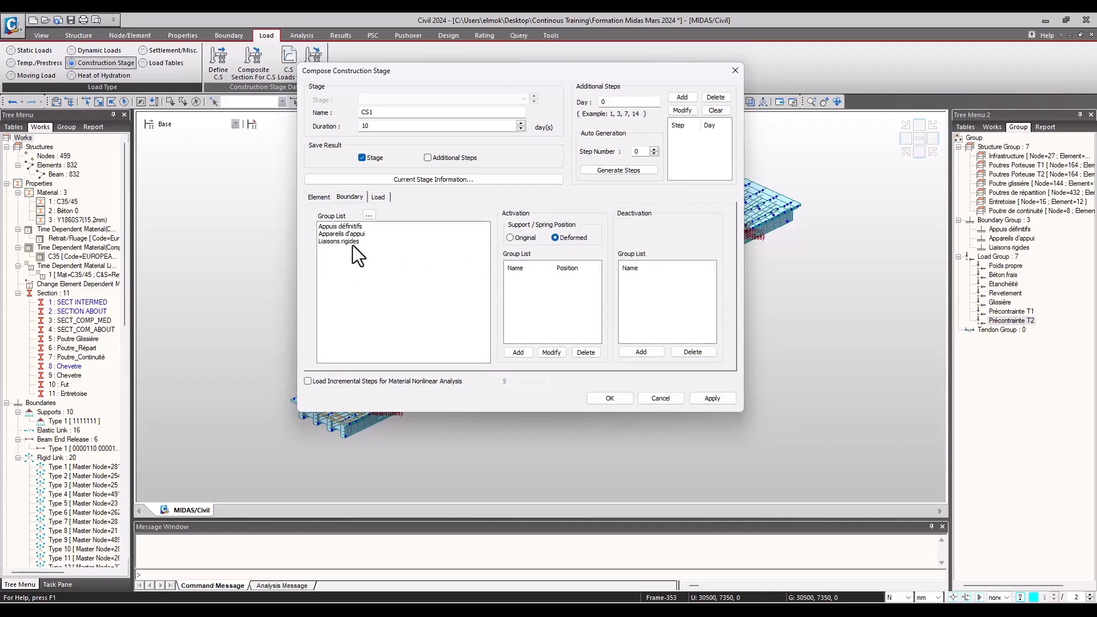
click(338, 227)
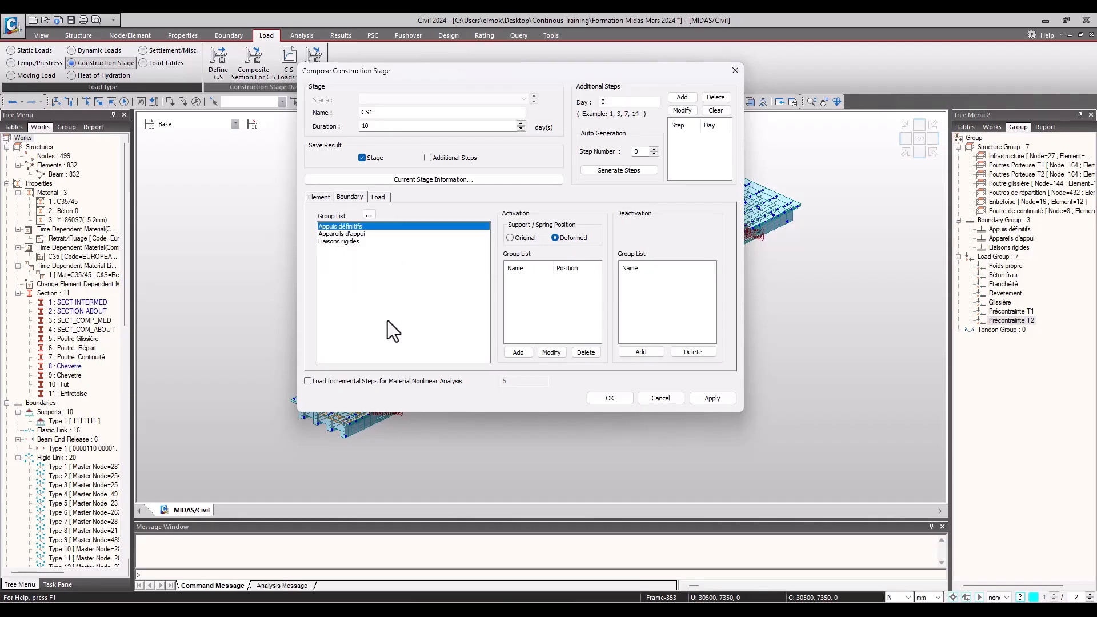
click(518, 352)
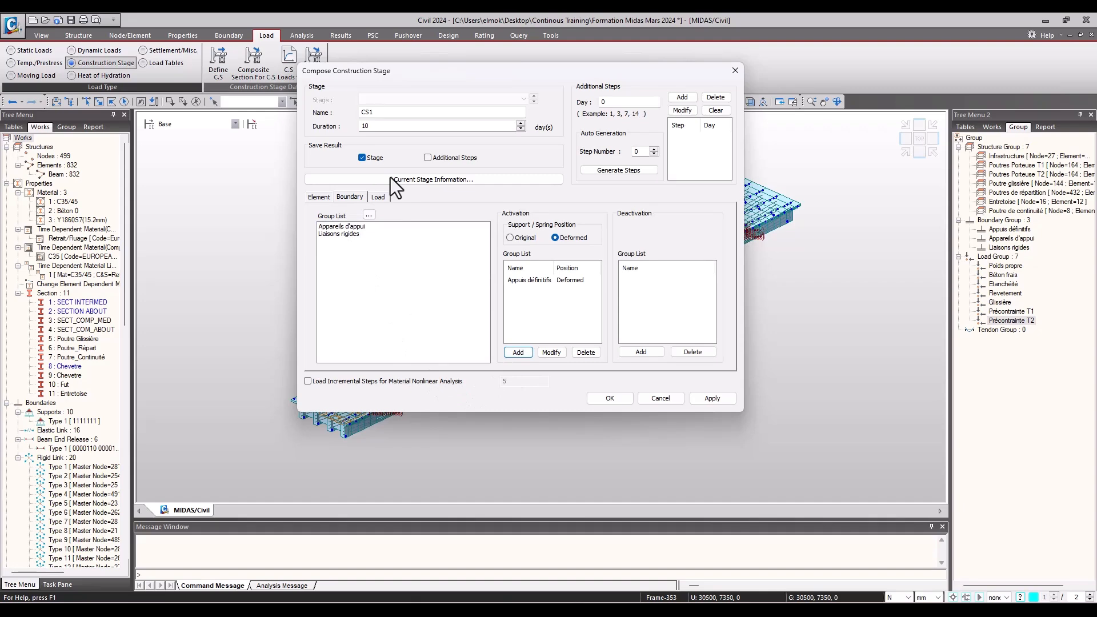
- Activate the Poids propre load group from the first day of CS1, save the stage and close the construction stage definition
click(377, 196)
click(340, 228)
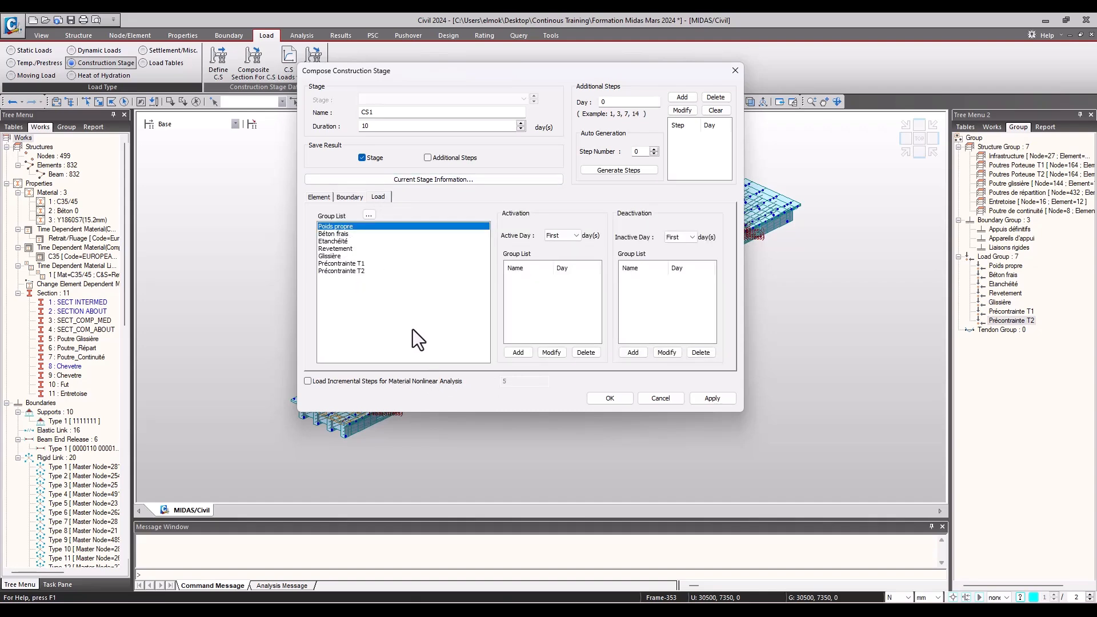
click(518, 352)
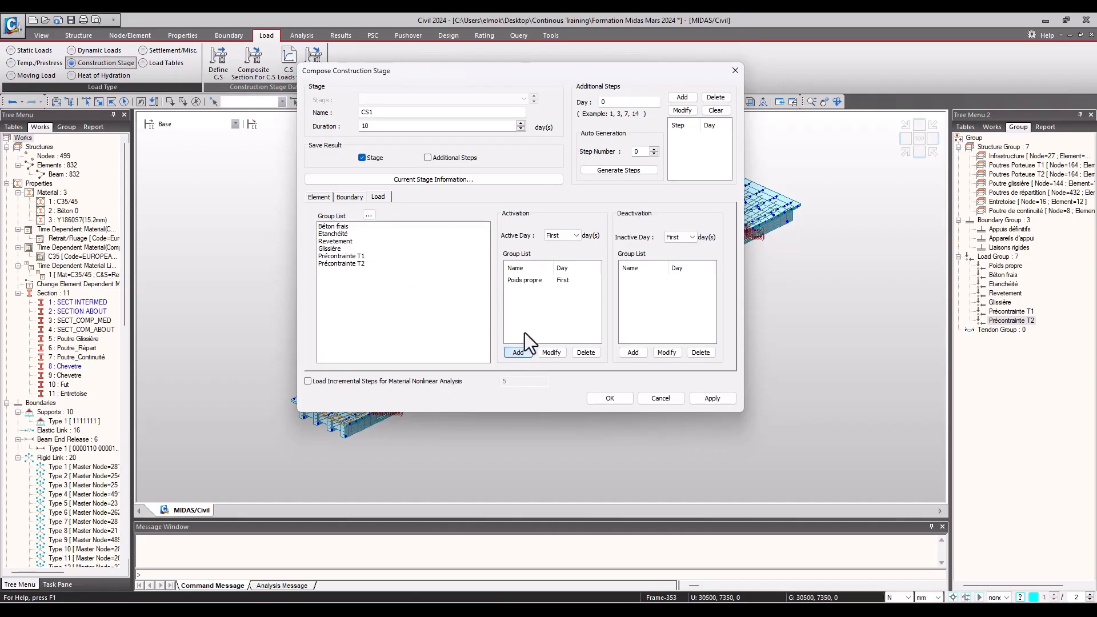
click(711, 400)
click(661, 399)
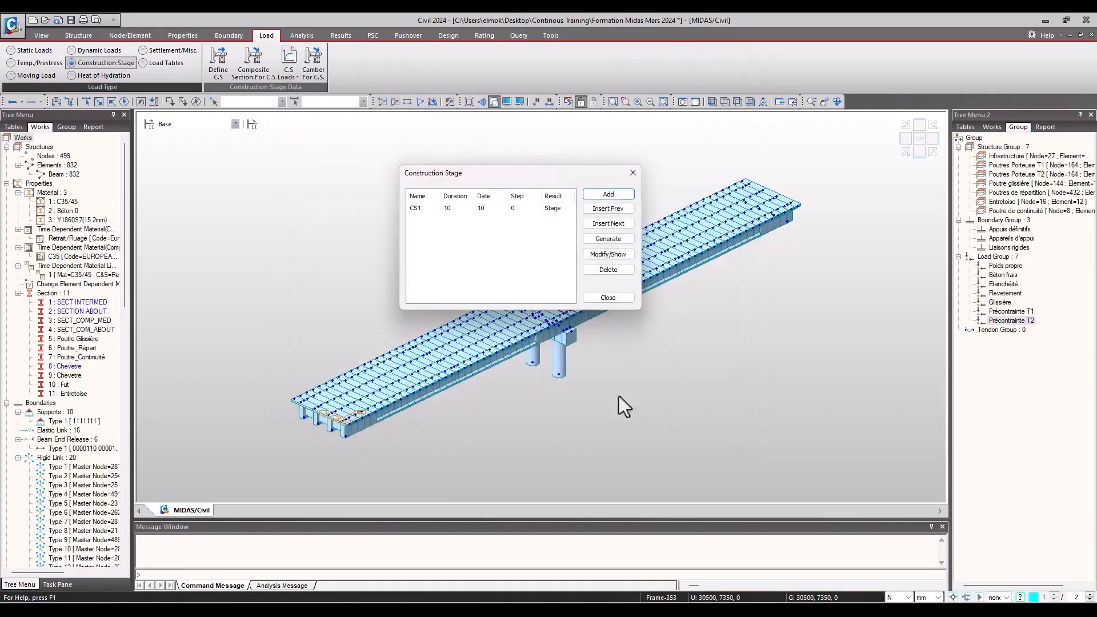
click(608, 297)
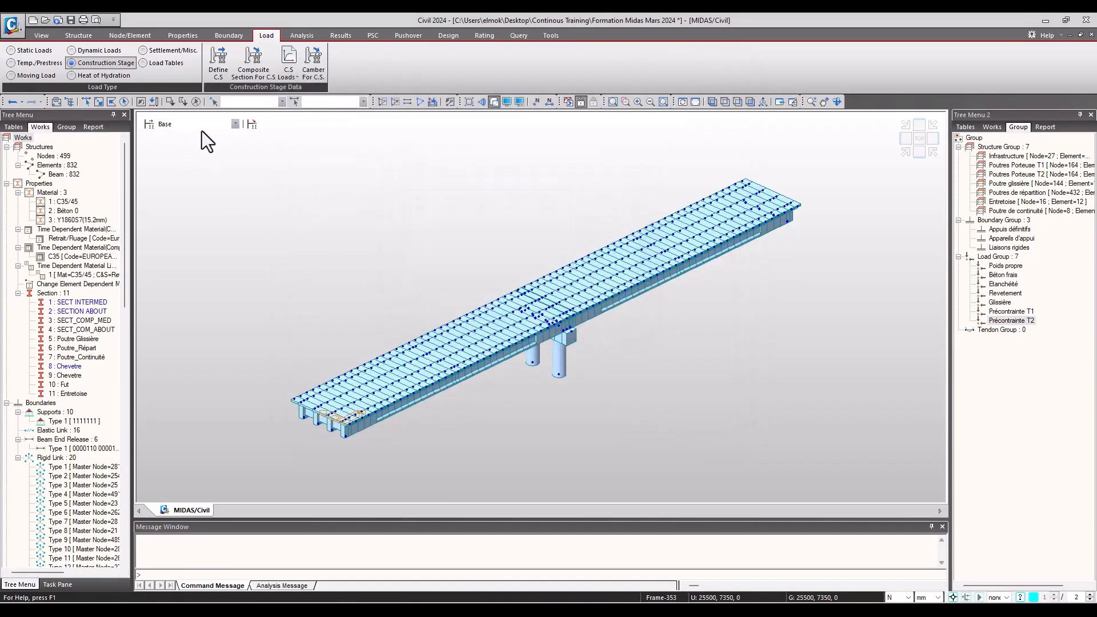
- Display construction stage CS1 in the model view to check its active elements
click(210, 125)
click(185, 144)
scroll(354, 260, down, 3)
ctrl+middle_drag(447, 339, 431, 335)
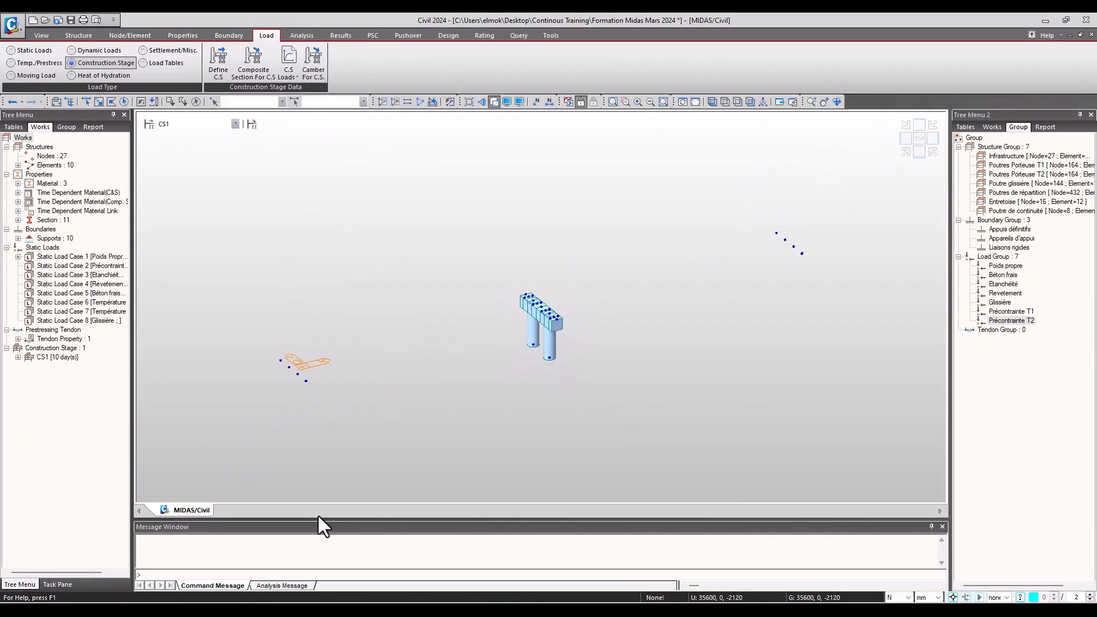
middle_drag(496, 319, 483, 323)
- Display the Type 1 supports of stage CS1 on the model
click(993, 127)
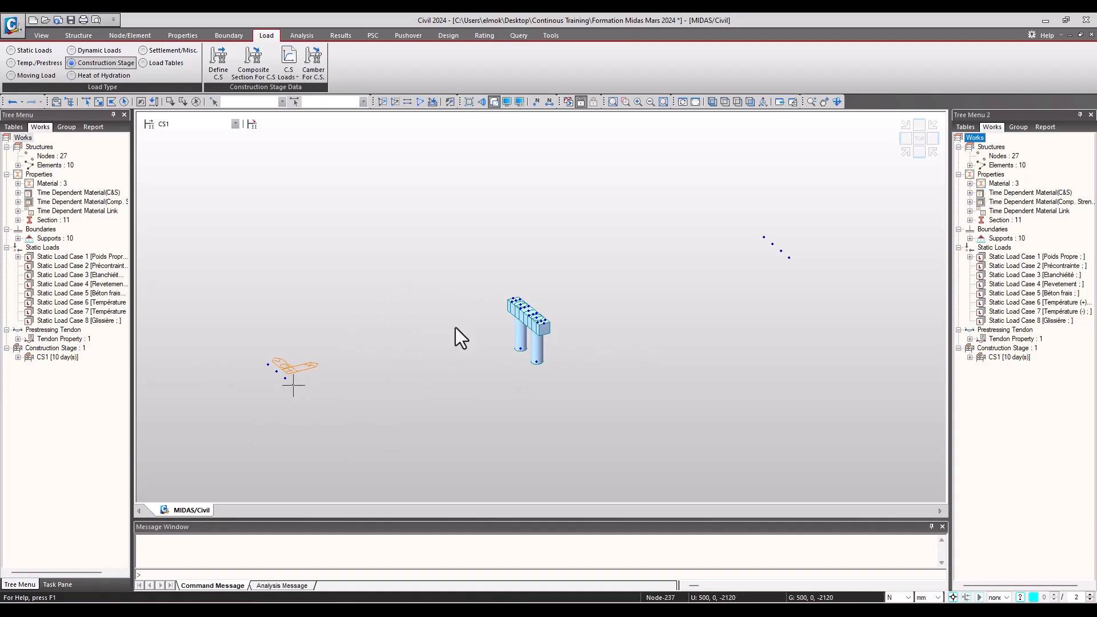
click(1002, 239)
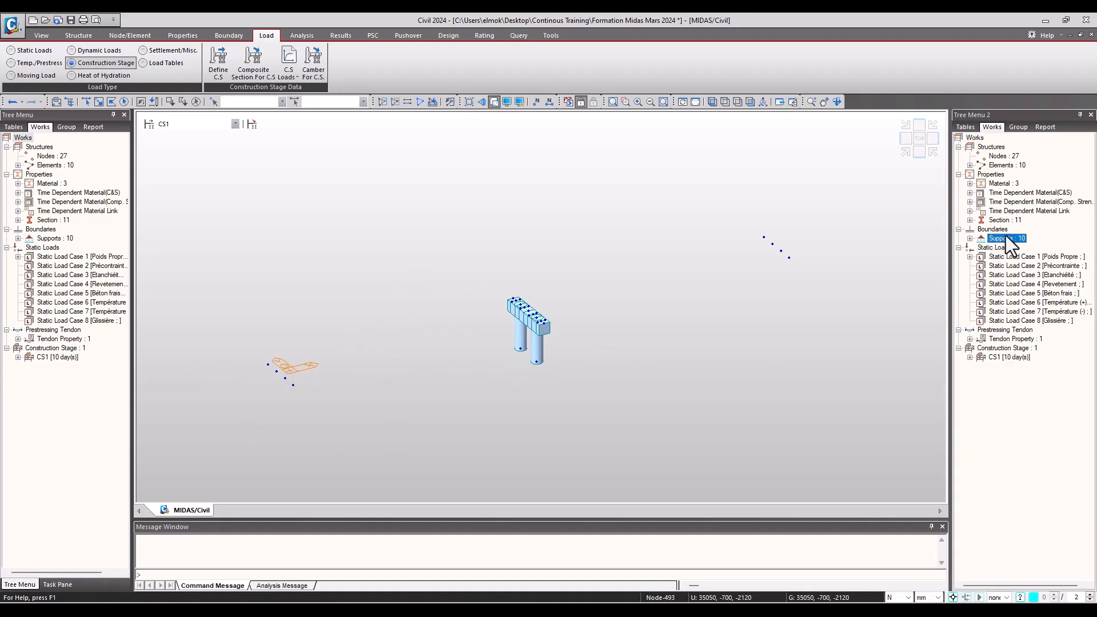
double_click(1006, 236)
right_click(1003, 248)
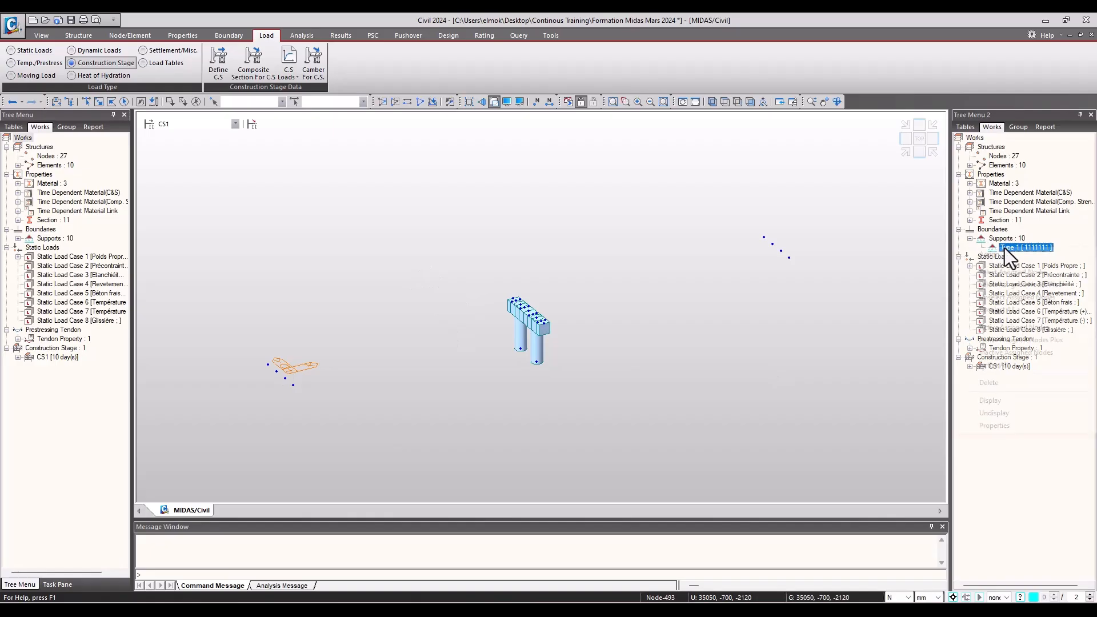
click(1011, 402)
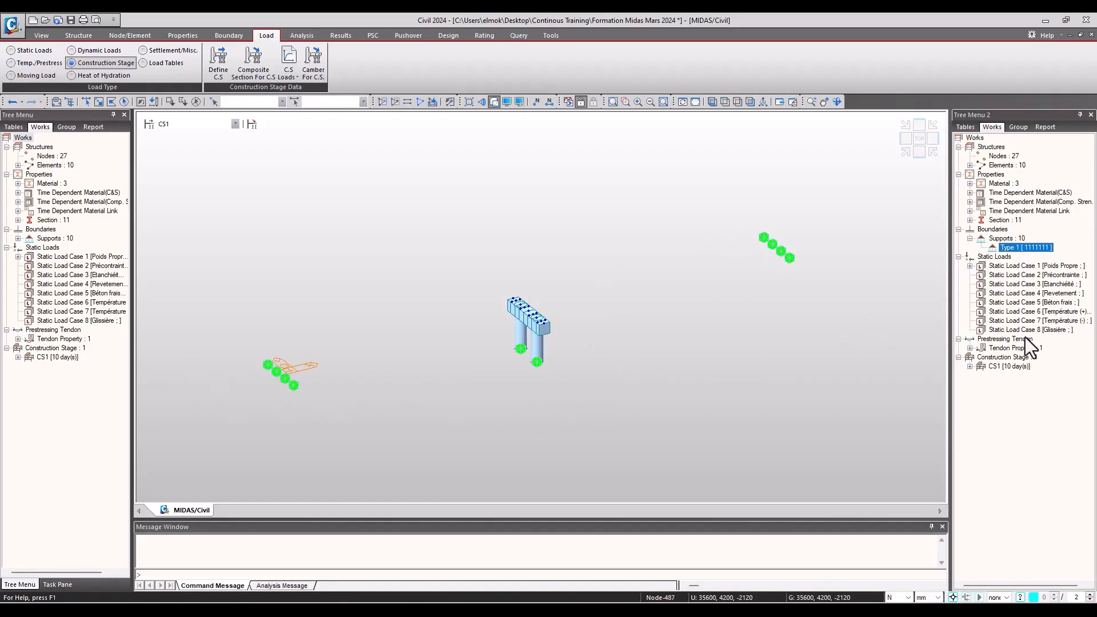
- Check the self-weight load assigned under the Poids Propre static load case in stage CS1
double_click(992, 265)
click(1027, 276)
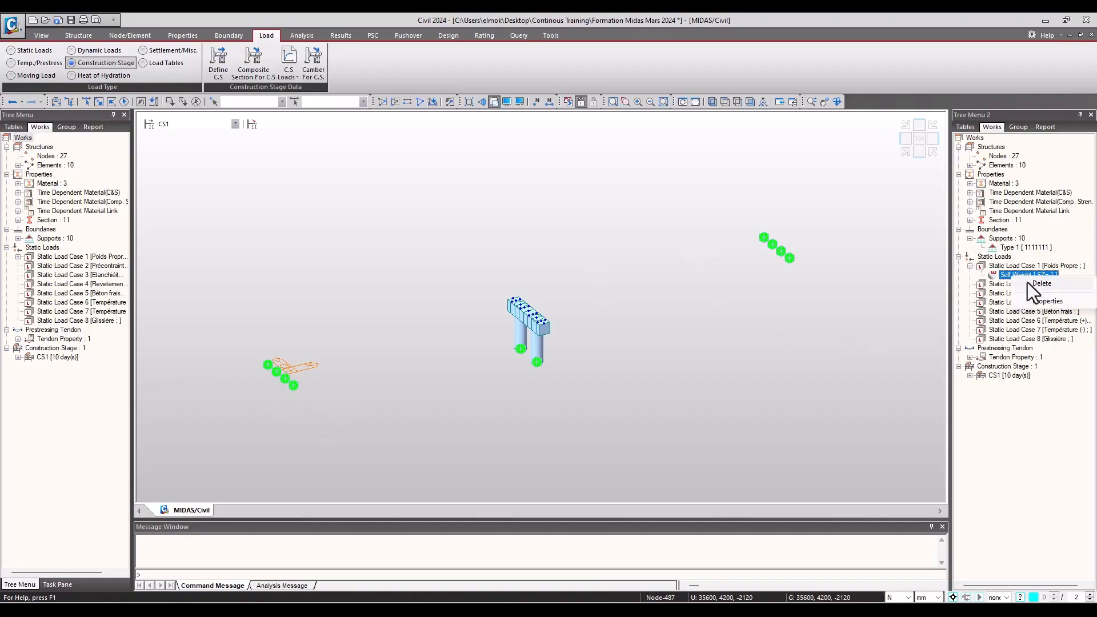
click(1003, 265)
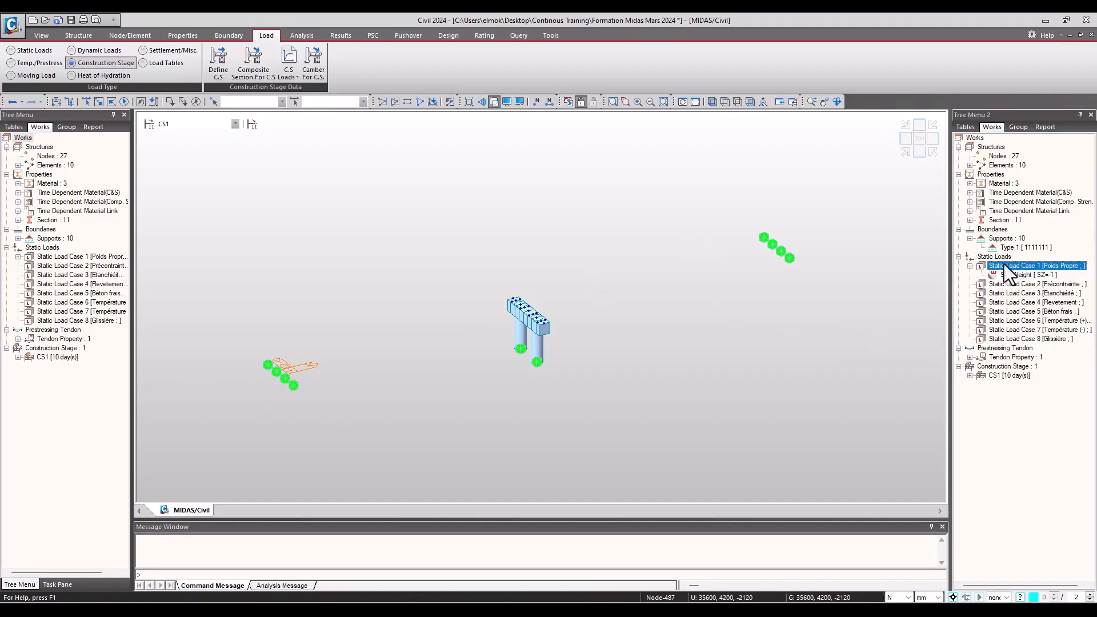
click(970, 266)
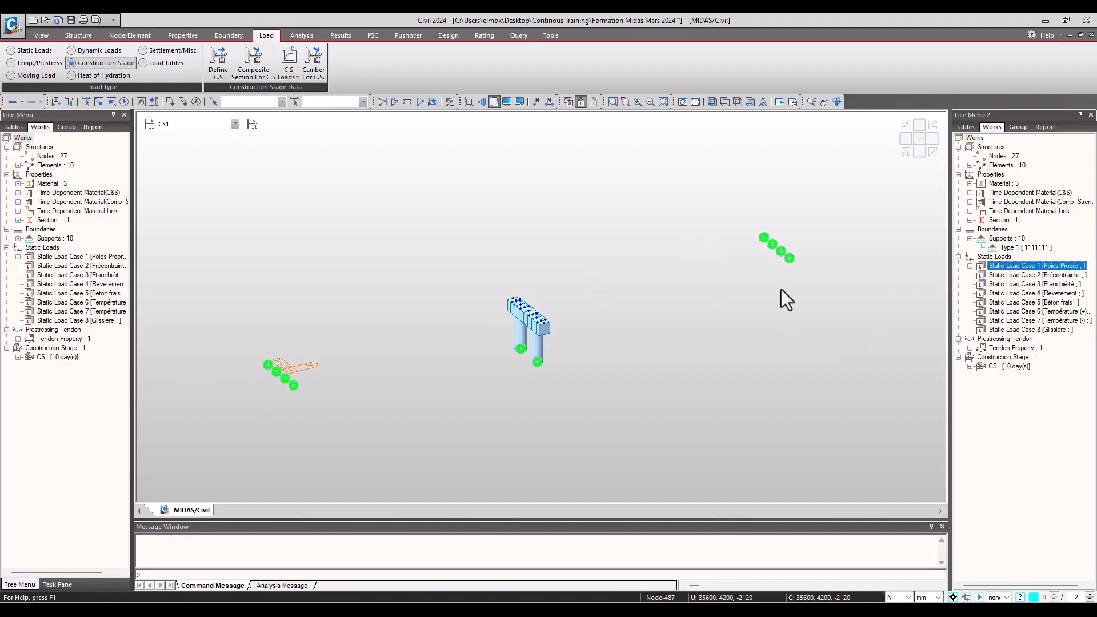
- Return the model to the Base stage so that construction stages can be defined
click(215, 60)
click(666, 236)
click(222, 128)
click(215, 139)
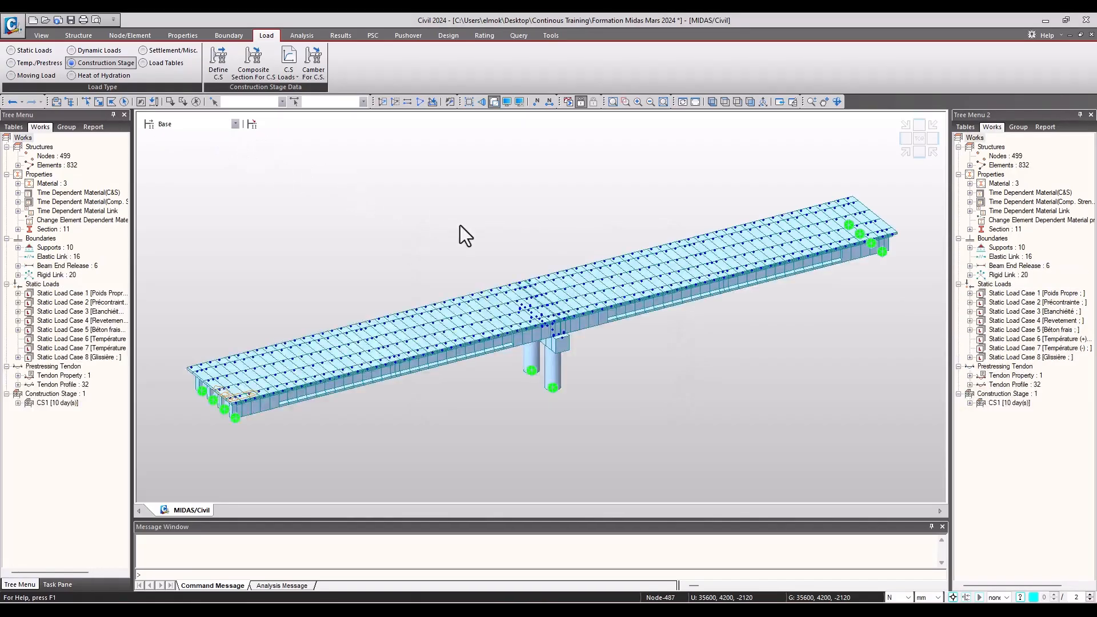
scroll(459, 225, down, 2)
middle_drag(528, 289, 525, 256)
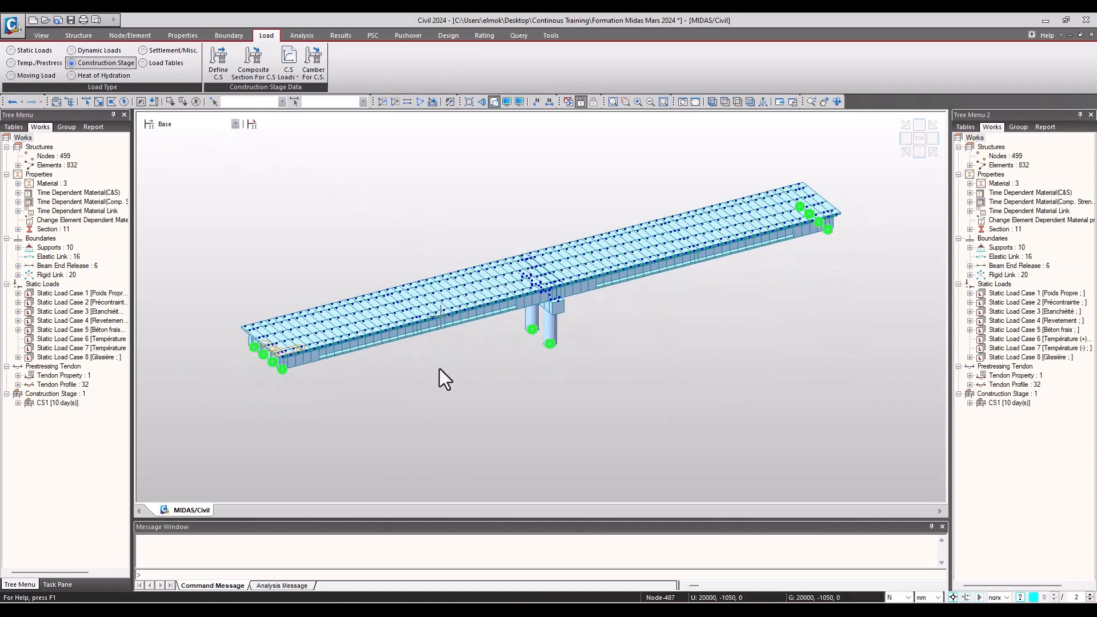
ctrl+middle_drag(447, 370, 401, 378)
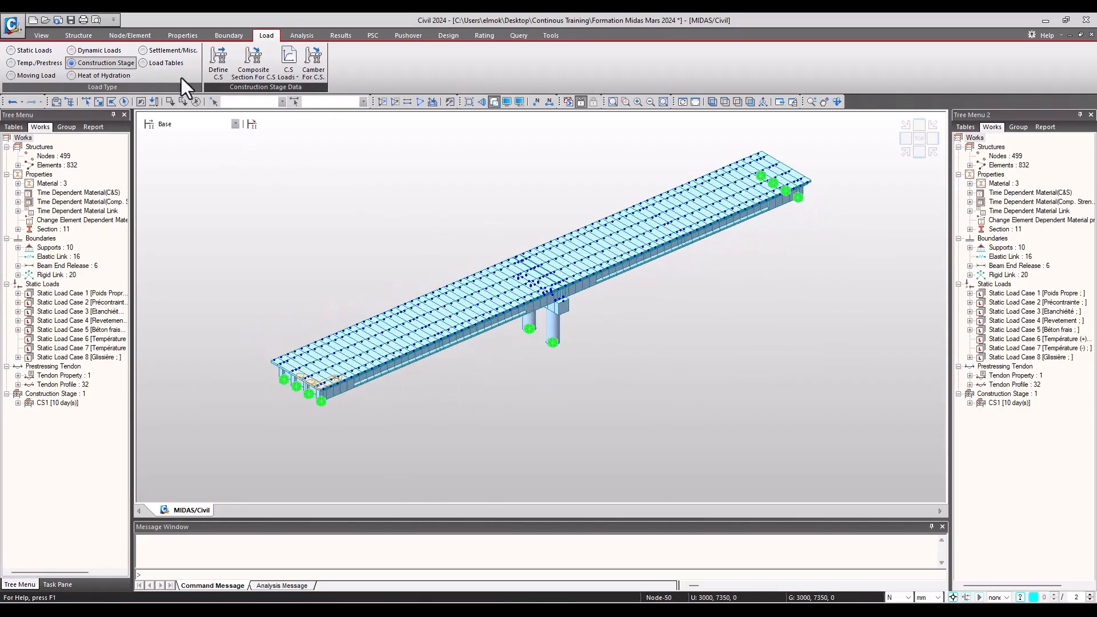
- Add a construction stage named CS2 with a duration of 10 days
click(225, 67)
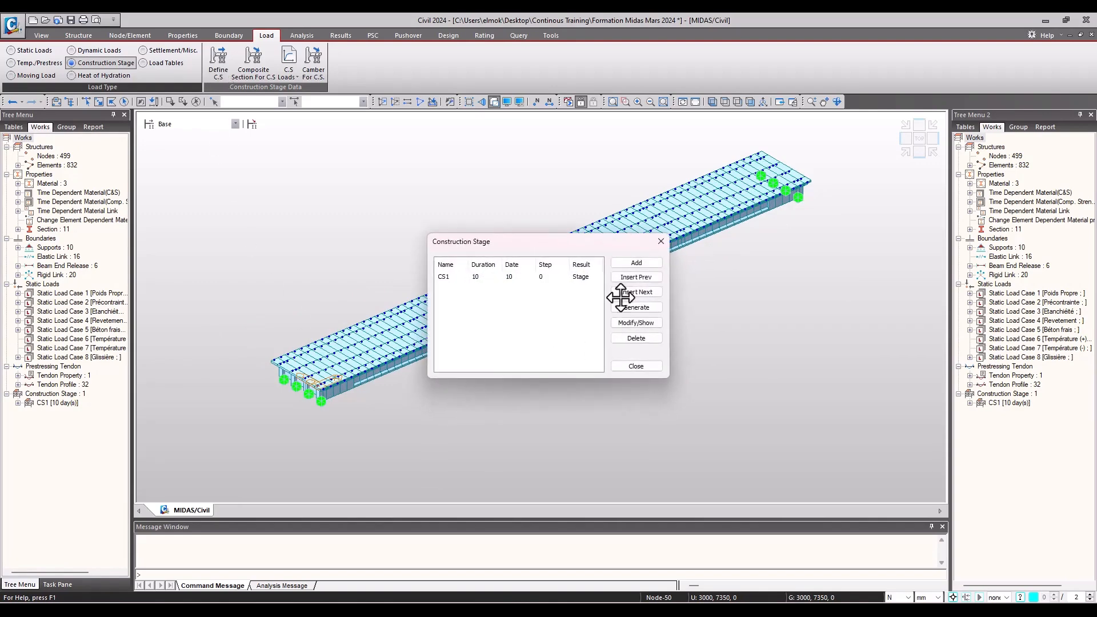
click(634, 263)
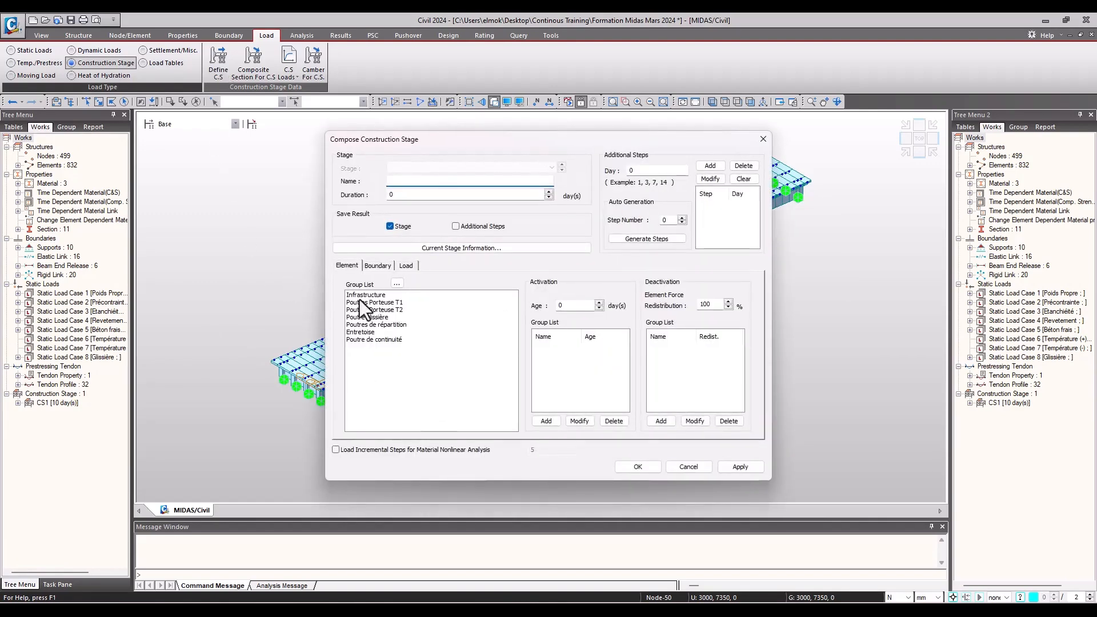
text(CS2)
key(Tab)
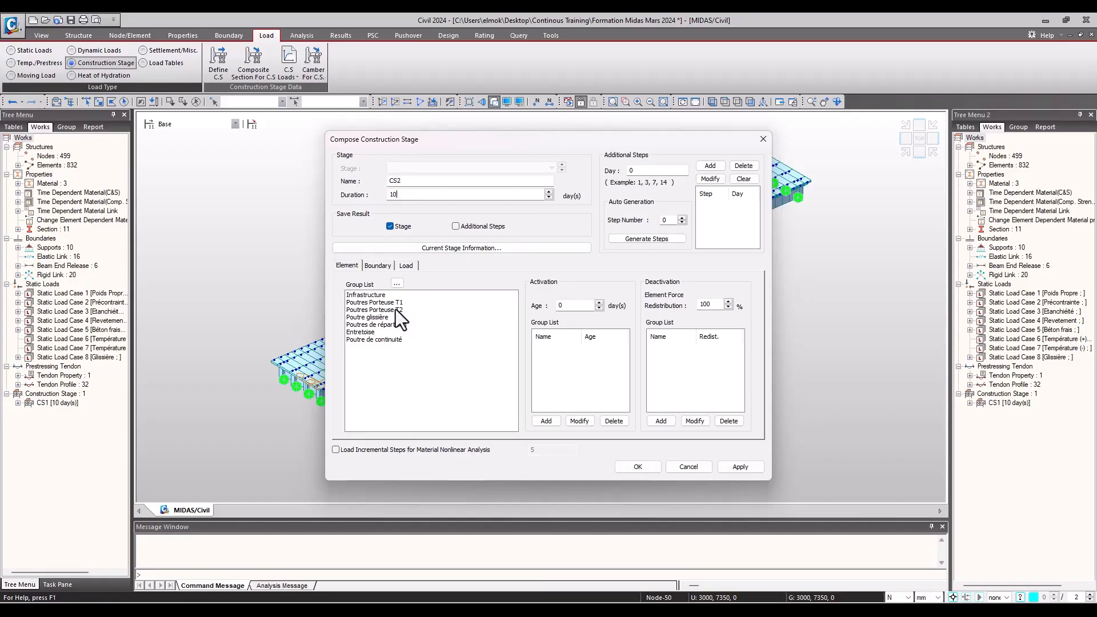
- Activate the Poutres Porteuse T1 element group and the Appareils d'appui and Liaisons rigides boundary groups, in deformed position, for CS2
click(378, 302)
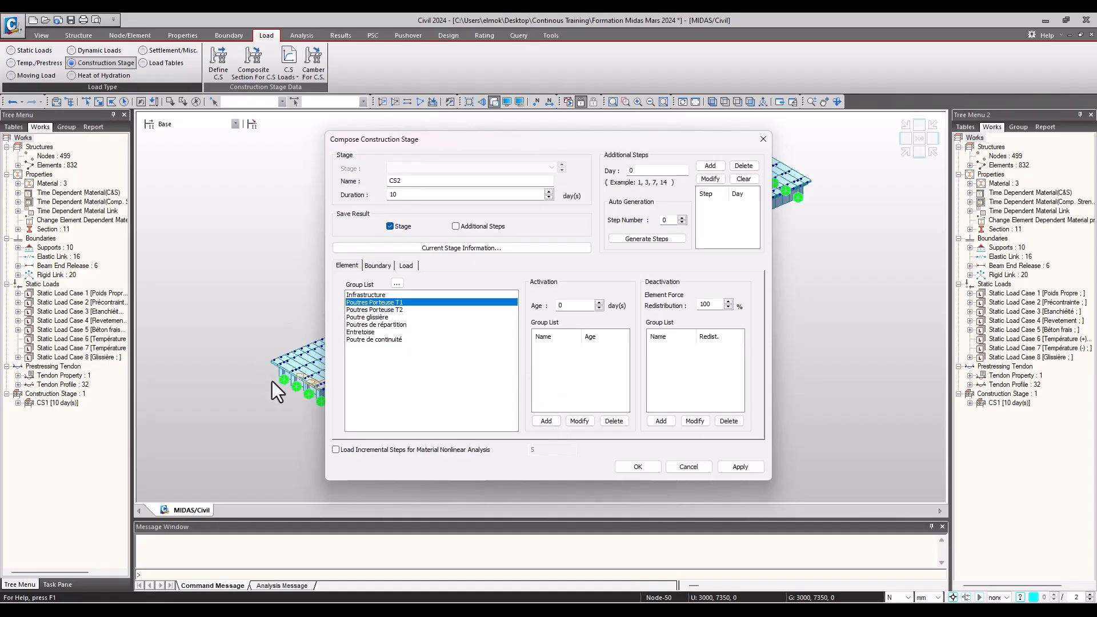
click(550, 423)
click(380, 266)
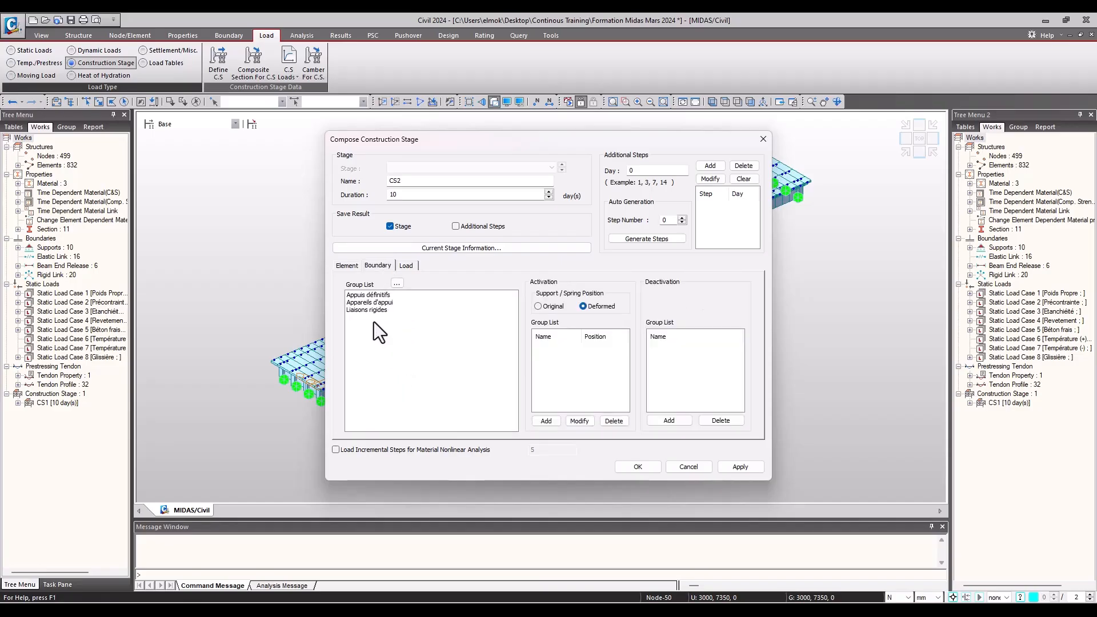
mouse_move(376, 313)
mouse_down()
mouse_move(416, 317)
mouse_move(364, 302)
mouse_up()
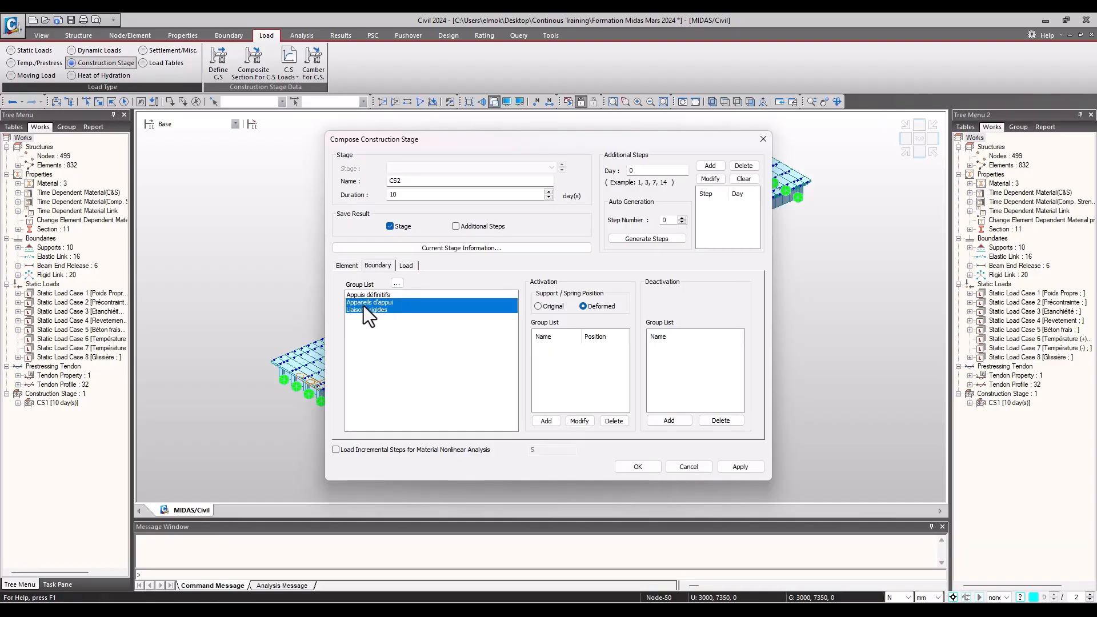
click(545, 421)
- Activate the Précontrainte T1 load group from the first day of CS2, save the stage and close the construction stage definition
click(408, 267)
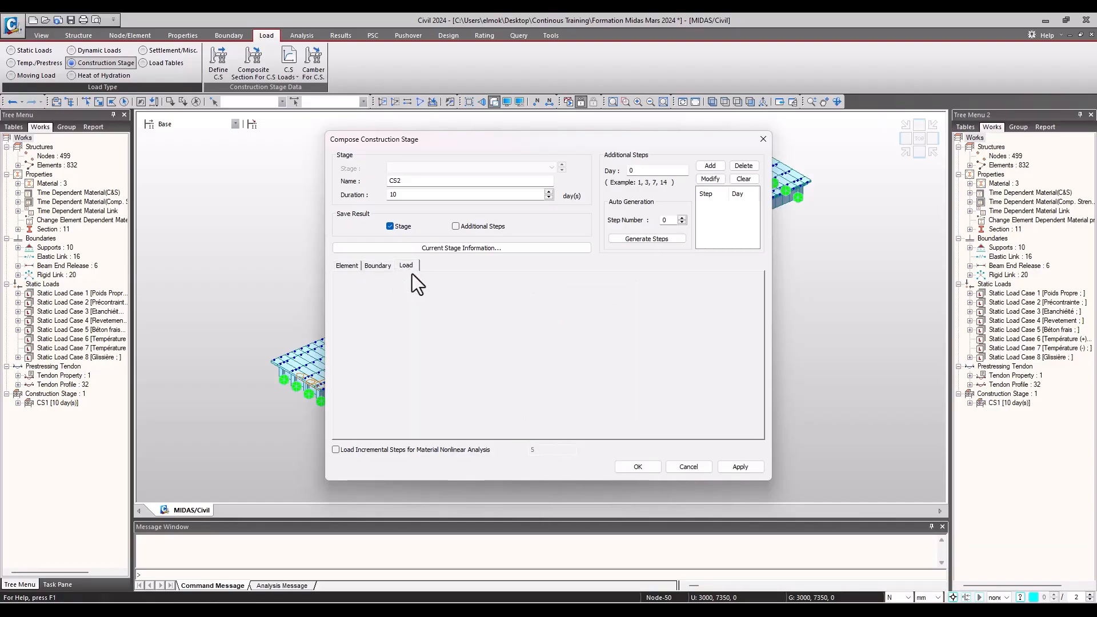
drag(453, 139, 451, 110)
click(366, 303)
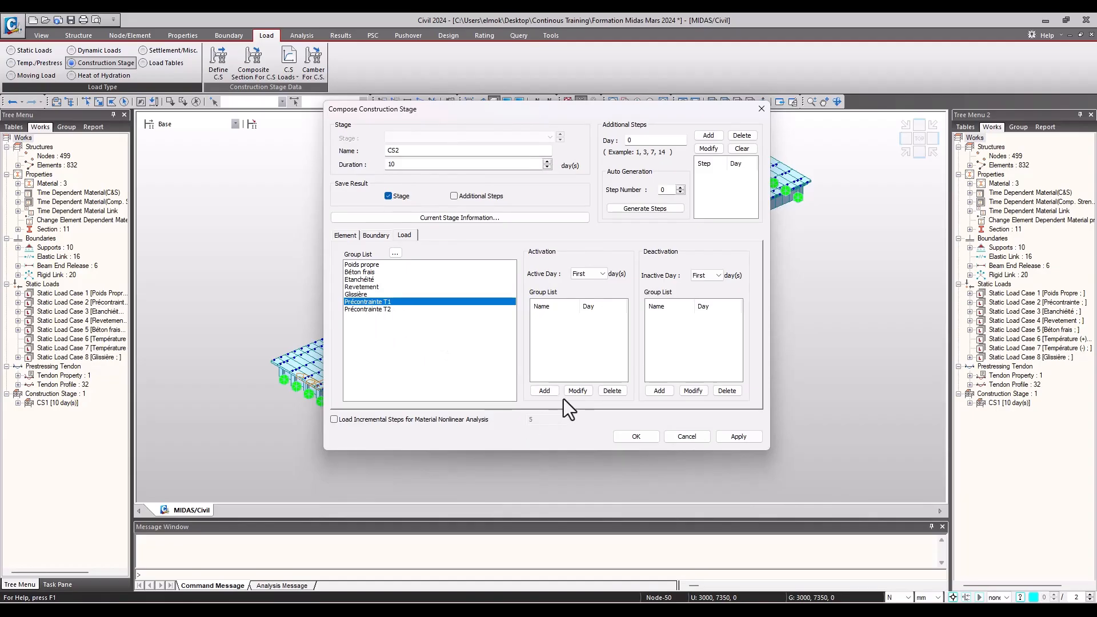
click(543, 391)
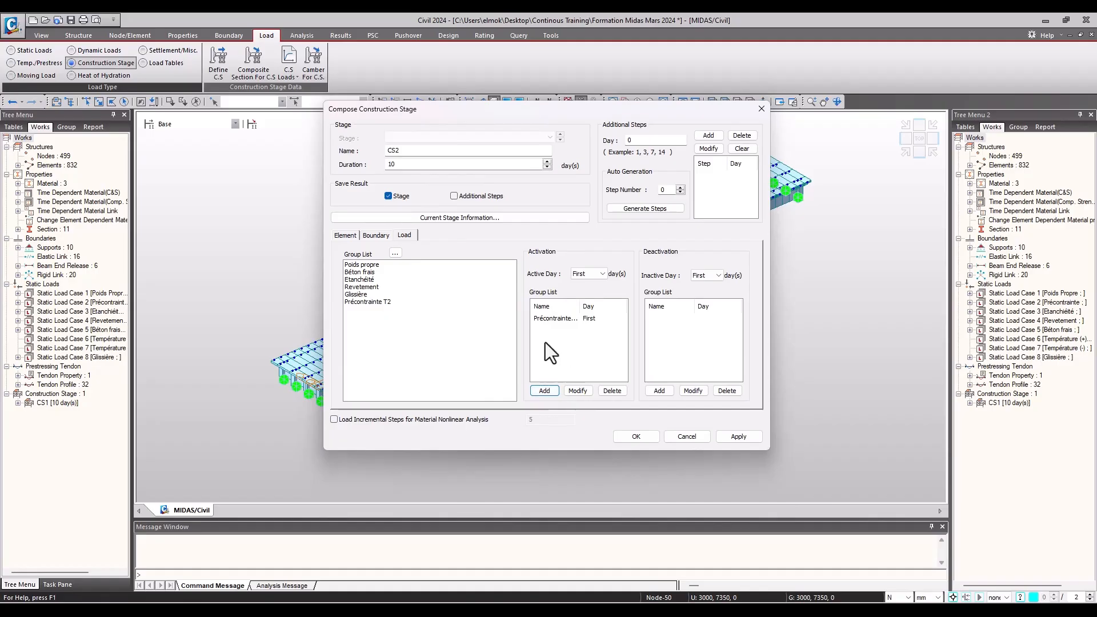
click(738, 436)
click(684, 437)
click(635, 366)
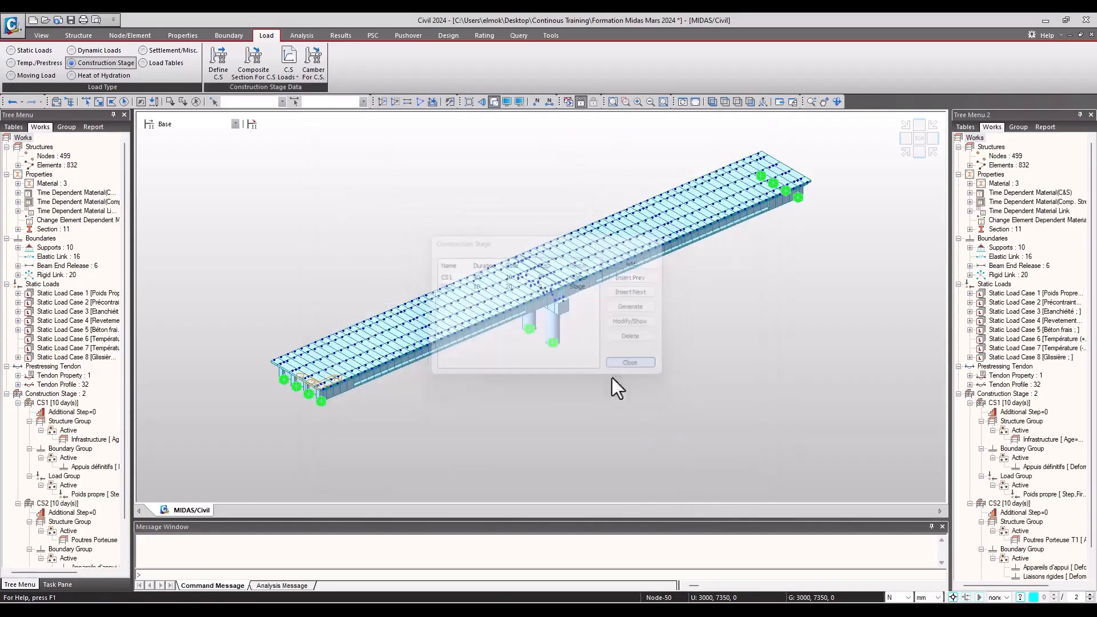
- Display construction stage CS2 and examine the T1 beams, supports and pier in end and isometric views
click(194, 125)
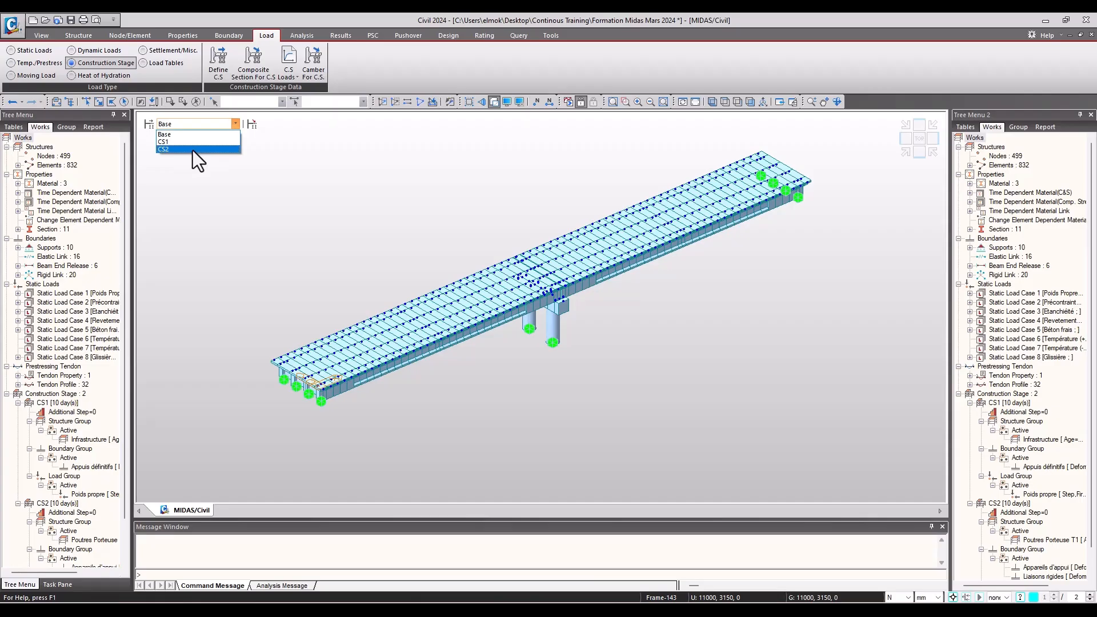
click(193, 149)
ctrl+middle_drag(460, 288, 497, 289)
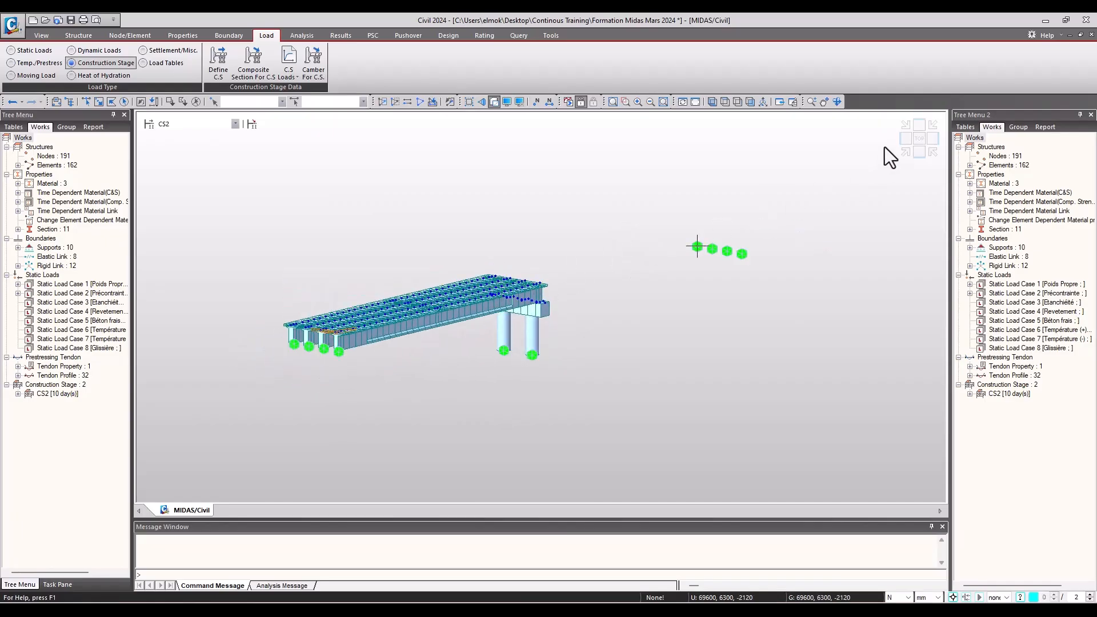
click(903, 138)
scroll(549, 229, down, 2)
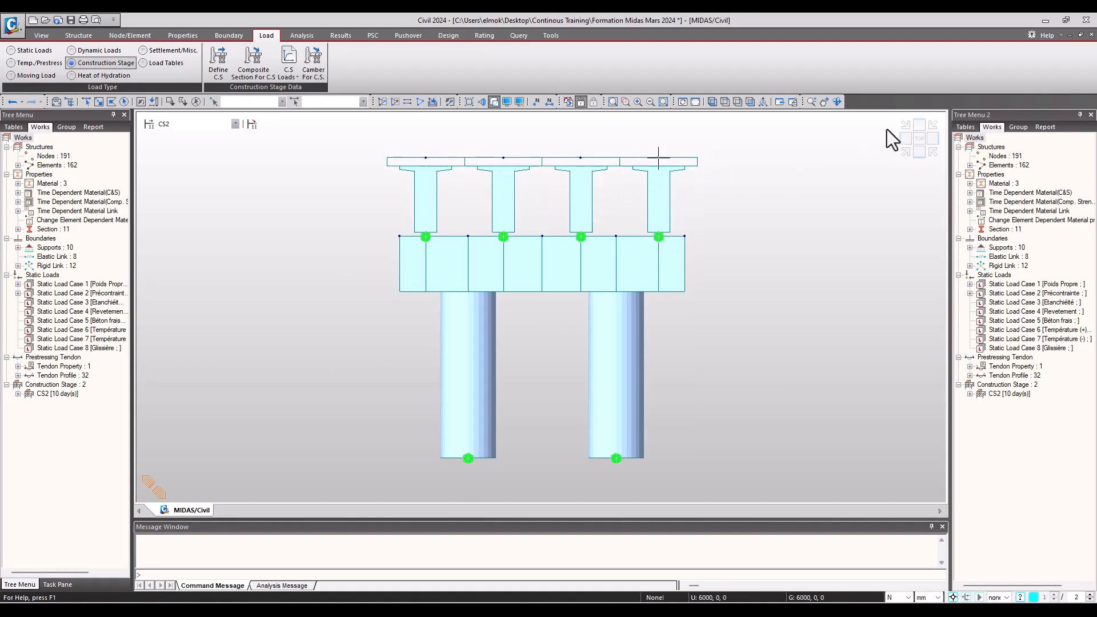
click(901, 153)
middle_drag(351, 359, 433, 280)
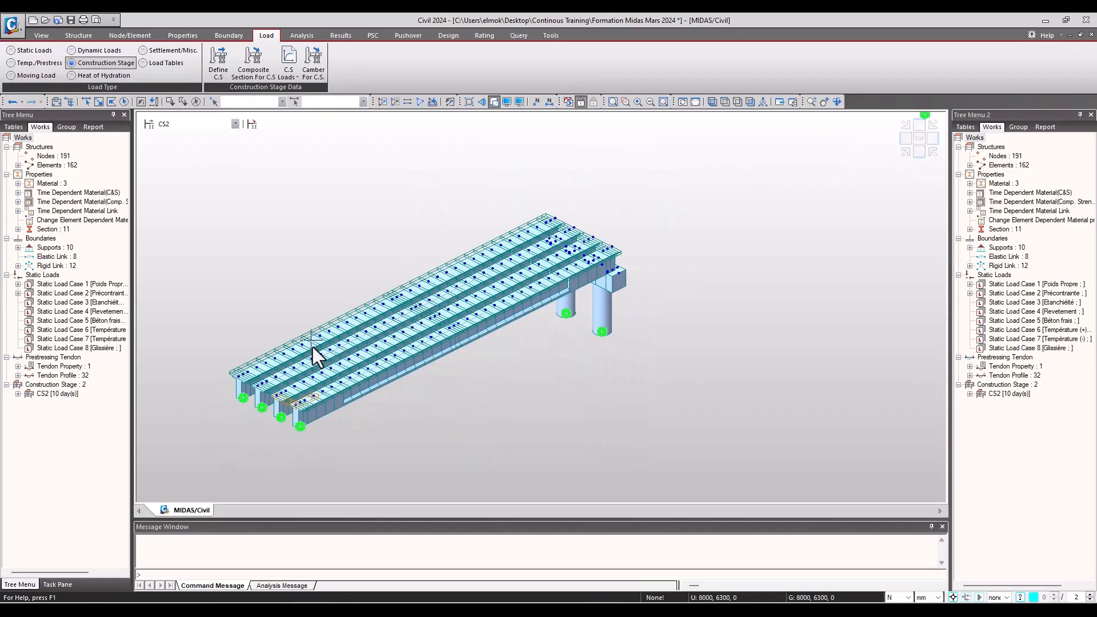
scroll(257, 409, down, 2)
middle_drag(472, 251, 448, 268)
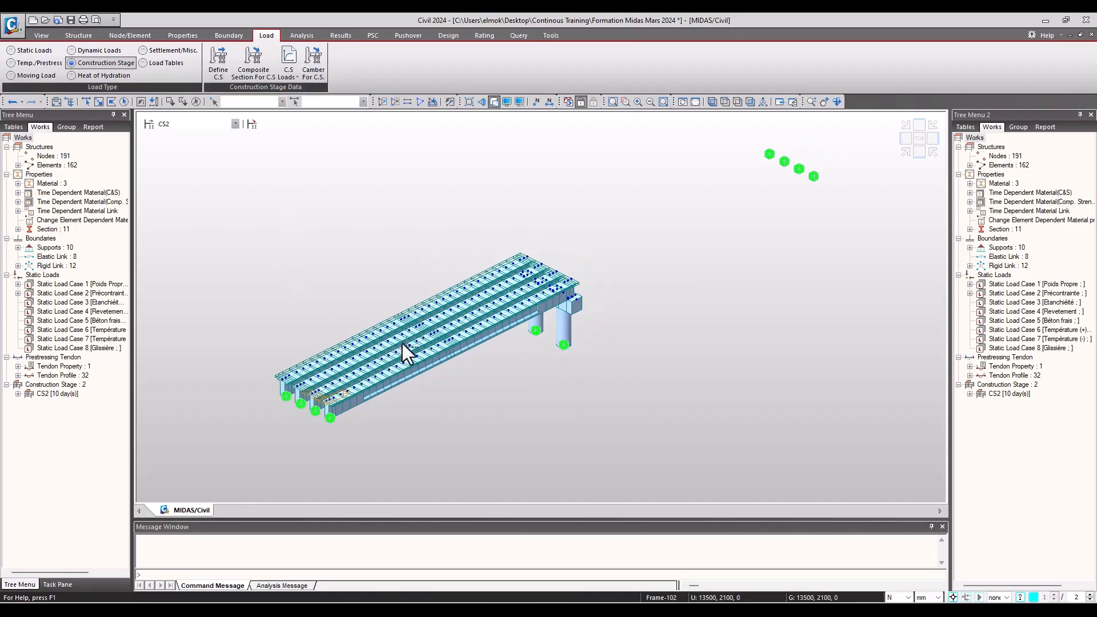
- Check the CS2 structure in end and isometric views, and switch the displayed construction stage back to Base
click(906, 138)
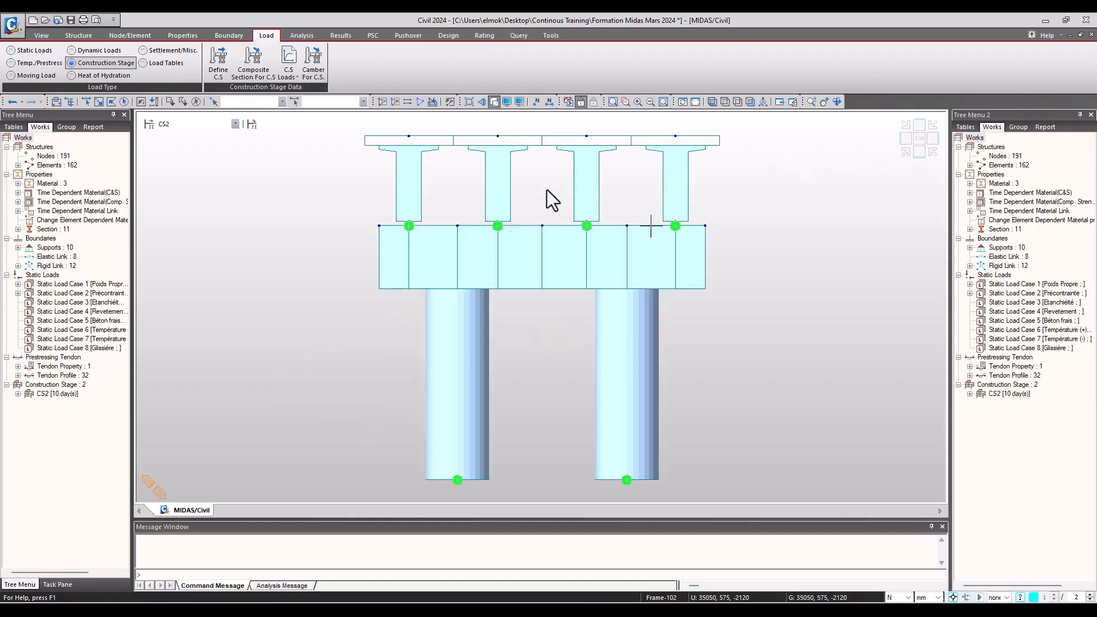
click(905, 153)
middle_drag(392, 274, 411, 254)
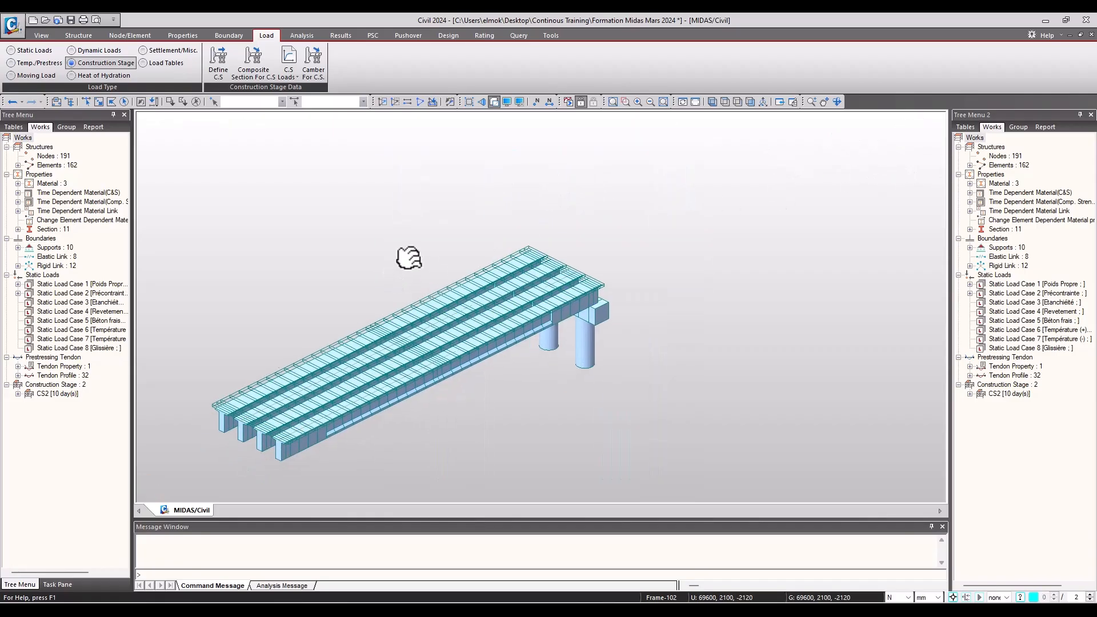
click(215, 73)
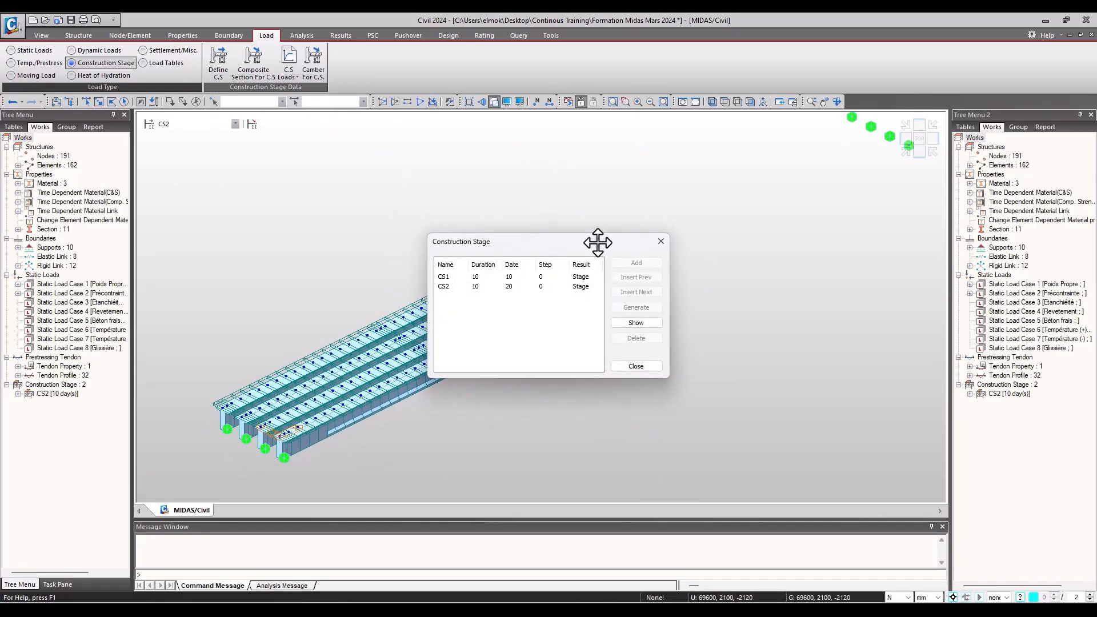
click(661, 241)
click(216, 126)
click(212, 139)
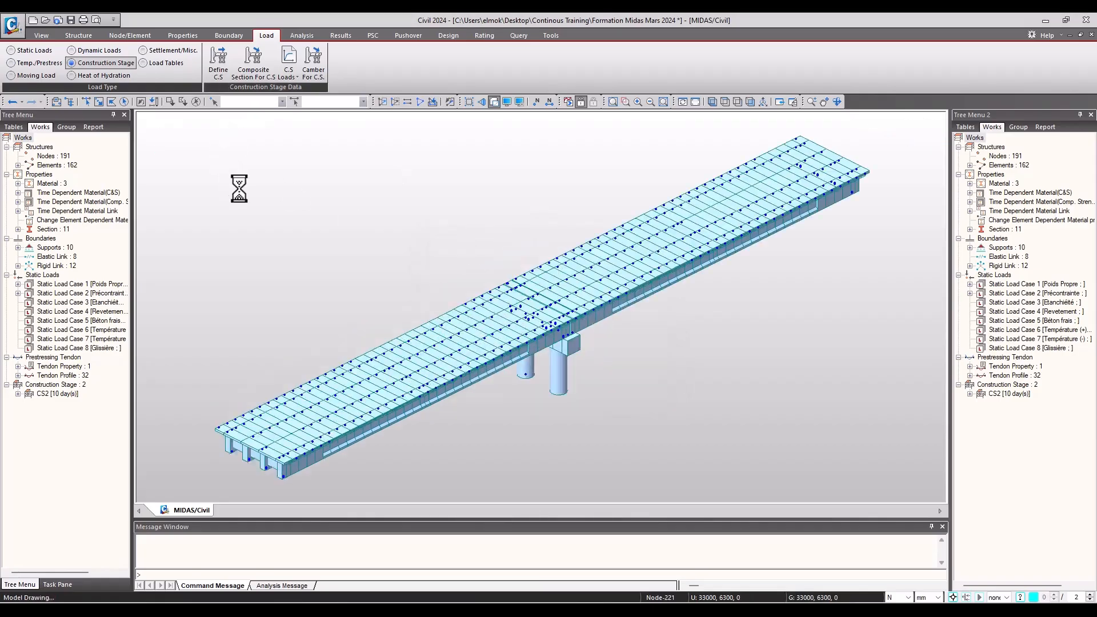
- Add a construction stage named CS3 with a duration of 10 days
click(220, 68)
click(628, 264)
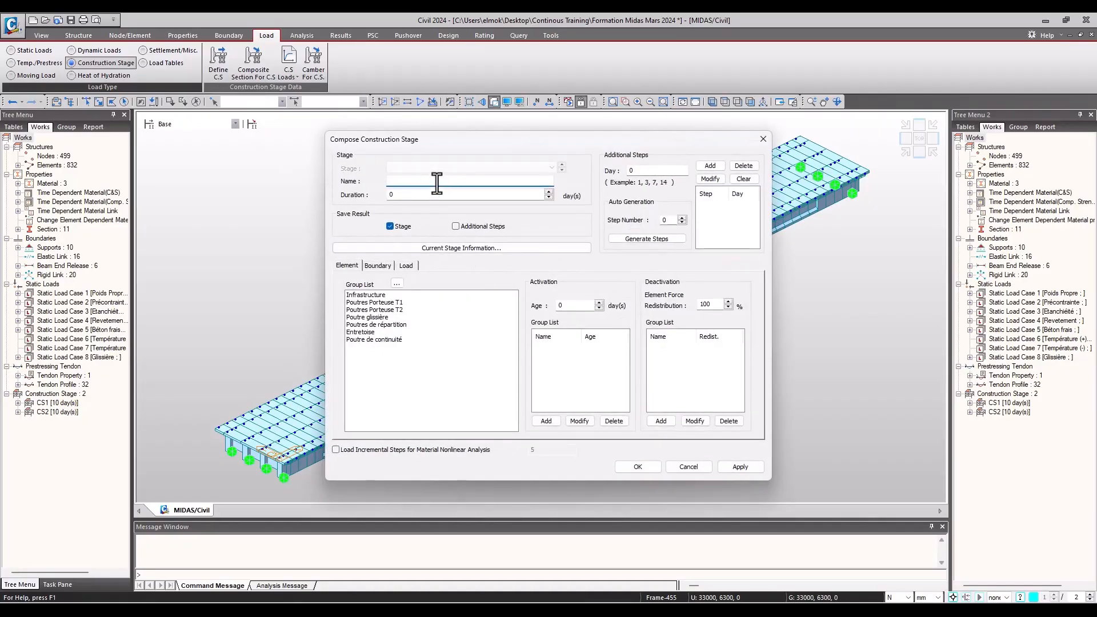
key(BackSpace)
key(BackSpace)
text(CS3)
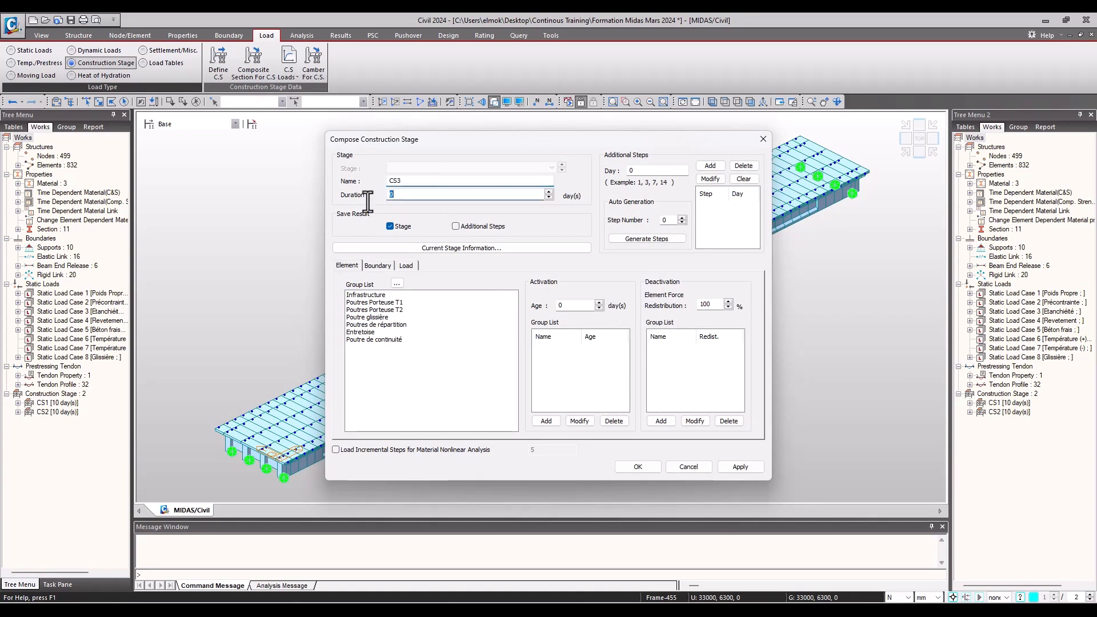
key(Tab)
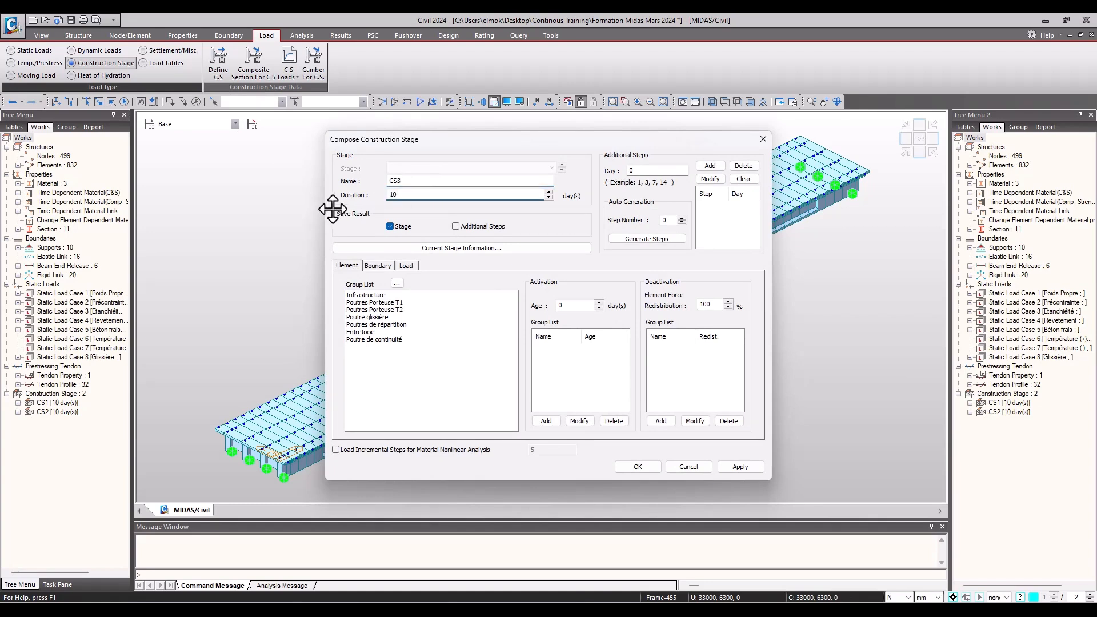
- Activate the Poutres Porteuse T2 element group at age 0 and the Précontrainte T2 load group from the first day for CS3
click(393, 310)
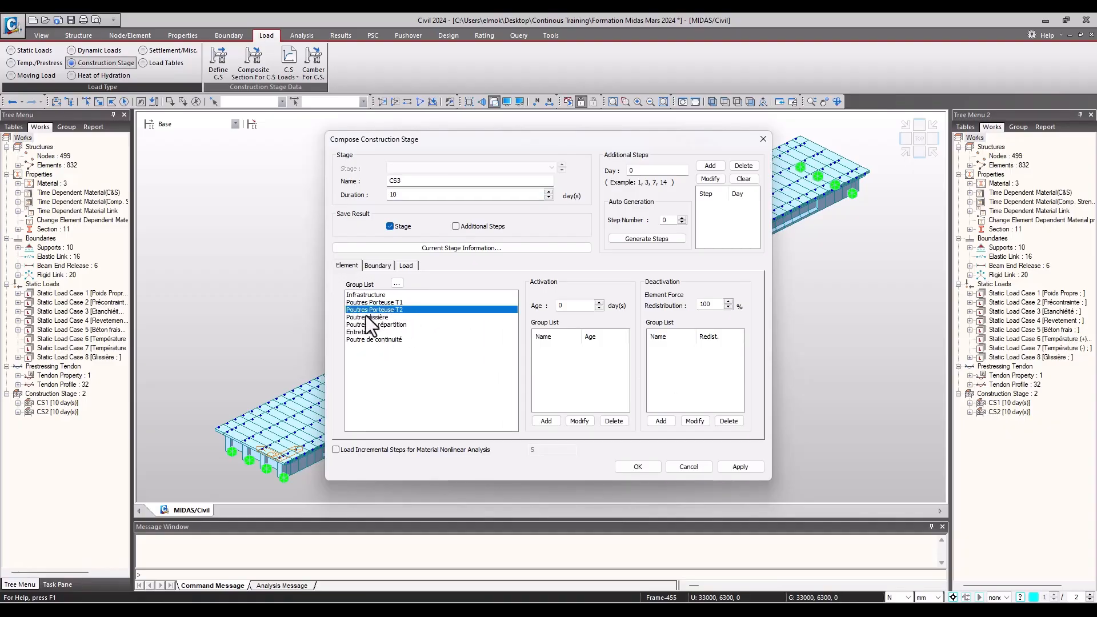
click(545, 421)
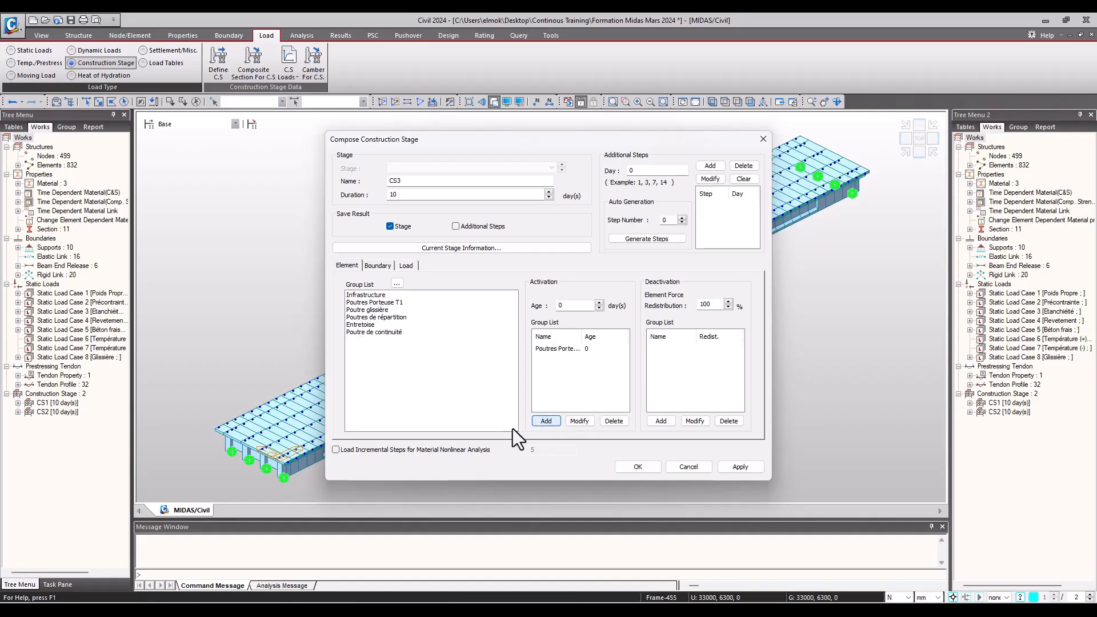
click(378, 265)
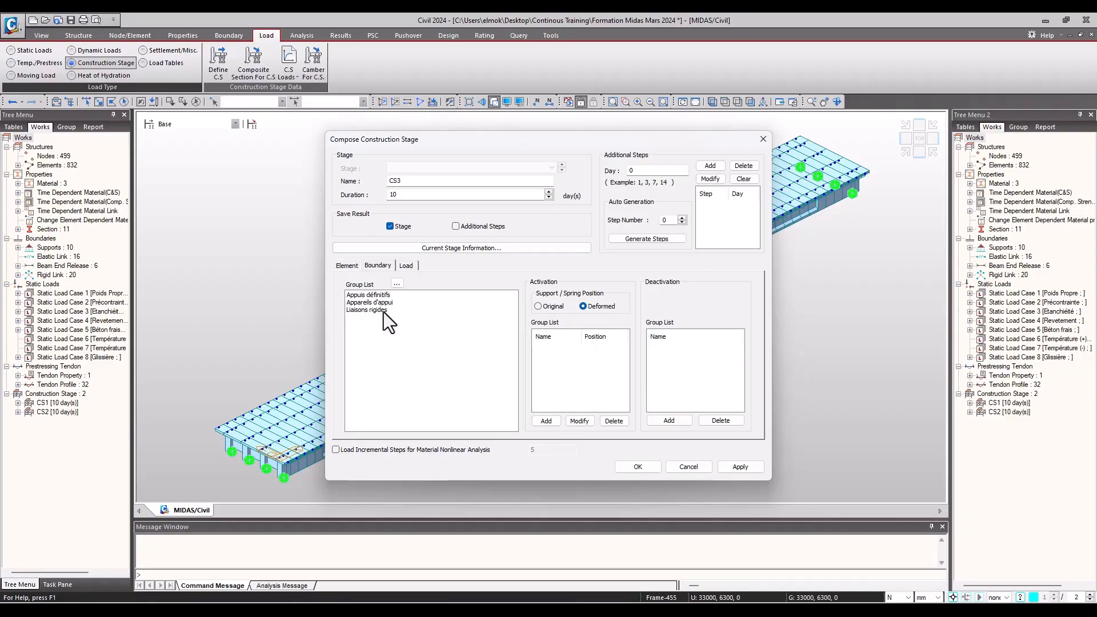
click(406, 265)
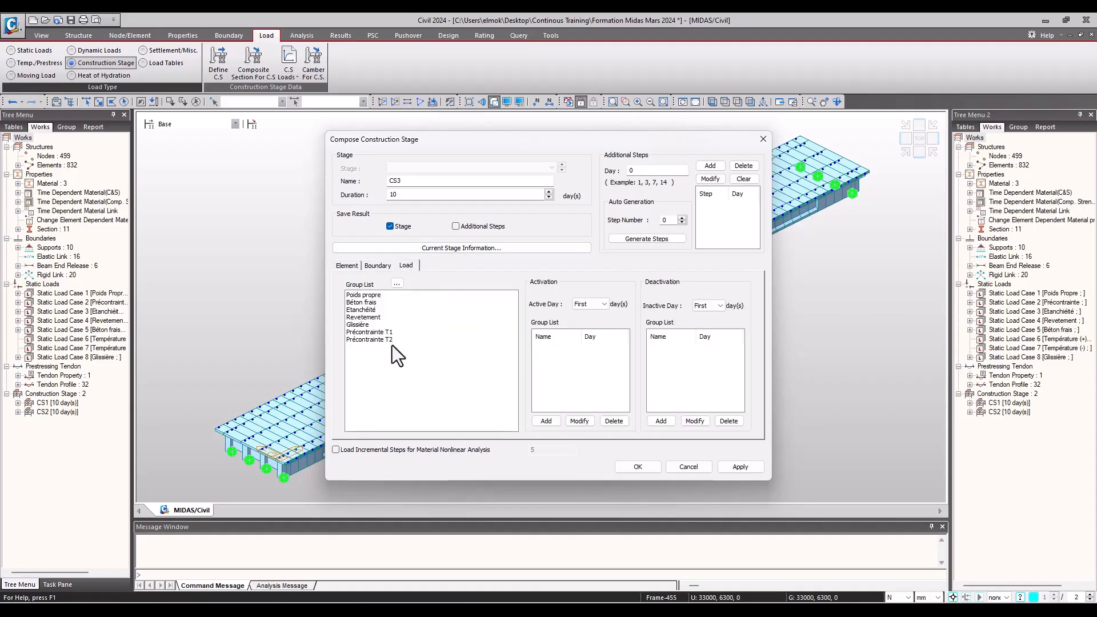
click(399, 340)
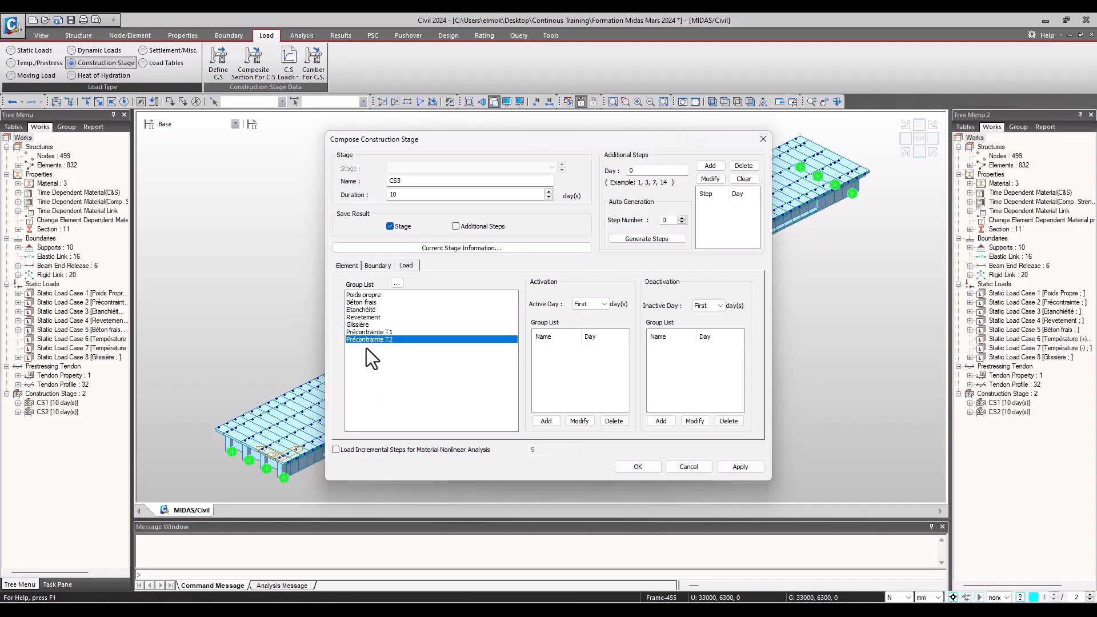
click(546, 421)
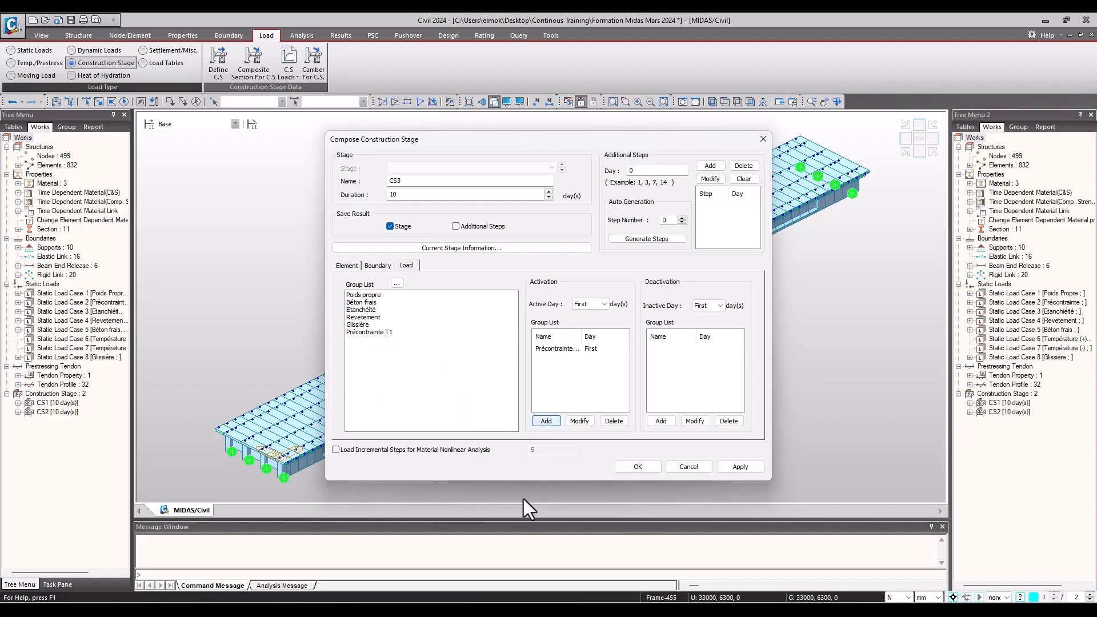
- Save the CS3 definition, closing the construction stage setup, and display construction stage CS3 in the model view
click(746, 468)
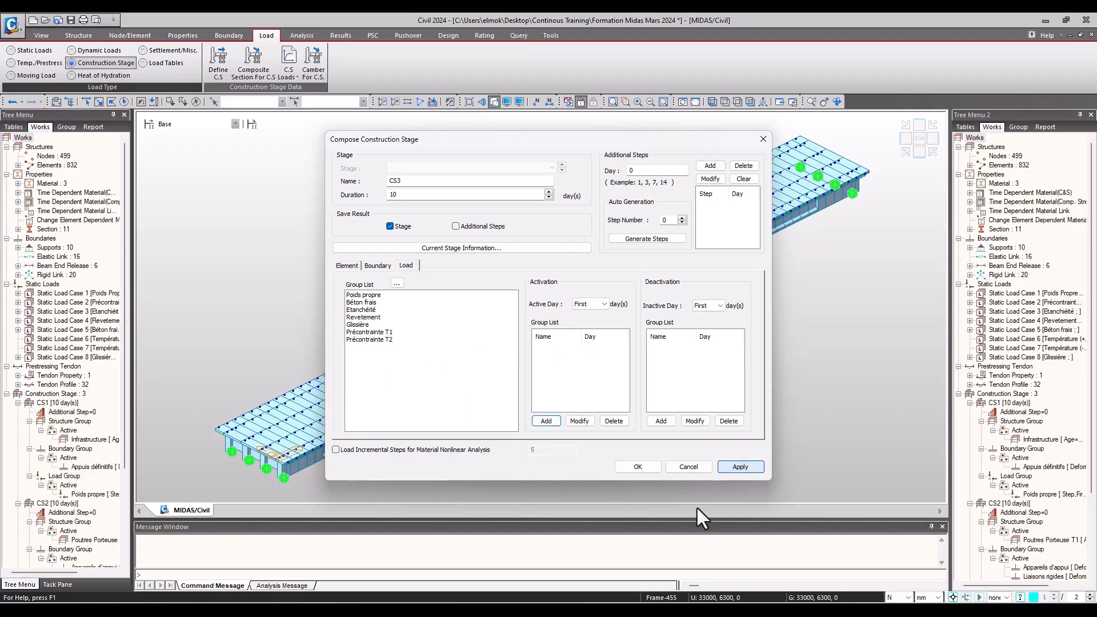
click(697, 470)
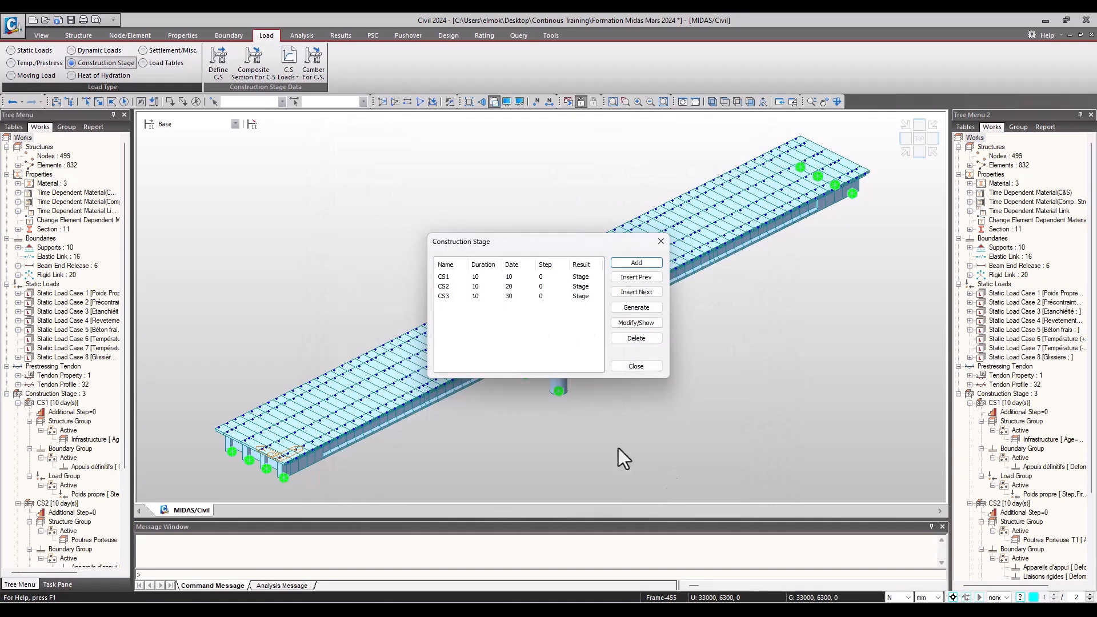
click(652, 368)
click(225, 124)
click(195, 156)
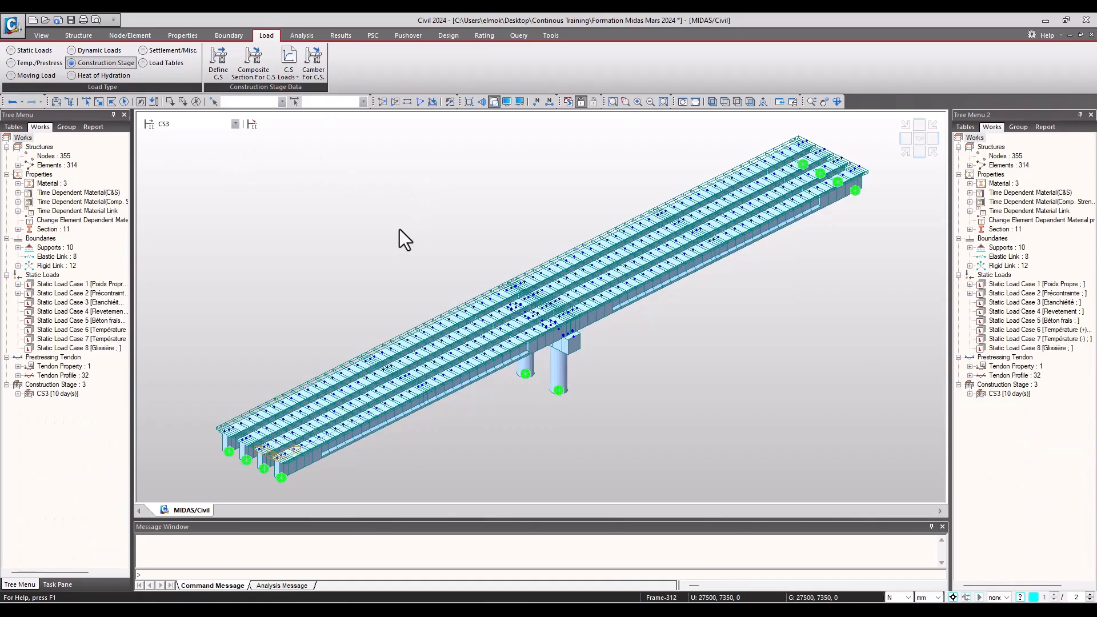
scroll(394, 235, down, 1)
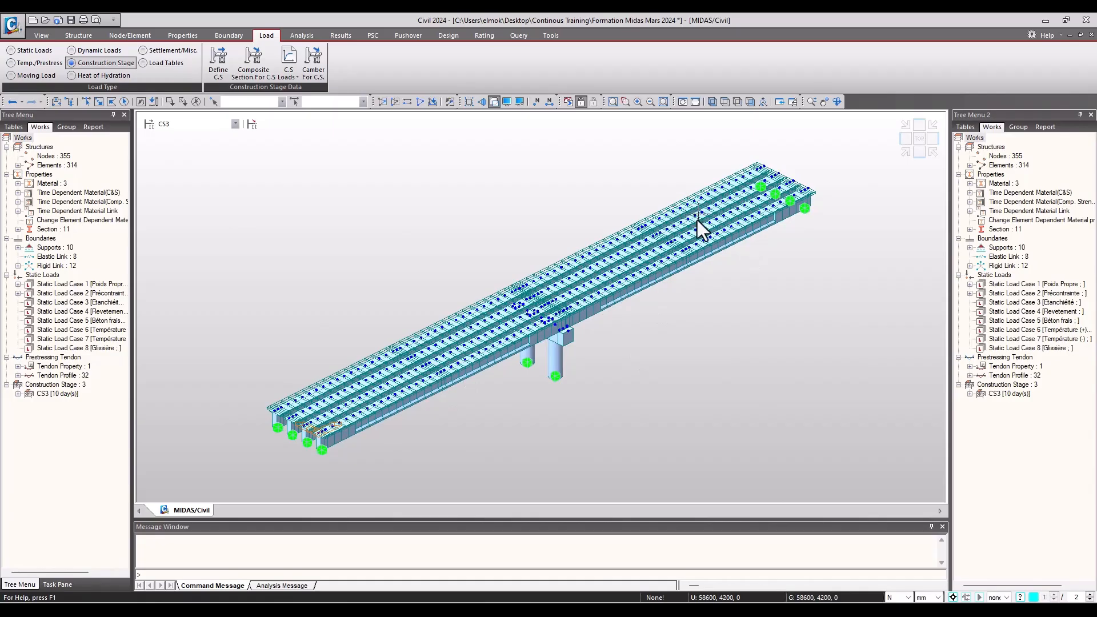
click(182, 125)
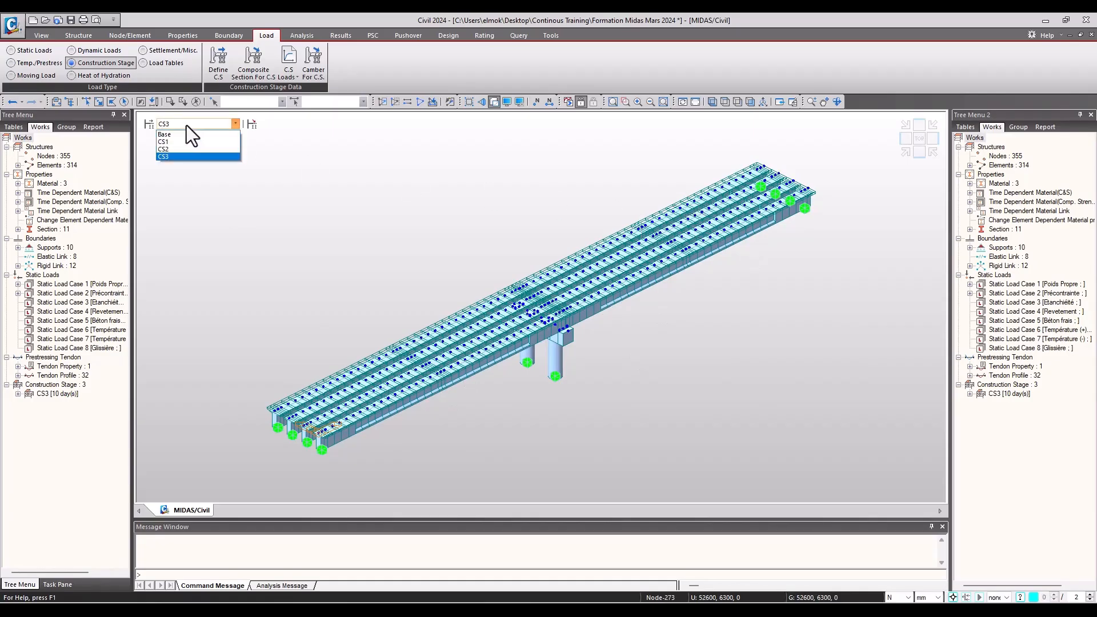
click(186, 124)
click(218, 64)
drag(492, 234, 465, 172)
click(633, 174)
- Switch the displayed stage to Base and create construction stage CS4 with a duration of 28 days
click(185, 125)
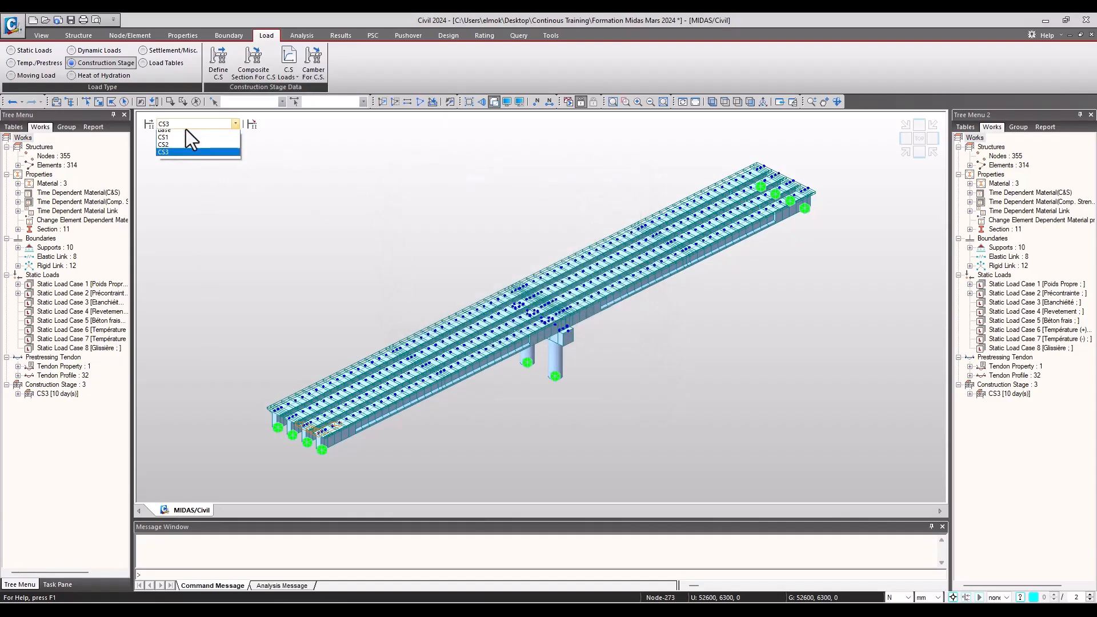
click(186, 134)
click(224, 75)
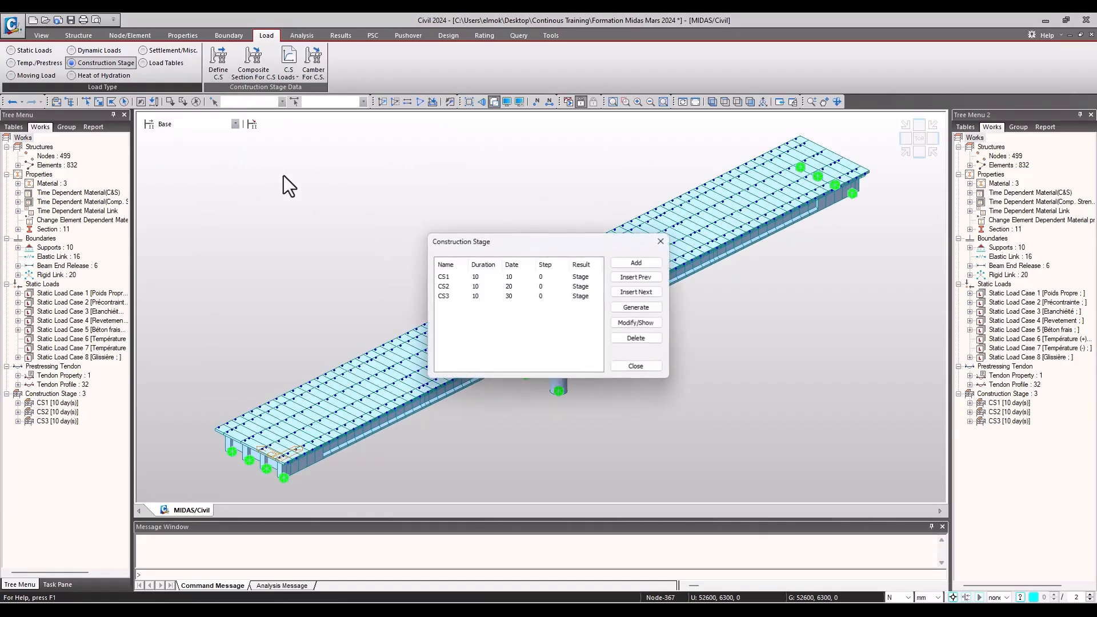
drag(509, 240, 508, 208)
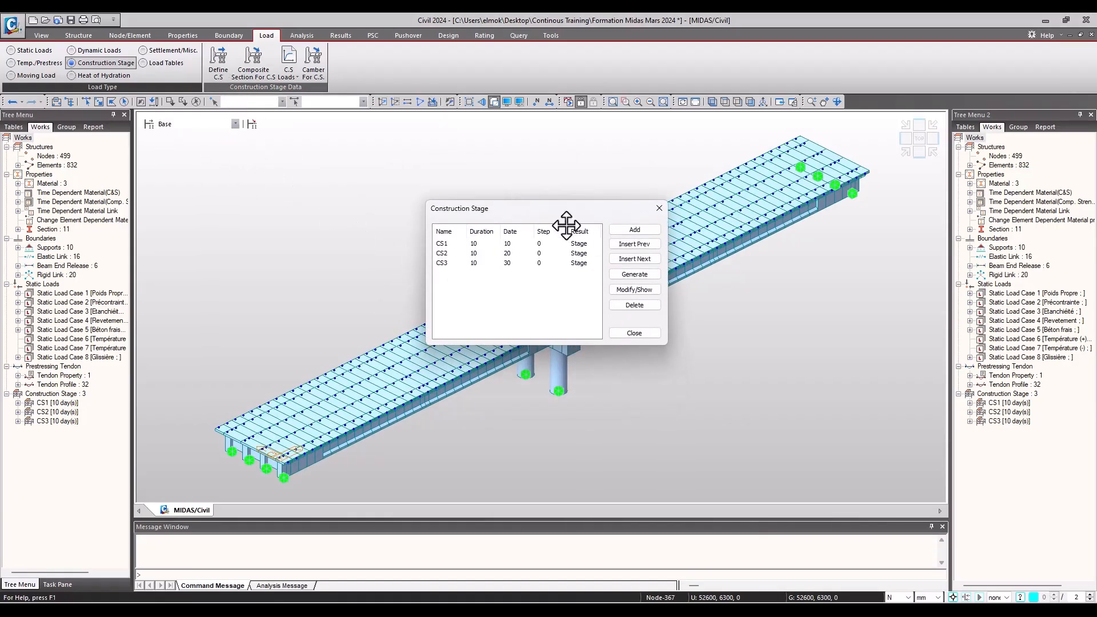
click(634, 230)
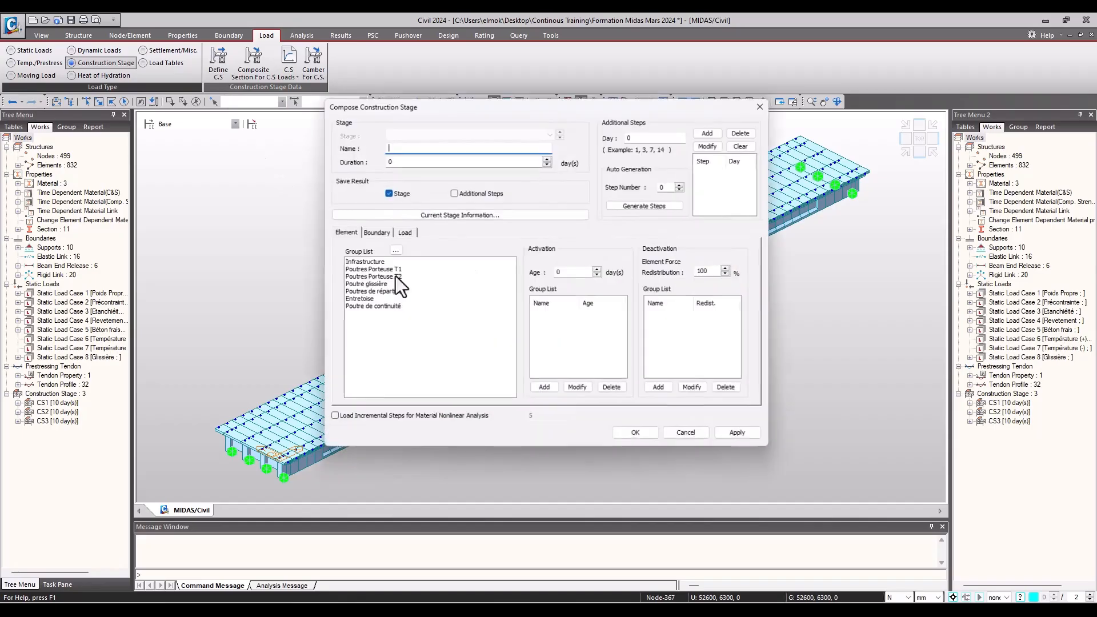
text(CS4)
key(Tab)
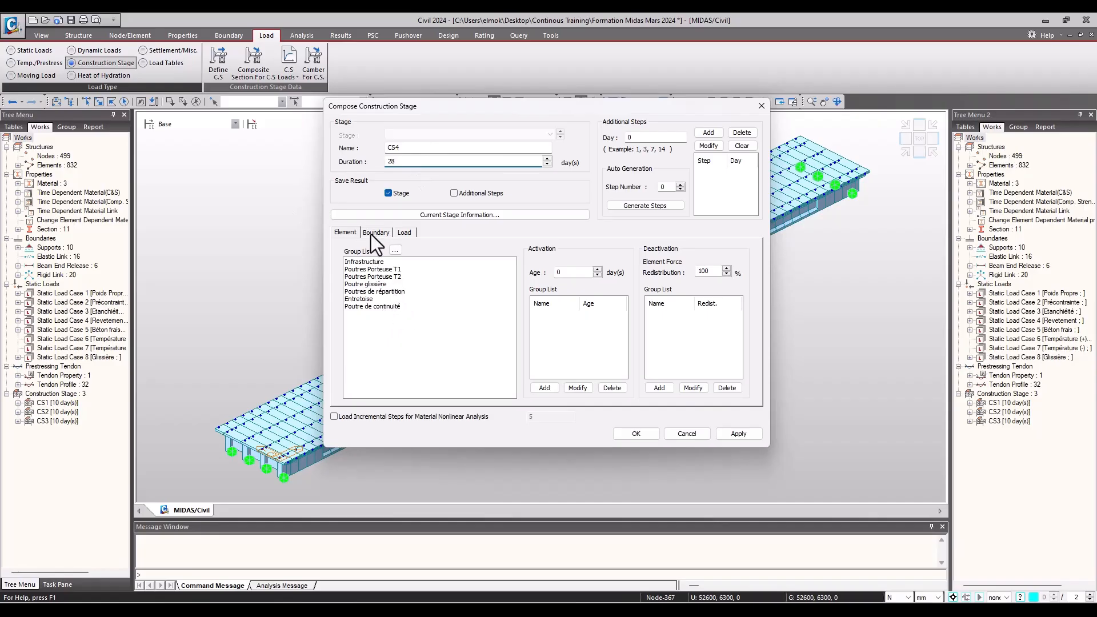
- Activate the Béton frais load group on the first day of CS4, apply the stage and close the stage definition
click(416, 233)
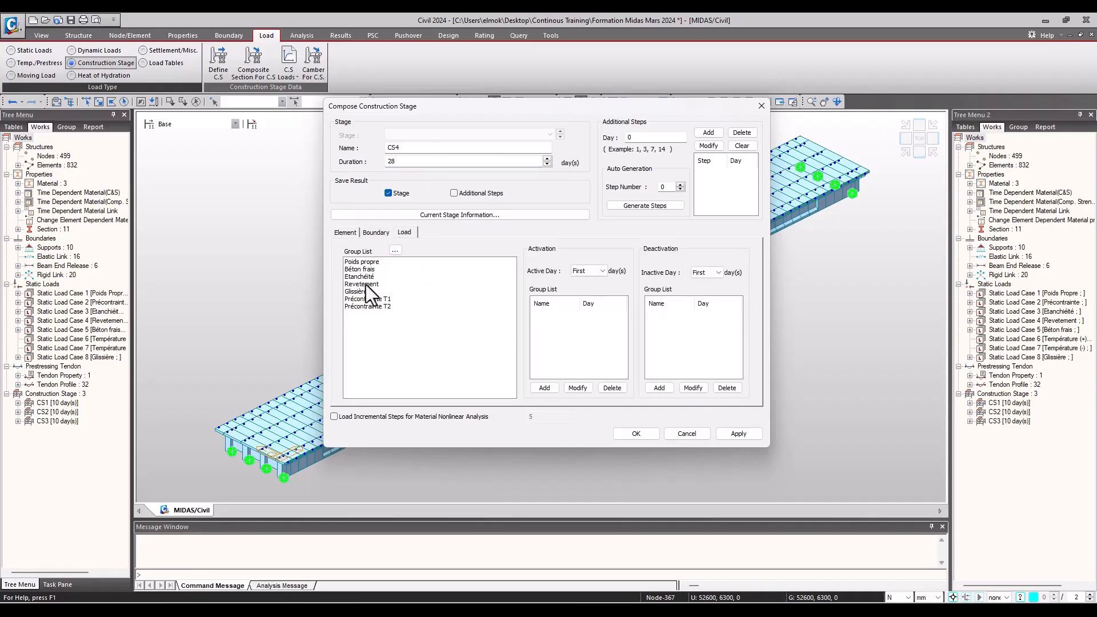
click(365, 269)
click(543, 387)
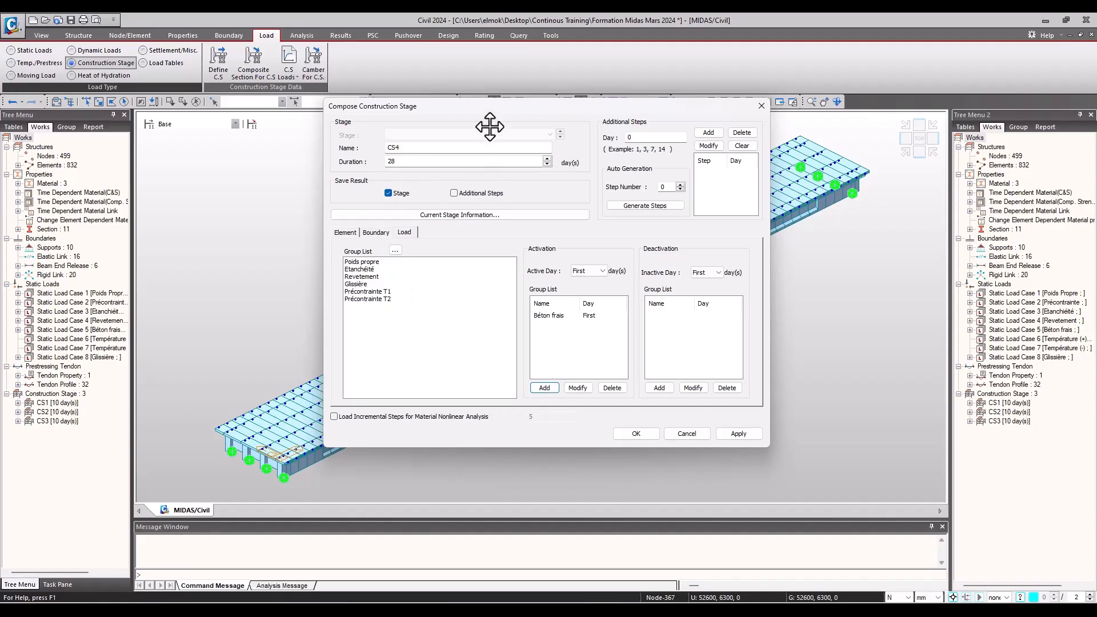
drag(490, 132, 490, 110)
click(748, 412)
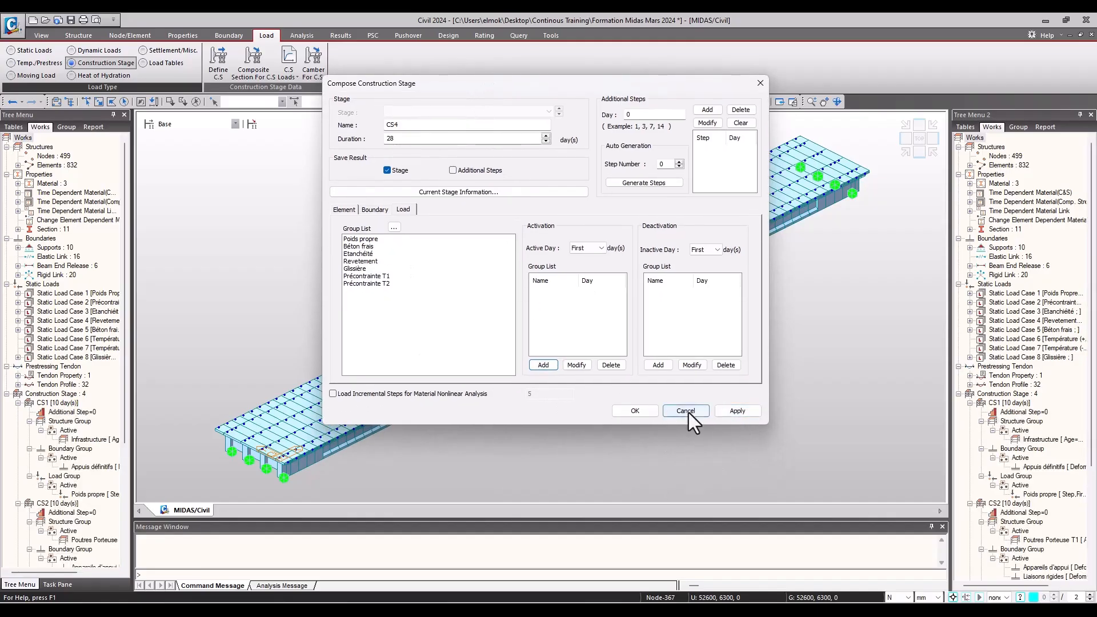
click(685, 411)
click(650, 340)
click(200, 124)
click(212, 130)
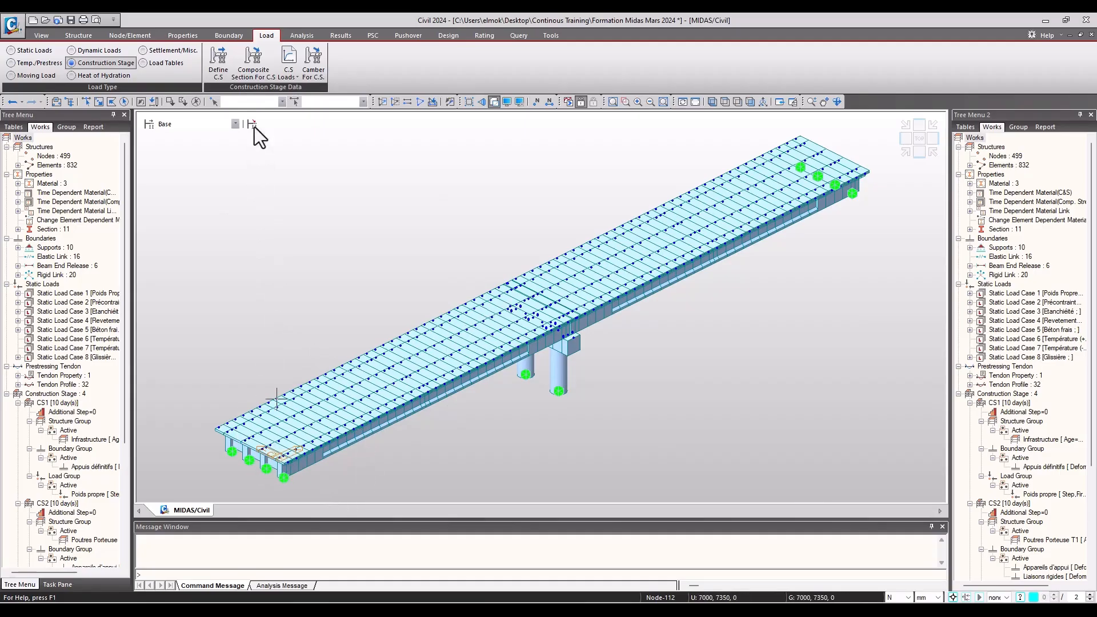
- Create construction stage CS5 with a duration of 1 day
click(218, 75)
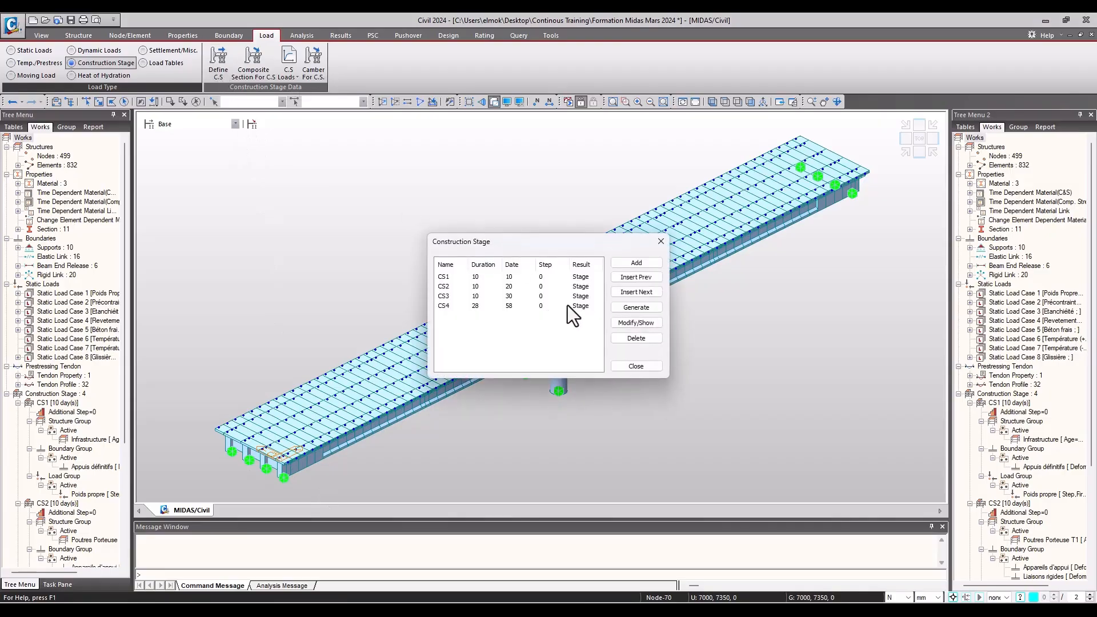
click(623, 263)
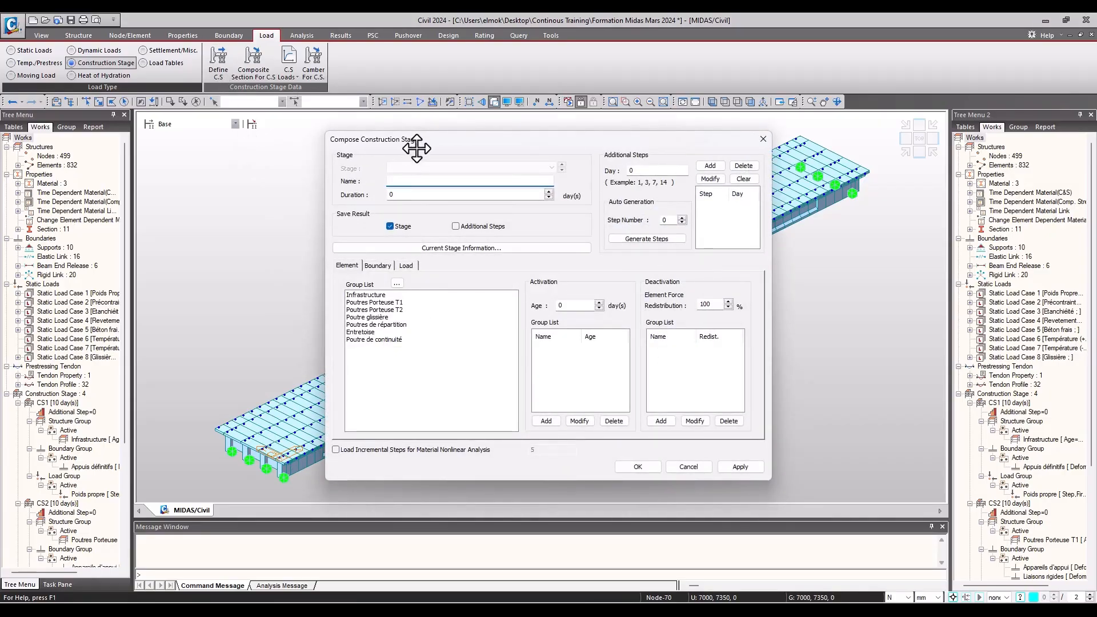
key(Tab)
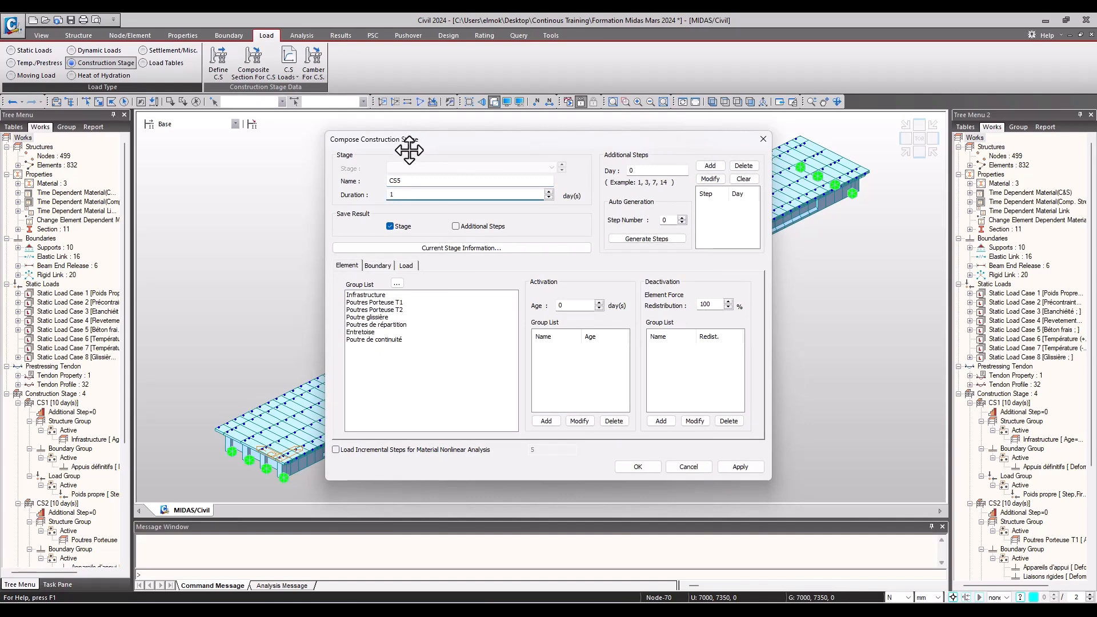
- Deactivate the Béton frais load group on the first day of CS5, apply the stage and close the stage definition
click(407, 266)
drag(614, 139, 547, 140)
click(296, 304)
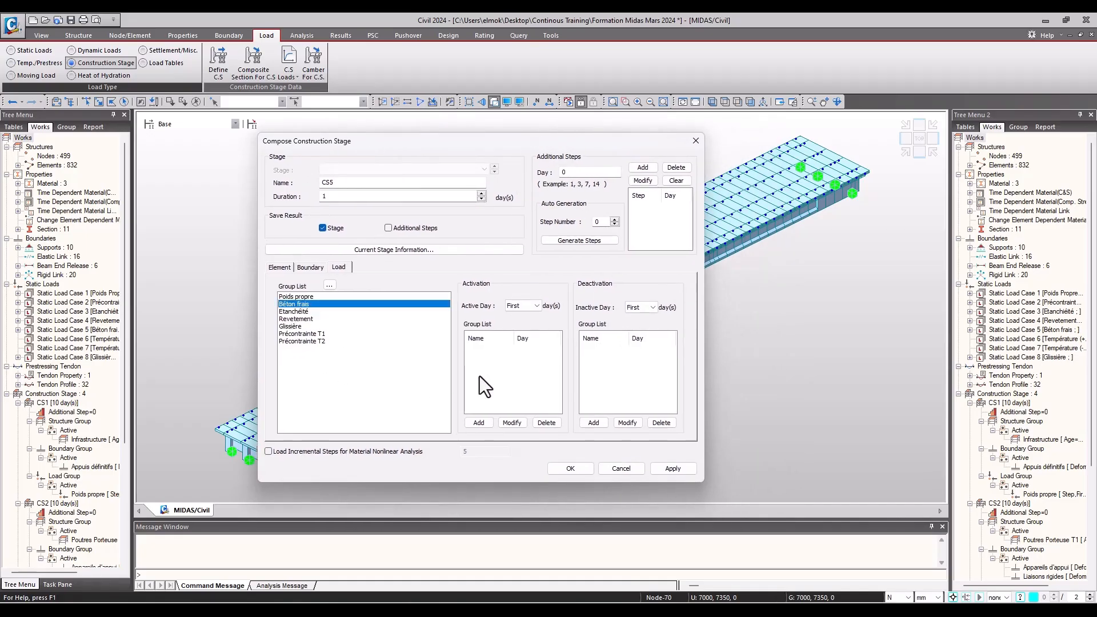
click(596, 422)
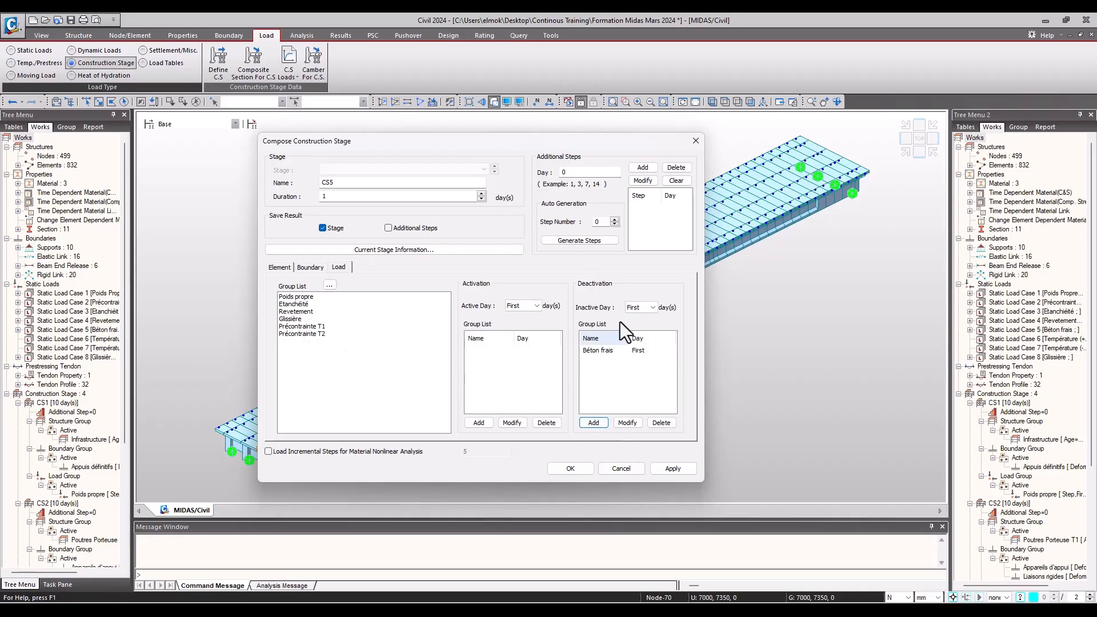
click(678, 470)
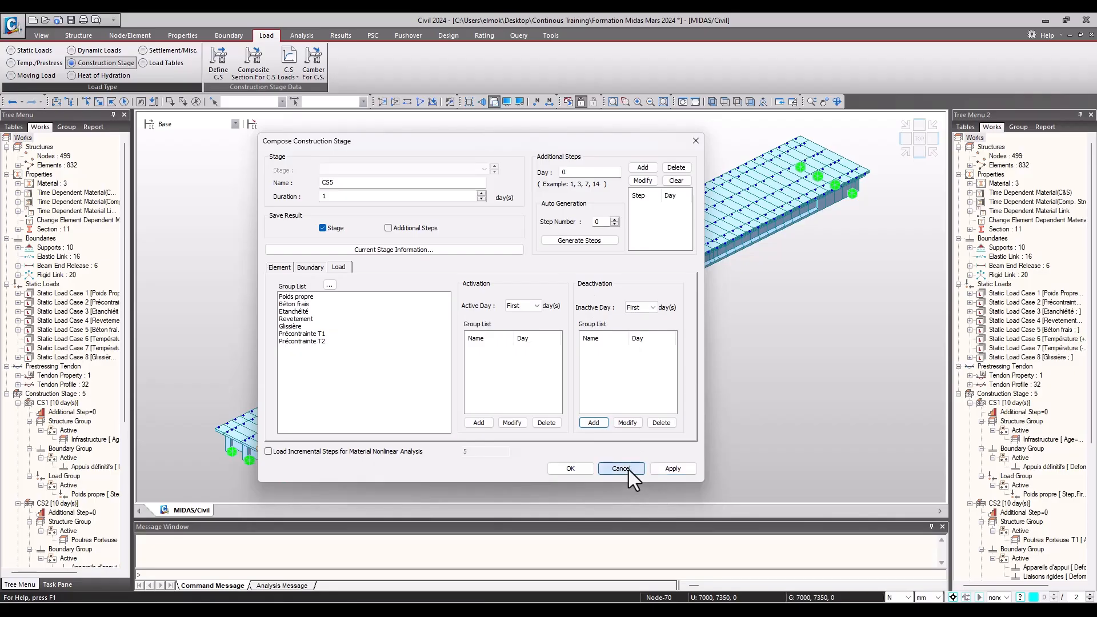
click(628, 470)
click(636, 366)
click(234, 124)
click(186, 123)
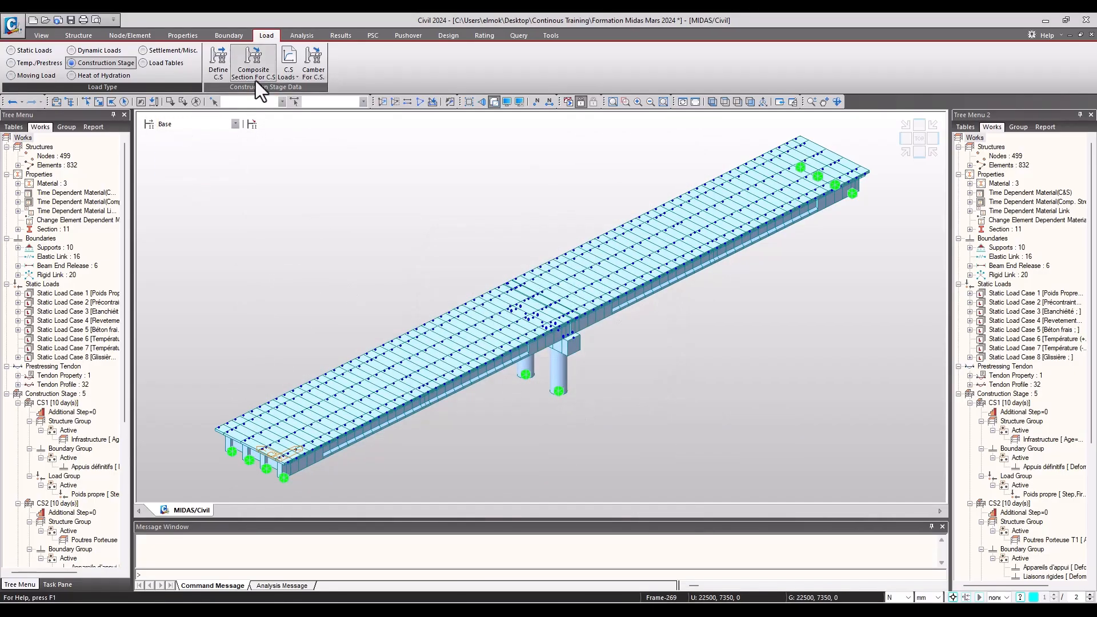
middle_drag(315, 386, 351, 394)
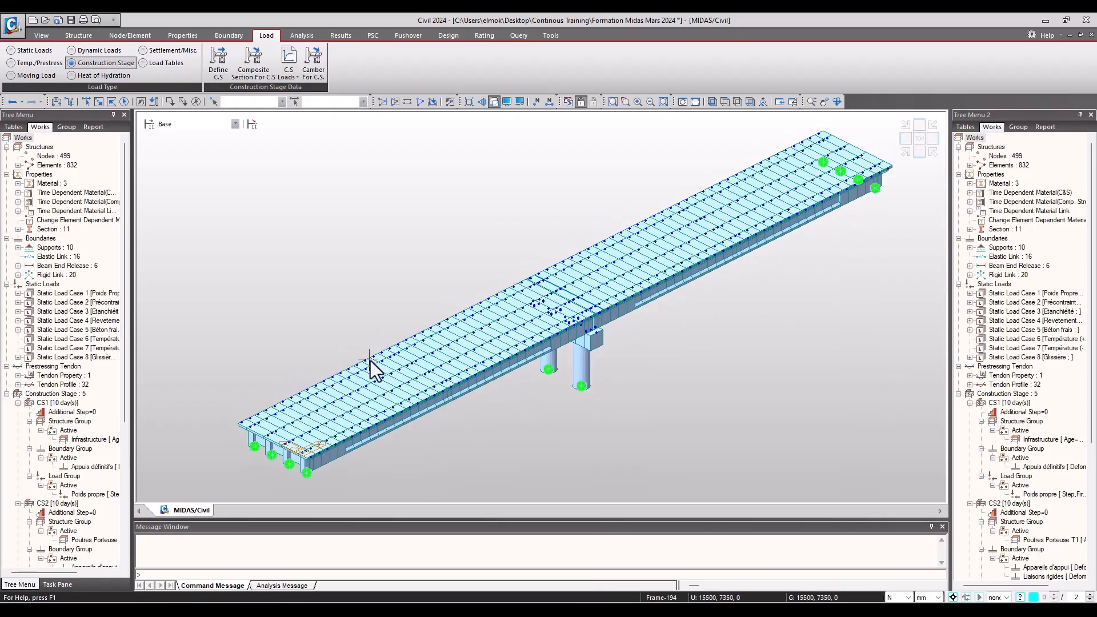
- Start a new composite section for construction stage and choose section 4: SECT_COM_ABOUT
click(251, 73)
drag(115, 52, 407, 156)
click(565, 177)
drag(501, 362, 553, 205)
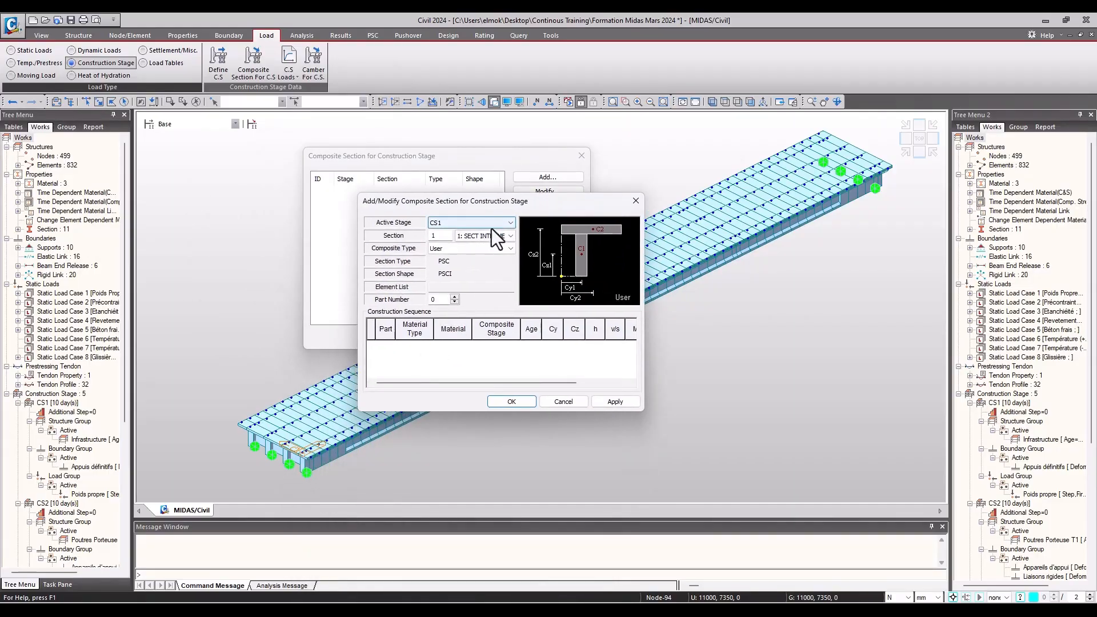
click(490, 235)
click(505, 261)
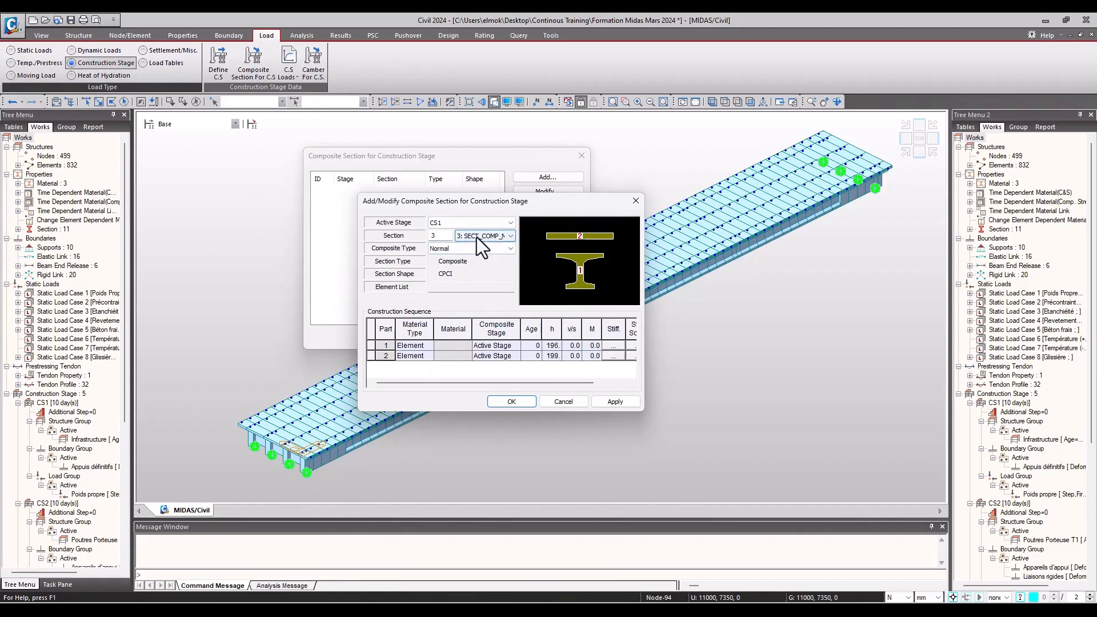
click(476, 238)
click(522, 269)
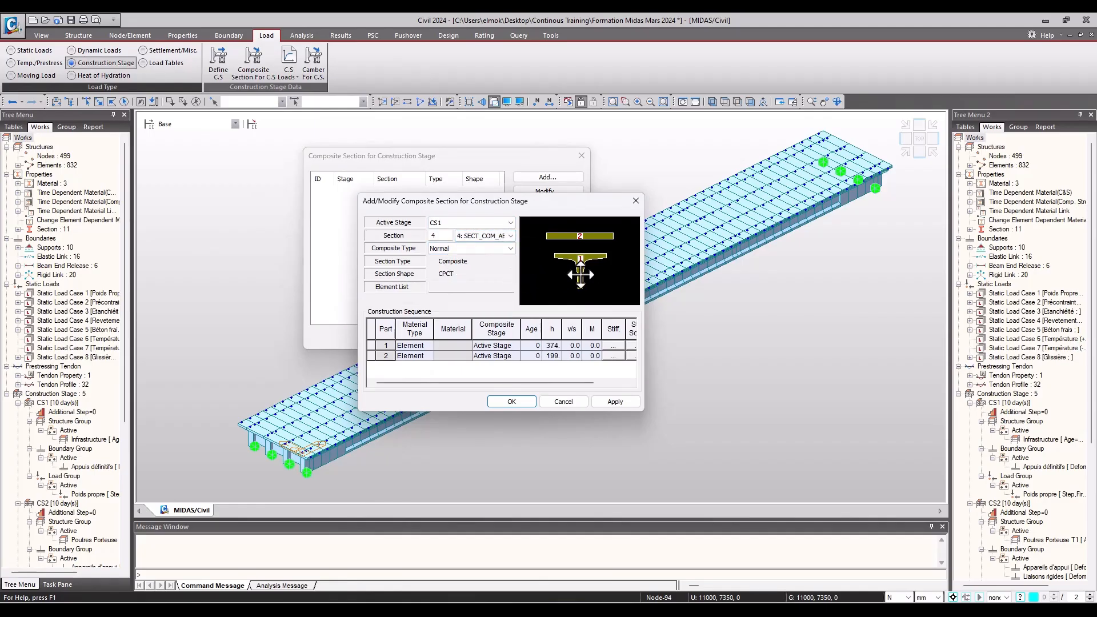
click(490, 235)
click(493, 261)
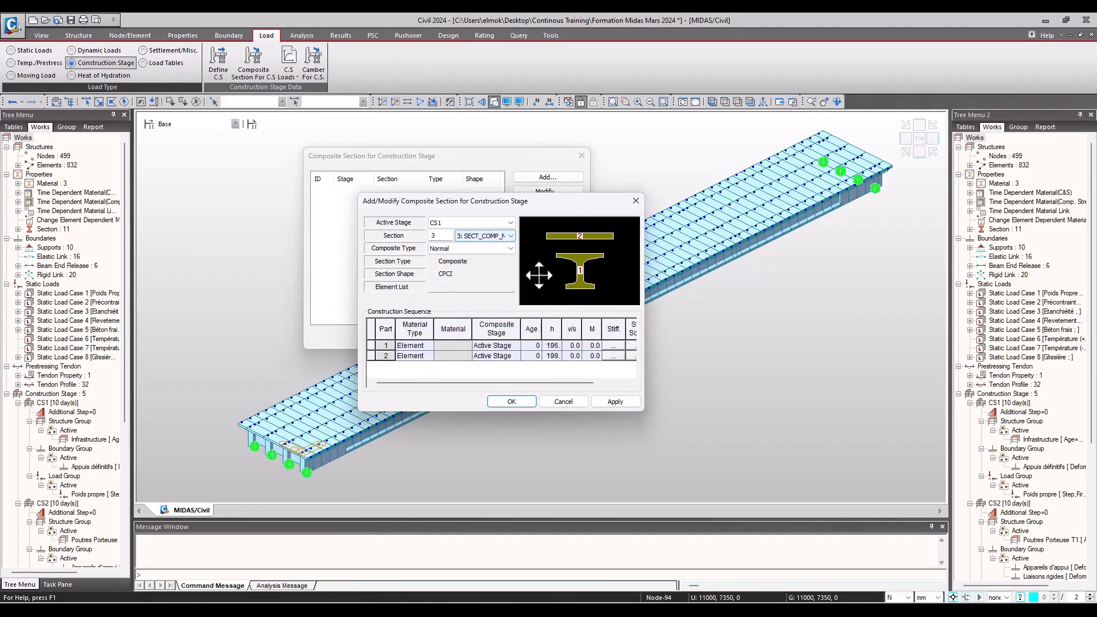
click(476, 237)
click(499, 268)
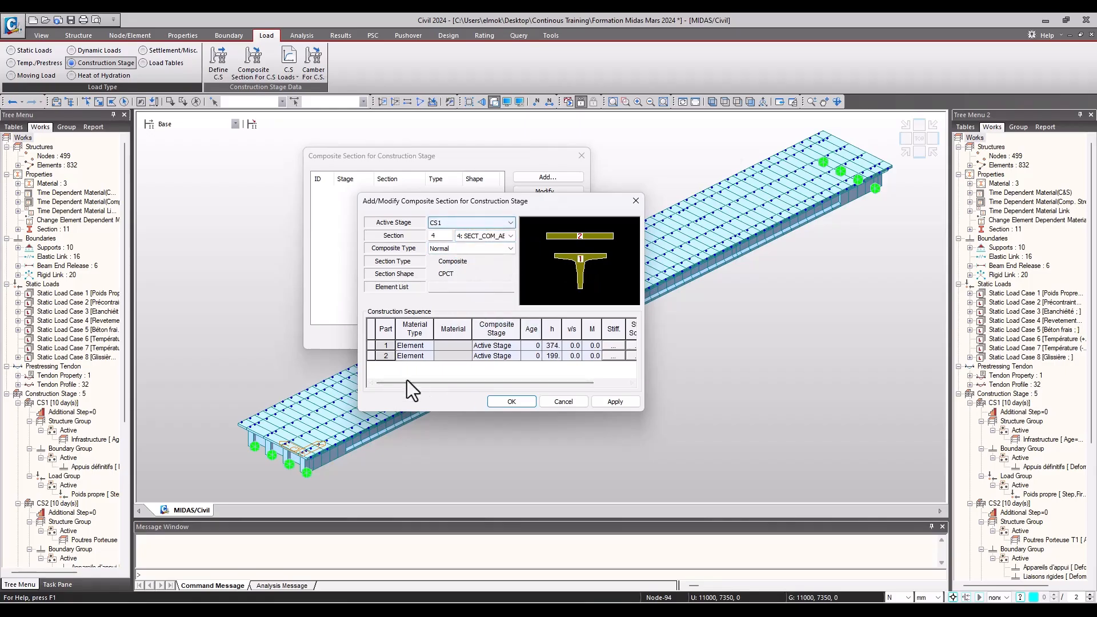
- Set the active stage of the SECT_COM_ABOUT composite section to CS2
click(379, 343)
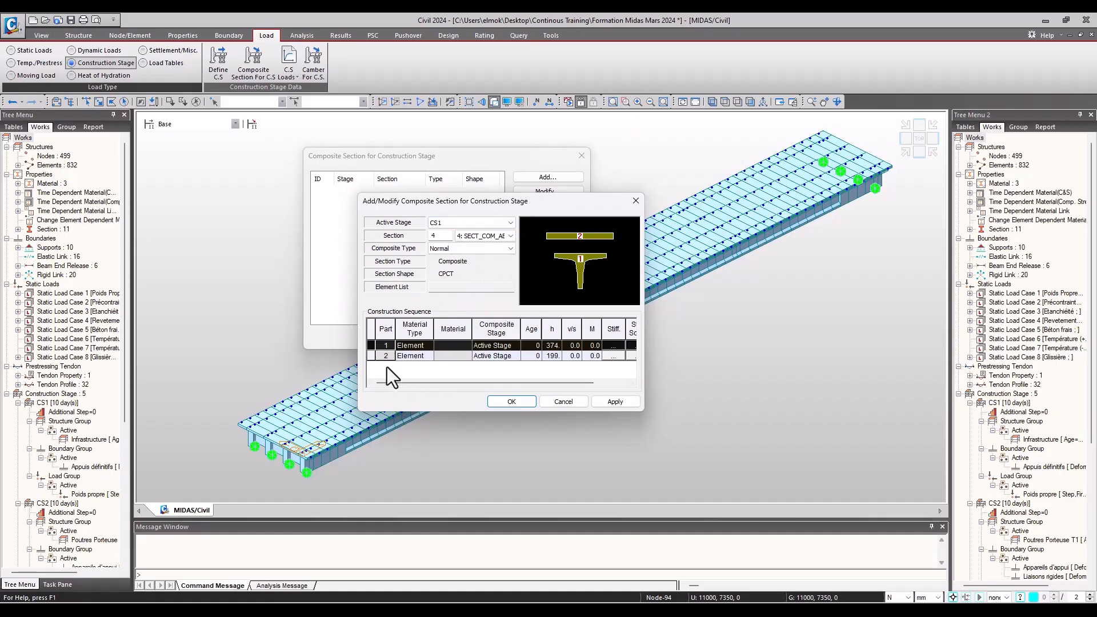
click(417, 346)
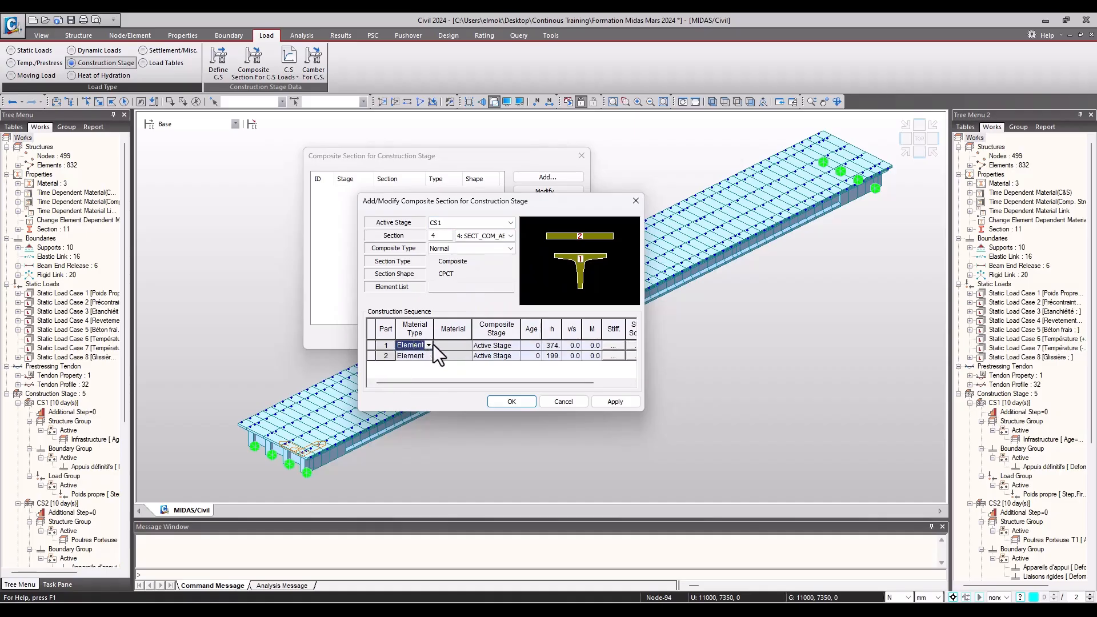
click(484, 345)
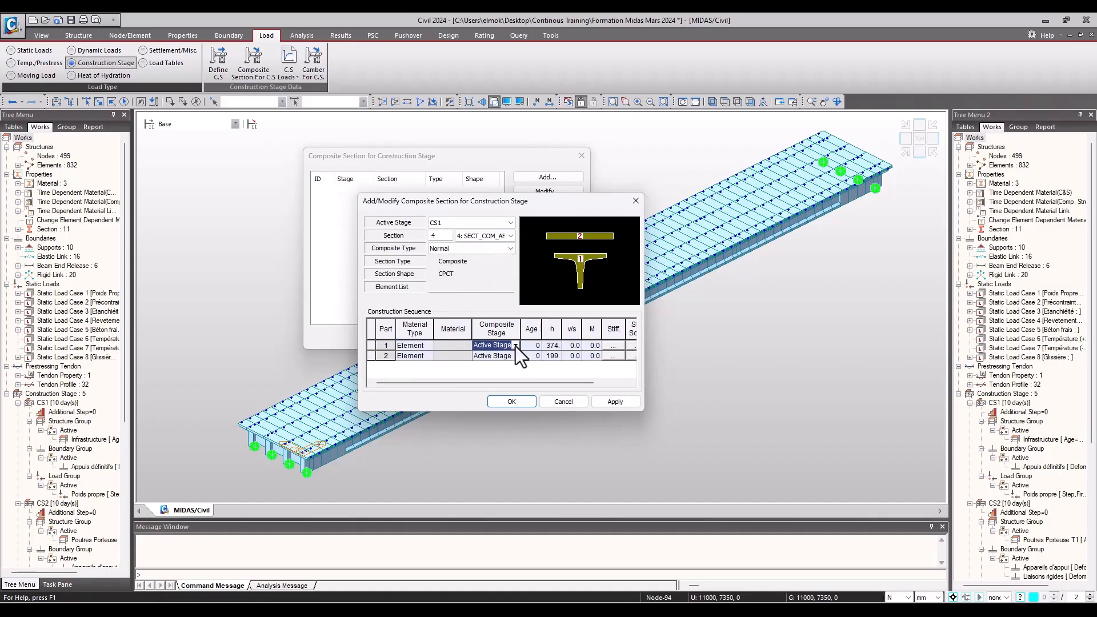
click(454, 222)
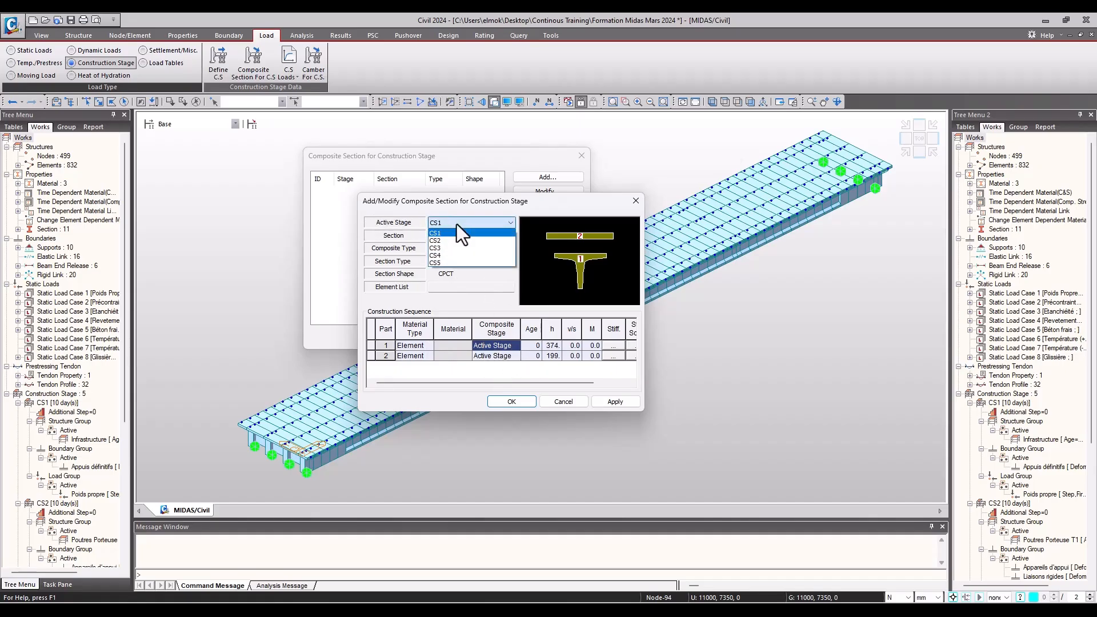
click(444, 242)
drag(483, 211, 485, 189)
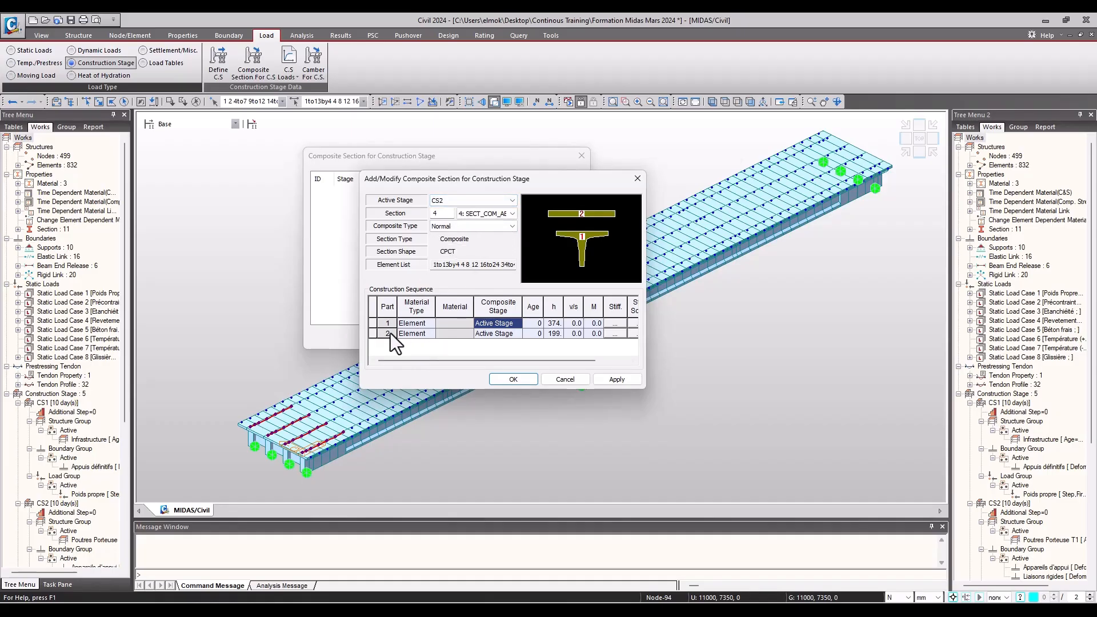
- Set the composite stage of part 2, the slab, to CS5 in the construction sequence
click(410, 335)
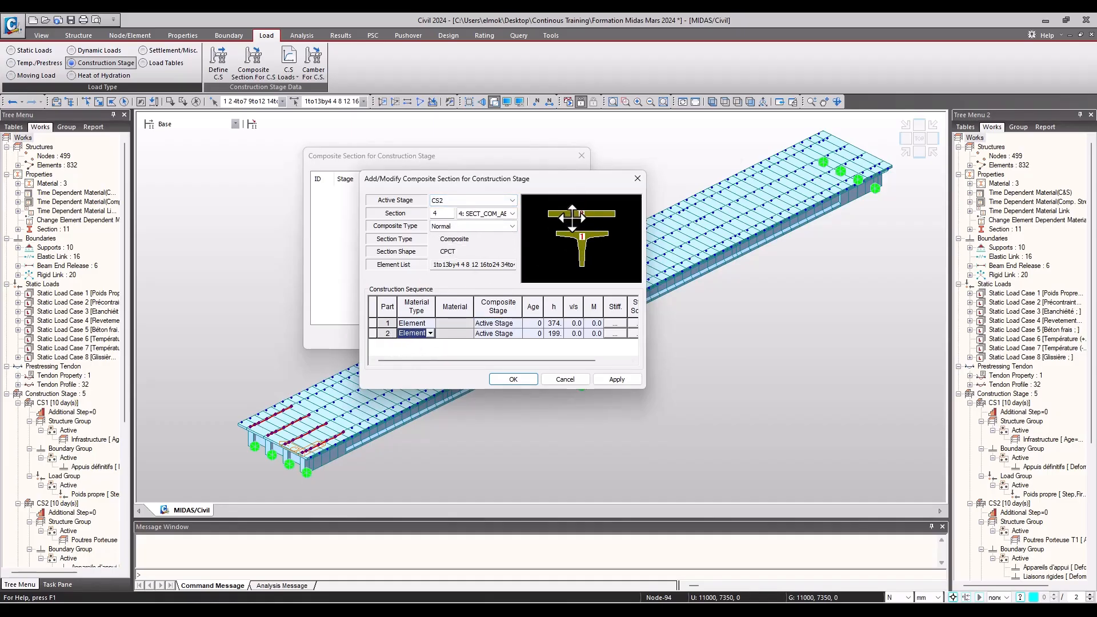
click(518, 334)
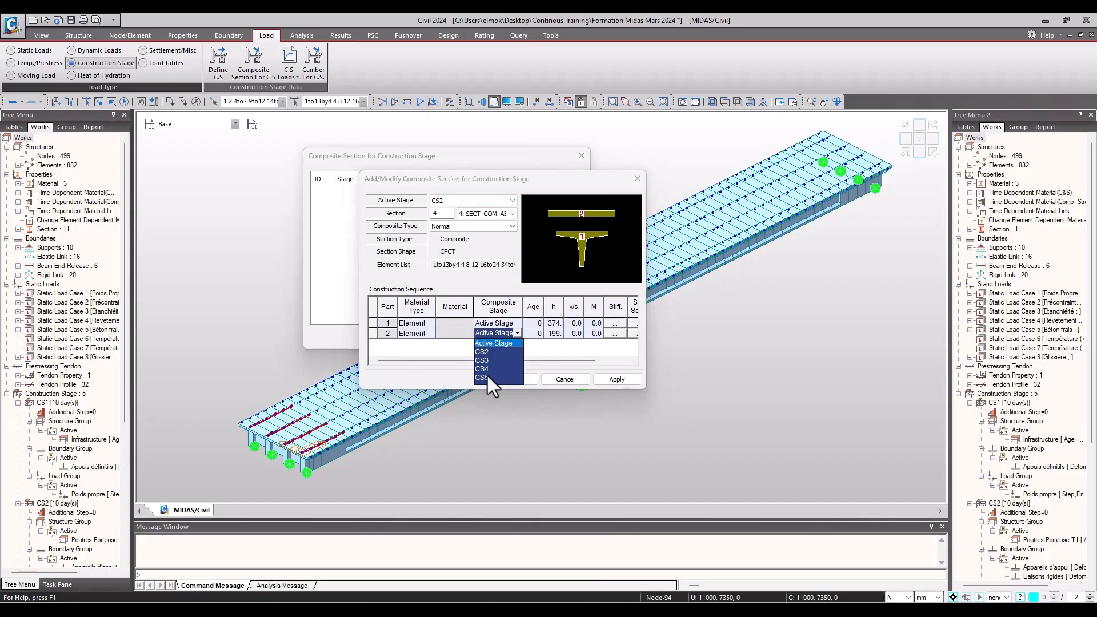
click(488, 378)
- Set the age of part 1 to 21 and part 2 to 28, and apply the SECT_COM_ABOUT composite definition
click(530, 335)
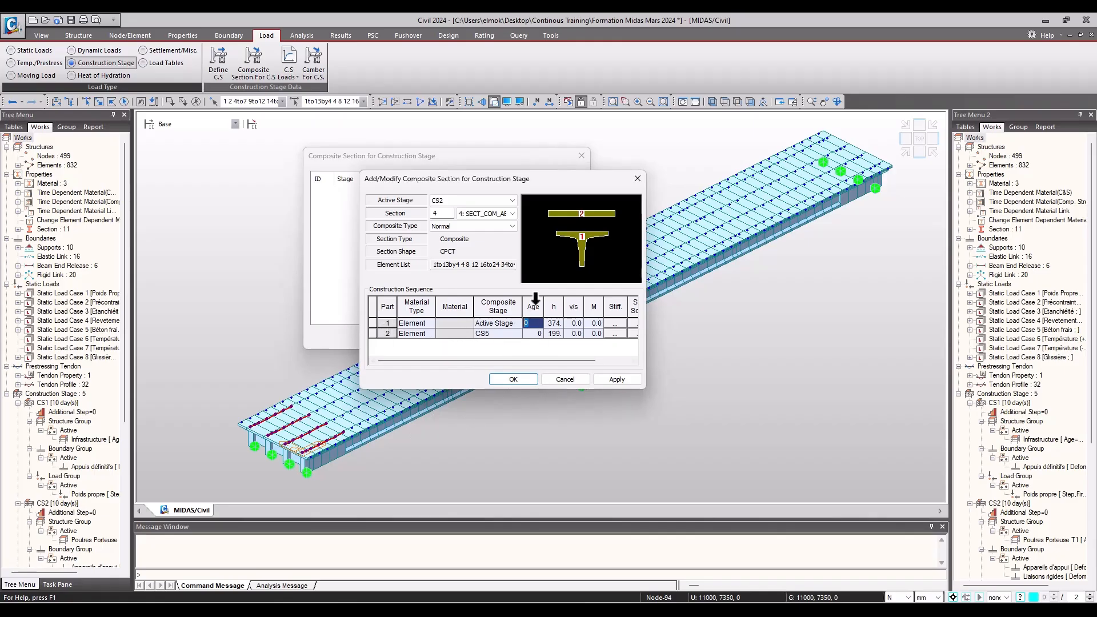
text(7)
text(21)
click(537, 334)
text(28)
click(552, 333)
click(617, 380)
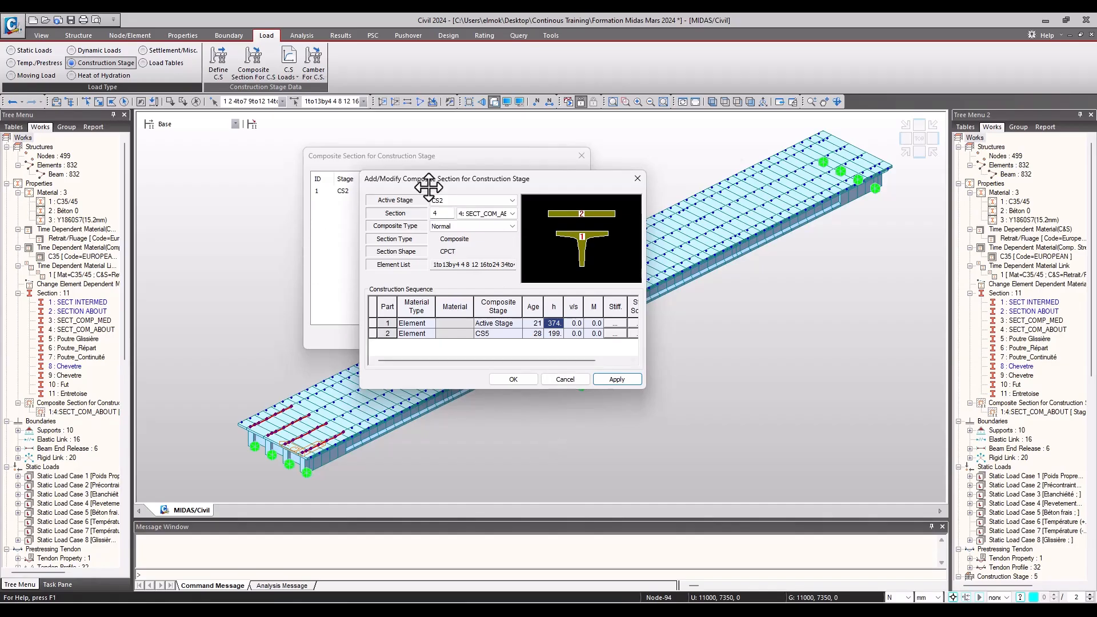
- Choose section 3: SECT_COMP_MED for another composite section and set part 2's composite stage to CS5
click(494, 214)
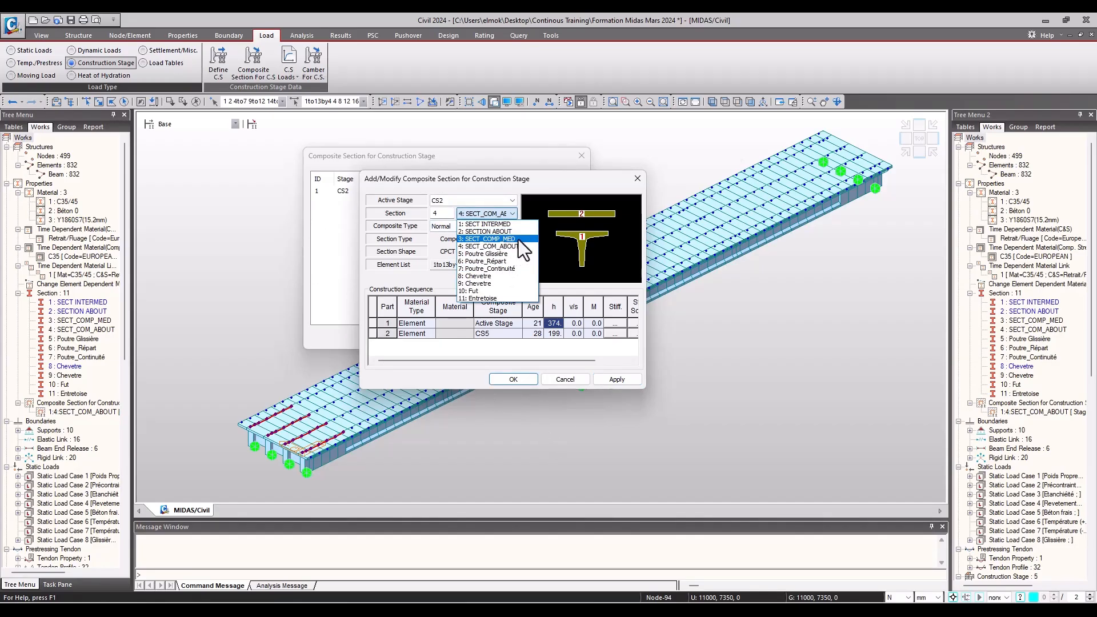
click(508, 239)
click(526, 324)
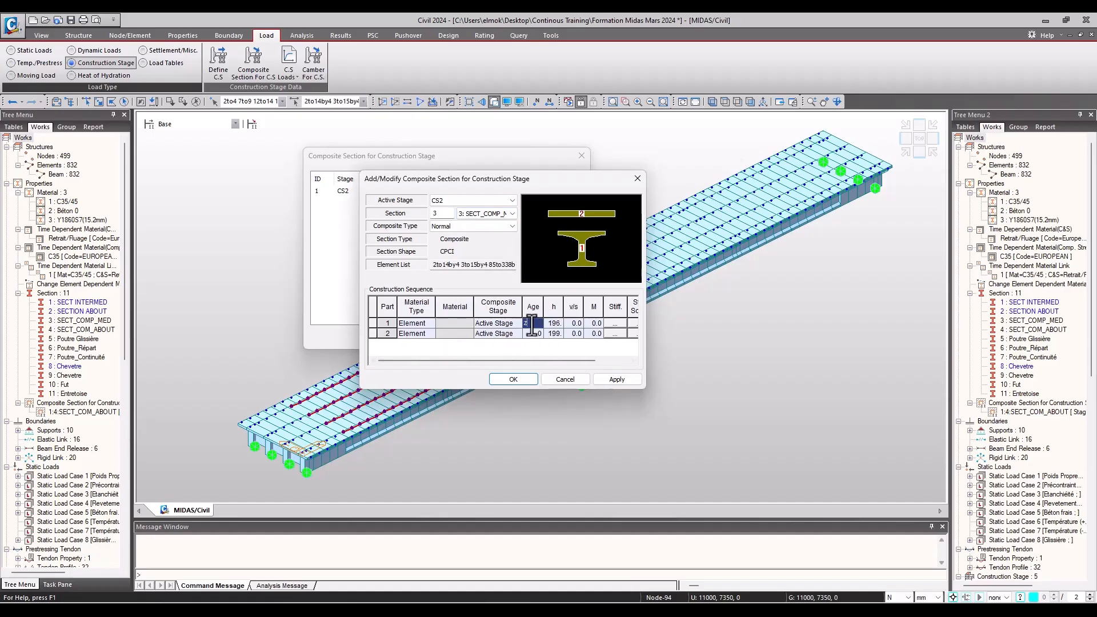
click(512, 334)
click(516, 334)
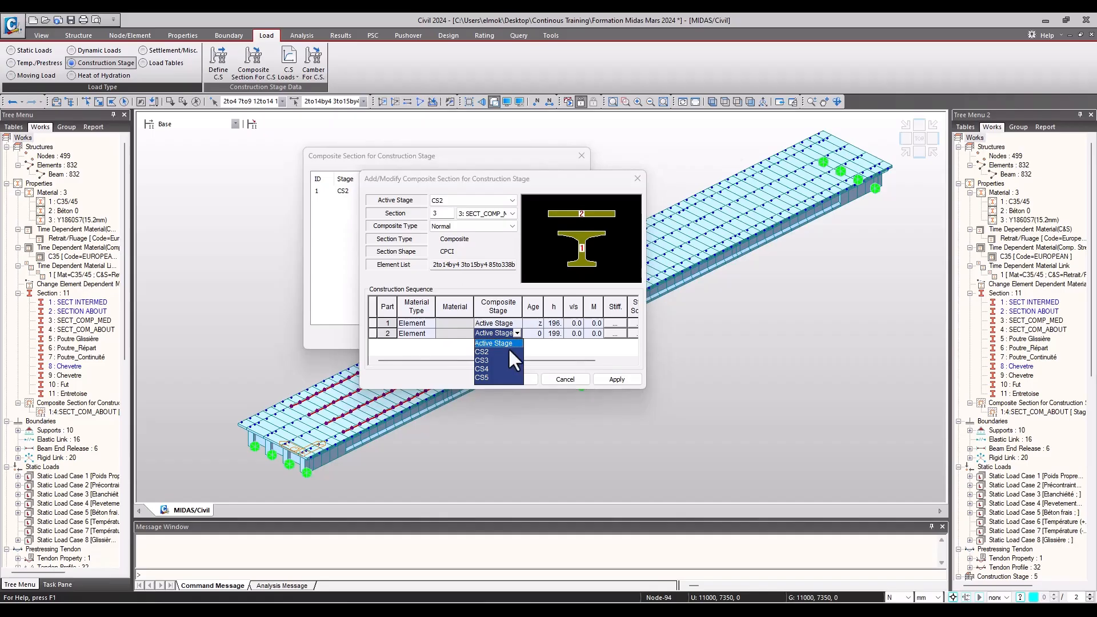
click(490, 377)
- Set the ages to 21 for part 1 and 28 for part 2, apply the SECT_COMP_MED definition, and close the composite section settings
click(533, 334)
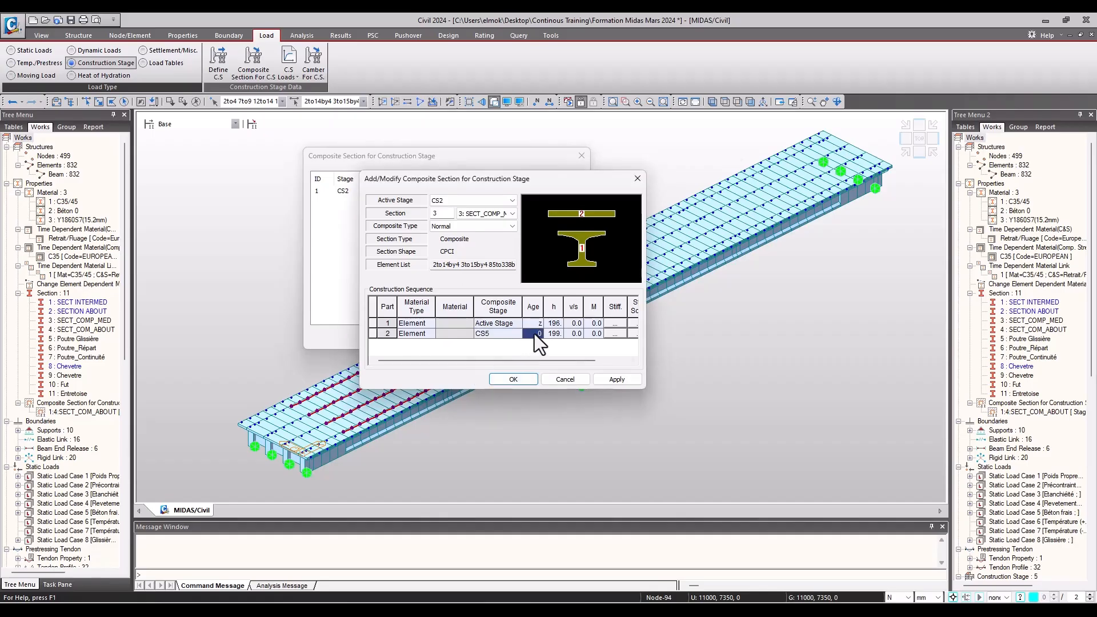
double_click(532, 323)
text(21)
key(Tab)
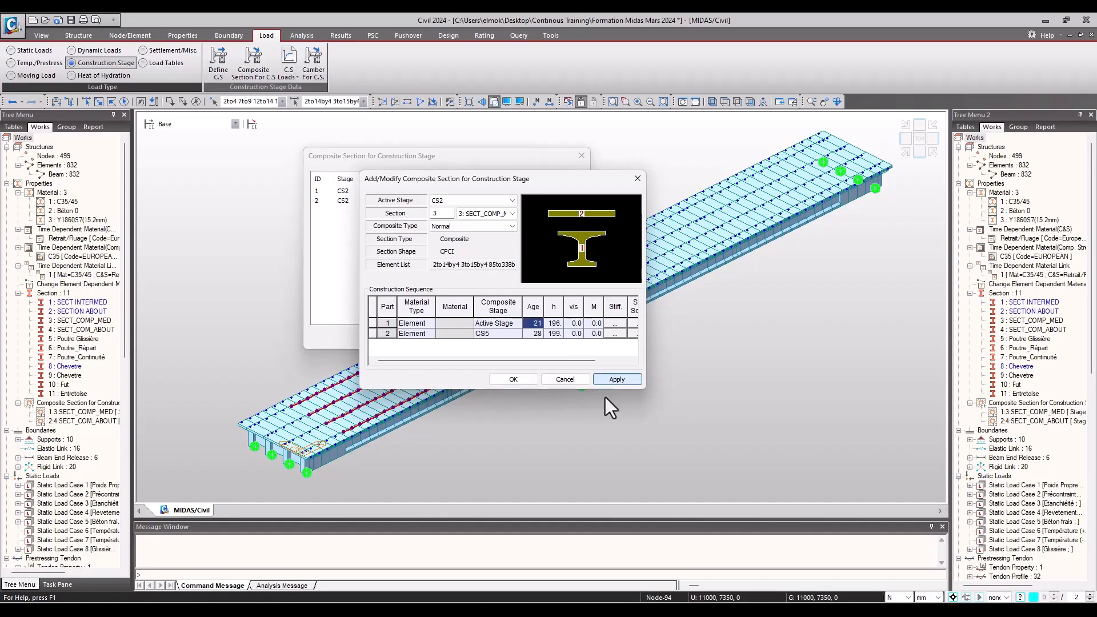
click(563, 381)
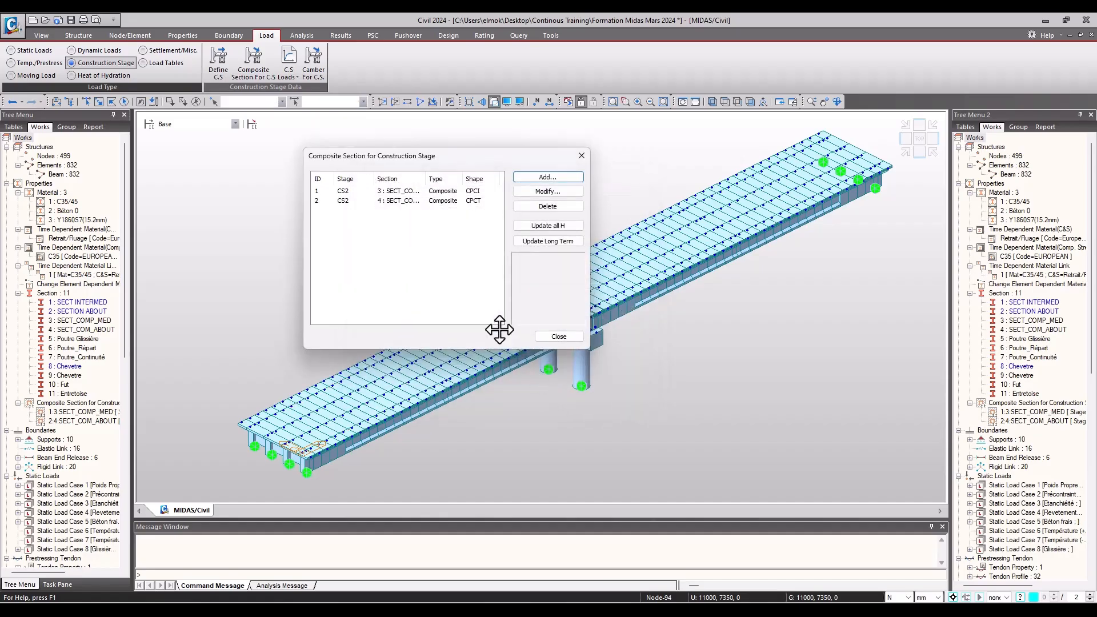
click(353, 201)
click(554, 336)
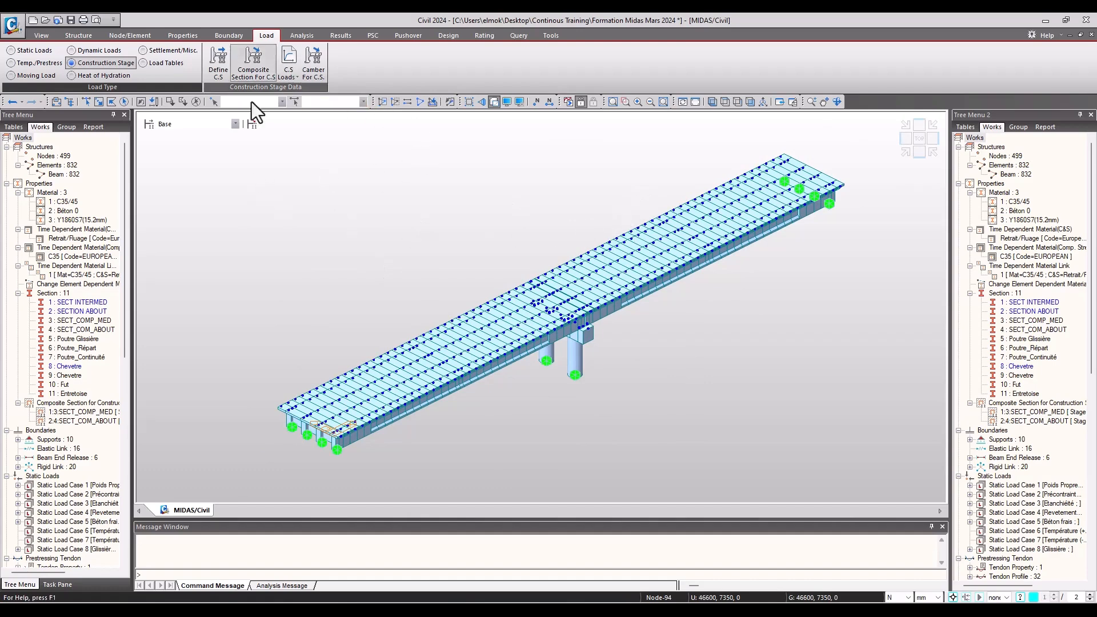
- Display construction stage CS2 and examine the girders in end and isometric views
click(202, 125)
click(201, 149)
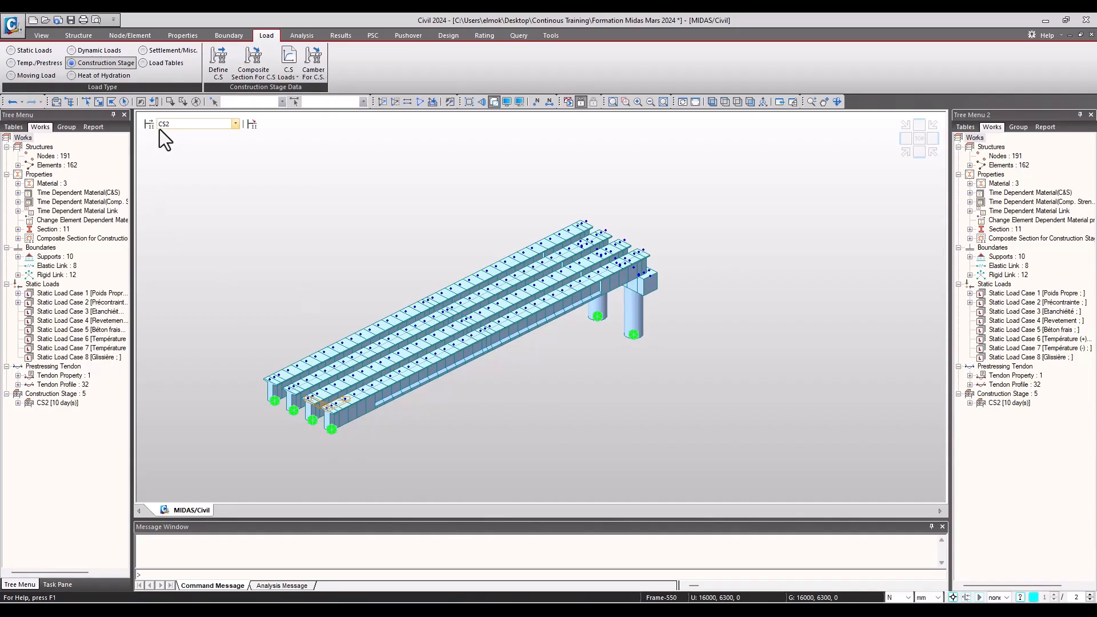
middle_drag(344, 396, 364, 389)
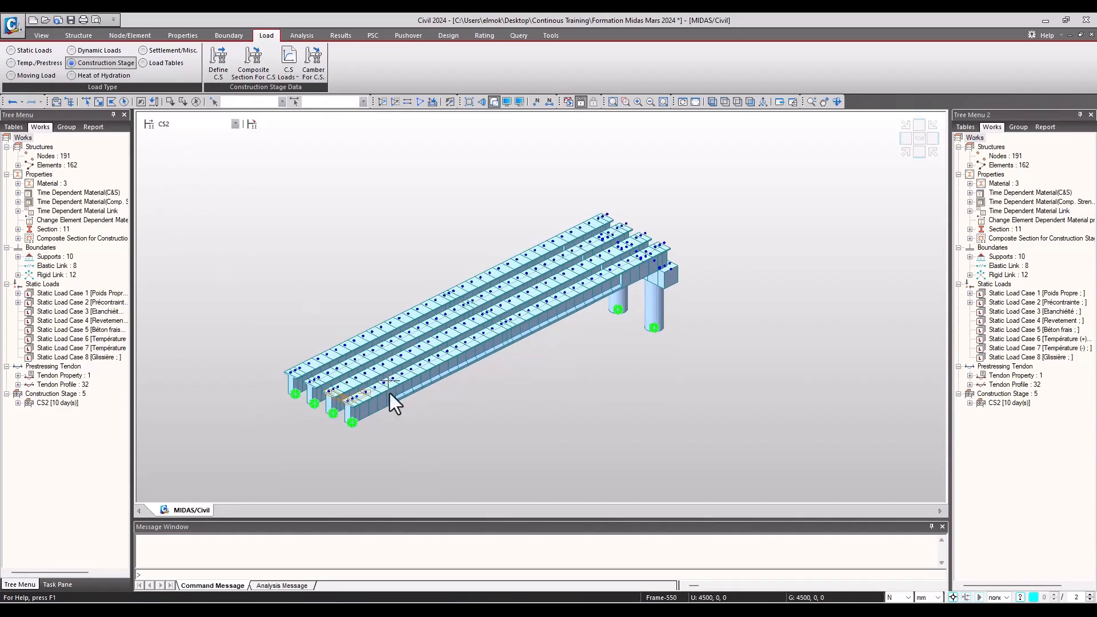
click(905, 141)
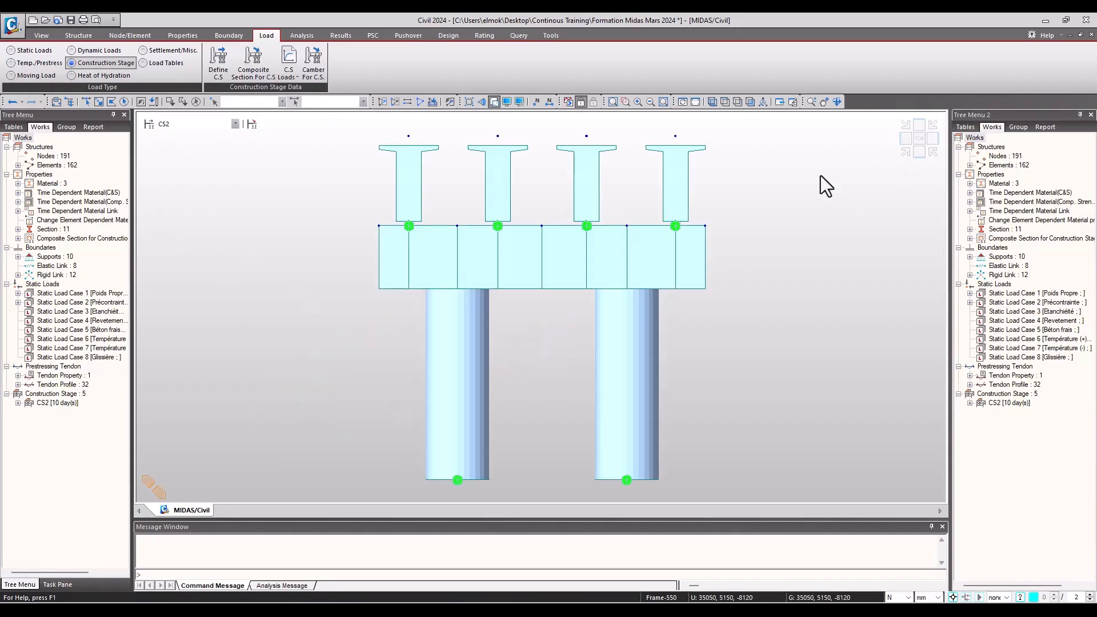
click(905, 152)
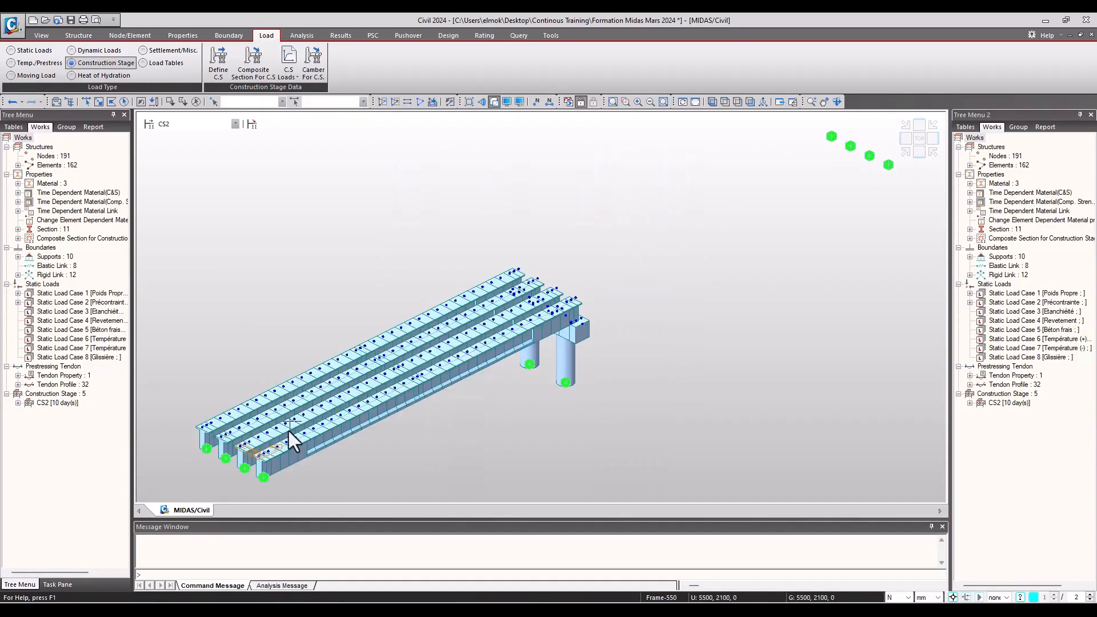
click(917, 124)
click(905, 152)
- Display construction stage CS5 and examine the girders and slab over both spans
click(203, 123)
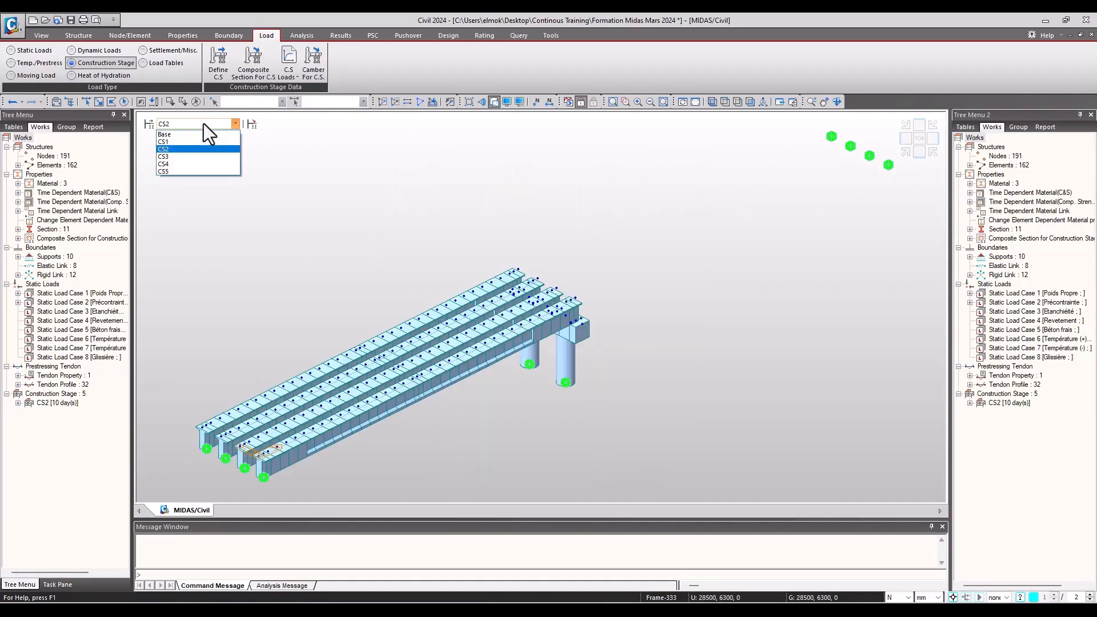
click(192, 172)
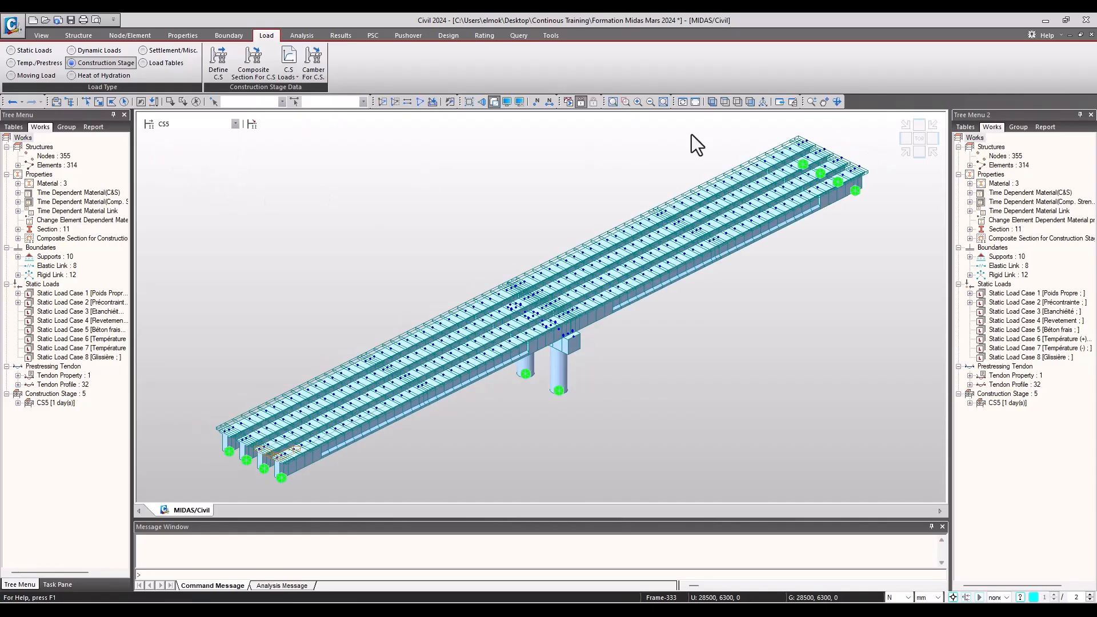
click(905, 139)
click(906, 153)
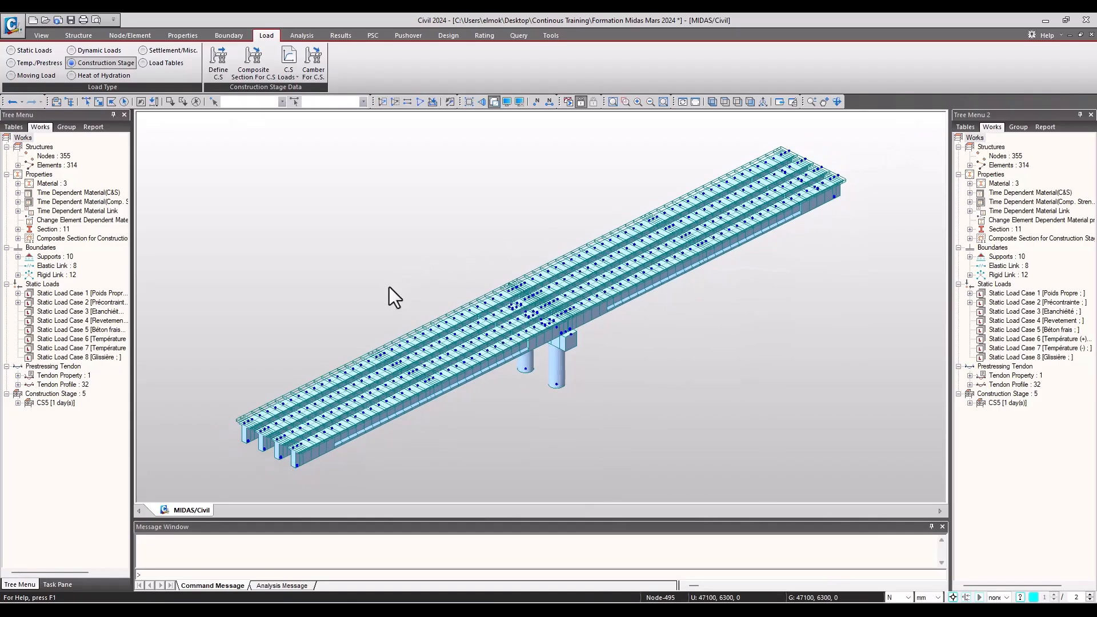
middle_drag(443, 296, 455, 273)
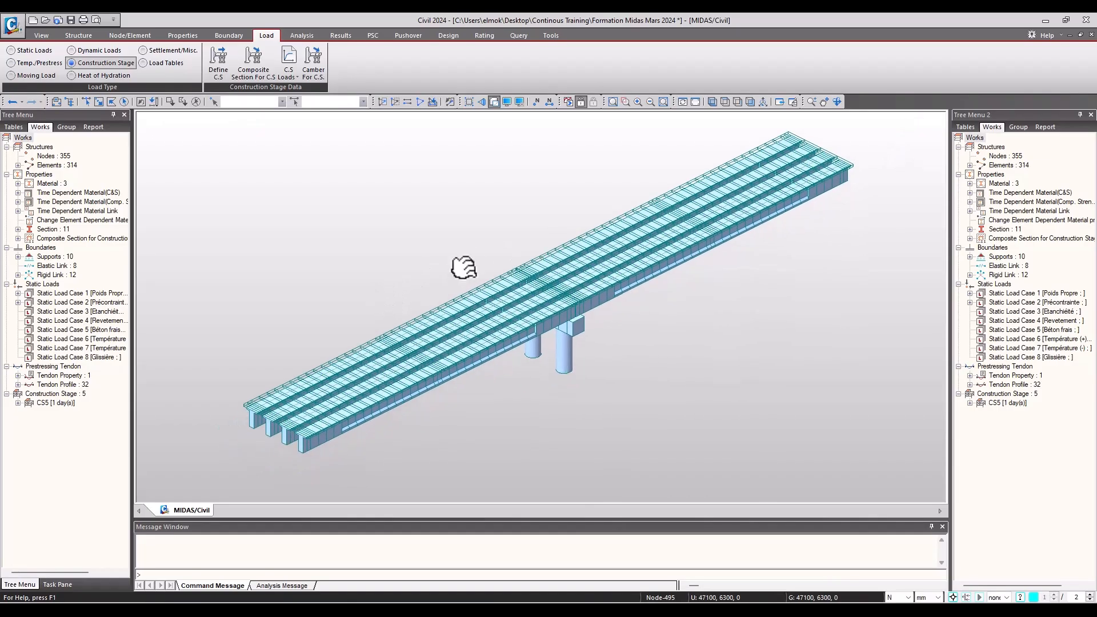
middle_drag(334, 344, 311, 309)
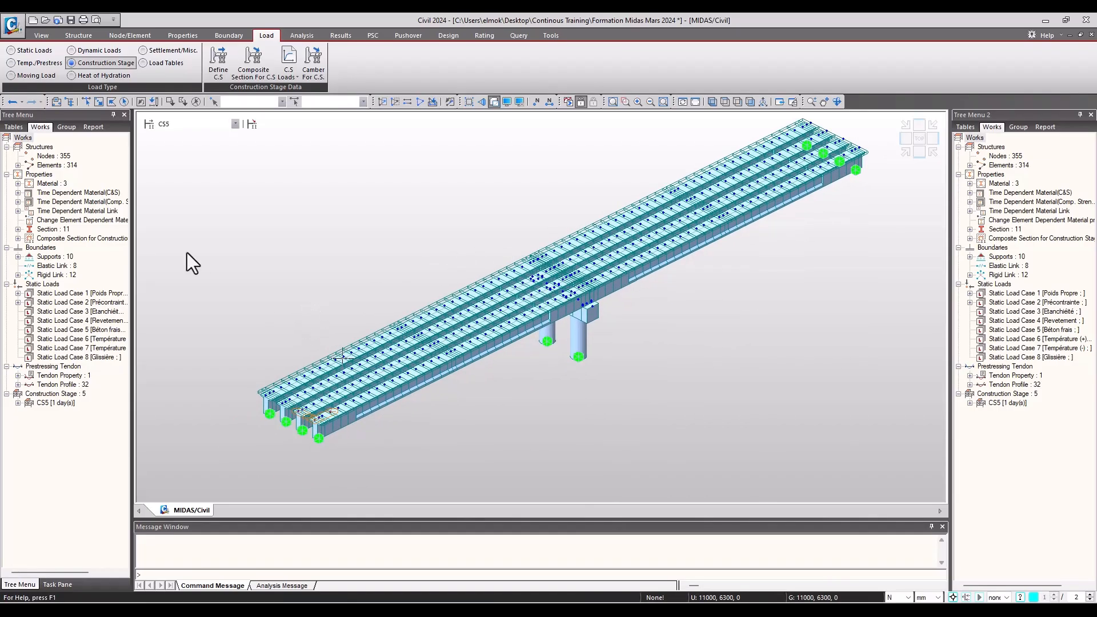
- Display construction stages CS1, CS2 and CS3 in turn to compare which bridge elements are active
click(190, 124)
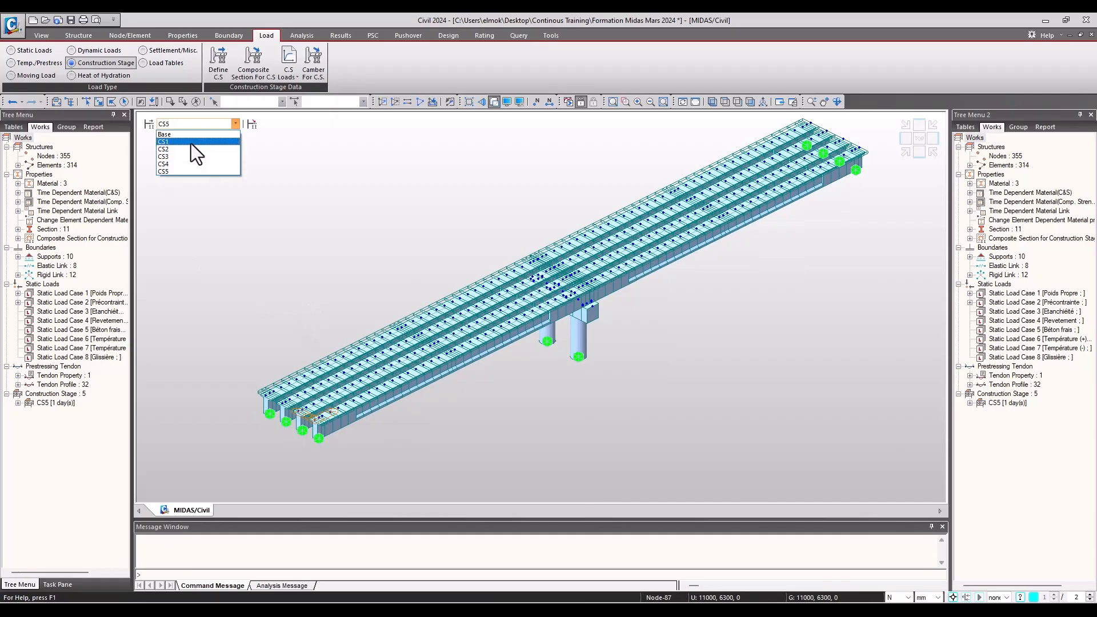
click(190, 142)
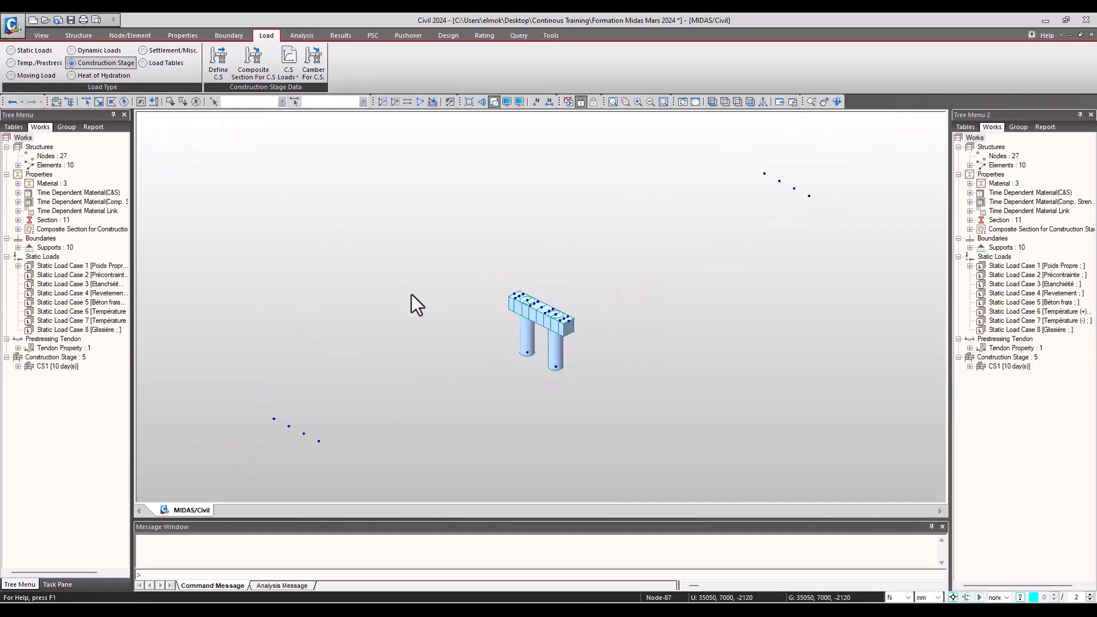
click(214, 126)
click(211, 150)
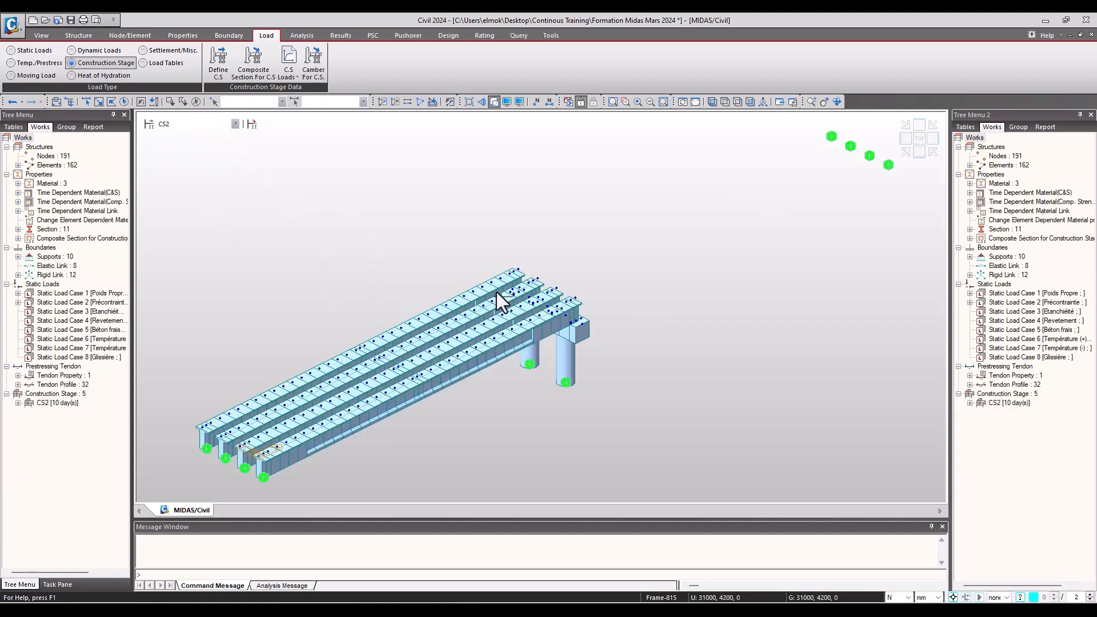
click(216, 123)
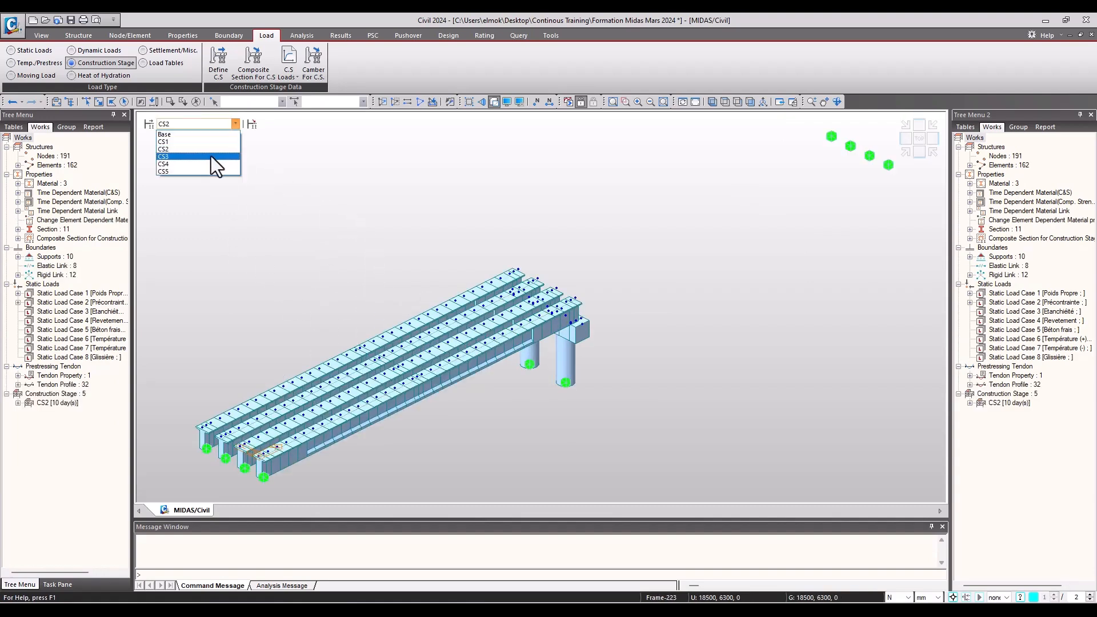
click(211, 155)
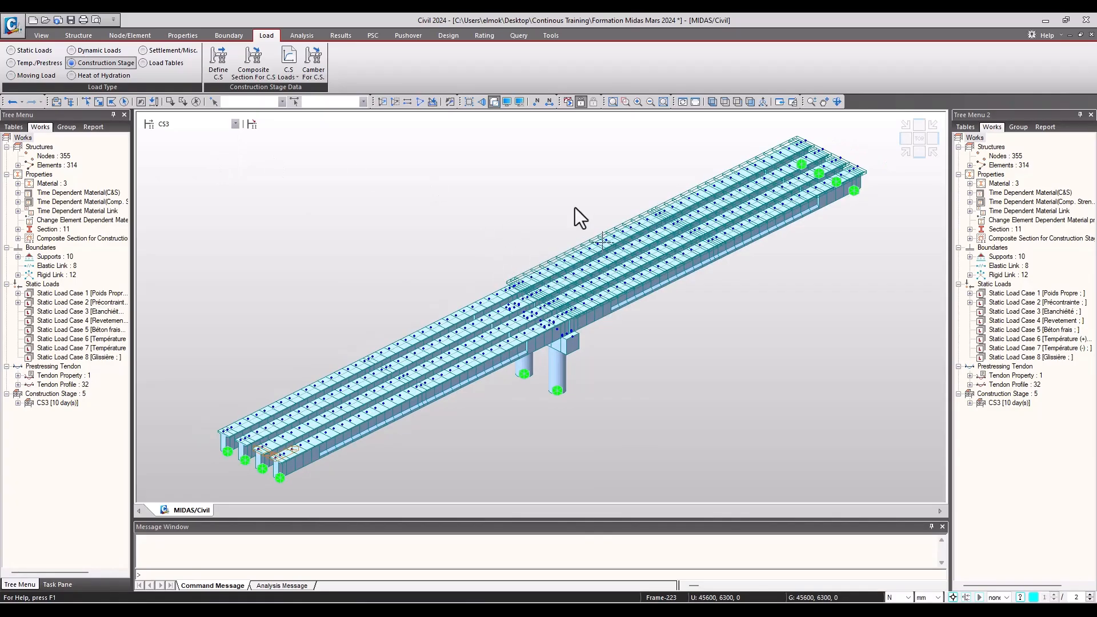
middle_drag(598, 257, 545, 255)
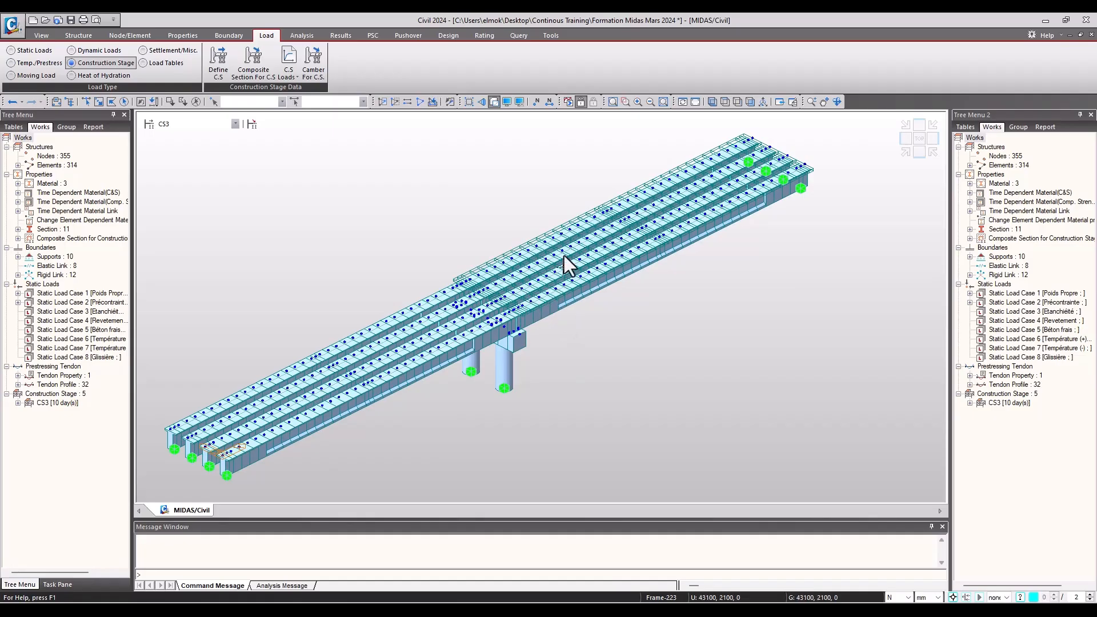
- Return the model to the Base stage and review the list of defined construction stages
click(195, 124)
click(194, 125)
click(205, 127)
click(204, 133)
click(220, 72)
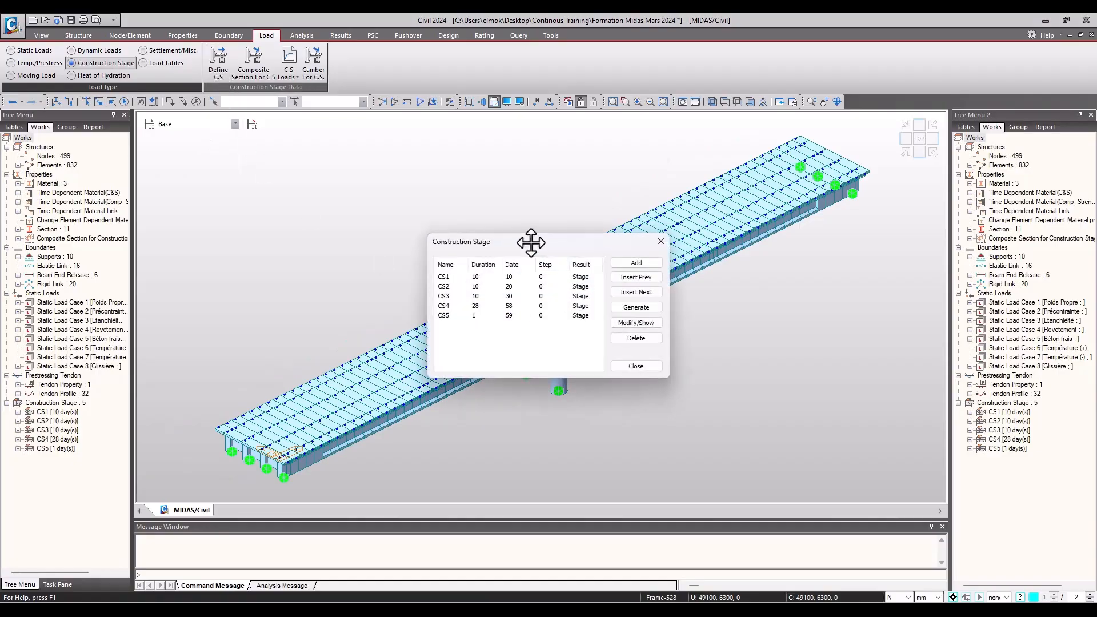
drag(532, 243, 504, 176)
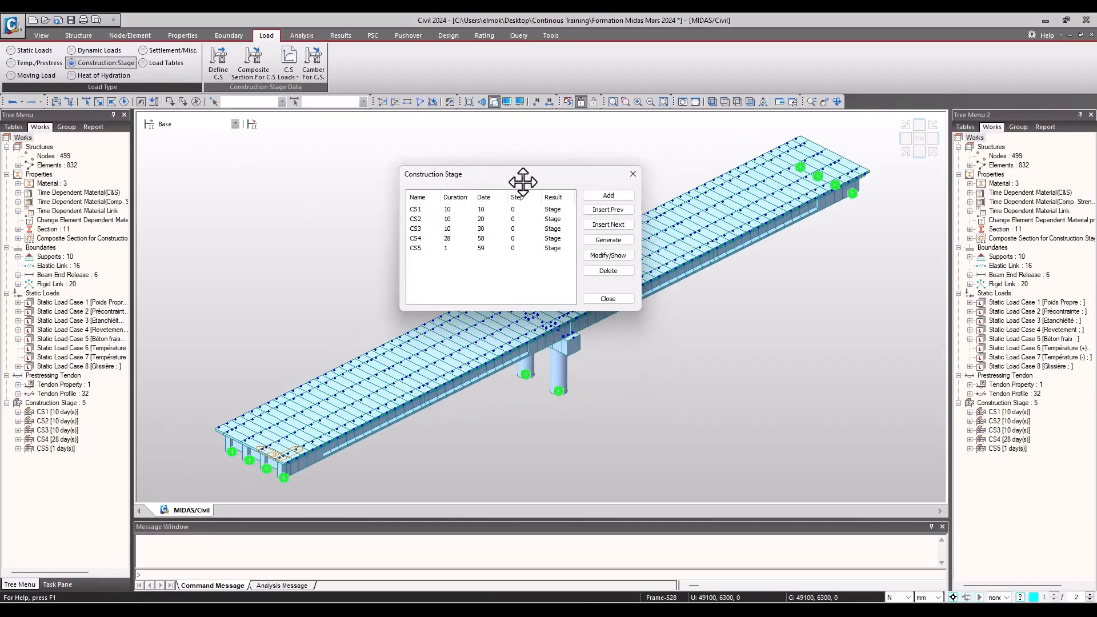
click(633, 174)
- Start a new composite section for construction stage with section 4: SECT_COM_ABOUT and active stage CS3
click(251, 70)
drag(160, 41, 496, 150)
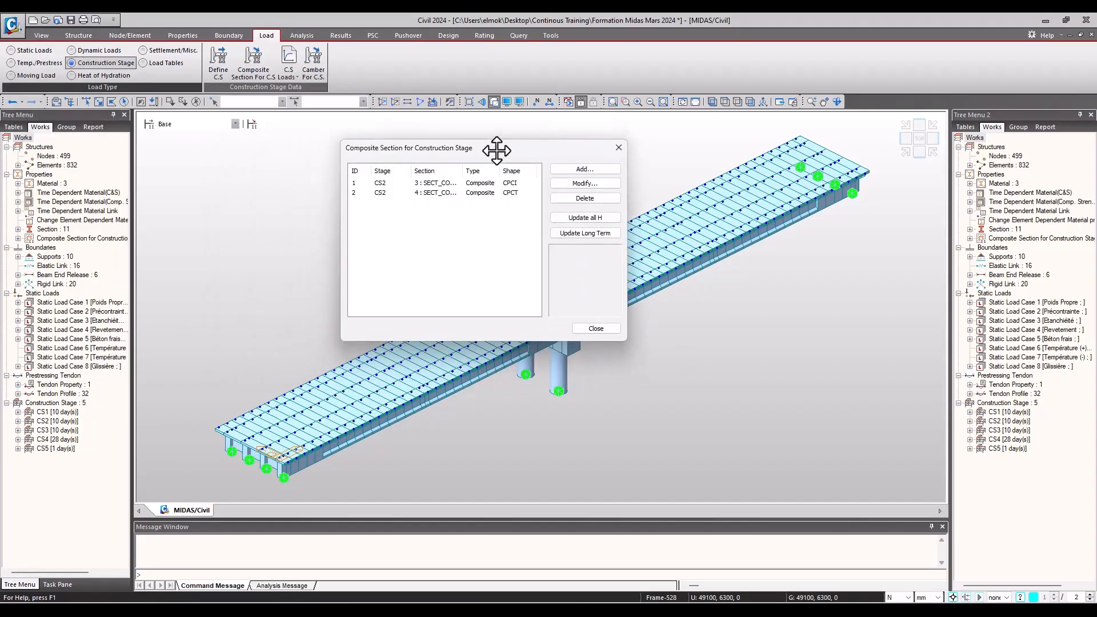
click(596, 170)
drag(553, 363, 599, 242)
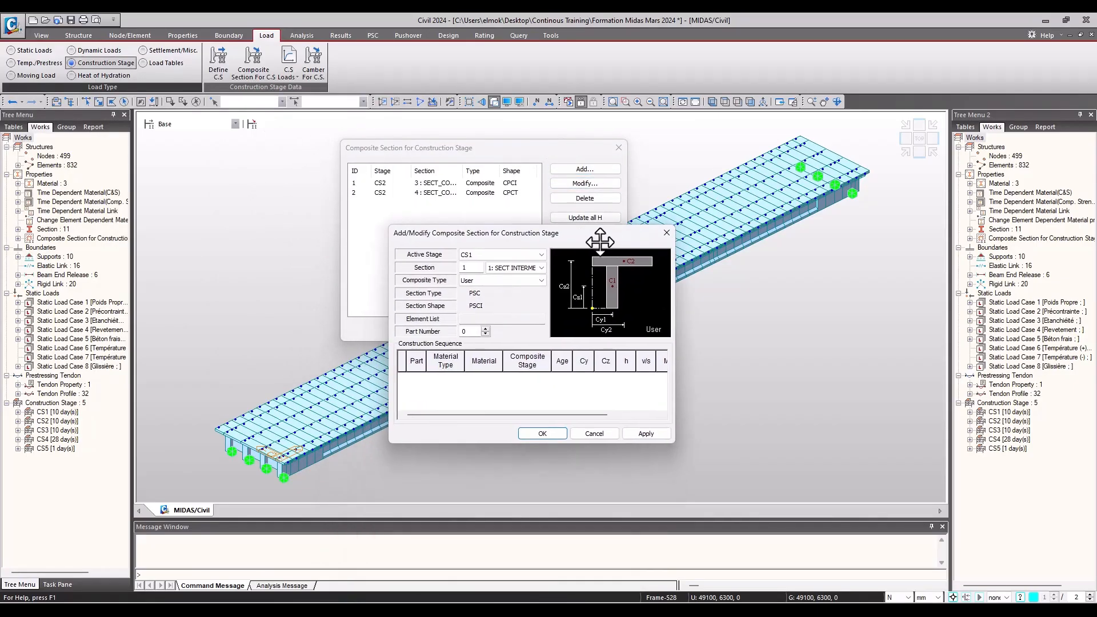
click(524, 269)
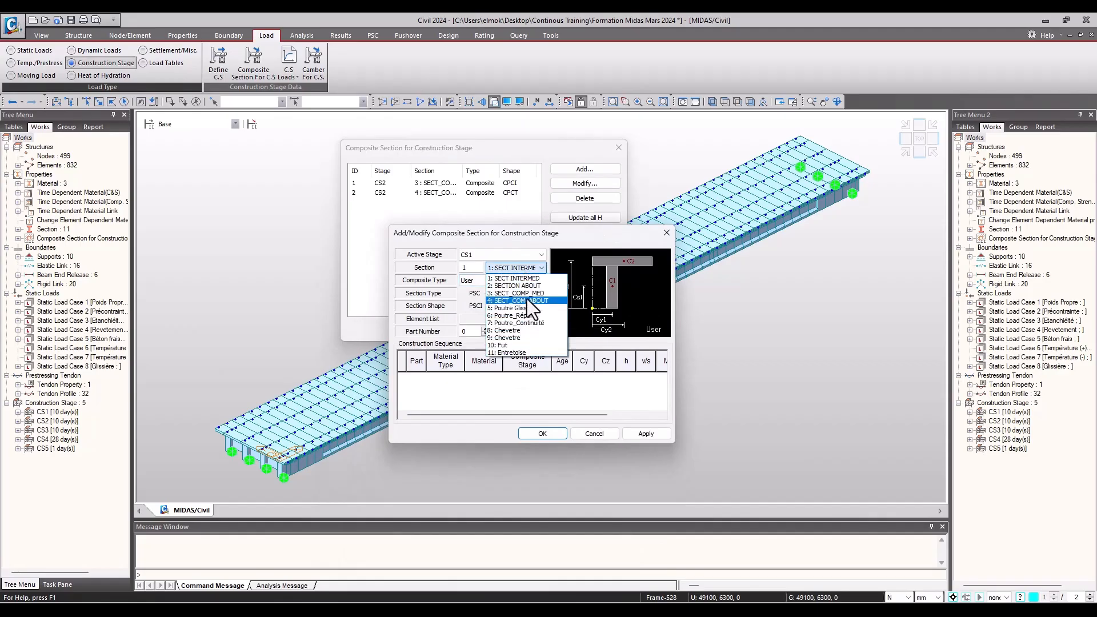
click(528, 293)
click(519, 268)
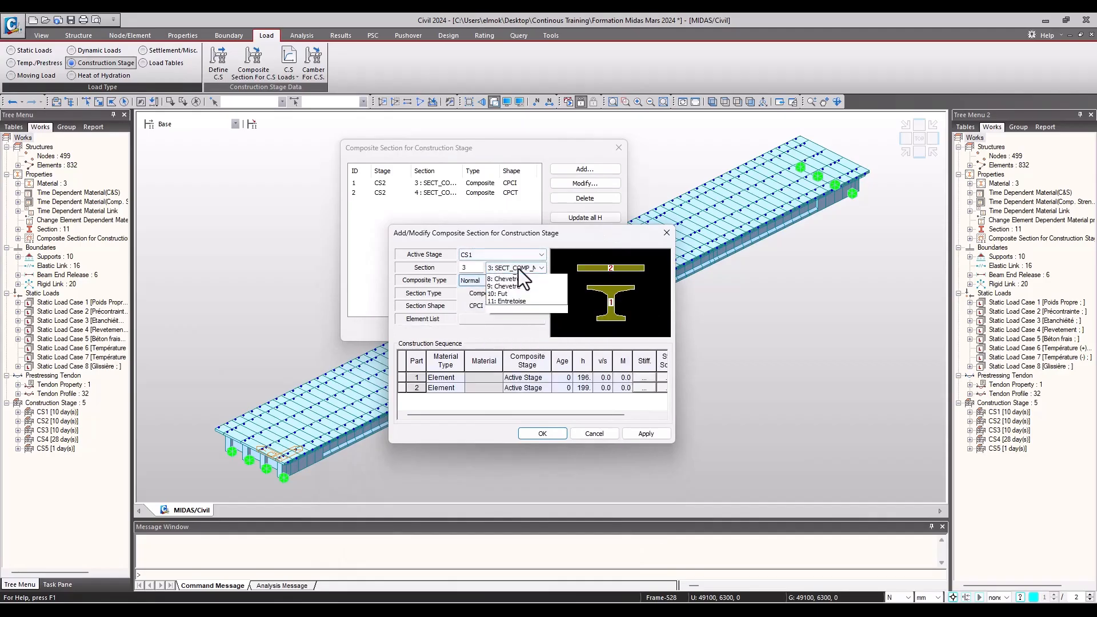
click(523, 301)
click(498, 255)
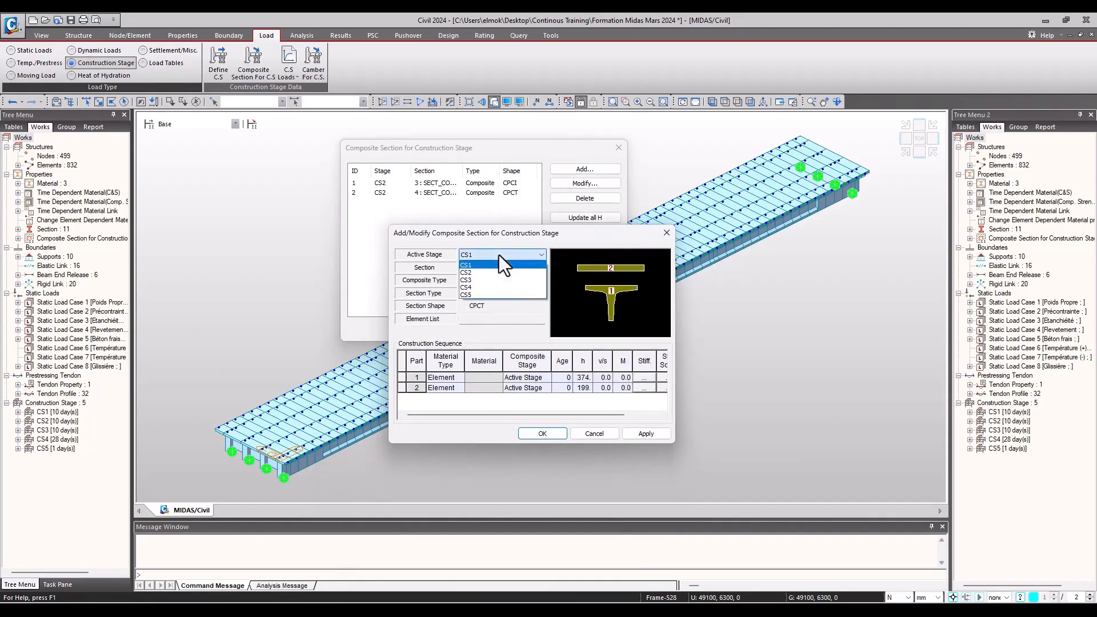
click(472, 279)
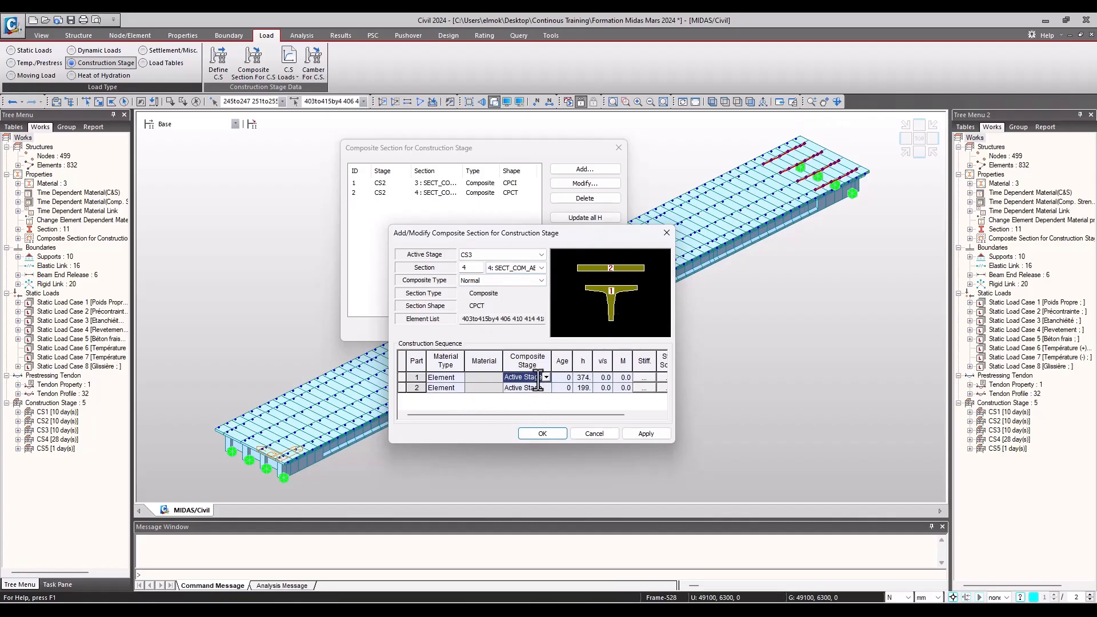
- Set part 2's material type to Material and its composite stage to CS5 in the construction sequence
click(459, 389)
click(411, 382)
click(411, 380)
click(459, 388)
click(441, 405)
click(563, 388)
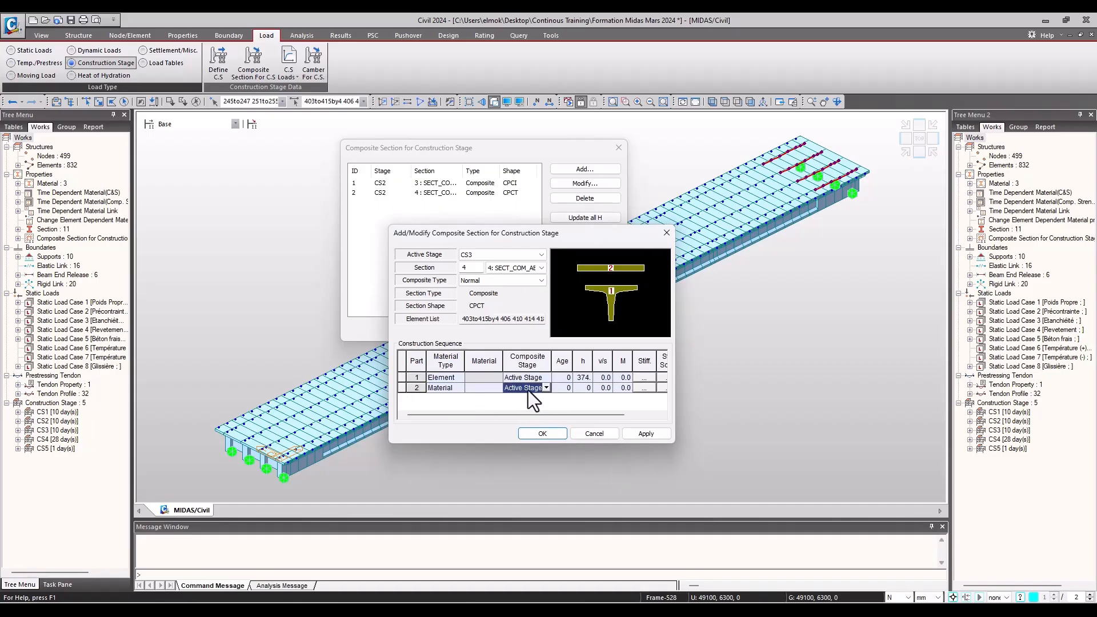
click(546, 387)
click(519, 417)
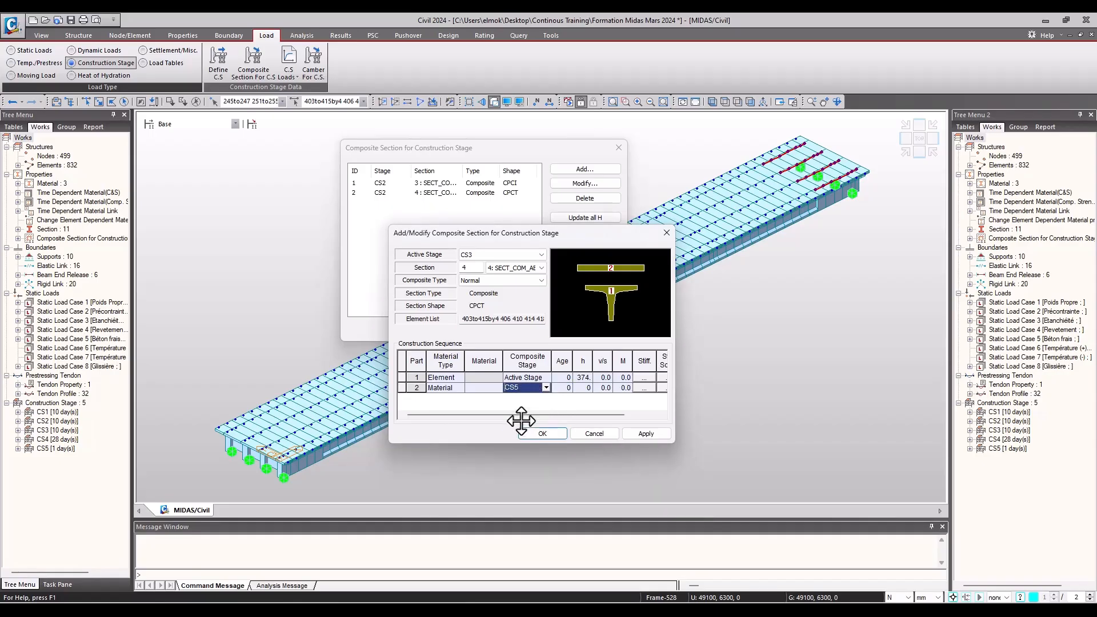
- Set the age of part 1 to 21 and part 2 to 28, and try to apply the CS3 composite section
click(562, 377)
text(21)
click(563, 387)
text(28)
click(569, 376)
click(643, 434)
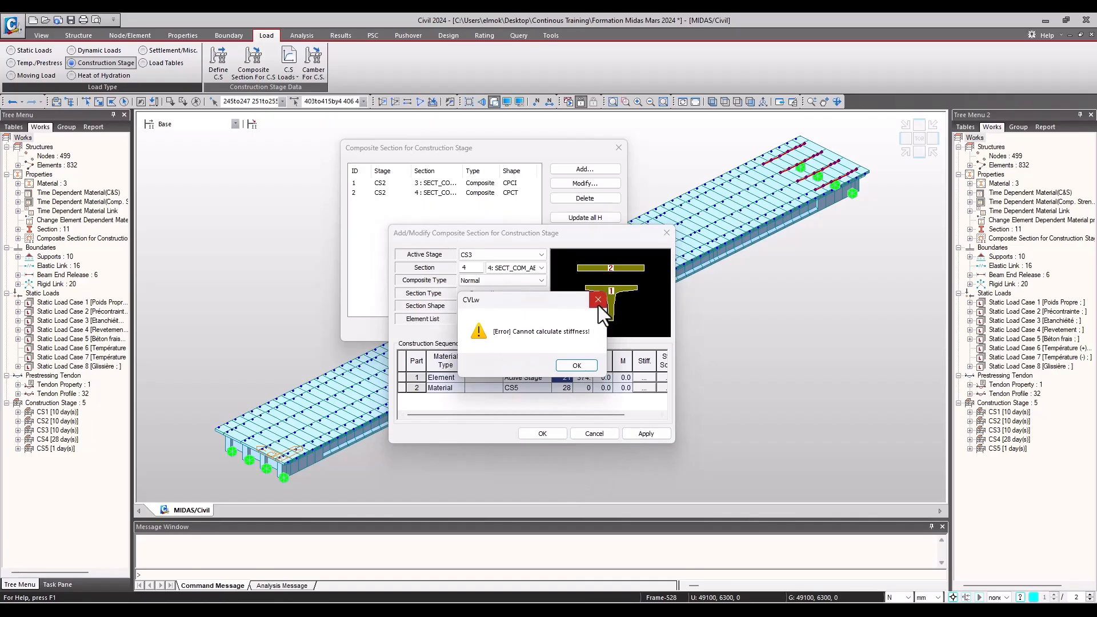
click(576, 366)
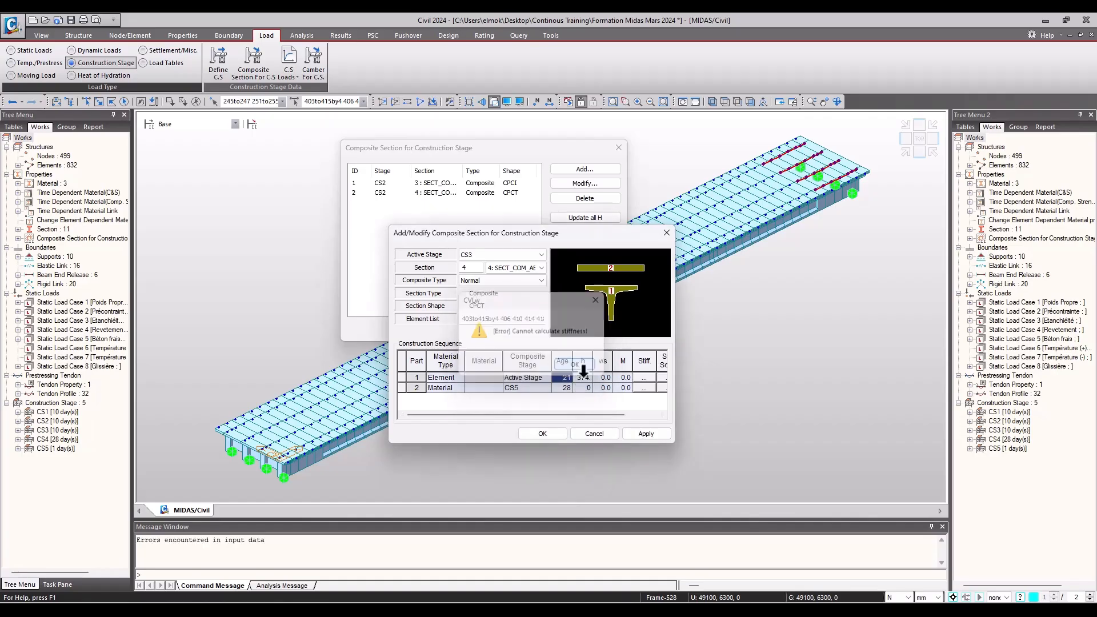
click(456, 388)
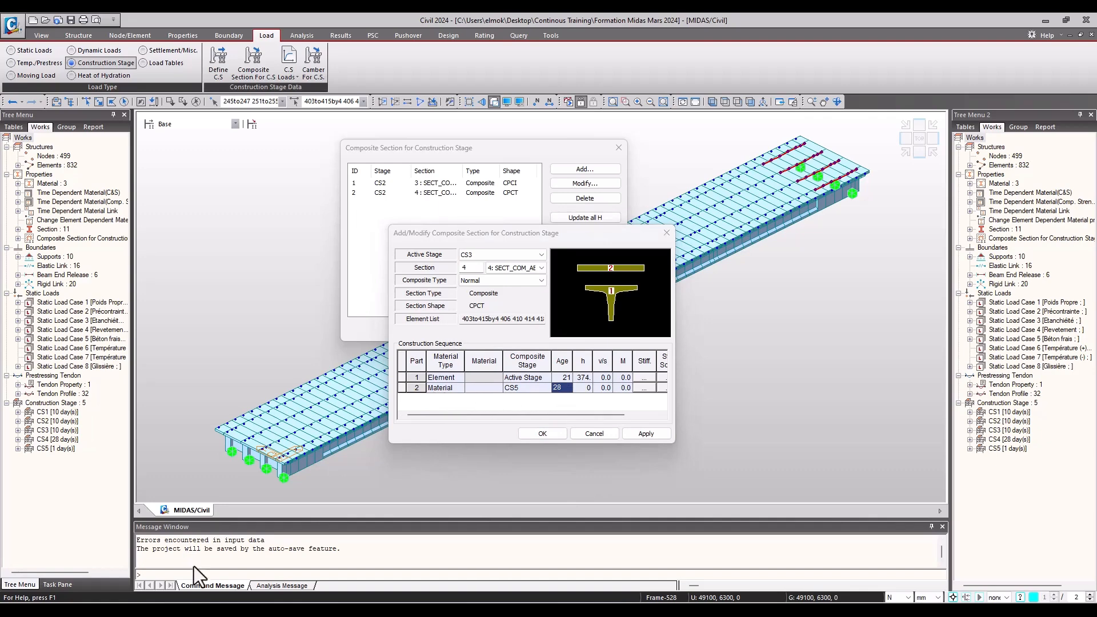
- Set part 2's material to 1: C35/45 and apply the CS3 composite section for section 4: SECT_COM_ABOUT
click(496, 389)
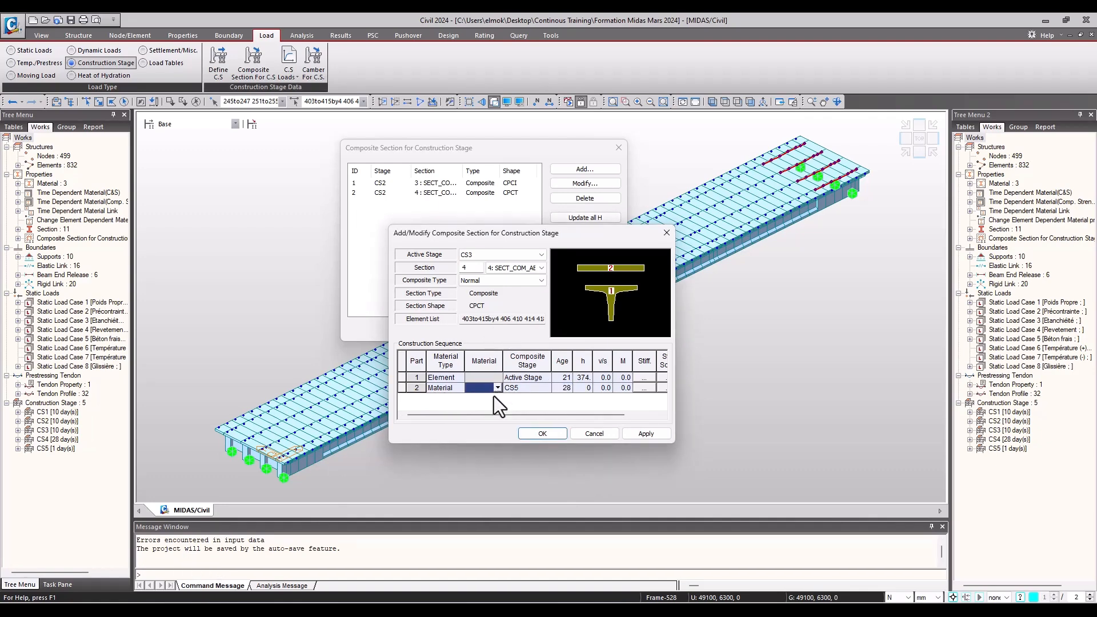
click(498, 388)
click(475, 399)
click(562, 388)
click(578, 388)
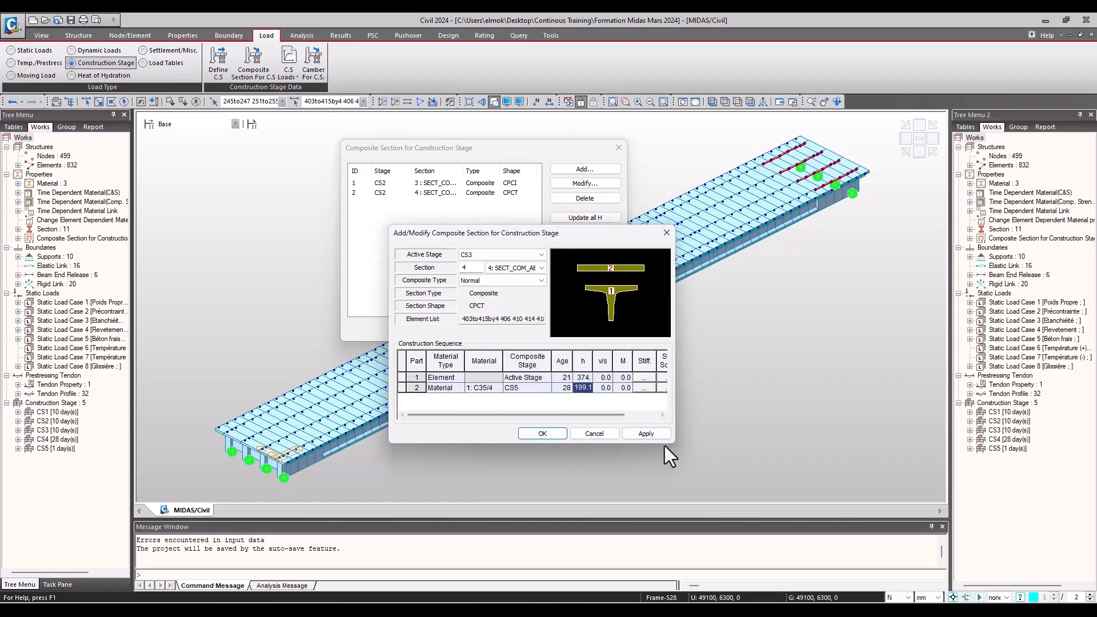
click(641, 434)
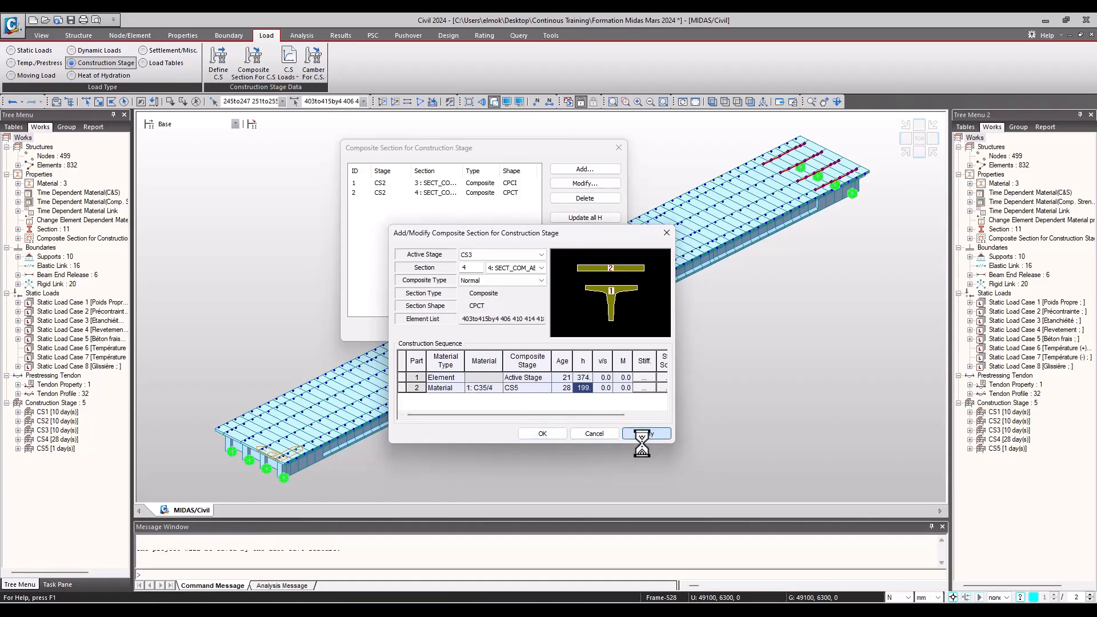
- Switch the composite section to 3: SECT_COMP_MED, with part 1's composite stage CS3 and part 2's material type Material
click(523, 270)
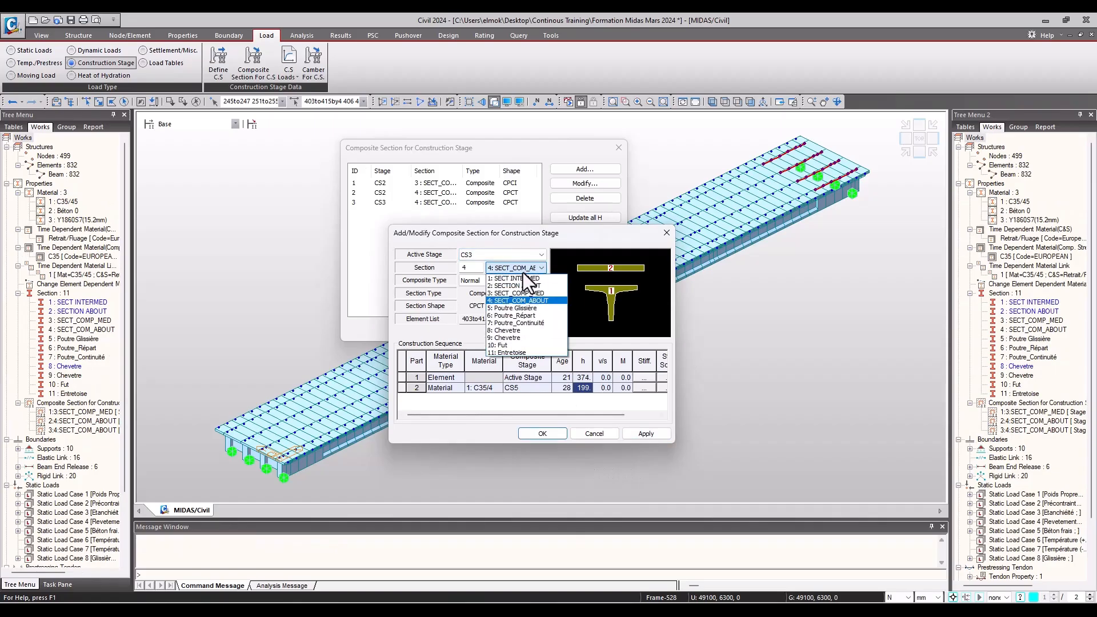
click(529, 294)
click(527, 378)
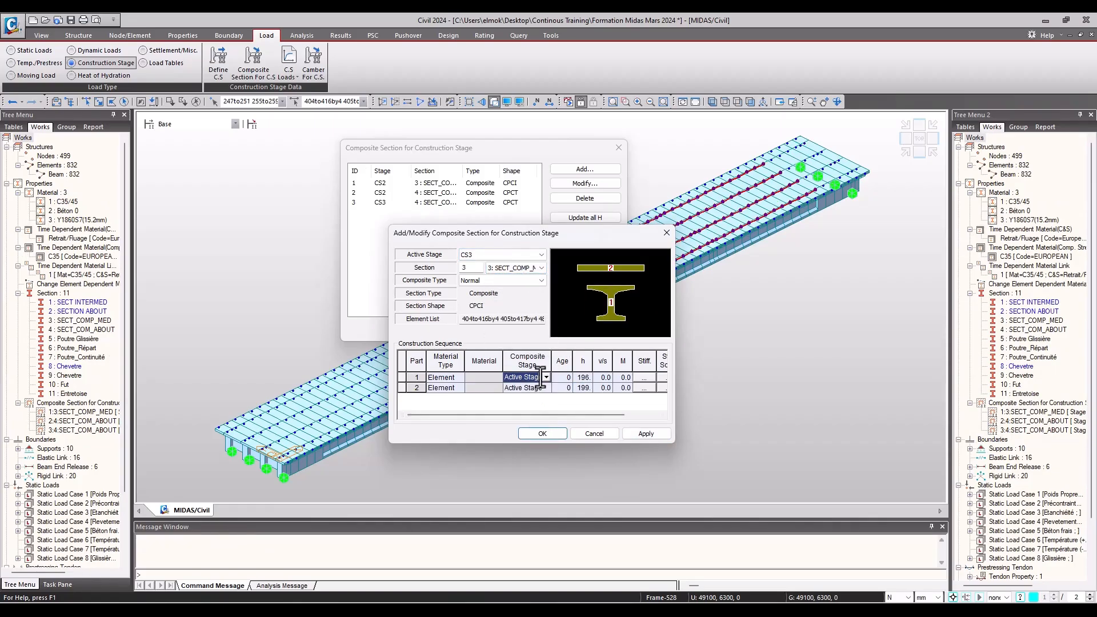
click(546, 378)
click(512, 401)
click(448, 387)
click(459, 388)
click(440, 406)
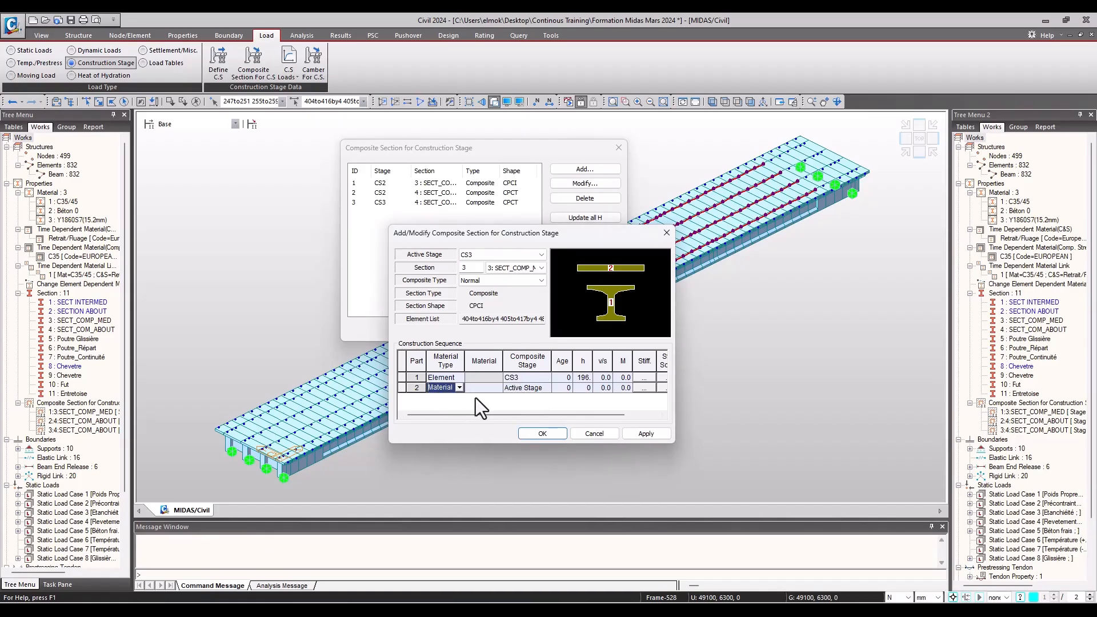
- Assign material 1: C35/45 and composite stage CS5 to part 2 of section 3
click(483, 387)
click(499, 387)
click(485, 397)
click(527, 391)
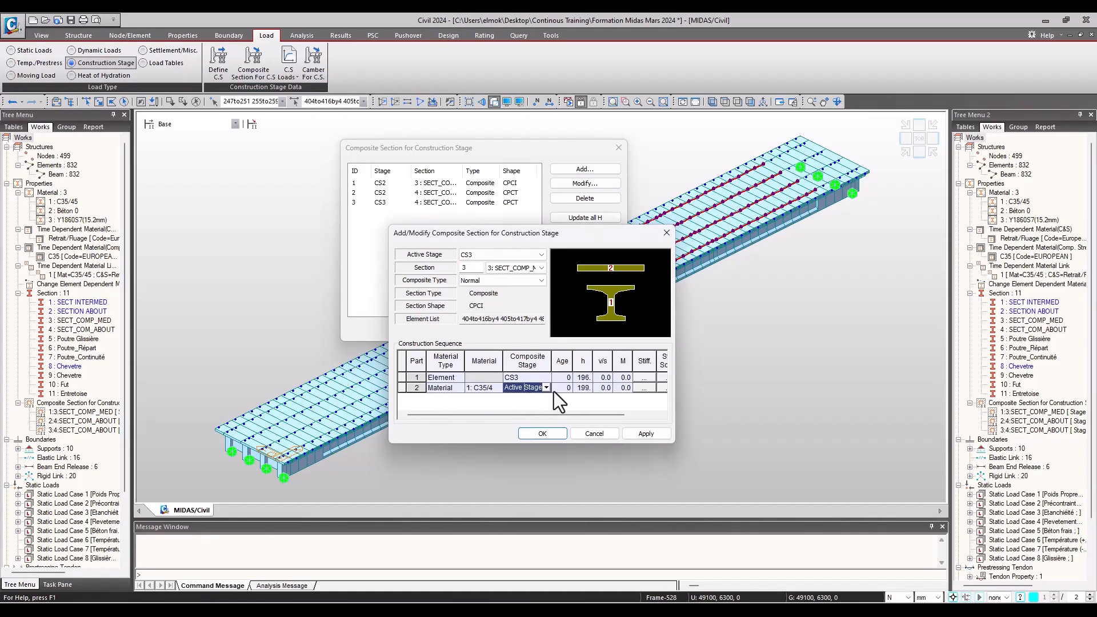
click(545, 388)
click(512, 424)
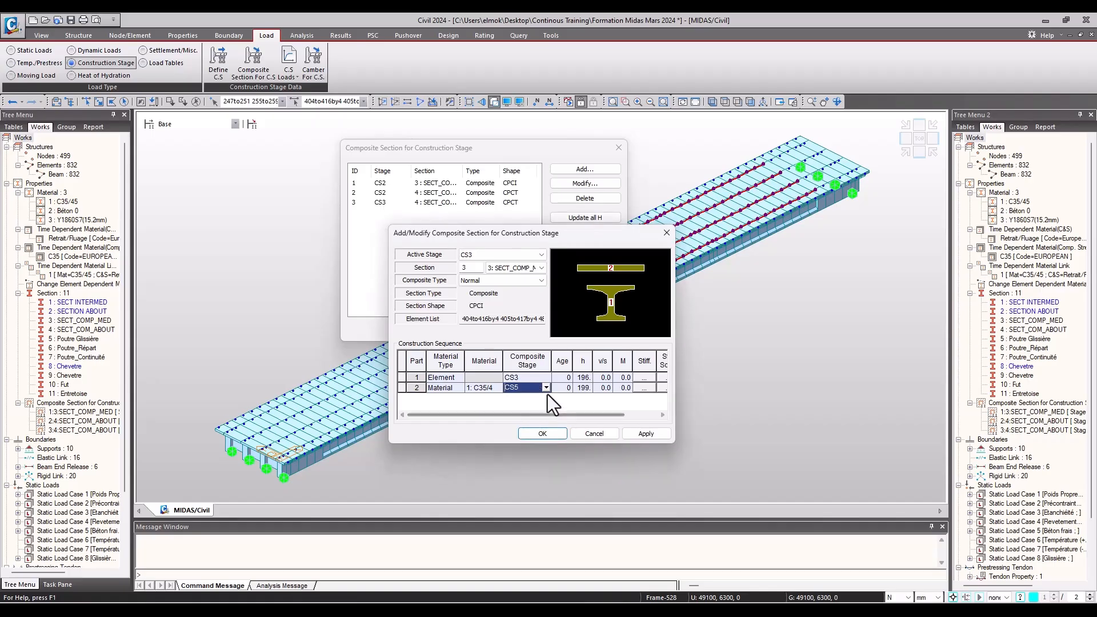
- Set the ages of parts 1 and 2 to 21 and 28, apply the composite section, and finish the composite section definitions
click(559, 387)
click(563, 378)
text(21)
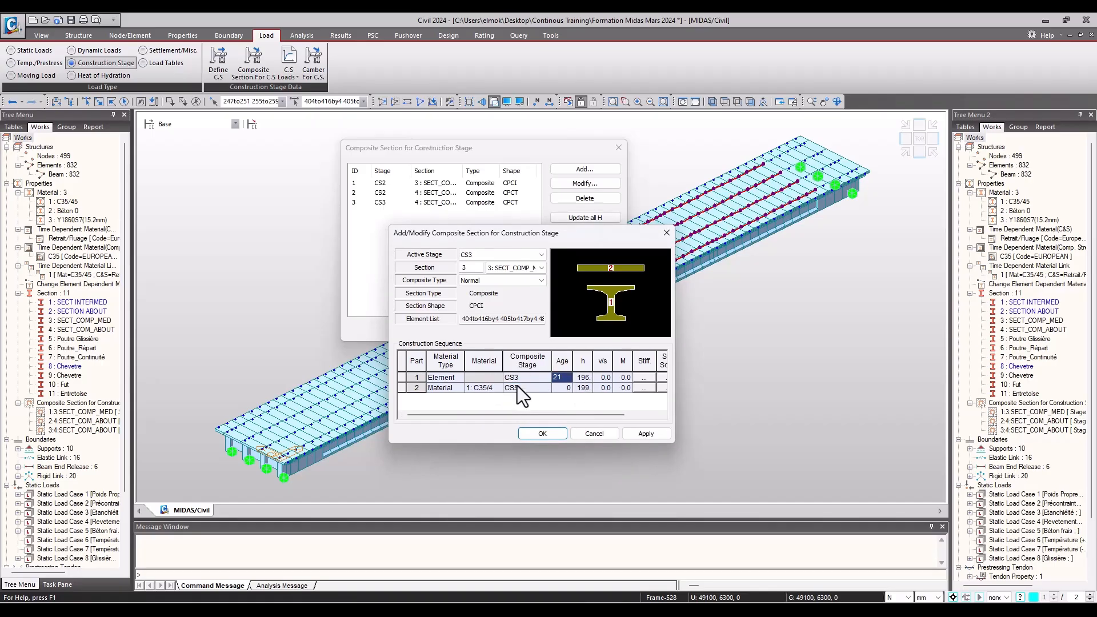
click(565, 389)
click(635, 433)
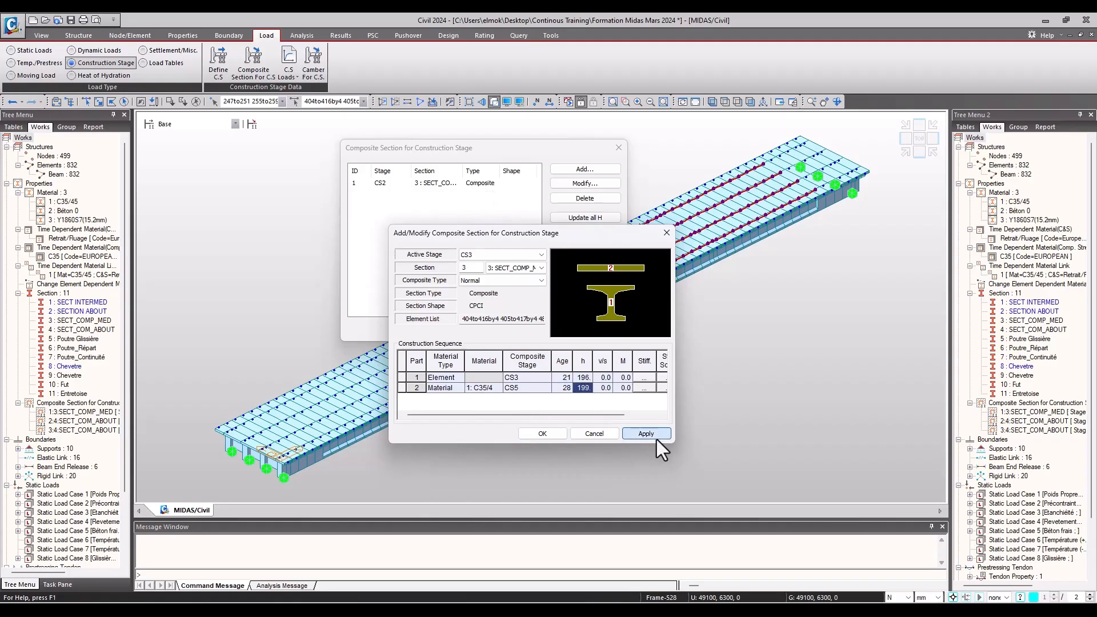
click(594, 433)
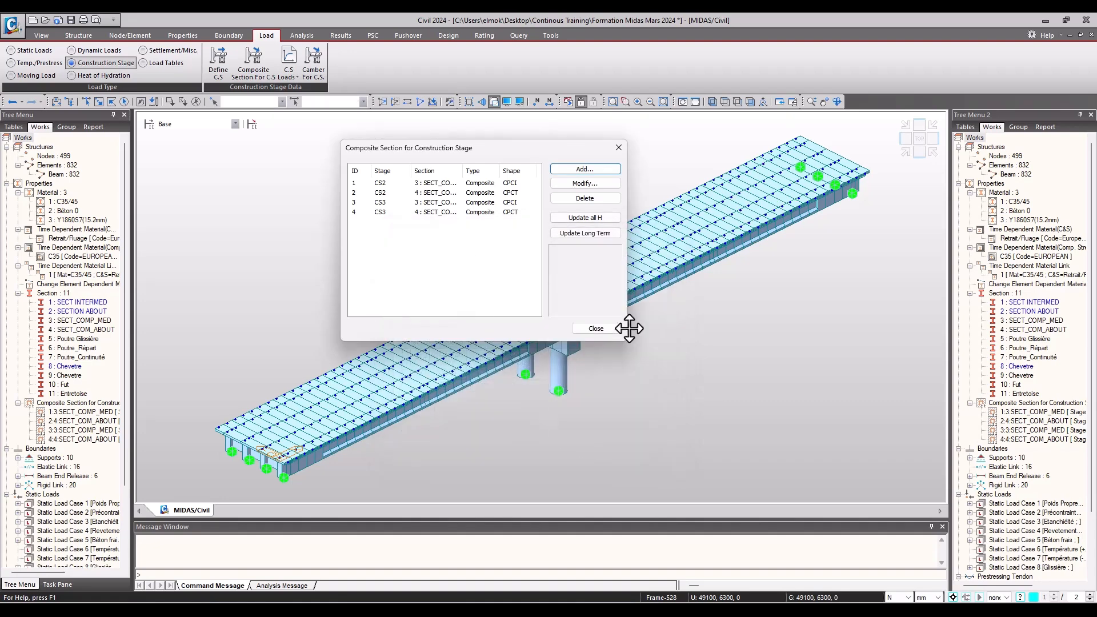
click(604, 330)
- Display construction stages CS1 and CS2 in turn and examine which bridge elements are active in each
scroll(342, 213, down, 3)
middle_drag(484, 264, 479, 244)
click(224, 126)
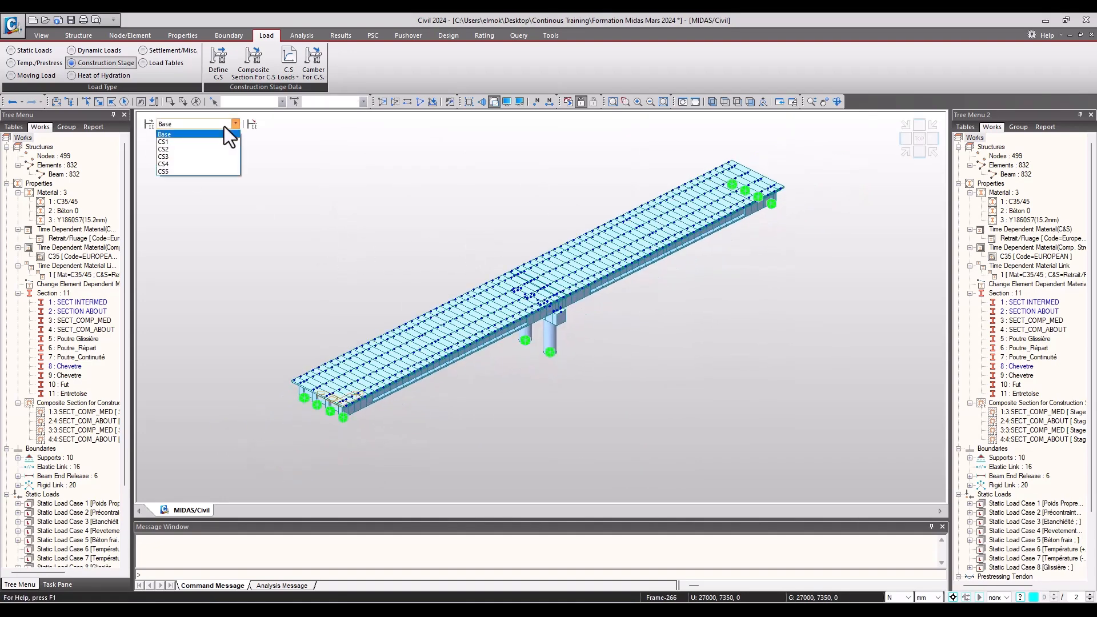
click(218, 142)
click(207, 125)
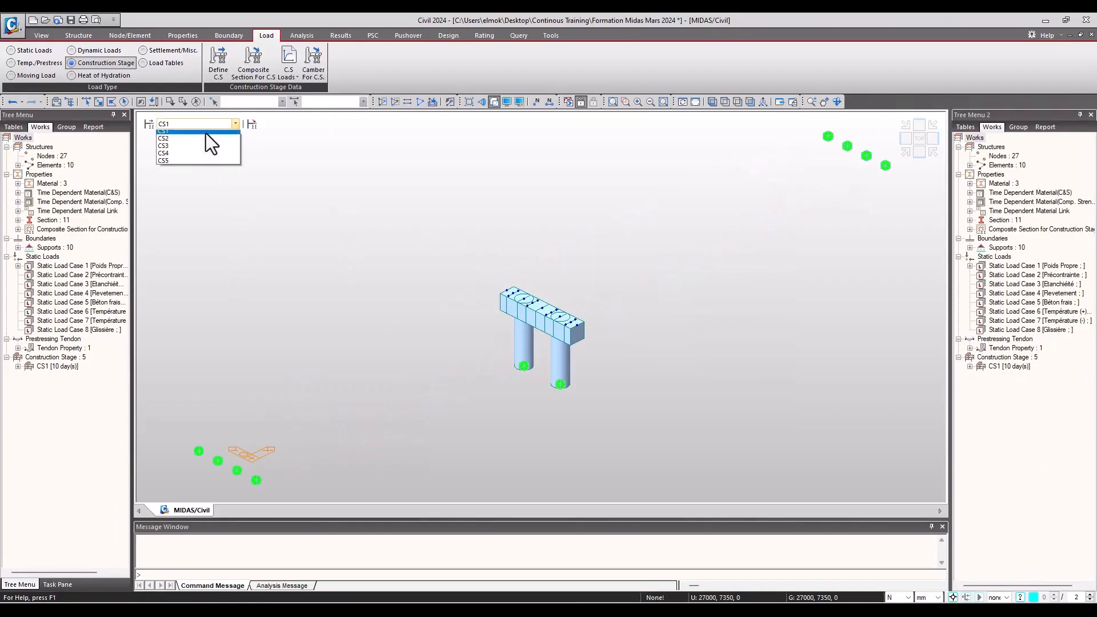
click(203, 152)
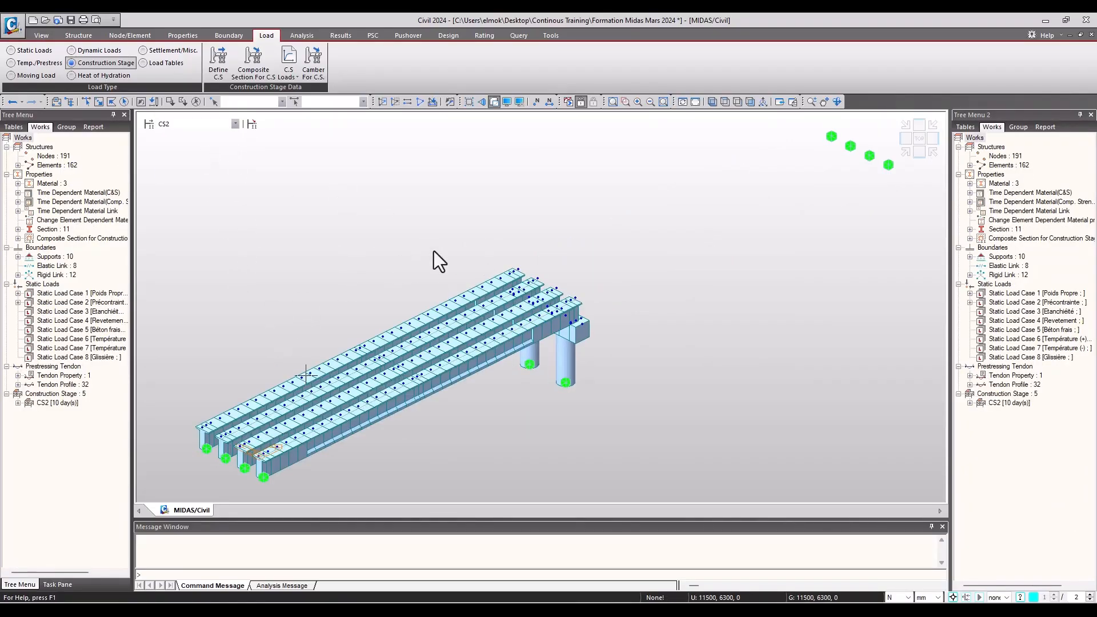
middle_drag(481, 262, 470, 254)
middle_drag(422, 358, 438, 348)
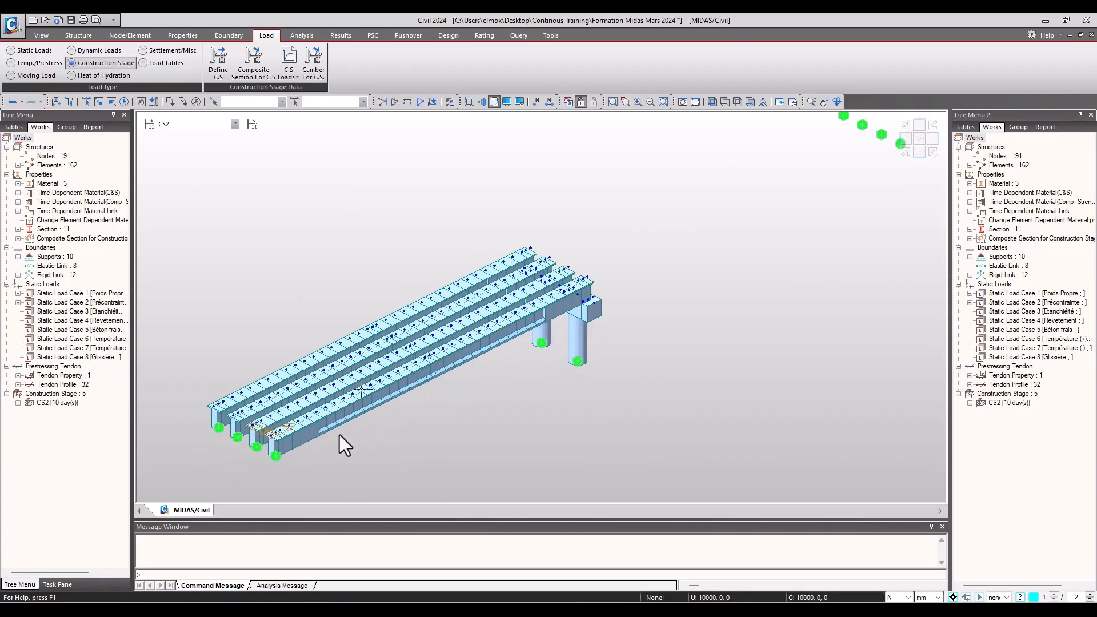
- Display construction stage CS3 and examine the girders of both spans
click(193, 124)
click(191, 159)
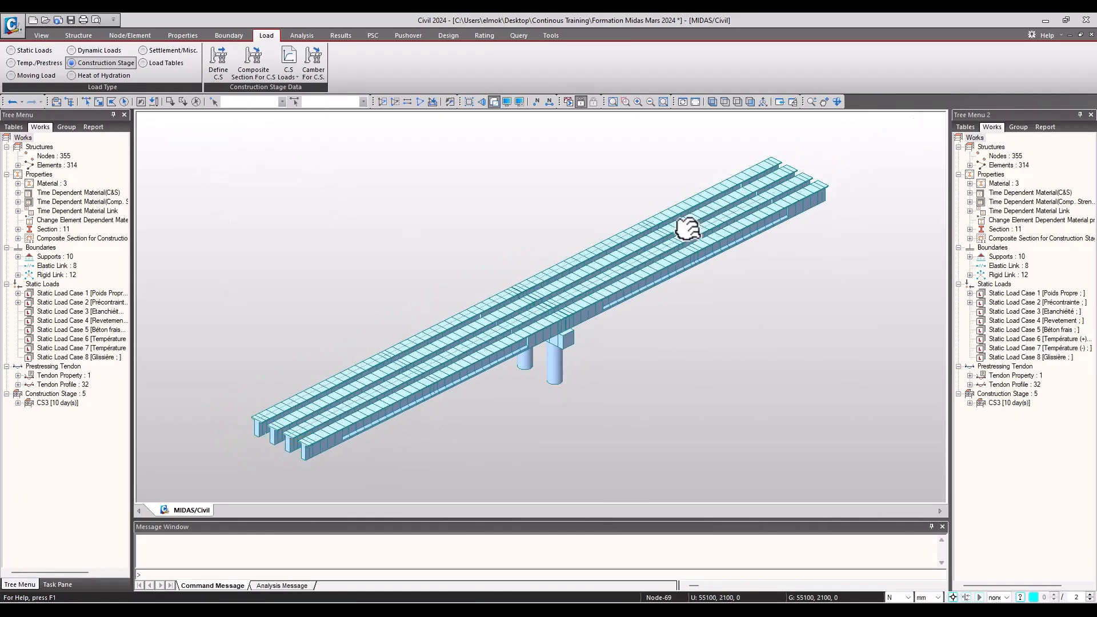
scroll(649, 245, up, 4)
scroll(575, 252, down, 6)
middle_drag(269, 360, 401, 297)
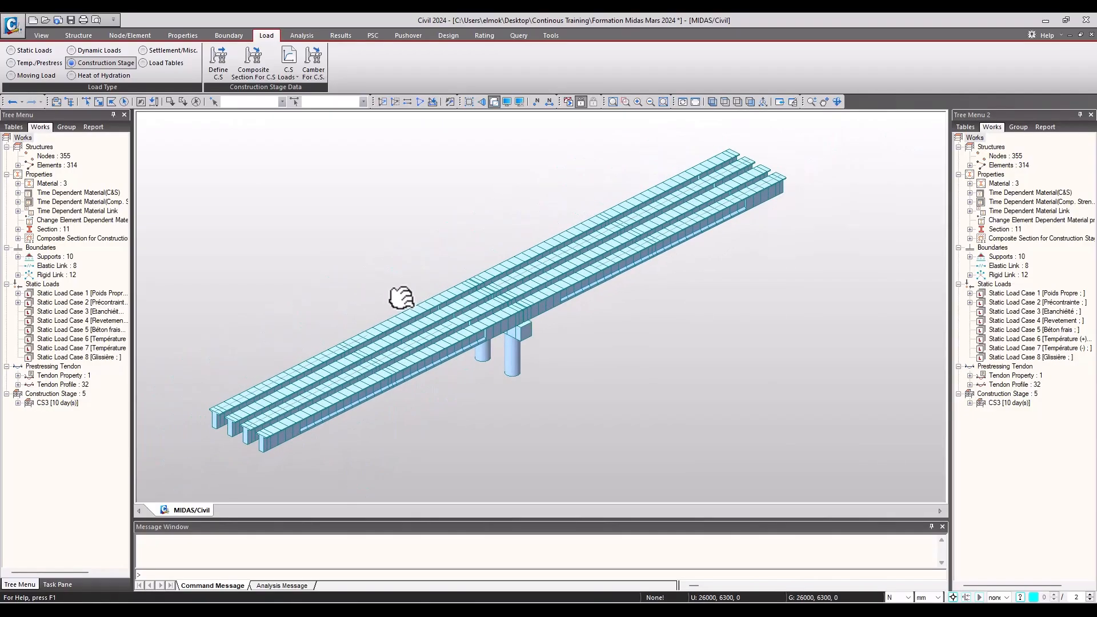
- Display construction stage CS4 and show the element beam loads of the Béton frais load case on the girders
click(194, 124)
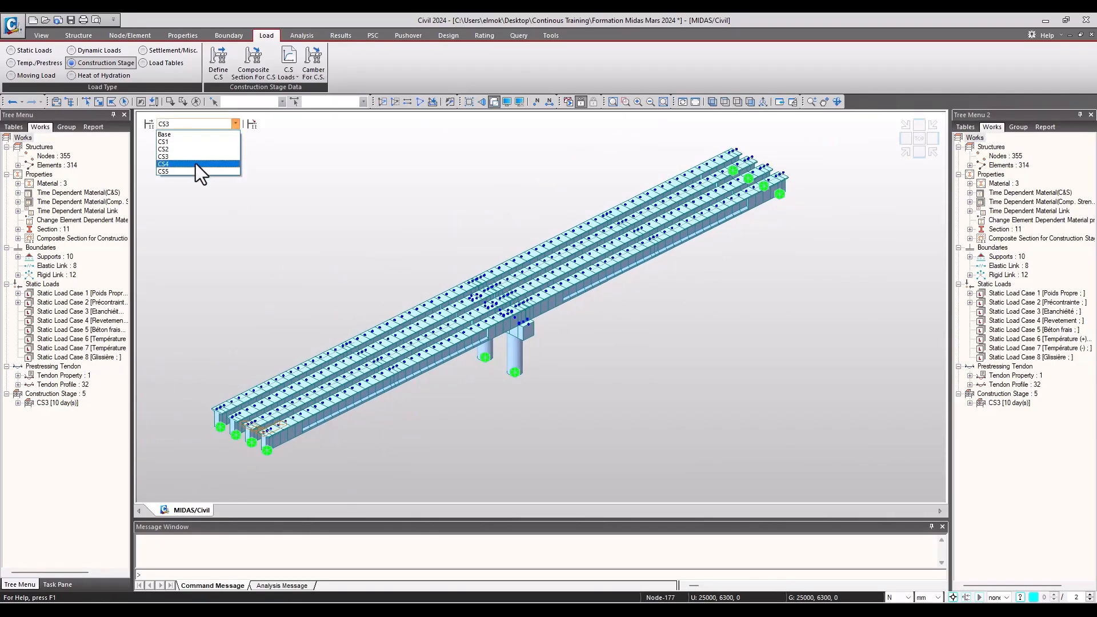
click(195, 164)
scroll(332, 246, down, 2)
middle_drag(426, 249, 386, 255)
double_click(996, 329)
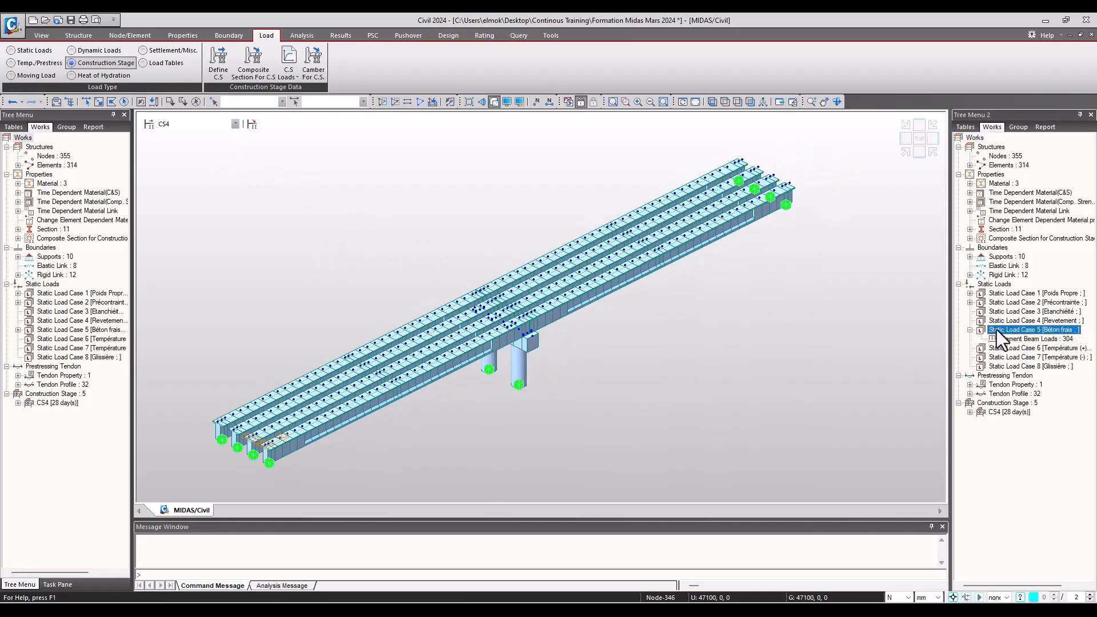
right_click(1033, 340)
click(1038, 366)
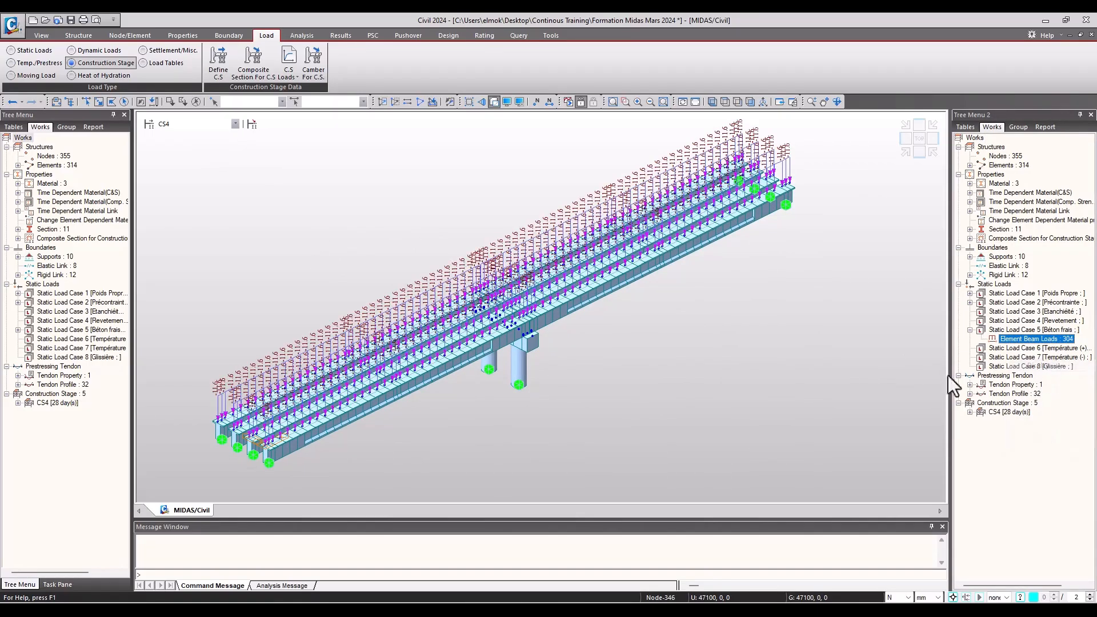
ctrl+middle_drag(448, 375, 509, 355)
- Display construction stage CS5 and examine the composite deck slab in end and isometric views
click(214, 124)
click(174, 171)
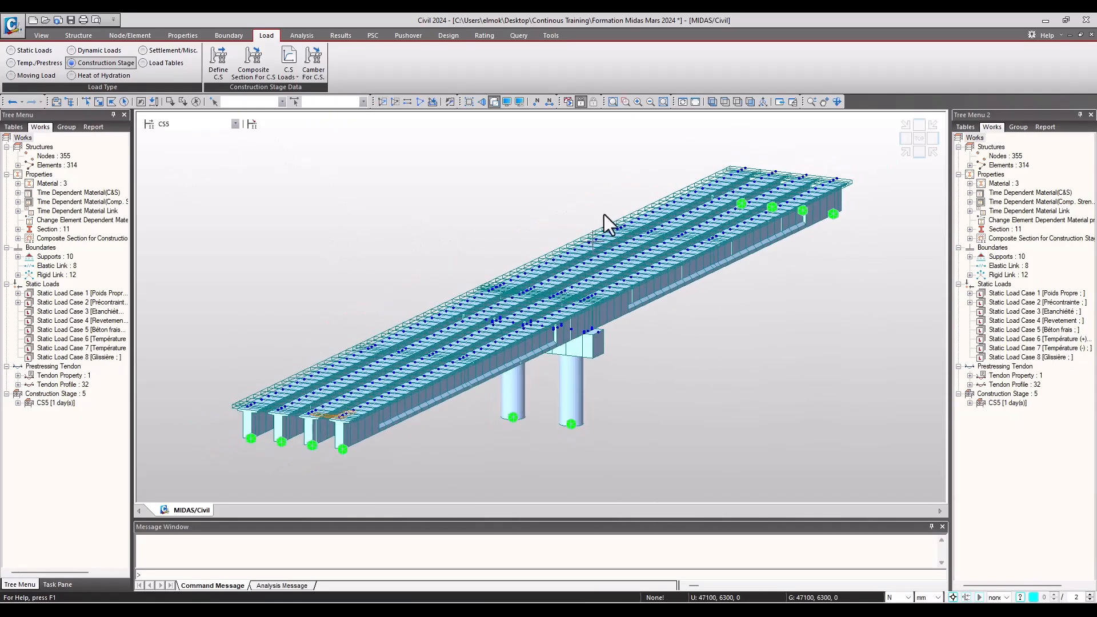
click(901, 144)
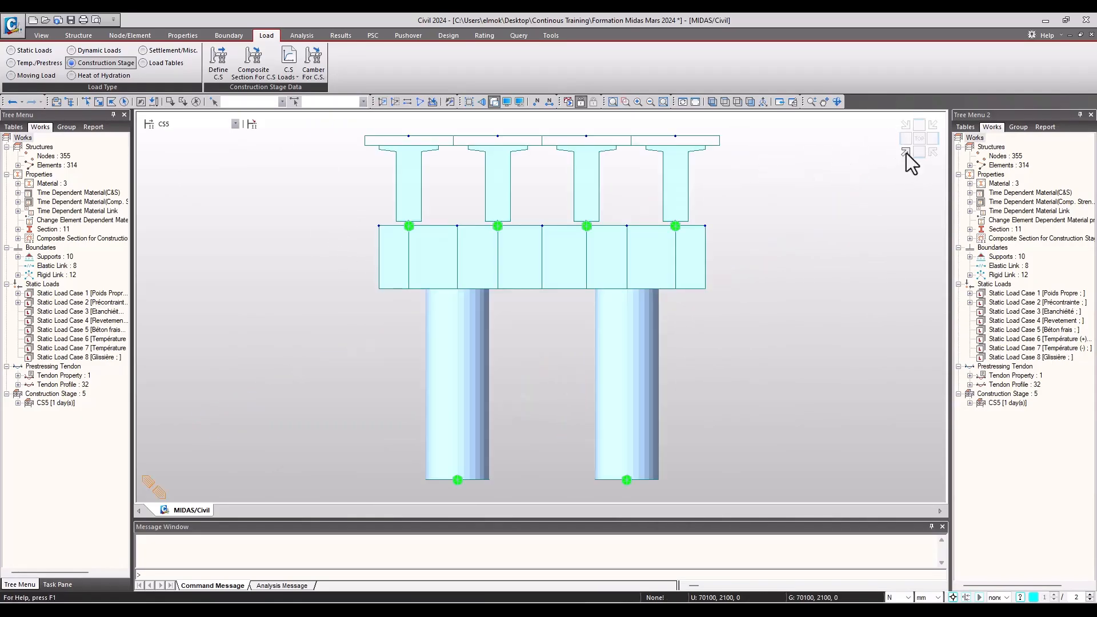
click(1035, 331)
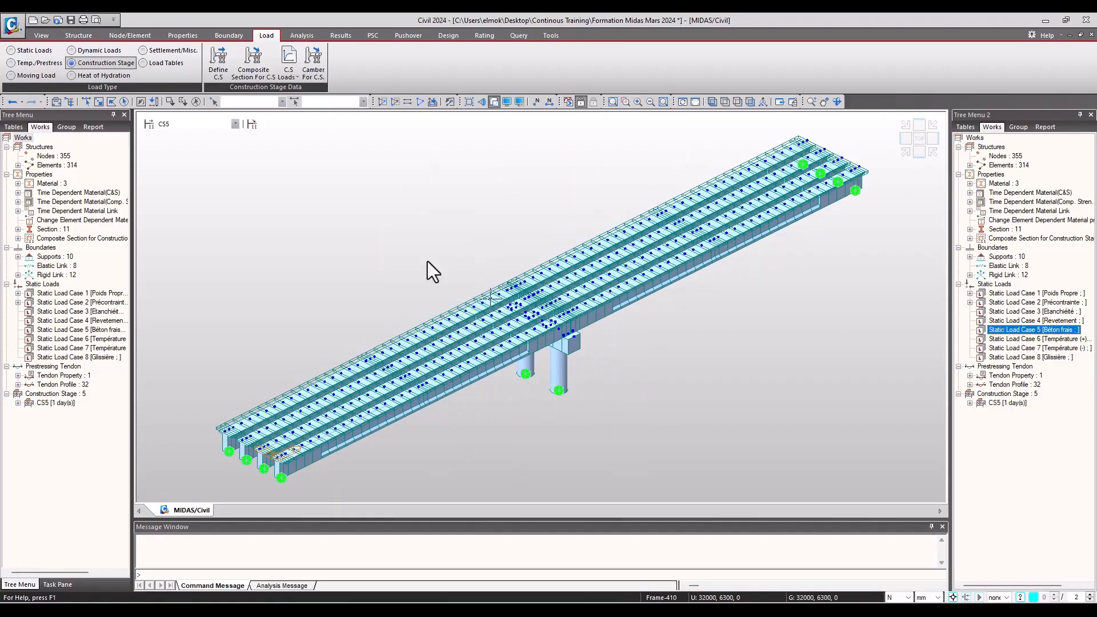
ctrl+middle_drag(431, 292, 460, 259)
ctrl+middle_drag(448, 299, 424, 324)
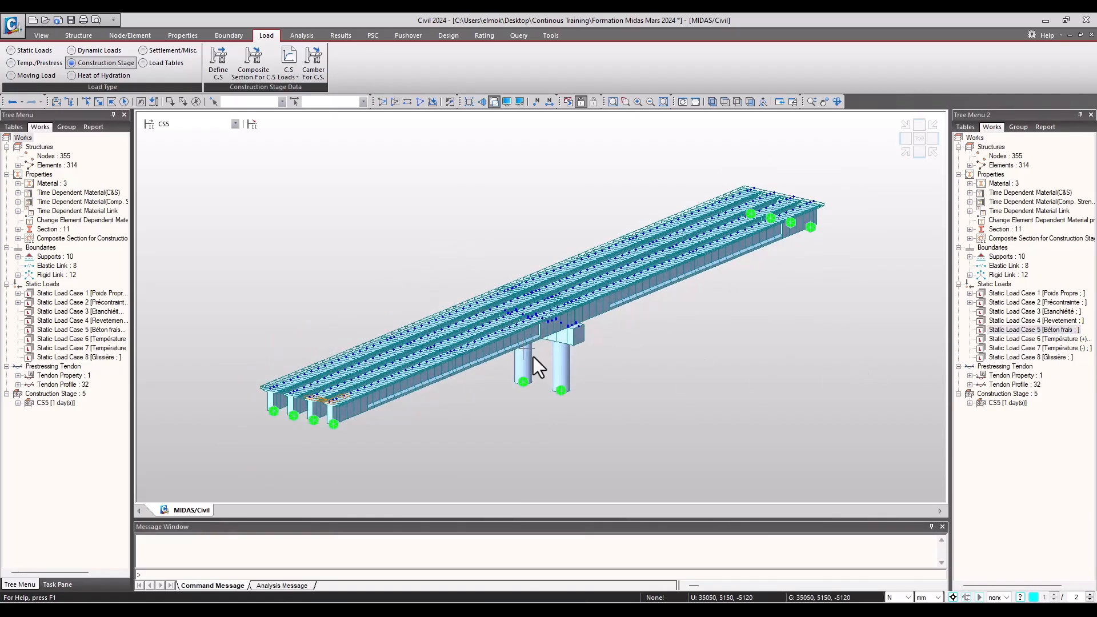
click(905, 139)
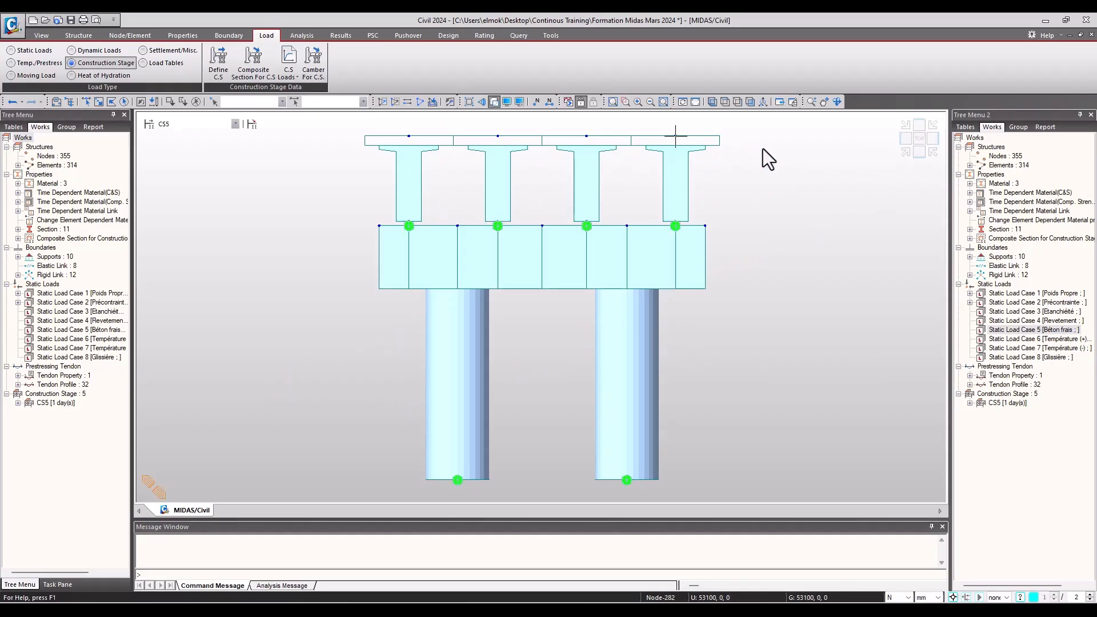
click(905, 153)
scroll(501, 265, down, 2)
middle_drag(568, 251, 569, 234)
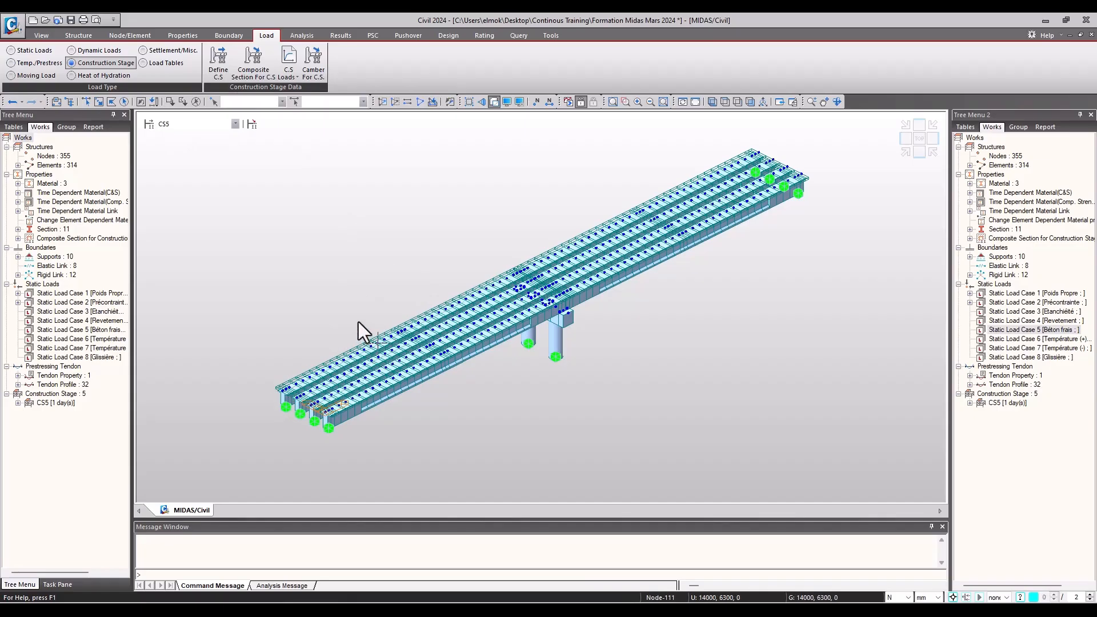
- Review the list of defined construction stages while stage CS5 is displayed
click(218, 73)
drag(425, 189, 424, 187)
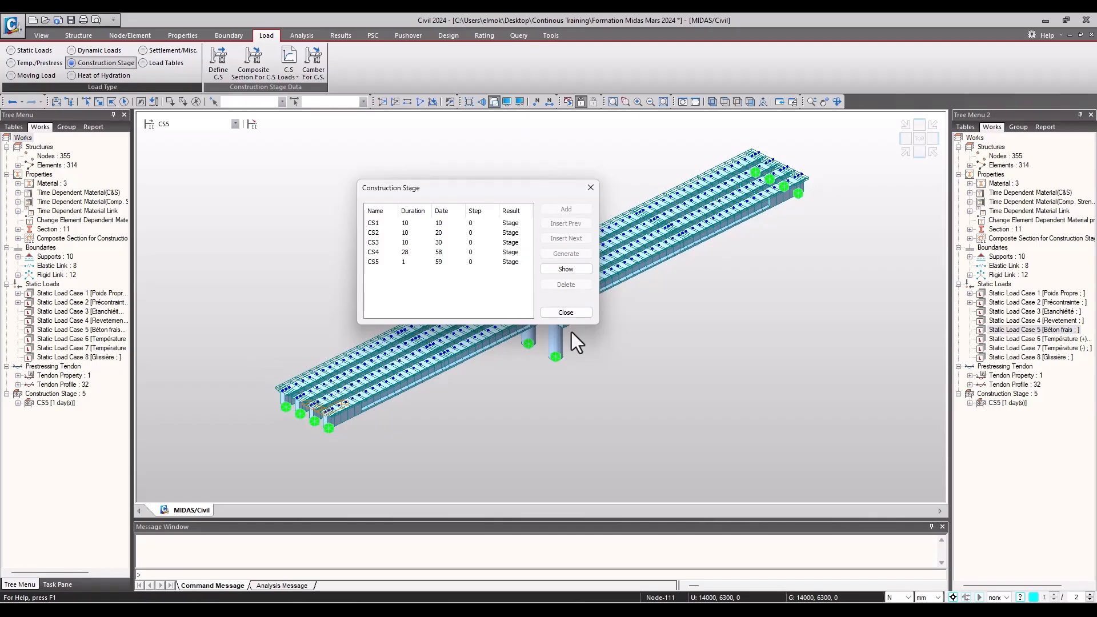
click(566, 313)
- Return the model to the Base stage and start a new construction stage named CS6 with a duration of 10 days
click(179, 124)
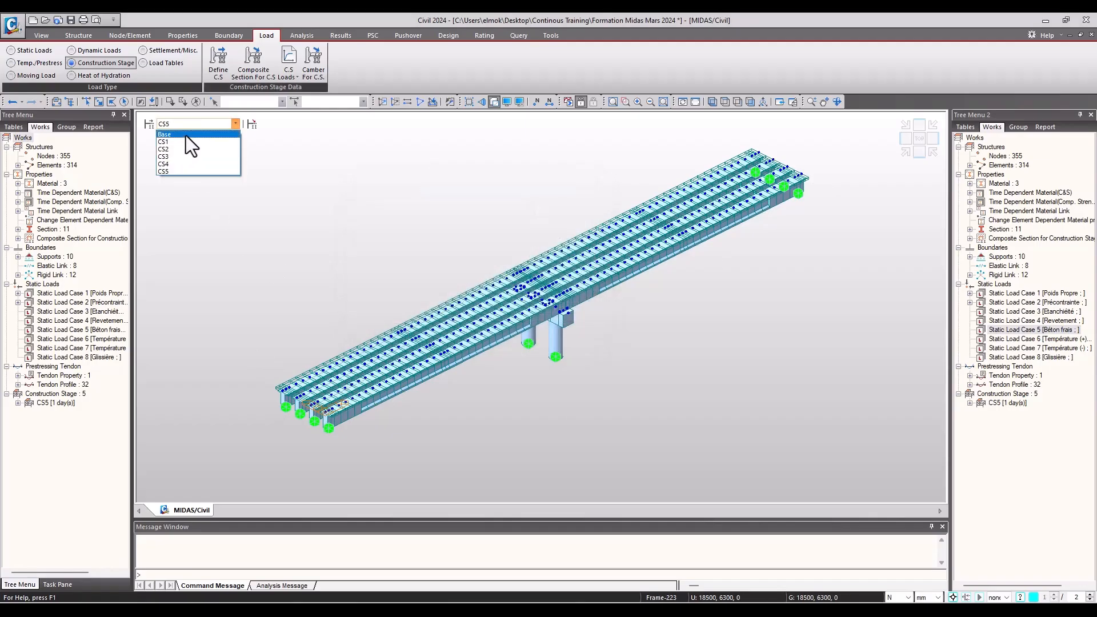
click(186, 135)
click(222, 67)
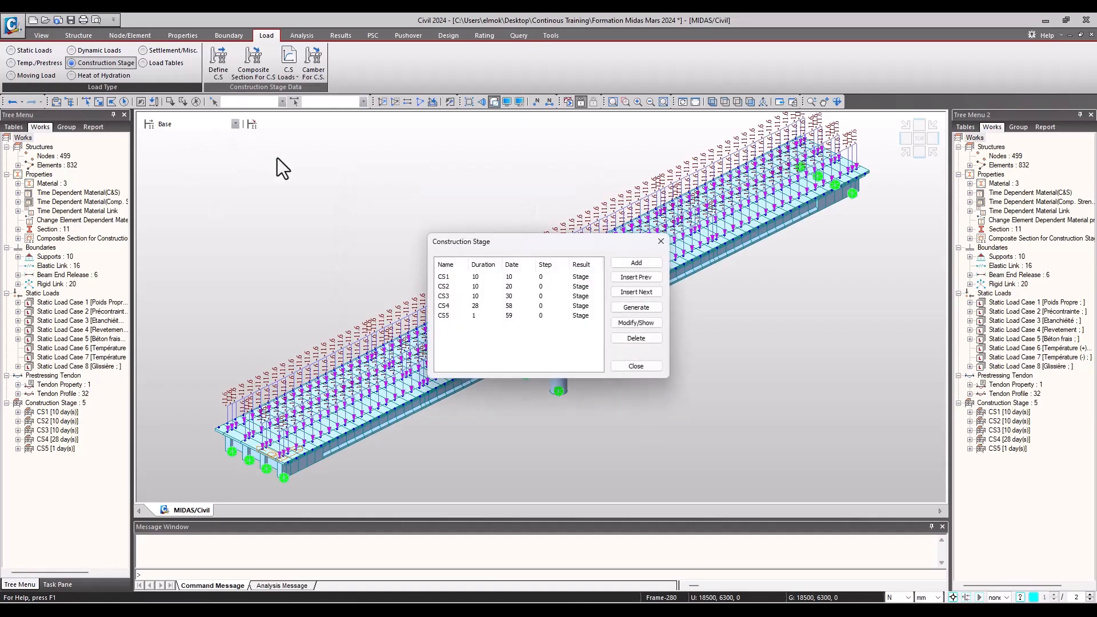
click(635, 263)
text(CS6)
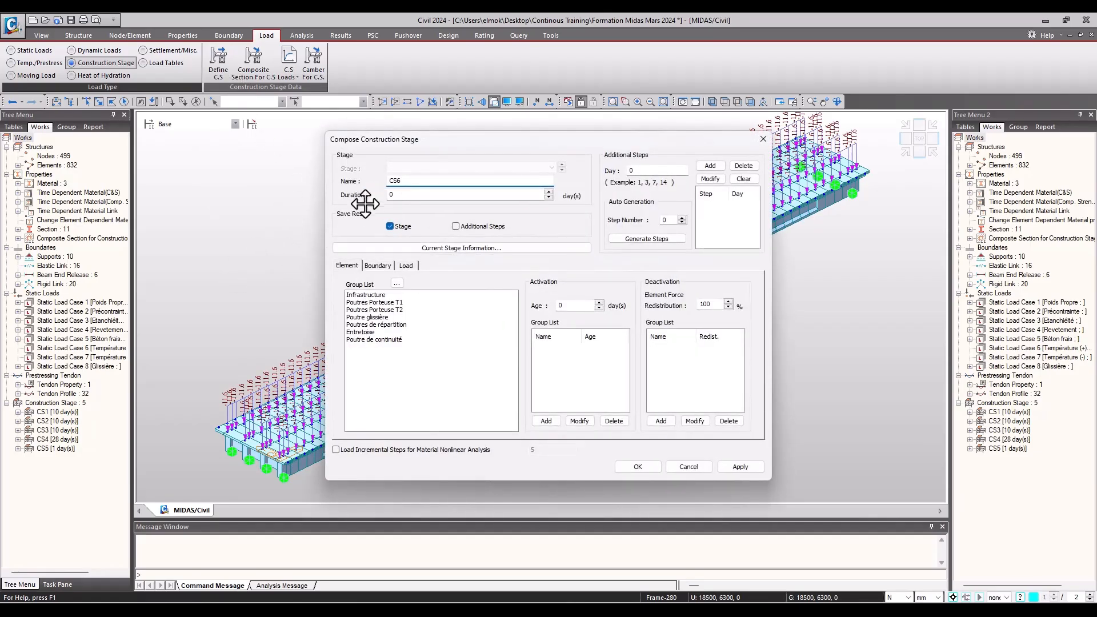
key(Tab)
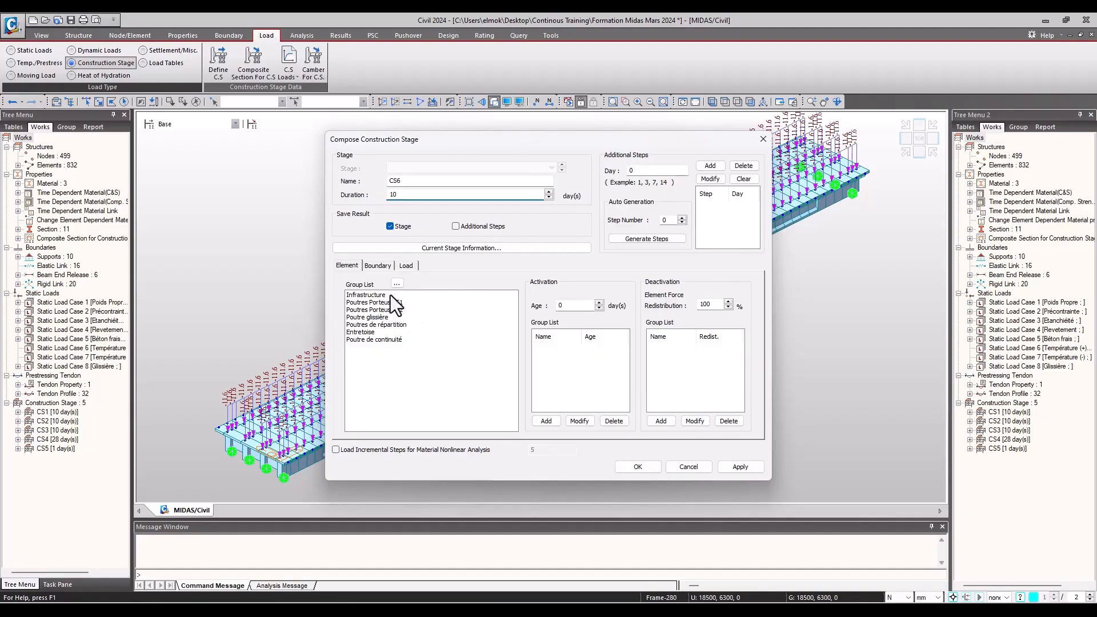
- Activate the element groups Poutre glissière, Poutres de répartition and Poutre de continuité in stage CS6 with age 0
click(363, 318)
click(545, 420)
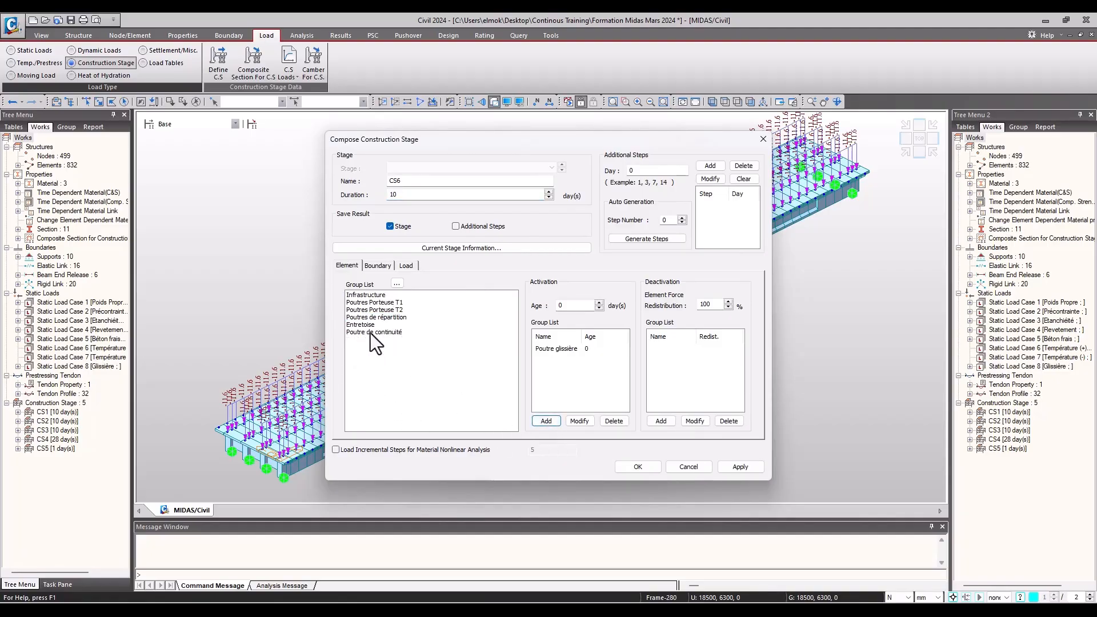
click(388, 317)
click(546, 421)
click(373, 324)
click(544, 421)
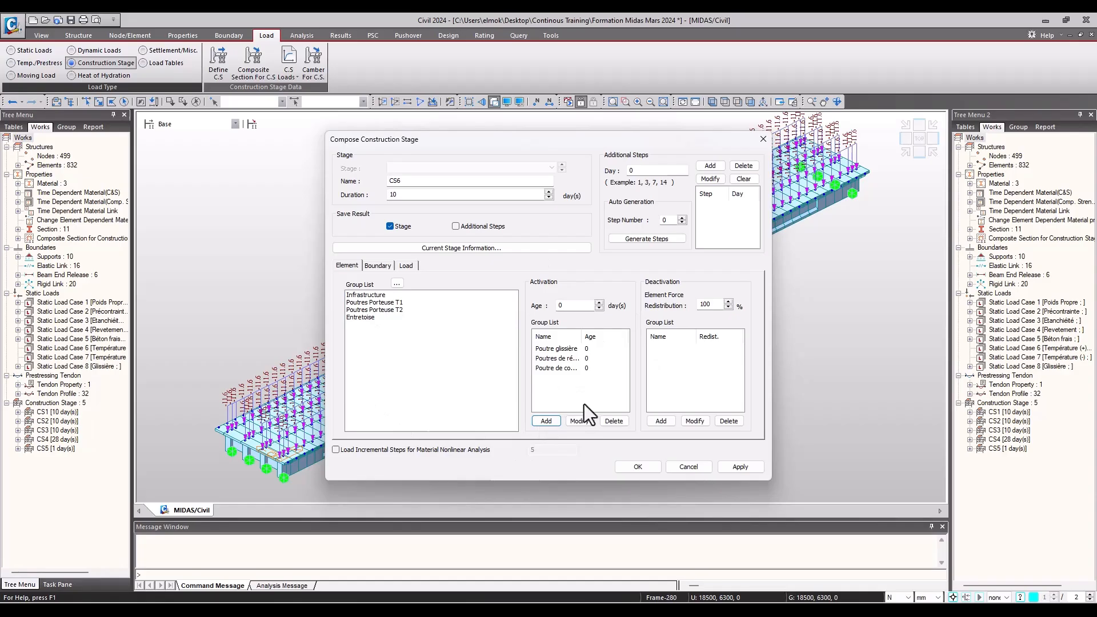
drag(581, 336, 593, 337)
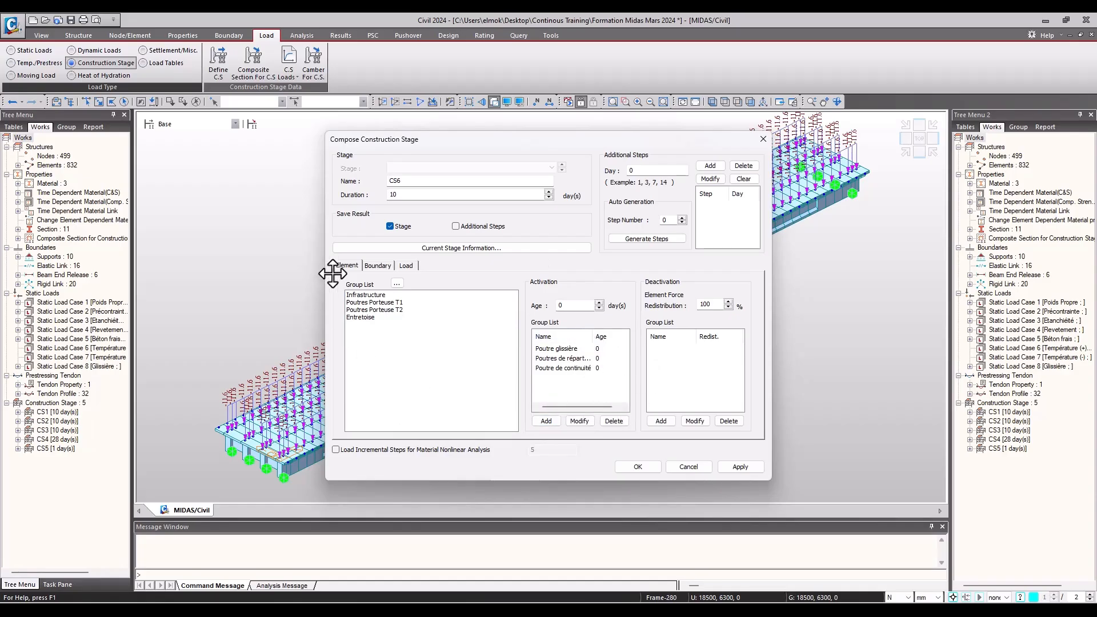
- Activate the load groups Etanchéité, Revetement and Glissière on the first day of stage CS6 and add the stage
click(406, 266)
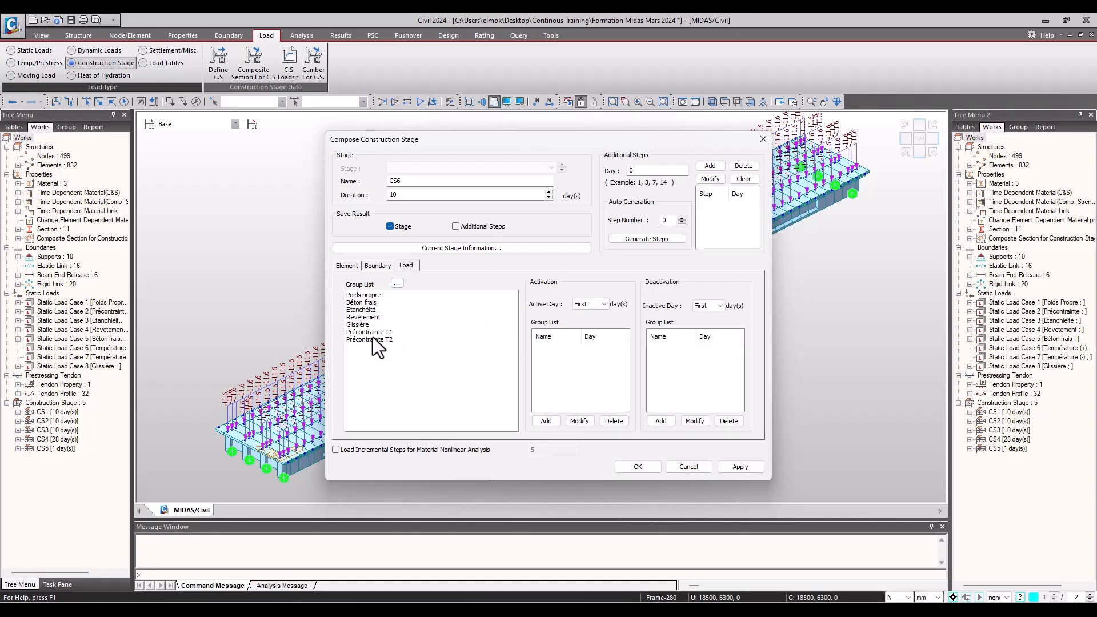
mouse_move(358, 323)
mouse_down()
mouse_move(381, 318)
mouse_move(355, 310)
mouse_up()
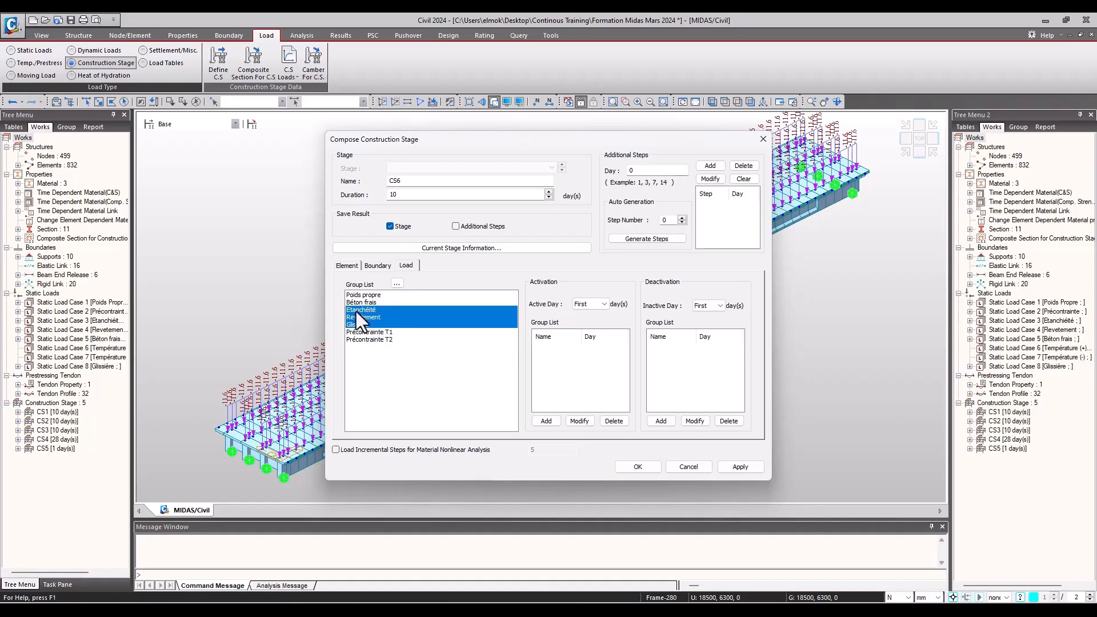
click(544, 420)
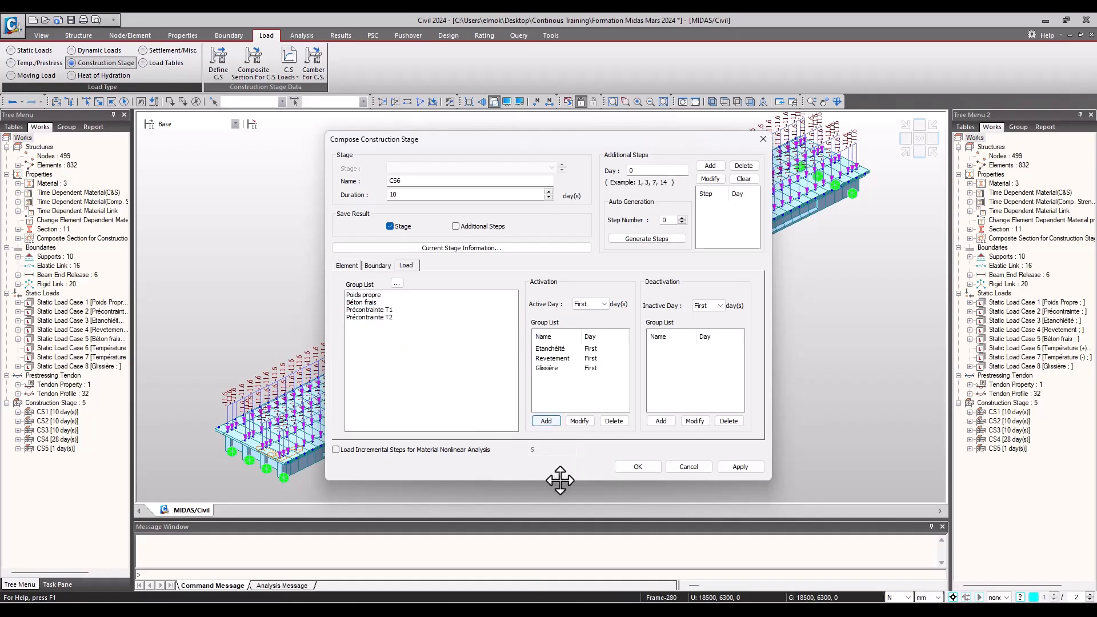
click(740, 466)
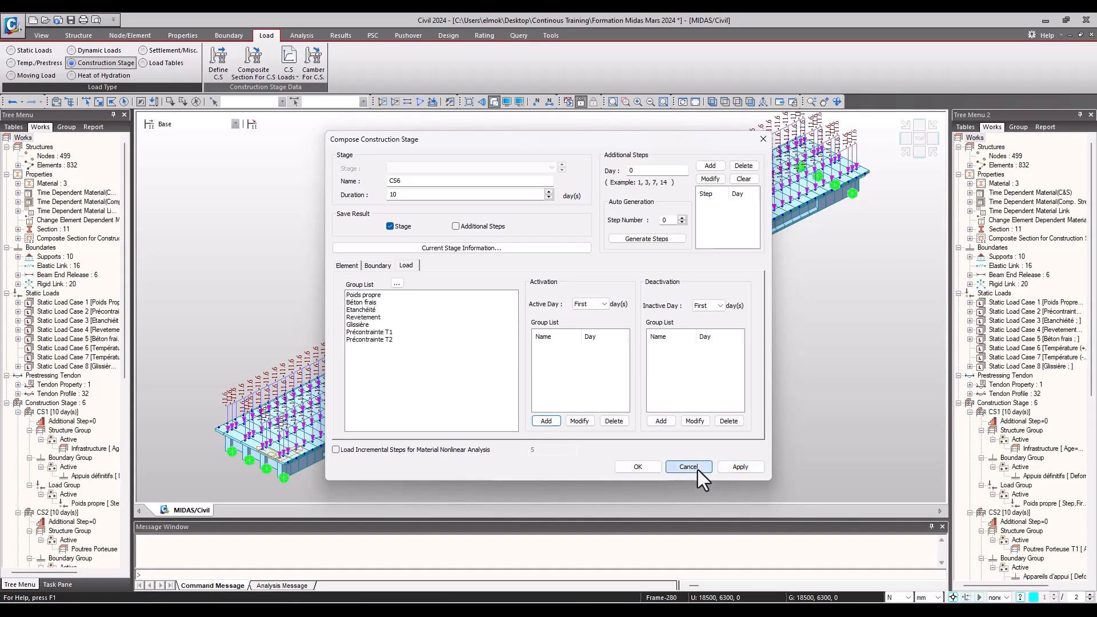
click(688, 467)
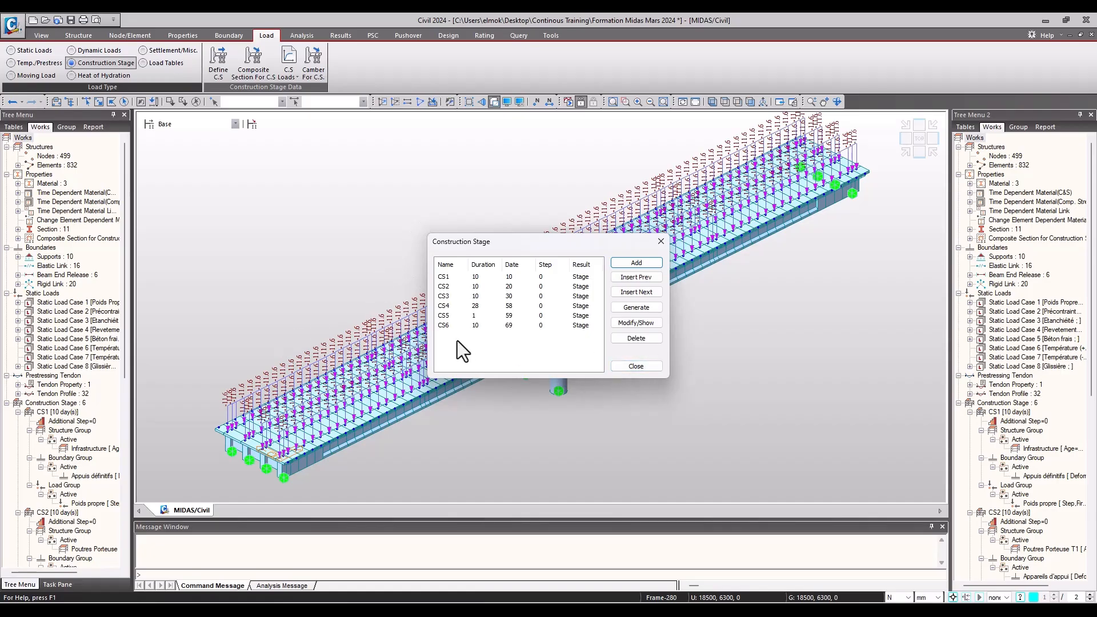
click(636, 367)
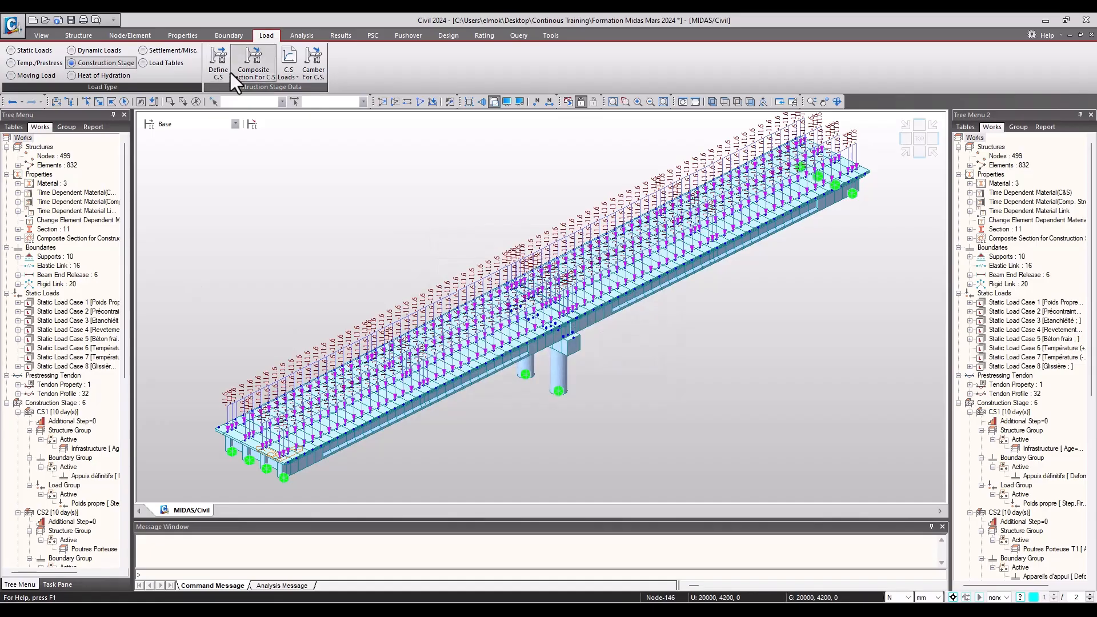
- Start a new construction stage named CS7 with a duration of 10000 days
click(252, 73)
click(282, 45)
click(221, 62)
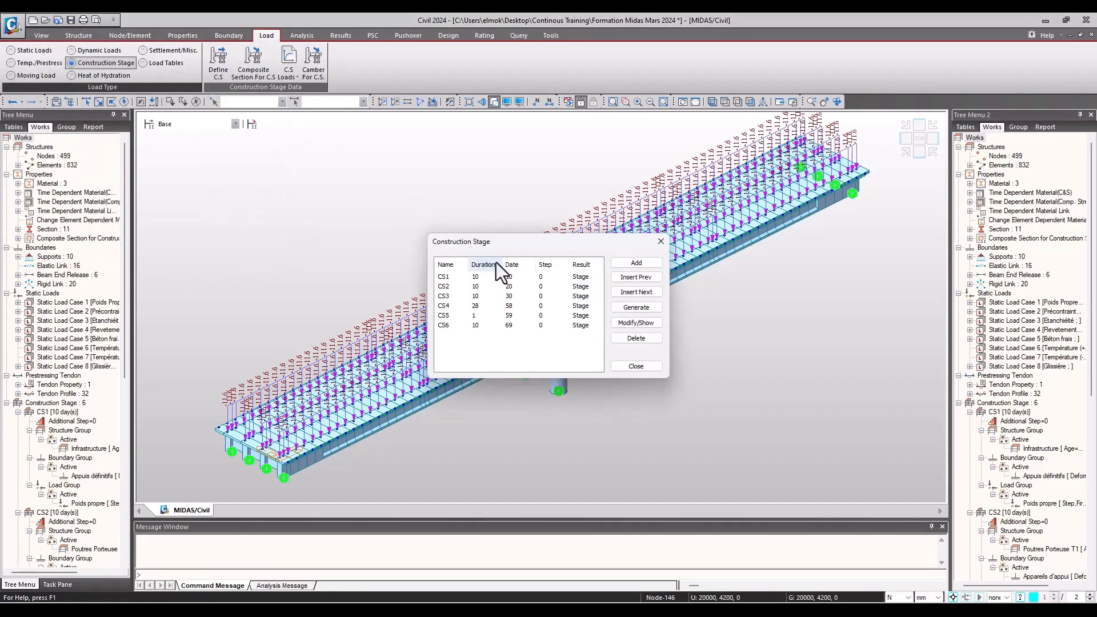
click(635, 263)
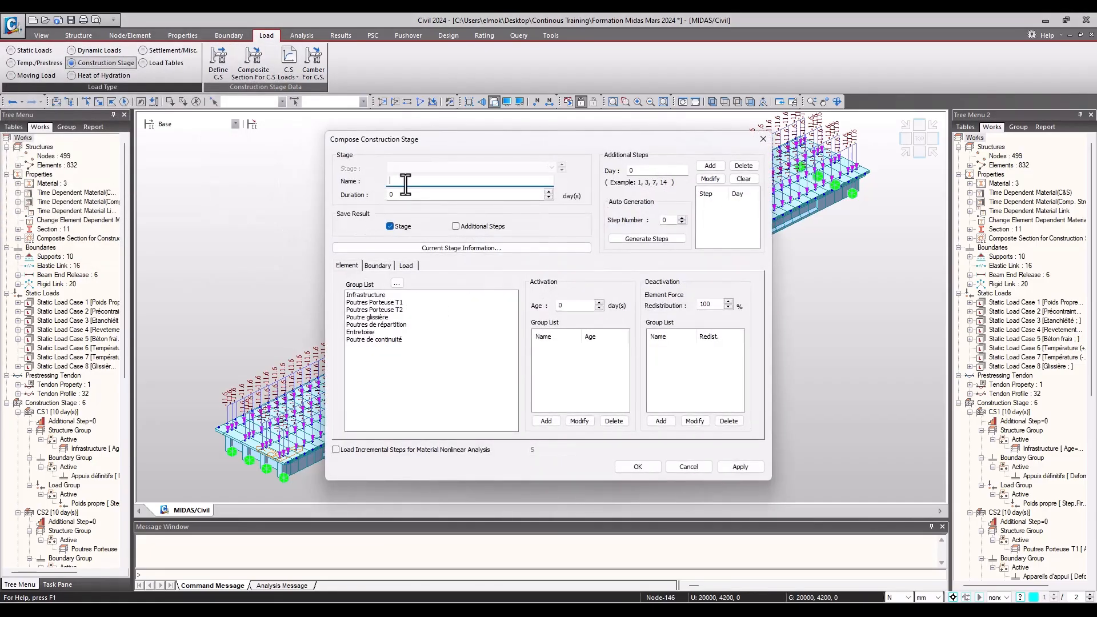
text(CS7)
key(Tab)
text(100)
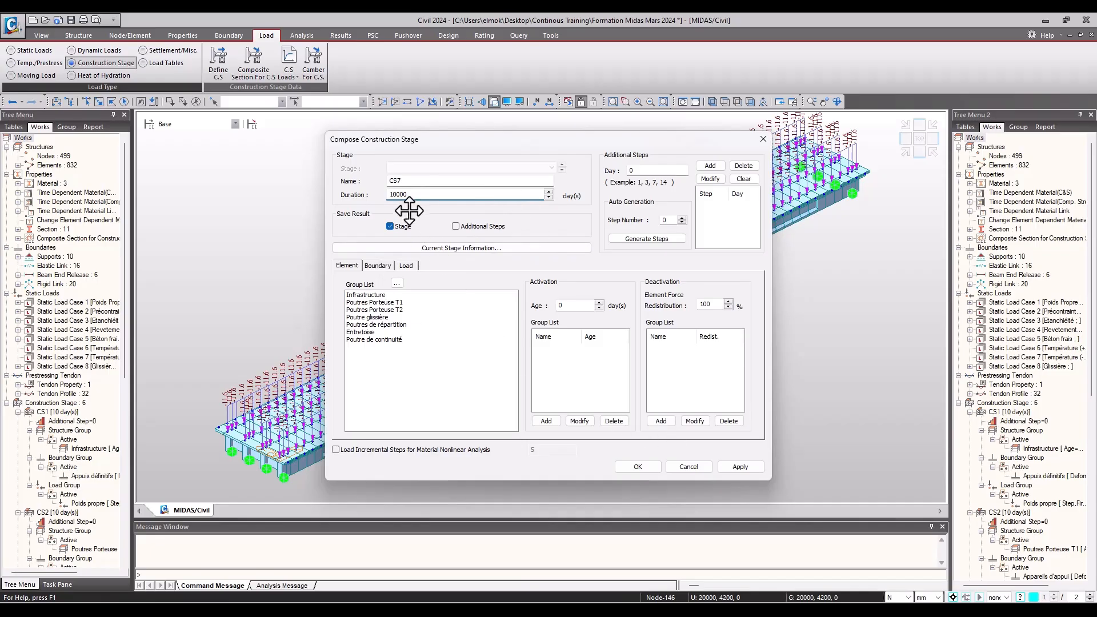
drag(421, 195, 362, 196)
- Add stage CS7 without assigning any element, boundary or load groups and close the stage definition
click(378, 266)
click(408, 266)
click(343, 265)
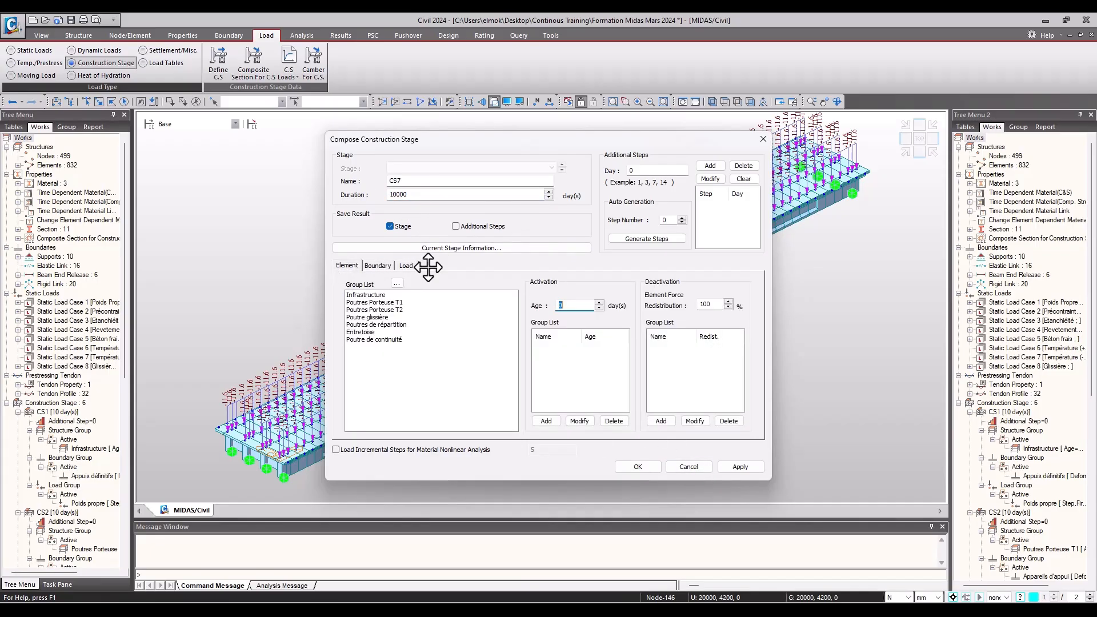
click(426, 195)
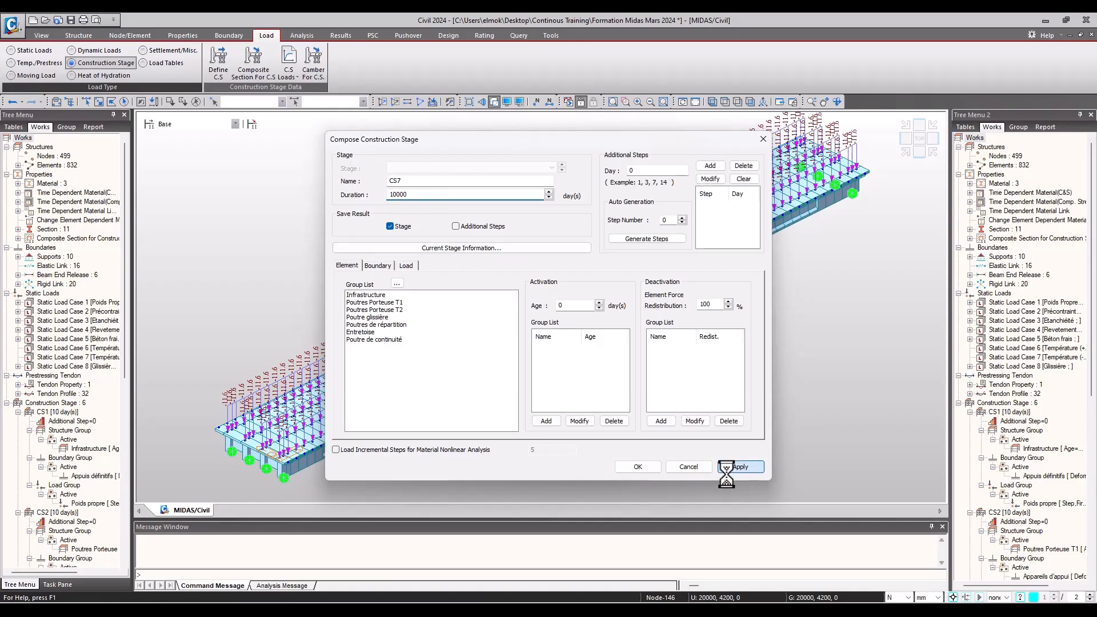
click(693, 471)
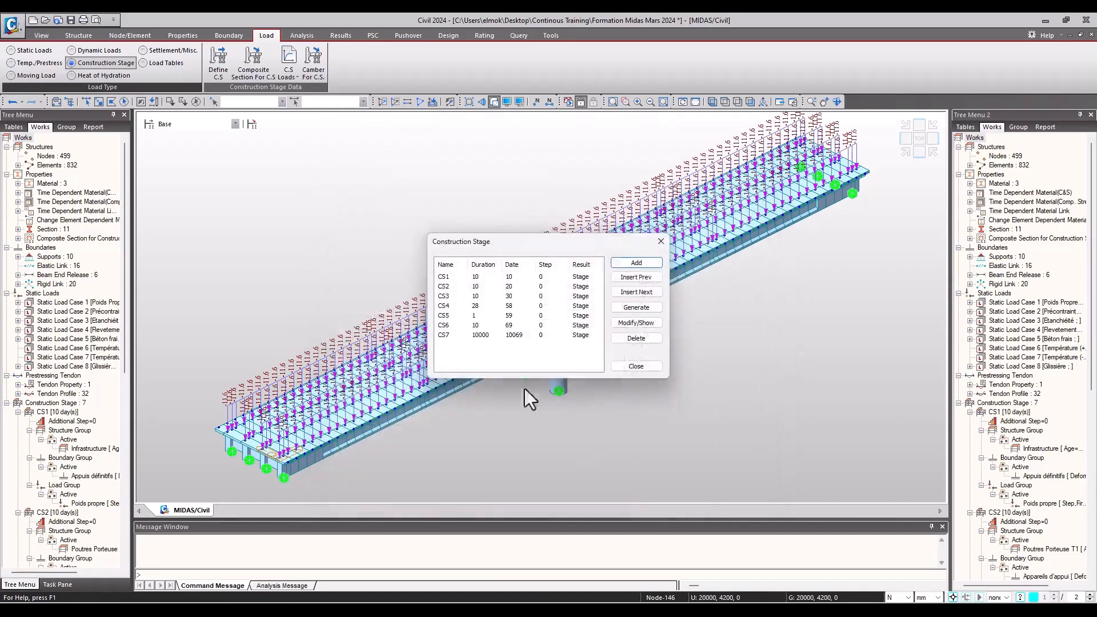
click(630, 369)
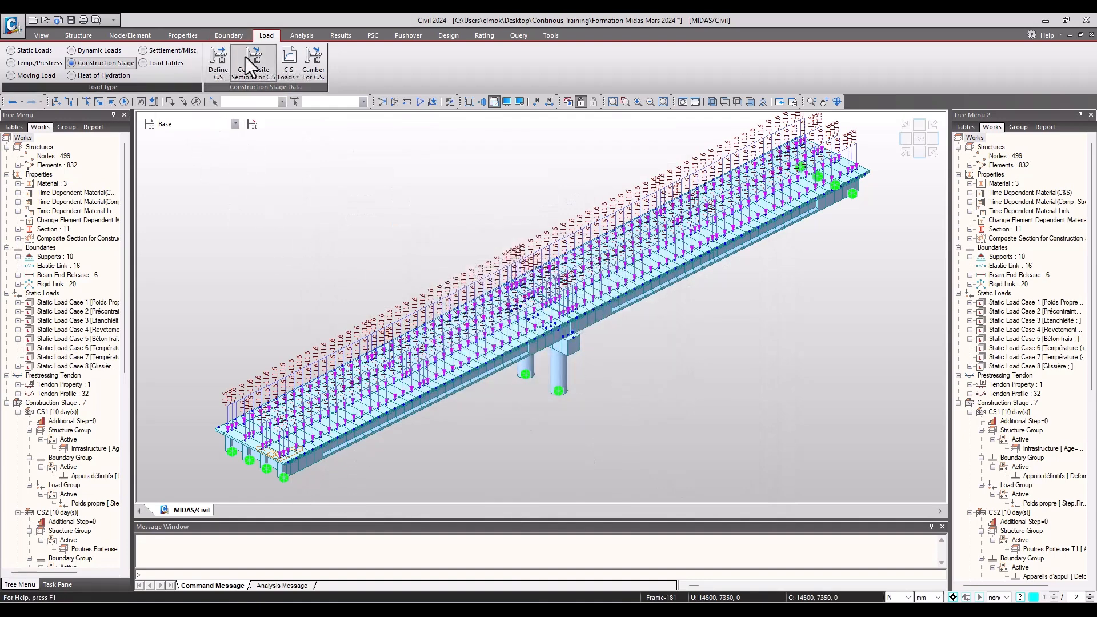
- Modify stage CS5 to activate the element group Entretoise with age 0
click(224, 78)
drag(529, 242, 473, 206)
double_click(417, 280)
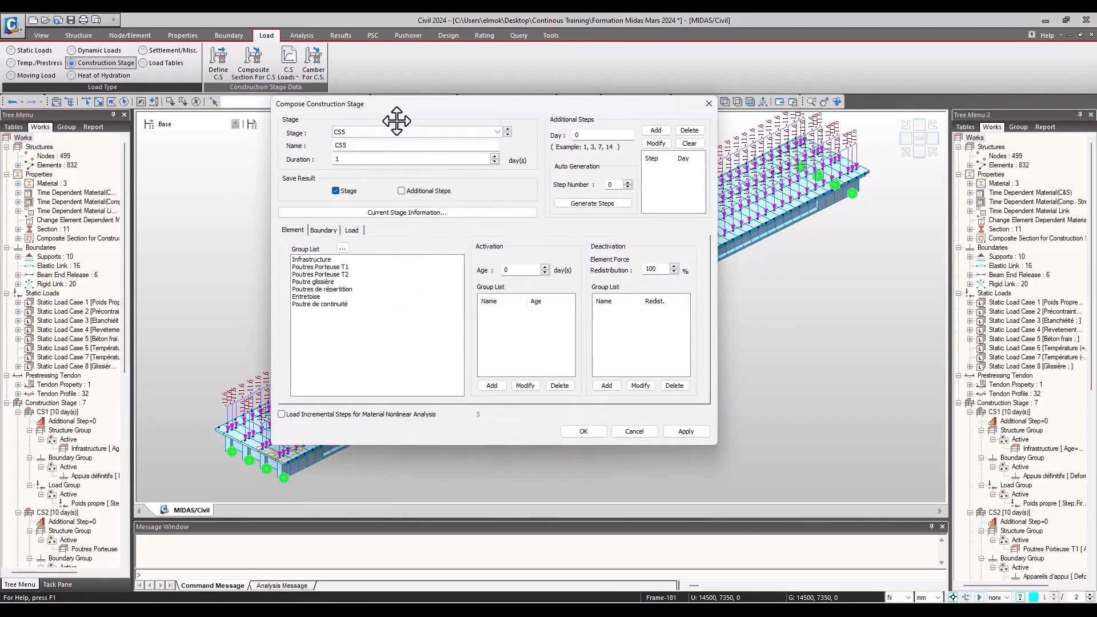
click(312, 297)
click(491, 386)
click(685, 432)
click(625, 434)
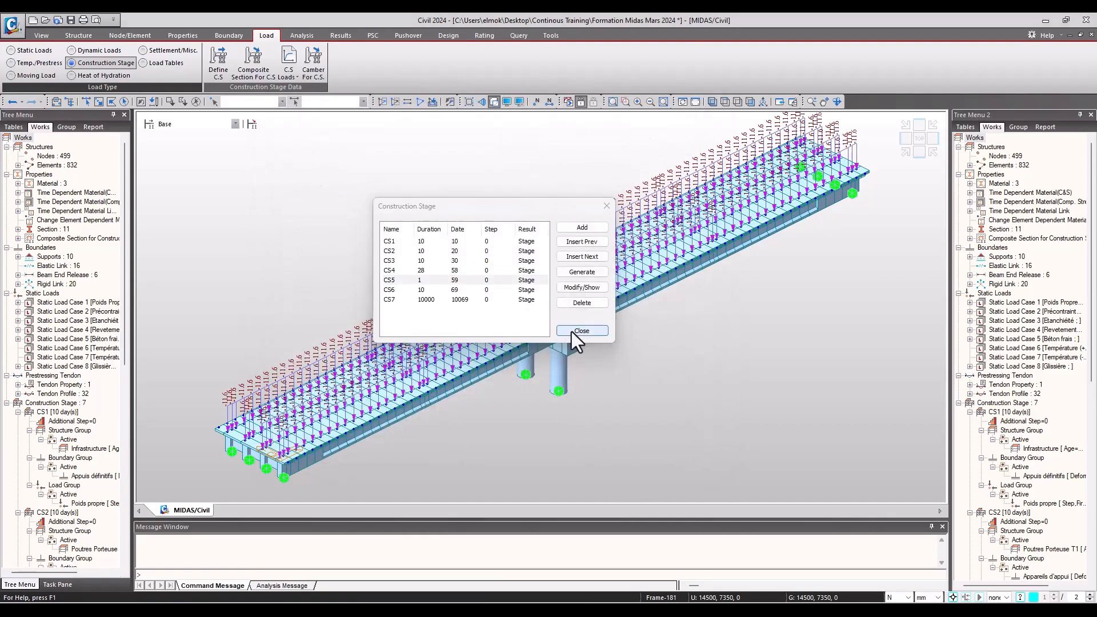
click(573, 331)
- Display construction stage CS5 and examine the girders and crossbeams at the near end of the bridge
click(235, 124)
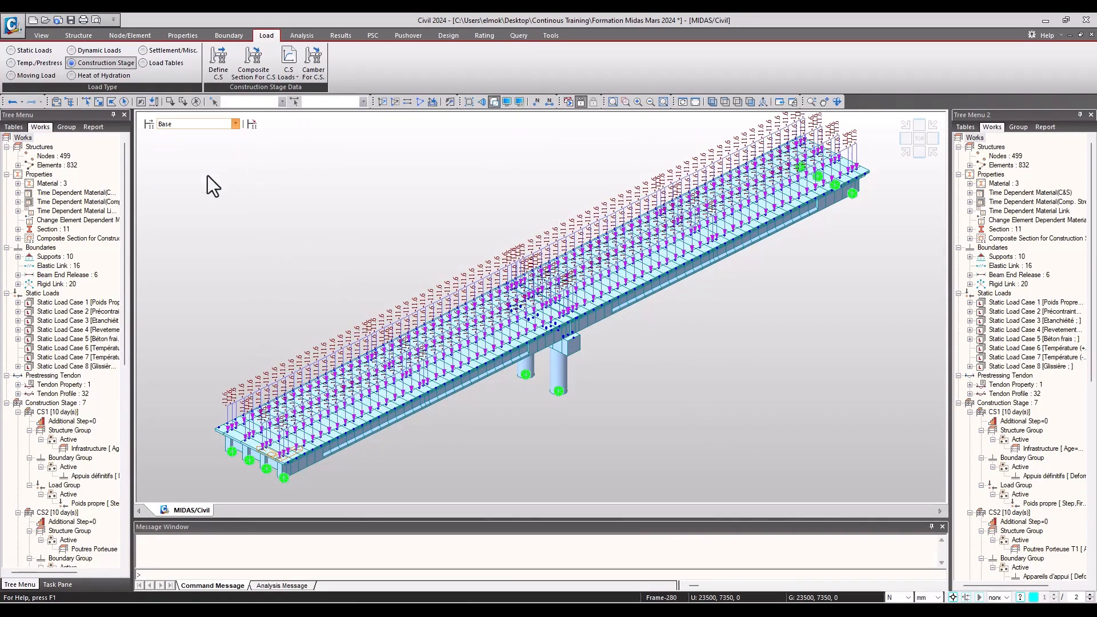
click(208, 171)
mouse_move(491, 263)
ctrl+middle_down()
mouse_move(522, 232)
mouse_move(496, 248)
ctrl+middle_up()
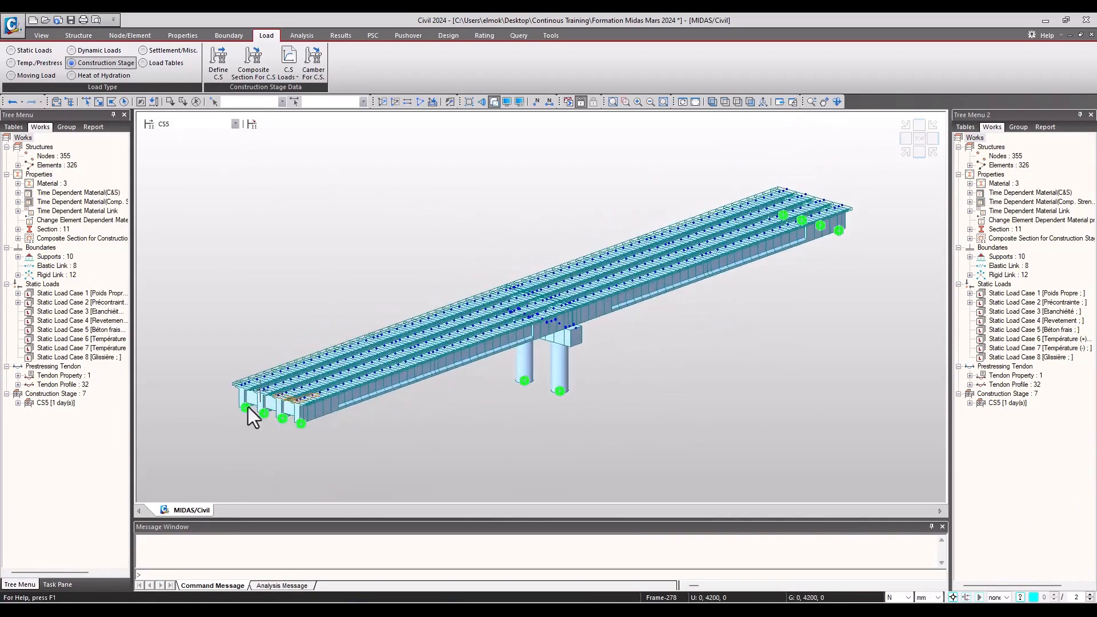
scroll(255, 378, up, 6)
scroll(251, 333, down, 4)
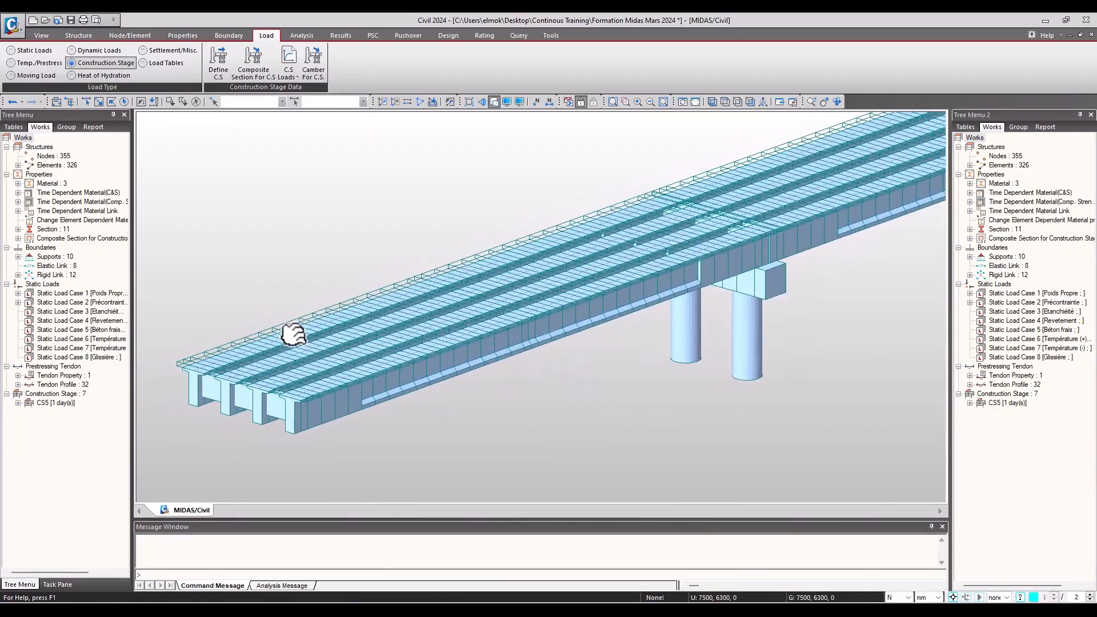
middle_drag(453, 314, 405, 340)
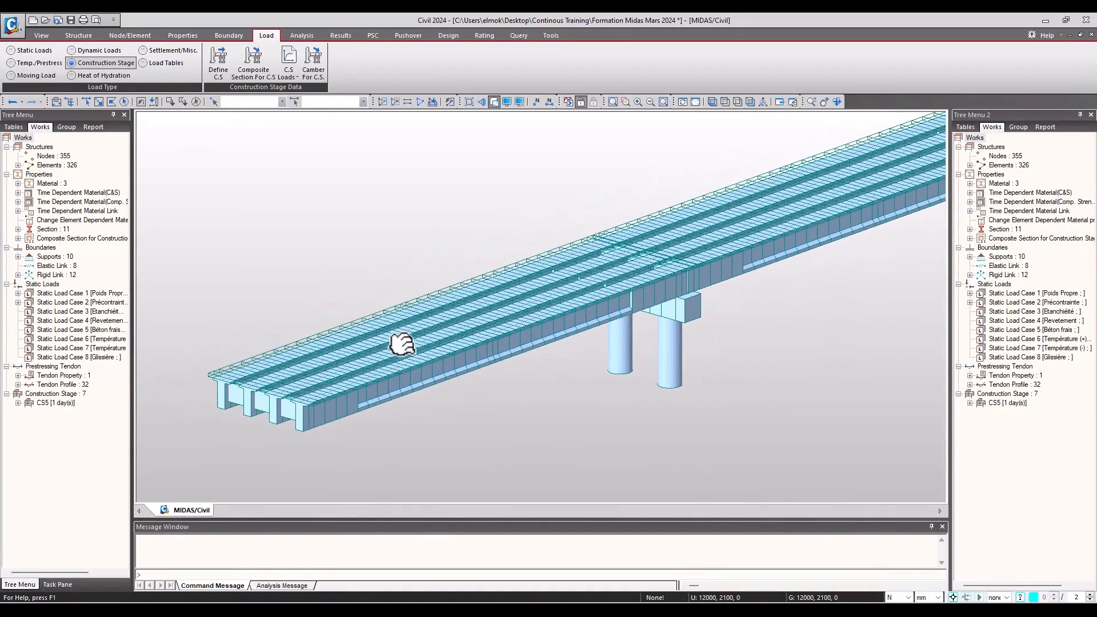
- Display construction stage CS6 and examine the bridge deck
click(188, 124)
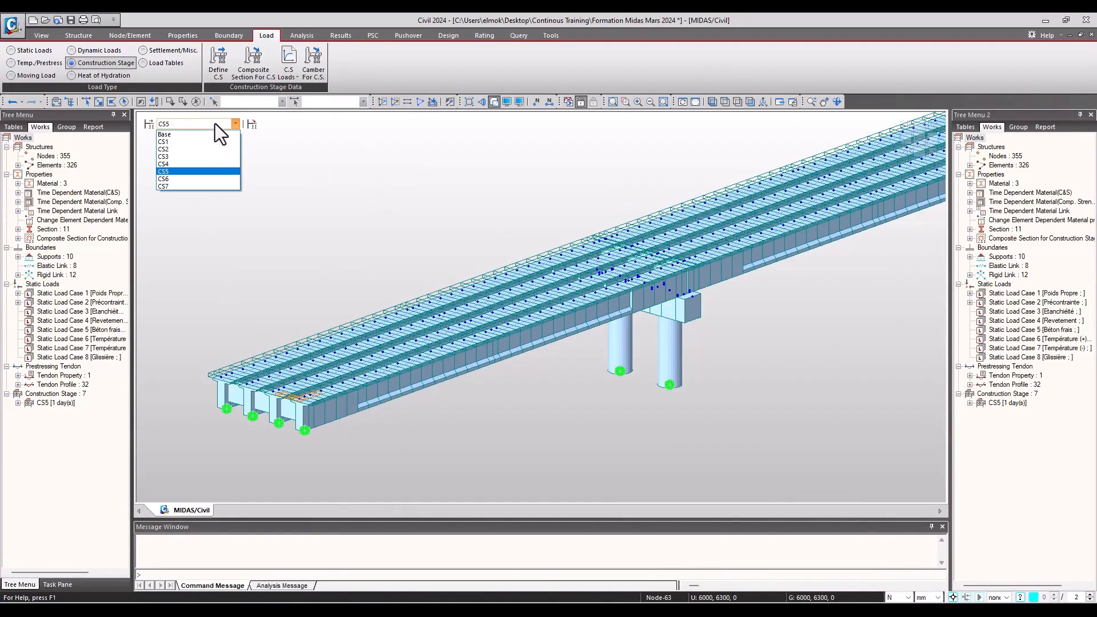
click(189, 179)
mouse_move(356, 294)
ctrl+middle_down()
mouse_move(399, 286)
mouse_move(351, 294)
ctrl+middle_up()
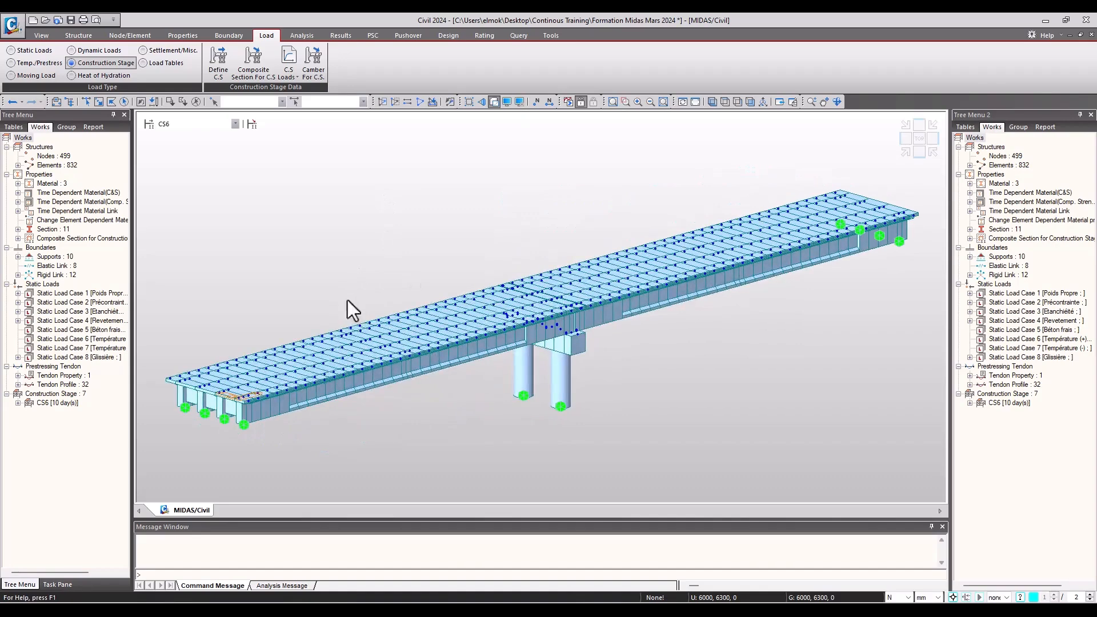
ctrl+middle_drag(380, 380, 396, 373)
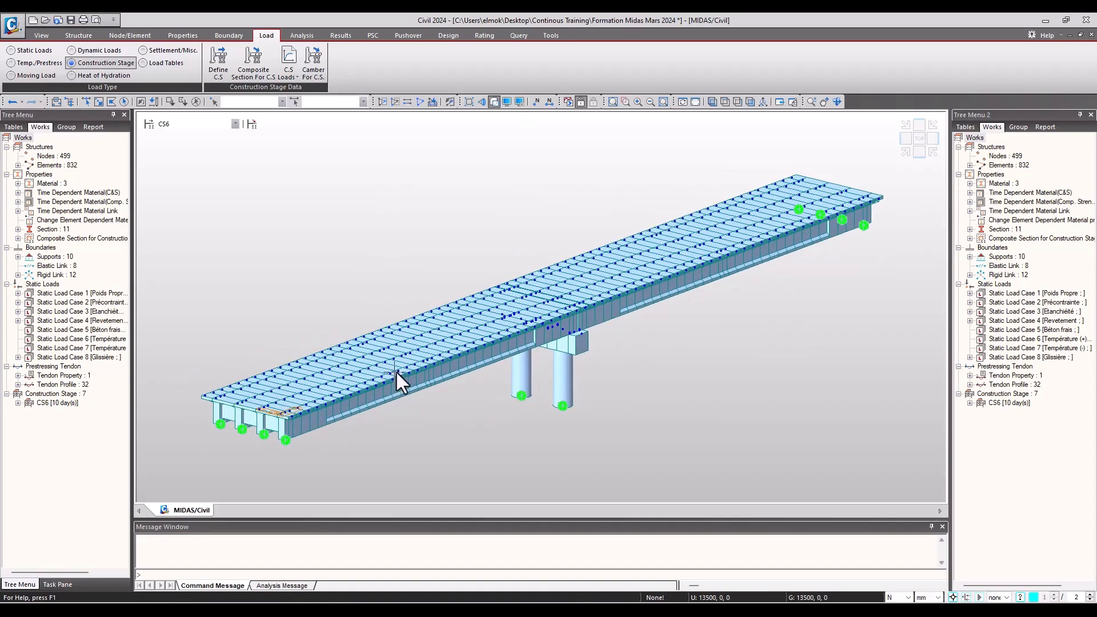
- Display construction stage CS7 and examine the complete bridge
click(227, 126)
click(217, 185)
ctrl+middle_drag(490, 255, 516, 234)
mouse_move(398, 261)
ctrl+middle_down()
mouse_move(384, 262)
mouse_move(398, 266)
ctrl+middle_up()
- Show the elastic links on the CS7 model and expand the list of rigid links
right_click(1006, 267)
click(1060, 293)
middle_drag(645, 260, 615, 232)
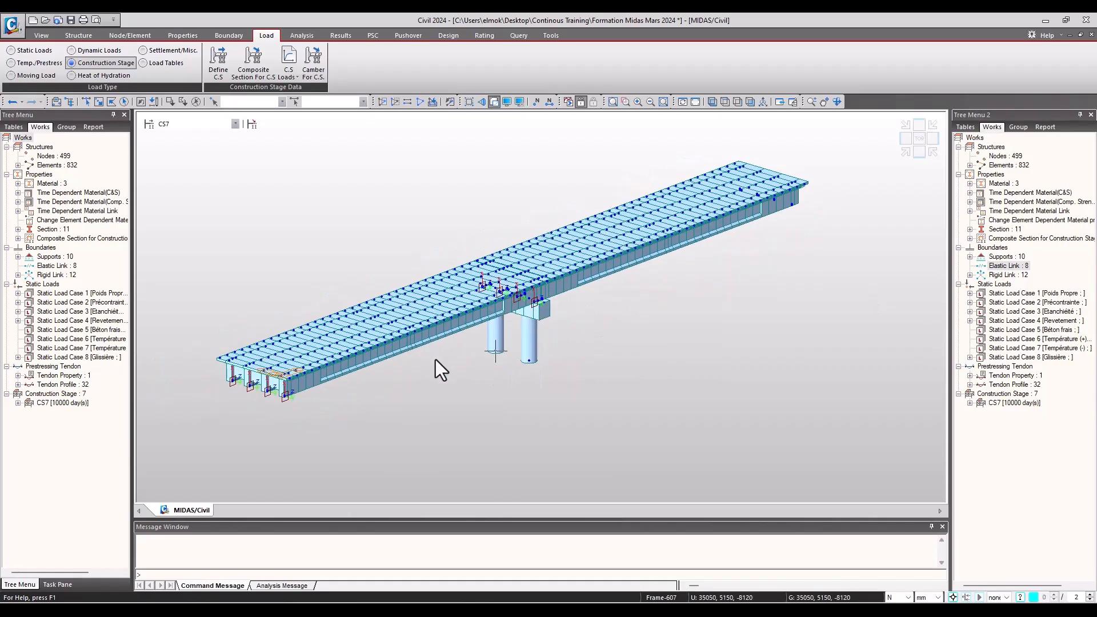
double_click(1010, 276)
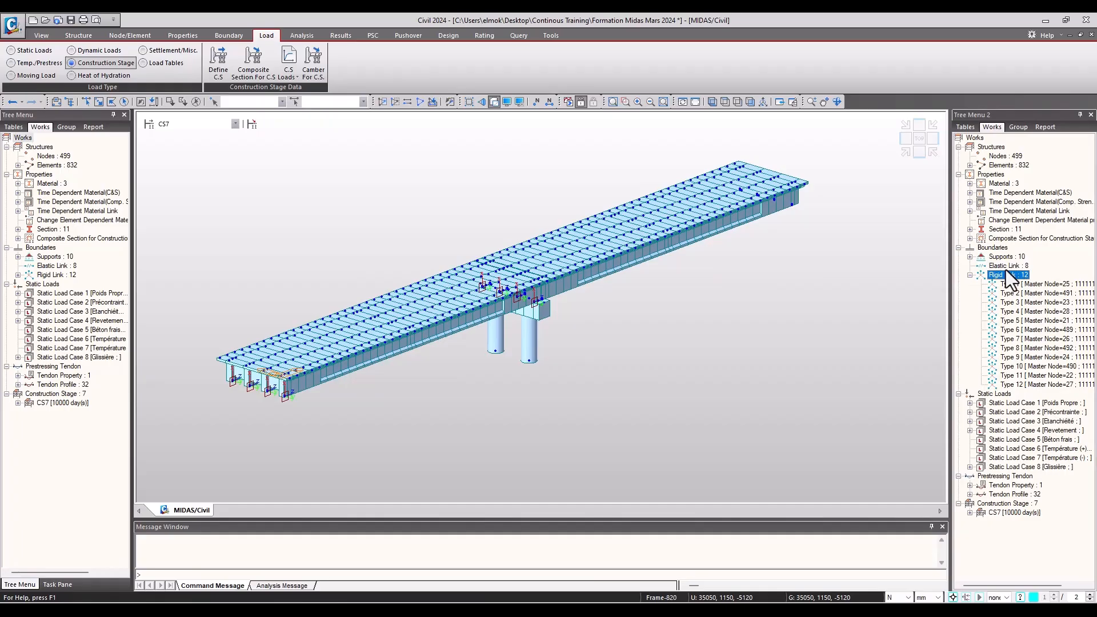
key(Up)
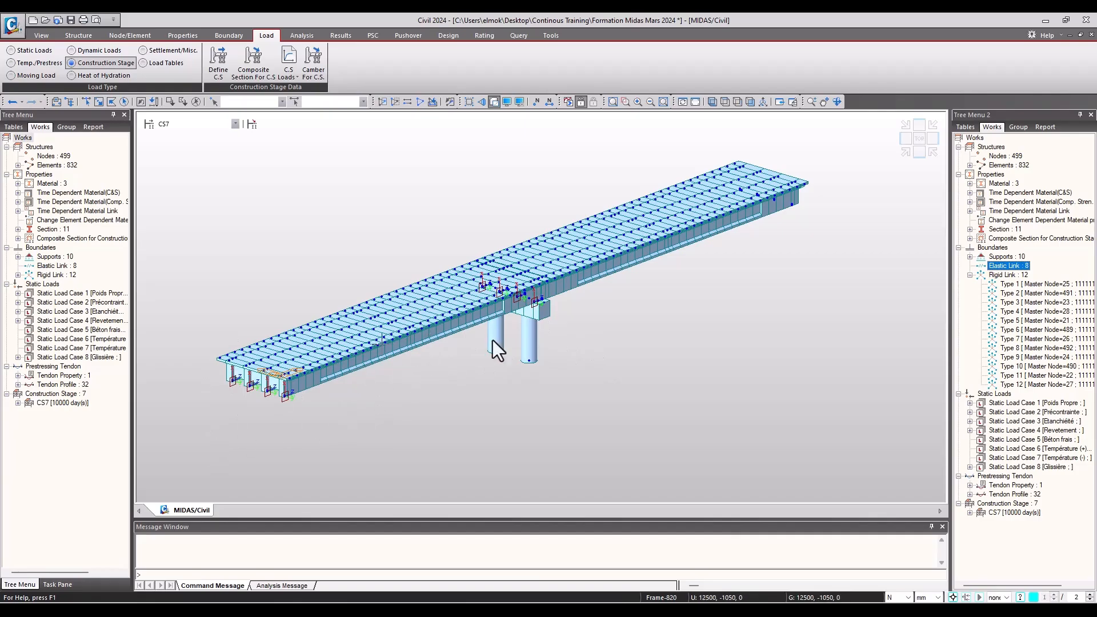
- Examine the CS7 model in front and isometric views and save the project
click(931, 153)
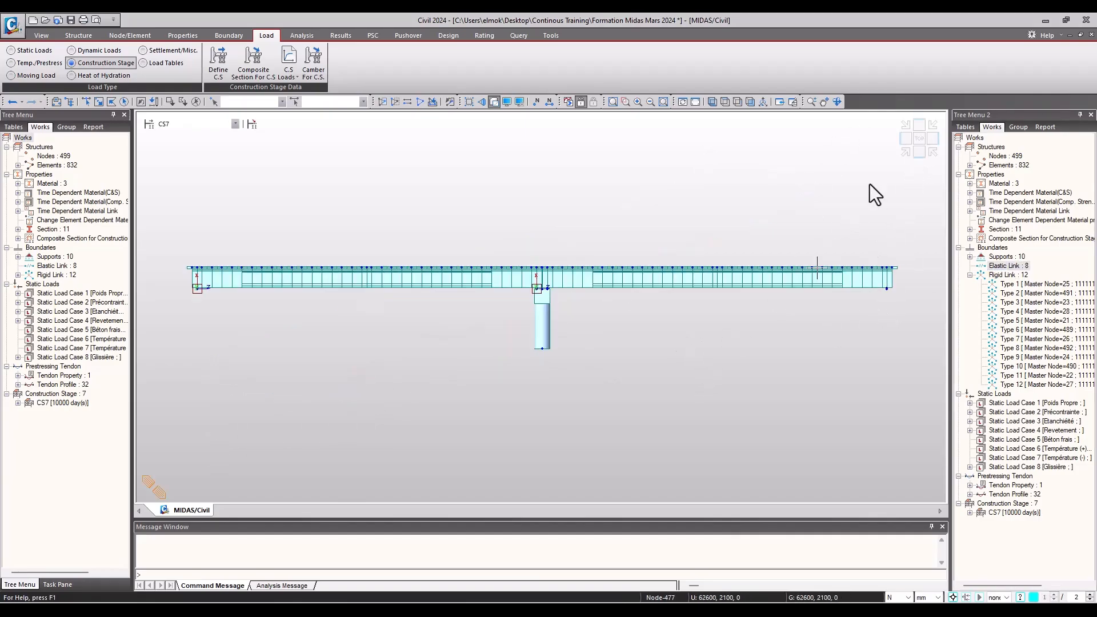
click(903, 153)
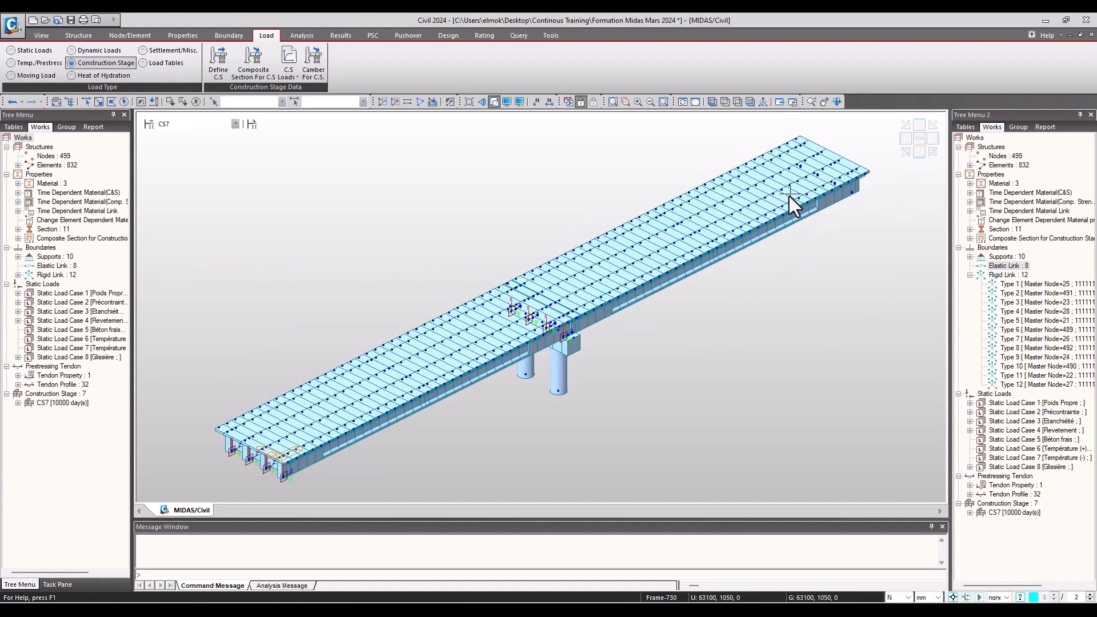
click(918, 157)
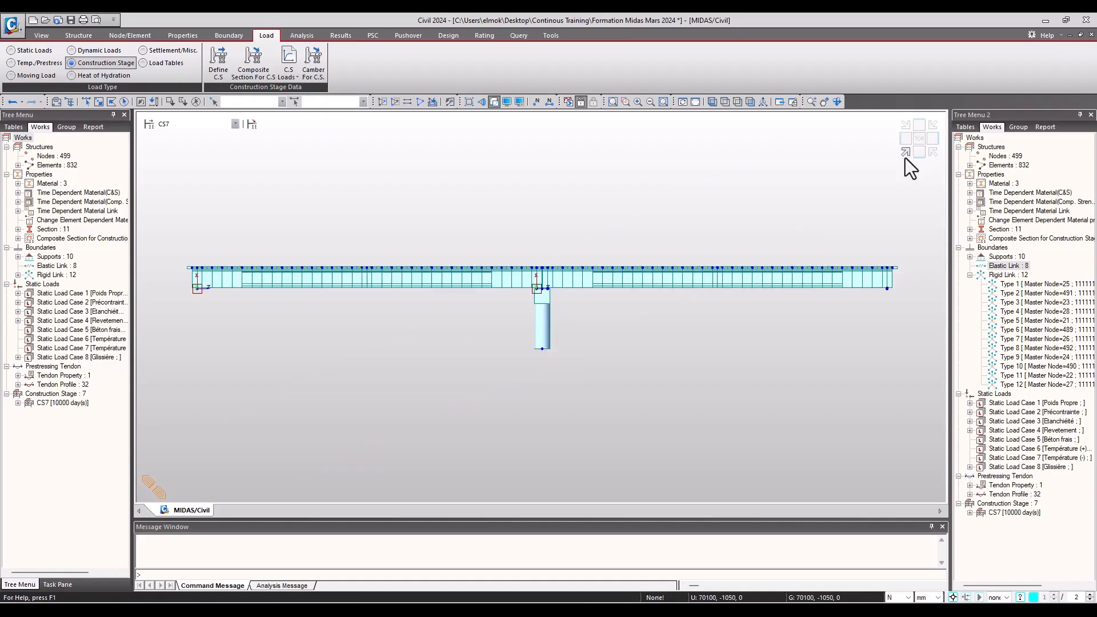
click(905, 155)
click(193, 124)
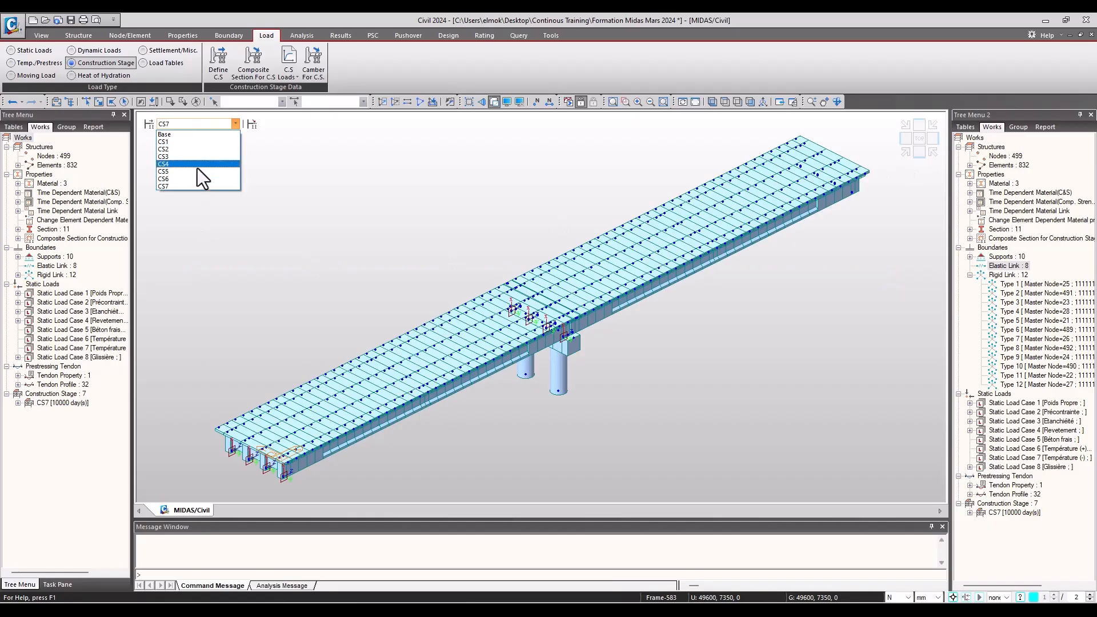
key(ctrl+s)
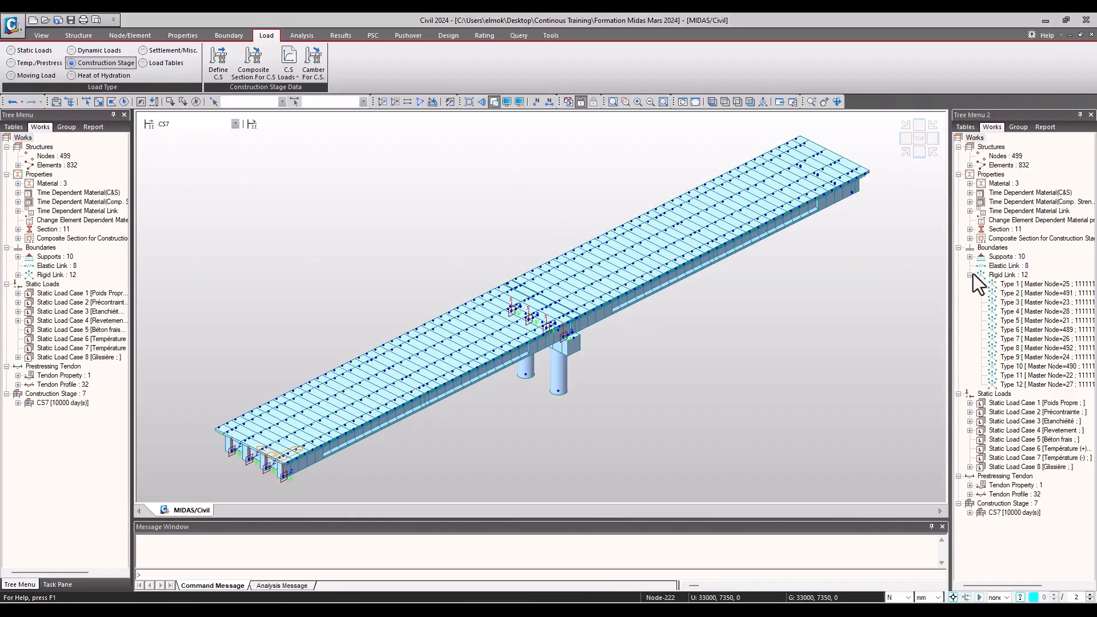
- Display the elastic links again and inspect their locations at the abutment and pier in stage CS7
right_click(1013, 265)
click(1029, 291)
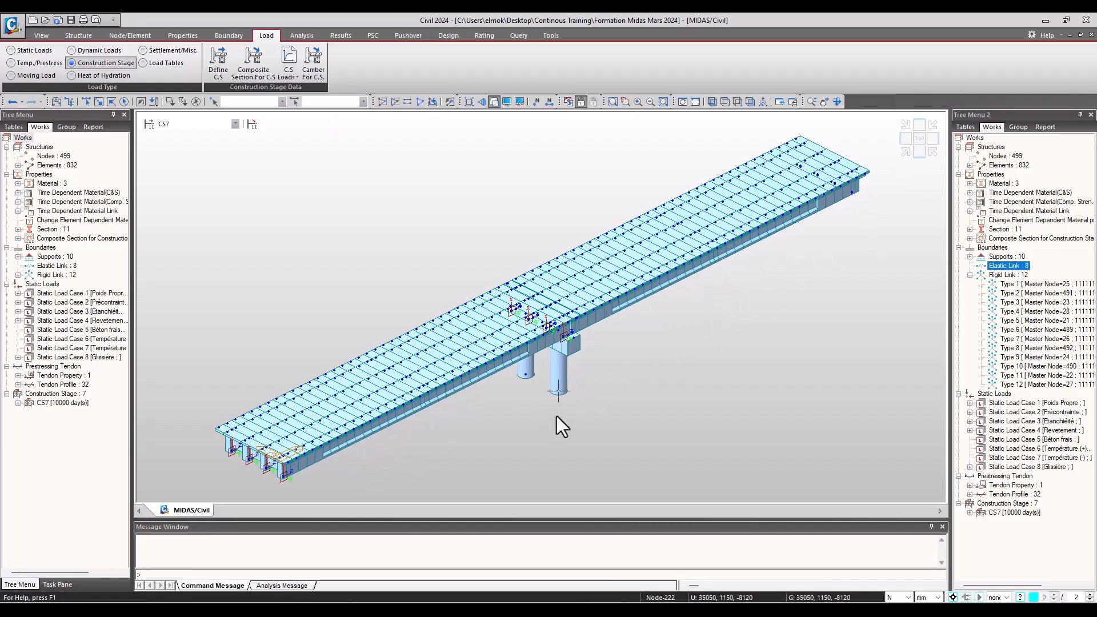
scroll(735, 286, up, 2)
middle_drag(694, 325, 697, 312)
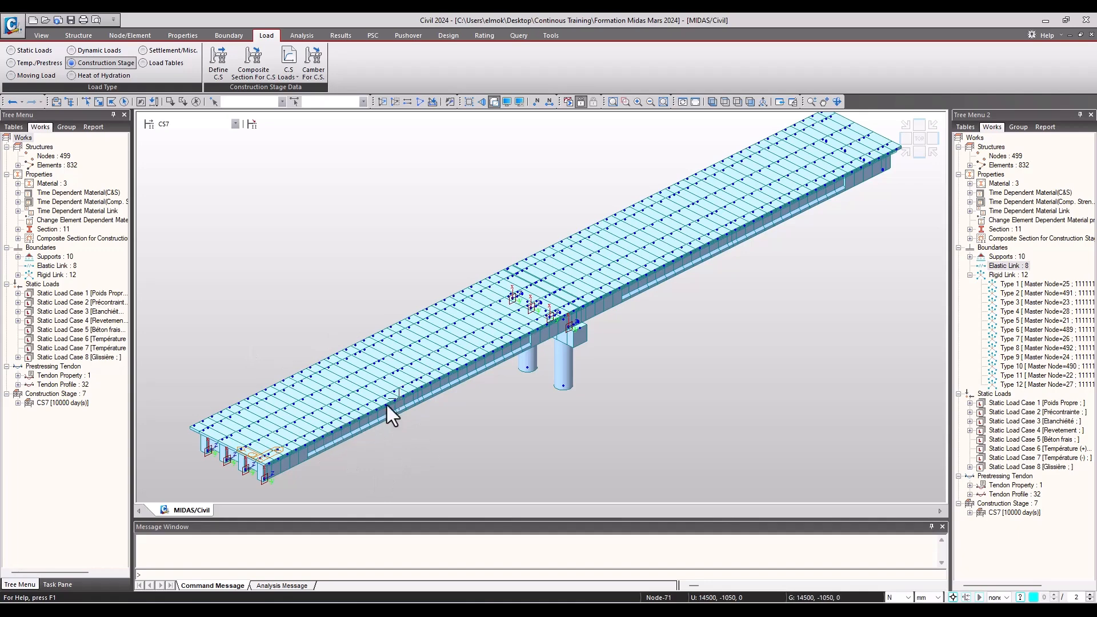
scroll(658, 317, down, 3)
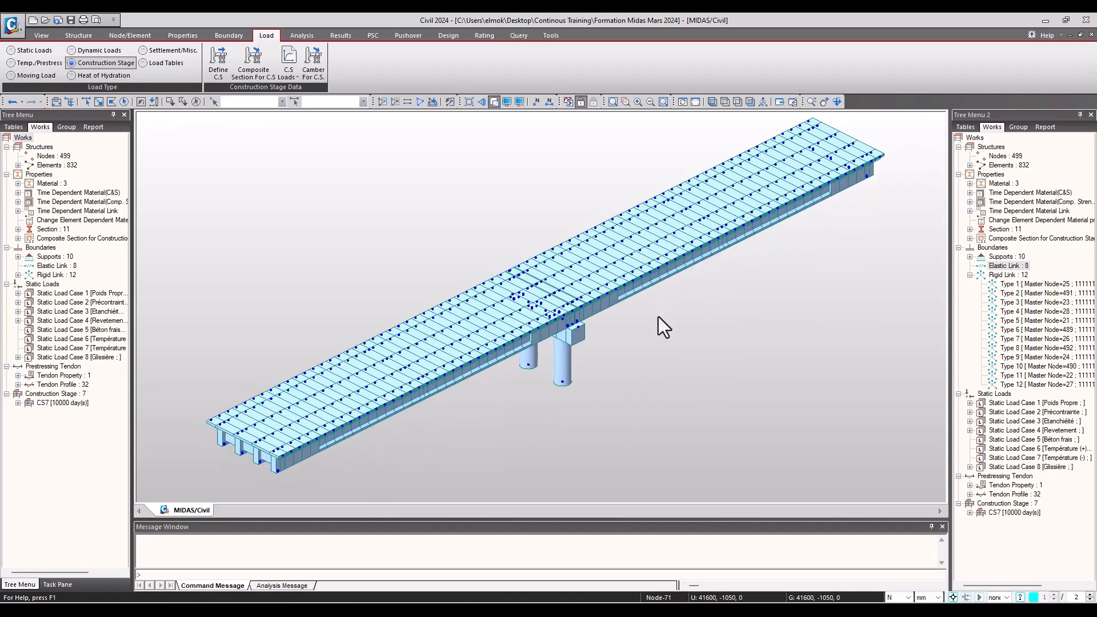
middle_drag(631, 287, 631, 309)
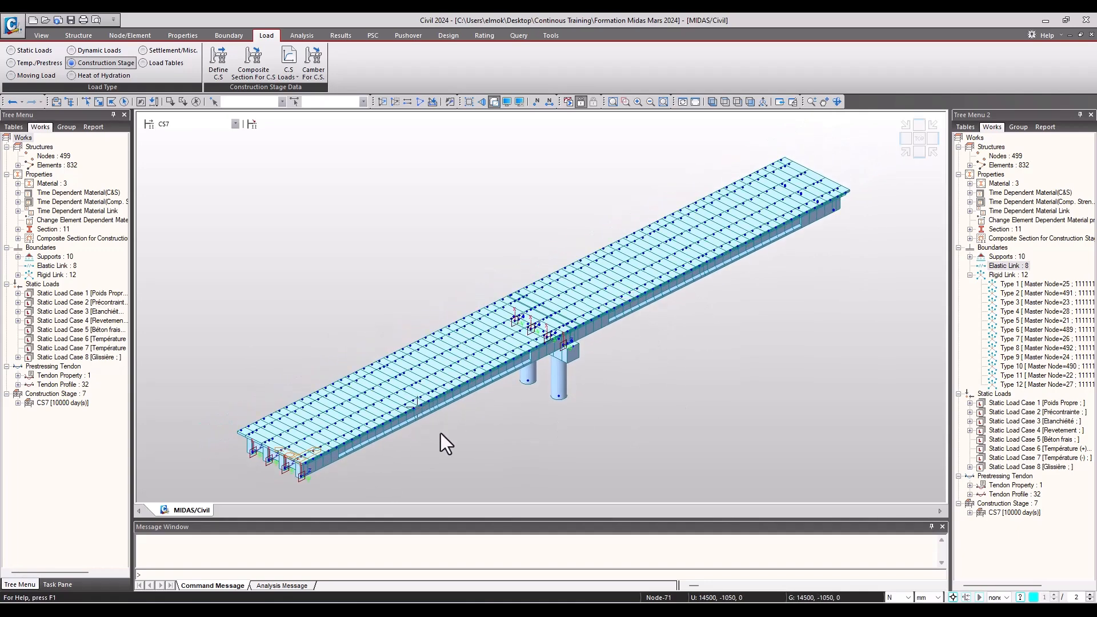
middle_drag(443, 433, 438, 428)
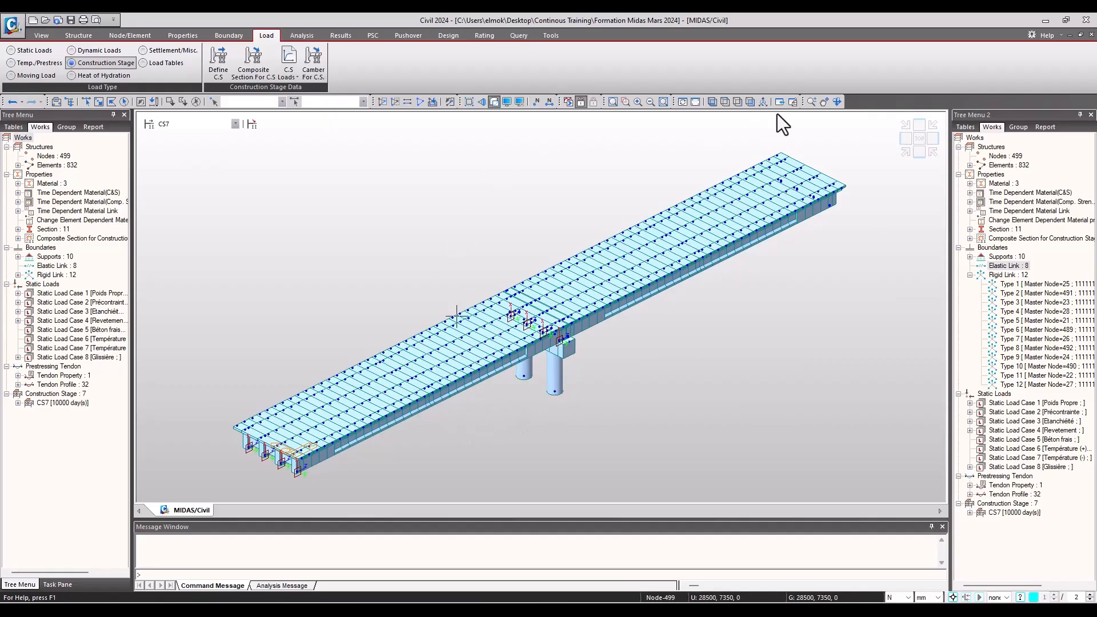
- Display the supports on the stage CS7 model and check their locations
click(835, 106)
drag(743, 262, 755, 238)
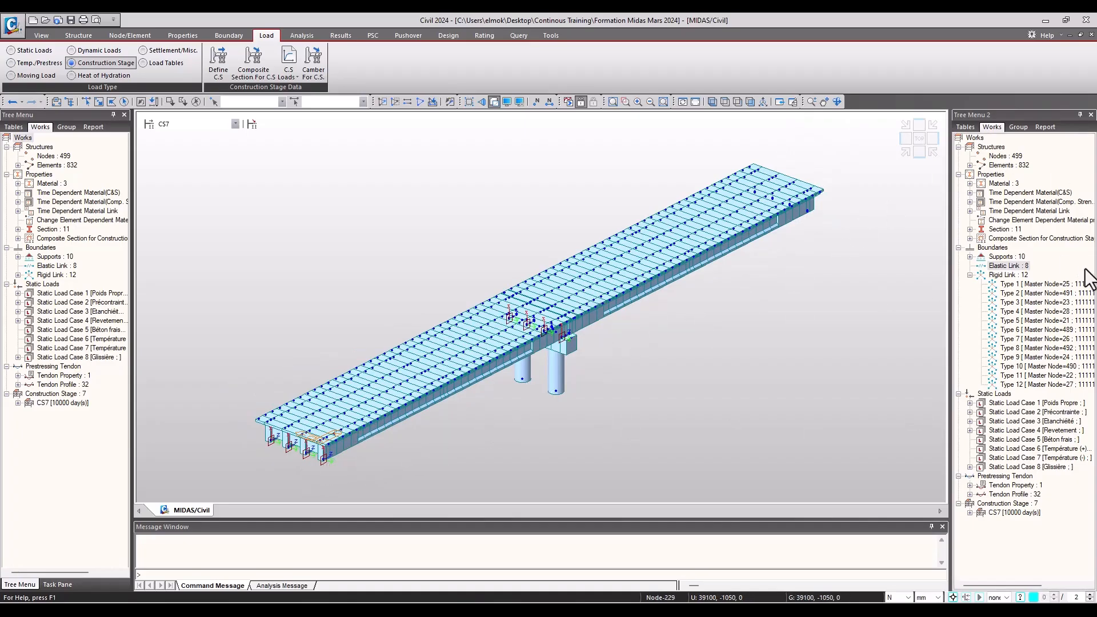
double_click(1012, 257)
right_click(1018, 266)
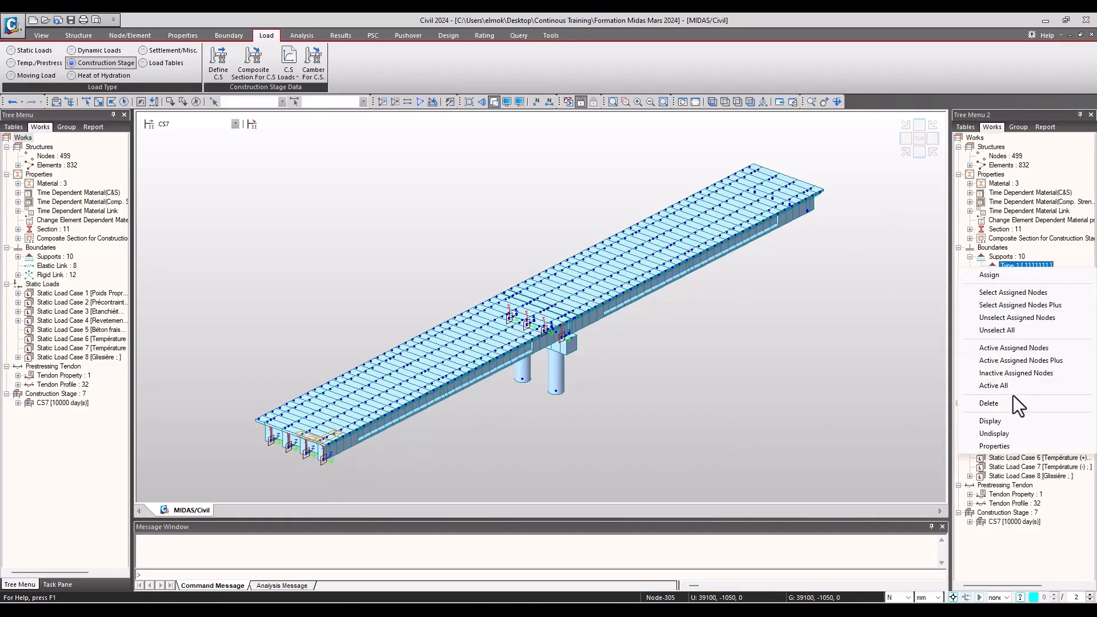
click(1003, 423)
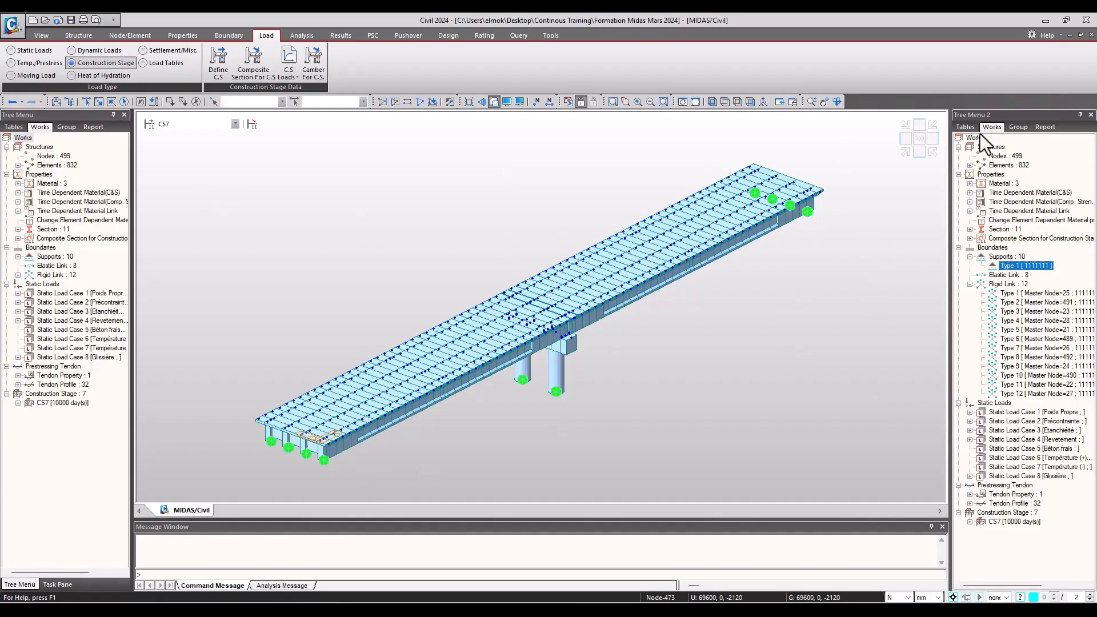
- Return to the Base stage and hide the element beam loads of the Béton frais load case
click(1013, 132)
click(168, 124)
click(173, 134)
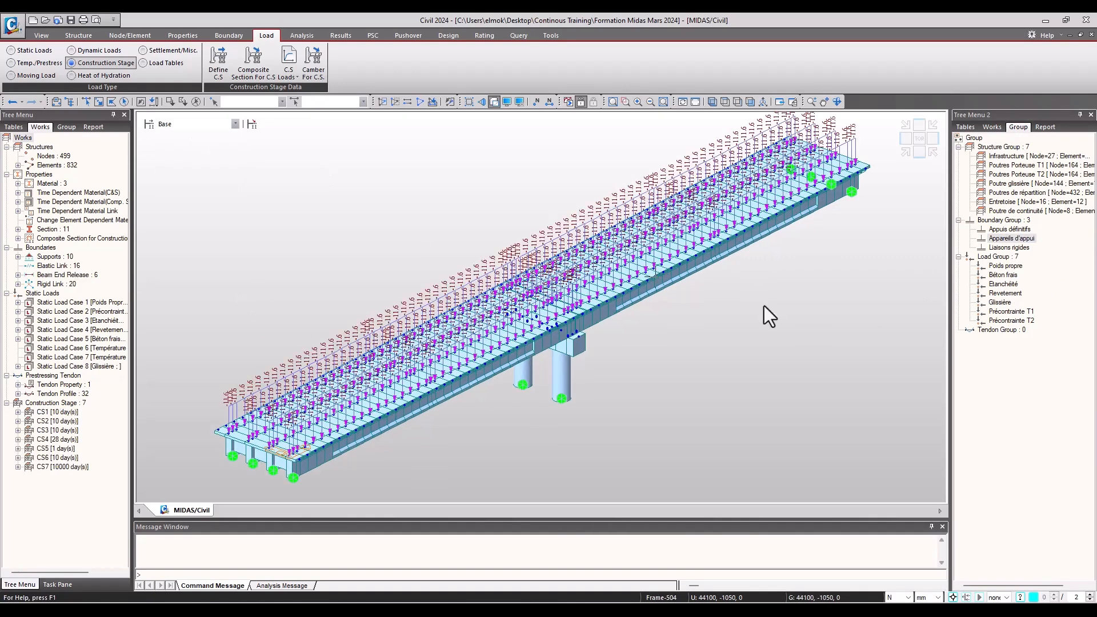
click(991, 128)
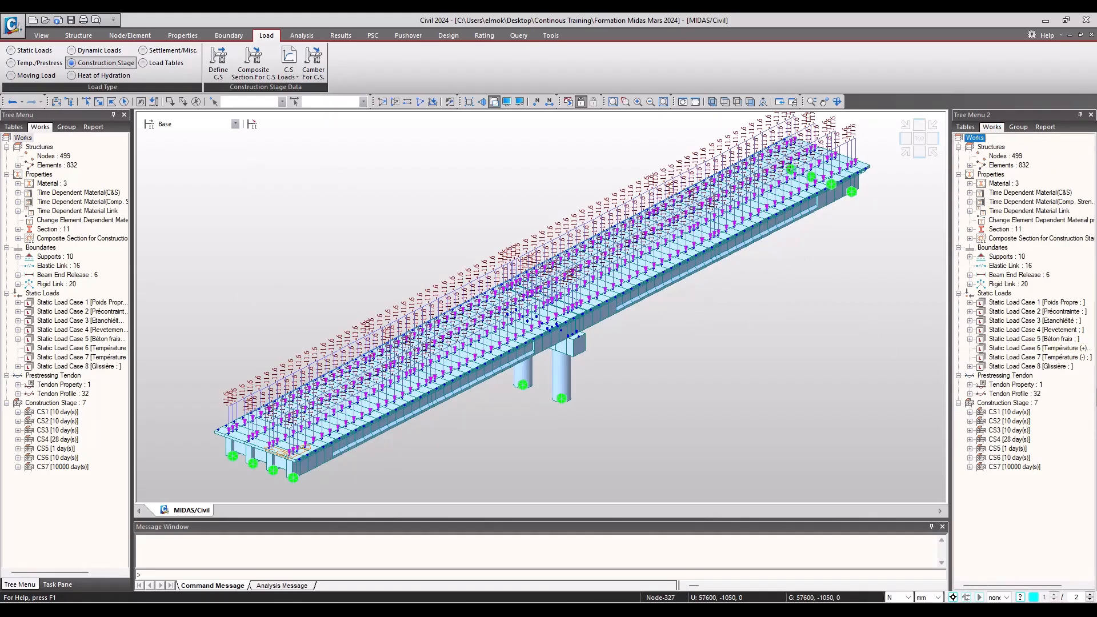
double_click(996, 340)
right_click(1009, 349)
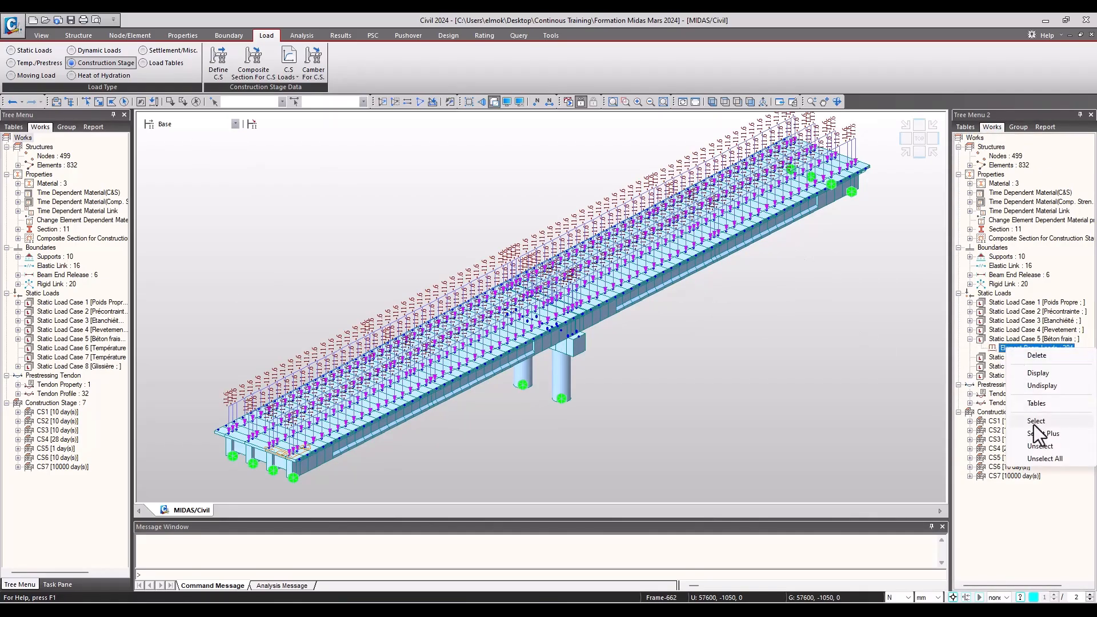
click(1040, 385)
scroll(714, 303, down, 2)
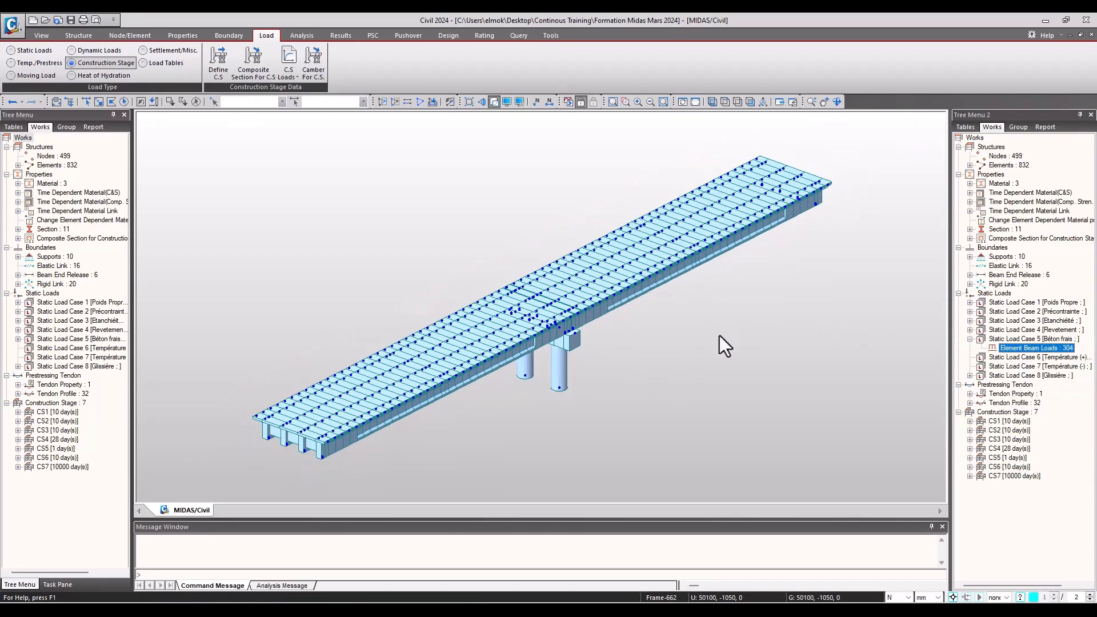
- Rename the boundary group Appareils d'appui as "Appareils d'appui T1"
click(1017, 127)
click(1001, 238)
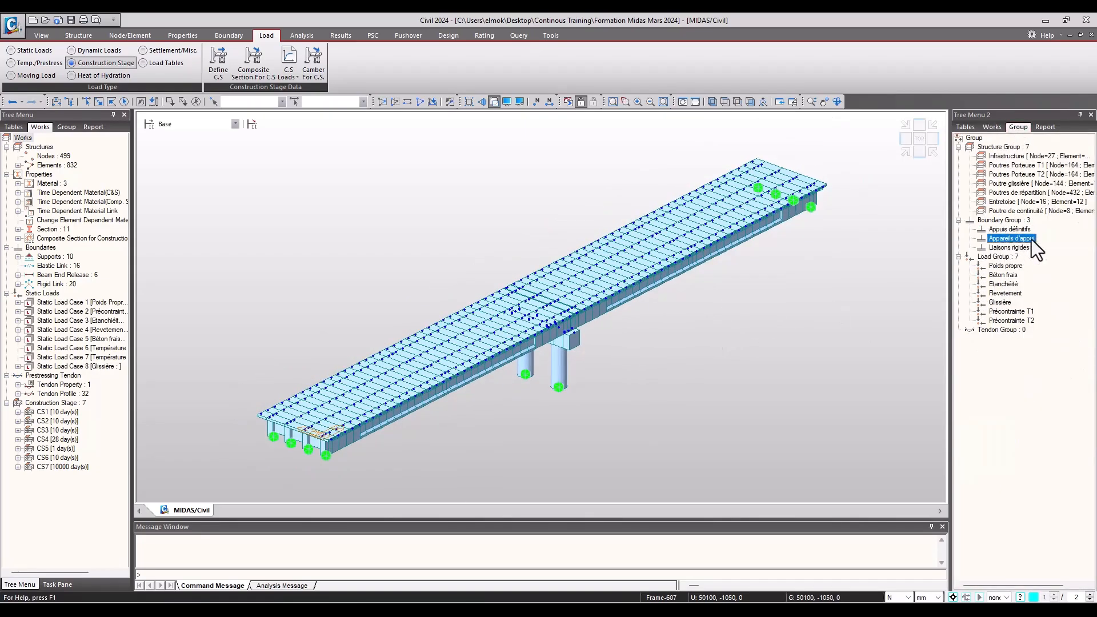
right_click(1022, 246)
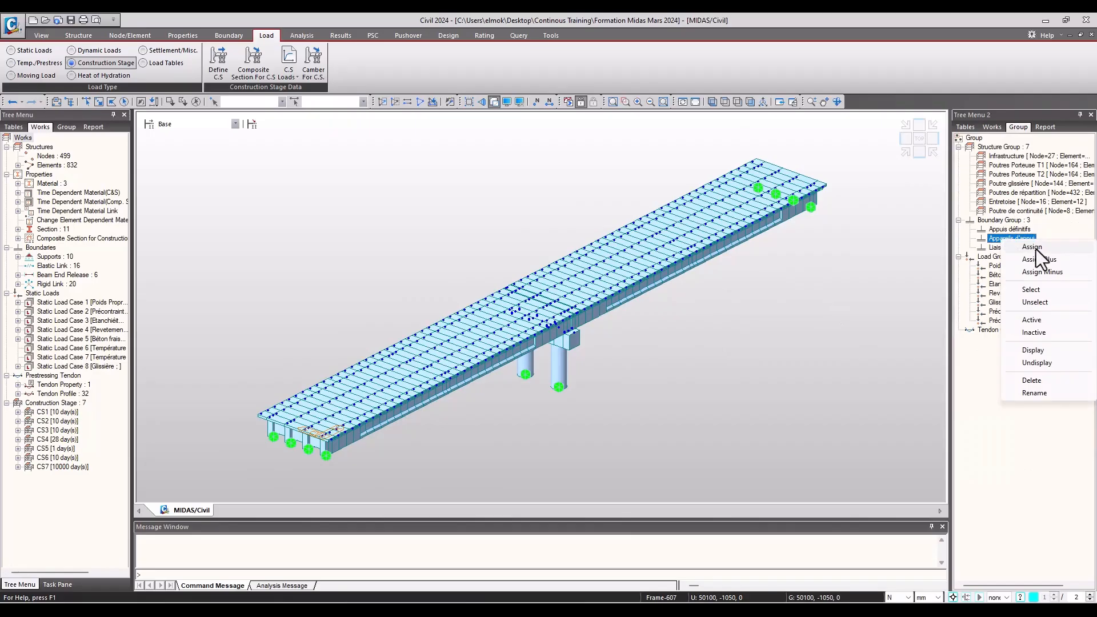
click(1042, 393)
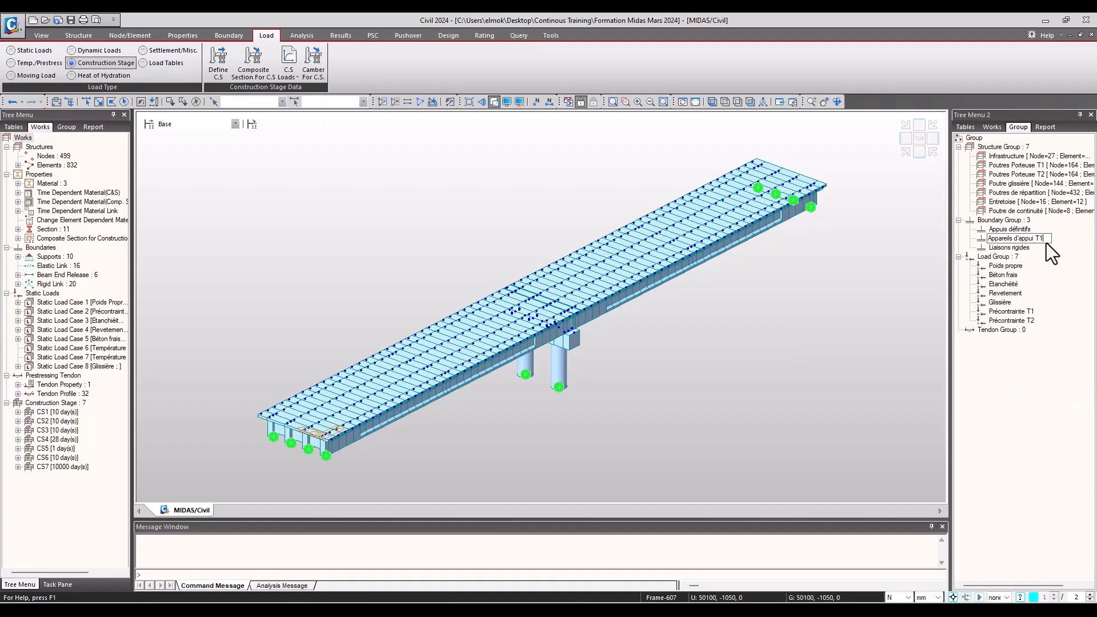
key(Return)
- Create a new boundary group named "Appareils d'appui T2"
right_click(1021, 224)
click(1047, 227)
text(Appareils d'ap)
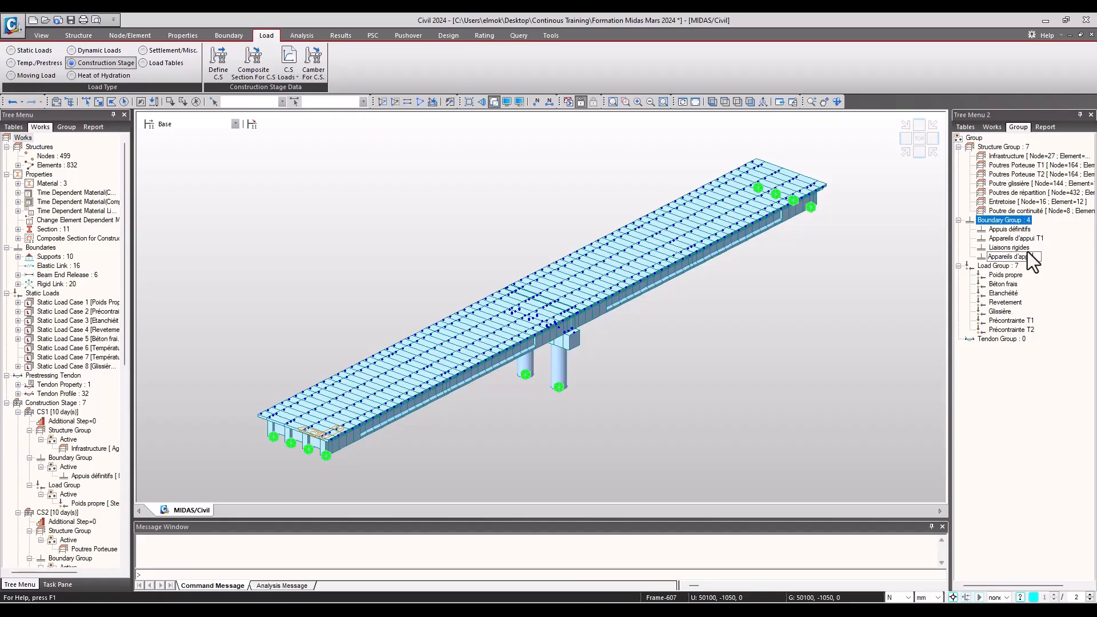
text(2)
click(1041, 309)
- Rename the boundary group Liaisons rigides as "Liaisons rigides T1"
right_click(1010, 249)
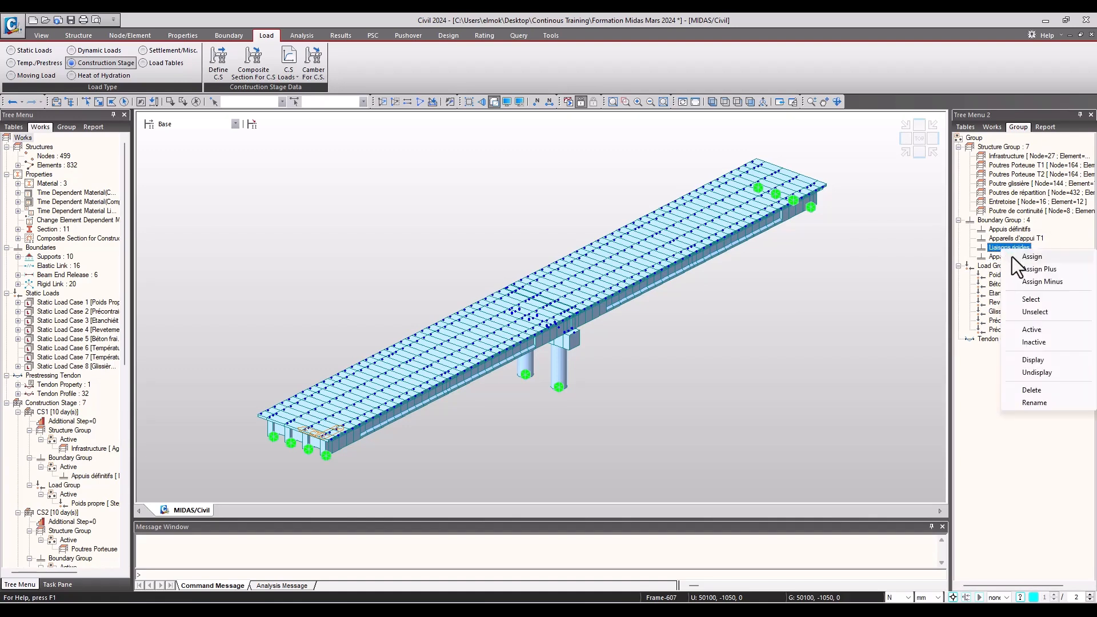
click(1031, 401)
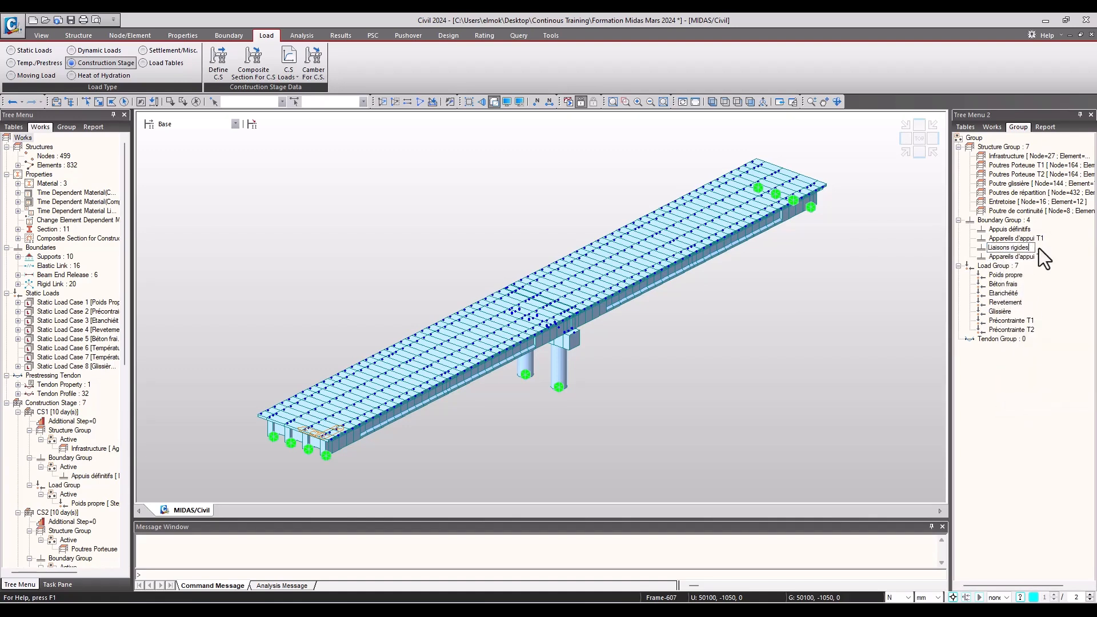
text(T1)
key(Return)
- Create a new boundary group named "Liaisons rigides T2"
right_click(1004, 220)
click(1066, 224)
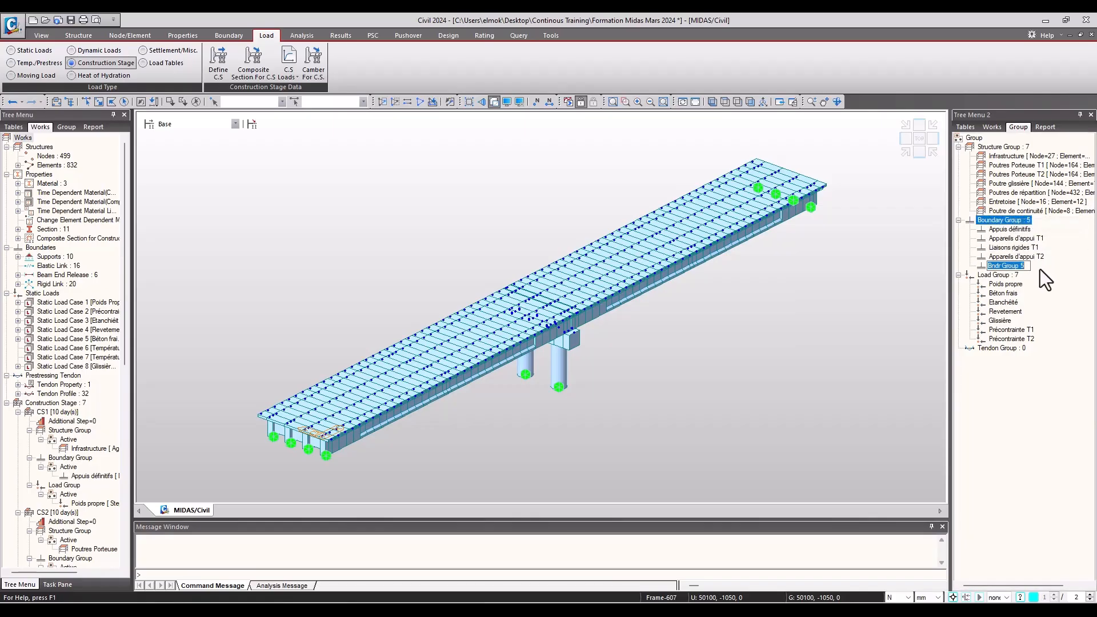
text(Liaisons rigides T2)
key(Return)
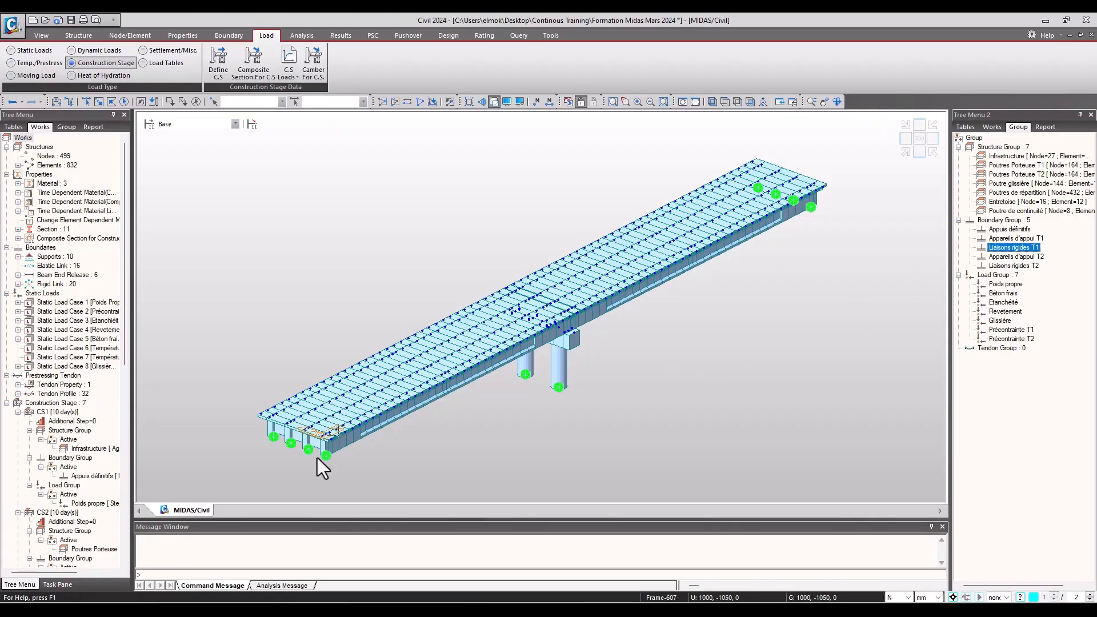
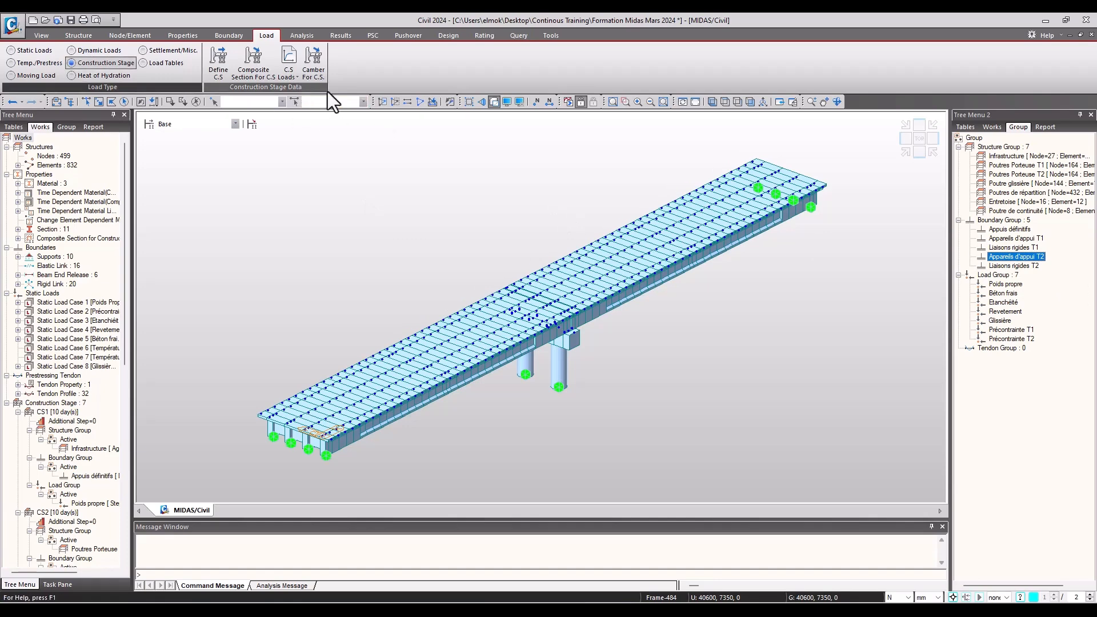
- Open the Elastic Link table with its Group column widened and choose Appareils d'appui T1 for the first link
click(229, 35)
click(540, 79)
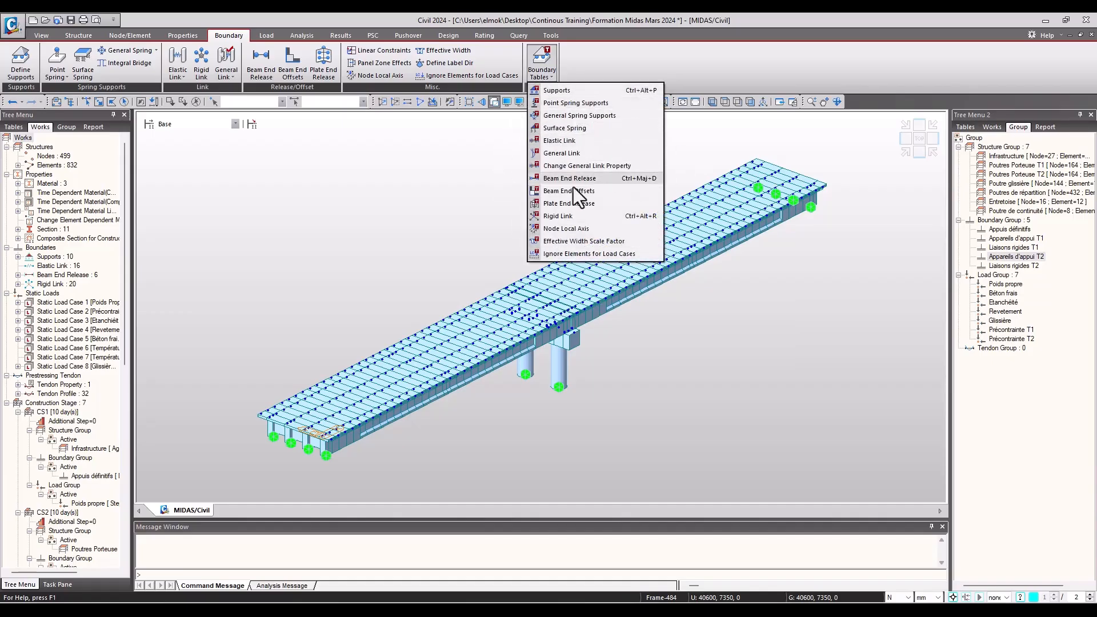
click(588, 142)
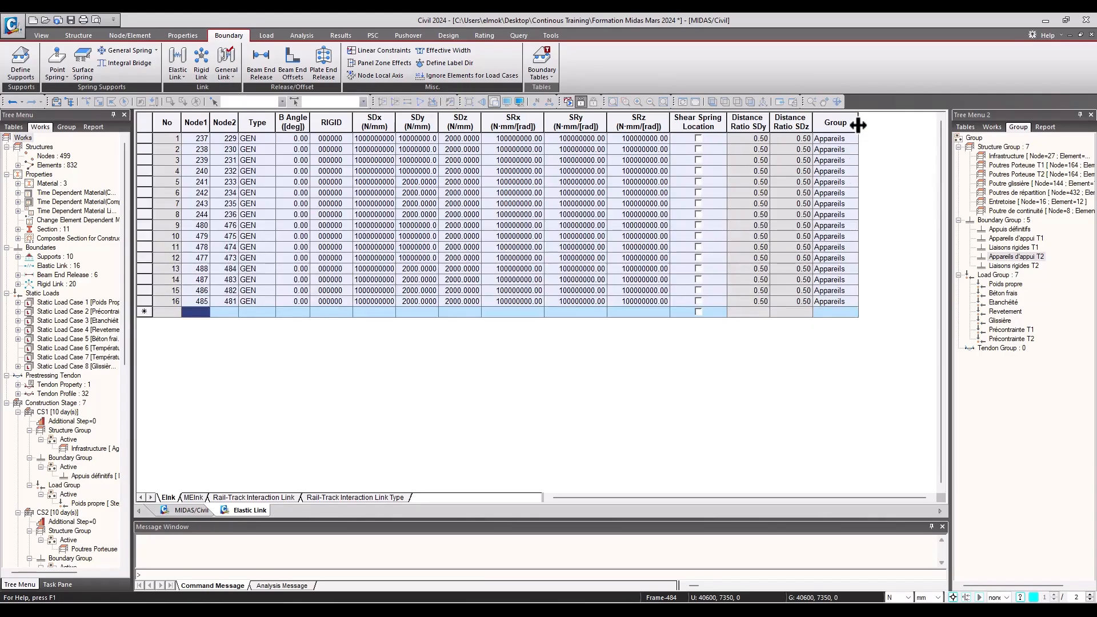
drag(857, 120, 902, 132)
click(895, 140)
click(898, 142)
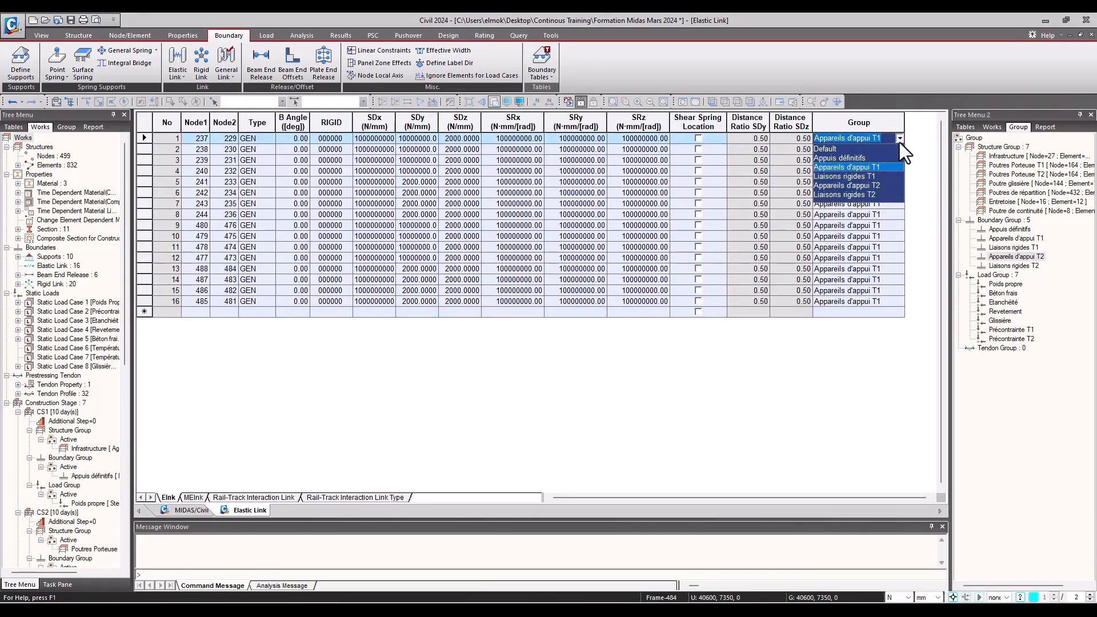
click(879, 167)
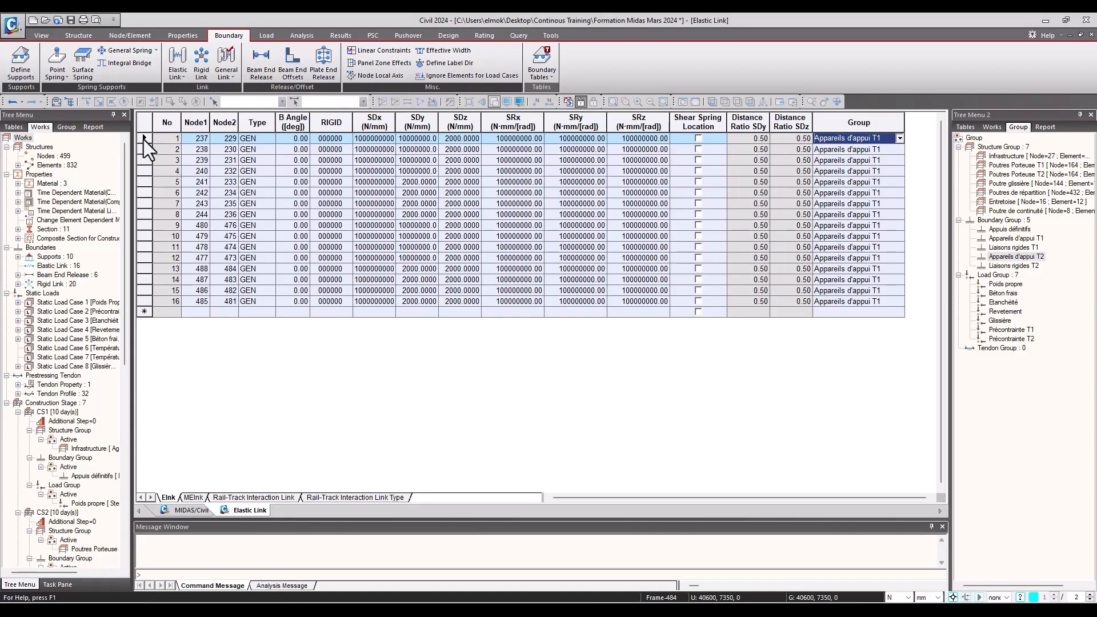
- Examine the bearing locations at the abutments and pier in the bridge model
click(183, 508)
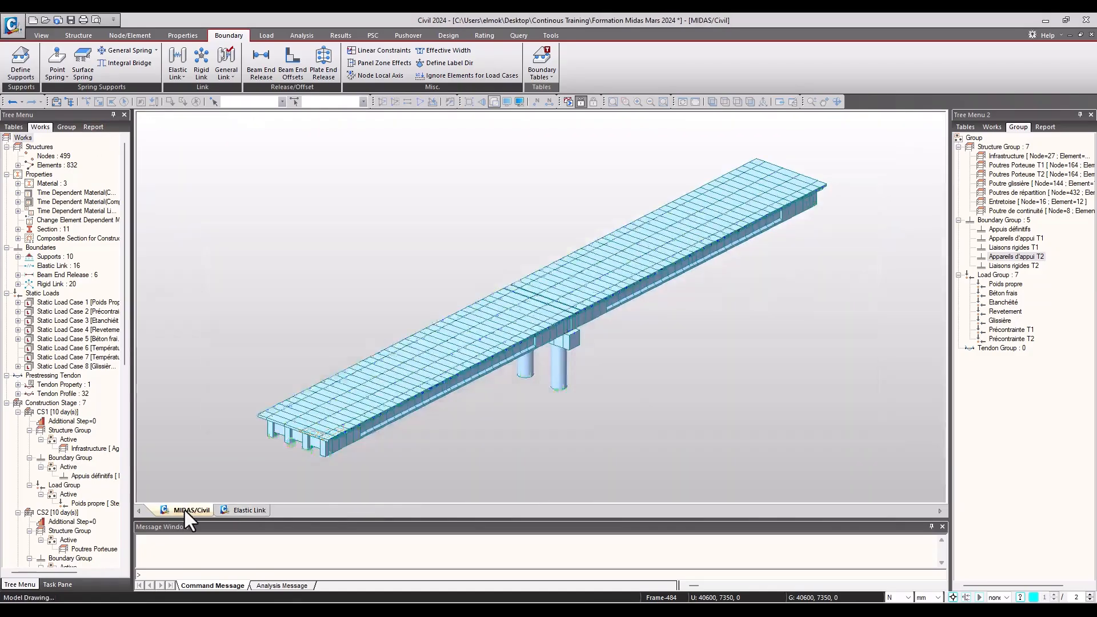
scroll(245, 467, up, 5)
scroll(252, 382, up, 3)
middle_drag(292, 331, 312, 350)
scroll(289, 409, down, 2)
scroll(544, 277, down, 1)
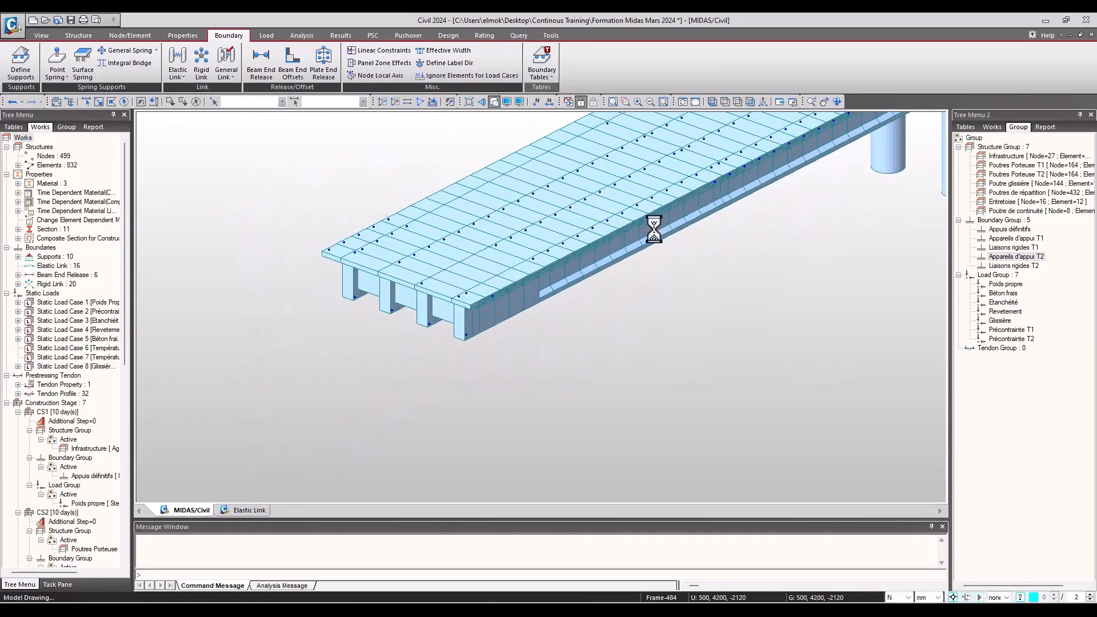
middle_drag(692, 210, 303, 430)
middle_drag(642, 319, 578, 364)
scroll(571, 379, down, 2)
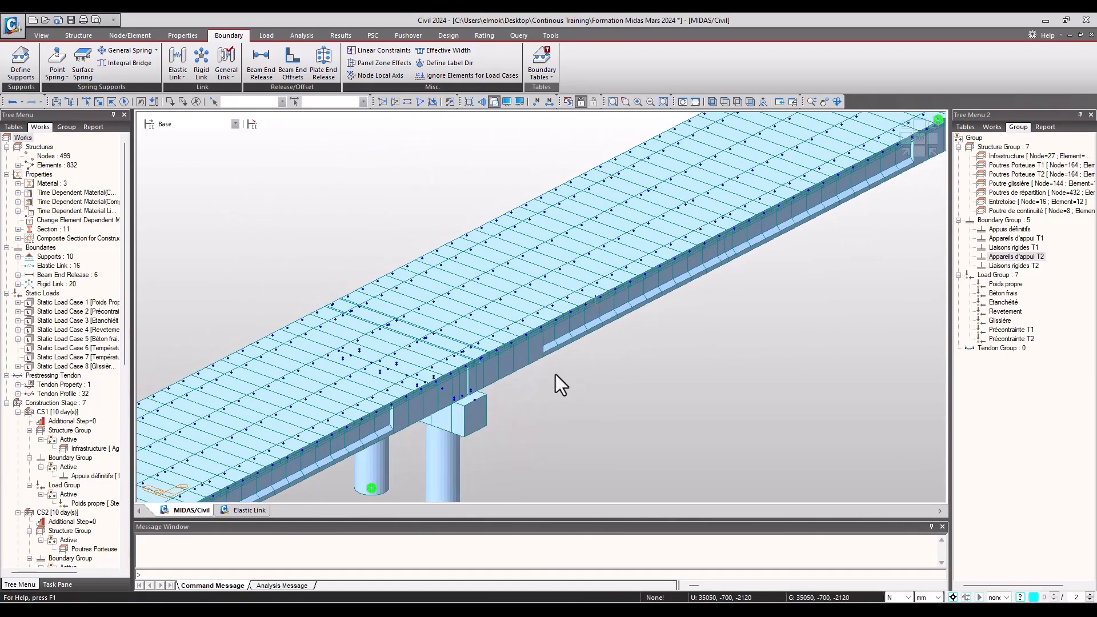
middle_drag(683, 331, 584, 403)
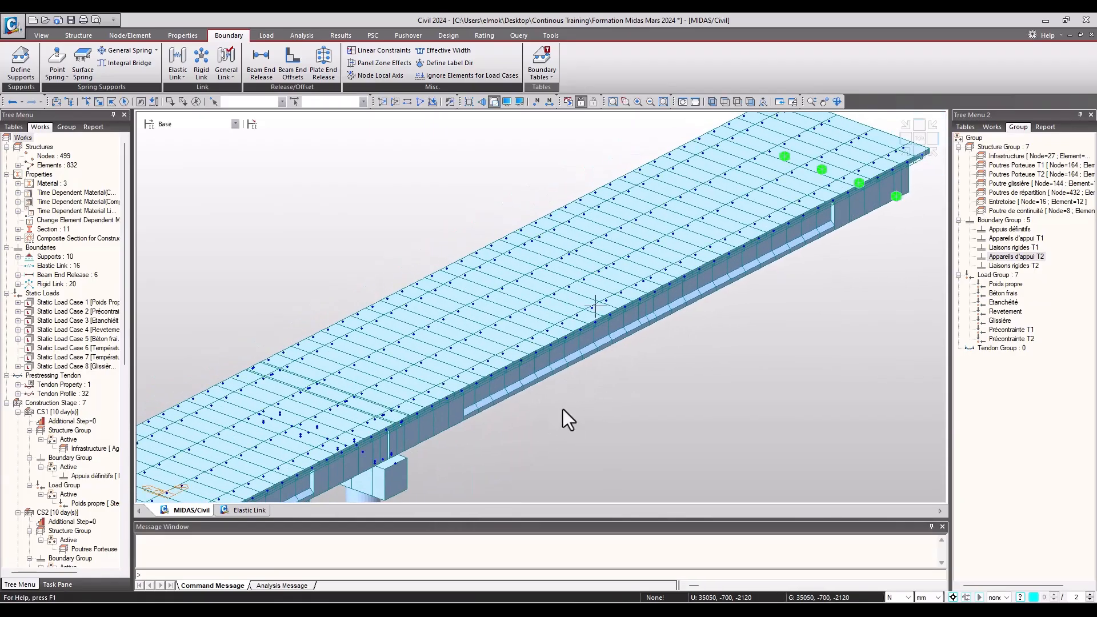
- Show the model as wireframe and isolate the nodes of the boundary group Appareils d'appui T1
click(493, 102)
middle_drag(493, 416, 495, 394)
scroll(377, 434, up, 3)
scroll(438, 396, down, 3)
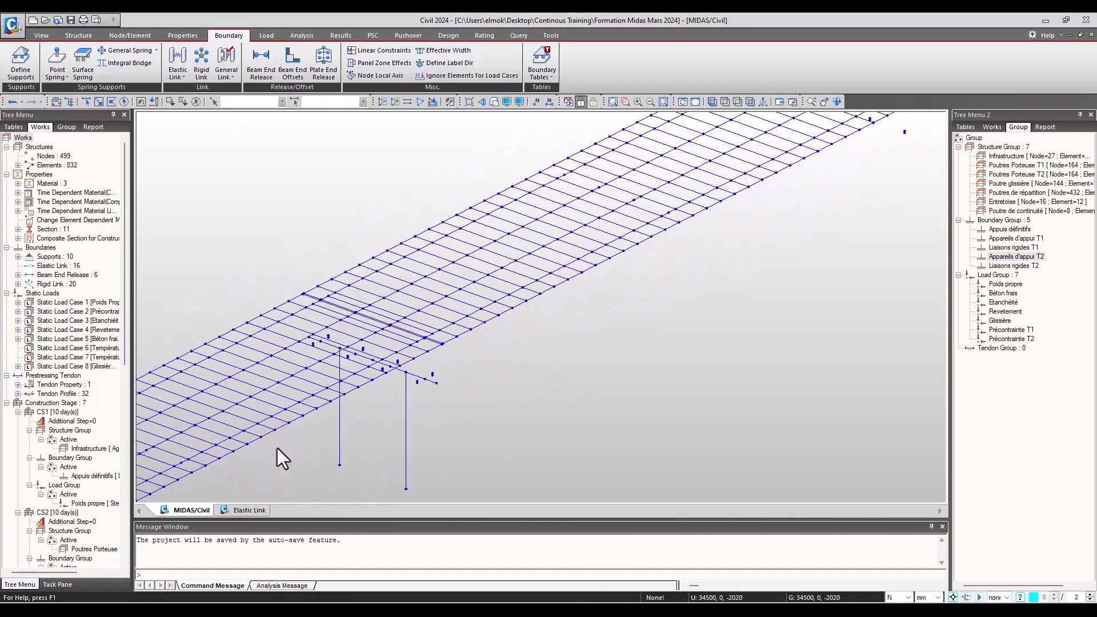
click(1009, 239)
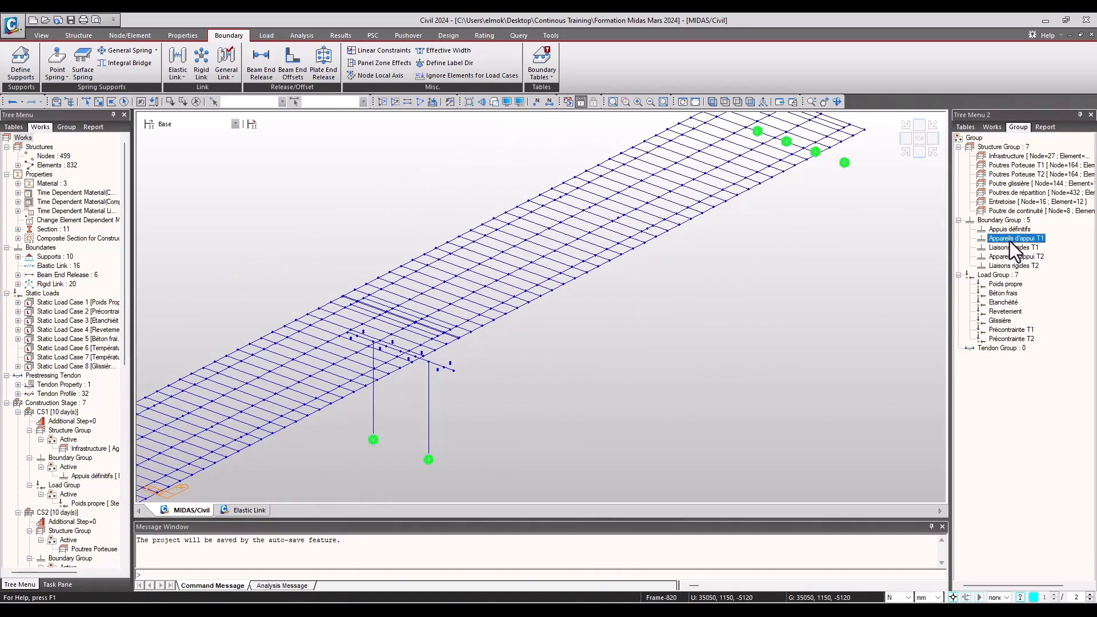
click(380, 104)
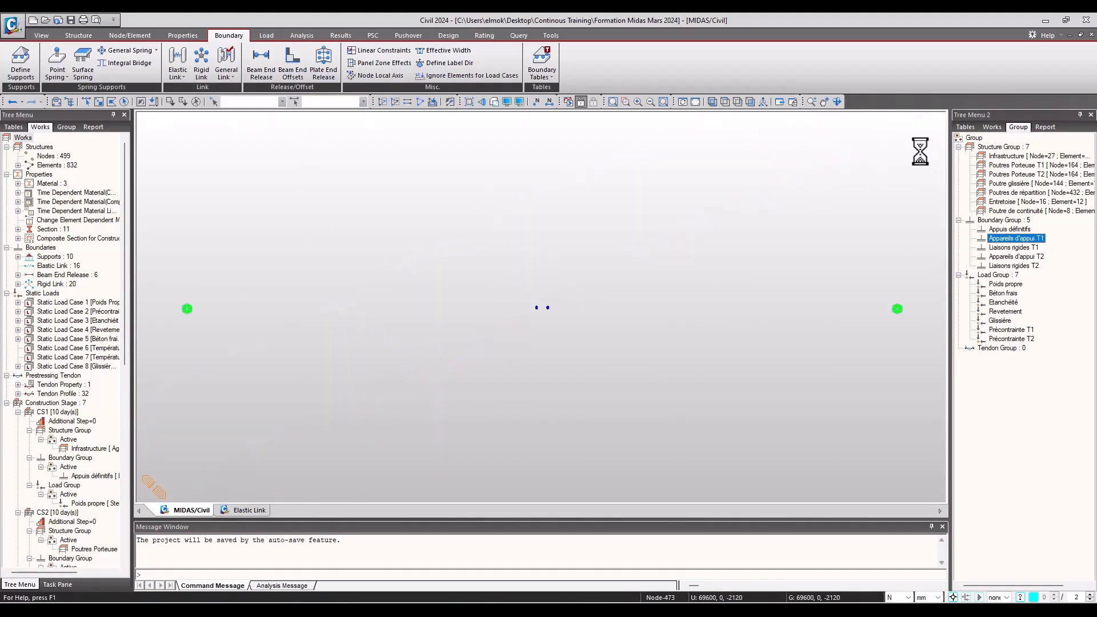
- Isolate the second span's bearing nodes, 473 to 488, and show them in isometric view
click(86, 102)
drag(879, 253, 540, 330)
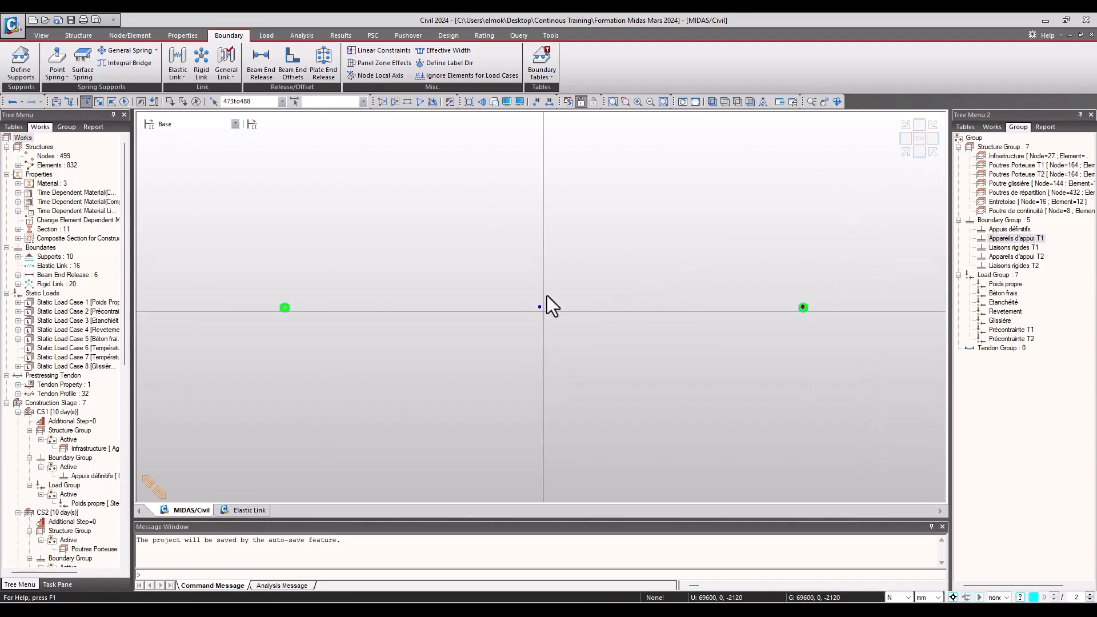
click(380, 104)
click(904, 154)
middle_drag(720, 293, 690, 260)
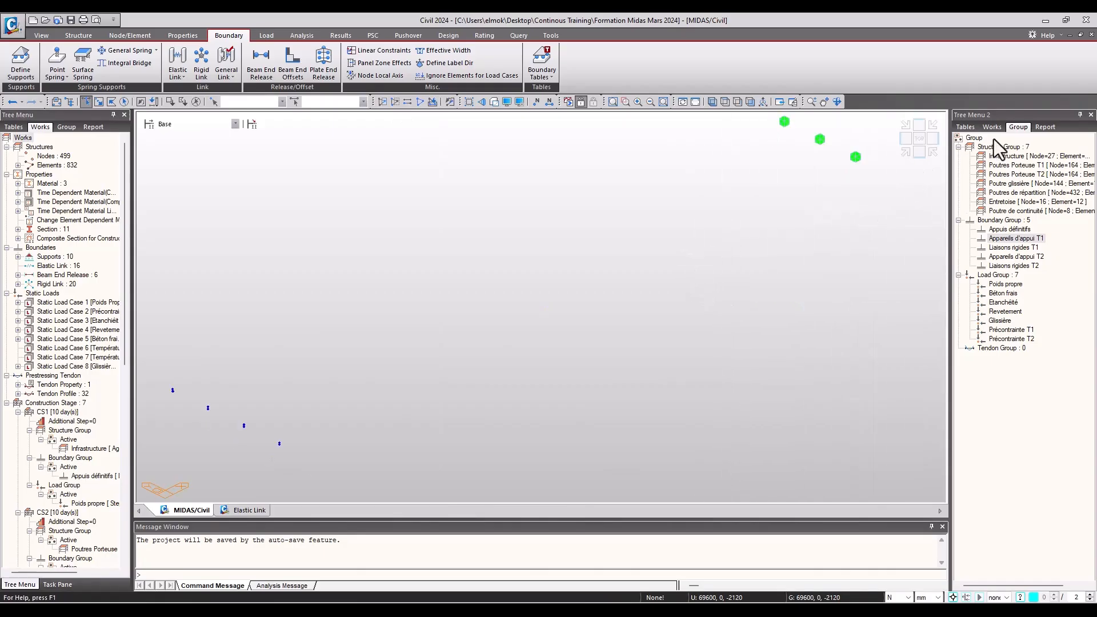
- Hide the support symbols on the isolated bearing nodes
click(991, 127)
double_click(1002, 258)
right_click(1009, 265)
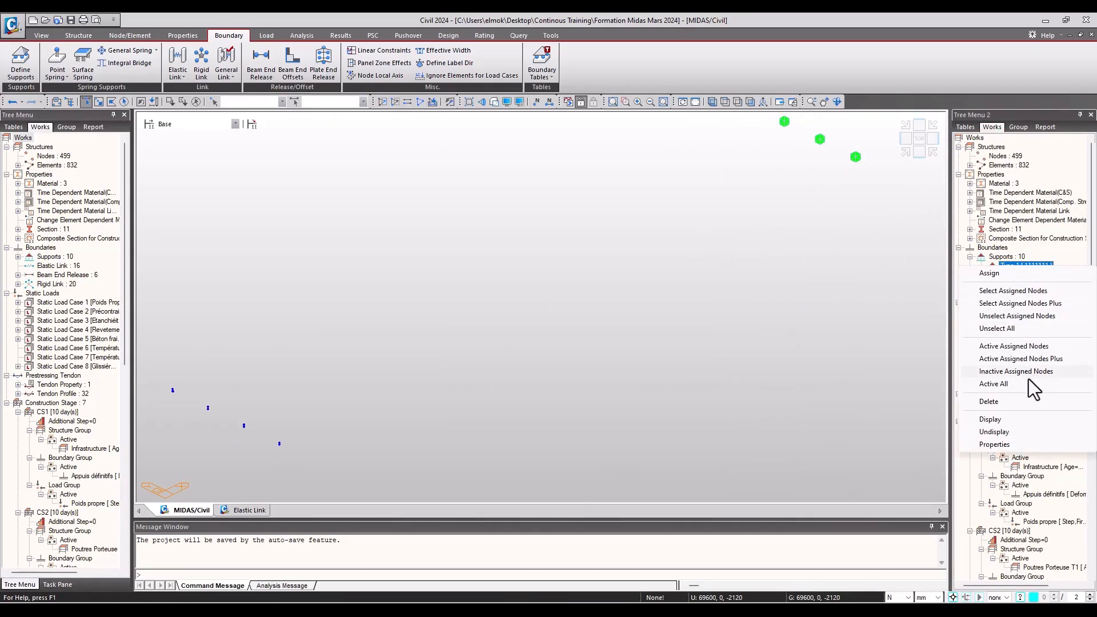
click(1022, 434)
scroll(680, 333, down, 2)
scroll(598, 378, up, 3)
scroll(598, 378, down, 1)
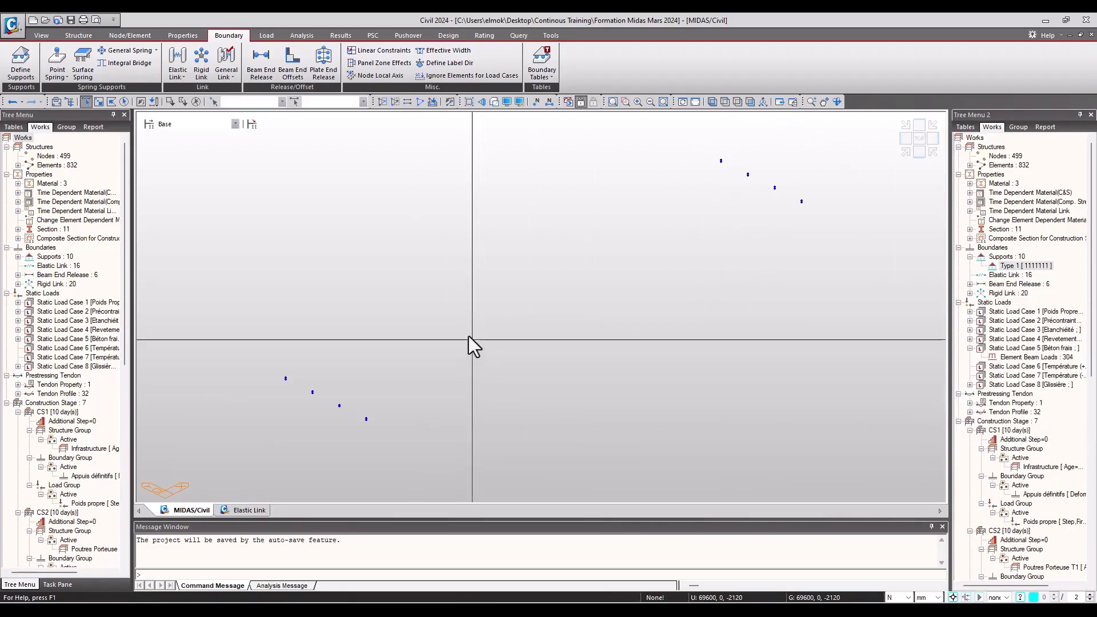
- Display the node numbers, read those of the second span's bearings, and return to the Elastic Link table
click(535, 102)
scroll(287, 422, up, 1)
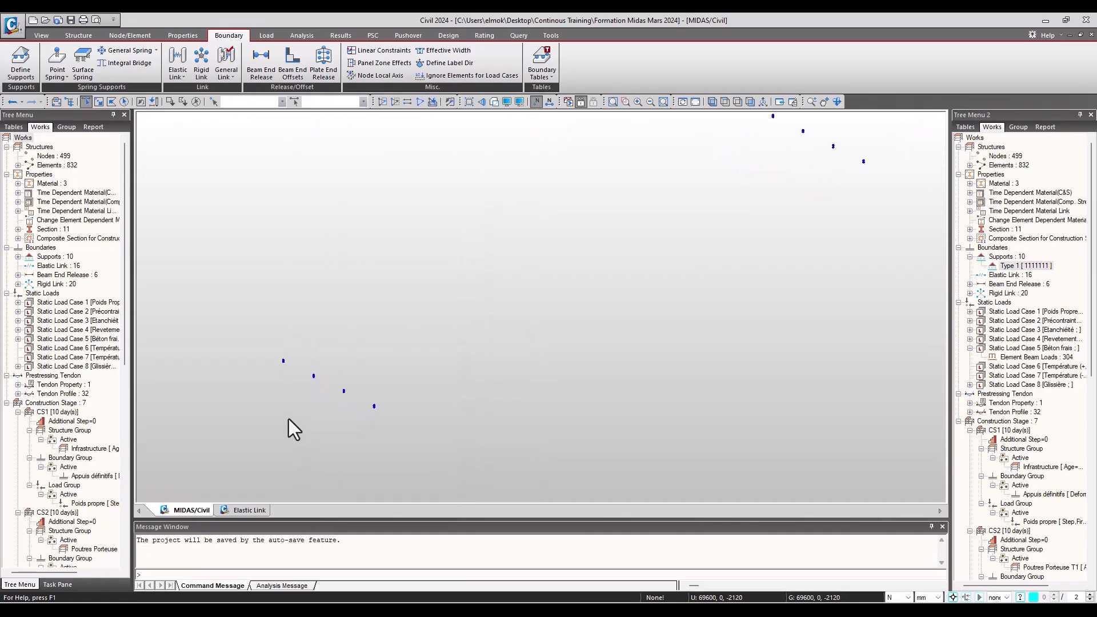
scroll(335, 359, up, 2)
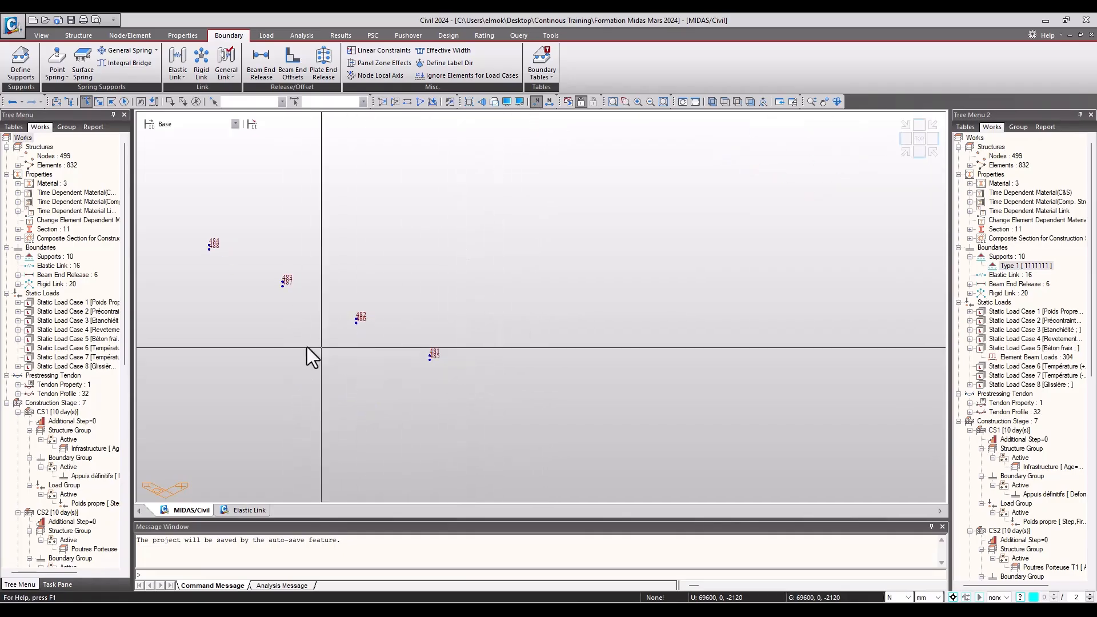
scroll(505, 382, up, 1)
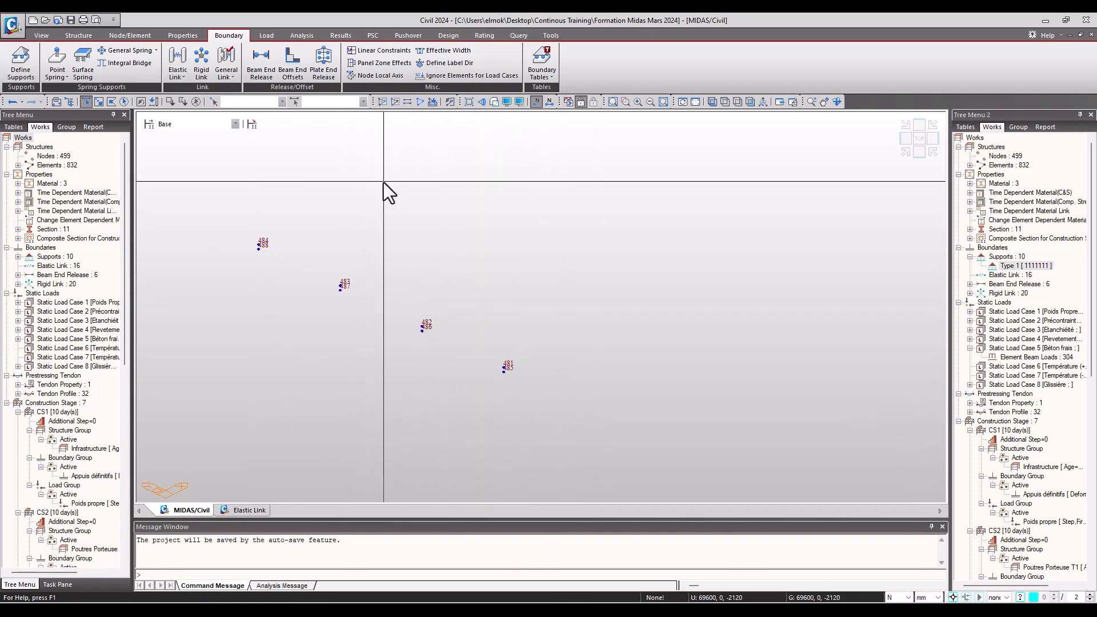
click(247, 510)
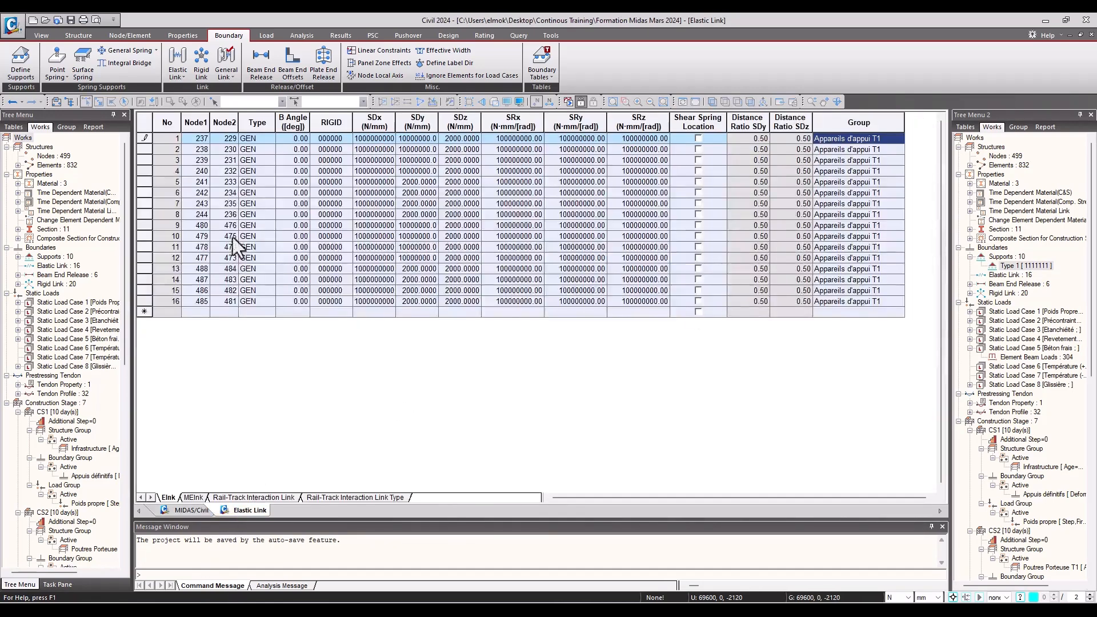
- Compare the isolated bearing nodes with the Elastic Link table and assign link 16, nodes 485 and 481, to the group Appareils d'appui T2
click(188, 510)
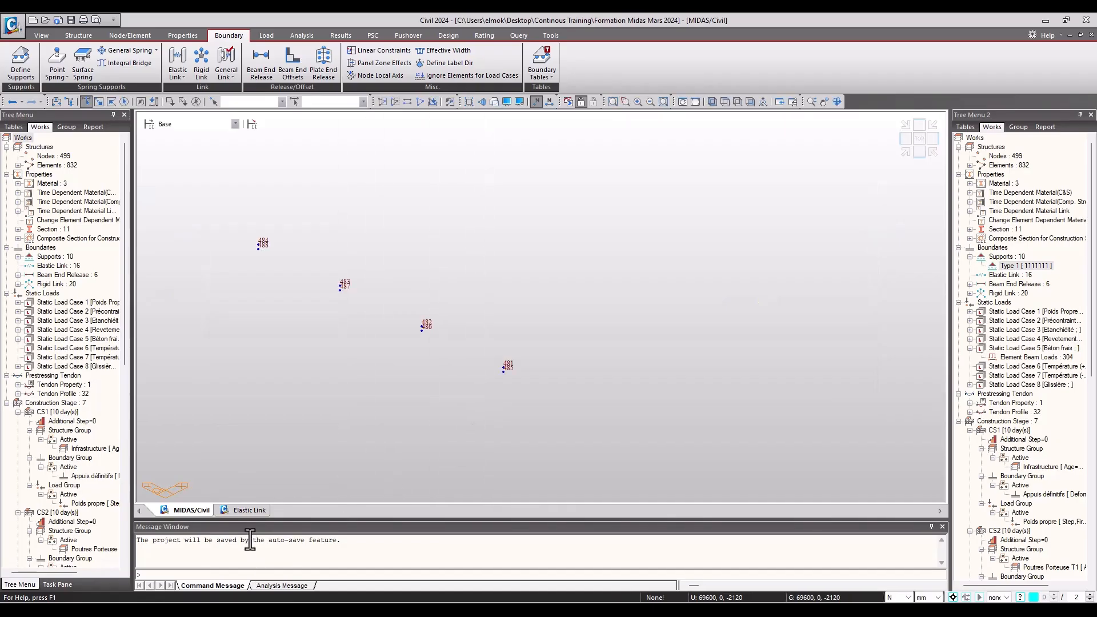
click(260, 510)
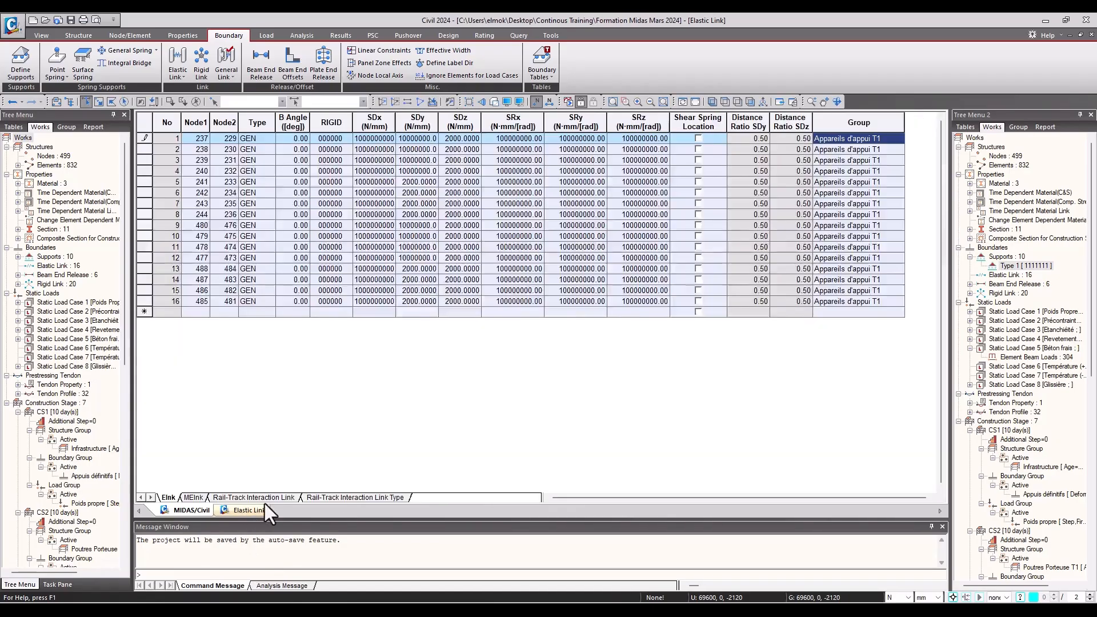
click(202, 511)
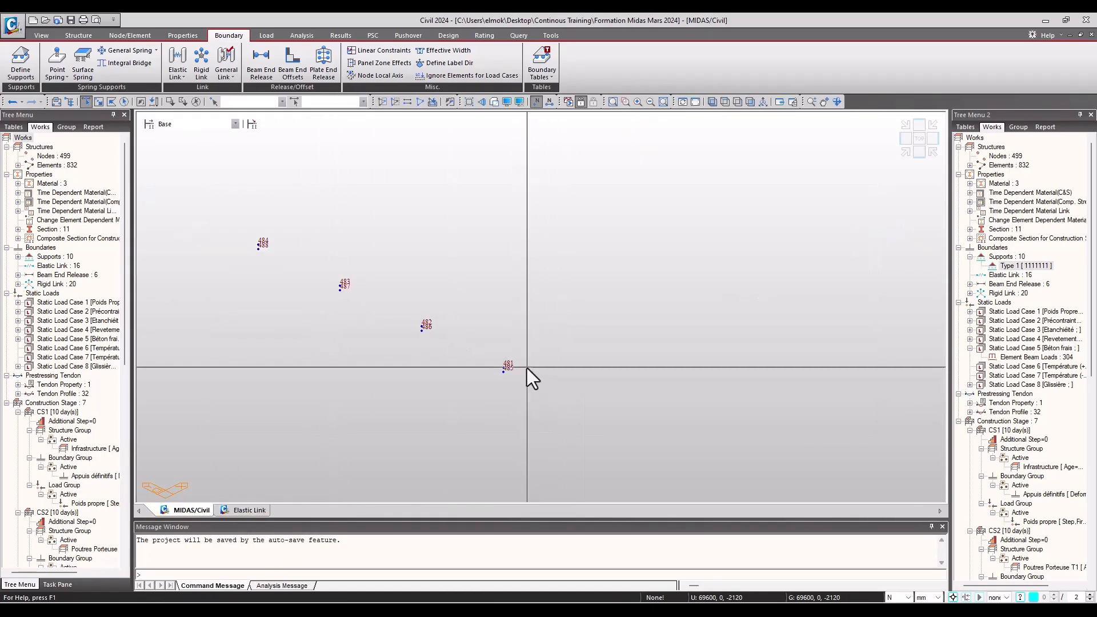
click(243, 511)
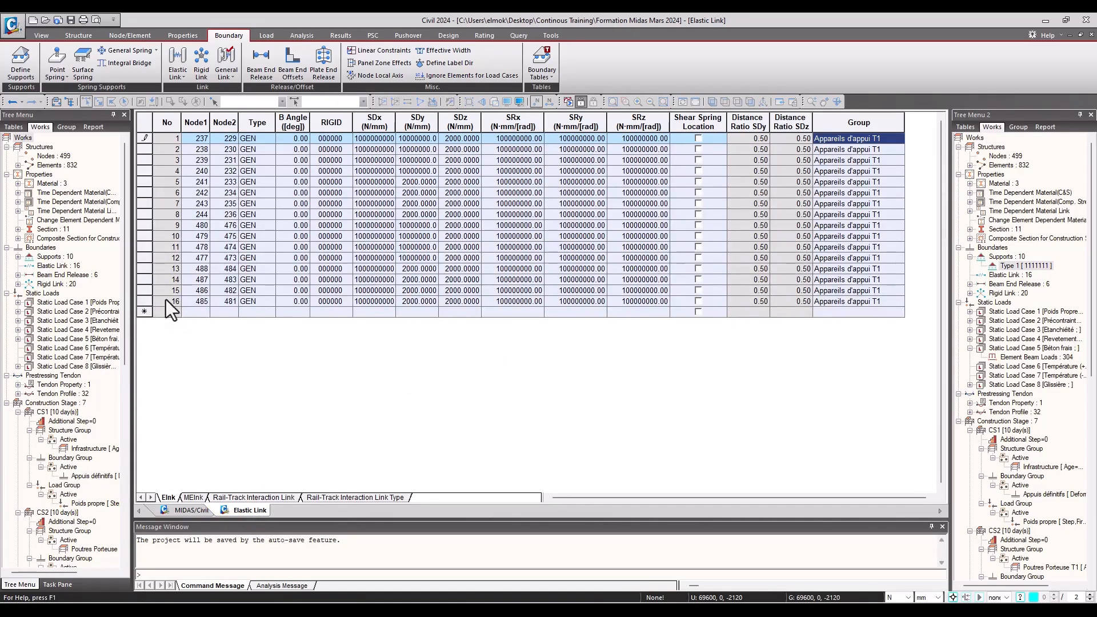
click(143, 301)
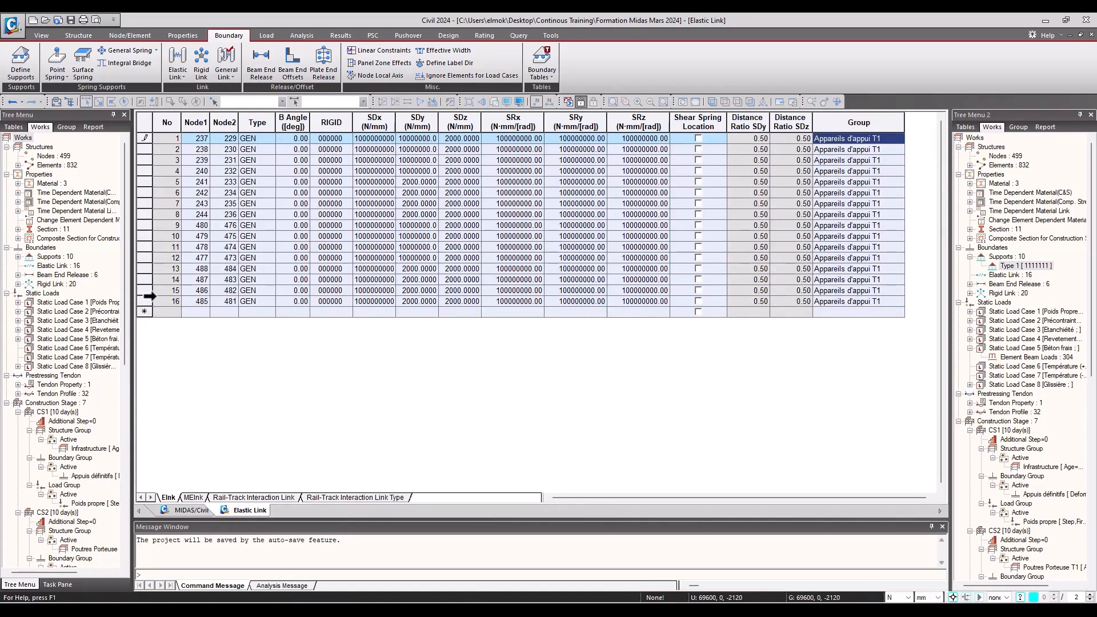
click(900, 302)
click(859, 348)
key(Up)
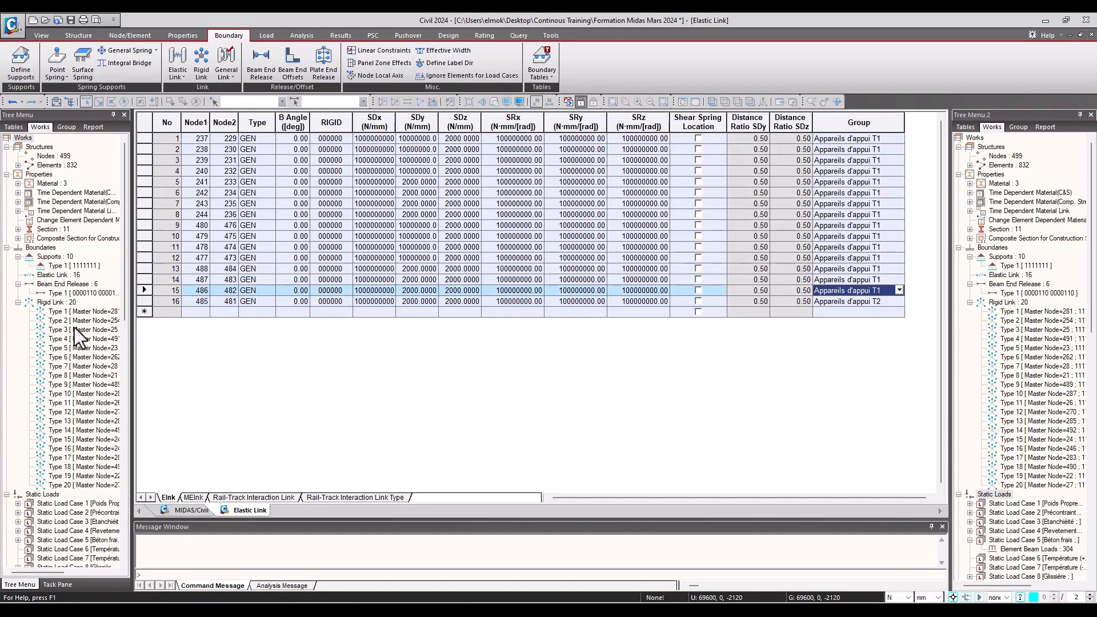
- Examine the node numbers of the bearings at both ends of the second span in the model view
click(189, 510)
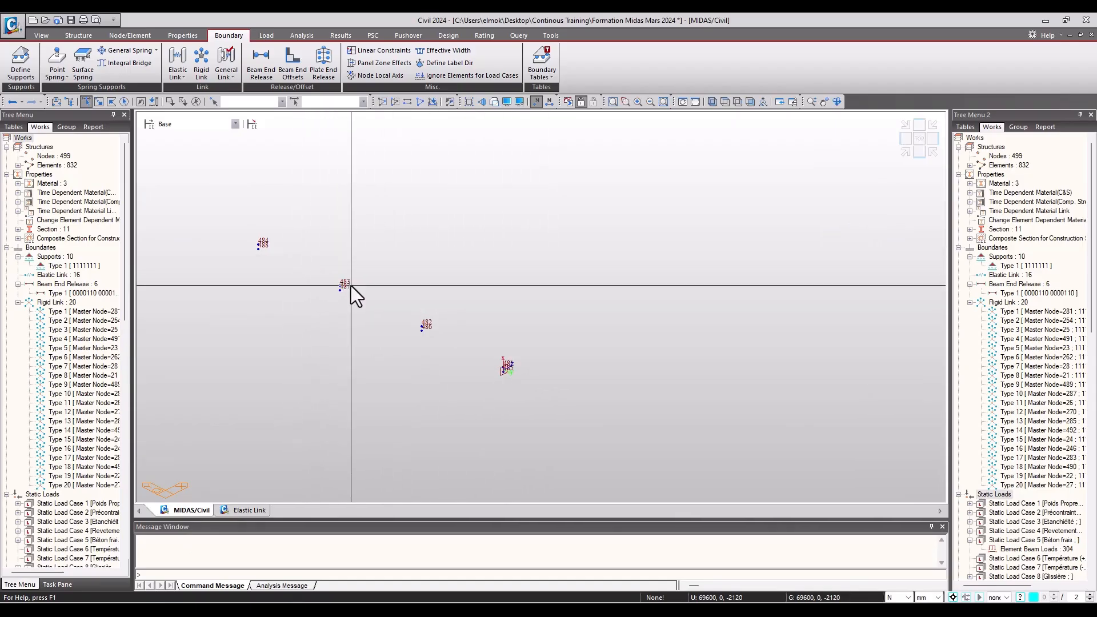
scroll(462, 354, down, 3)
middle_drag(810, 257, 482, 393)
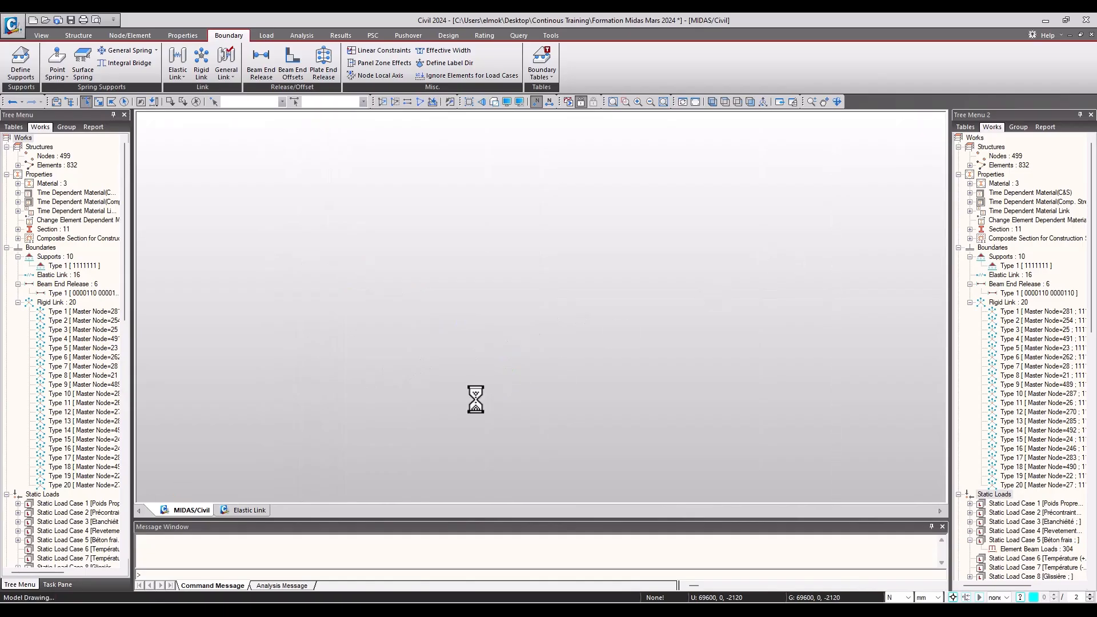
scroll(482, 372, down, 5)
scroll(654, 261, up, 3)
middle_drag(893, 306, 828, 330)
scroll(866, 303, up, 2)
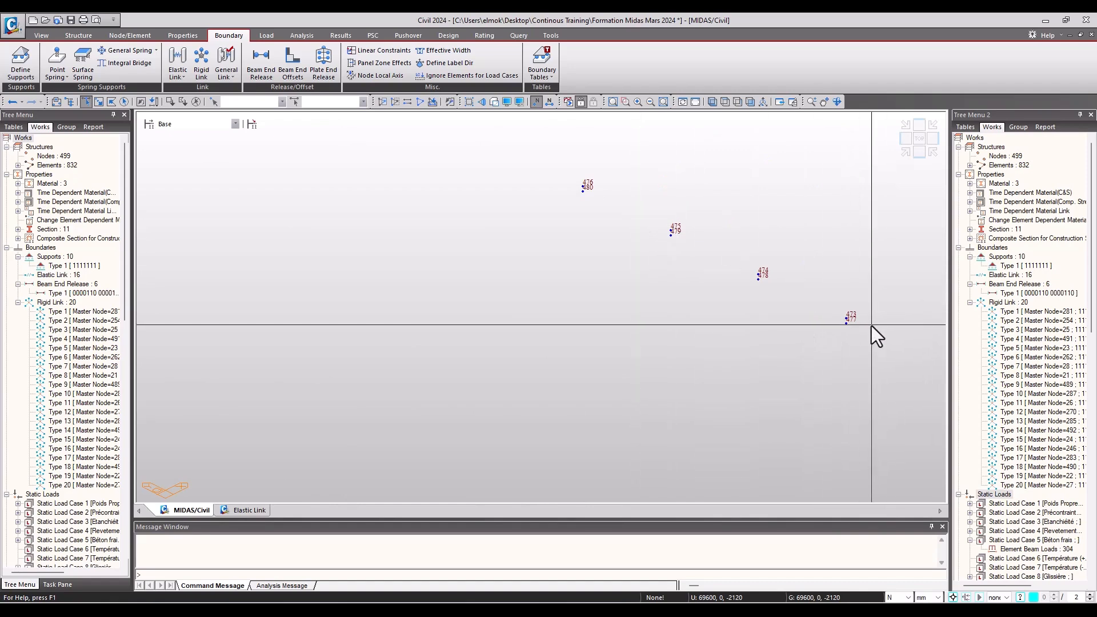
scroll(591, 361, down, 3)
middle_drag(455, 419, 537, 343)
scroll(644, 159, up, 3)
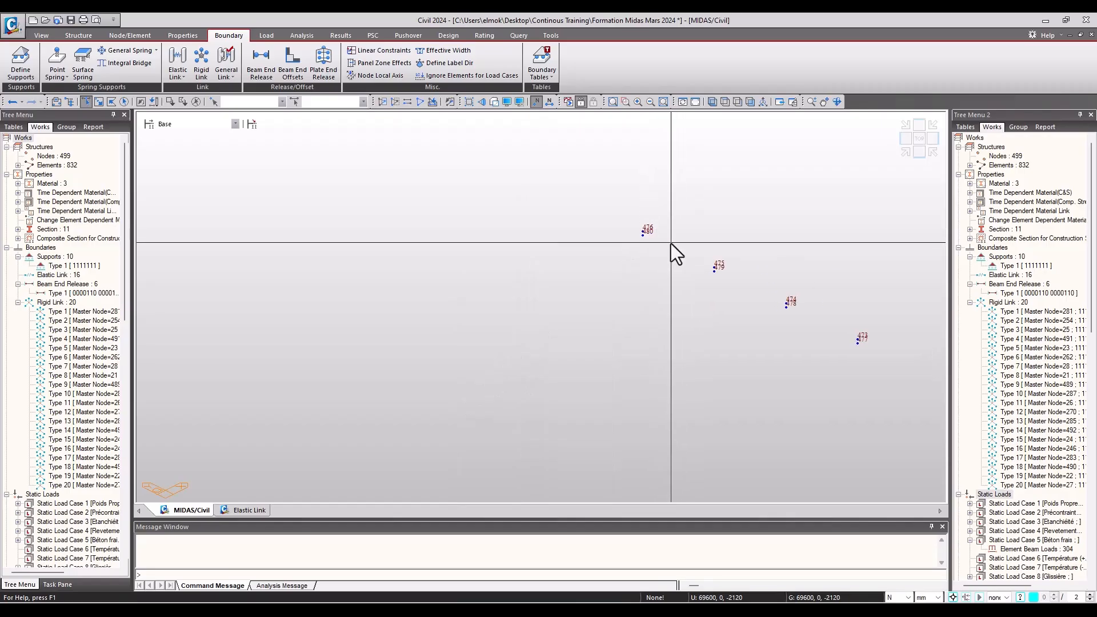
- Assign elastic link 9, between nodes 480 and 476, to the boundary group Appareils d'appui T2
click(242, 510)
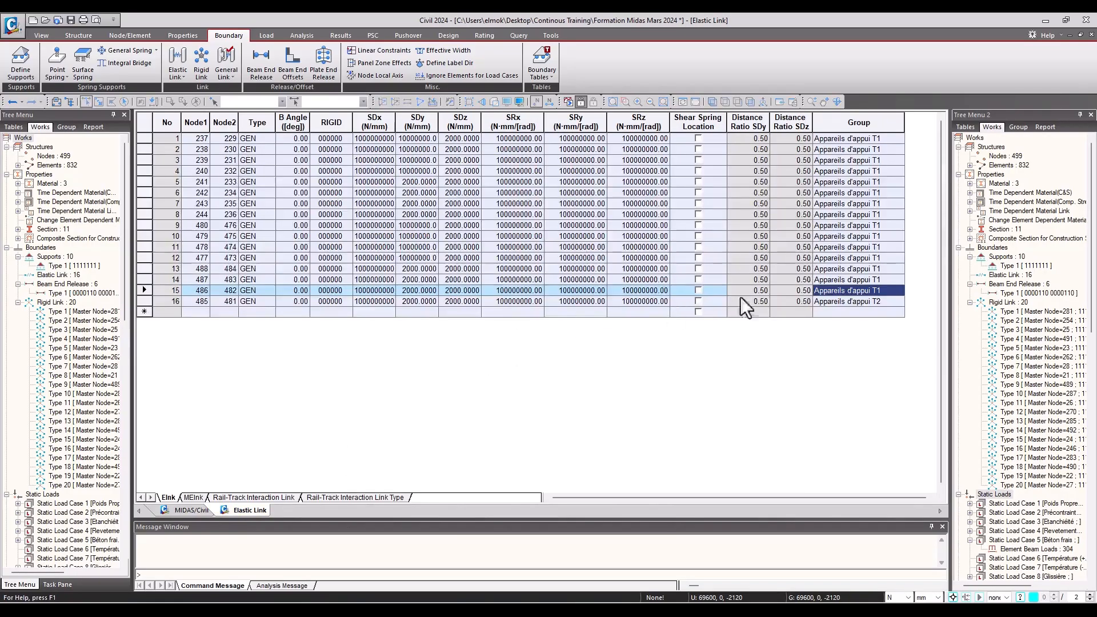
click(199, 226)
click(897, 225)
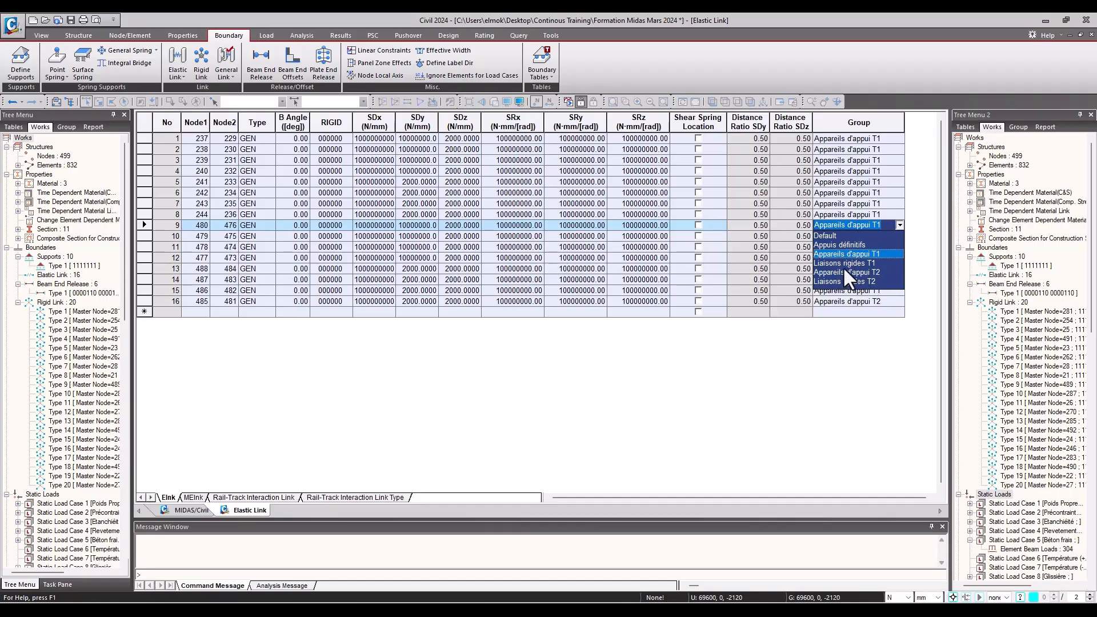
click(851, 272)
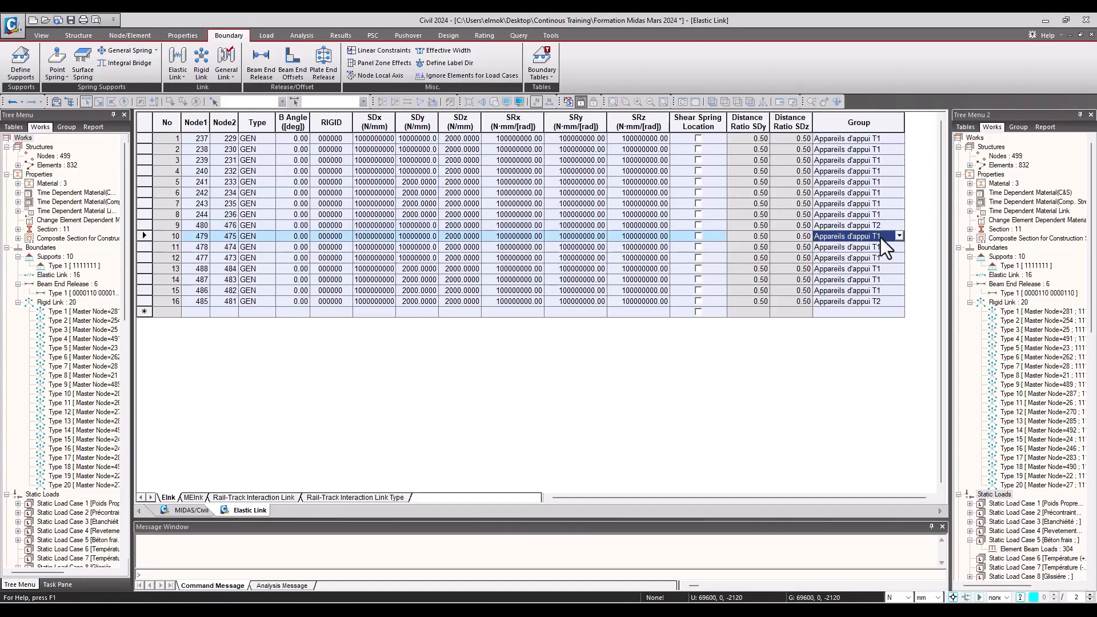
- Copy the group Appareils d'appui T2 to elastic links 10 to 15 and check the reassigned rows
drag(872, 238, 880, 290)
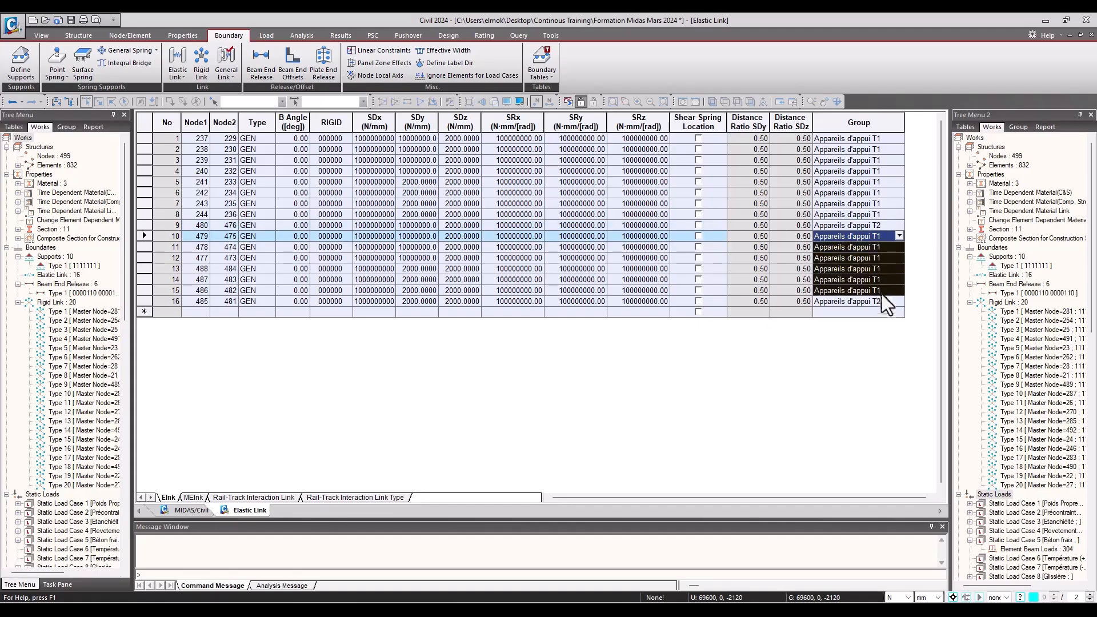
click(882, 291)
drag(865, 235, 871, 286)
key(ctrl+v)
click(869, 299)
click(862, 223)
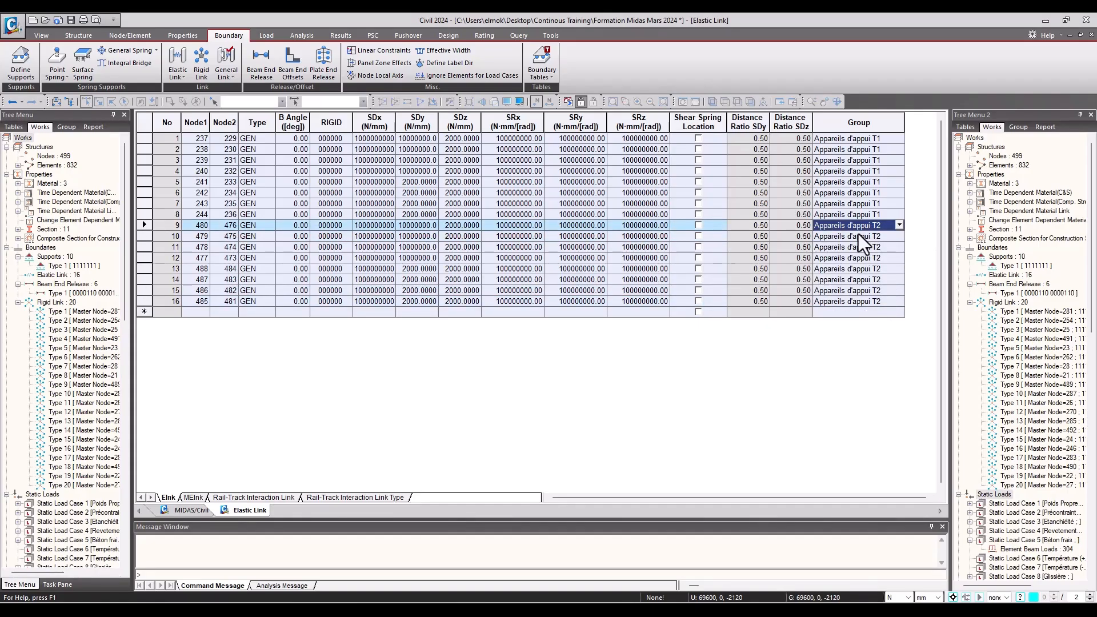
drag(150, 226, 156, 296)
click(323, 280)
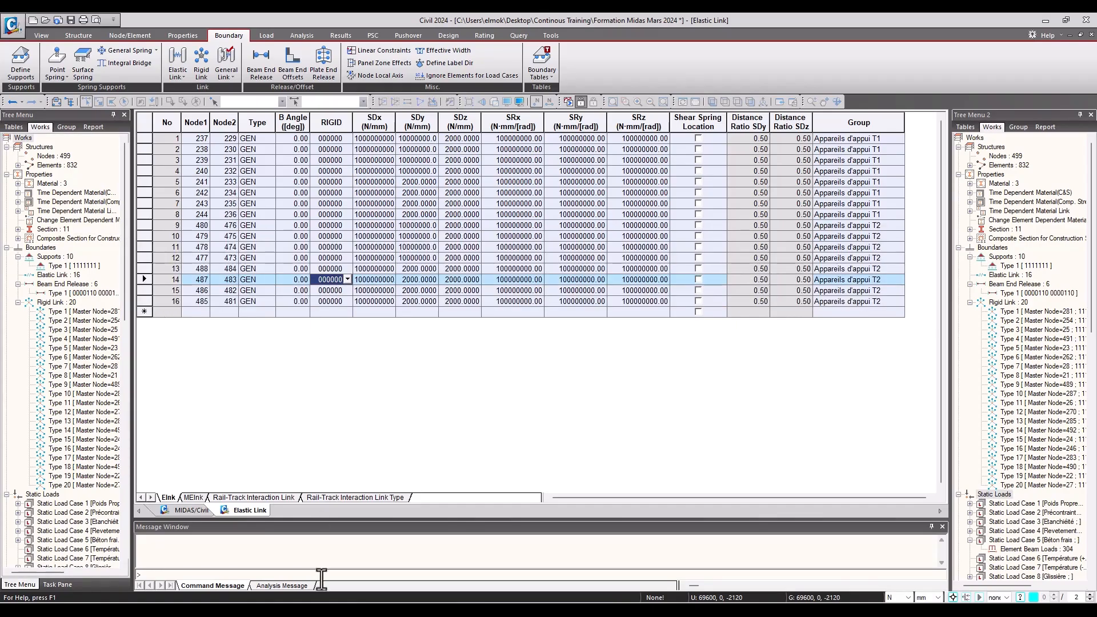
- Open the Rigid Link boundary table and widen its Group column so the full group names can be read
click(182, 510)
click(541, 74)
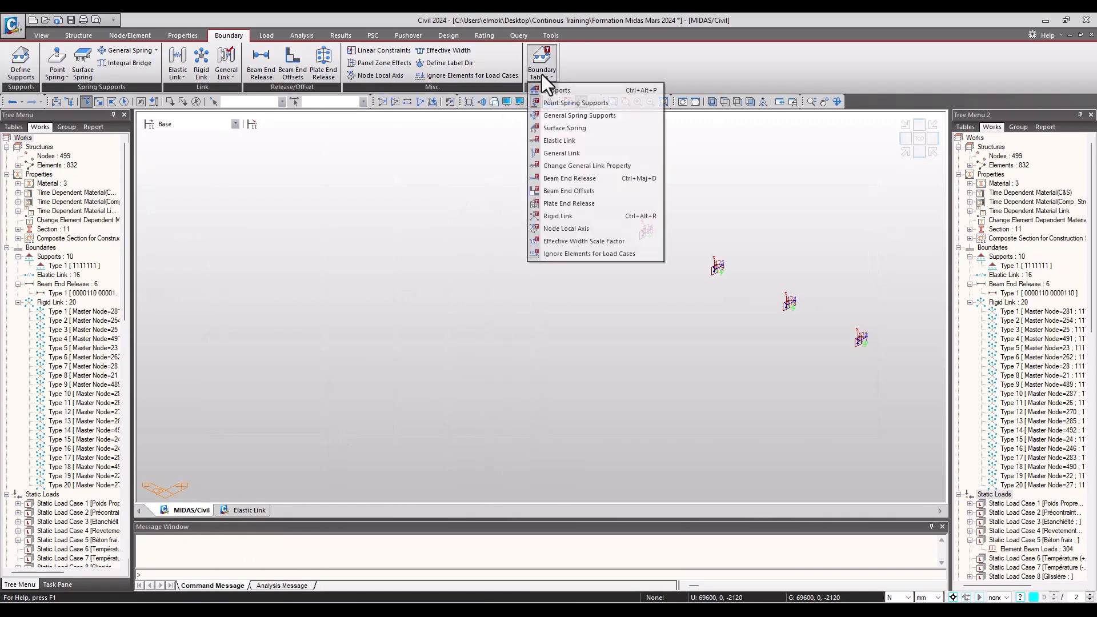
click(579, 215)
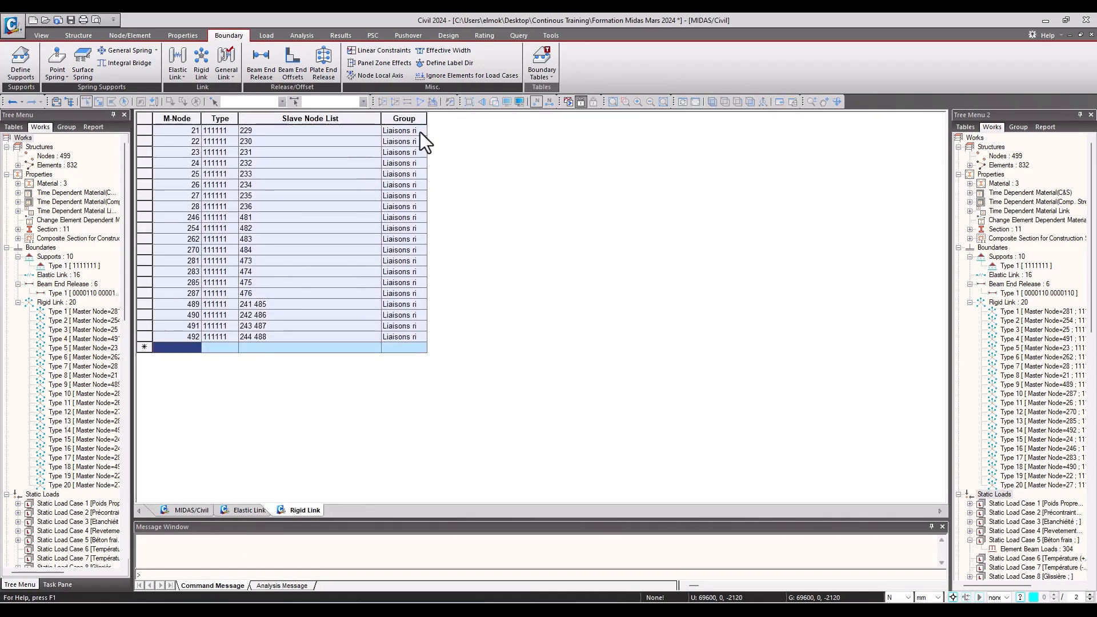
drag(381, 119, 470, 119)
click(437, 119)
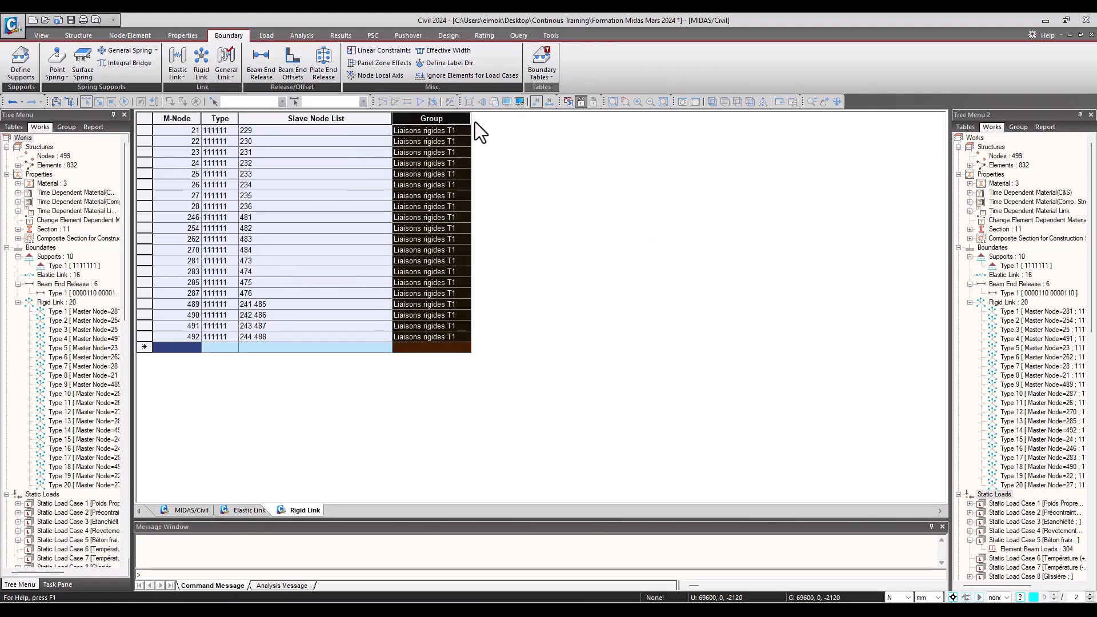
- Reactivate the full model, display the rigid links, and examine the node numbers at the second span's end bearings
click(192, 510)
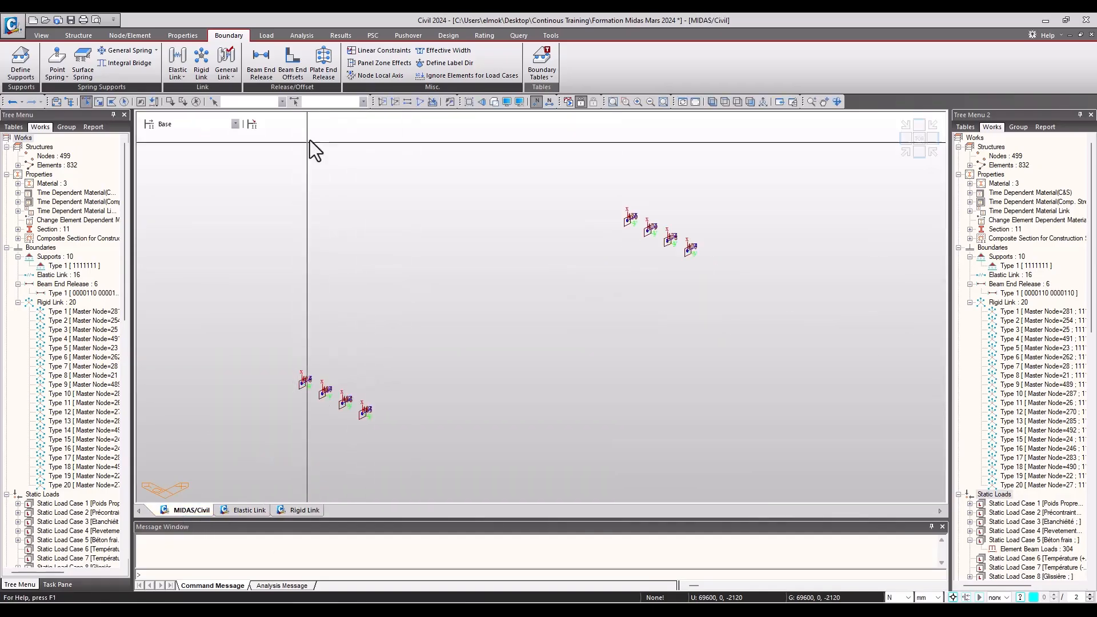
middle_drag(465, 358, 528, 292)
scroll(800, 205, up, 3)
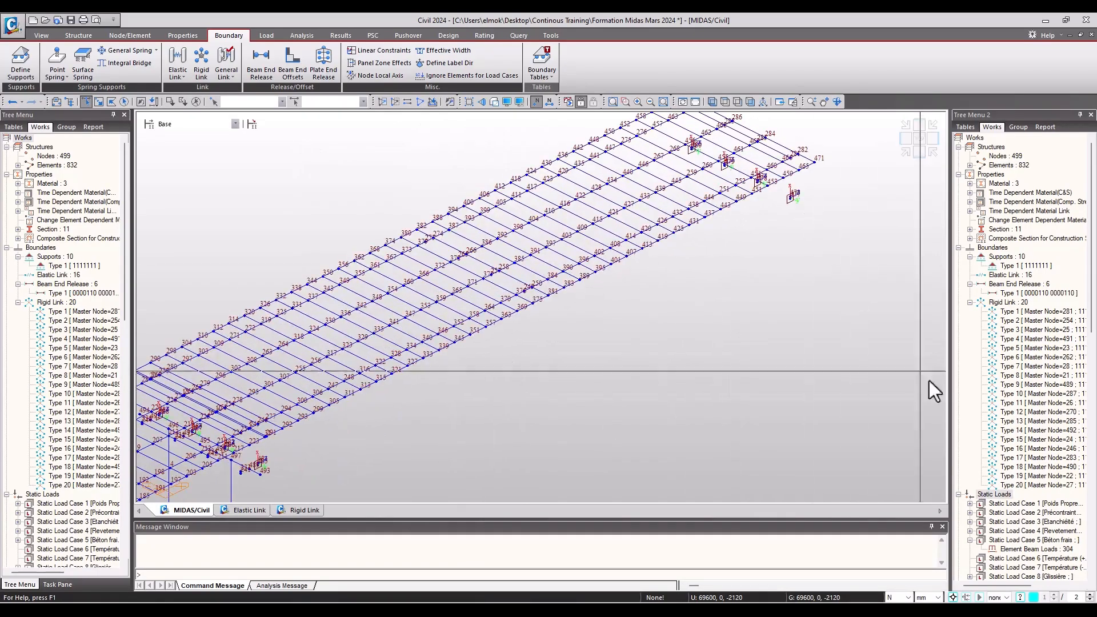
click(1037, 310)
right_click(1037, 311)
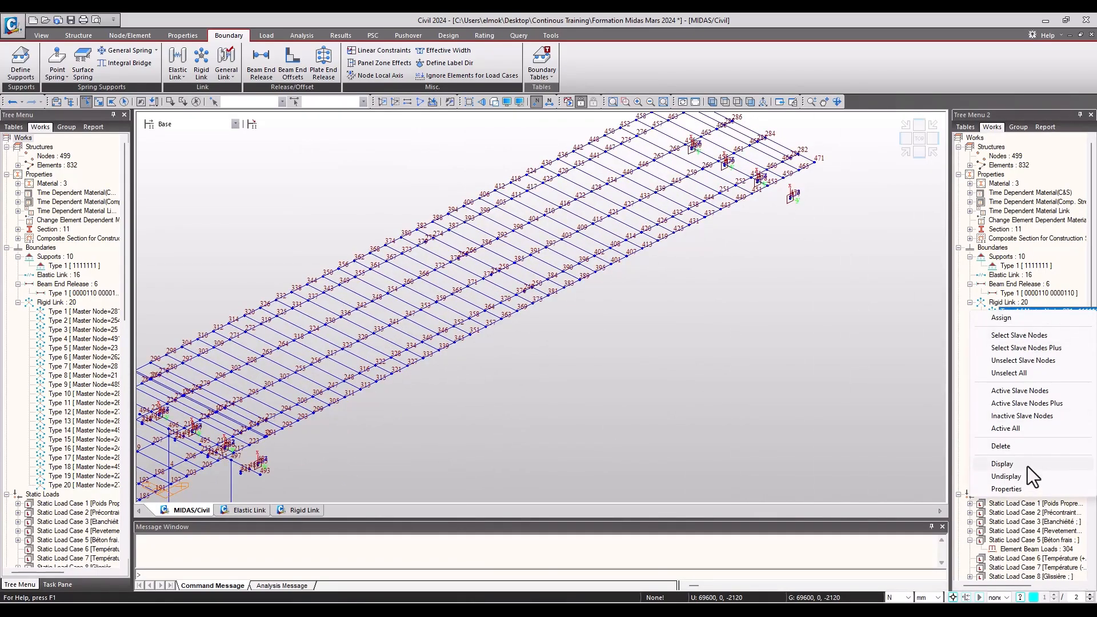
click(1028, 467)
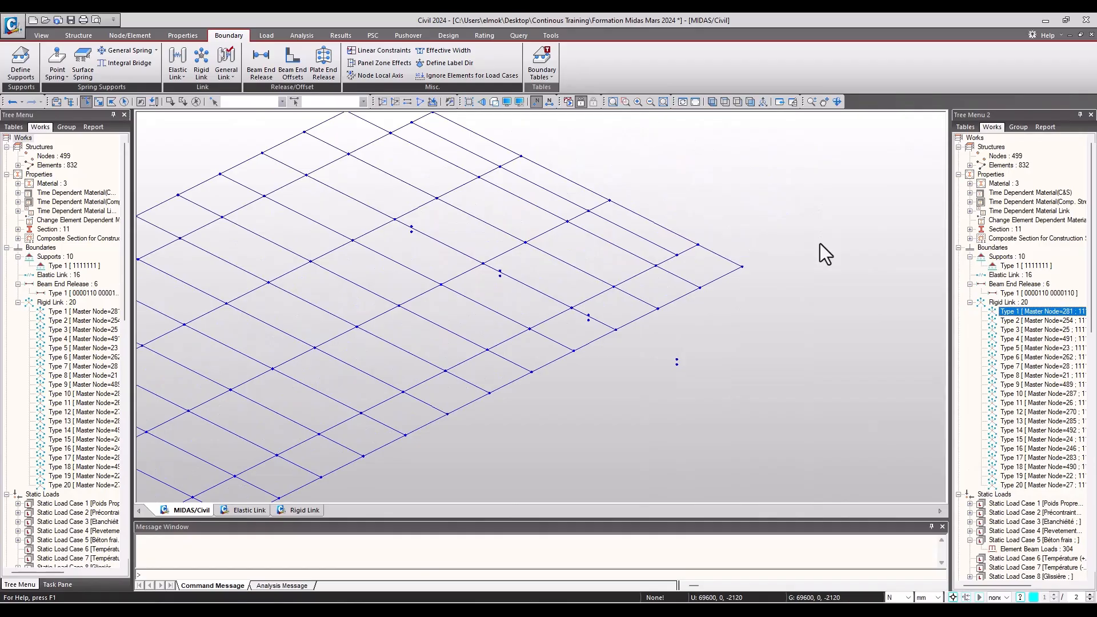
scroll(691, 265, up, 4)
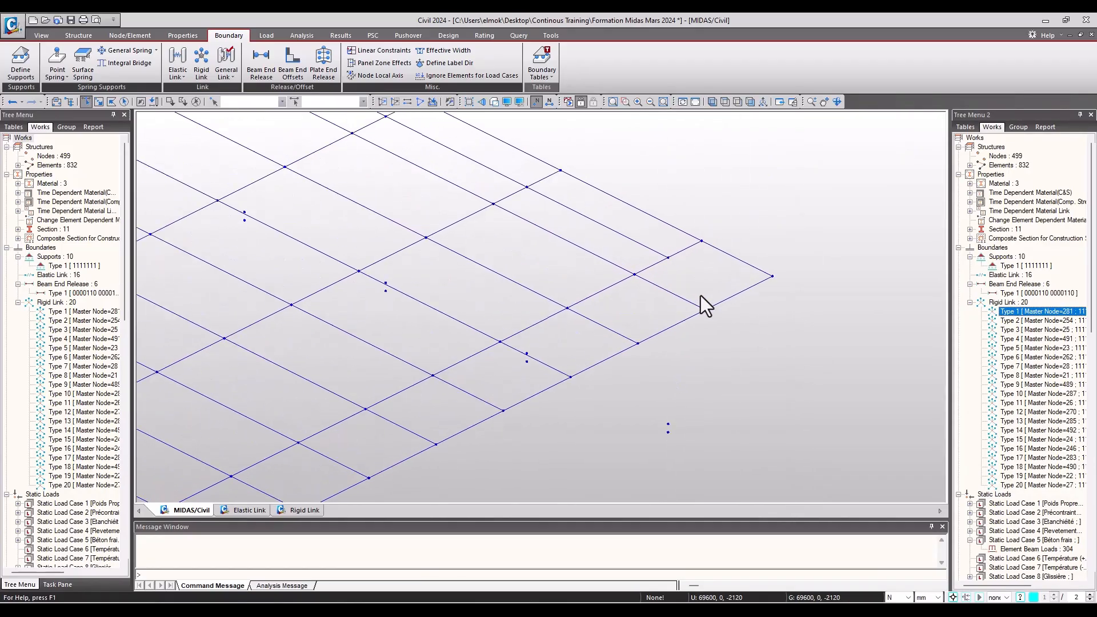
middle_drag(674, 310, 686, 167)
scroll(681, 227, up, 3)
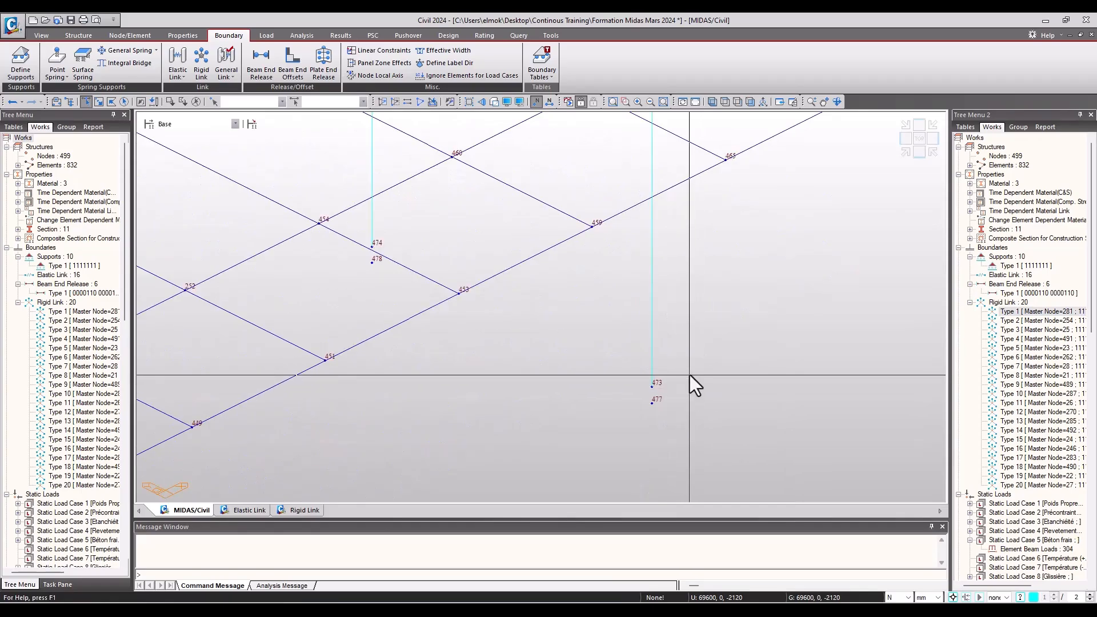
- In the Rigid Link table, assign the links with master nodes 281 and 283 to the group Liaisons rigides T2
click(308, 511)
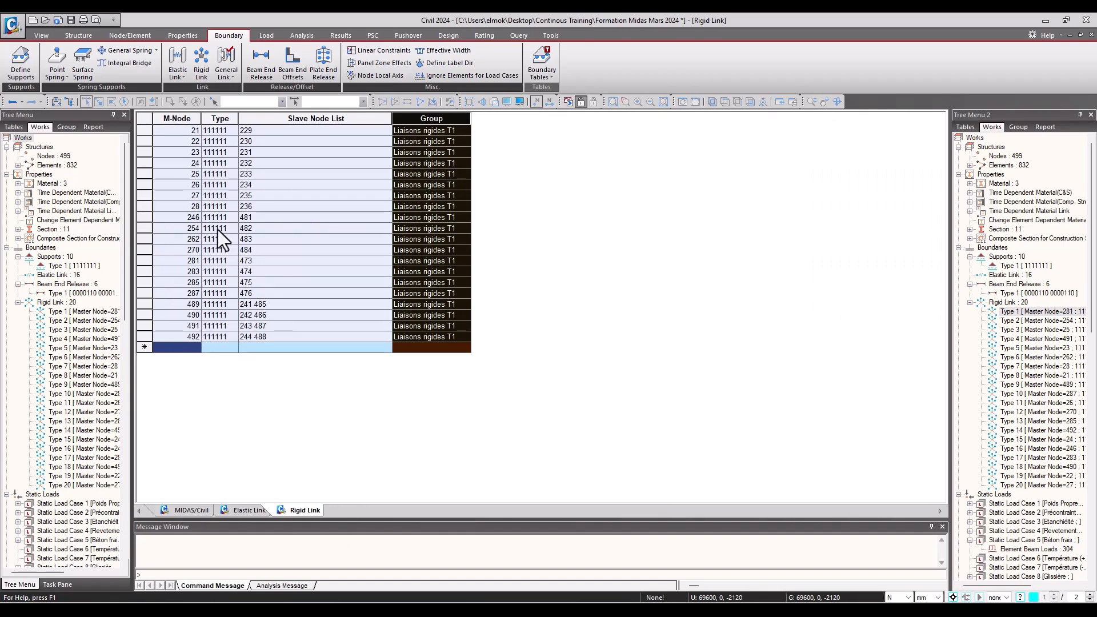
click(253, 261)
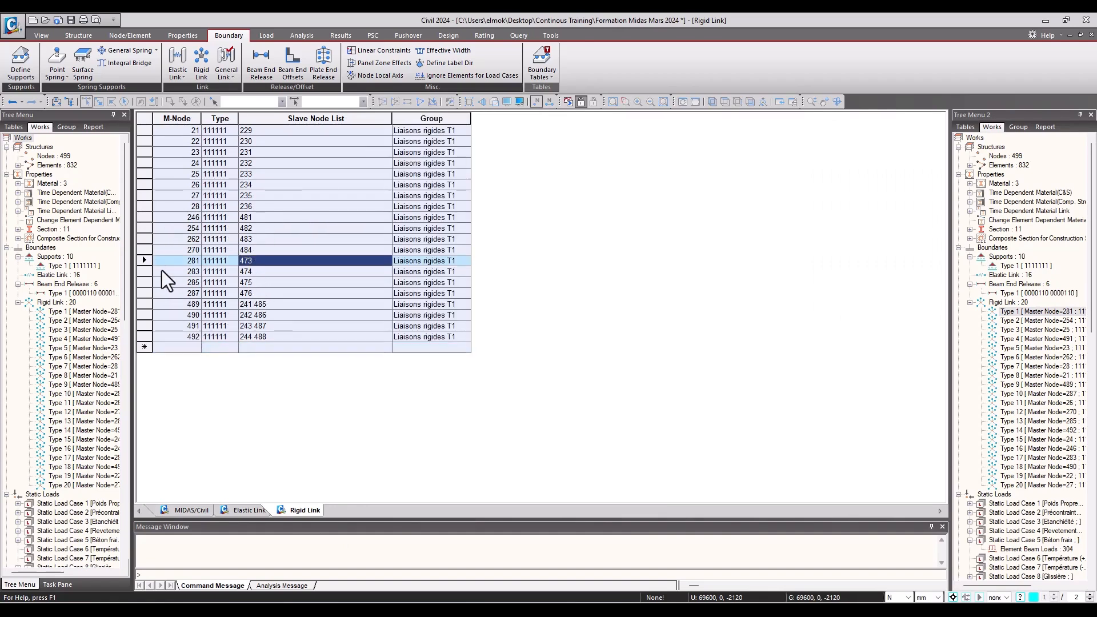
click(437, 260)
click(466, 261)
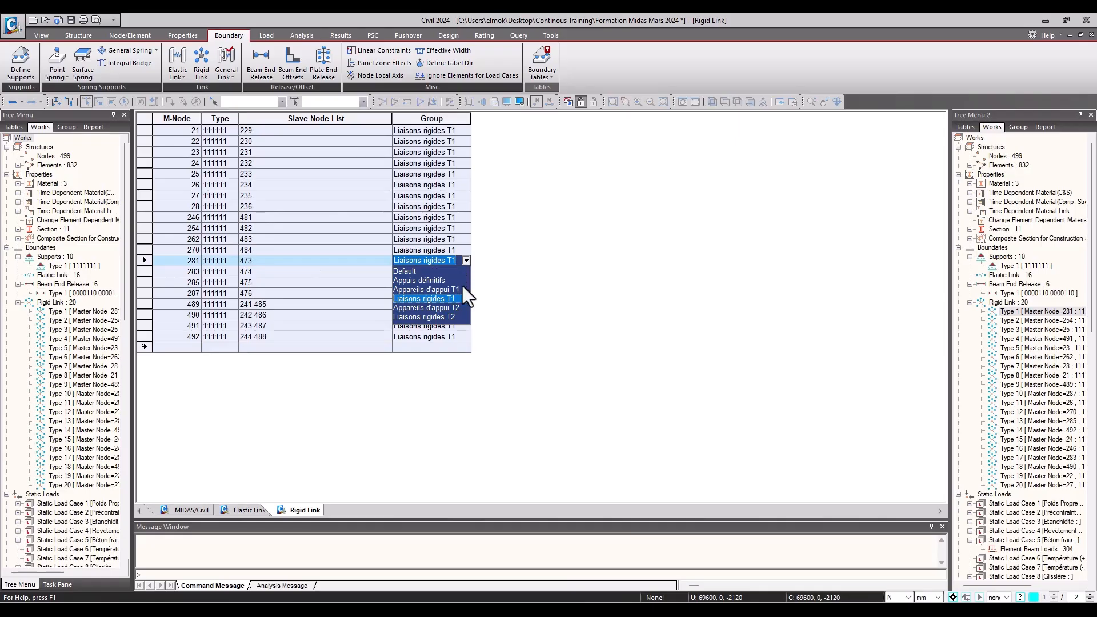
click(426, 321)
click(435, 269)
click(436, 269)
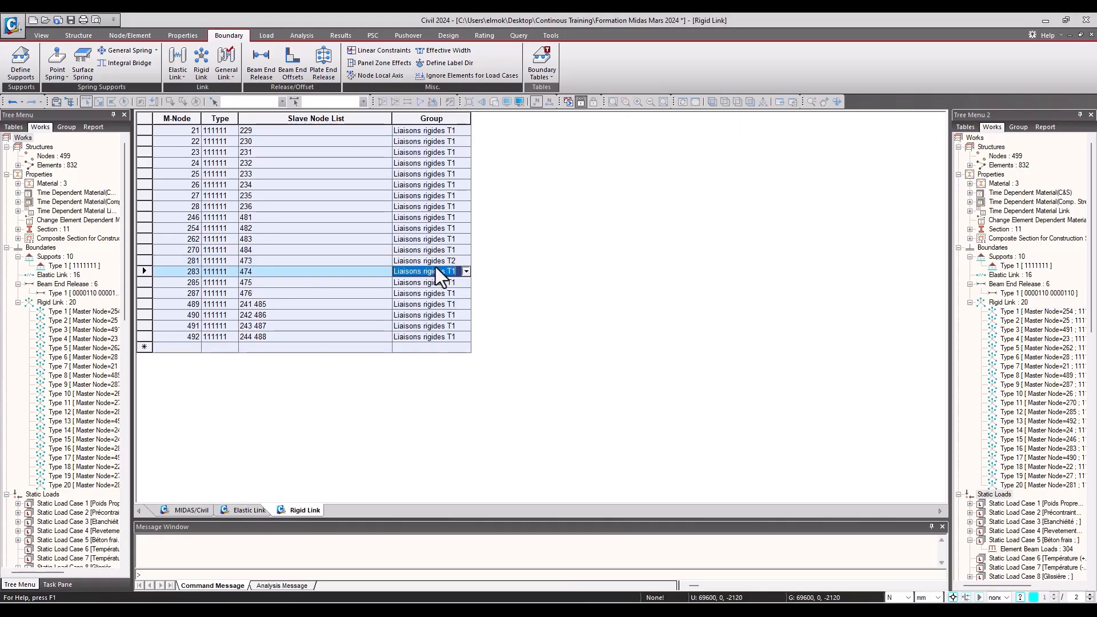
click(466, 271)
click(449, 329)
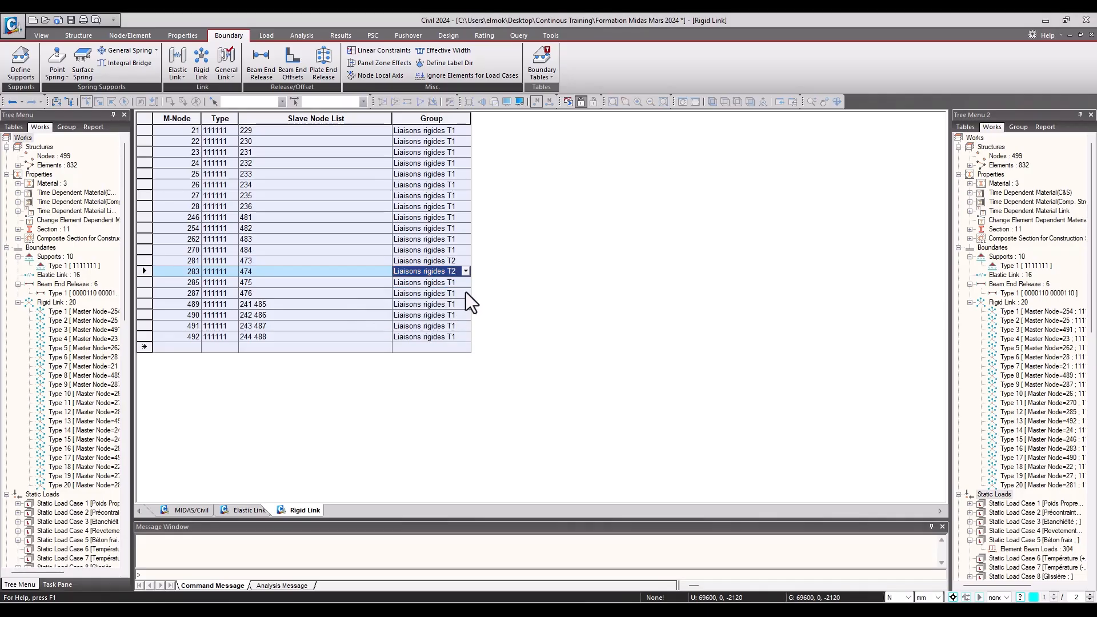
- Assign the rigid links with master nodes 285 and 287 to the group Liaisons rigides T2
click(460, 282)
click(466, 283)
click(448, 341)
click(466, 283)
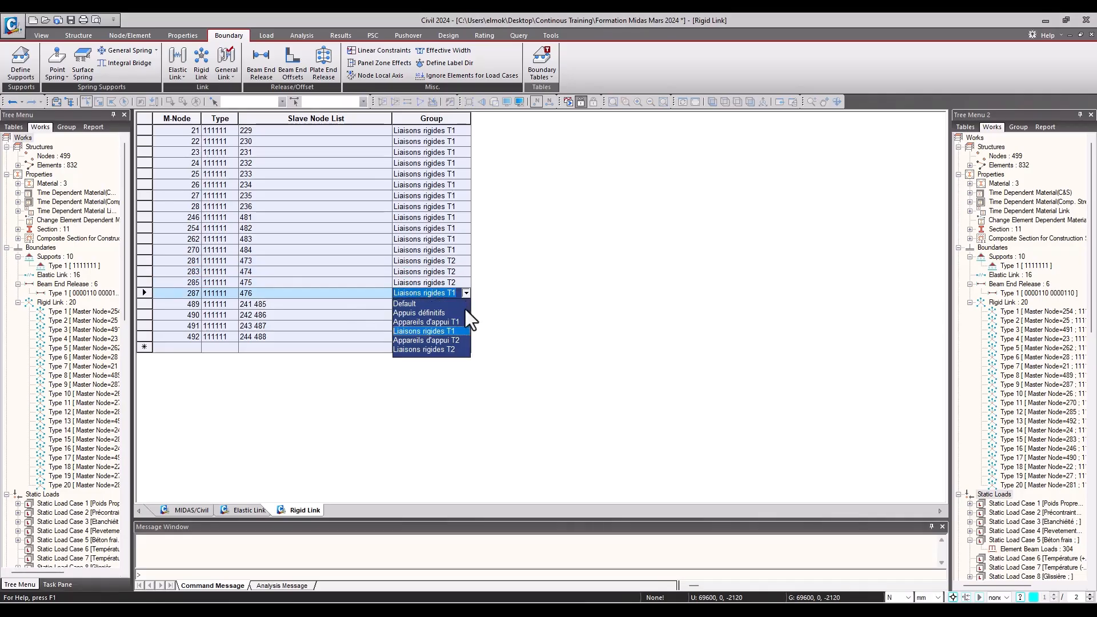
click(445, 347)
click(445, 283)
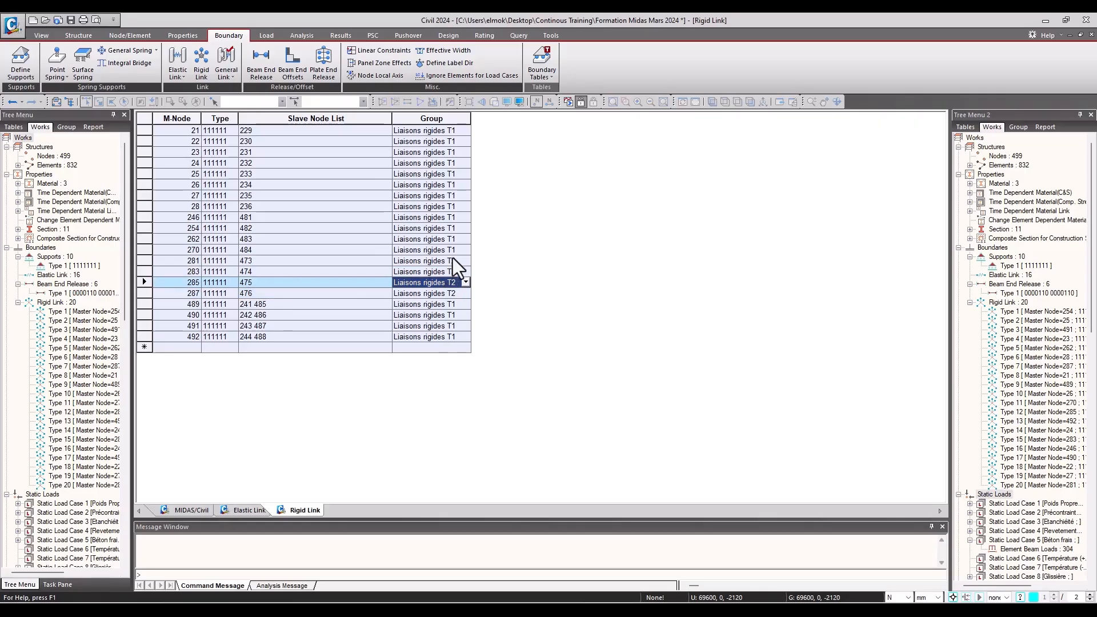
- Assign the rigid links with master nodes 270, 262, 254 and 246 to the group Liaisons rigides T2
click(459, 249)
click(466, 250)
click(448, 305)
click(464, 240)
click(457, 294)
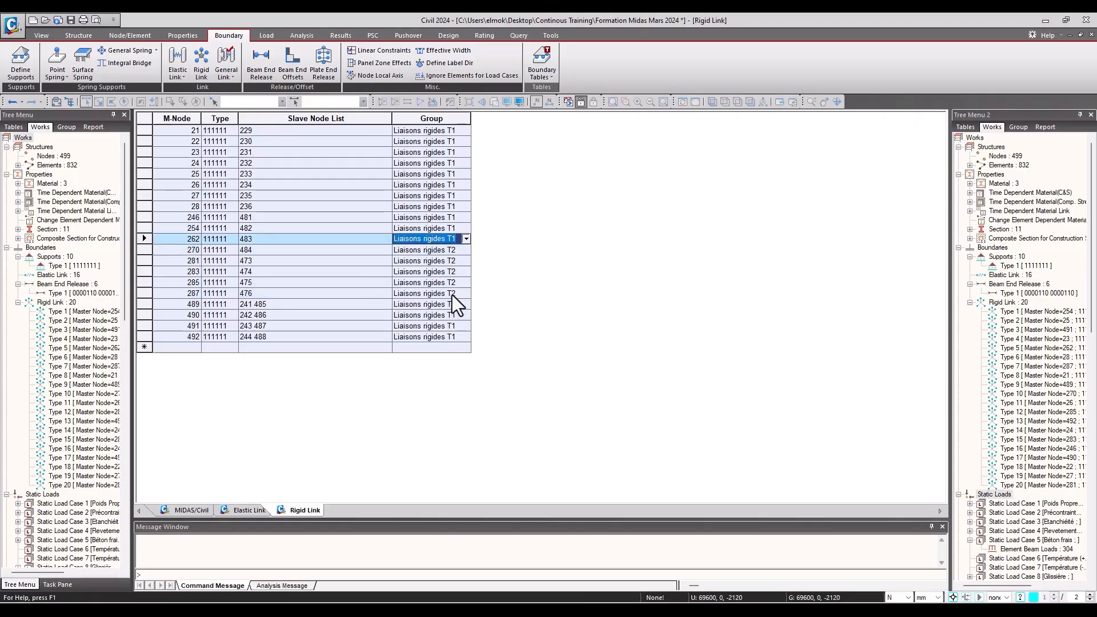
click(465, 228)
click(456, 293)
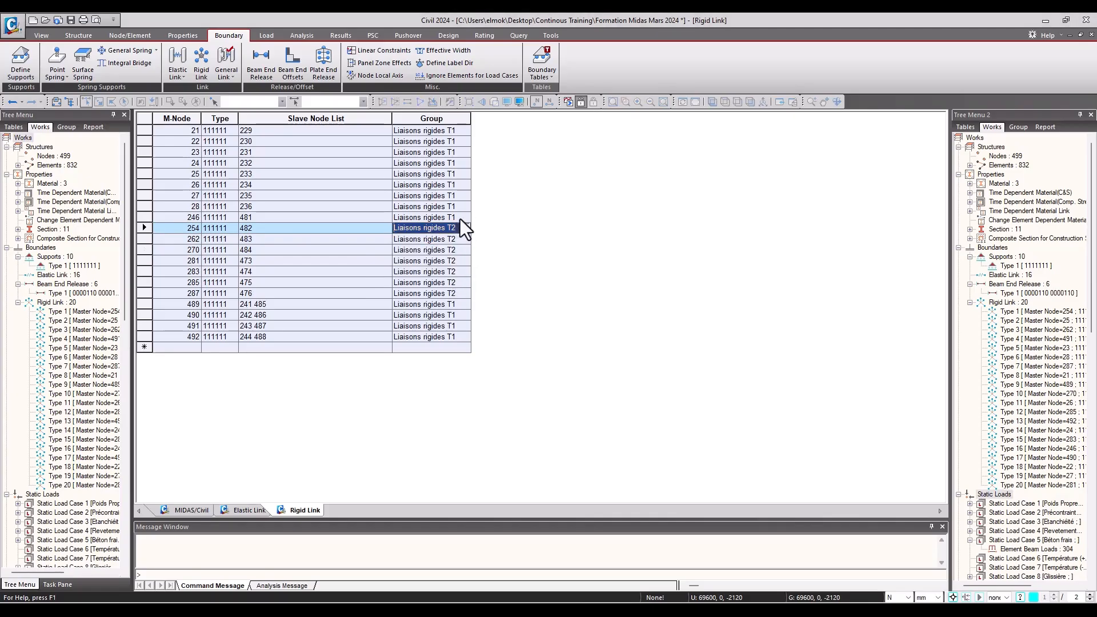
click(460, 218)
click(438, 276)
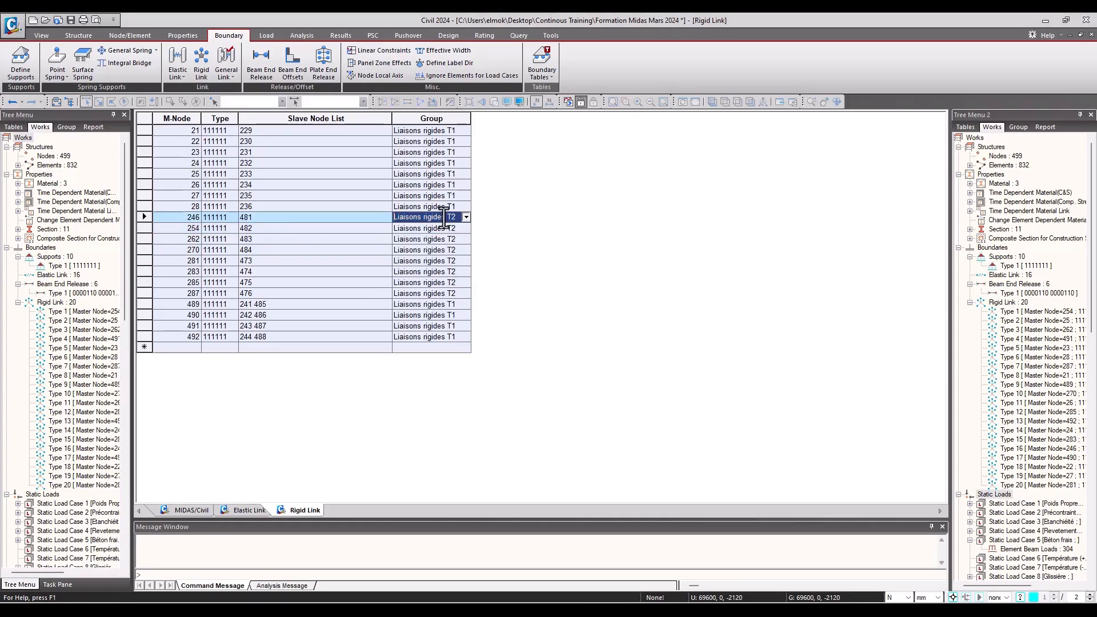
- Return to the model view and select the nodes belonging to the boundary group Liaisons rigides T2
click(426, 240)
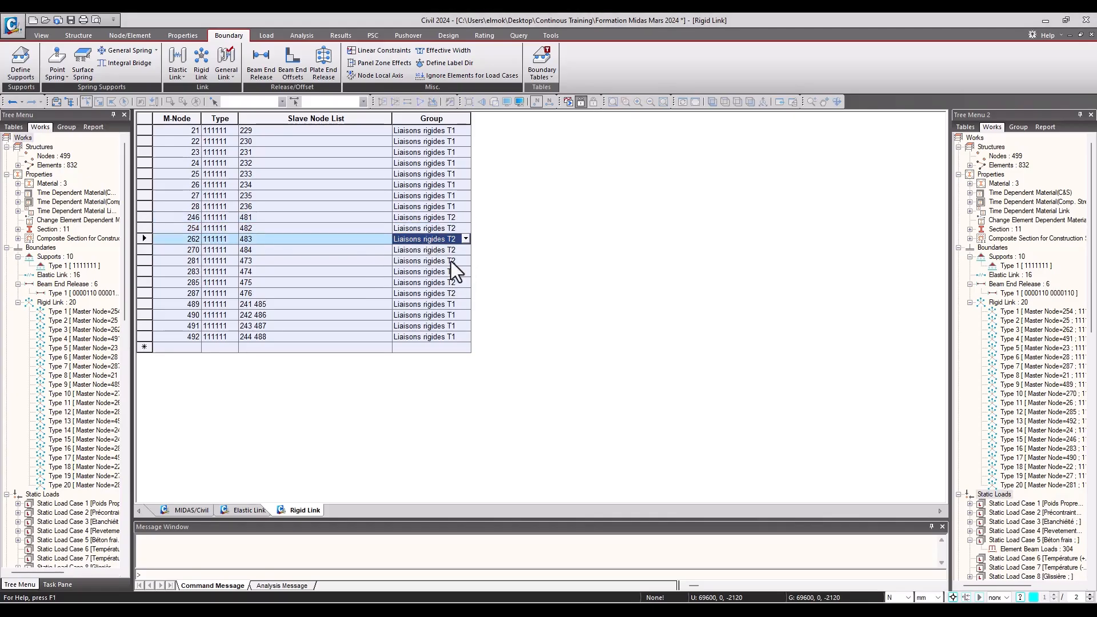
click(193, 510)
scroll(446, 361, down, 5)
middle_drag(301, 426, 607, 315)
scroll(465, 379, down, 2)
middle_drag(553, 387, 582, 363)
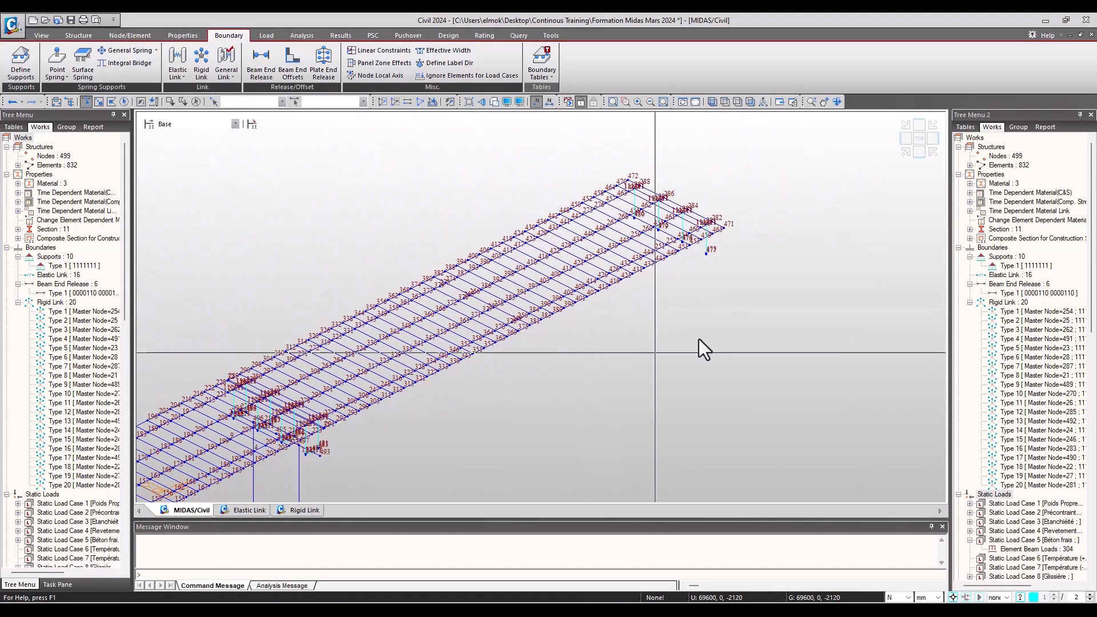
click(1018, 127)
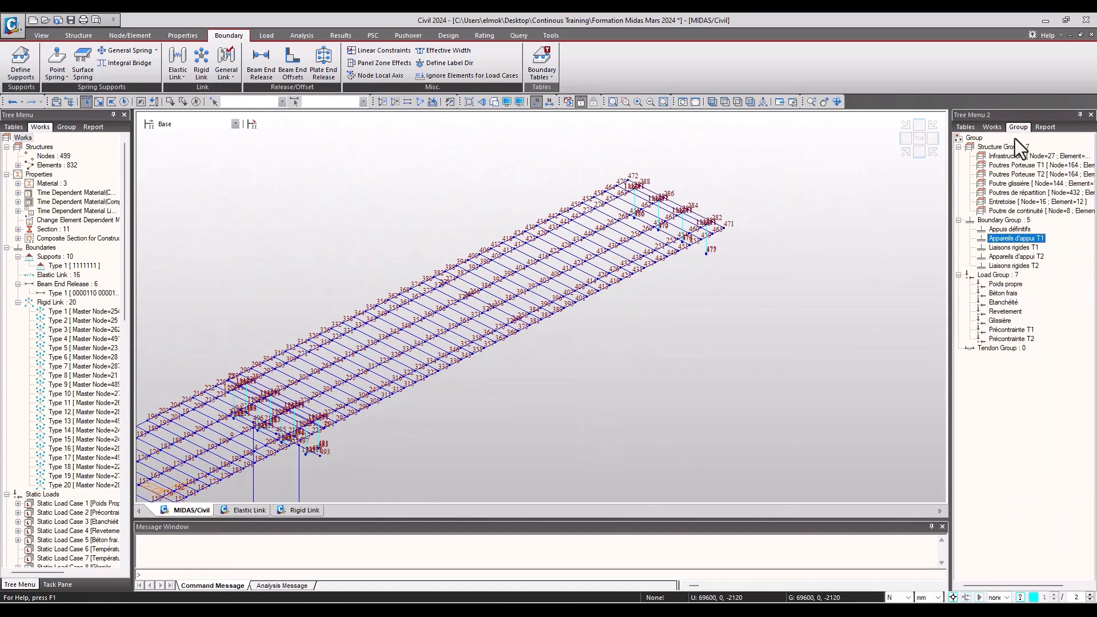
double_click(1019, 267)
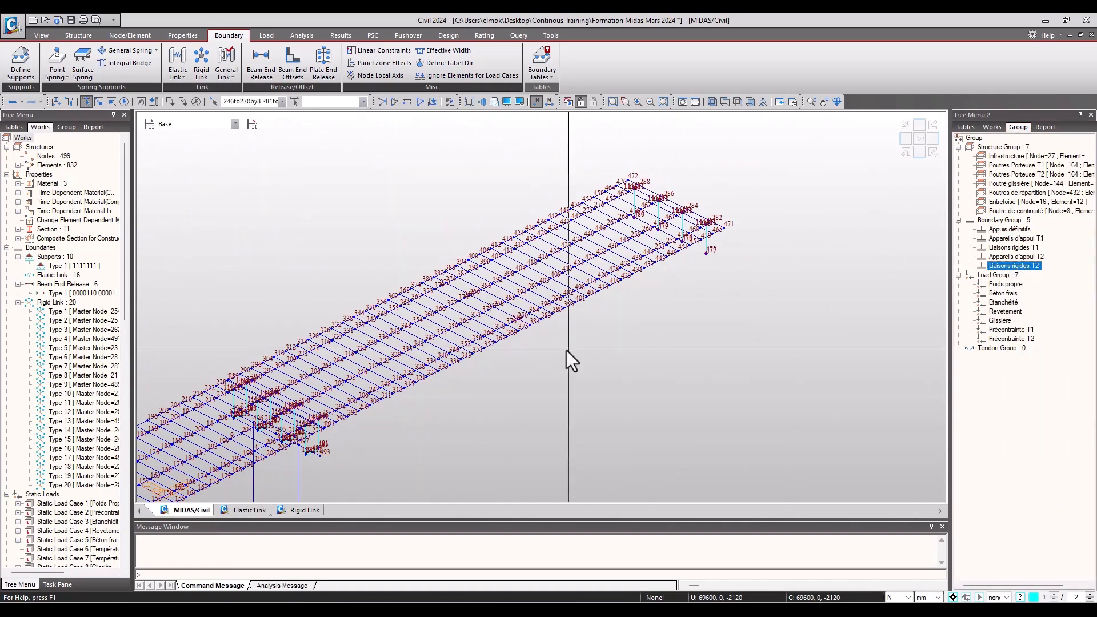
middle_drag(628, 381, 656, 362)
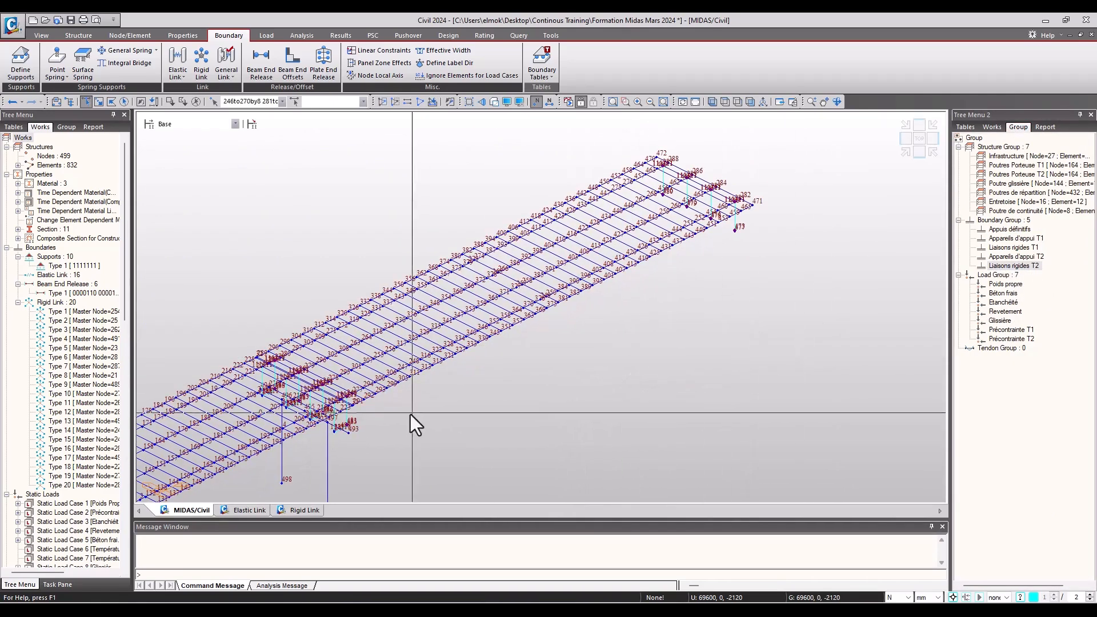
- Hide the node numbers and examine the bearing nodes and links over the central pier
scroll(779, 241, up, 7)
scroll(795, 246, down, 1)
scroll(749, 285, down, 5)
click(537, 102)
scroll(393, 378, up, 15)
middle_drag(452, 293, 537, 324)
middle_drag(389, 296, 472, 352)
scroll(279, 331, down, 1)
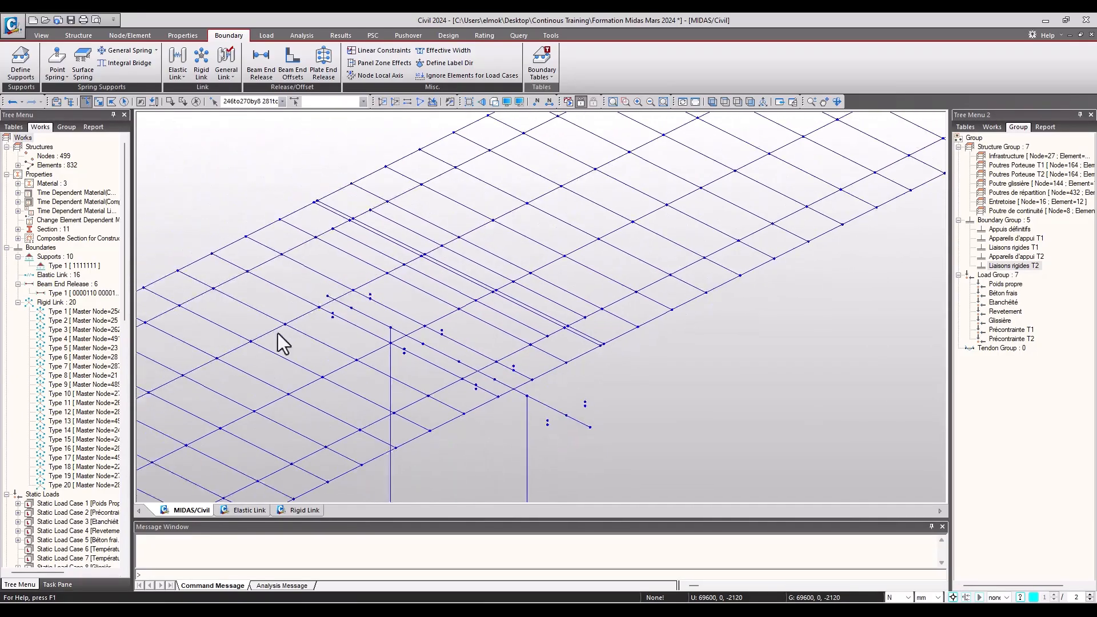
- Check the rigid links at the second span's outer end, and display the whole bridge with solid sections
middle_drag(744, 324, 420, 377)
middle_drag(676, 275, 473, 443)
middle_drag(703, 314, 449, 443)
middle_drag(688, 334, 424, 456)
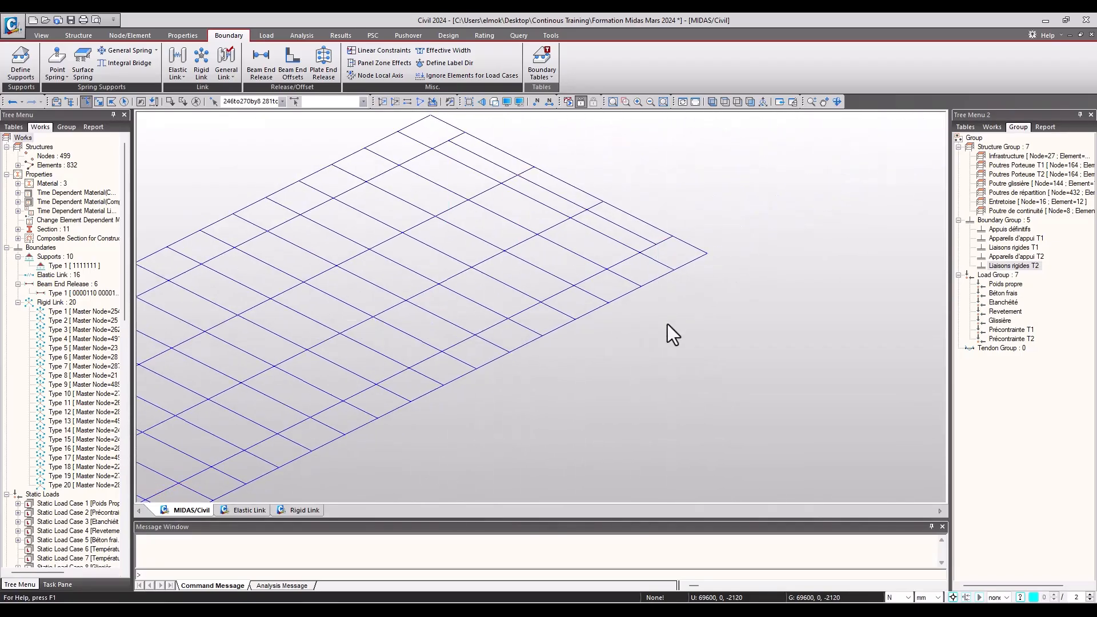
scroll(668, 320, down, 1)
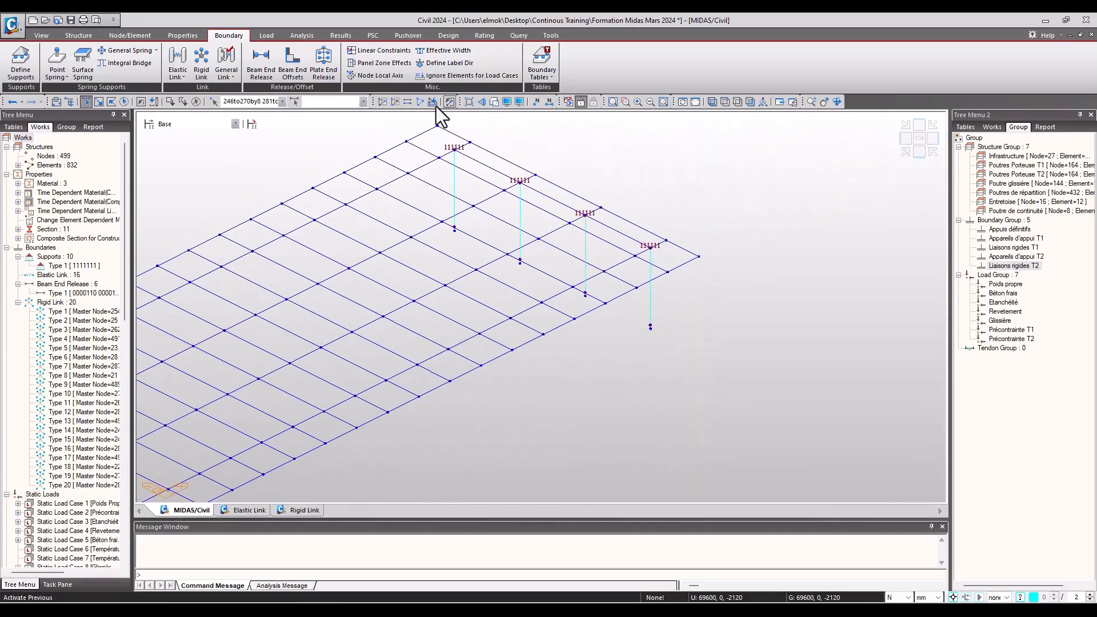
scroll(626, 348, down, 6)
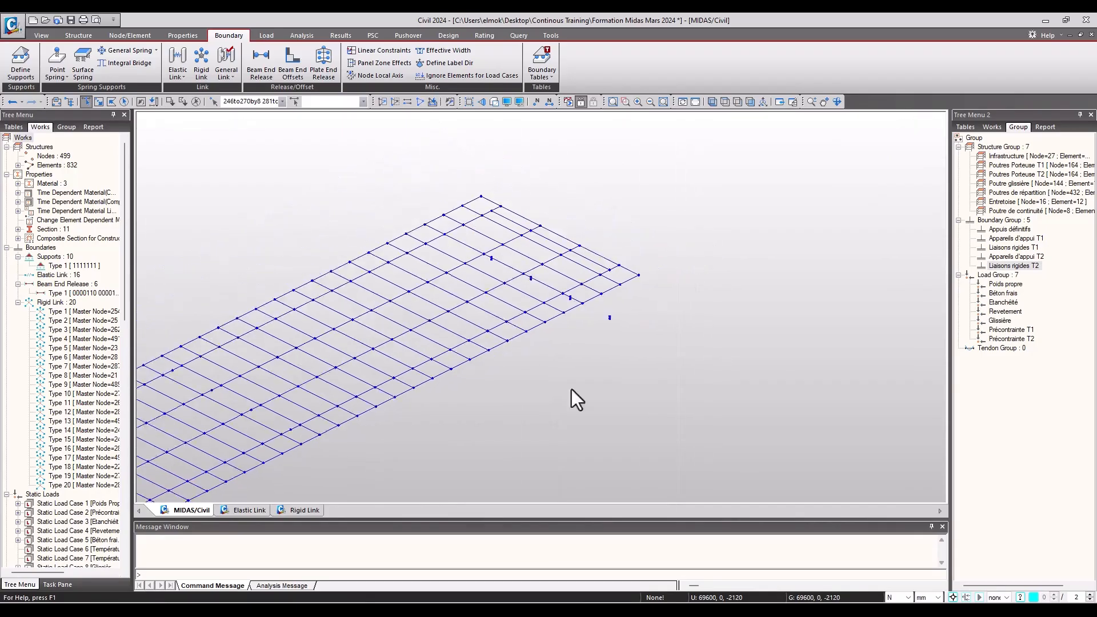
middle_drag(361, 472, 489, 367)
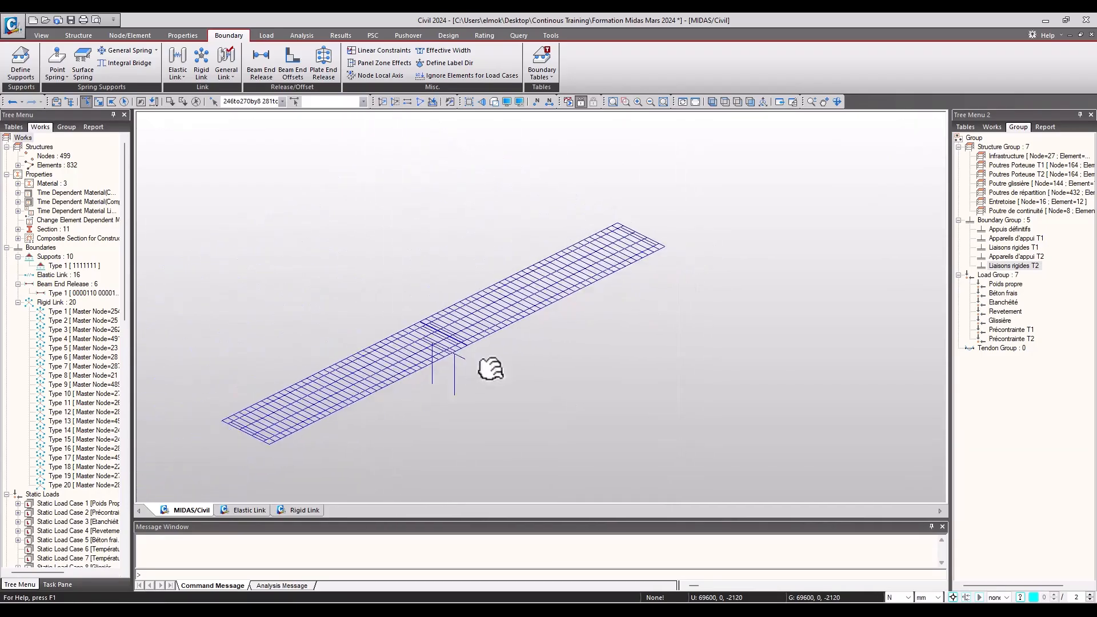
click(495, 102)
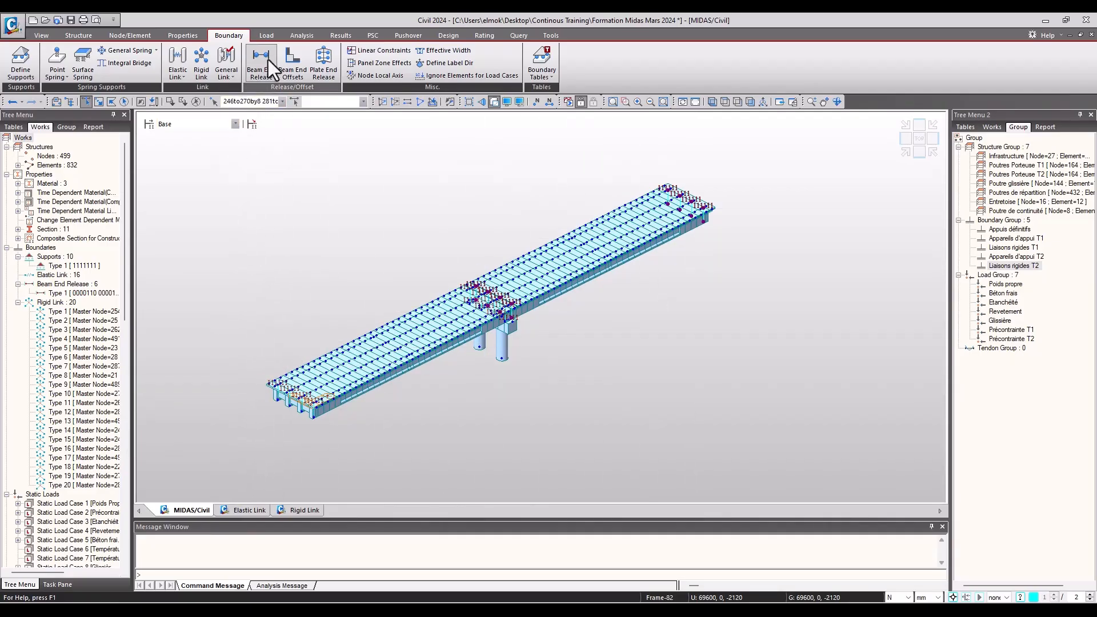
- In construction stage CS3, activate the boundary groups Appareils d'appui T2 and Liaisons rigides T2 with the Deformed position
click(267, 35)
click(108, 63)
click(224, 72)
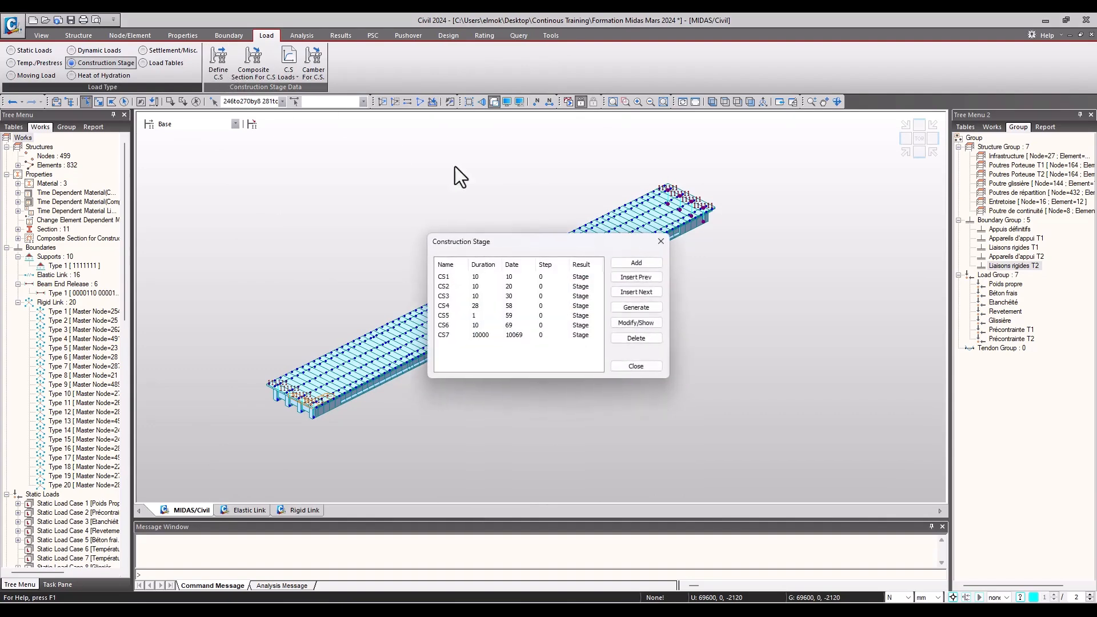
drag(560, 248, 562, 236)
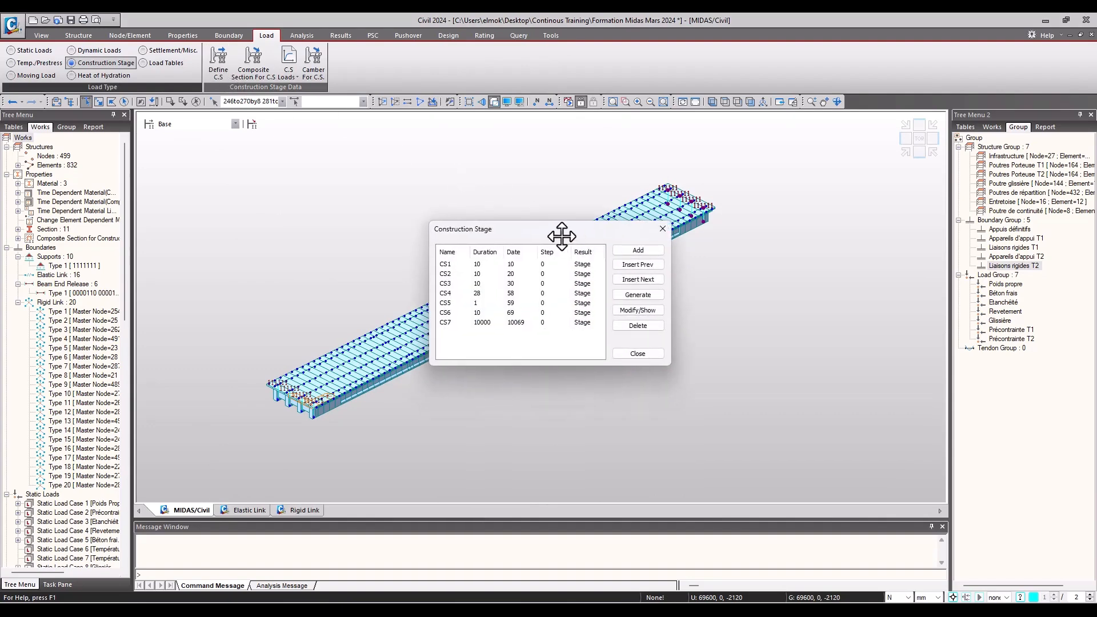
double_click(469, 283)
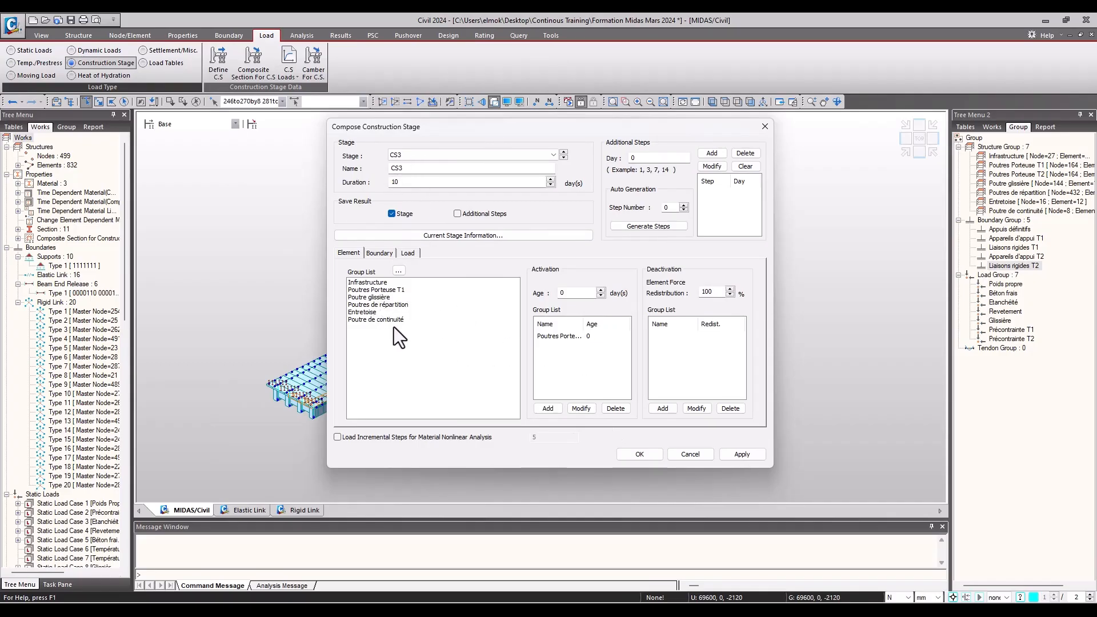
click(378, 254)
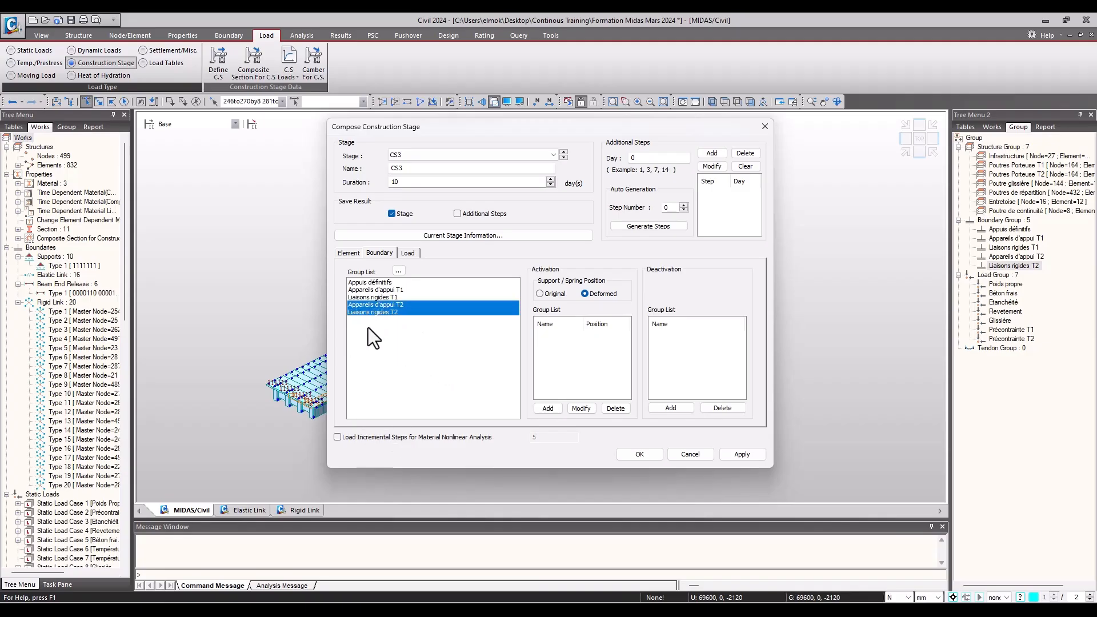
click(549, 408)
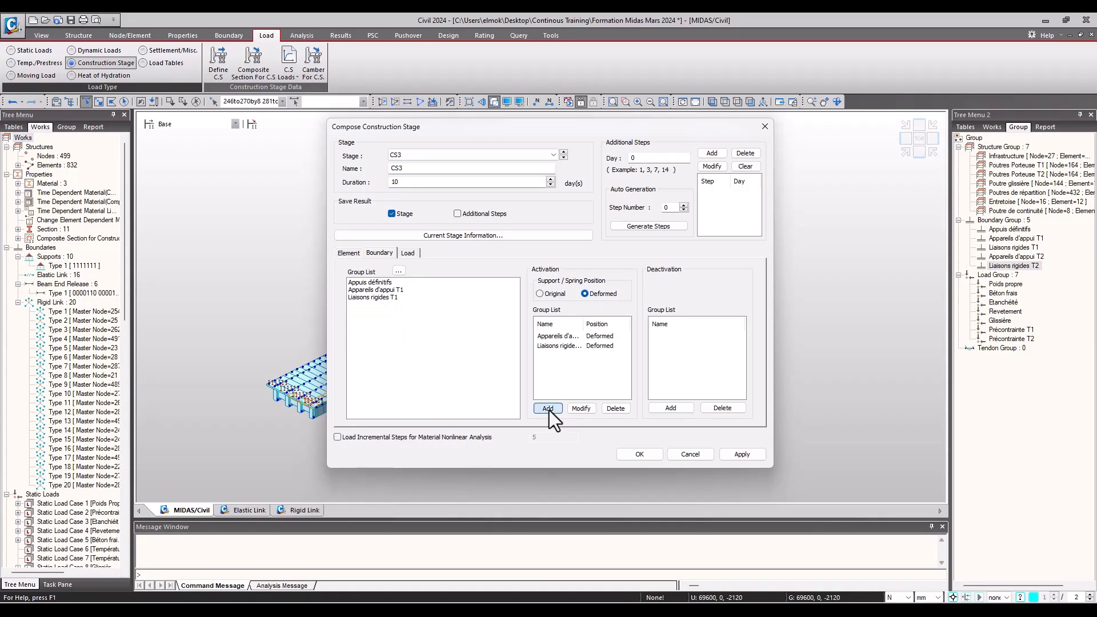
click(742, 454)
click(687, 456)
click(637, 354)
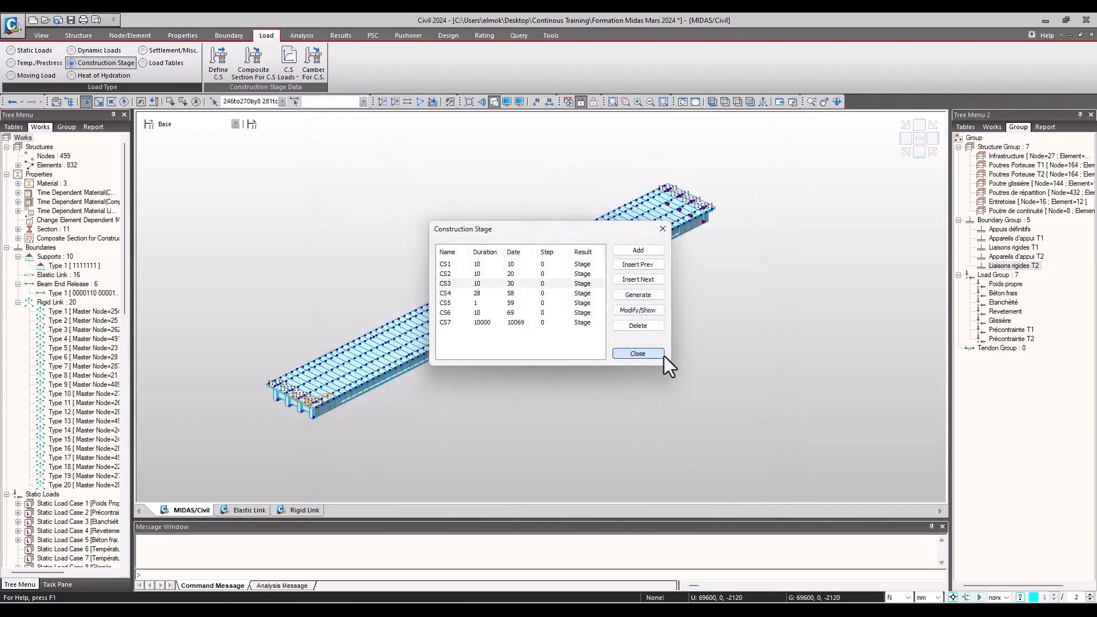
- Show construction stage CS3 in the model view and list its model data
click(193, 124)
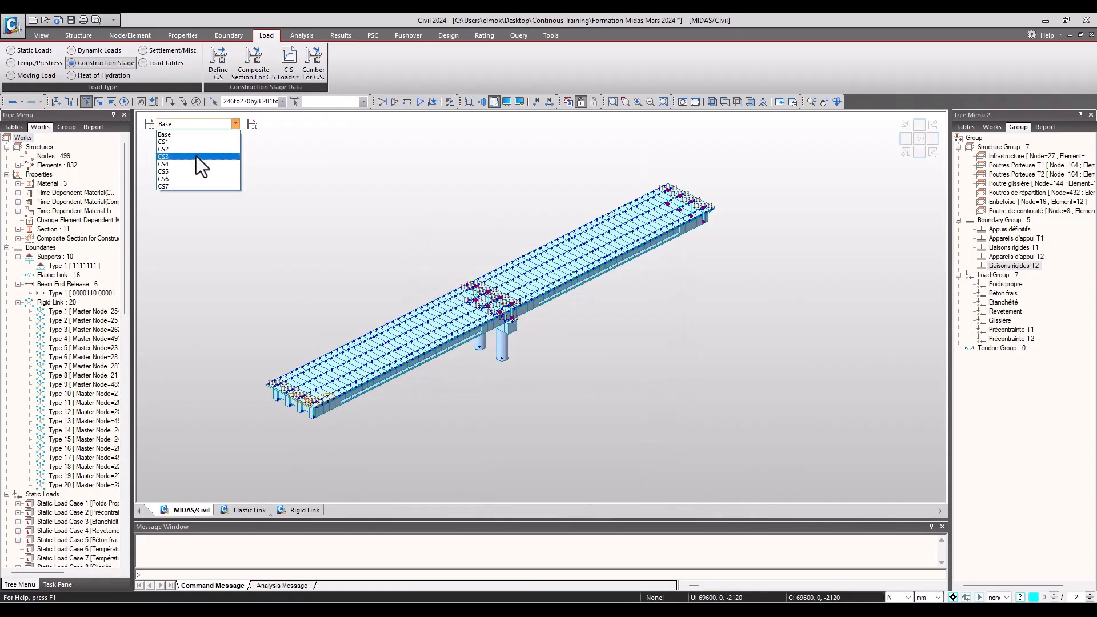
click(196, 156)
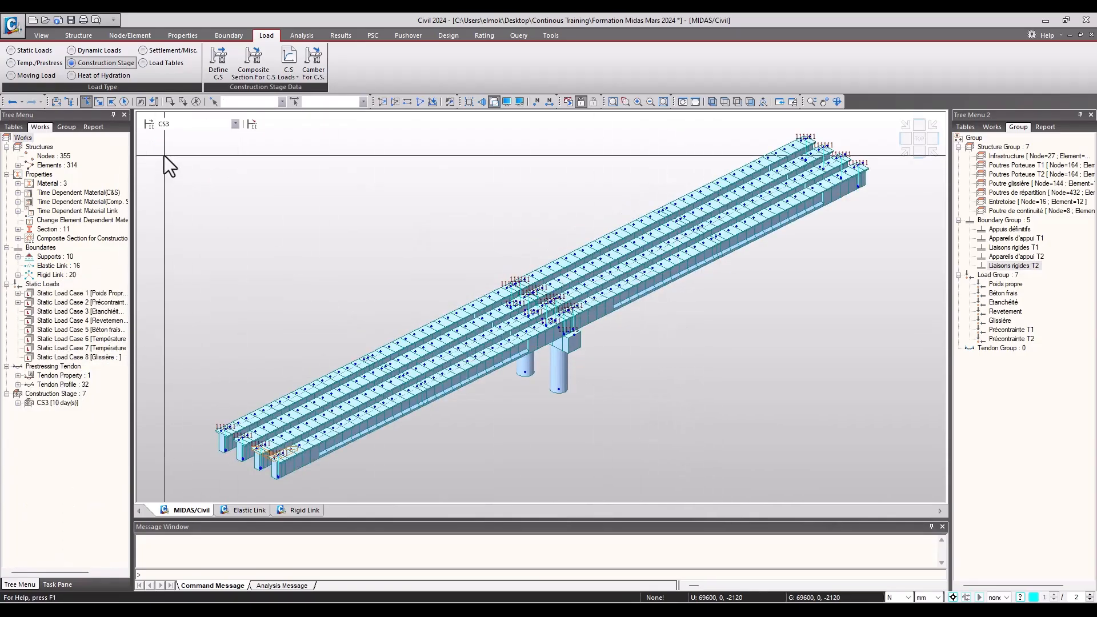
click(996, 127)
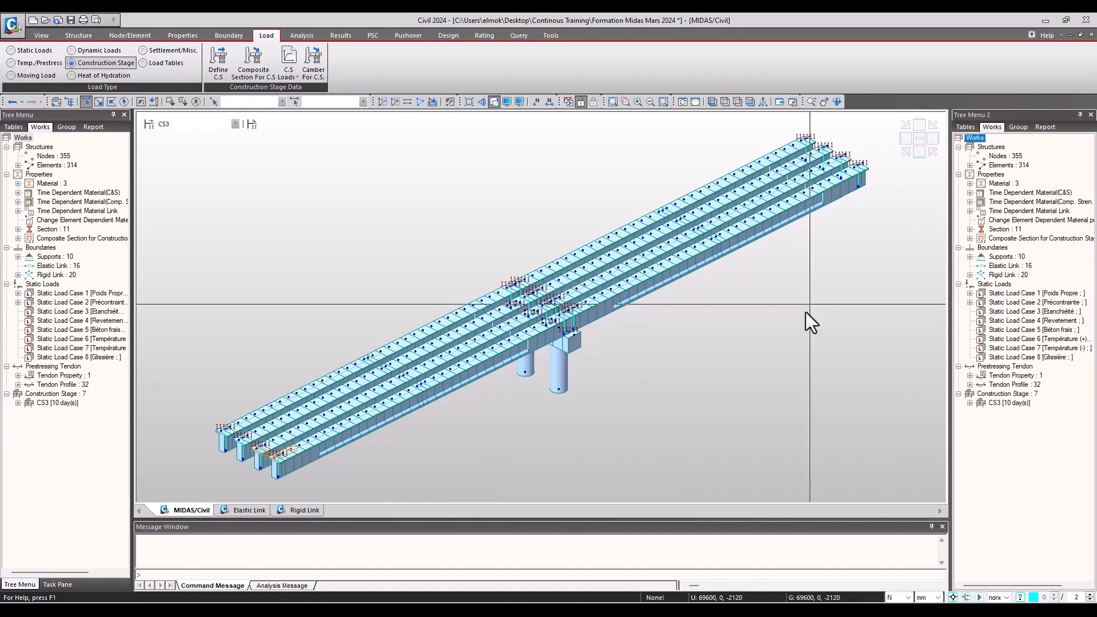
middle_drag(783, 355, 789, 325)
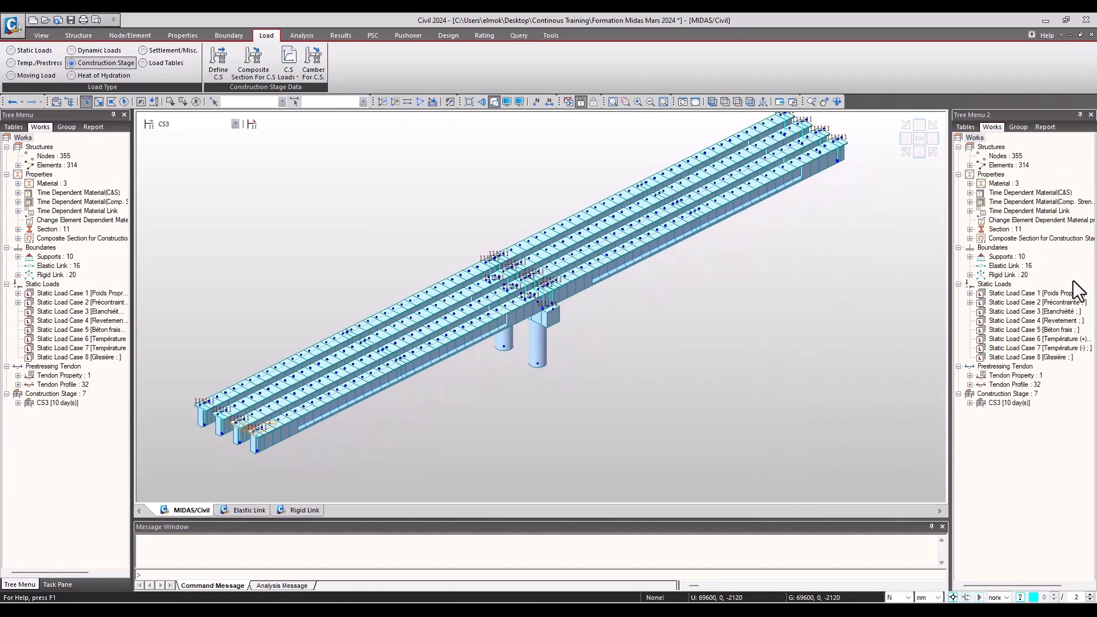
- Display the elastic links of stage CS3, followed by its rigid links
right_click(1014, 269)
click(1027, 297)
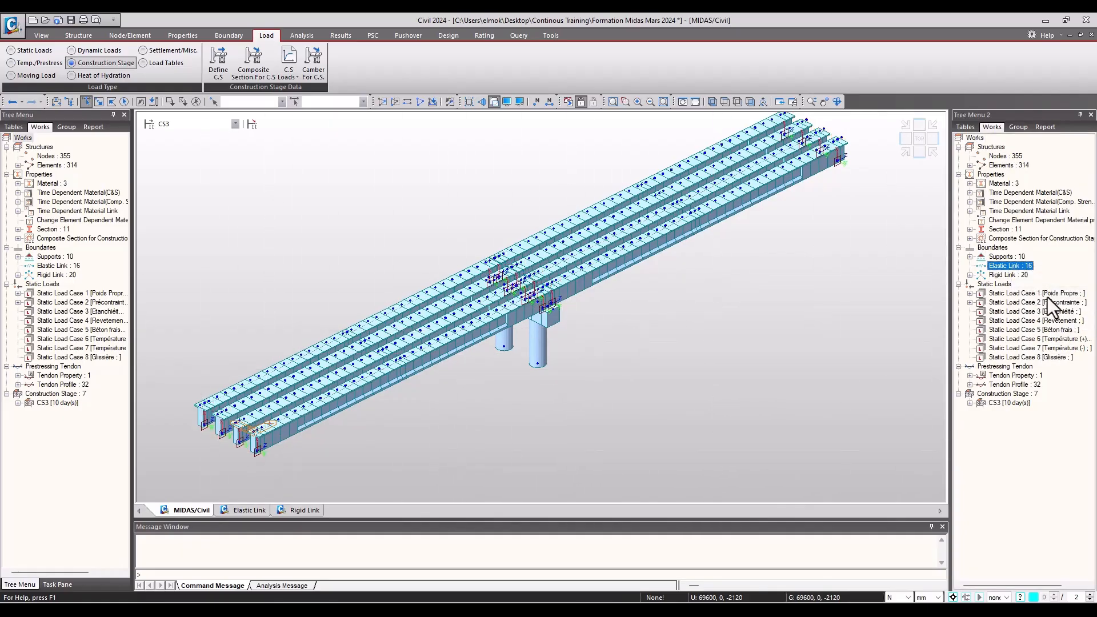
double_click(1005, 275)
right_click(1028, 284)
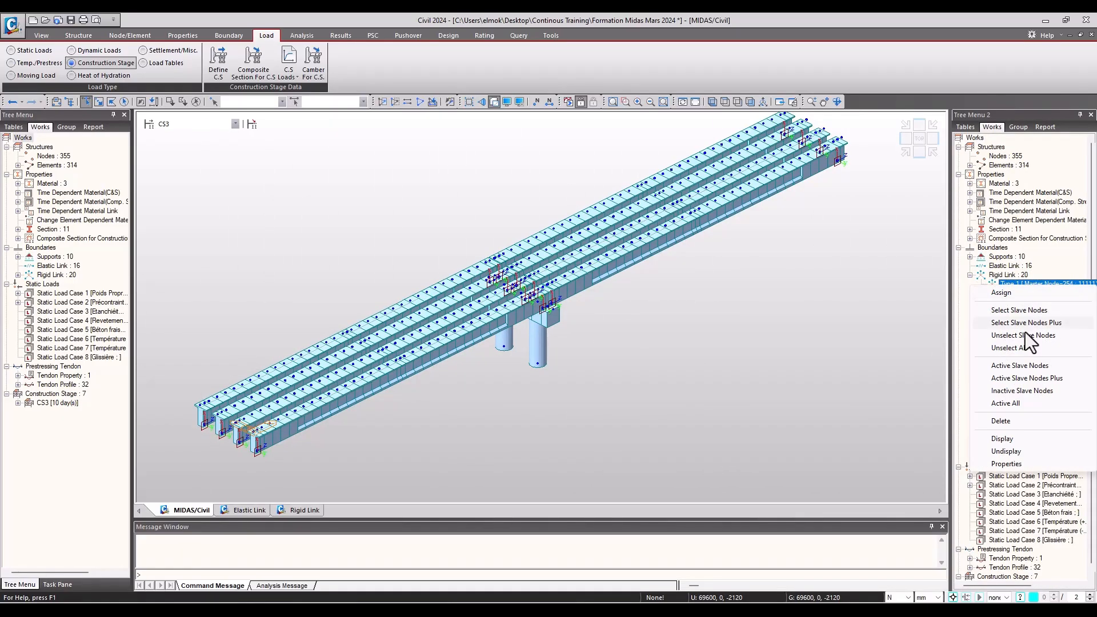
click(1023, 436)
- Examine the girders and rigid links of stage CS3 around the pier and across both spans
scroll(560, 326, up, 5)
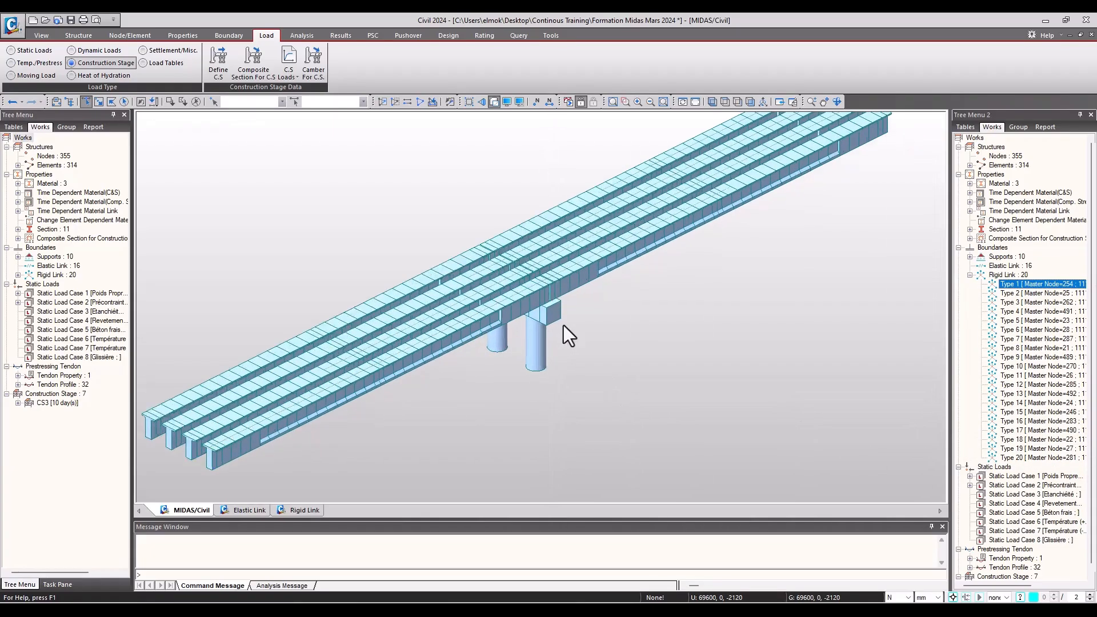
scroll(586, 303, down, 1)
scroll(632, 338, down, 3)
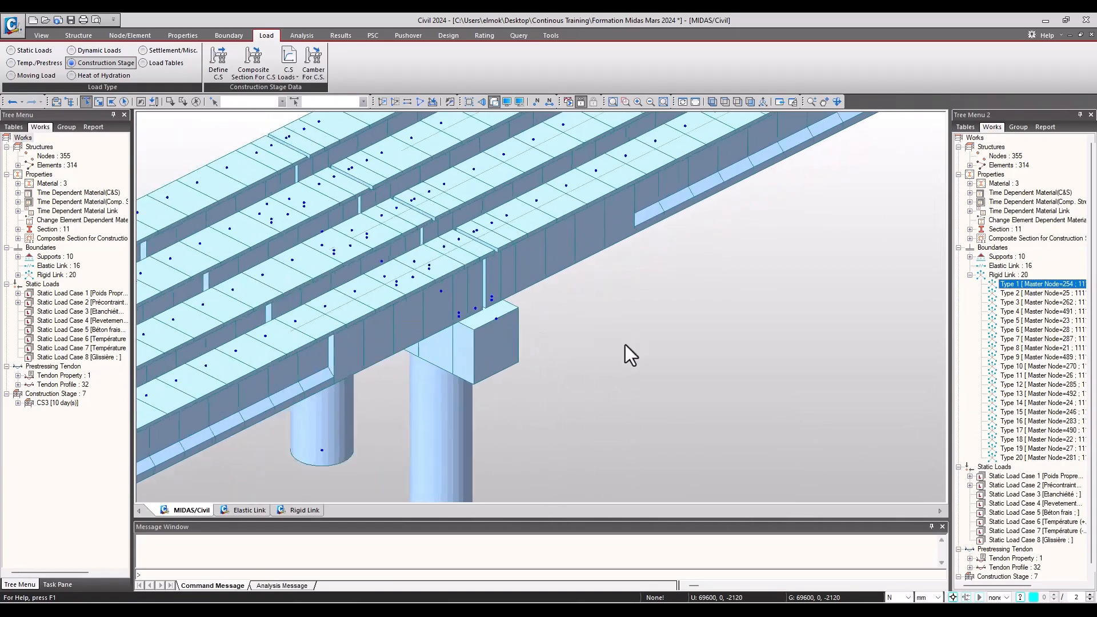
scroll(423, 385, down, 1)
middle_drag(707, 379, 746, 367)
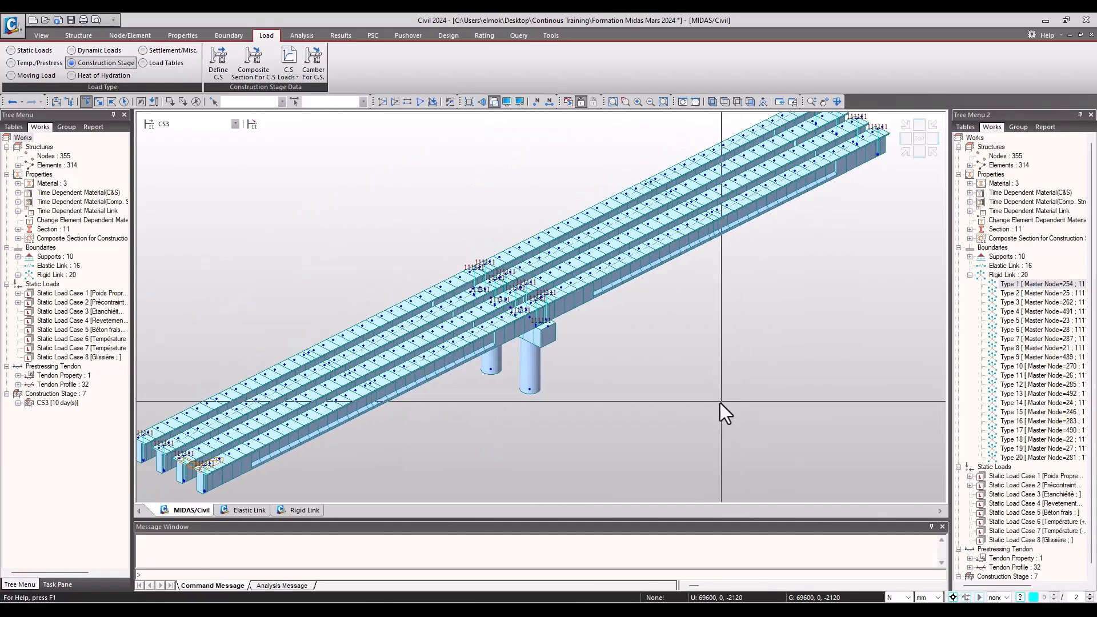
middle_drag(700, 411, 717, 405)
scroll(644, 413, down, 2)
middle_drag(692, 341, 704, 363)
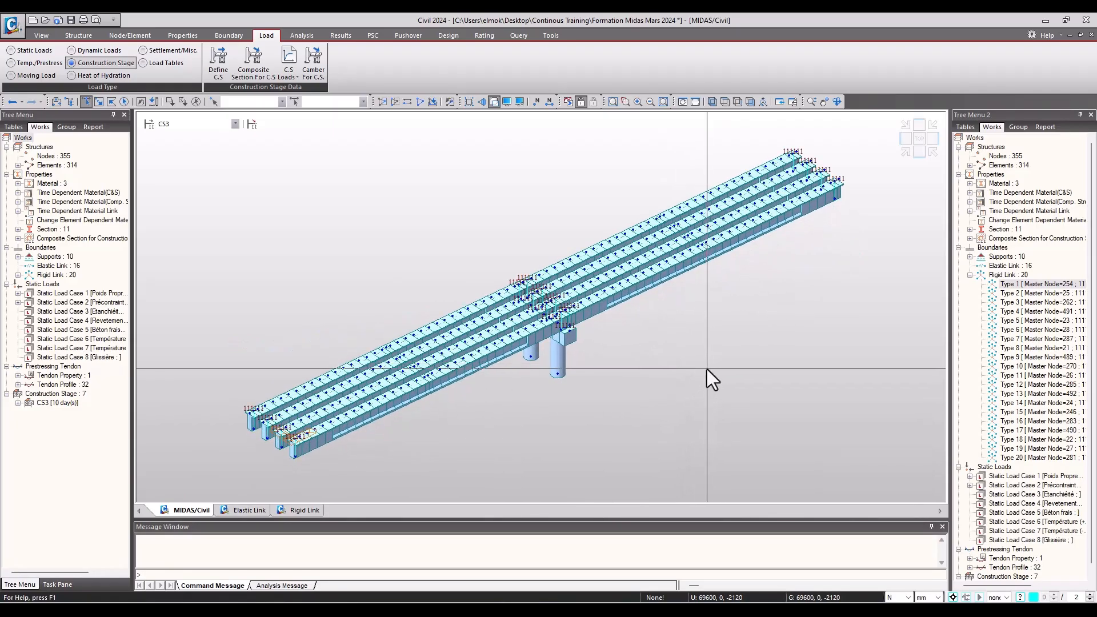
middle_drag(661, 367, 642, 364)
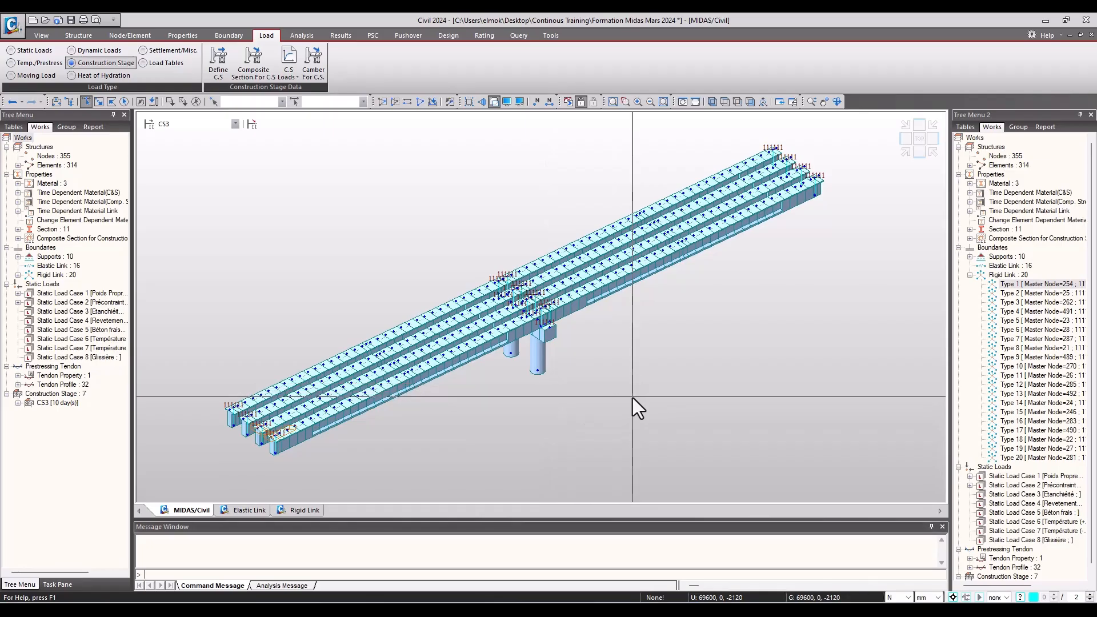
ctrl+middle_drag(632, 398, 631, 386)
- Review construction stages CS4, CS5 and CS7 in turn, and examine the complete bridge in CS7 from another angle
click(182, 124)
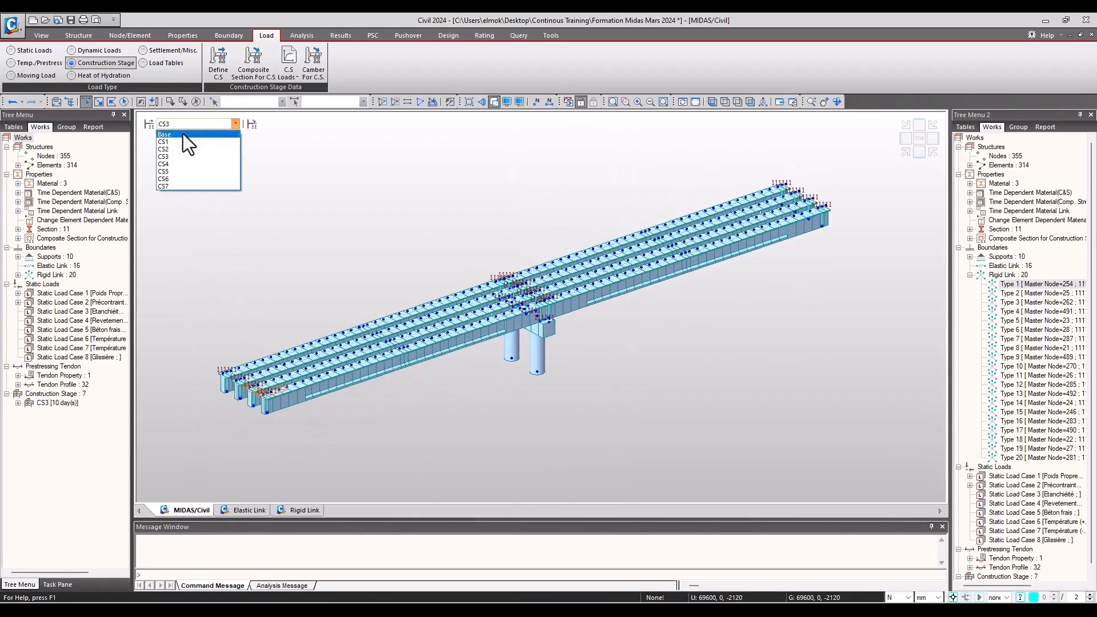
click(190, 164)
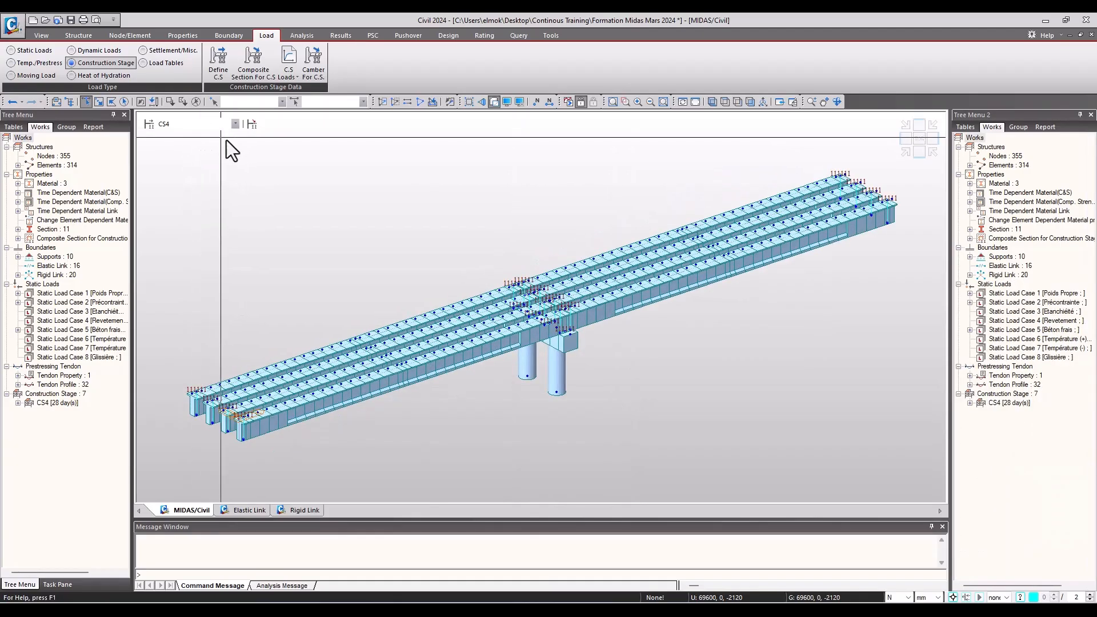
click(187, 124)
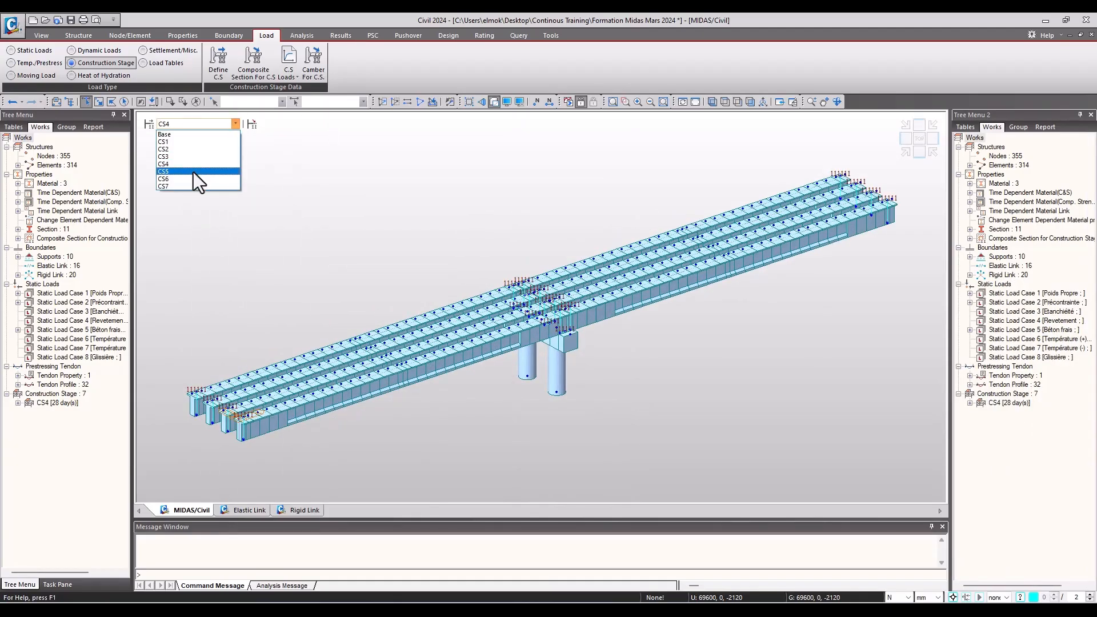
click(193, 173)
click(194, 124)
click(193, 186)
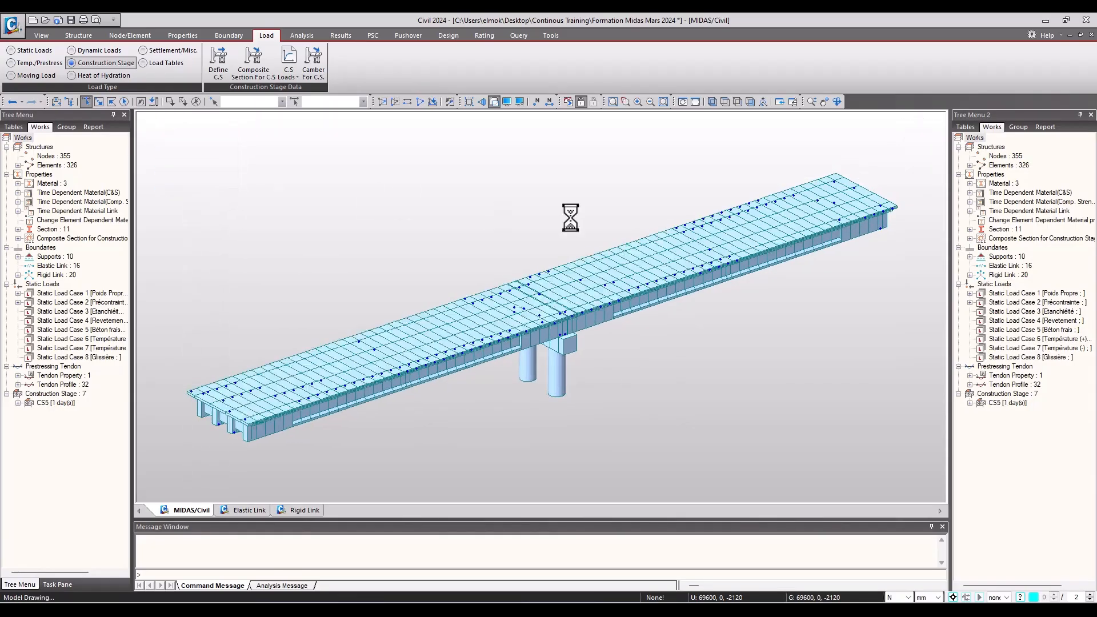
middle_drag(454, 246, 490, 227)
click(836, 102)
drag(807, 291, 798, 292)
drag(825, 273, 856, 299)
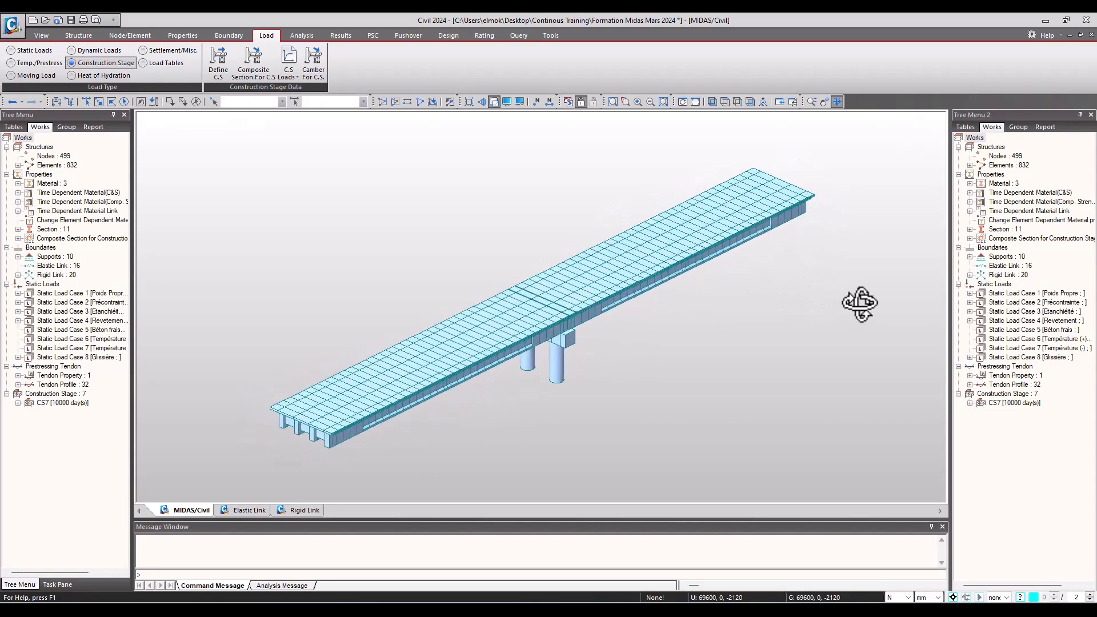
click(837, 103)
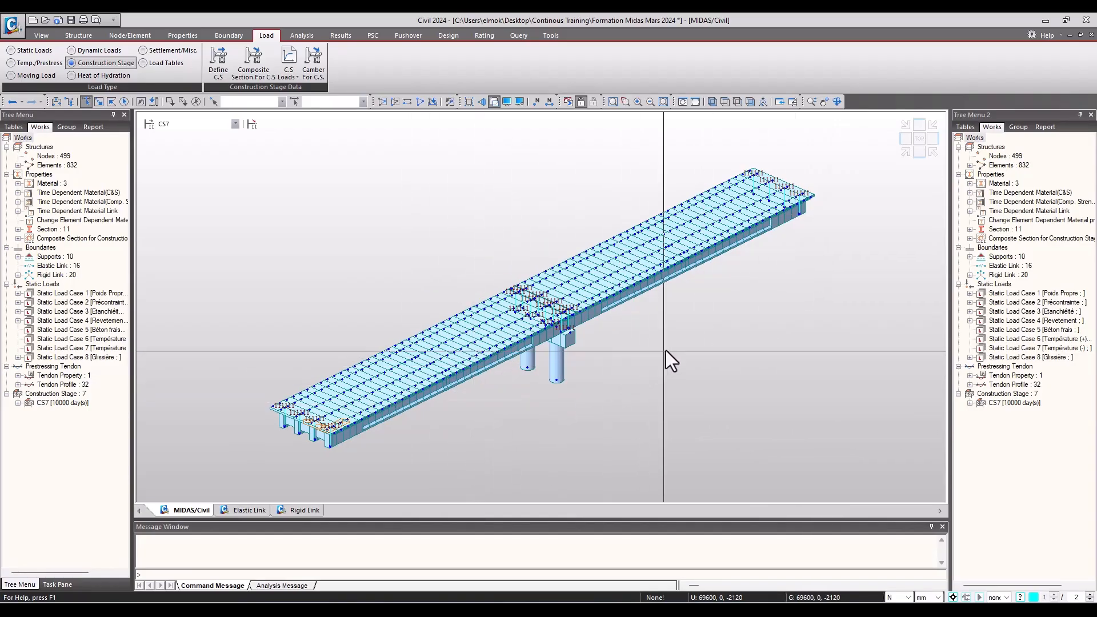
middle_drag(697, 320, 669, 318)
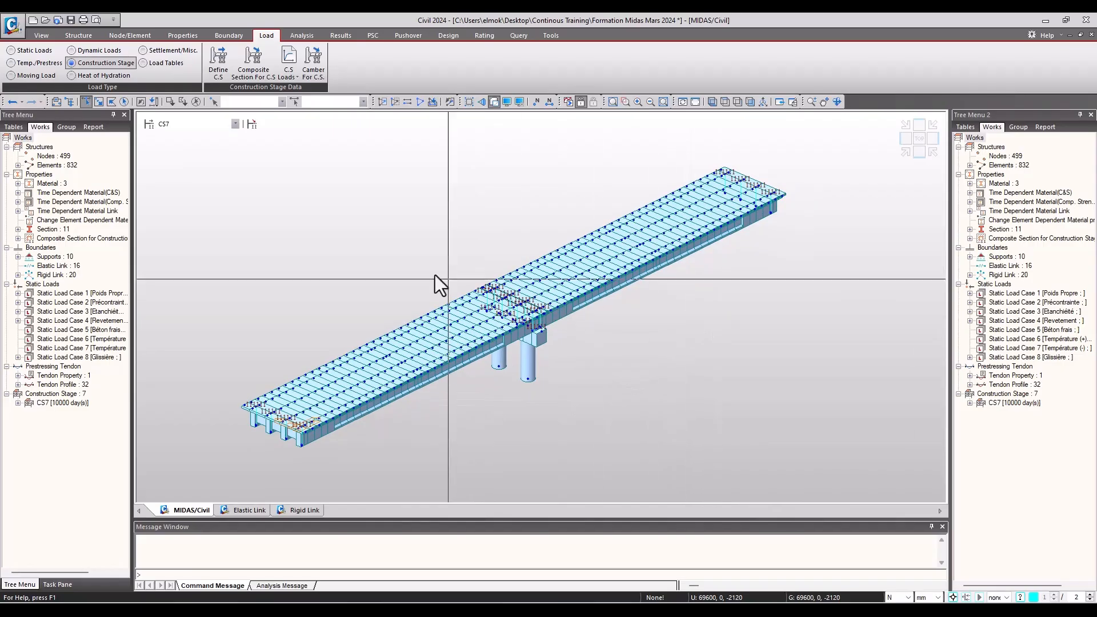
- Return the model view from construction stage CS7 to the Base stage
click(235, 124)
click(221, 136)
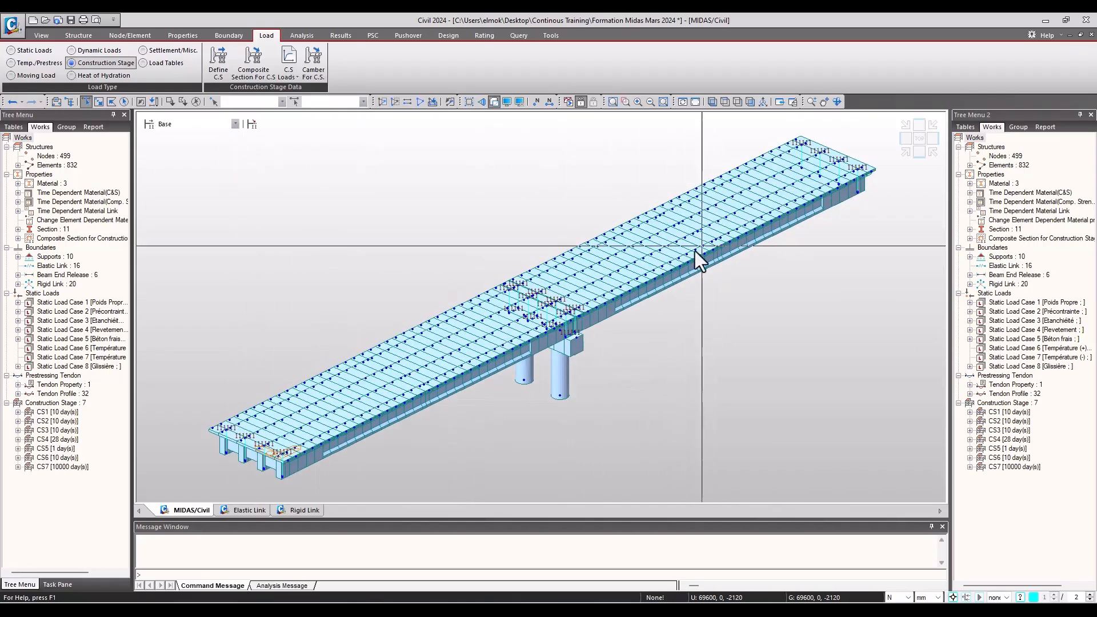
middle_drag(743, 331, 720, 307)
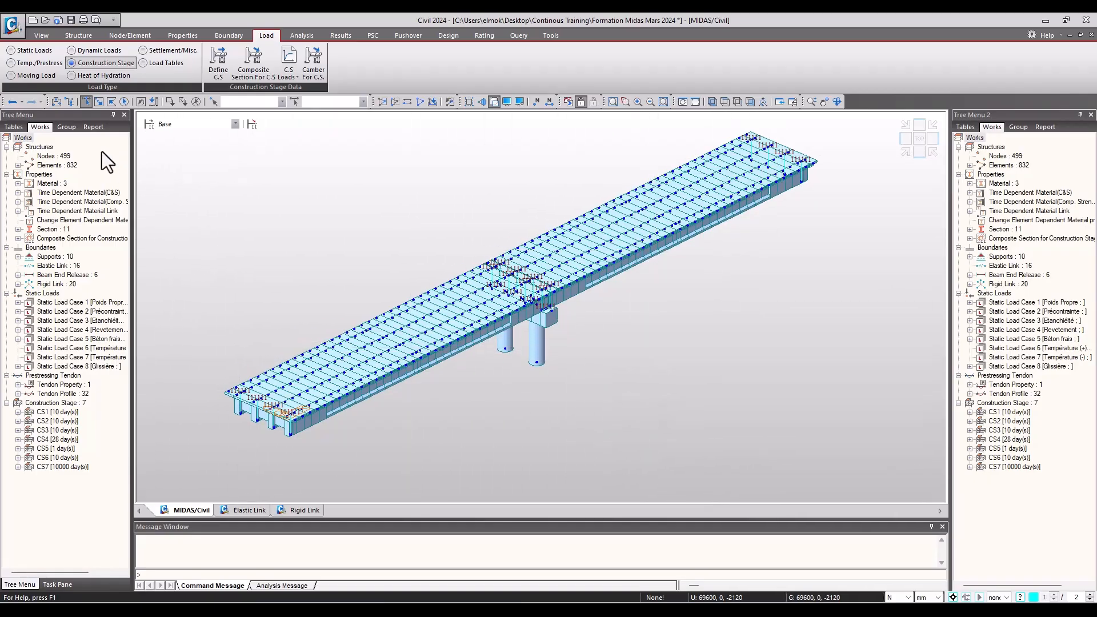
- Start an element temperature load for load case Température (+) in the Default load group
click(25, 64)
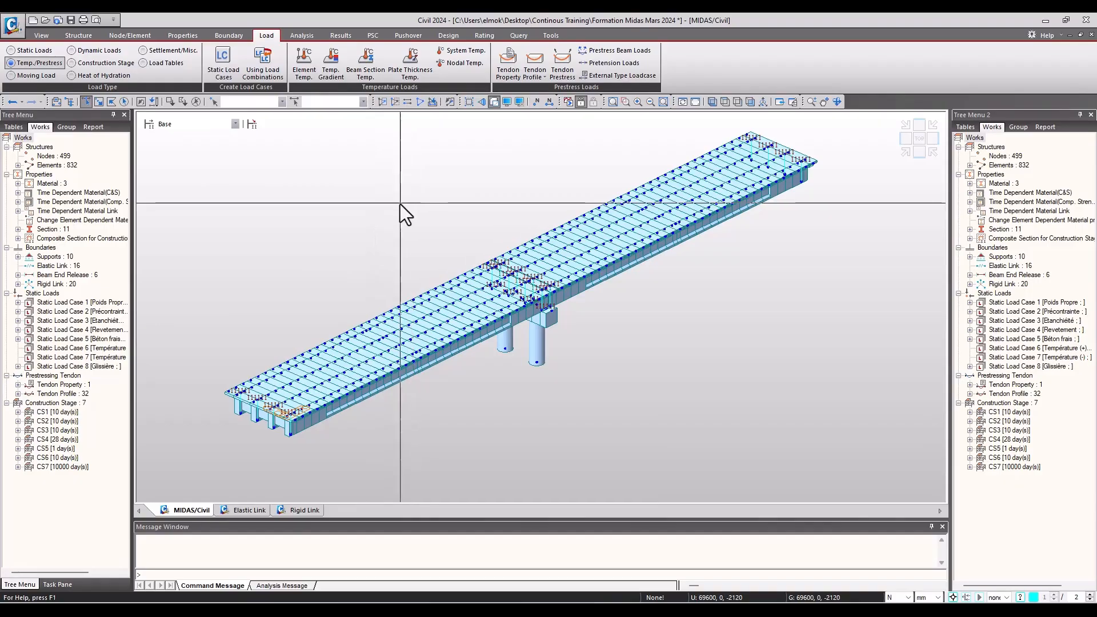
click(299, 77)
double_click(92, 285)
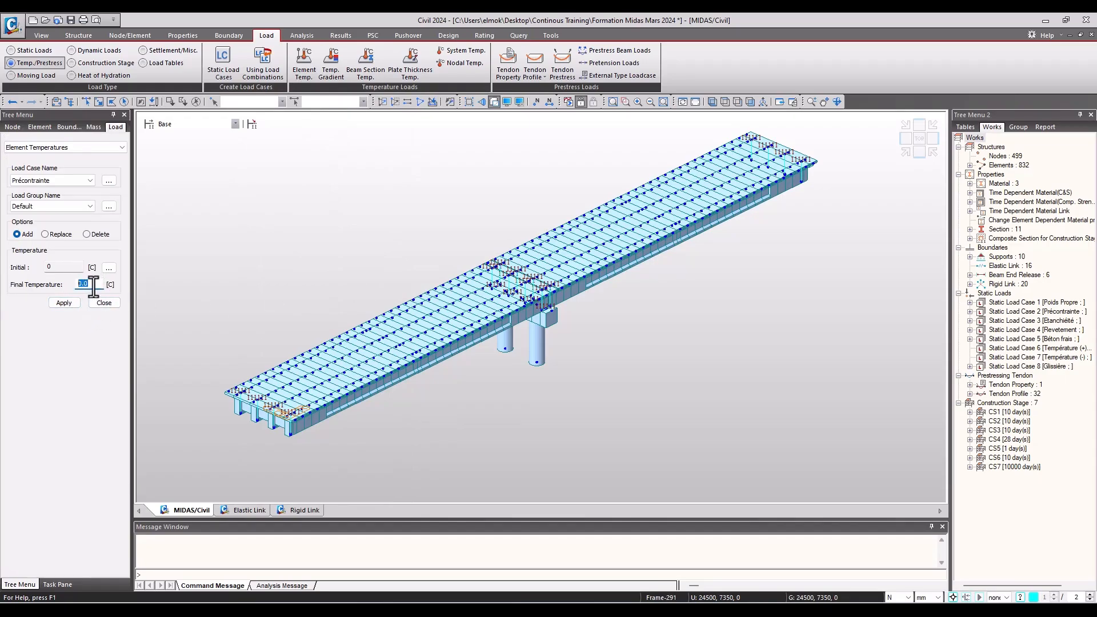
click(81, 182)
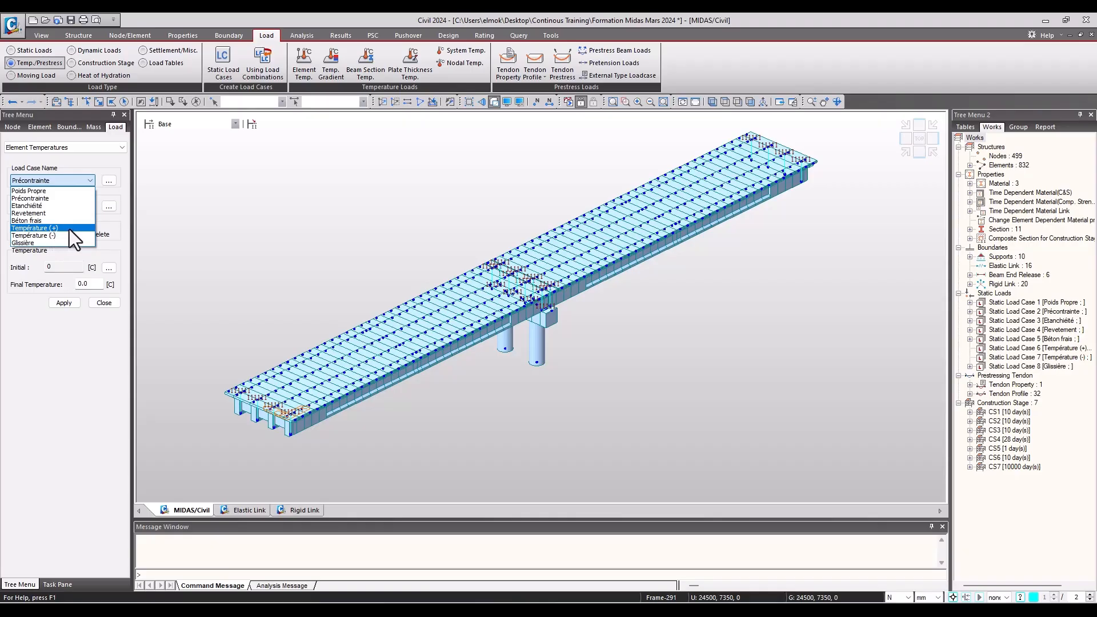
click(69, 228)
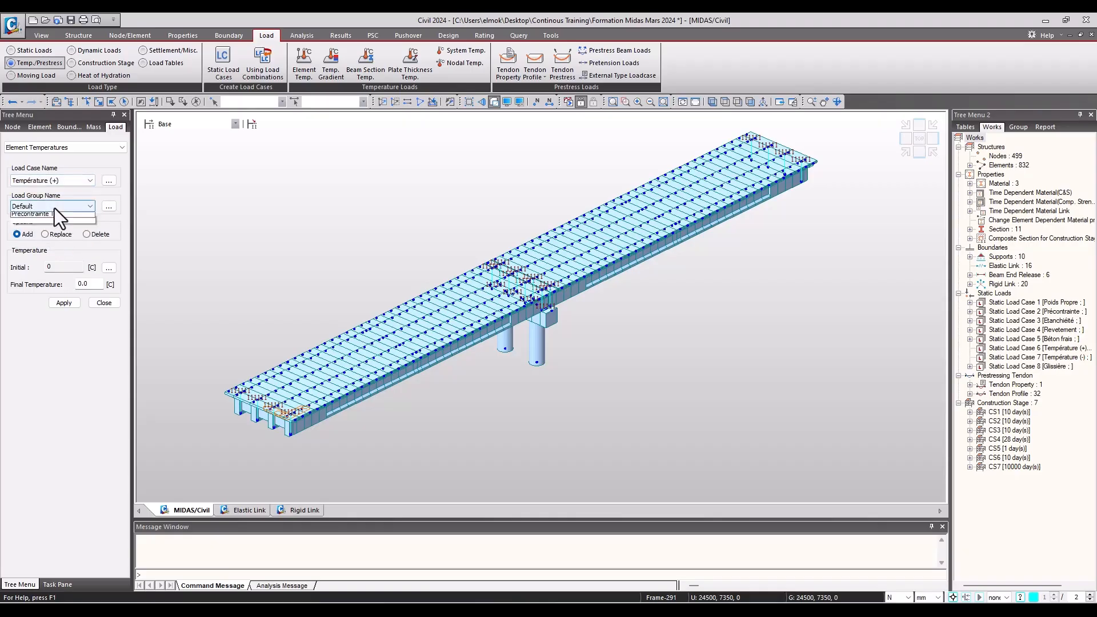
click(53, 208)
click(47, 204)
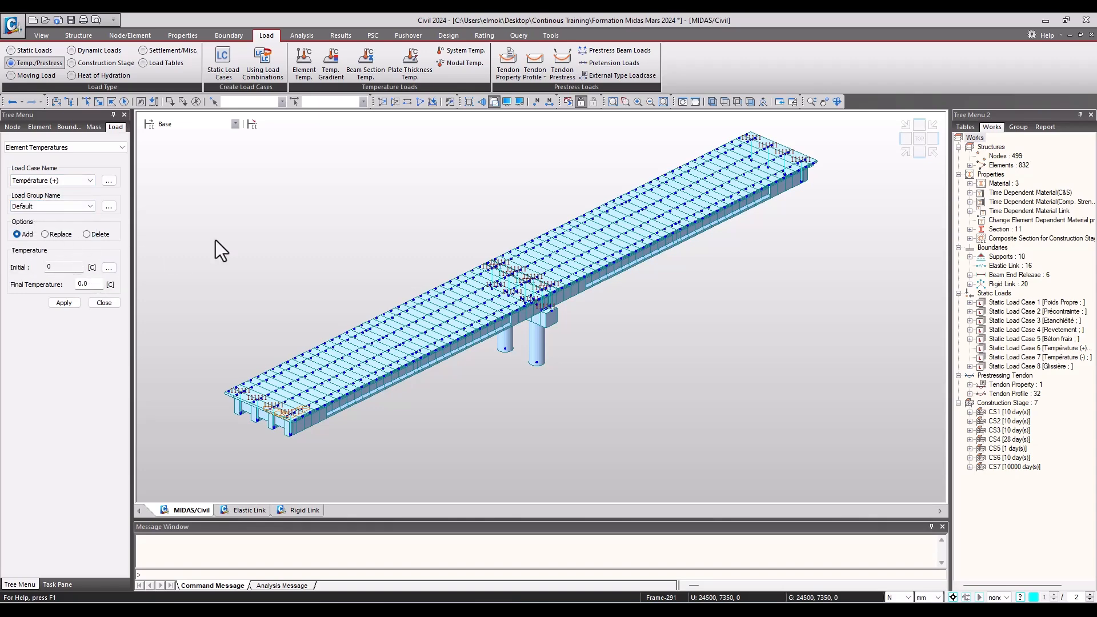
middle_drag(402, 242, 429, 257)
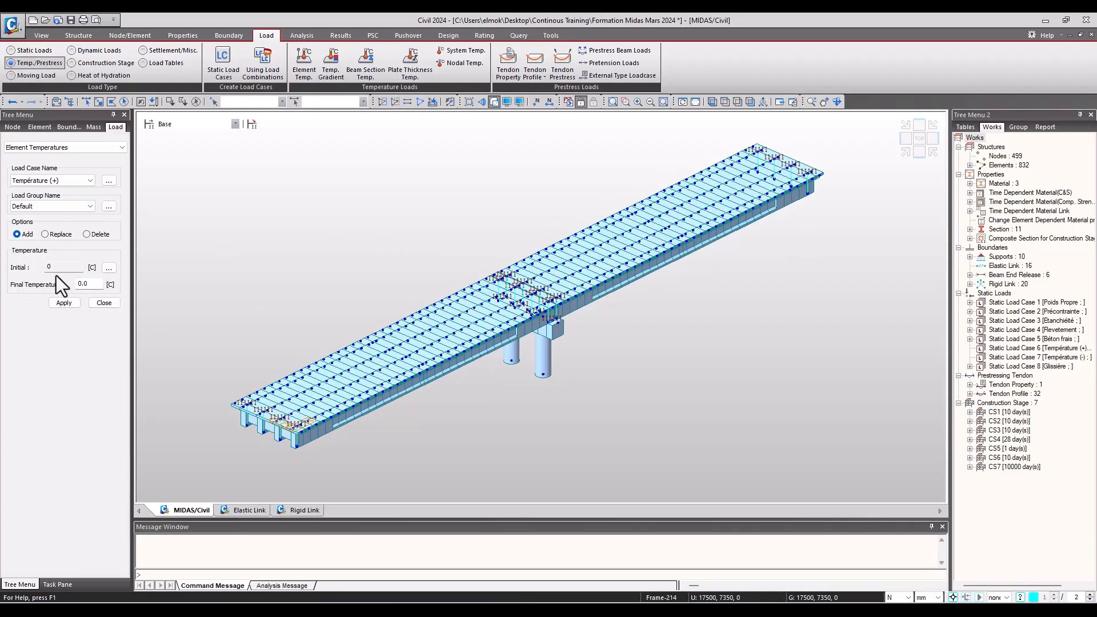
- Set the structure's initial temperature to 20 °C
click(108, 268)
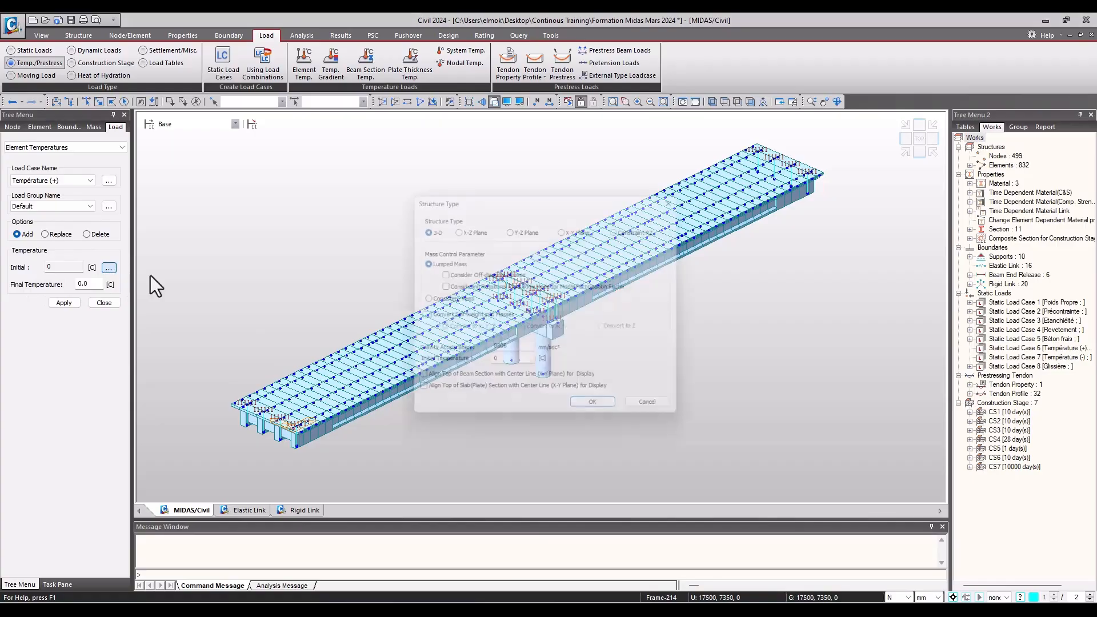
double_click(513, 364)
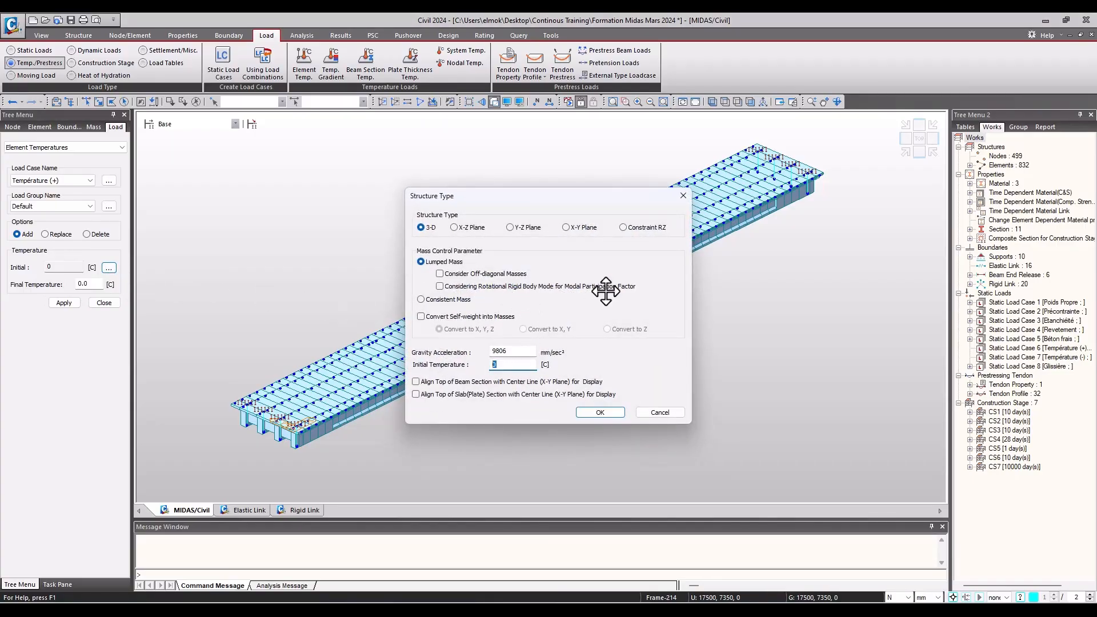
text(20)
click(599, 412)
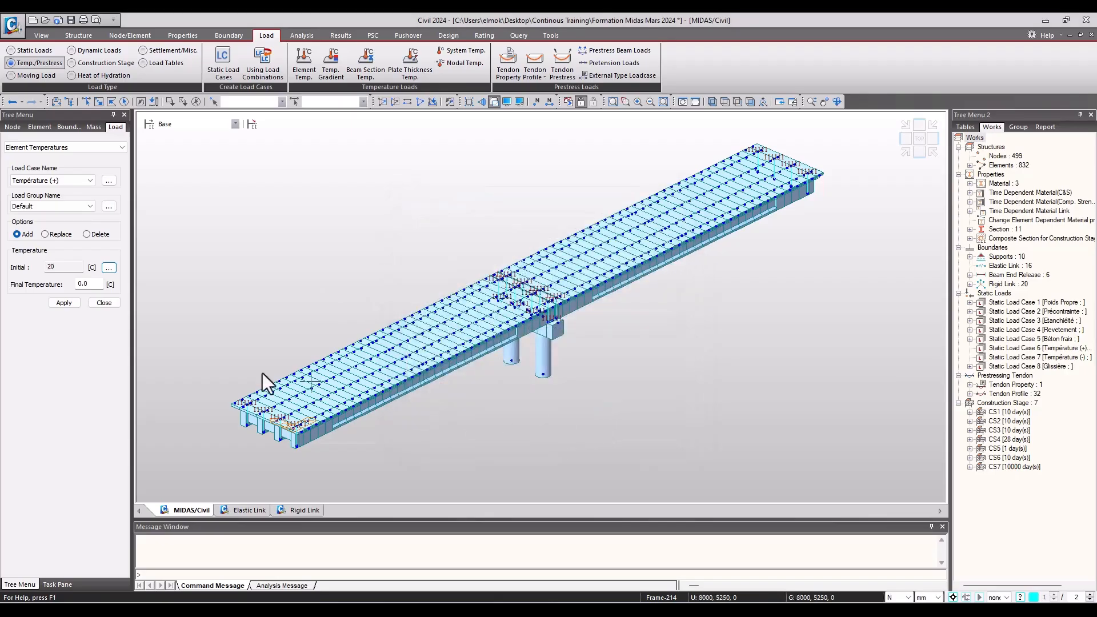
- Apply a final temperature of 35 °C to the girder groups Poutres Porteuse T1 and Poutres Porteuse T2
double_click(86, 283)
text(35)
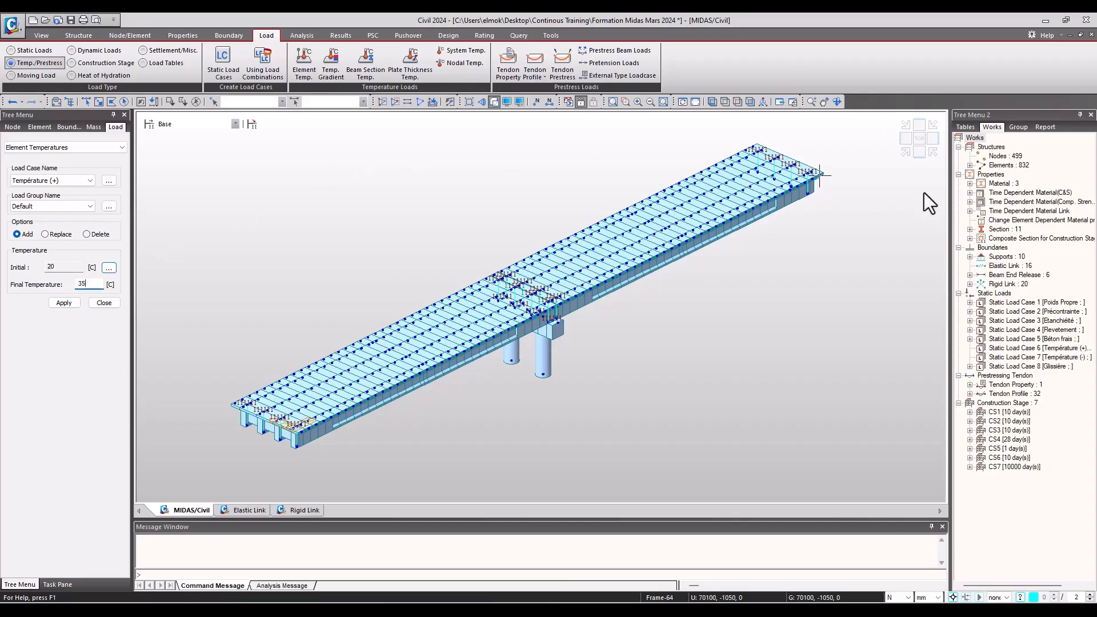
click(87, 284)
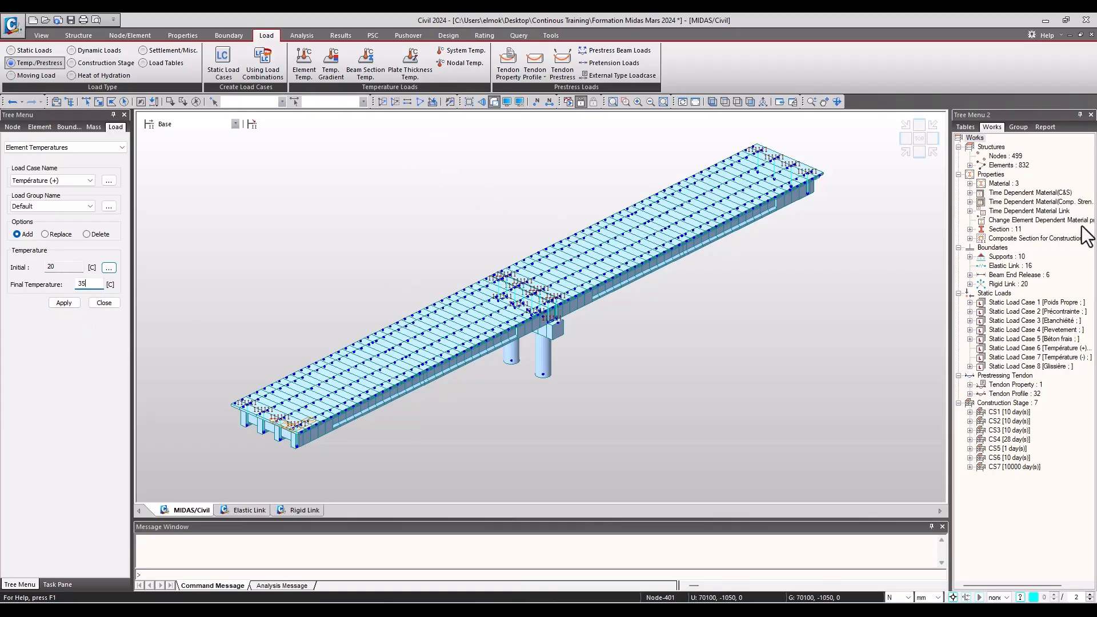
click(1017, 128)
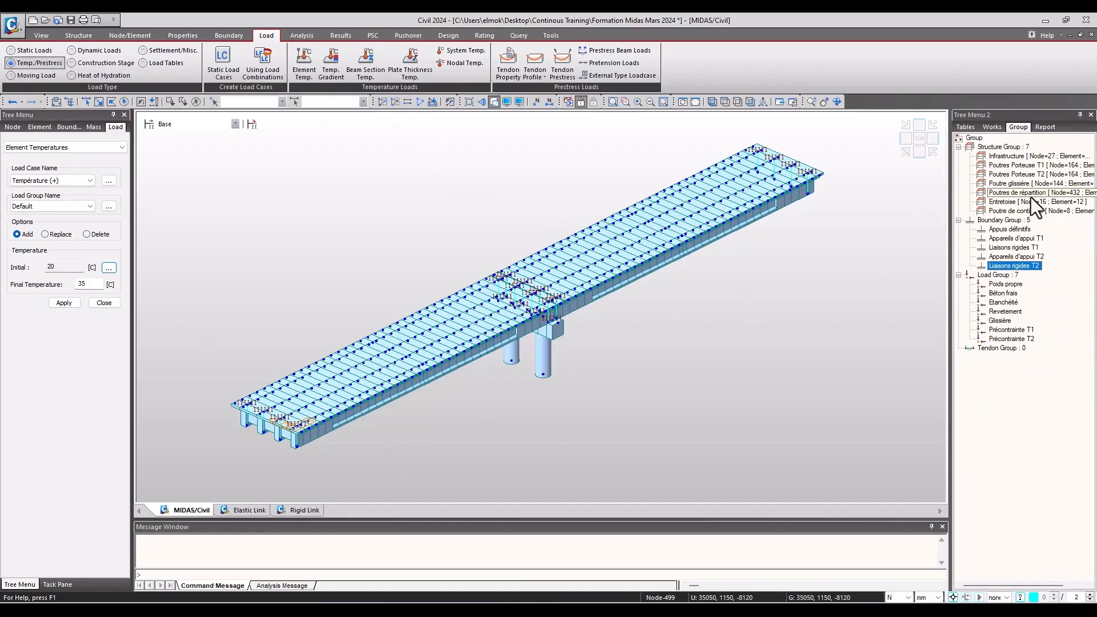
click(1008, 167)
ctrl+click(1007, 177)
right_click(1006, 177)
click(1031, 227)
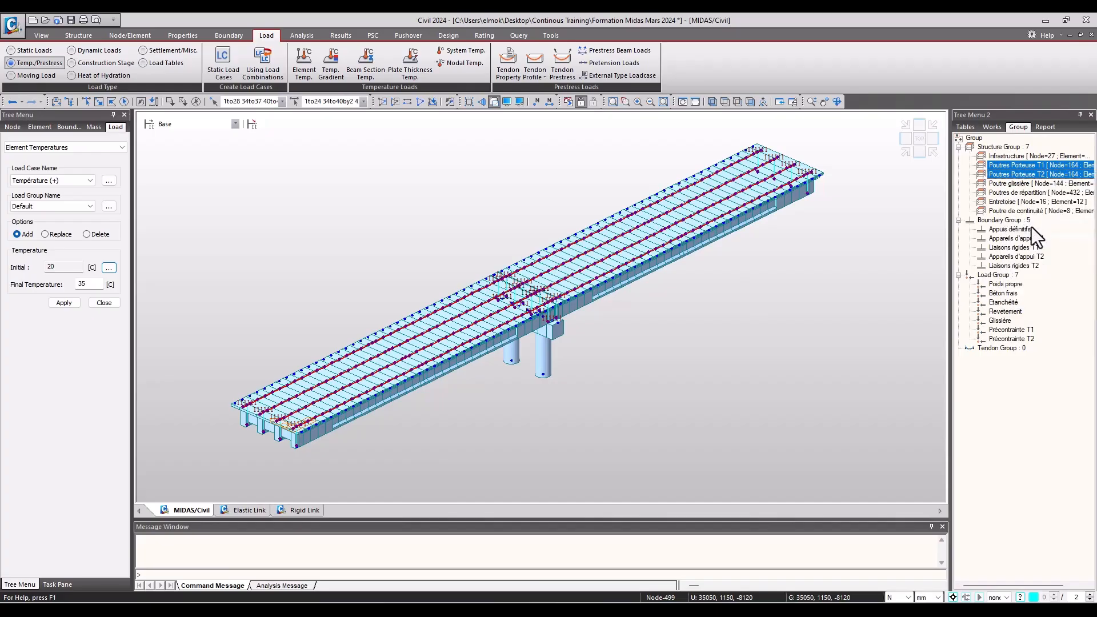
click(65, 303)
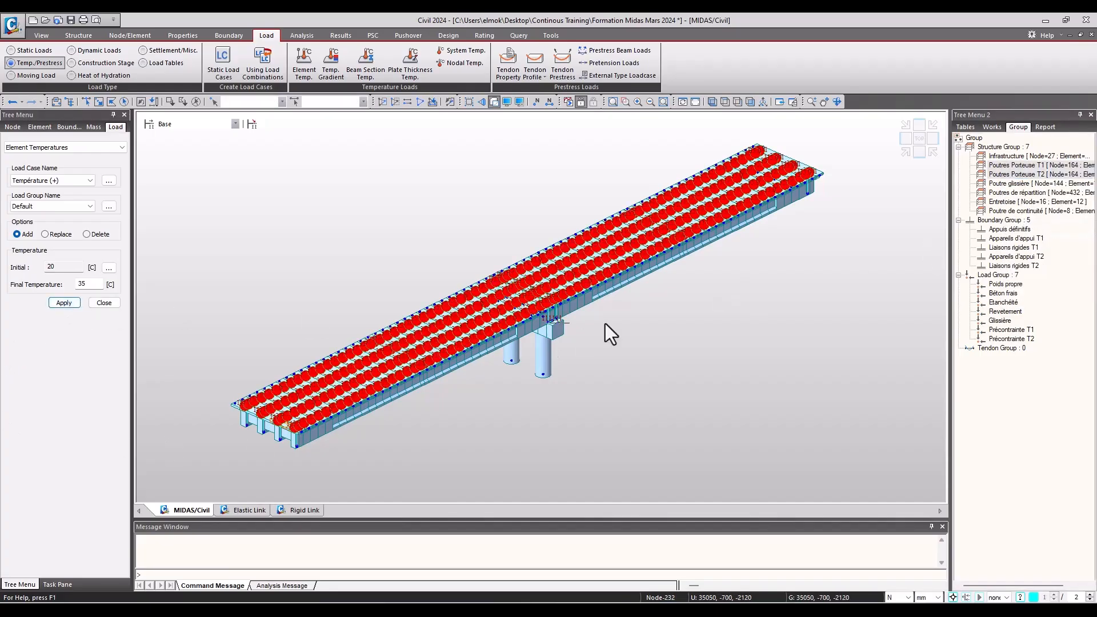
- Apply the same 35 °C Température (+) load to the Infrastructure group and inspect the loaded piers and deck
ctrl+middle_drag(645, 347, 599, 369)
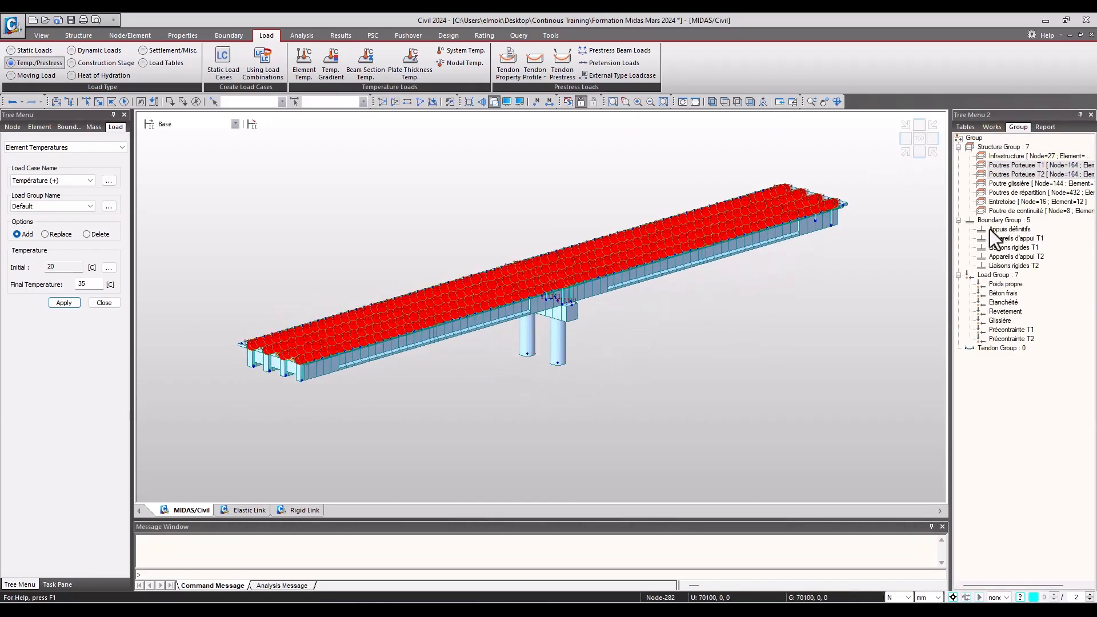
double_click(1009, 157)
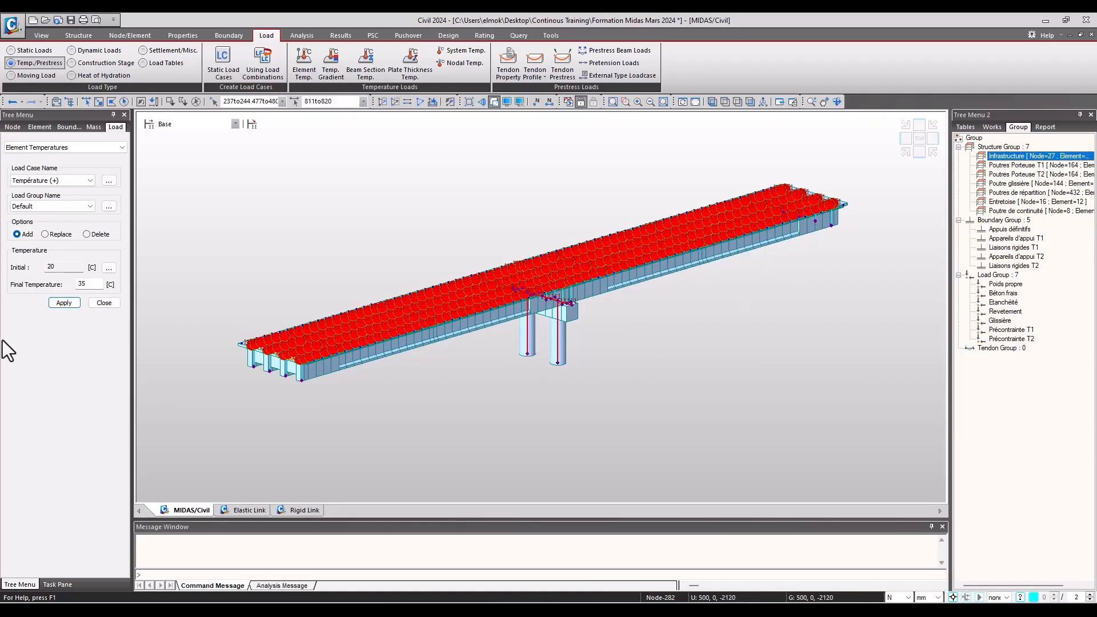
click(68, 301)
ctrl+middle_drag(692, 398, 552, 312)
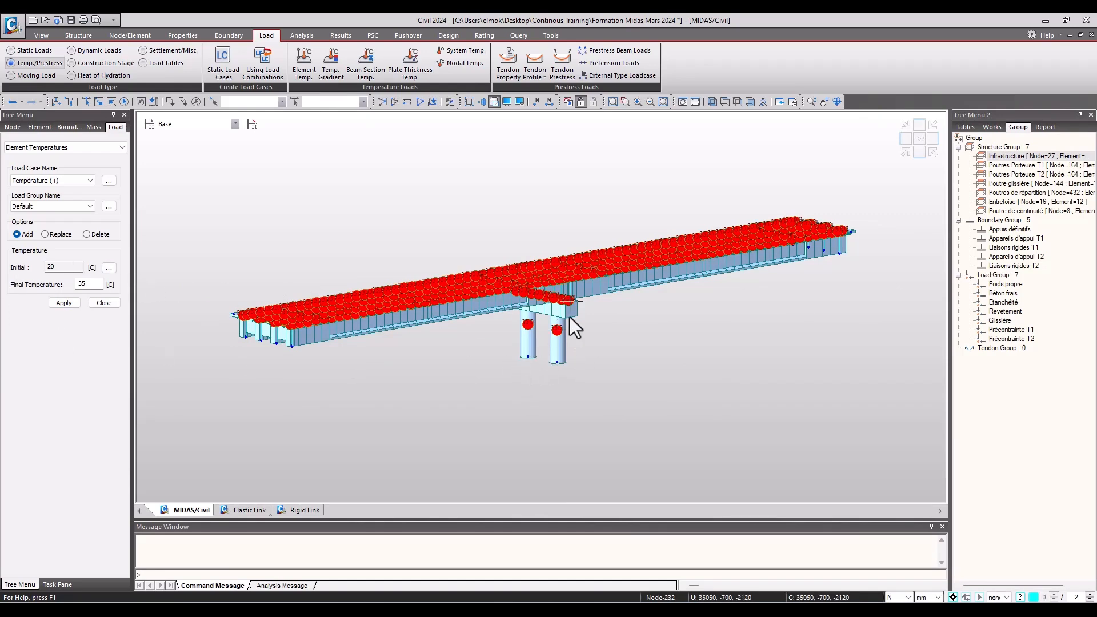
ctrl+middle_drag(248, 379, 364, 375)
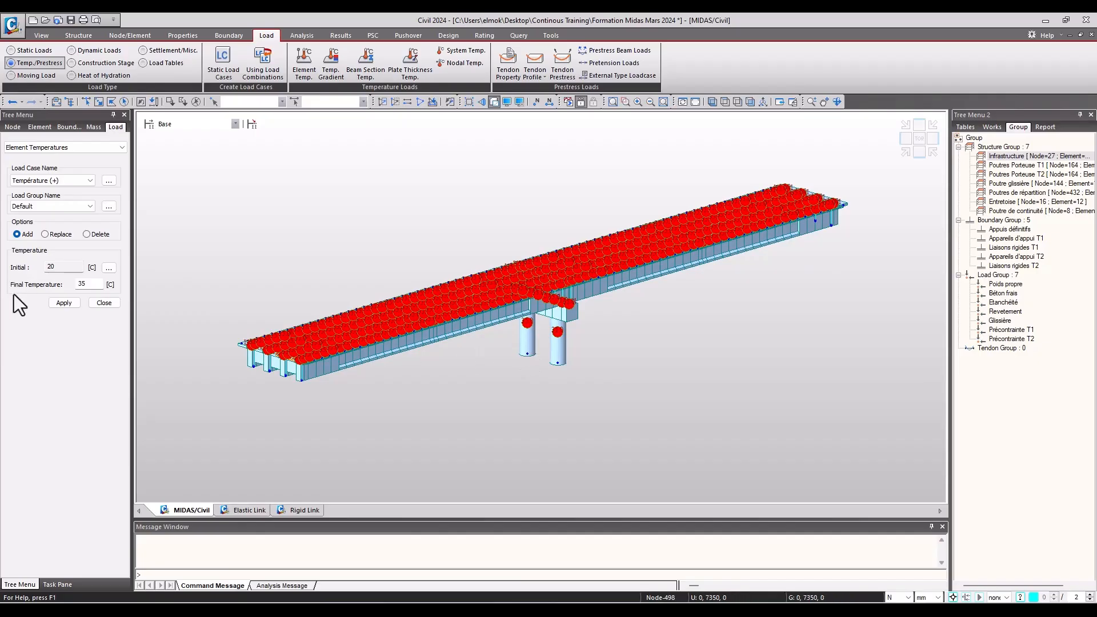
ctrl+middle_drag(498, 306, 643, 300)
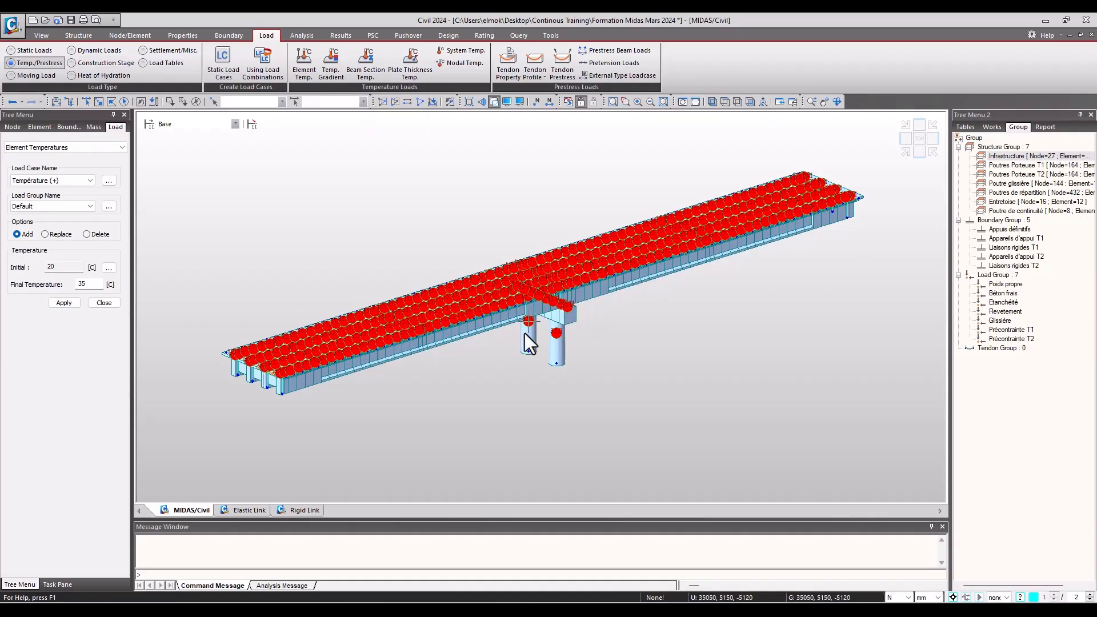
ctrl+middle_drag(519, 383, 516, 367)
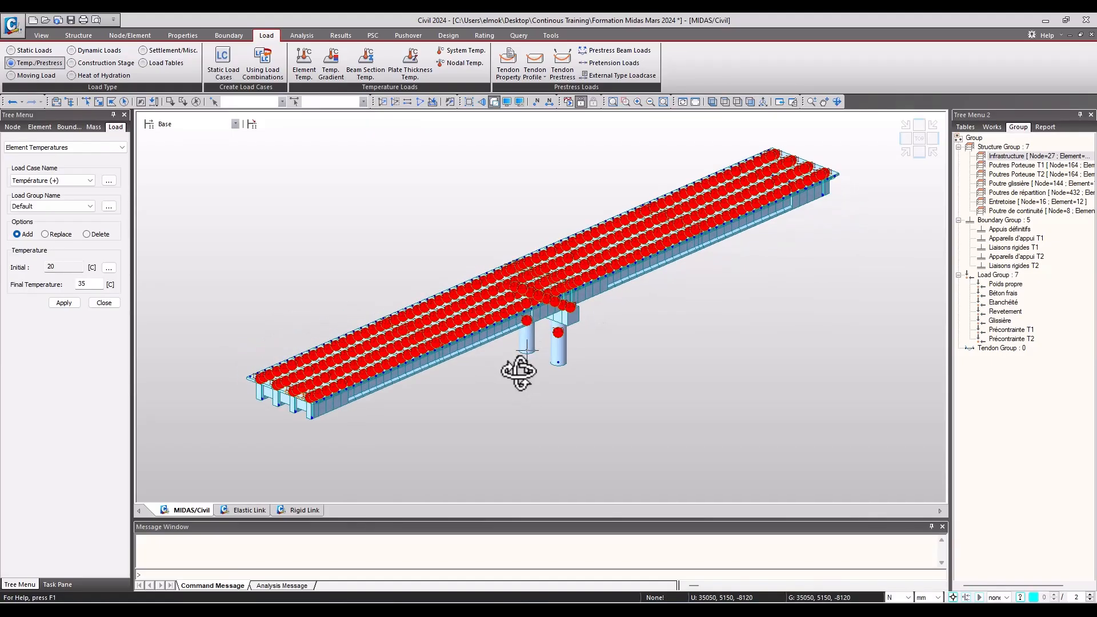
- Switch the element temperature load to load case Température (-) with a final temperature of 5 °C
double_click(83, 284)
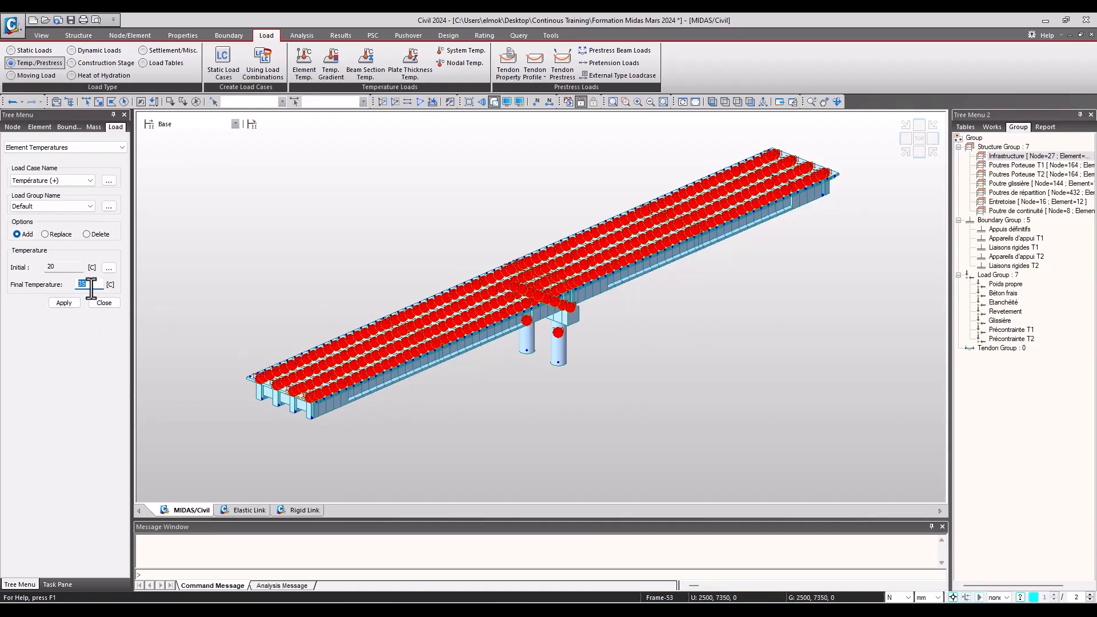
click(50, 181)
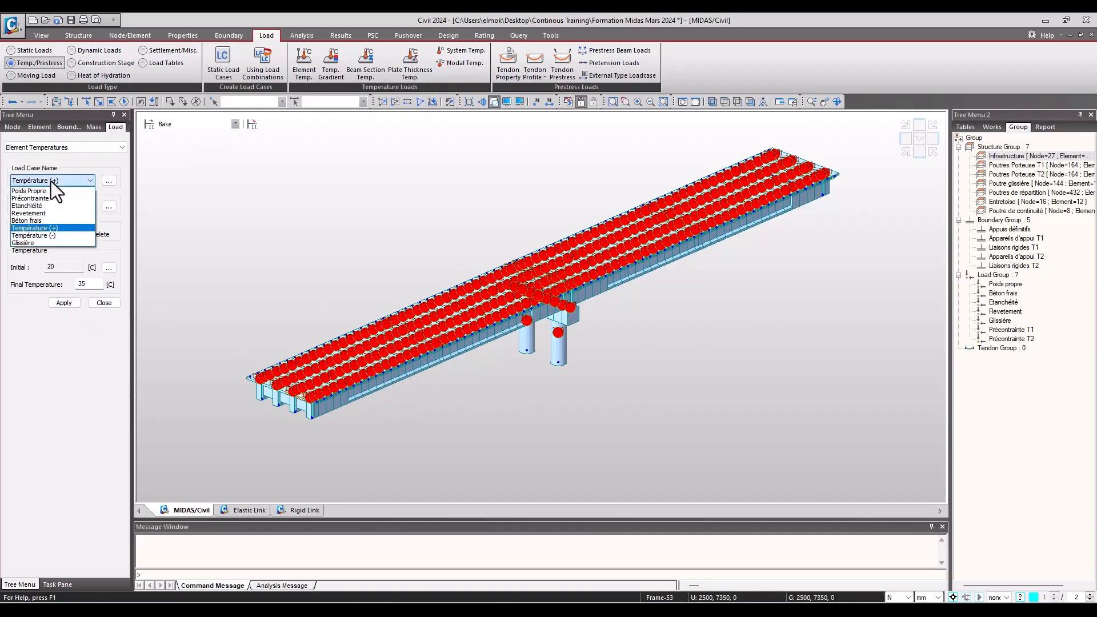
click(56, 235)
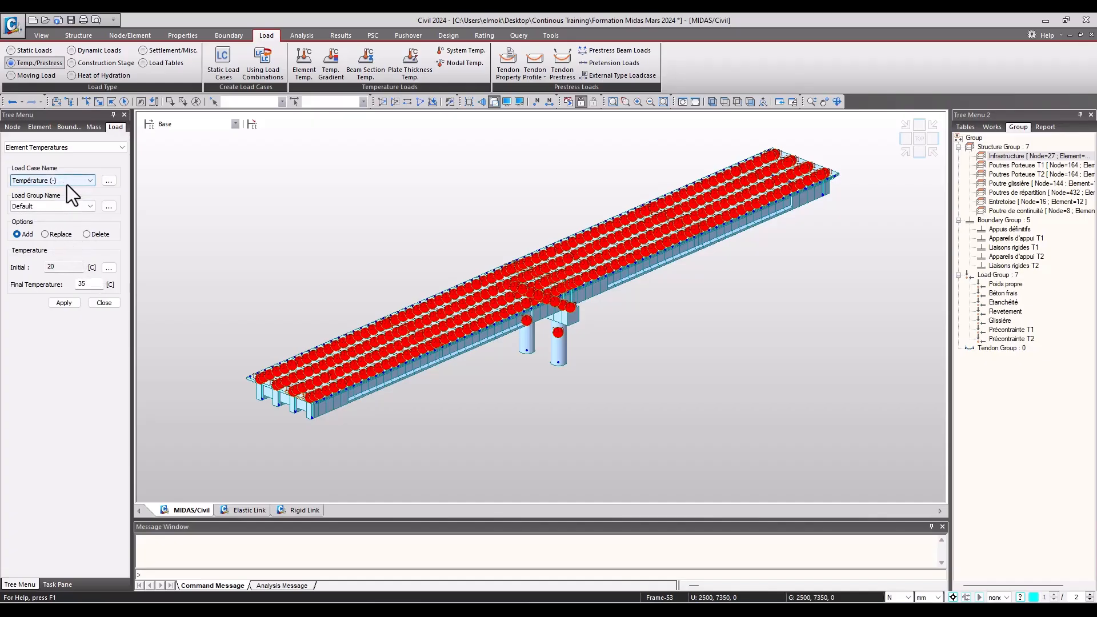
double_click(58, 266)
double_click(94, 284)
text(5)
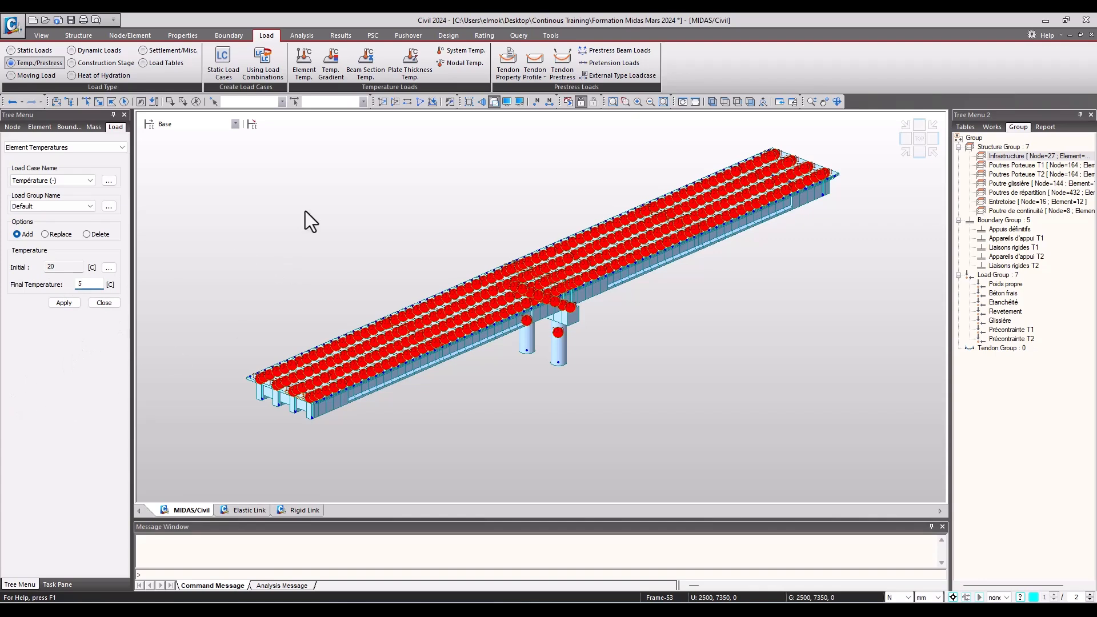
- Apply the 5 °C Température (-) load to the girder groups Poutres Porteuse T1 and Poutres Porteuse T2
click(1012, 165)
ctrl+click(1007, 176)
right_click(1006, 176)
click(1030, 226)
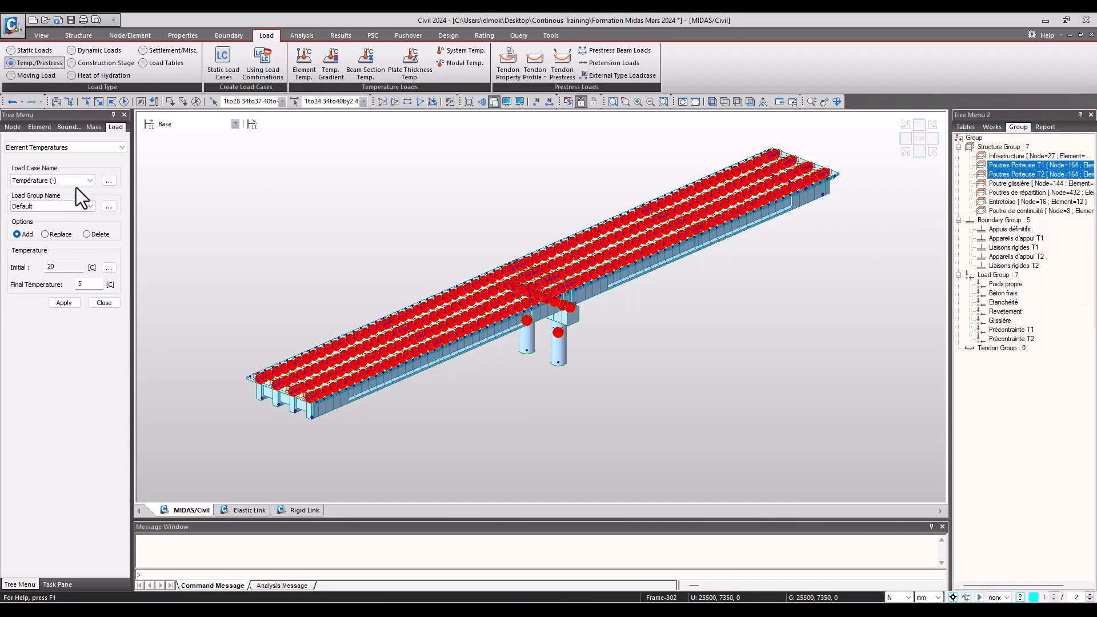
click(64, 302)
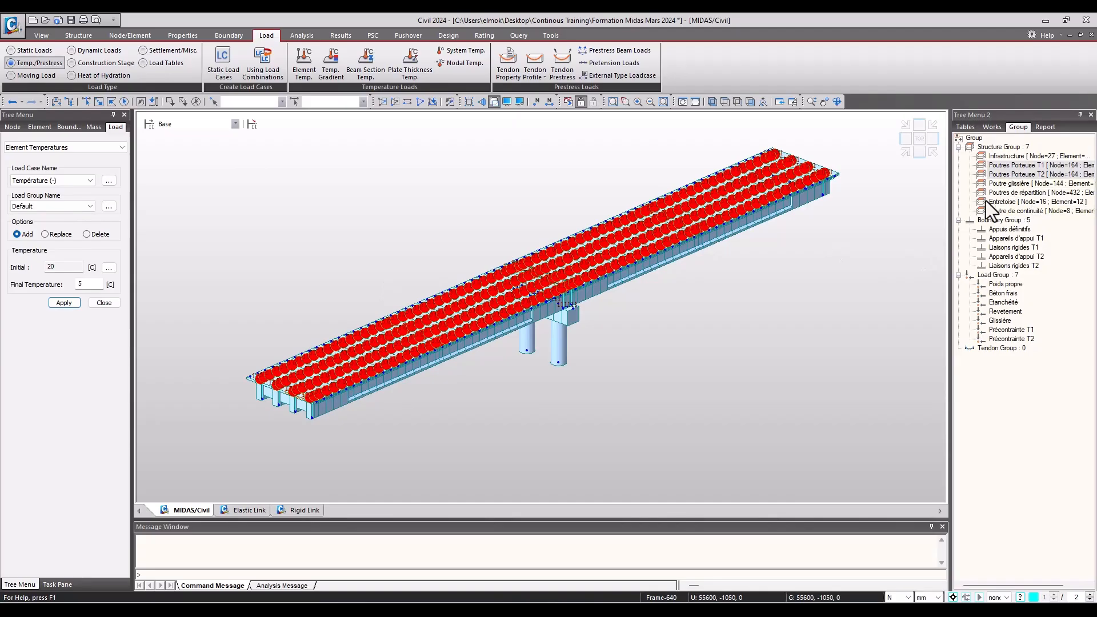
- Apply the 5 °C Température (-) load to the Infrastructure group and look over the loaded bridge
double_click(1005, 155)
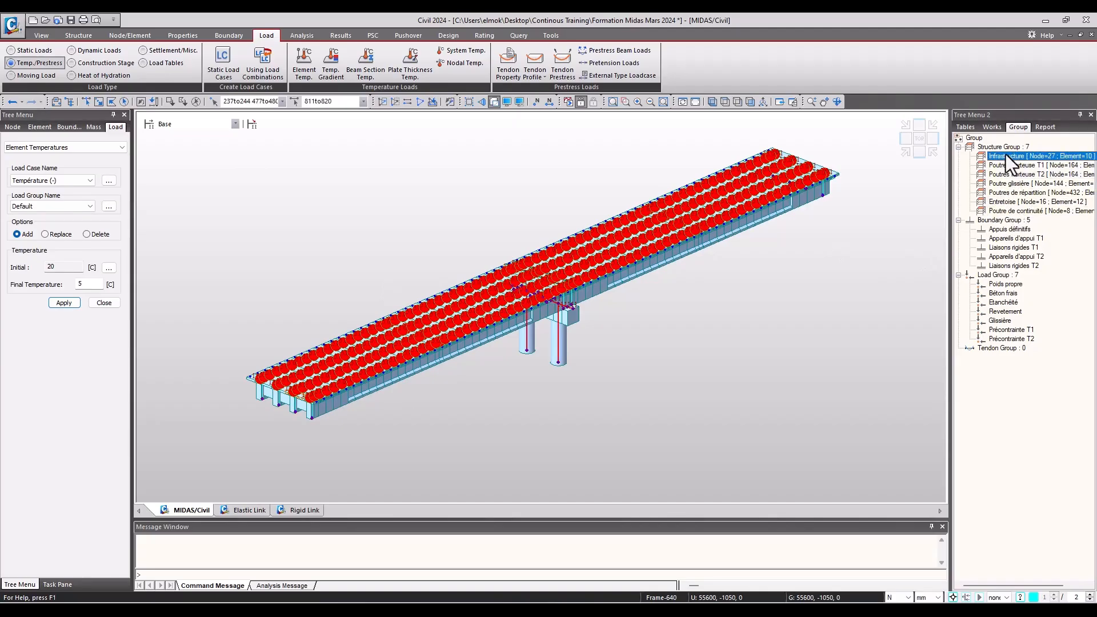
click(64, 302)
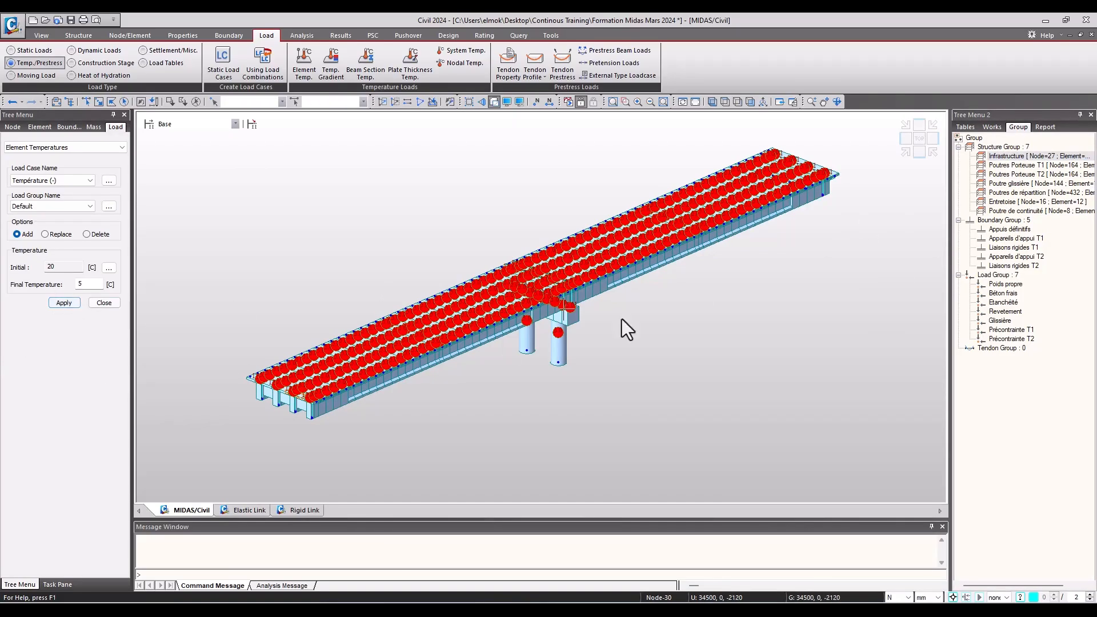
ctrl+middle_drag(666, 386, 657, 376)
ctrl+middle_drag(458, 395, 460, 405)
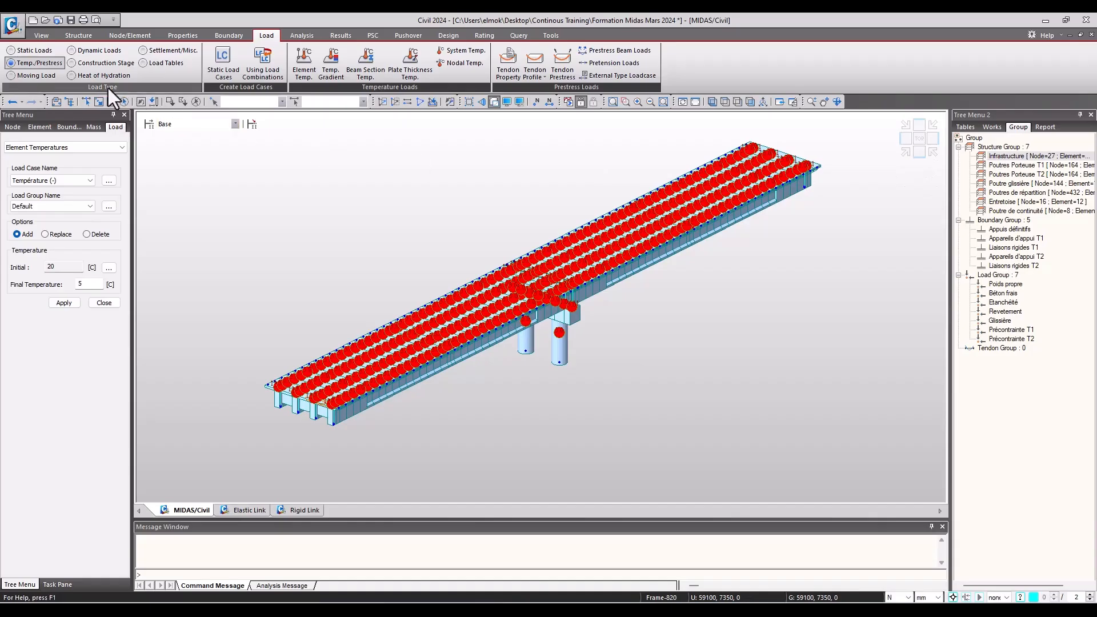
- Set the moving load code to EUROCODE
click(37, 76)
click(263, 63)
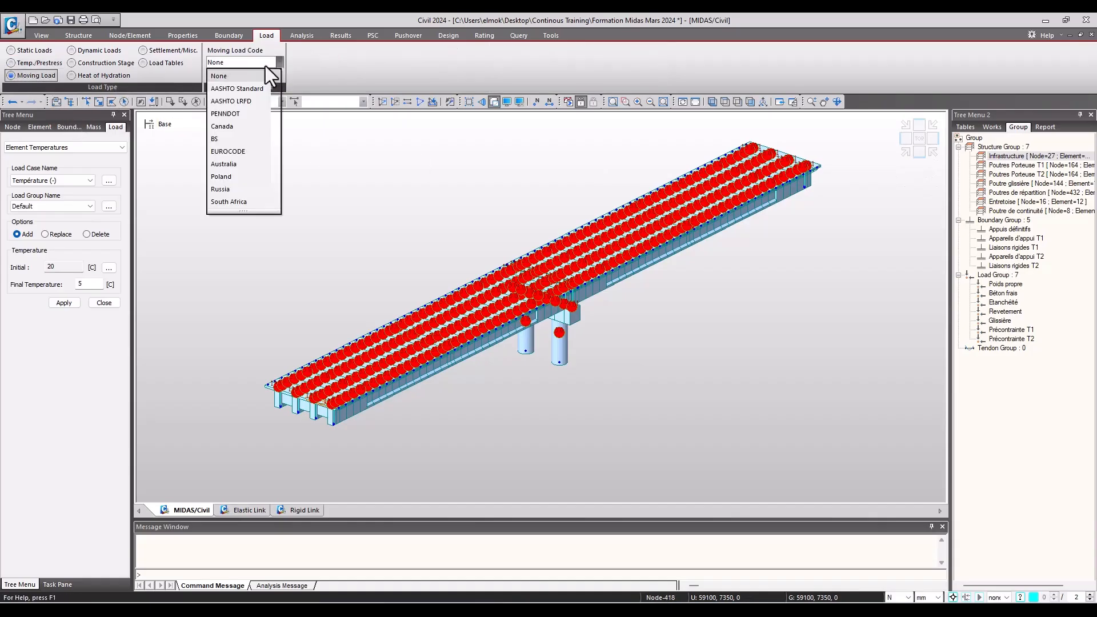
click(249, 177)
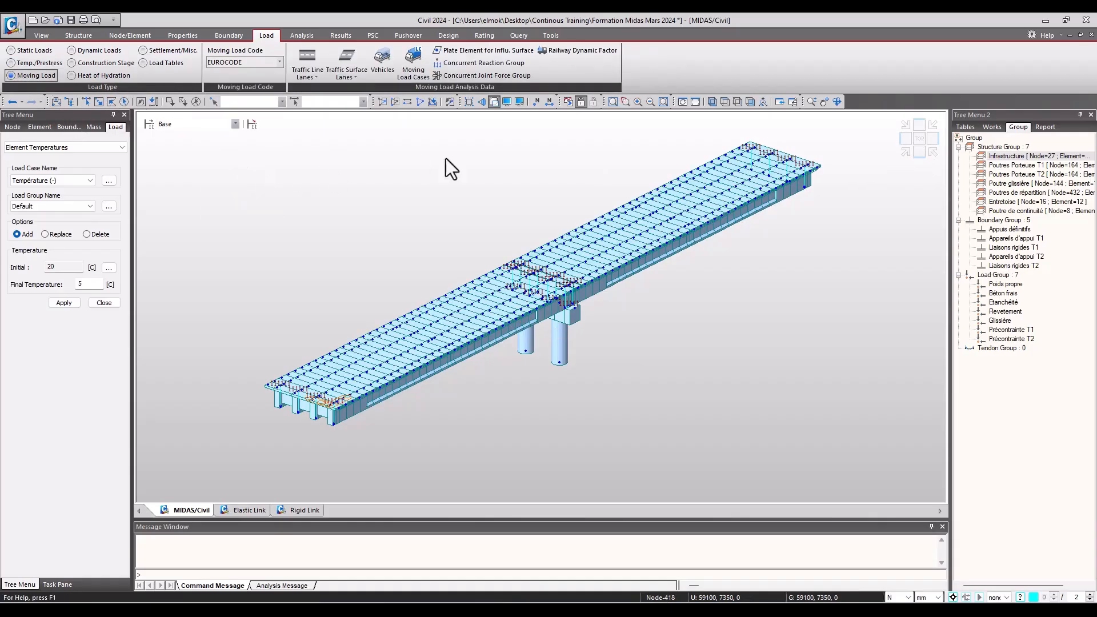
- Show the whole bridge in isometric view and list the model's defined loads and moving load data
click(918, 138)
click(904, 150)
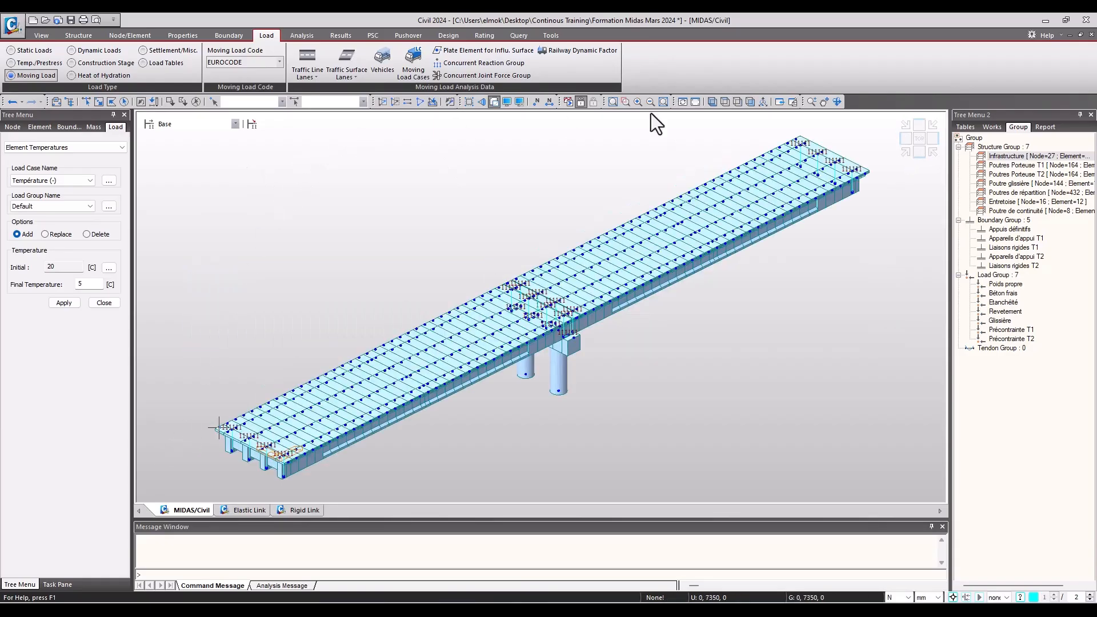
click(992, 127)
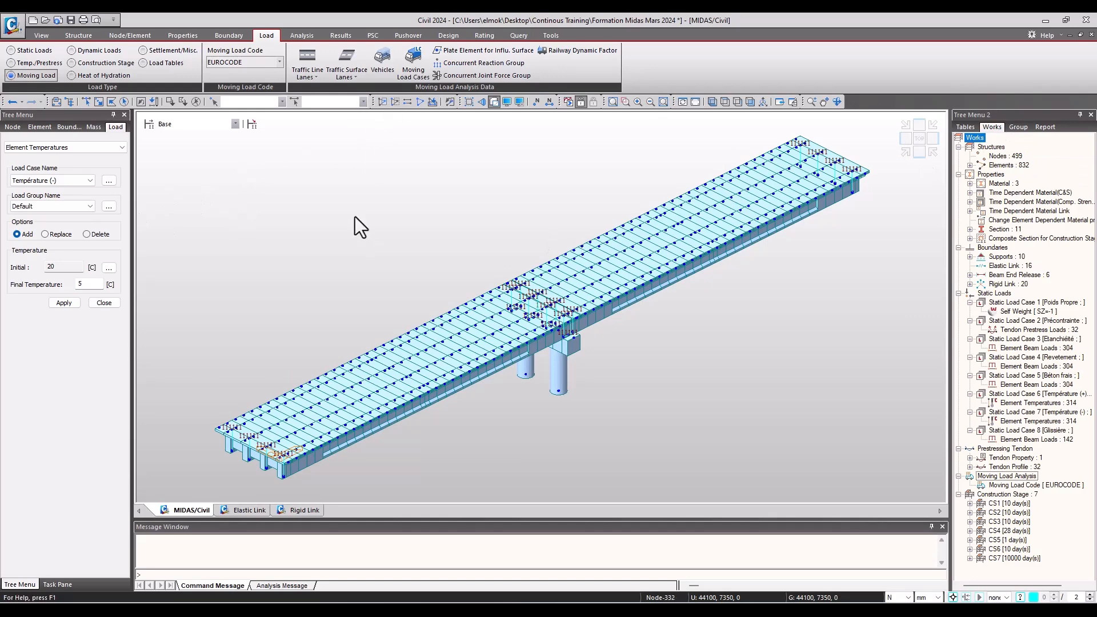
- Expand the rigid link entries in the model tree and hide the rigid link labels in the model view
middle_drag(393, 310, 410, 292)
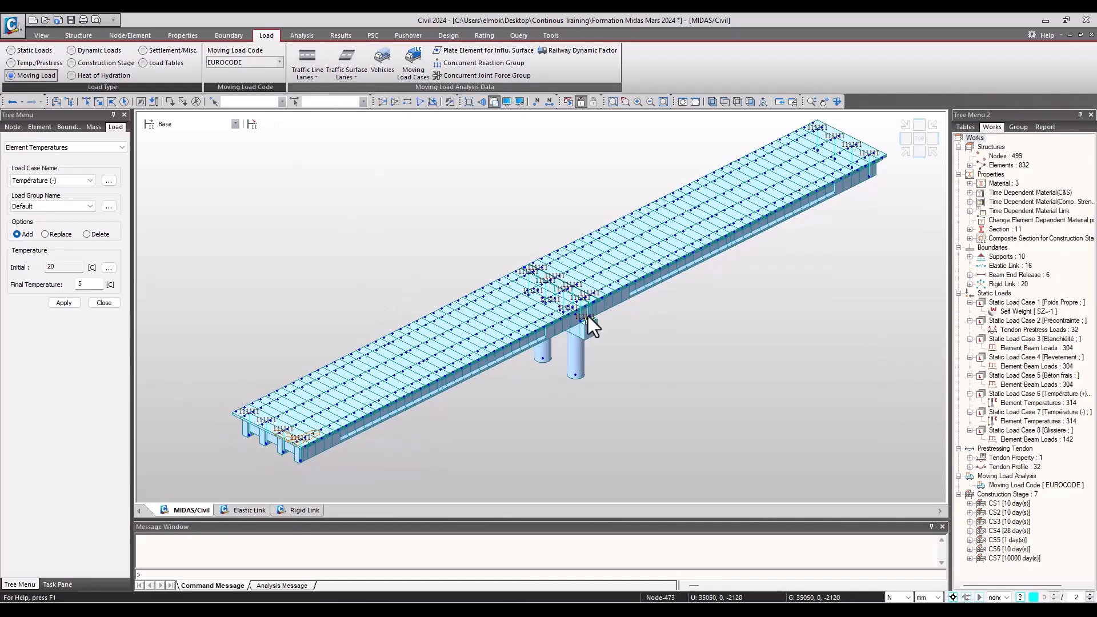
double_click(1019, 286)
click(1029, 292)
right_click(1030, 293)
click(1025, 459)
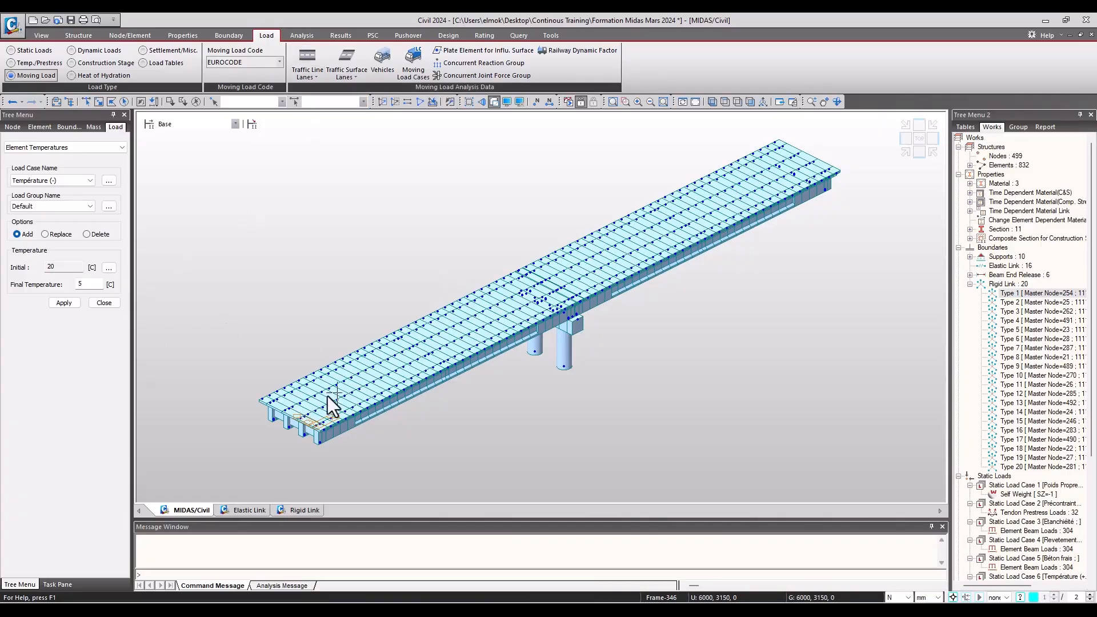
- Examine the bridge's girder and pier layout in the end elevation and in isometric view
click(906, 149)
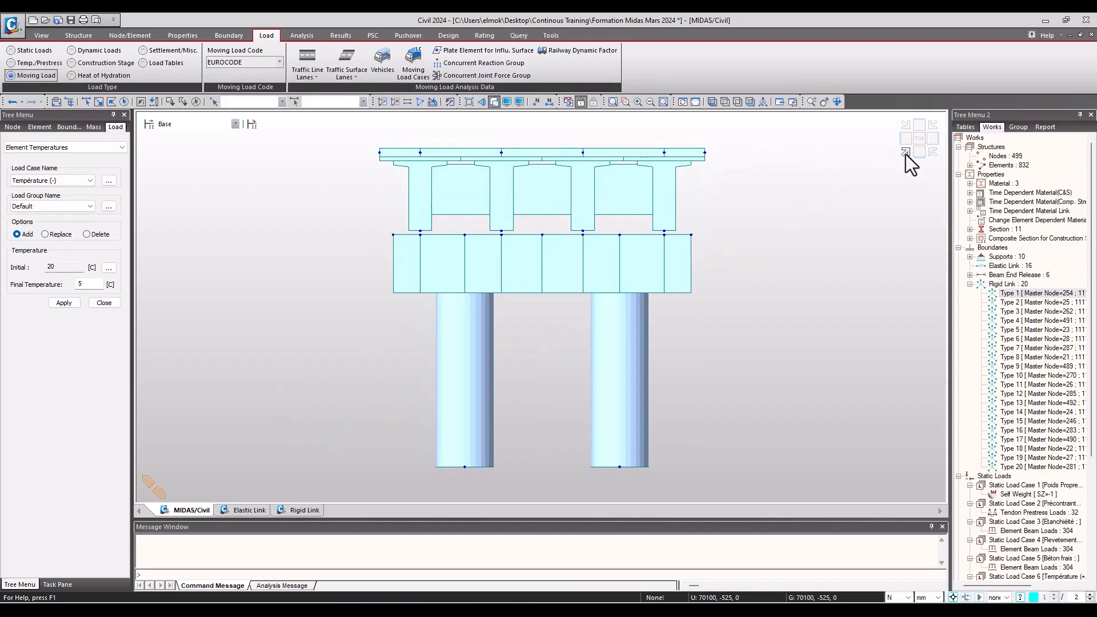
click(906, 153)
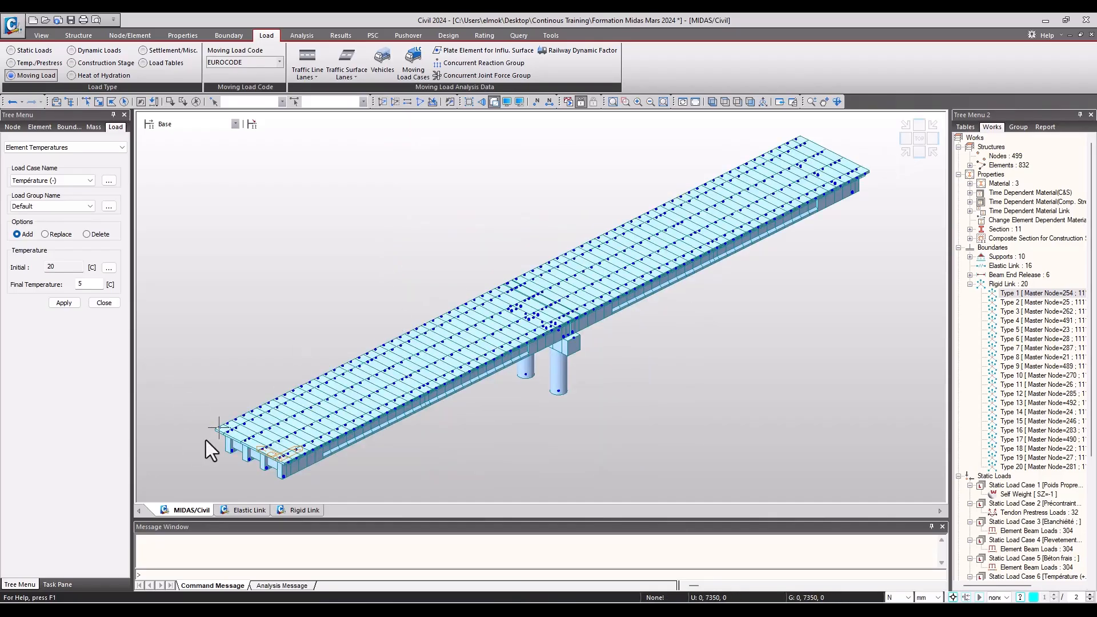
middle_drag(251, 451, 283, 415)
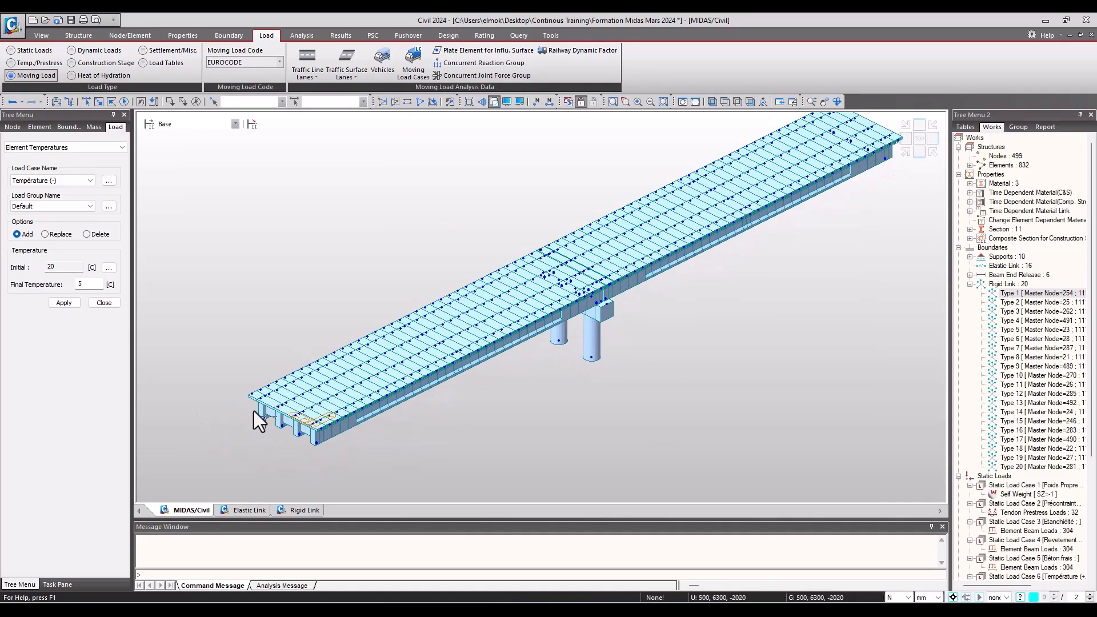
click(906, 141)
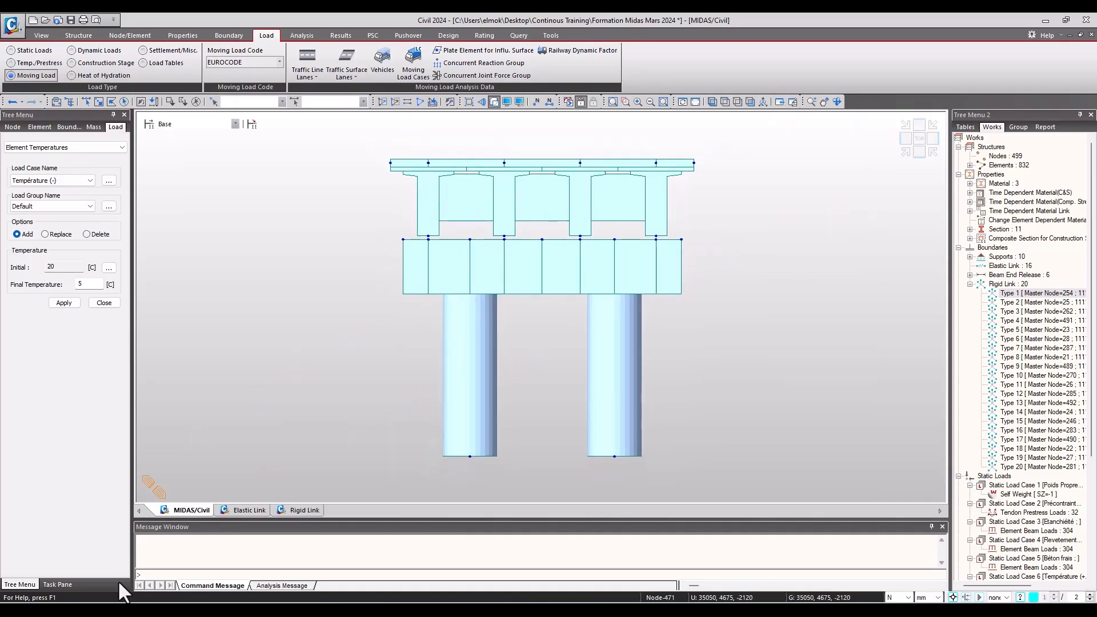
- Switch to PowerPoint to read the cross-sections on the Géométrie & Matériaux slide and calculate the overall girder spacing as 3*2.1 in Calculator
click(219, 553)
scroll(355, 341, up, 2)
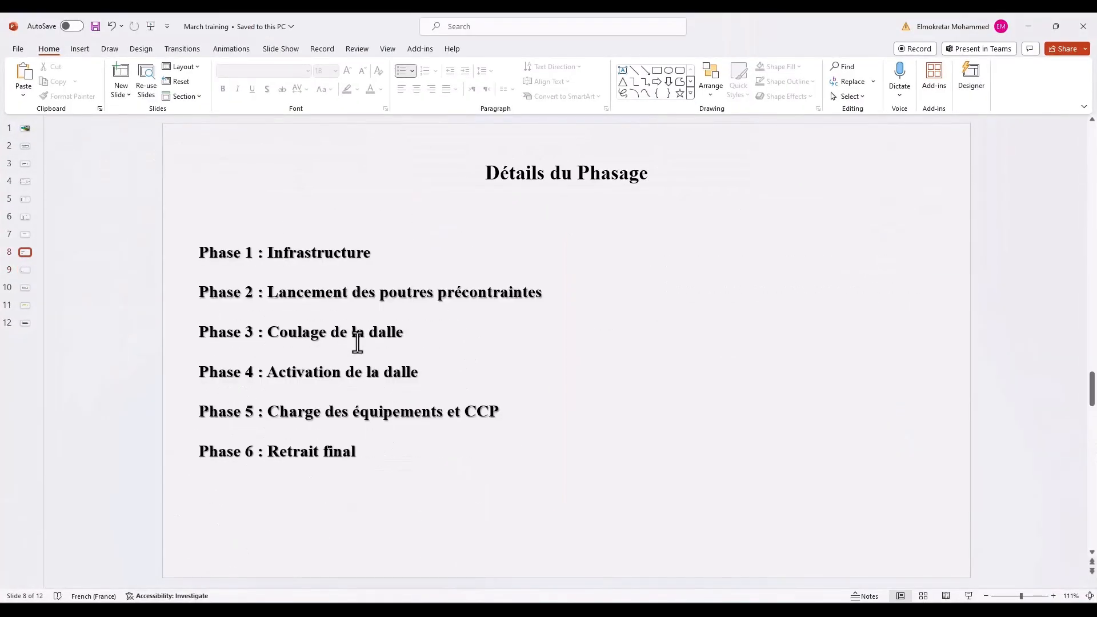
scroll(358, 342, up, 3)
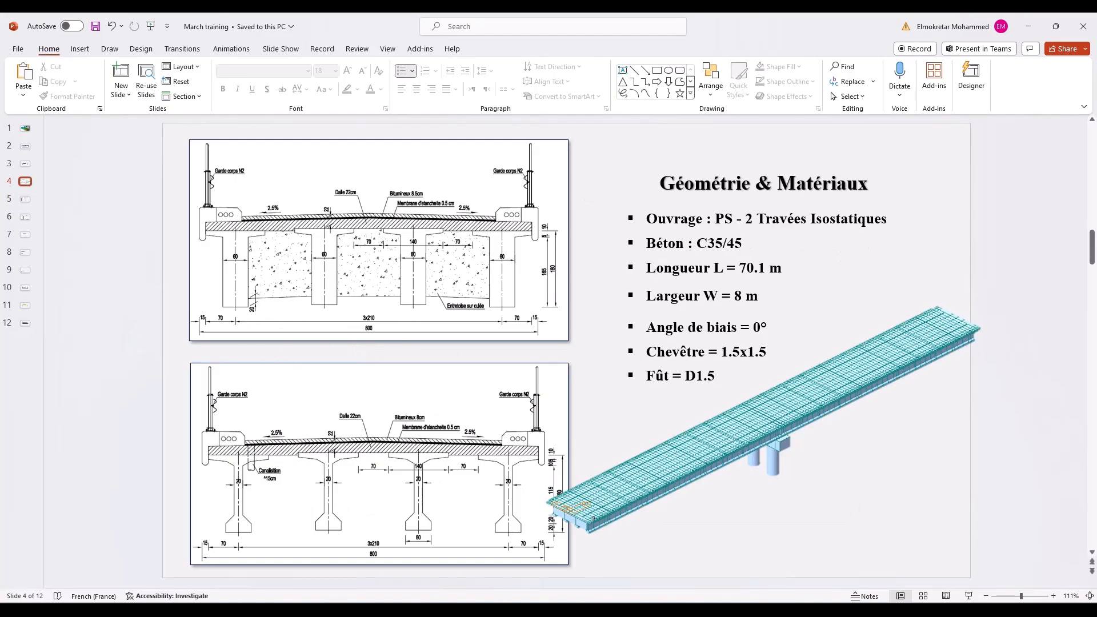
key(alt+Tab)
text(3*2.1)
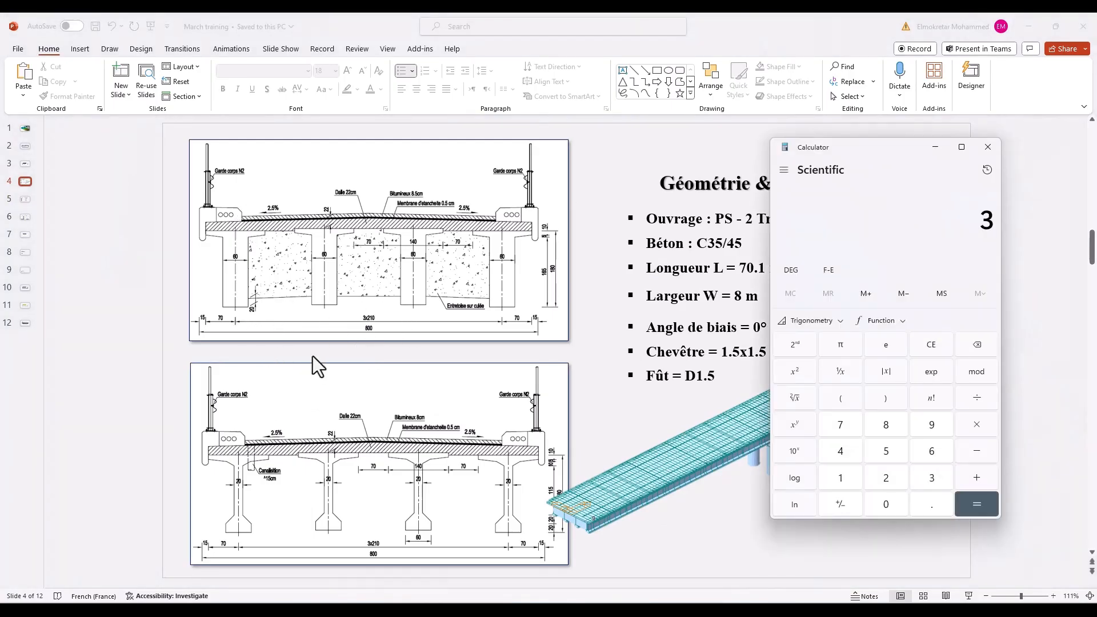
key(Return)
drag(955, 219, 994, 223)
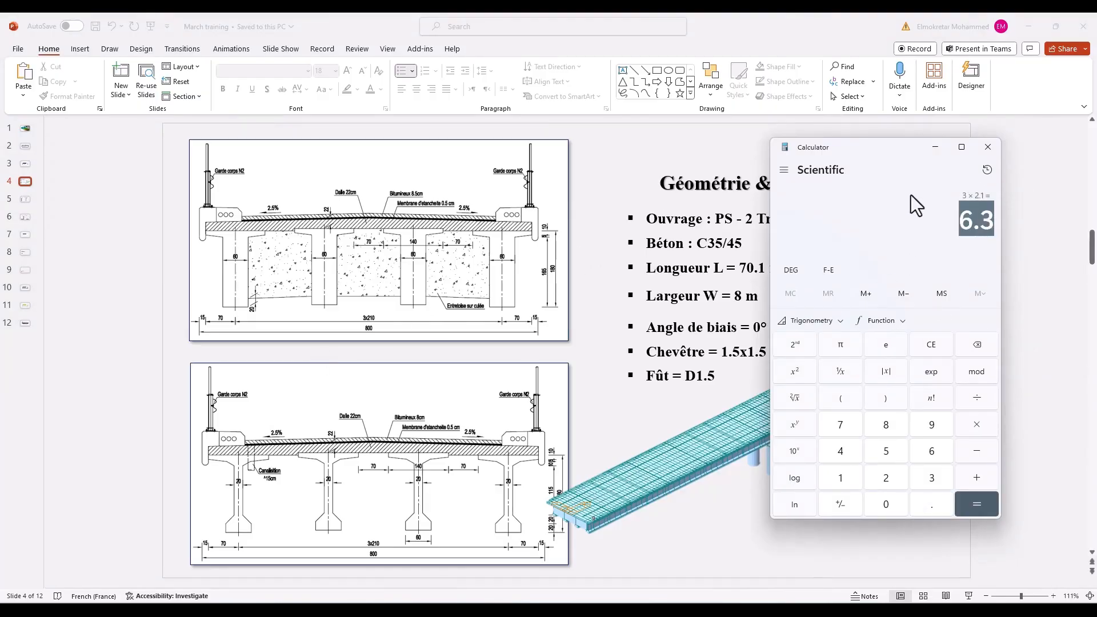
click(935, 148)
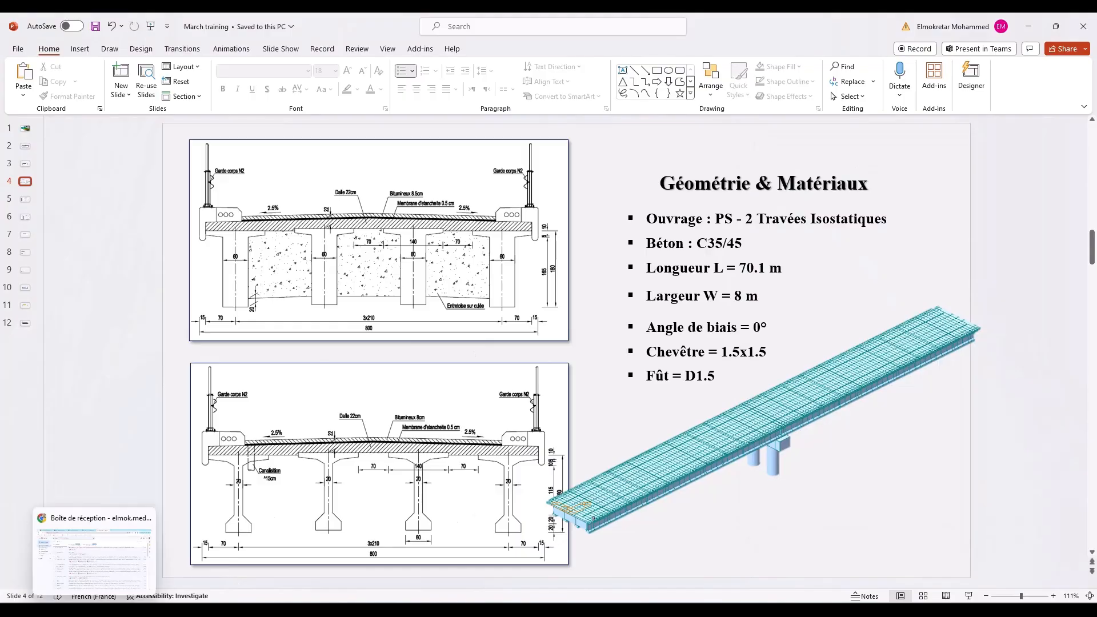
- Switch back to MIDAS Civil and look over the whole bridge in isometric view
click(259, 607)
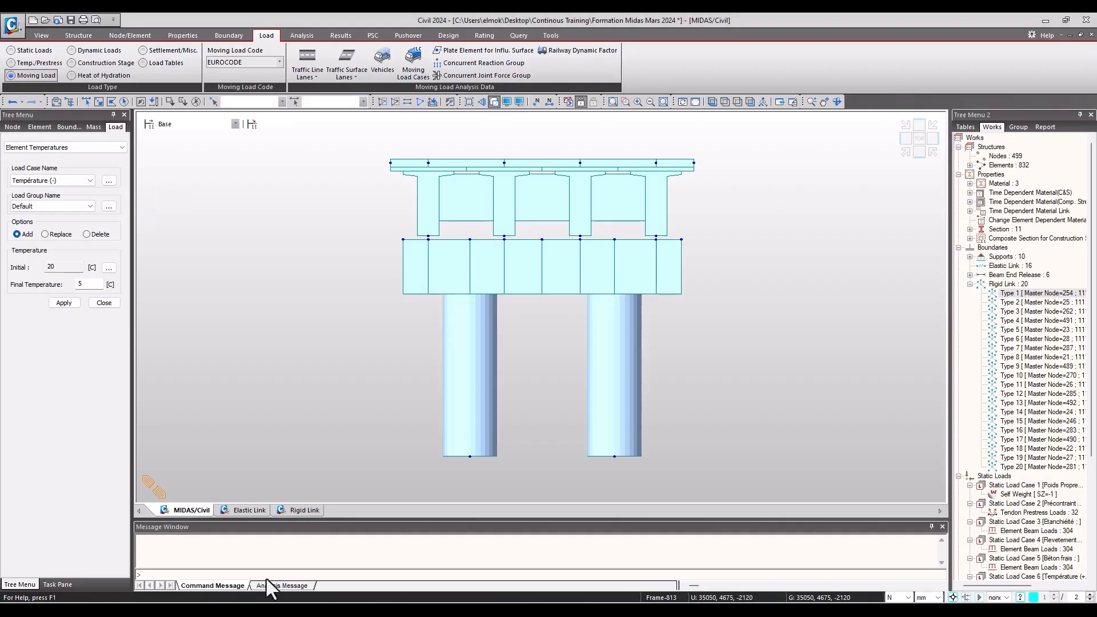
click(906, 152)
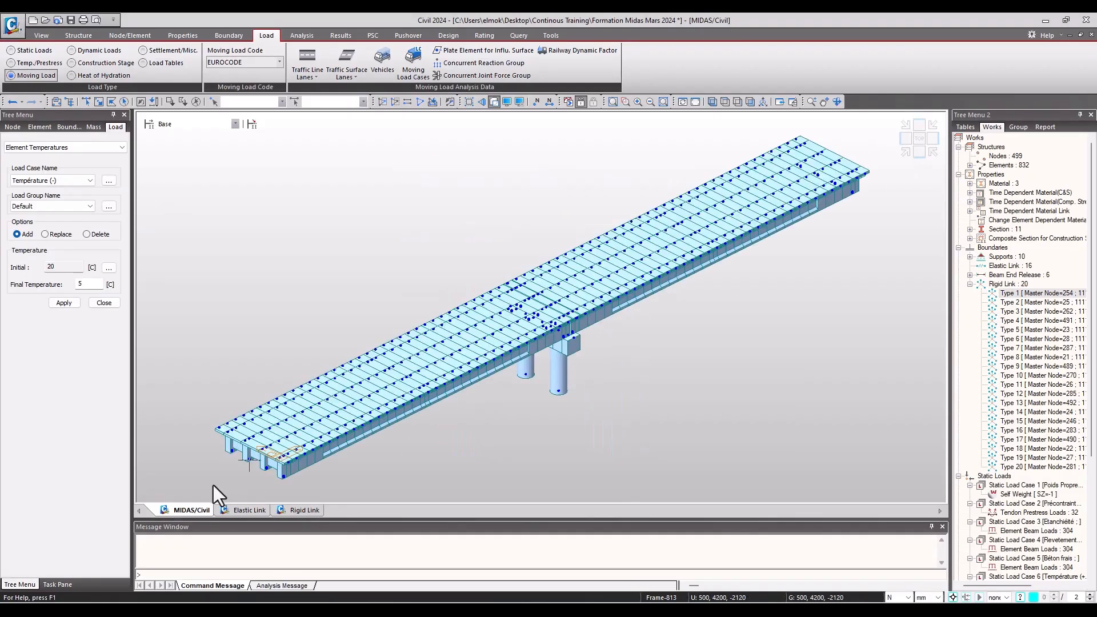
middle_drag(232, 457, 241, 434)
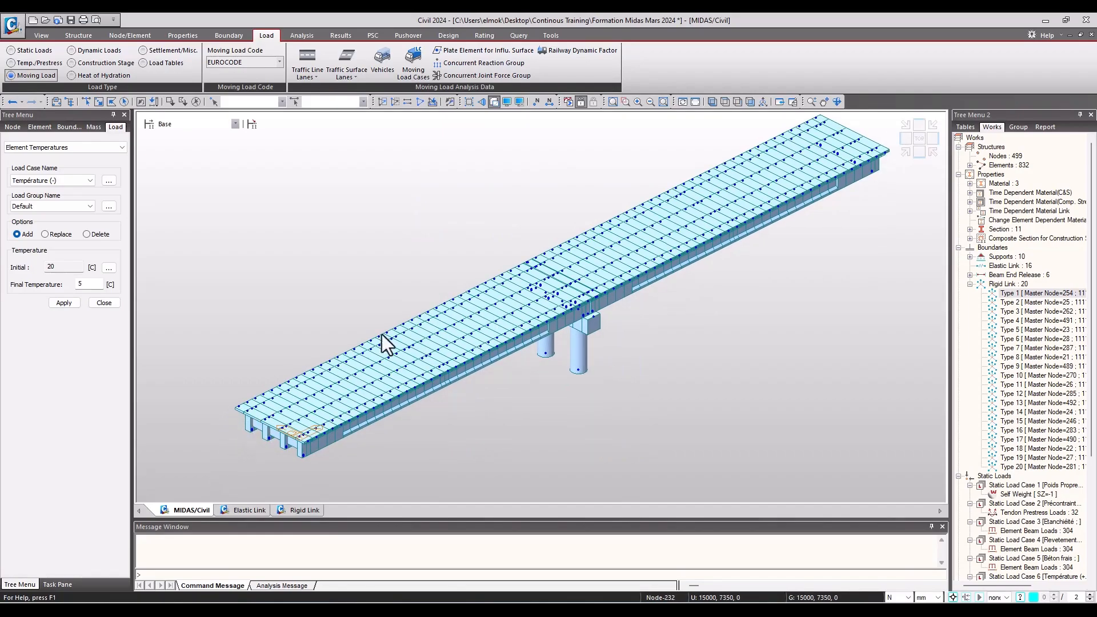
ctrl+middle_drag(599, 307, 554, 314)
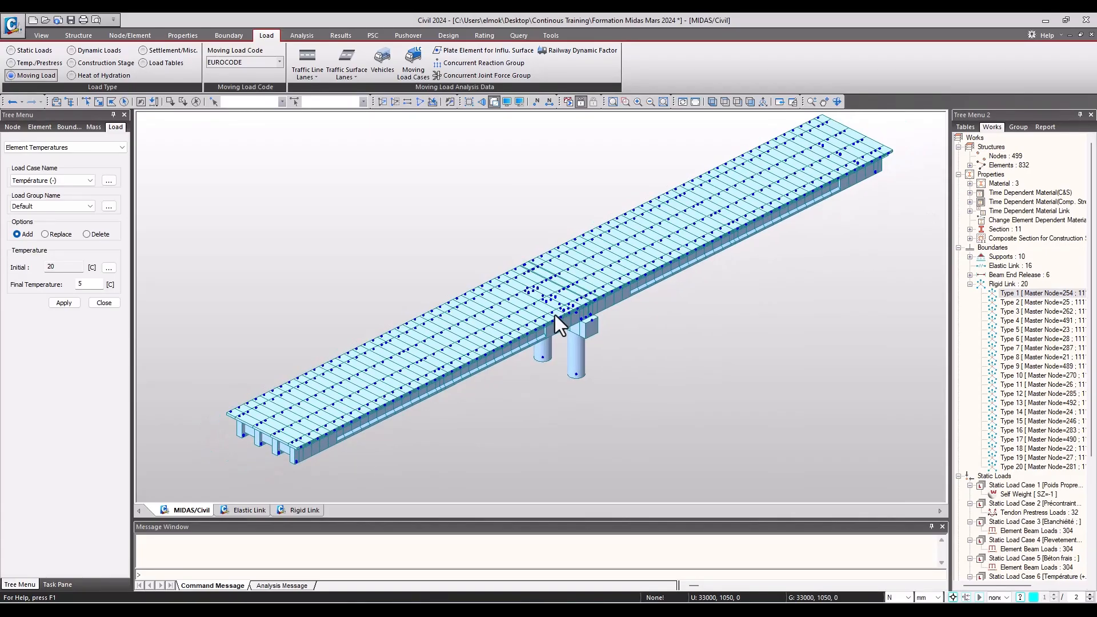
- Show the bridge as a wireframe without the rendered sections
click(306, 74)
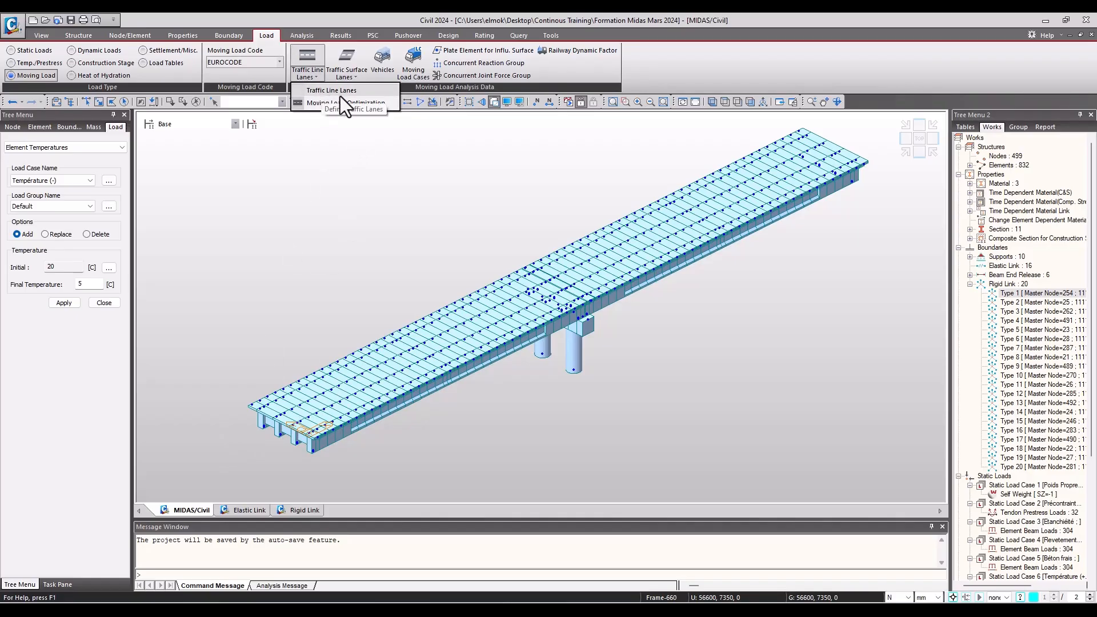
click(346, 75)
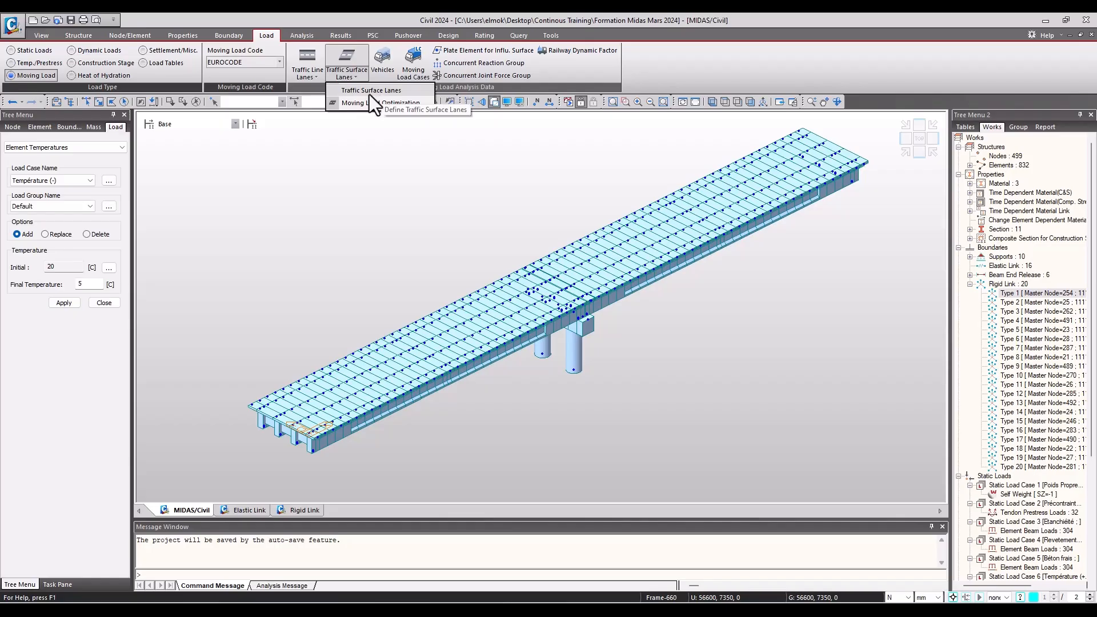
click(306, 78)
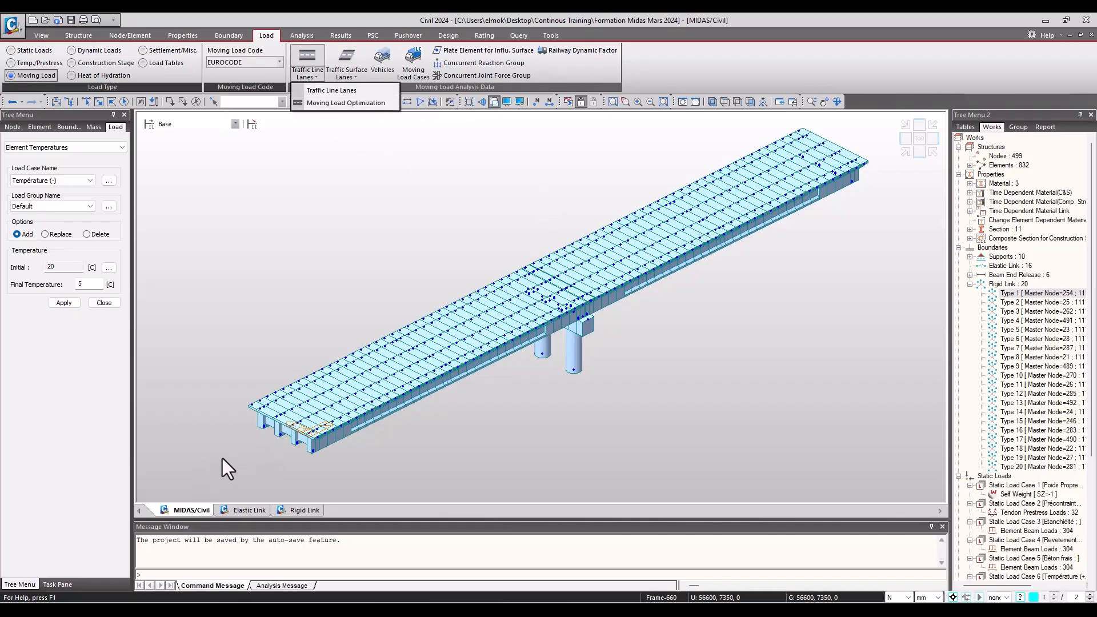
click(426, 146)
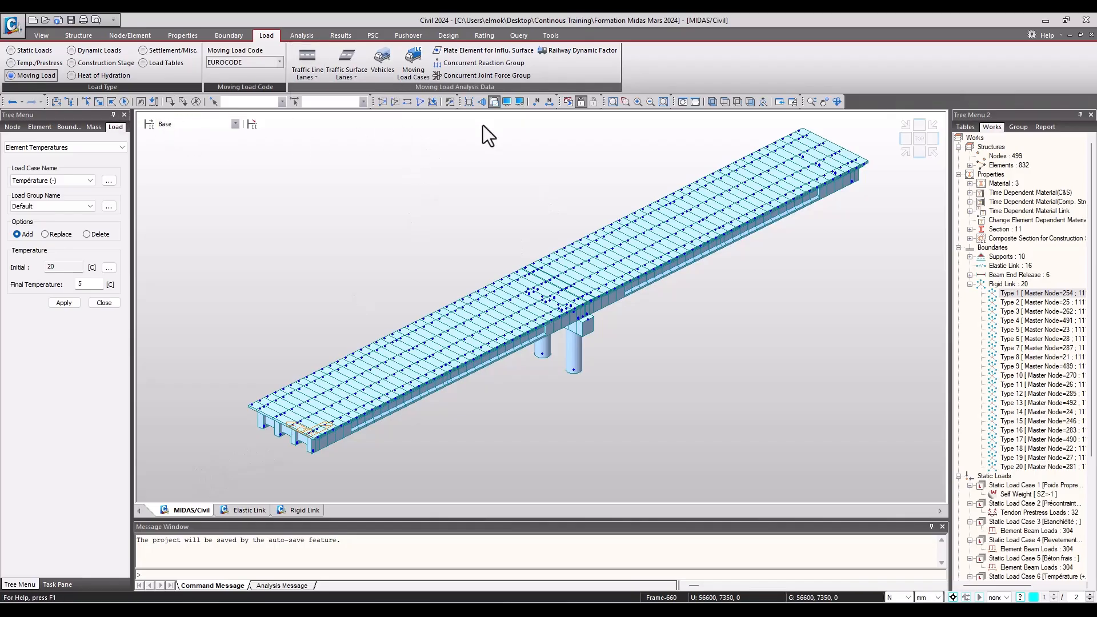
click(494, 104)
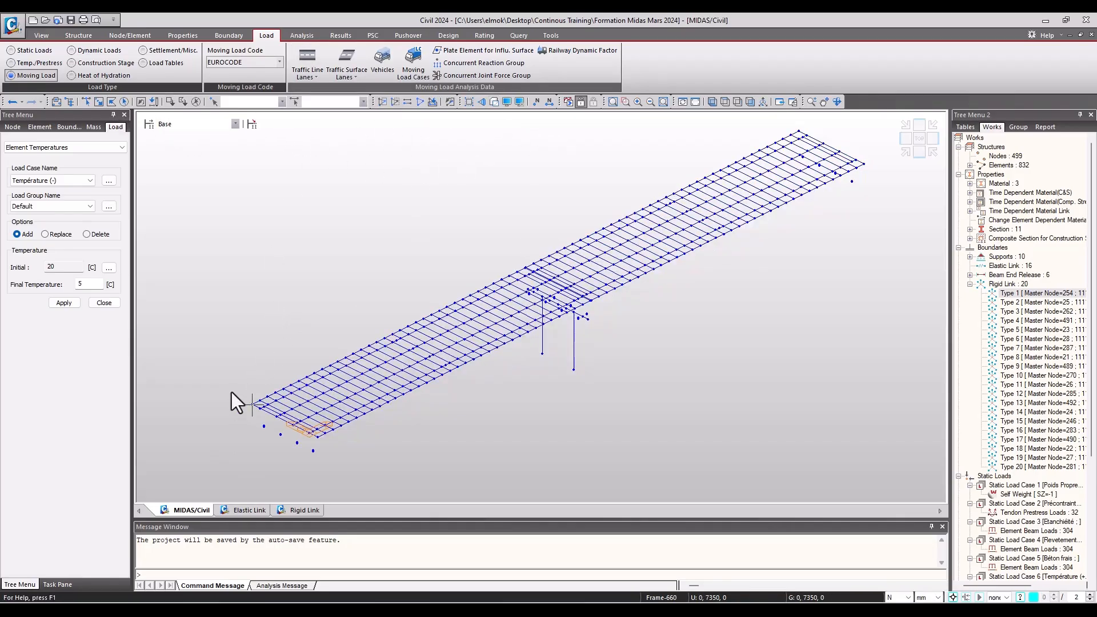
click(307, 73)
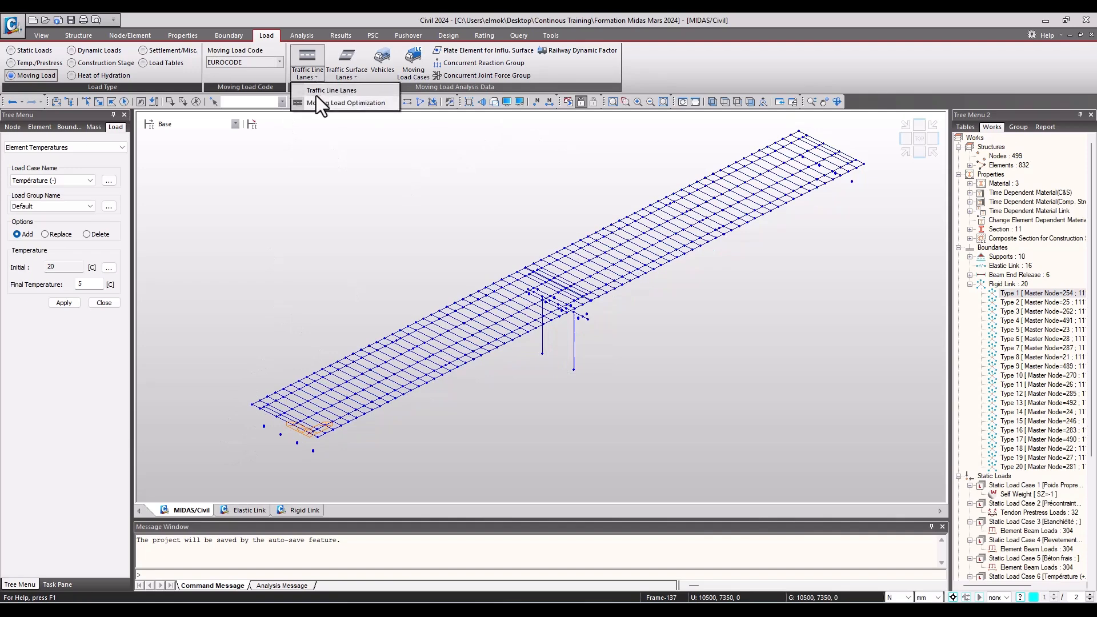
click(332, 102)
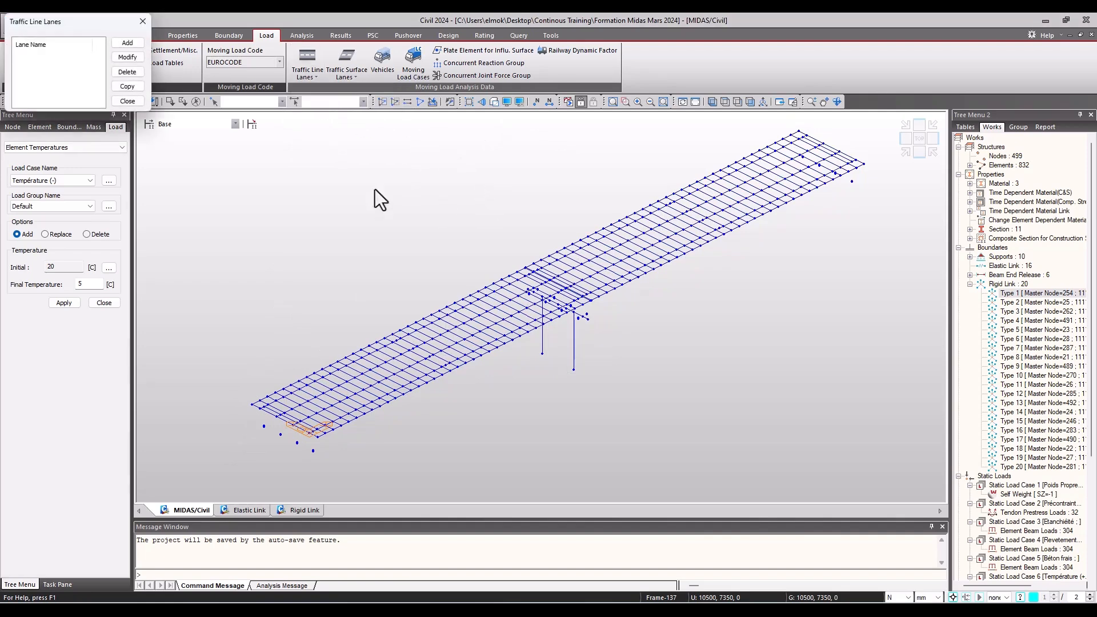
click(123, 44)
drag(62, 25, 529, 67)
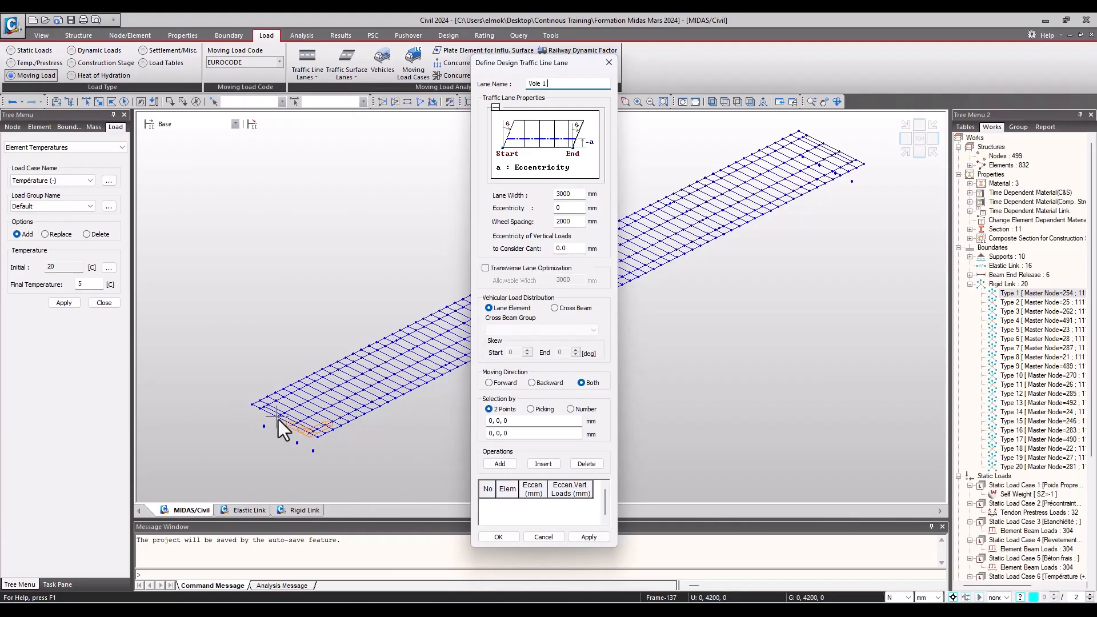
drag(524, 74, 339, 63)
click(420, 56)
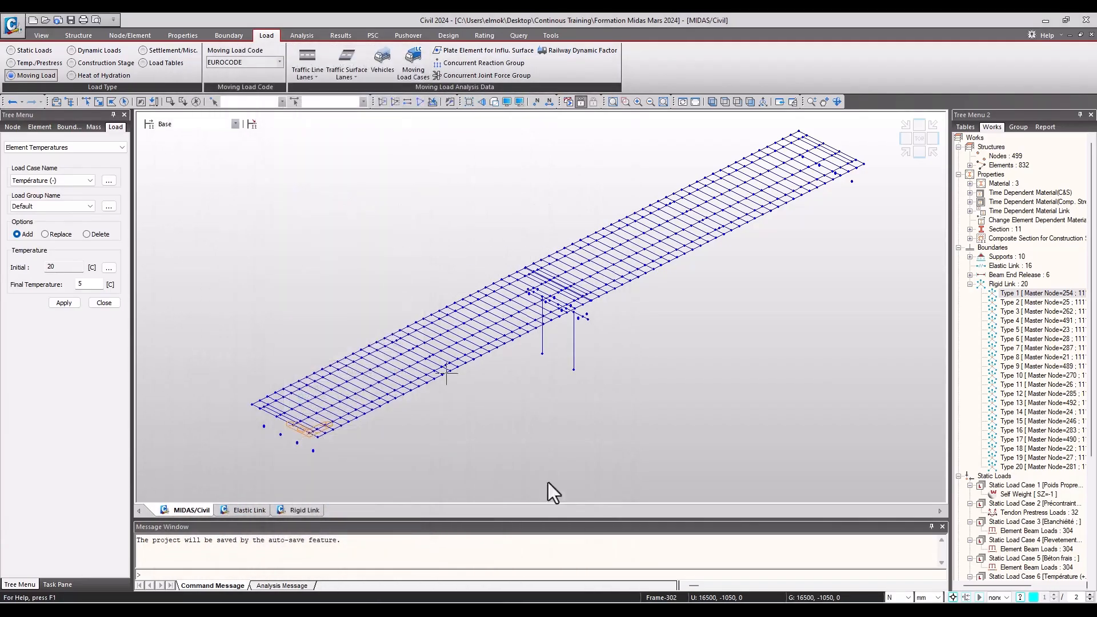
- Set the model units to kN and m
click(908, 598)
click(908, 597)
click(908, 597)
click(905, 576)
click(933, 597)
click(921, 575)
- Start defining a new traffic line lane named Voie 1
click(309, 76)
click(331, 89)
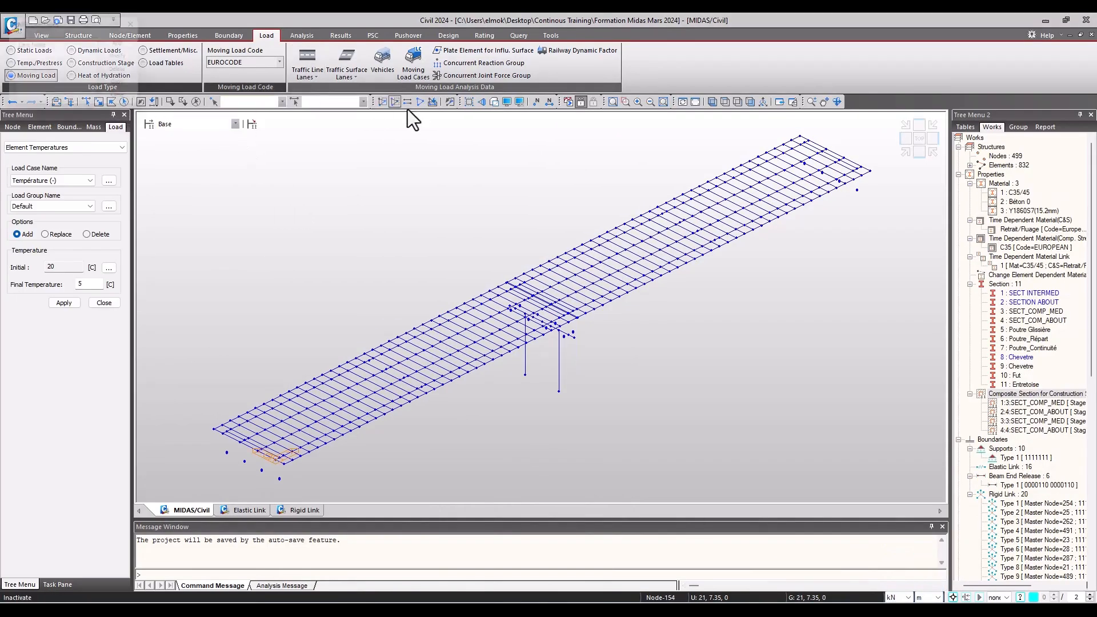
click(127, 43)
drag(60, 20, 460, 71)
text(Voie 1)
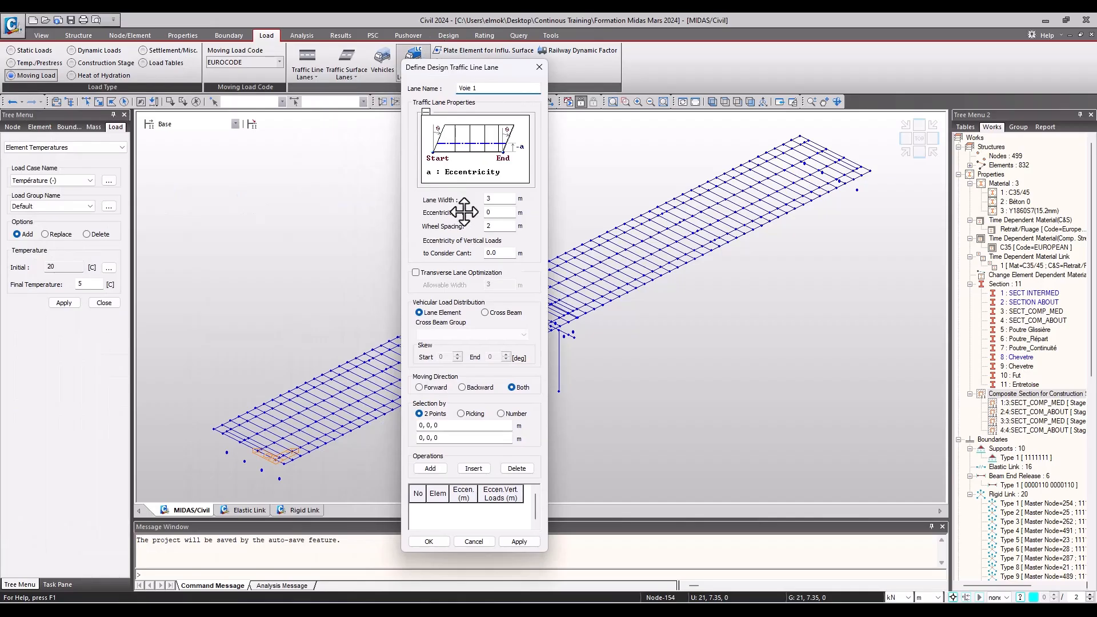
key(Tab)
- Highlight the main girders by selecting the structure groups Poutres Porteuse T1 and Poutres Porteuse T2, and view their start ends up close
drag(429, 88, 566, 45)
click(919, 152)
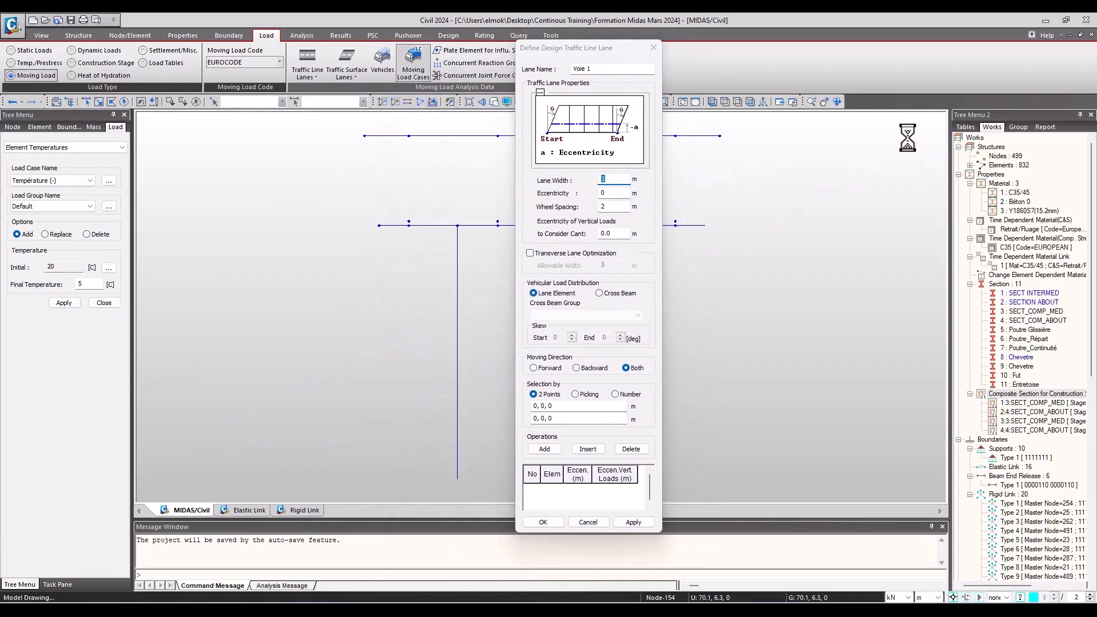
double_click(607, 194)
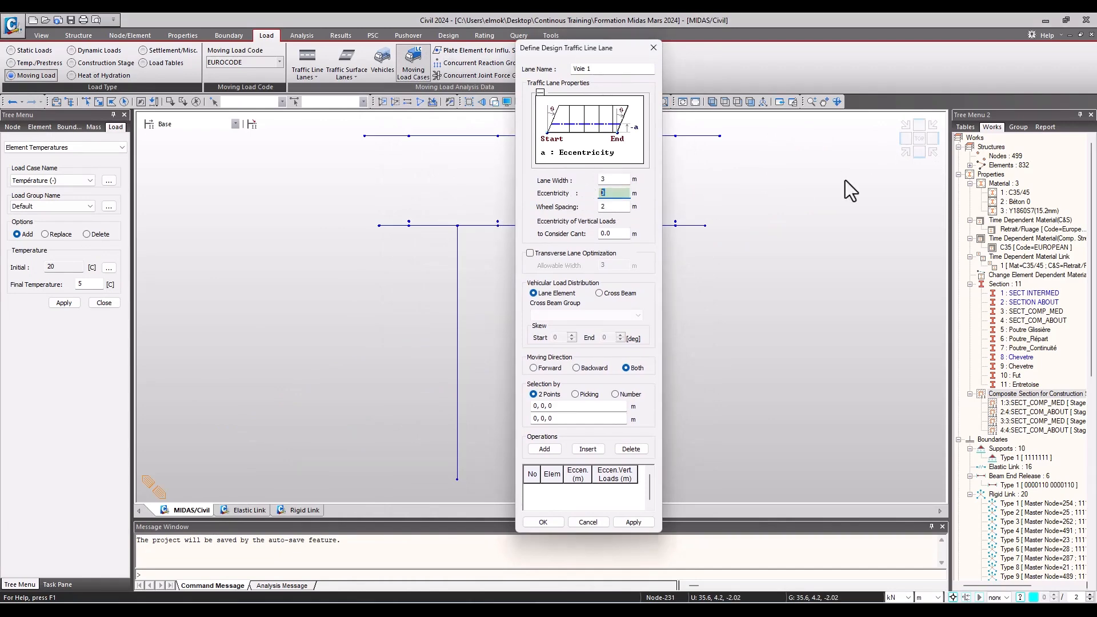
click(909, 153)
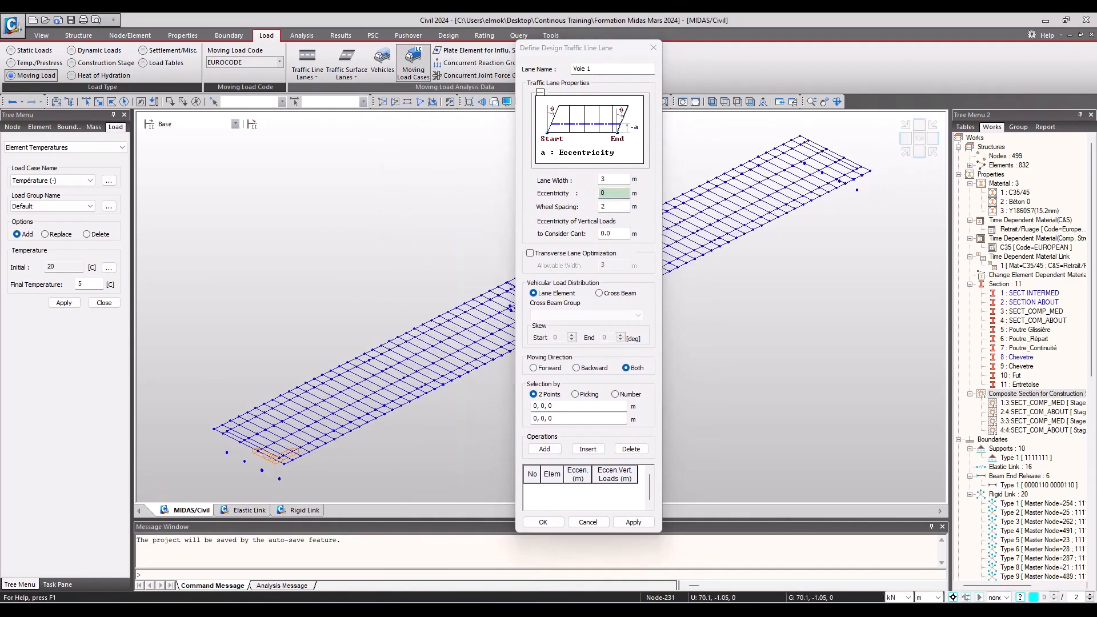
click(1018, 126)
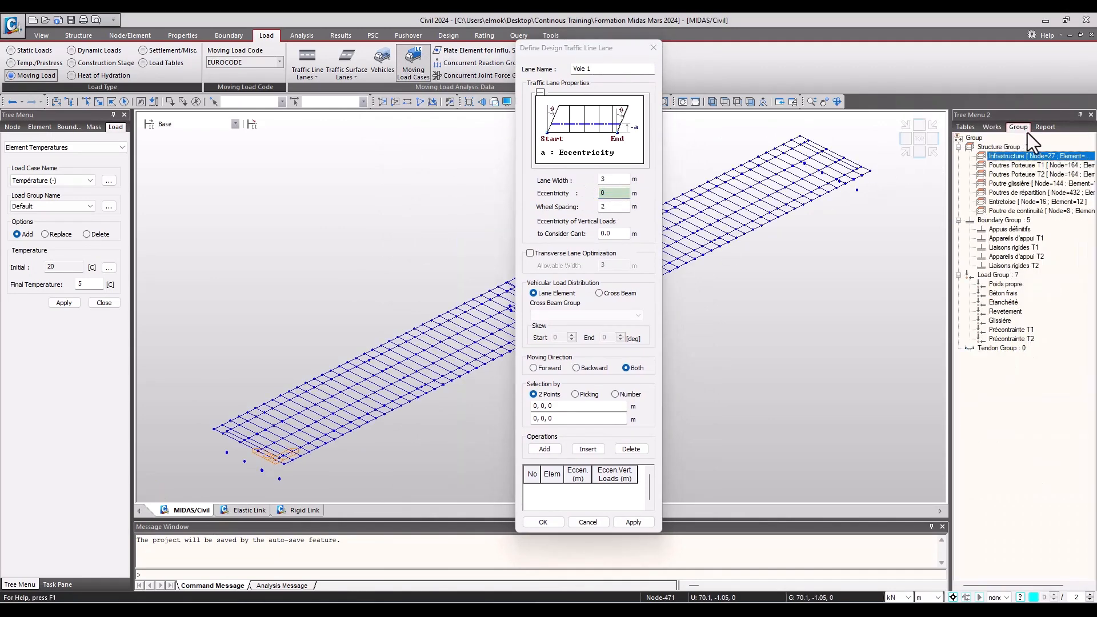
click(1015, 166)
click(1016, 173)
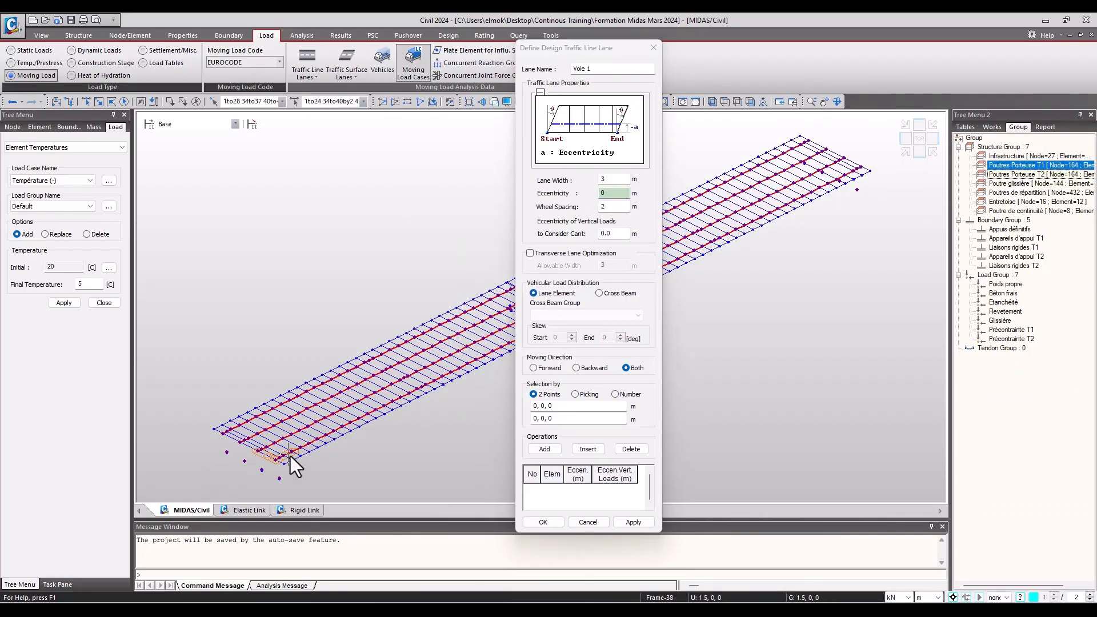
scroll(187, 454, up, 3)
scroll(184, 434, up, 5)
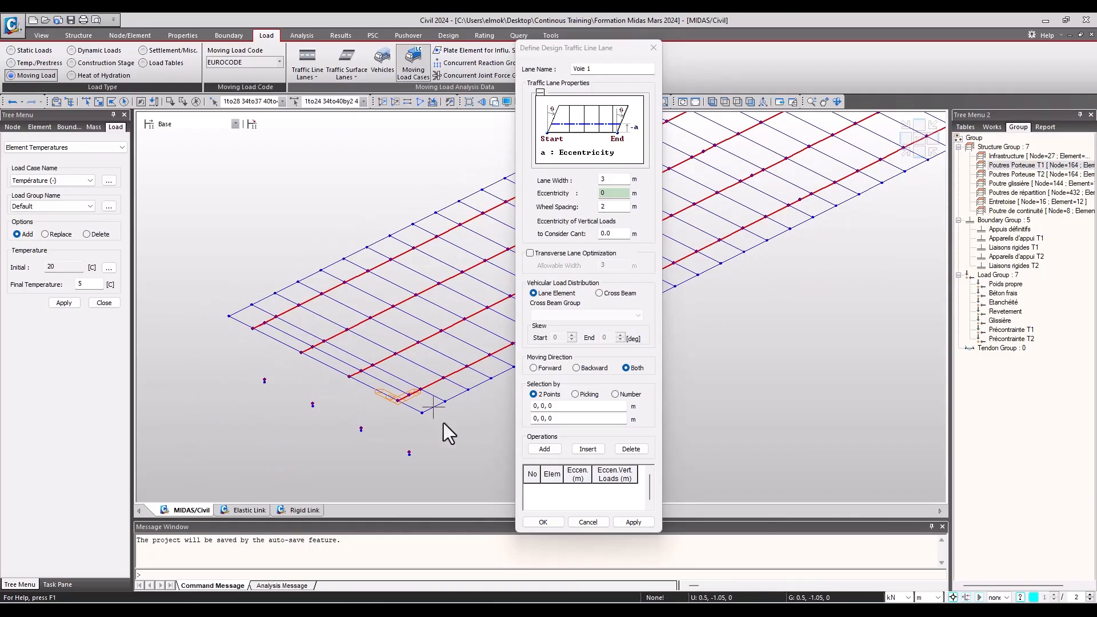
middle_drag(225, 371, 272, 384)
- Set Voie 1's eccentricity to -0.55 m after consulting the PowerPoint cross-section slide, and distribute vehicle loads by cross beams using group Poutres de répartition
click(617, 193)
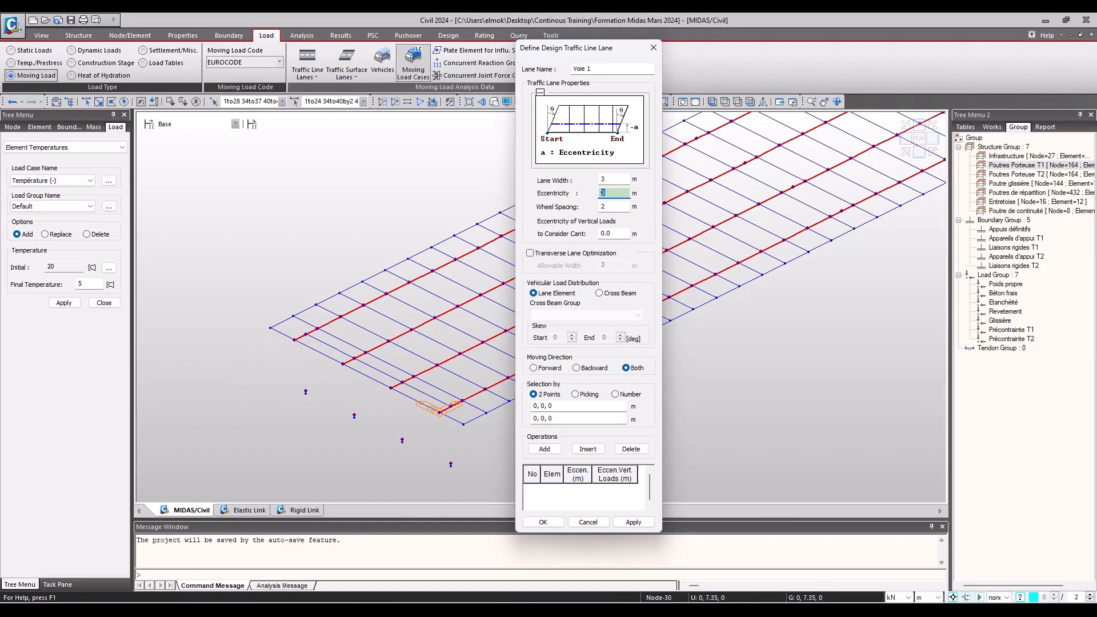
key(alt+Tab)
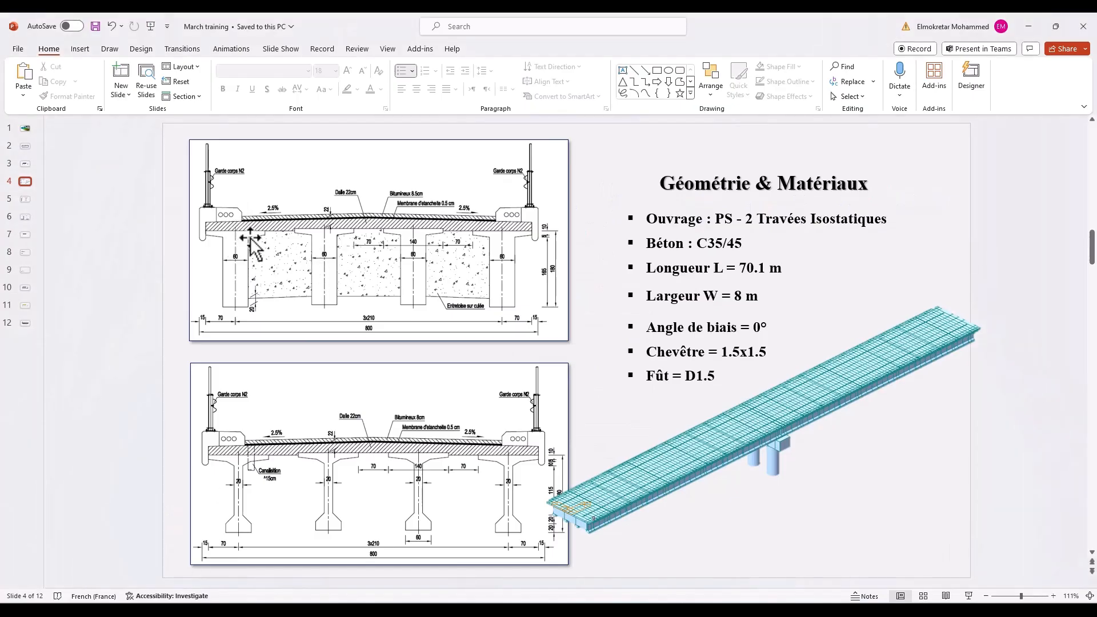
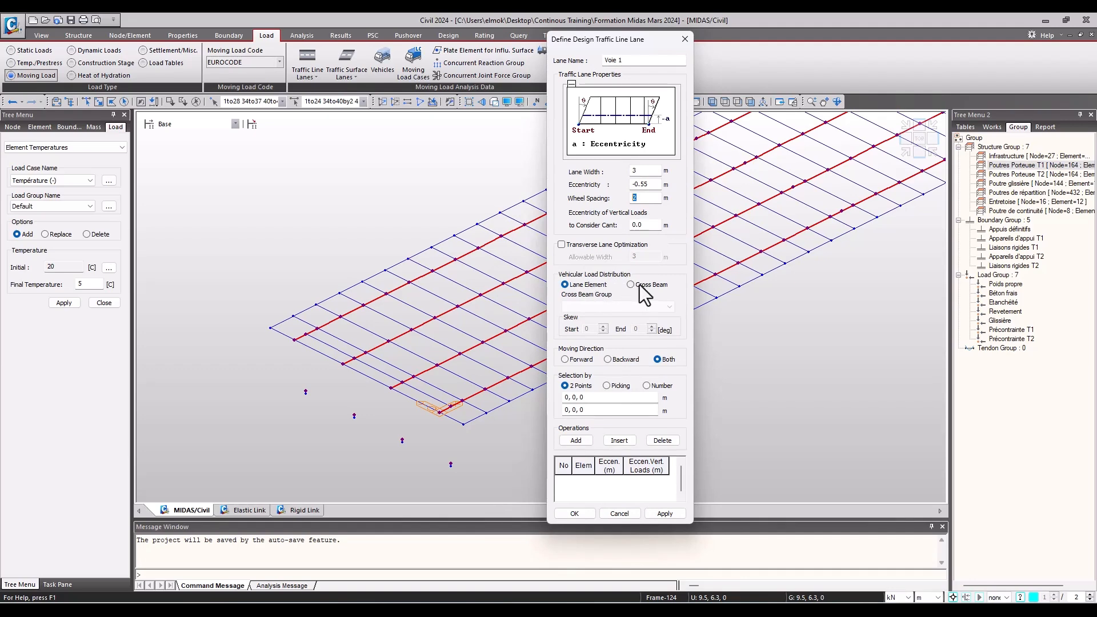
click(639, 284)
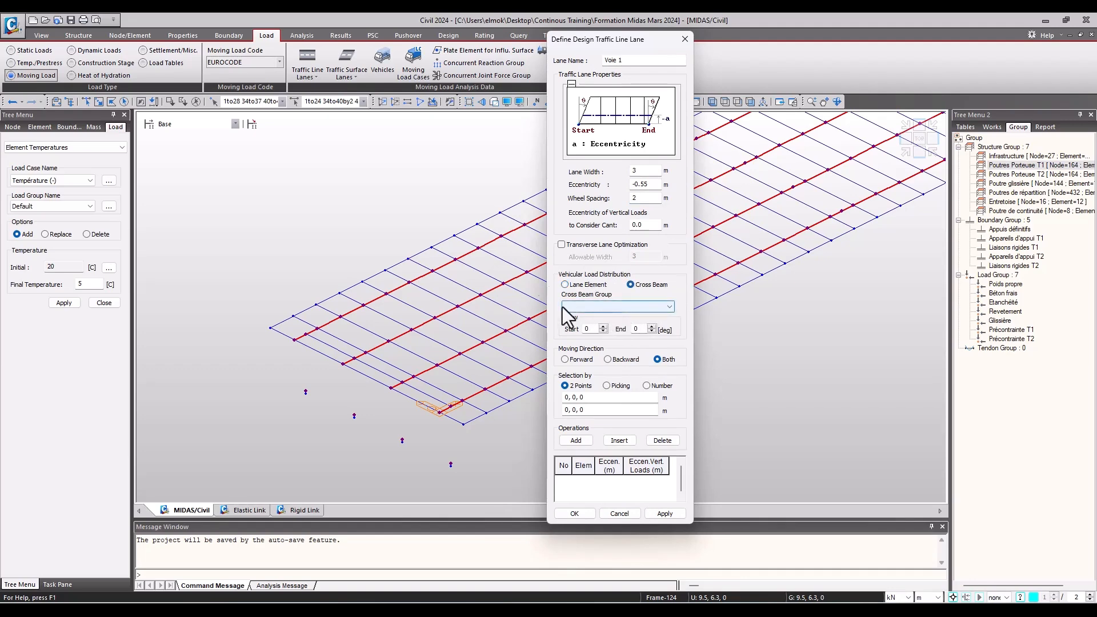
scroll(230, 437, down, 3)
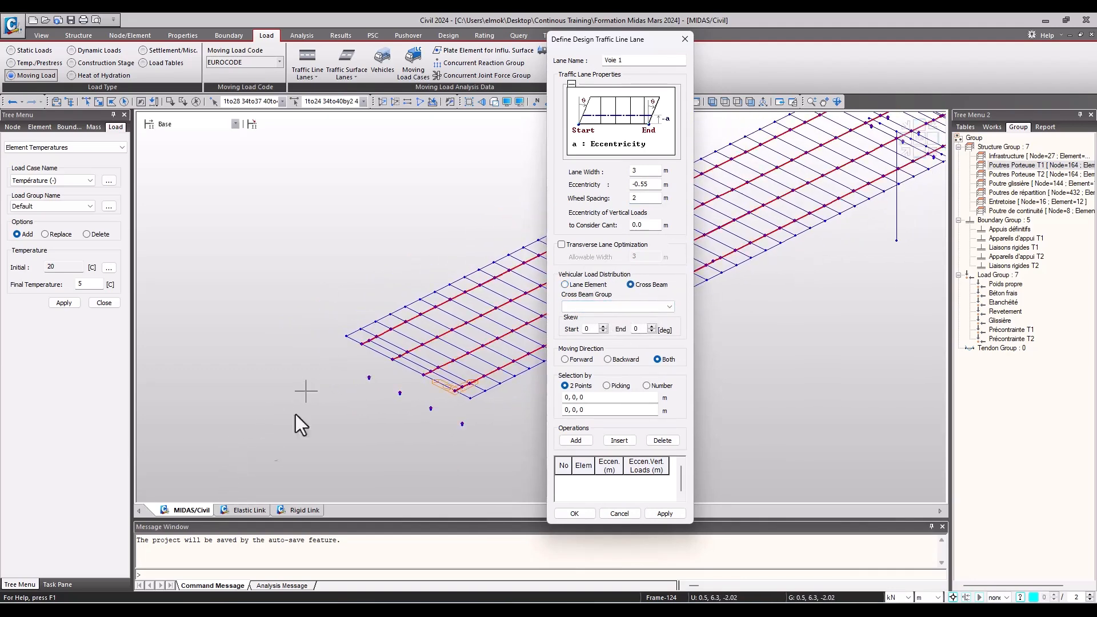
middle_drag(424, 353, 268, 380)
scroll(259, 403, down, 5)
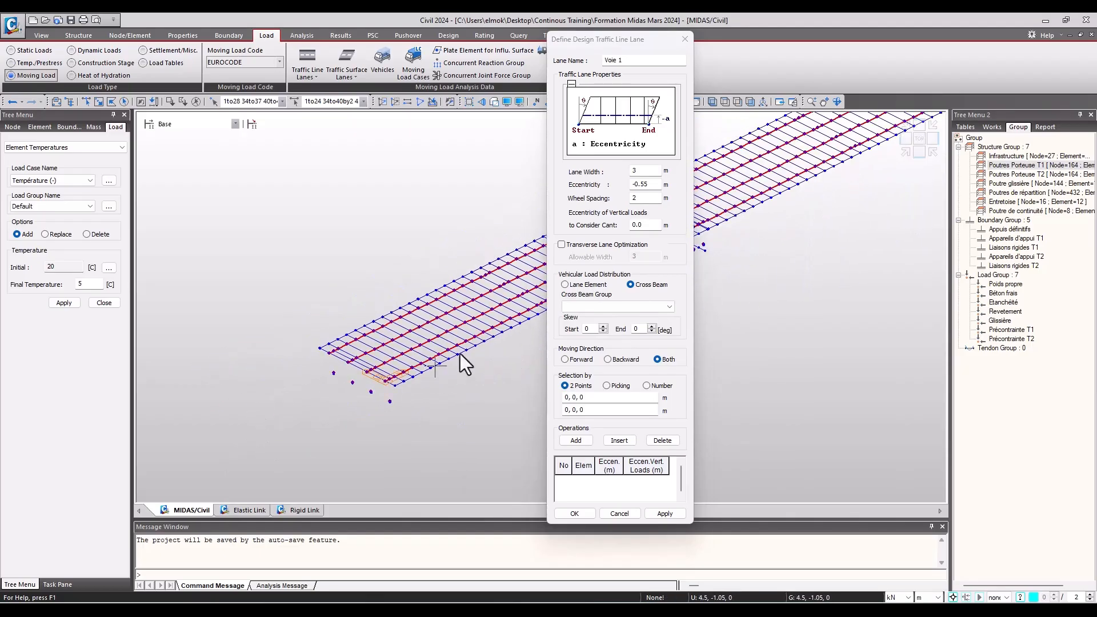
middle_drag(472, 326, 319, 396)
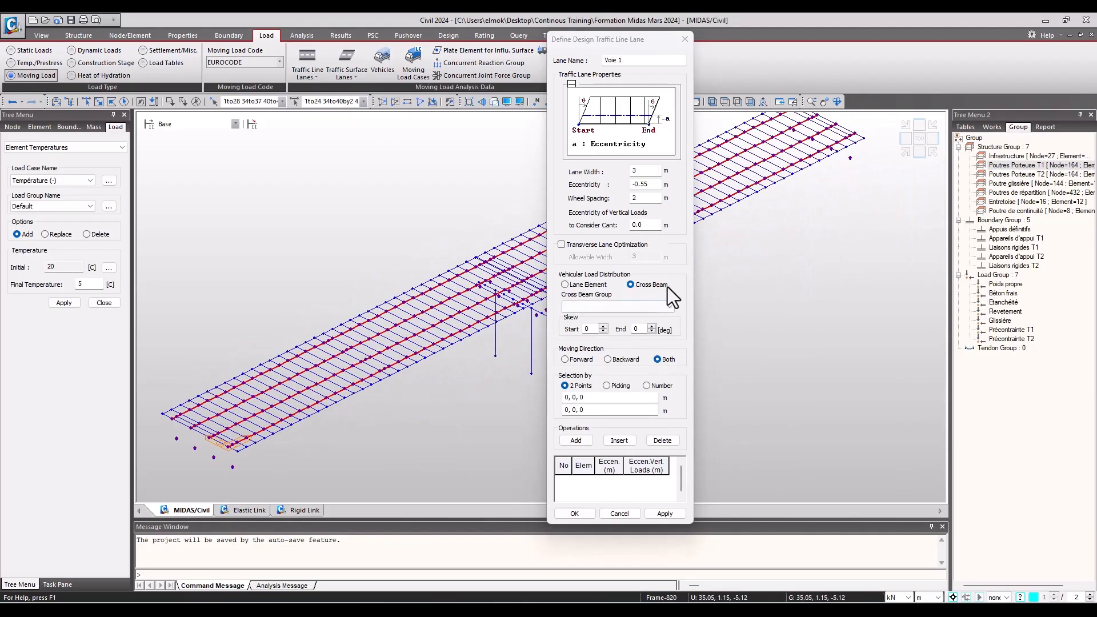
click(658, 307)
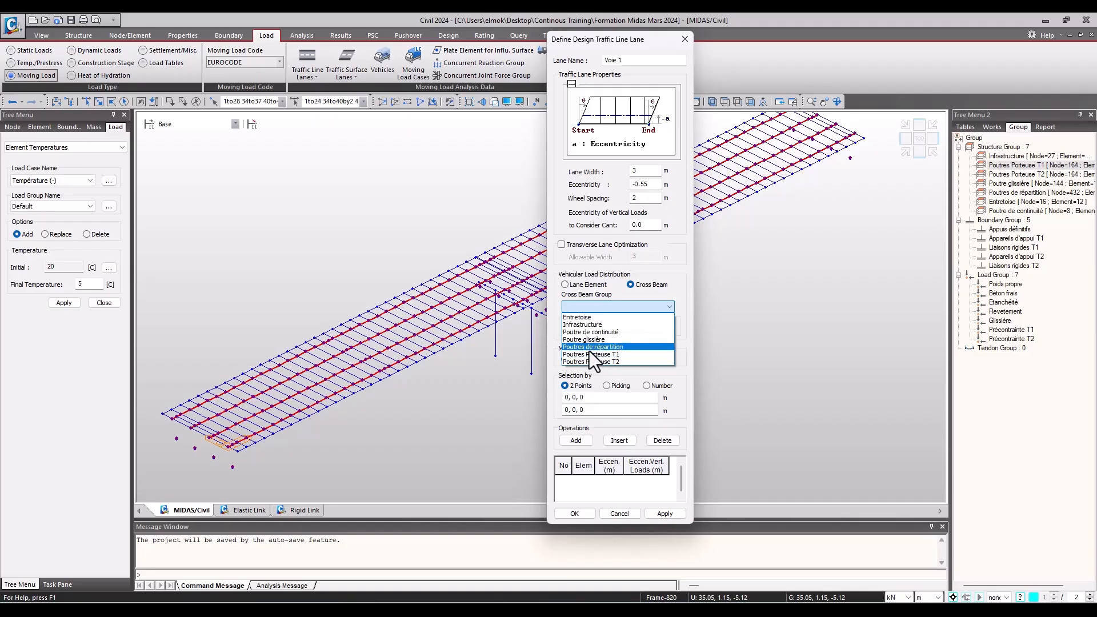
click(590, 347)
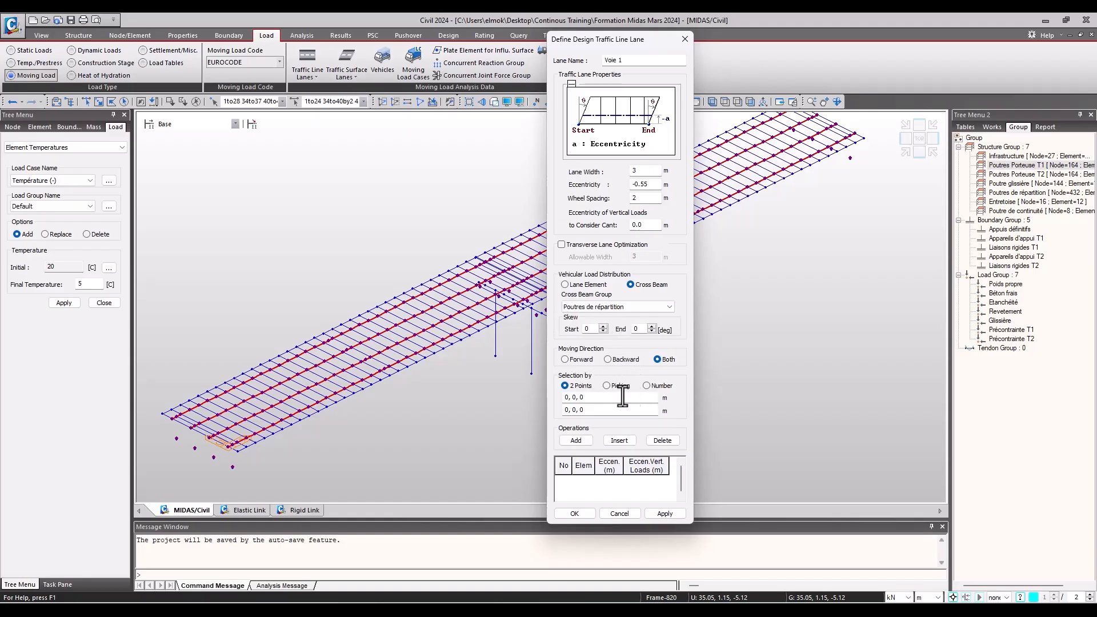
- Define the Voie 1 lane line by two points, from 0, 4.2, 0 to 70.1, 4.2, 0, and apply it
click(602, 395)
scroll(457, 410, down, 3)
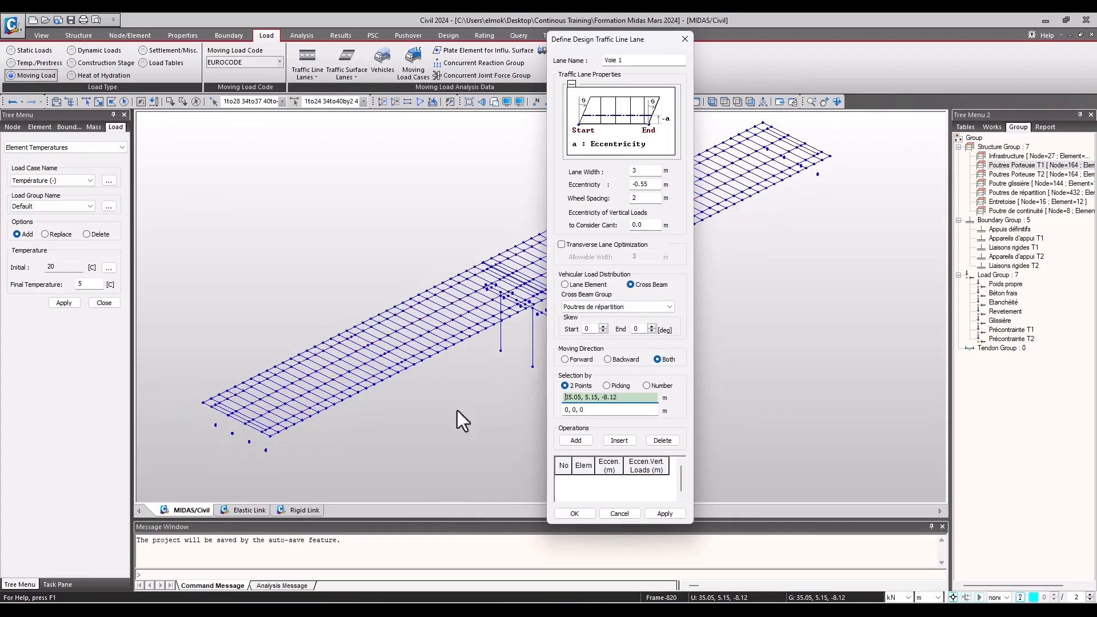
scroll(466, 393, up, 1)
middle_drag(527, 347, 432, 396)
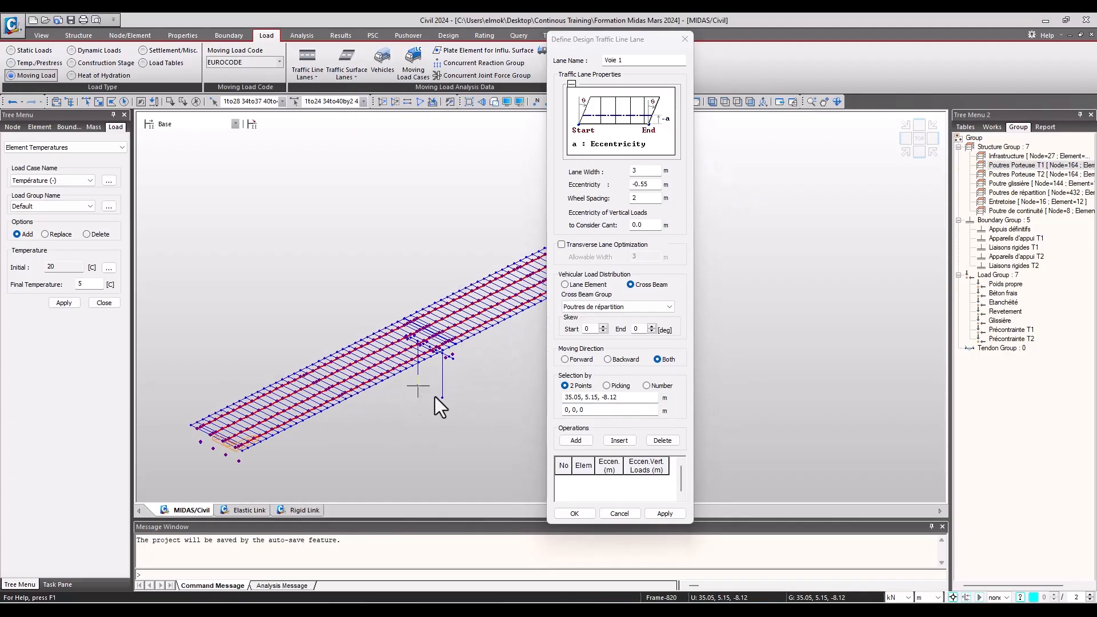
scroll(427, 397, down, 2)
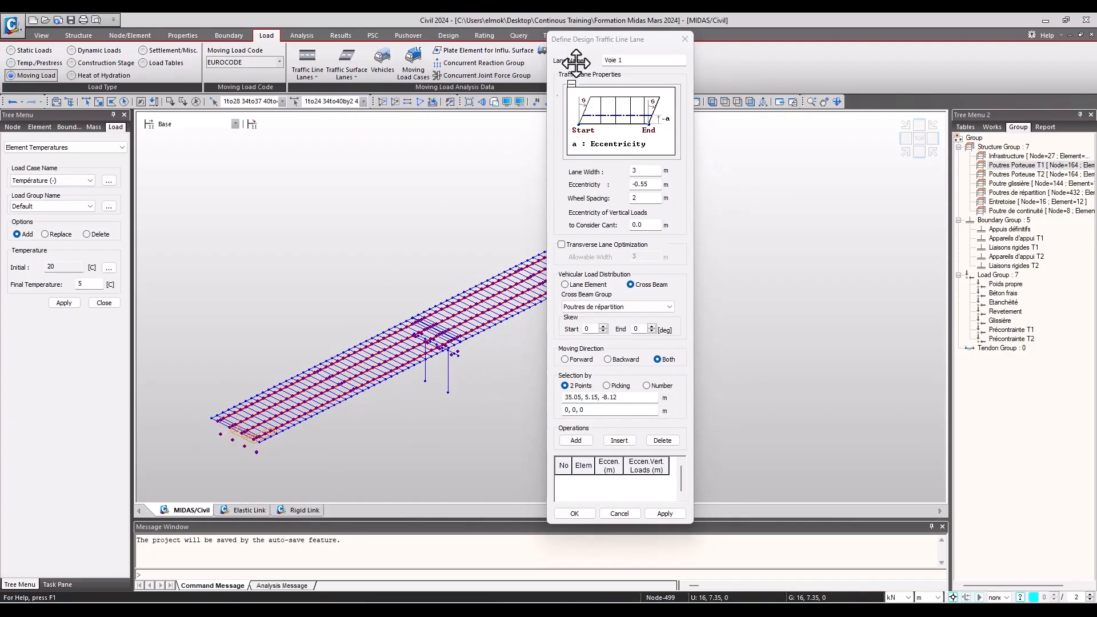
drag(584, 43, 782, 50)
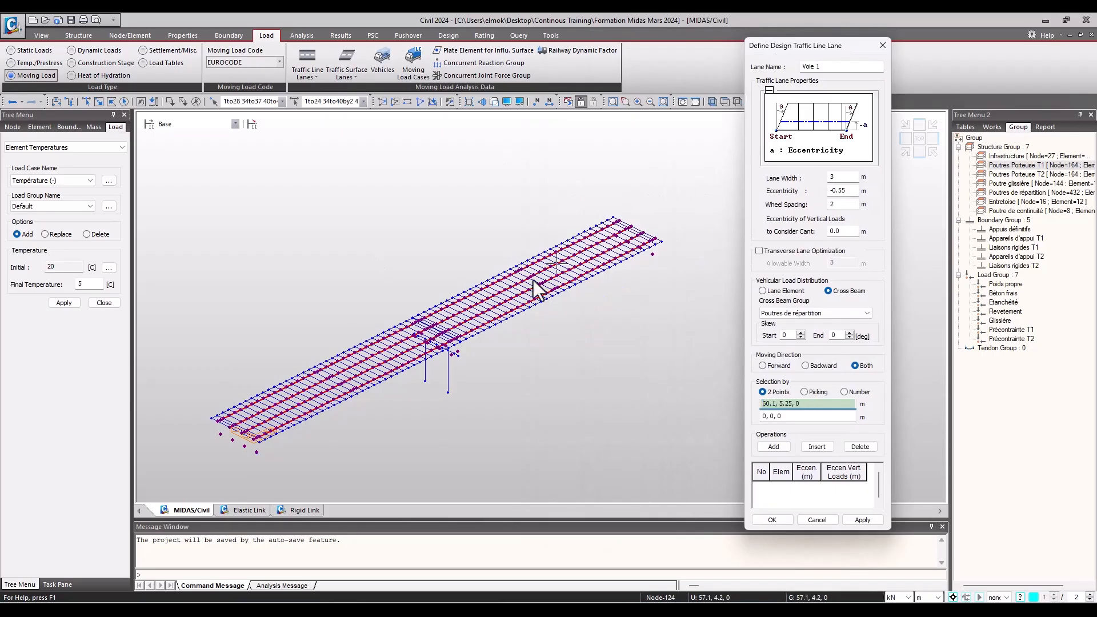
click(227, 431)
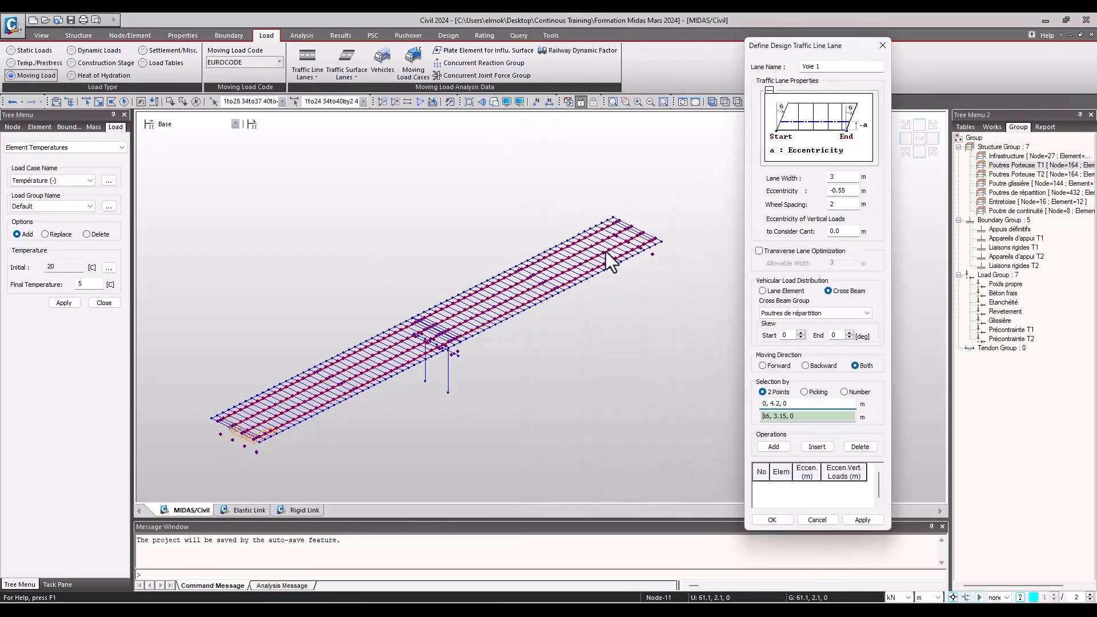
scroll(635, 226, up, 1)
middle_drag(635, 226, 634, 253)
scroll(634, 253, down, 1)
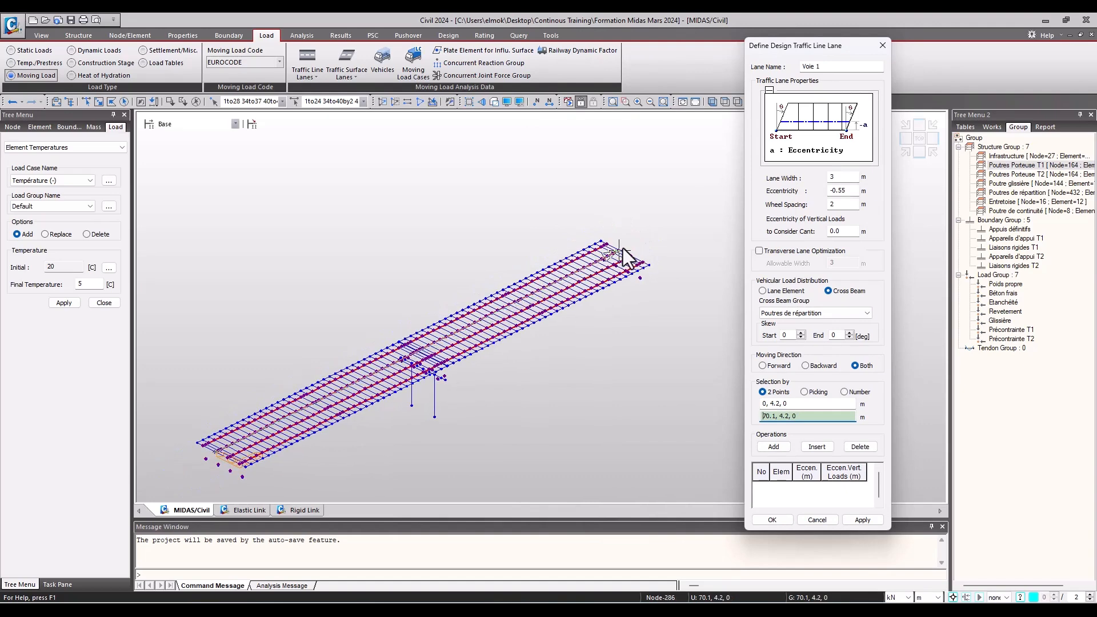
click(623, 247)
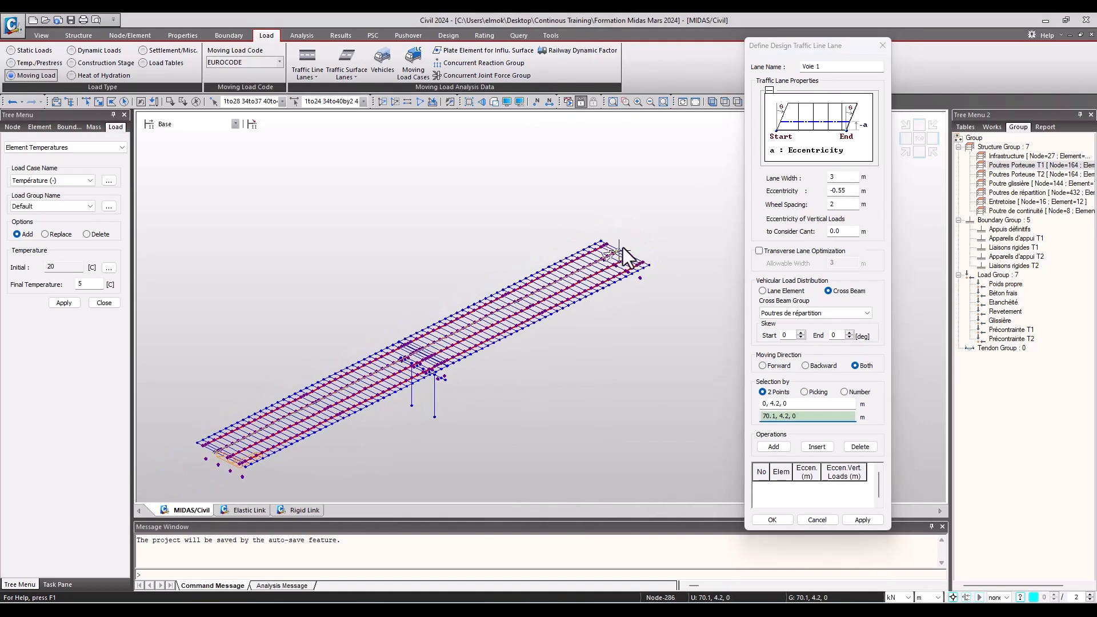
click(864, 519)
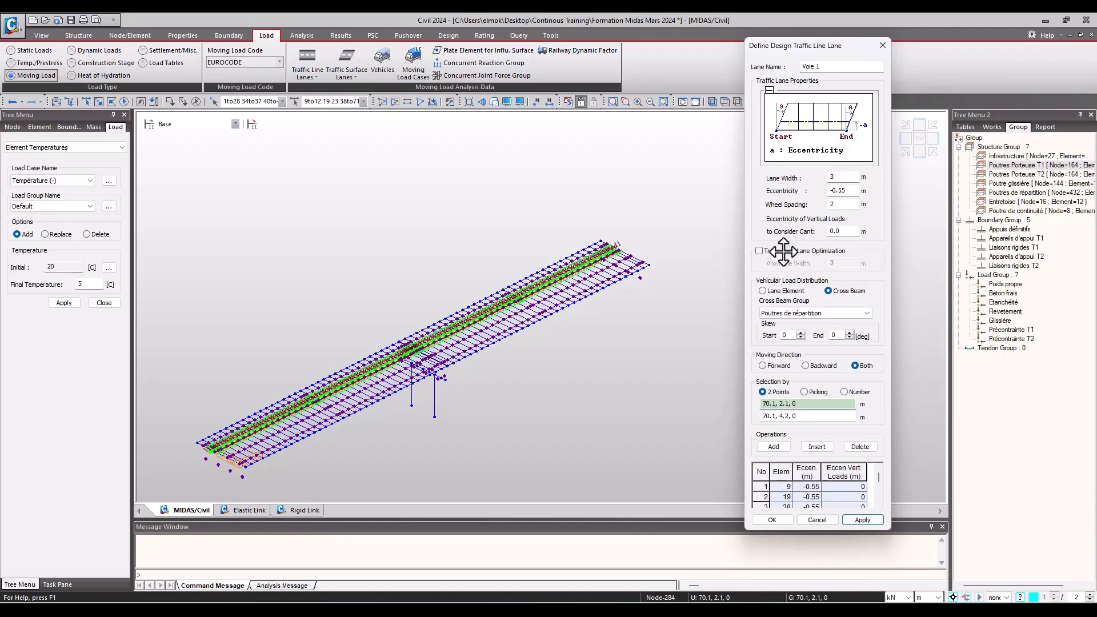
- Inspect the Voie 1 lane in plan view and in isometric view, from the deck's start end along its full length
click(920, 138)
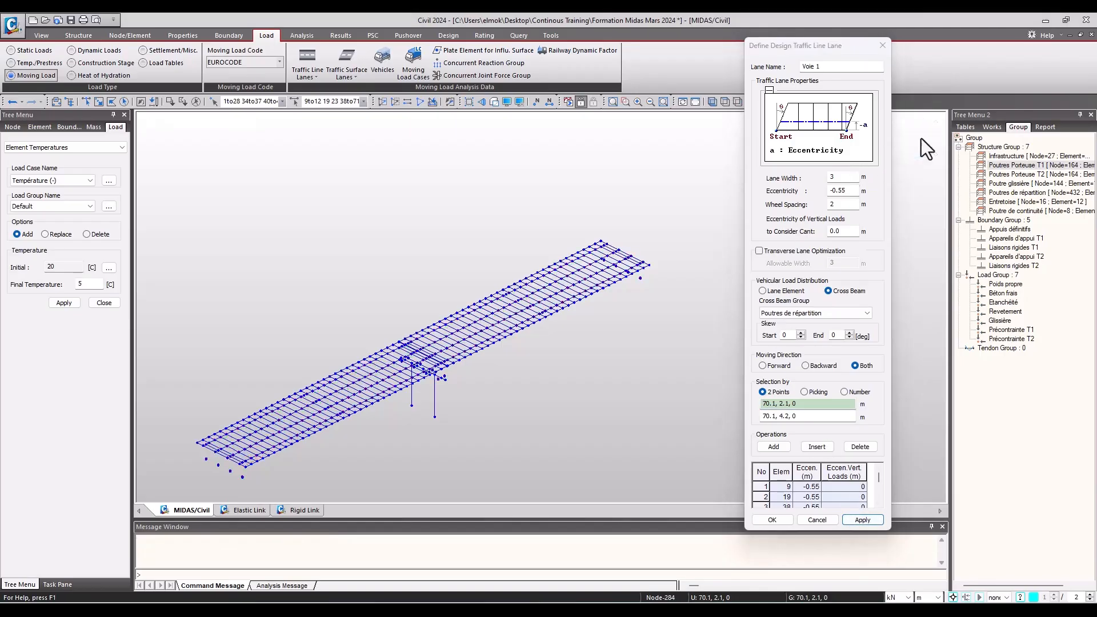
click(933, 152)
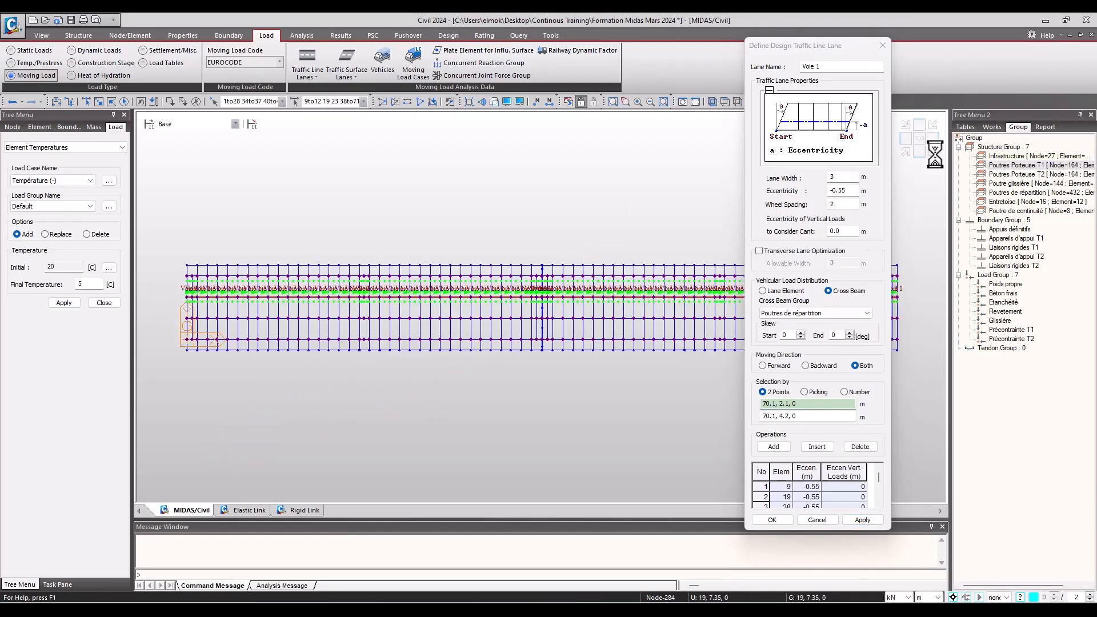
click(906, 155)
scroll(201, 451, up, 6)
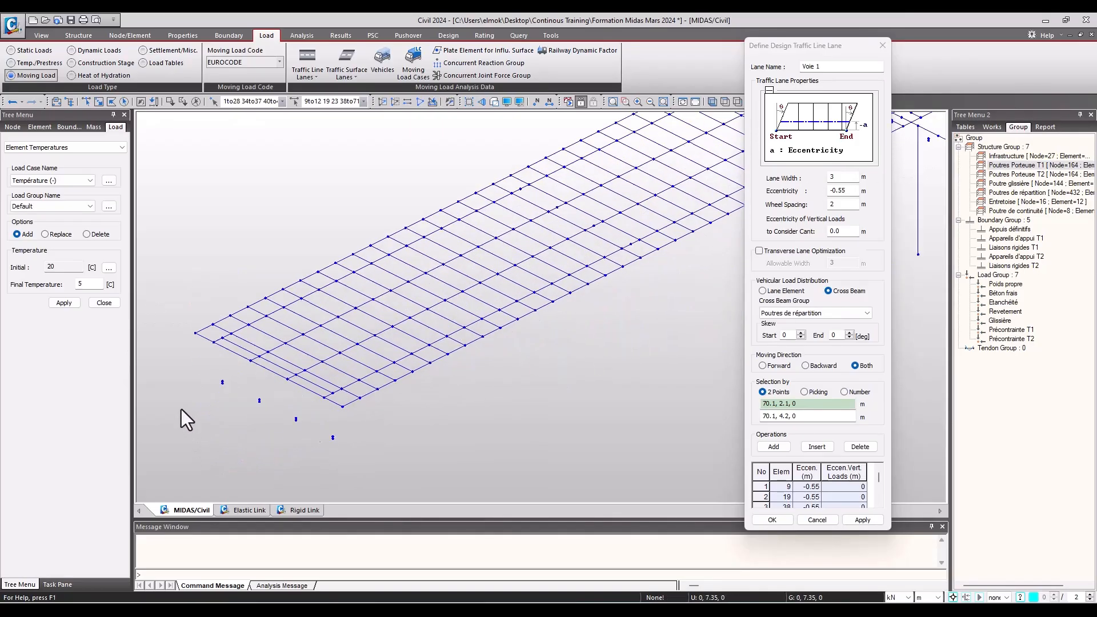
scroll(289, 328, down, 2)
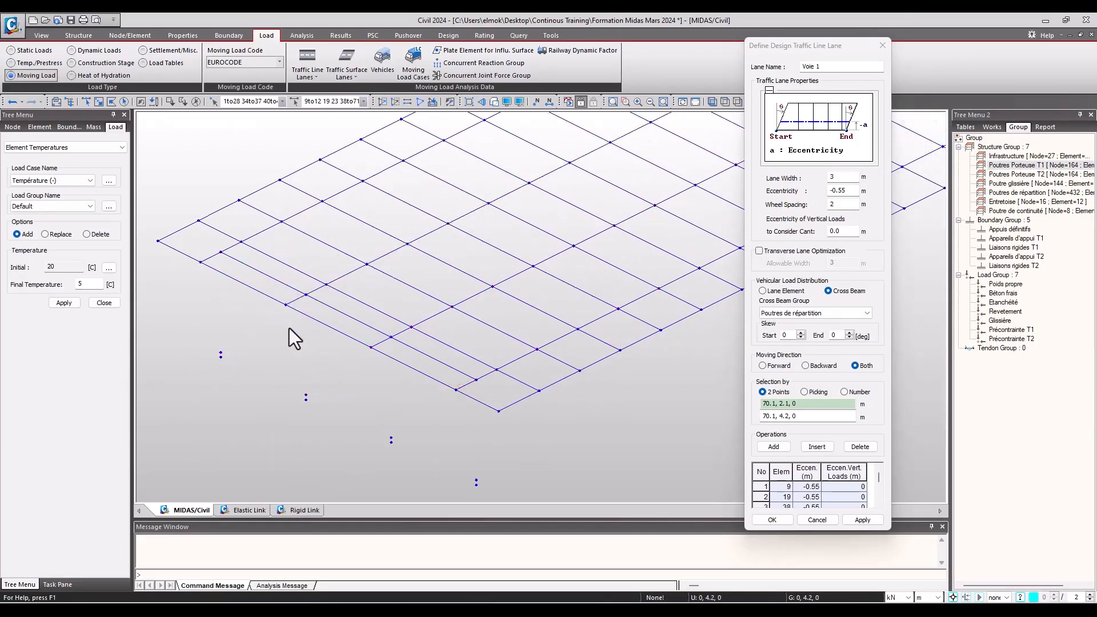
scroll(257, 377, down, 2)
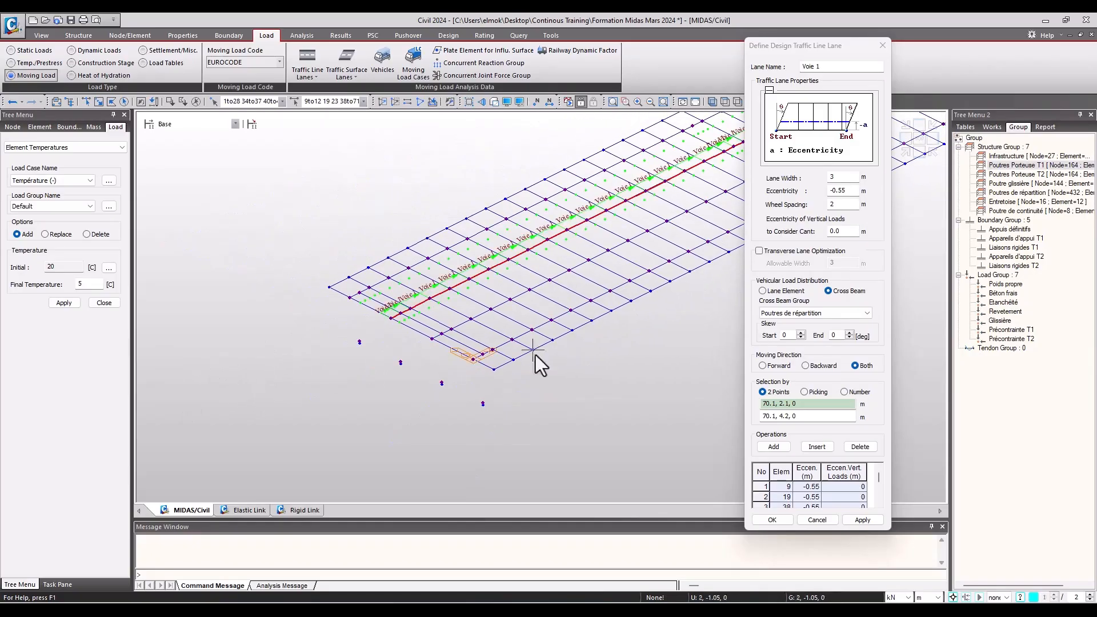
middle_drag(641, 338, 474, 398)
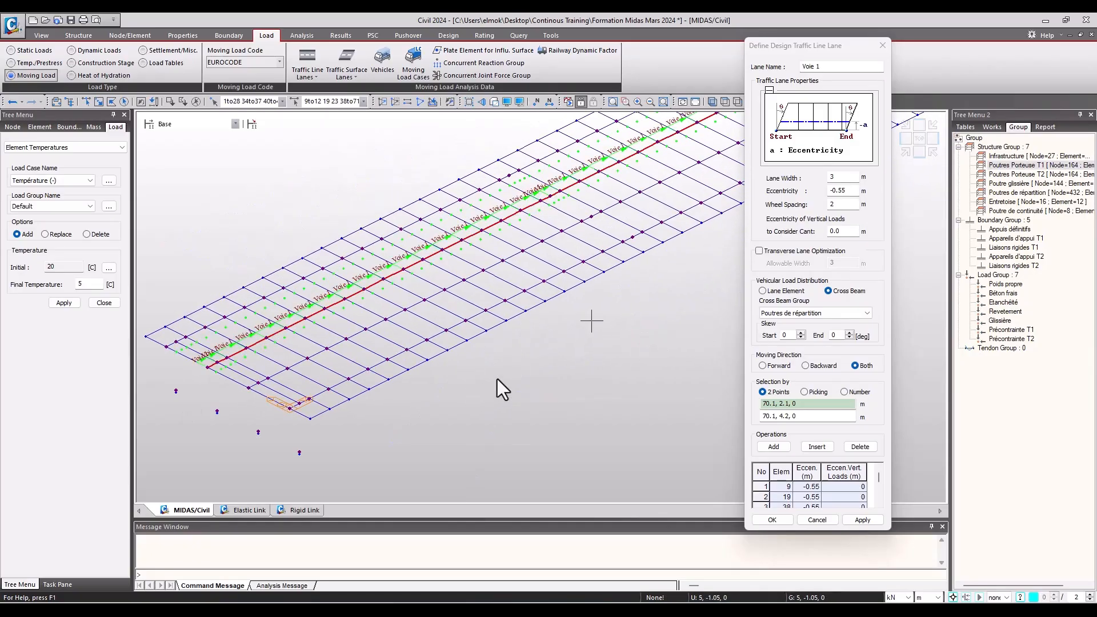
scroll(497, 379, down, 2)
middle_drag(584, 314, 443, 363)
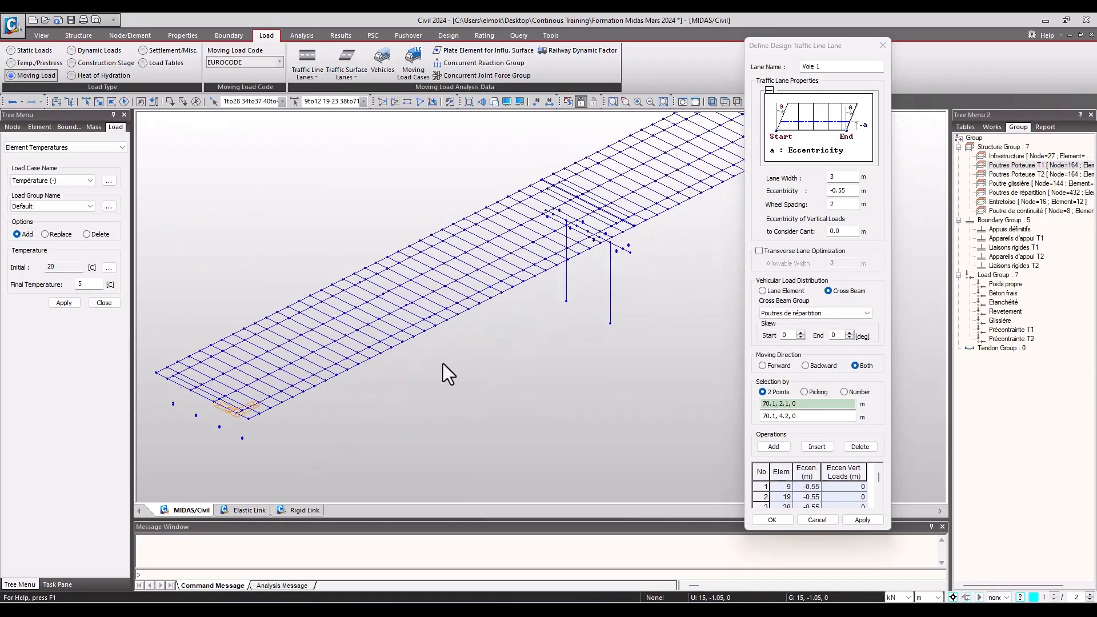
scroll(392, 416, down, 2)
middle_drag(580, 328, 503, 377)
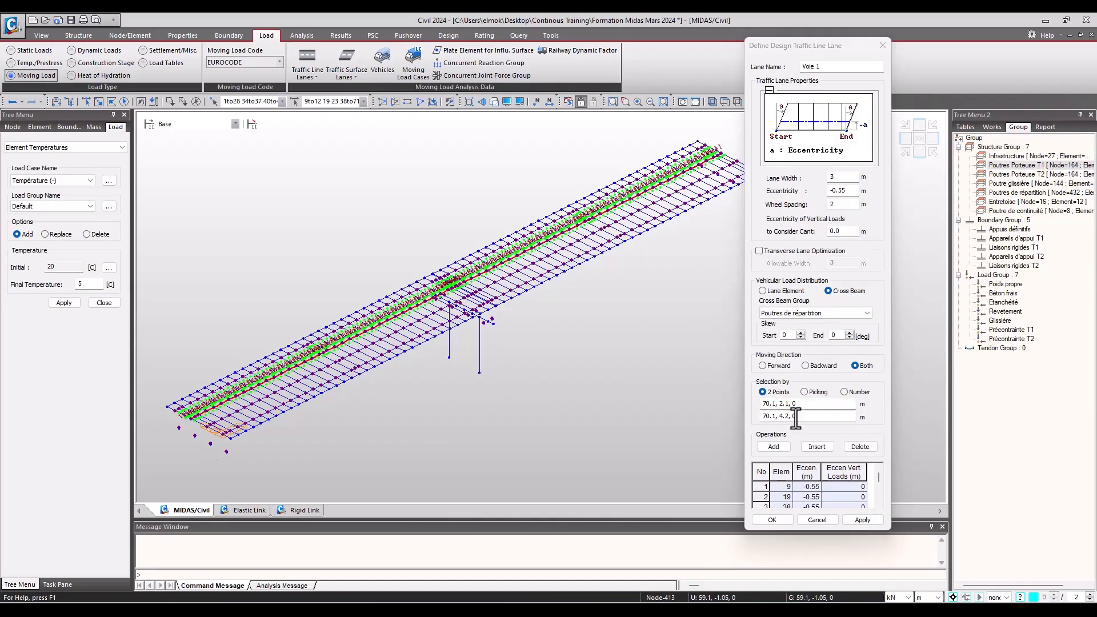
- Close the Voie 1 definition and start a new traffic line lane named Voie 2
drag(803, 81, 750, 134)
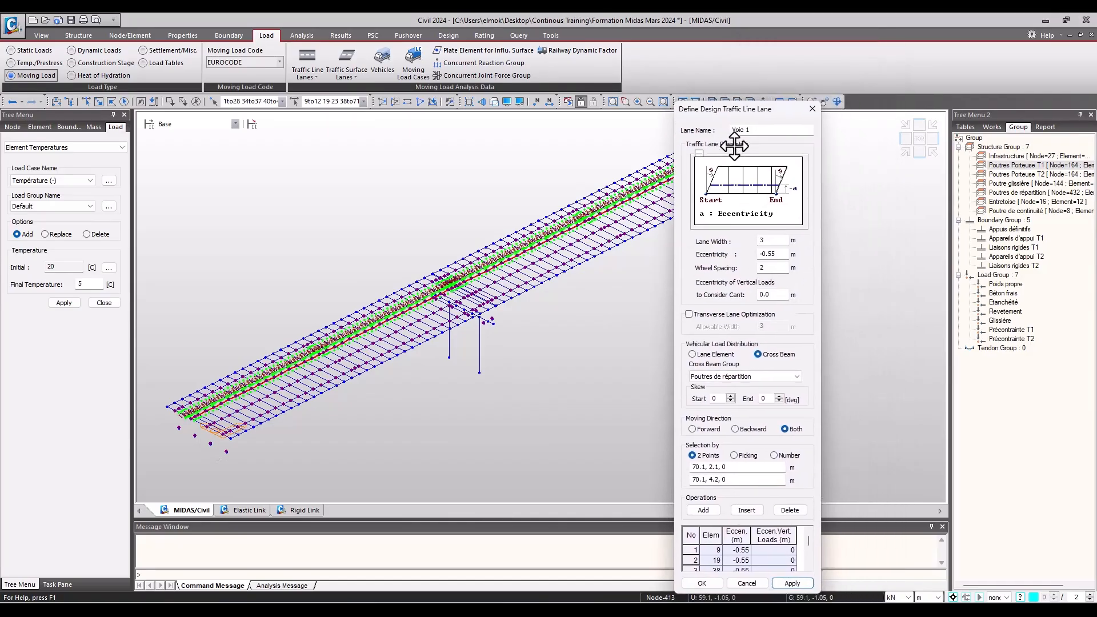
click(830, 98)
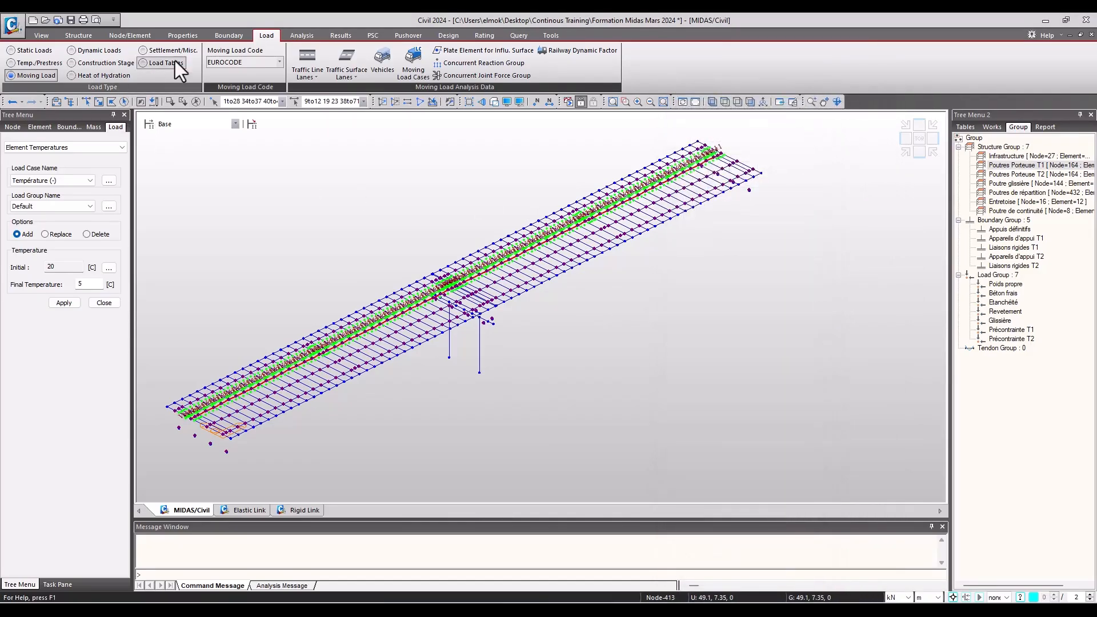
click(312, 77)
click(334, 98)
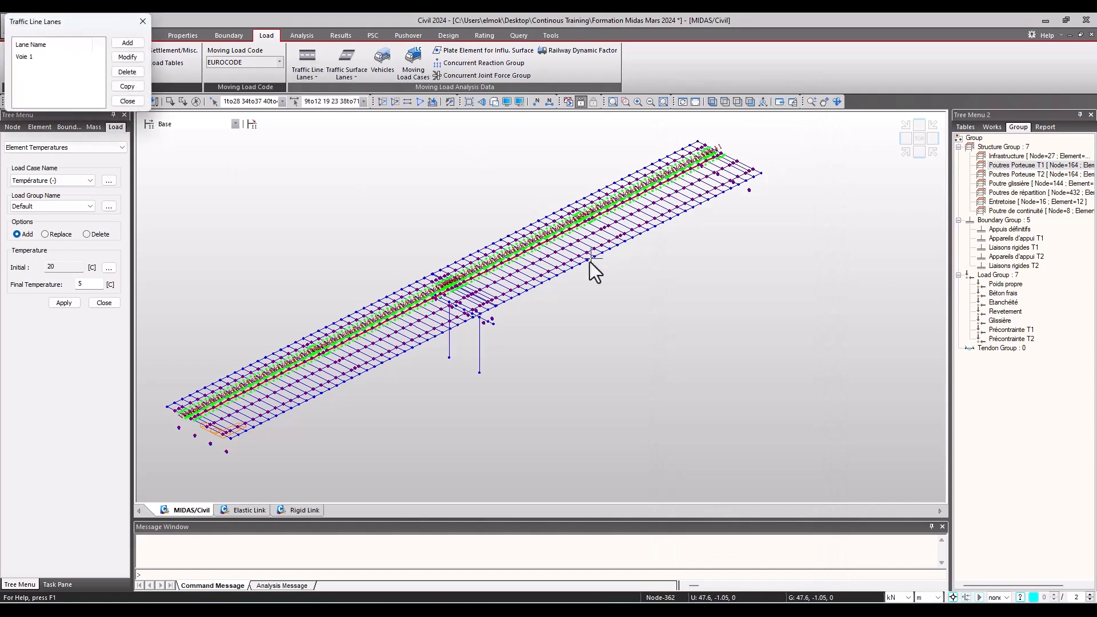
click(130, 44)
text(C)
key(BackSpace)
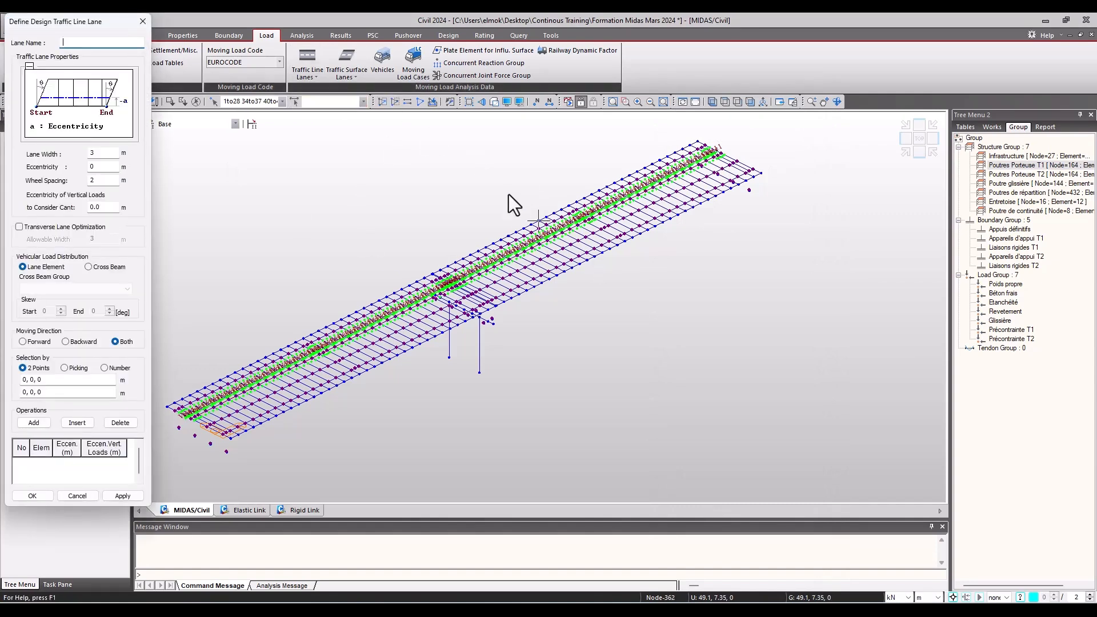
text(Voie 2)
- Set Voie 2's eccentricity to 0.55 m and distribute its vehicle loads by cross beams using group Poutres de répartition
double_click(94, 167)
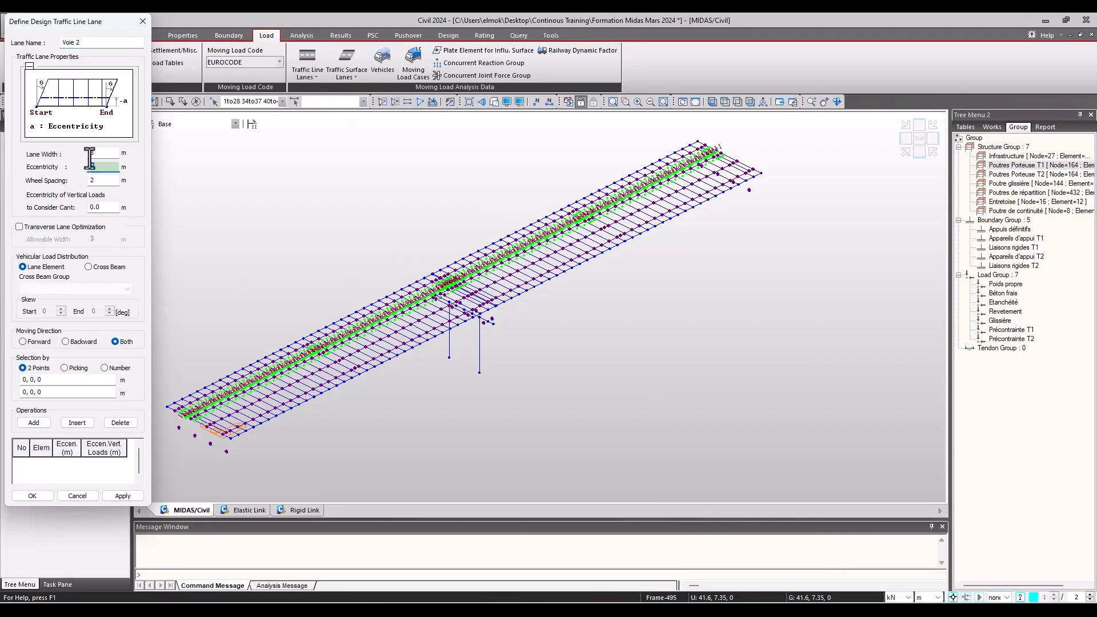
text(0.55)
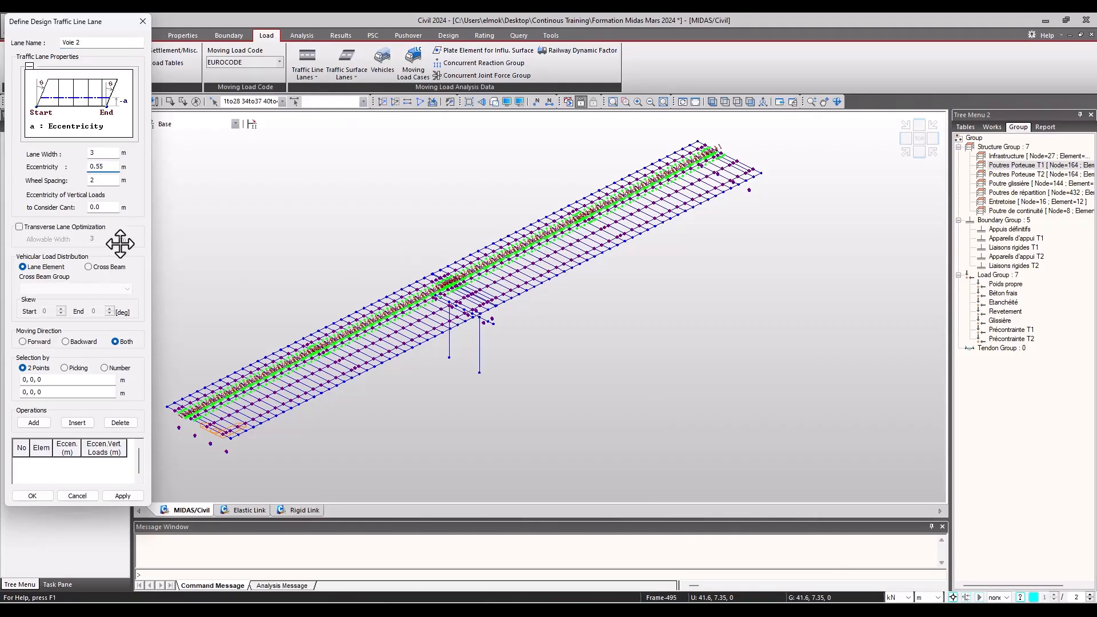
click(98, 266)
click(107, 289)
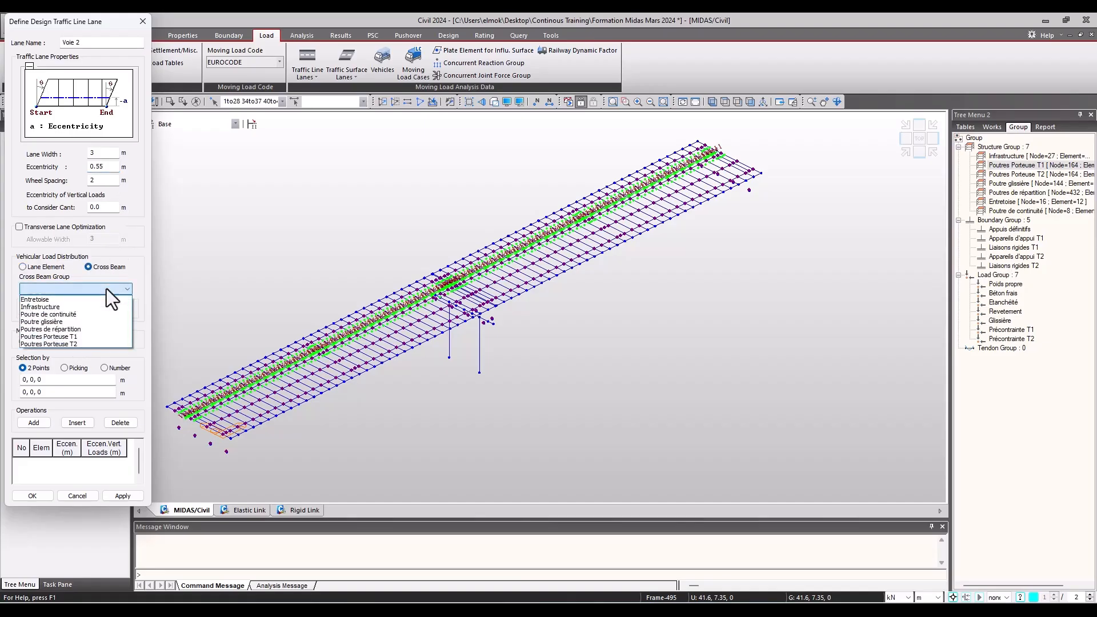
click(80, 333)
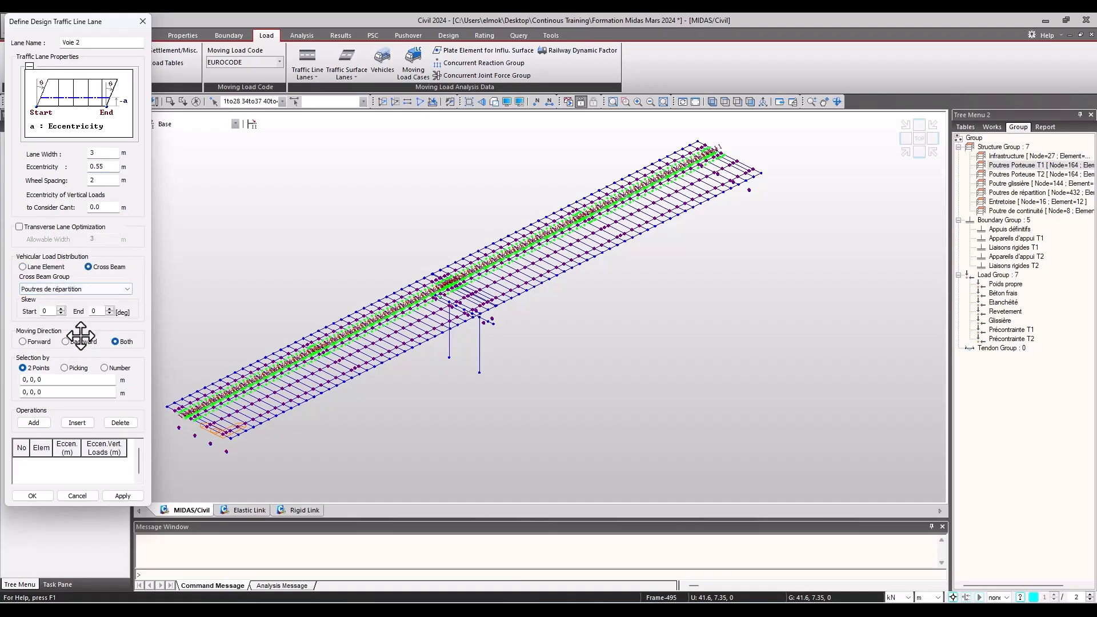
- Define the Voie 2 lane line by two points, from 0, 2.1, 0 to 70.1, 2.1, 0, and apply it
click(67, 379)
click(178, 427)
click(208, 427)
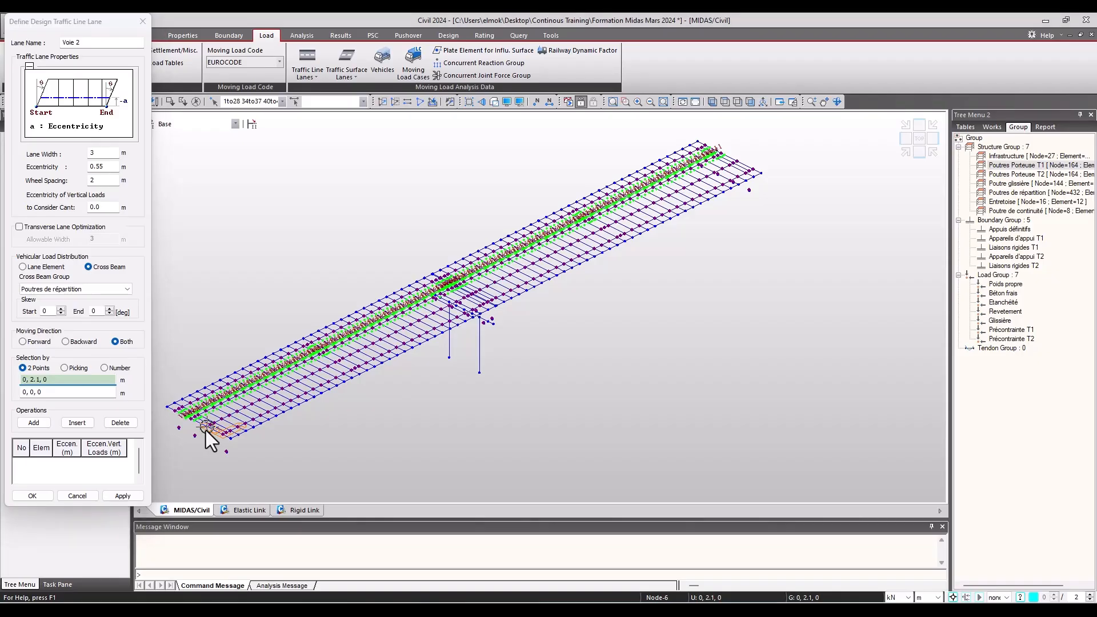
click(741, 162)
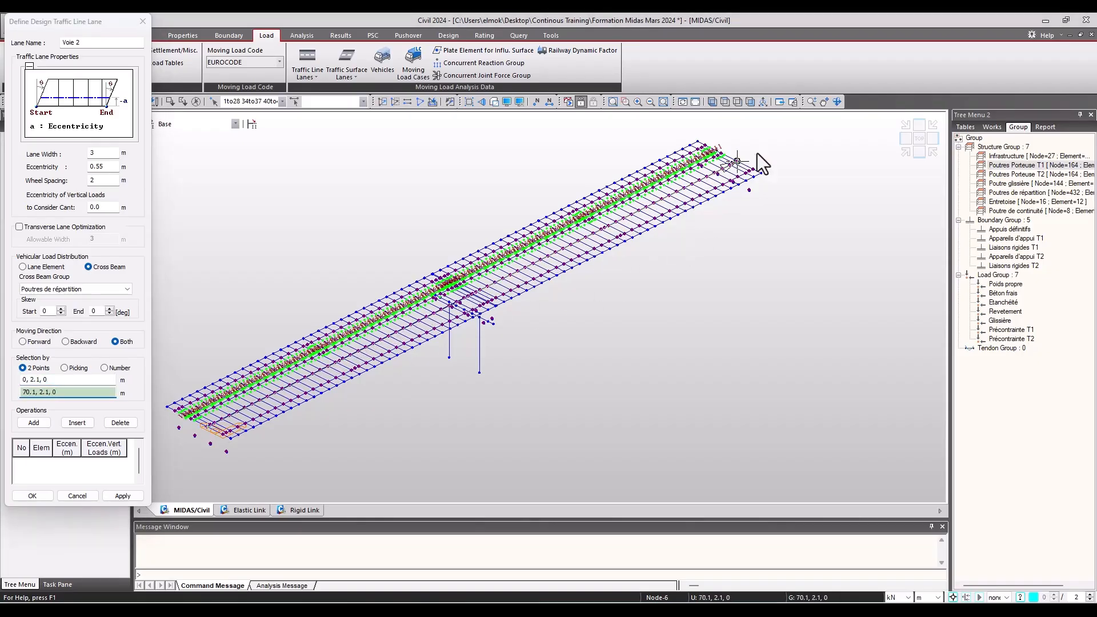
click(134, 496)
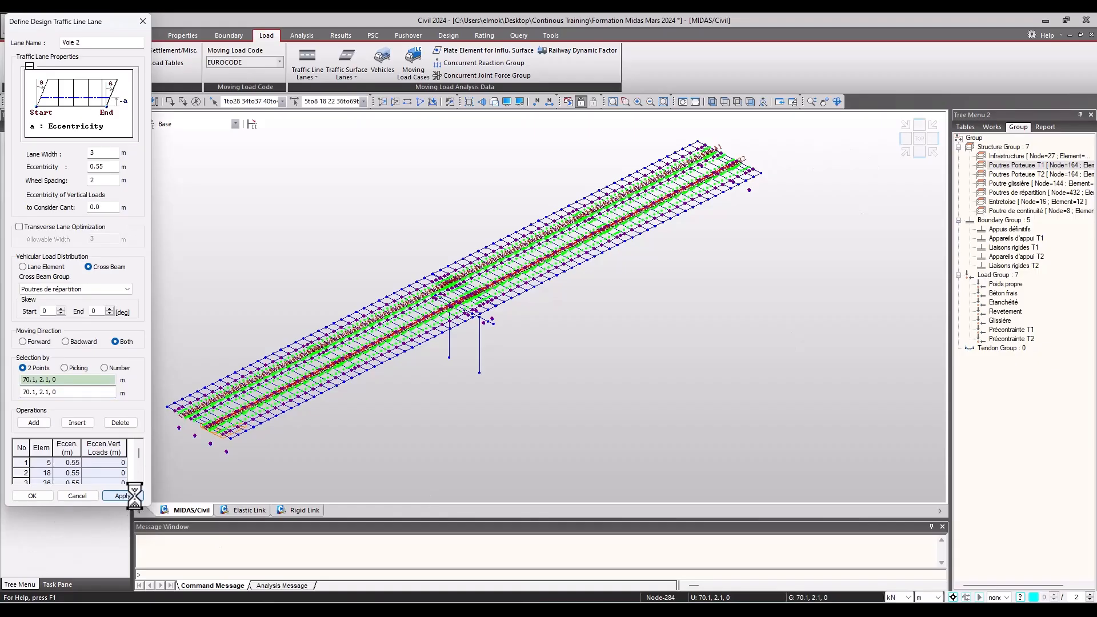
- Inspect the Voie 1 and Voie 2 lanes in plan and isometric views, and close the traffic line lane definitions
click(931, 150)
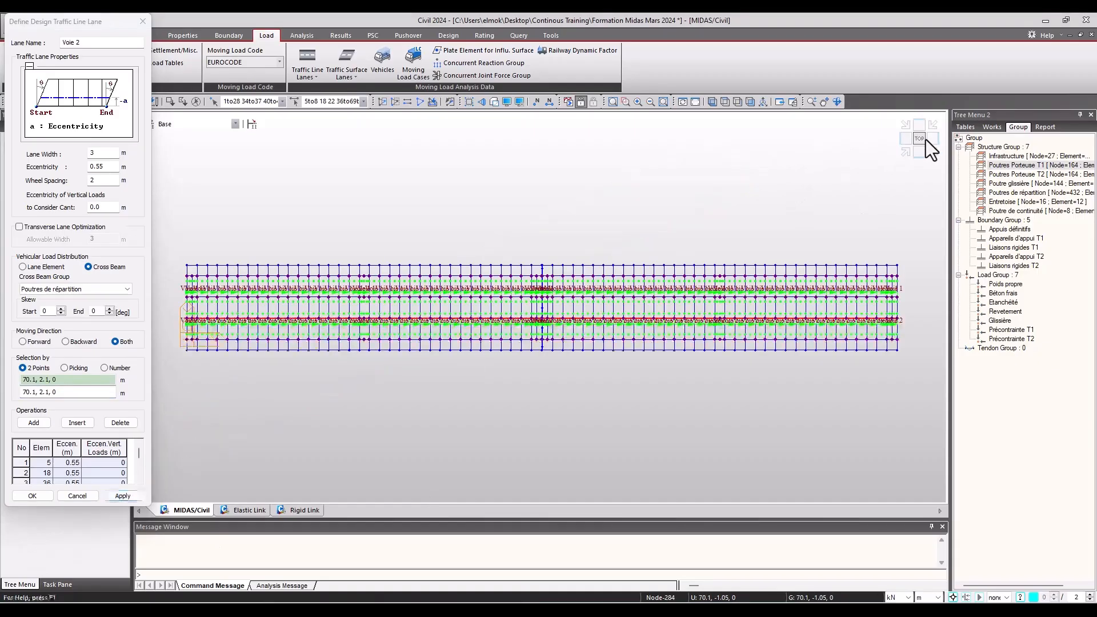
click(906, 154)
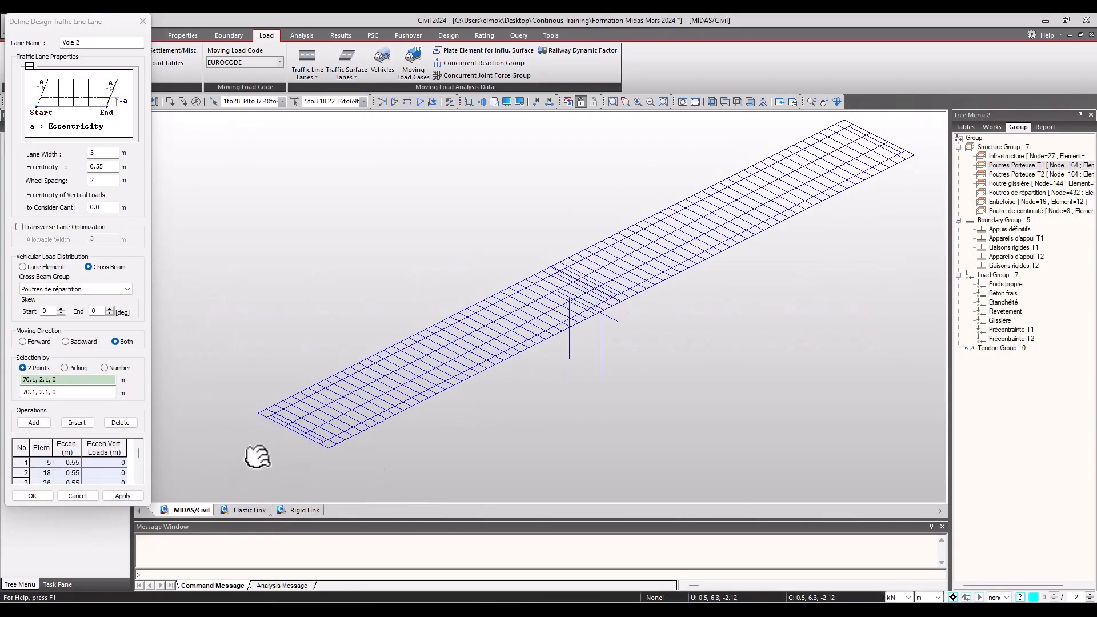
scroll(234, 444, up, 5)
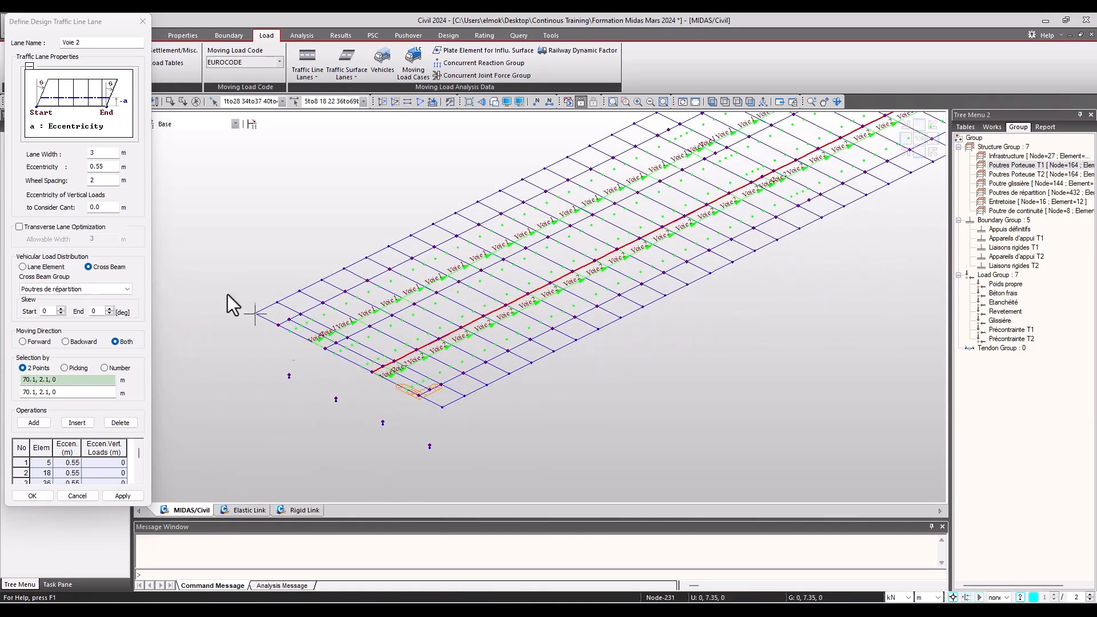
double_click(106, 153)
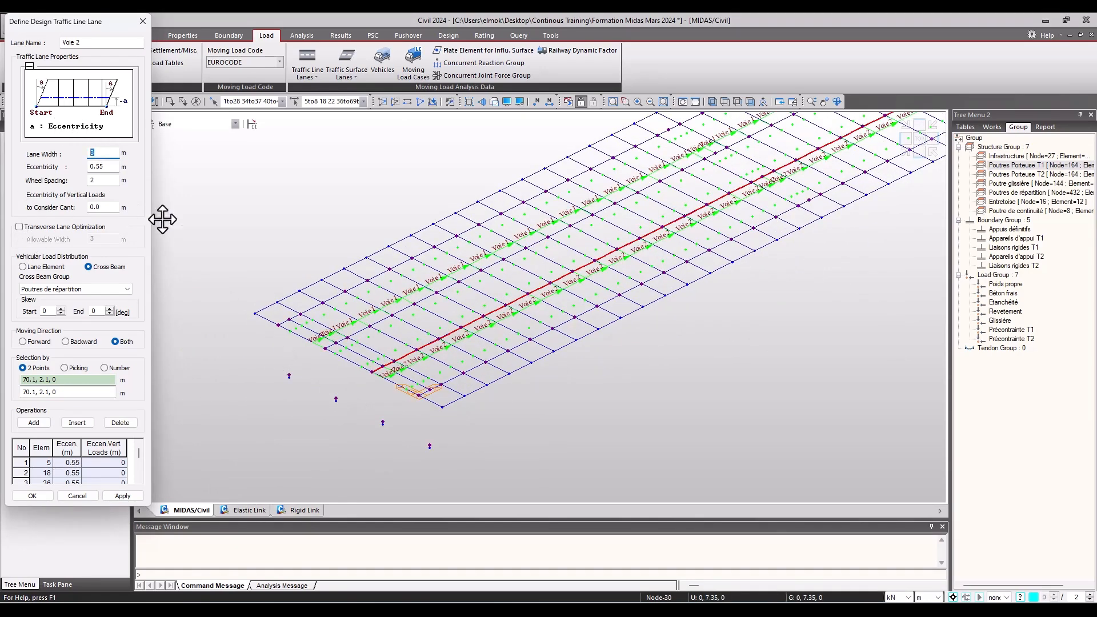
middle_drag(392, 342, 393, 357)
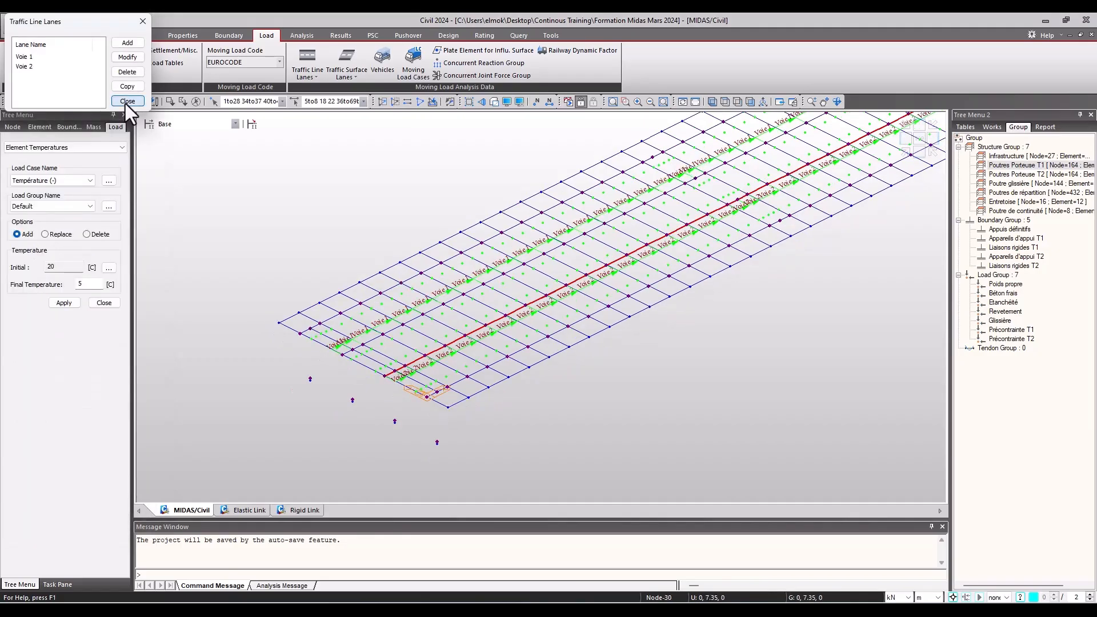
click(125, 104)
- Start a new standard vehicle definition based on the EN 1991-2:2003 - RoadBridge standard
click(382, 71)
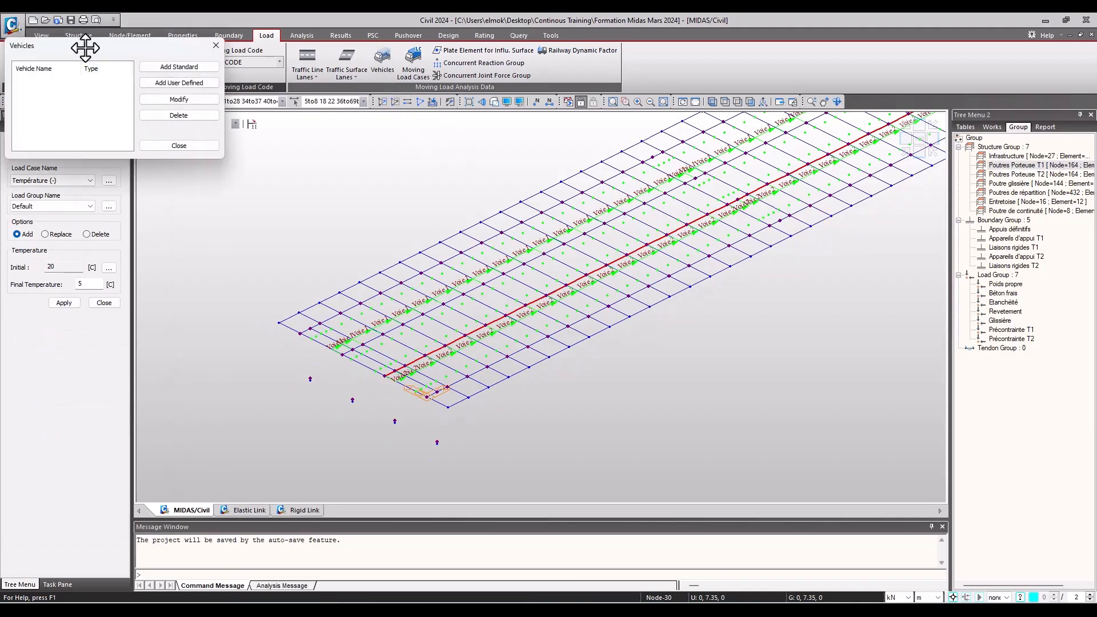
drag(81, 44, 480, 195)
click(571, 208)
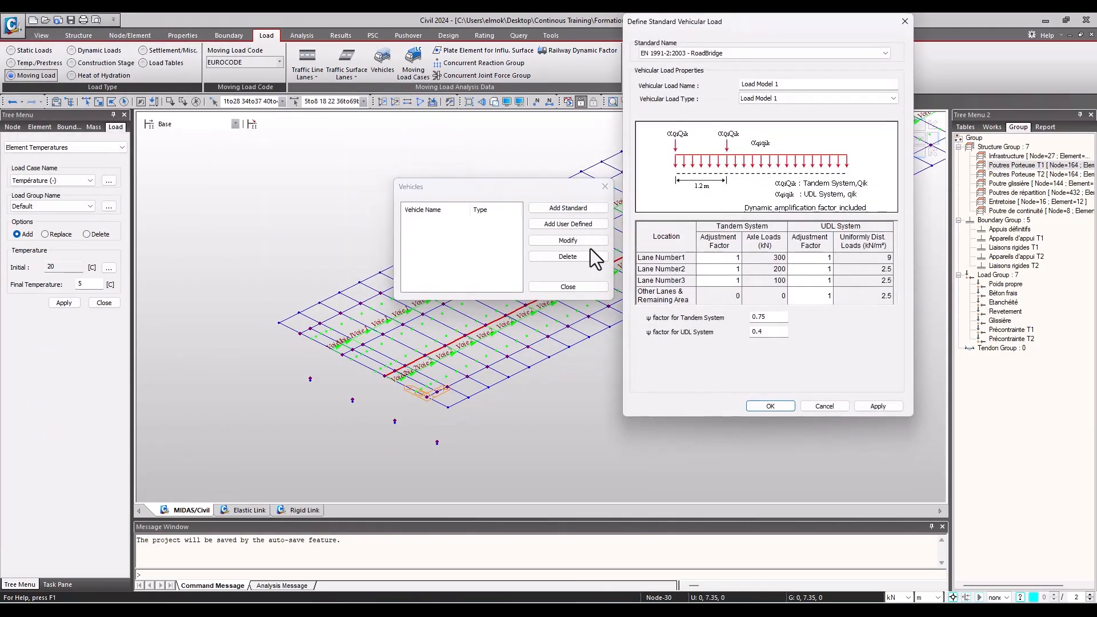
drag(696, 30, 388, 96)
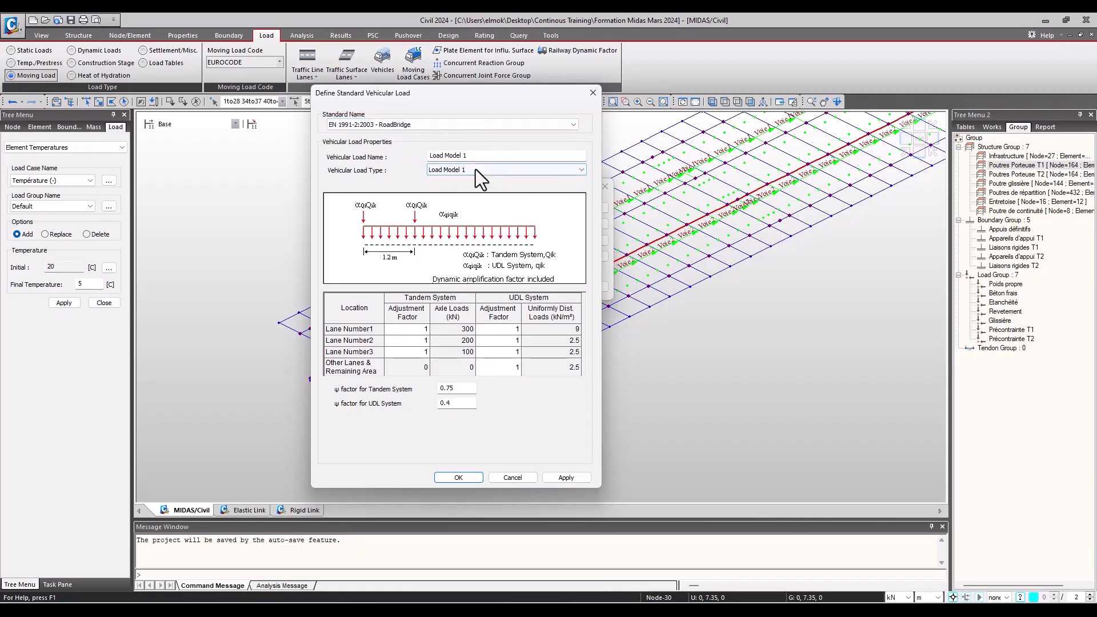
drag(443, 94, 481, 93)
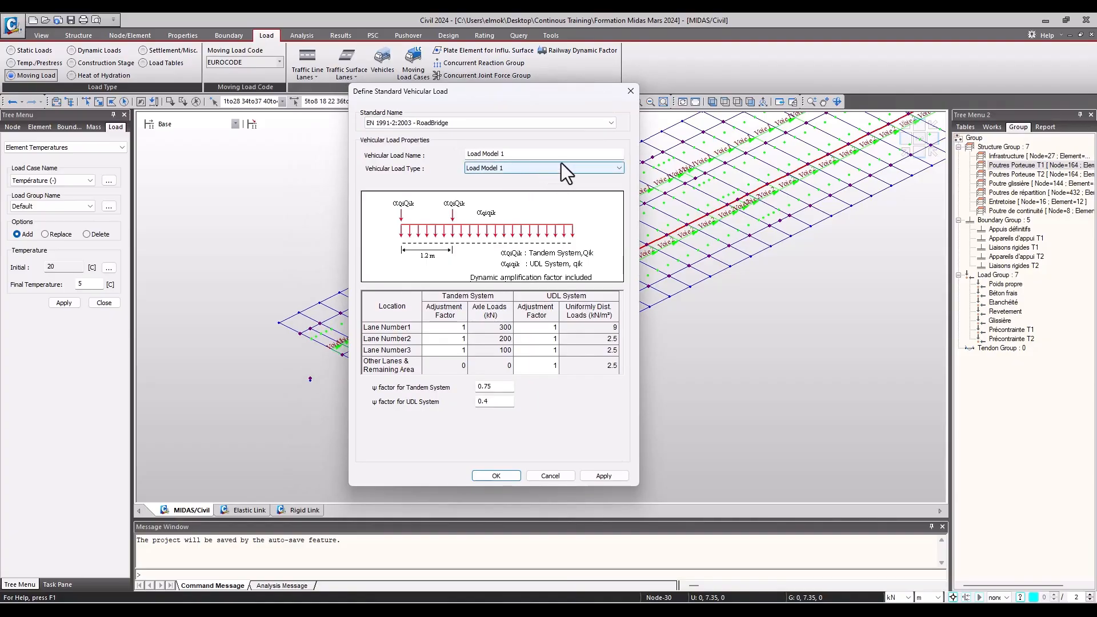
click(510, 123)
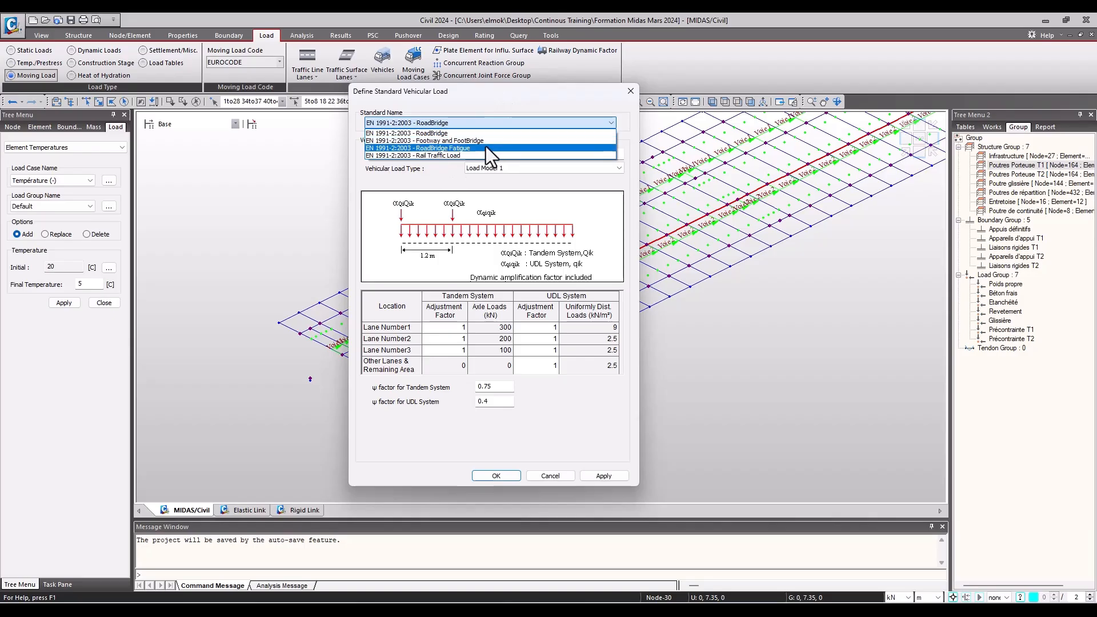
click(491, 133)
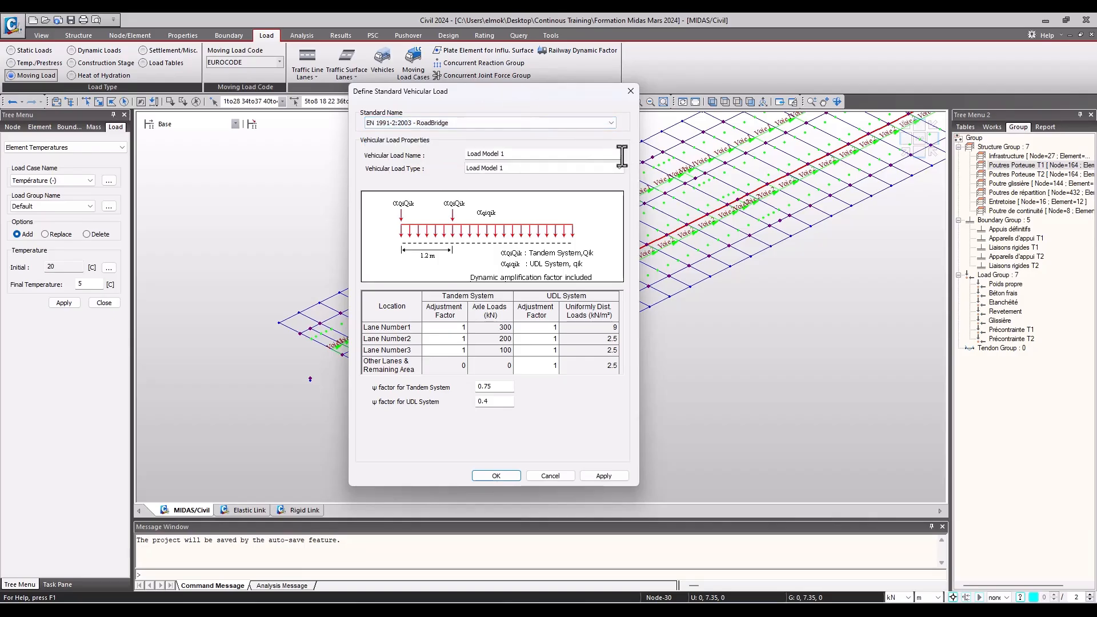
- Add the standard vehicle with name and load type Load Model 1, and close the vehicle definitions
click(586, 155)
click(574, 171)
click(575, 171)
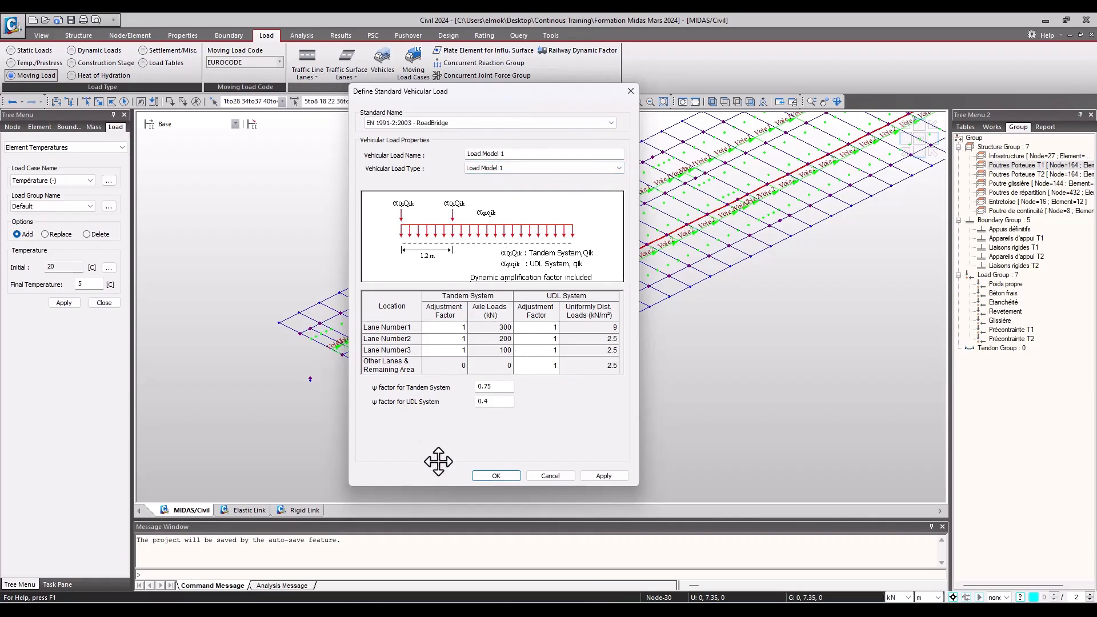
click(606, 477)
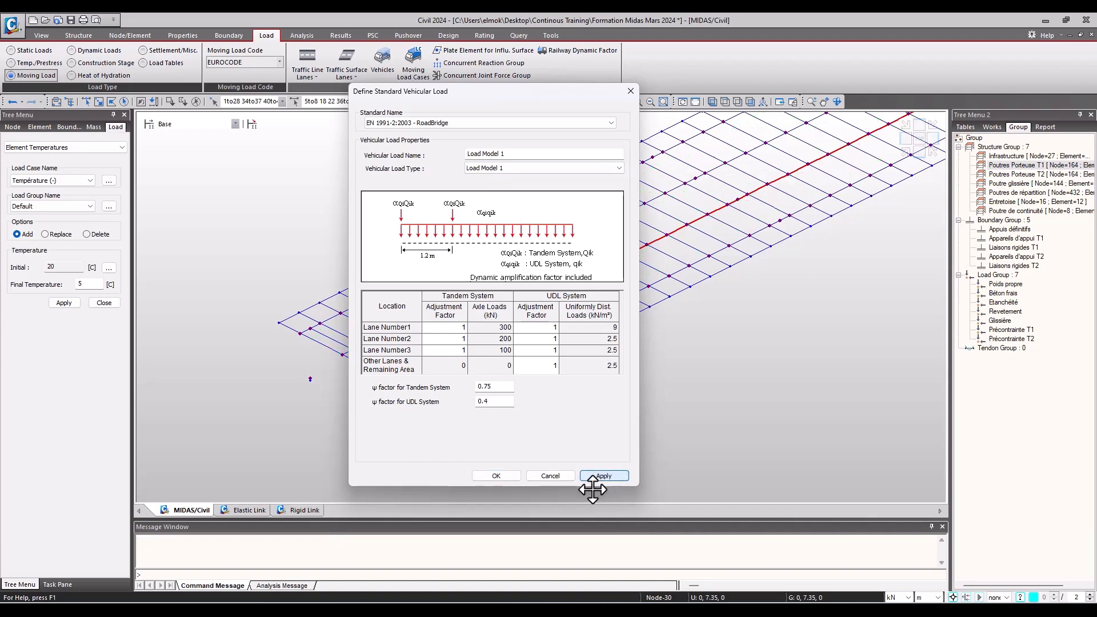
click(562, 479)
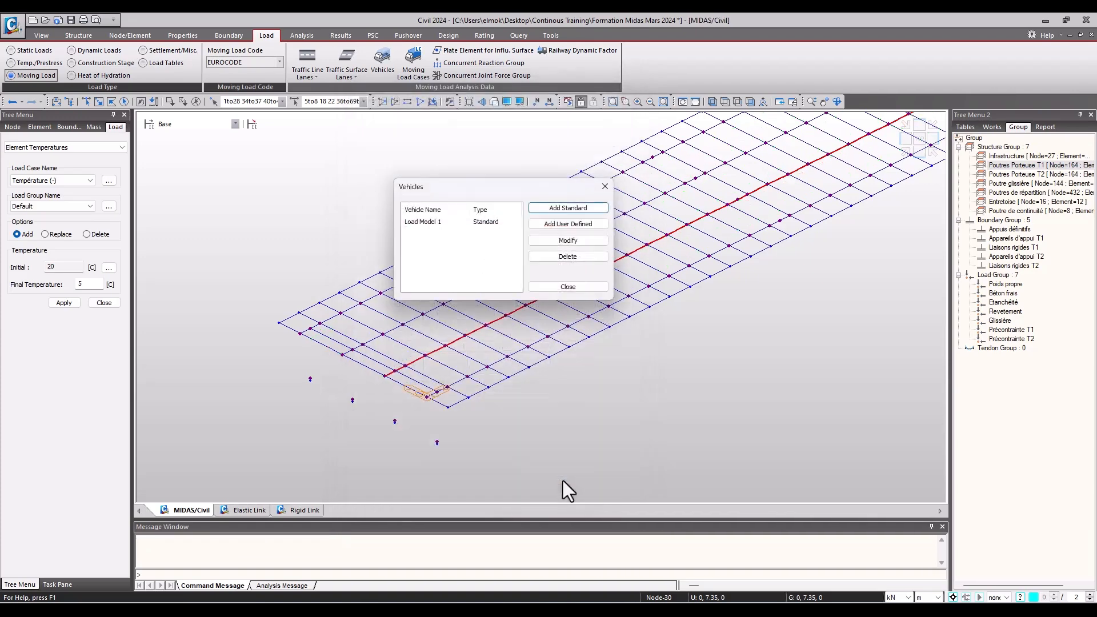
click(584, 289)
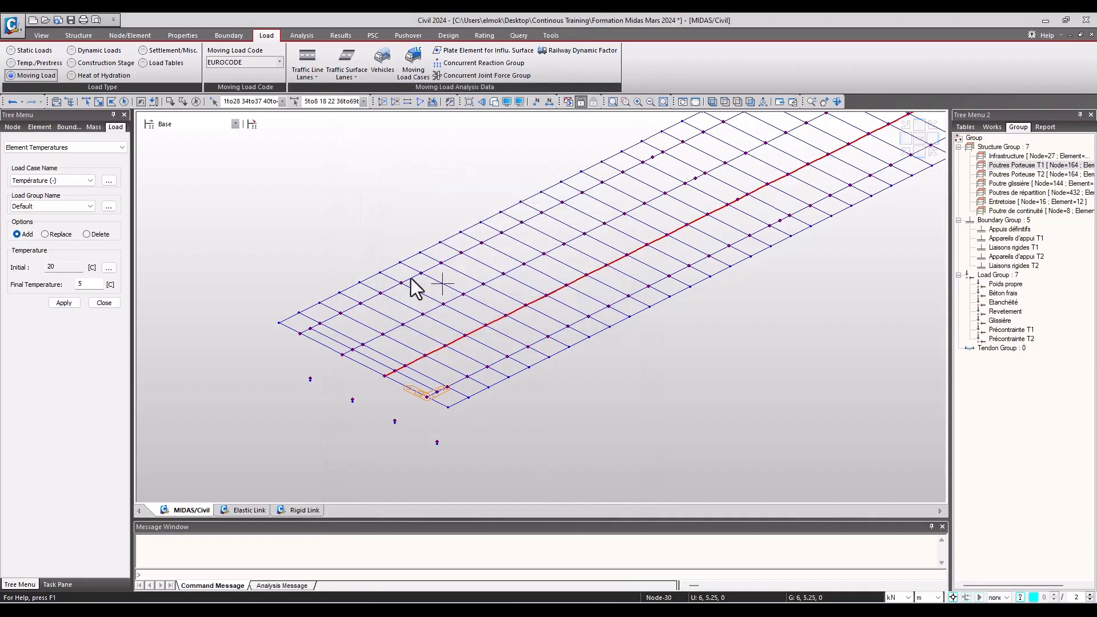
- Start a moving load case named LM1 with load model LM 1, FLM 1/ Footbridge and vehicle Load Model 1
click(406, 72)
drag(47, 42, 478, 179)
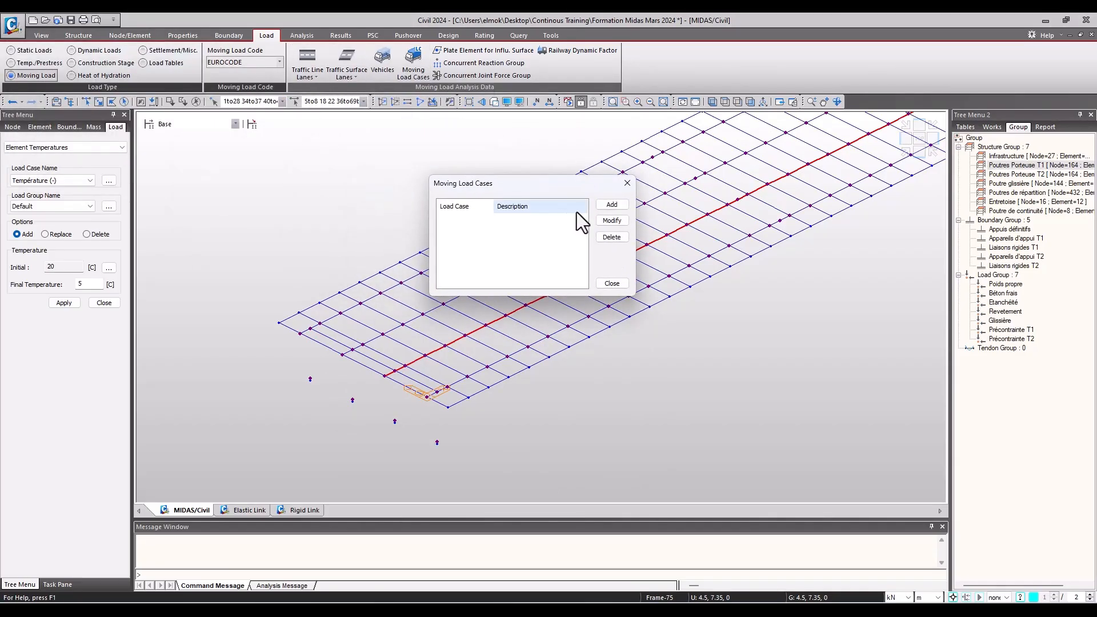
click(610, 205)
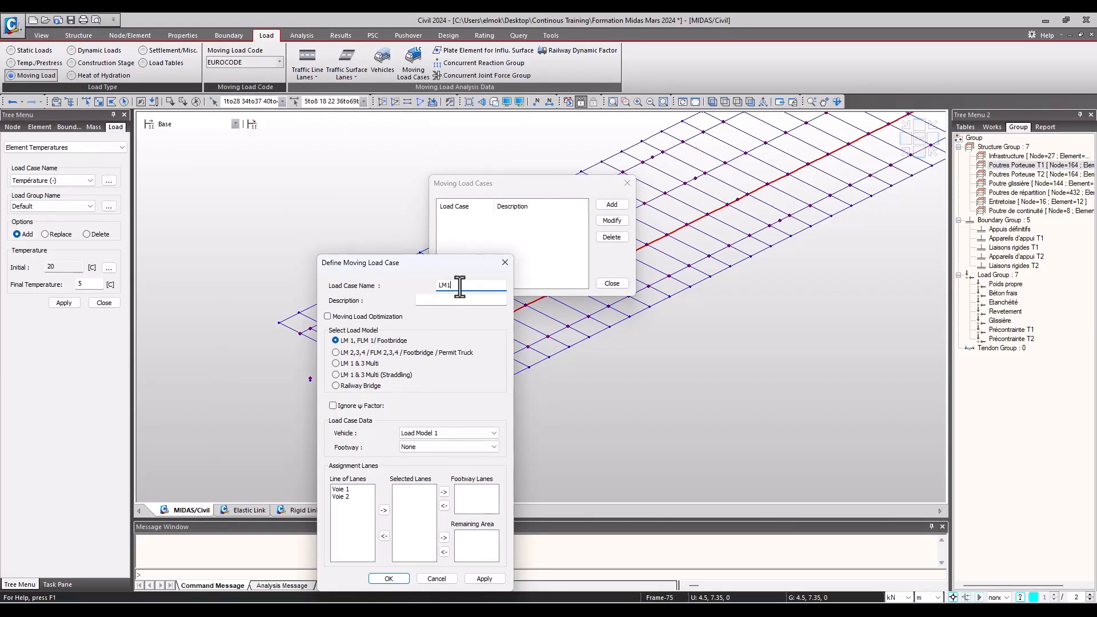
drag(379, 264, 460, 177)
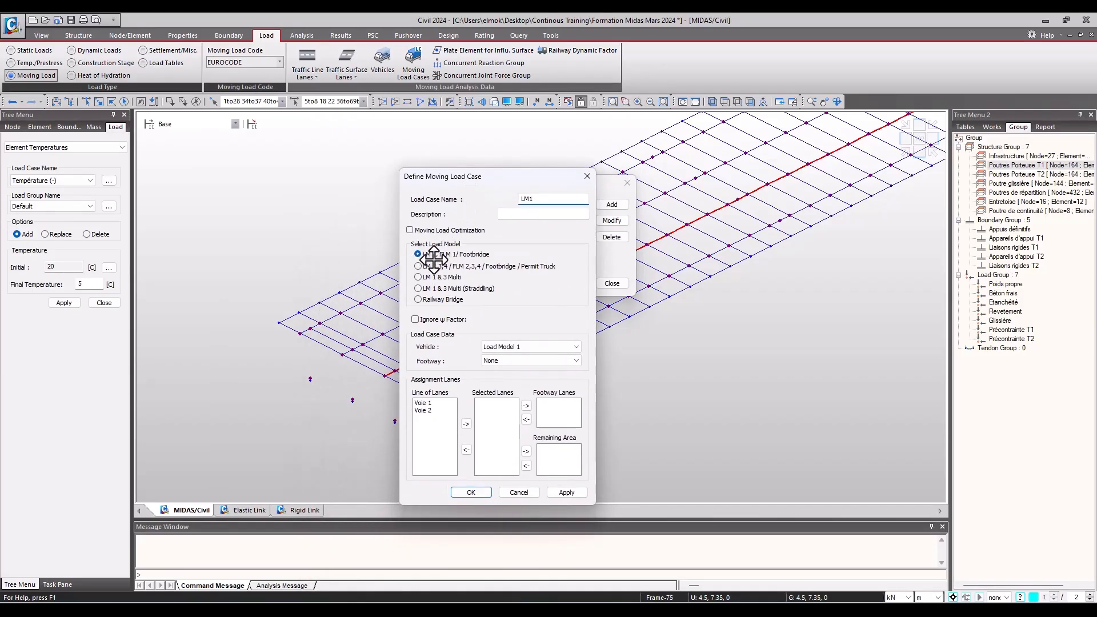
click(513, 347)
click(513, 347)
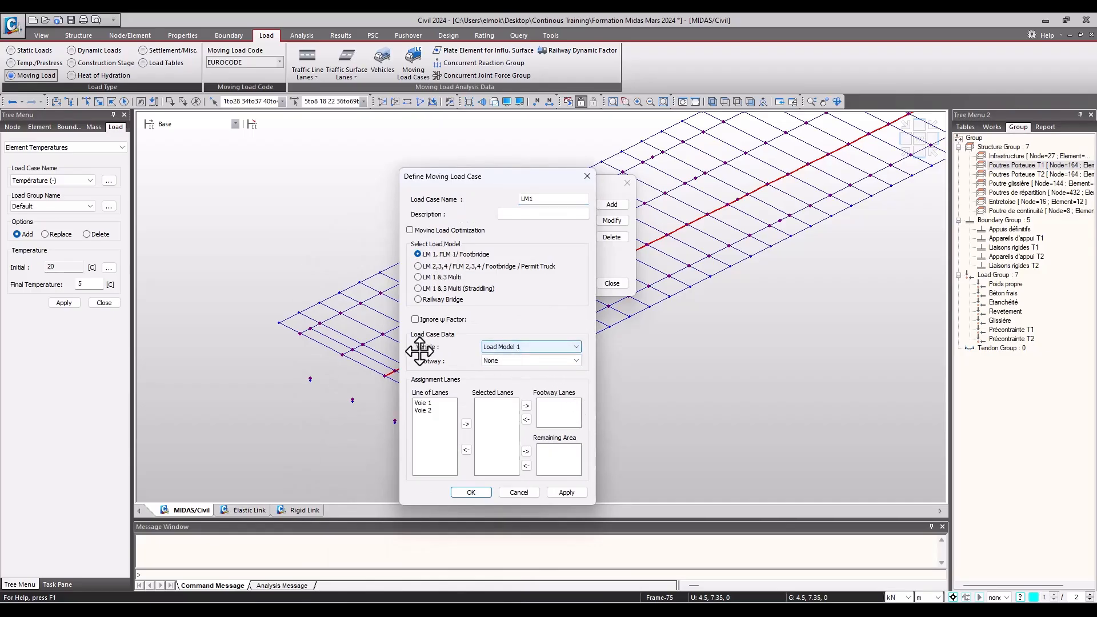
click(522, 351)
click(534, 350)
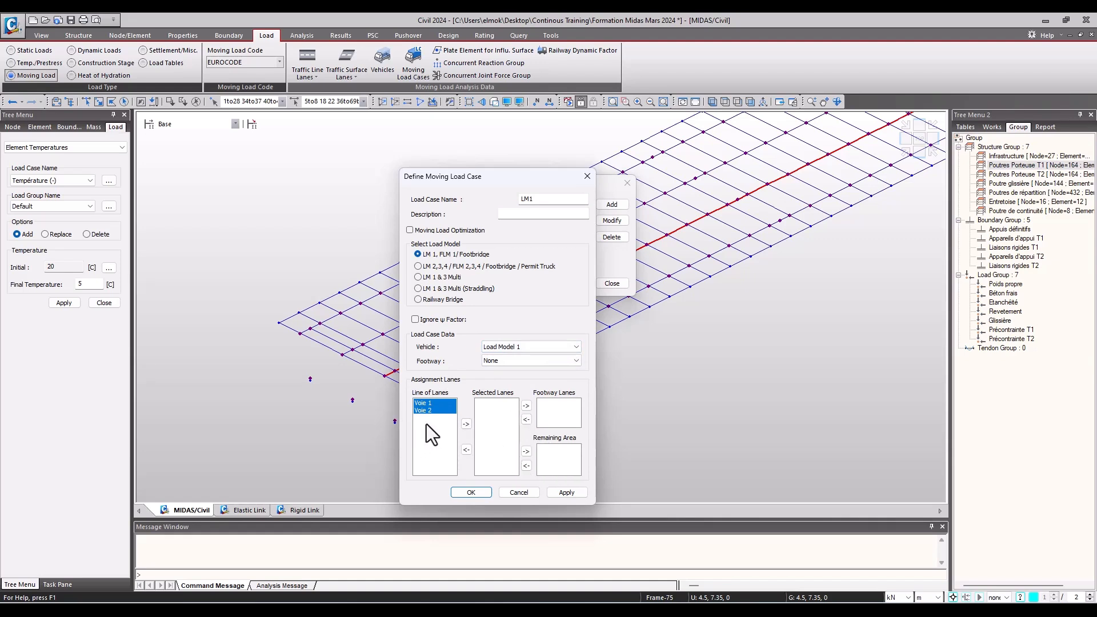
- Assign the line lanes Voie 1 and Voie 2 to the load case as selected lanes
click(466, 424)
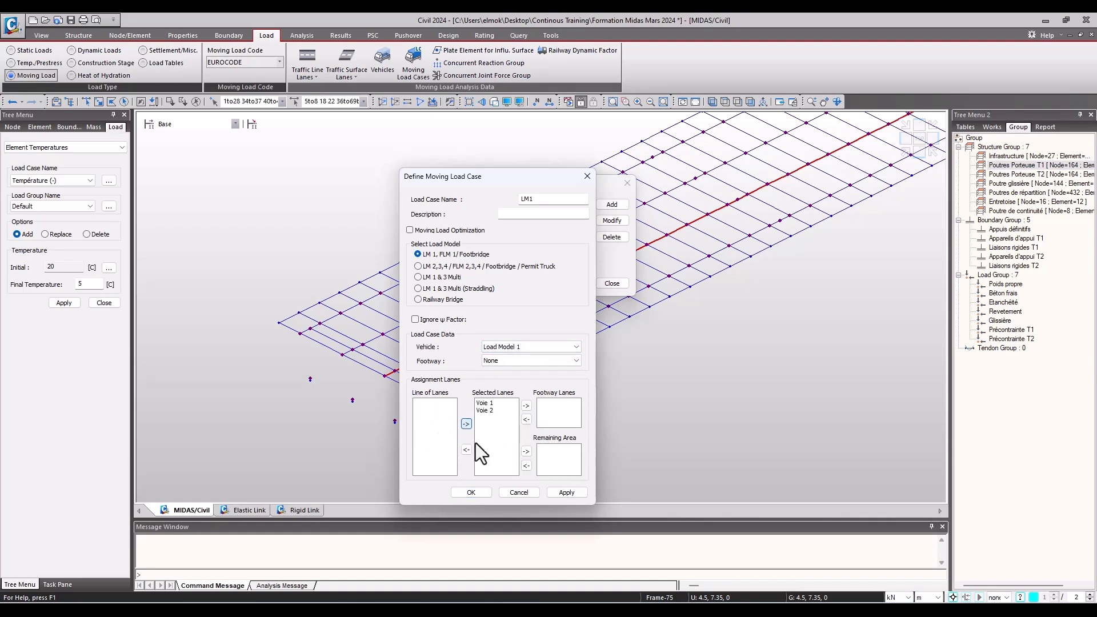
drag(488, 405, 492, 422)
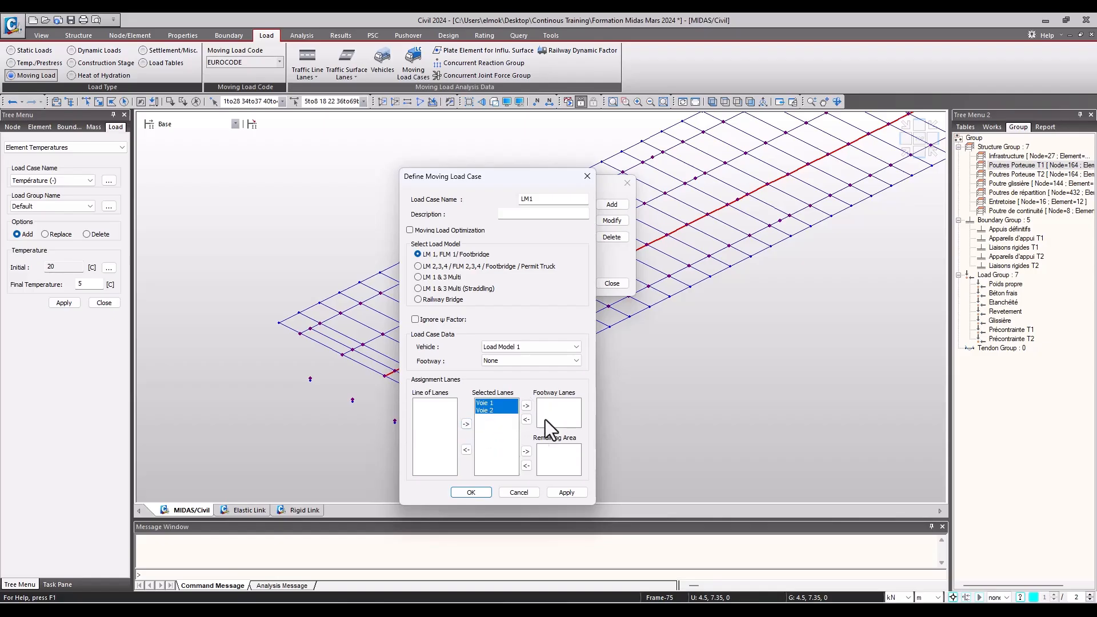
click(488, 433)
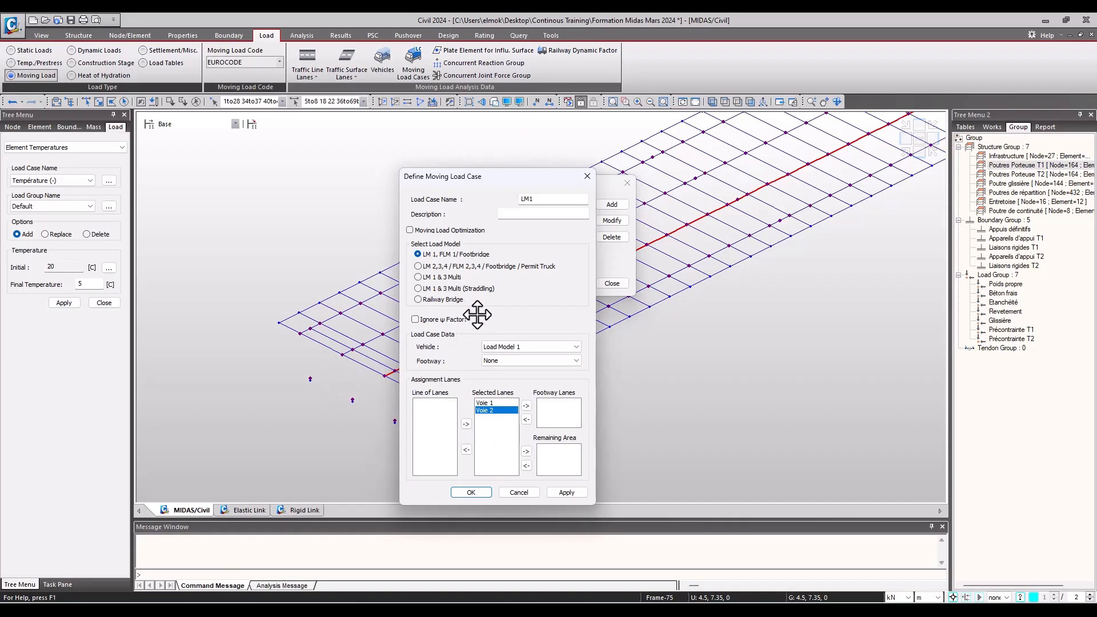
click(508, 403)
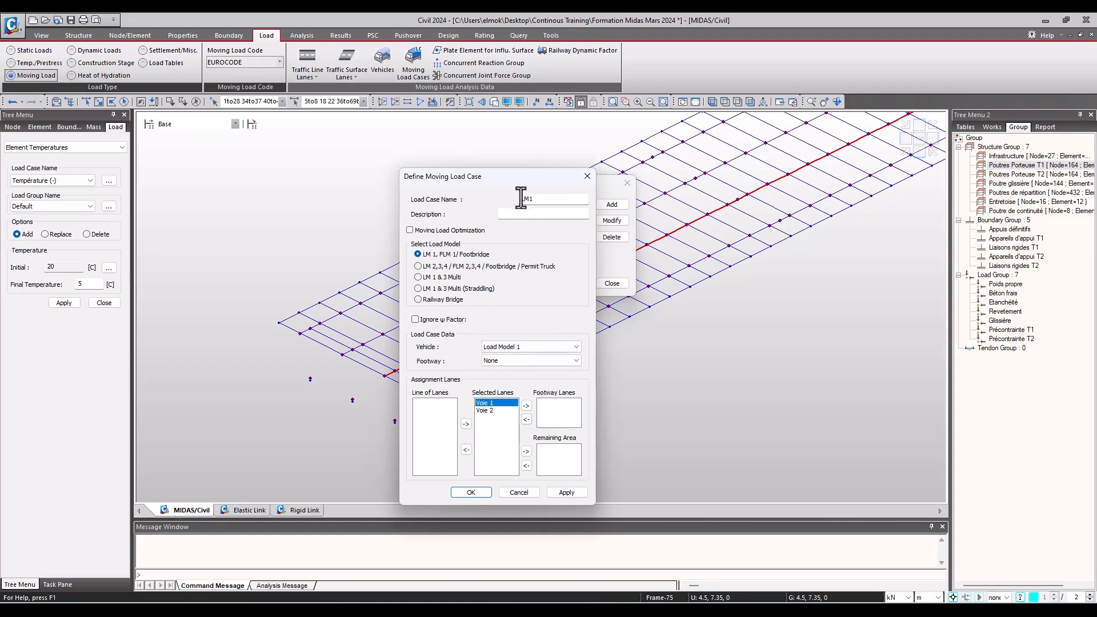
- Re-enter the load case name LM1, apply the moving load case and close the moving load case definitions
drag(515, 184, 553, 151)
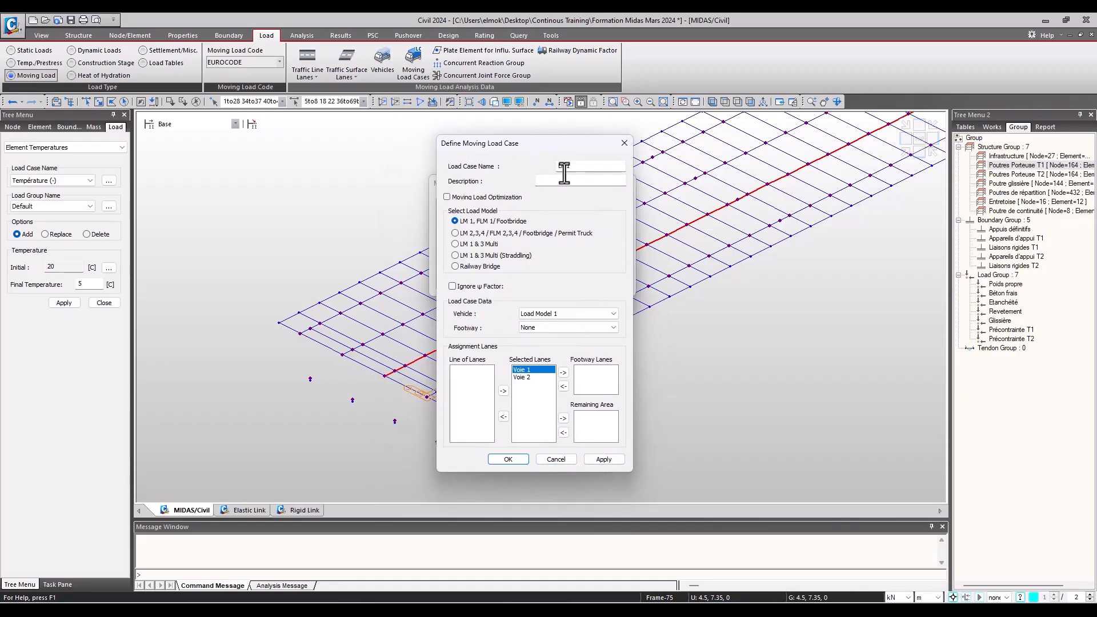
click(587, 166)
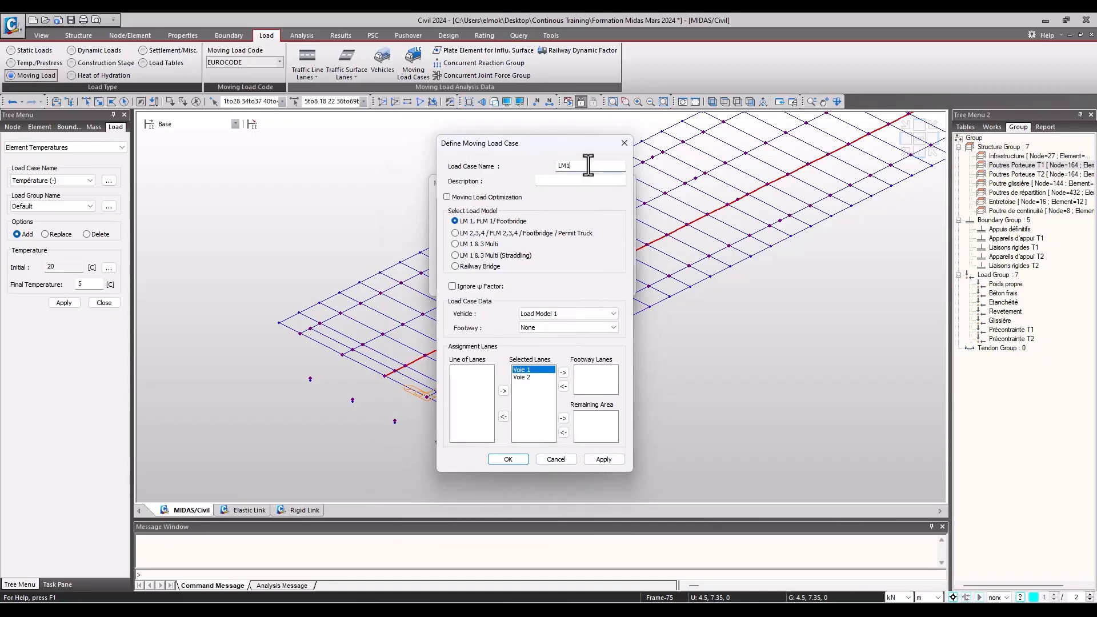
click(608, 462)
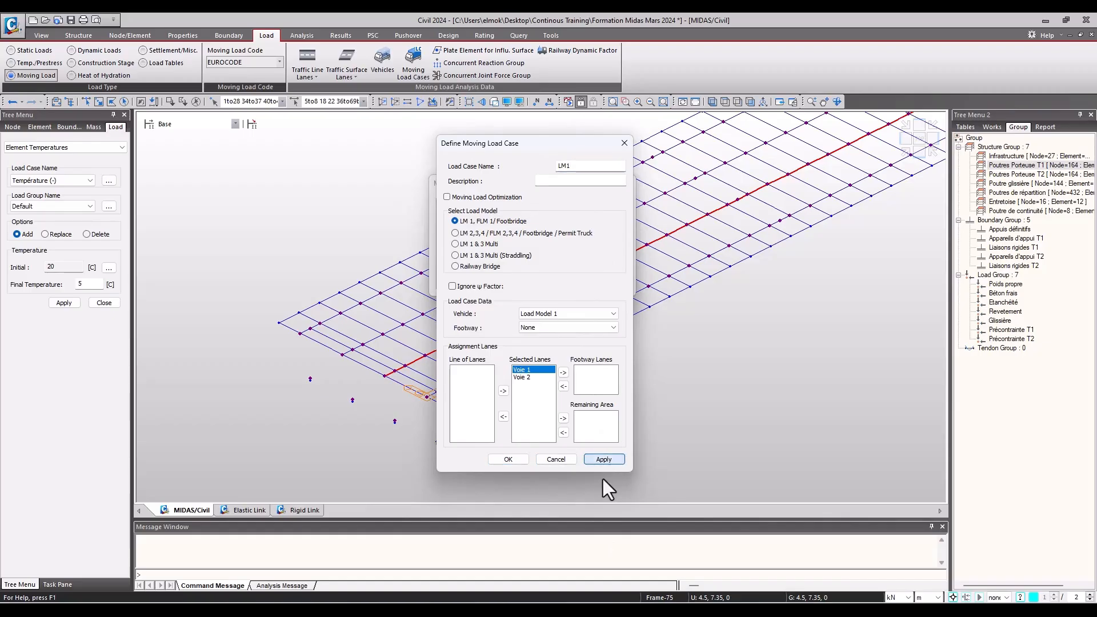
click(562, 460)
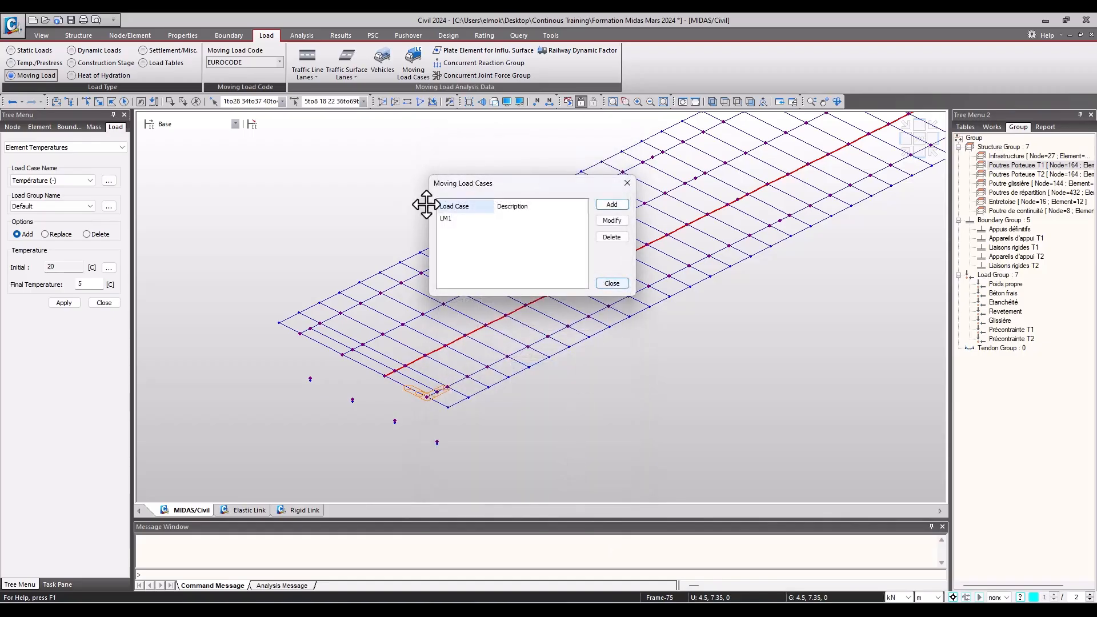
click(461, 218)
click(602, 283)
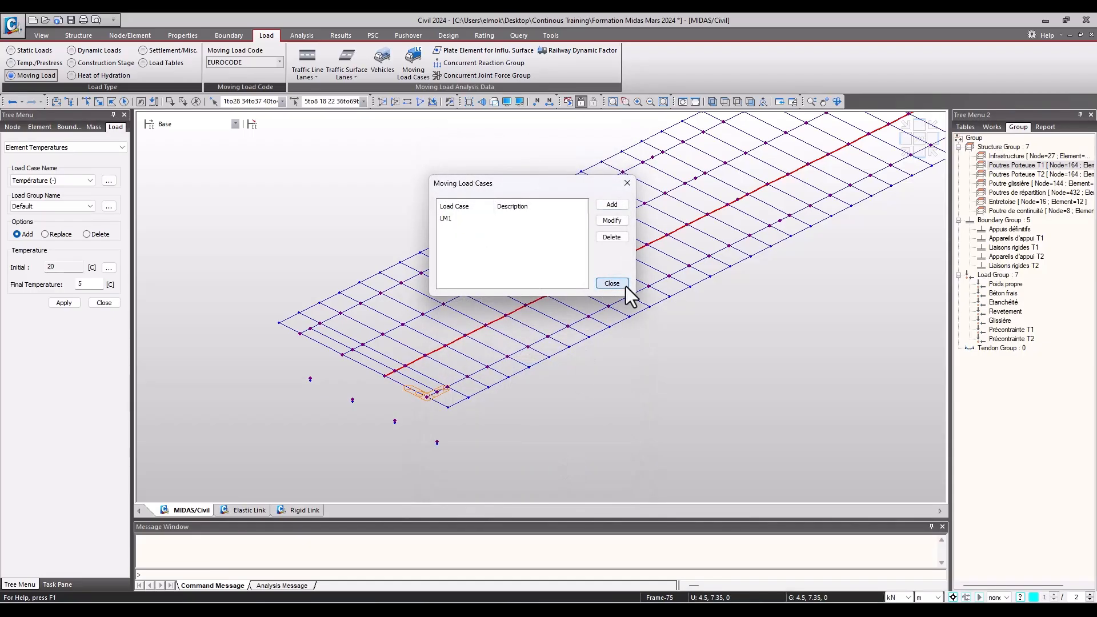
- Display the traffic line lanes Voie 2 and Voie 1 on the bridge model to check their positions
scroll(606, 378, down, 3)
middle_drag(700, 273, 533, 324)
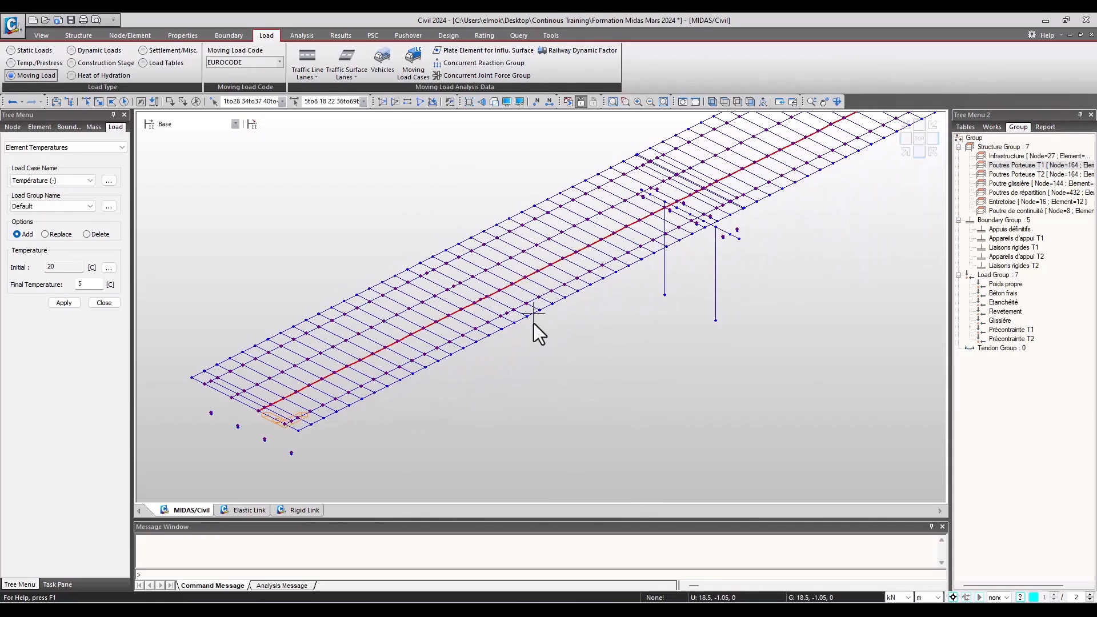
scroll(533, 323, down, 3)
click(992, 127)
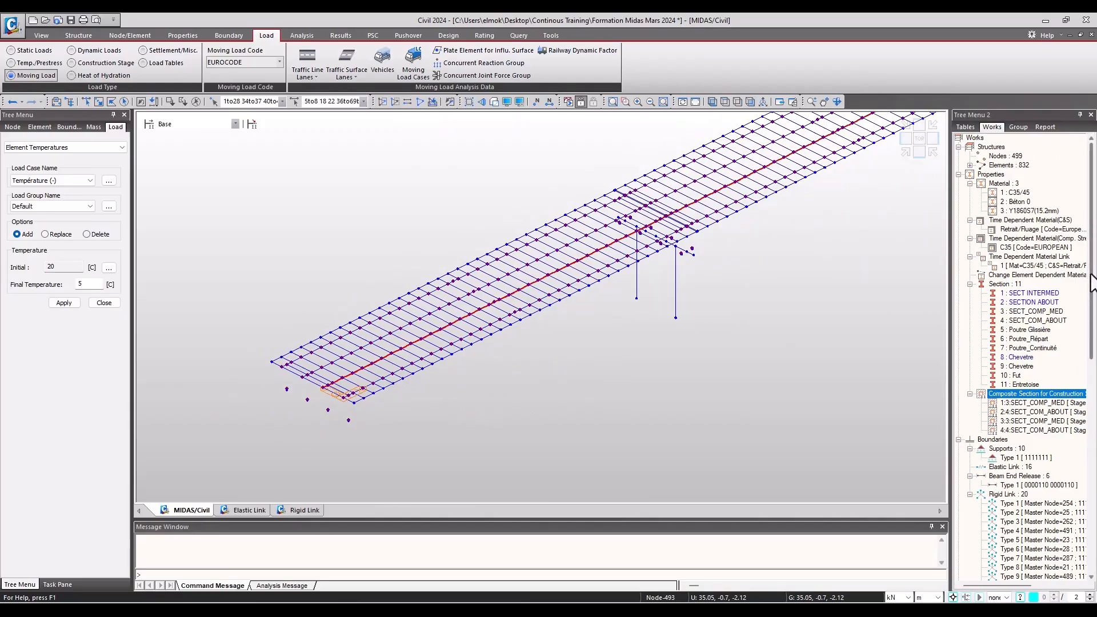
scroll(1088, 280, down, 15)
right_click(1023, 466)
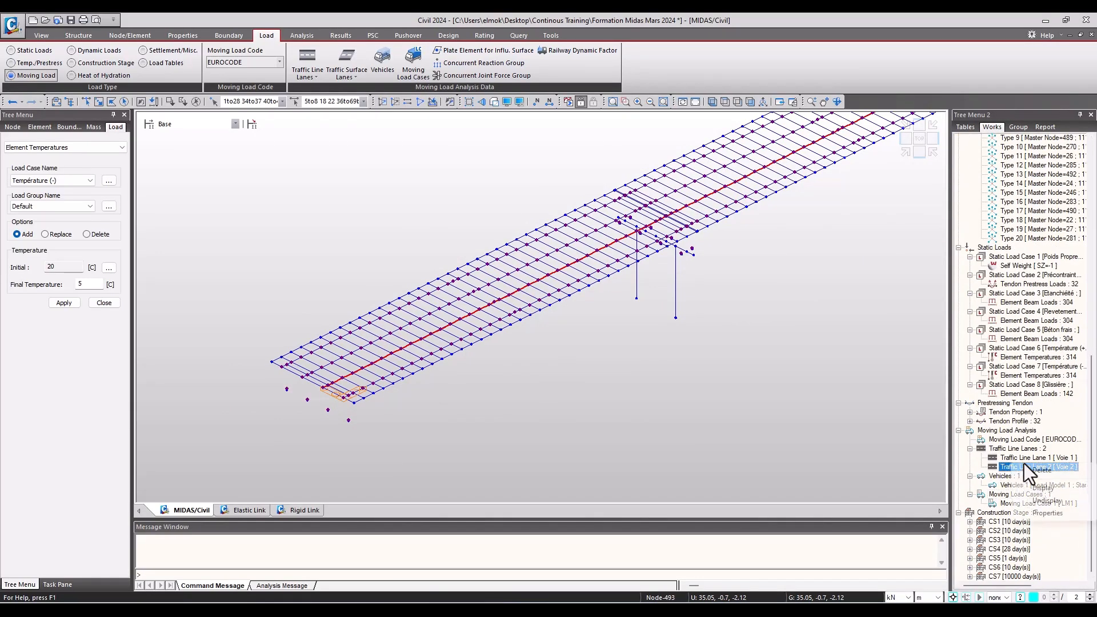
click(1028, 488)
right_click(1026, 464)
click(1027, 457)
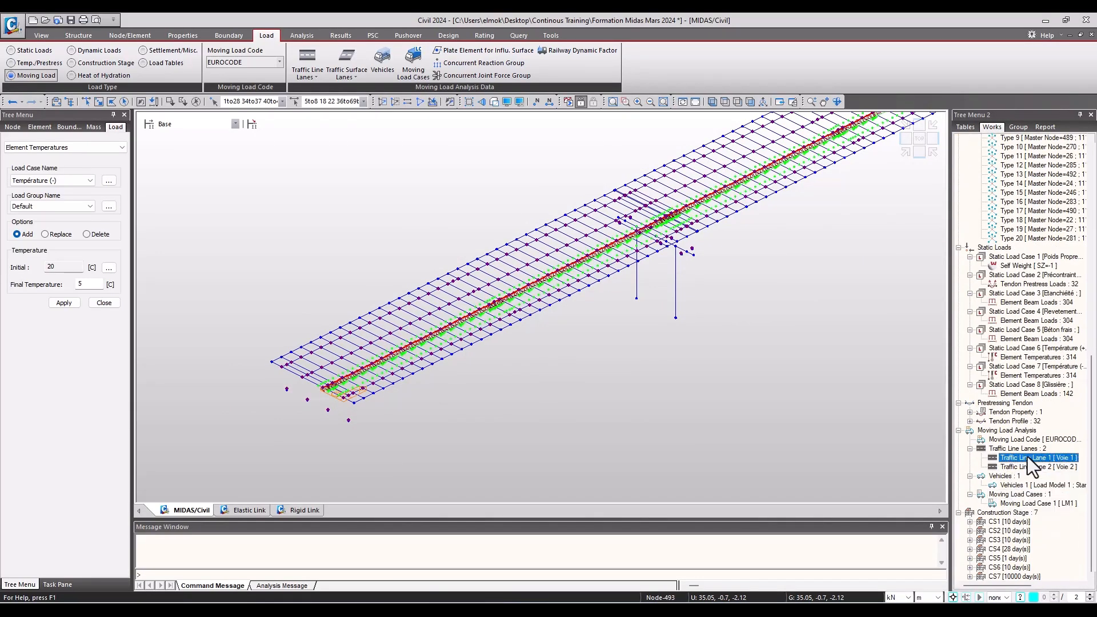
right_click(1027, 457)
click(1030, 478)
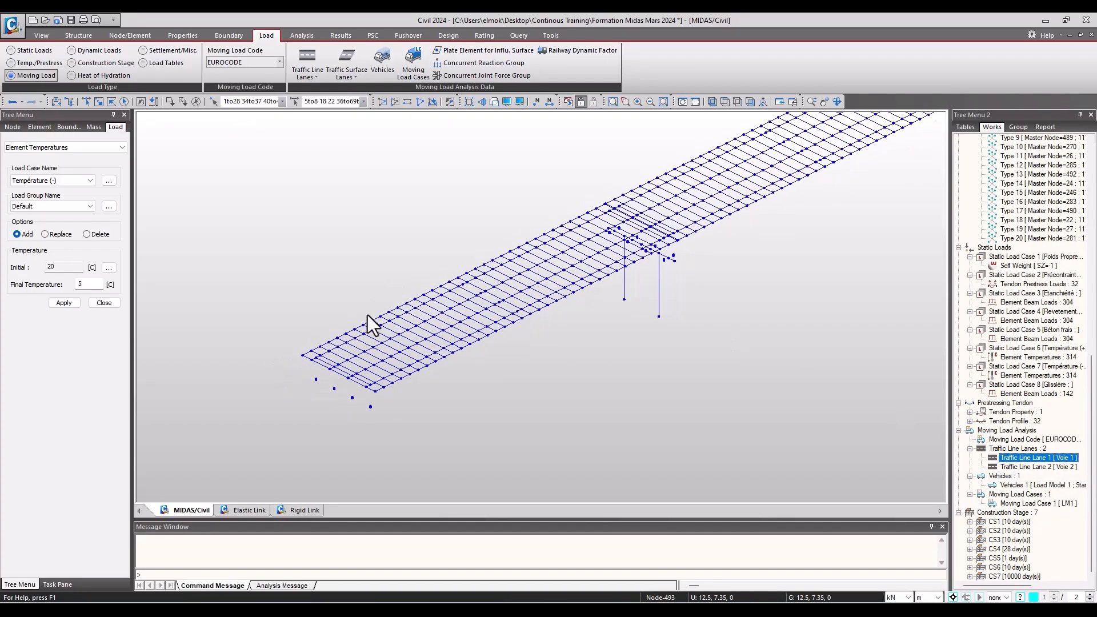
- View construction stages CS1, CS2 and CS4 one after another to check the bridge's erection sequence
click(201, 125)
click(201, 142)
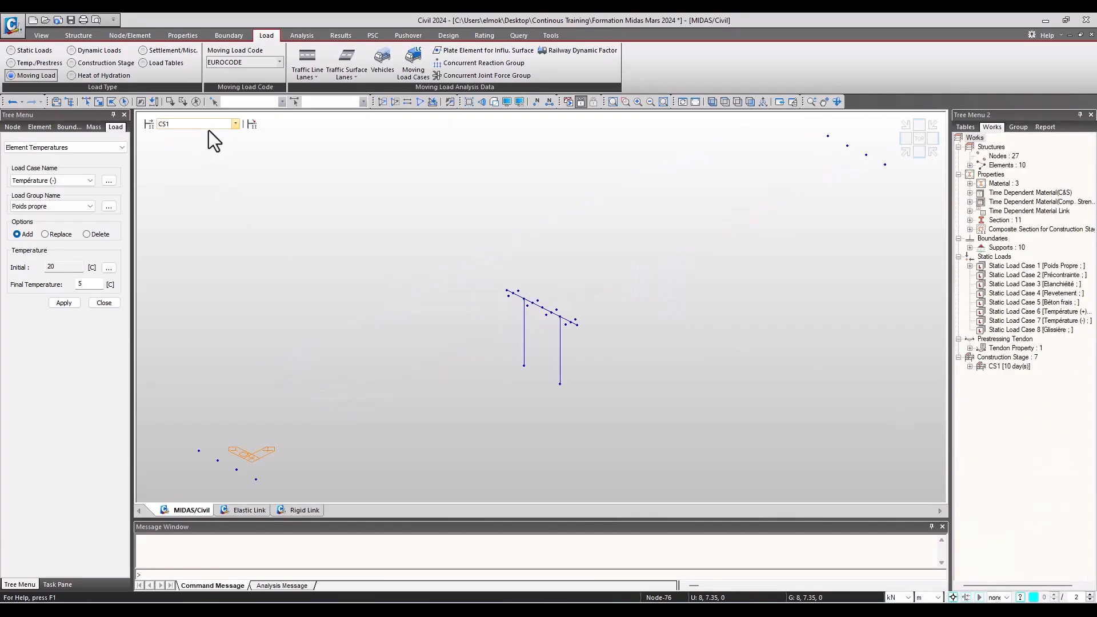
click(209, 125)
click(212, 149)
click(214, 127)
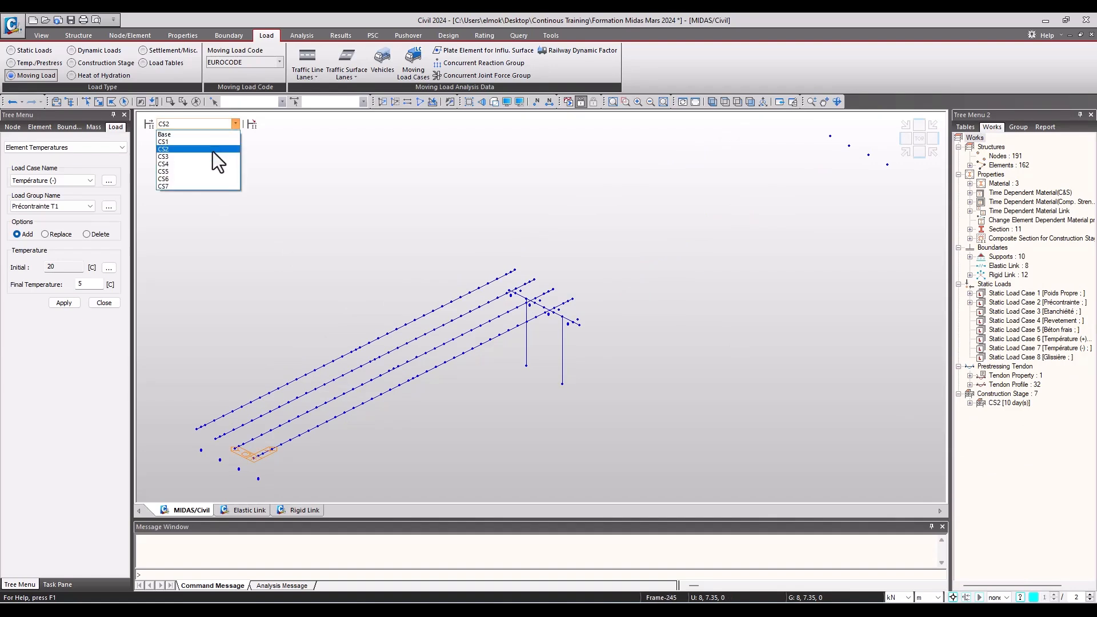
click(216, 163)
click(216, 127)
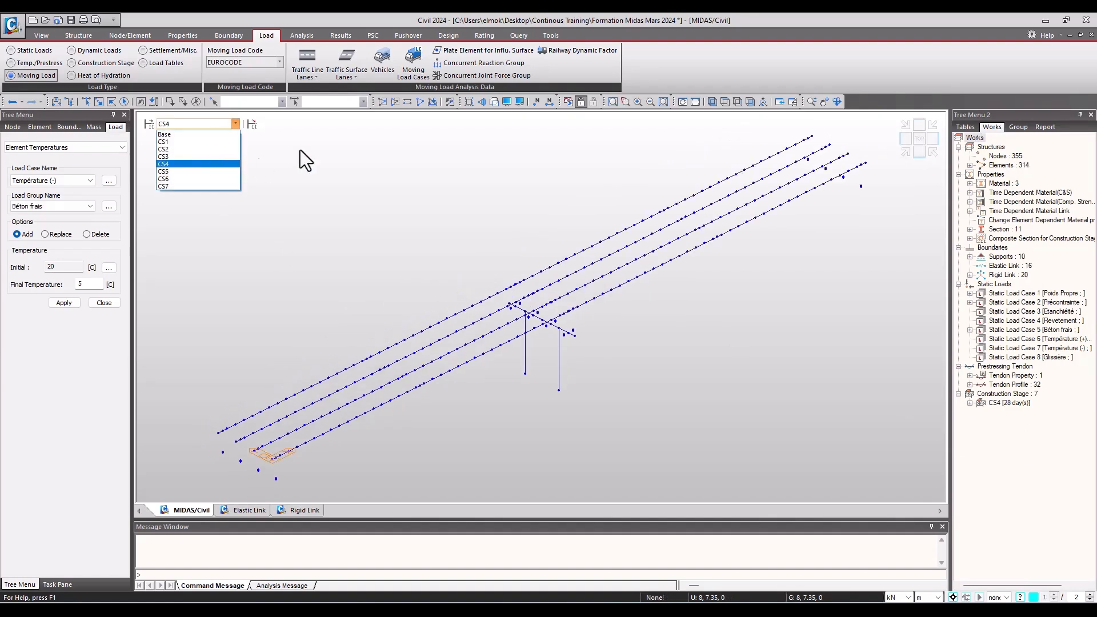
click(474, 138)
- Show the elements as solid sections, view construction stage CS7 and return to the Base stage
click(495, 102)
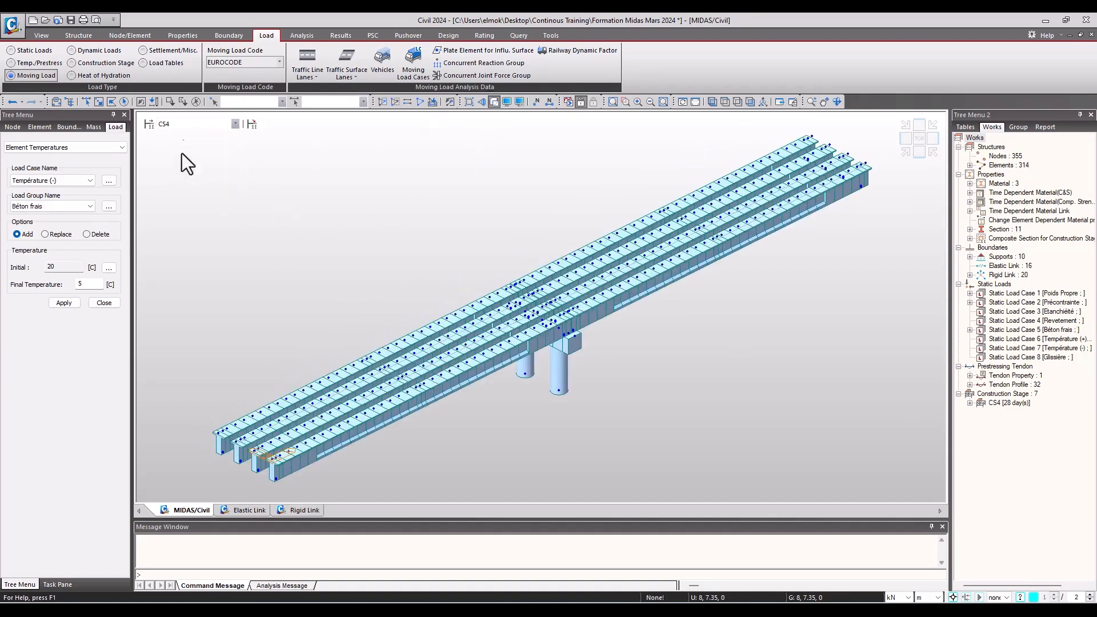
click(235, 123)
click(194, 186)
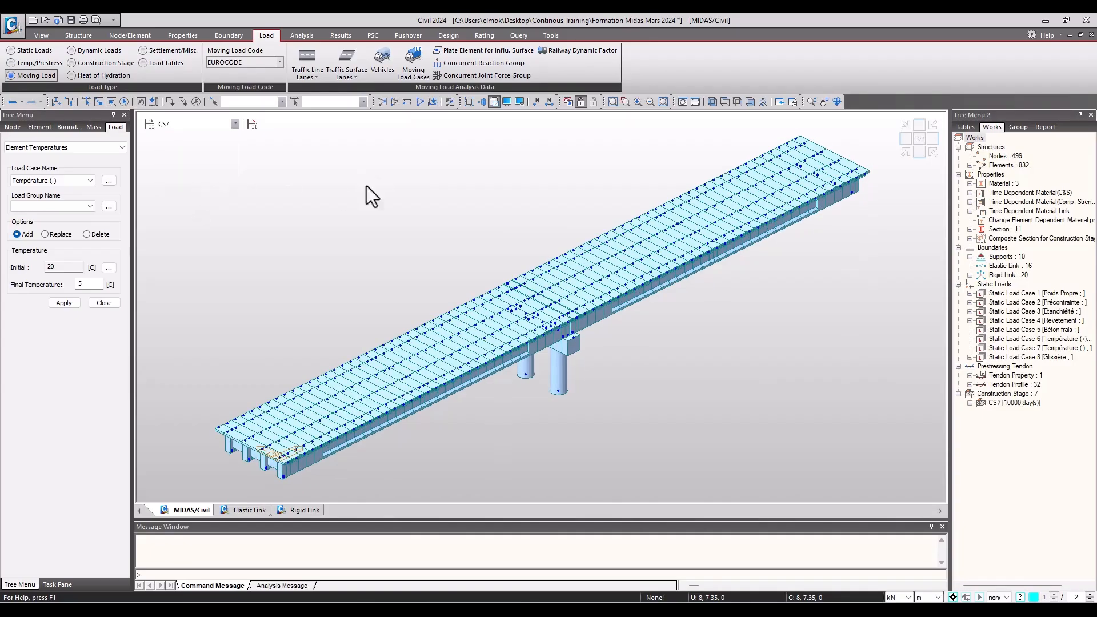
click(197, 125)
click(193, 135)
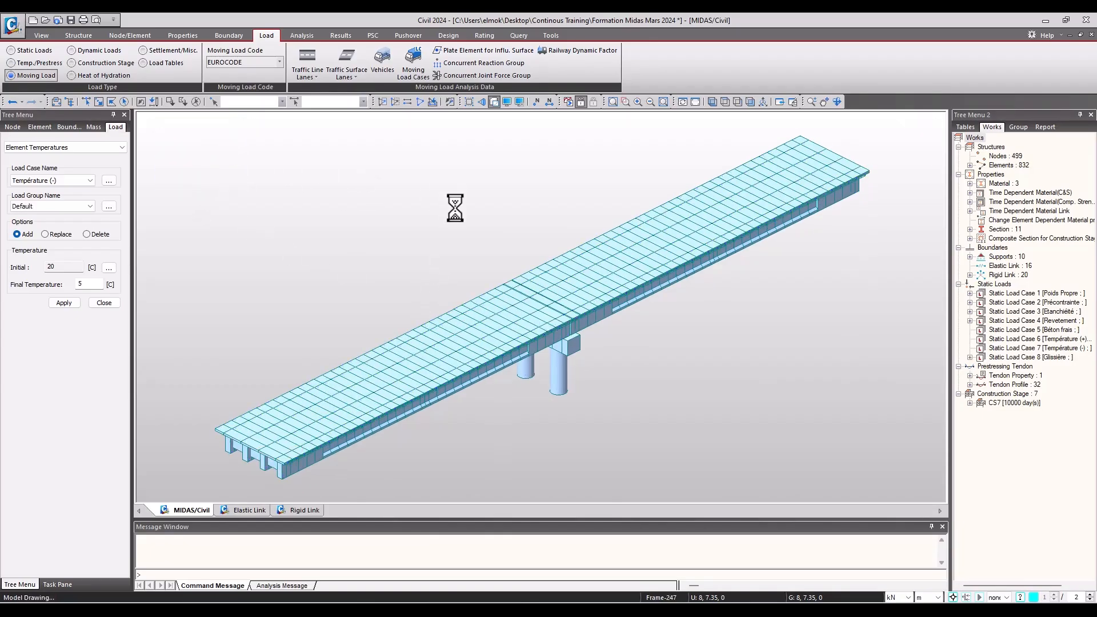
mouse_move(657, 274)
middle_down()
mouse_move(632, 275)
mouse_move(653, 264)
middle_up()
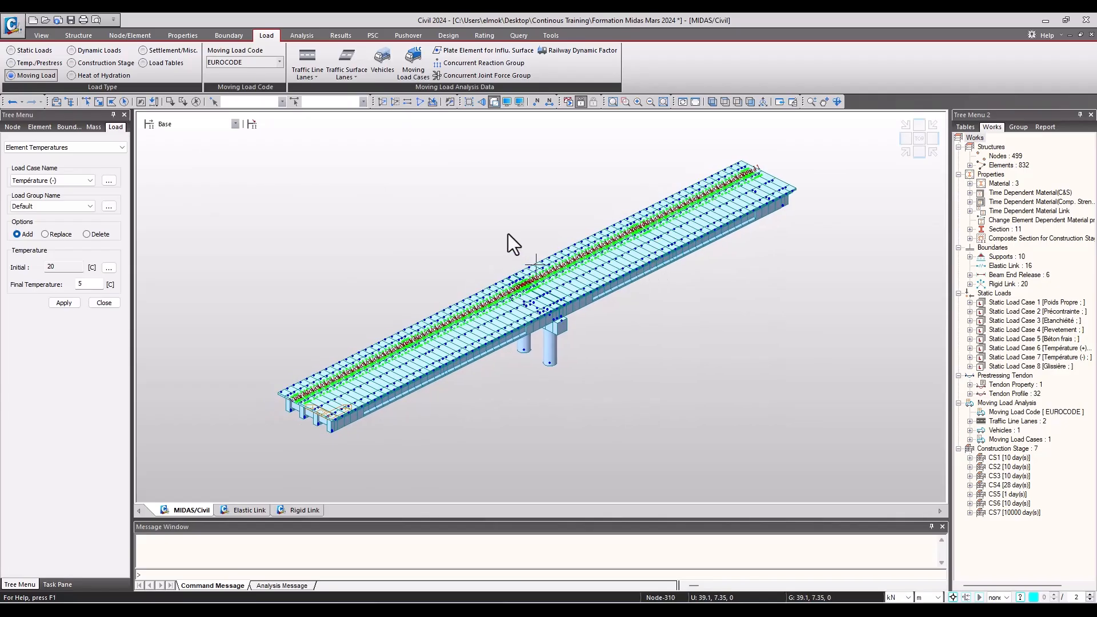
middle_drag(497, 257, 496, 264)
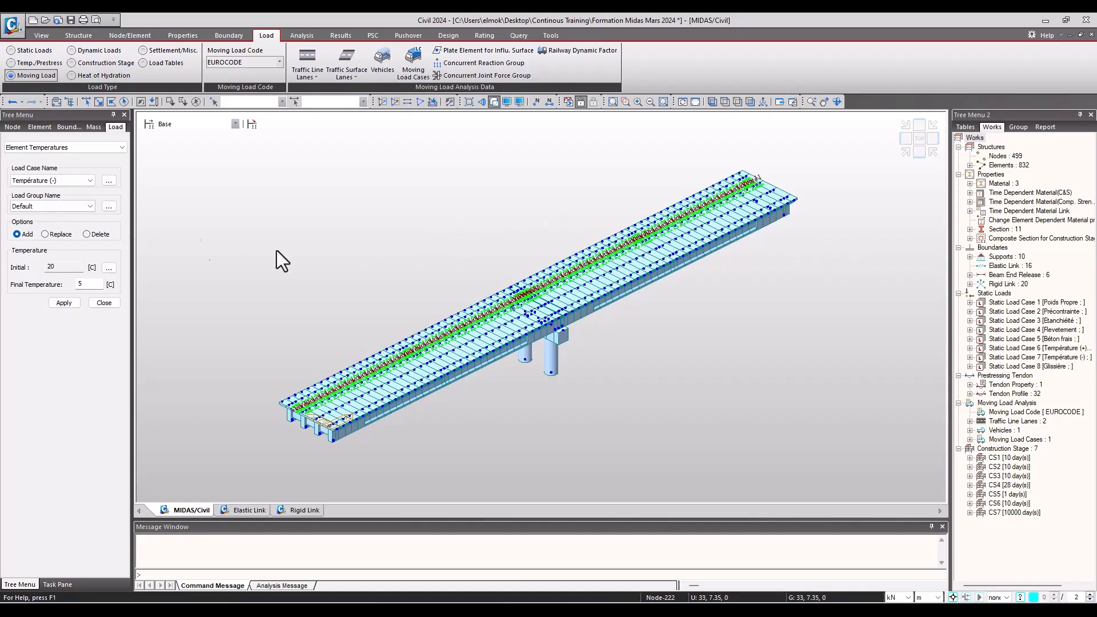
scroll(469, 251, down, 2)
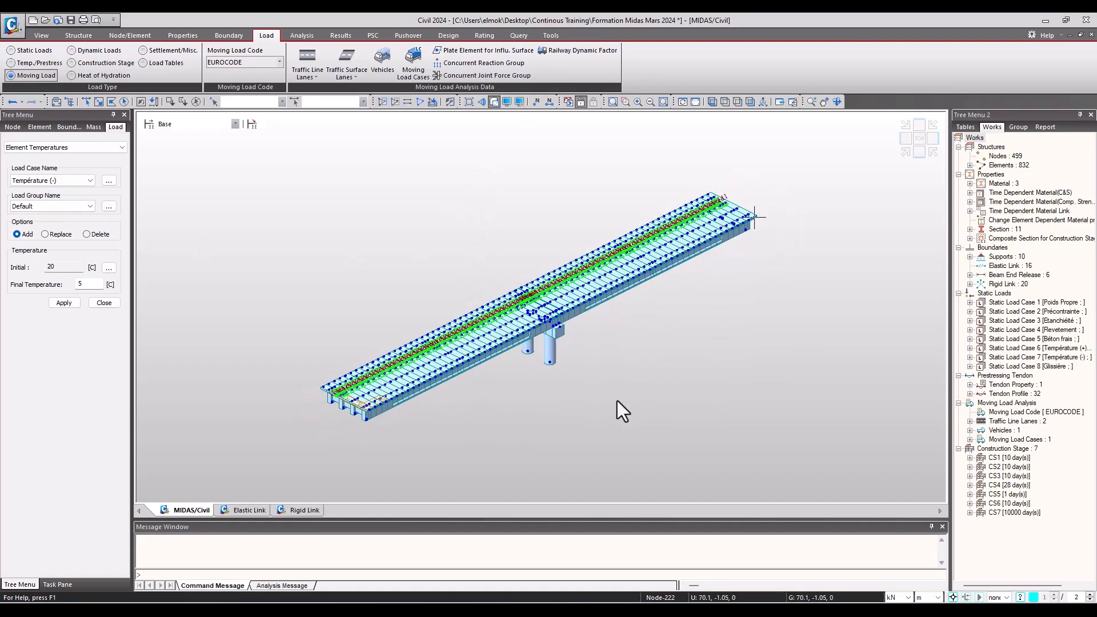
scroll(709, 334, up, 3)
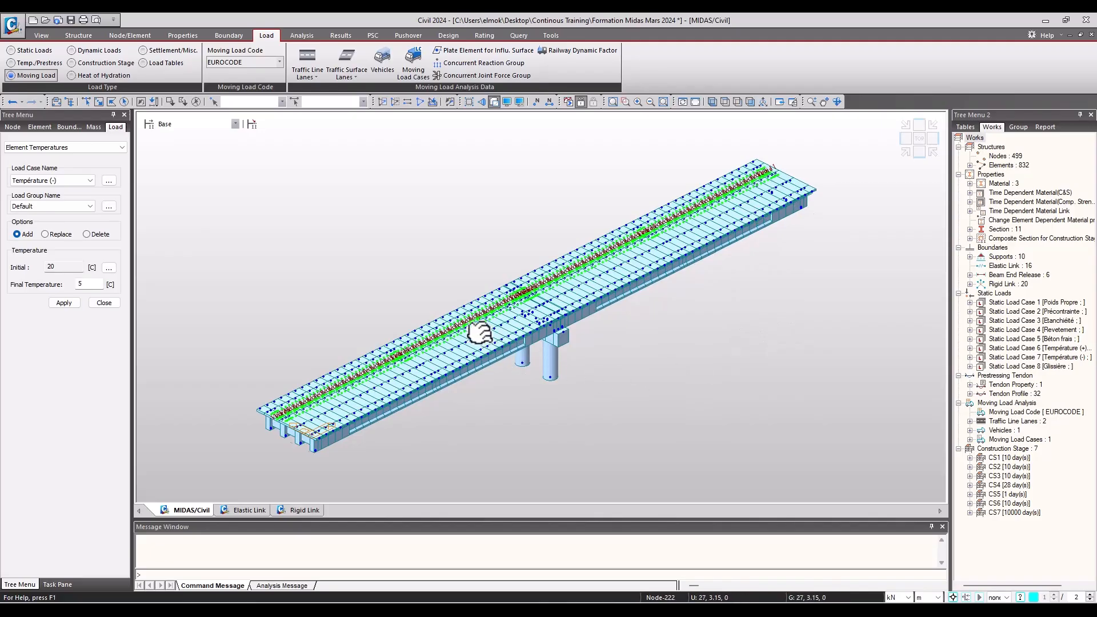
middle_drag(480, 333, 482, 314)
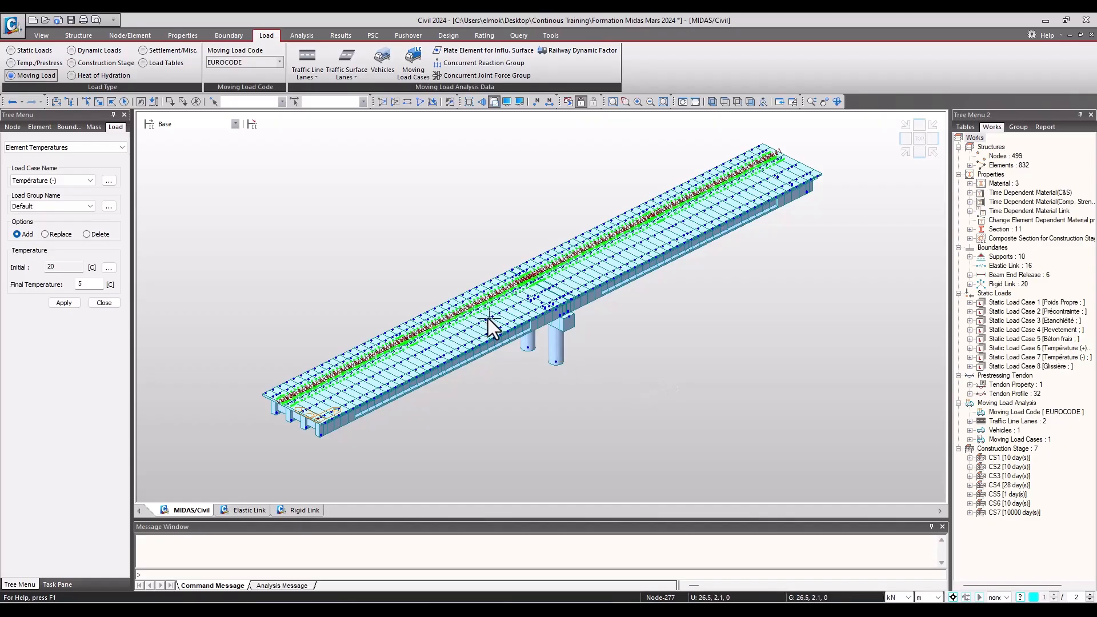
middle_drag(564, 339, 553, 348)
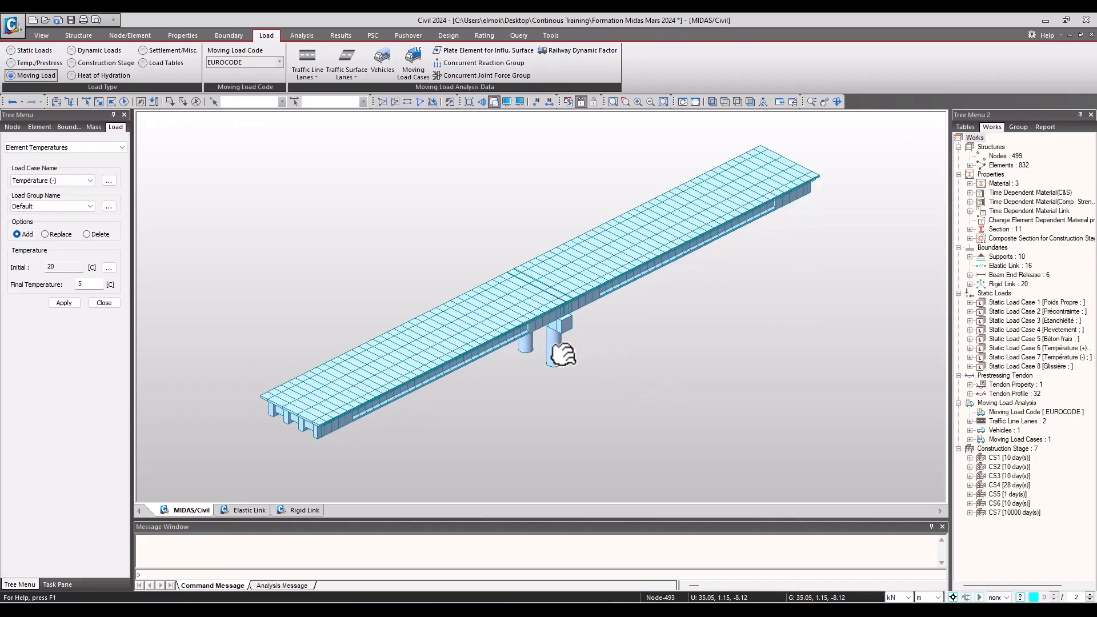